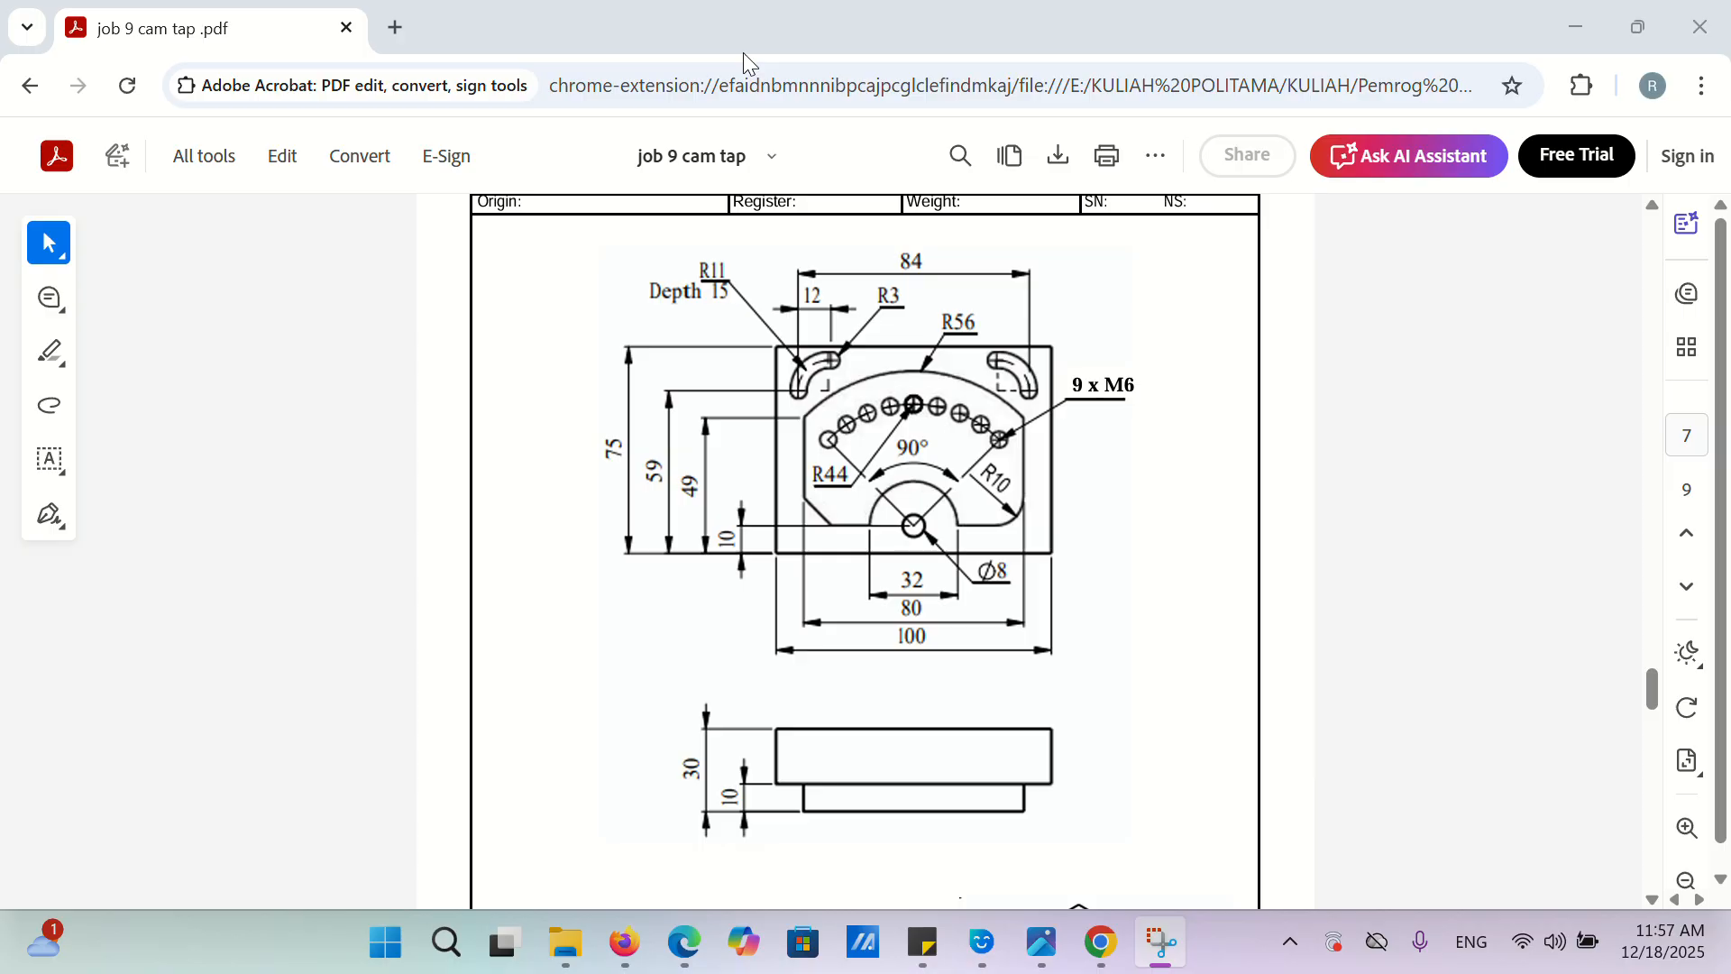
# - Launch Mastercam X5 from the desktop and dismiss its What's New window
pyautogui.click(1725, 943)
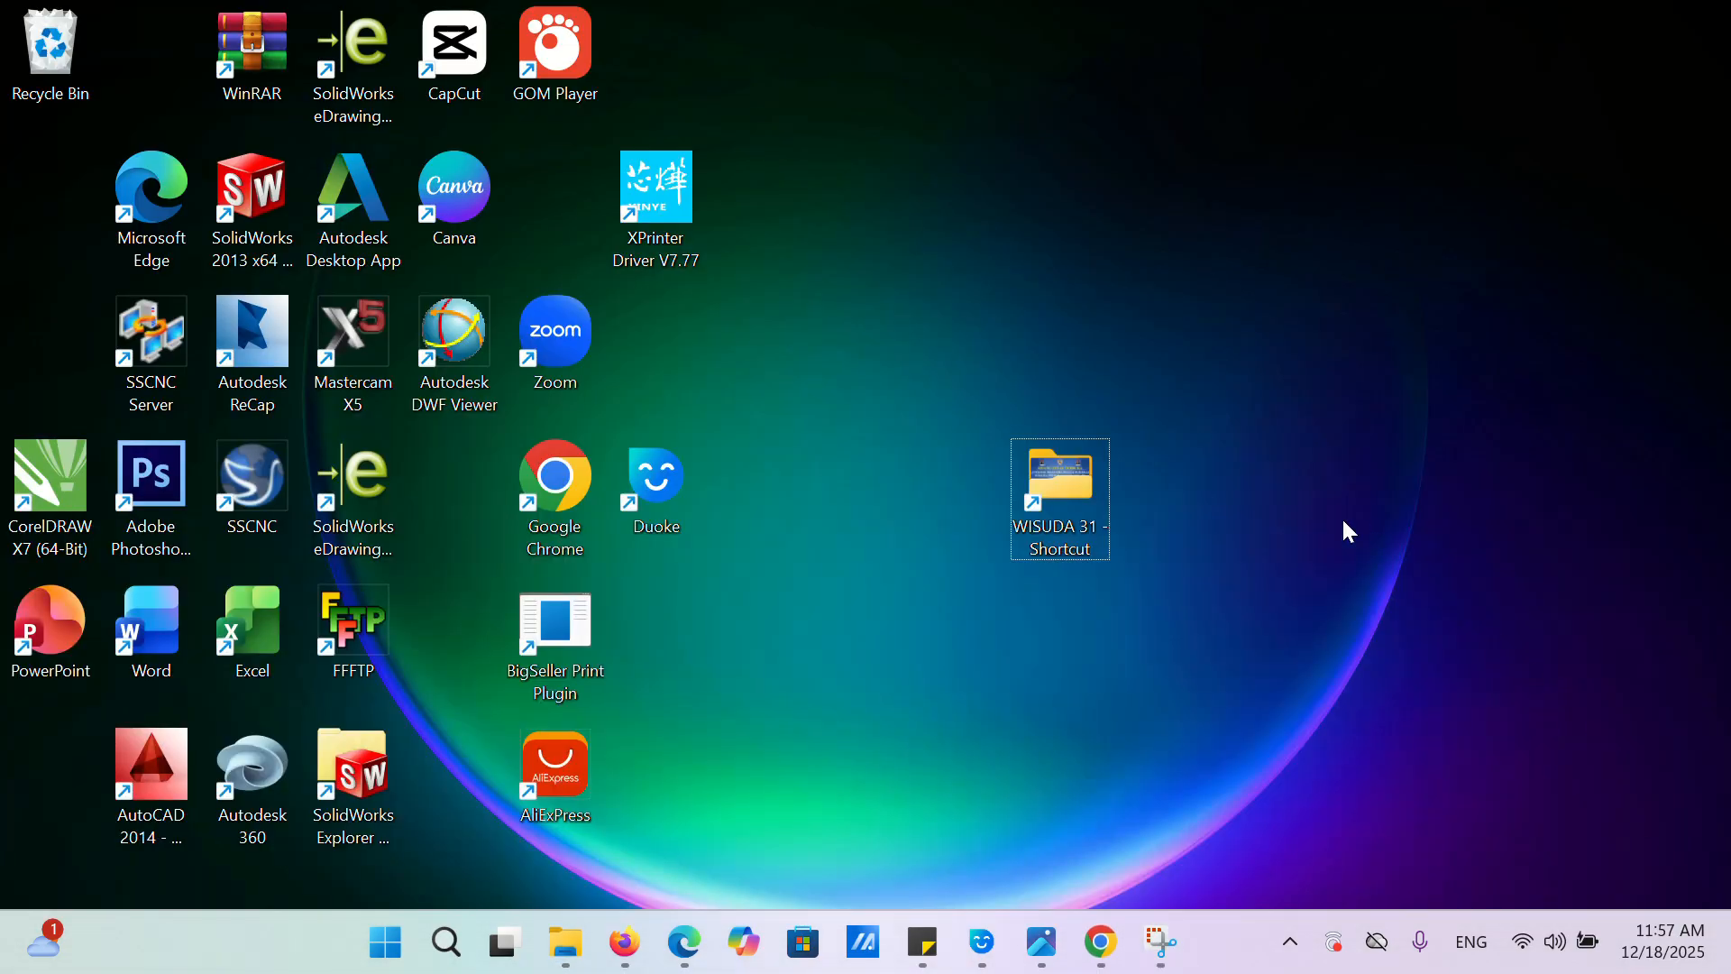
pyautogui.click(371, 350)
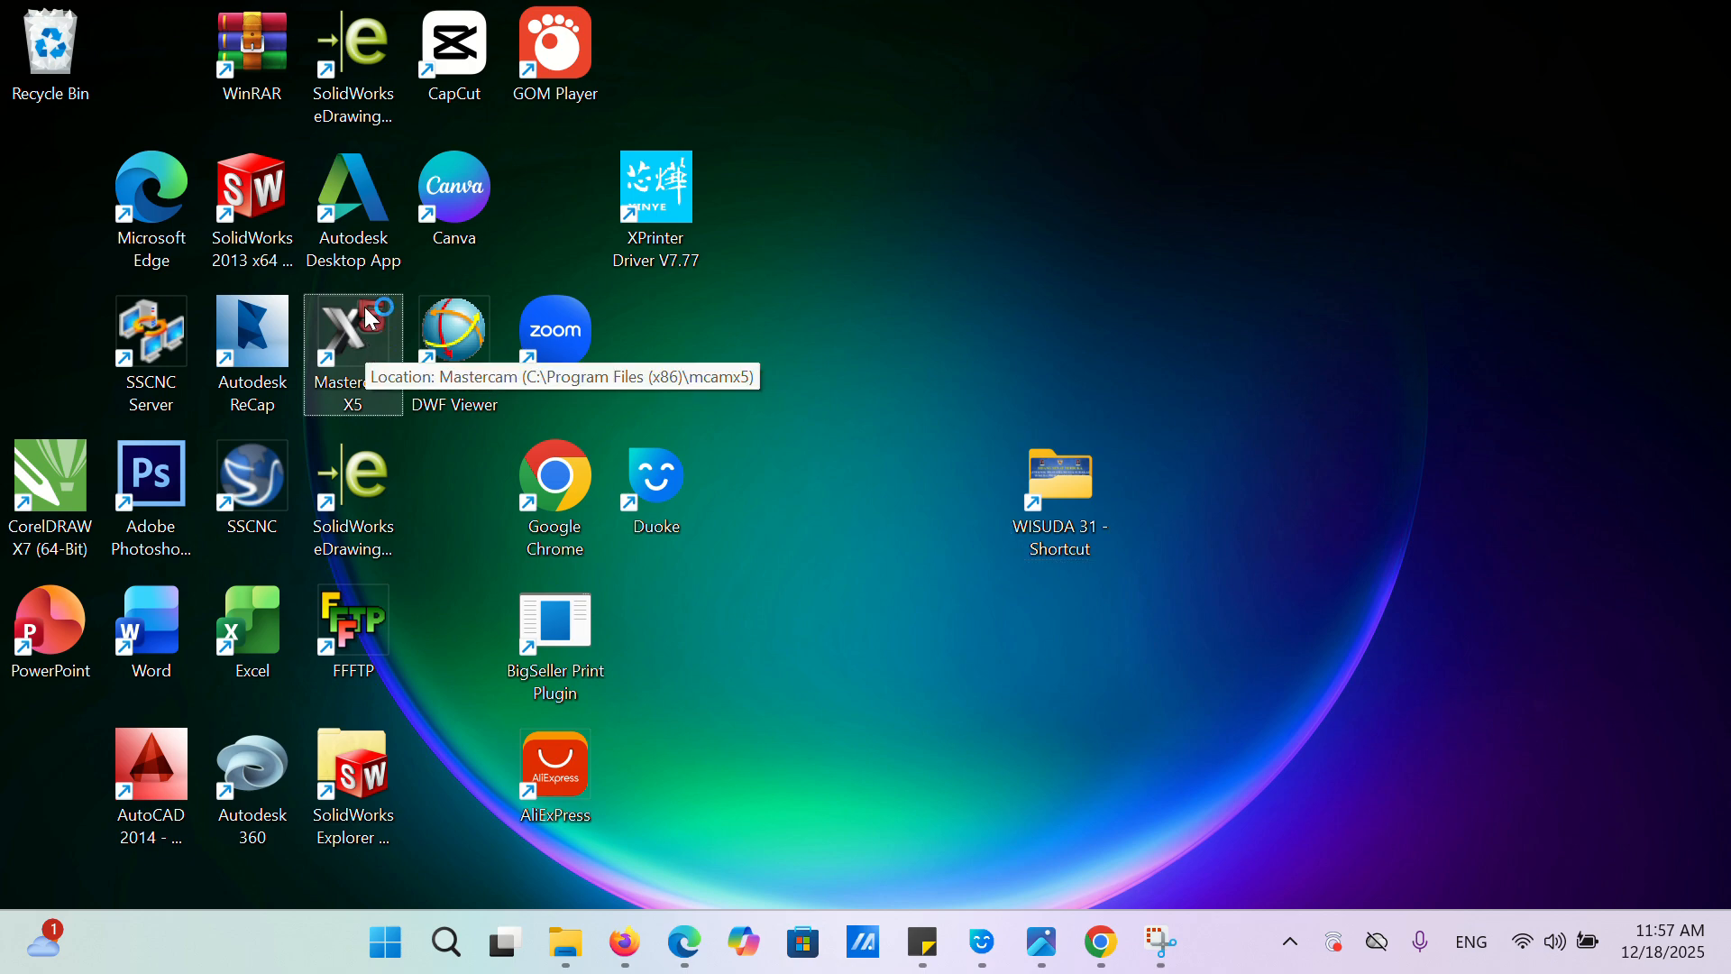
pyautogui.doubleClick(364, 311)
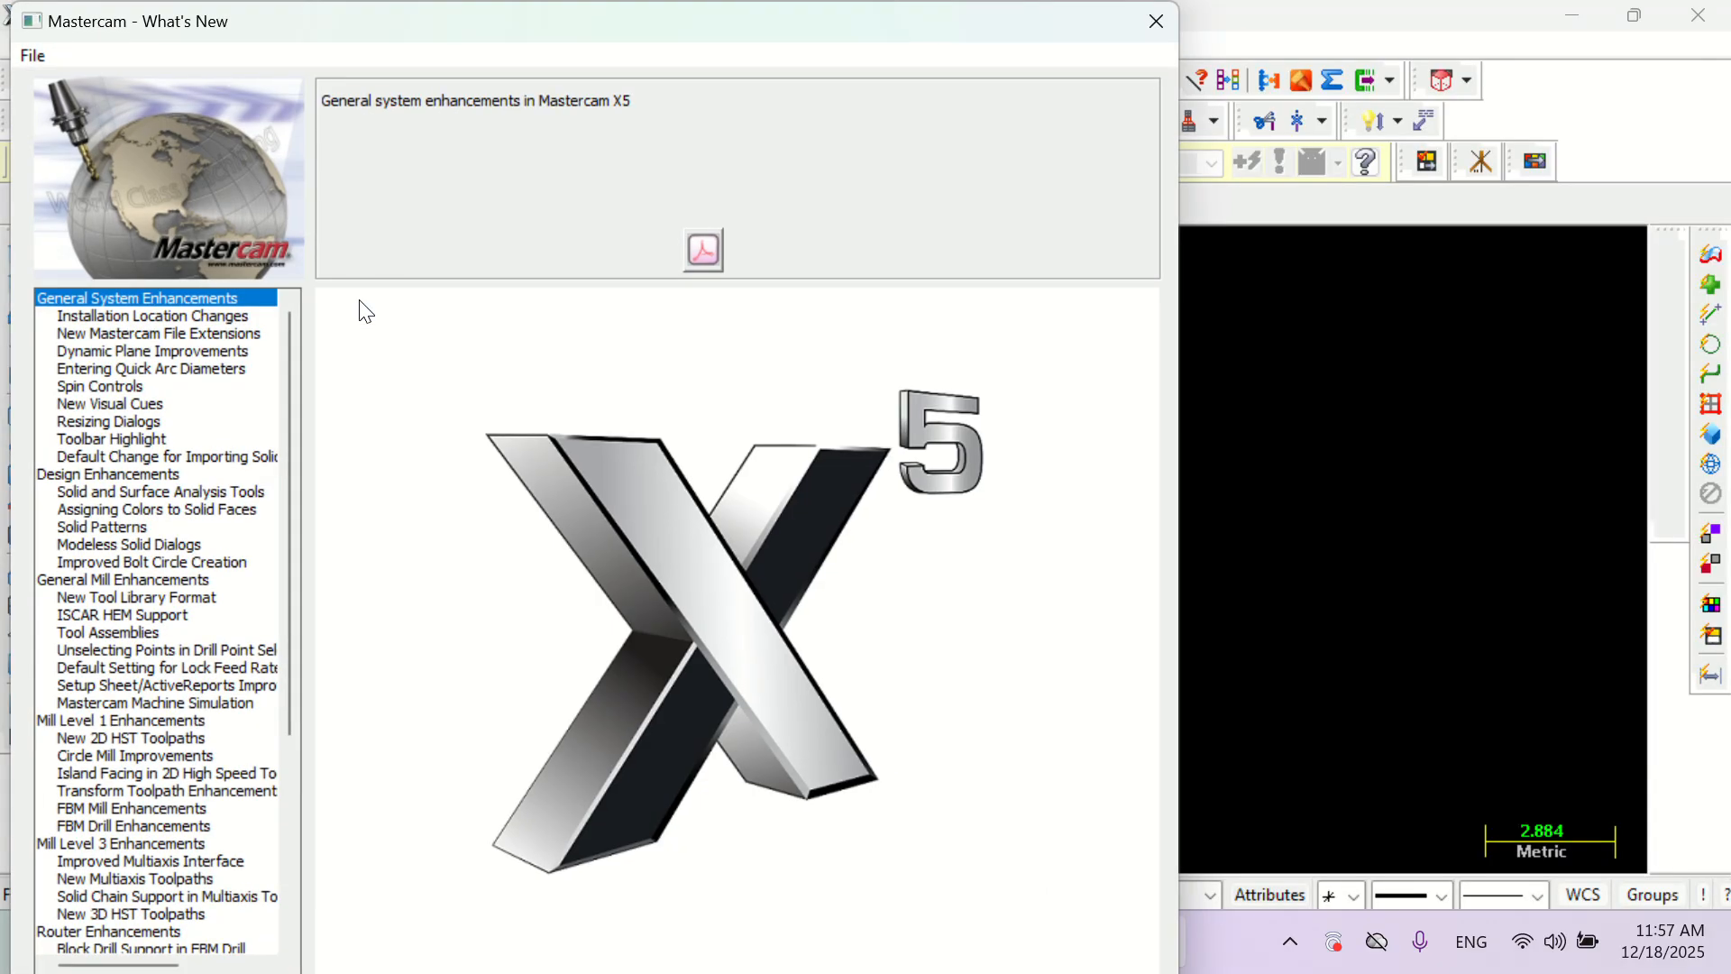
pyautogui.click(1156, 21)
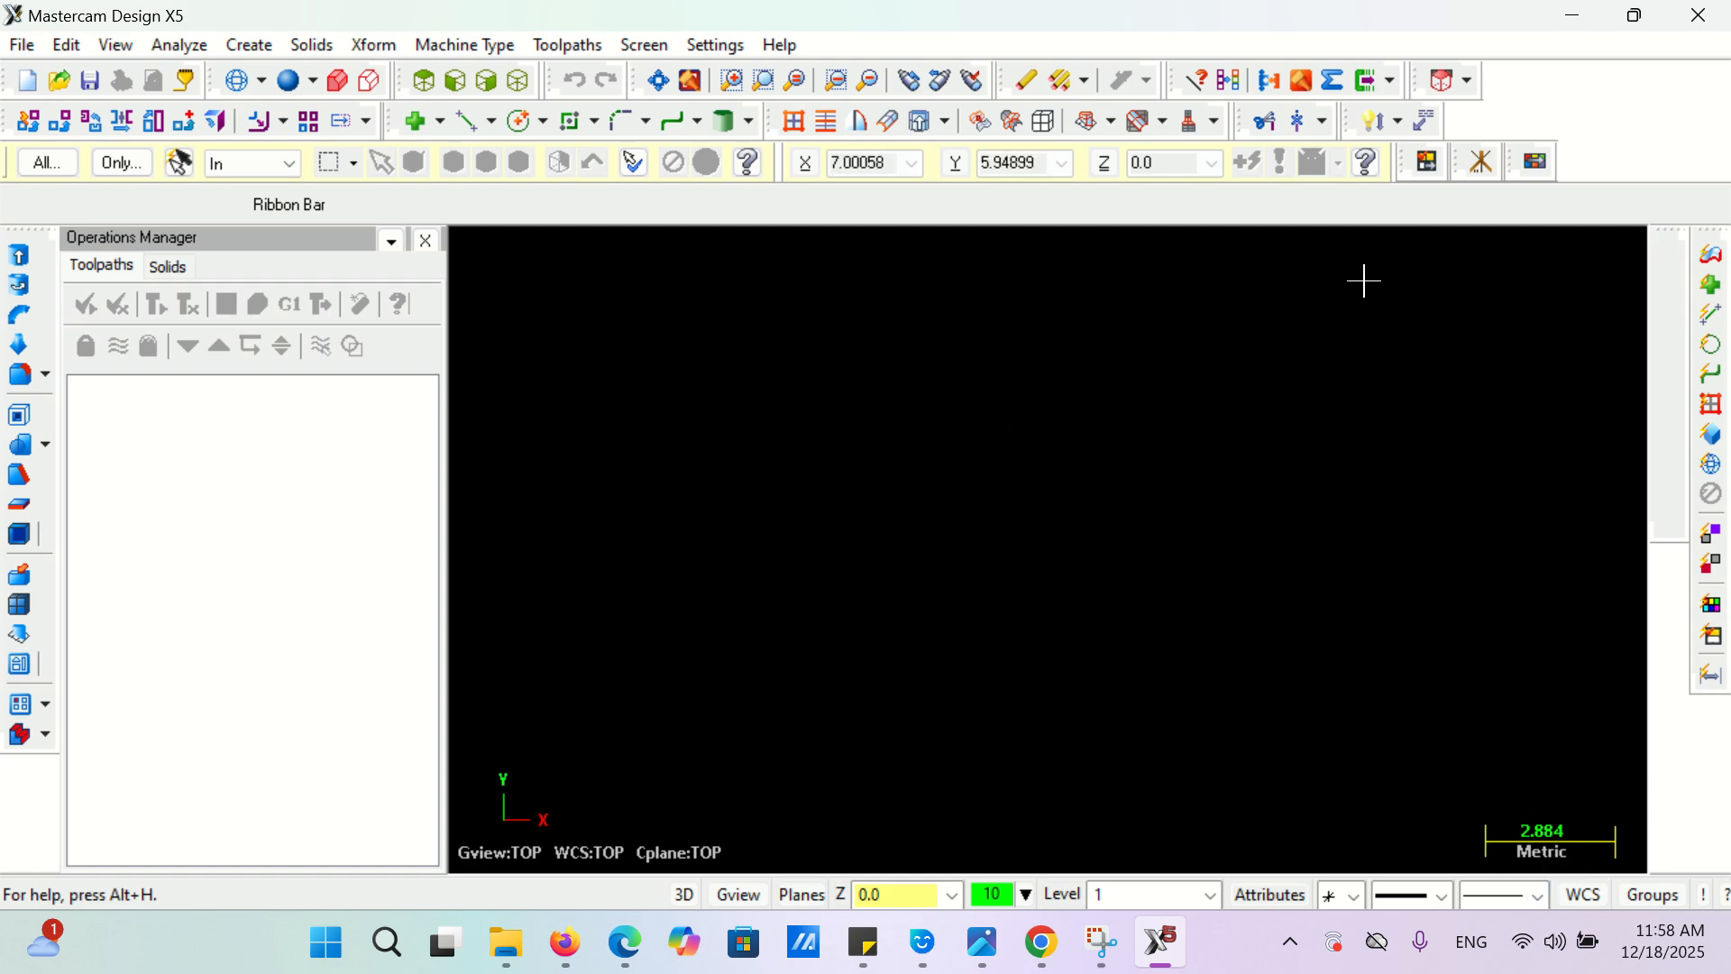
# - Display the coordinate axes in the graphics area, check them in a rotated view and restore the Top view
pyautogui.click(1486, 169)
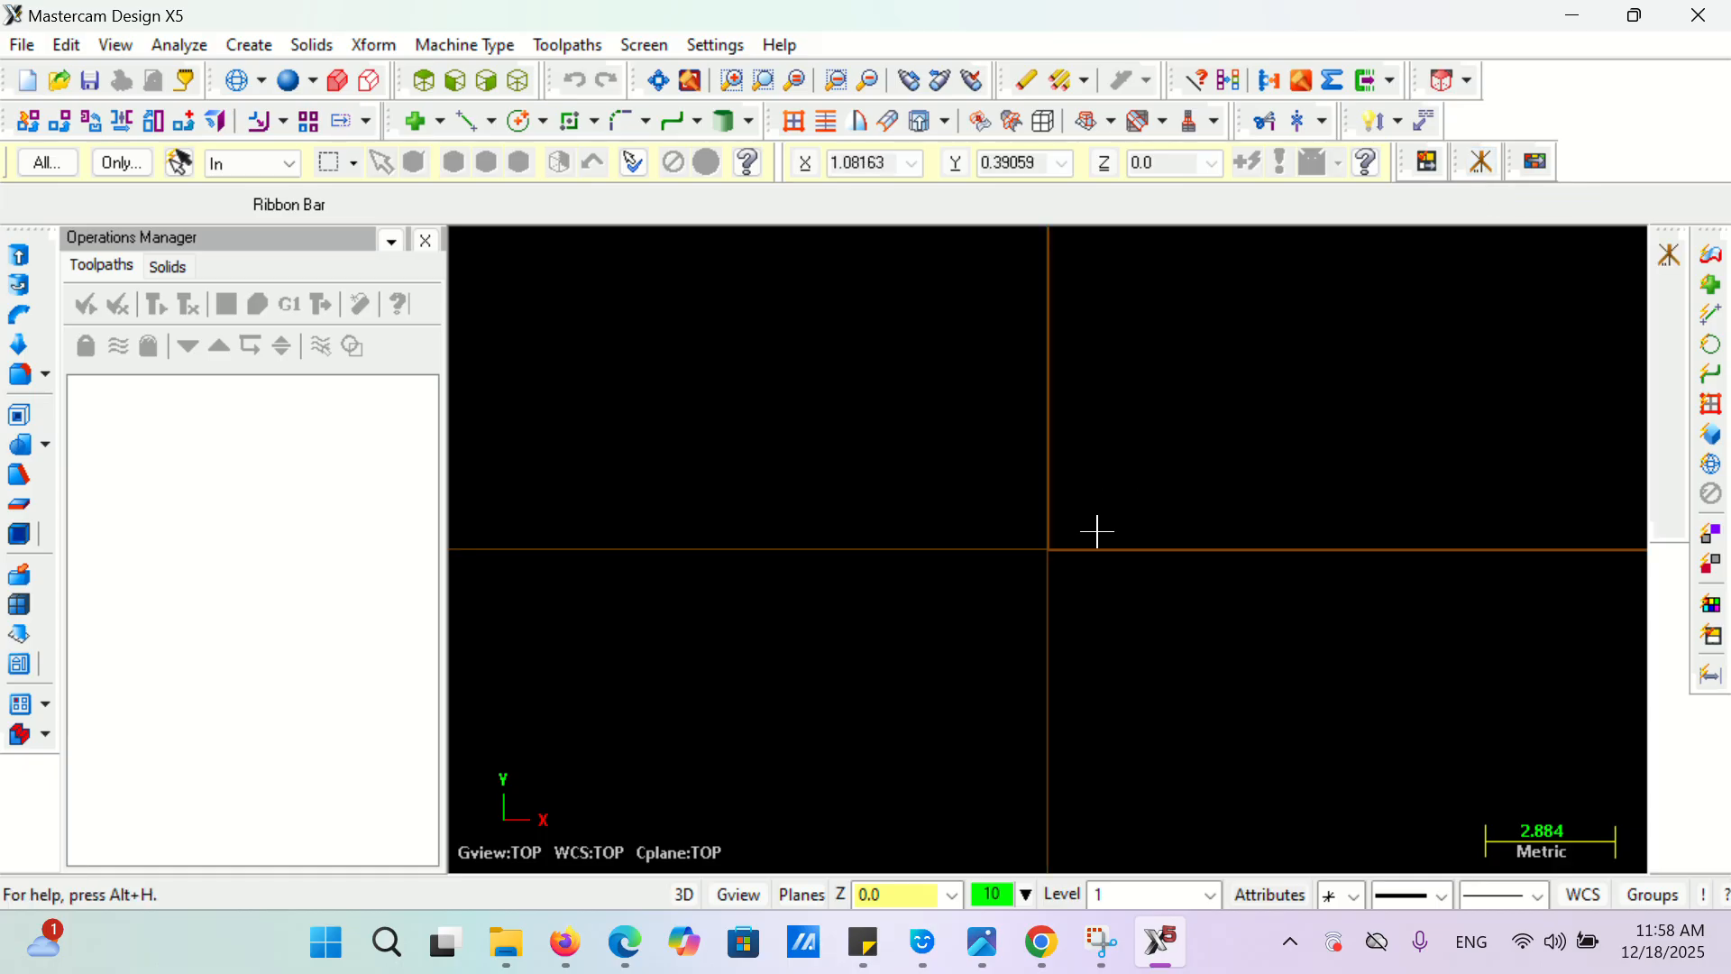
pyautogui.moveTo(1096, 549); pyautogui.dragTo(946, 379, button='middle')
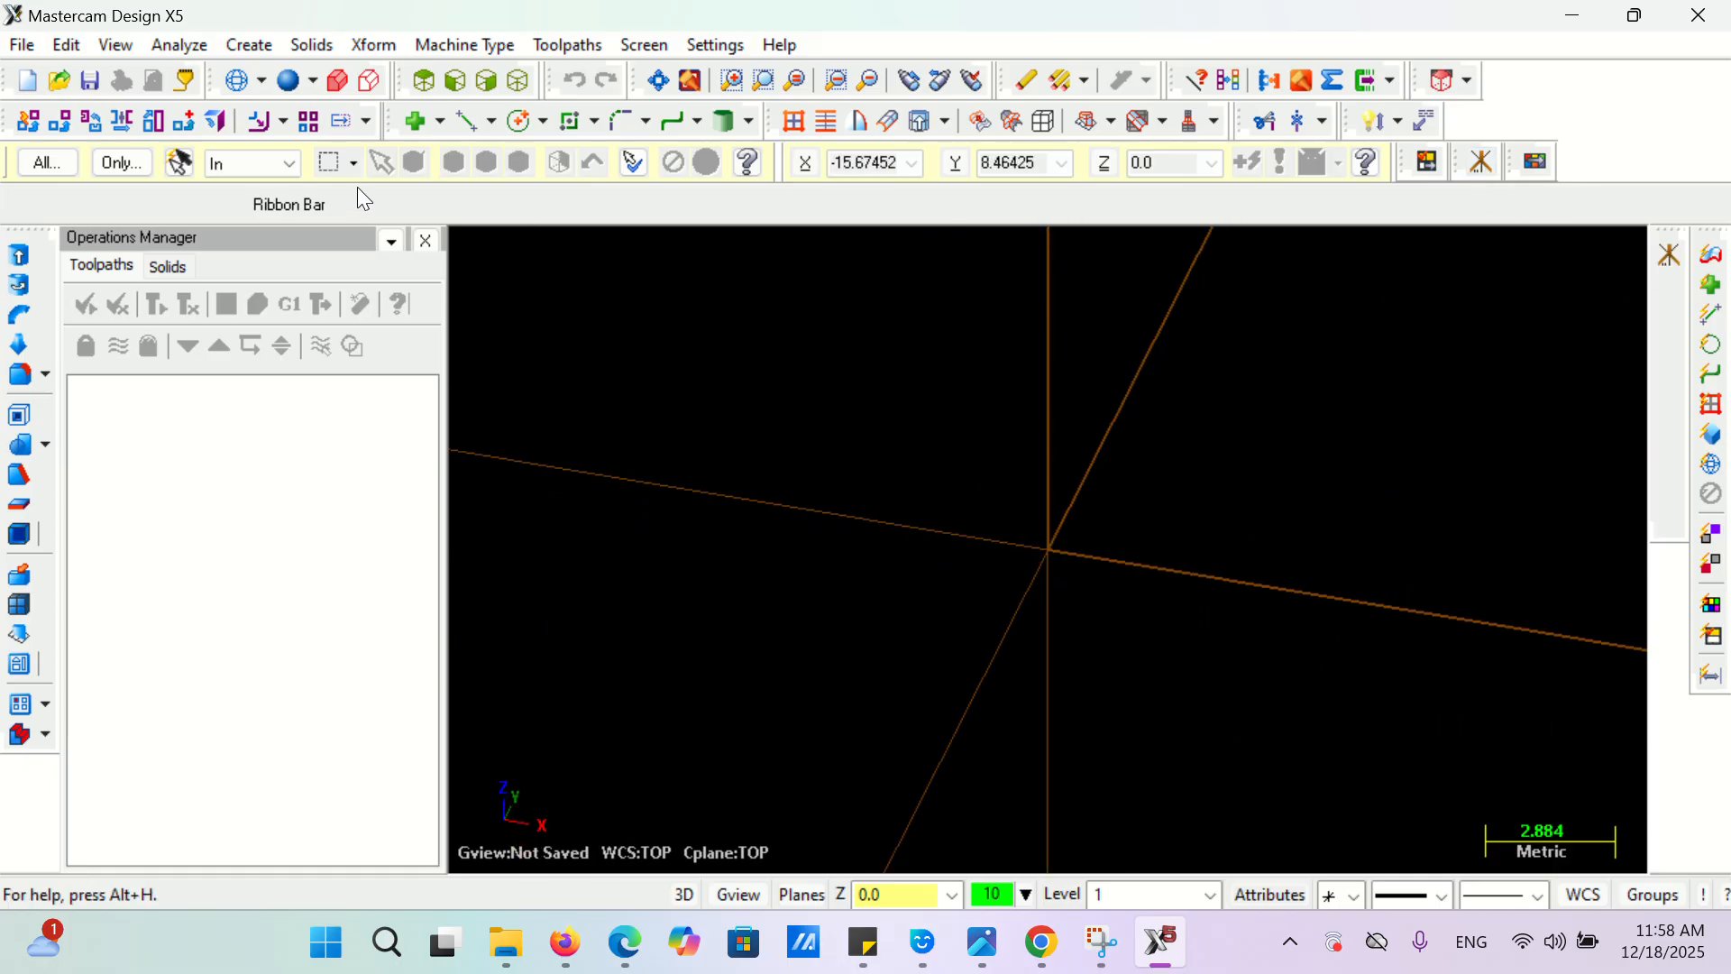
pyautogui.click(424, 82)
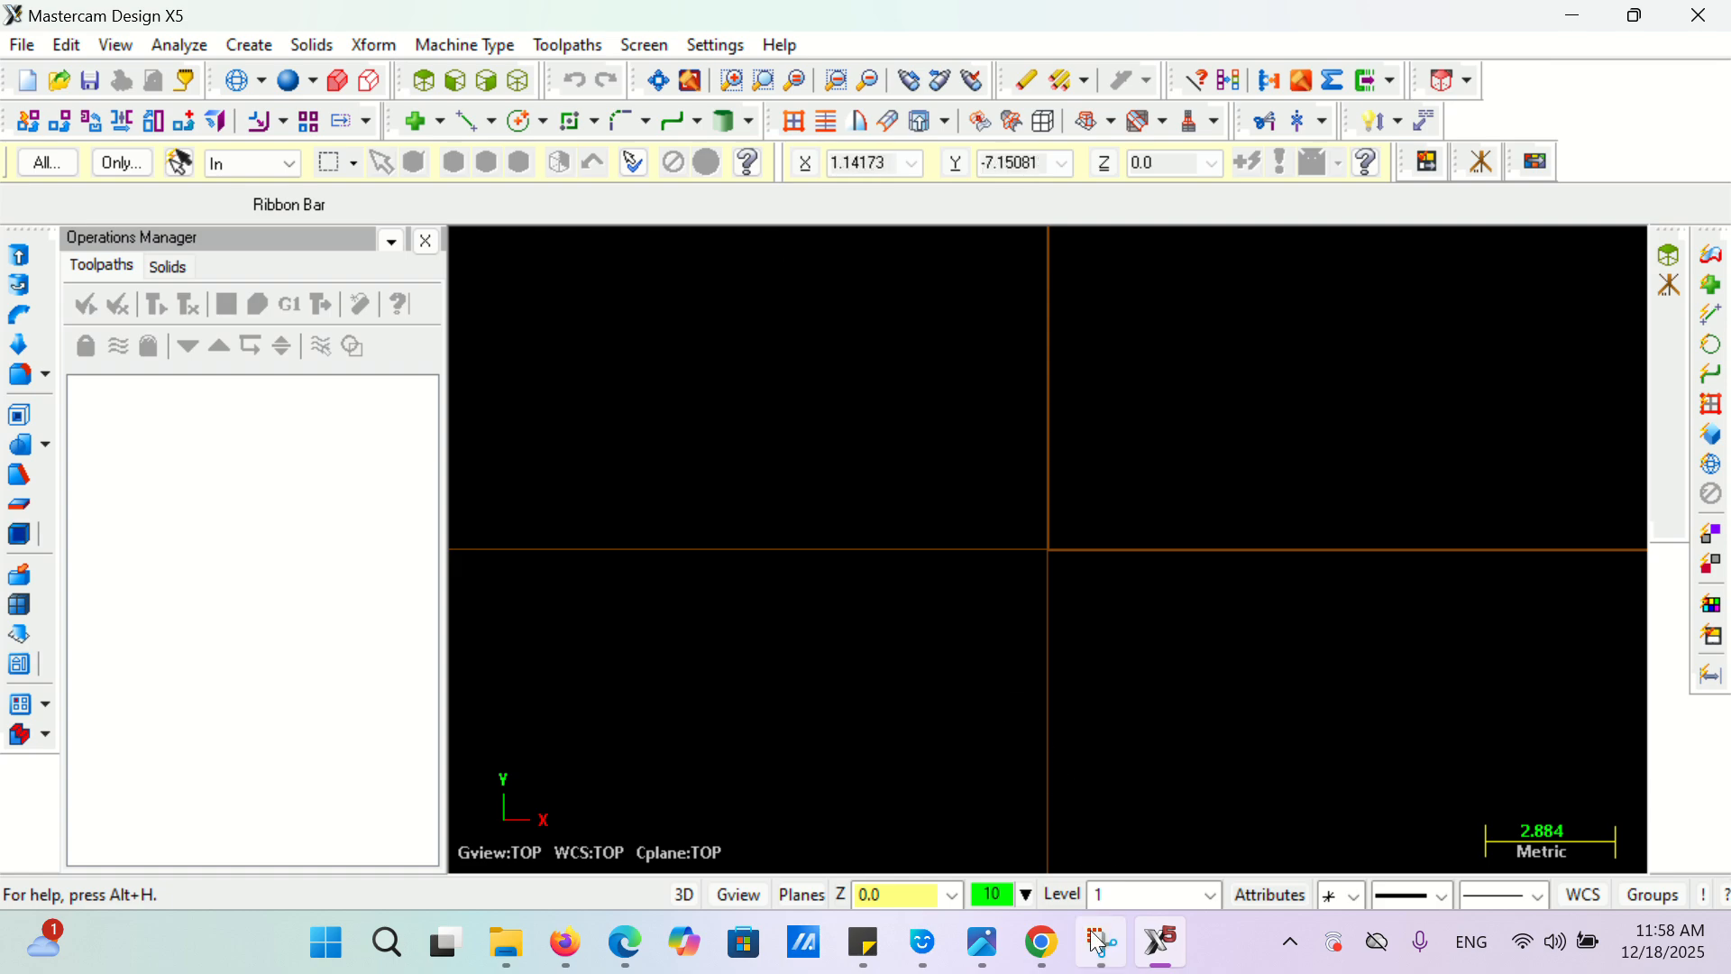
# - Examine the plate dimensions in the job 9 cam tap PDF drawing in Chrome and return to Mastercam
pyautogui.moveTo(1032, 958)
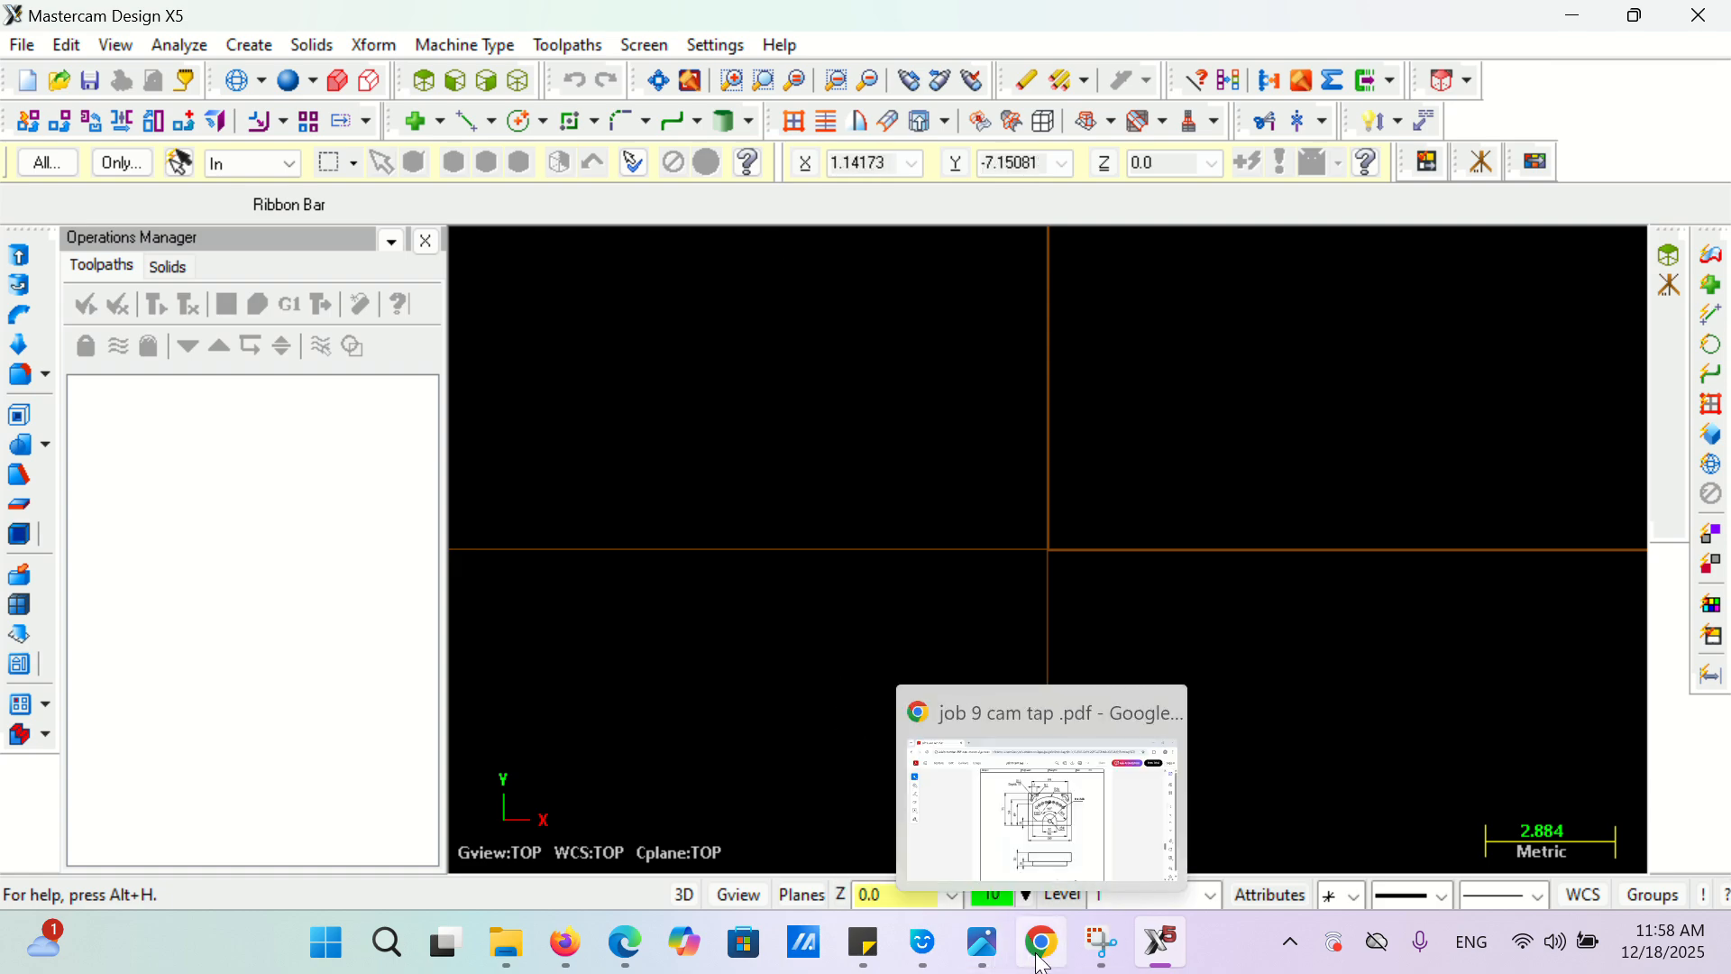
pyautogui.moveTo(1096, 961)
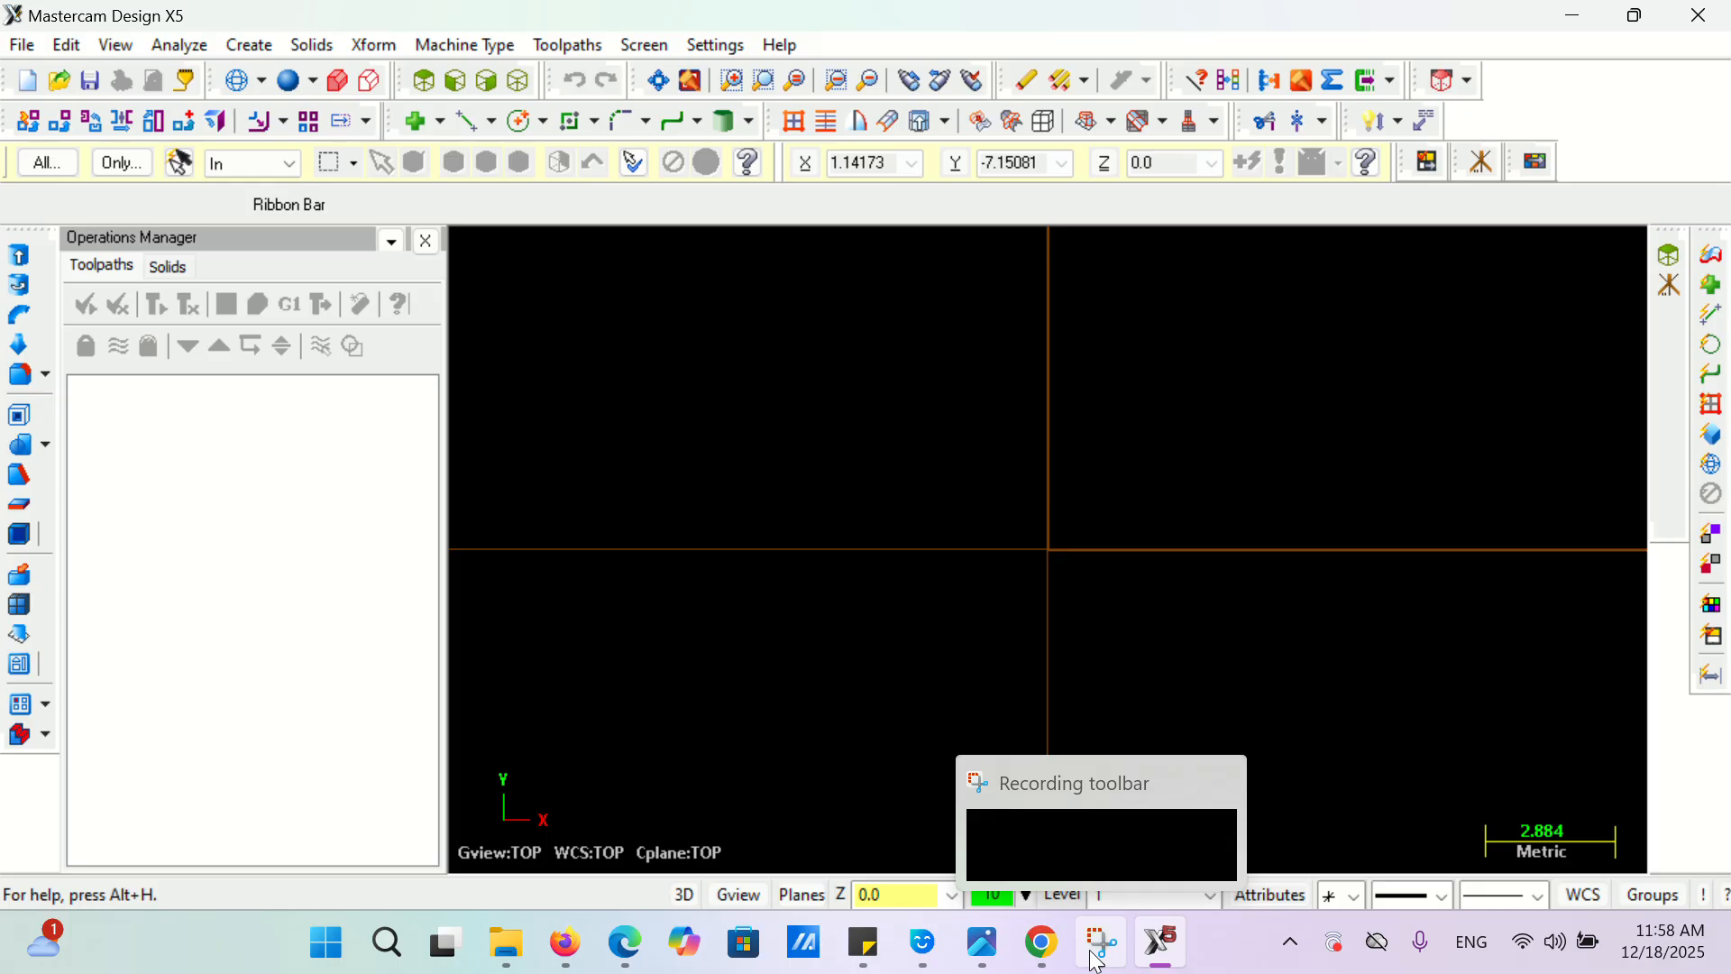
pyautogui.click(1099, 958)
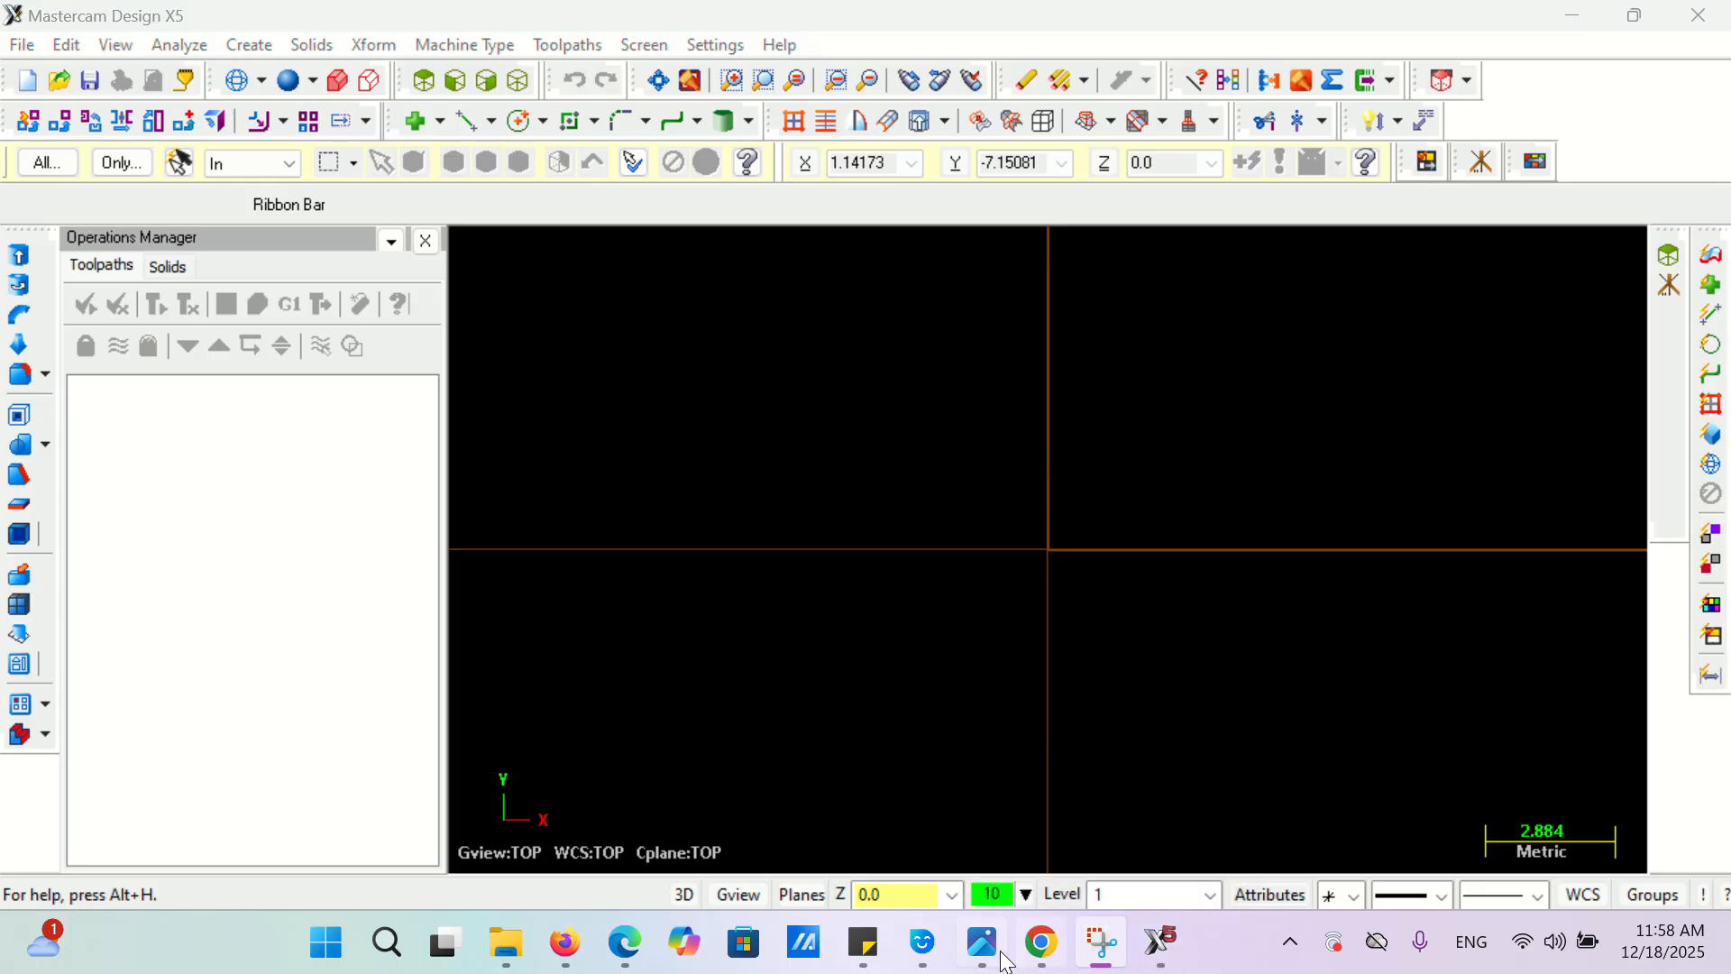
pyautogui.click(566, 949)
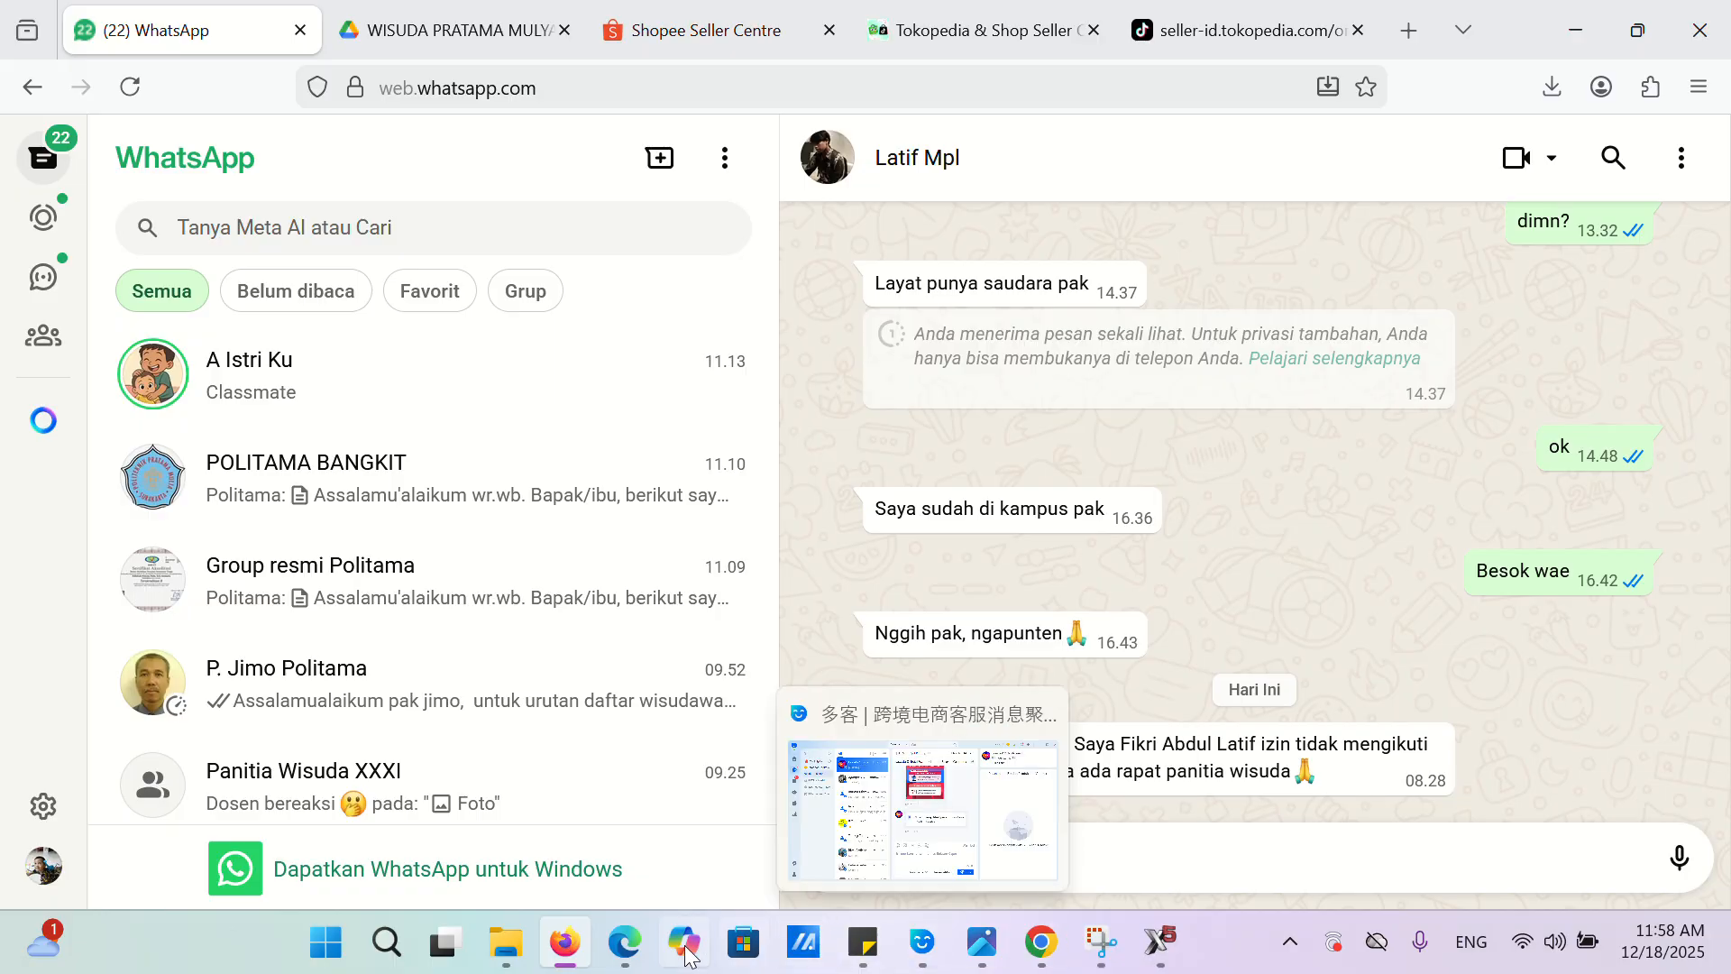
pyautogui.click(625, 942)
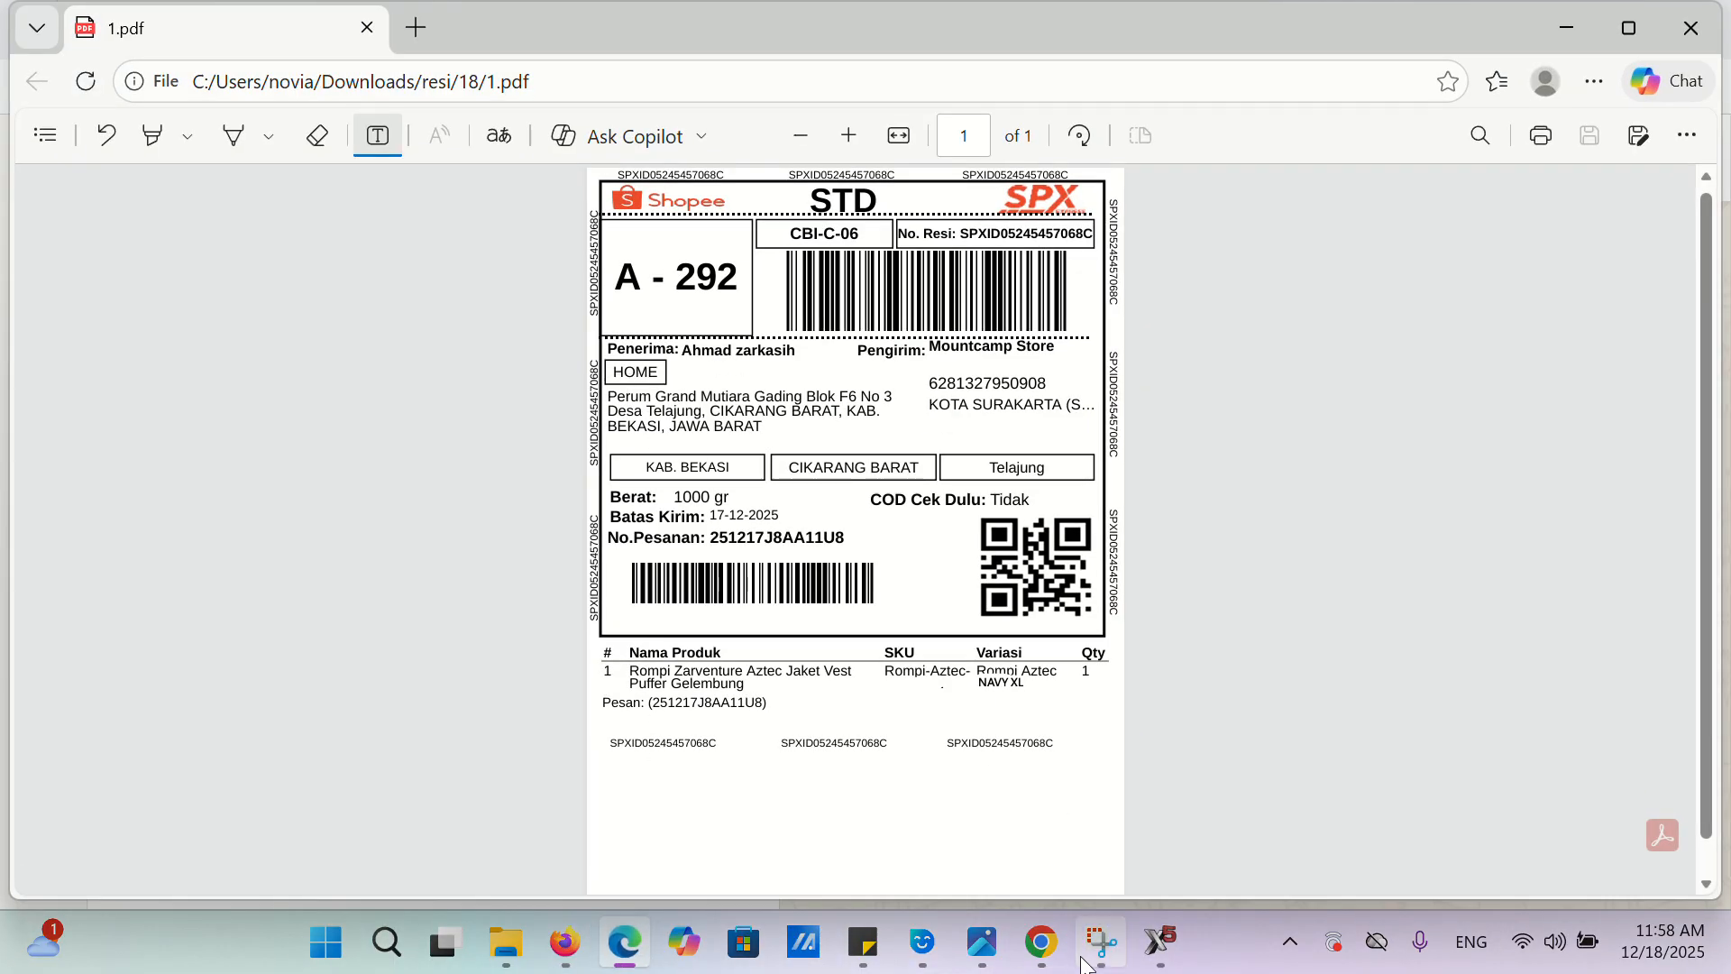
pyautogui.click(1044, 946)
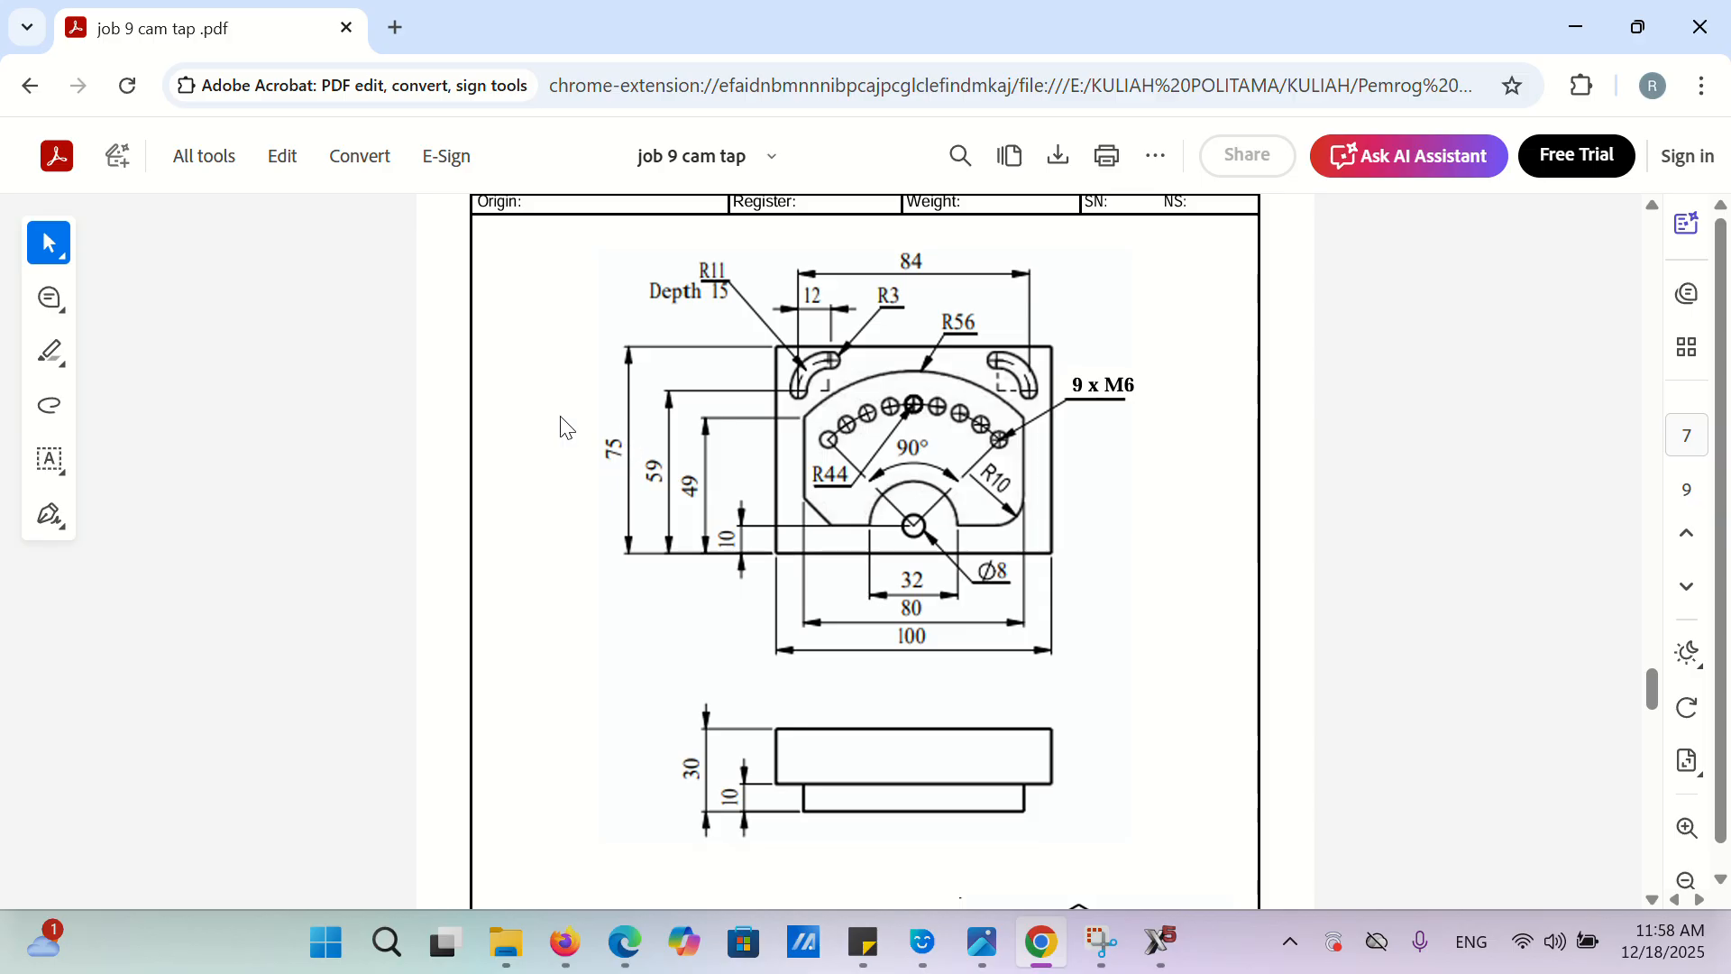
pyautogui.click(1157, 940)
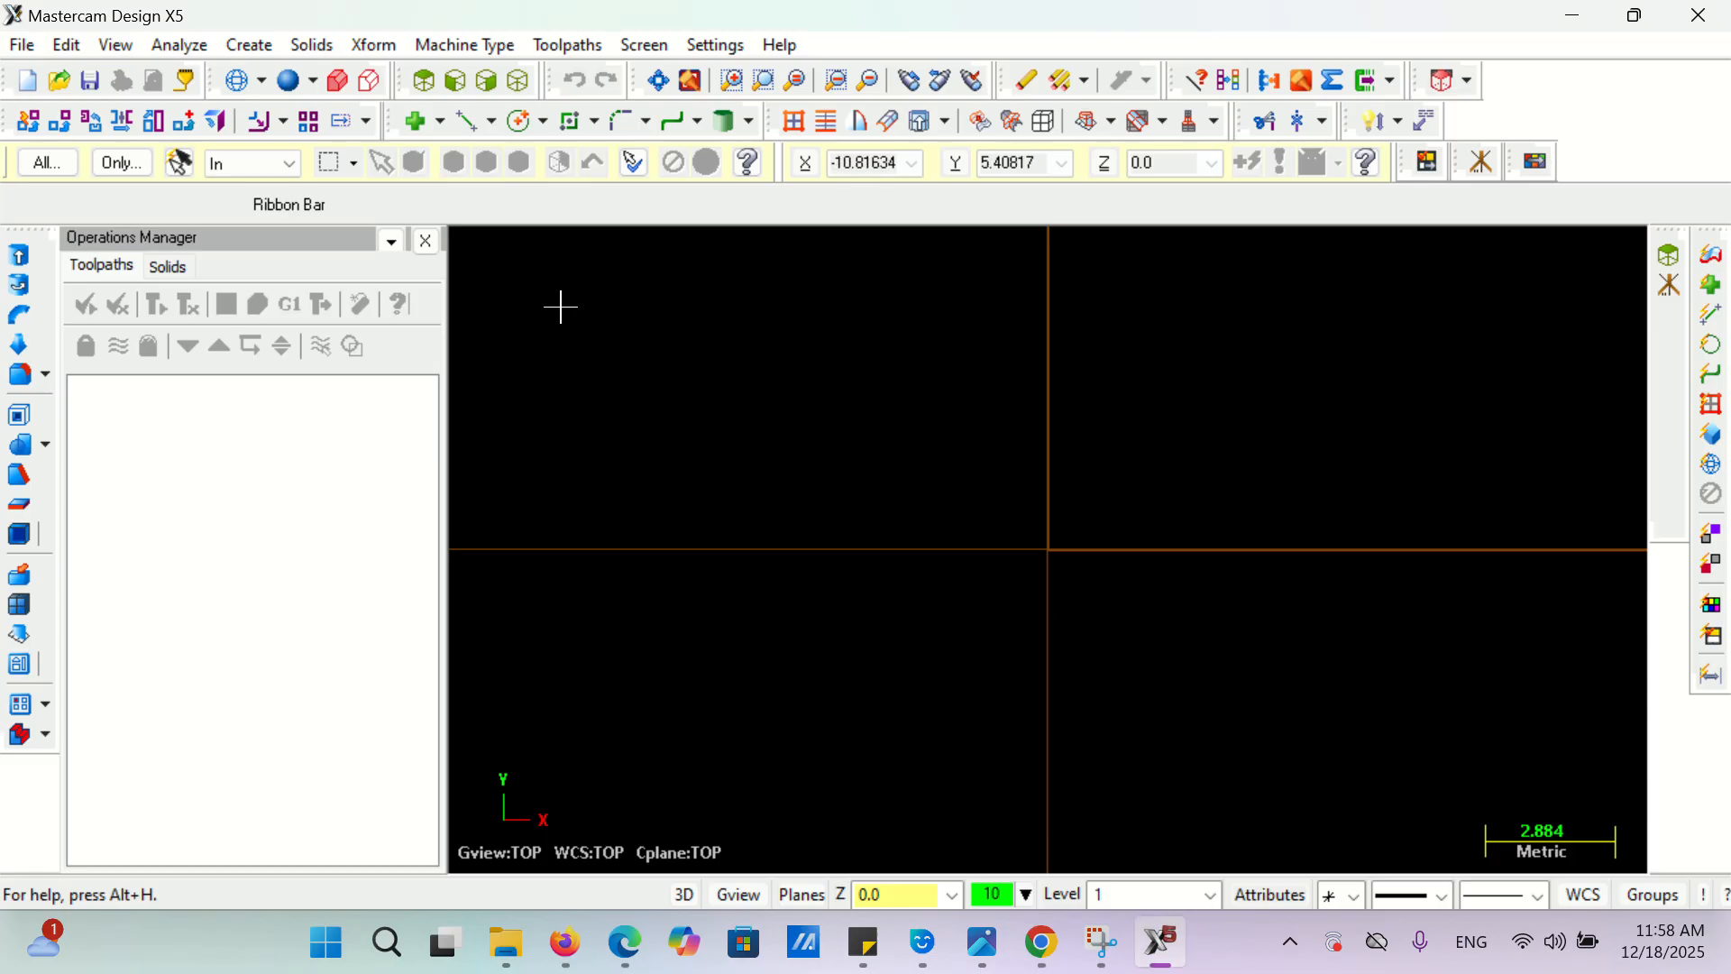
# - Begin a rectangle at the origin and anchor it to its center
pyautogui.click(240, 45)
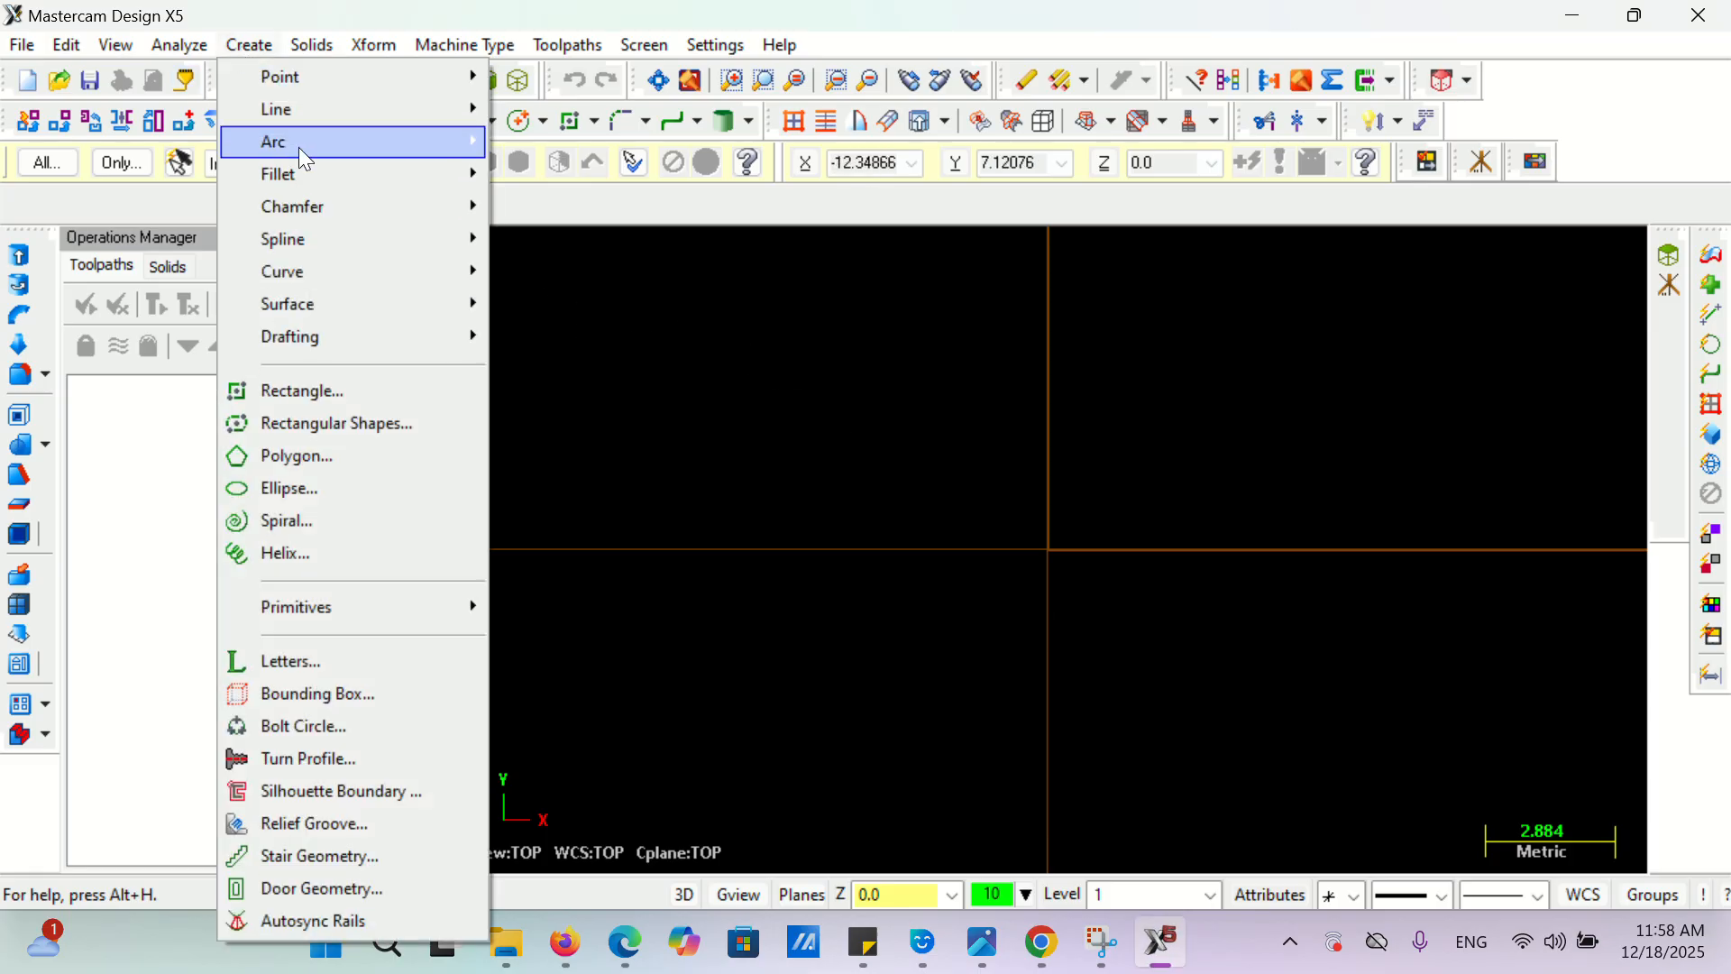
pyautogui.click(337, 388)
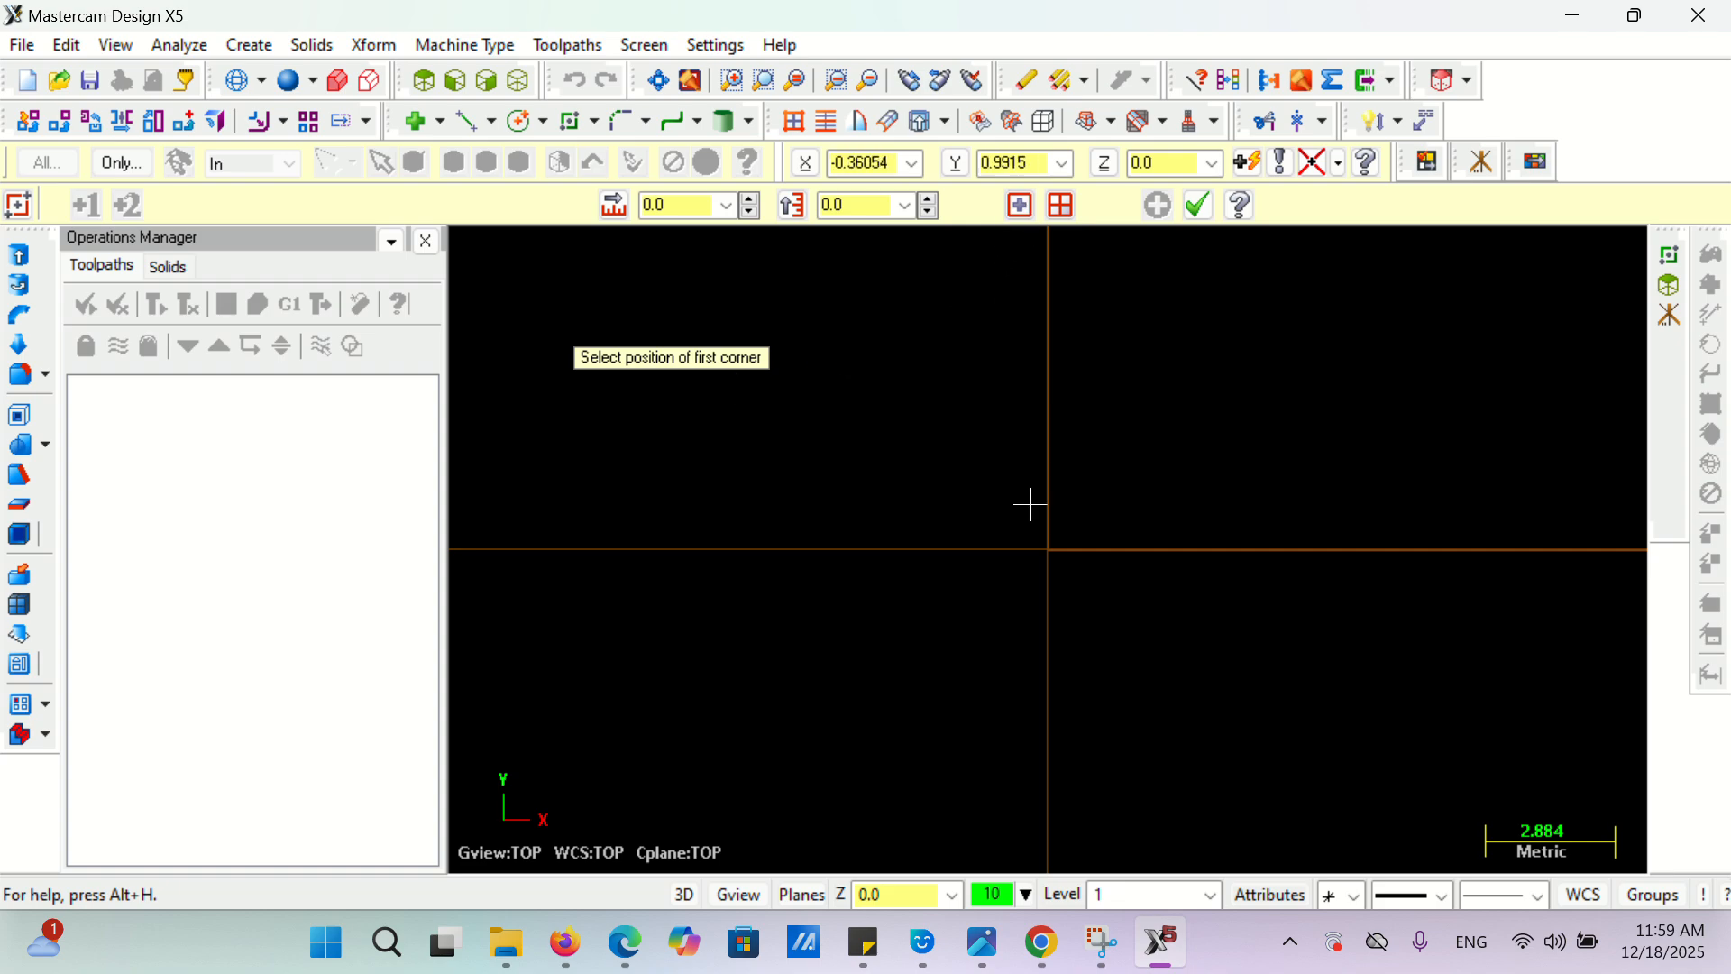
pyautogui.click(1046, 553)
pyautogui.scroll(-1, 787, 582)
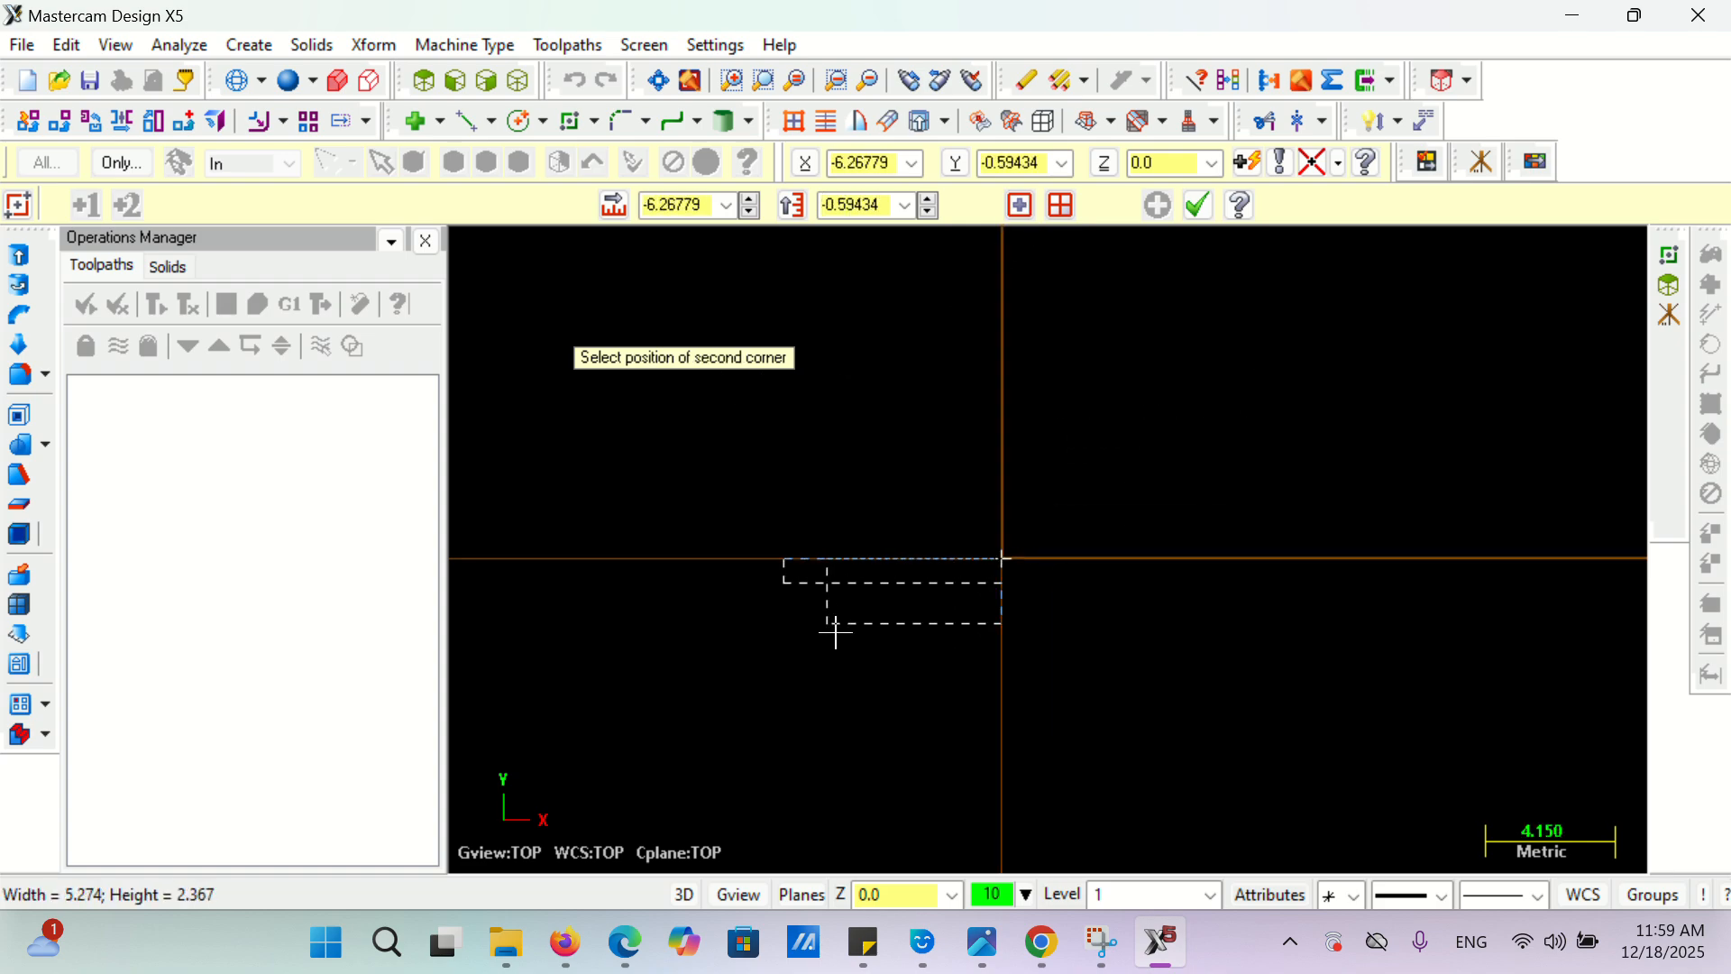
pyautogui.scroll(1, 1097, 432)
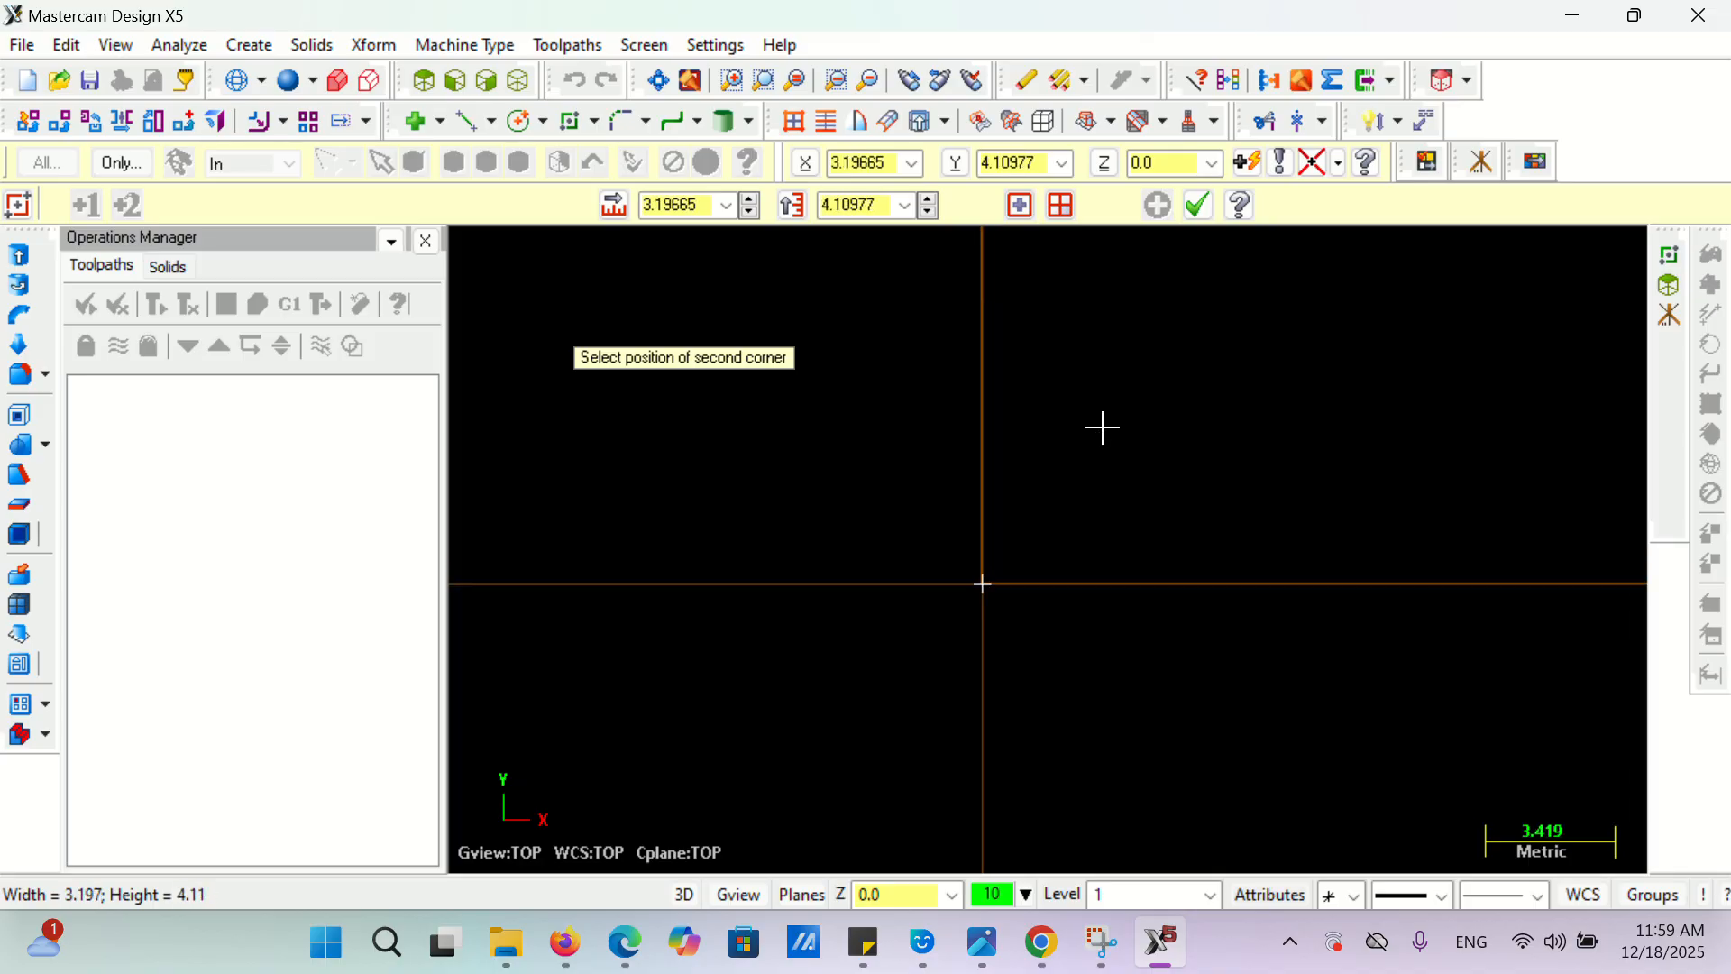
pyautogui.scroll(-2, 741, 617)
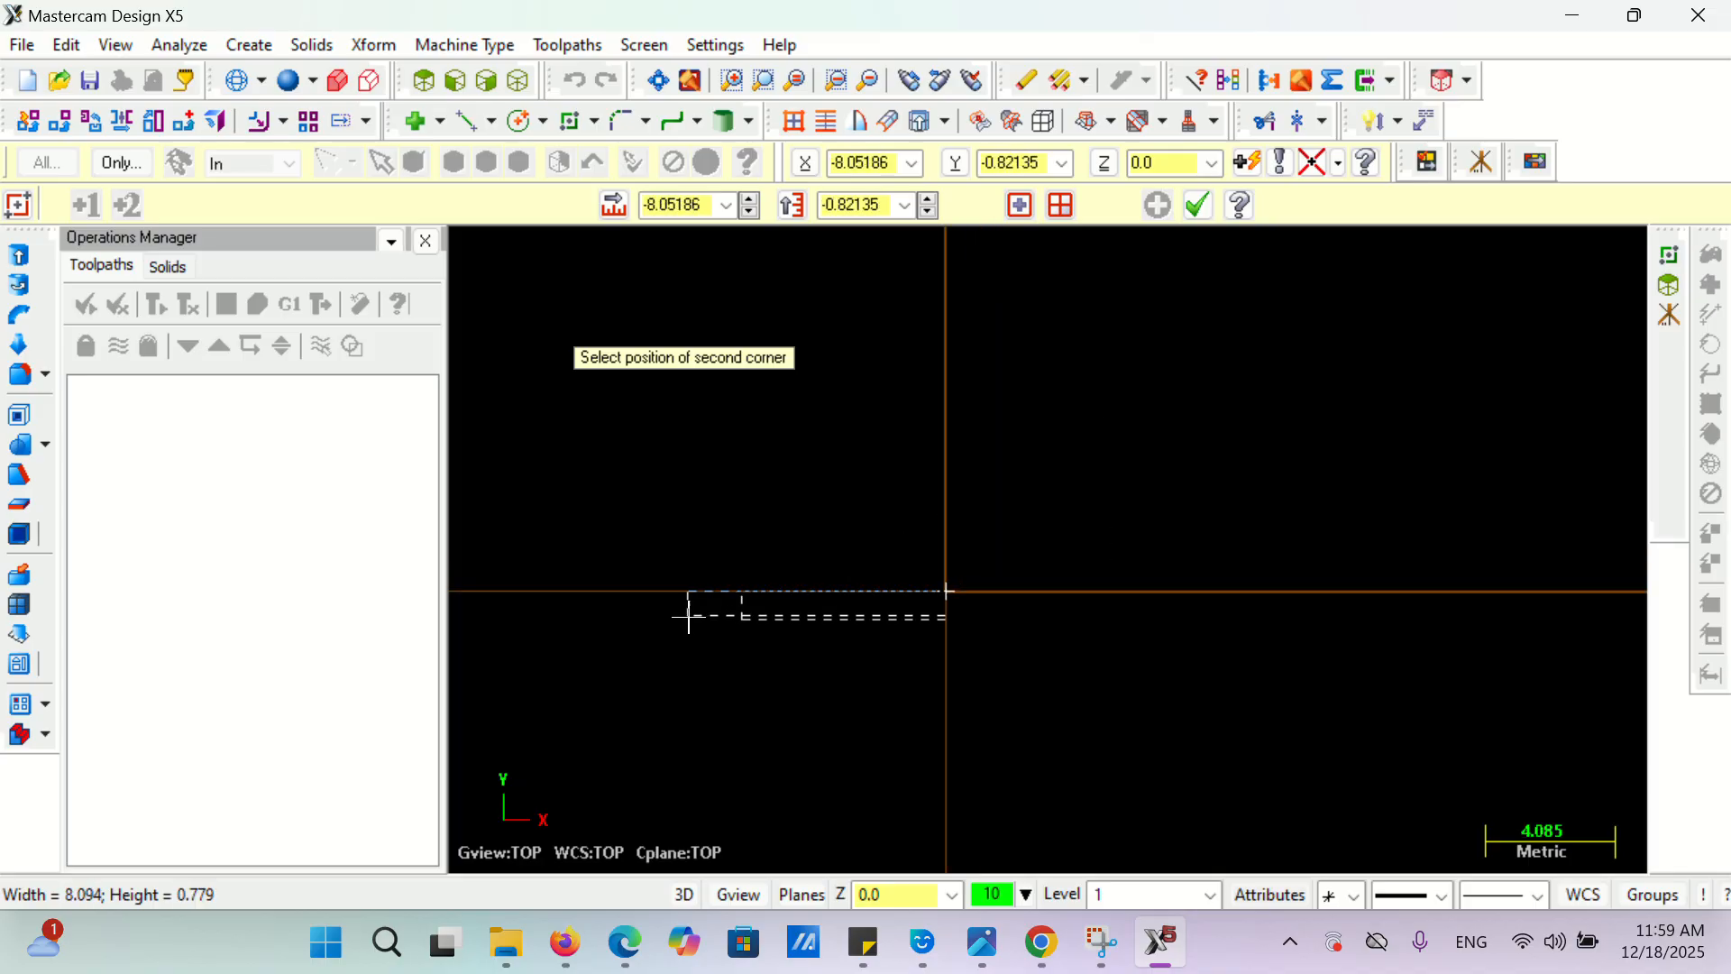
pyautogui.click(1019, 205)
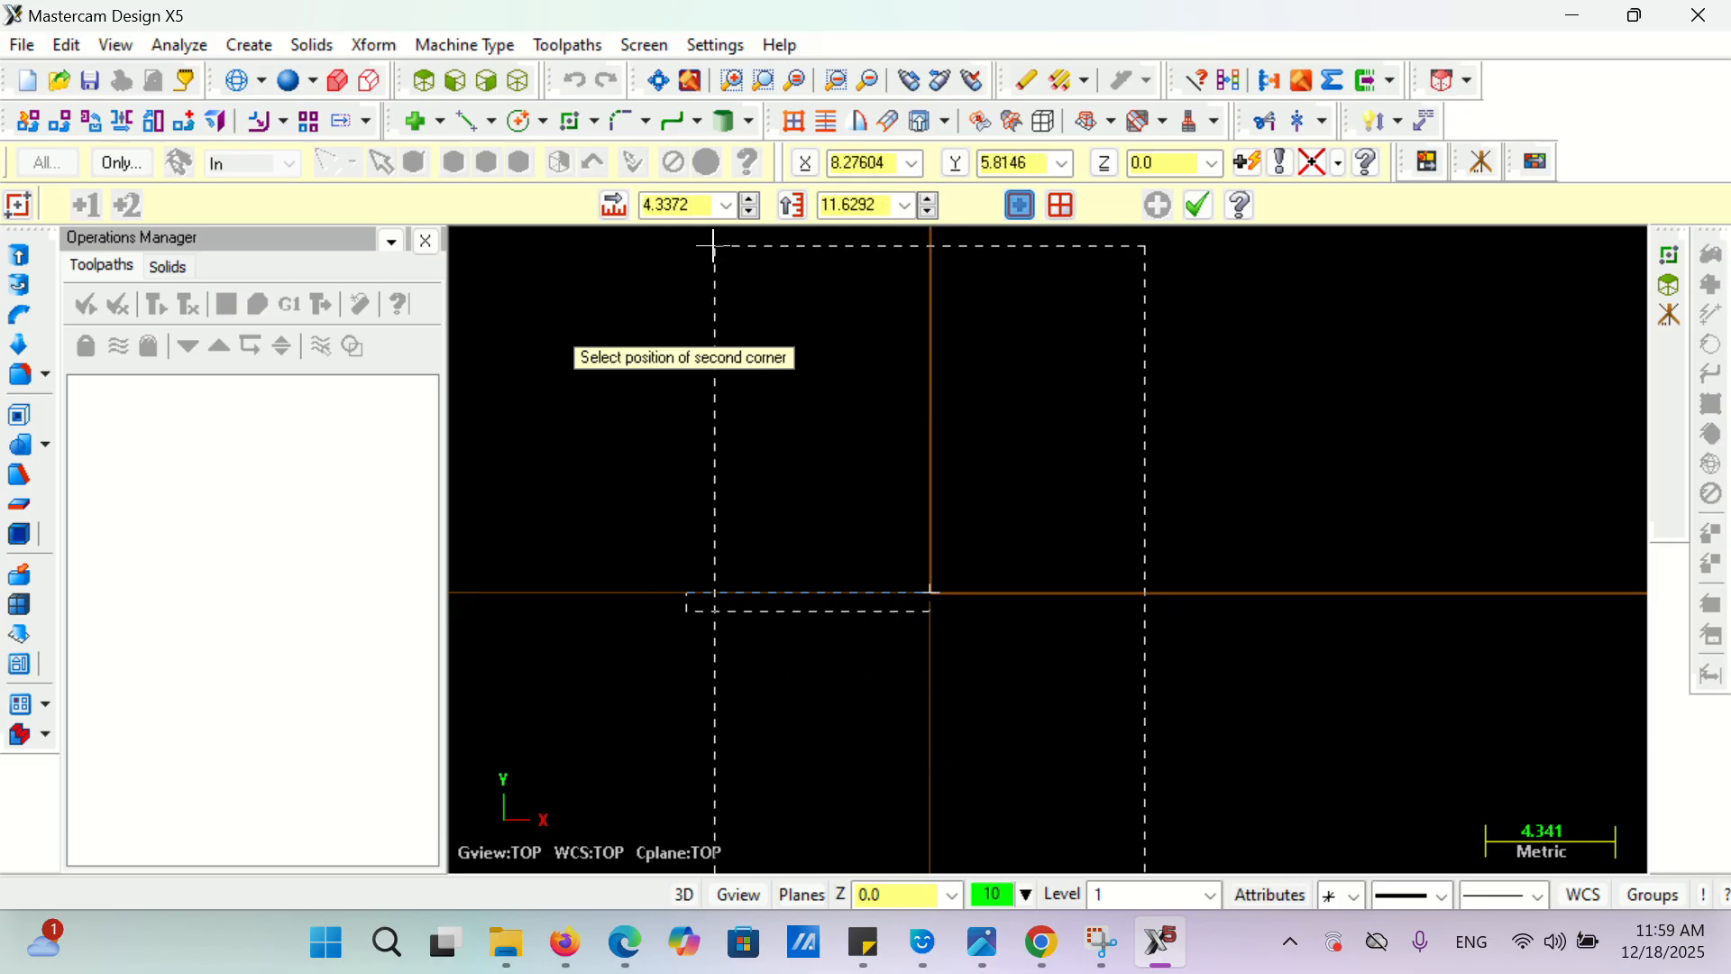
# - Set the rectangle's width to 100 and height to 75, and accept it
pyautogui.click(677, 206)
pyautogui.write('100')
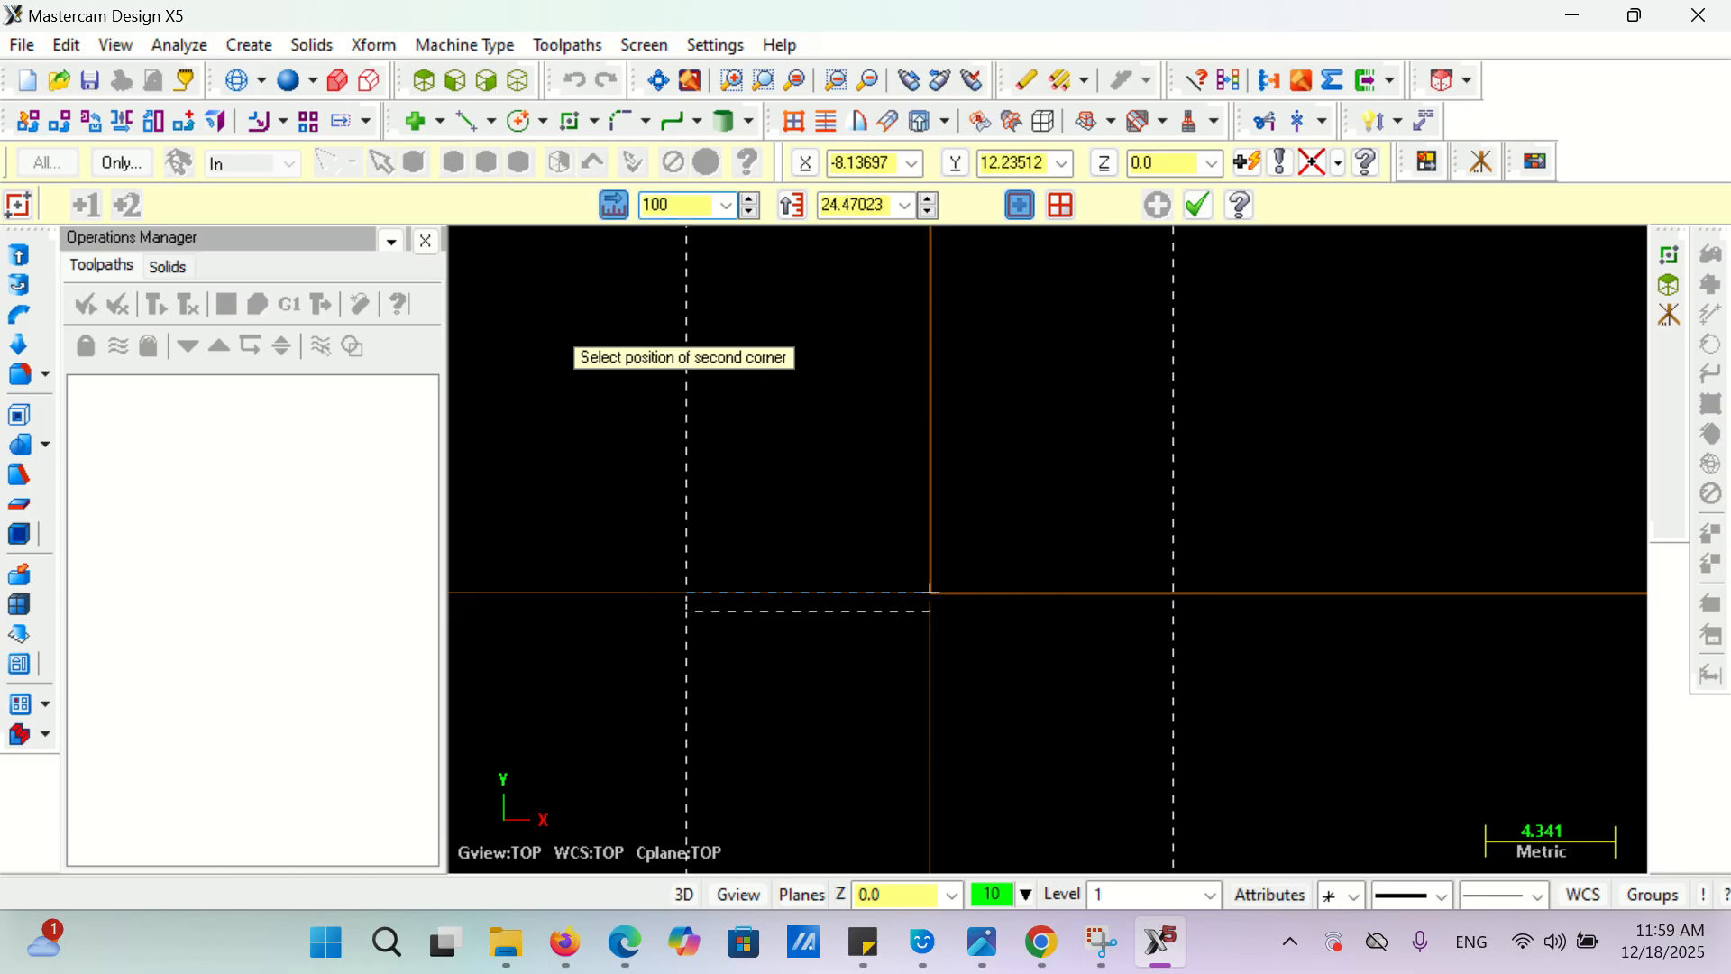
pyautogui.click(863, 206)
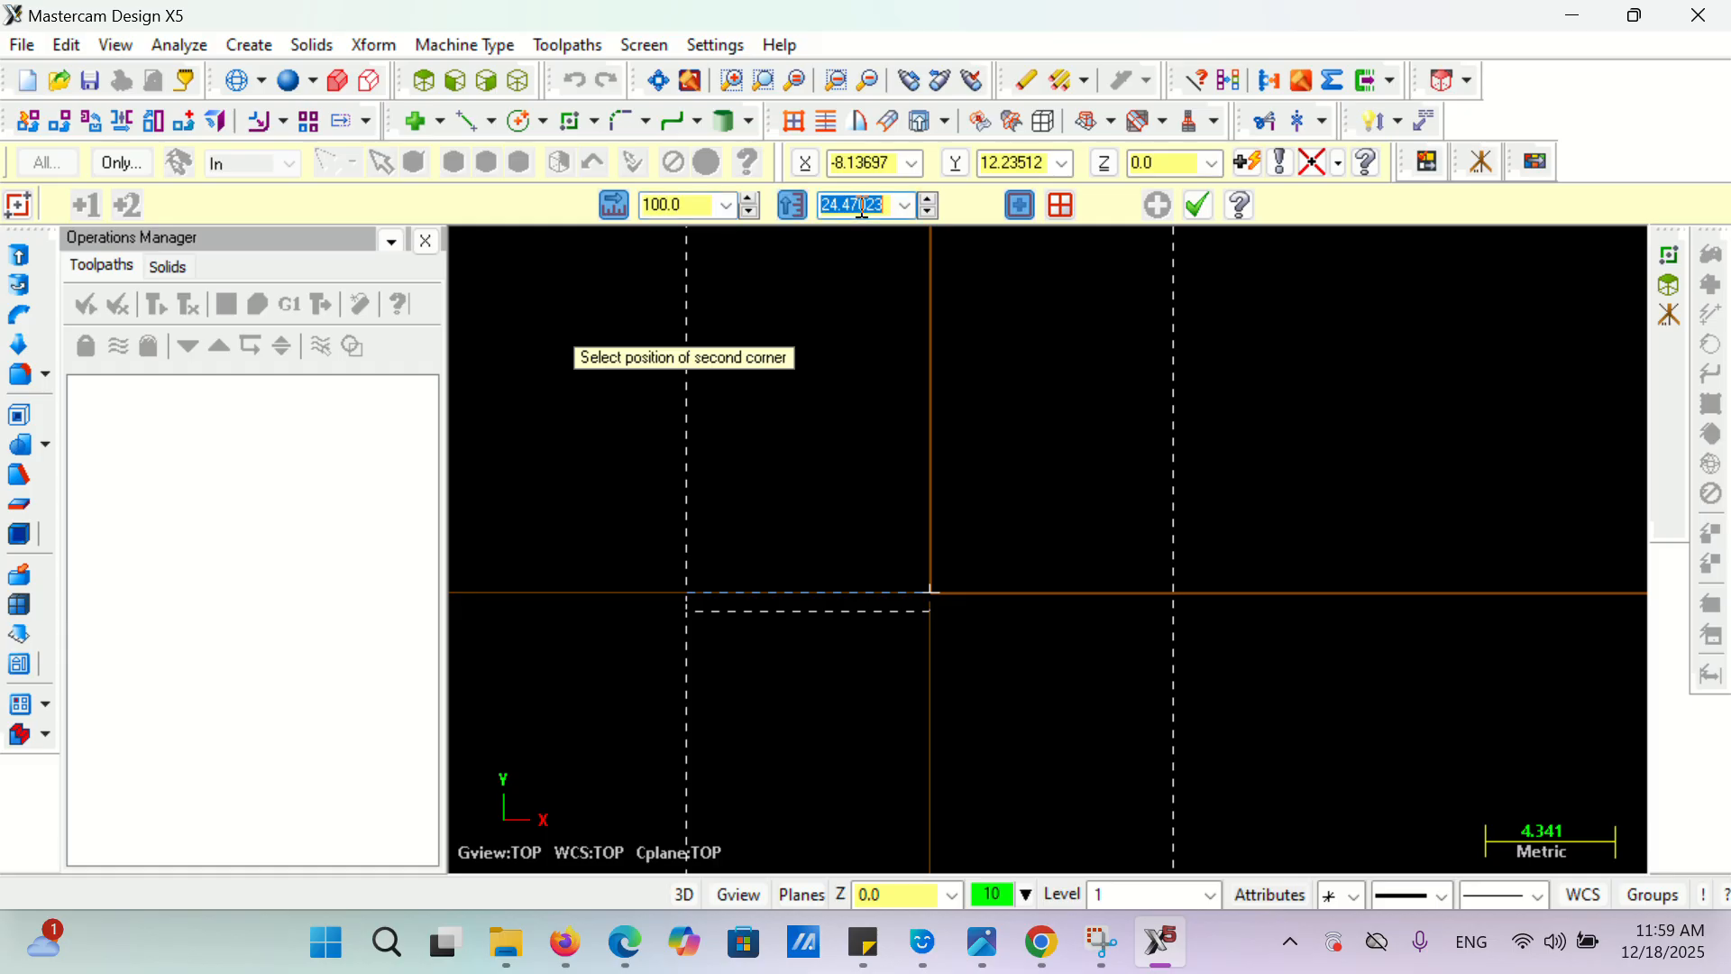
pyautogui.write('75')
pyautogui.press('Return')
pyautogui.scroll(-8, 1152, 483)
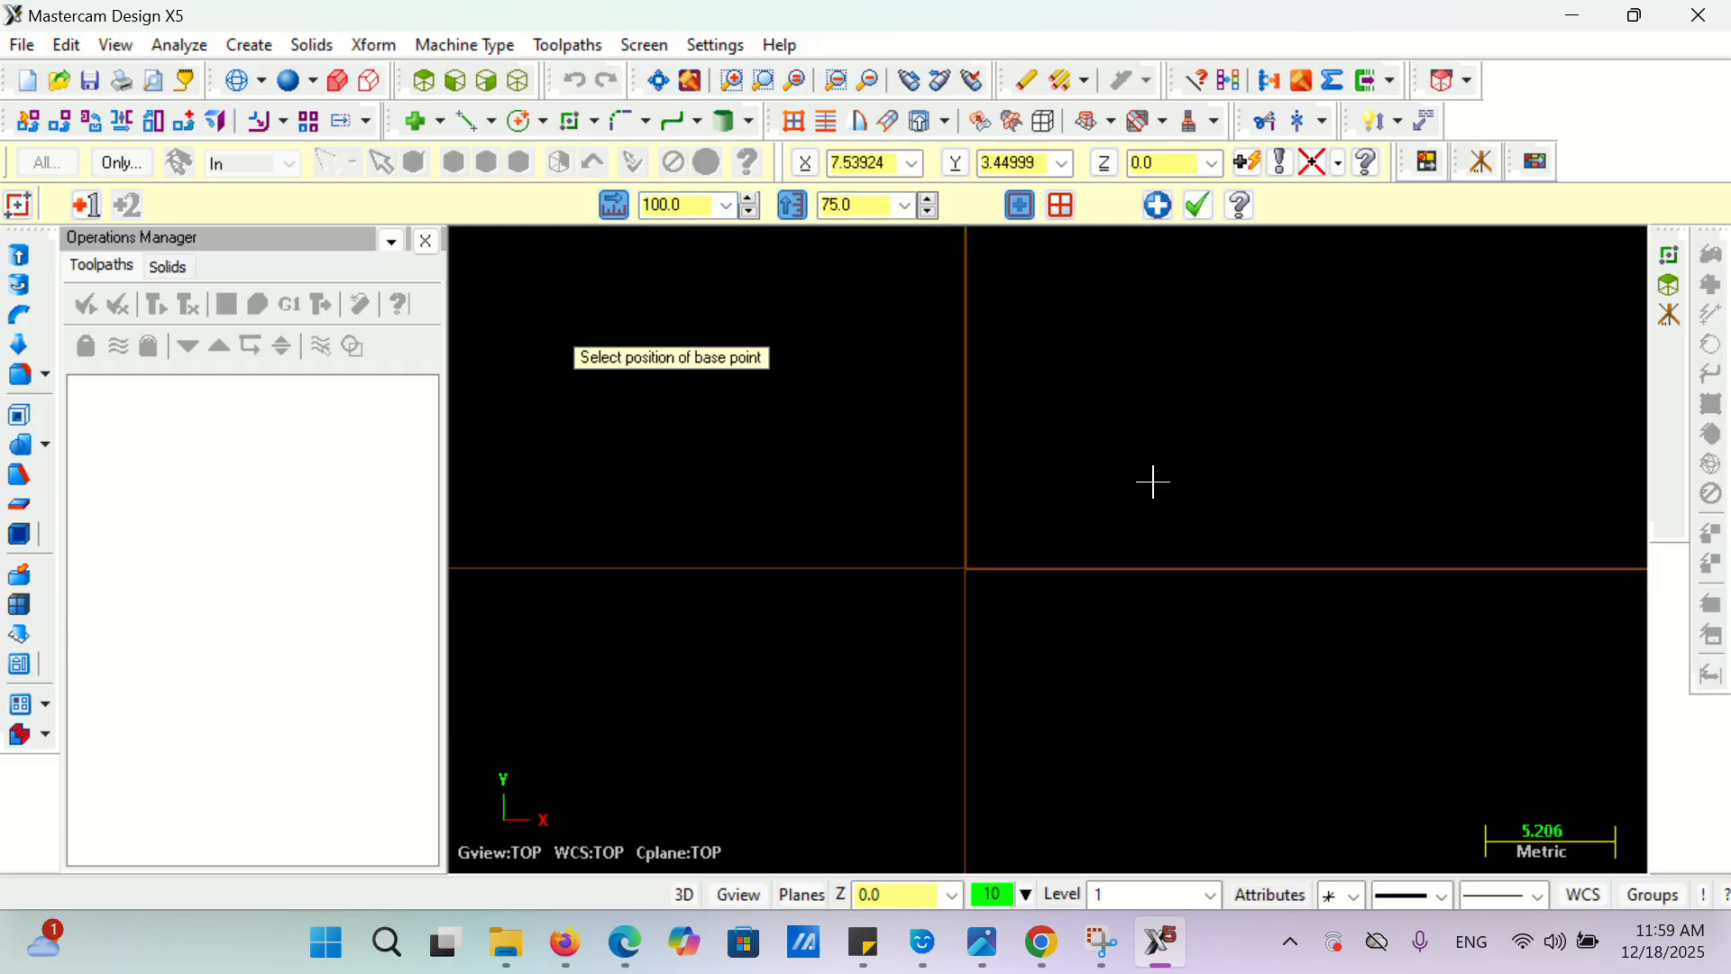
pyautogui.click(1197, 206)
pyautogui.scroll(-3, 1085, 363)
pyautogui.scroll(2, 1024, 436)
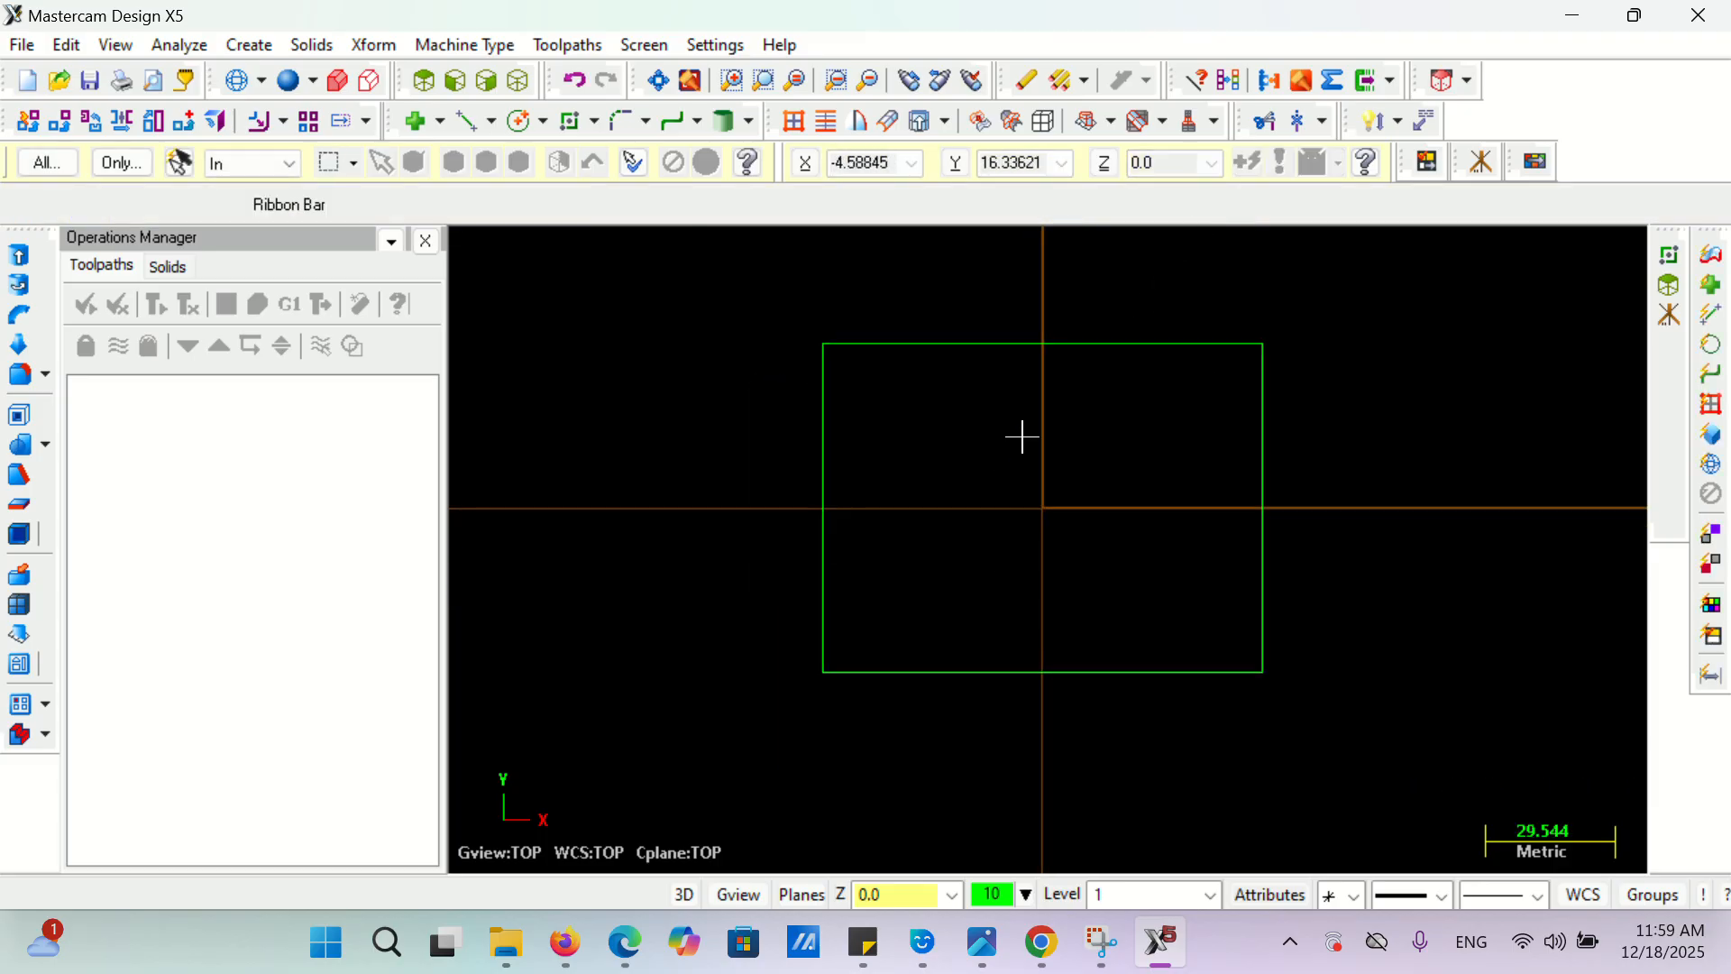
# - Consult the PDF drawing and offset copies of the rectangle's bottom, left and right edges 10 mm inward
pyautogui.click(1175, 959)
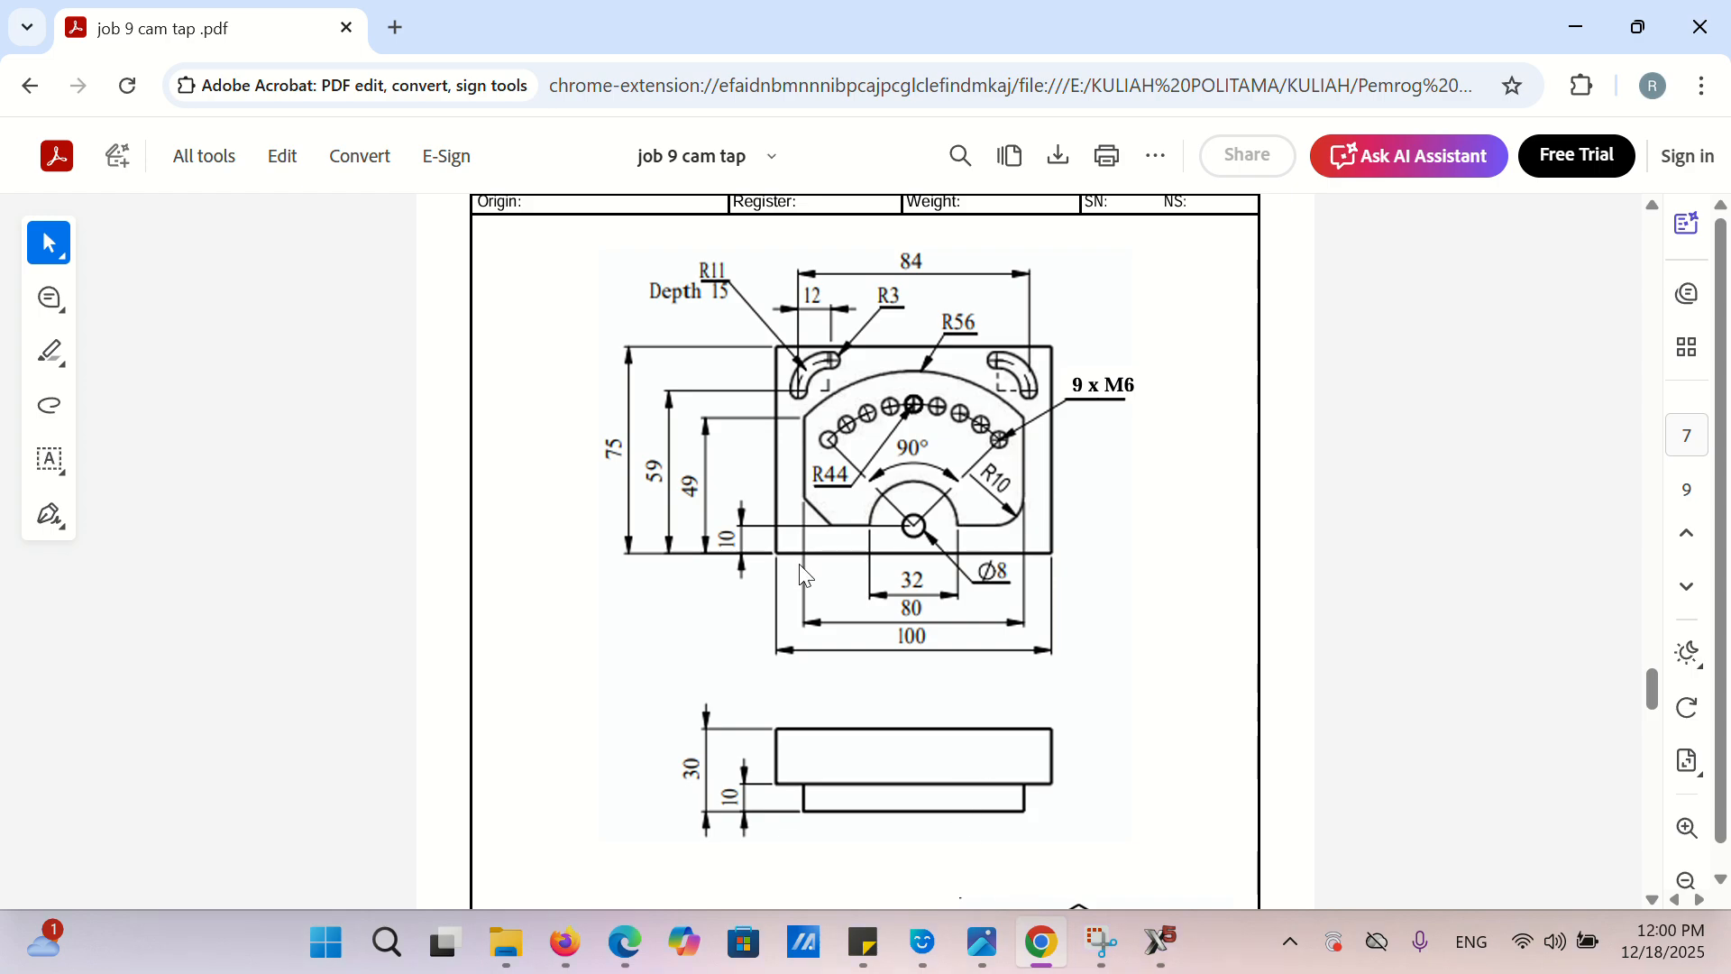
pyautogui.click(1160, 942)
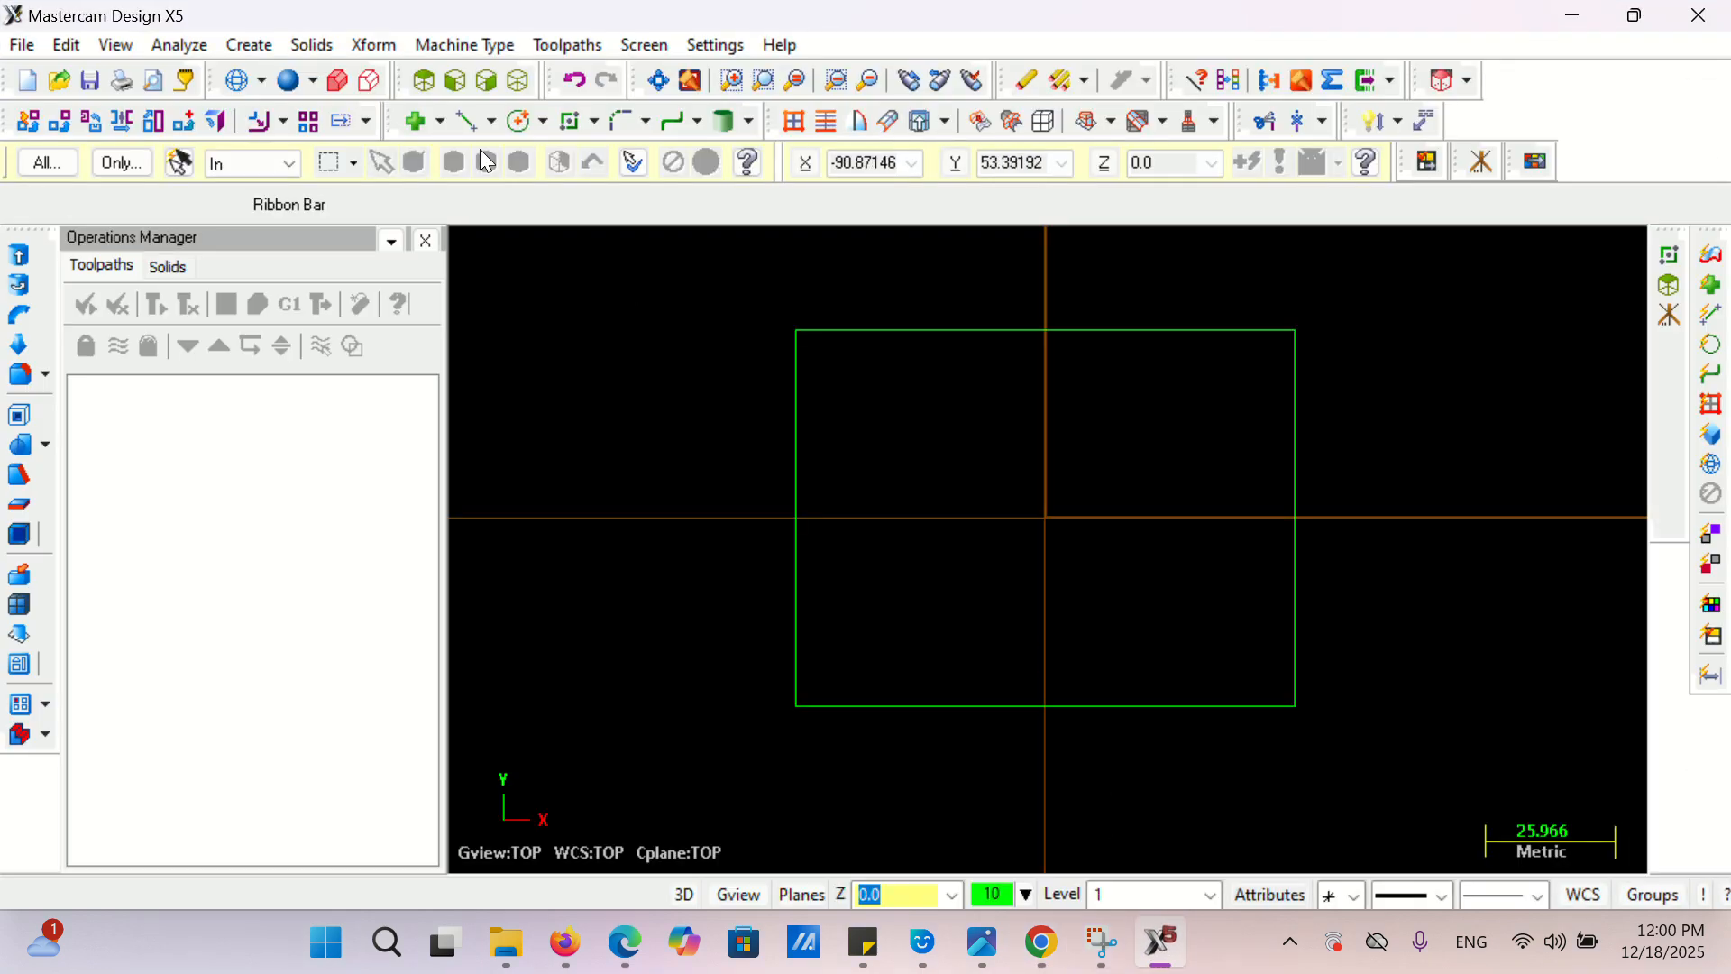
pyautogui.click(355, 47)
pyautogui.click(422, 301)
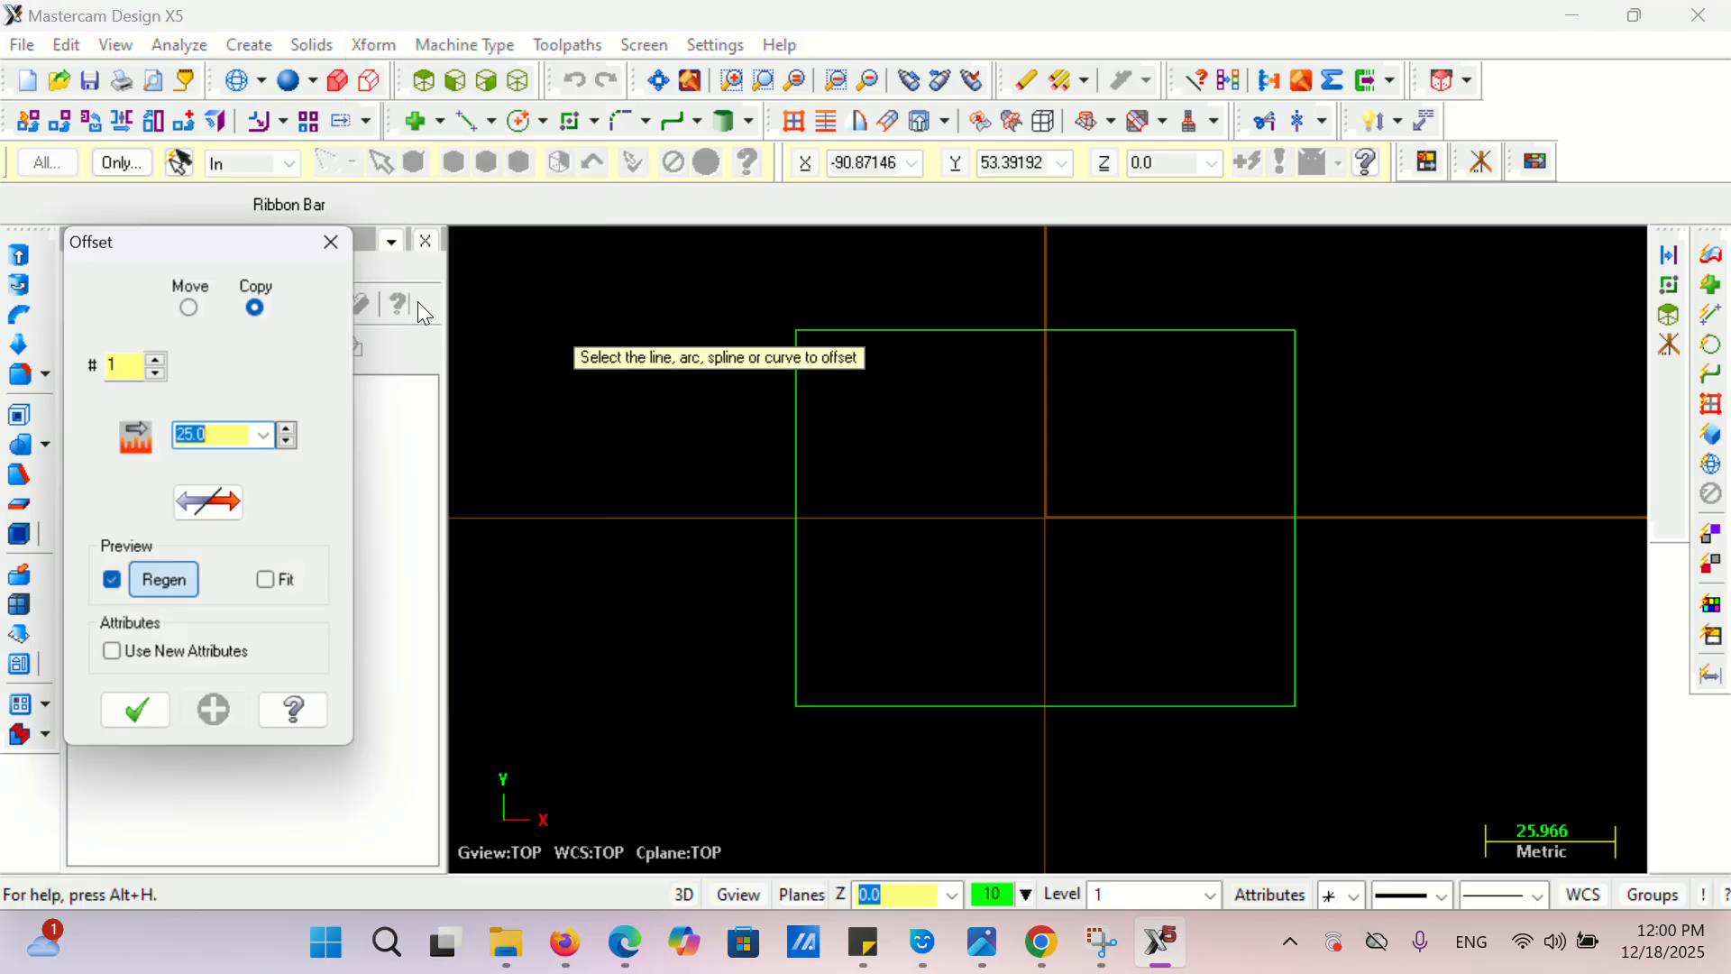
pyautogui.write('10')
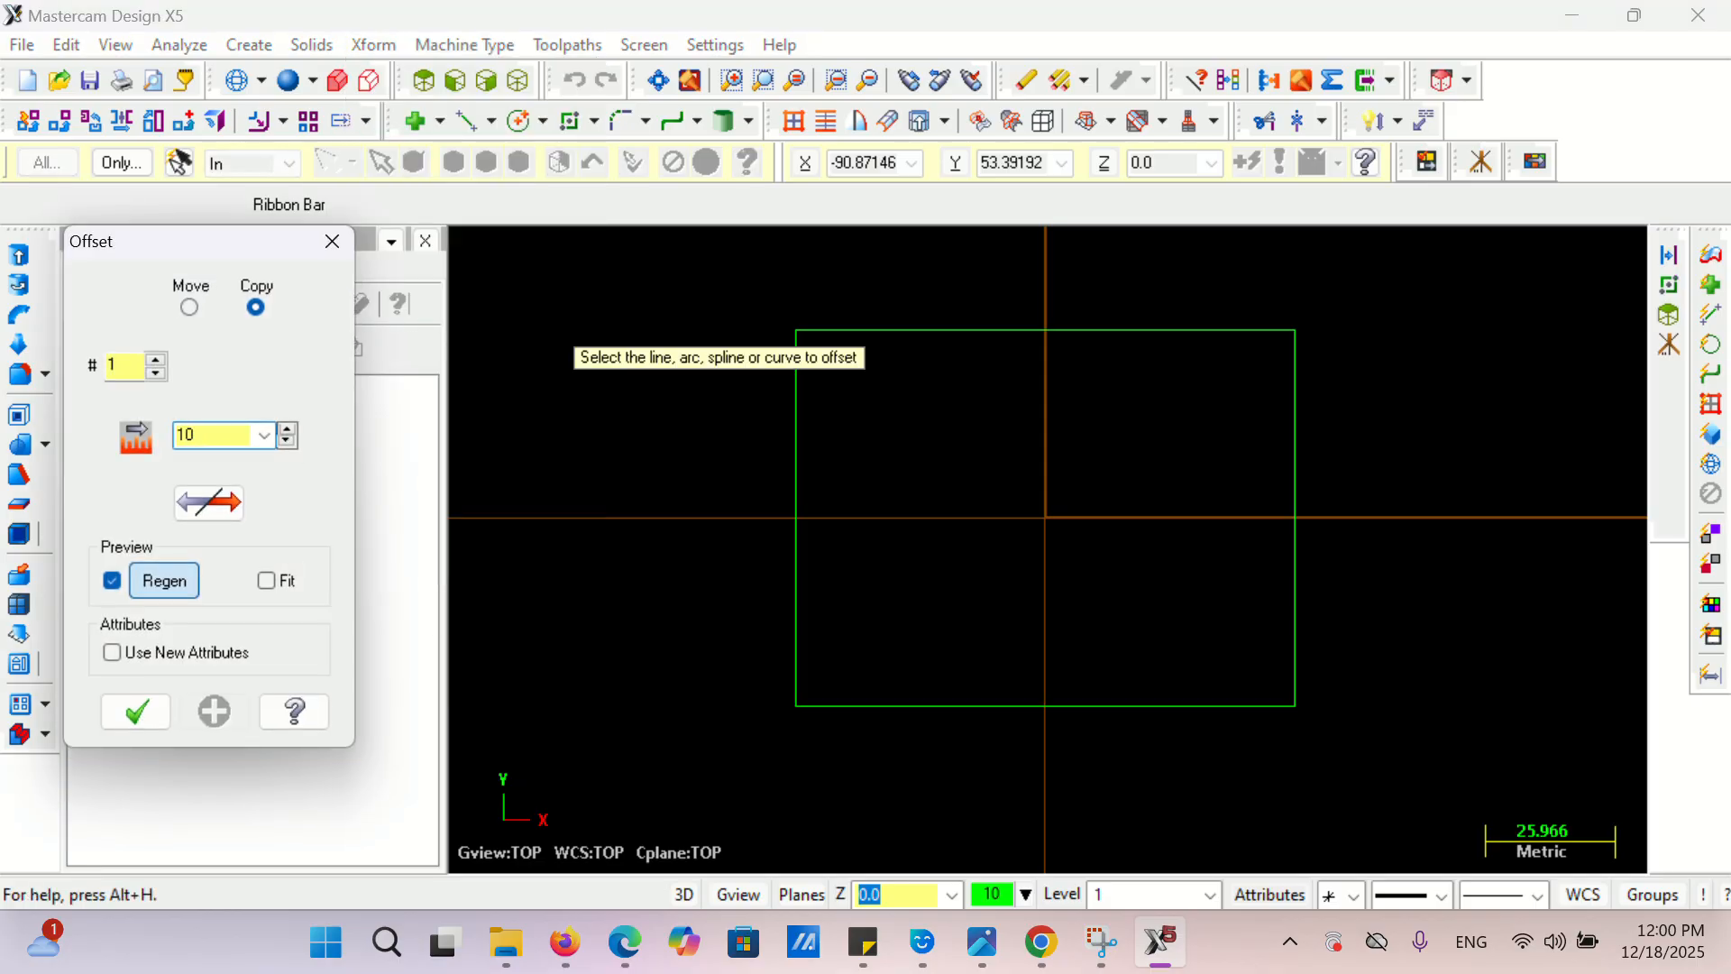
pyautogui.click(953, 705)
pyautogui.click(797, 564)
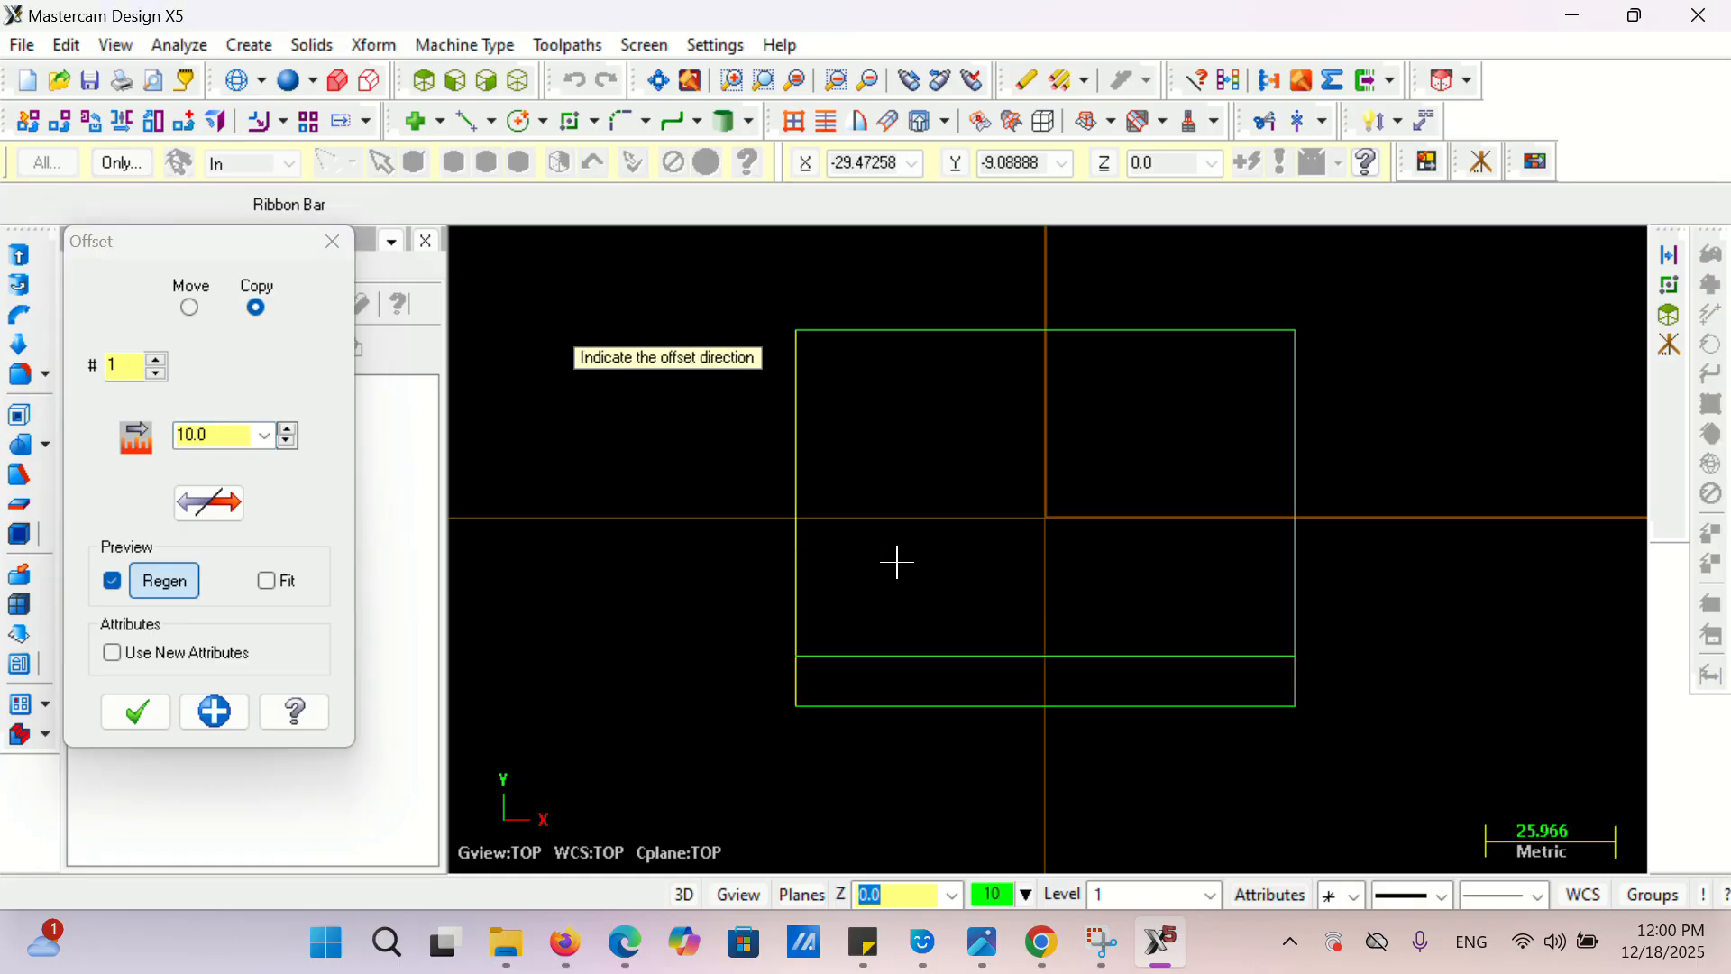
pyautogui.click(901, 563)
pyautogui.click(1294, 565)
pyautogui.click(1151, 560)
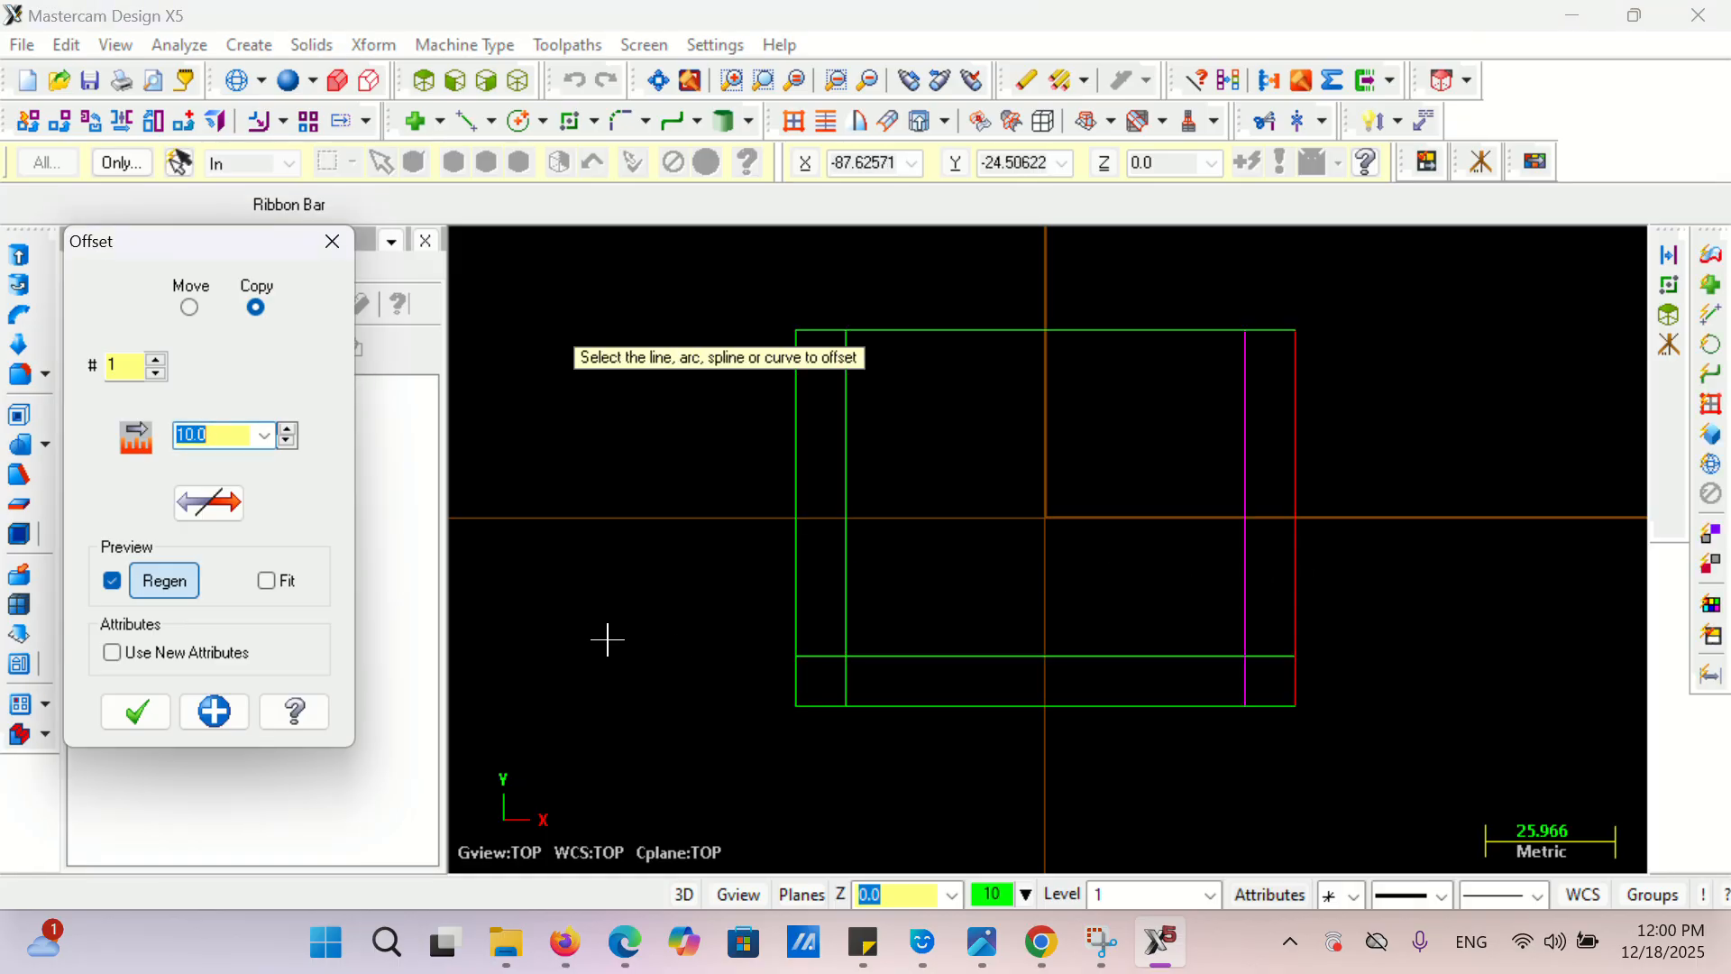
pyautogui.click(142, 720)
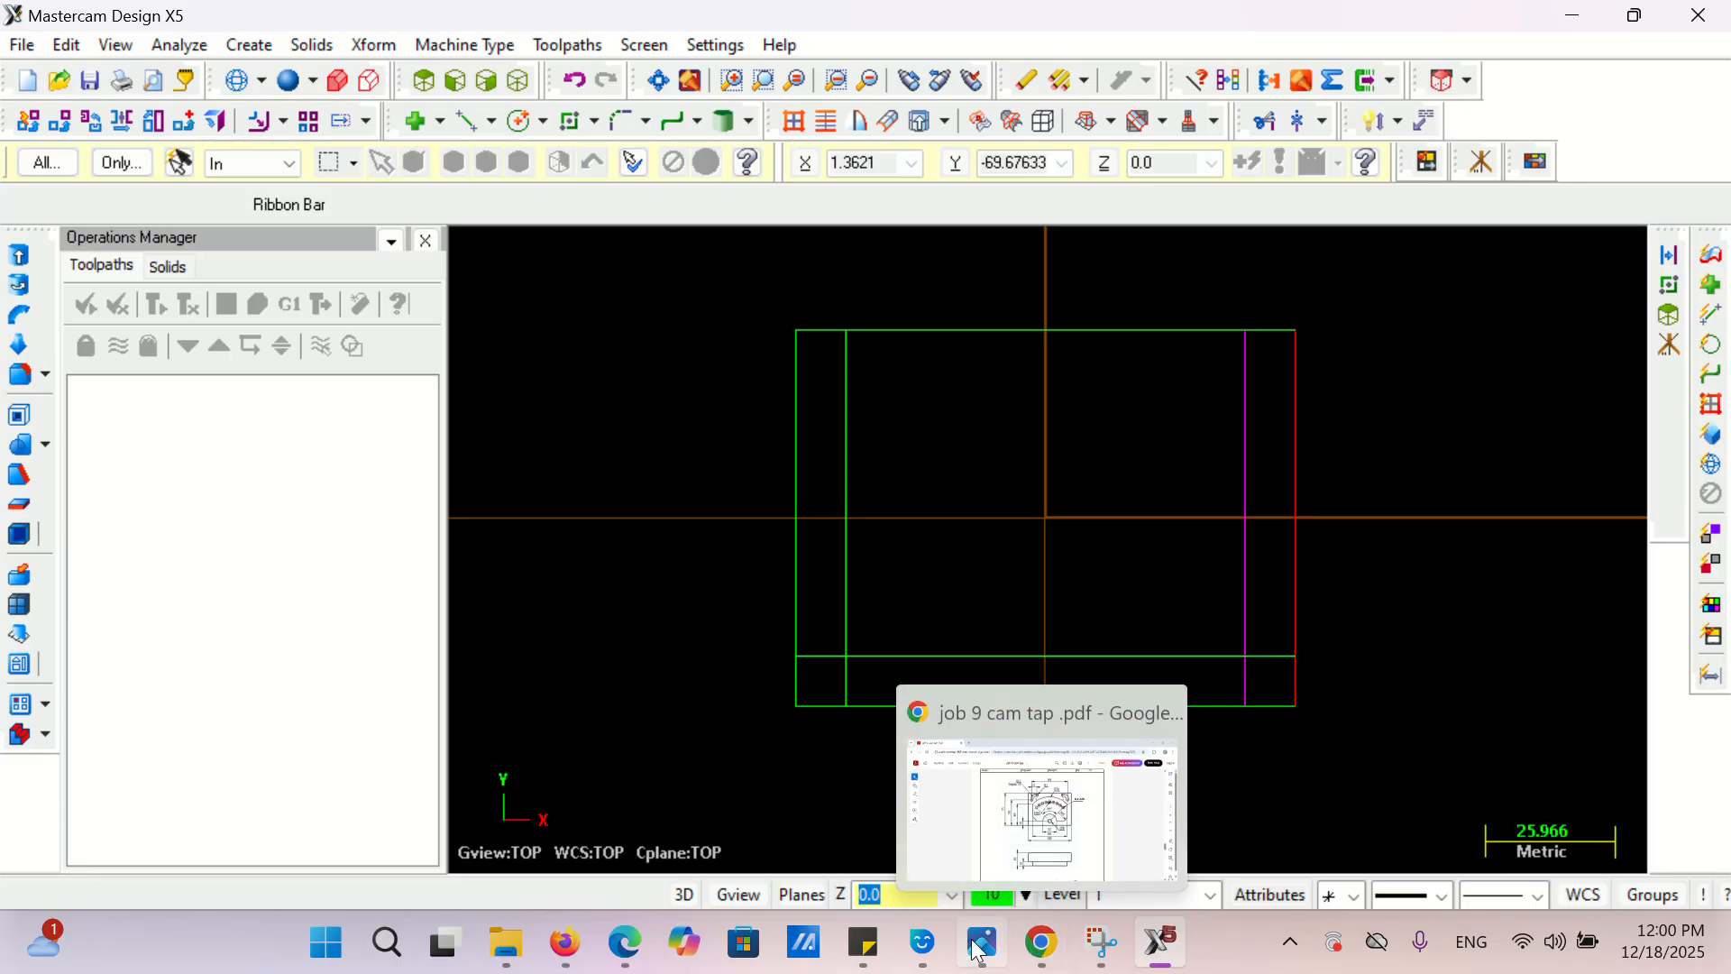
# - Consult the PDF drawing and offset a copy of the outer rectangle's bottom edge 49 mm upward
pyautogui.click(635, 816)
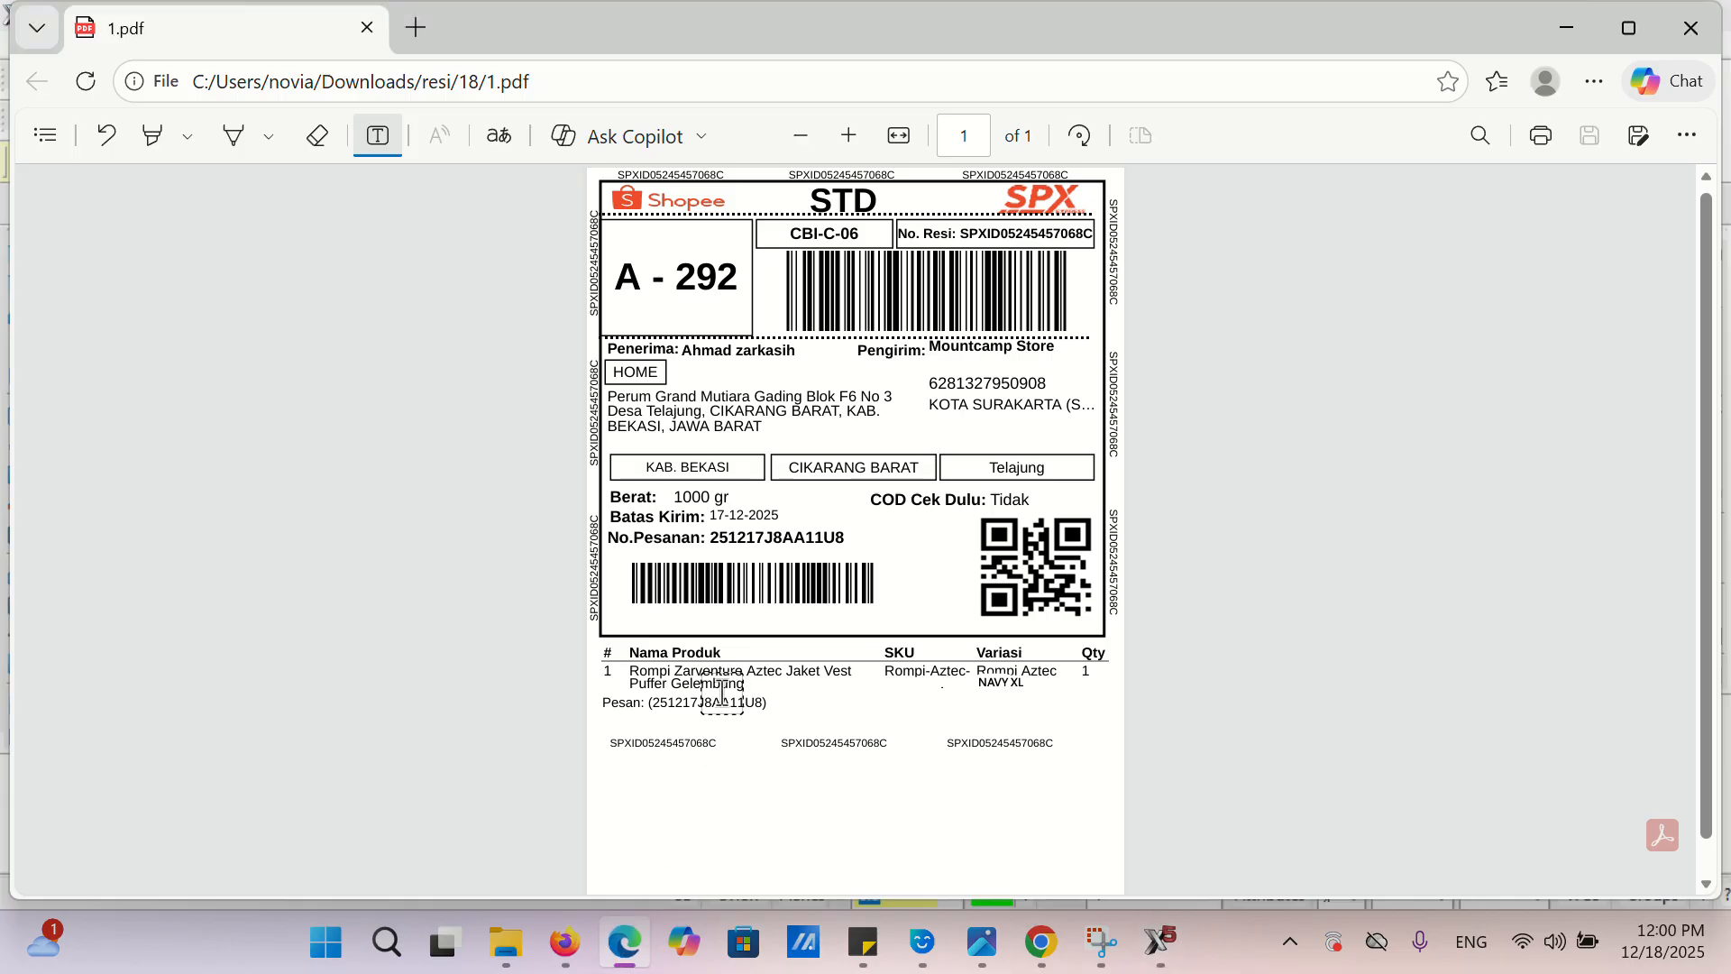
pyautogui.click(1042, 942)
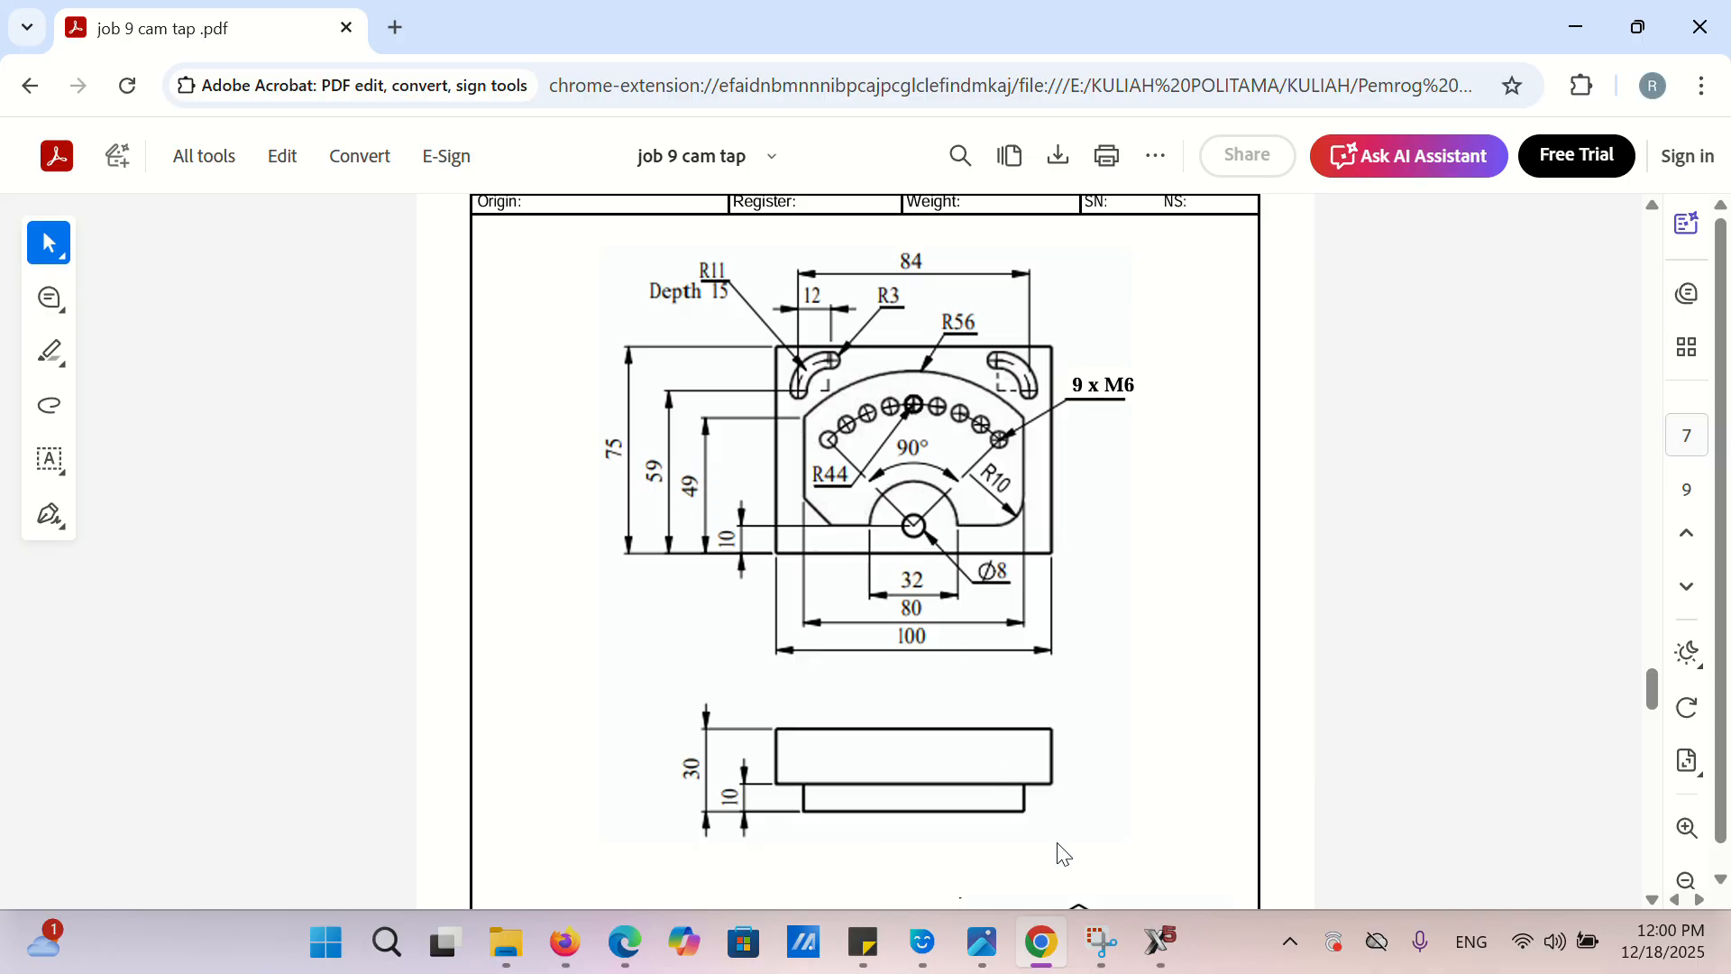
pyautogui.click(1160, 942)
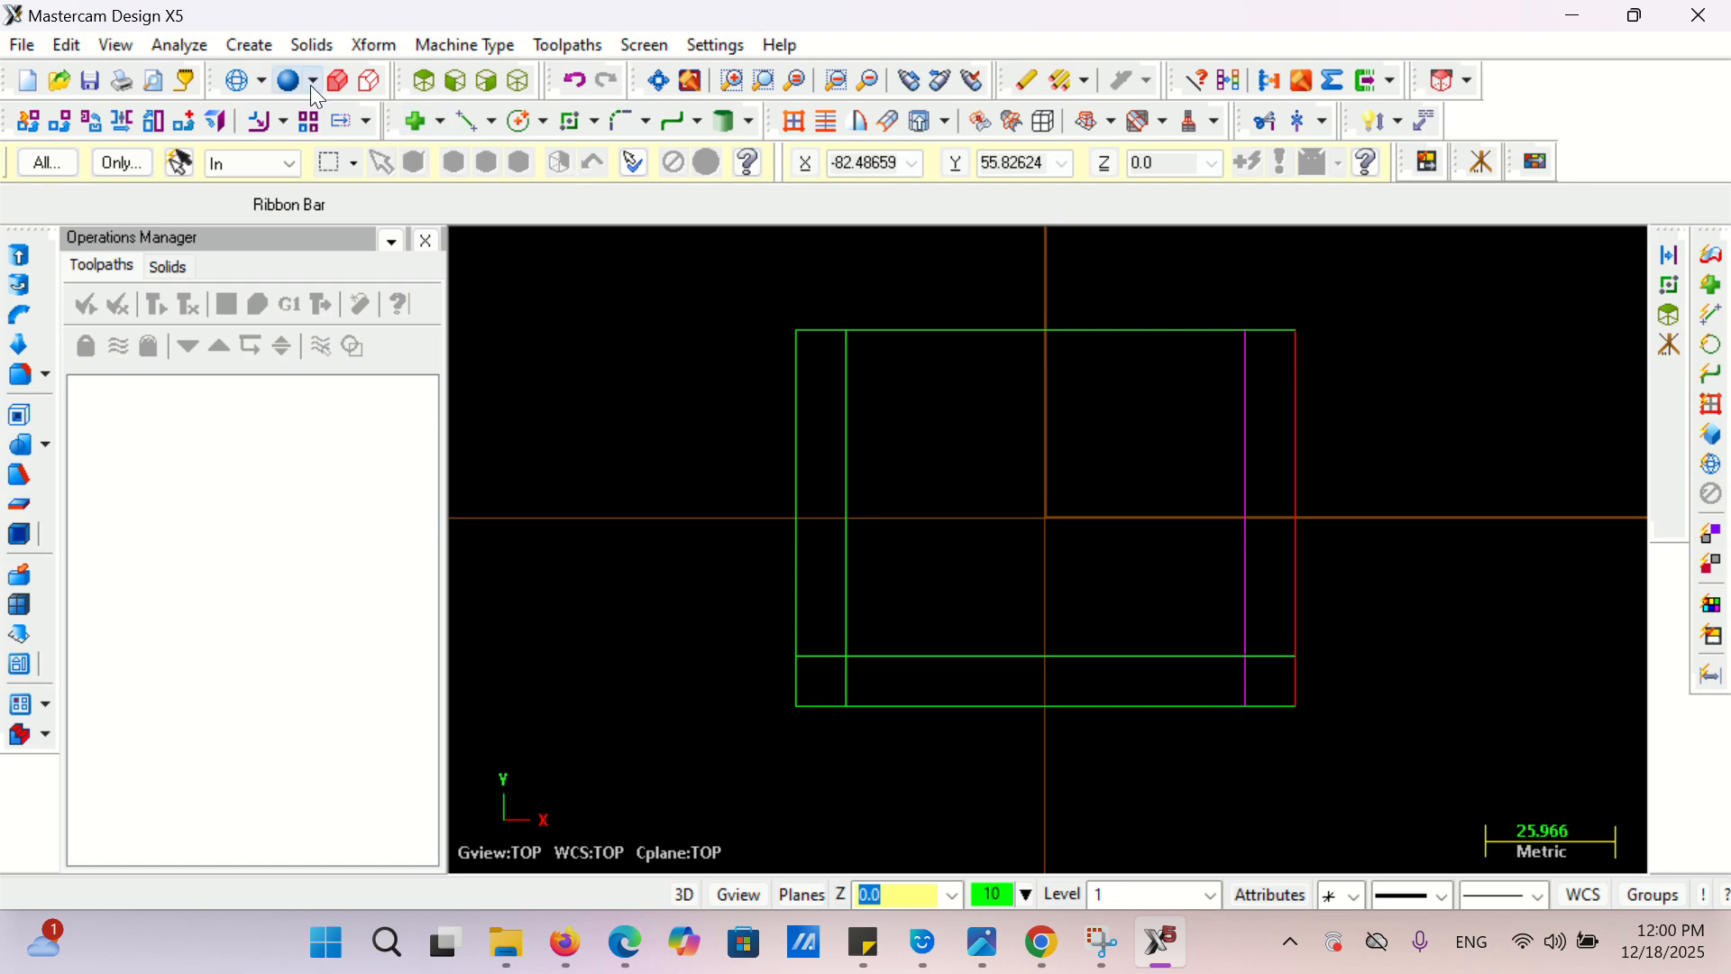
pyautogui.click(386, 46)
pyautogui.click(435, 303)
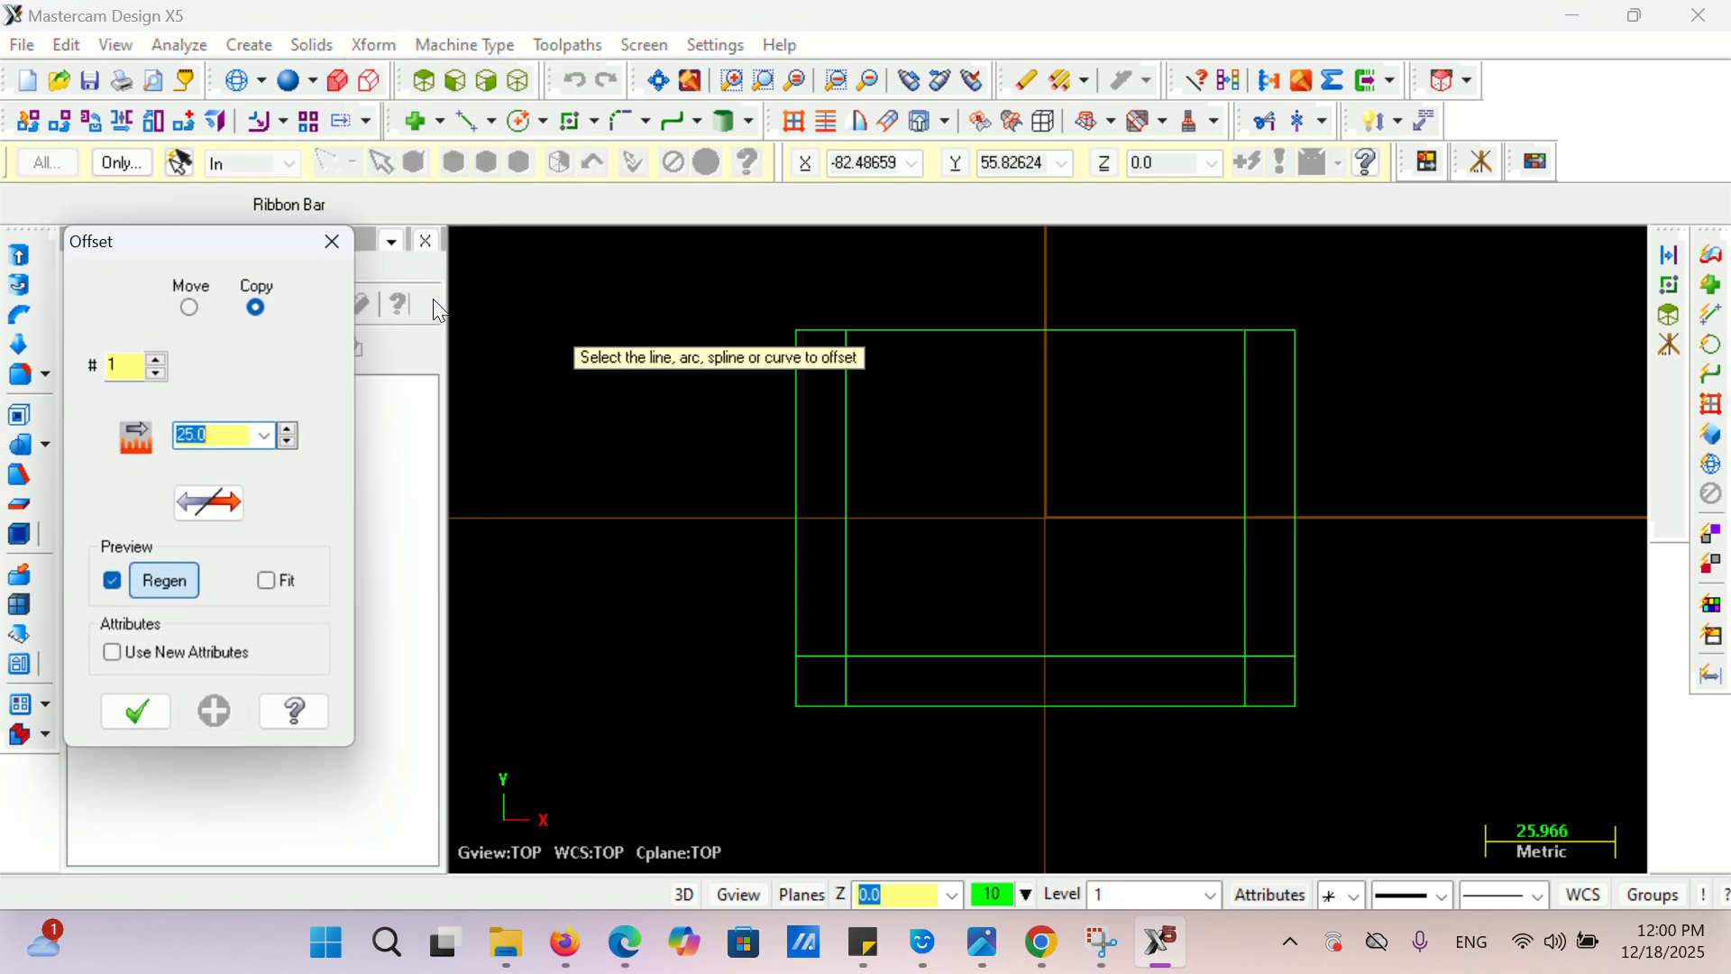
pyautogui.write('49')
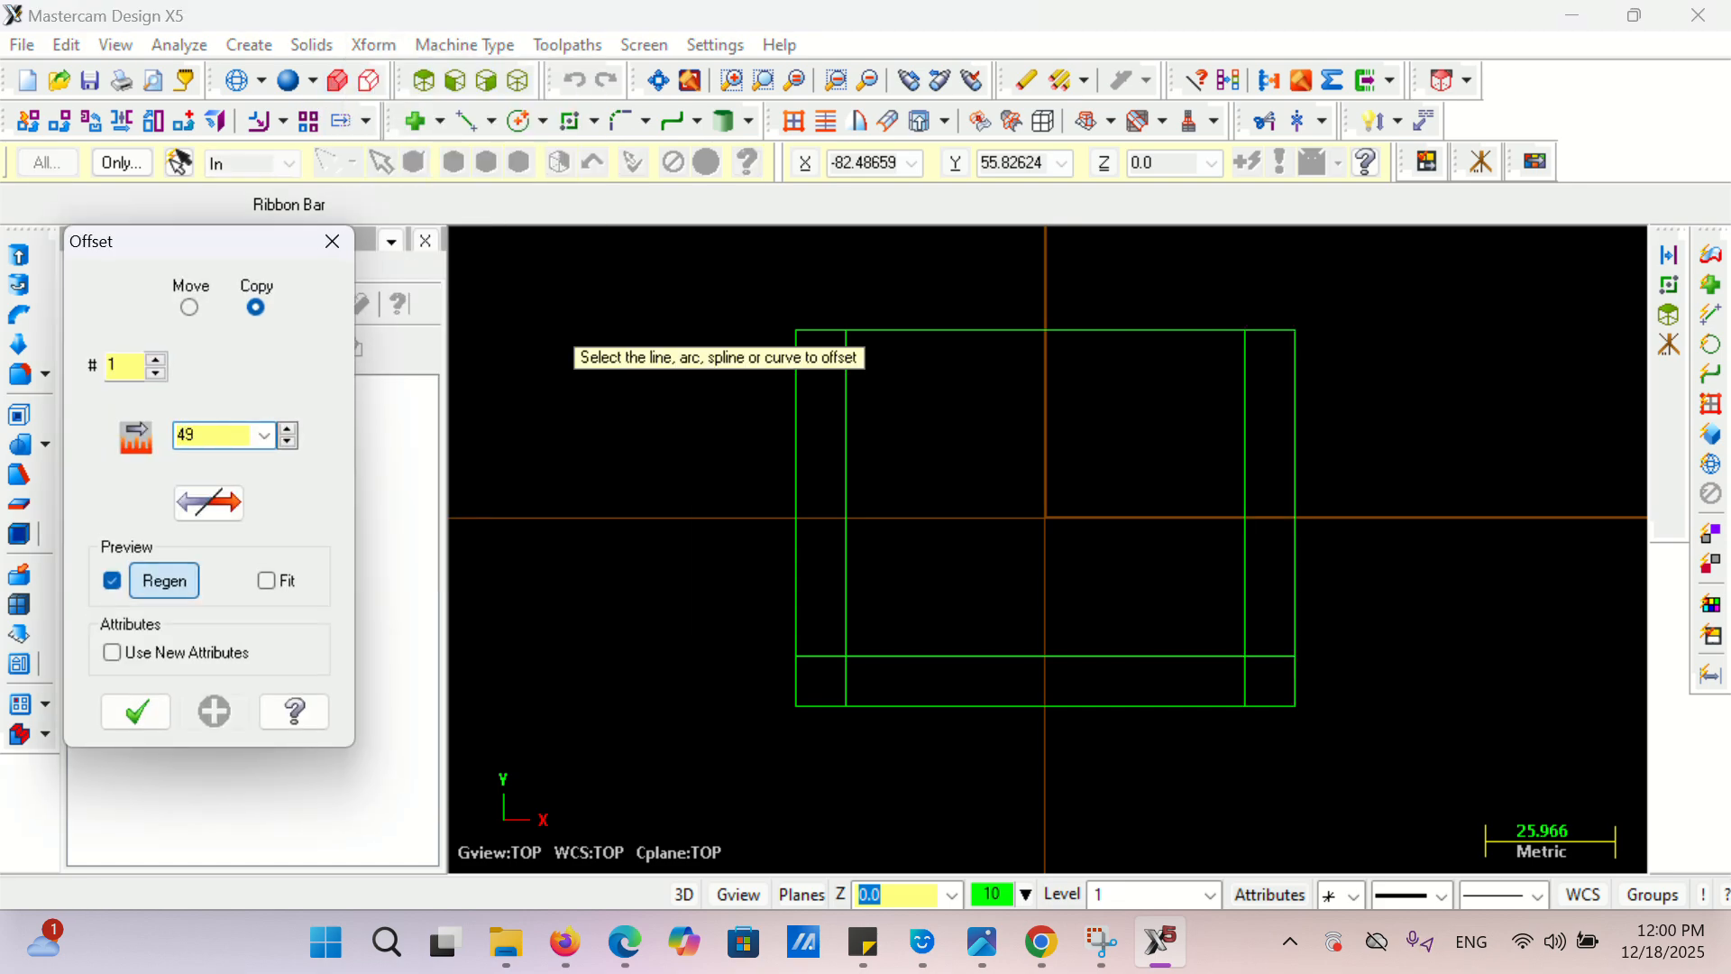
pyautogui.scroll(1, 477, 298)
pyautogui.click(986, 729)
pyautogui.click(1014, 543)
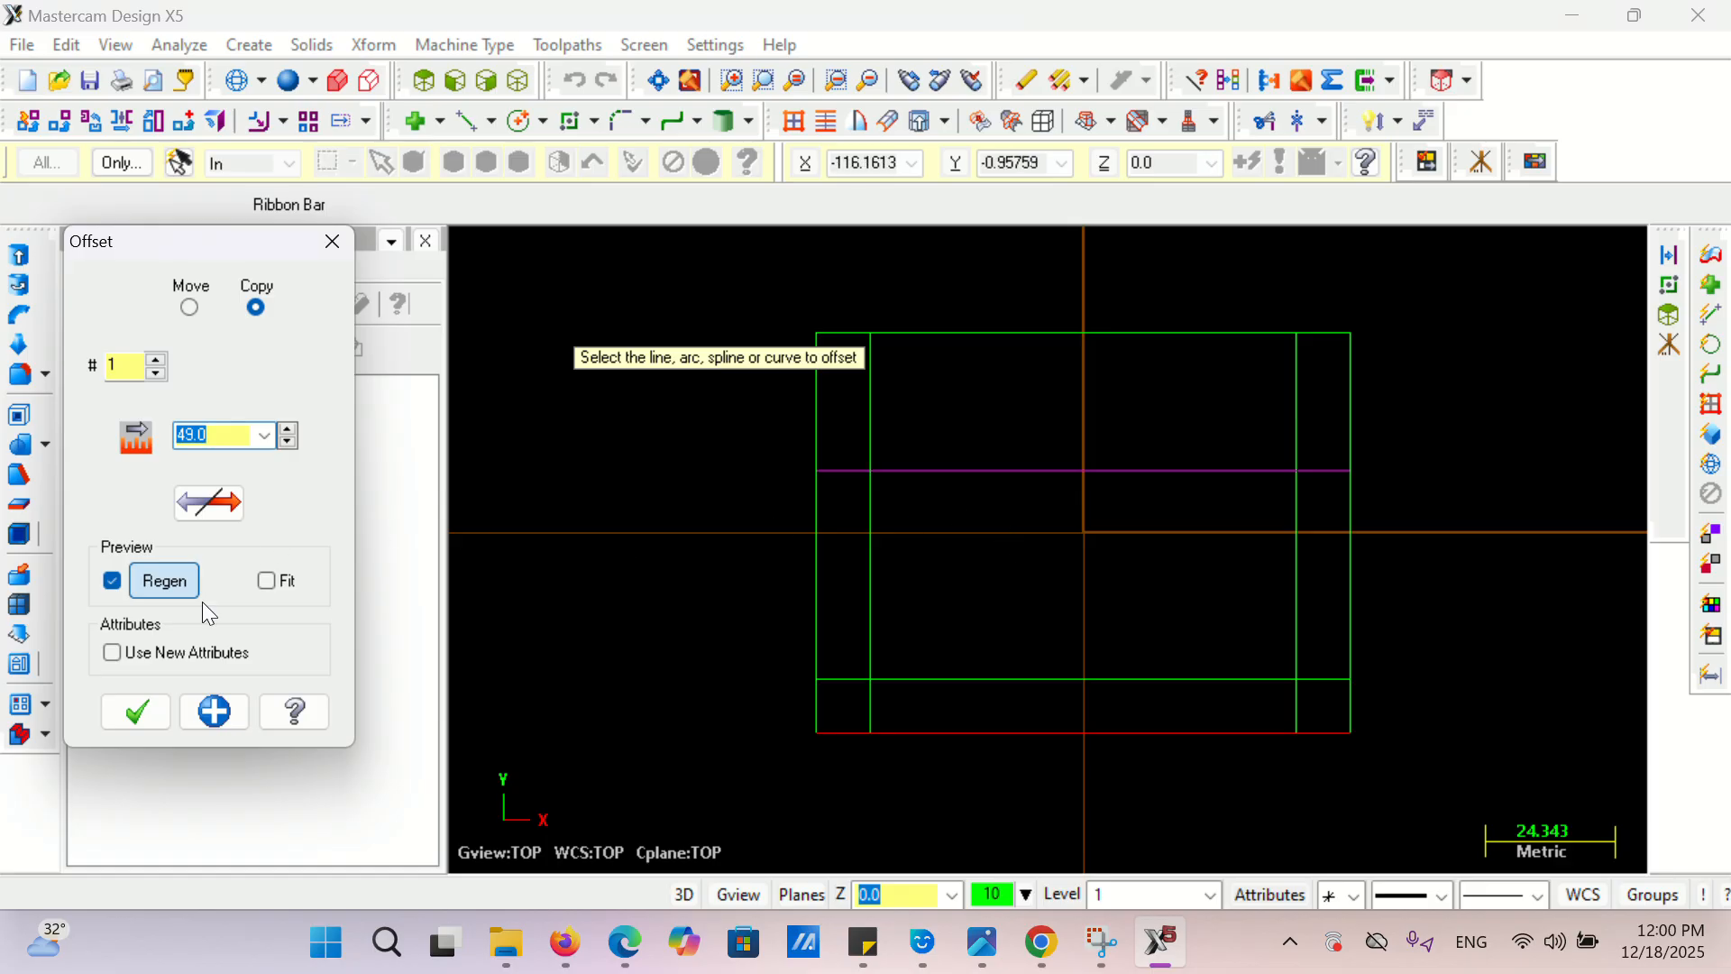
pyautogui.click(135, 711)
# - Trim away the side offset lines above the 49 mm line and that line's overhanging ends with Divide/Delete
pyautogui.scroll(-3, 479, 545)
pyautogui.scroll(1, 954, 576)
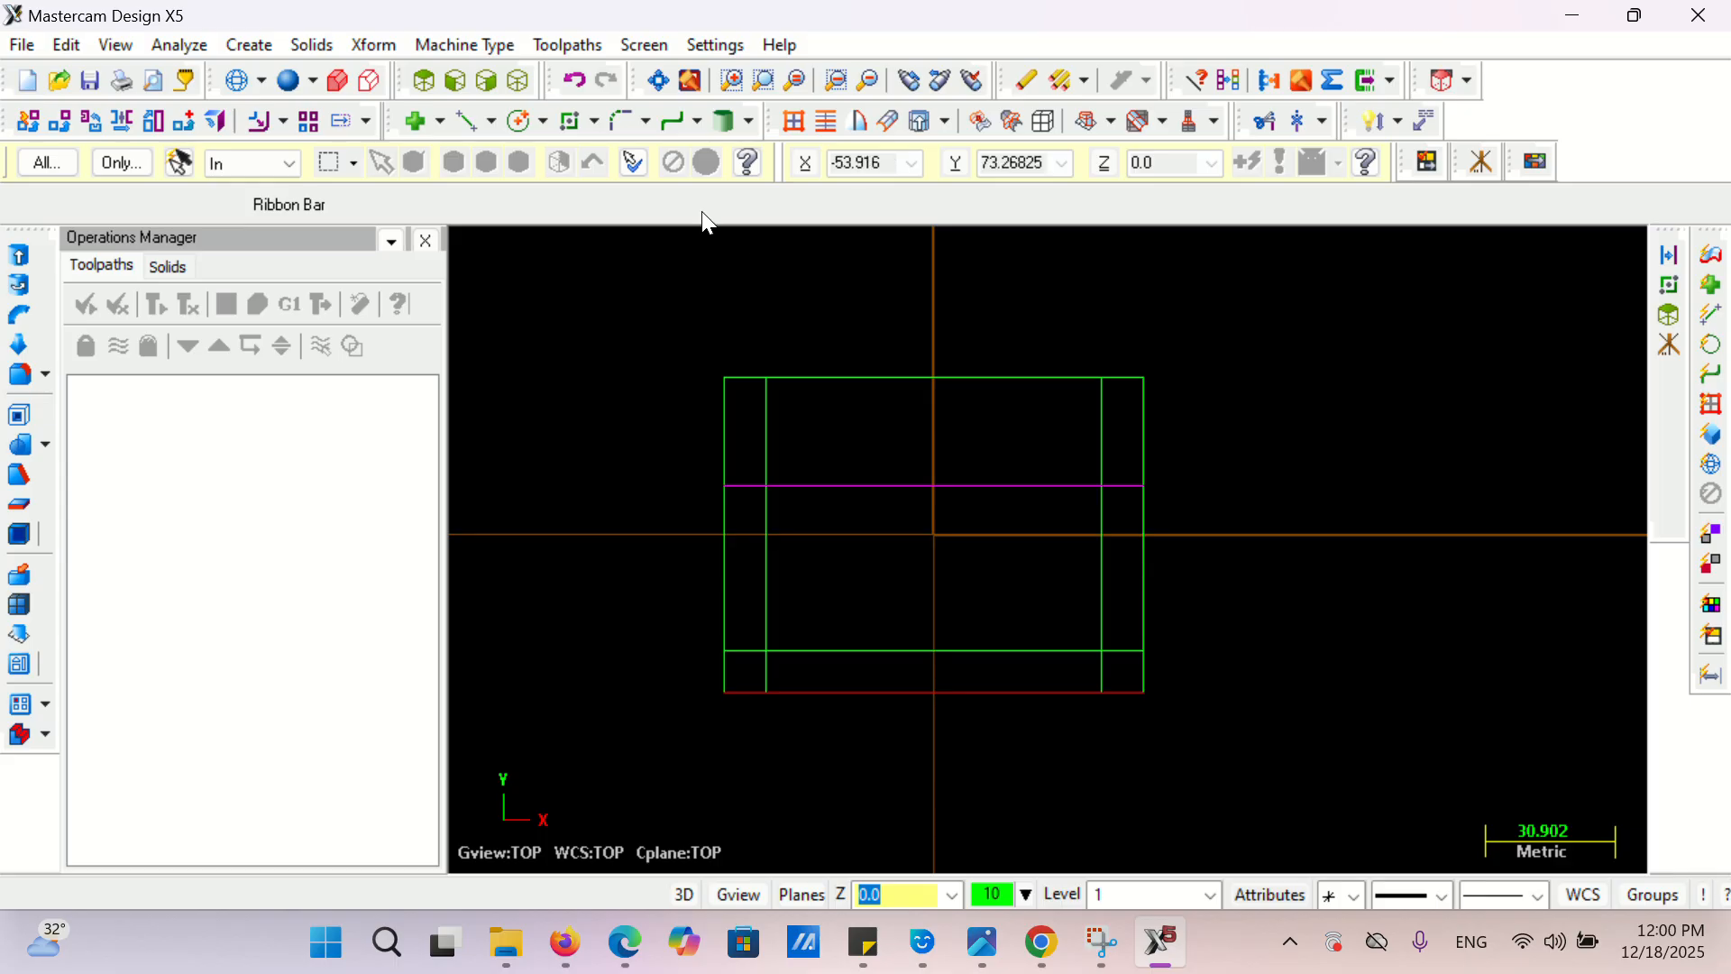
pyautogui.click(1266, 122)
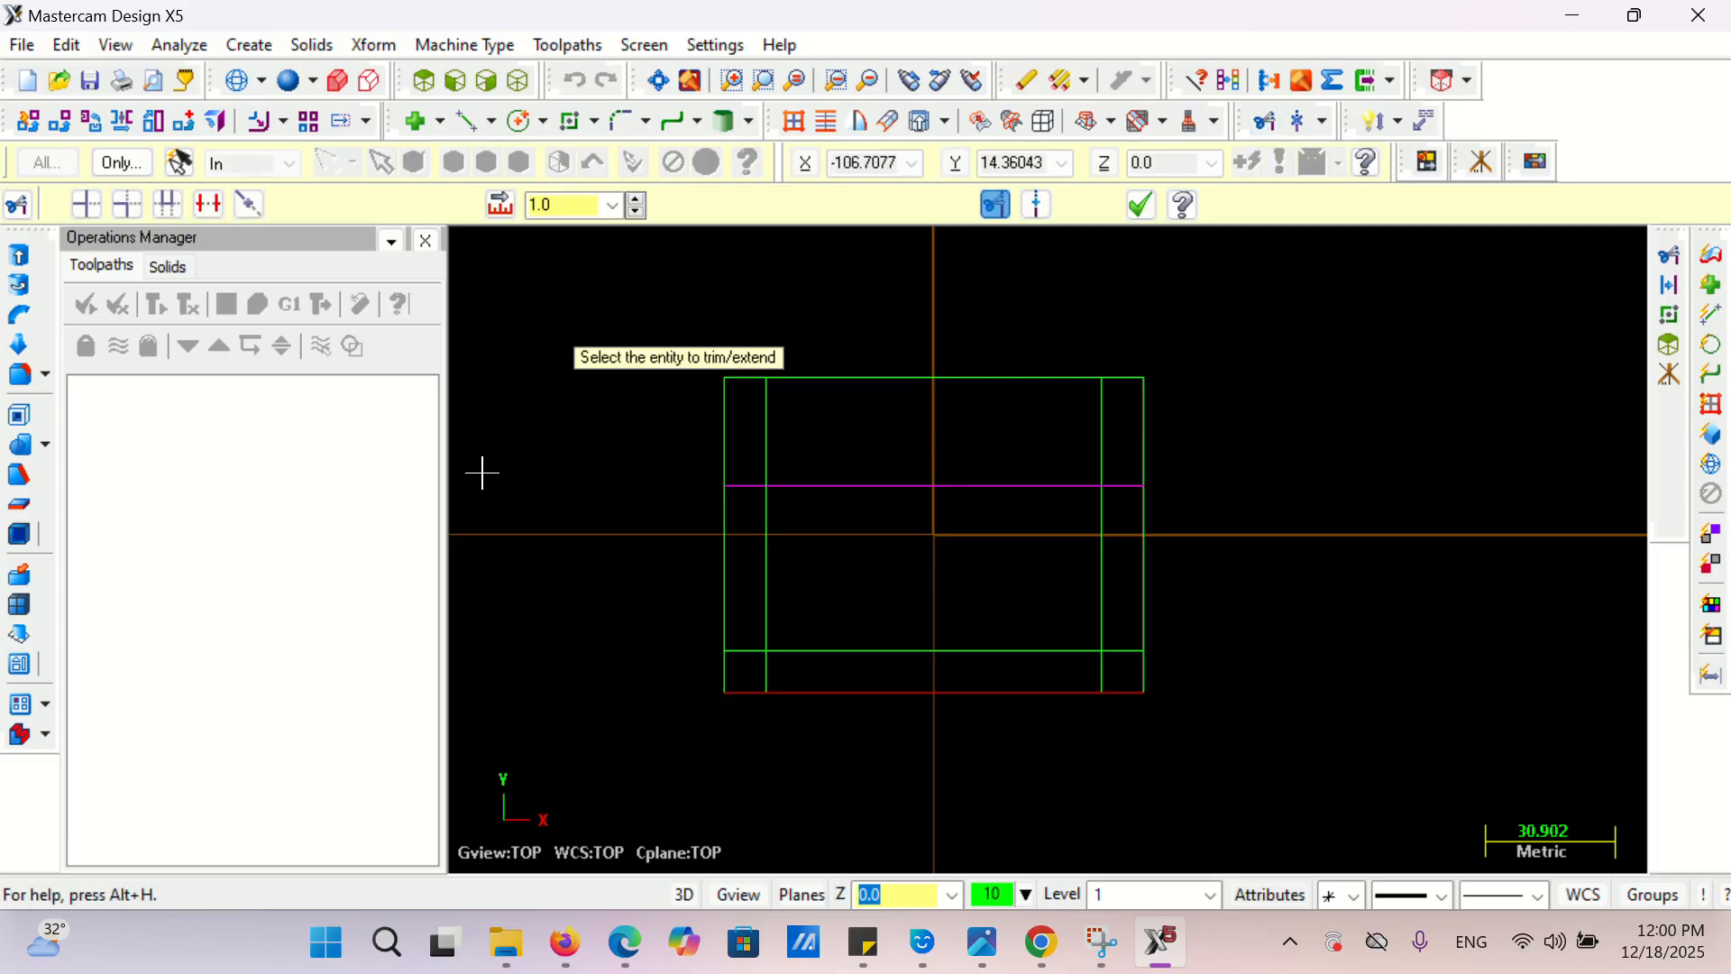
pyautogui.click(208, 205)
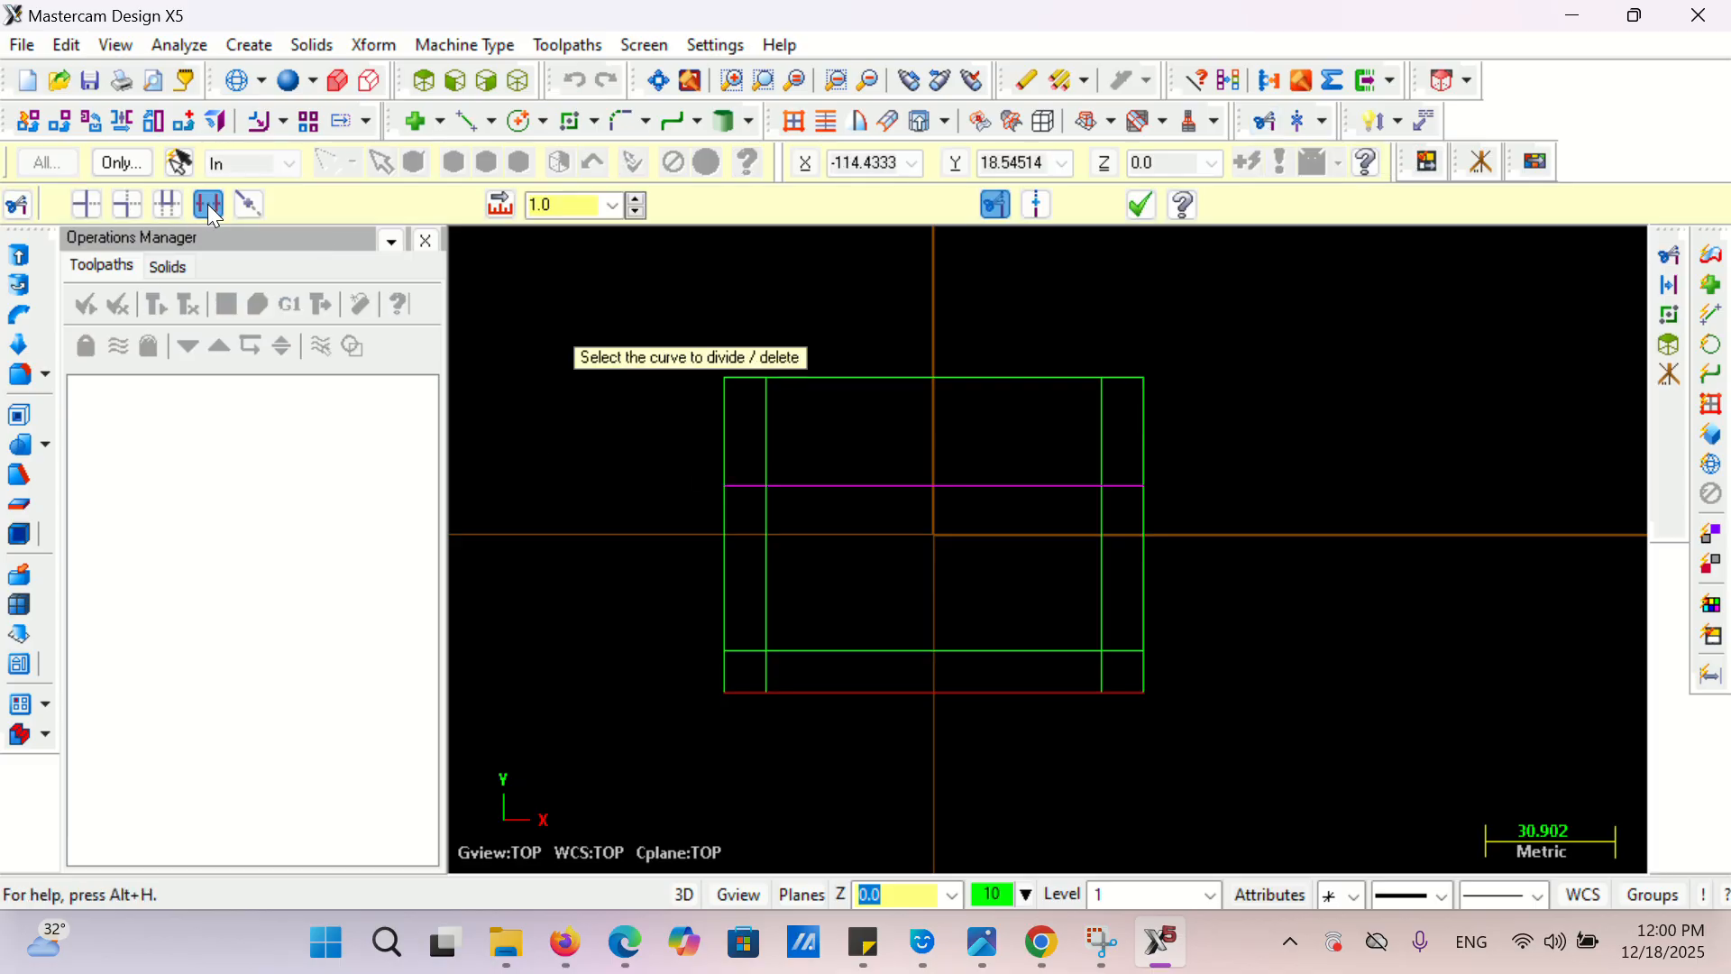
pyautogui.click(767, 405)
pyautogui.click(1086, 412)
pyautogui.scroll(3, 777, 463)
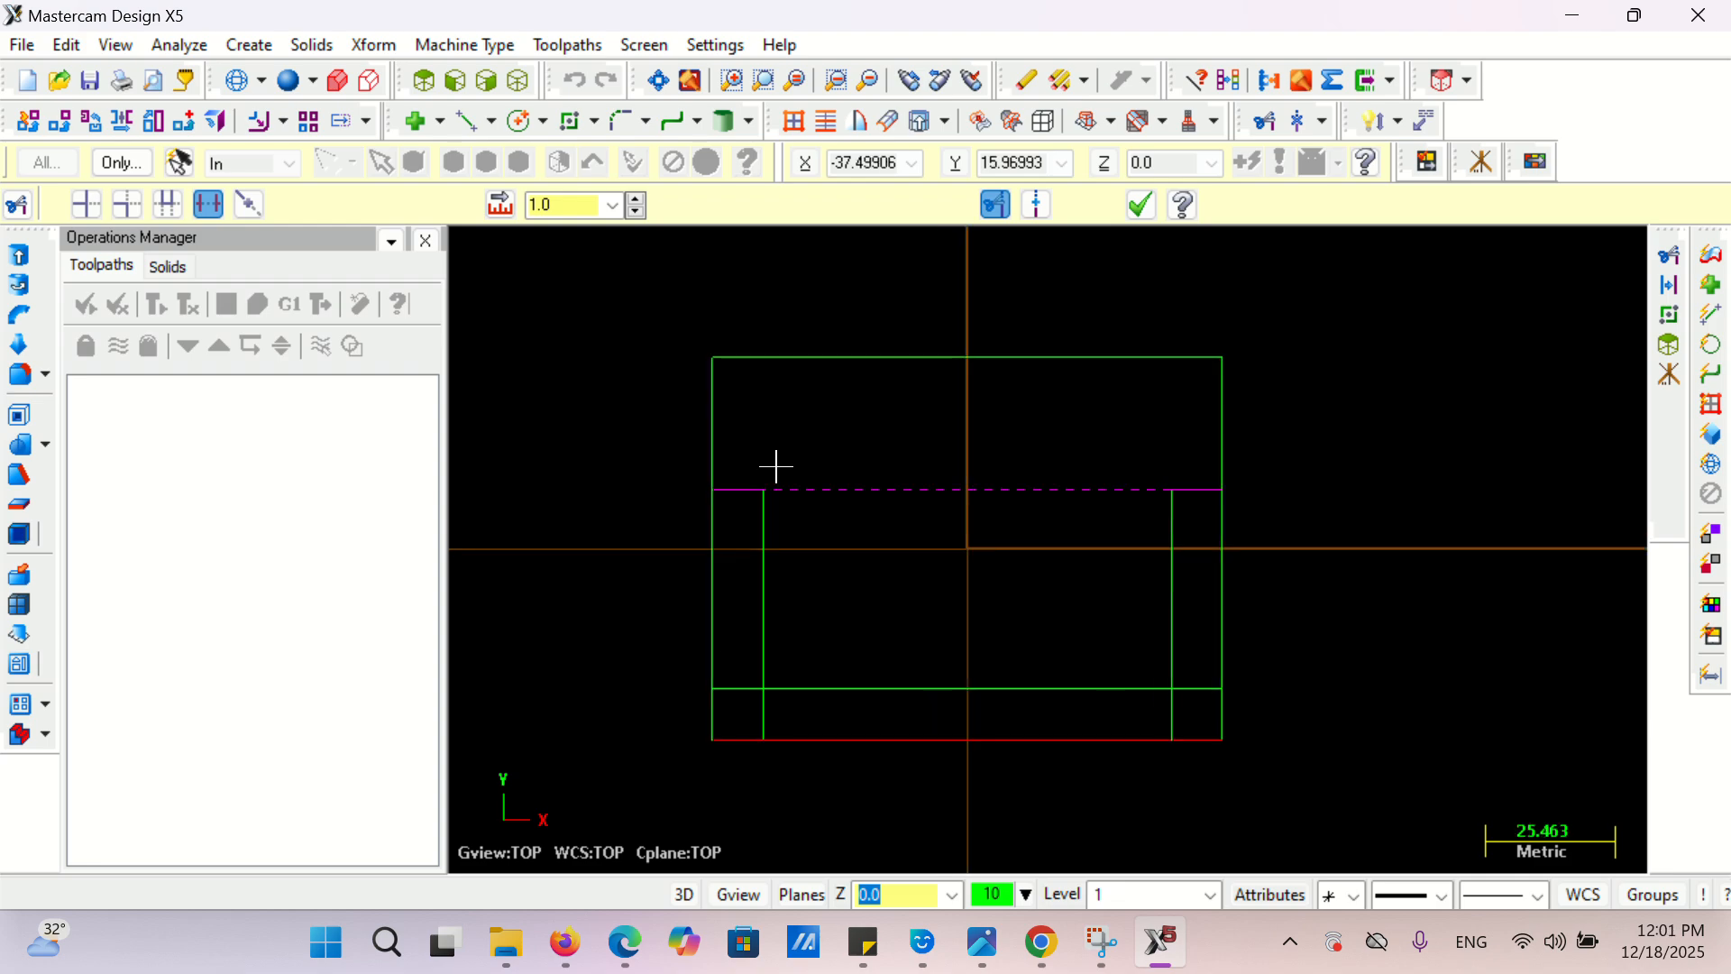
pyautogui.click(716, 478)
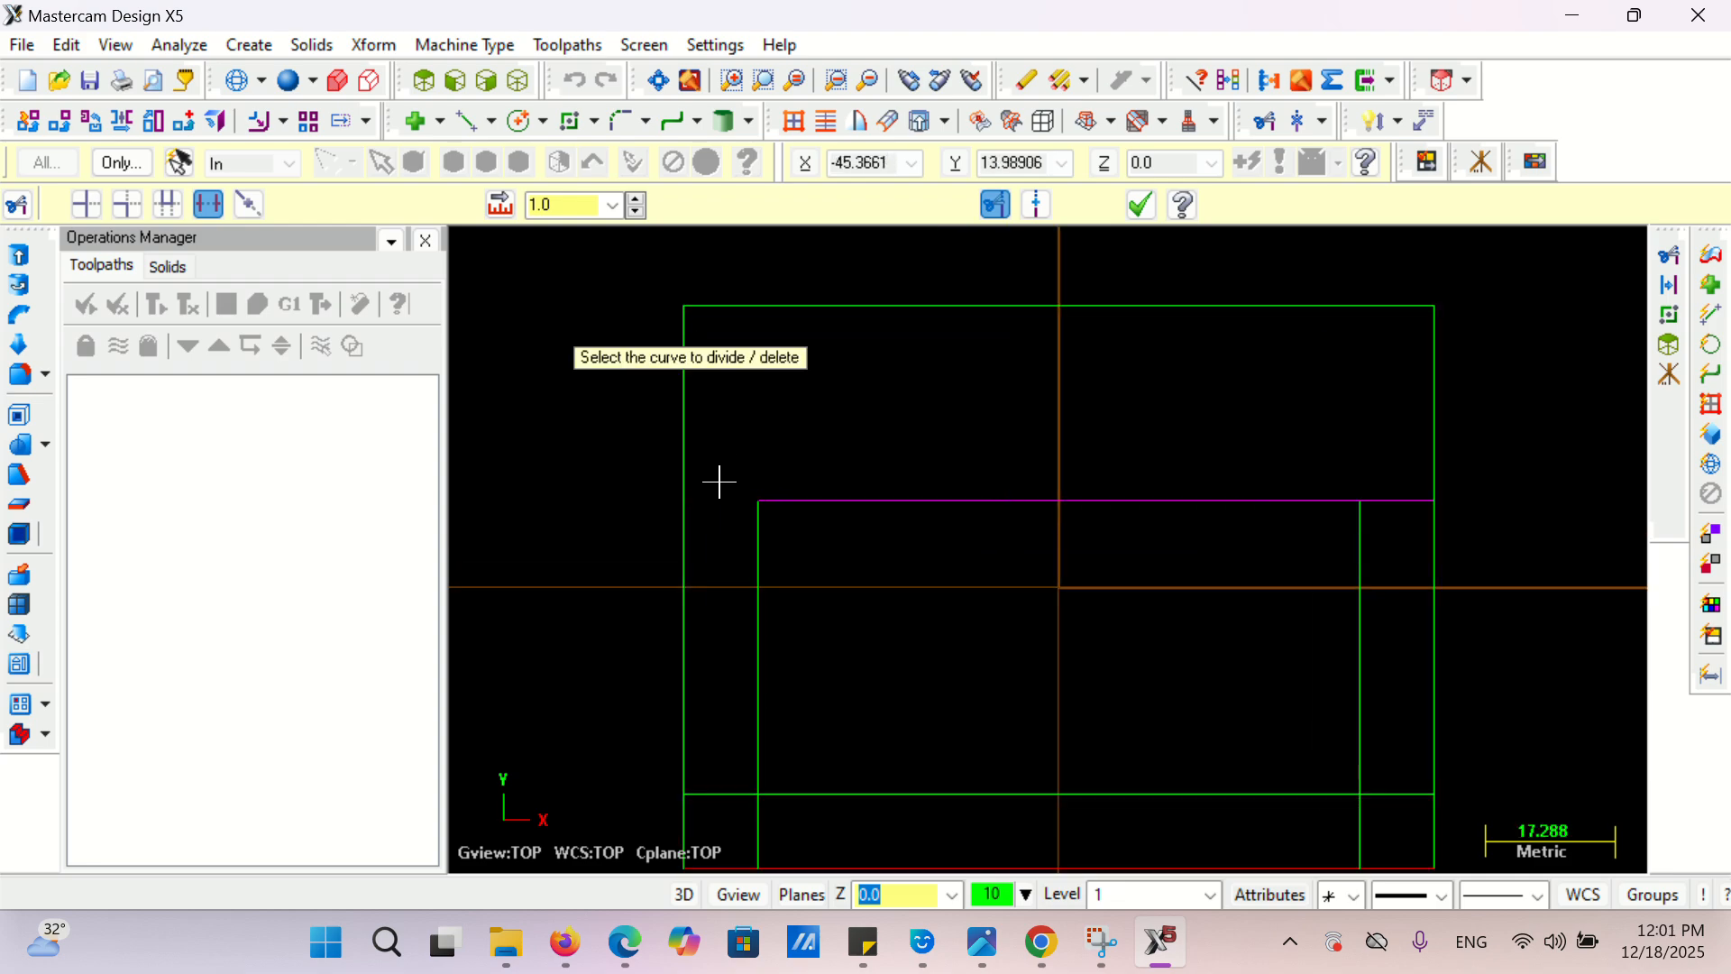
pyautogui.scroll(-3, 929, 397)
pyautogui.scroll(3, 1221, 459)
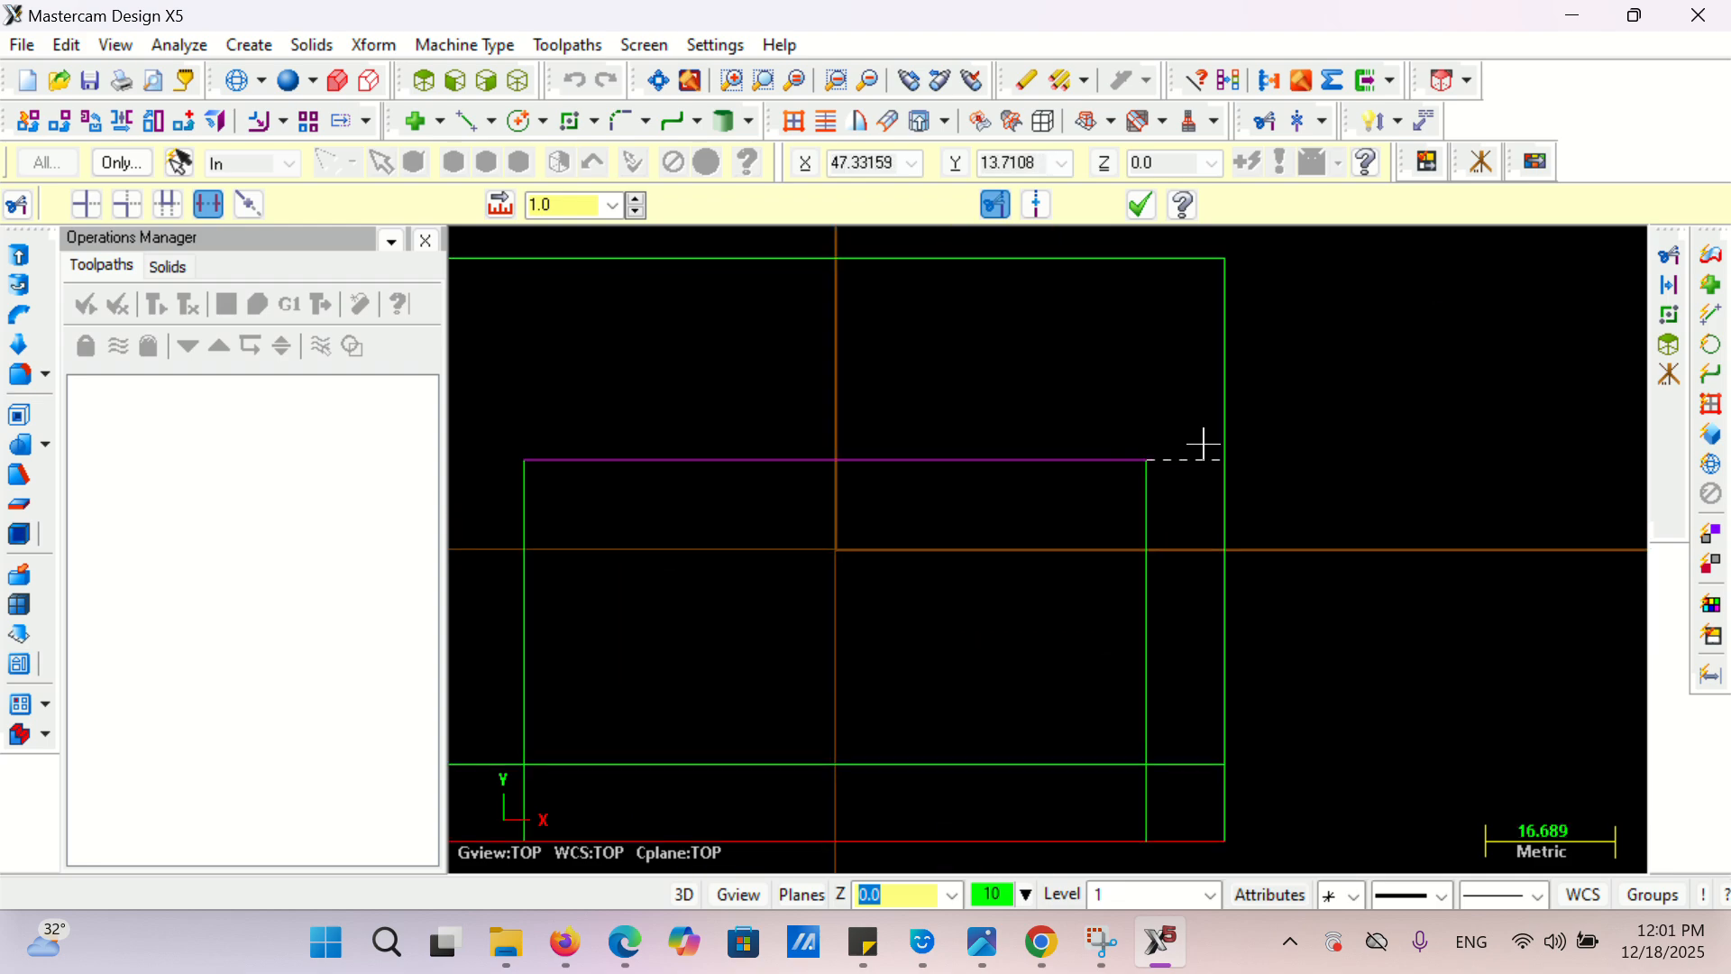
pyautogui.click(1202, 451)
# - Trim the overhanging line ends at both lower corners of the inner rectangle and exit the trim command
pyautogui.scroll(-2, 1182, 685)
pyautogui.click(1182, 745)
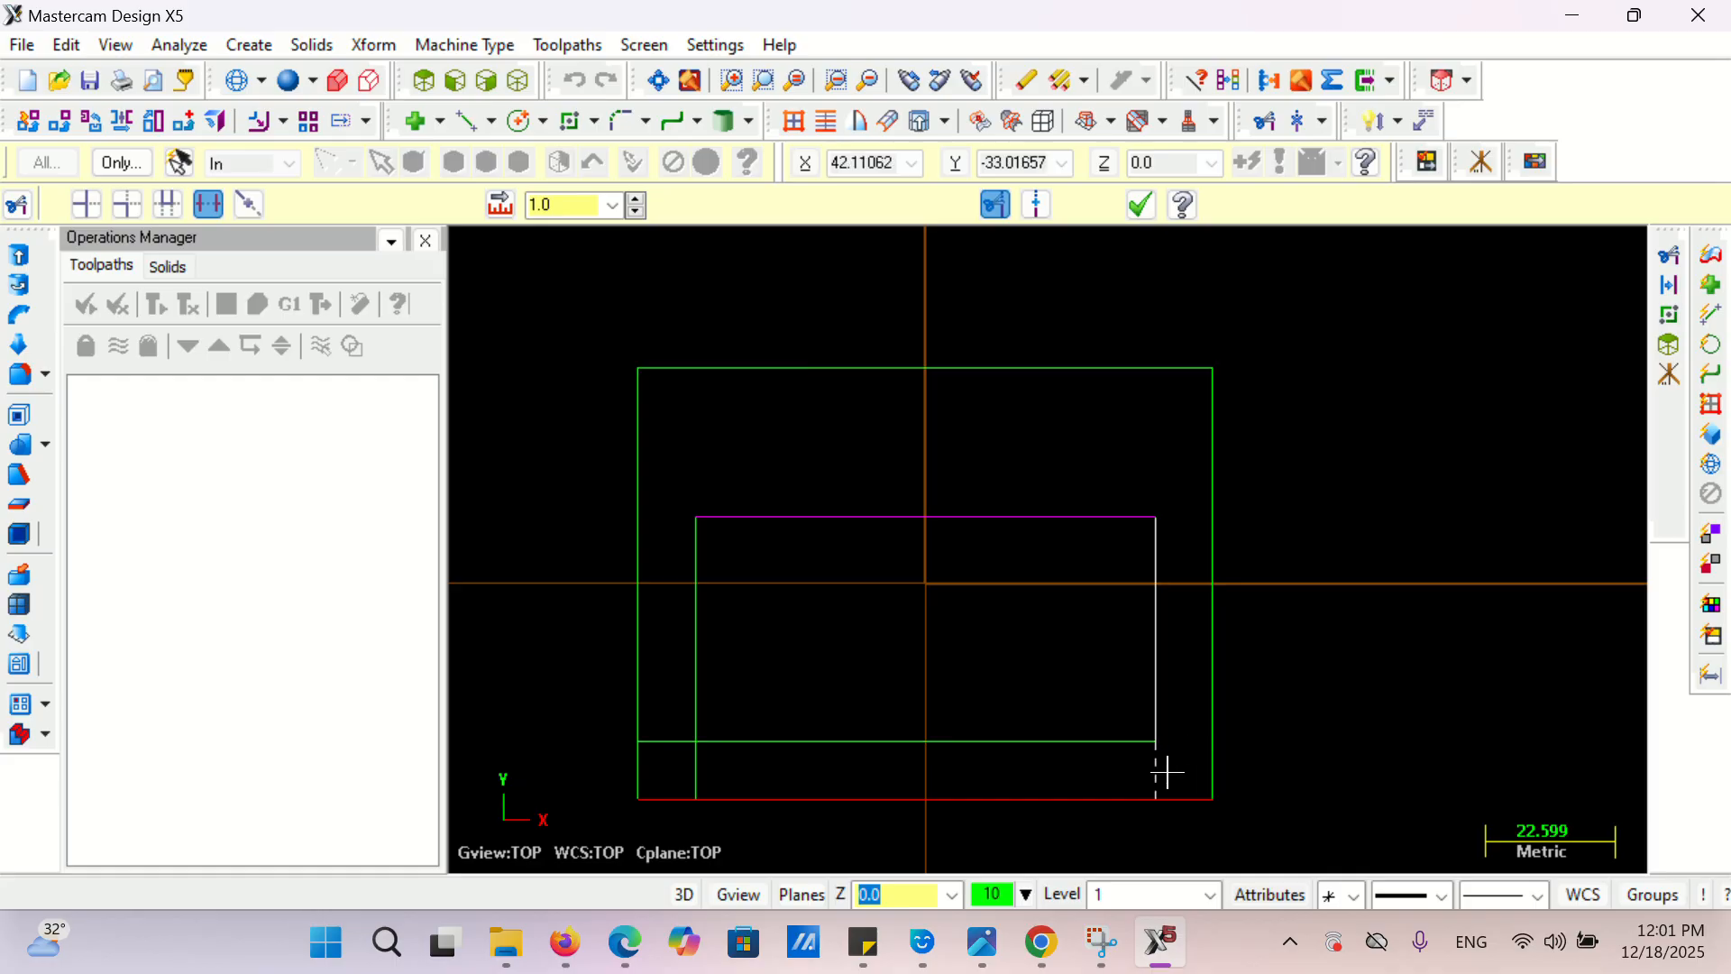
pyautogui.click(1158, 772)
pyautogui.click(701, 781)
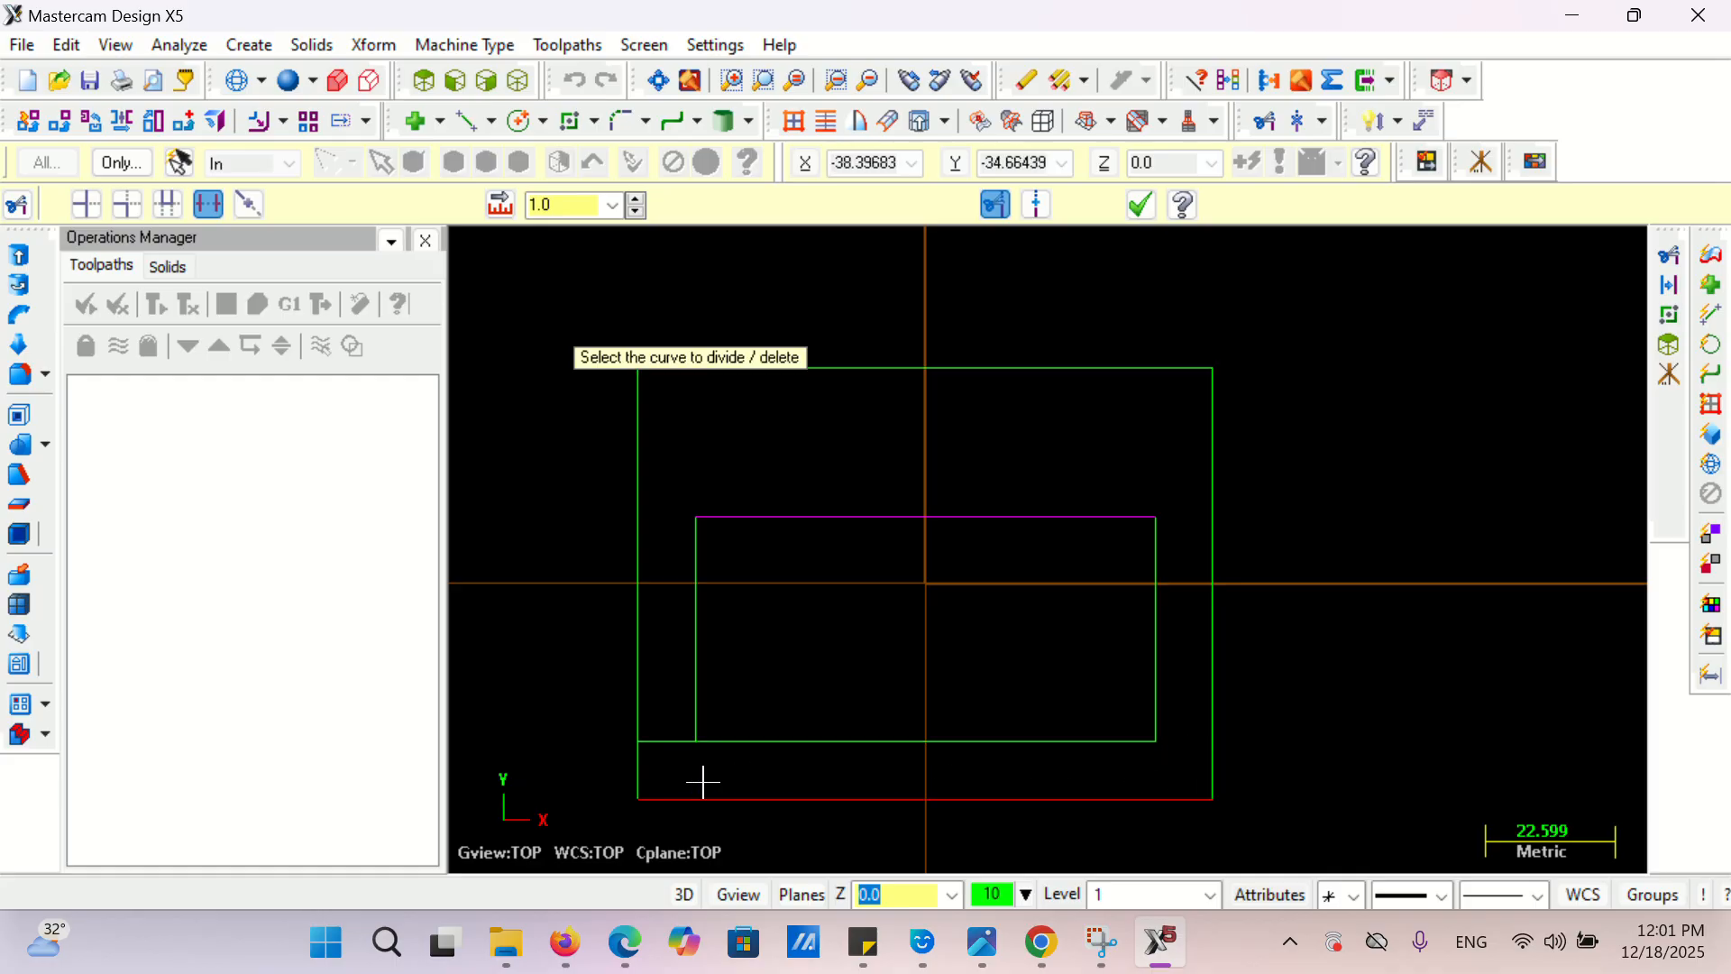
pyautogui.click(676, 744)
pyautogui.scroll(-2, 816, 581)
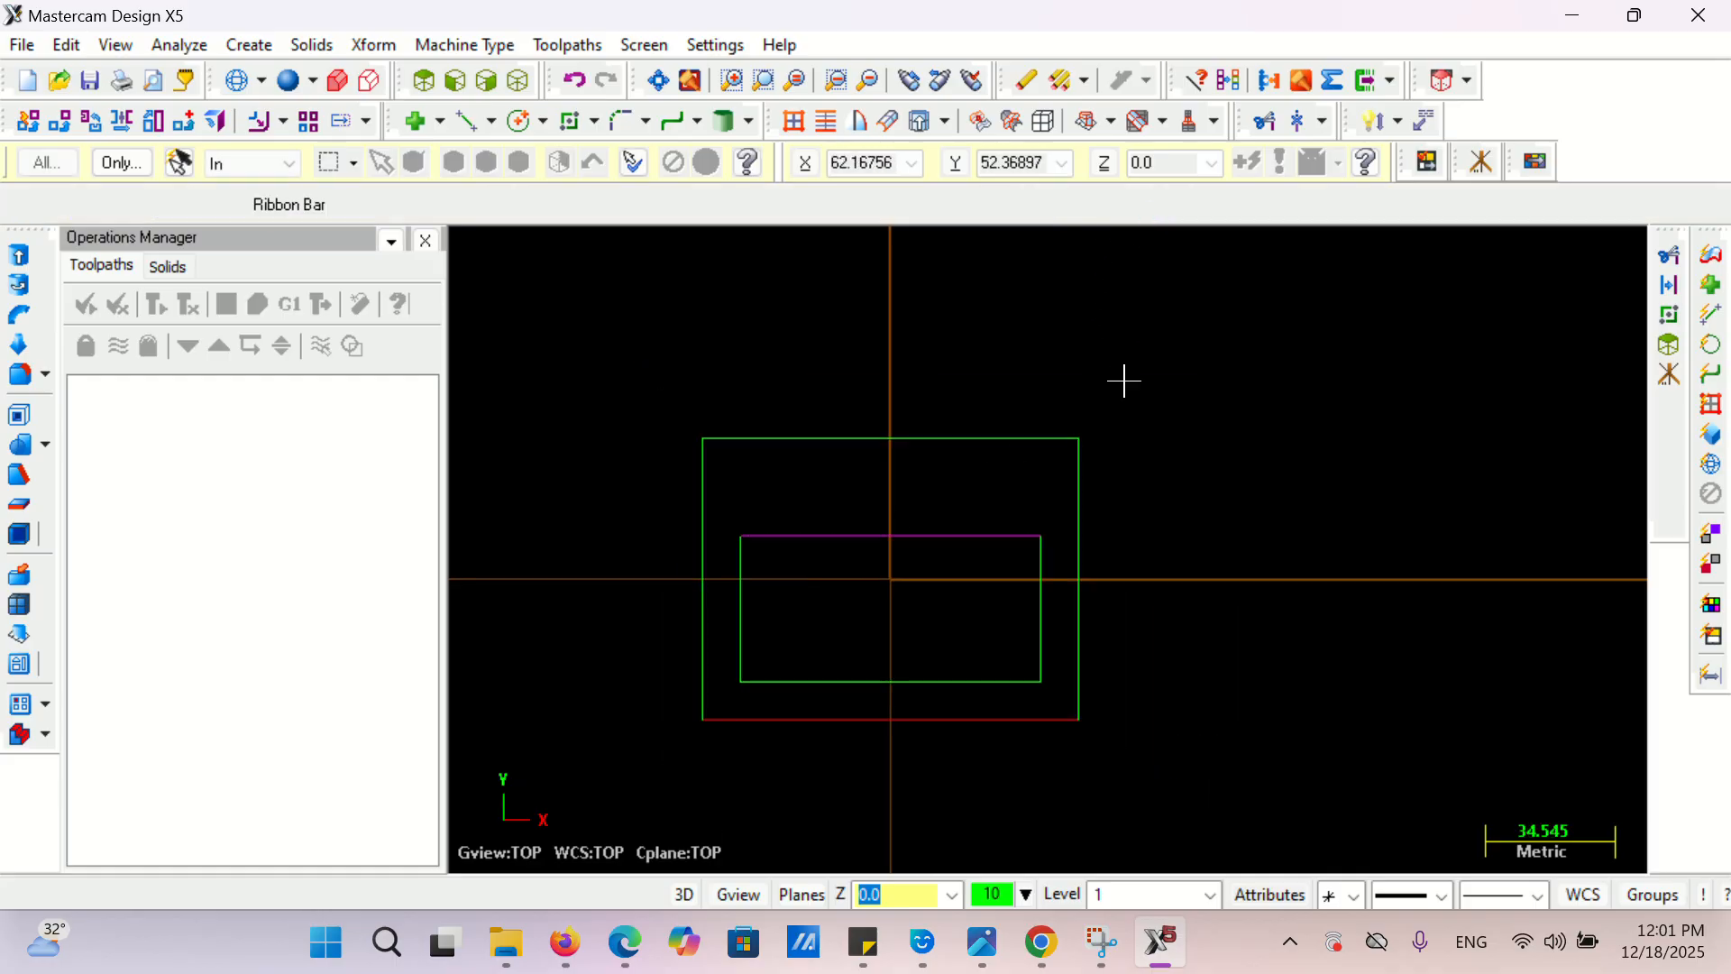
pyautogui.press('Escape')
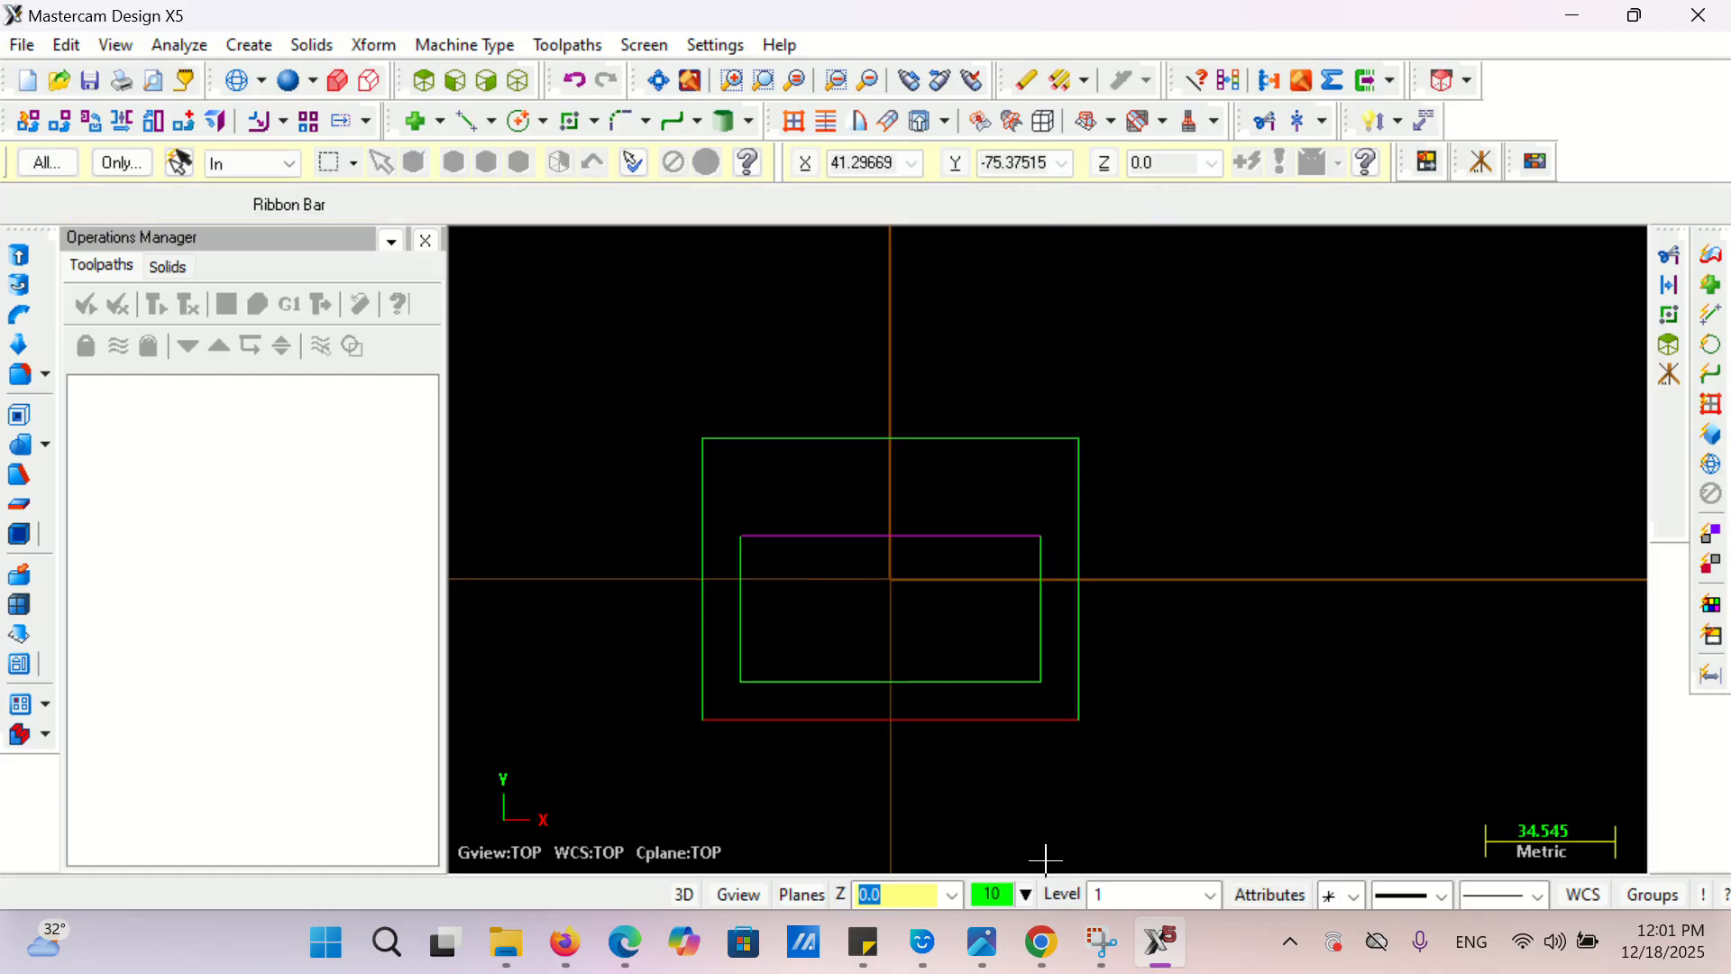
# - Check the PDF drawing and create an 8 mm diameter circle centered on the midpoint of the inner rectangle's bottom edge
pyautogui.click(1043, 963)
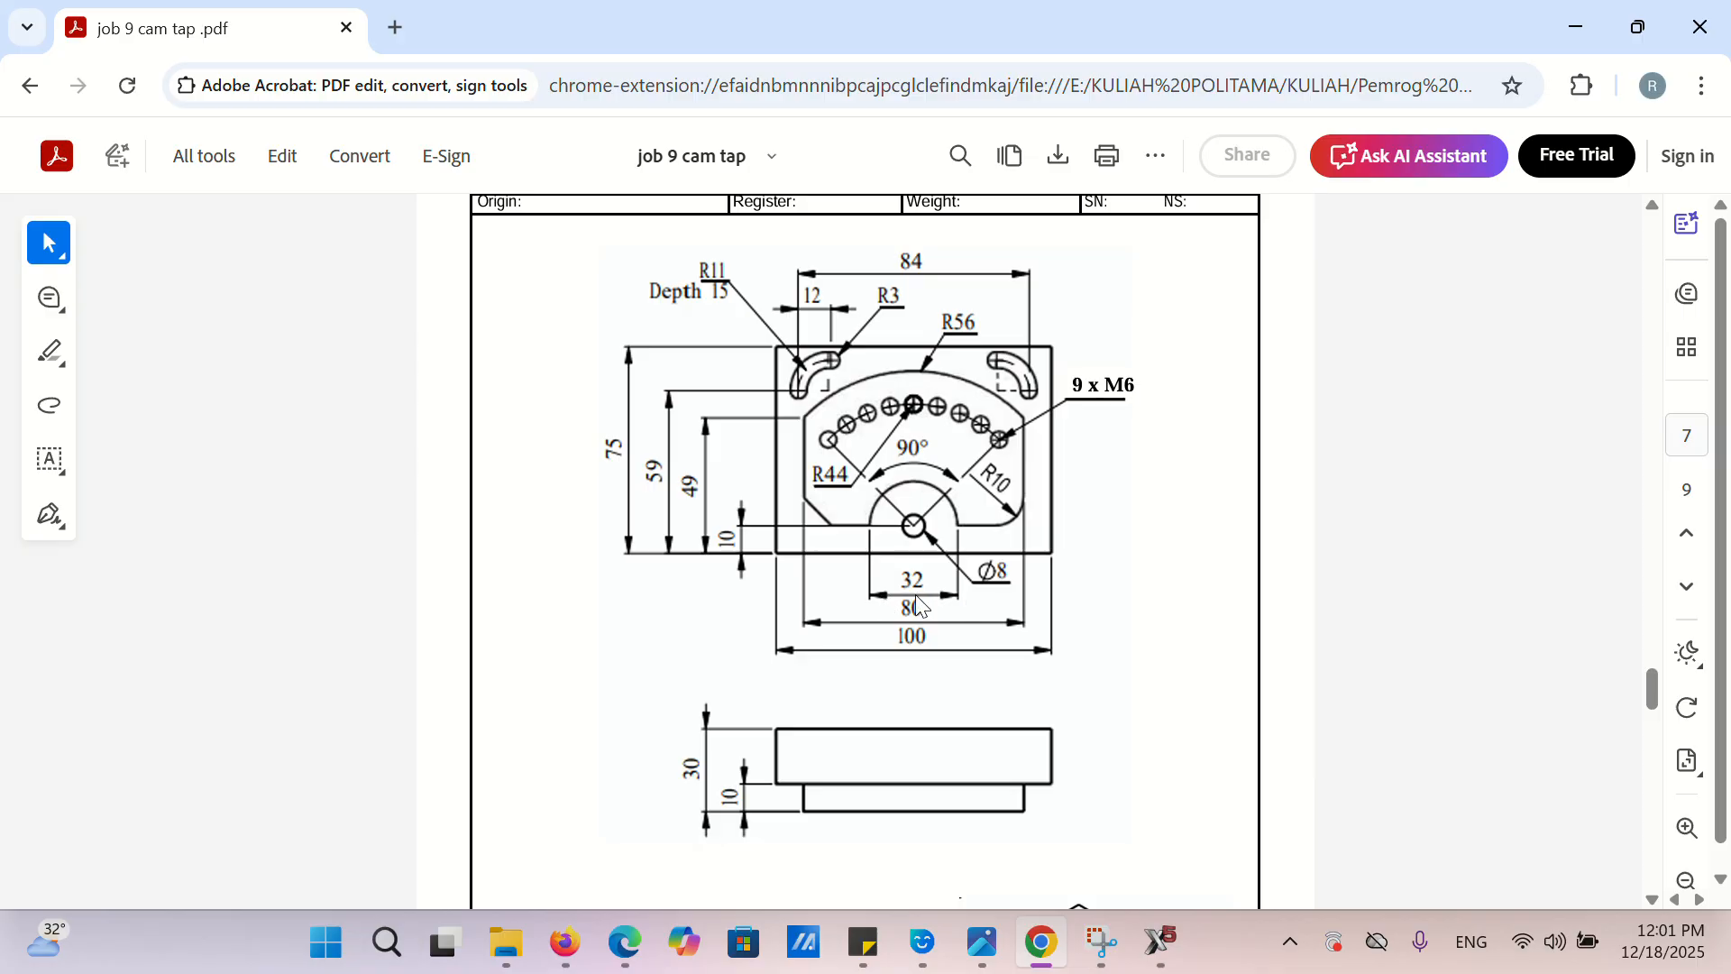
pyautogui.click(1160, 942)
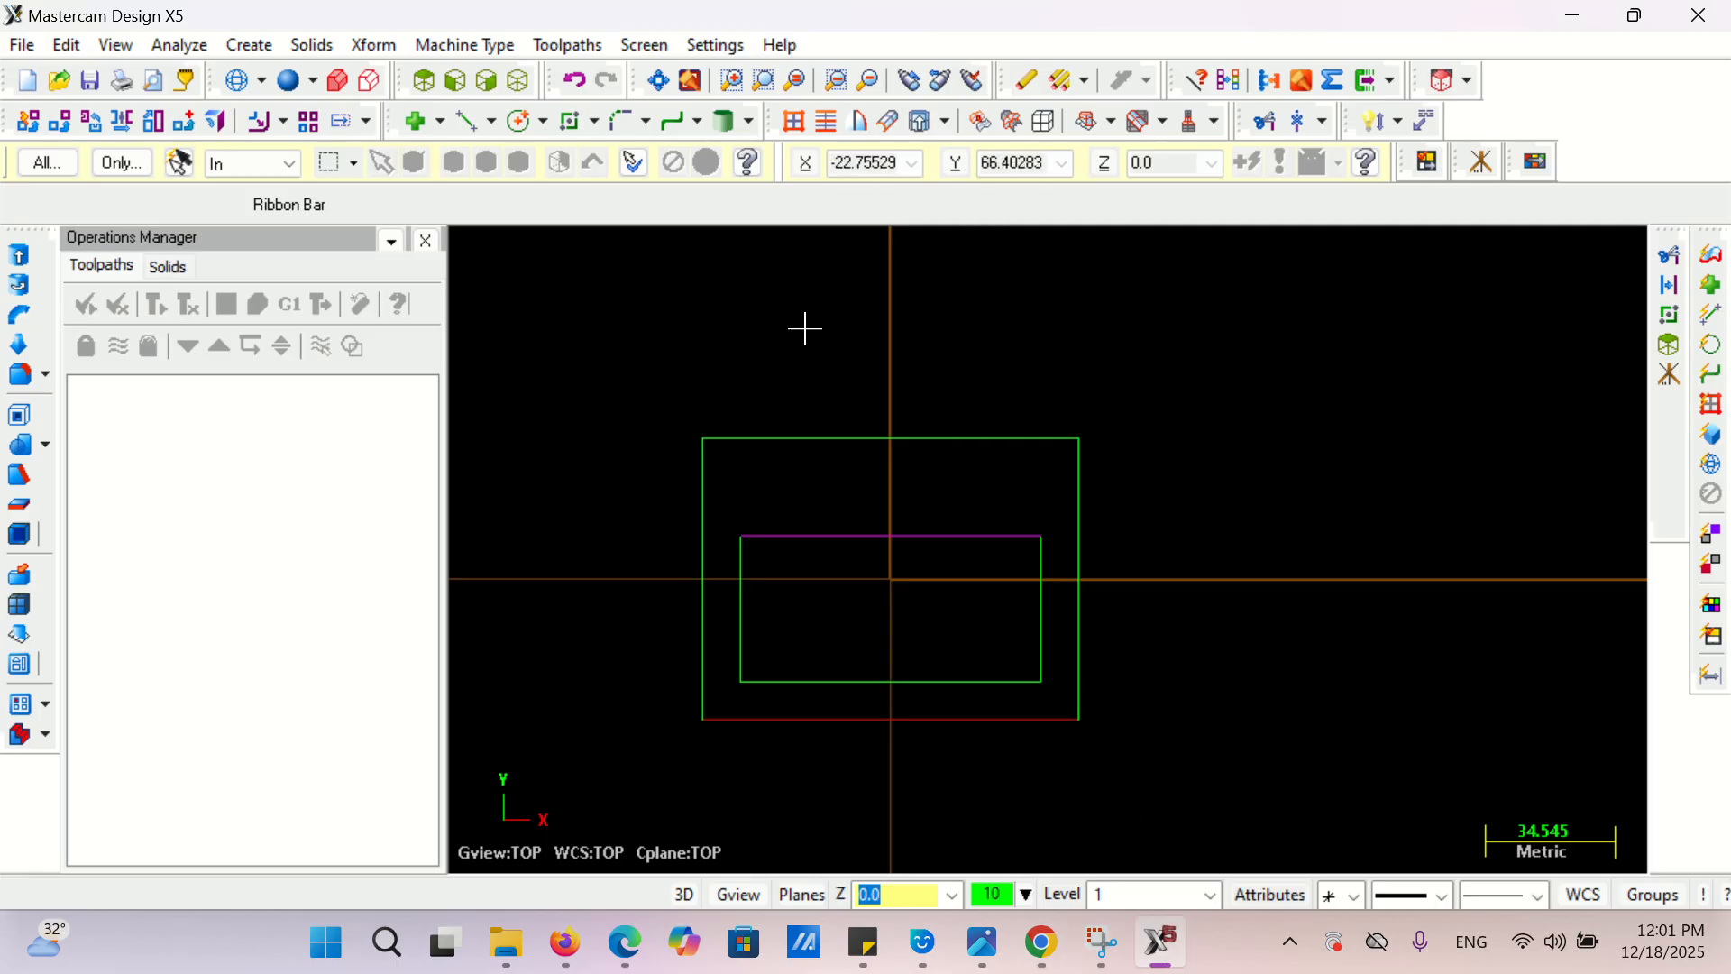
pyautogui.click(248, 45)
pyautogui.moveTo(277, 135)
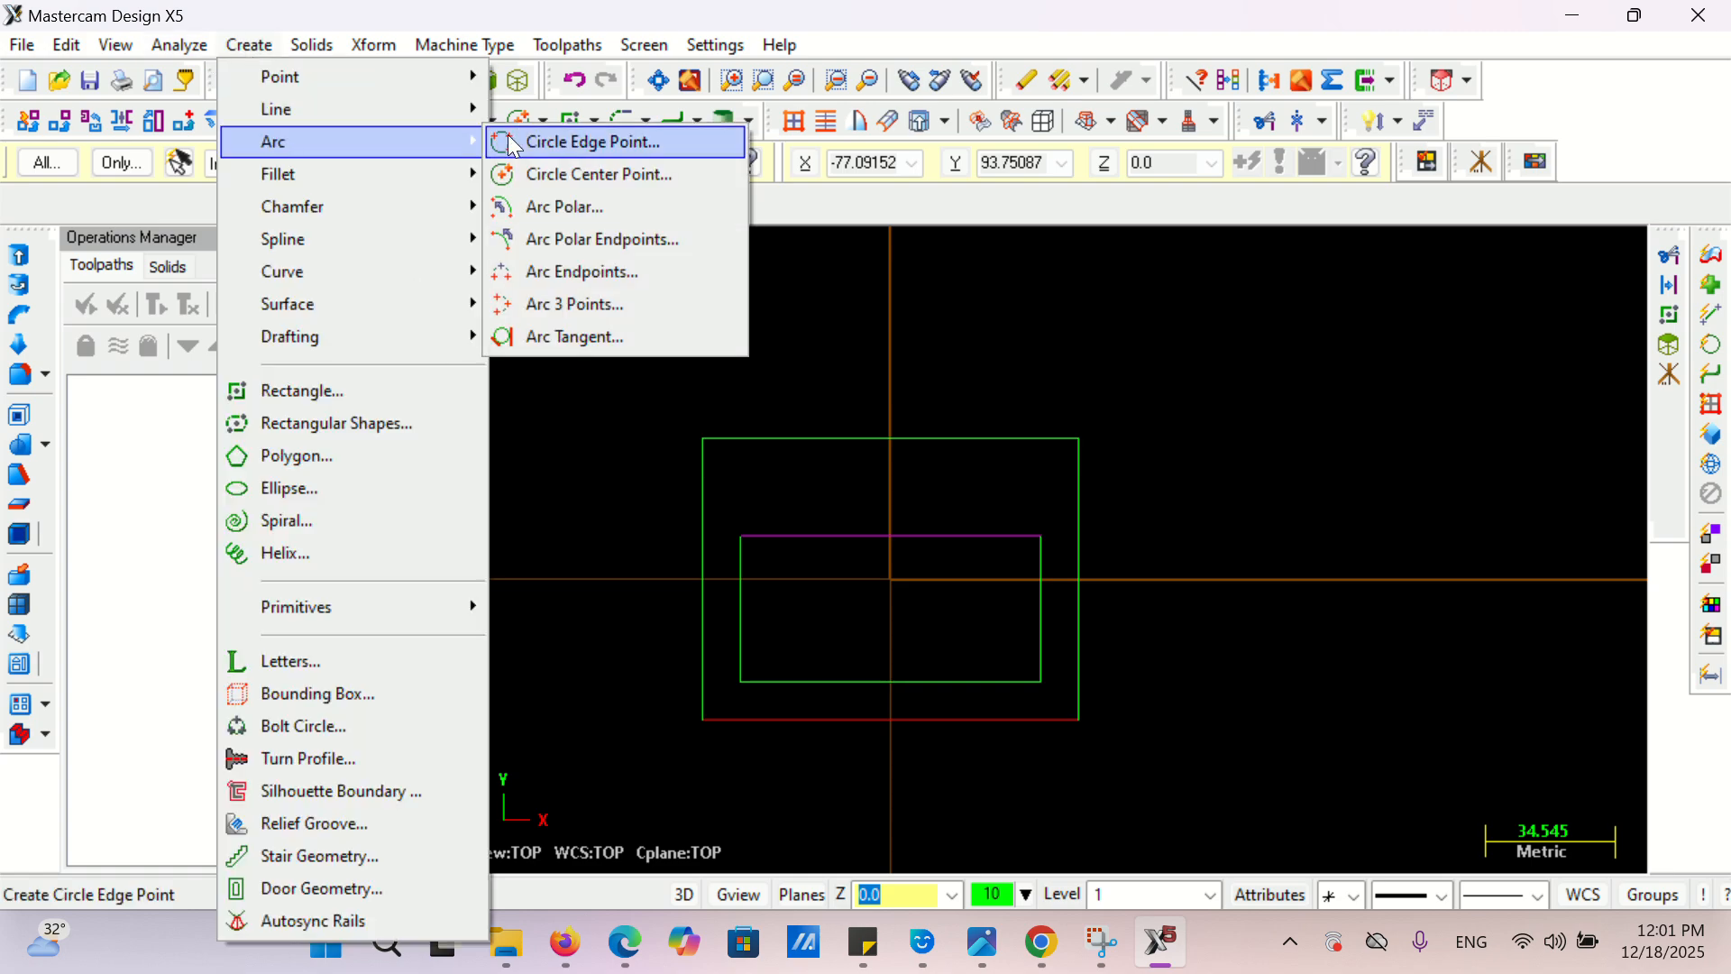
pyautogui.click(649, 180)
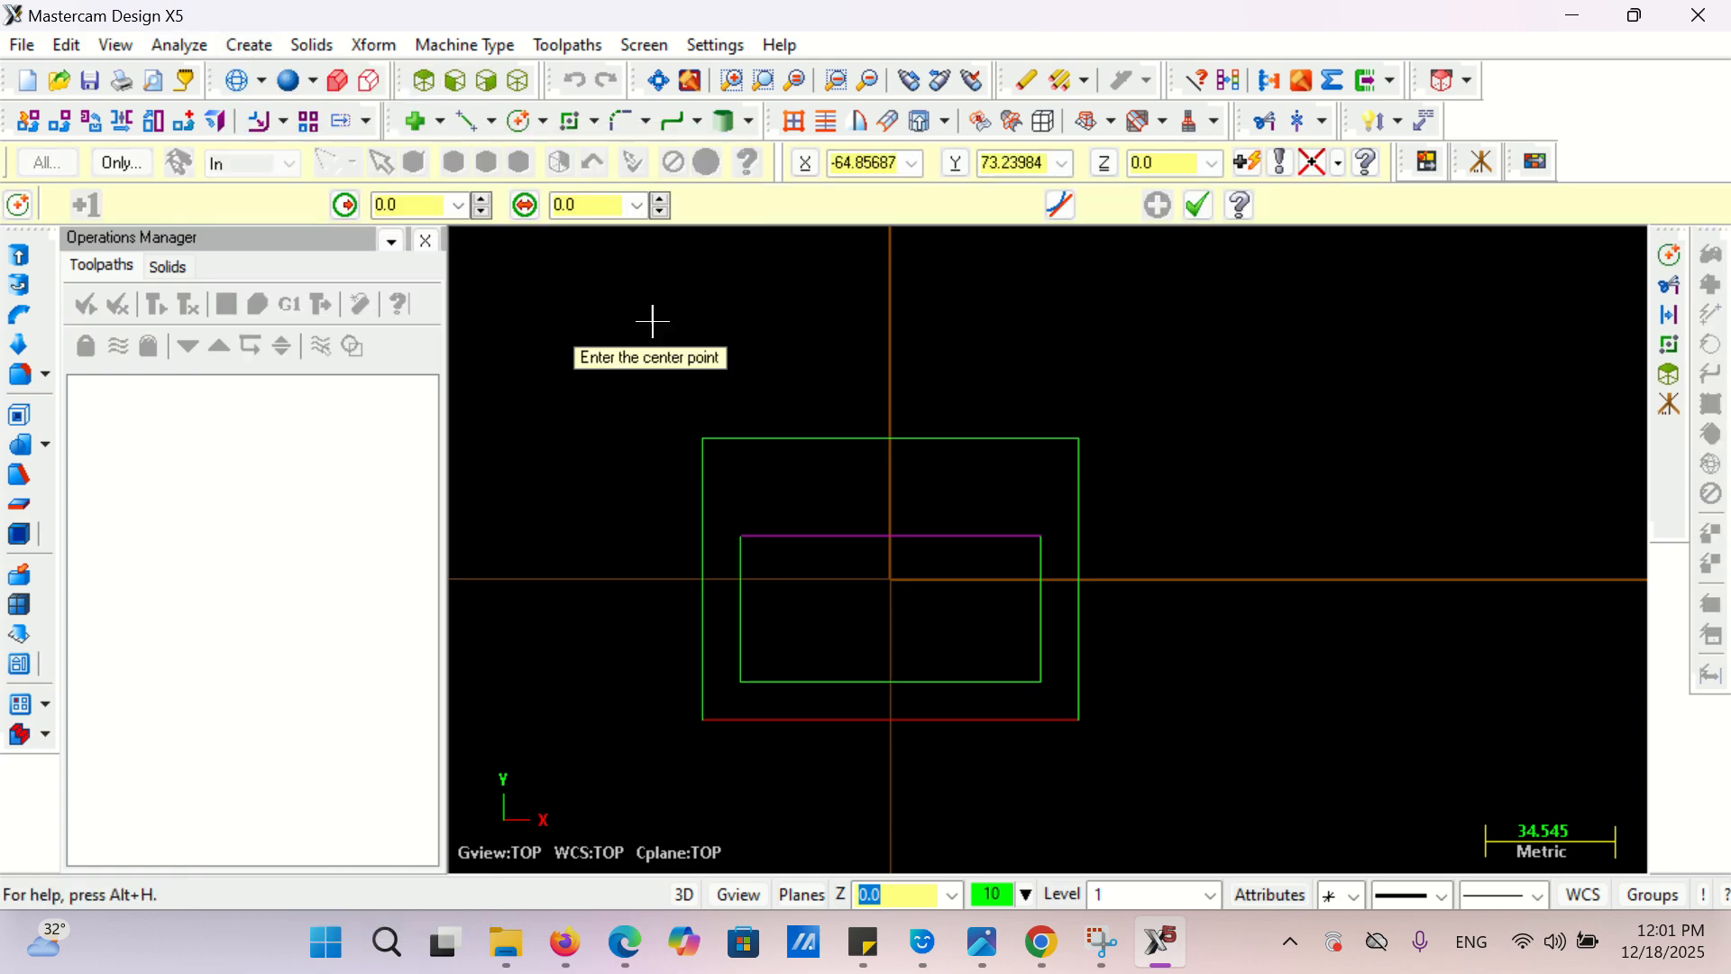
pyautogui.click(890, 682)
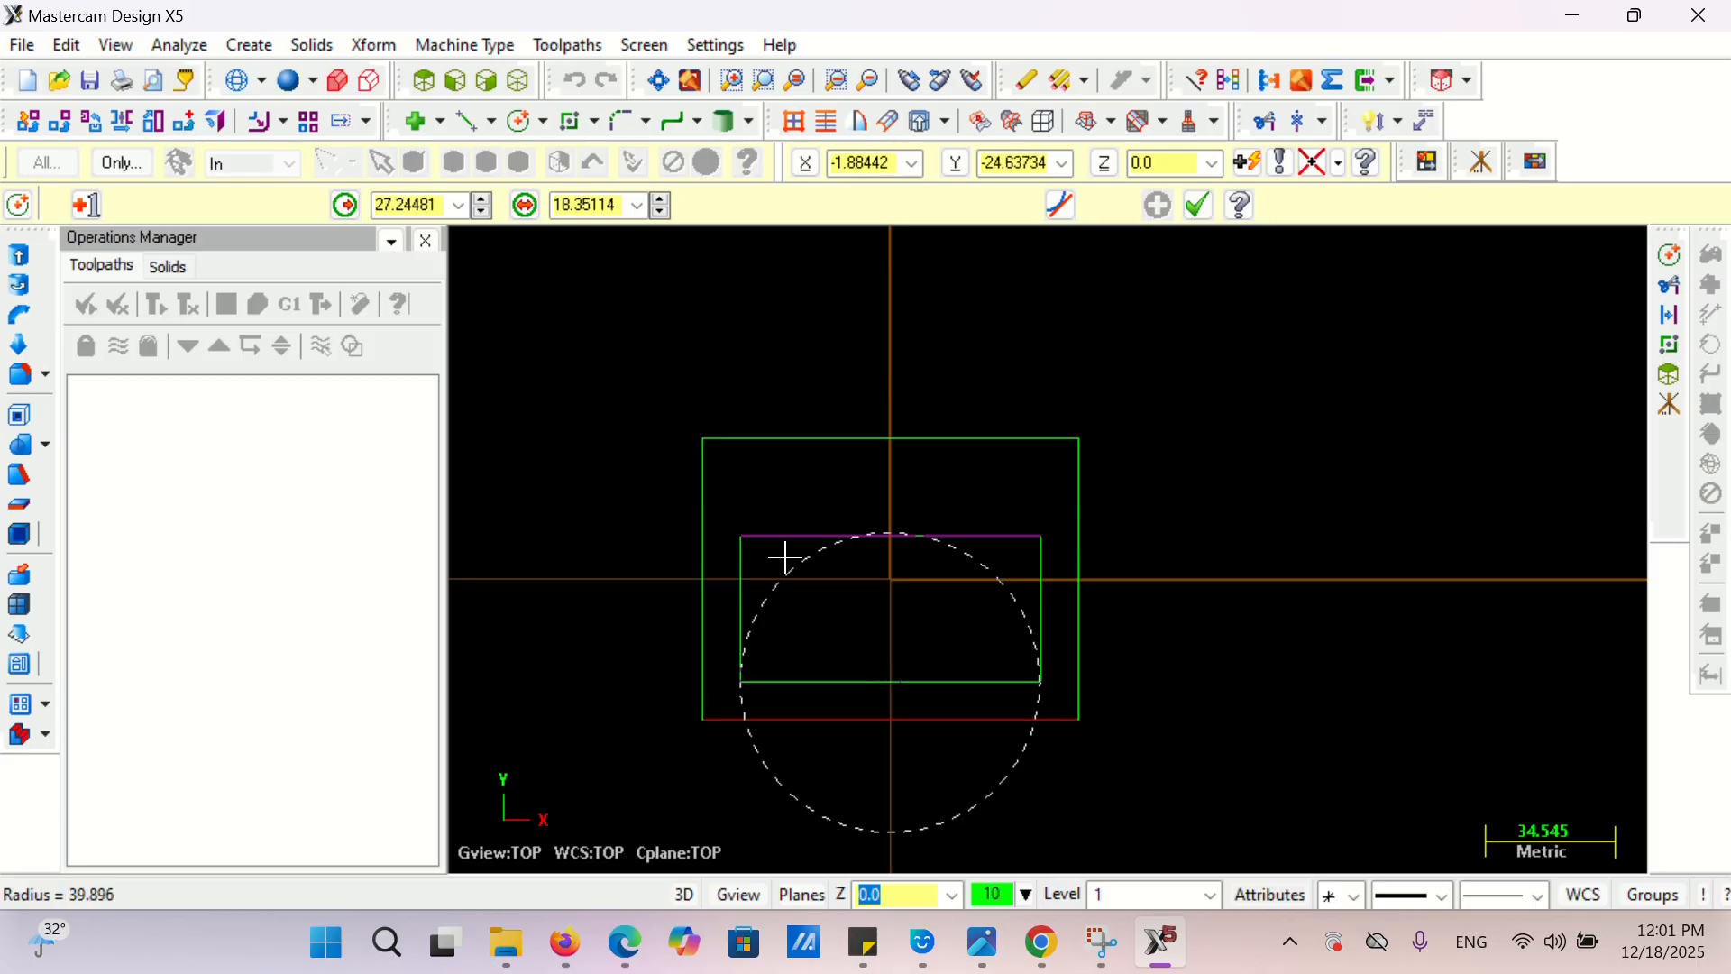
pyautogui.click(573, 206)
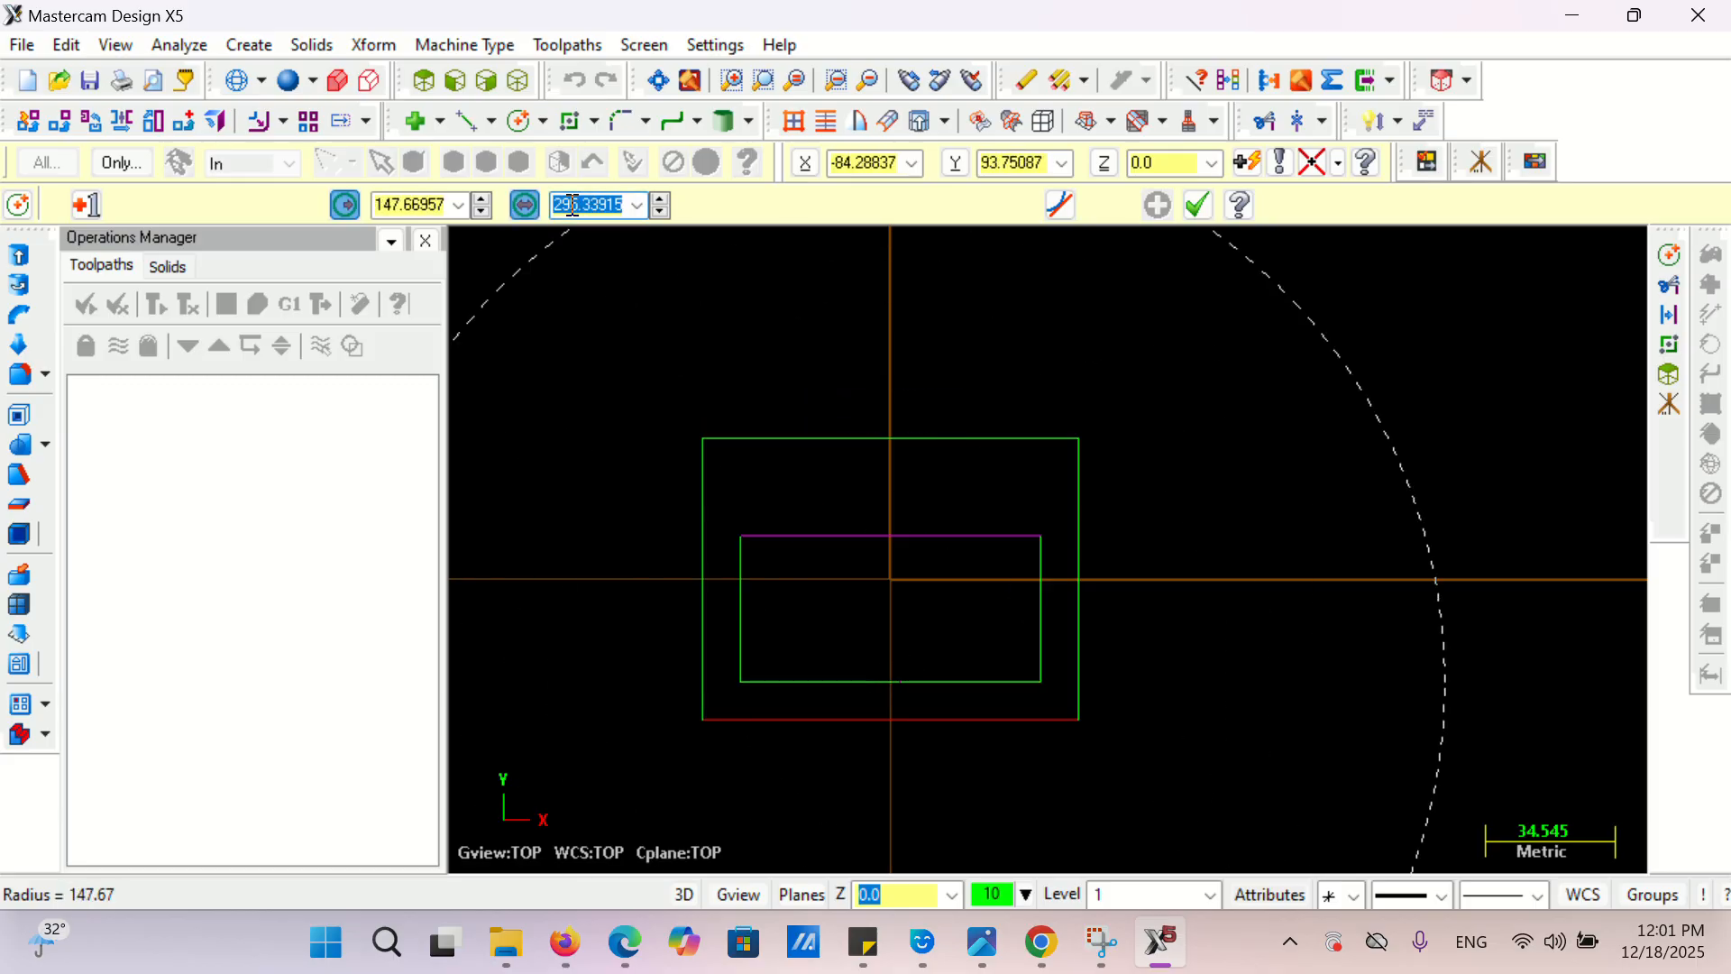
pyautogui.write('8')
pyautogui.press('Return')
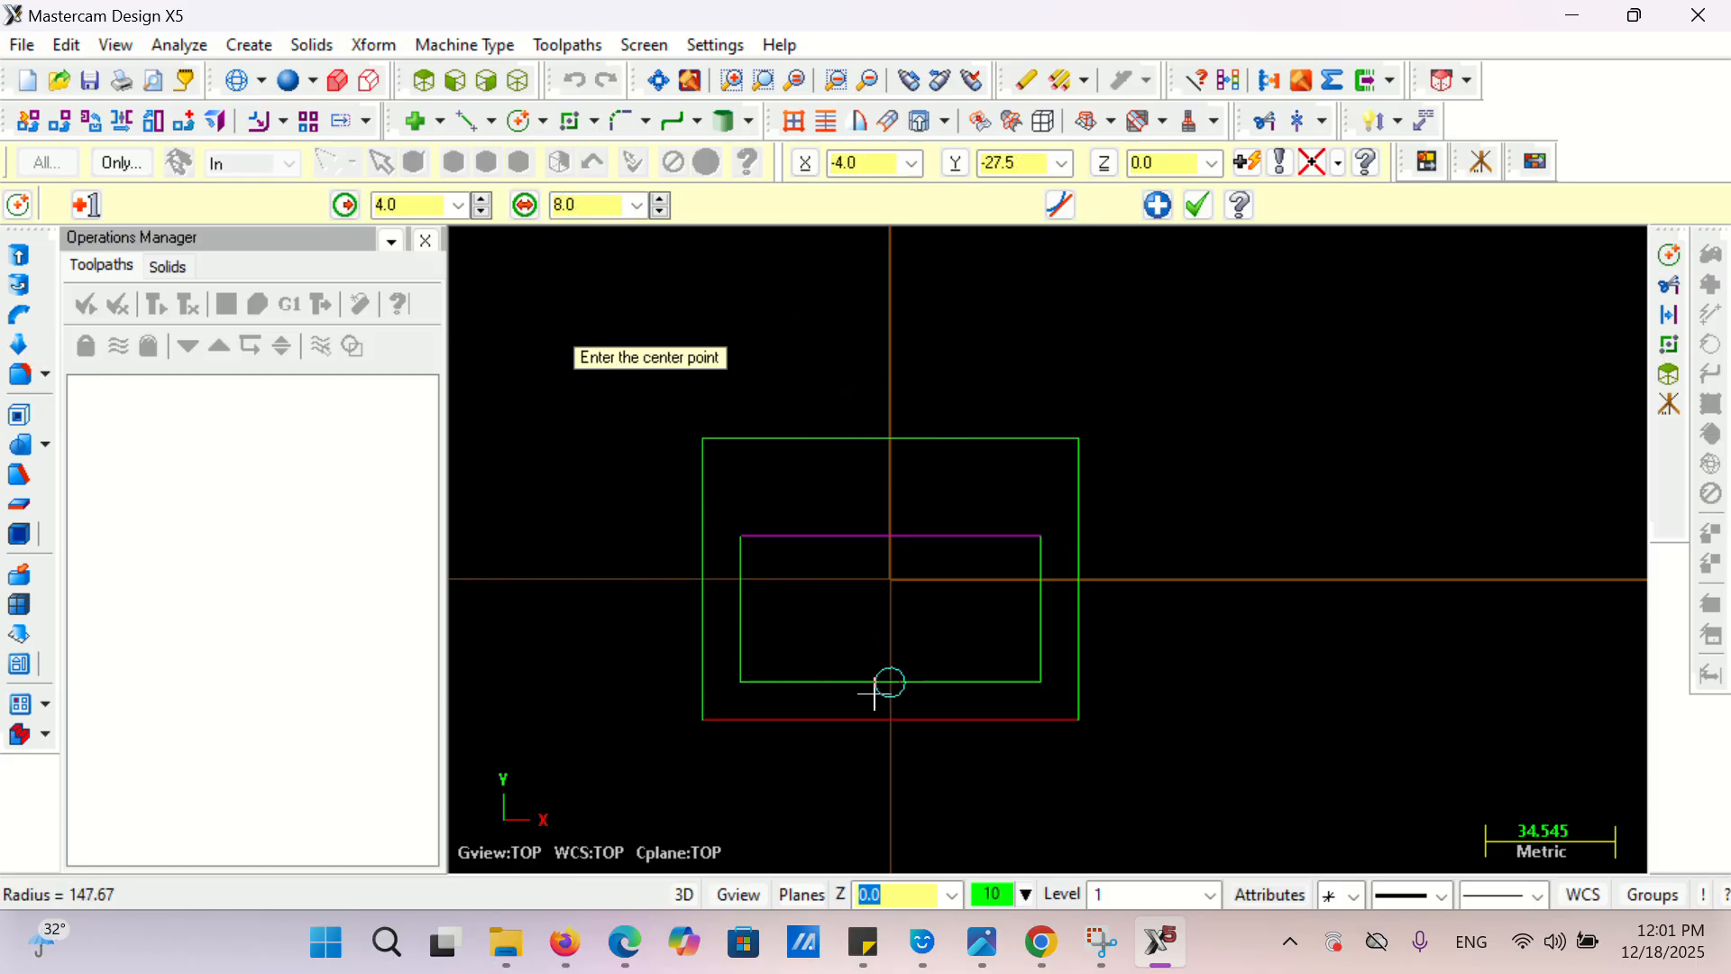
# - Add a concentric circle with a diameter of 32 mm around the 8 mm circle and accept it
pyautogui.click(890, 682)
pyautogui.click(605, 196)
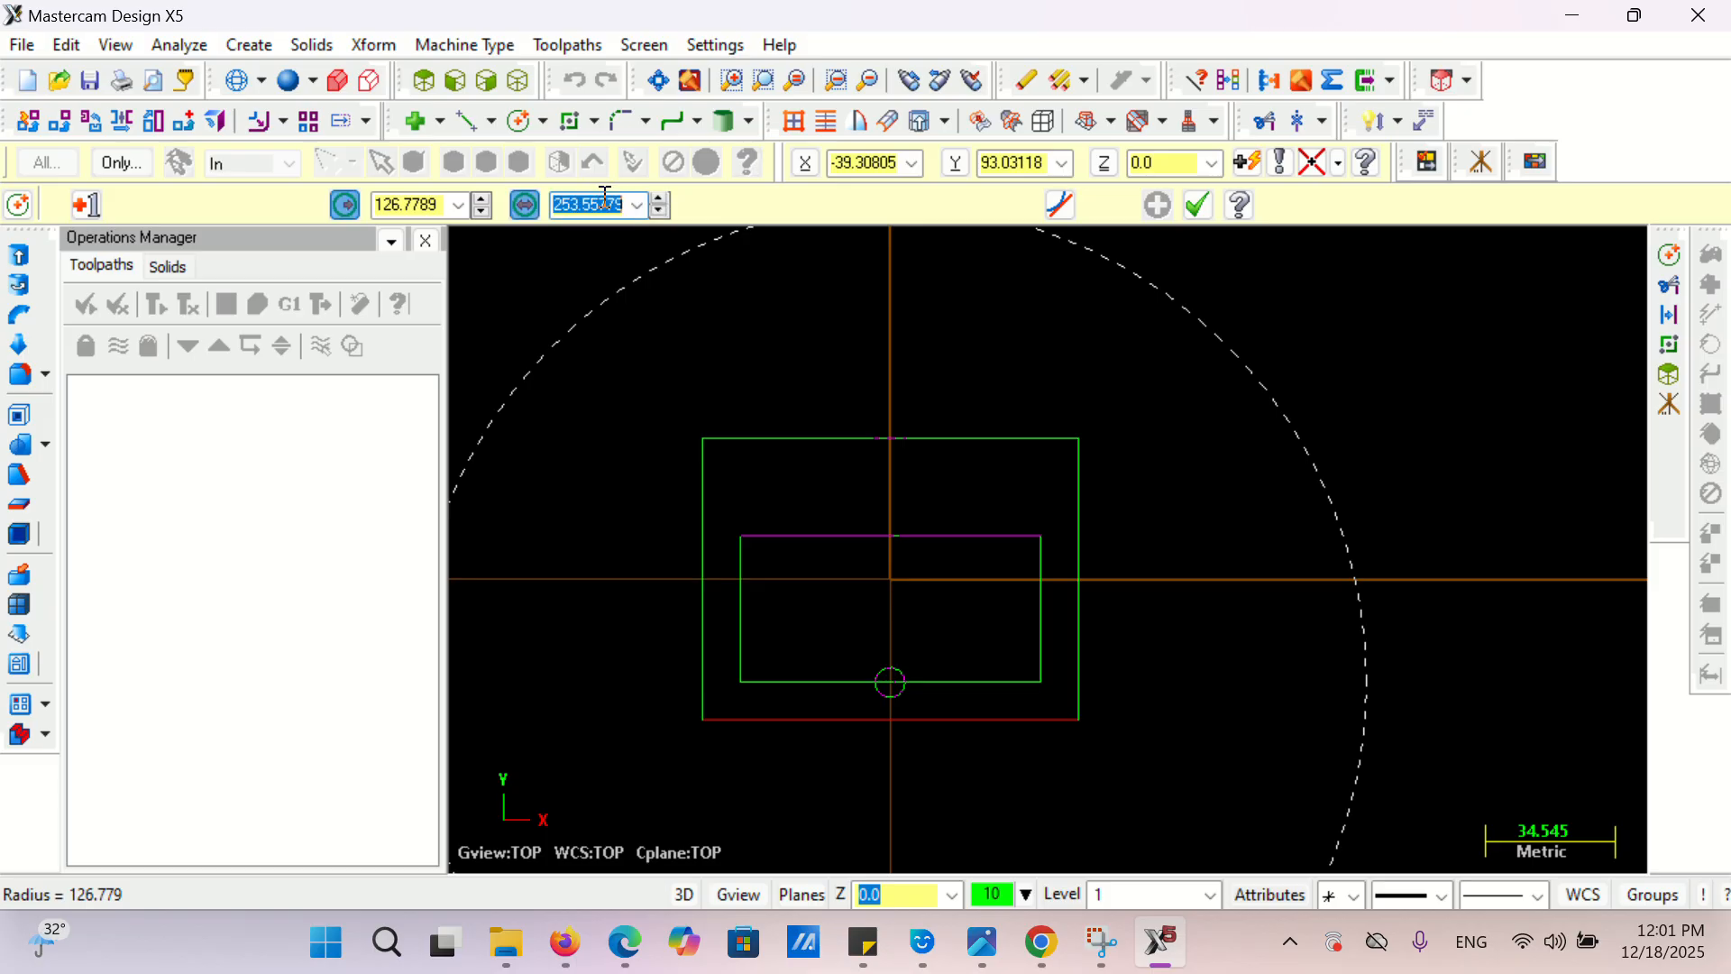
pyautogui.write('32')
pyautogui.press('Return')
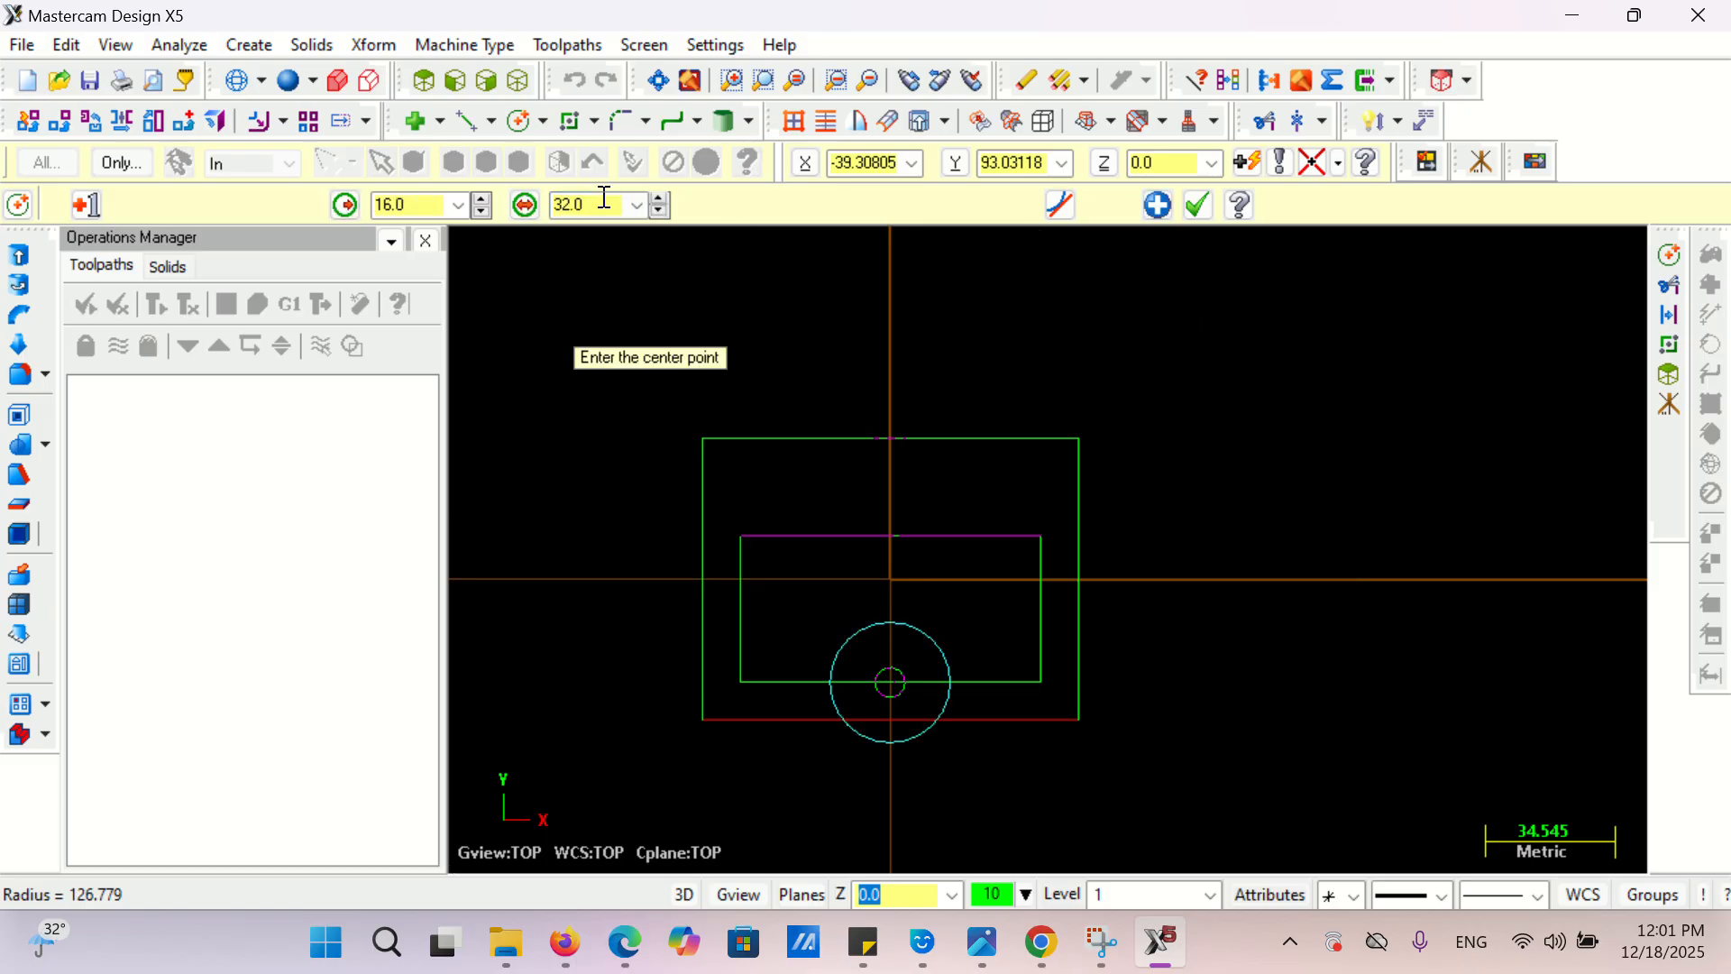
pyautogui.click(1198, 205)
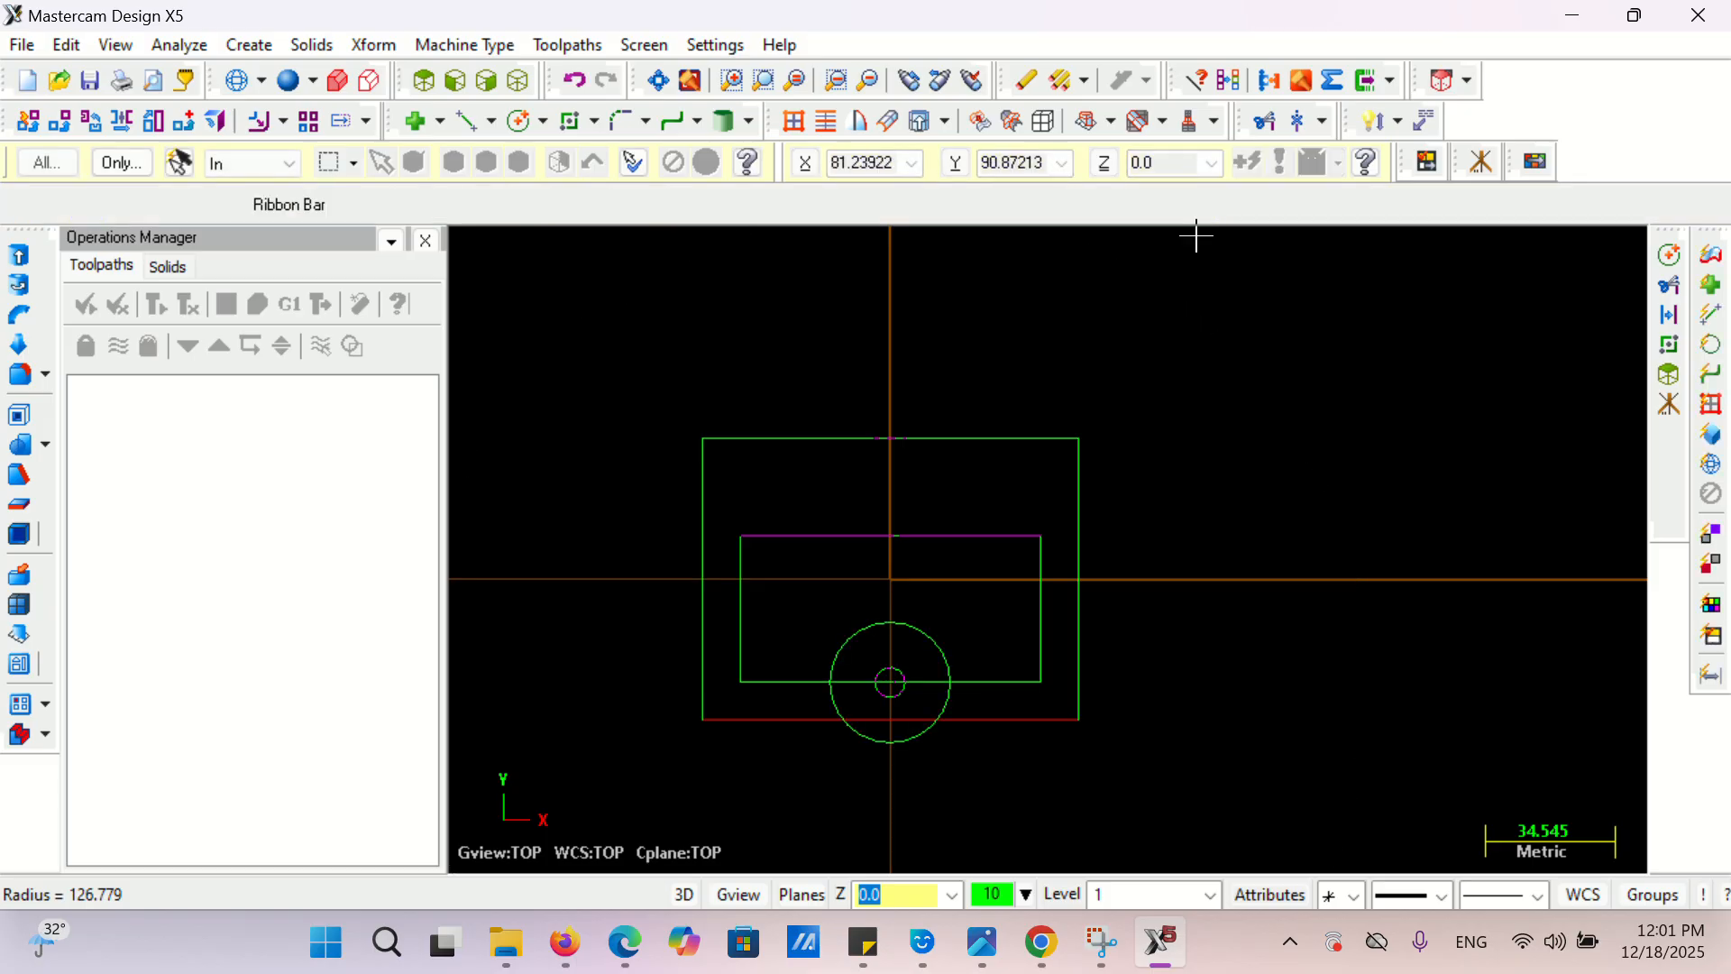
# - Check the PDF drawing, trim the 32 mm circle to its upper half, and remove the inner rectangle's bottom edge inside it
pyautogui.click(1043, 943)
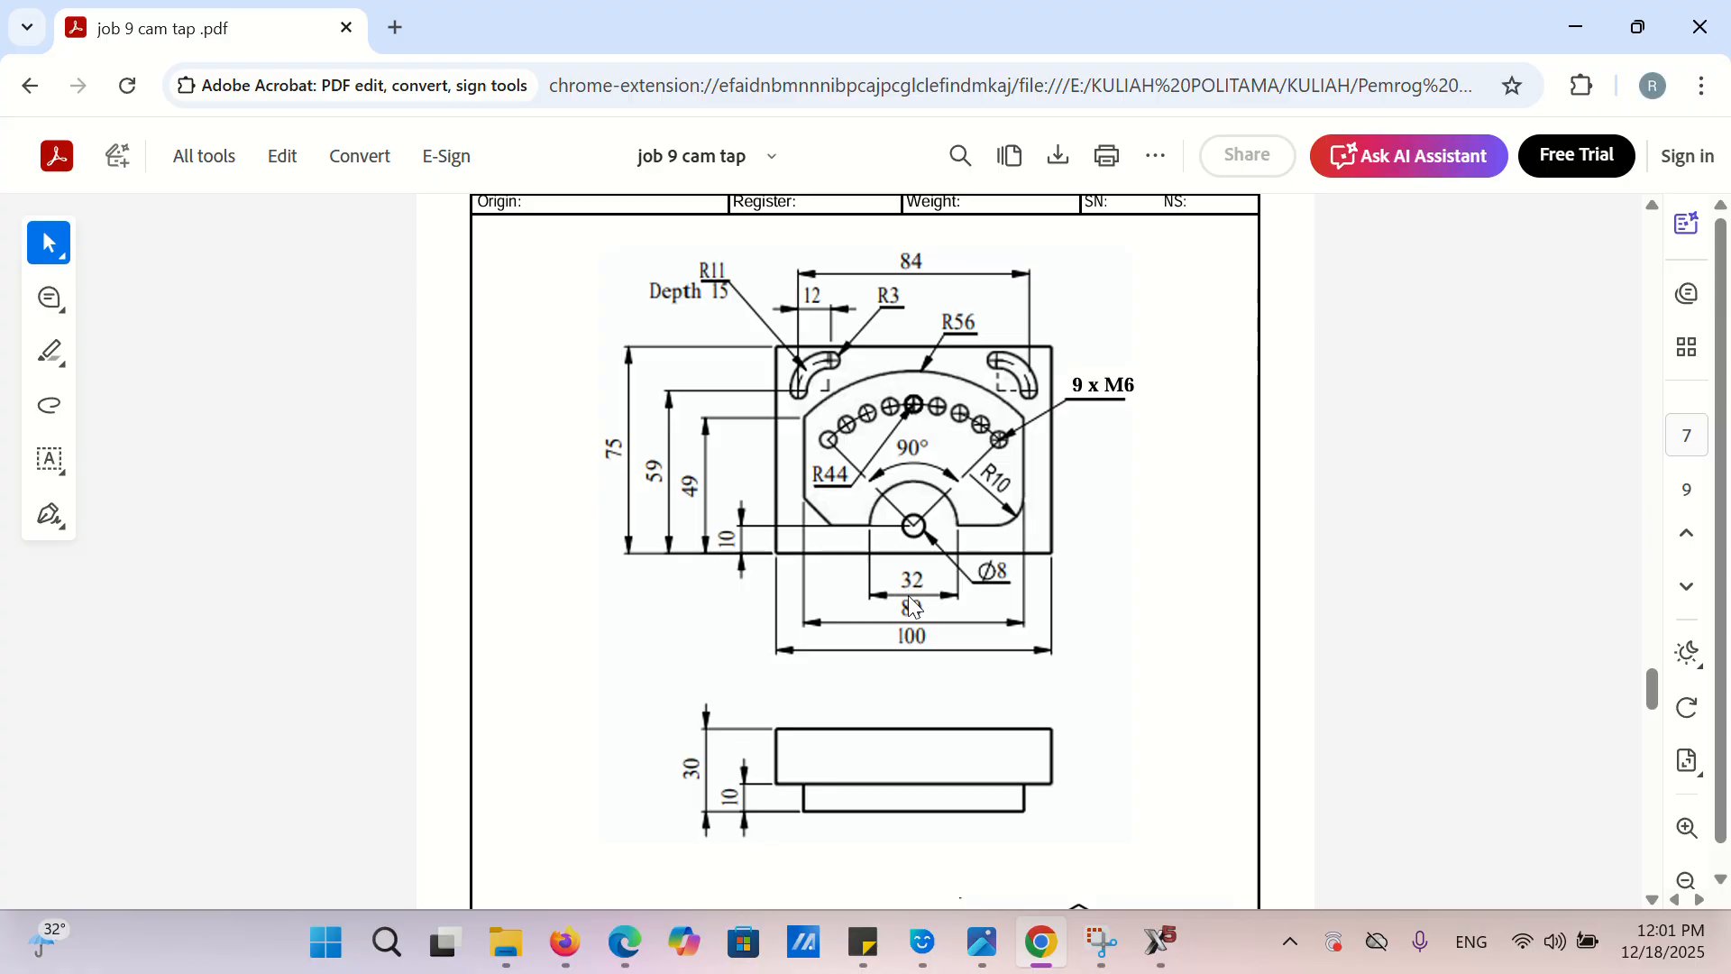
pyautogui.click(1041, 943)
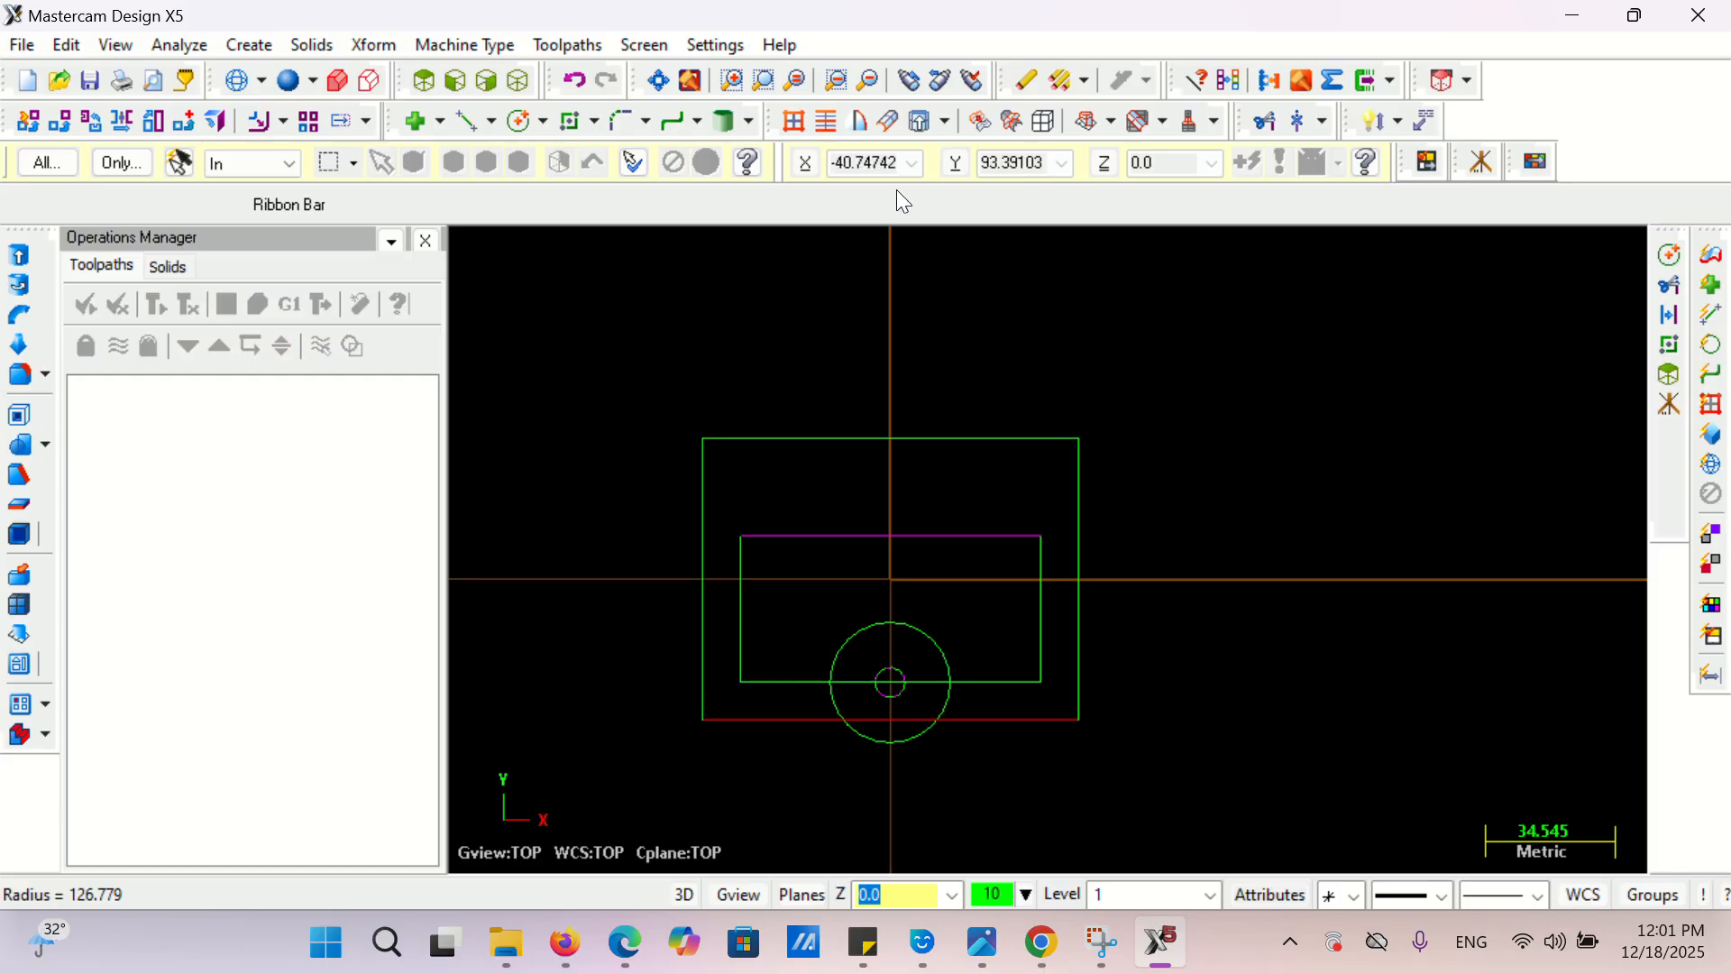
pyautogui.click(1266, 127)
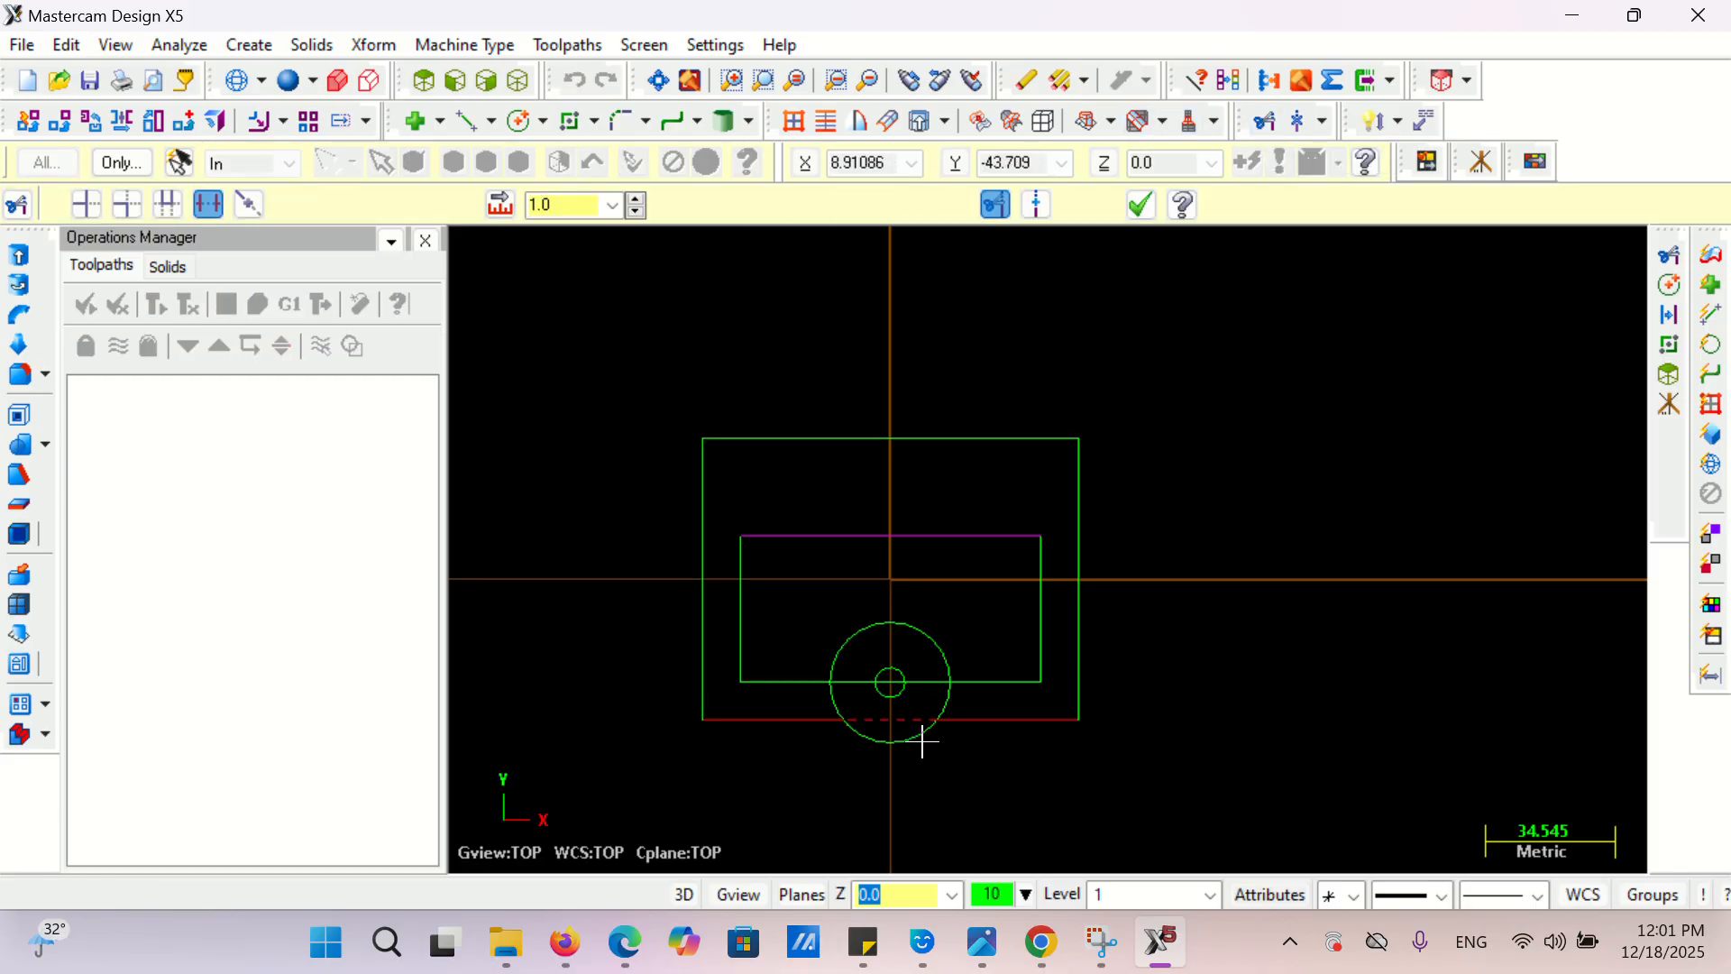
pyautogui.scroll(4, 924, 748)
pyautogui.click(962, 631)
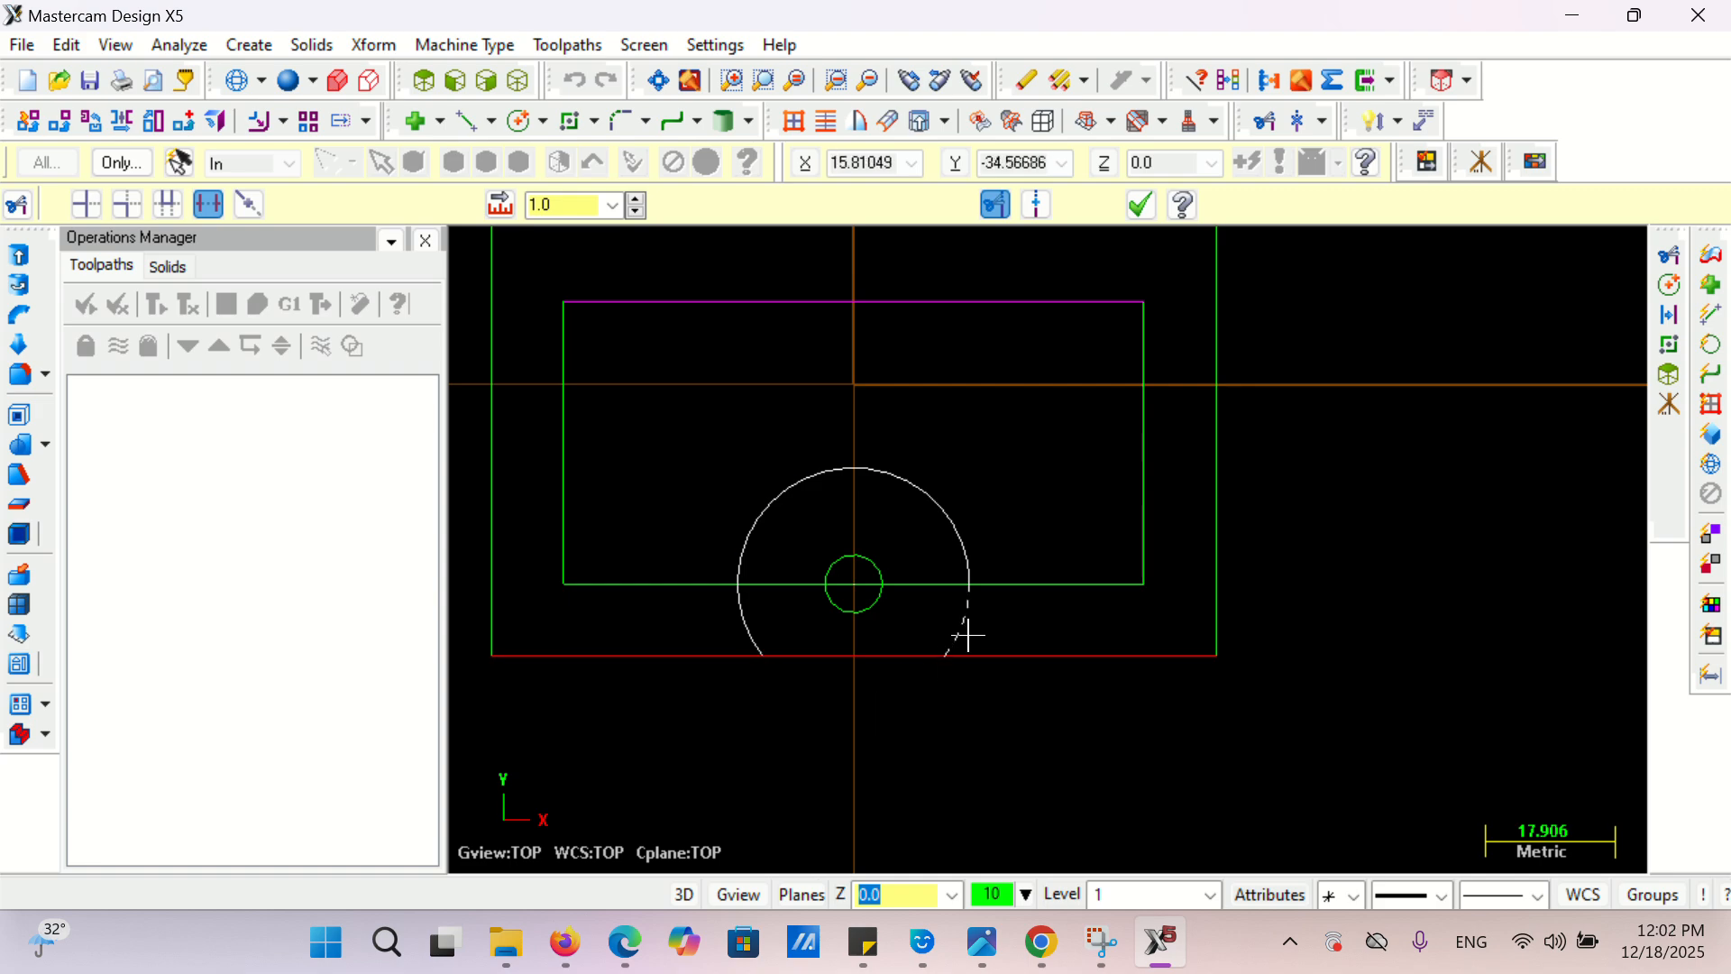
pyautogui.click(768, 588)
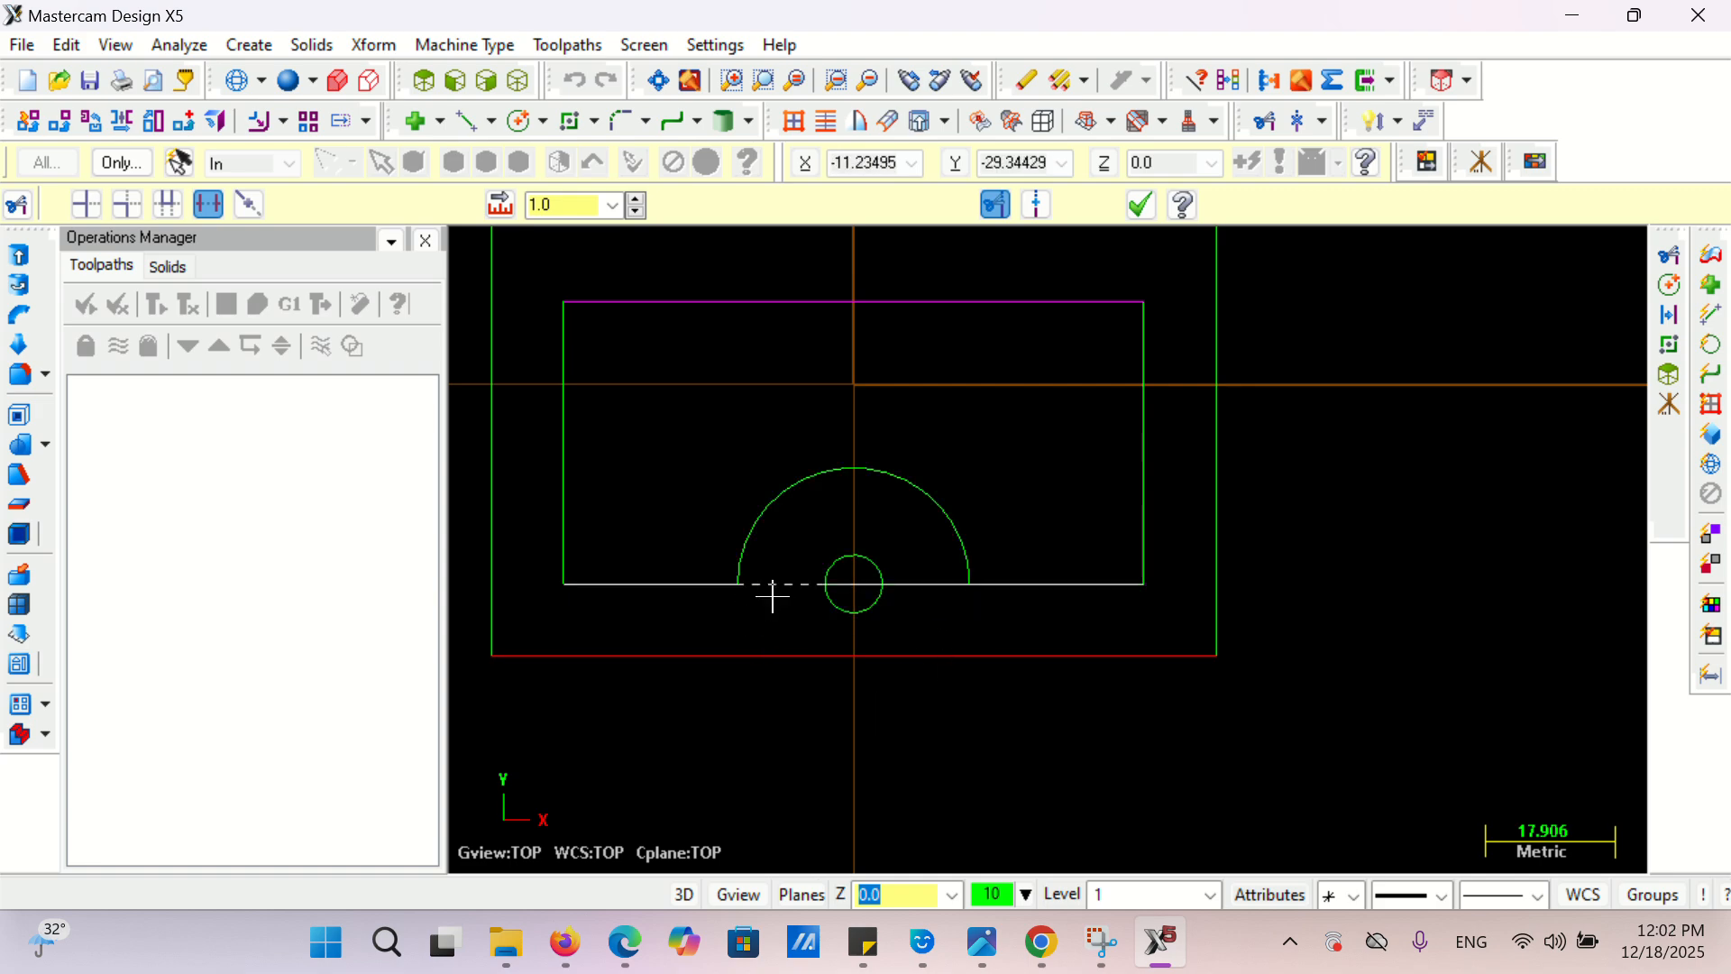
pyautogui.click(938, 603)
pyautogui.scroll(4, 877, 611)
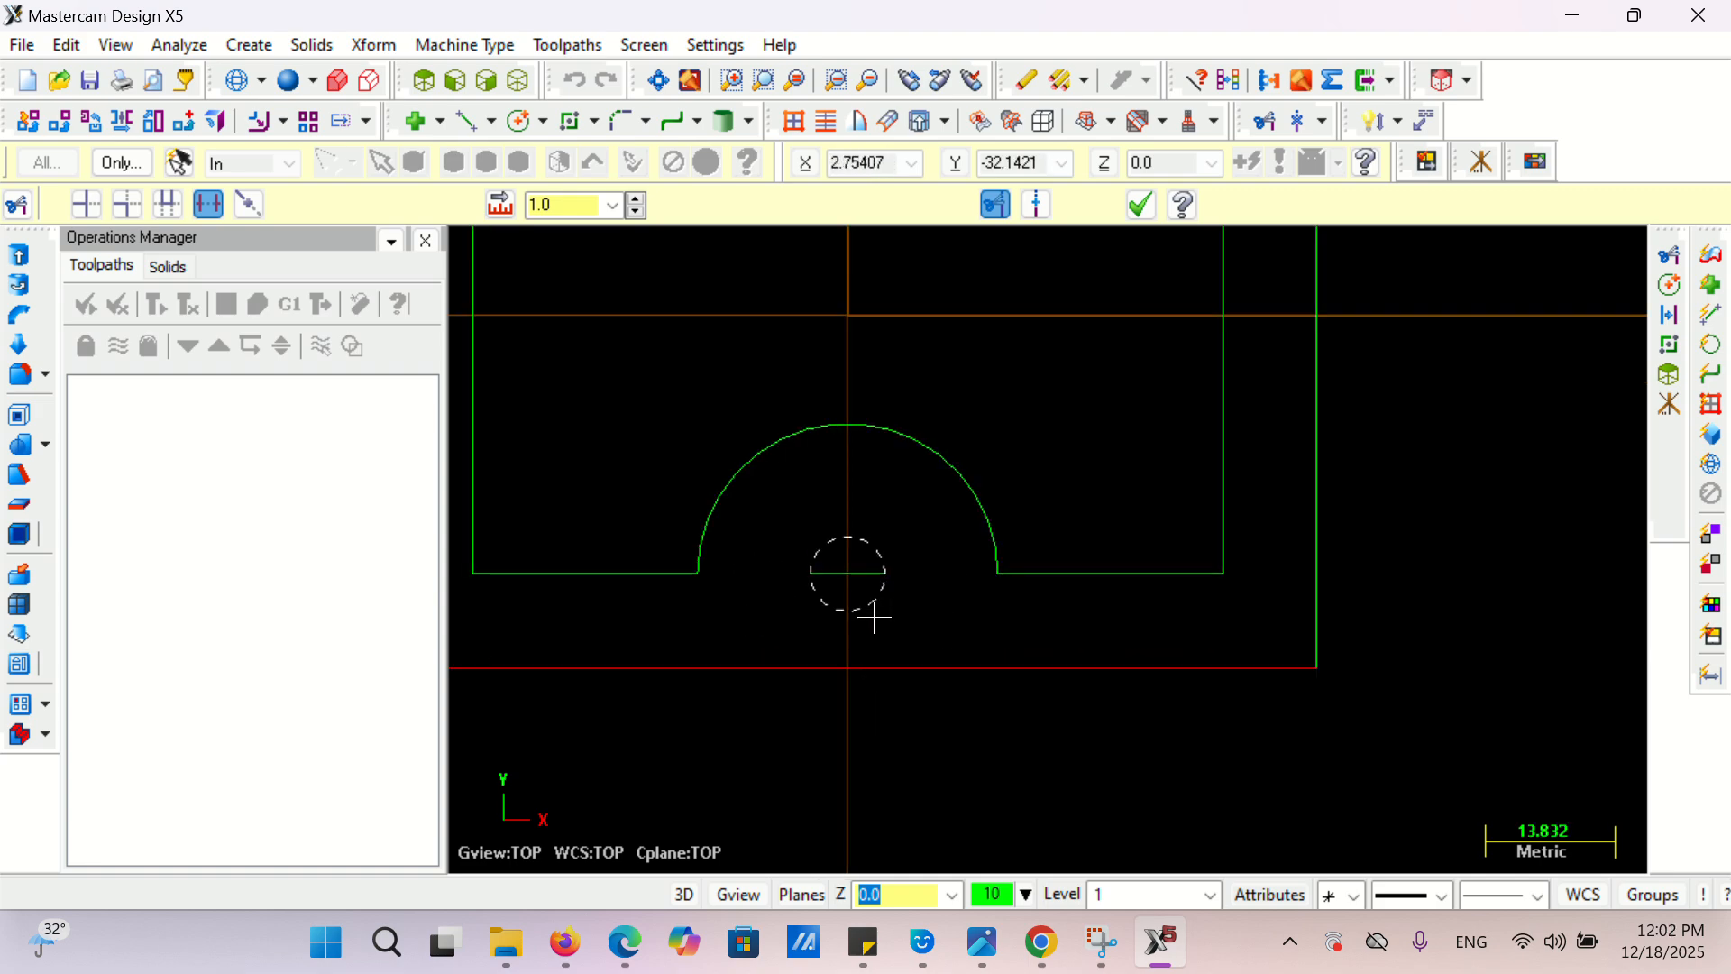
pyautogui.scroll(-5, 1194, 475)
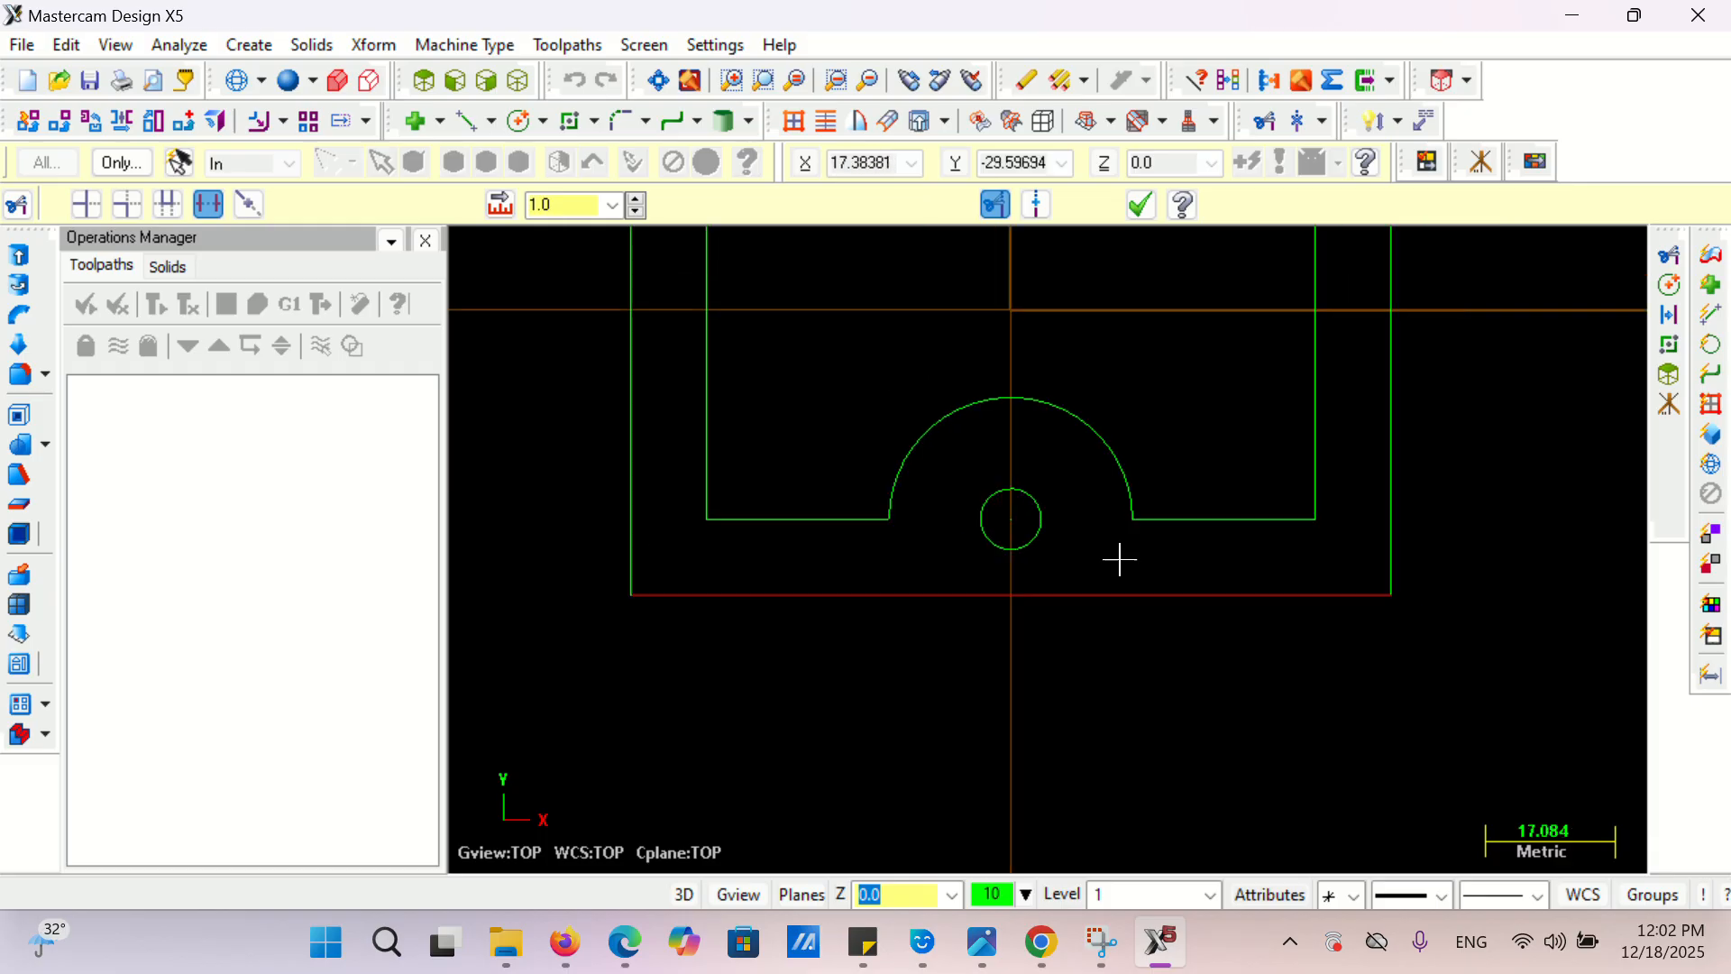
pyautogui.click(1141, 205)
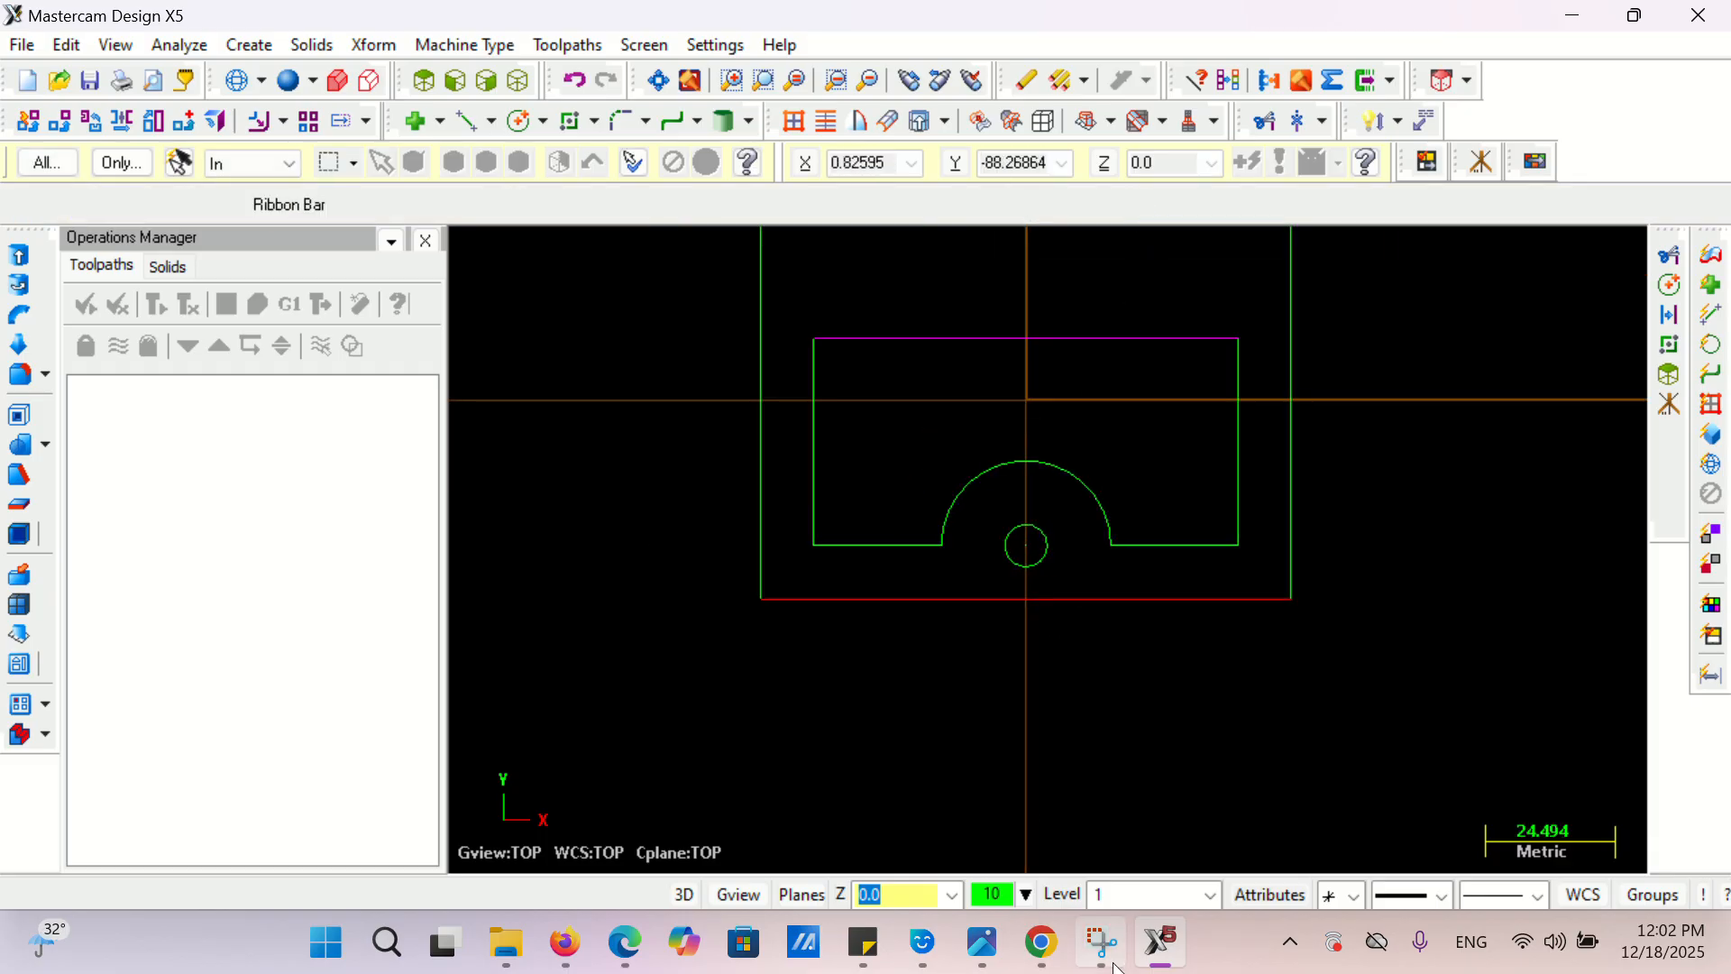
pyautogui.click(1161, 953)
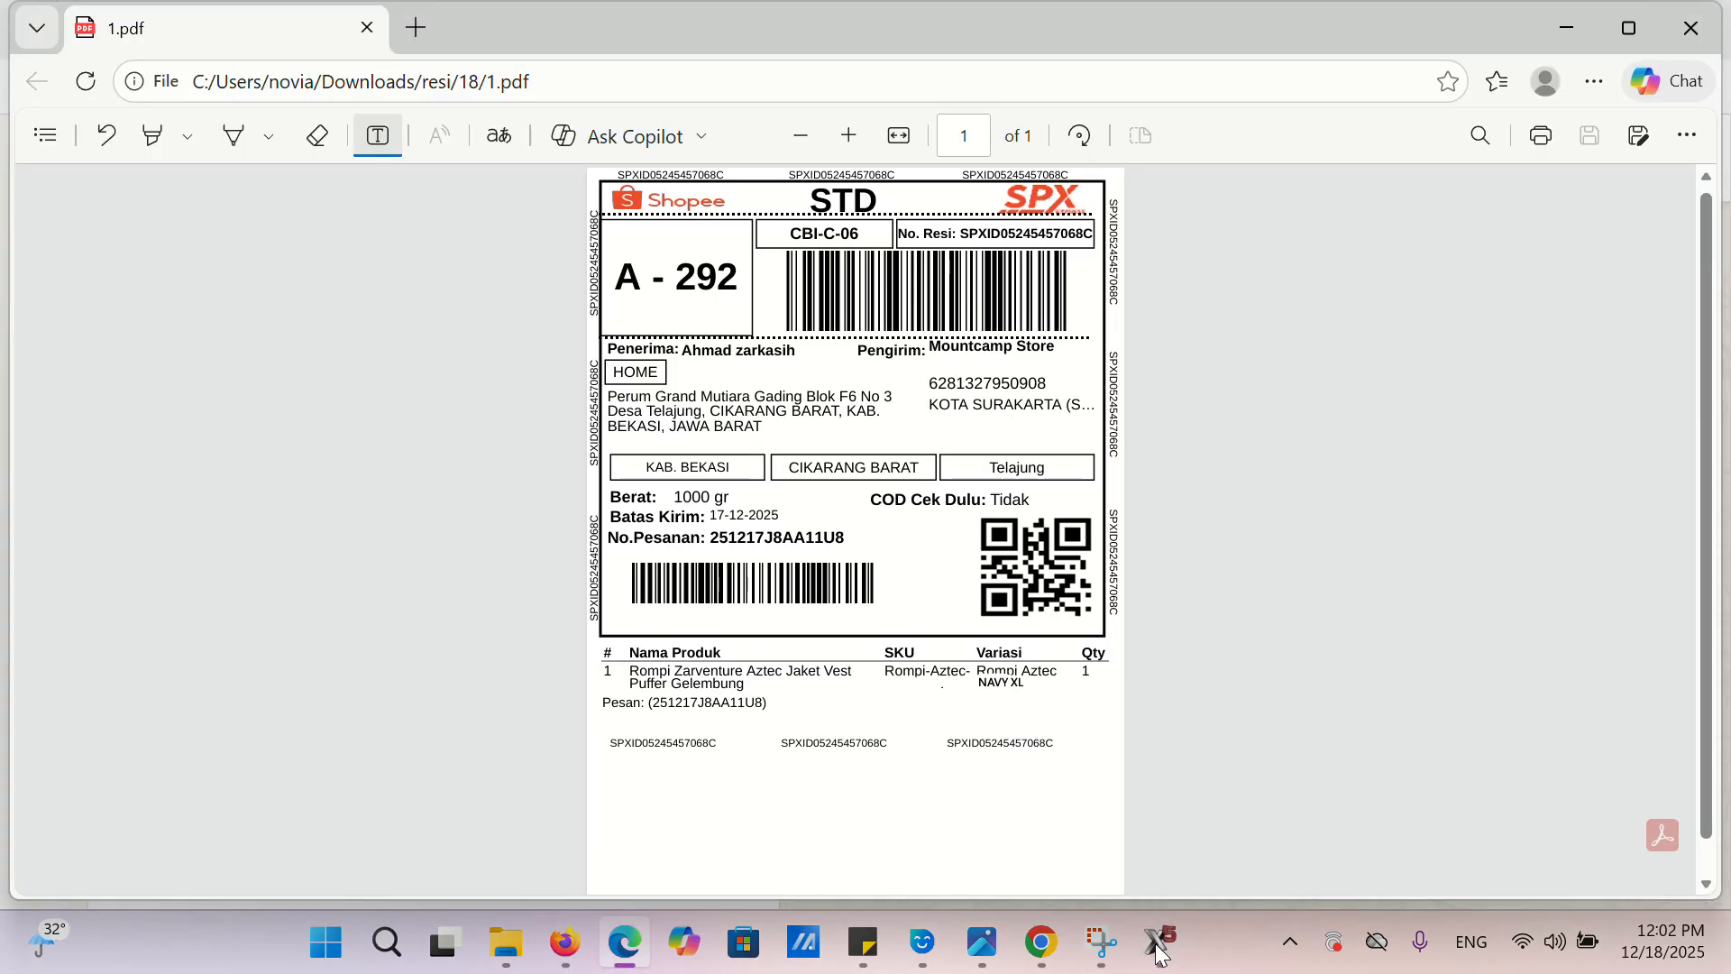
# - Check the PDF drawing and chamfer the inner profile's lower-left corner with a single distance of 10 mm
pyautogui.click(1161, 953)
pyautogui.click(1042, 942)
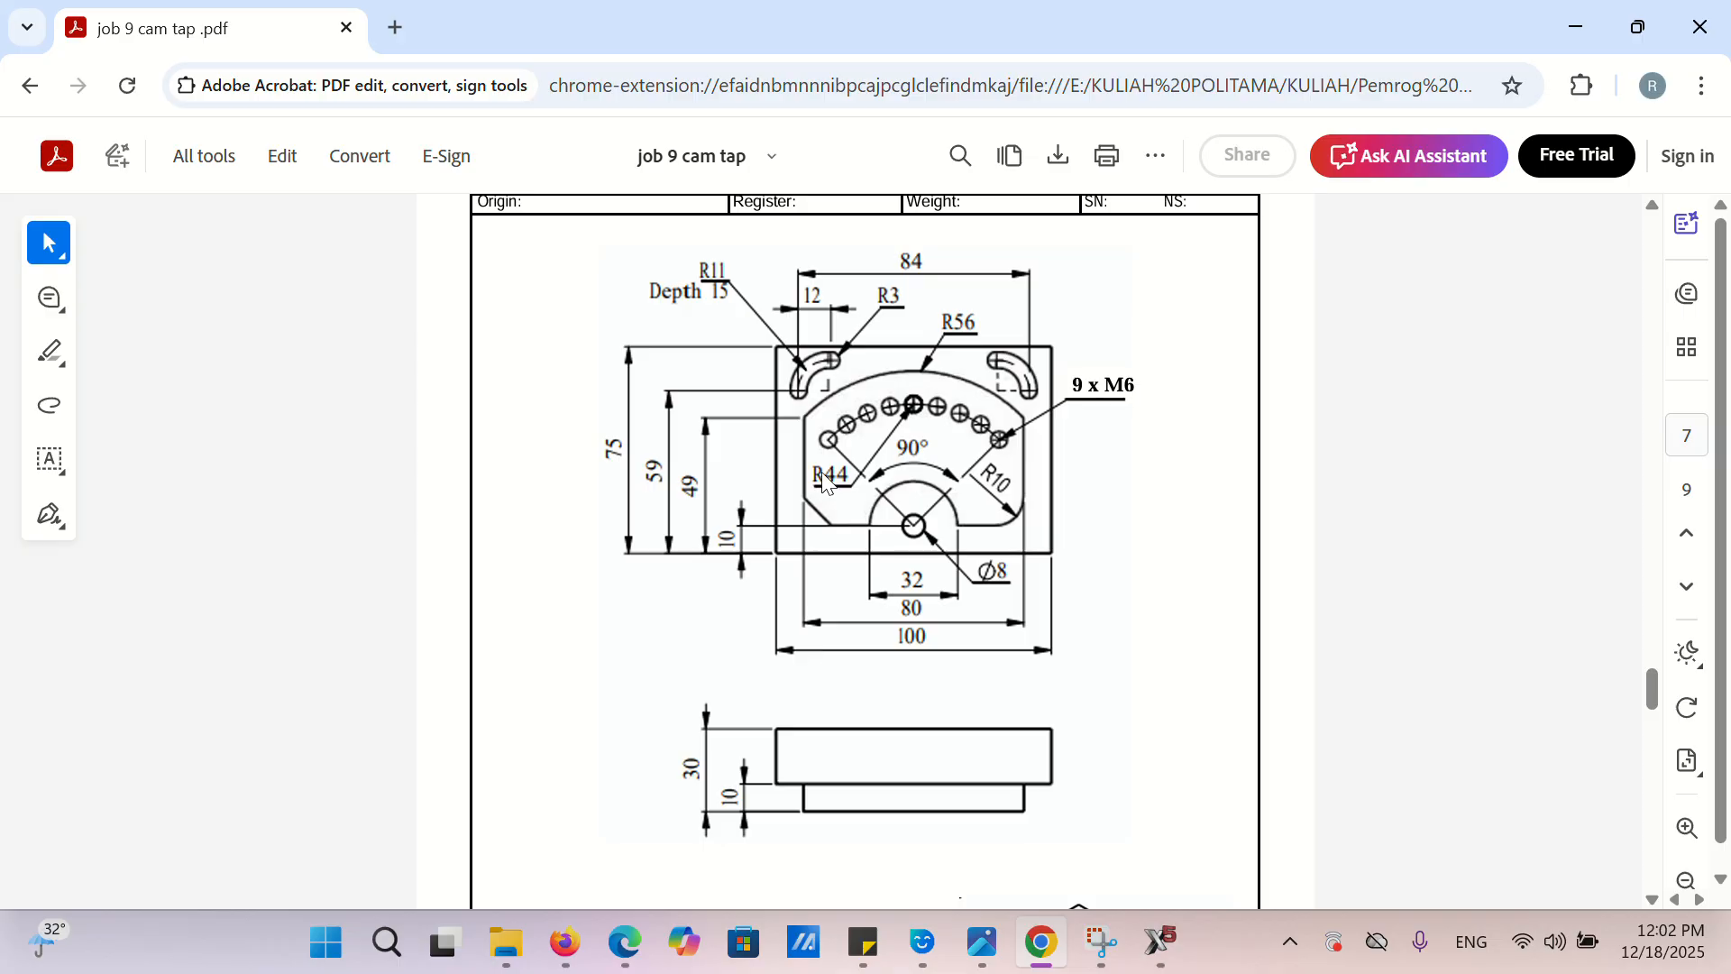
pyautogui.click(1161, 943)
pyautogui.click(386, 45)
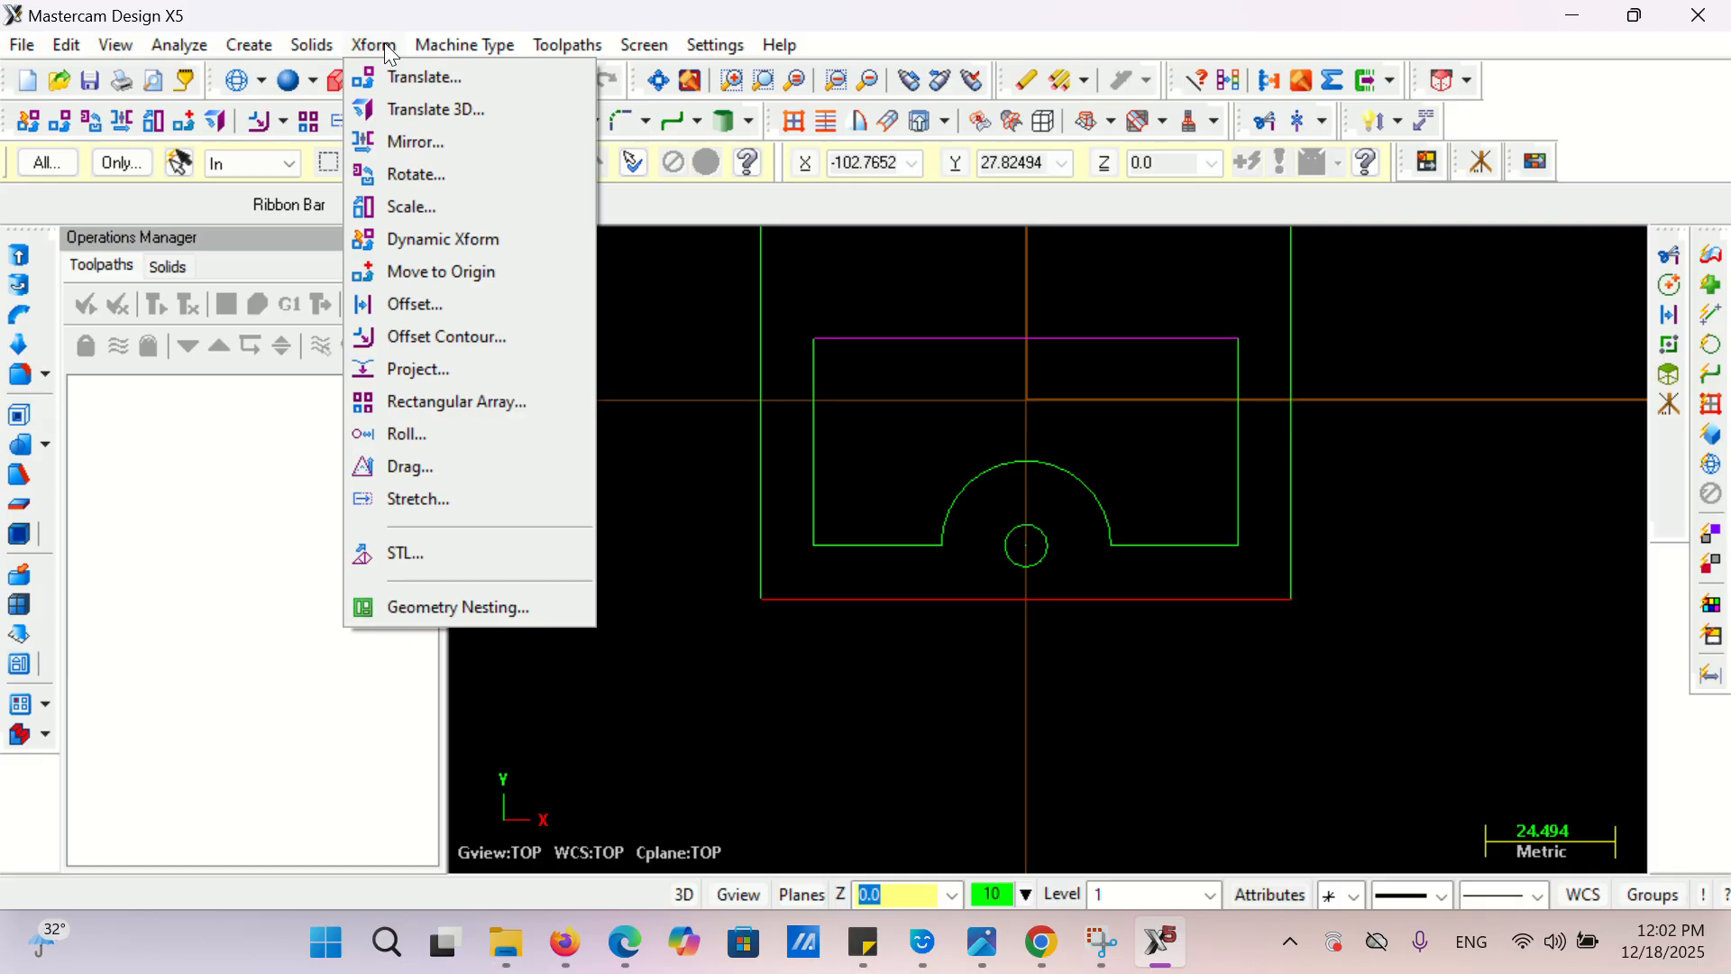
pyautogui.moveTo(272, 54)
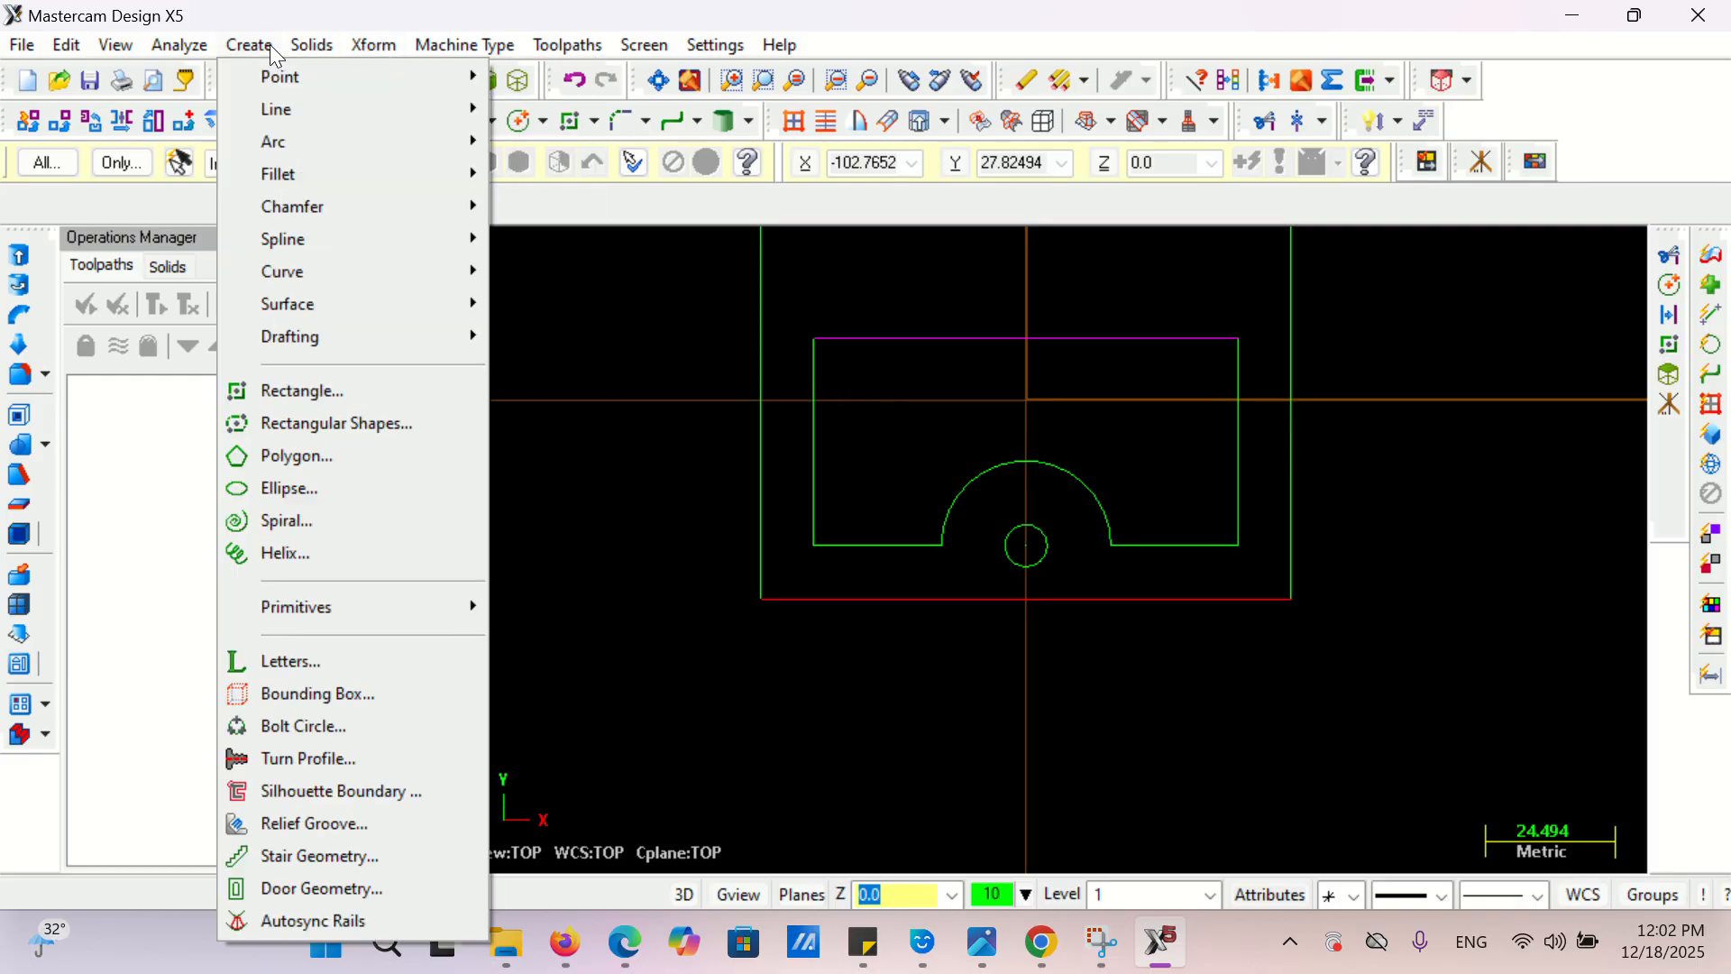
pyautogui.click(297, 52)
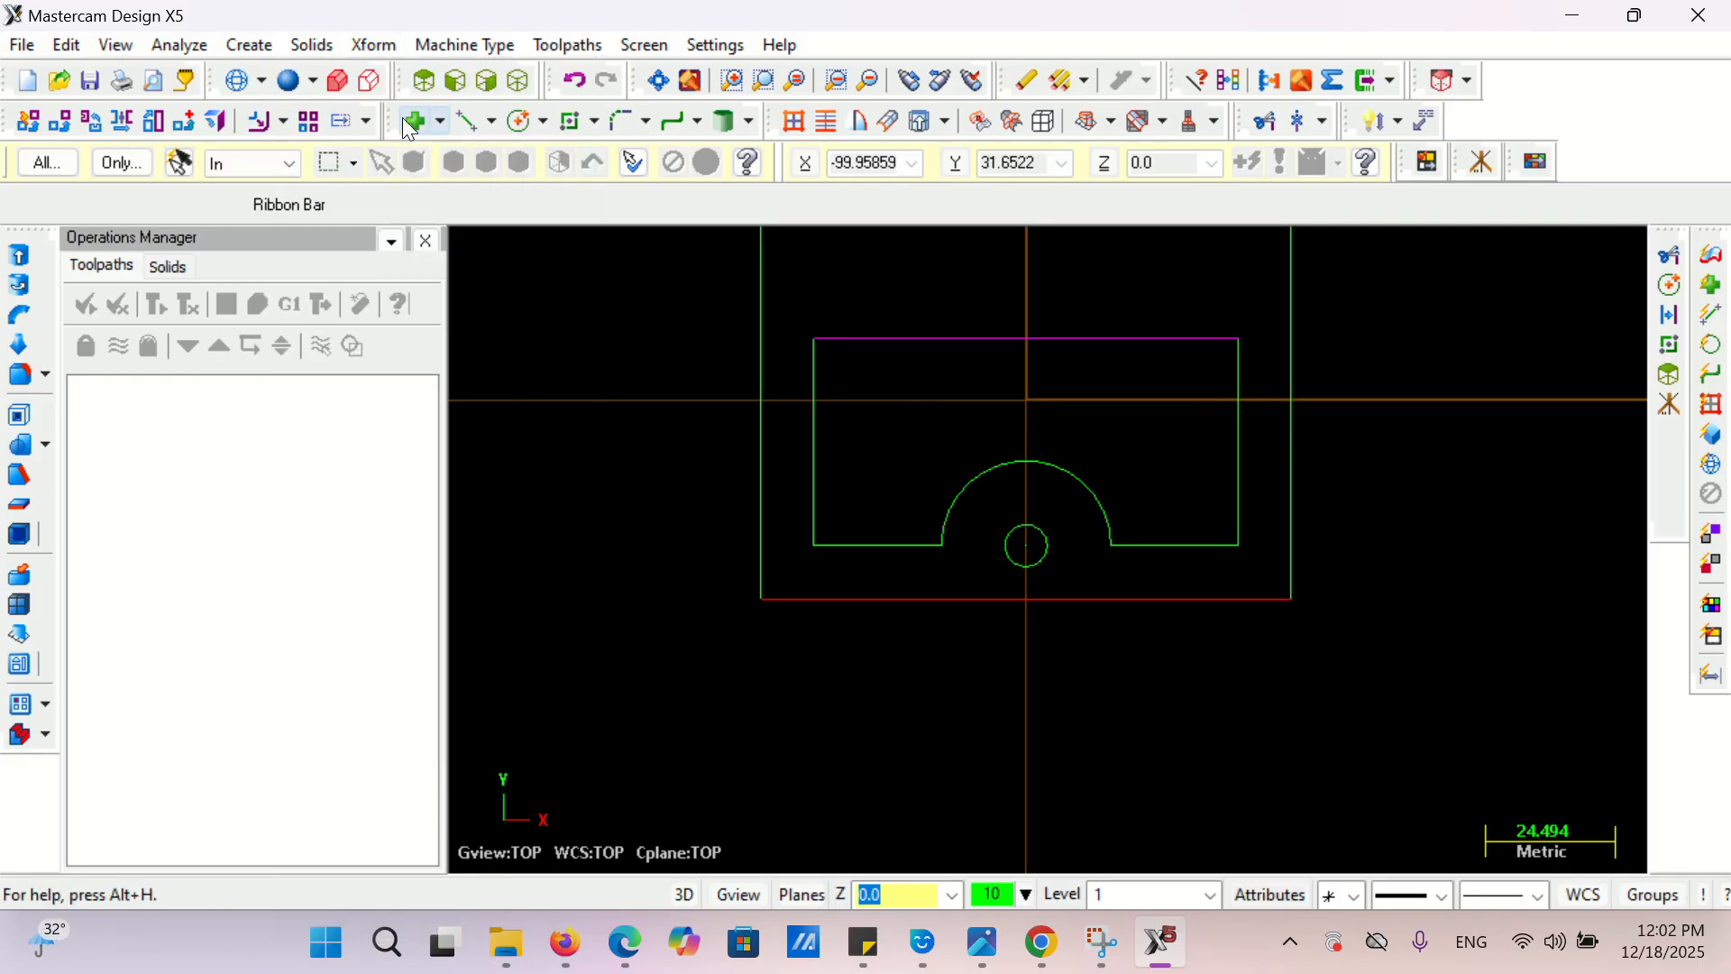
pyautogui.click(648, 127)
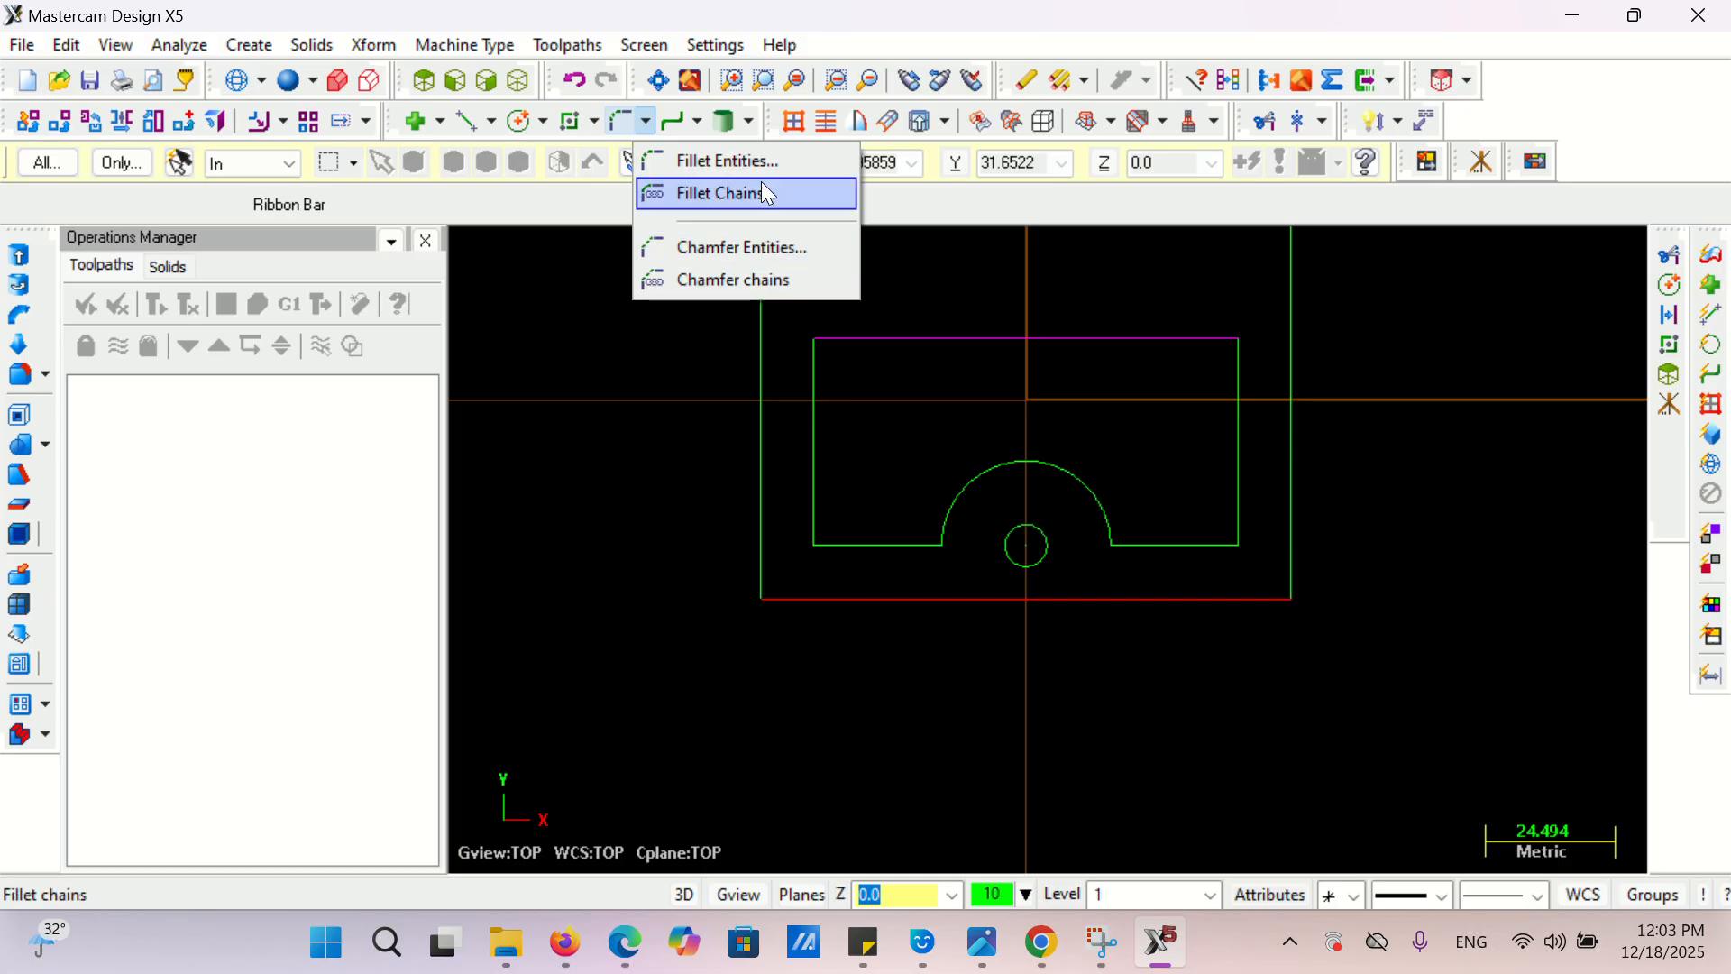
pyautogui.click(765, 239)
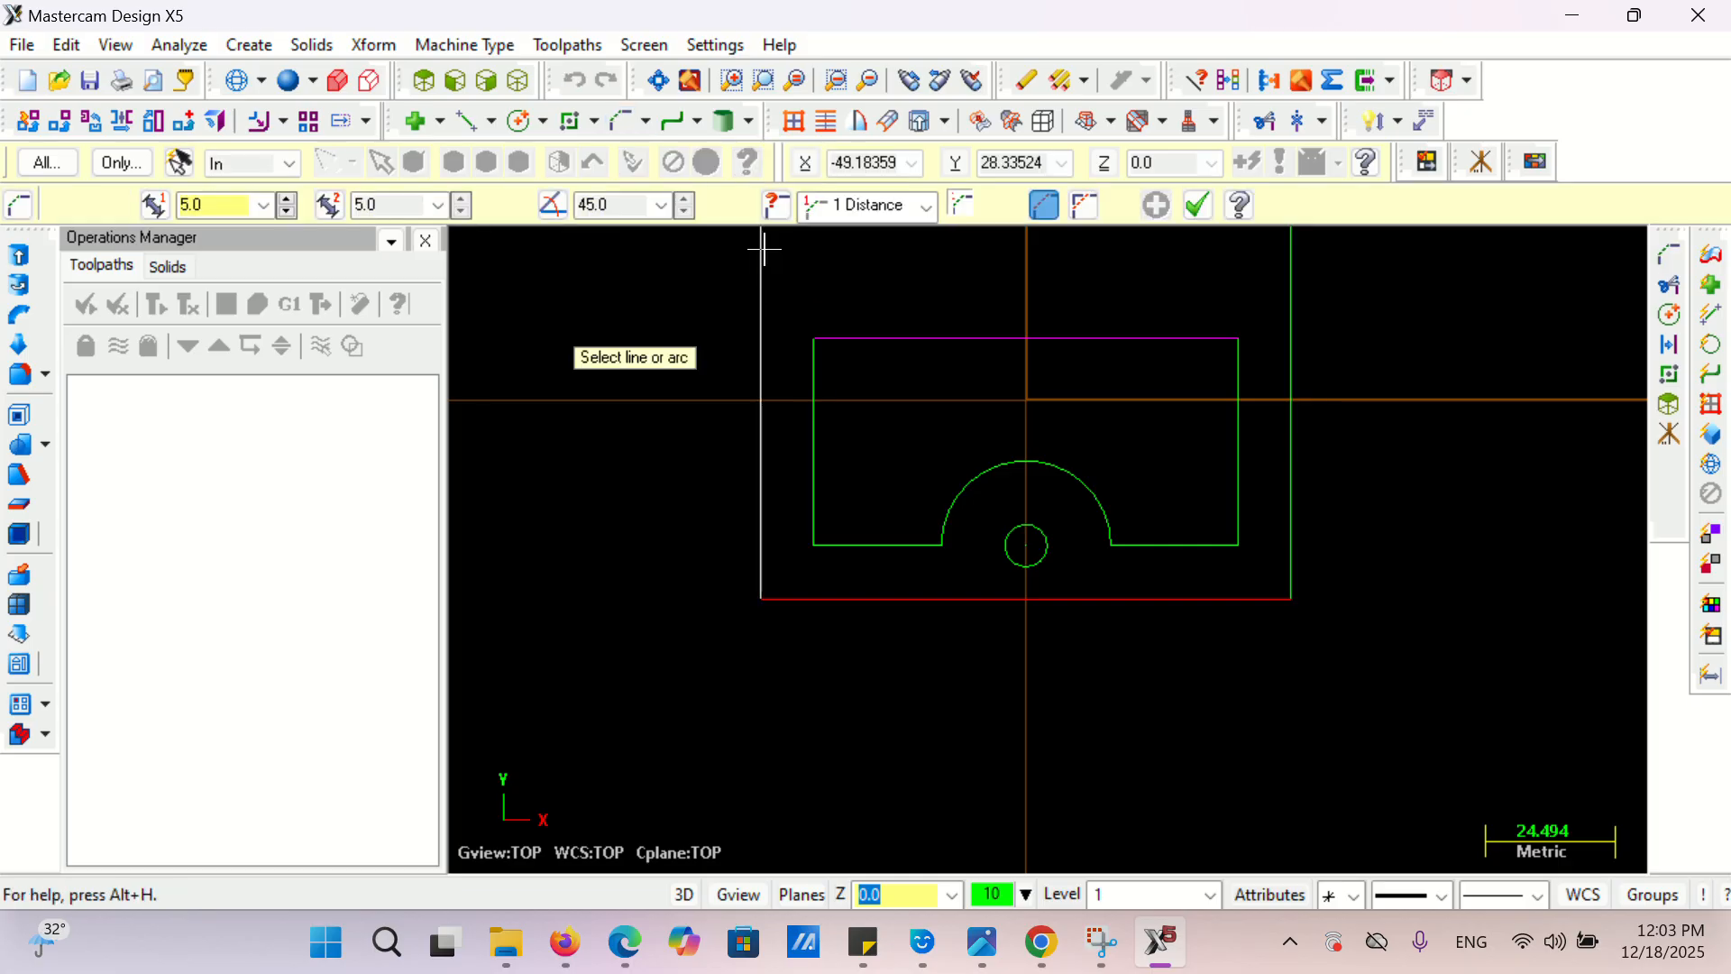
pyautogui.doubleClick(224, 205)
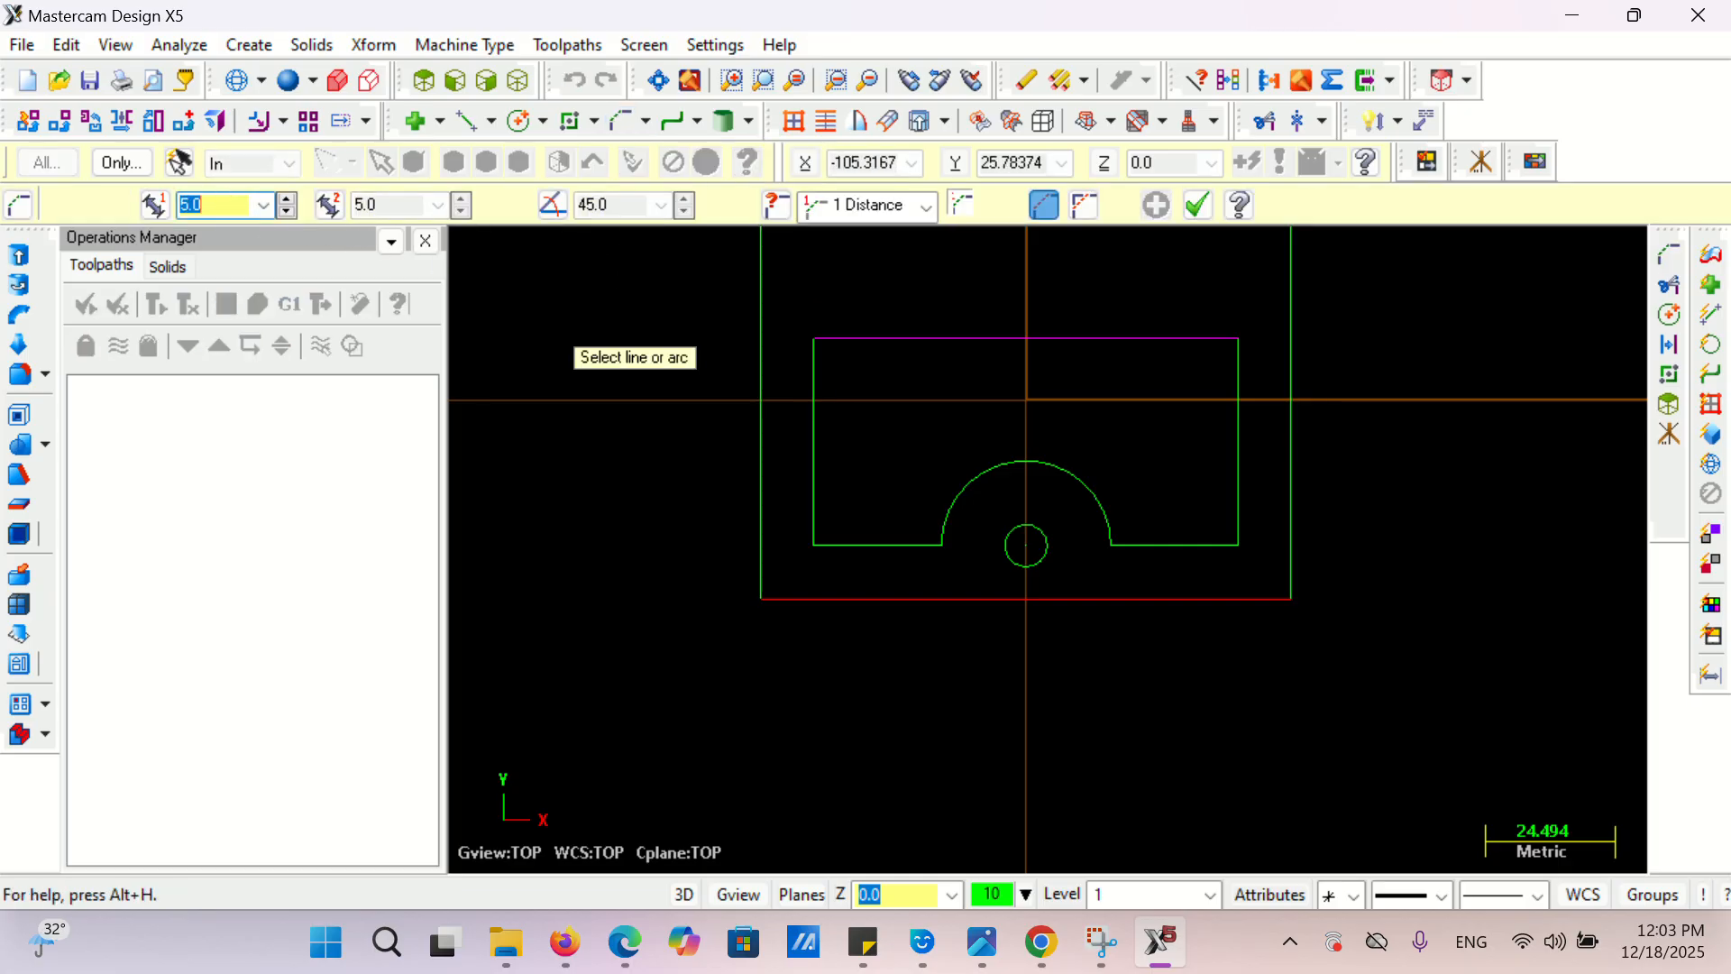
pyautogui.write('10')
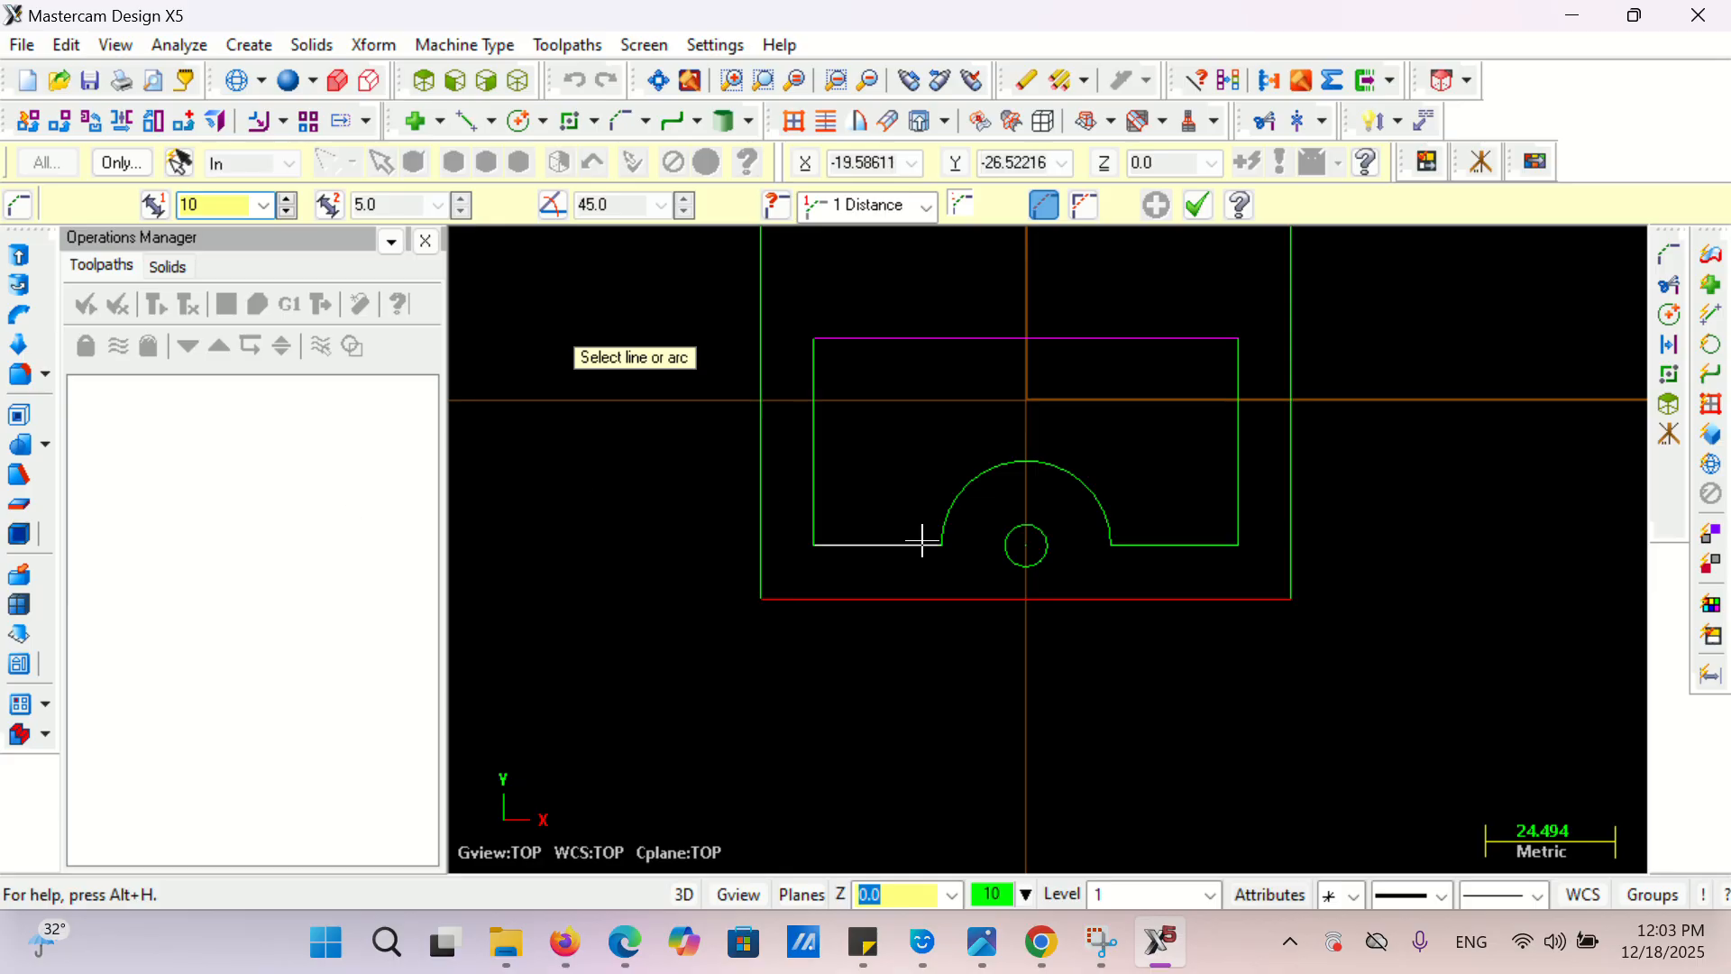
pyautogui.click(824, 490)
pyautogui.click(853, 541)
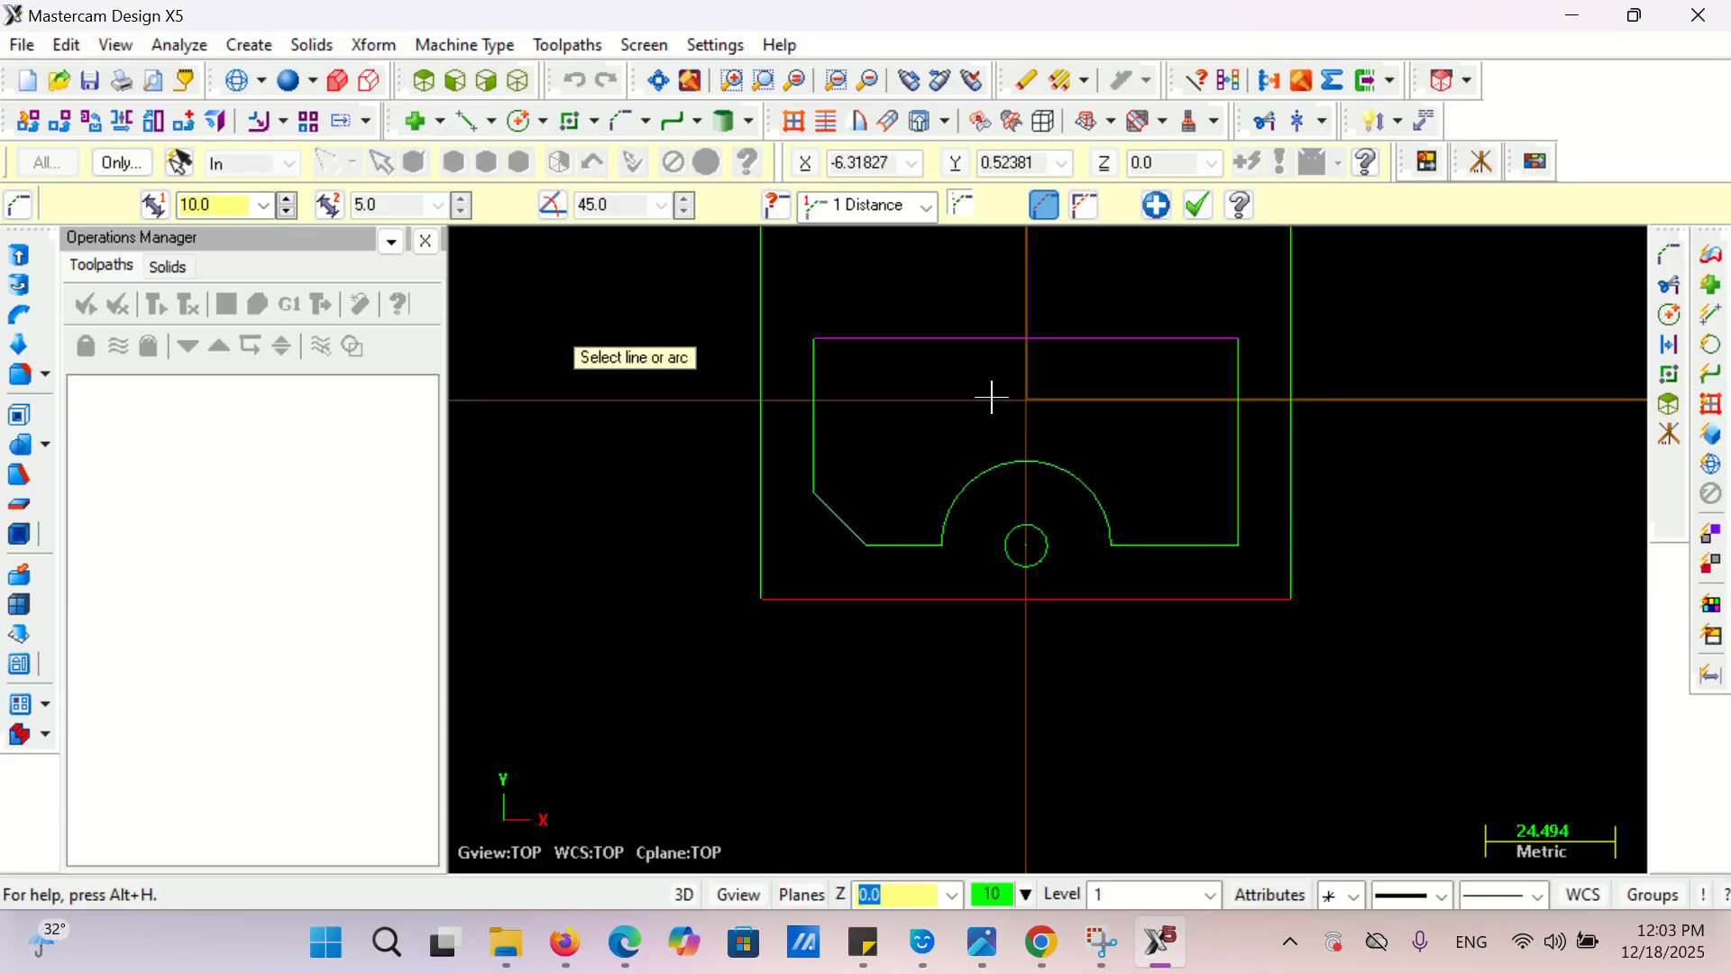
pyautogui.click(1197, 207)
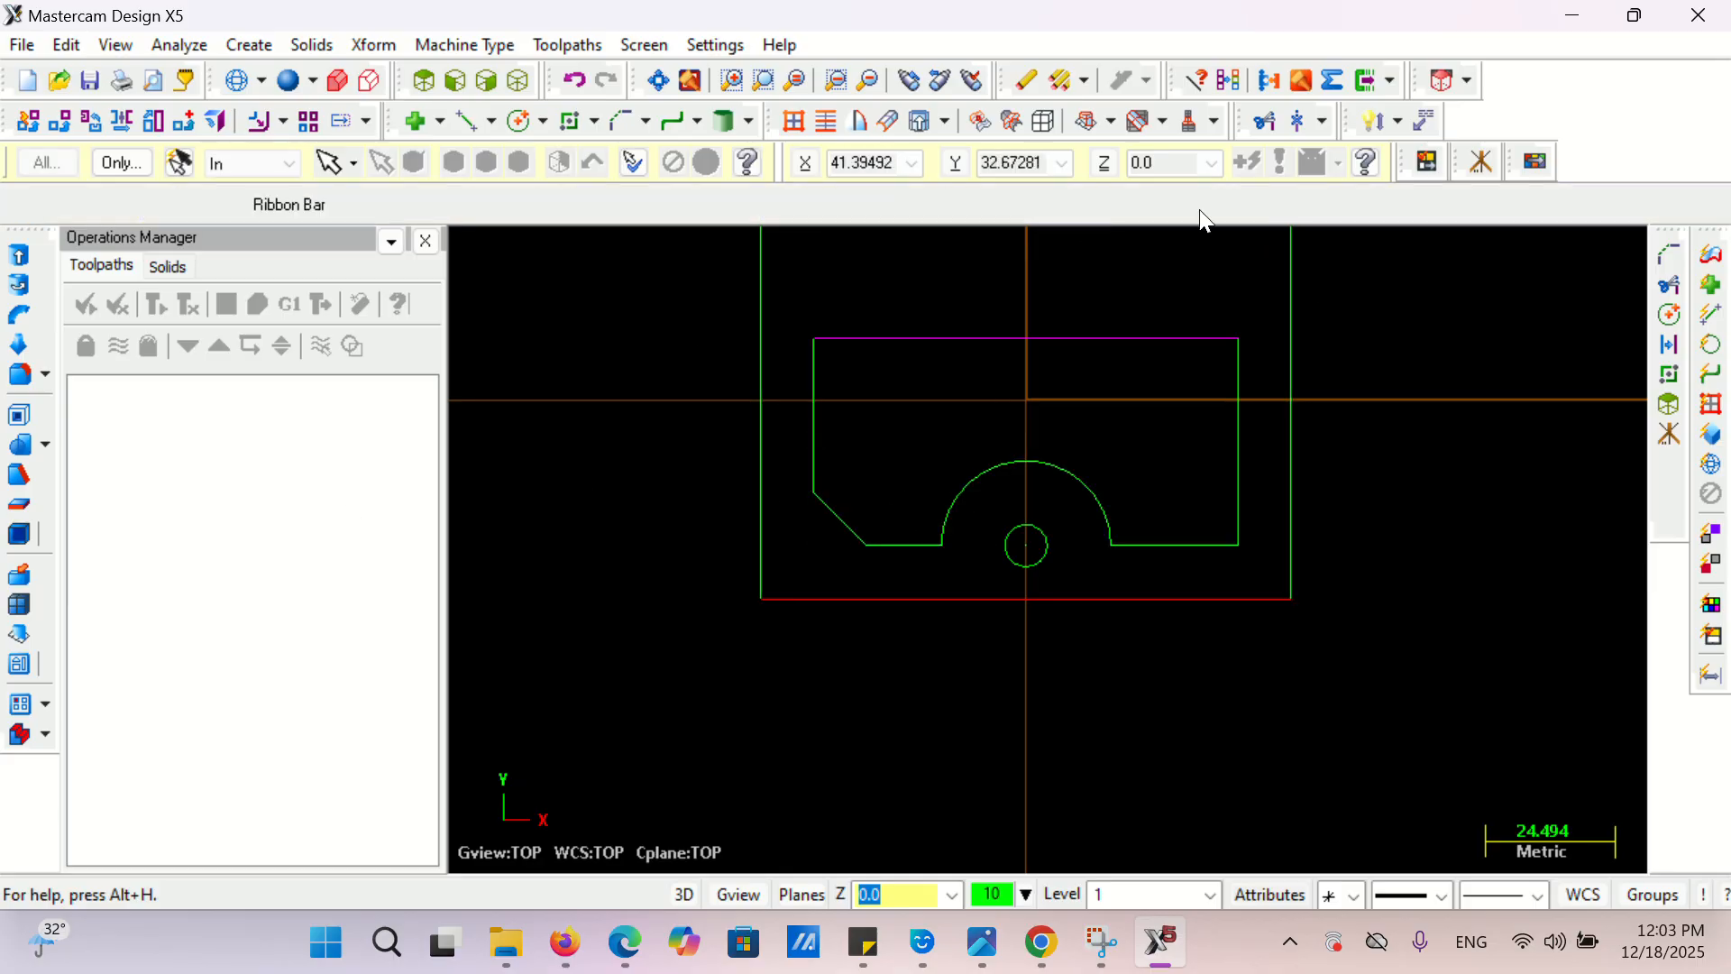
# - Fillet the inner profile's lower-right corner with a 10 mm radius and accept it
pyautogui.click(642, 123)
pyautogui.click(749, 166)
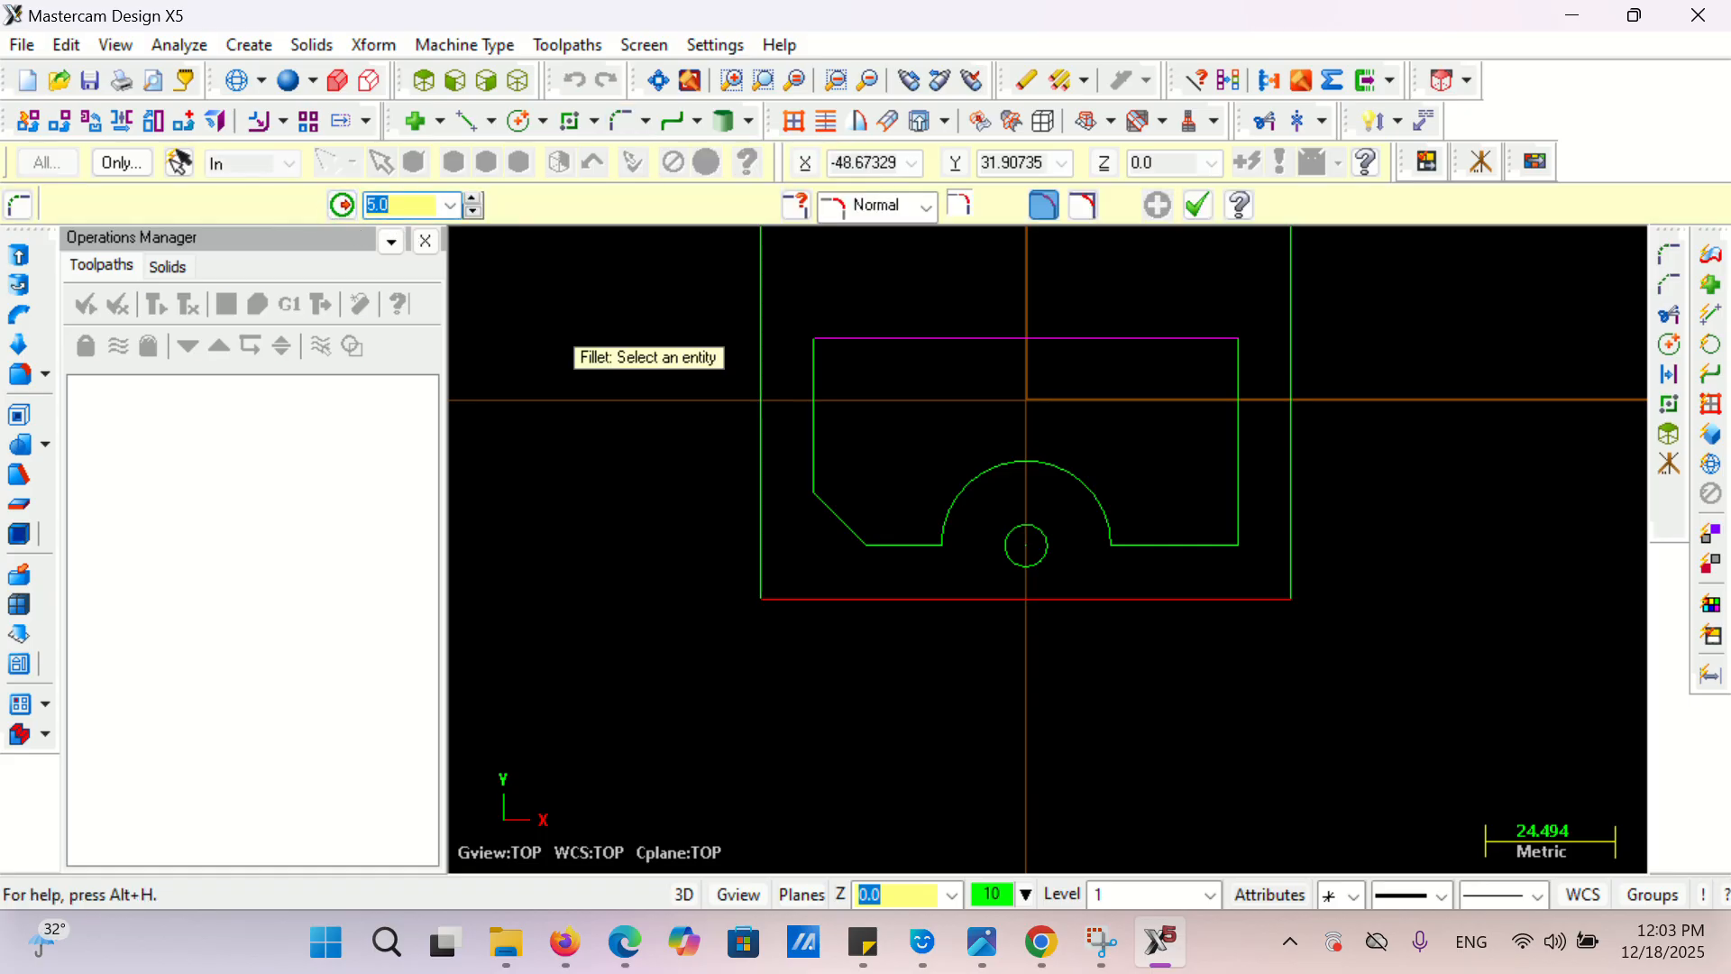
pyautogui.write('10')
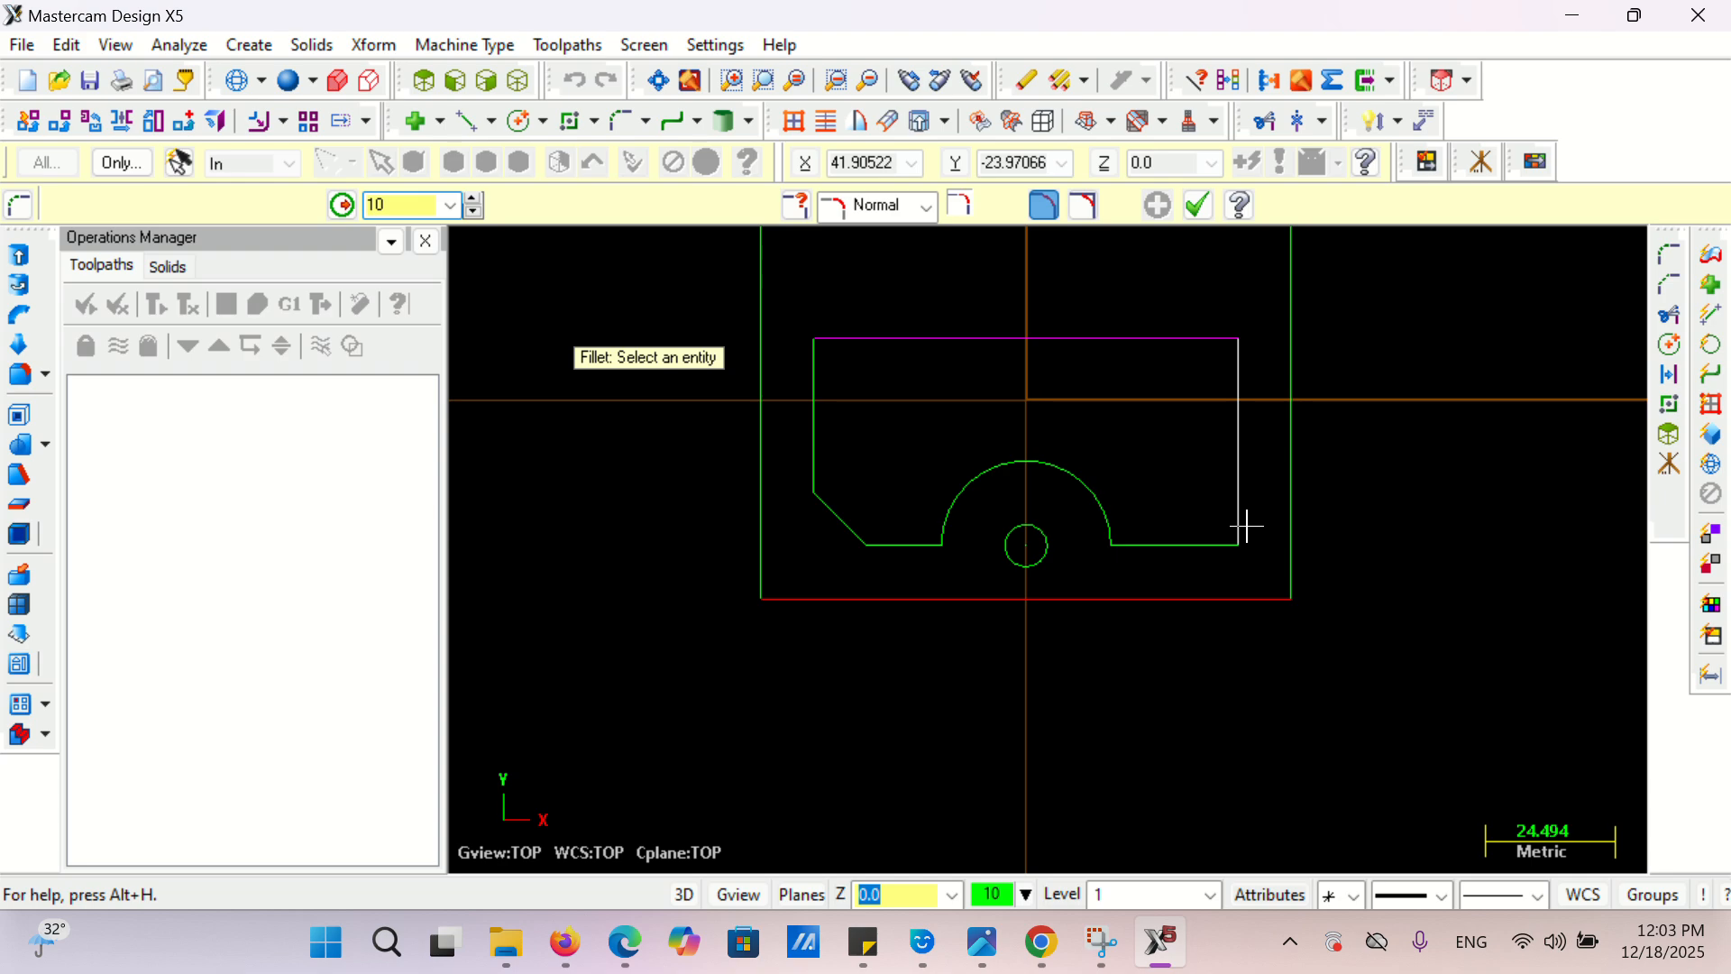
pyautogui.click(1241, 528)
pyautogui.click(1190, 545)
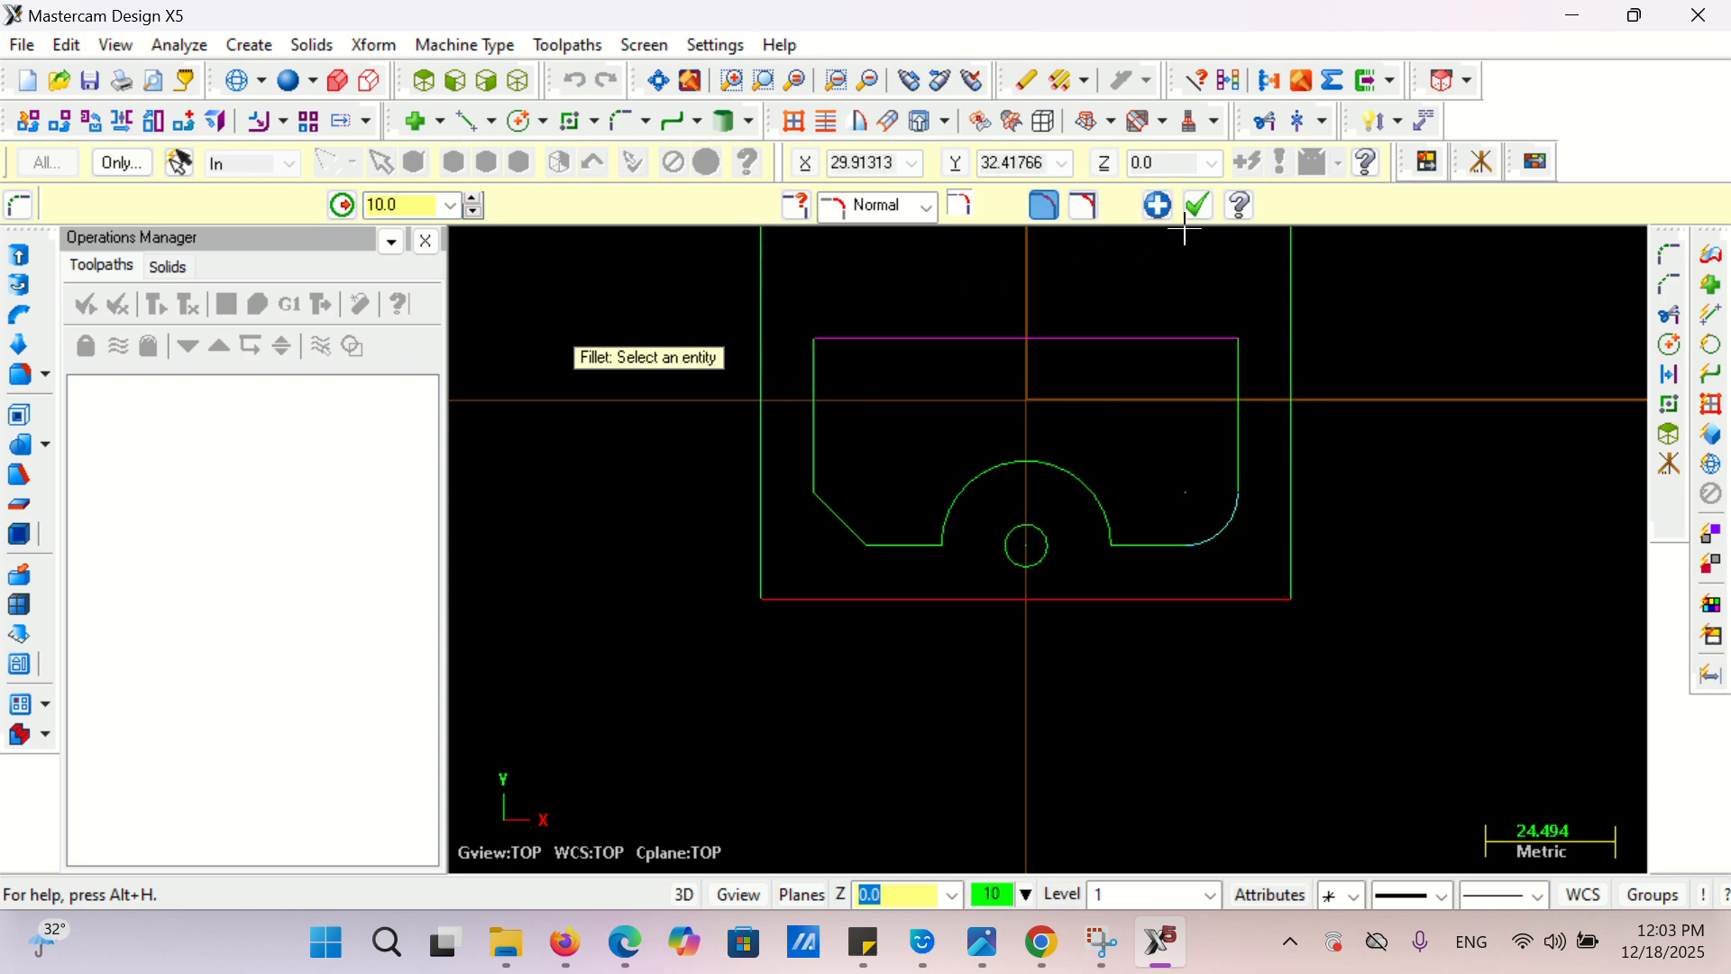
pyautogui.click(1196, 206)
# - Examine the PDF drawing for the dimensions of the arc above the inner profile
pyautogui.scroll(-6, 816, 592)
pyautogui.scroll(2, 882, 464)
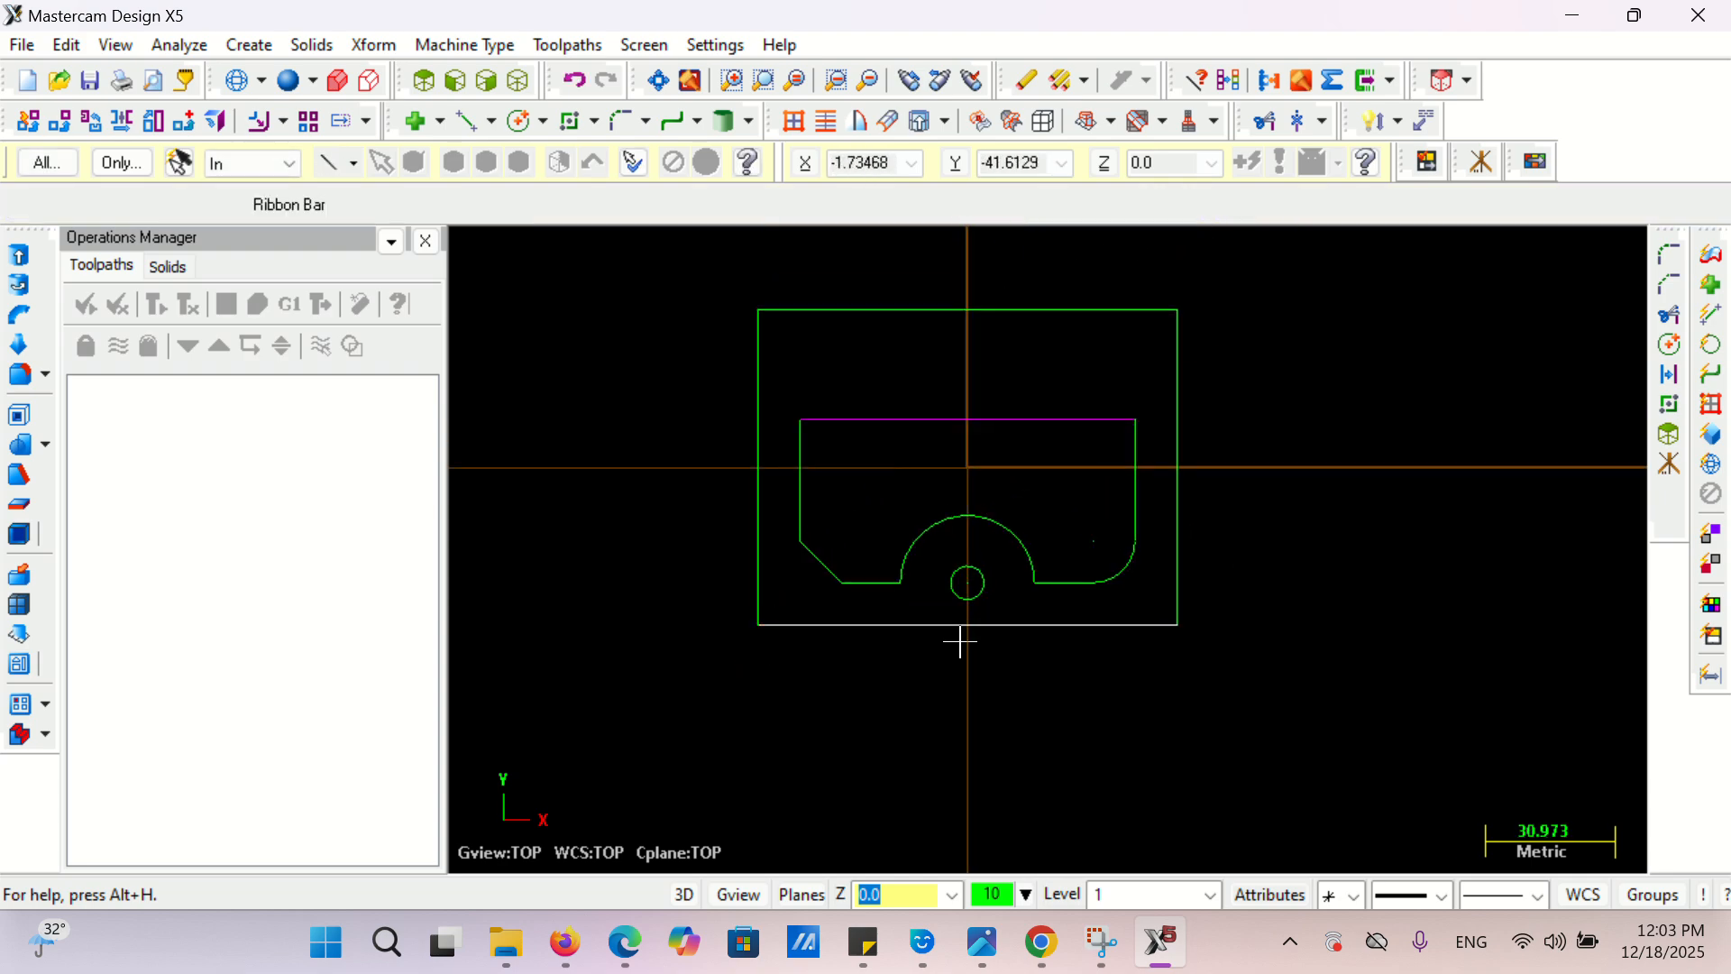
pyautogui.click(1042, 838)
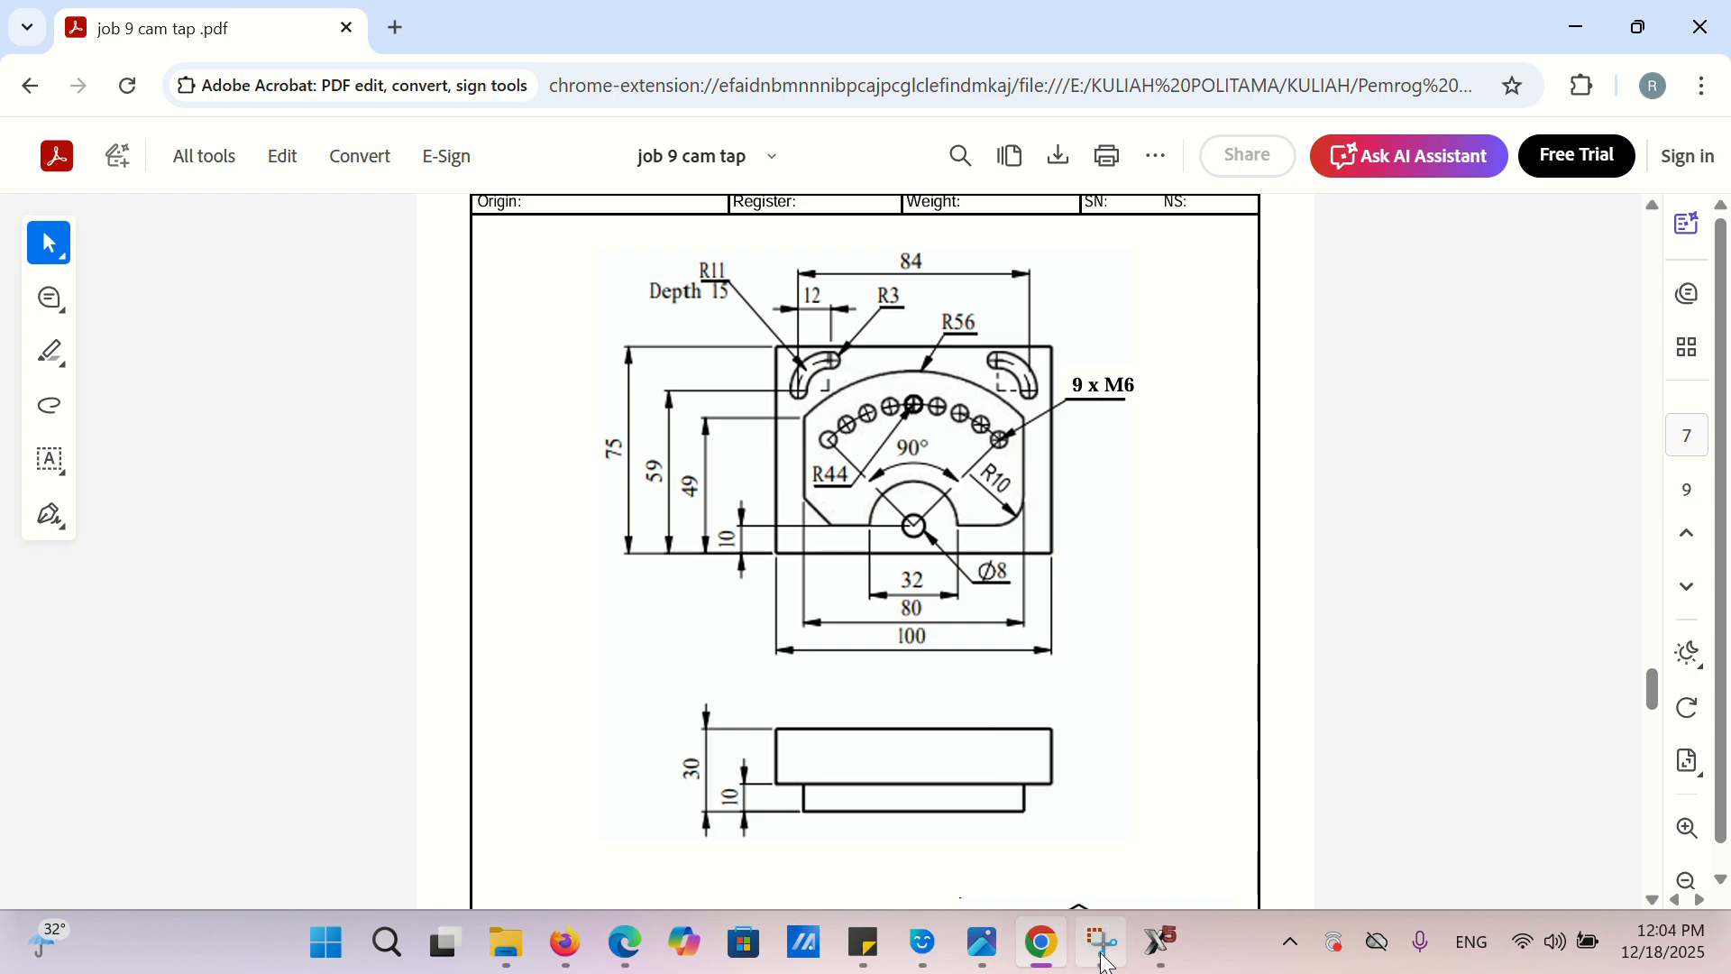
pyautogui.click(1160, 942)
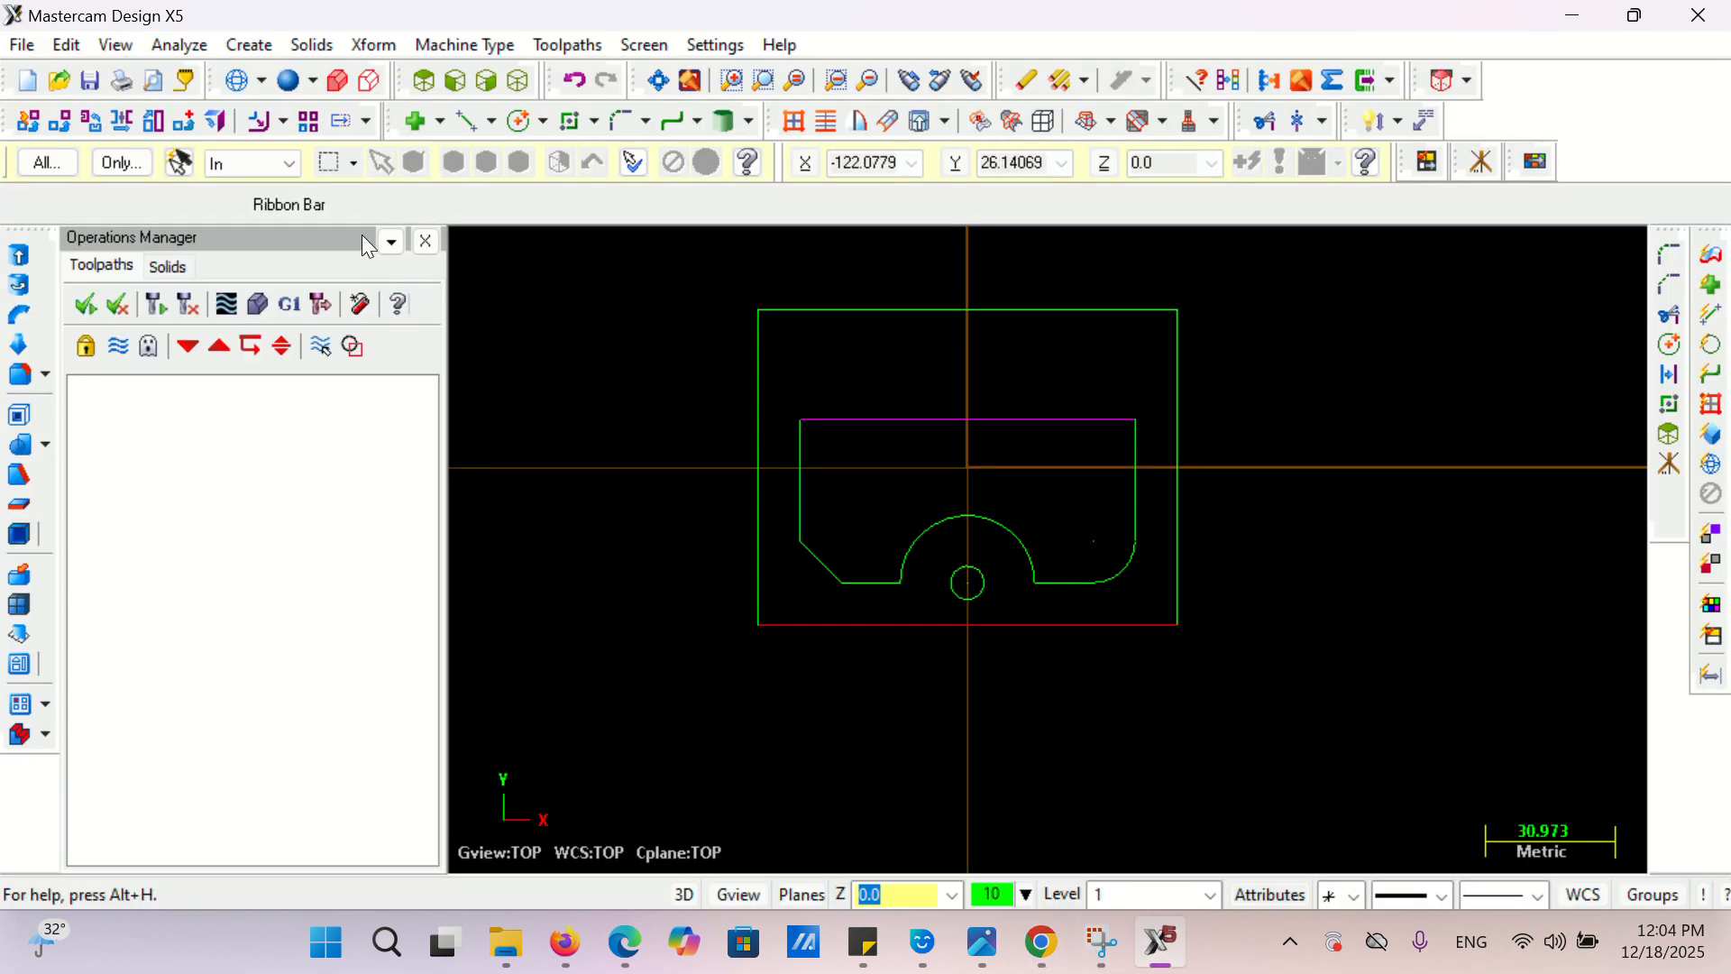
pyautogui.click(249, 45)
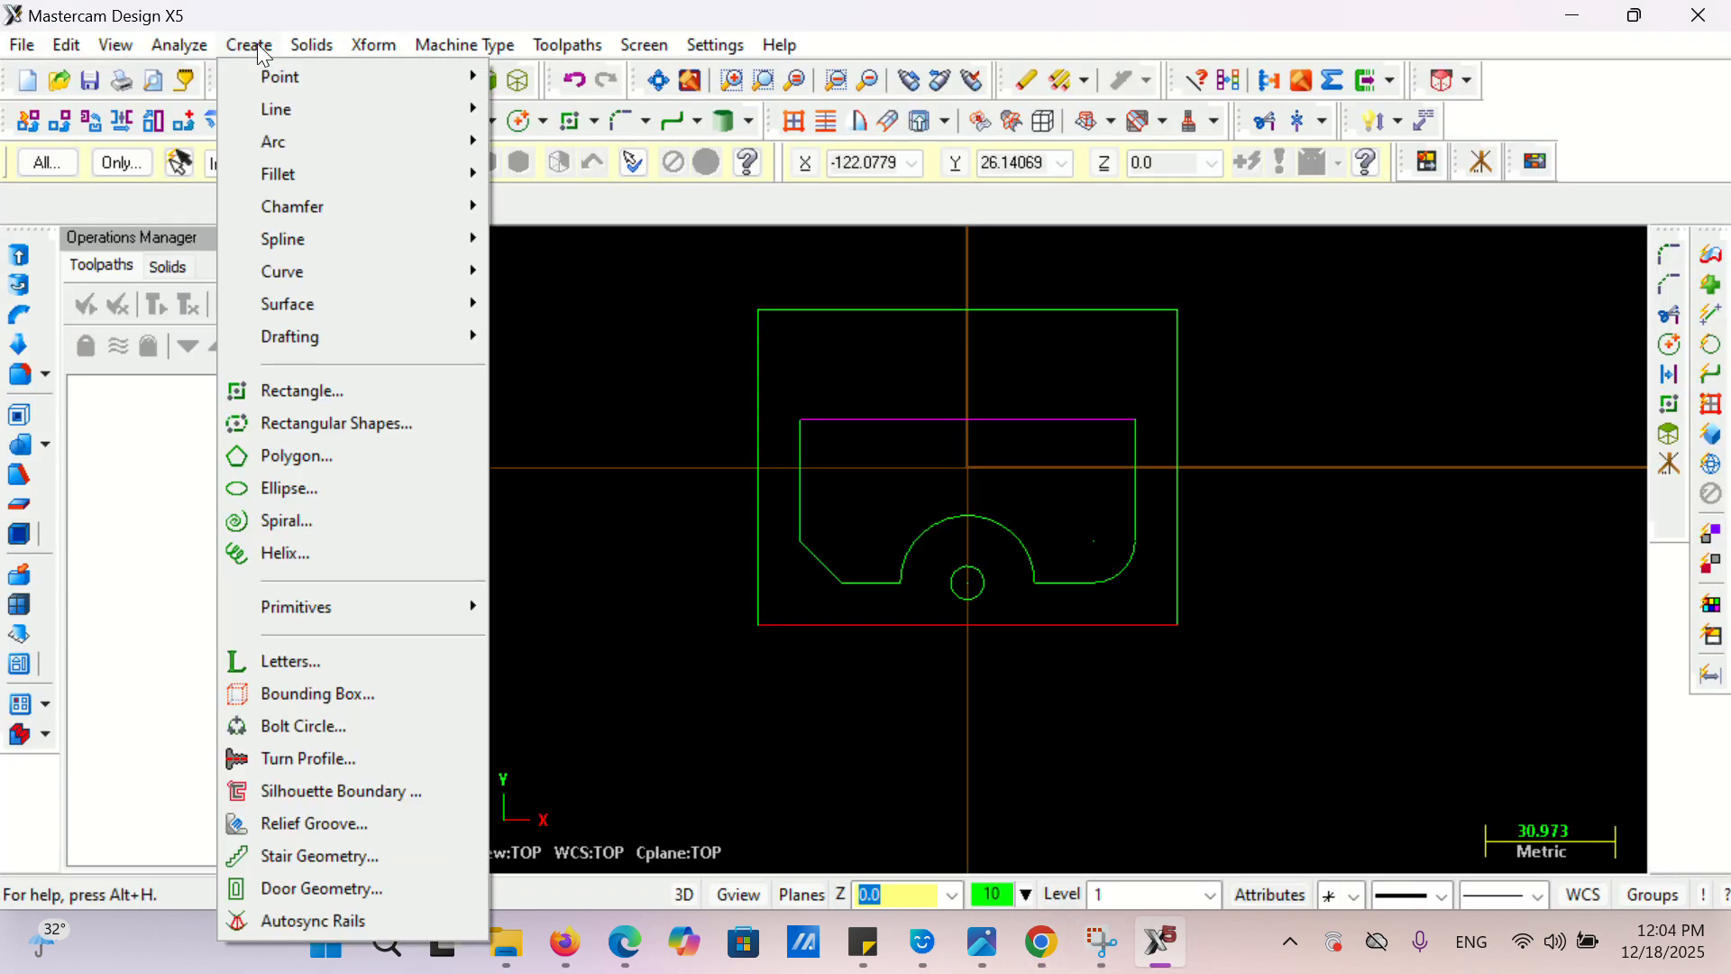
pyautogui.moveTo(305, 135)
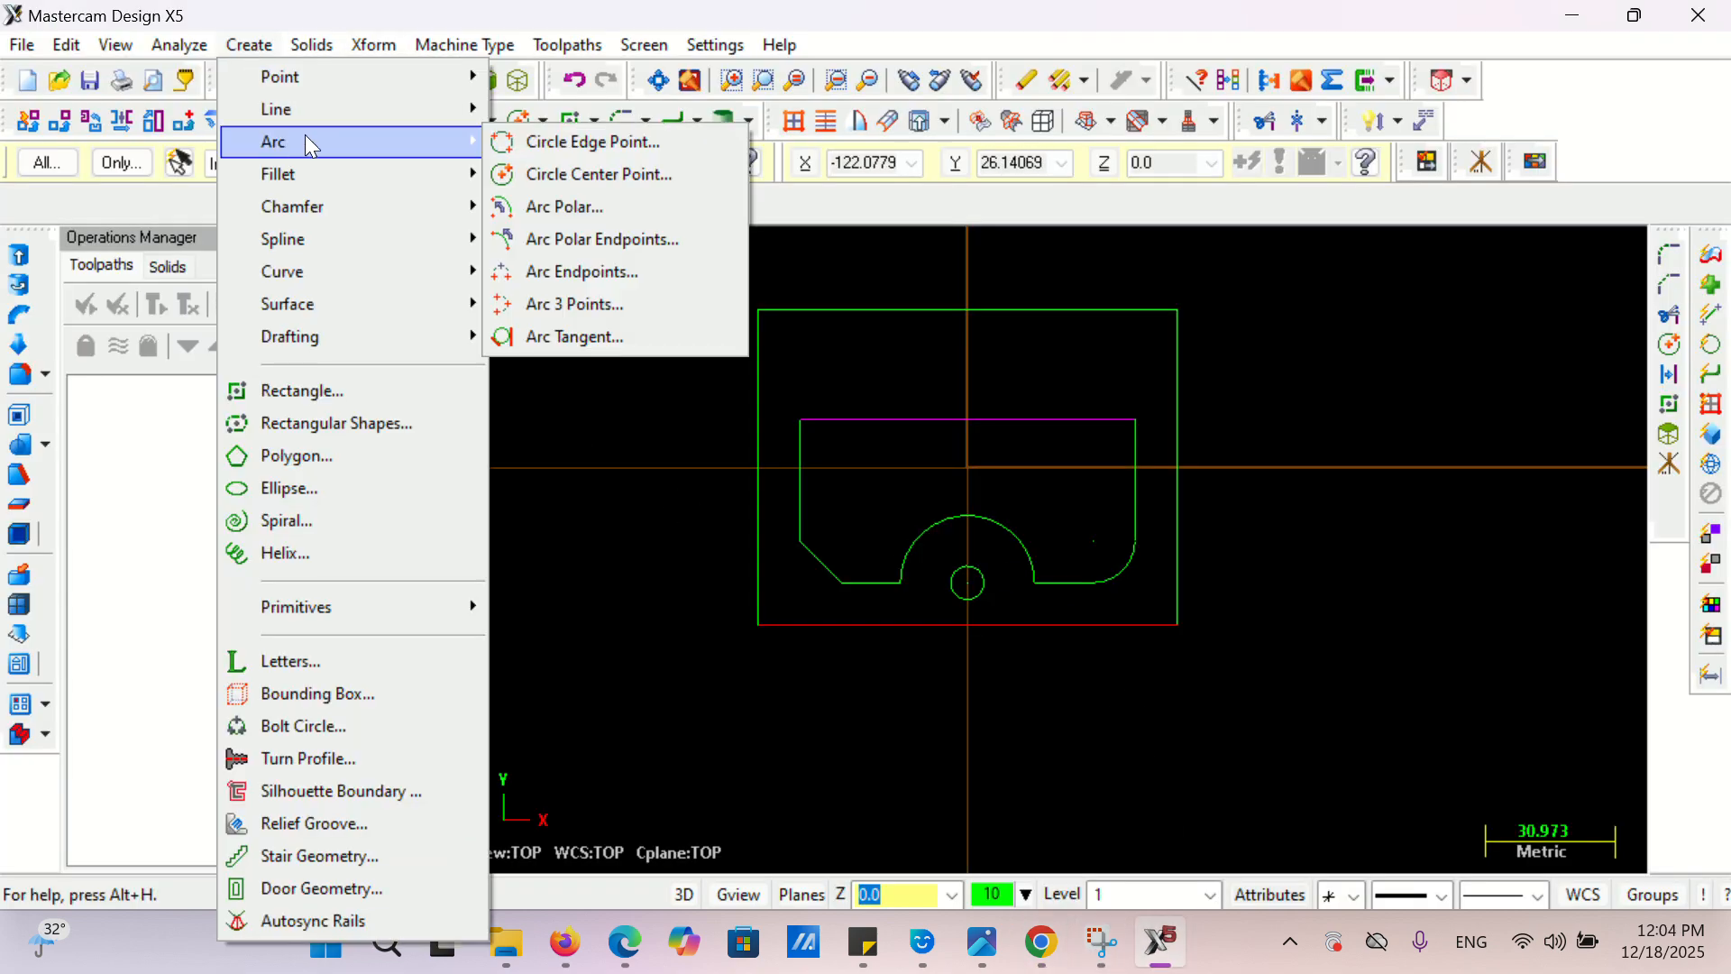
pyautogui.click(629, 270)
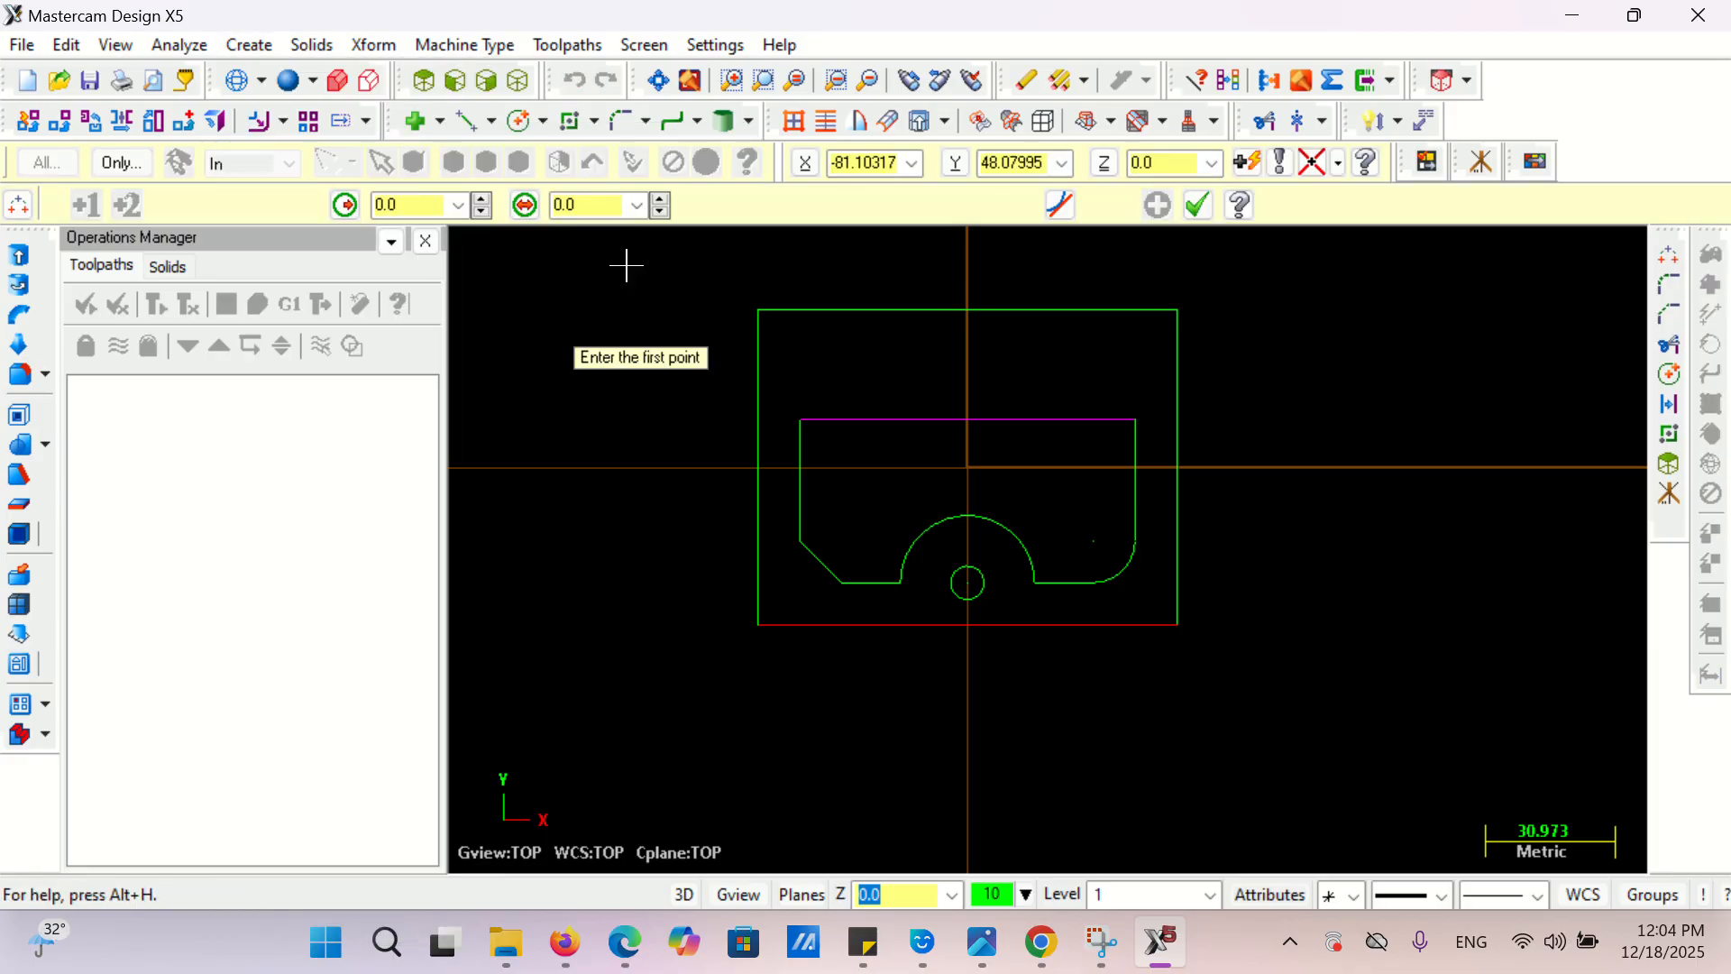
pyautogui.click(970, 584)
pyautogui.click(1137, 419)
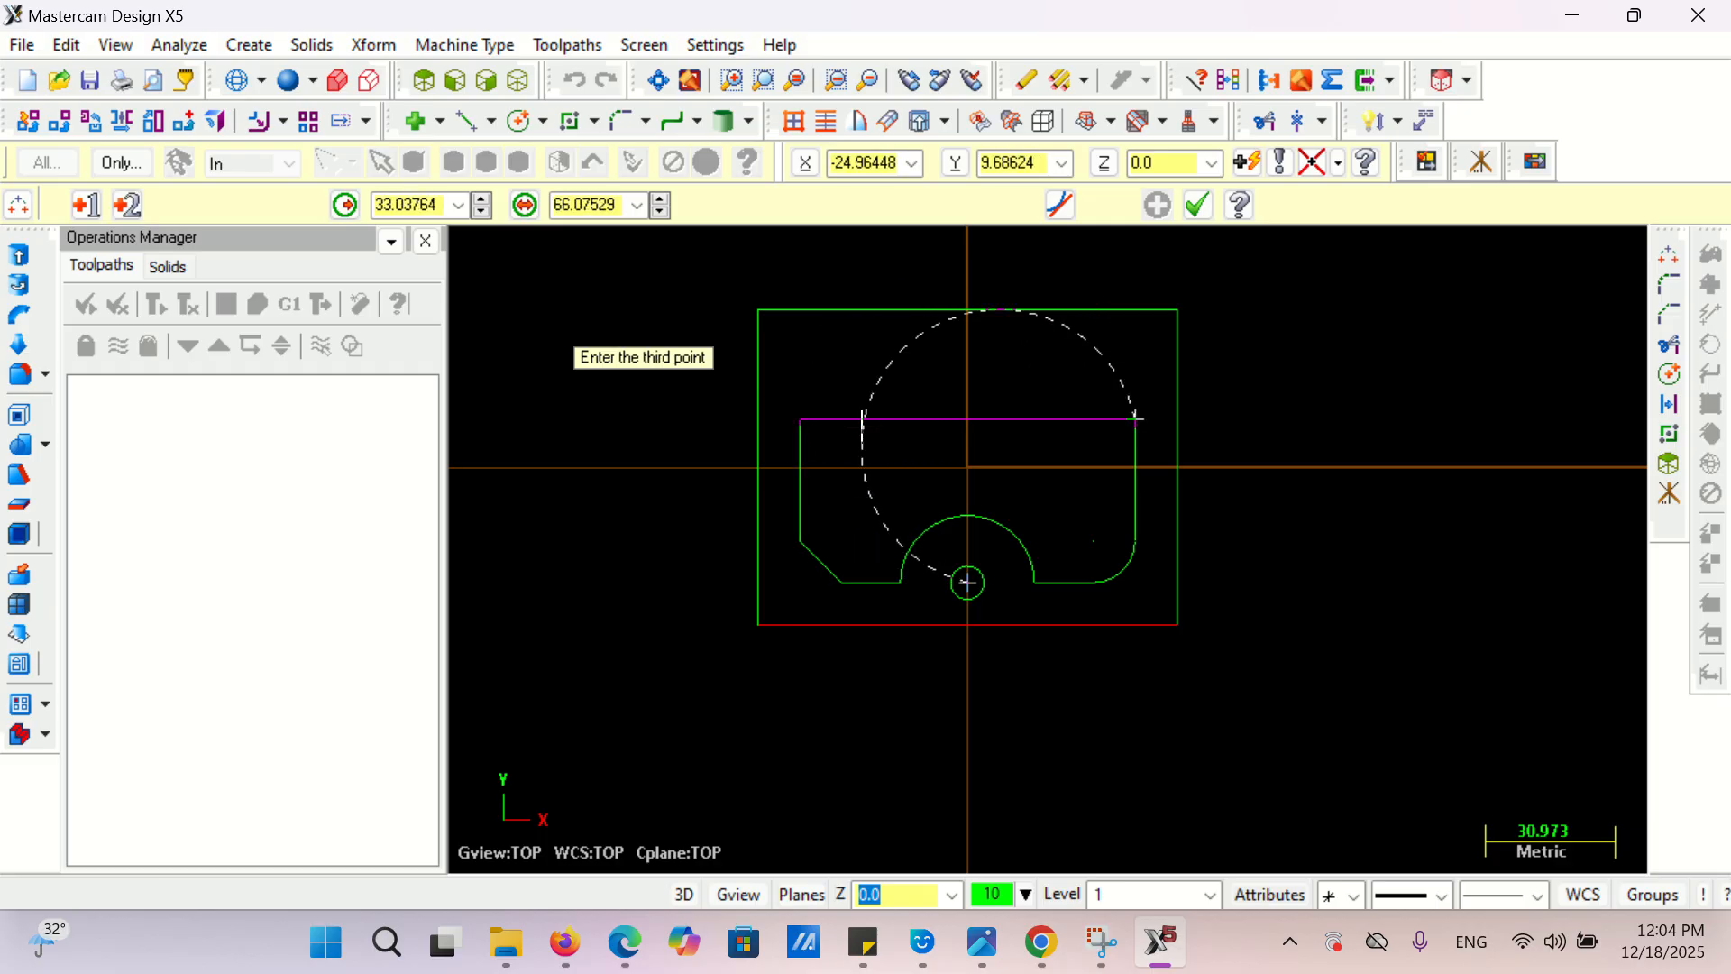
pyautogui.press('Escape')
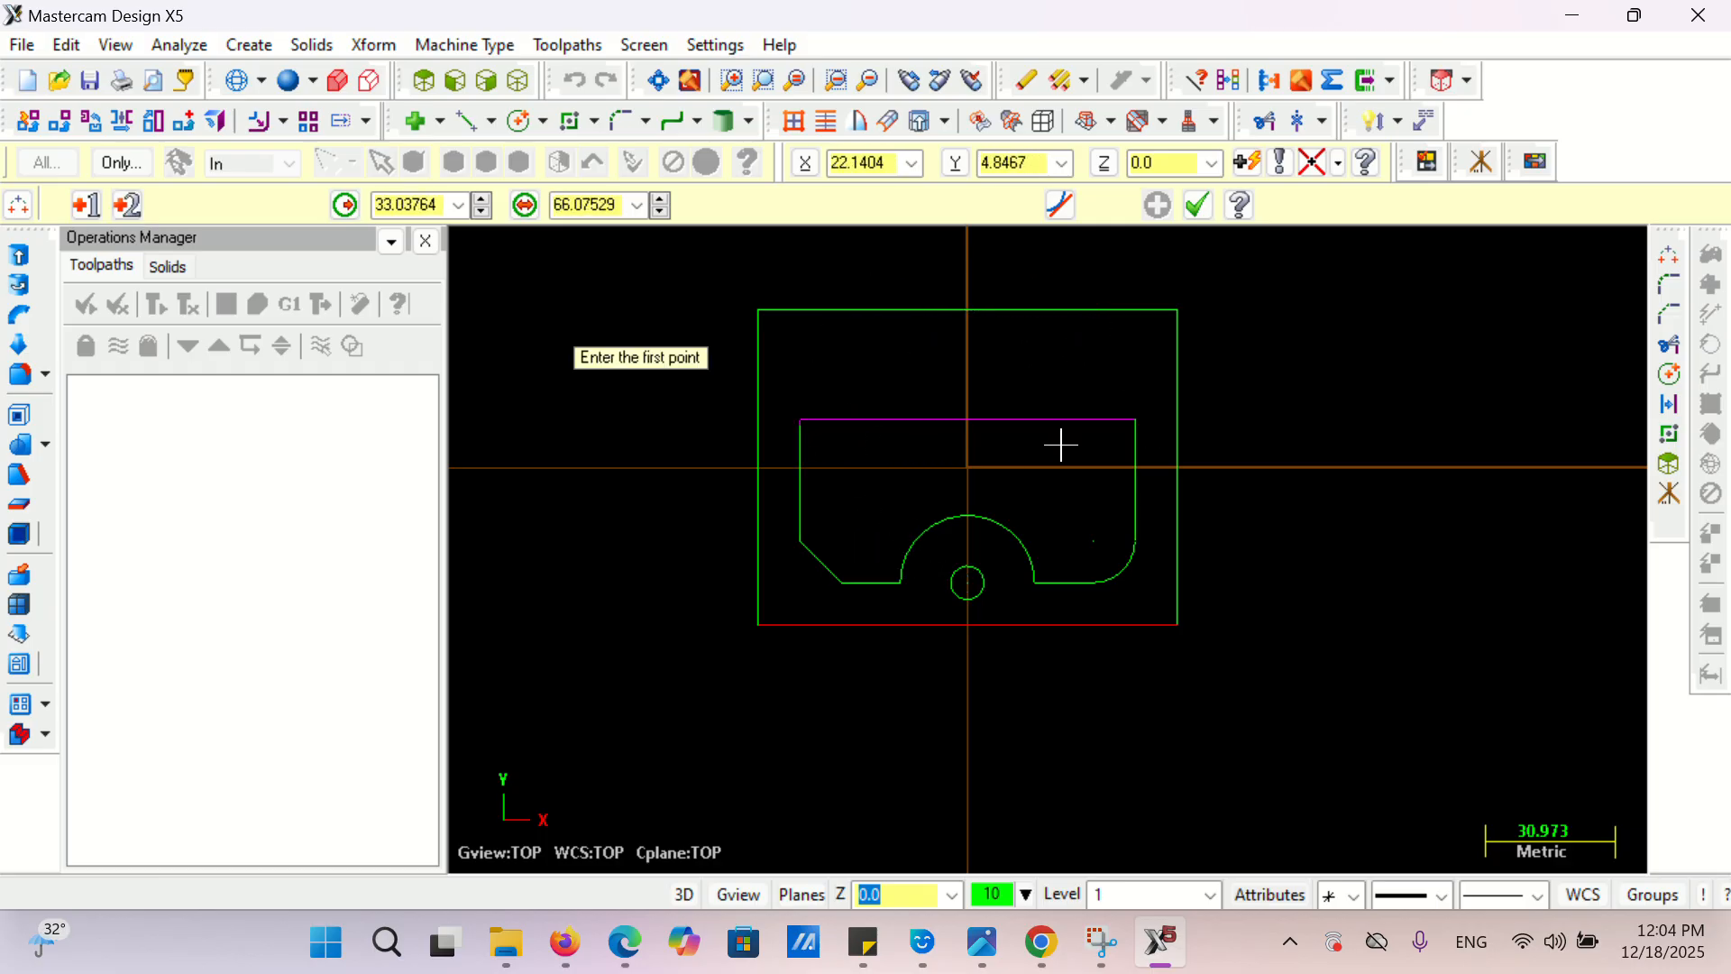
pyautogui.click(1136, 421)
pyautogui.click(800, 420)
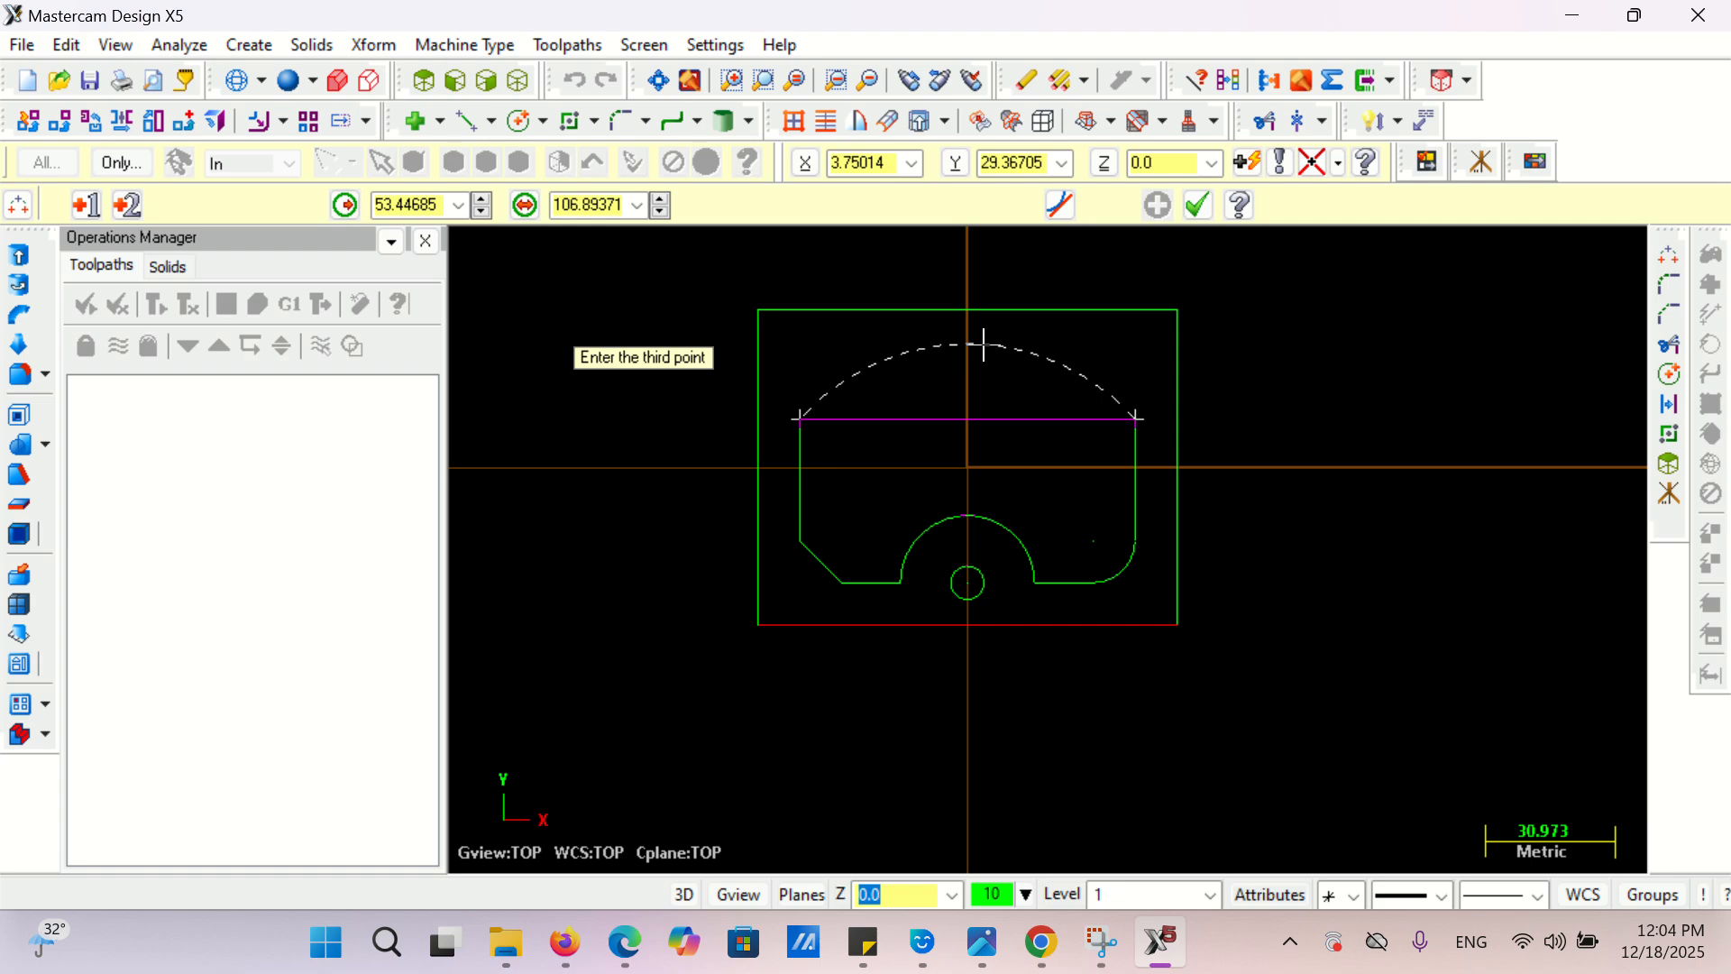
pyautogui.press('Escape')
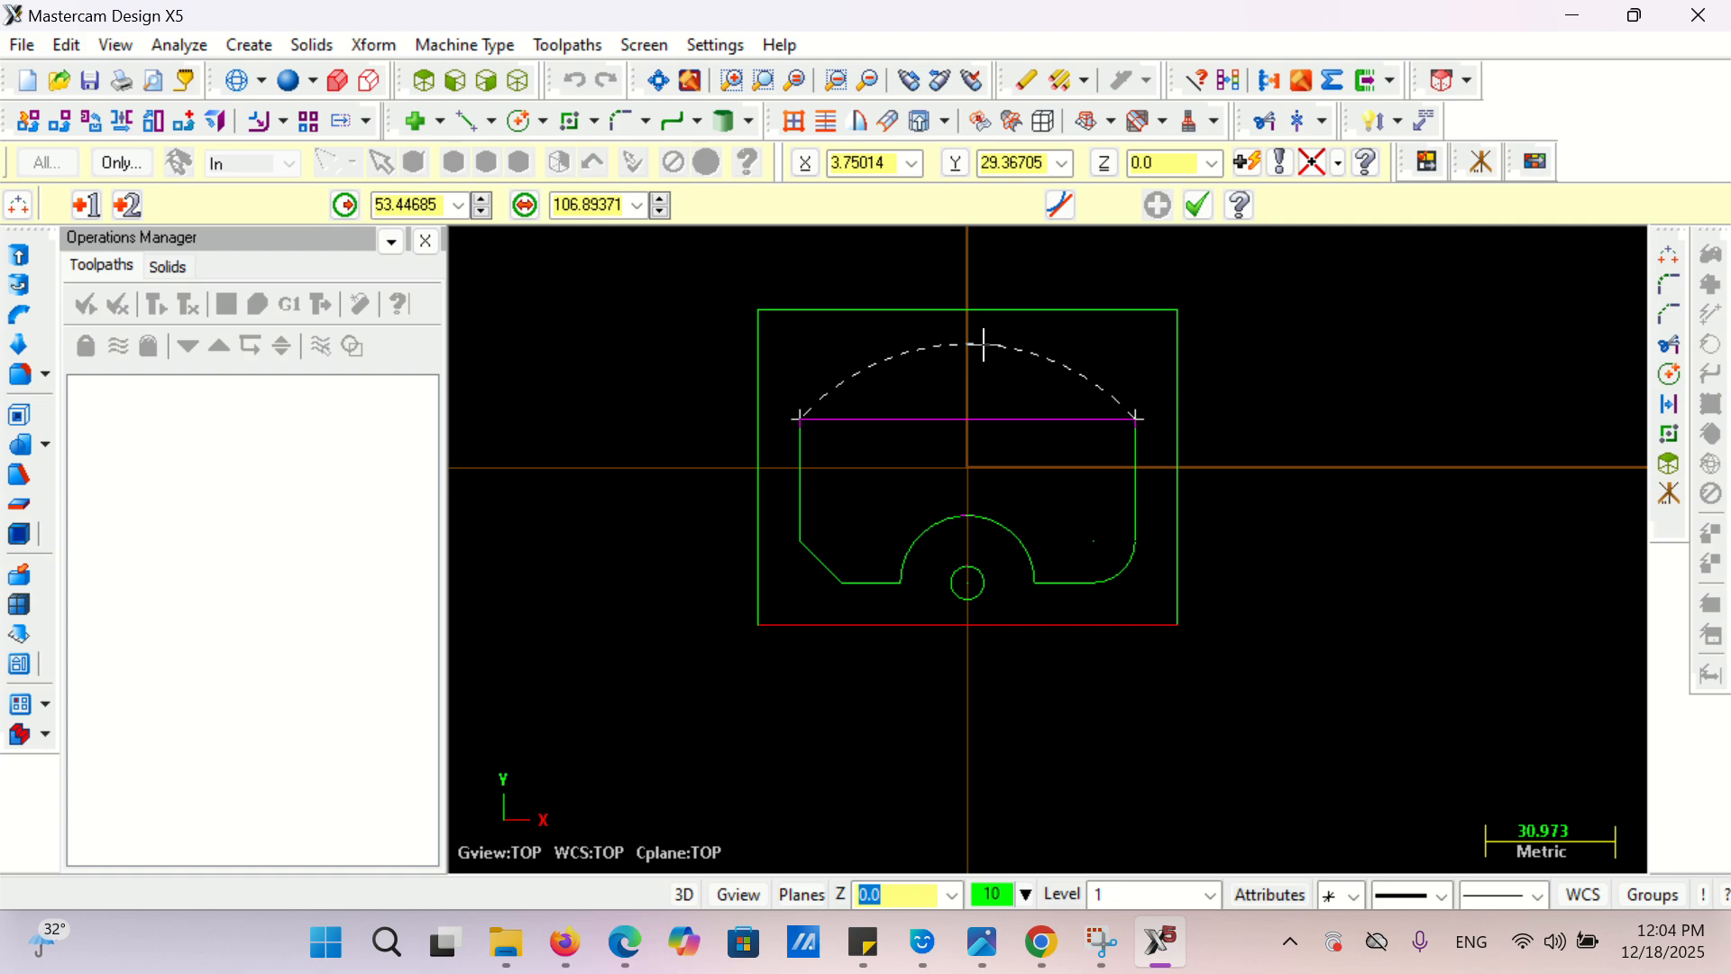
pyautogui.click(250, 45)
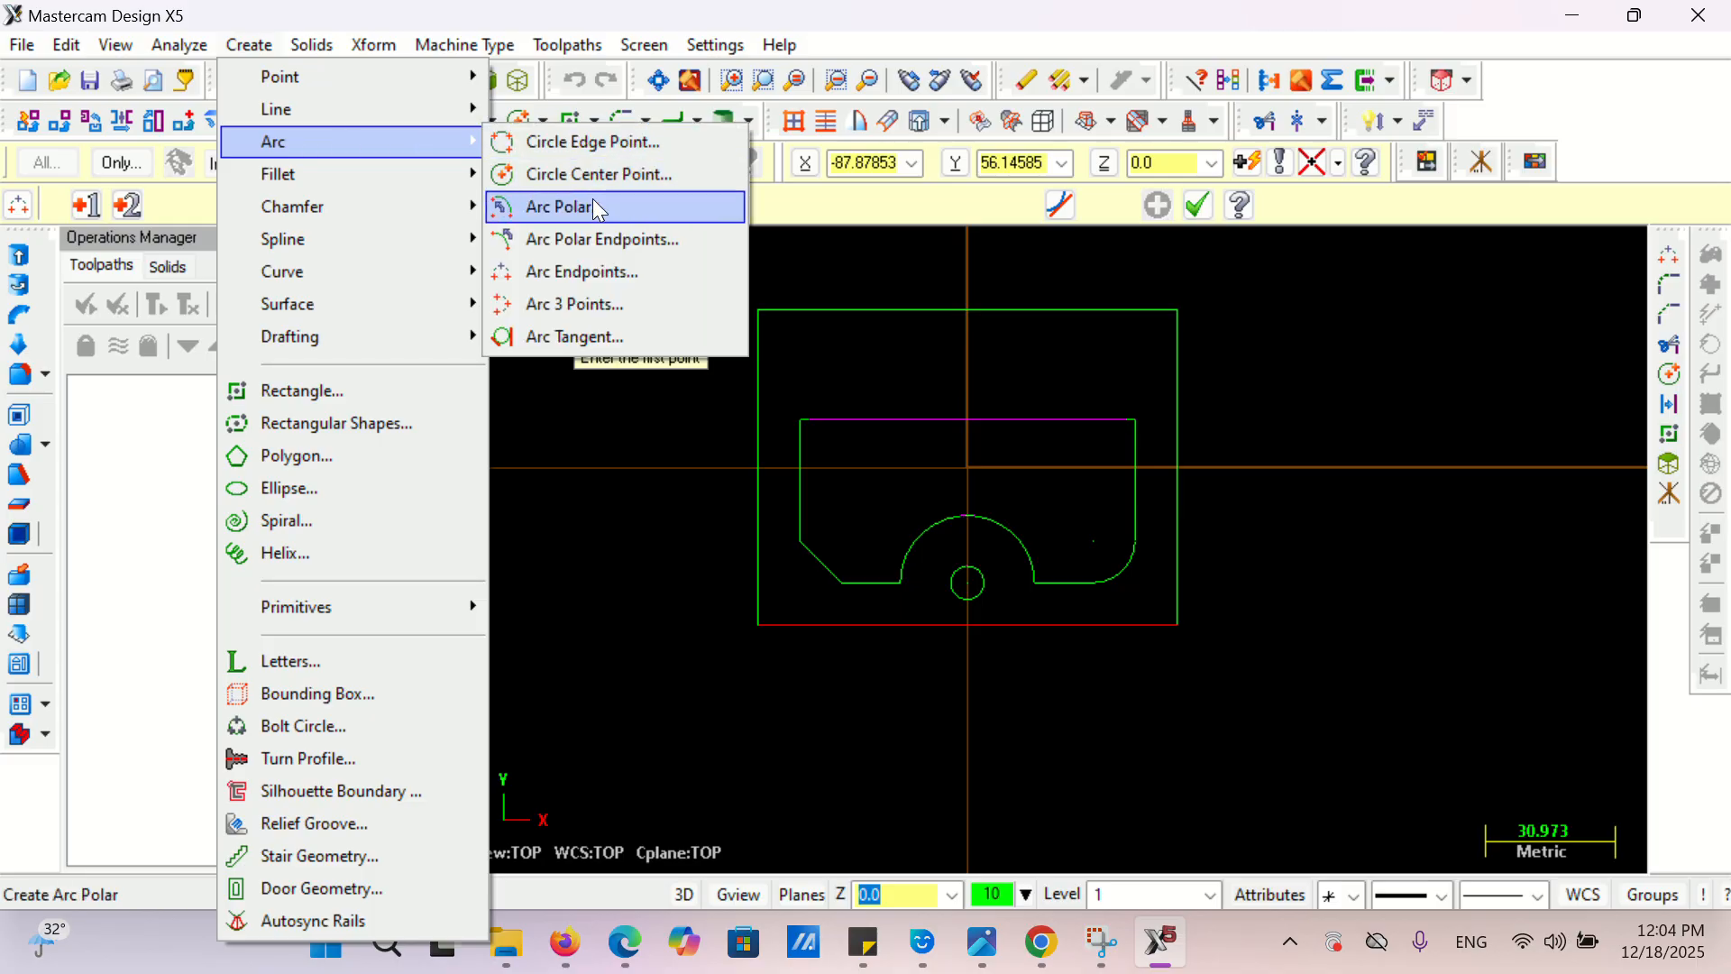
pyautogui.click(592, 306)
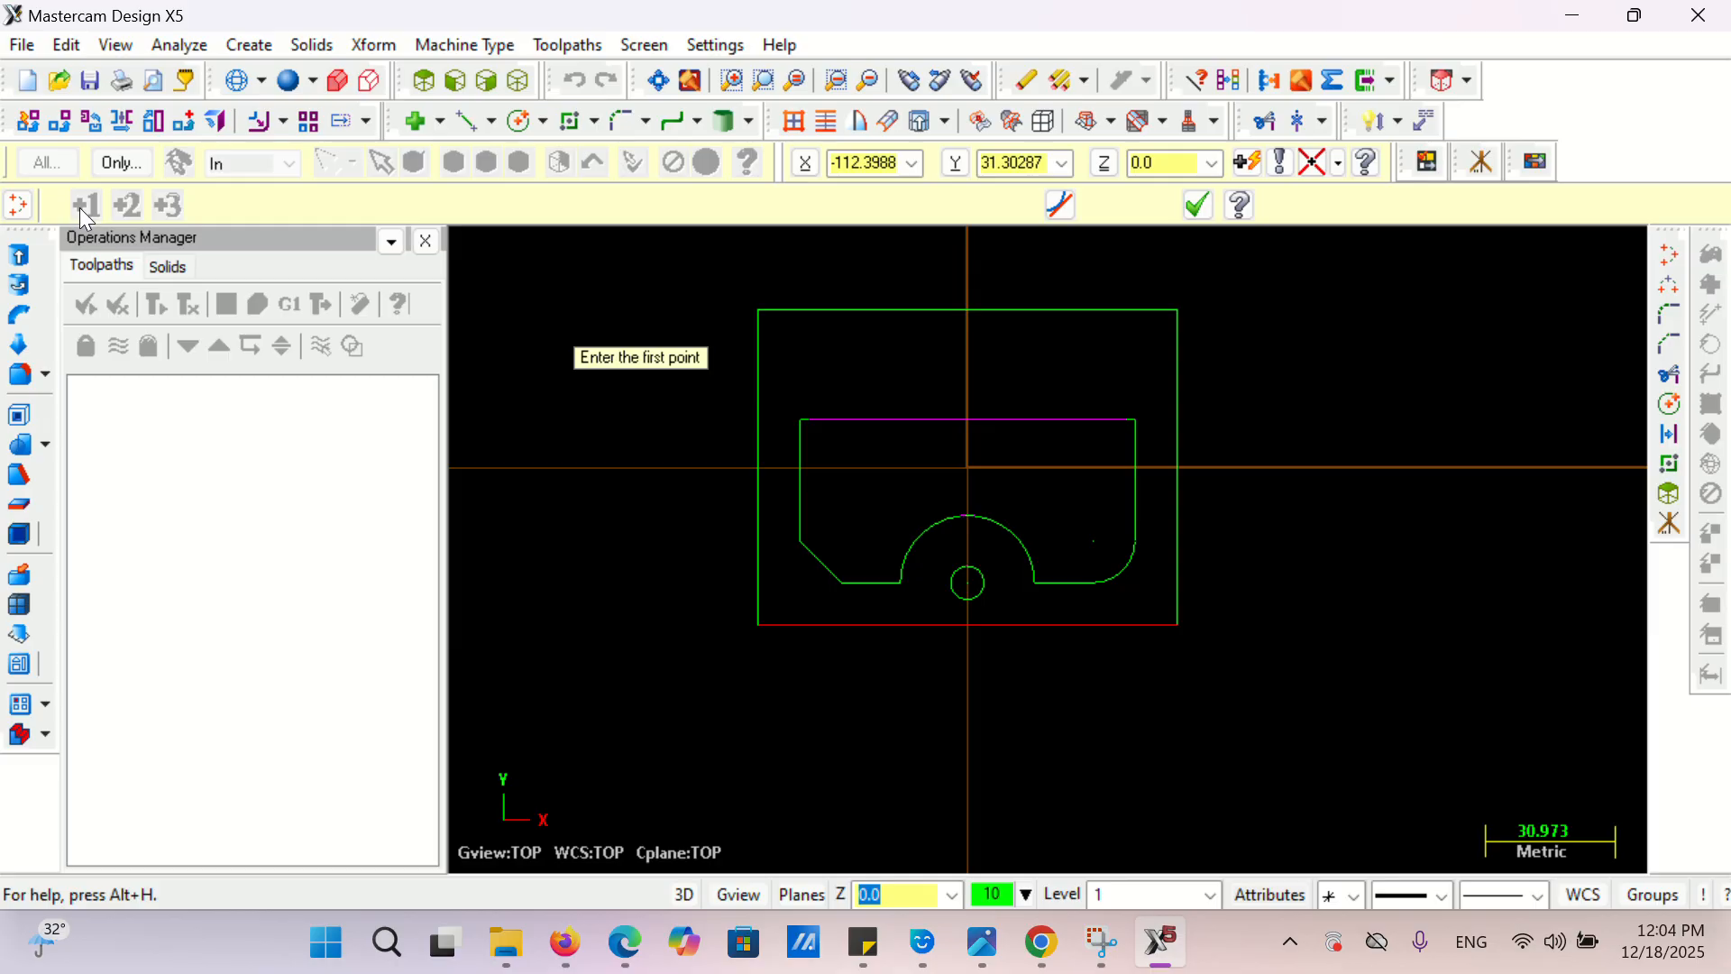
pyautogui.click(987, 591)
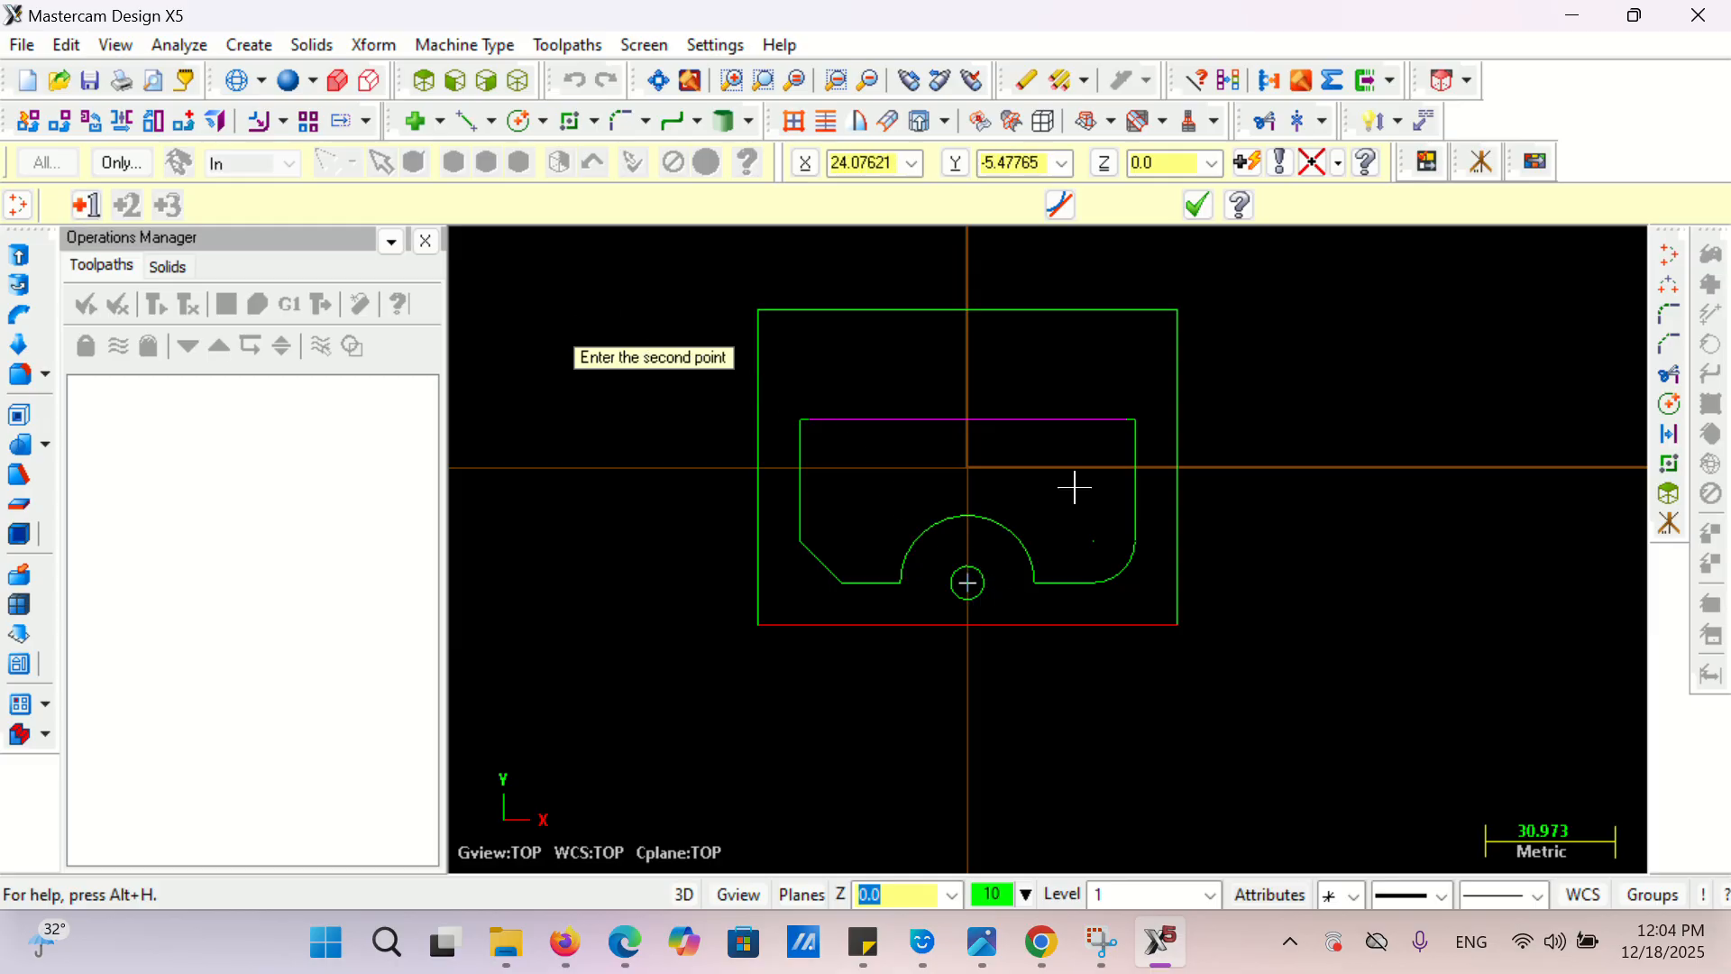
pyautogui.click(1129, 419)
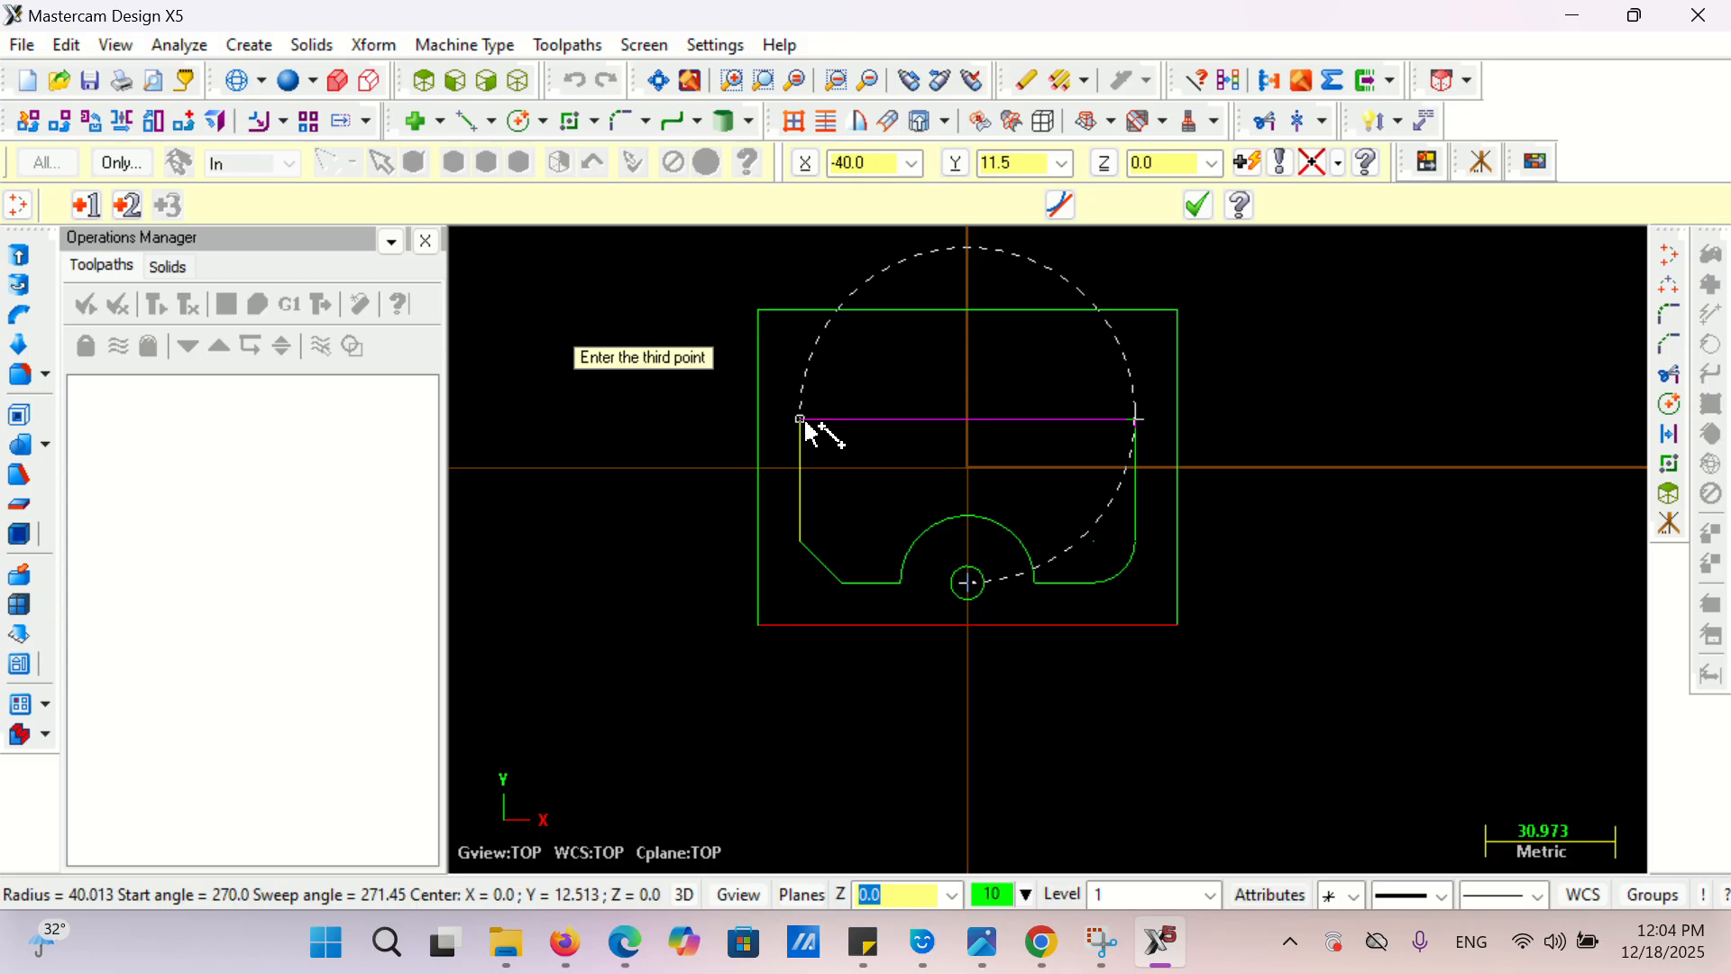
pyautogui.press('Escape')
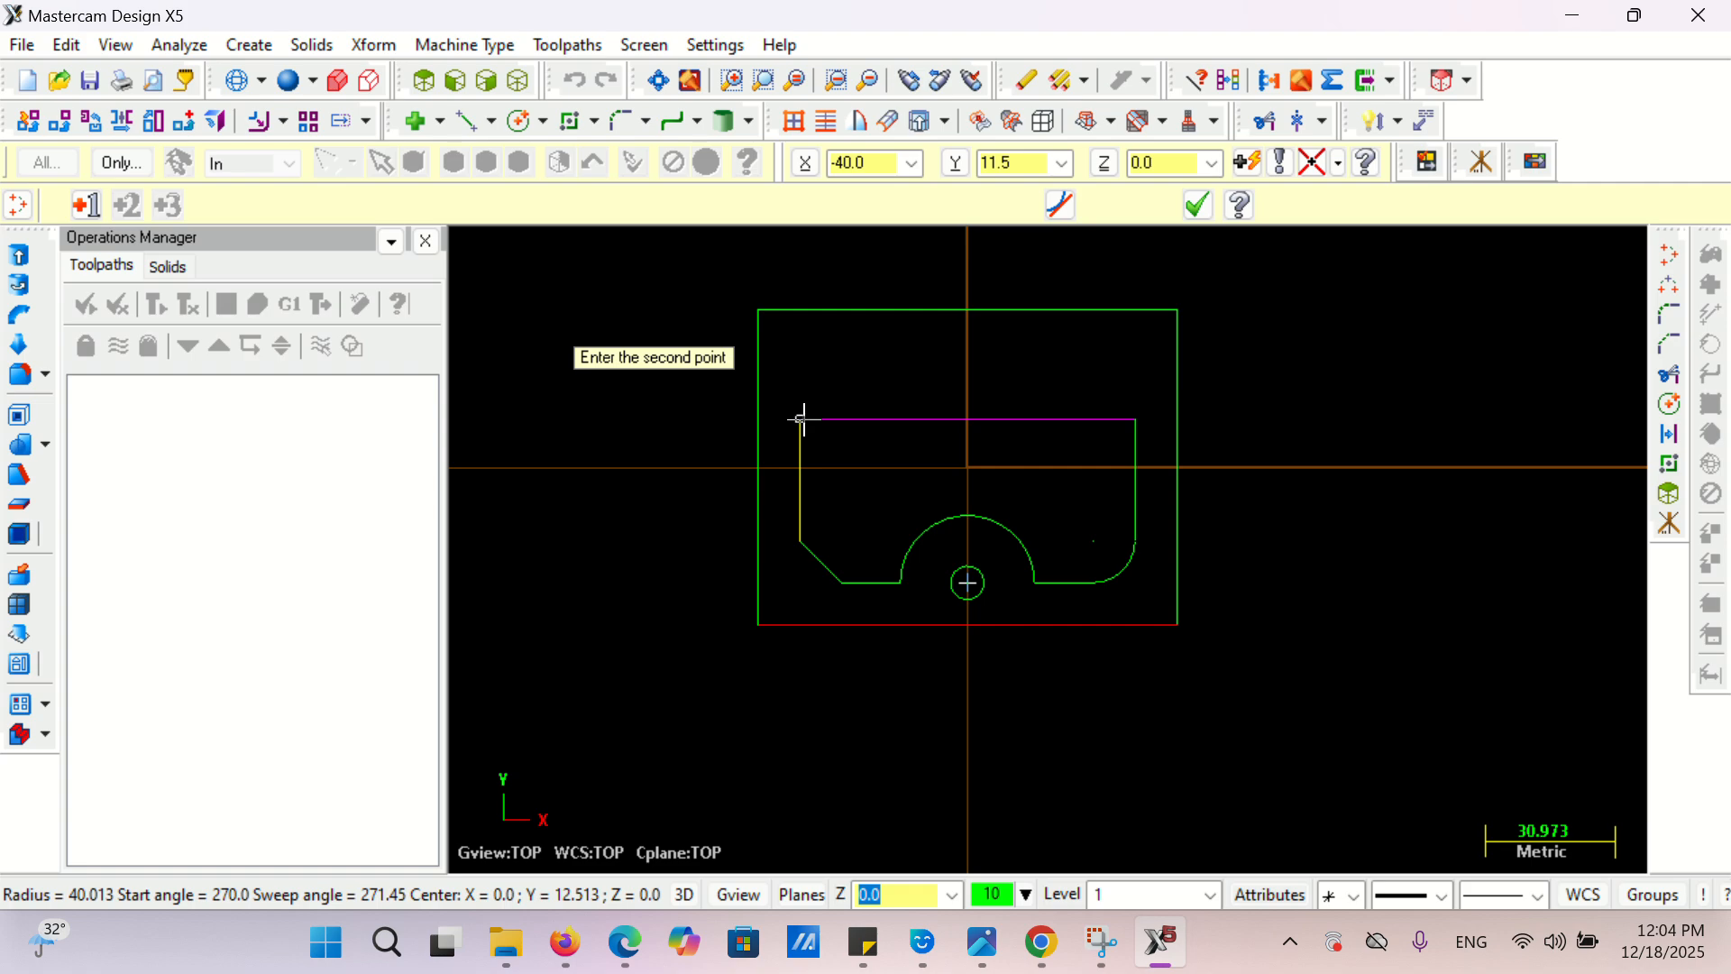
pyautogui.click(1137, 418)
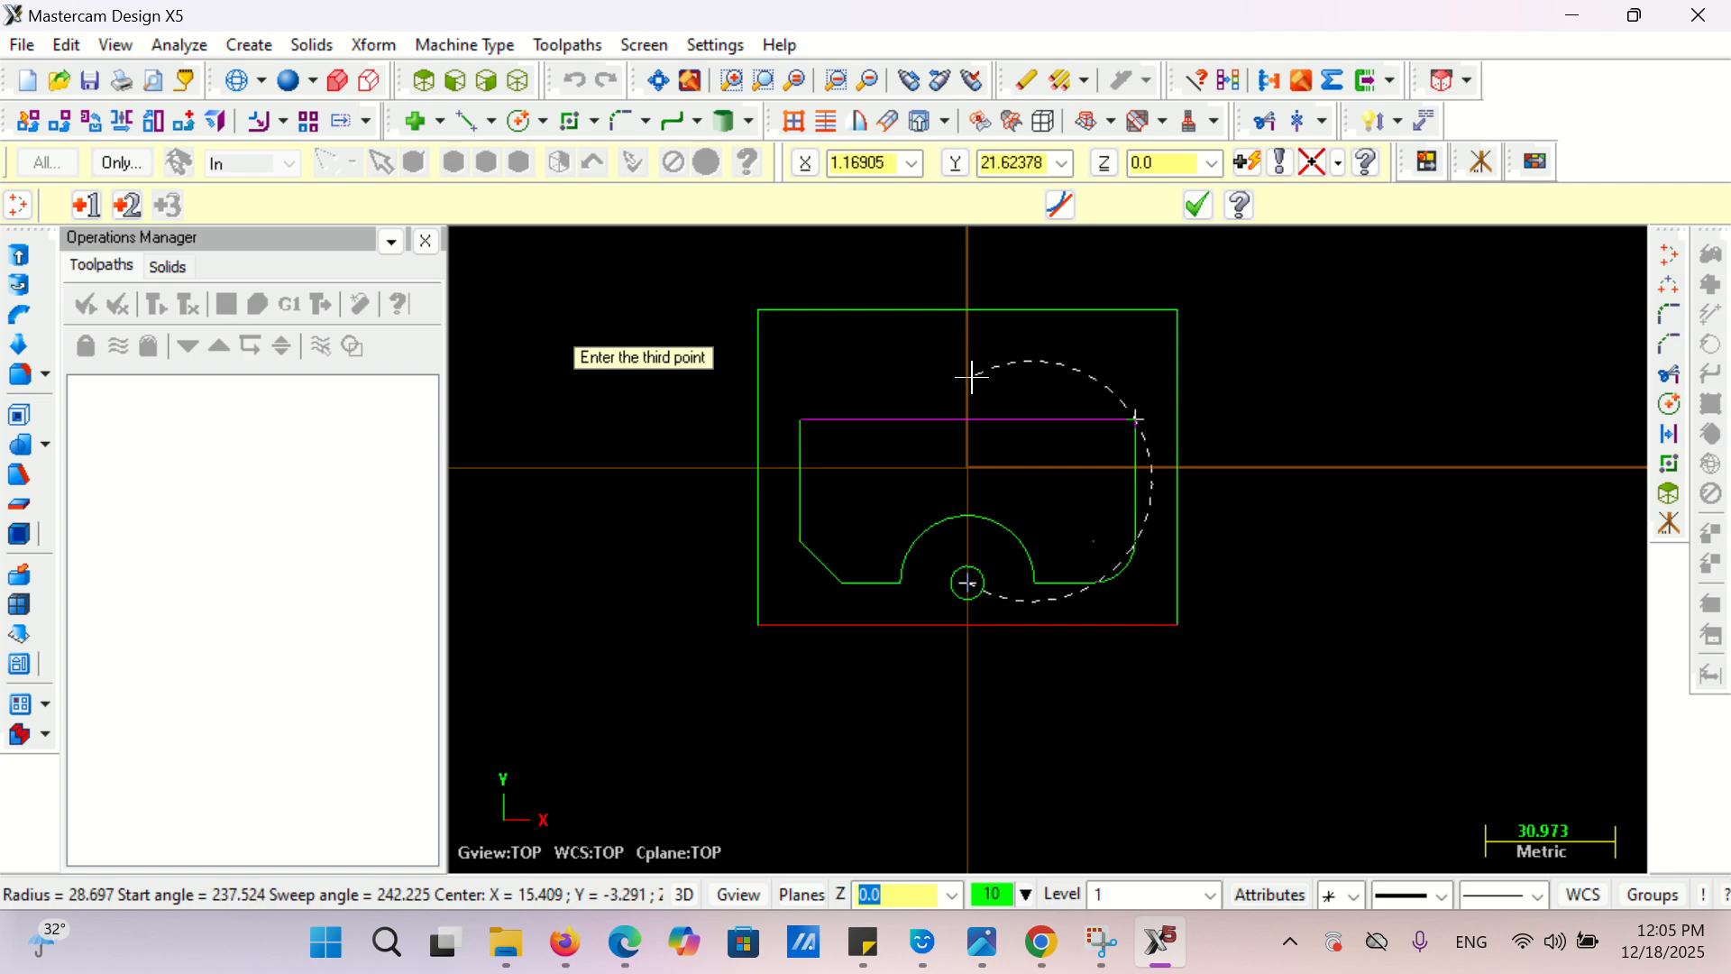
pyautogui.press('Escape')
pyautogui.scroll(1, 1041, 361)
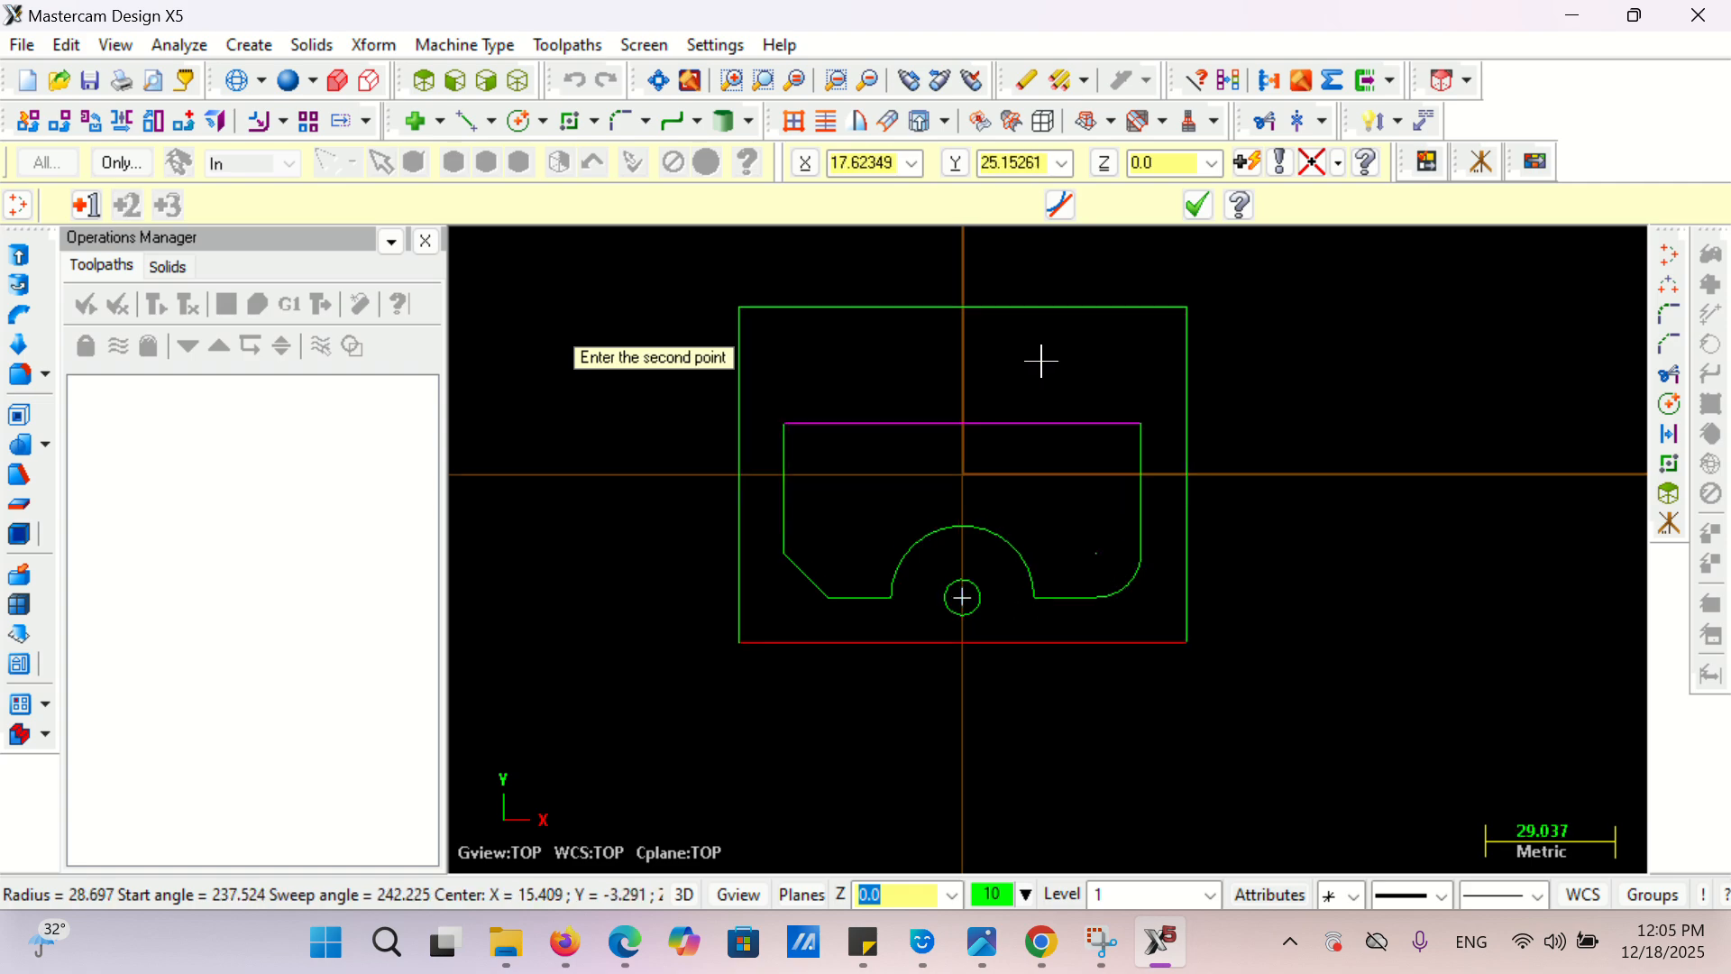
pyautogui.press('Escape')
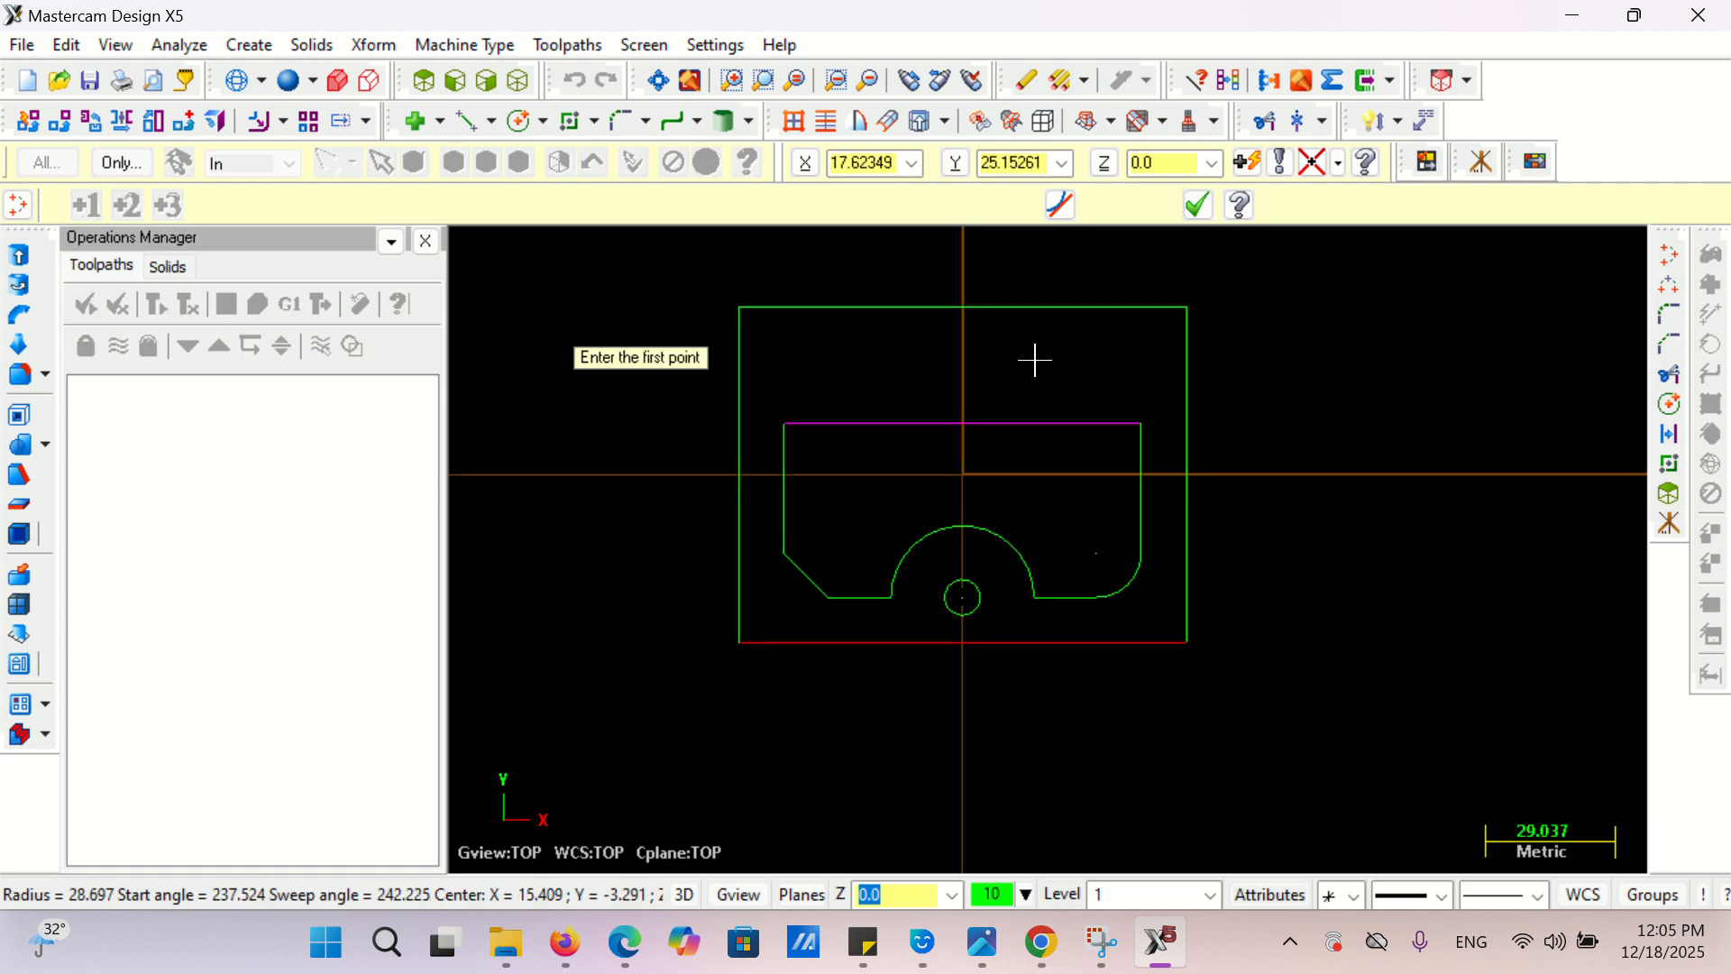
pyautogui.click(248, 44)
pyautogui.moveTo(317, 152)
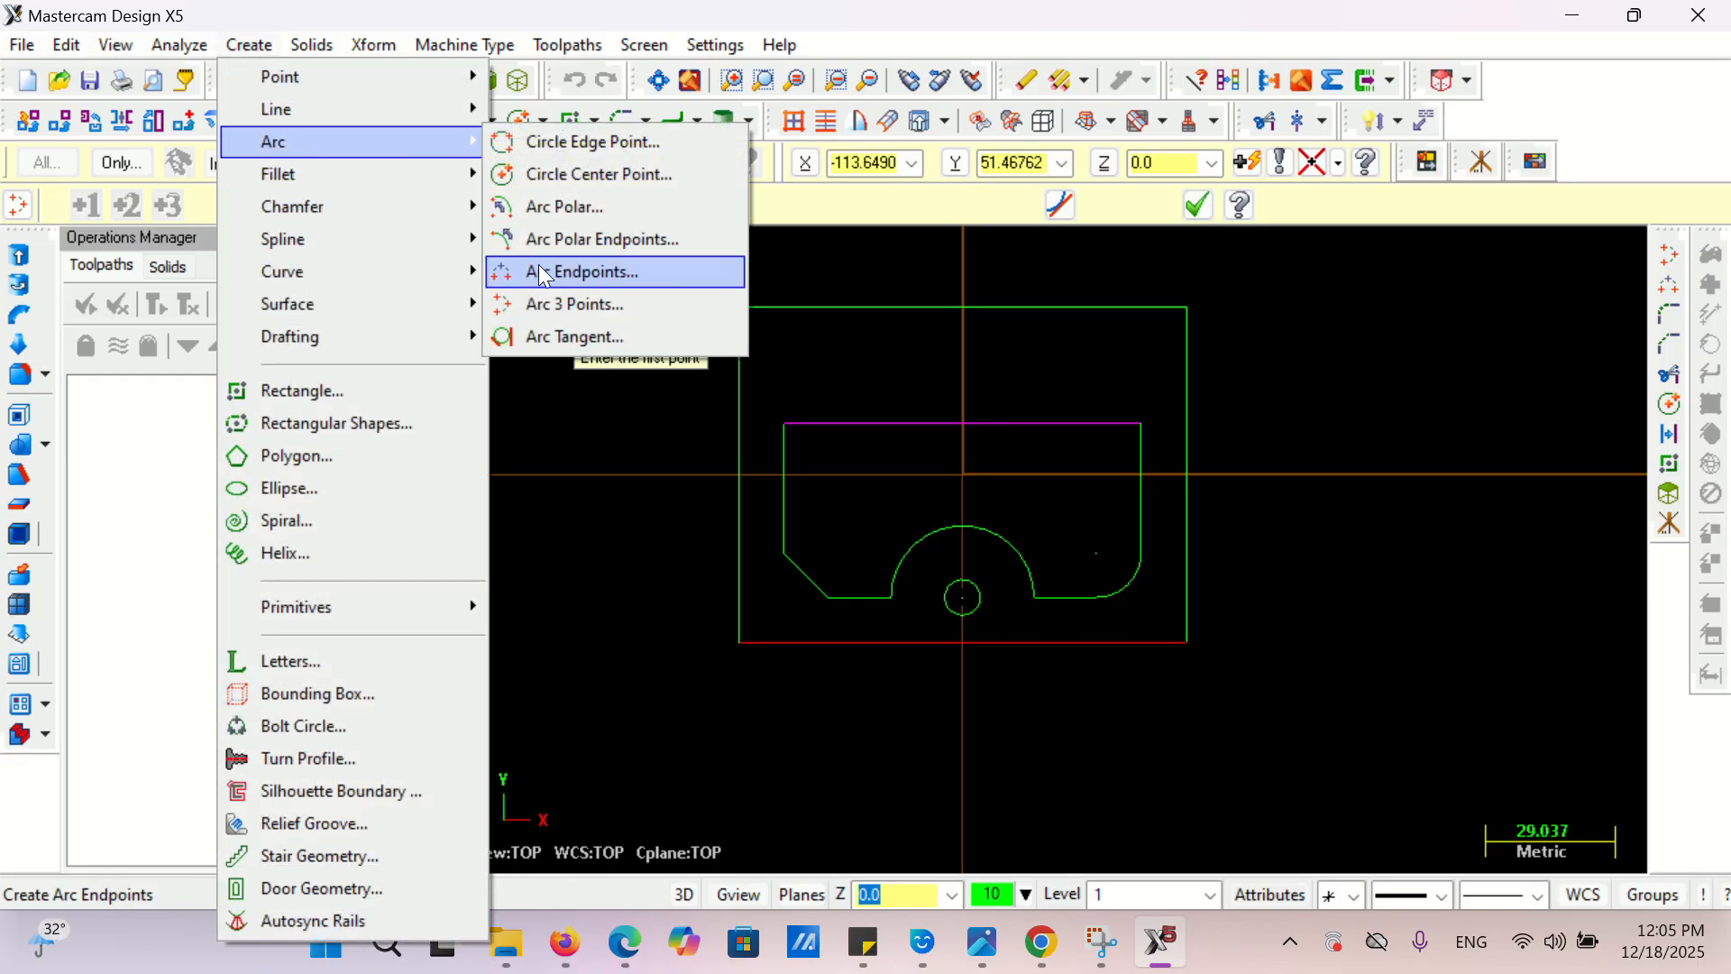
pyautogui.click(552, 307)
pyautogui.click(1143, 422)
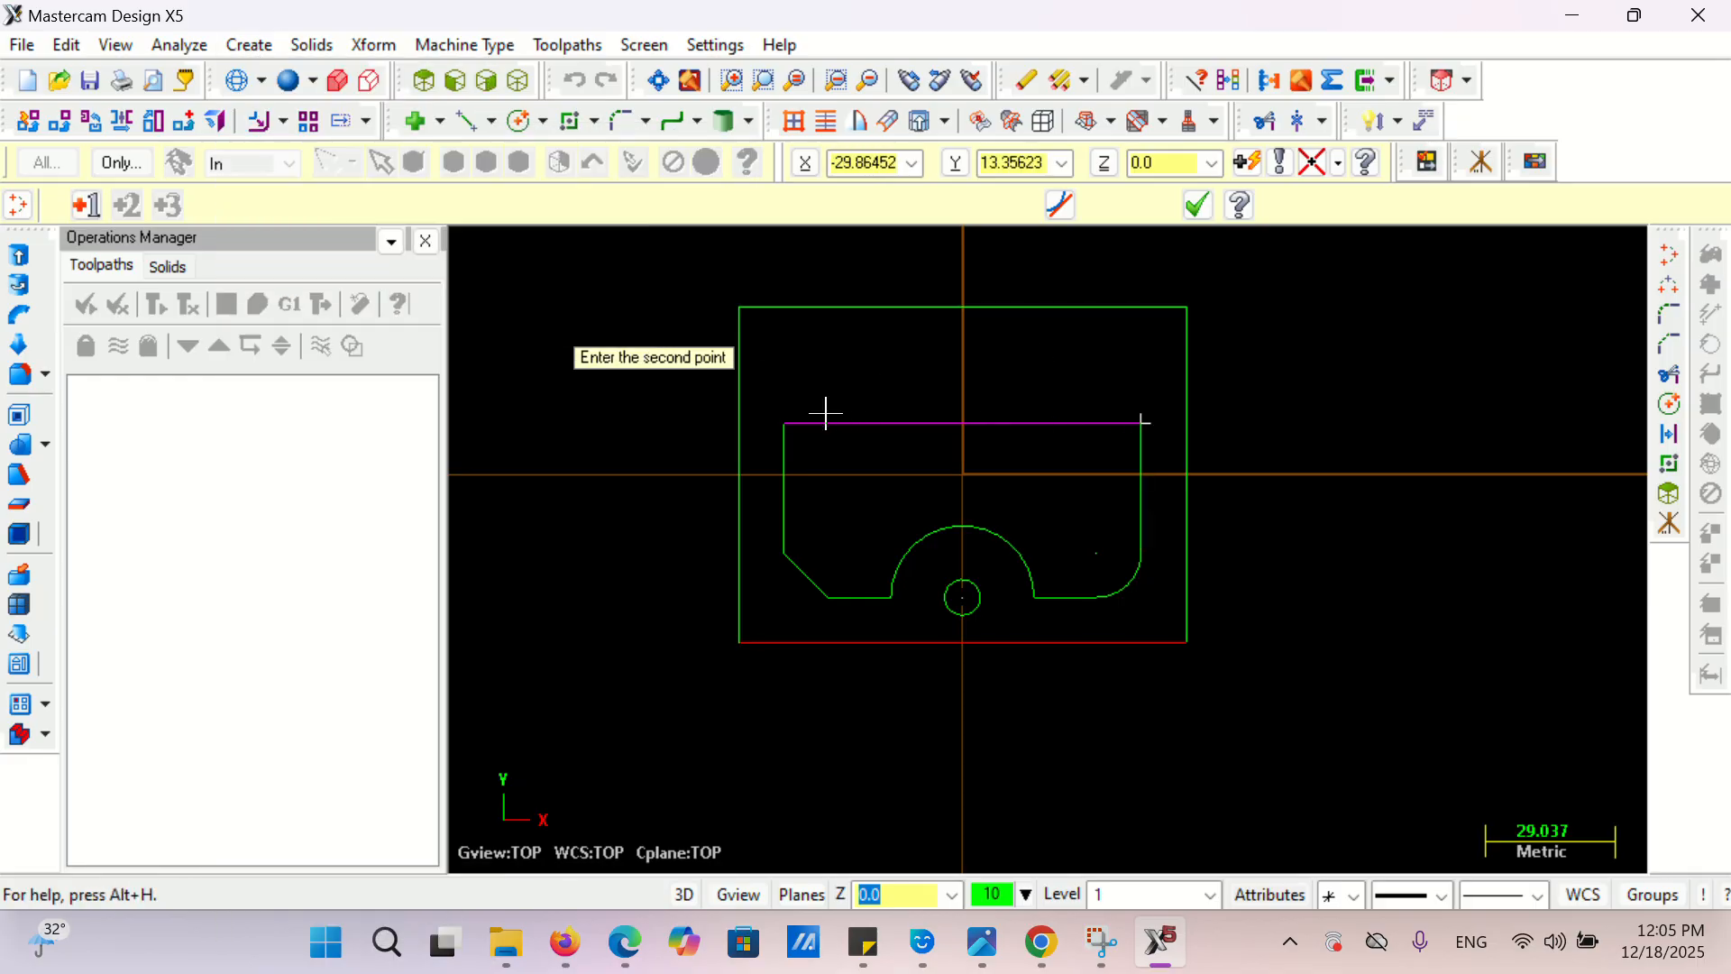
pyautogui.click(786, 421)
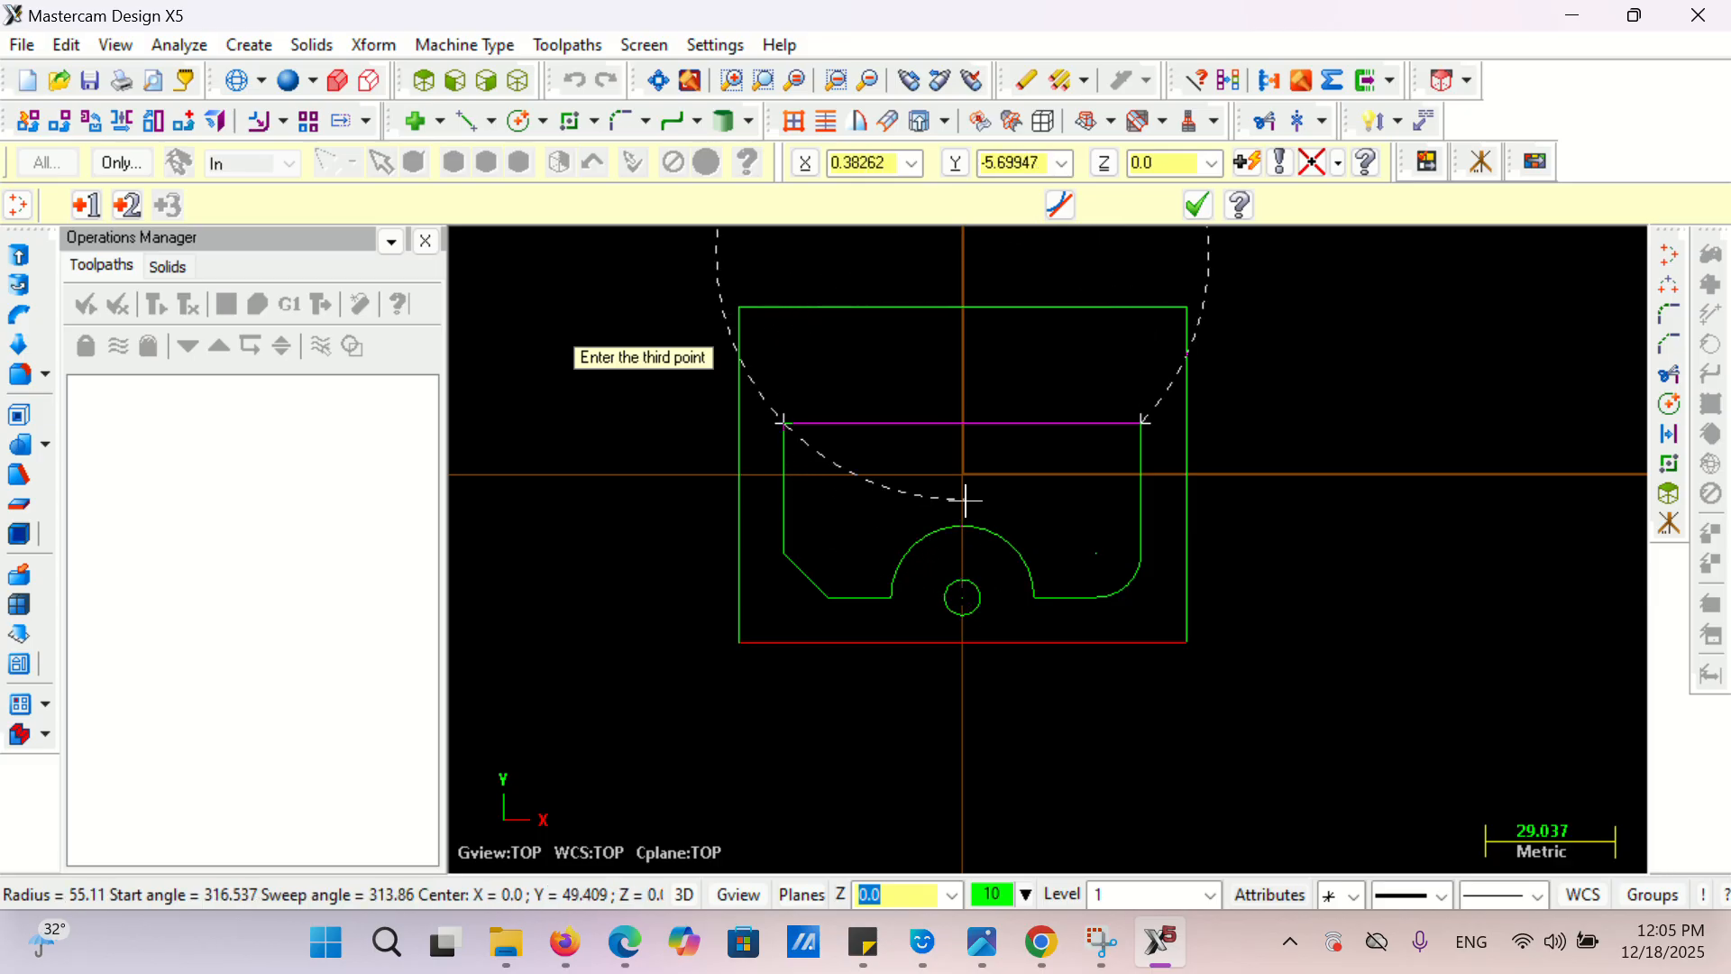
pyautogui.press('Escape')
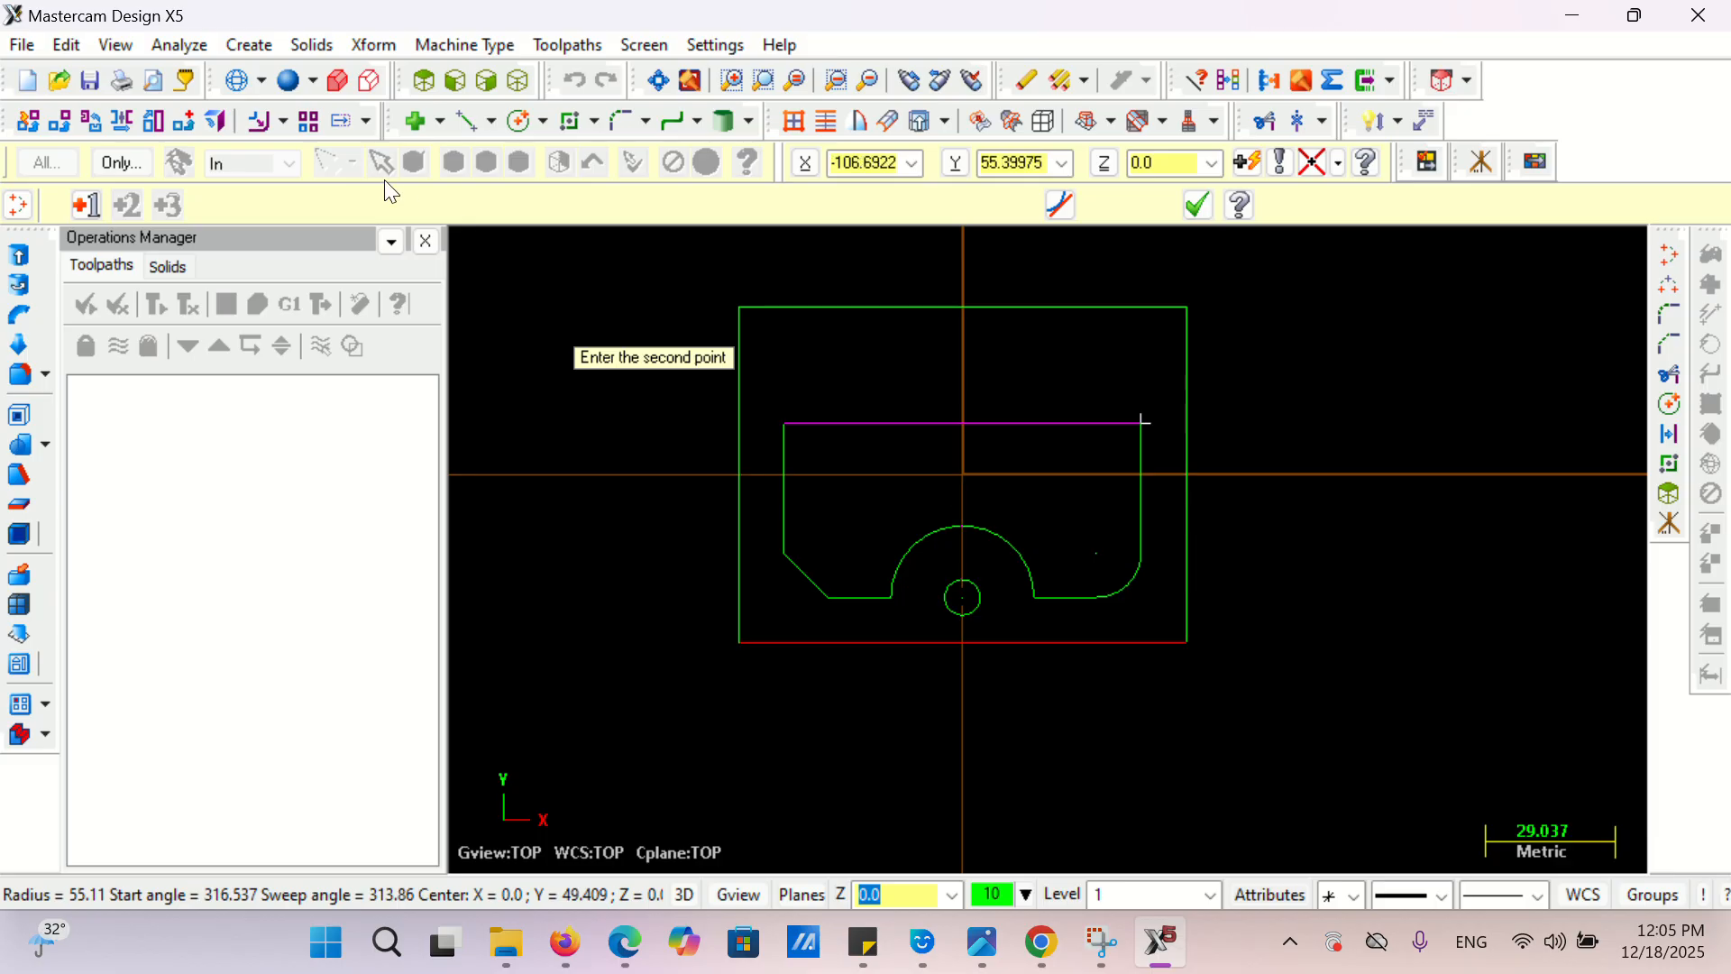
# - Draw a full polar arc centred on the 8 mm hole, passing through the inner profile's upper-right corner
pyautogui.click(254, 46)
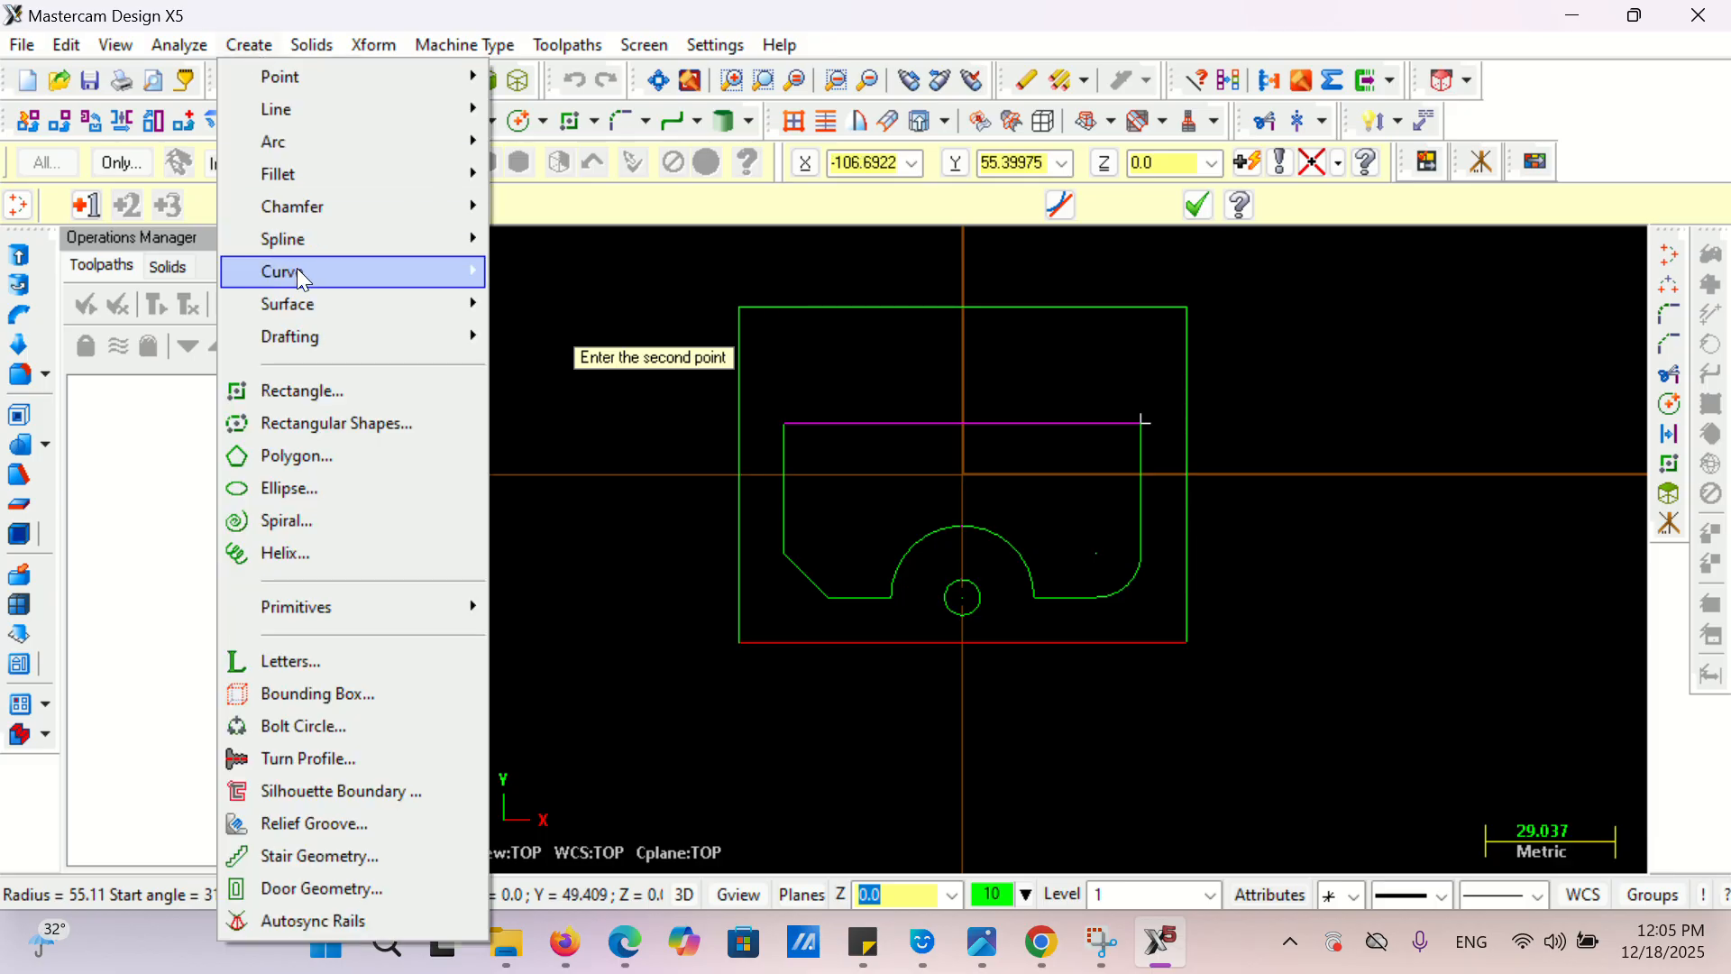
pyautogui.moveTo(300, 275)
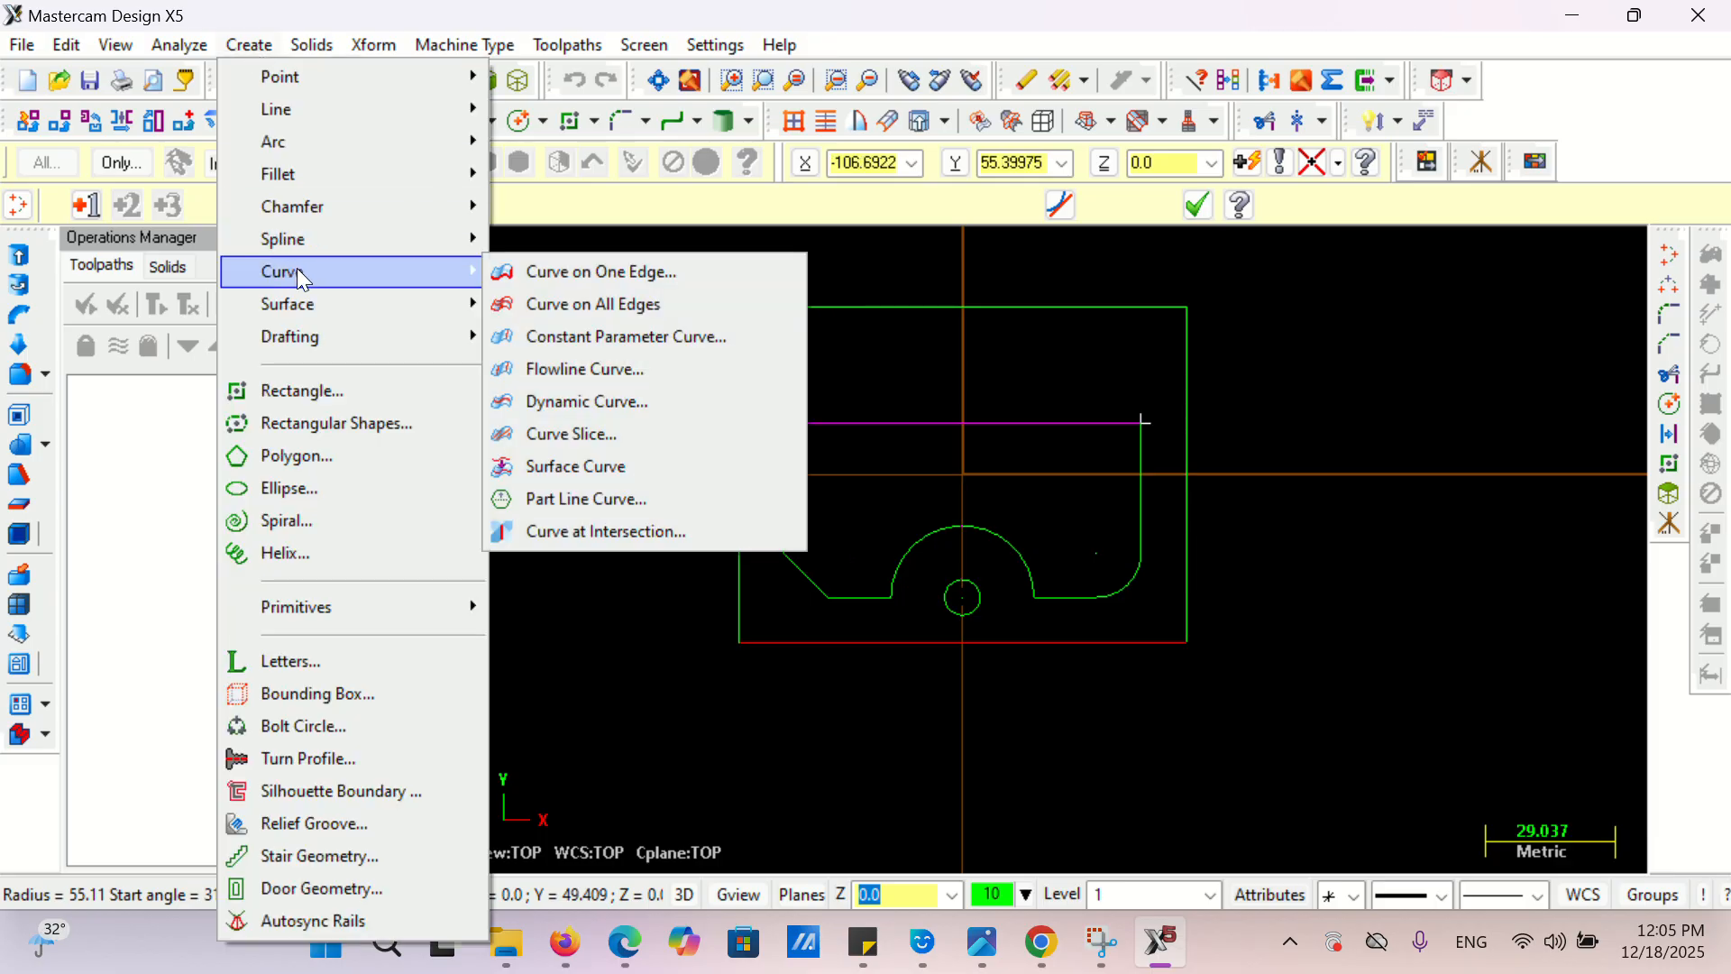
pyautogui.moveTo(330, 149)
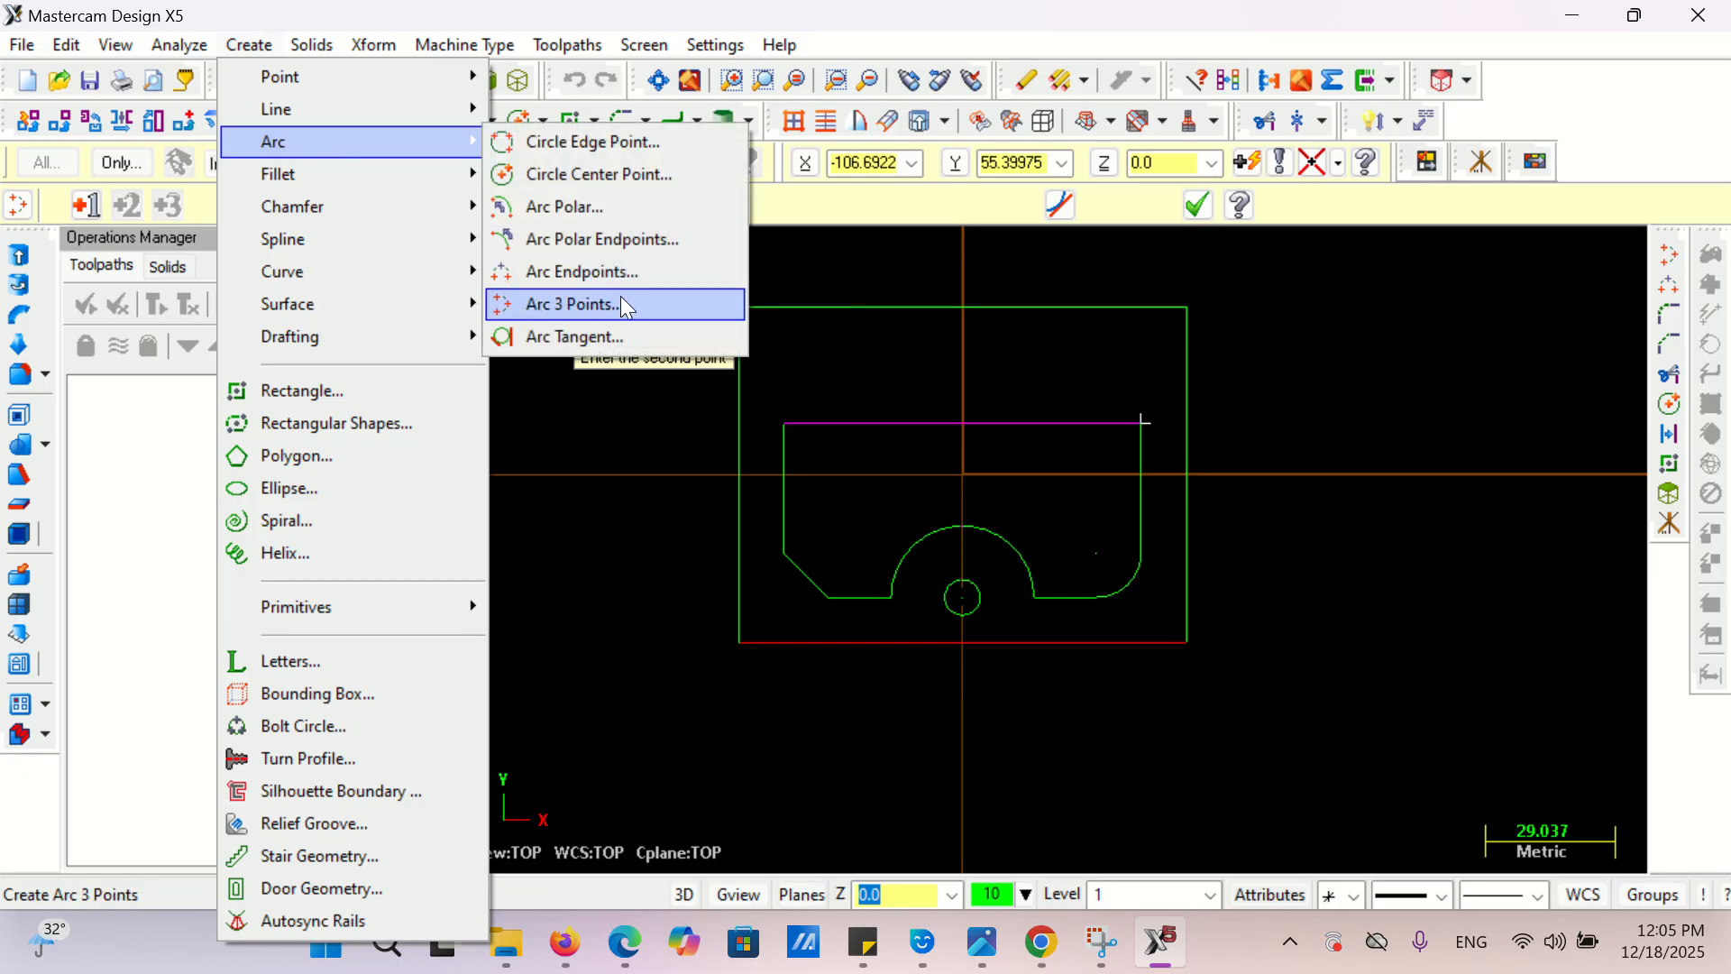
pyautogui.click(624, 209)
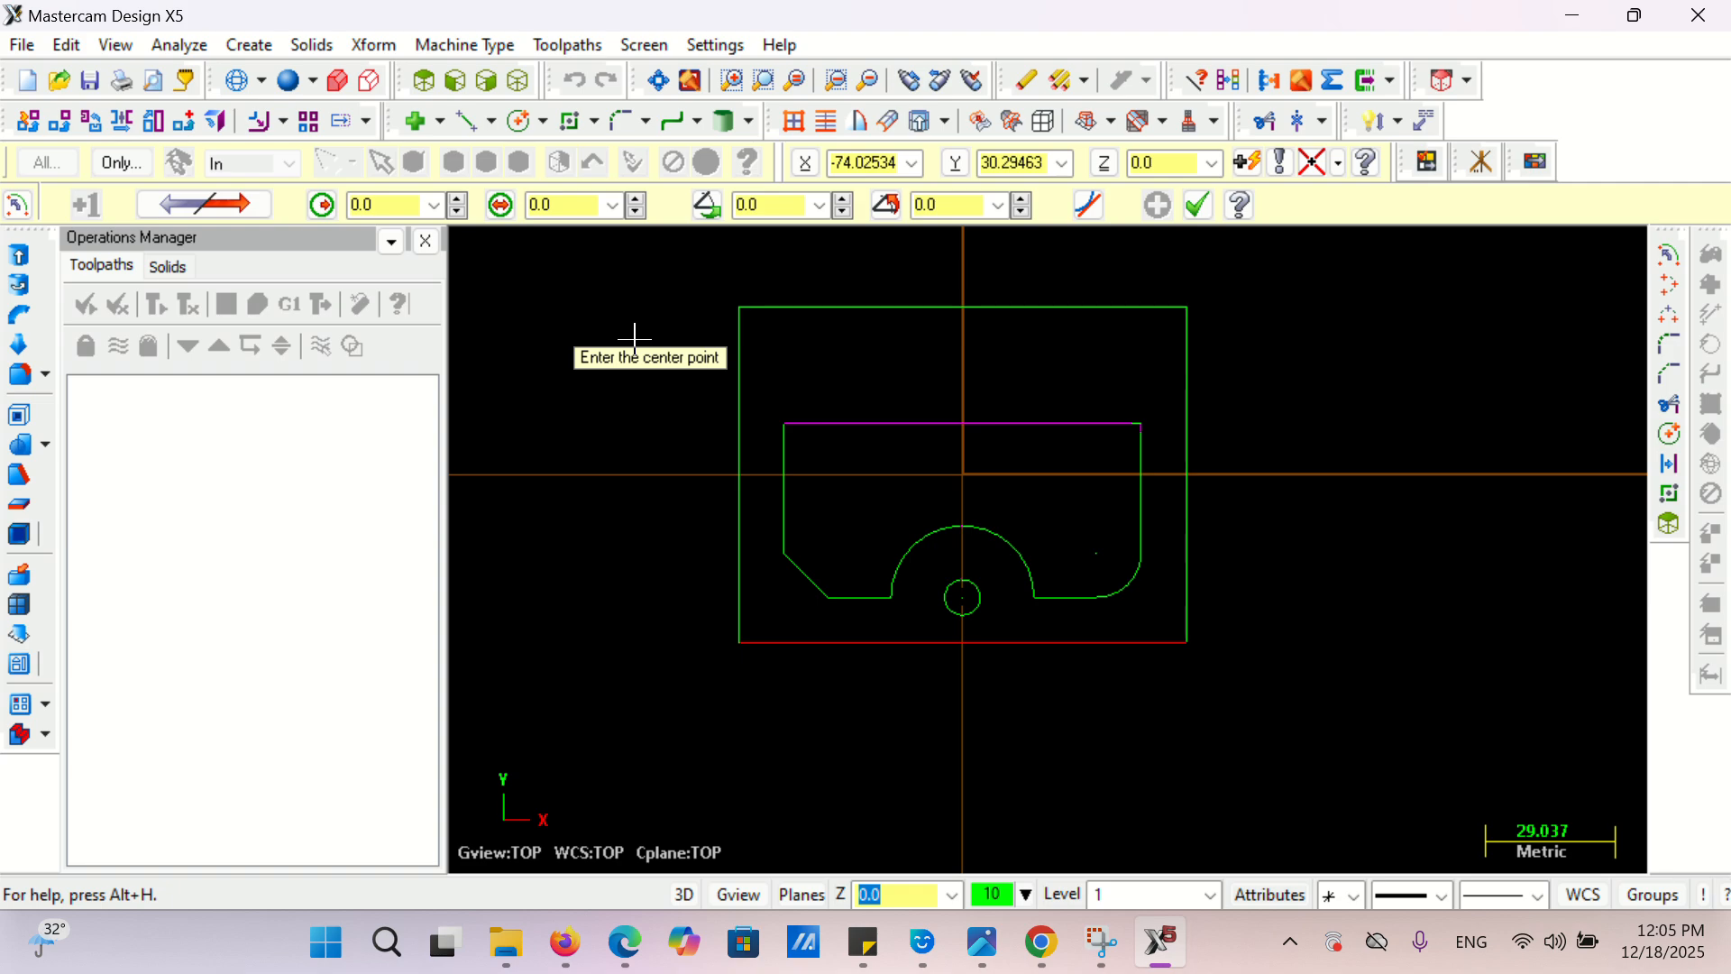
pyautogui.click(962, 596)
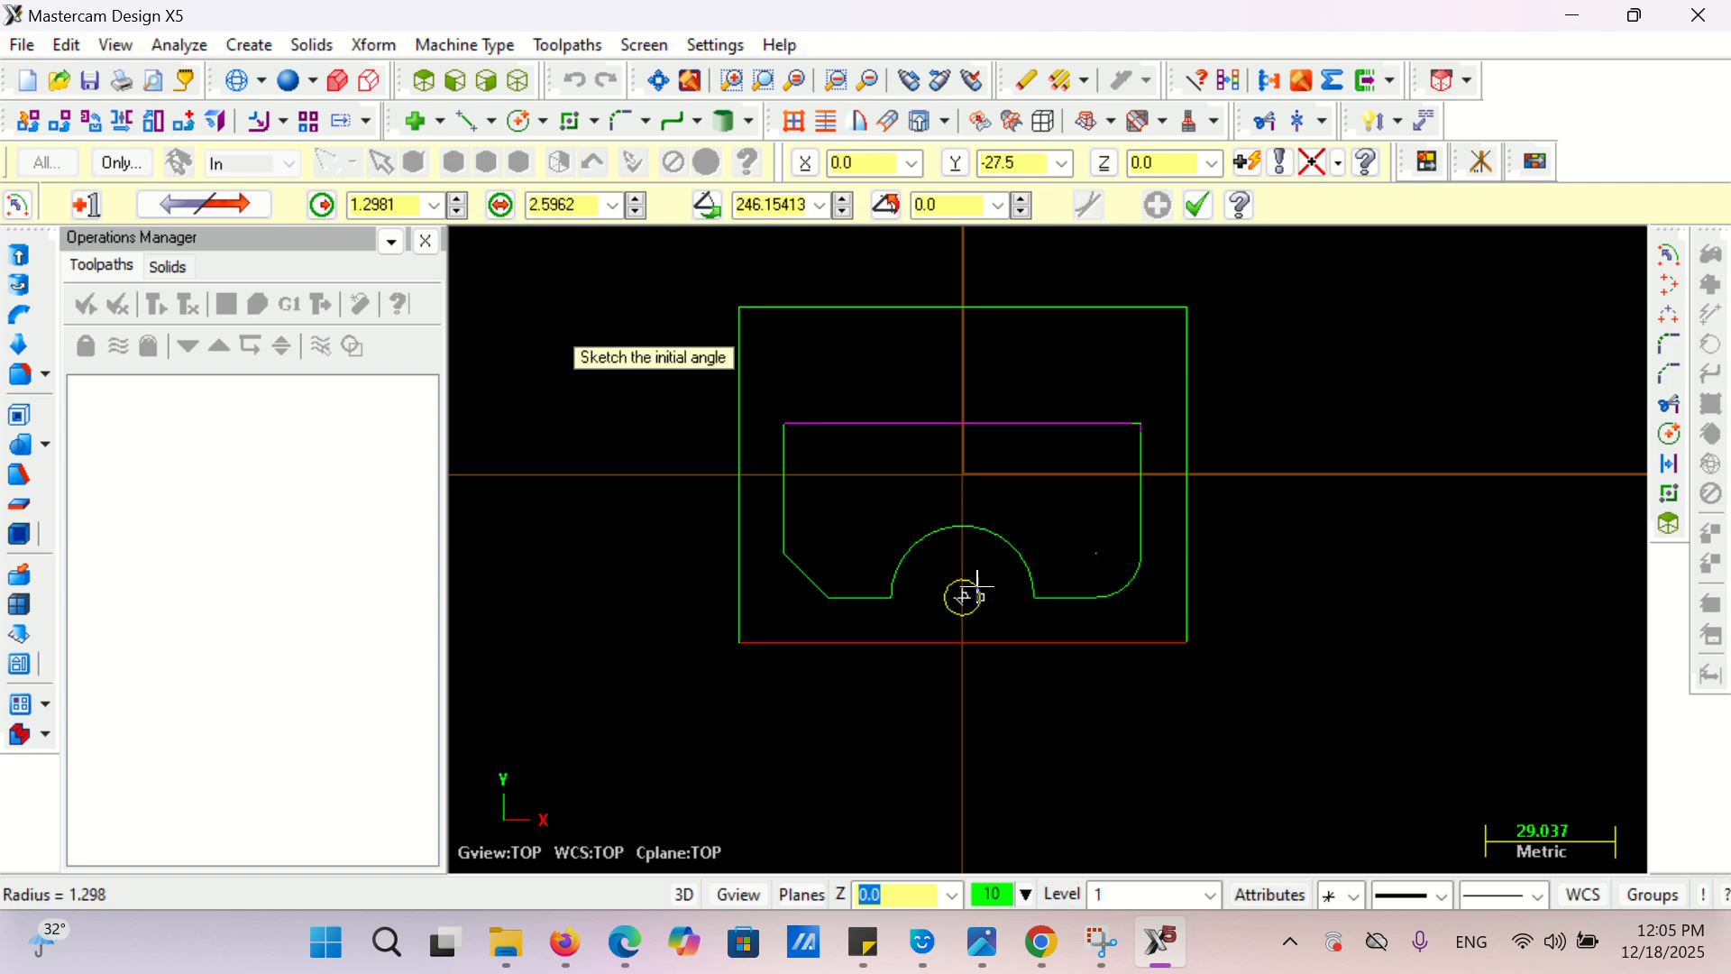
pyautogui.click(1138, 413)
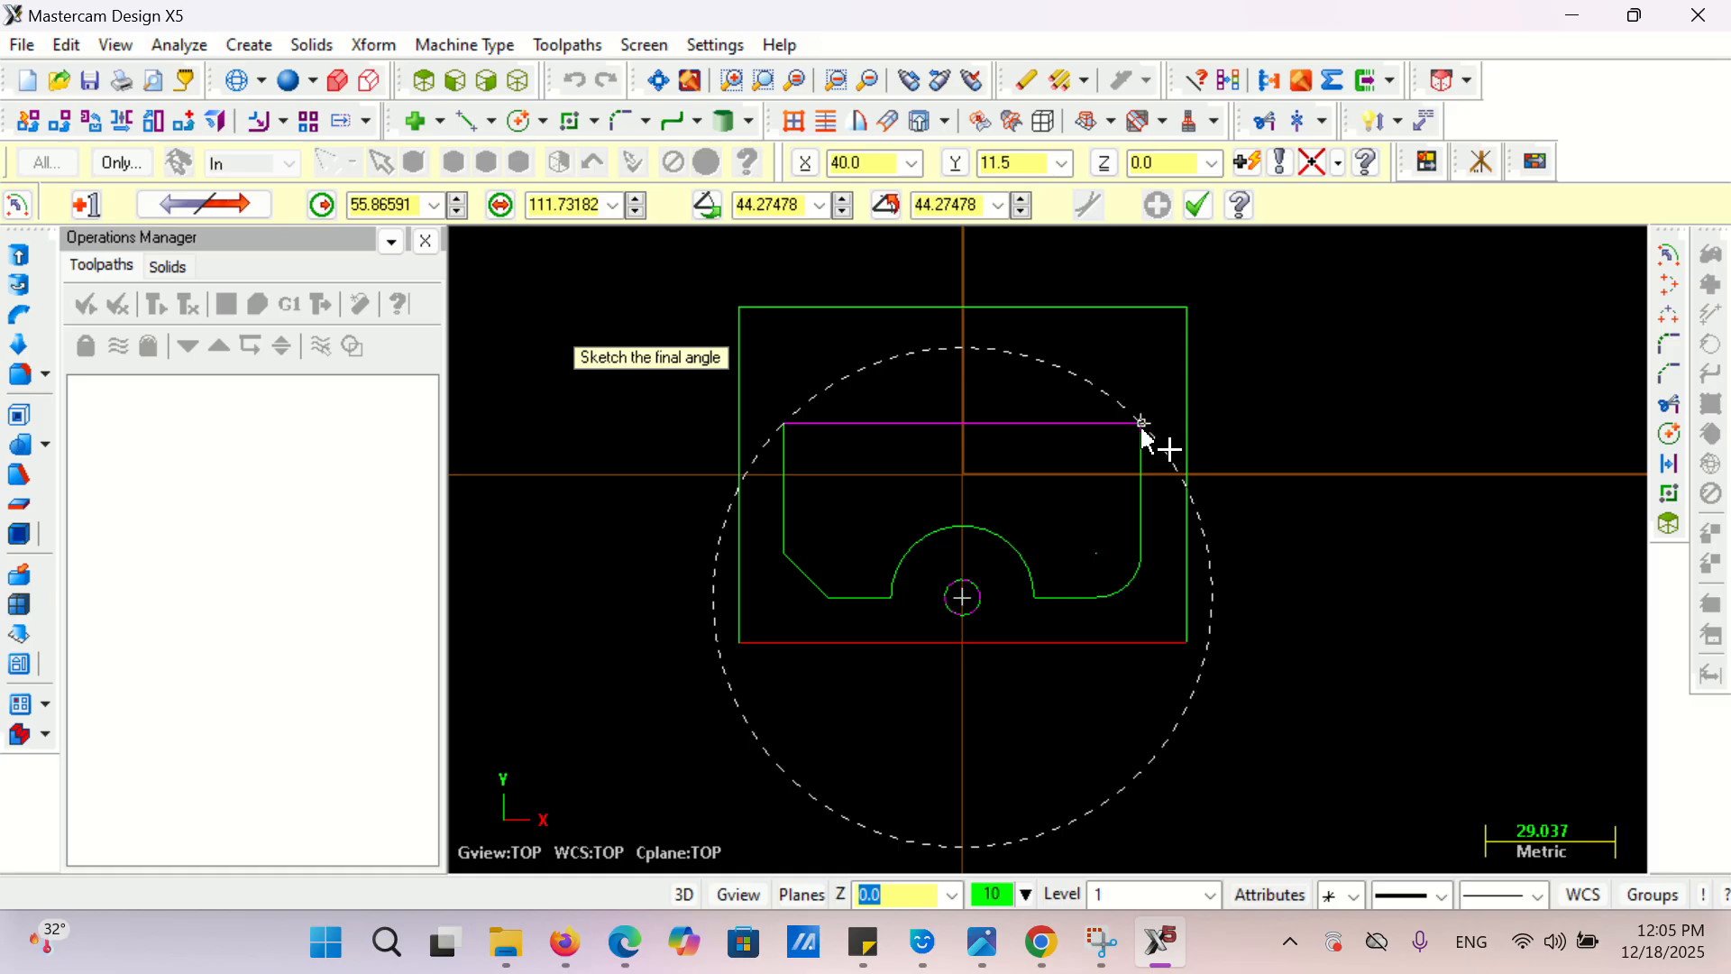
pyautogui.click(1145, 422)
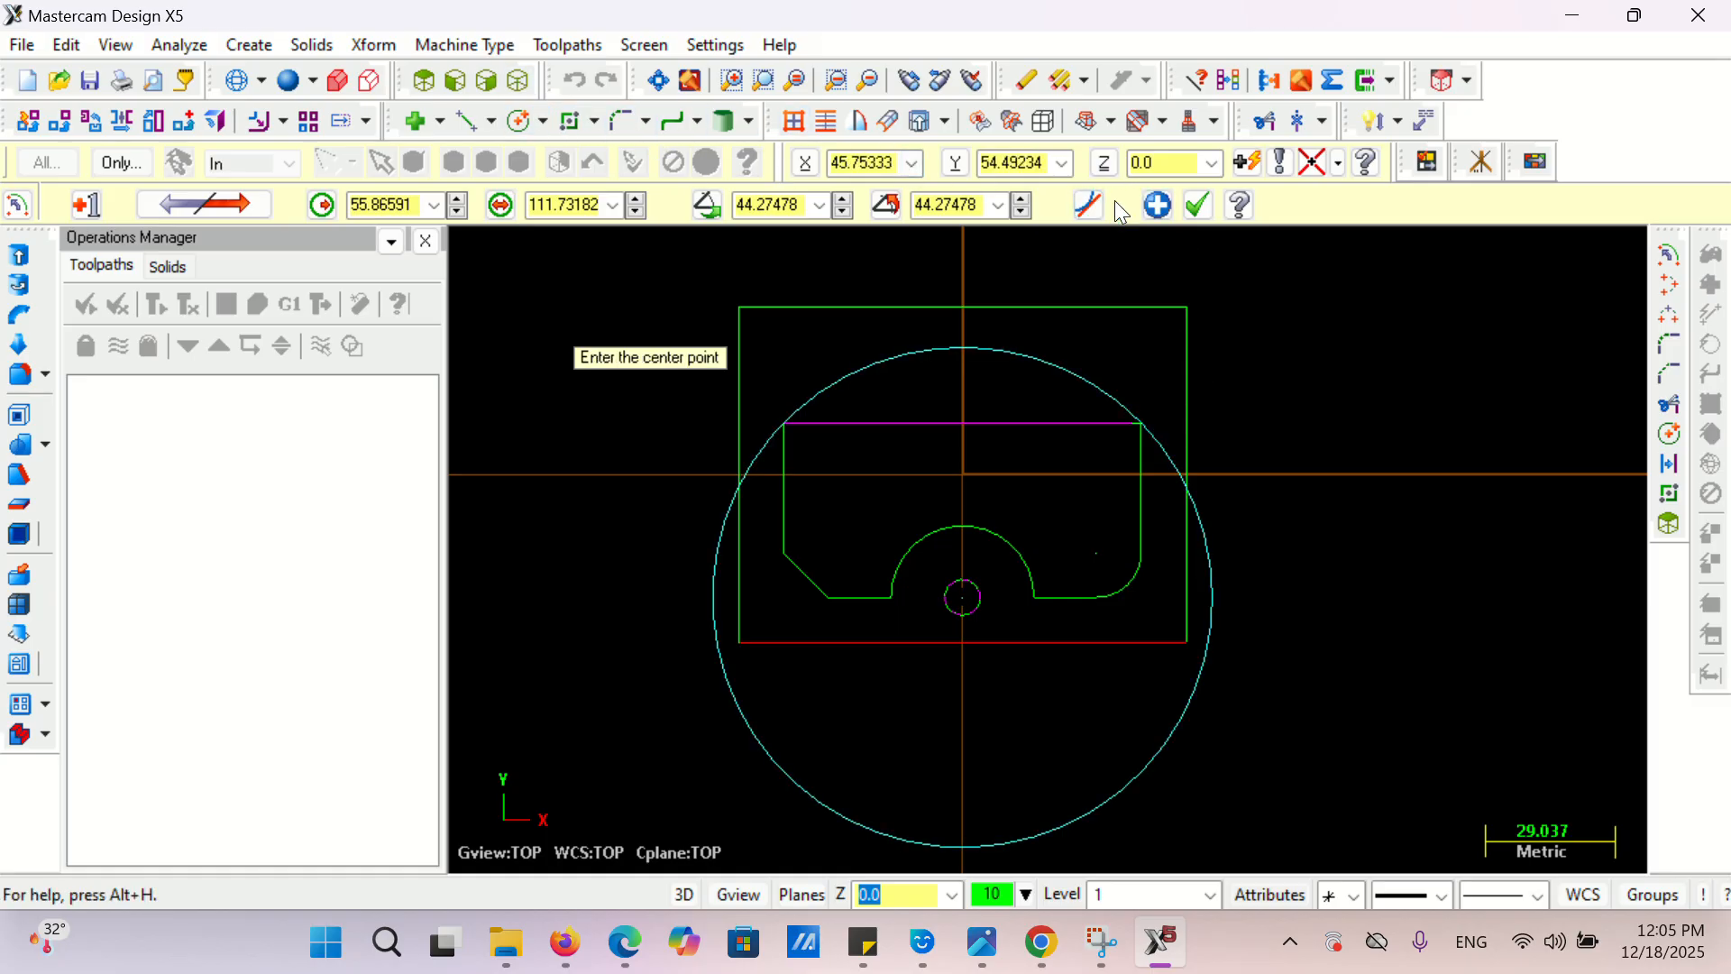
# - Add a radius dimension to the large circle with Smart Dimension, placing its text outside the plate's upper-right corner
pyautogui.click(1371, 121)
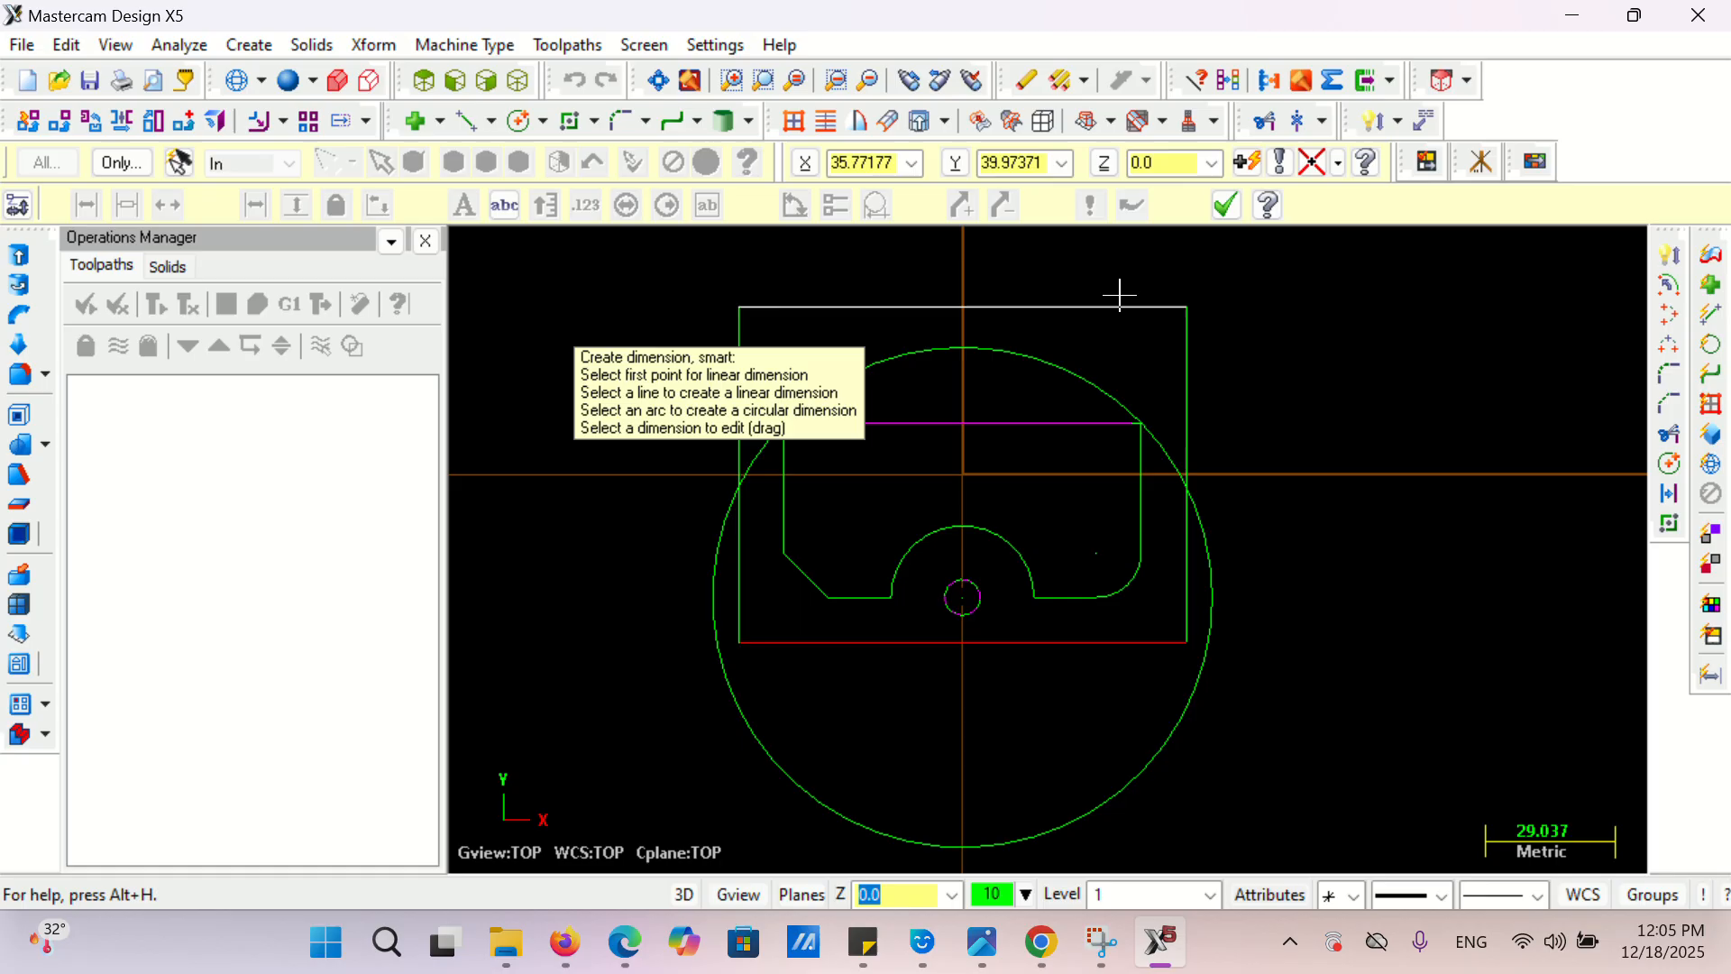
pyautogui.click(1036, 356)
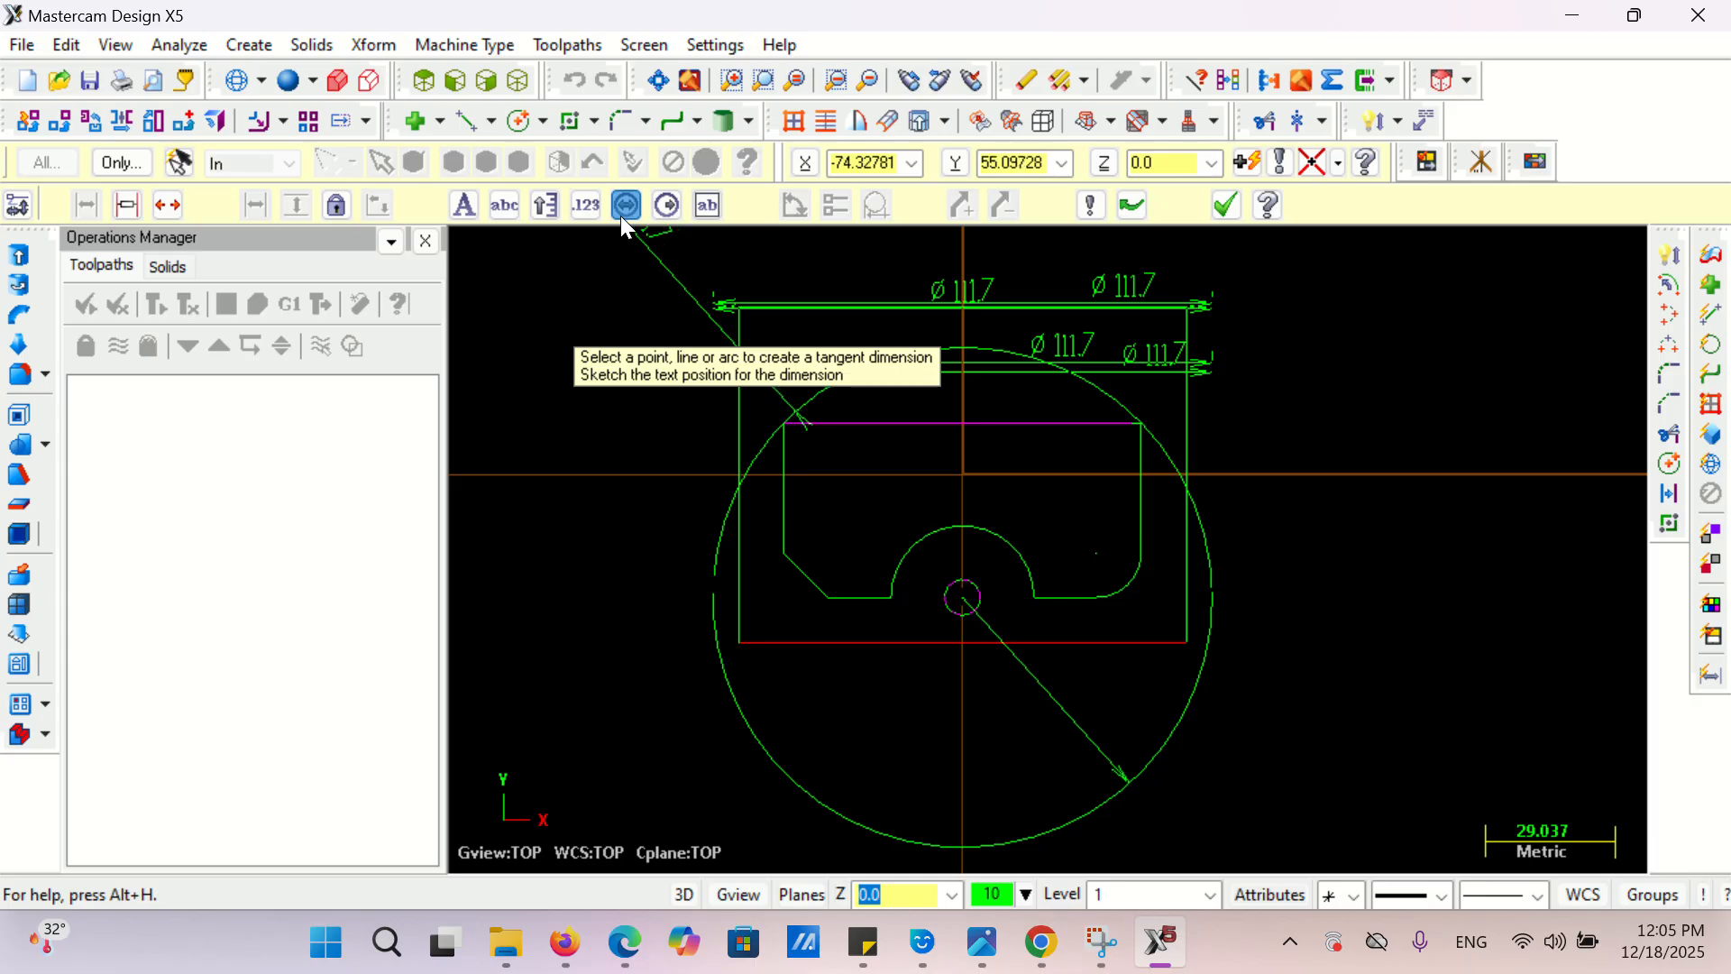
pyautogui.click(667, 205)
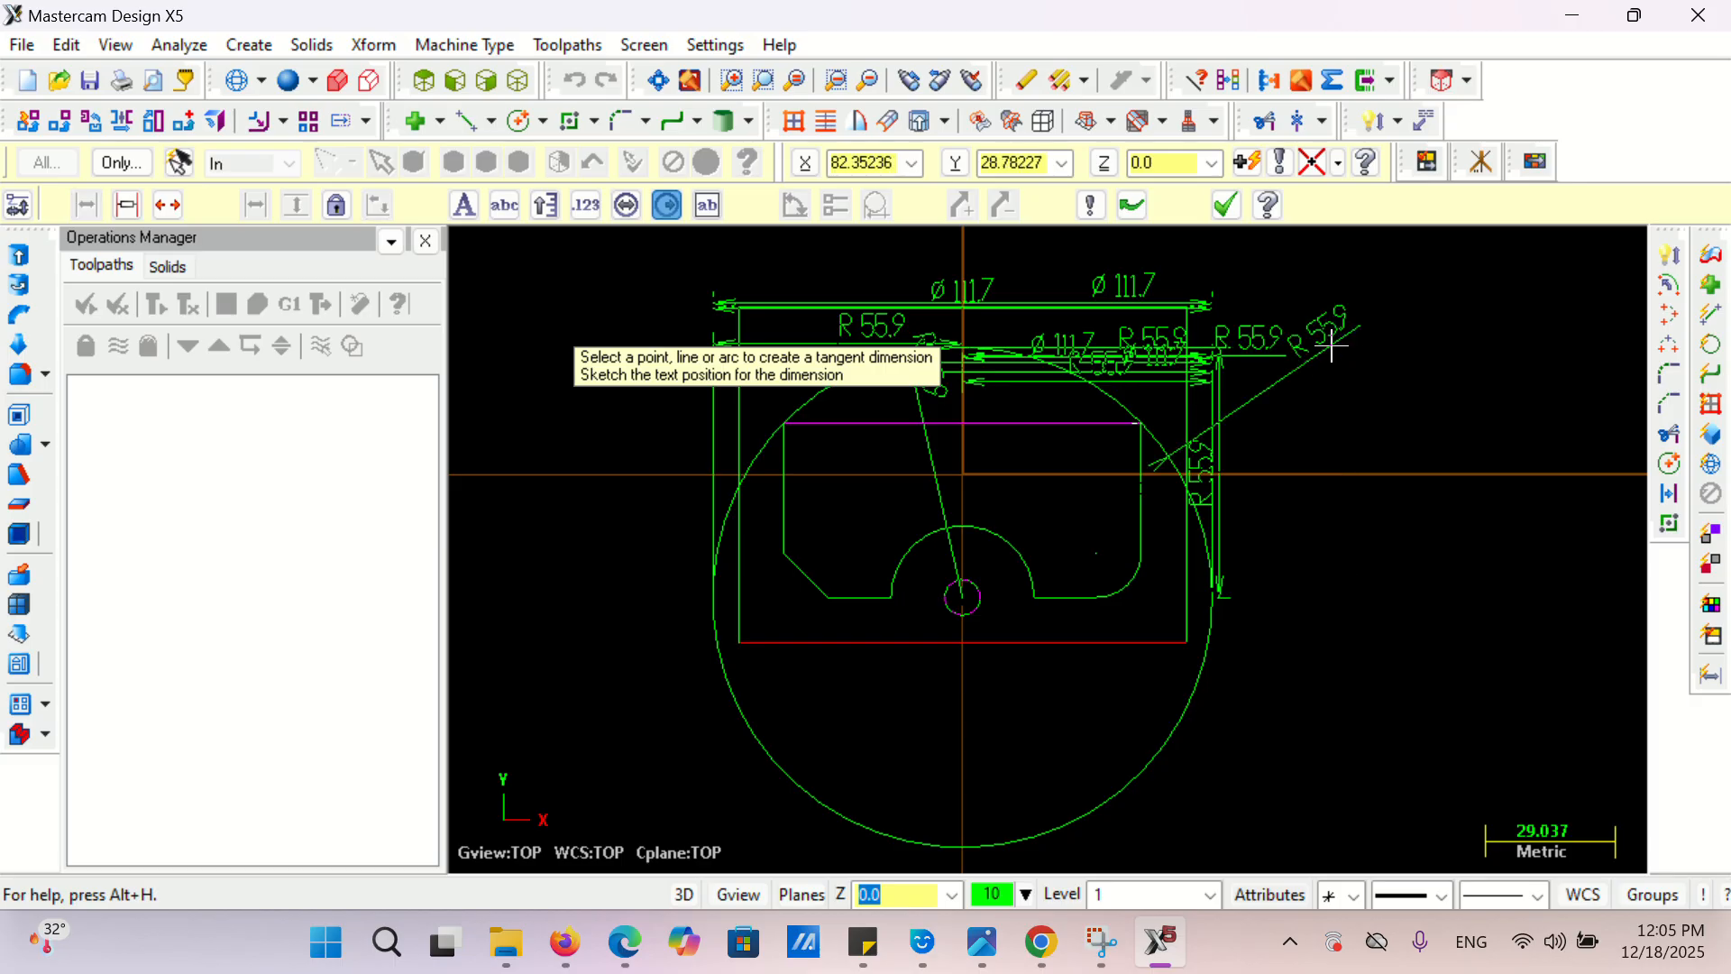
pyautogui.click(1340, 348)
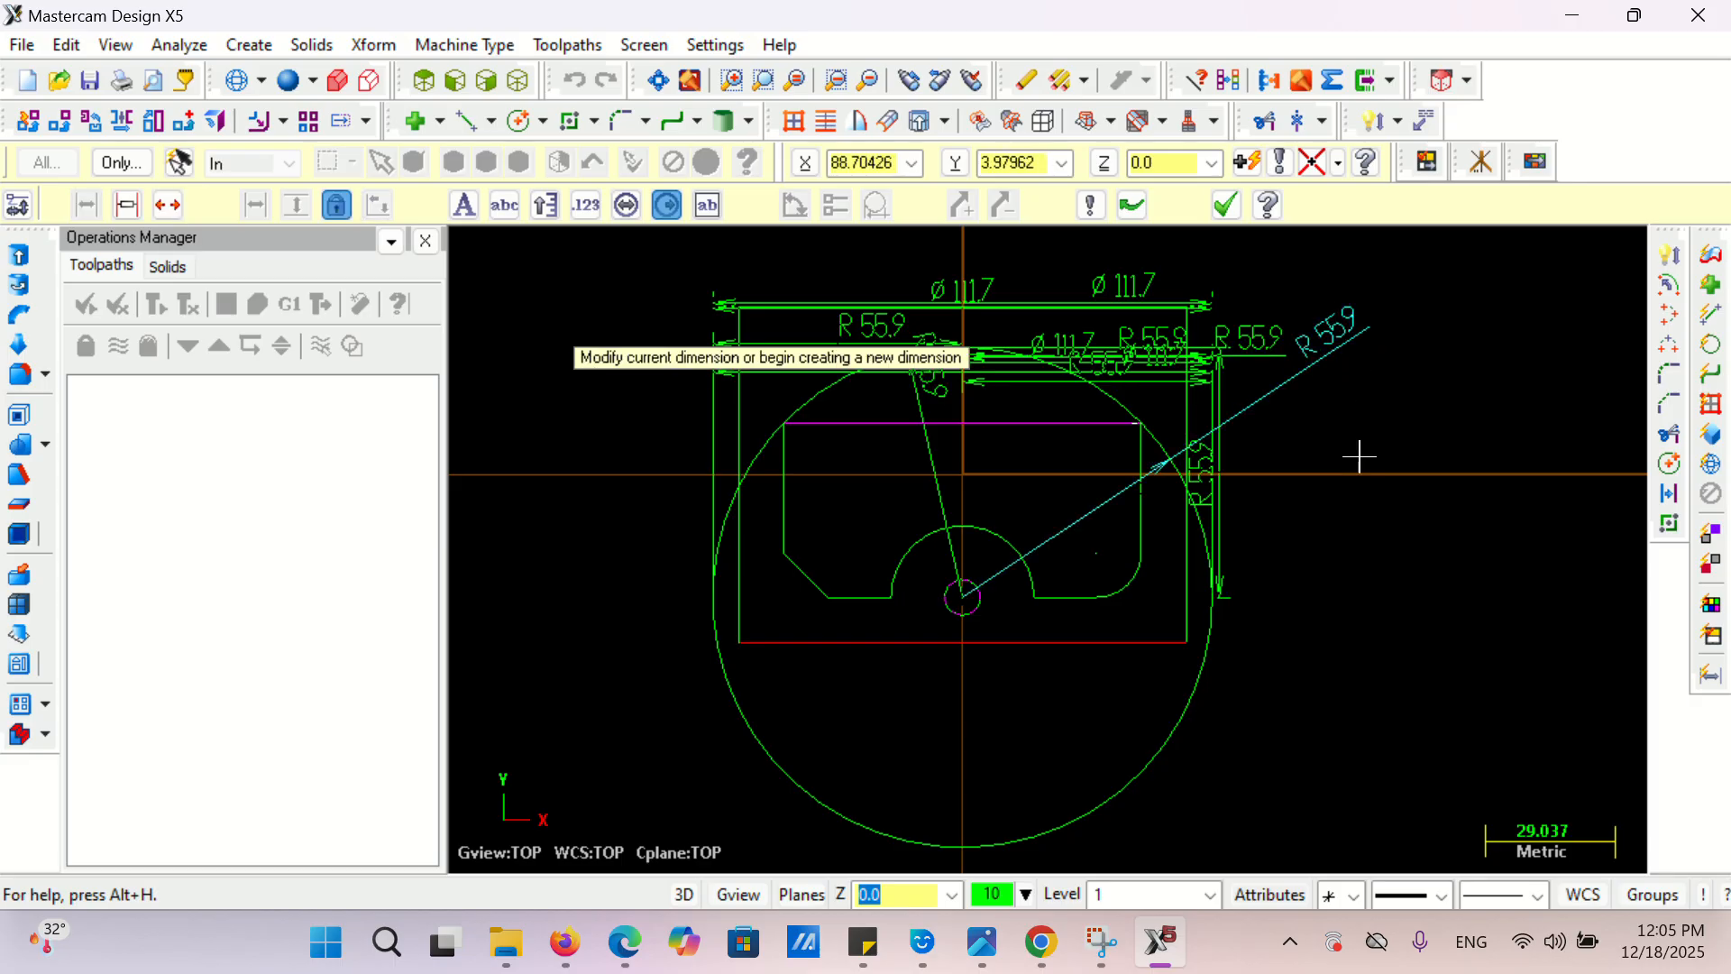
# - Inspect where the large circle meets the inner profile's corner and compare its radius with the arc in the PDF drawing
pyautogui.scroll(-2, 1359, 458)
pyautogui.scroll(4, 1338, 362)
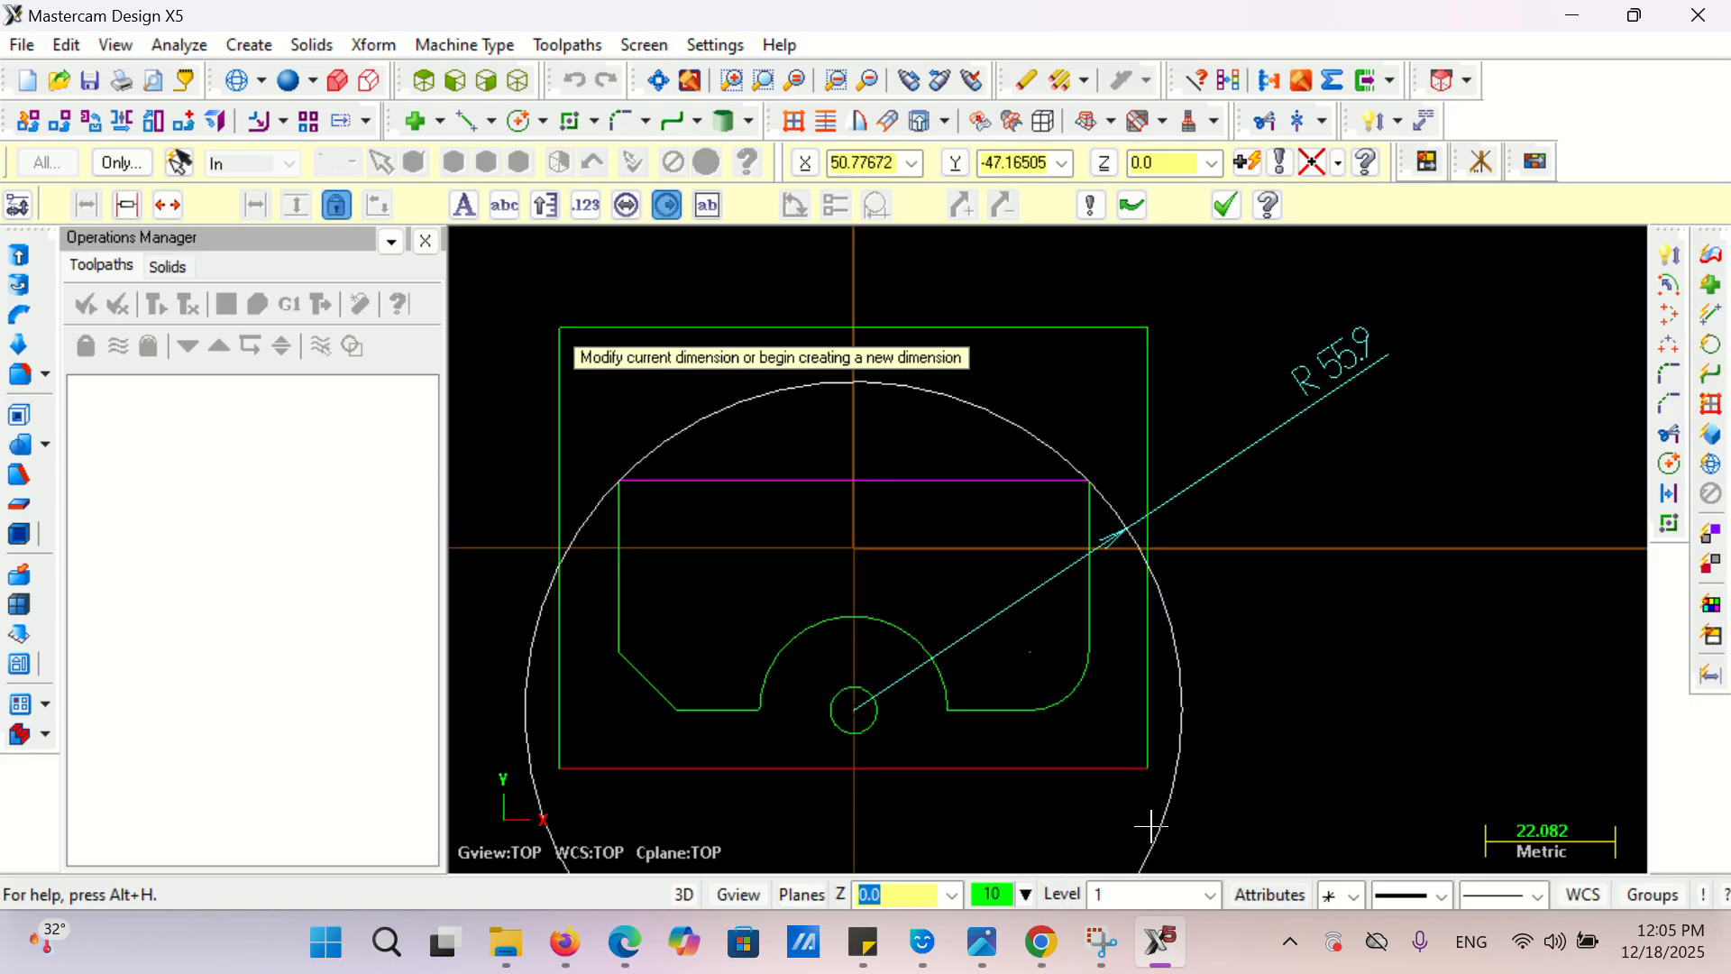
pyautogui.scroll(1, 1106, 486)
pyautogui.scroll(1, 1091, 492)
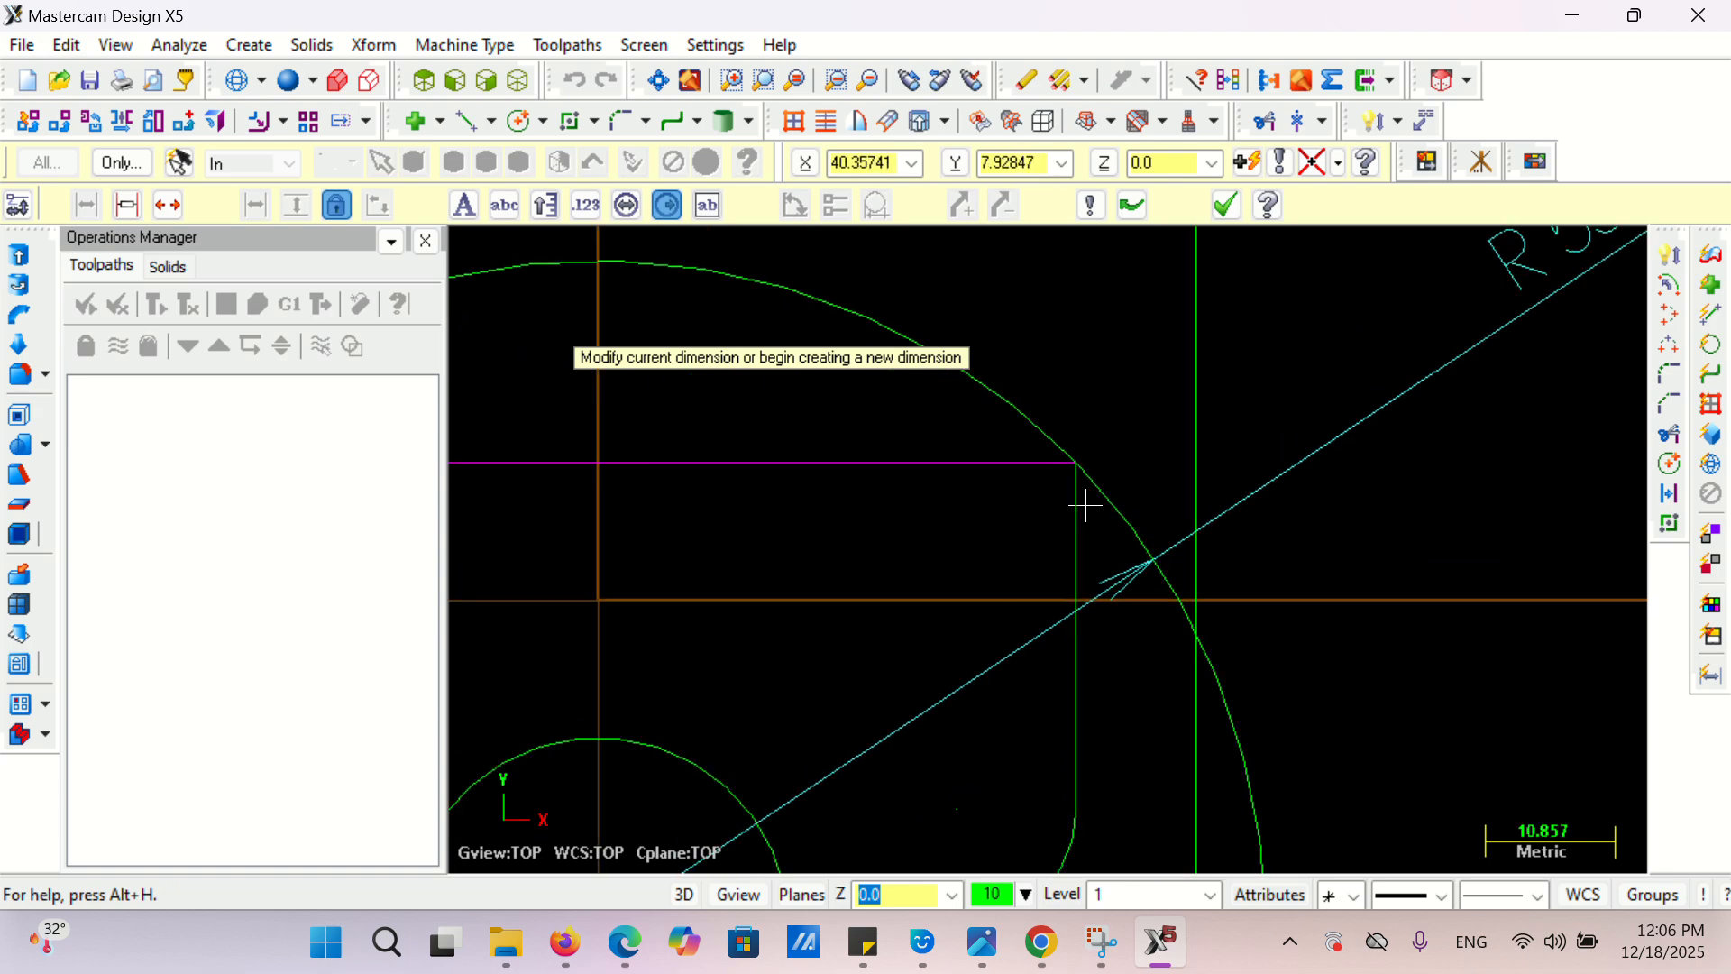
pyautogui.scroll(-3, 1307, 503)
pyautogui.click(1163, 943)
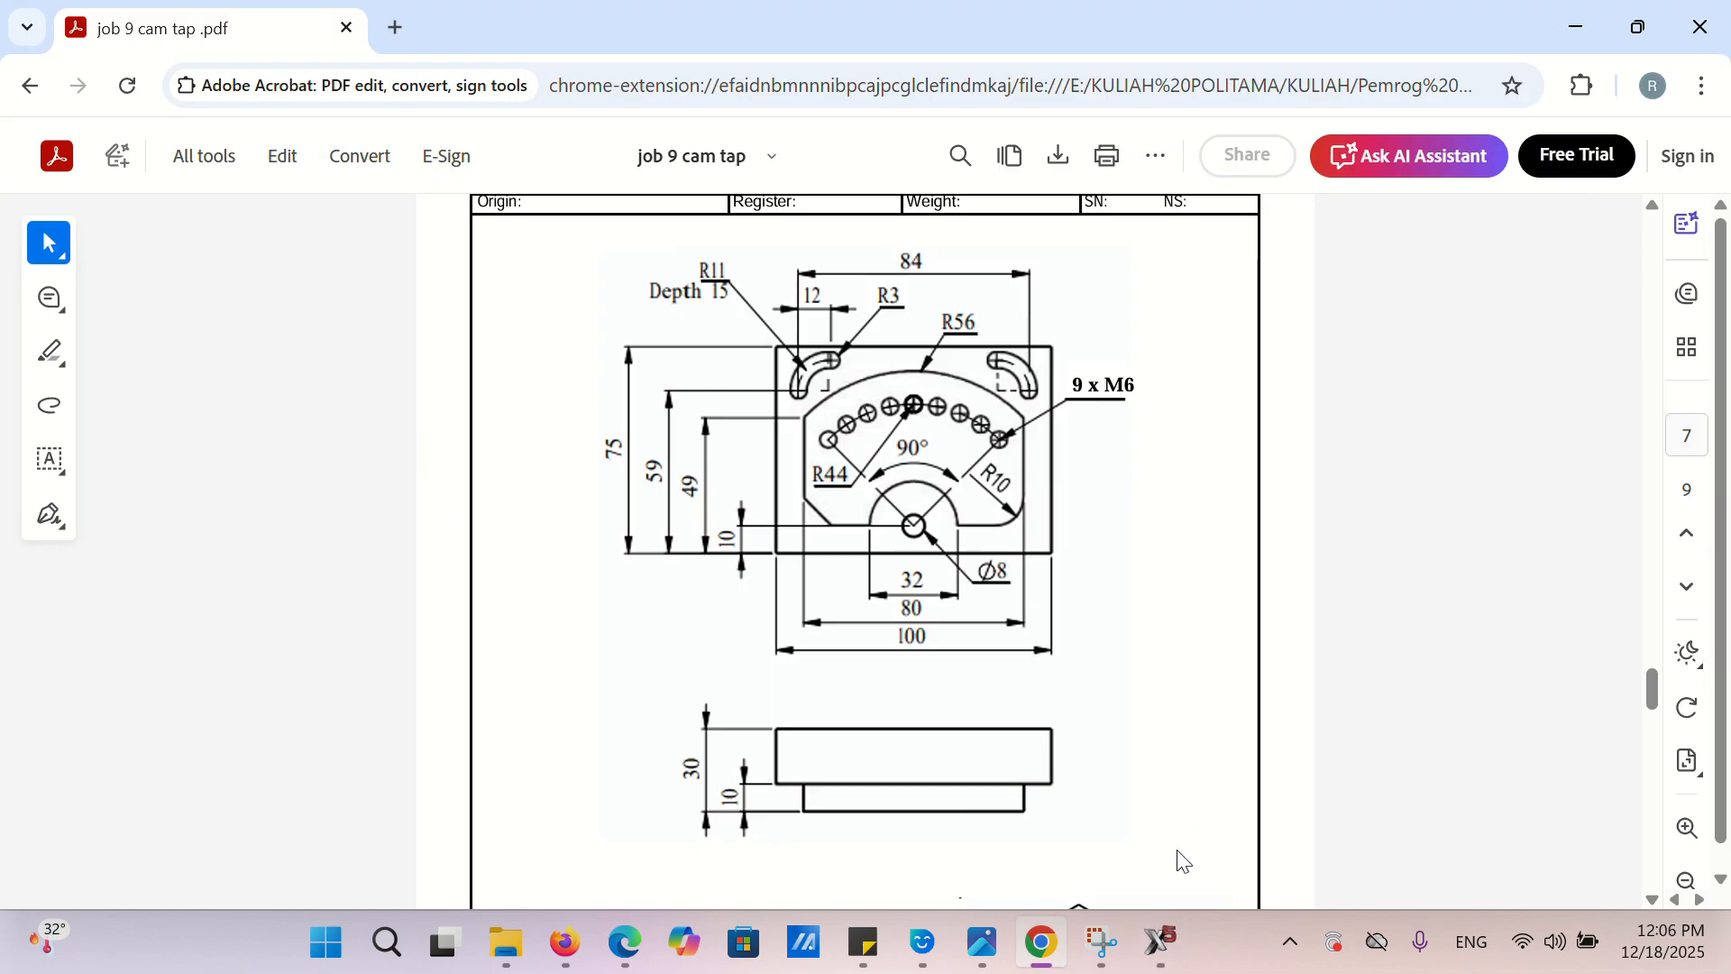
pyautogui.click(1161, 943)
pyautogui.click(1372, 413)
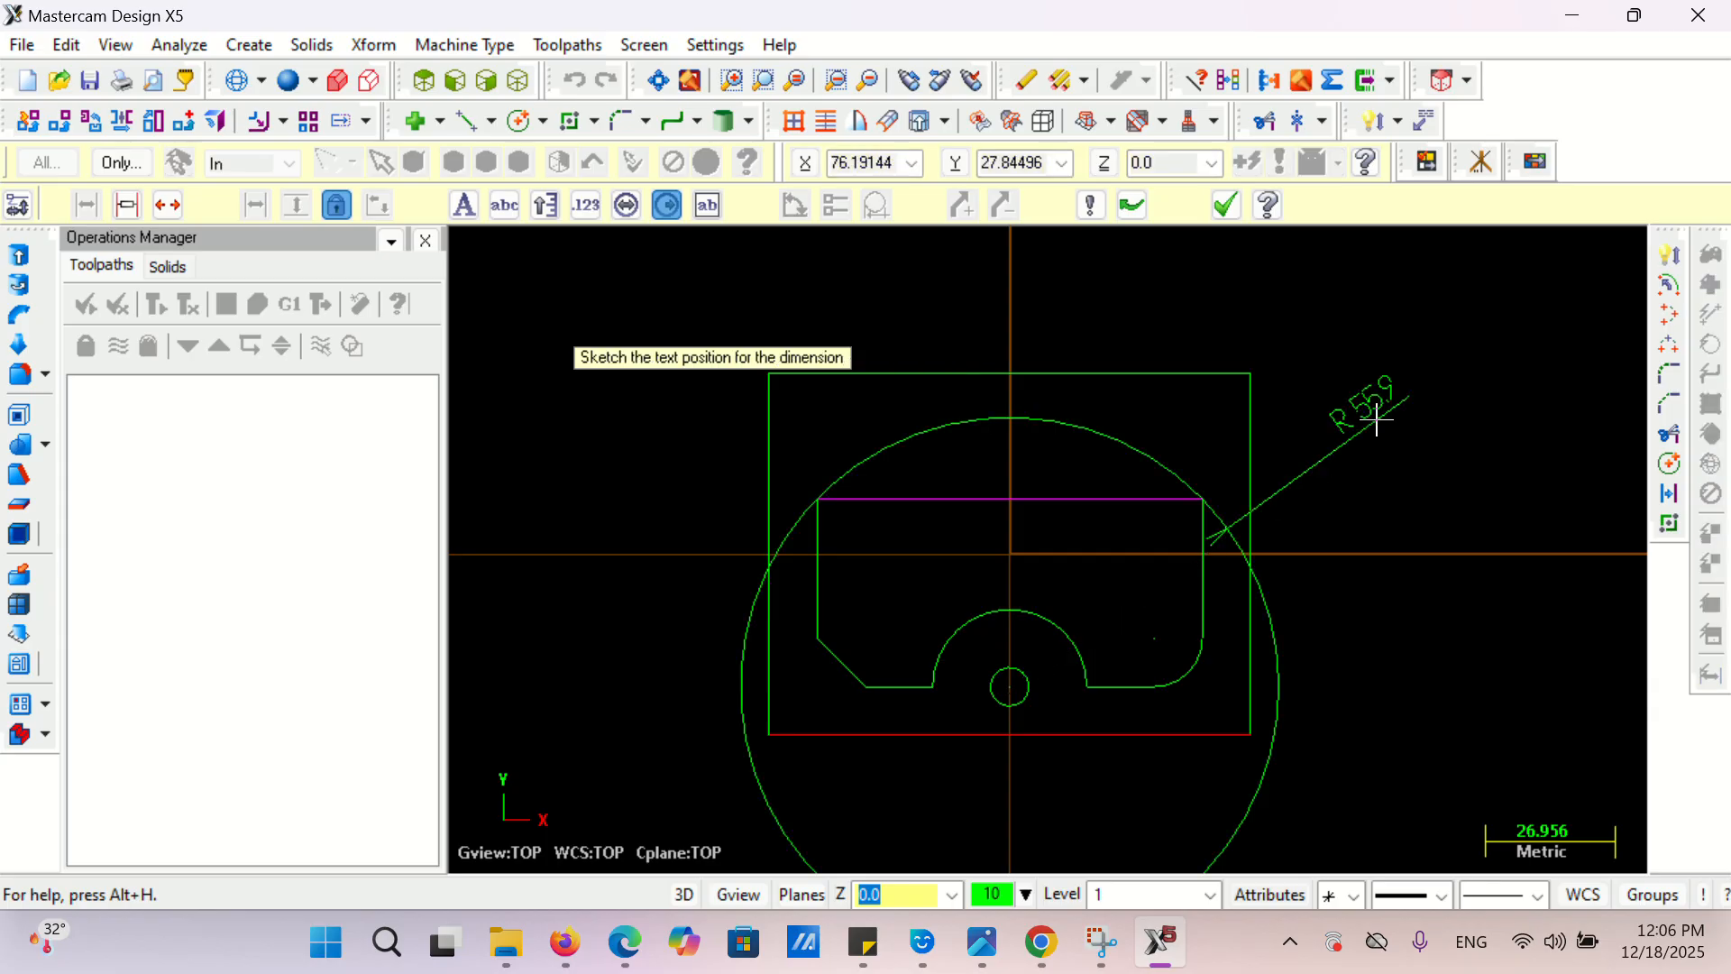
pyautogui.press('Escape')
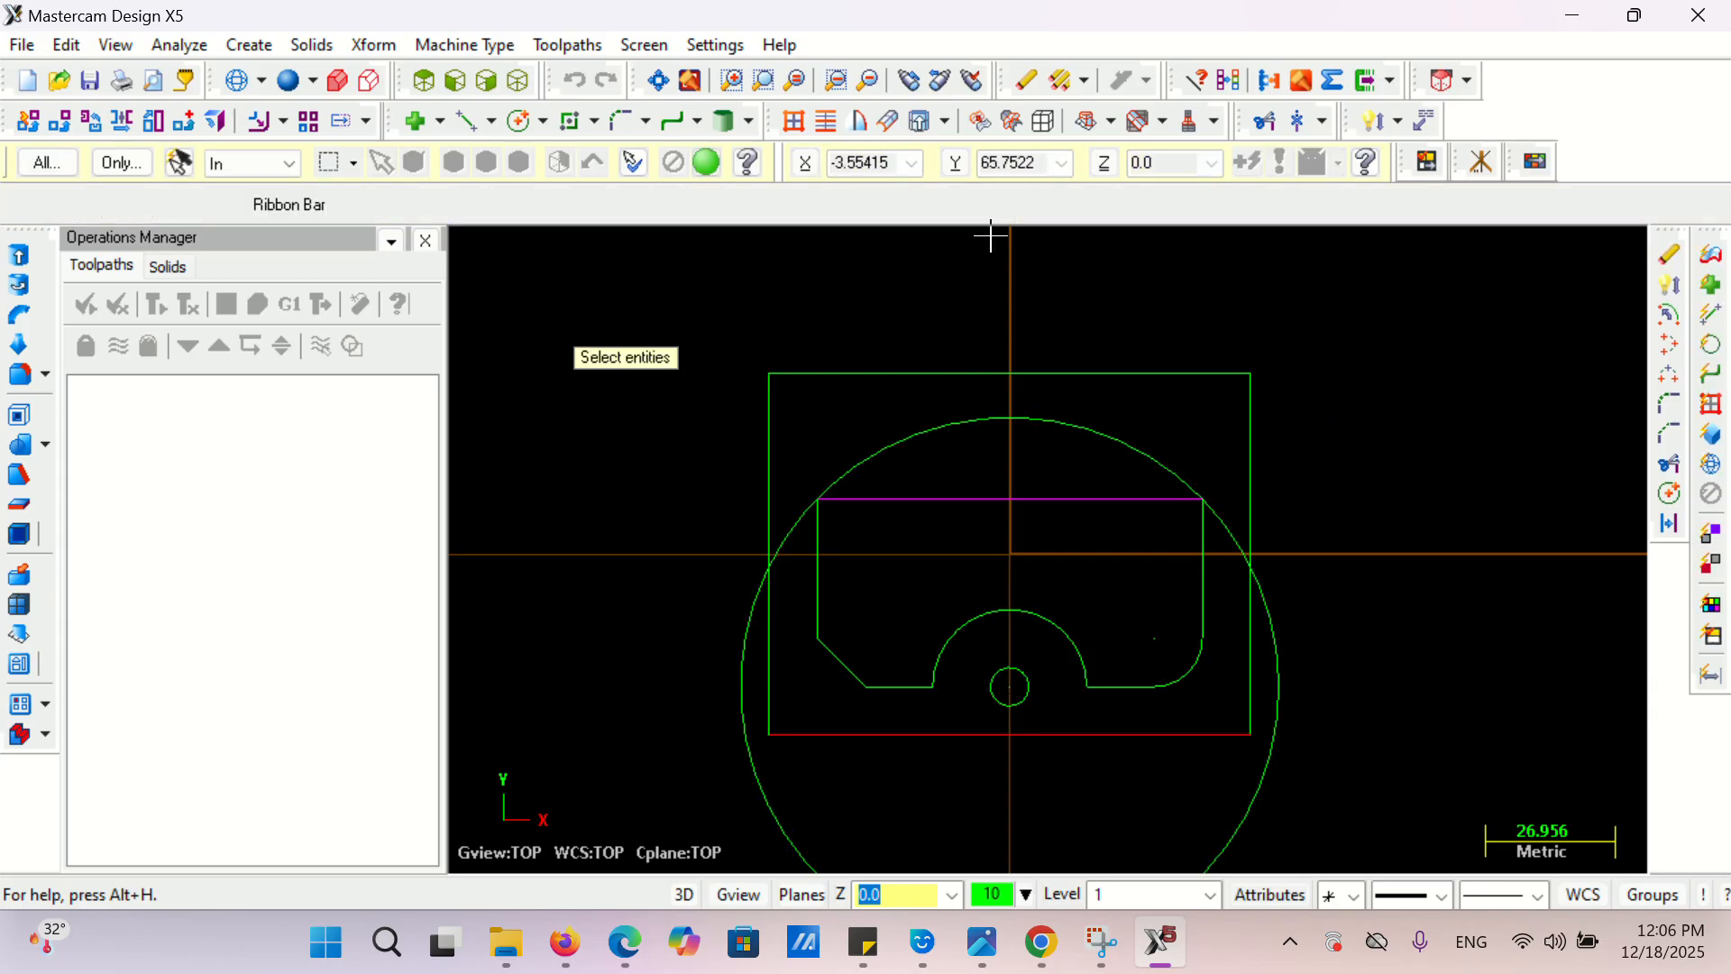
# - Trim the large circle to the arc between the inner profile's upper corners and remove the straight top edge beneath it
pyautogui.click(1265, 121)
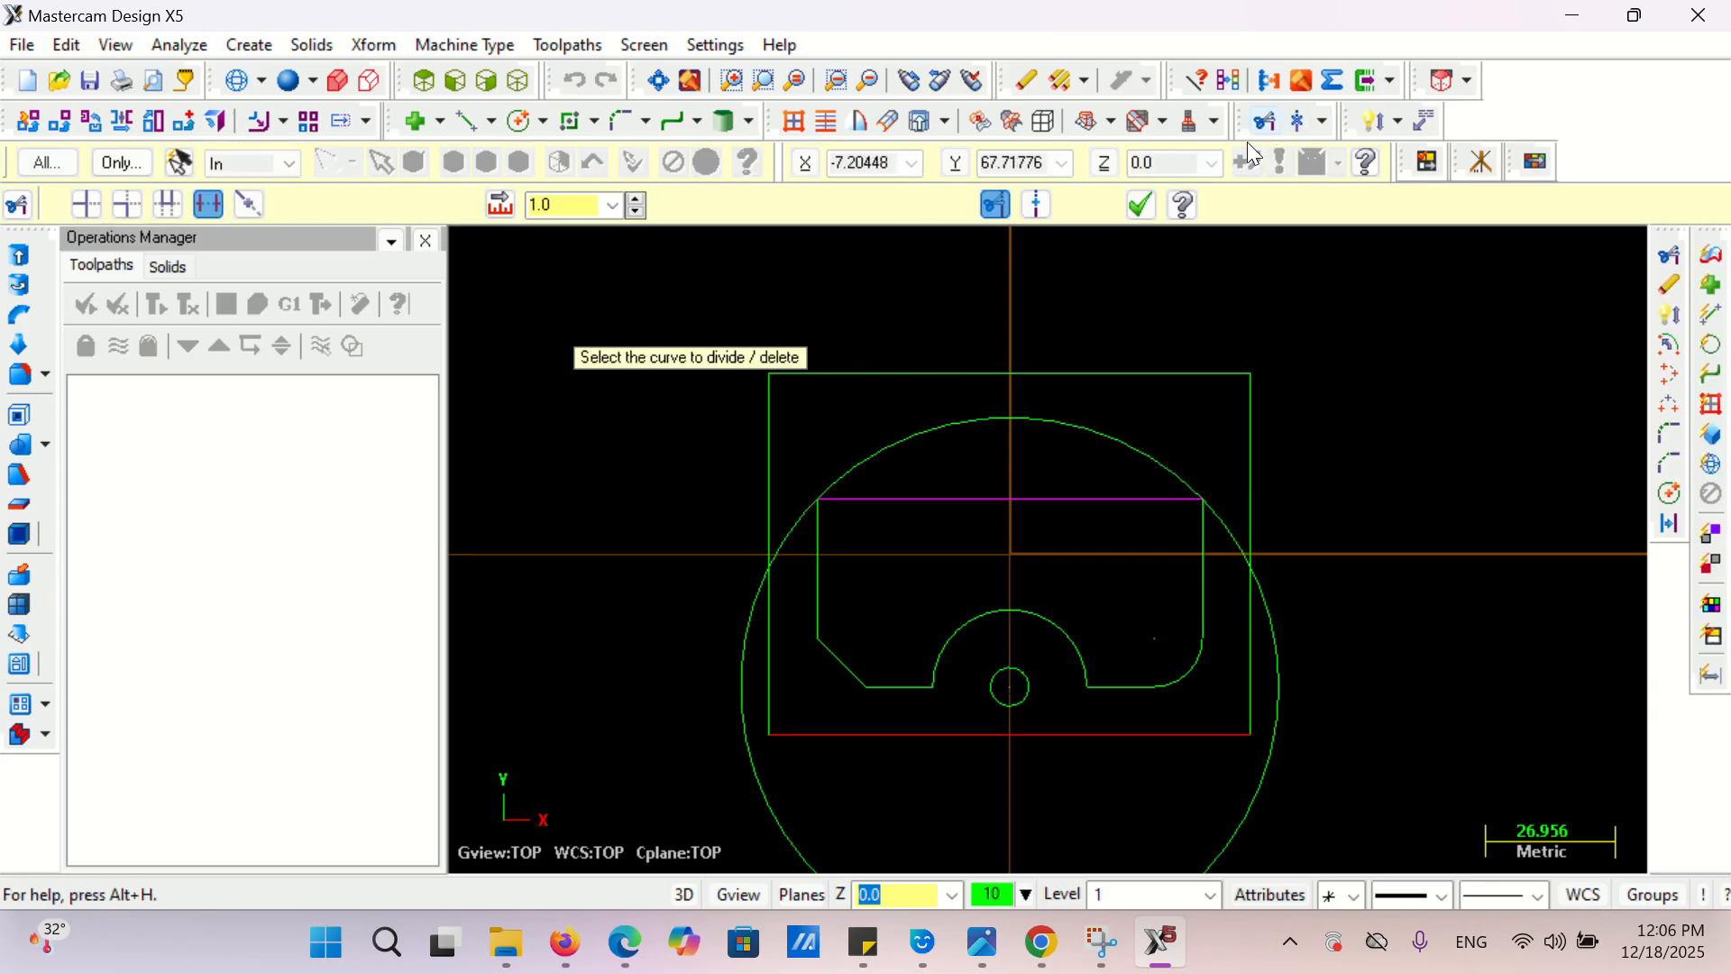
pyautogui.scroll(-2, 1023, 310)
pyautogui.click(1121, 733)
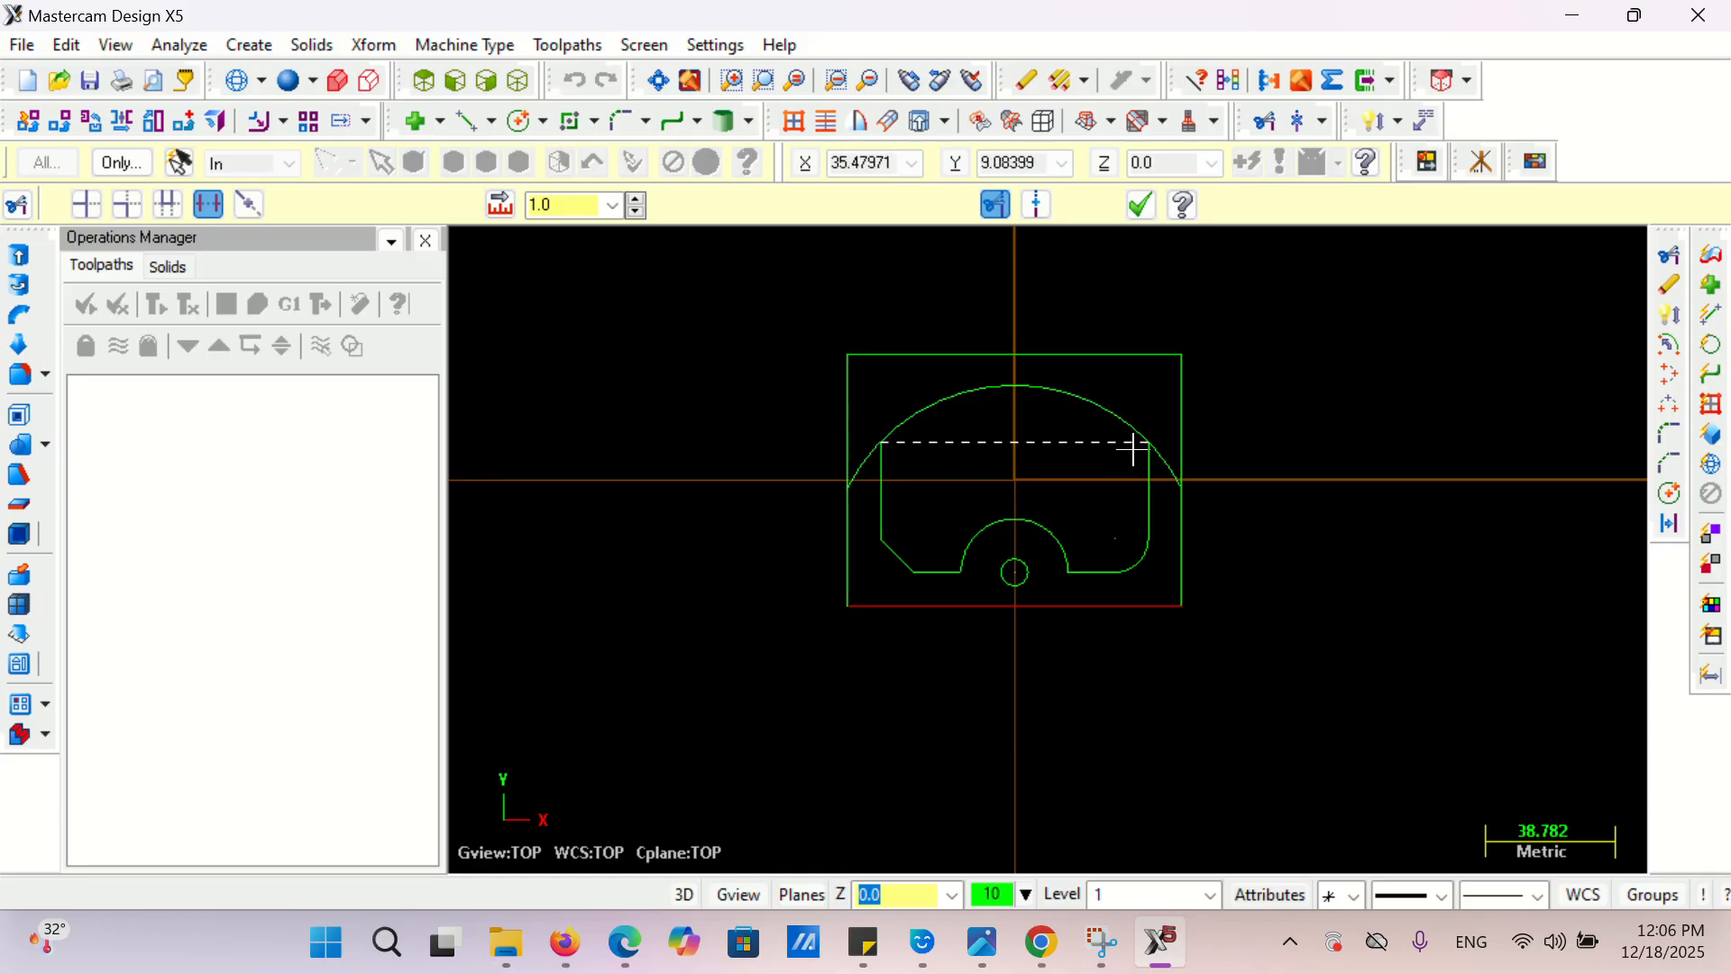
pyautogui.scroll(4, 1145, 465)
pyautogui.click(1194, 440)
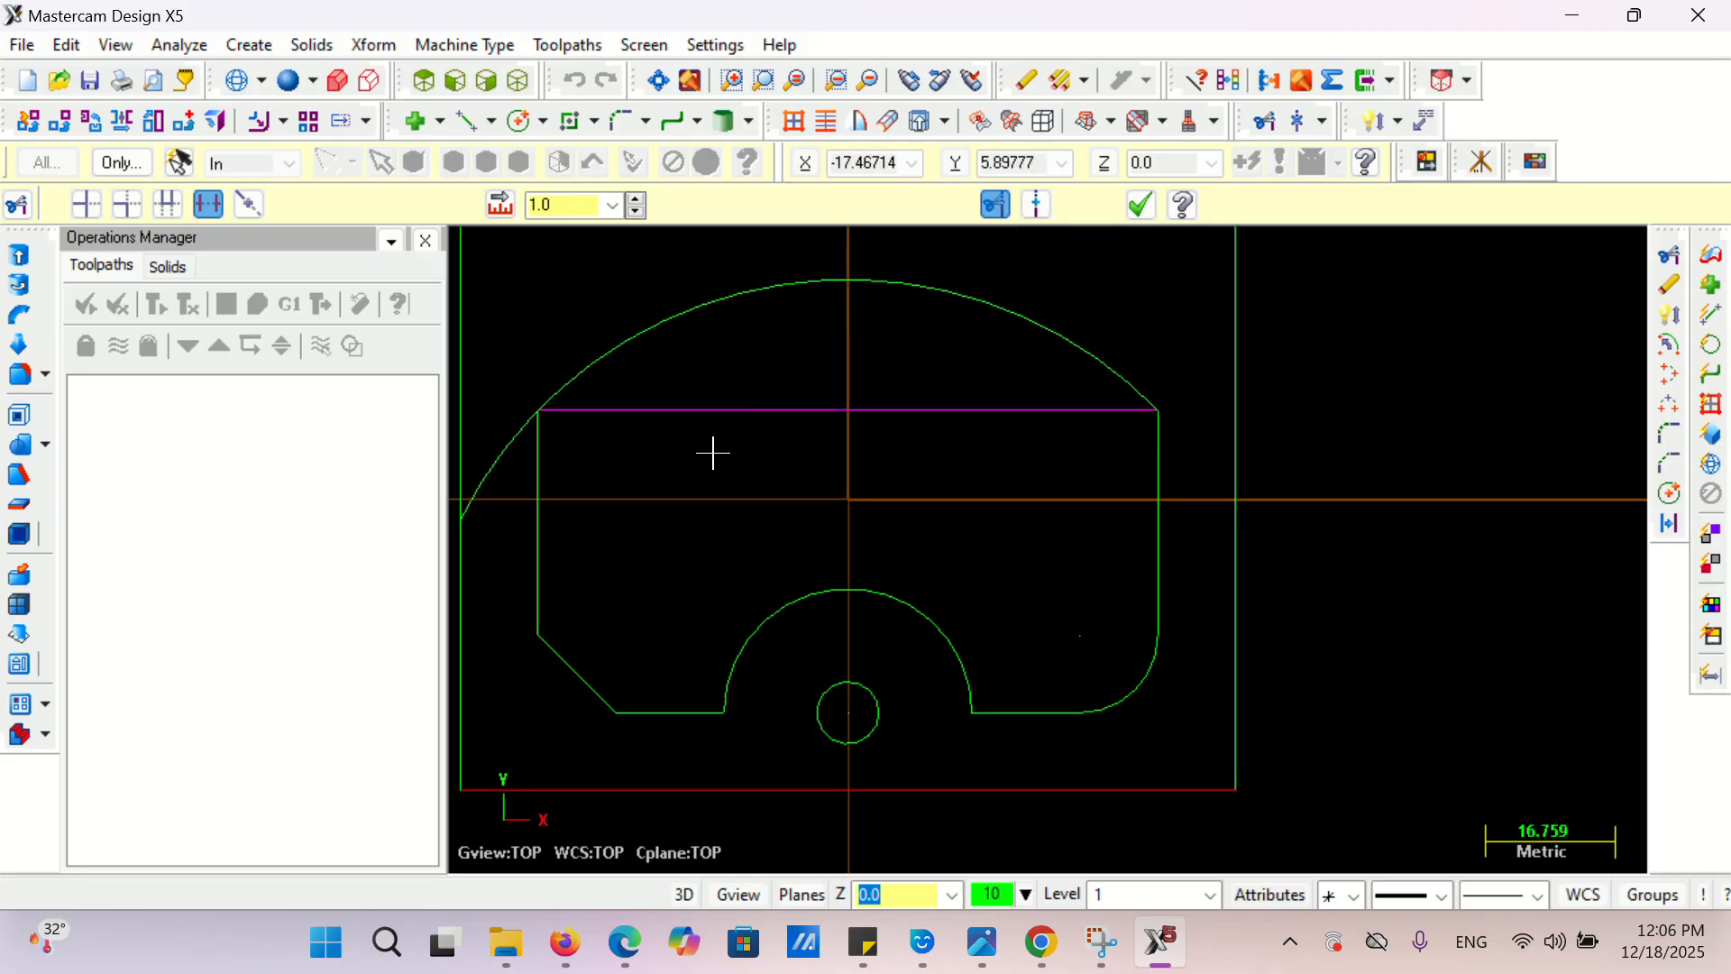
pyautogui.click(502, 453)
pyautogui.click(784, 419)
pyautogui.scroll(-2, 889, 518)
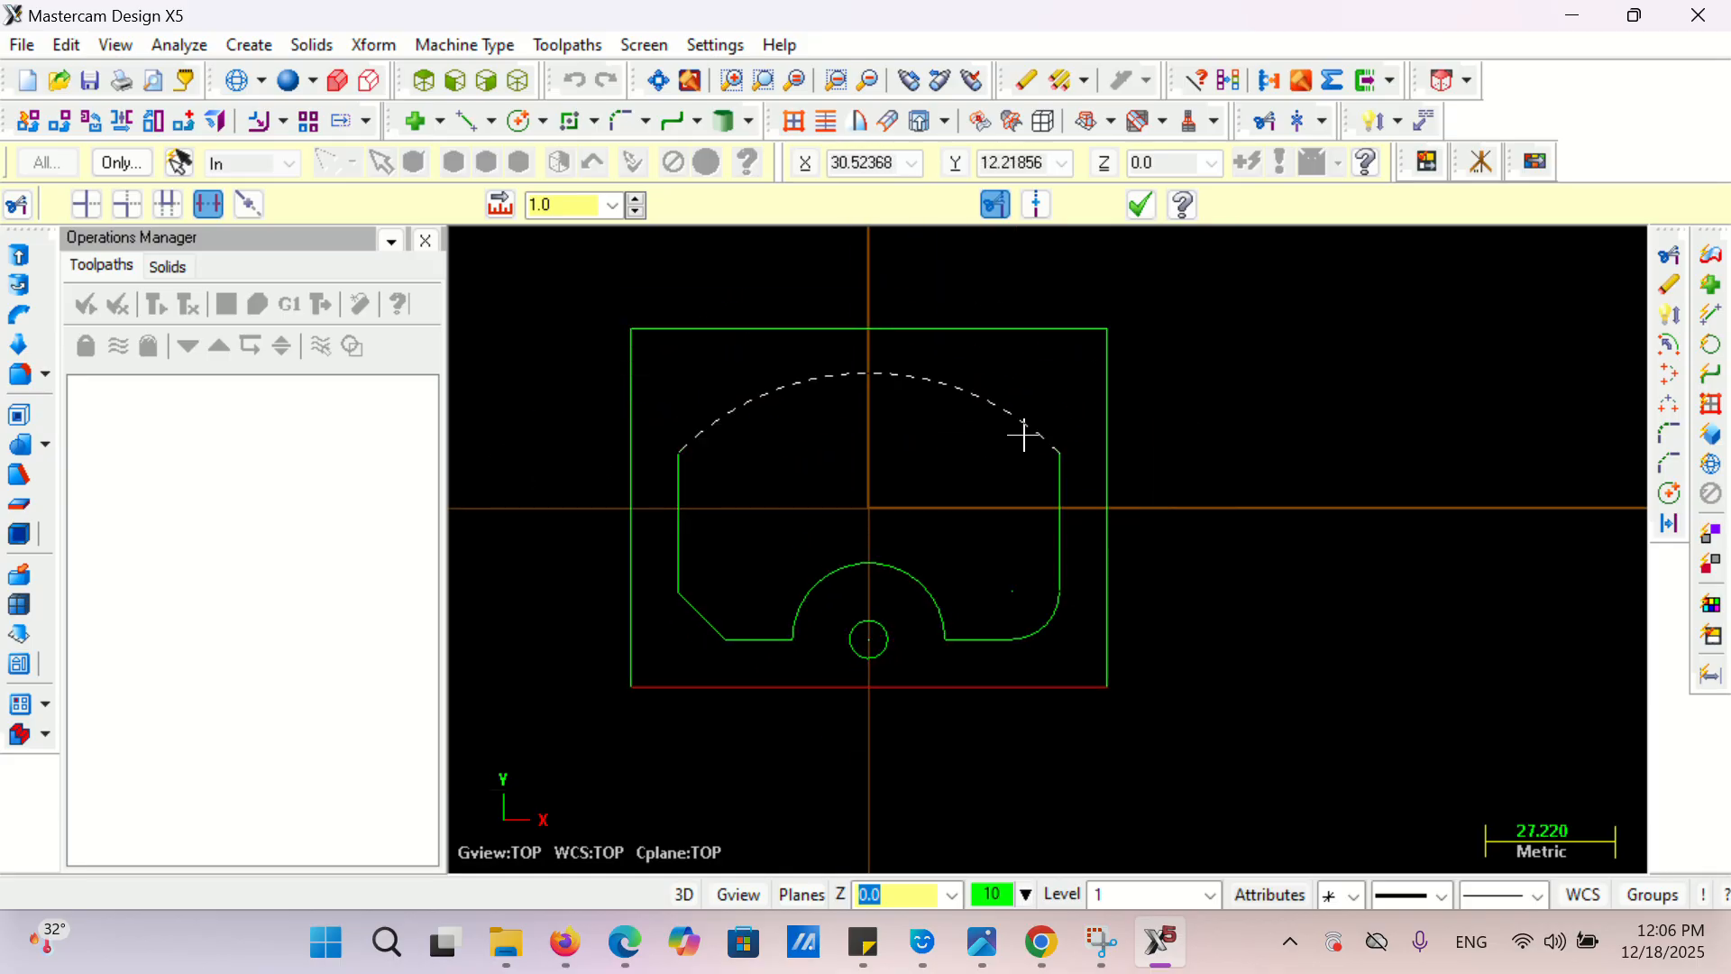
pyautogui.press('Escape')
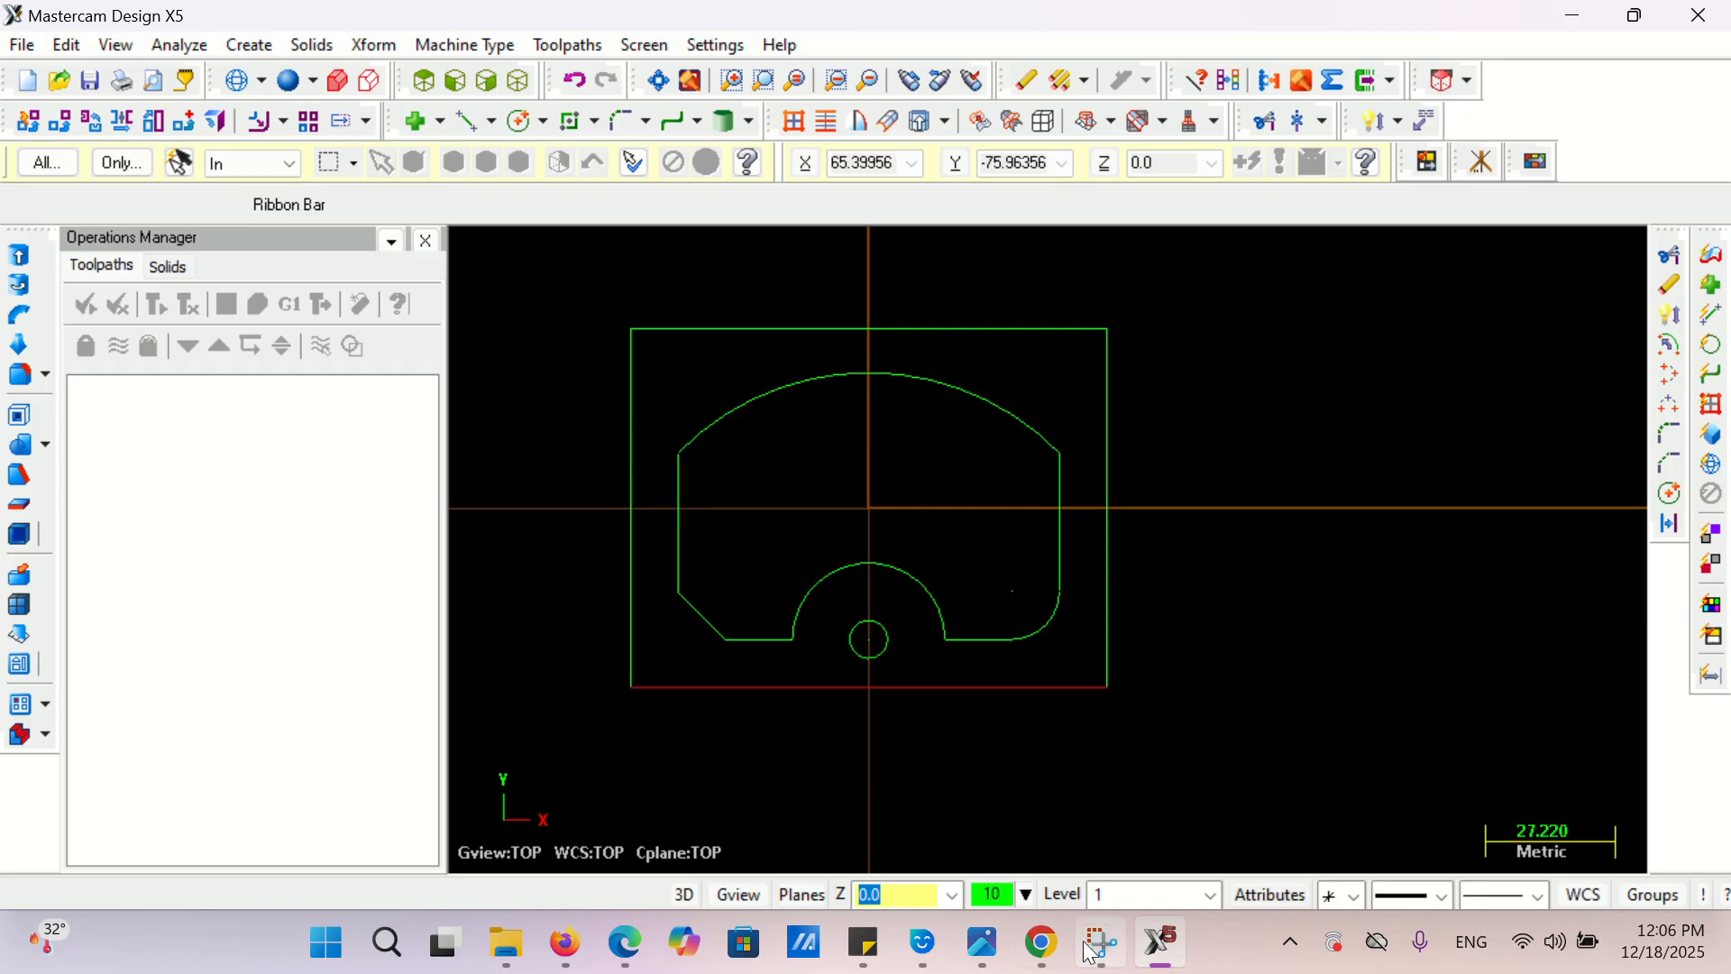
# - Check the tapped-hole layout in the PDF drawing and draw a 44 mm radius circle centred on the 8 mm hole
pyautogui.click(1044, 944)
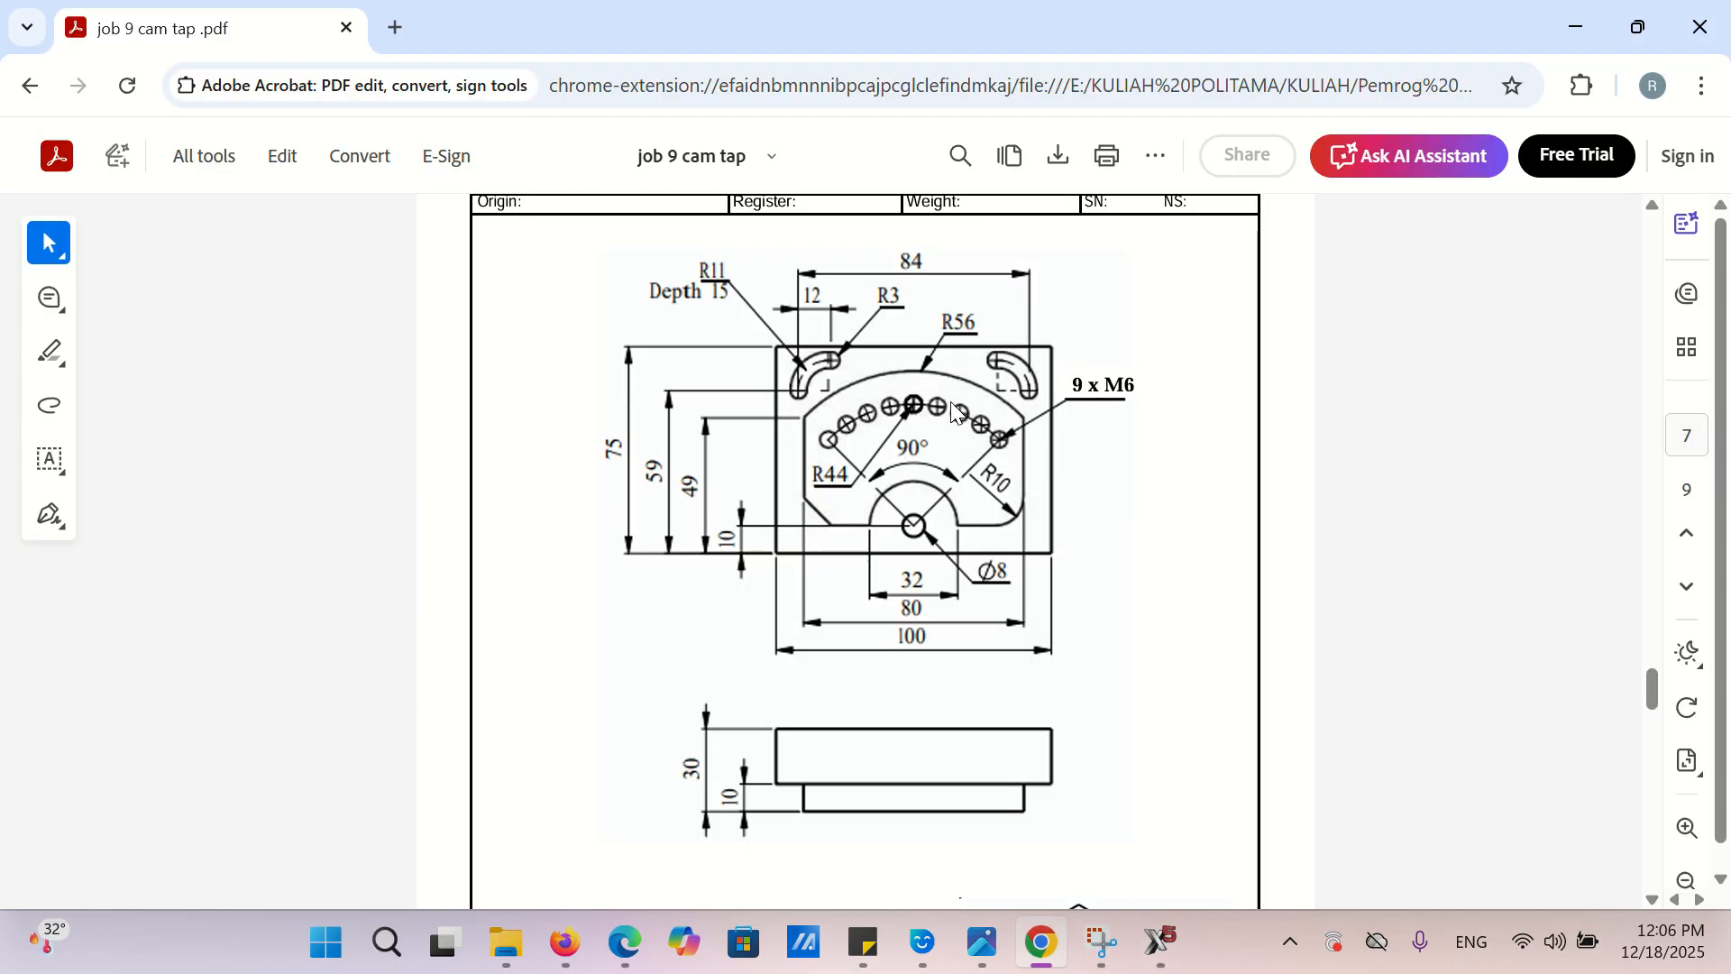
pyautogui.scroll(2, 948, 425)
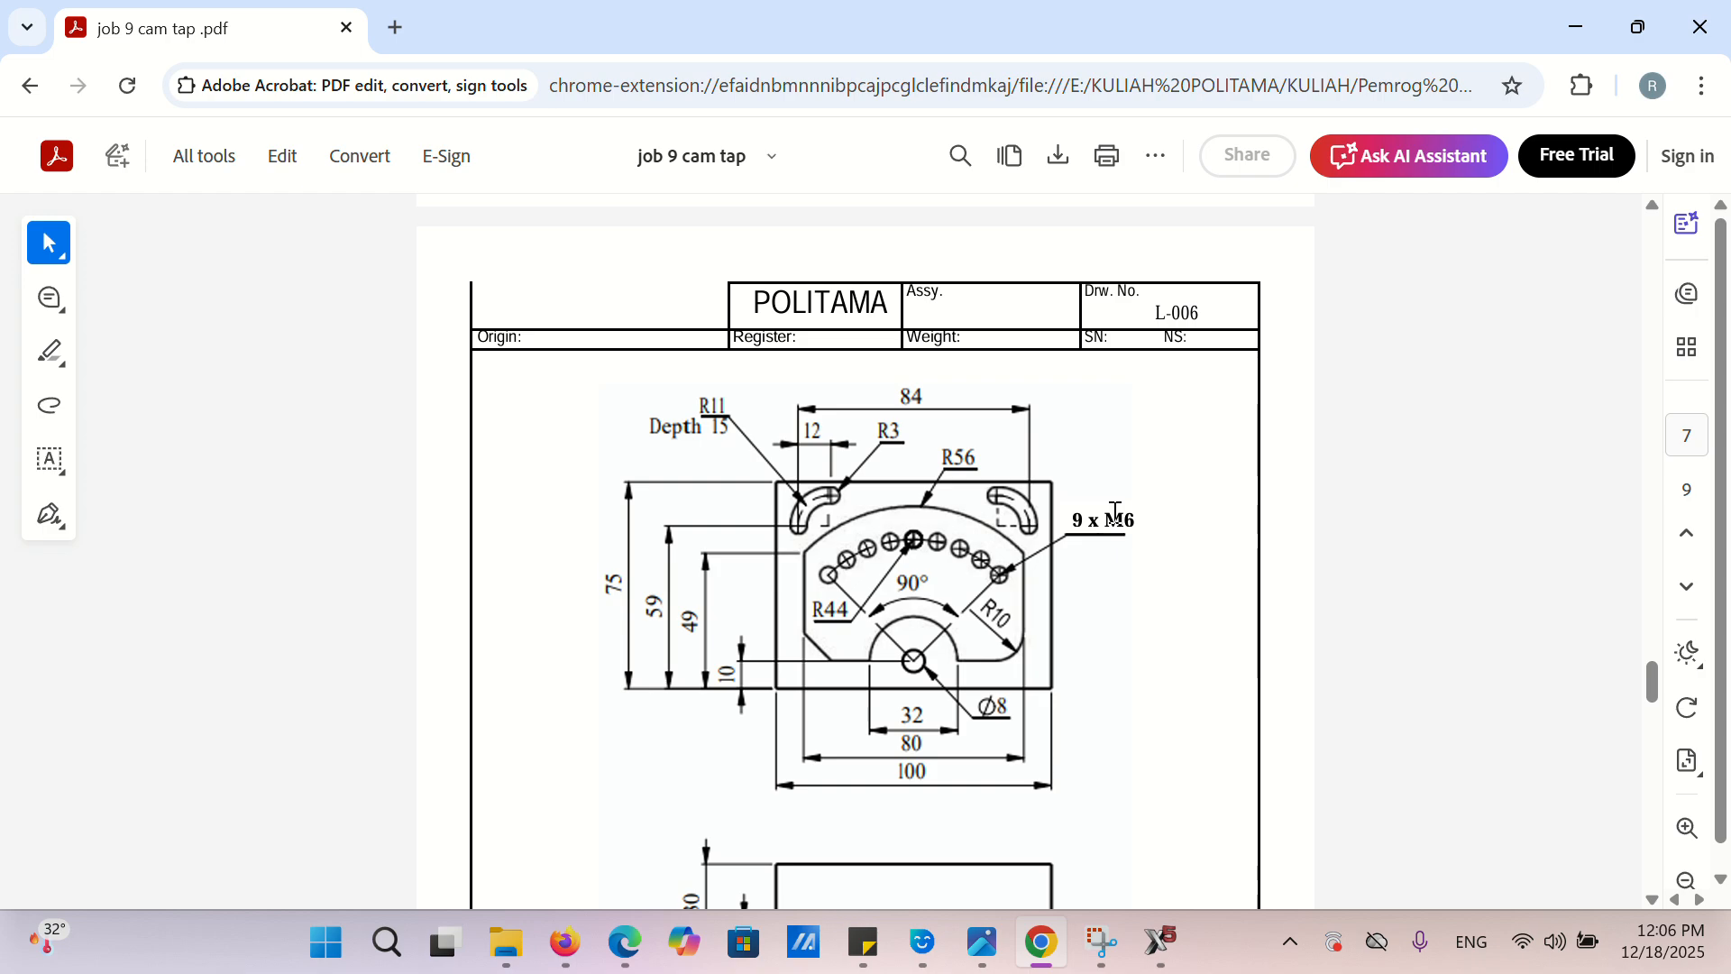
pyautogui.moveTo(1155, 959)
pyautogui.click(1160, 942)
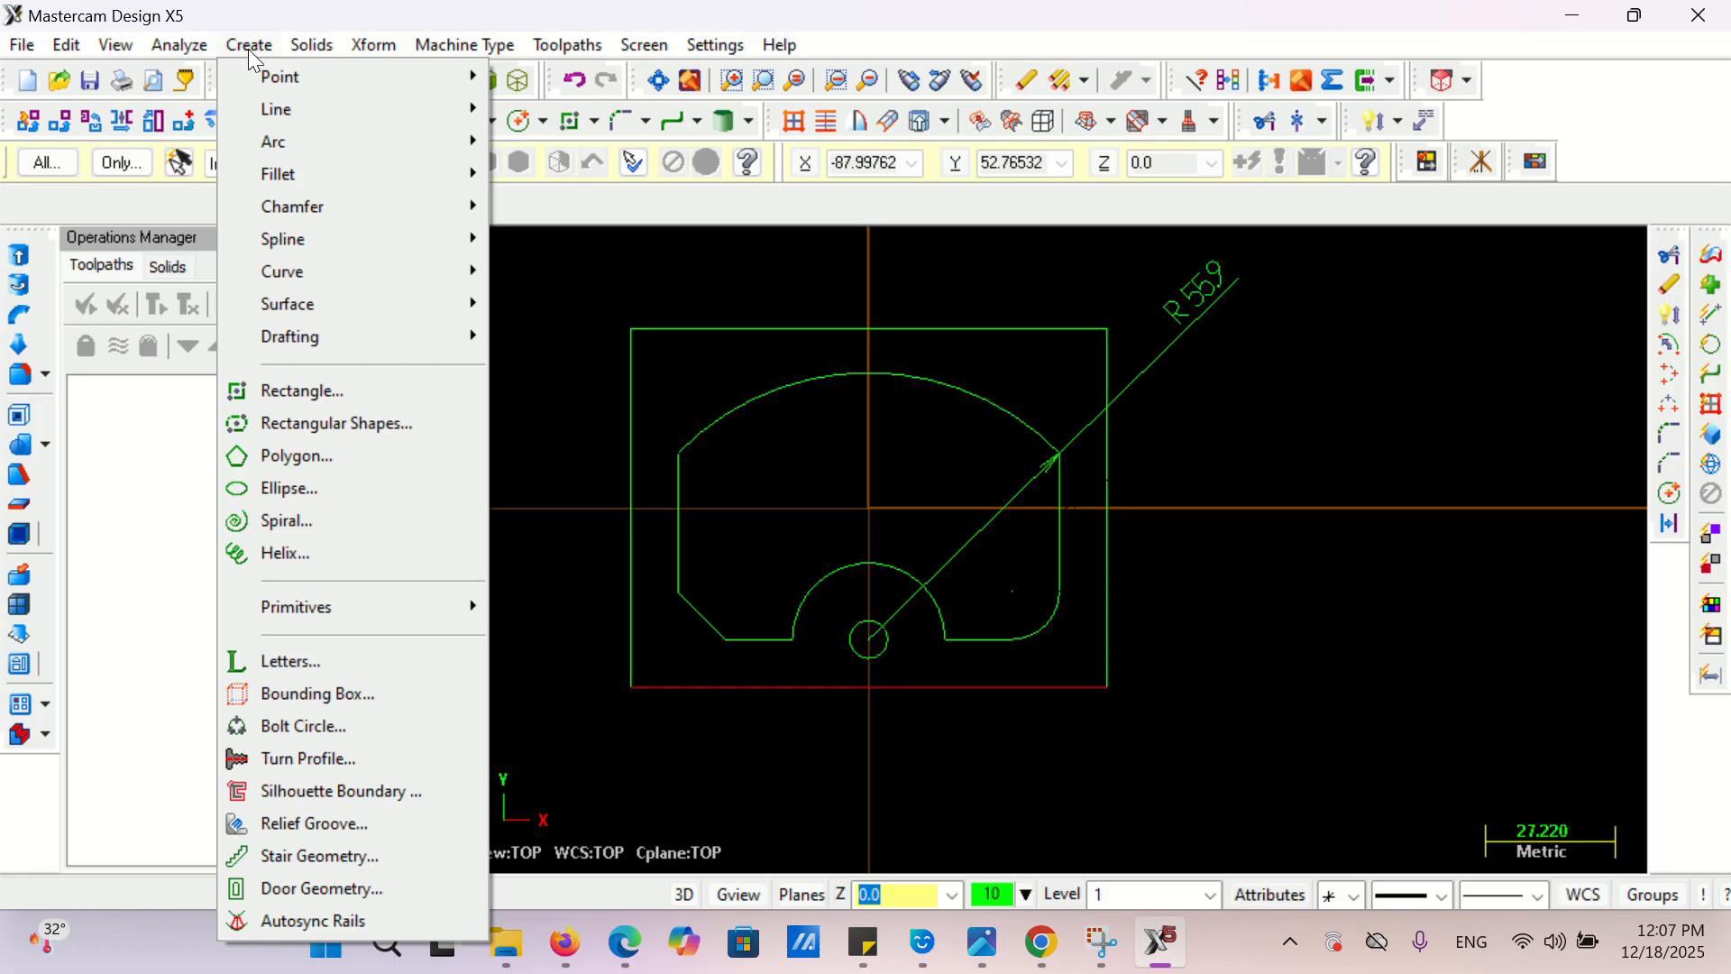
pyautogui.moveTo(301, 141)
pyautogui.click(594, 173)
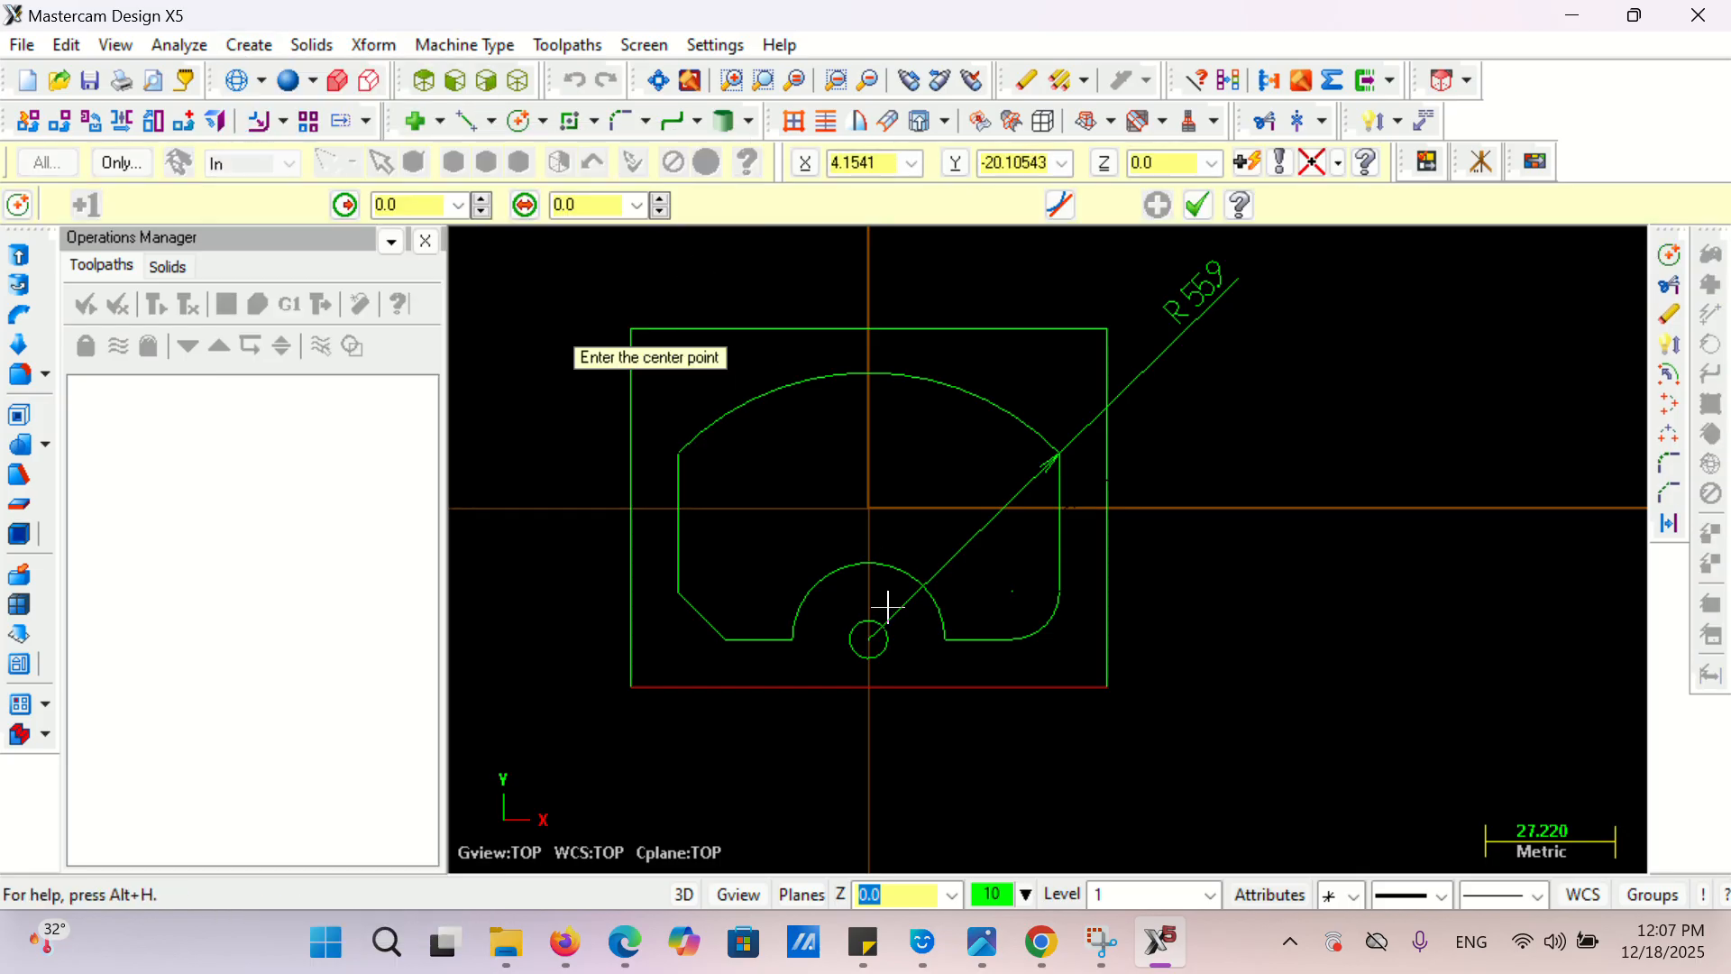
pyautogui.click(869, 641)
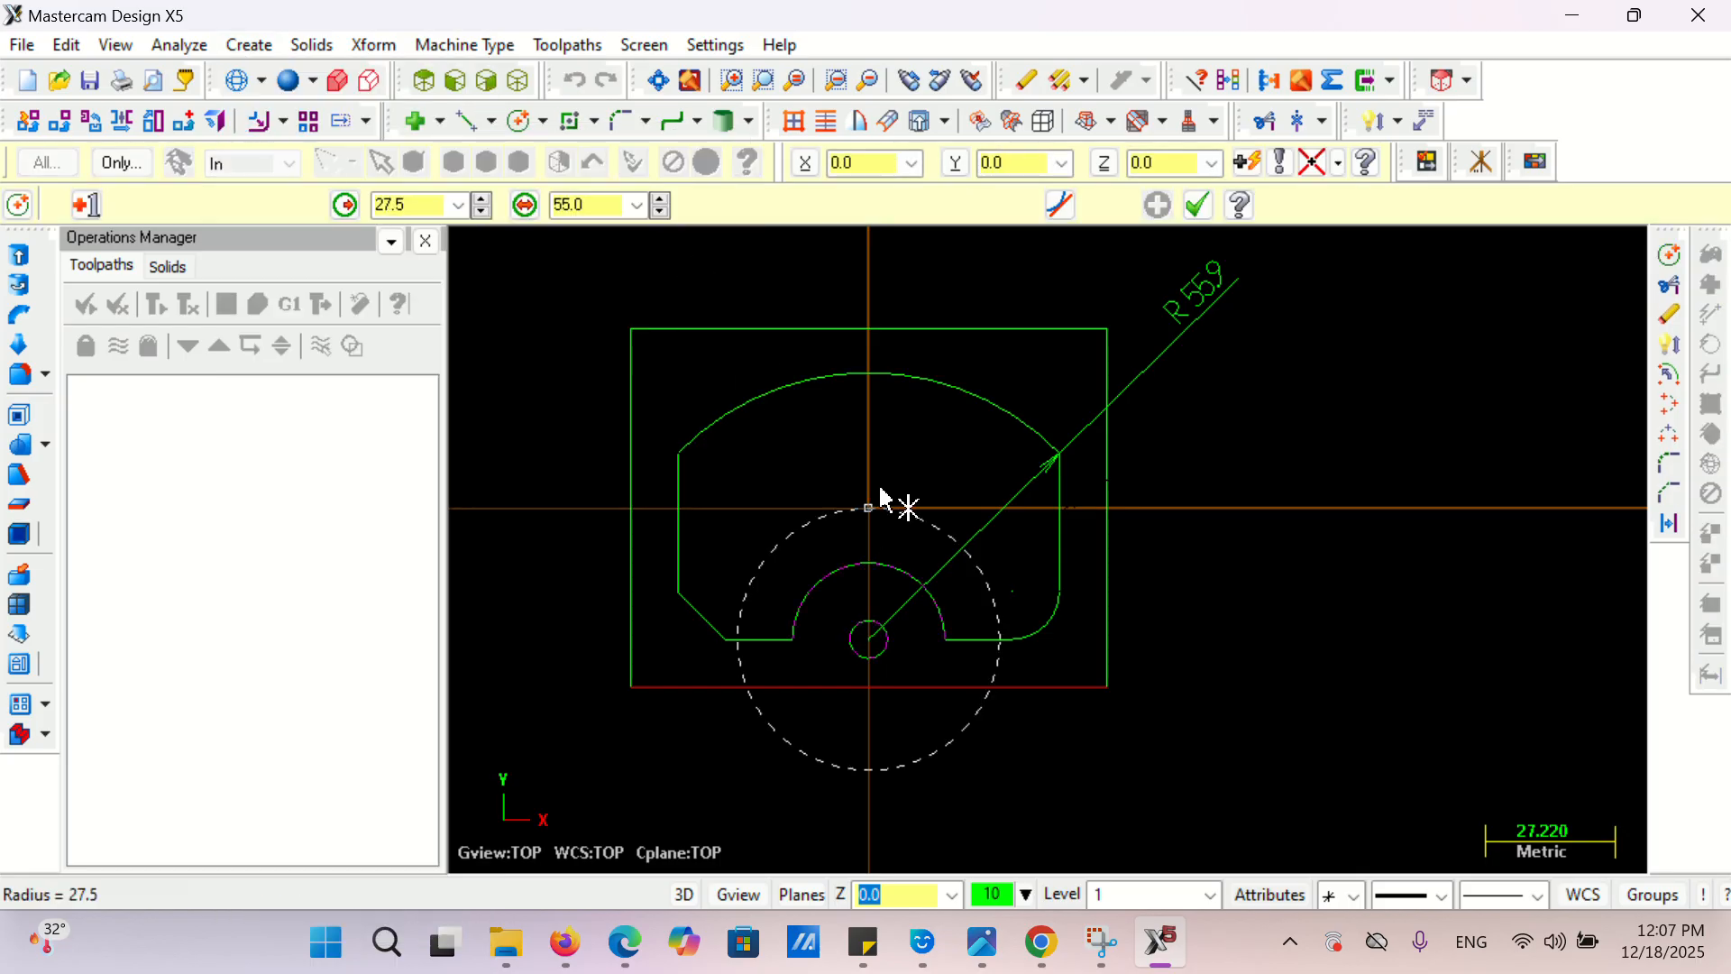
pyautogui.click(433, 205)
pyautogui.write('44')
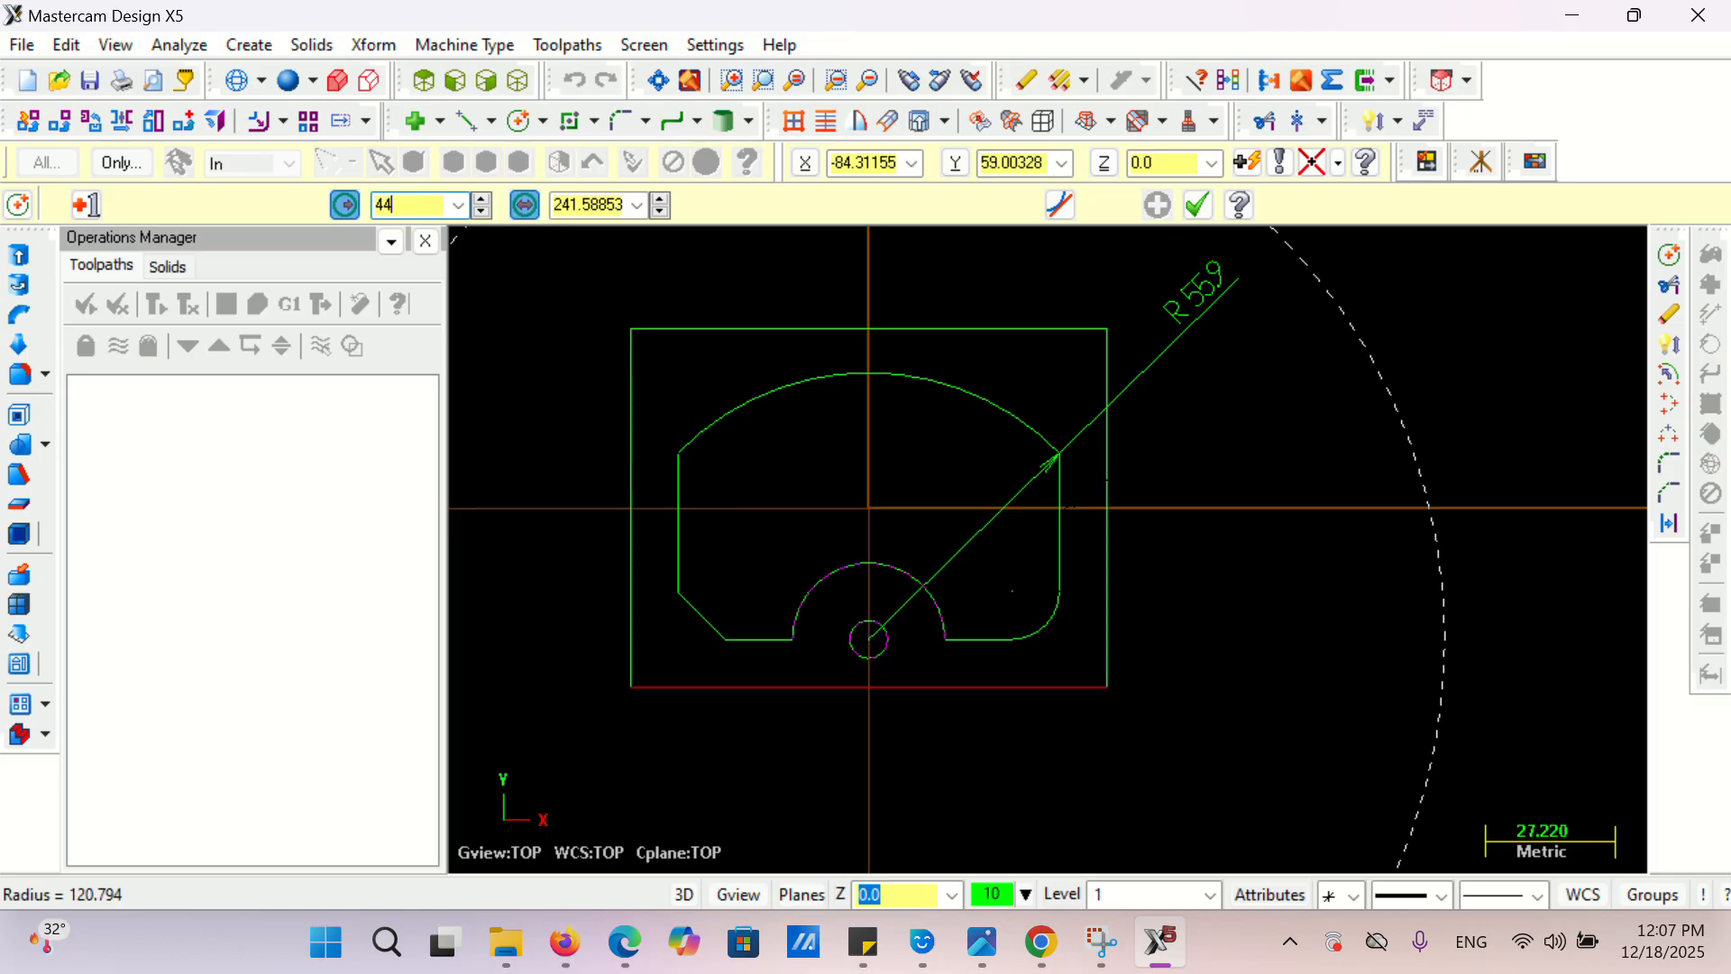
pyautogui.press('Return')
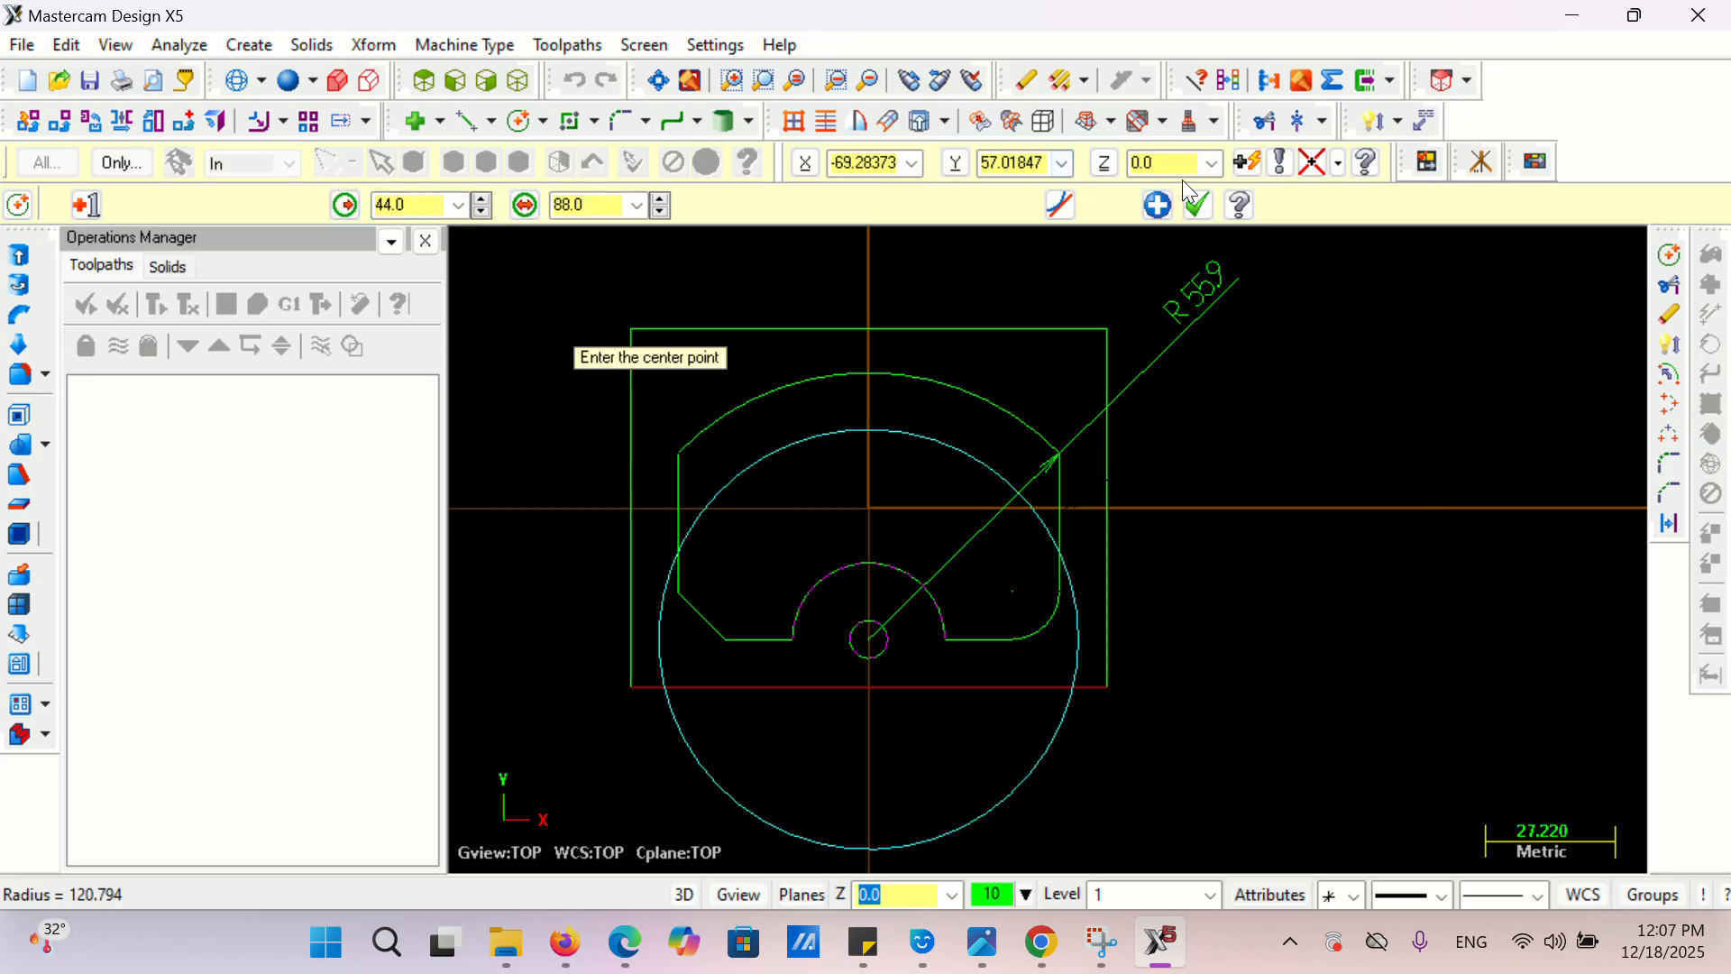
pyautogui.click(1197, 205)
# - Draw a 5 mm diameter circle at the top quadrant of the 44 mm radius circle and check the PDF's hole pattern
pyautogui.click(521, 122)
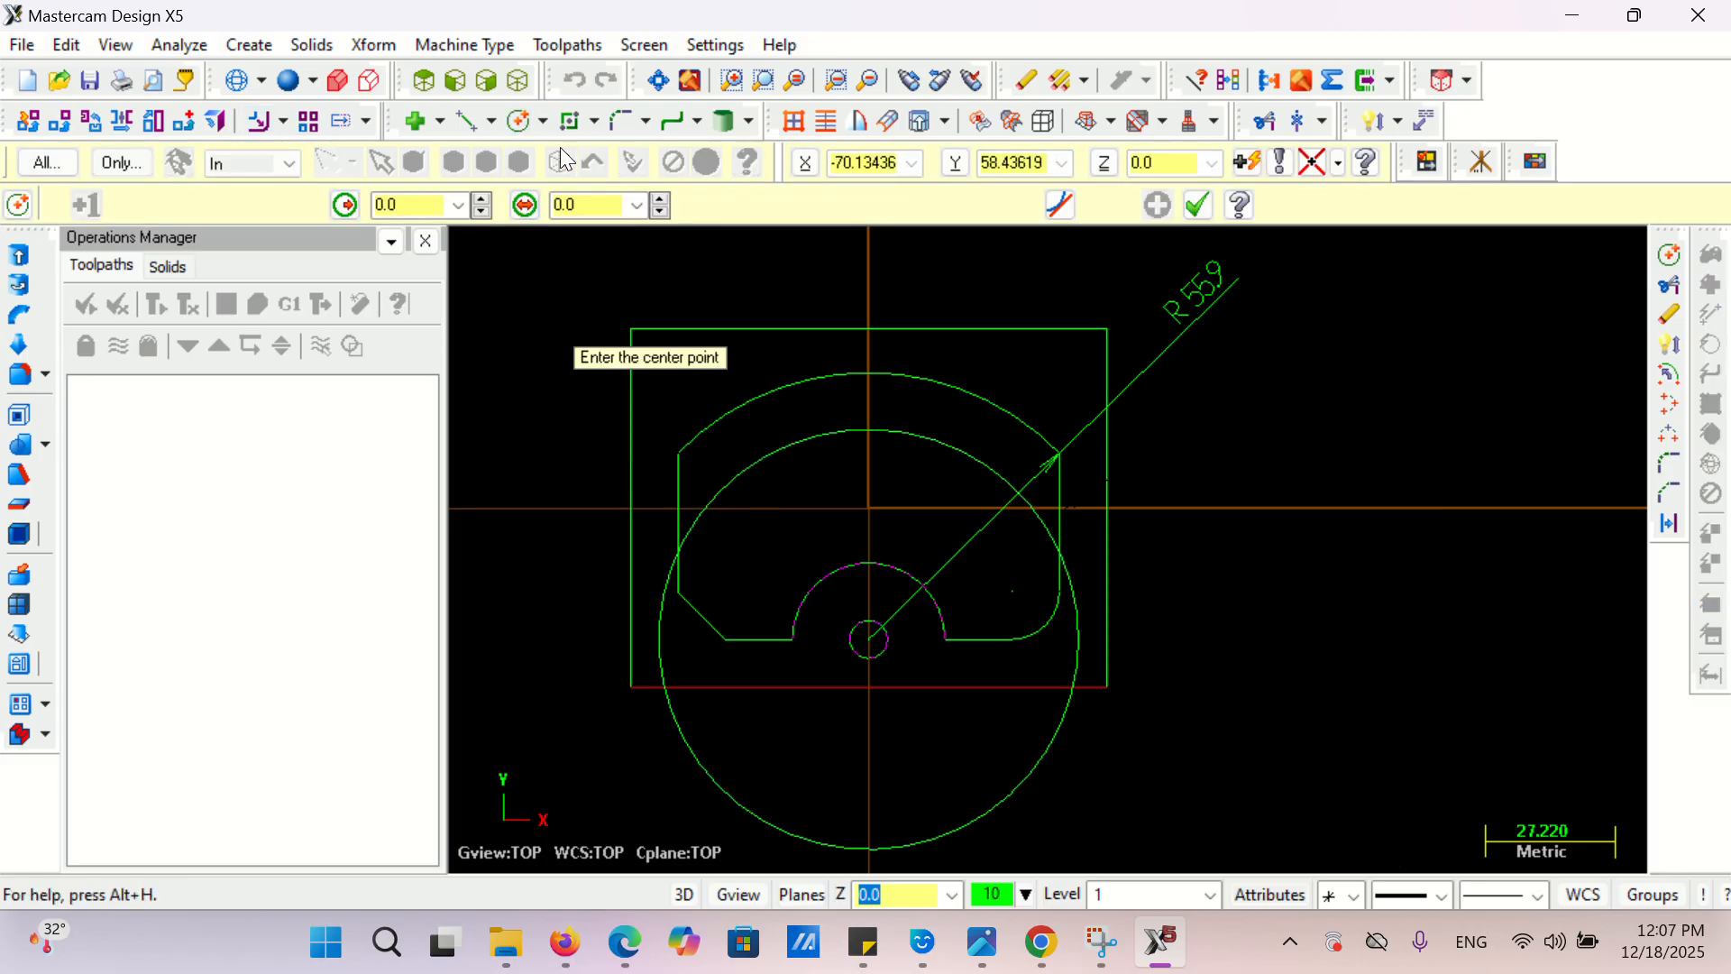
pyautogui.click(868, 423)
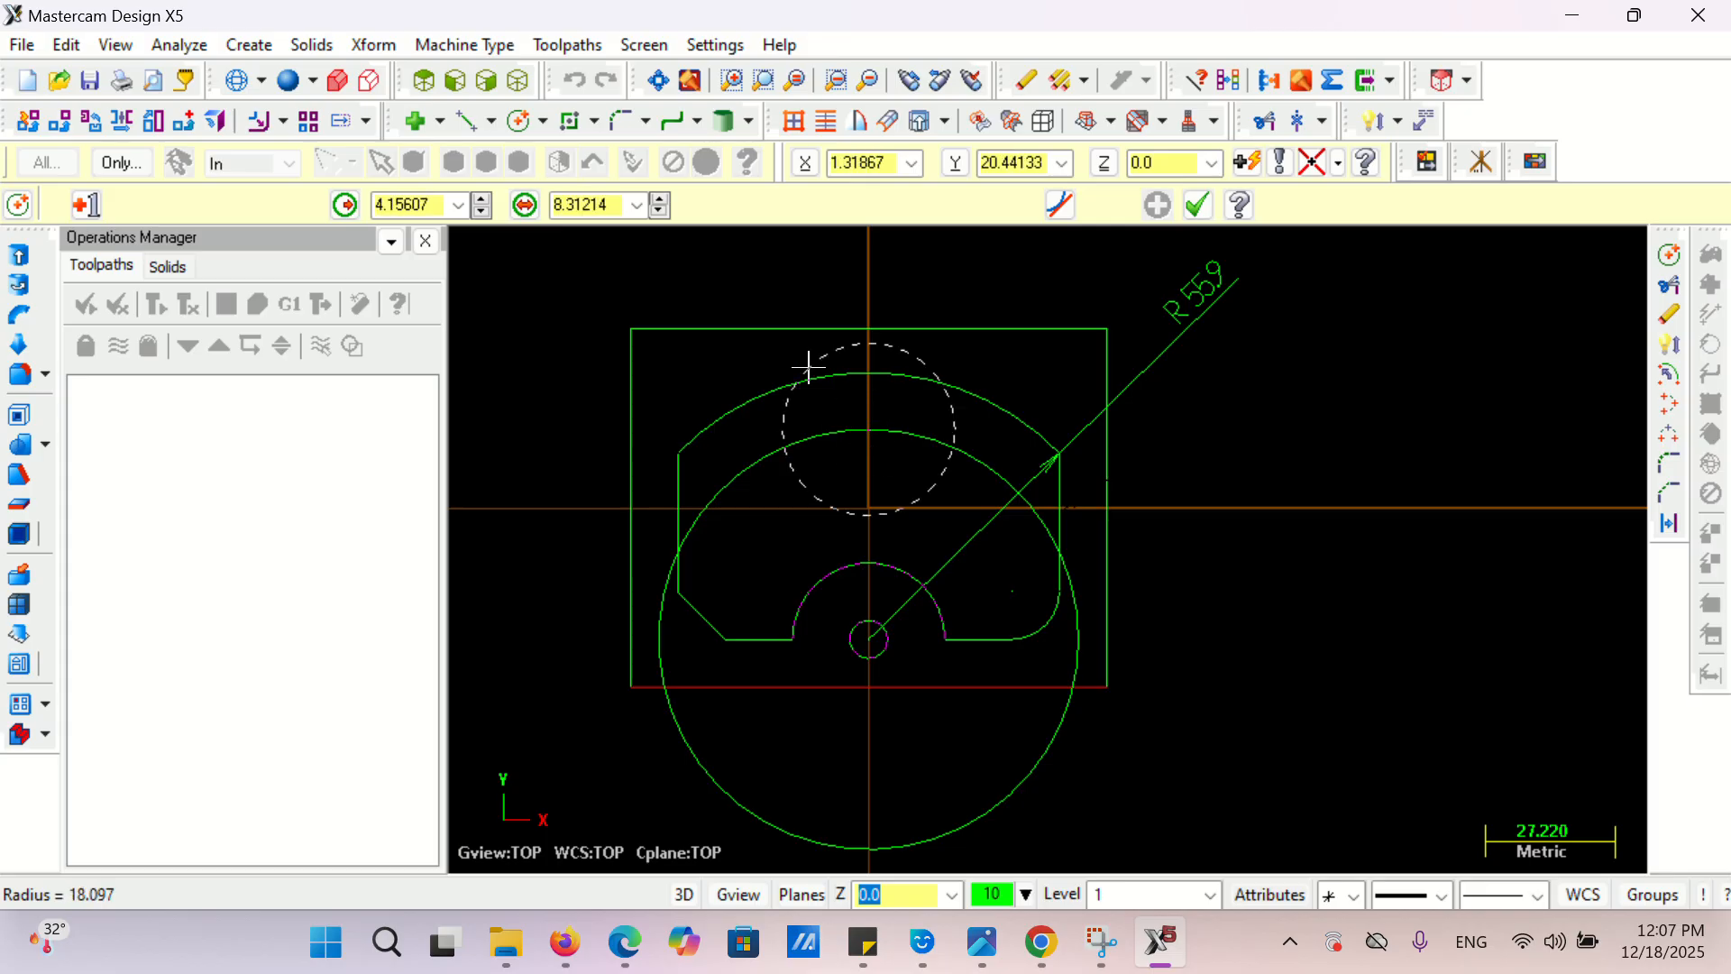
pyautogui.click(578, 205)
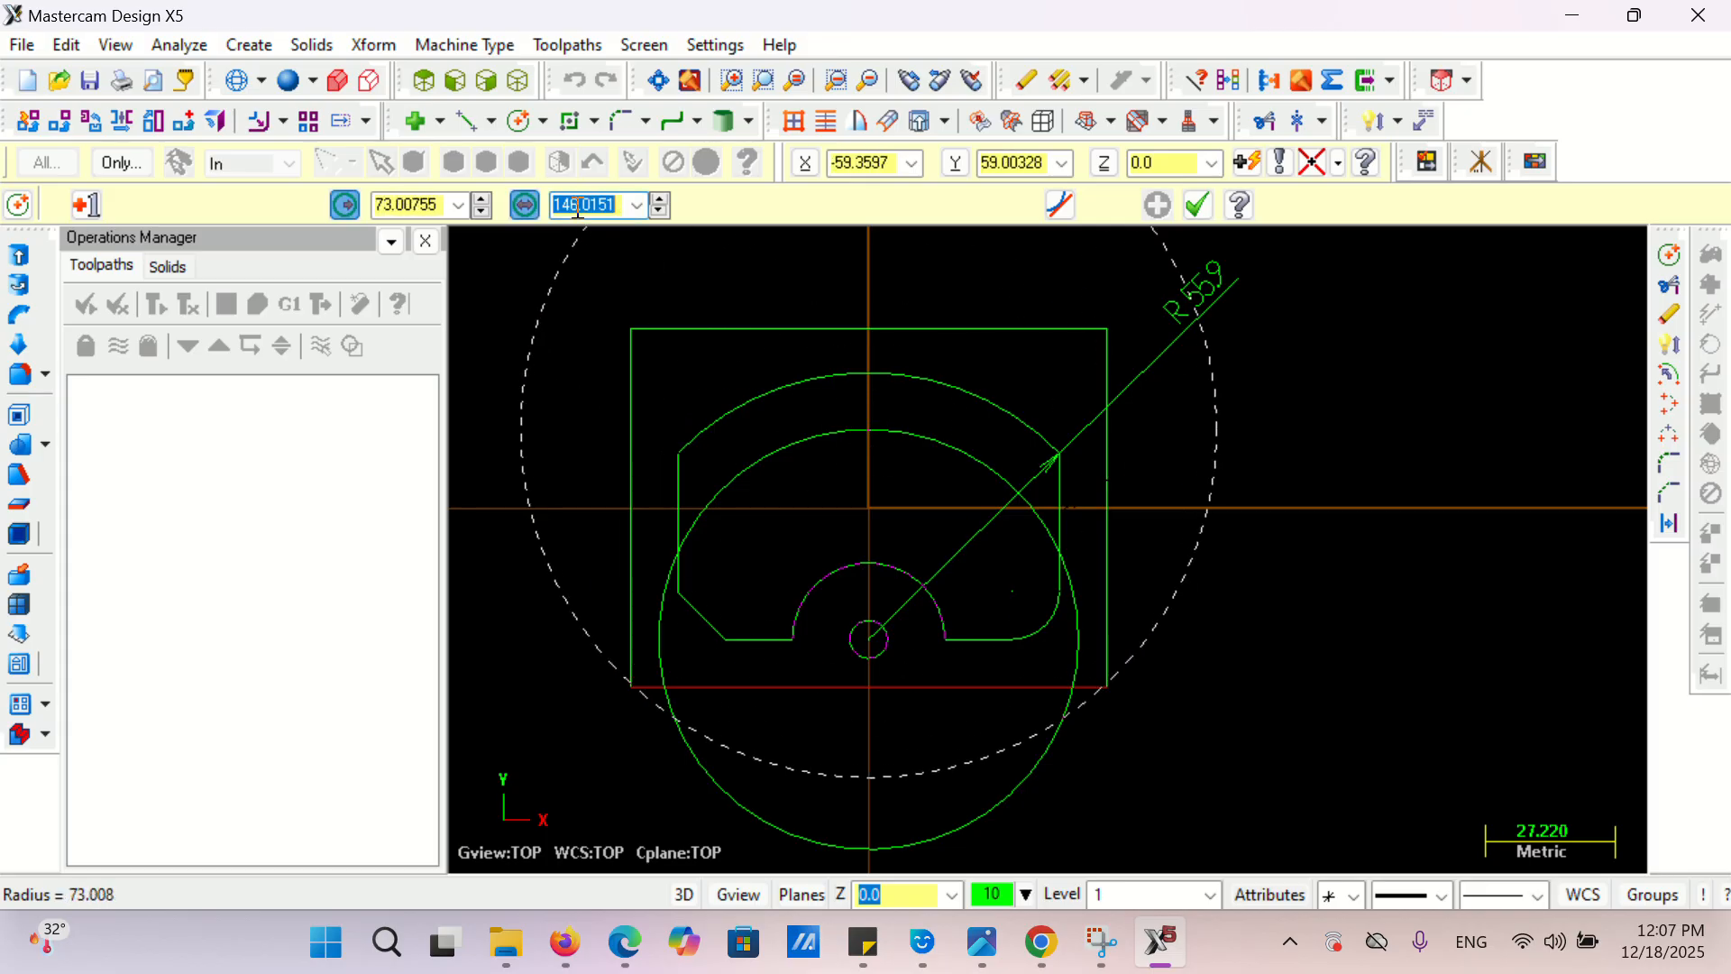
pyautogui.write('5')
pyautogui.press('Return')
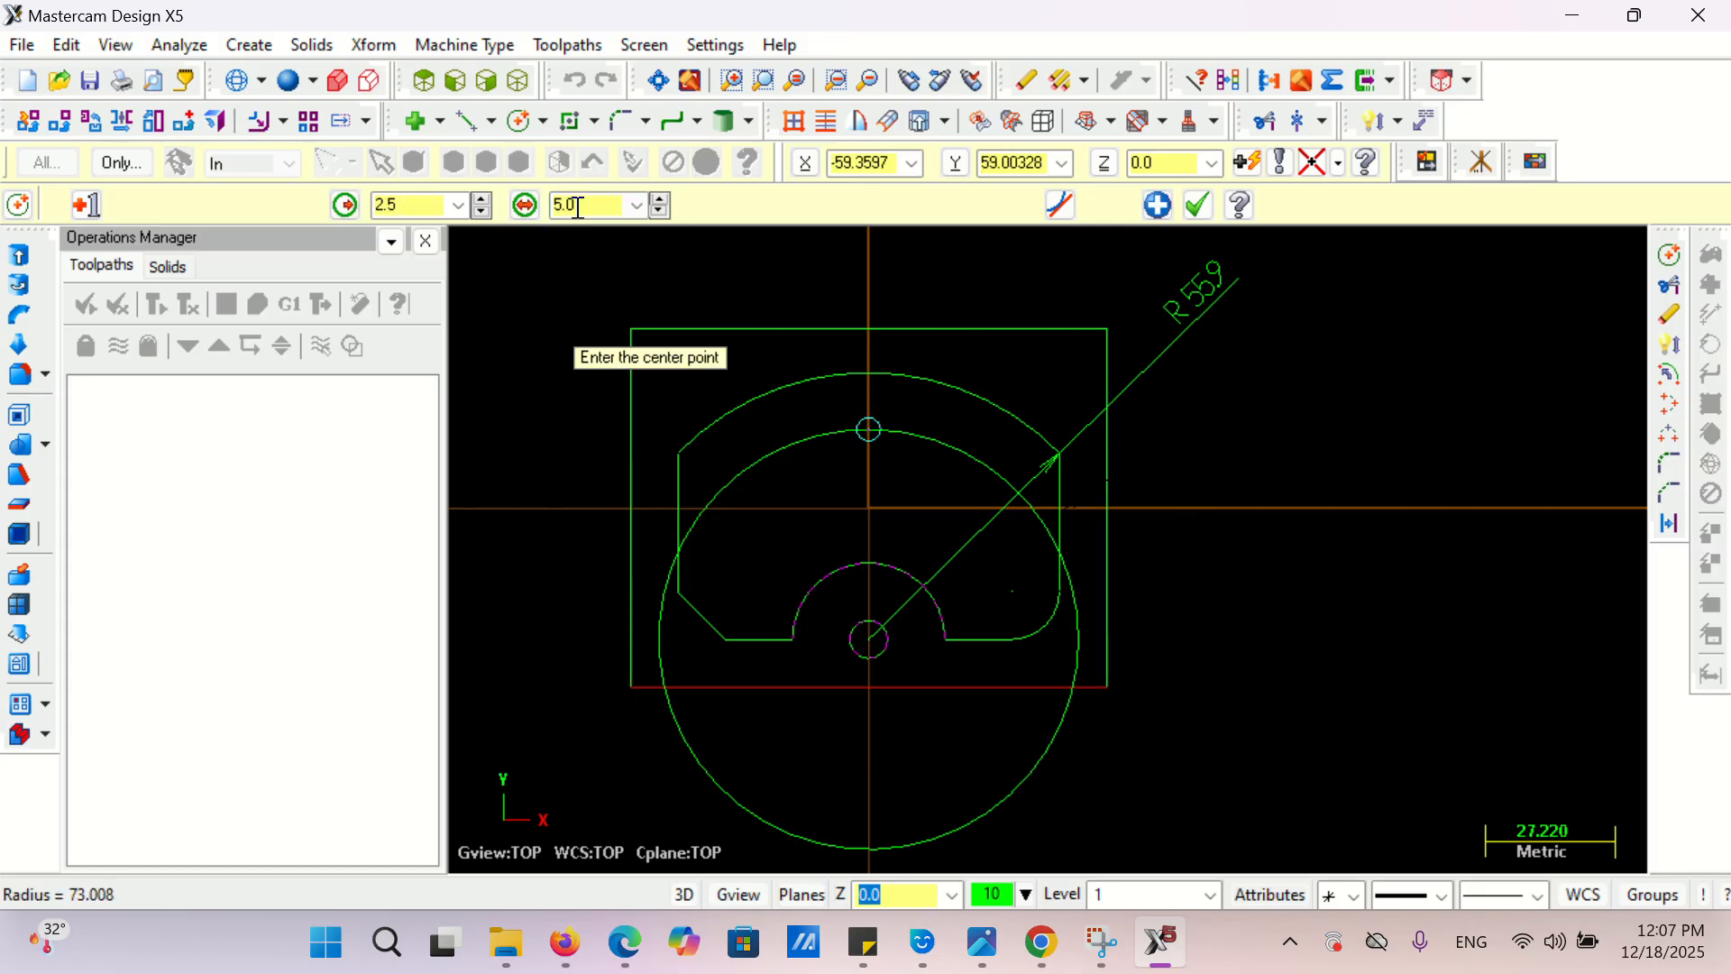
pyautogui.click(1198, 207)
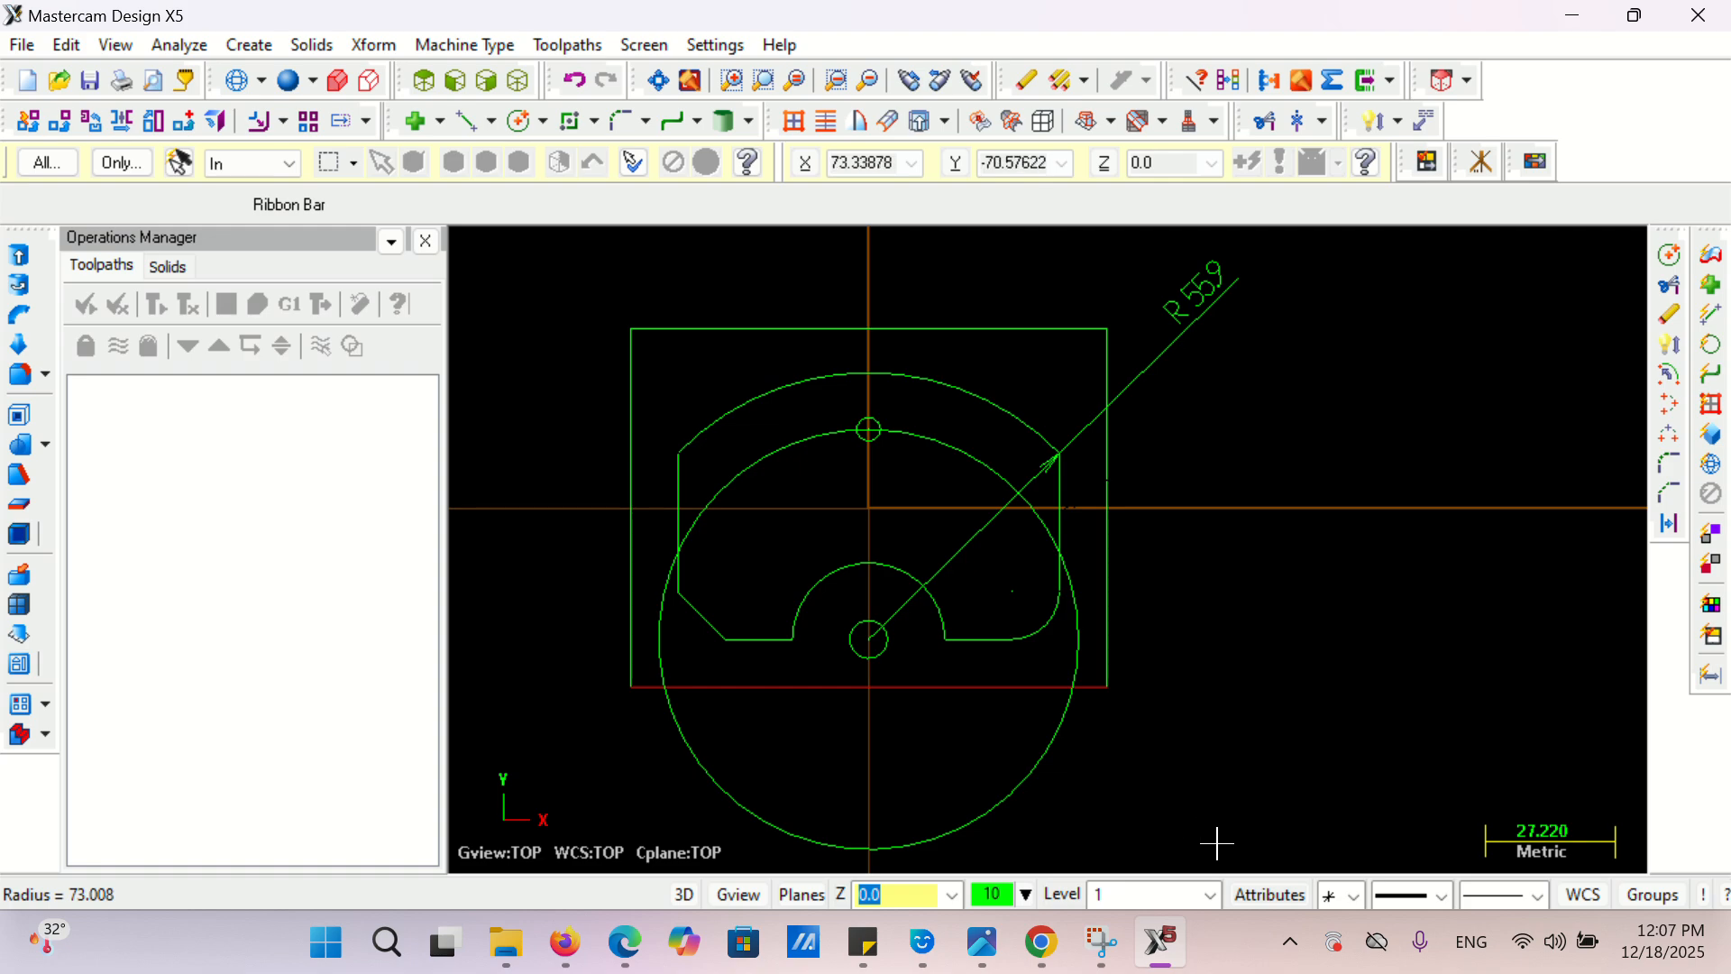
pyautogui.click(1162, 945)
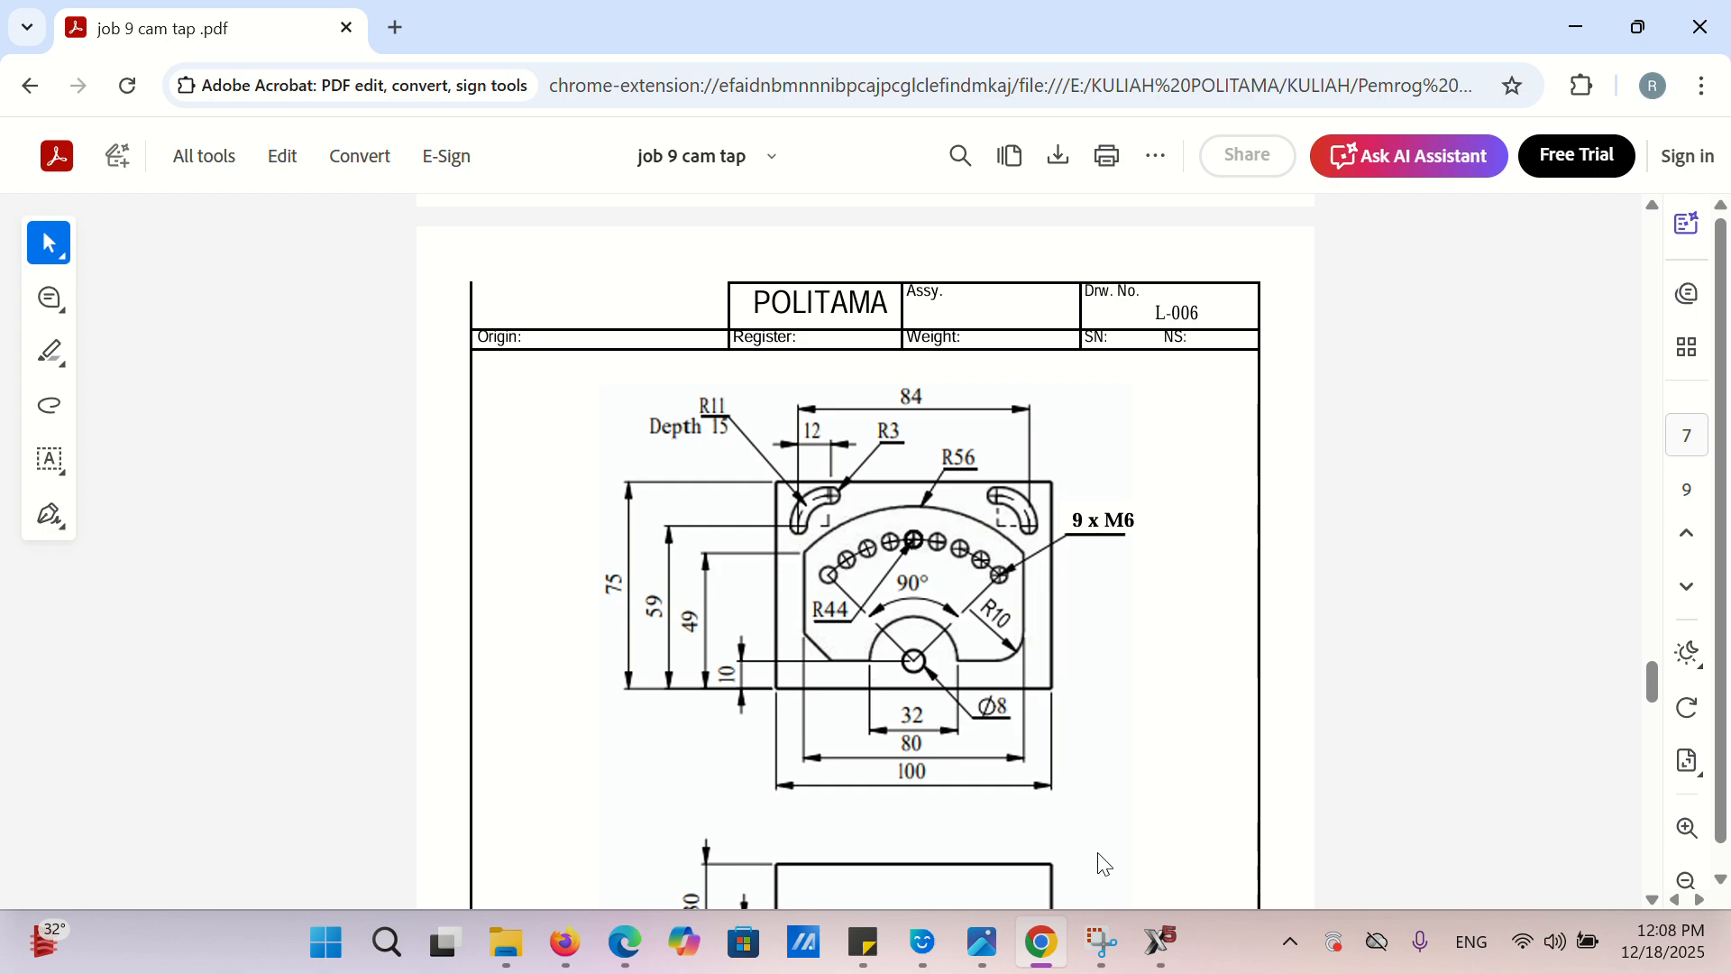
pyautogui.click(1161, 942)
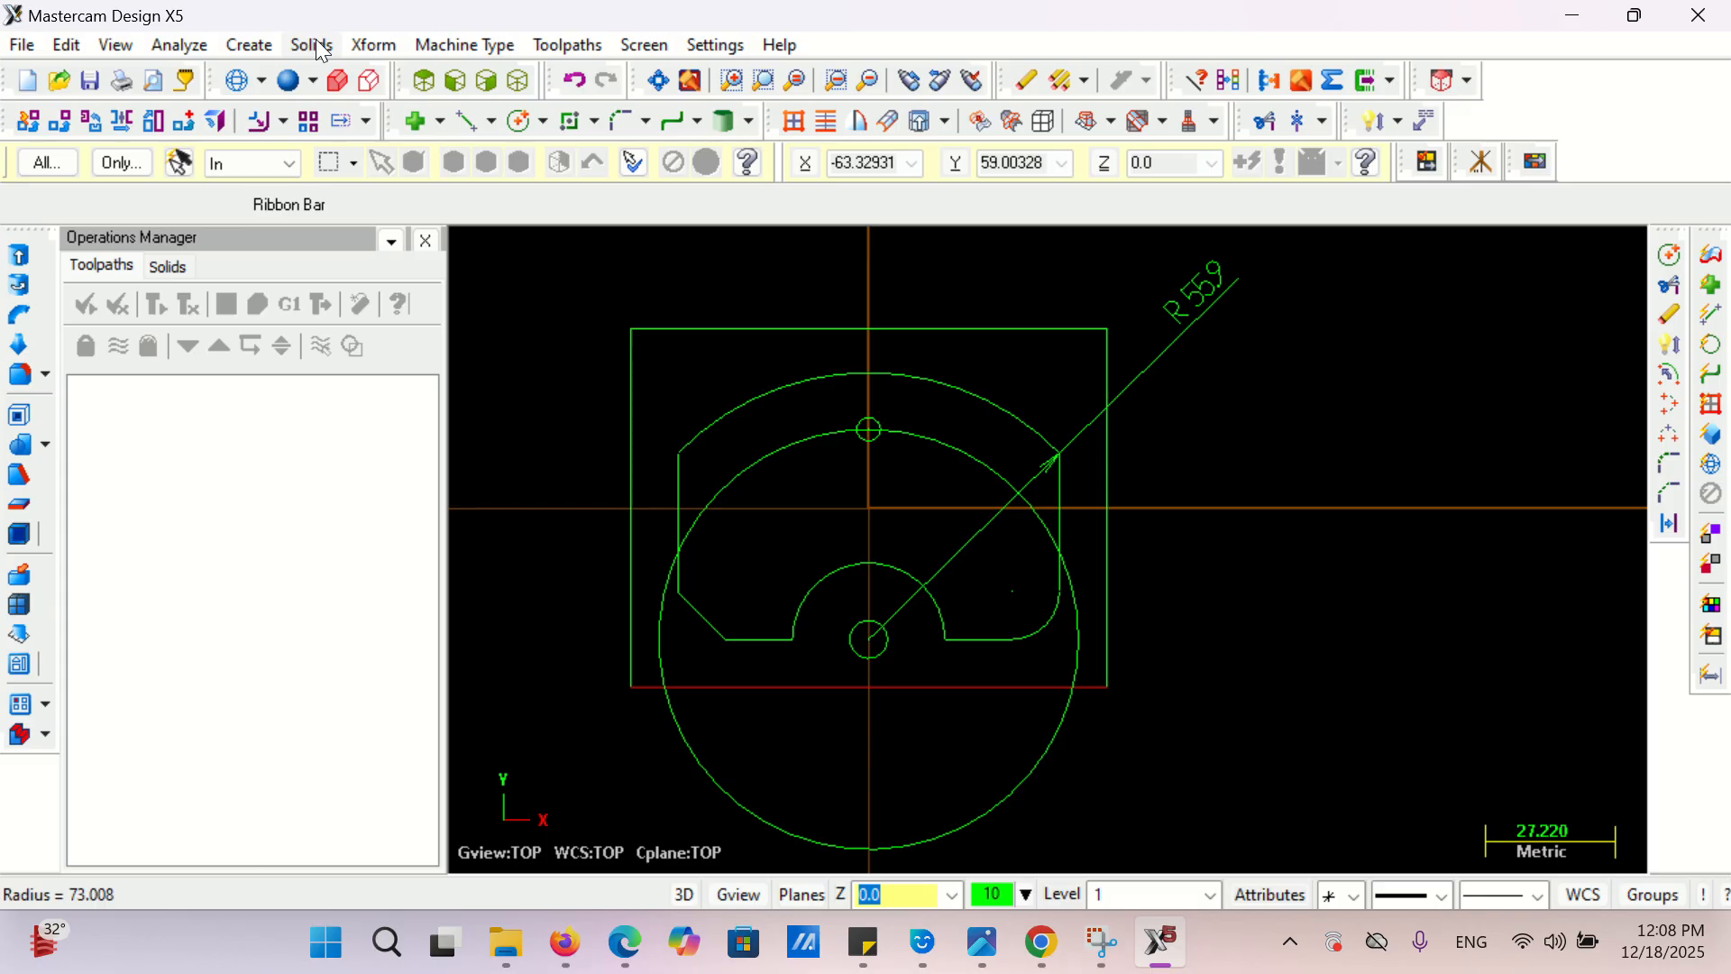
# - Start a rotated copy of the 5 mm circle with four copies, angle between copies, in both directions
pyautogui.click(373, 45)
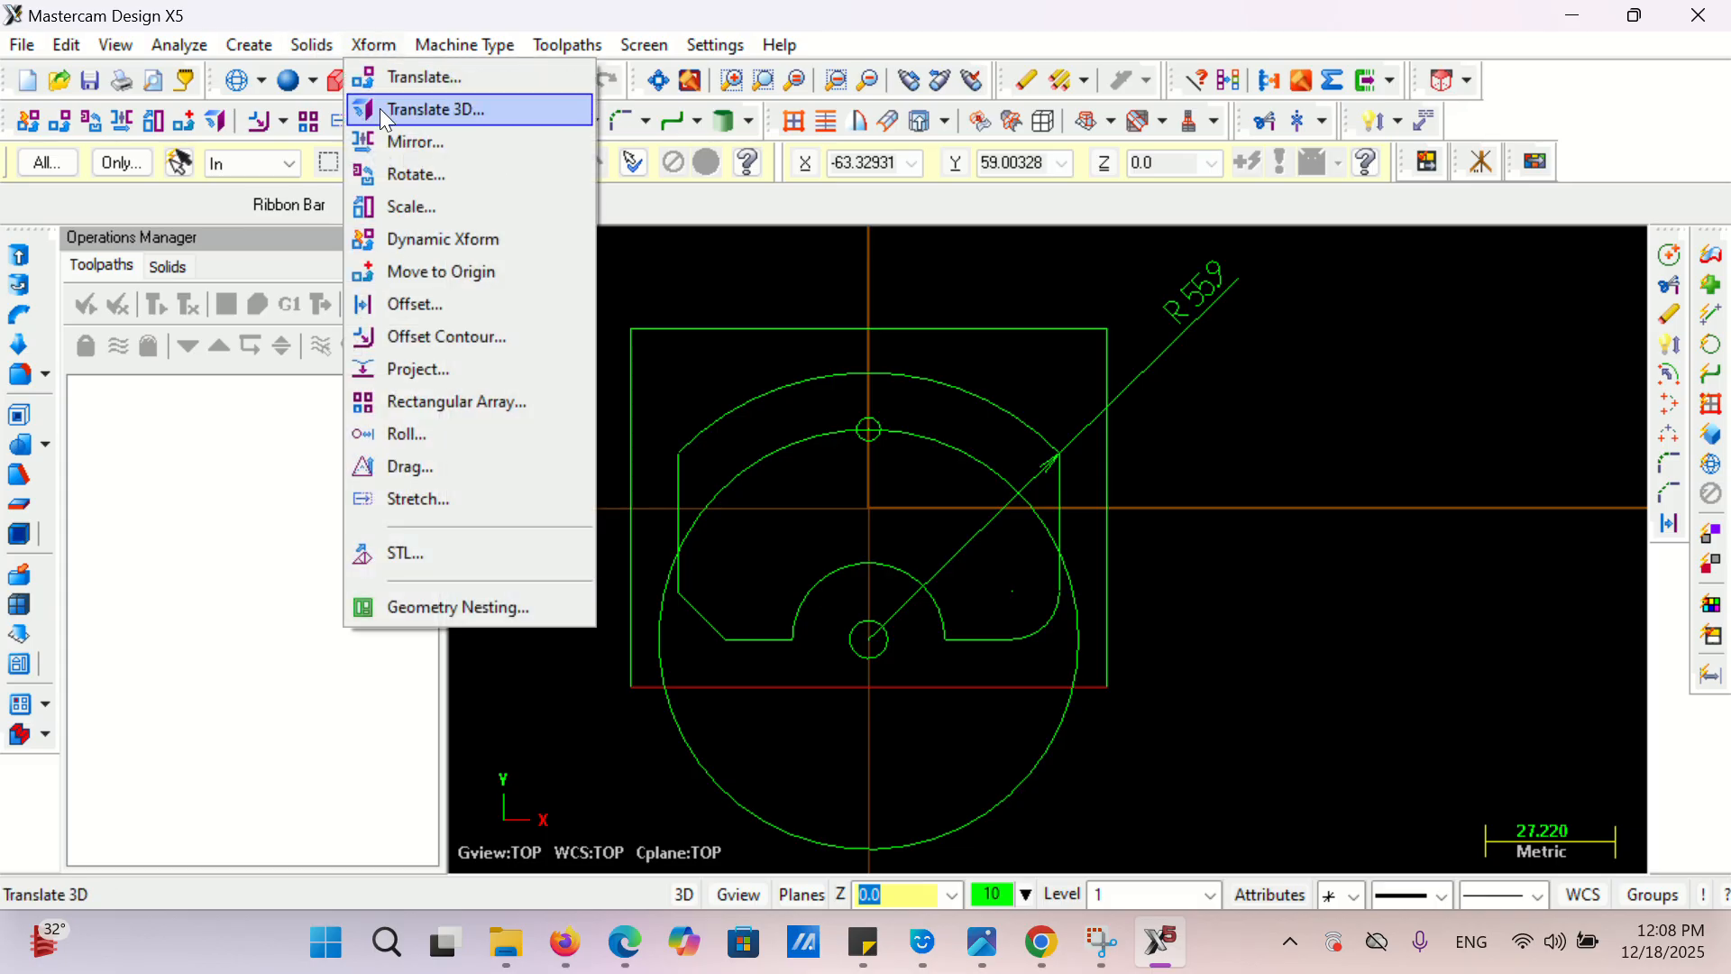
pyautogui.click(429, 173)
pyautogui.scroll(3, 882, 478)
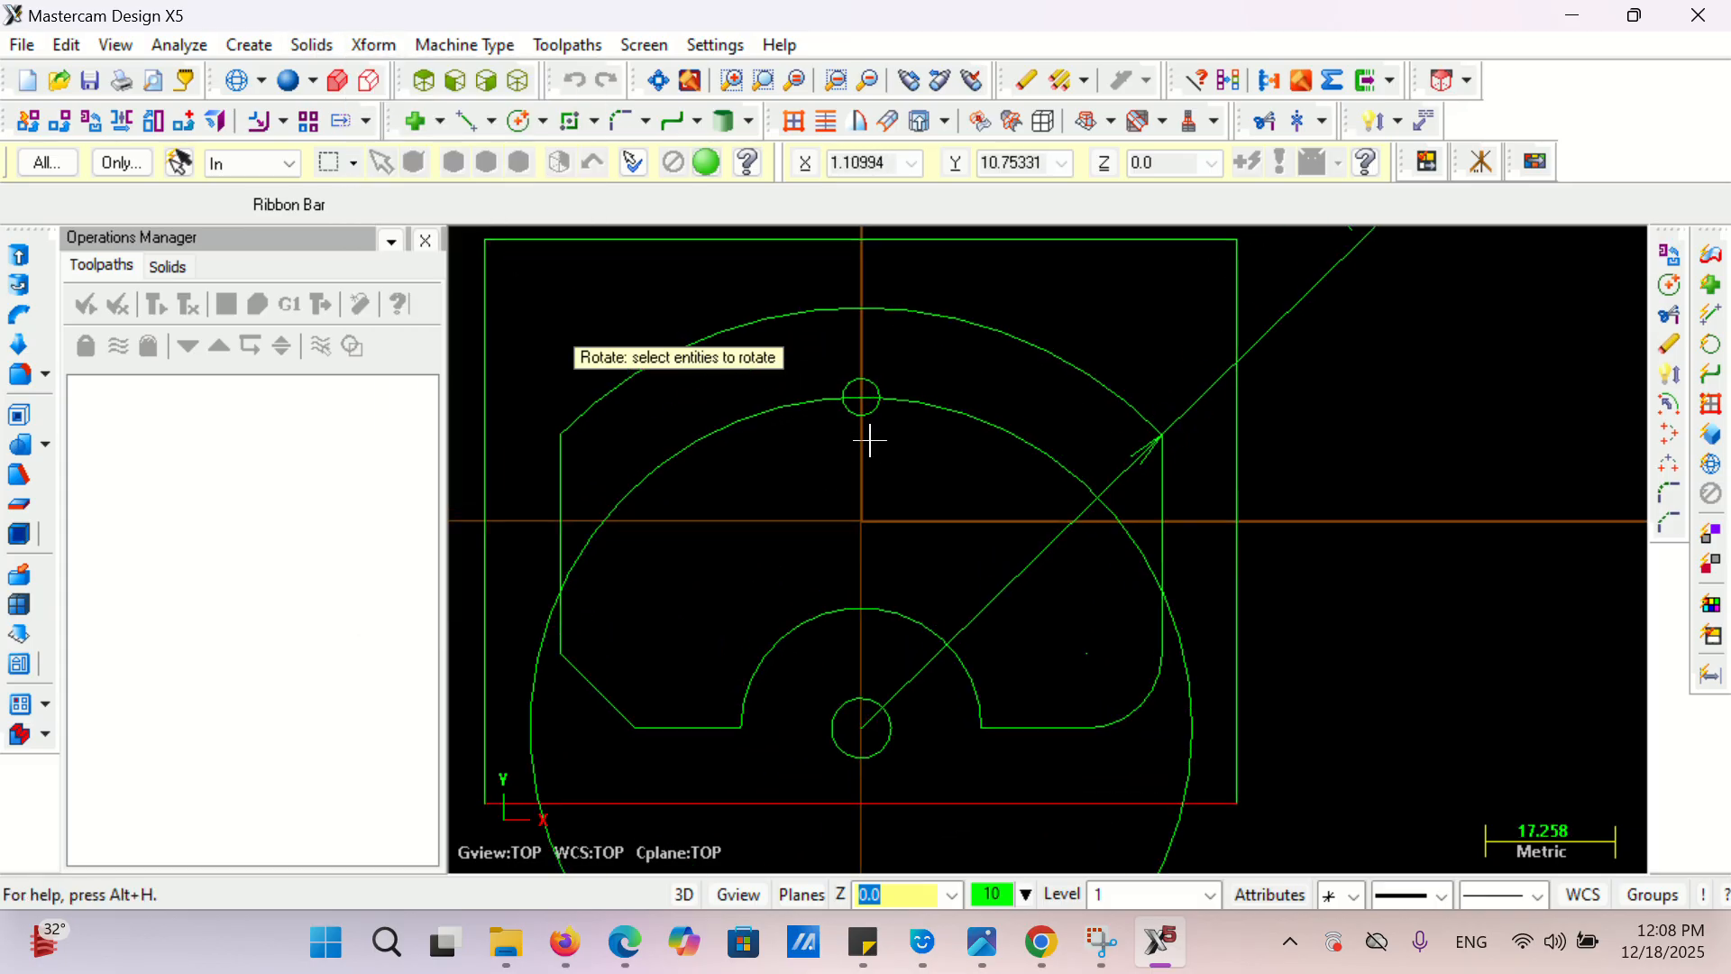
pyautogui.click(866, 434)
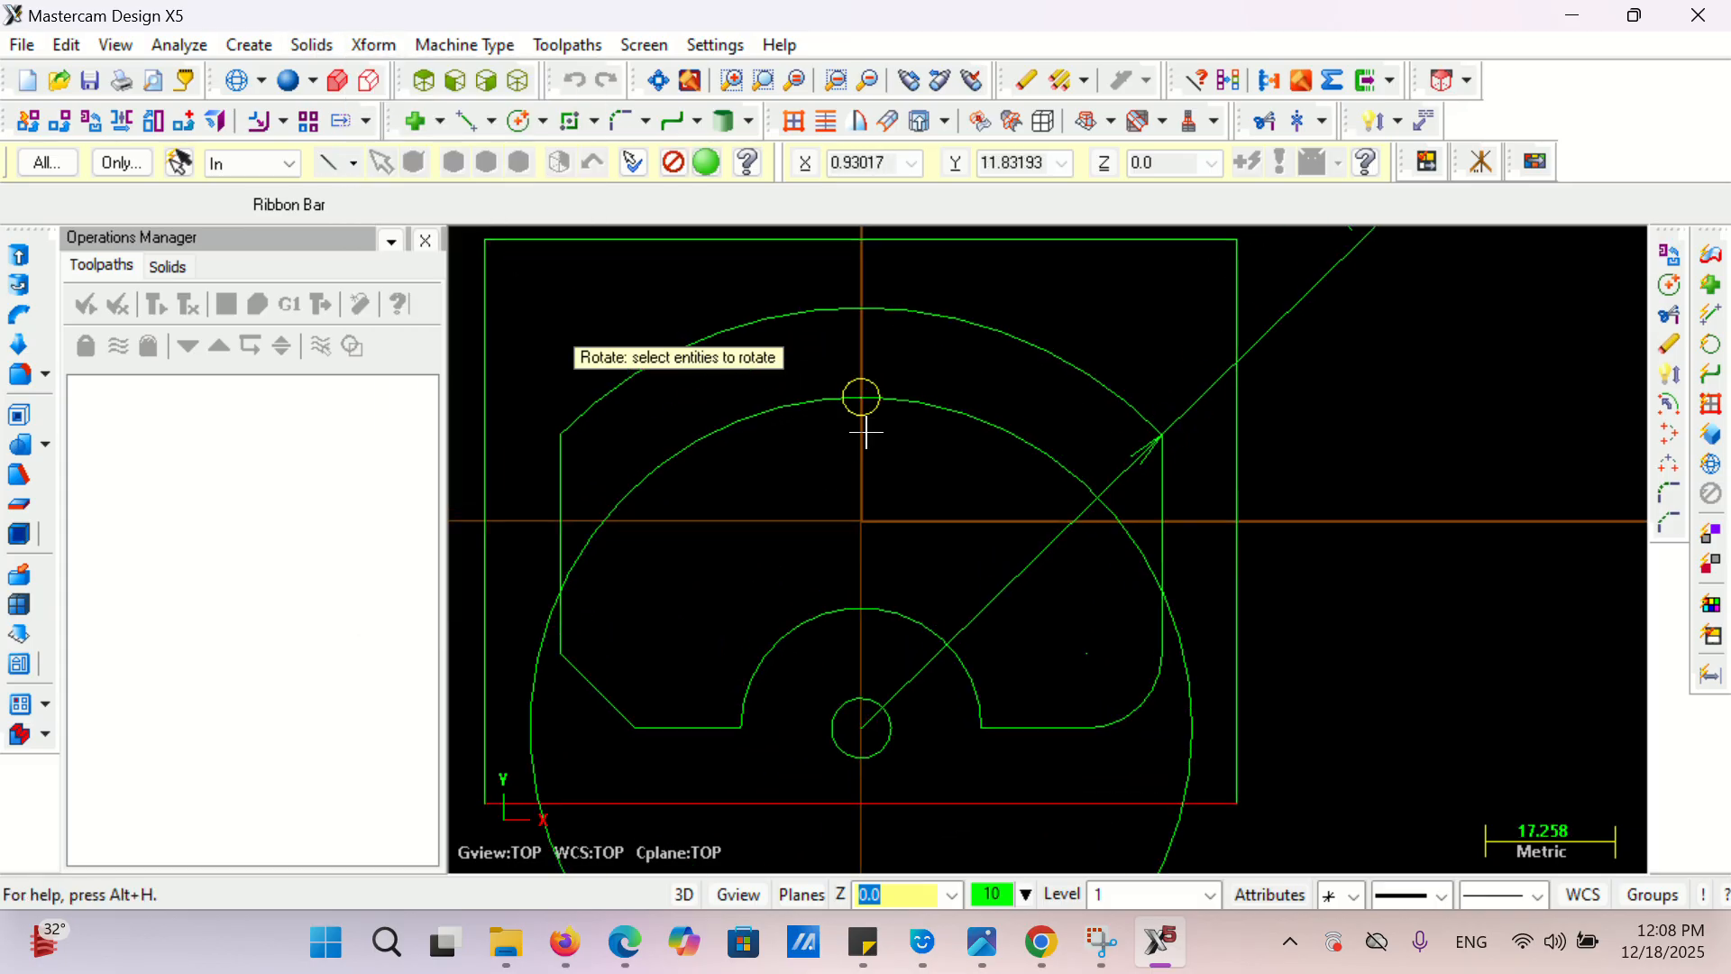
pyautogui.click(707, 164)
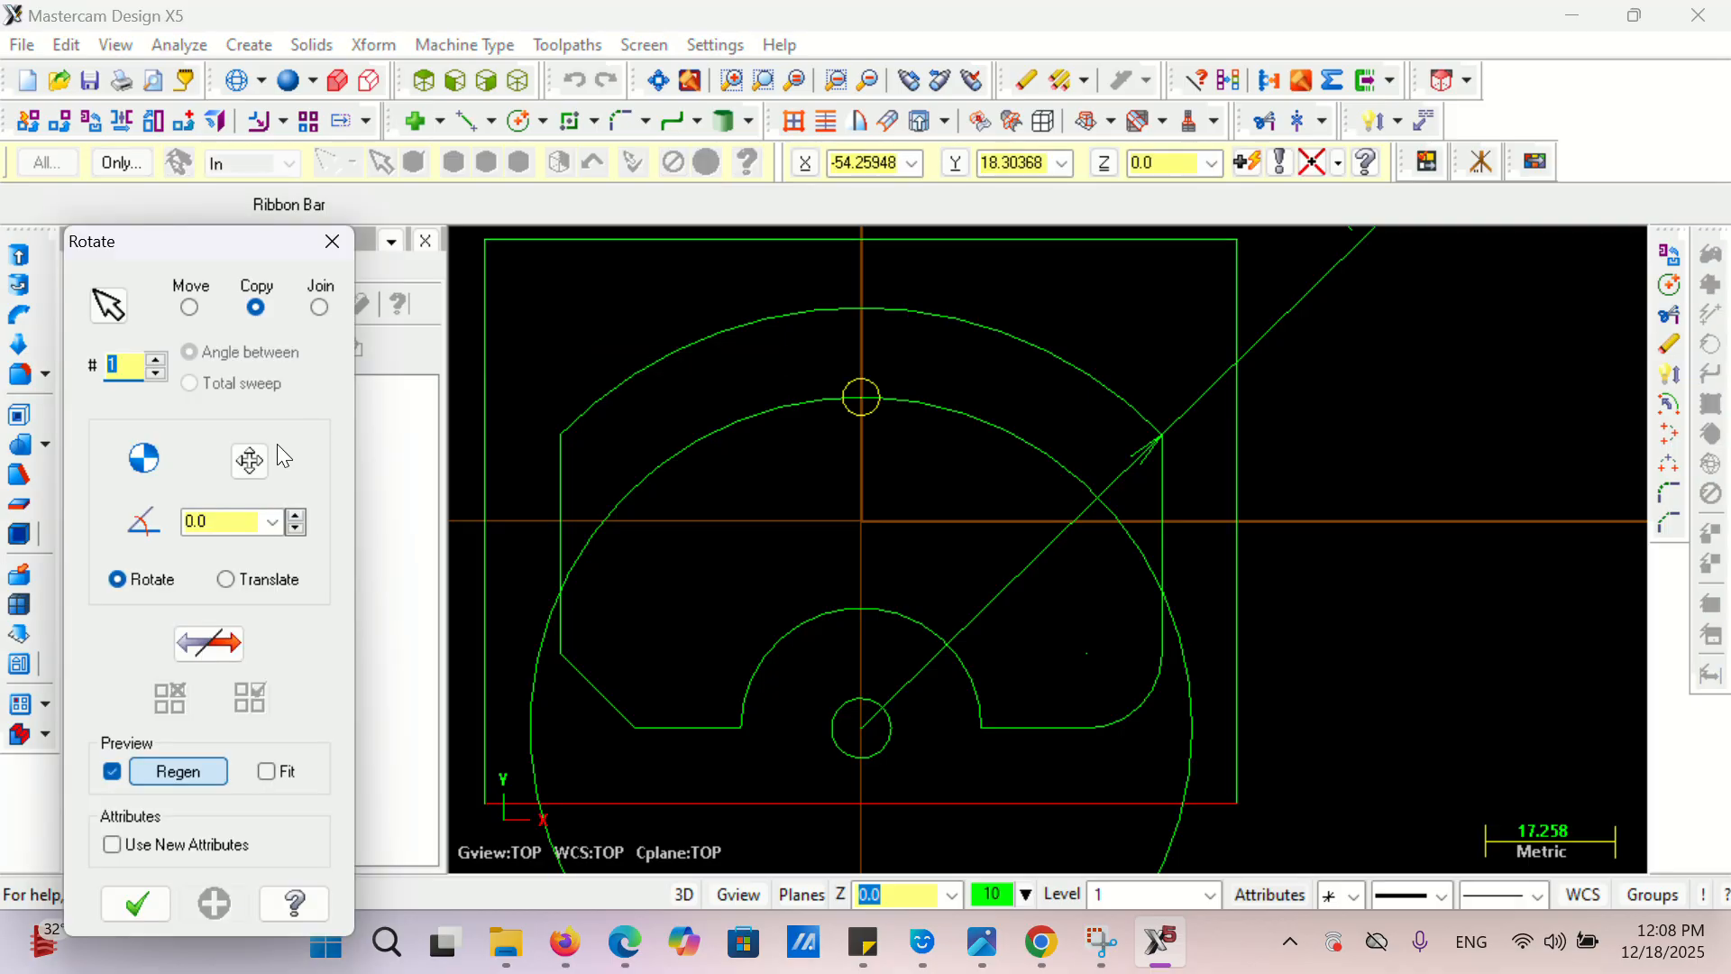
pyautogui.doubleClick(228, 520)
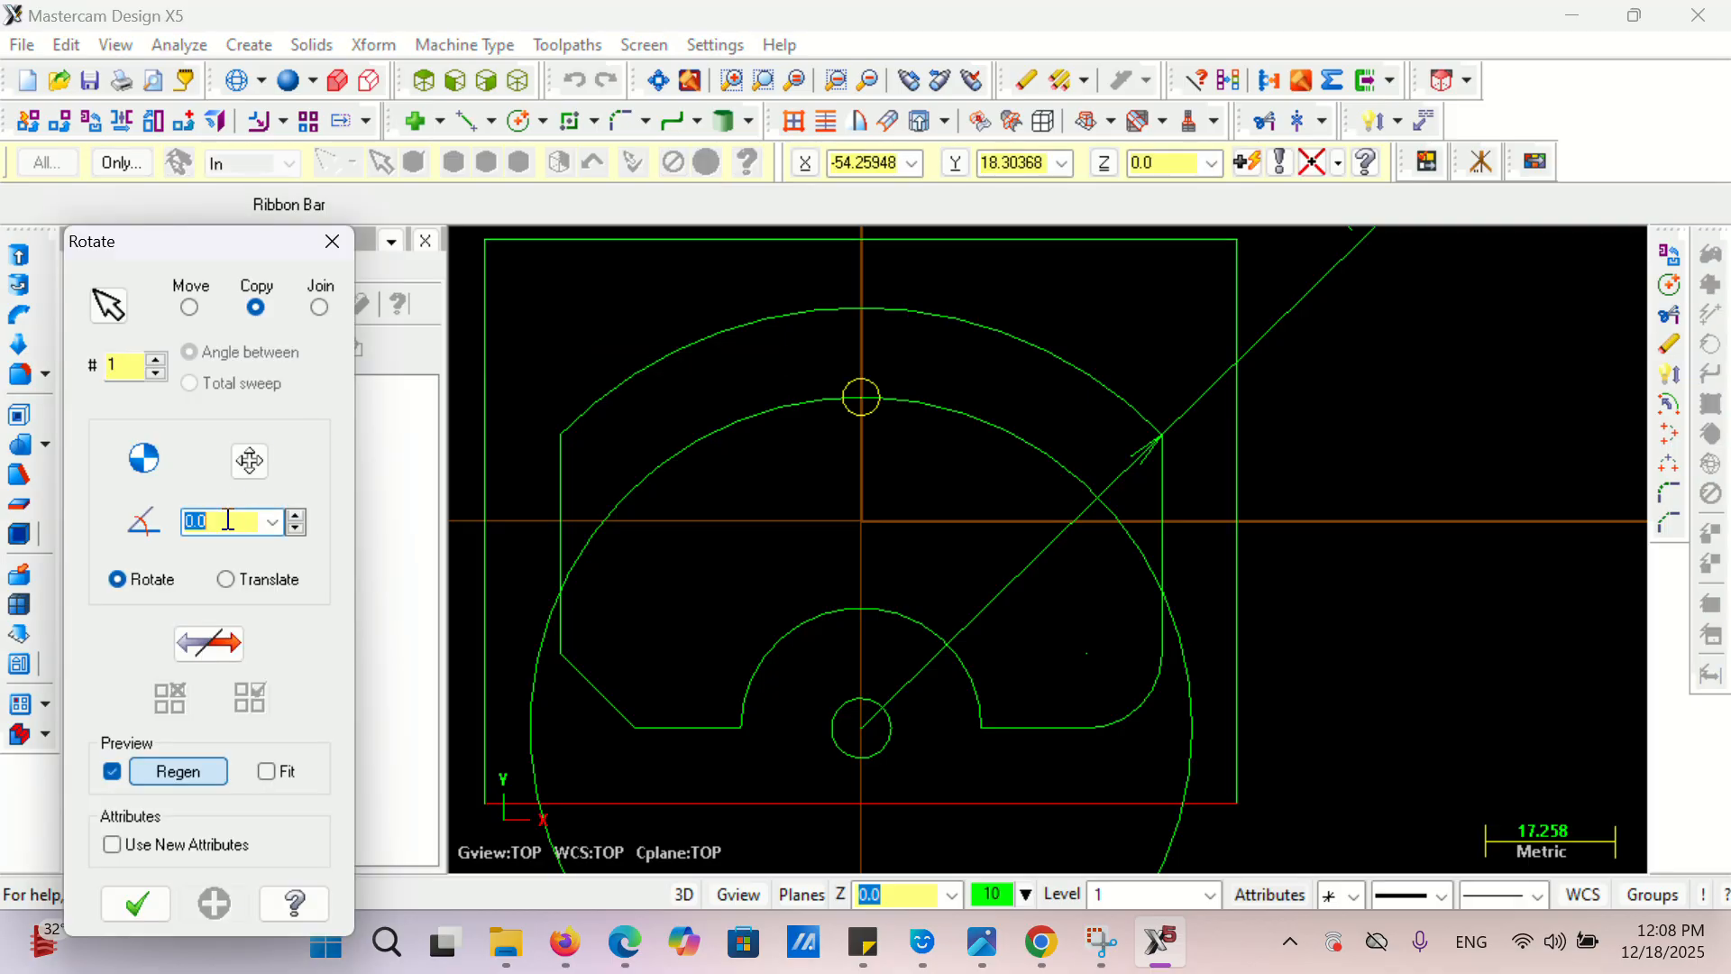
pyautogui.click(158, 360)
pyautogui.click(159, 360)
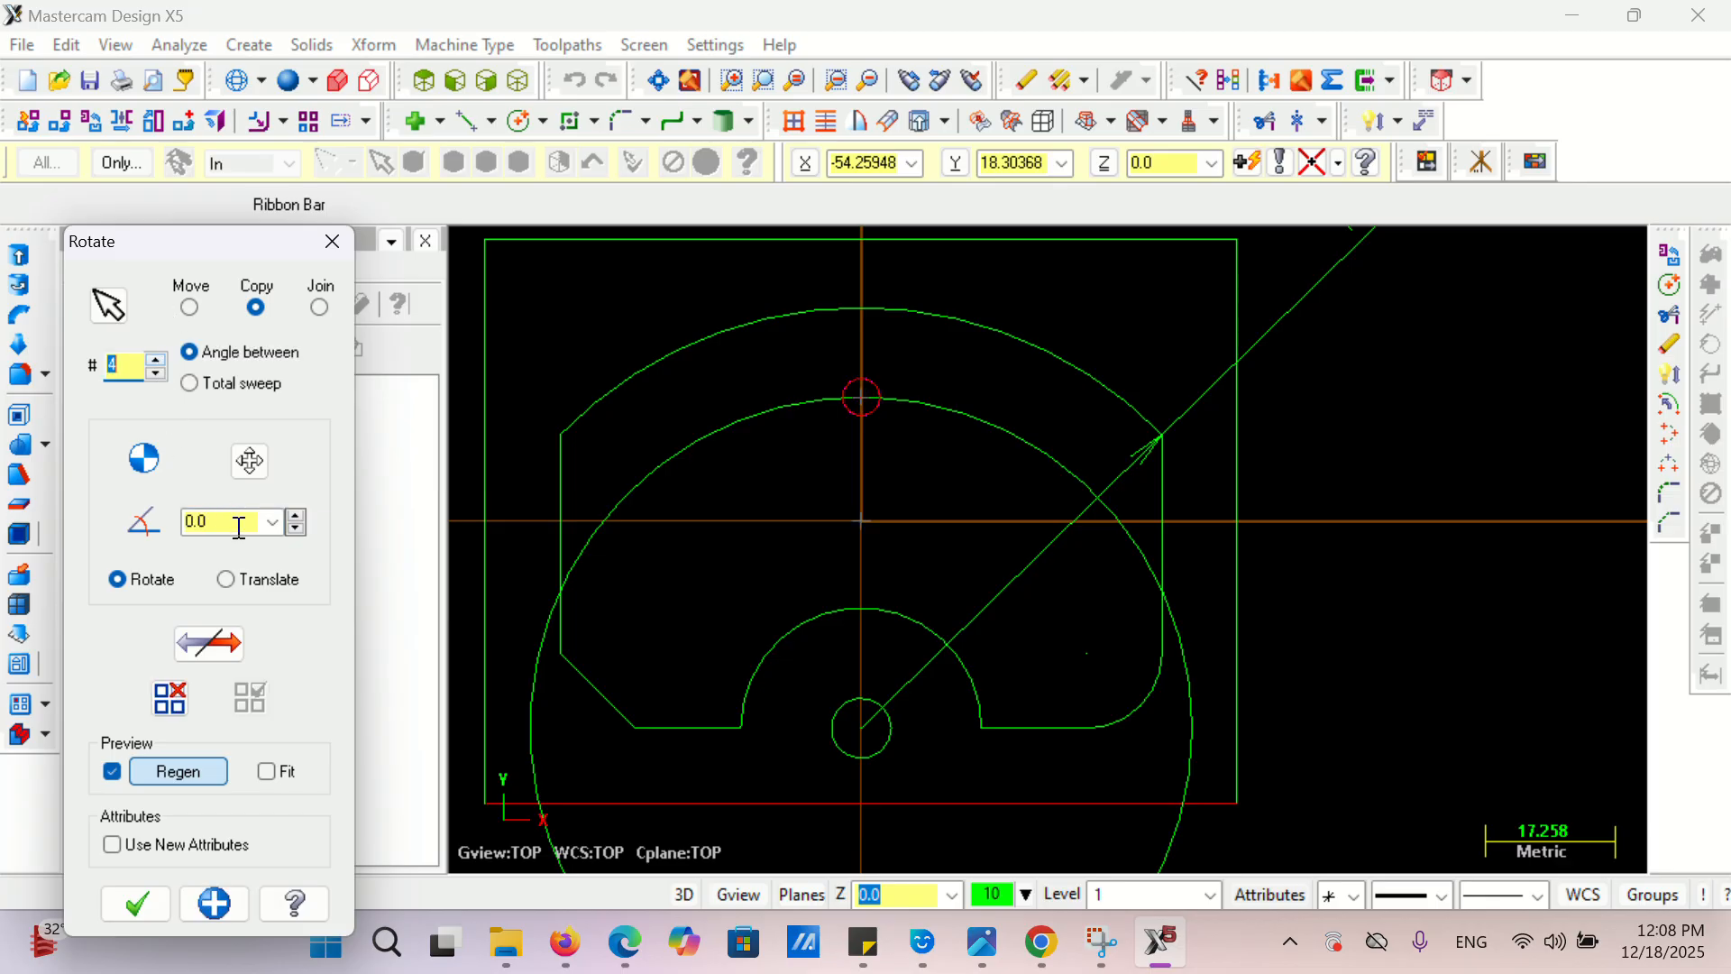
pyautogui.click(227, 656)
pyautogui.click(228, 655)
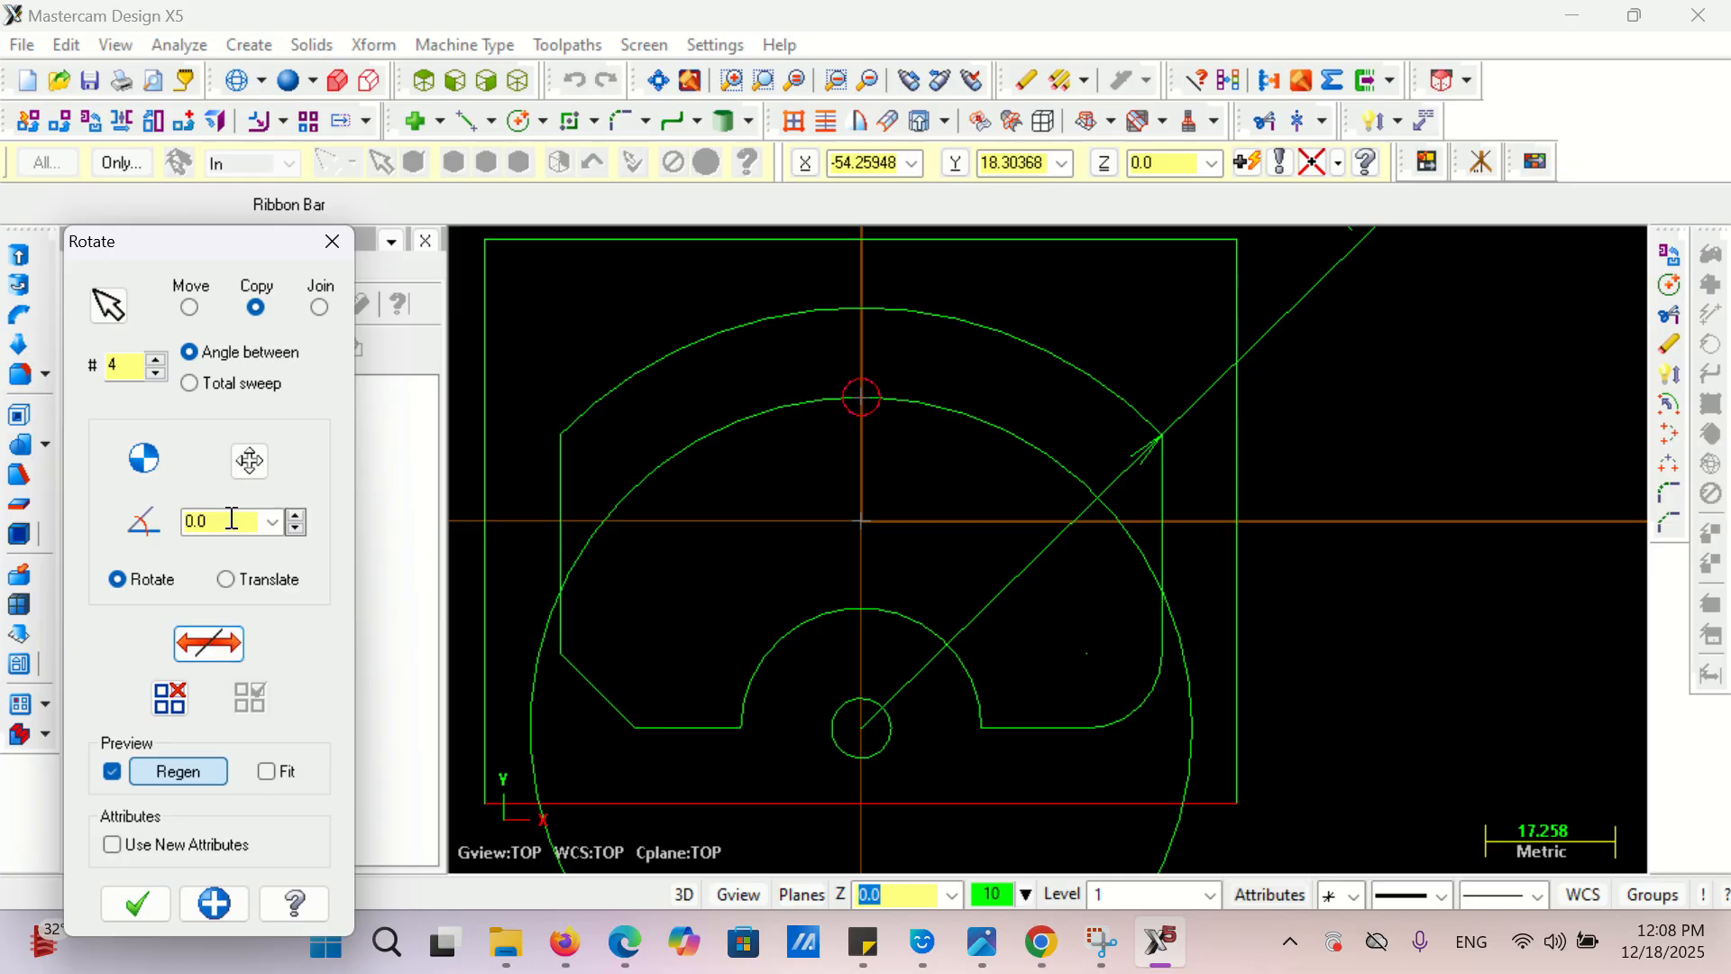
# - Set the rotation angle to 90° and use the centre of the 8 mm hole as the rotation point
pyautogui.doubleClick(231, 519)
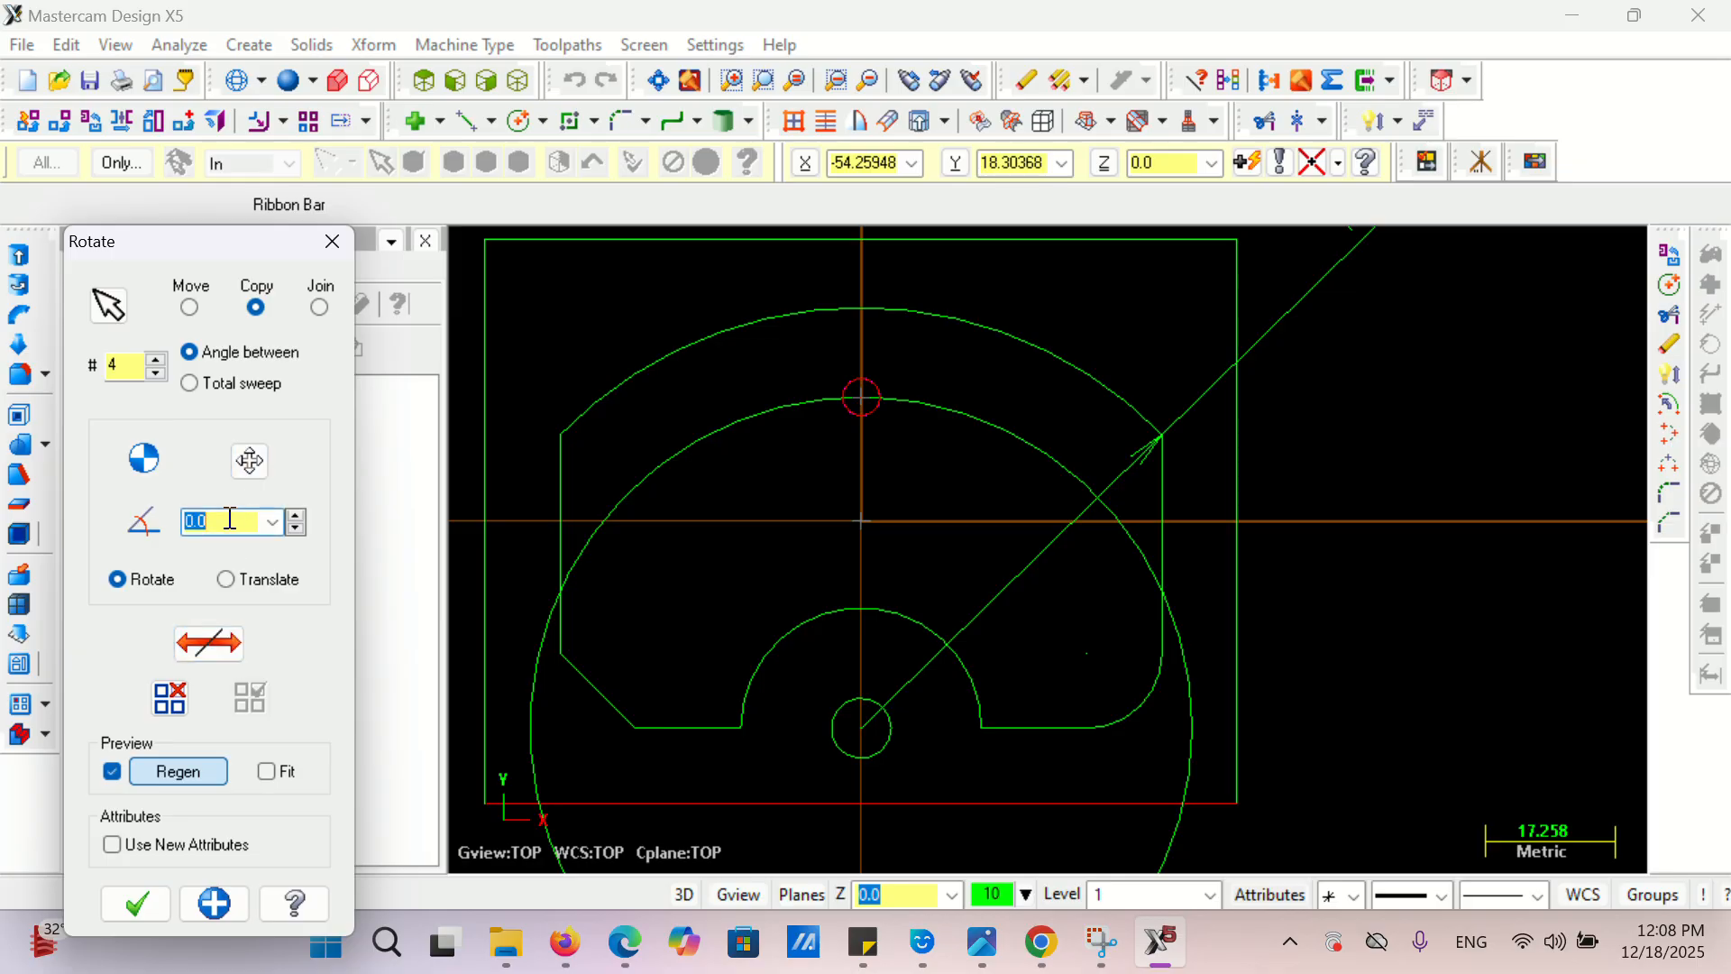
pyautogui.write('90')
pyautogui.press('Return')
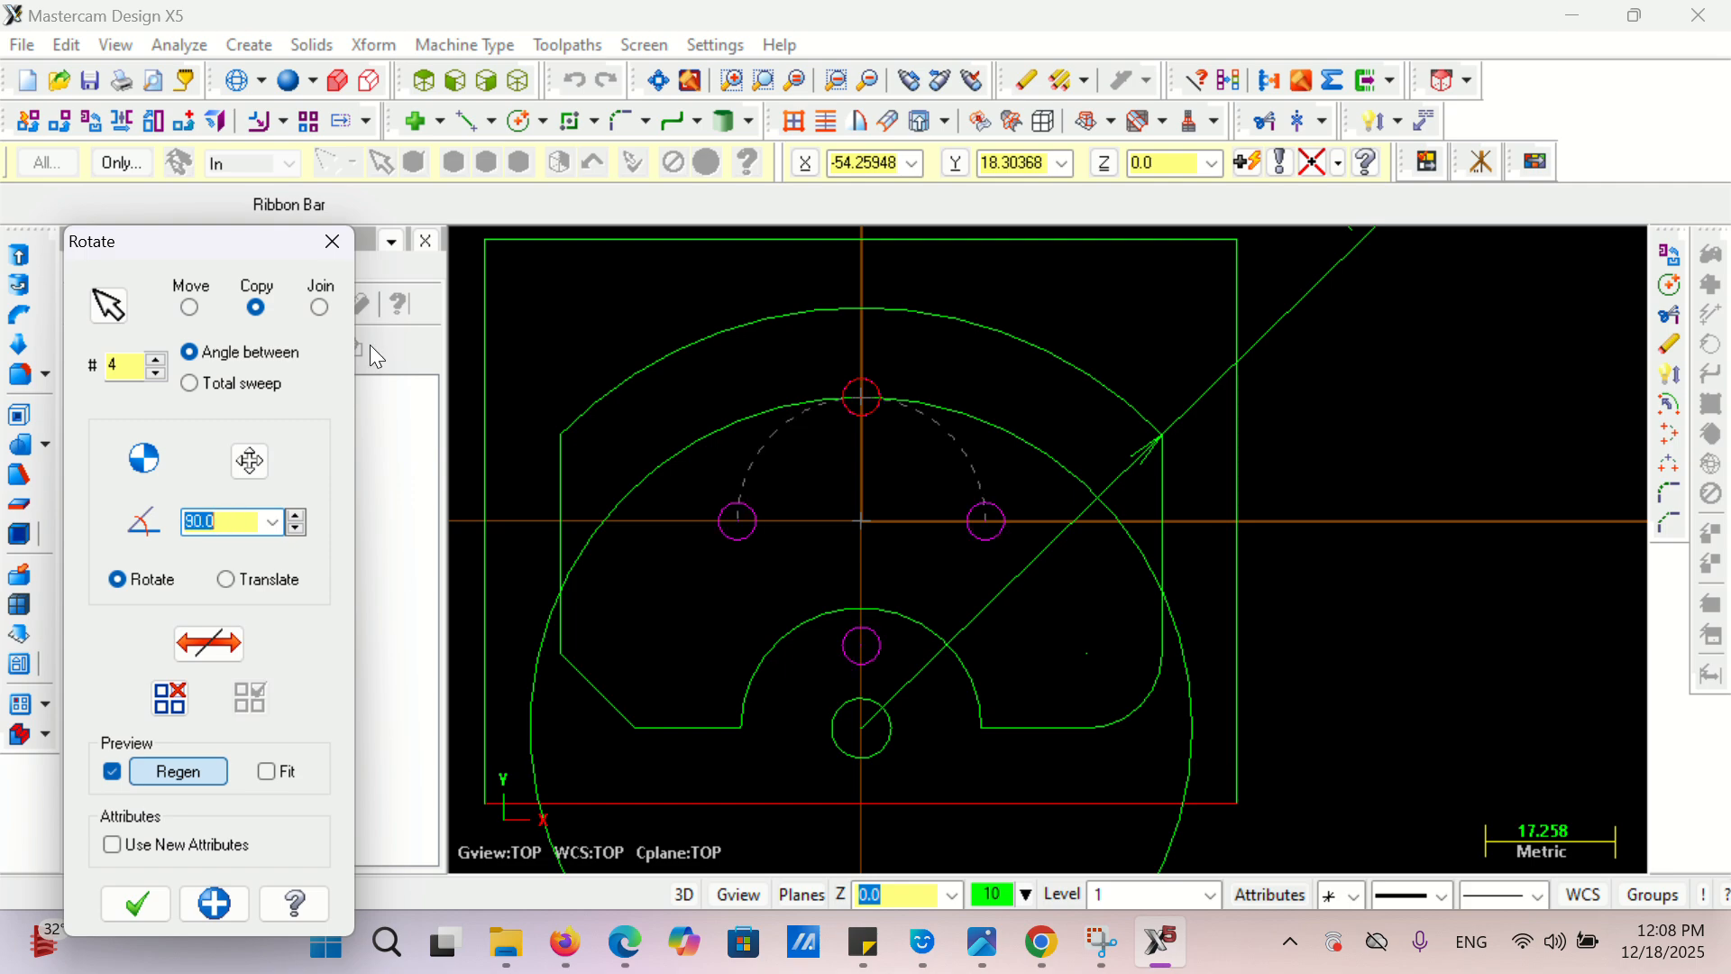
pyautogui.click(252, 470)
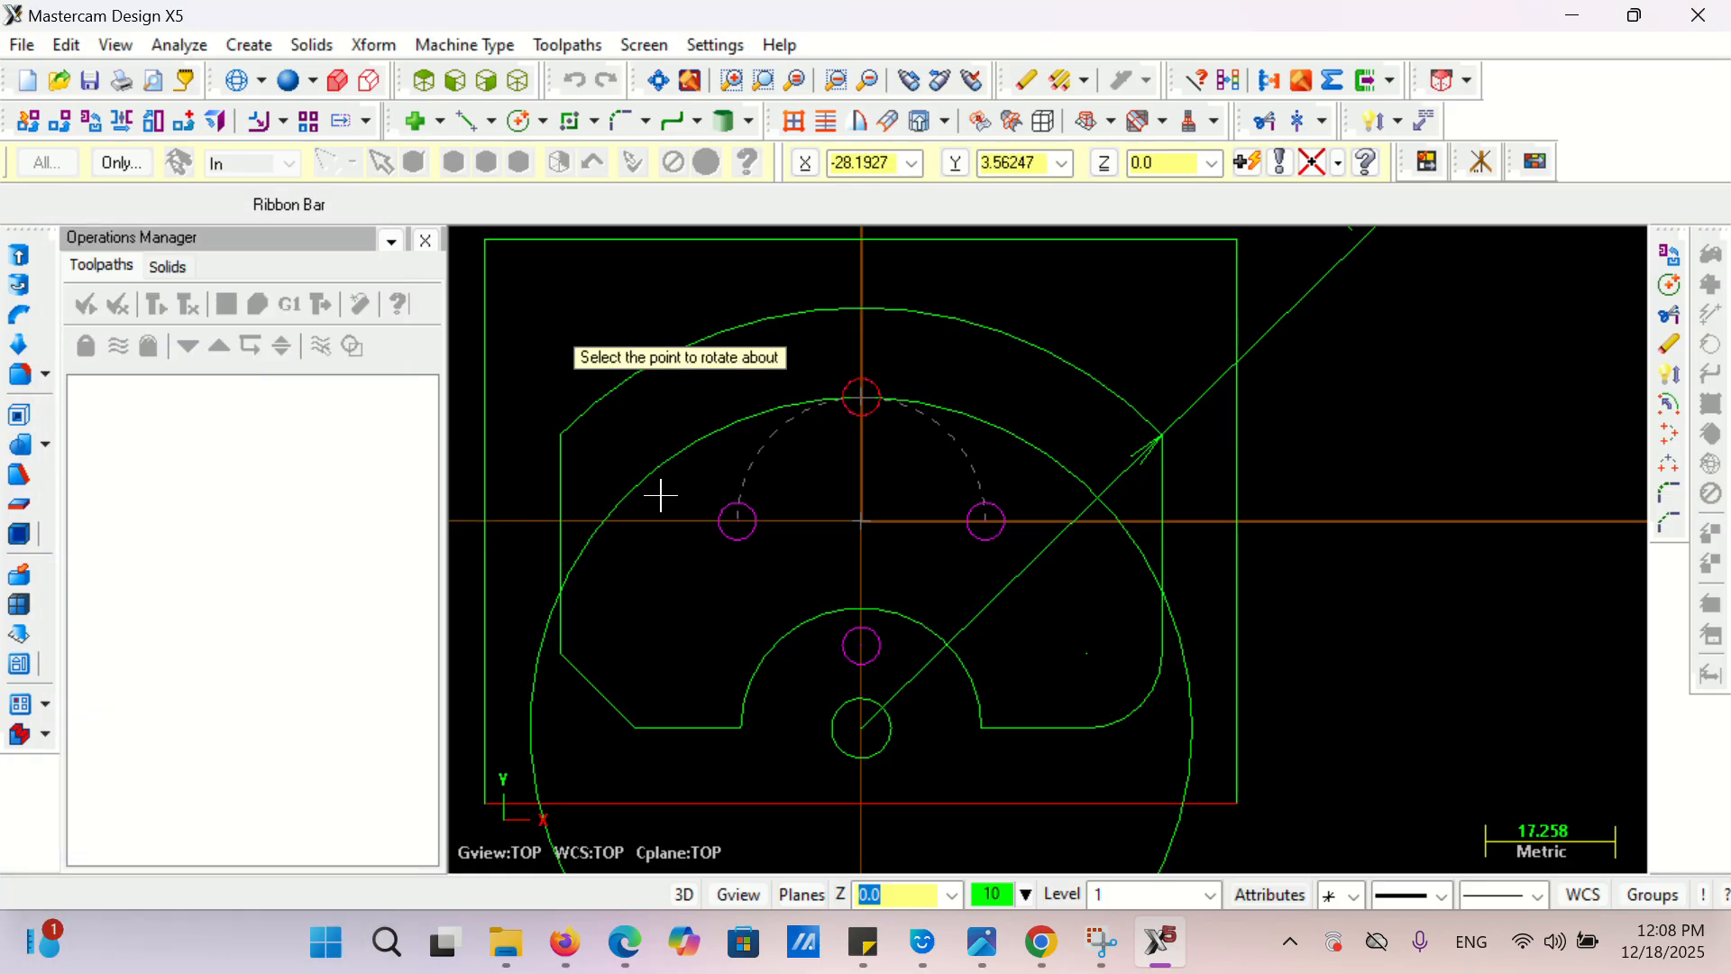
pyautogui.click(861, 727)
pyautogui.scroll(-2, 965, 419)
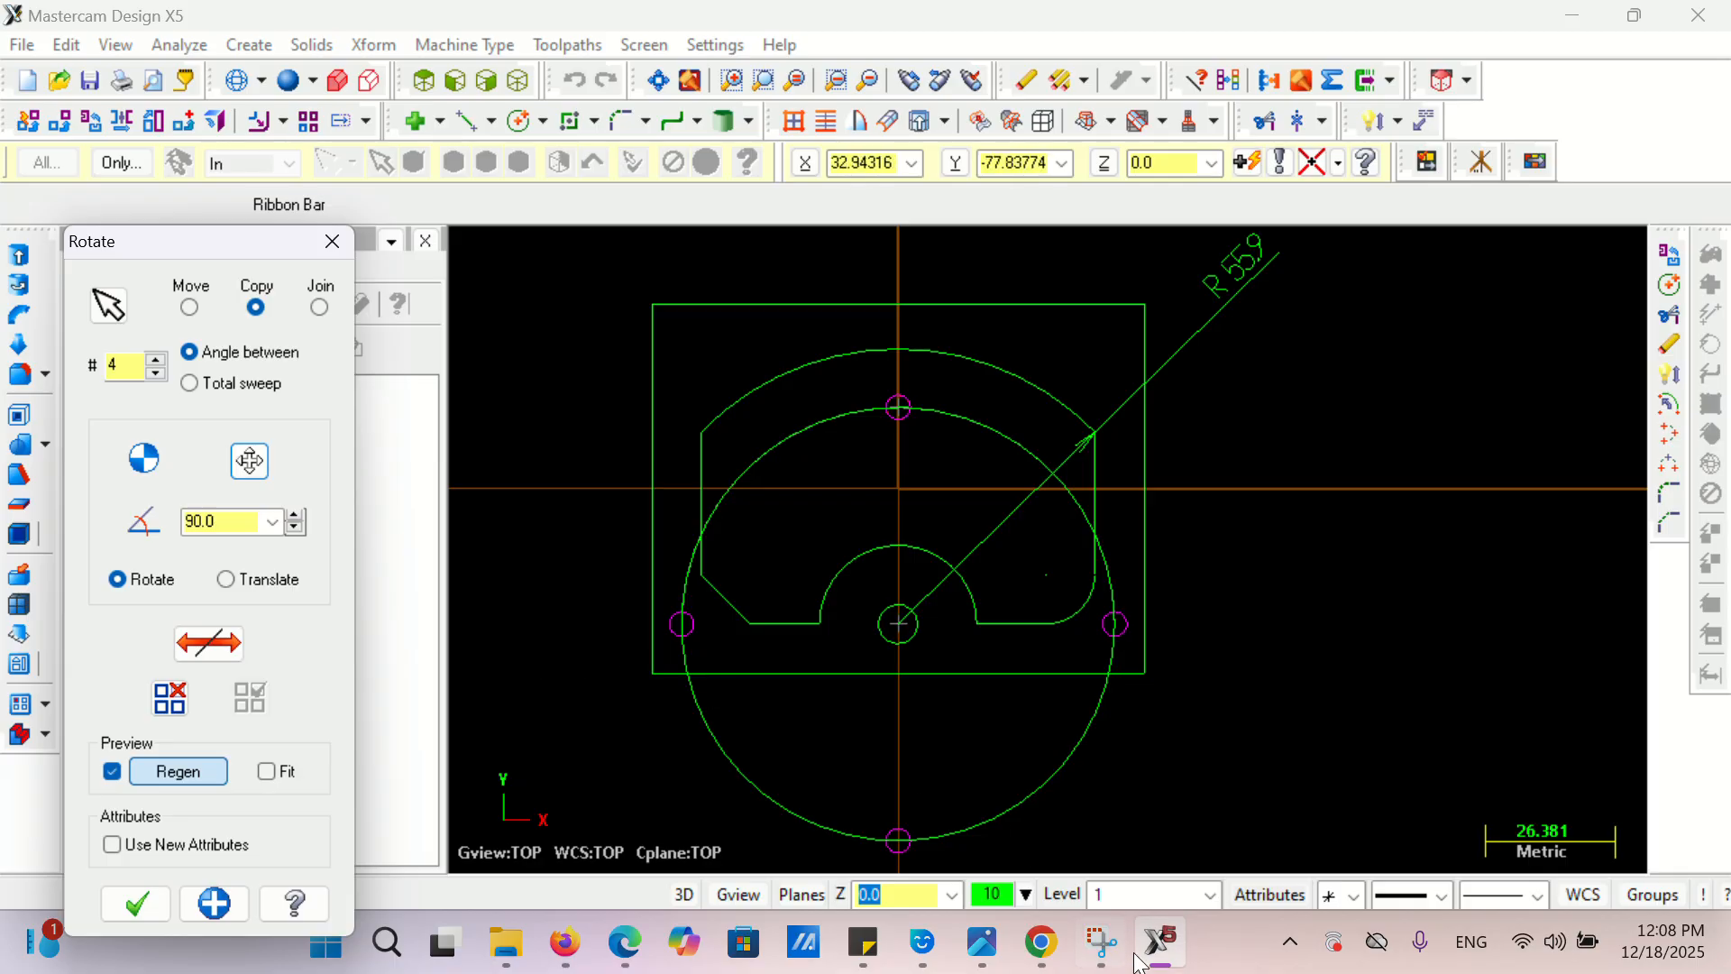
# - Set the angle between the rotated circle copies to 10° and apply the rotation
pyautogui.doubleClick(230, 523)
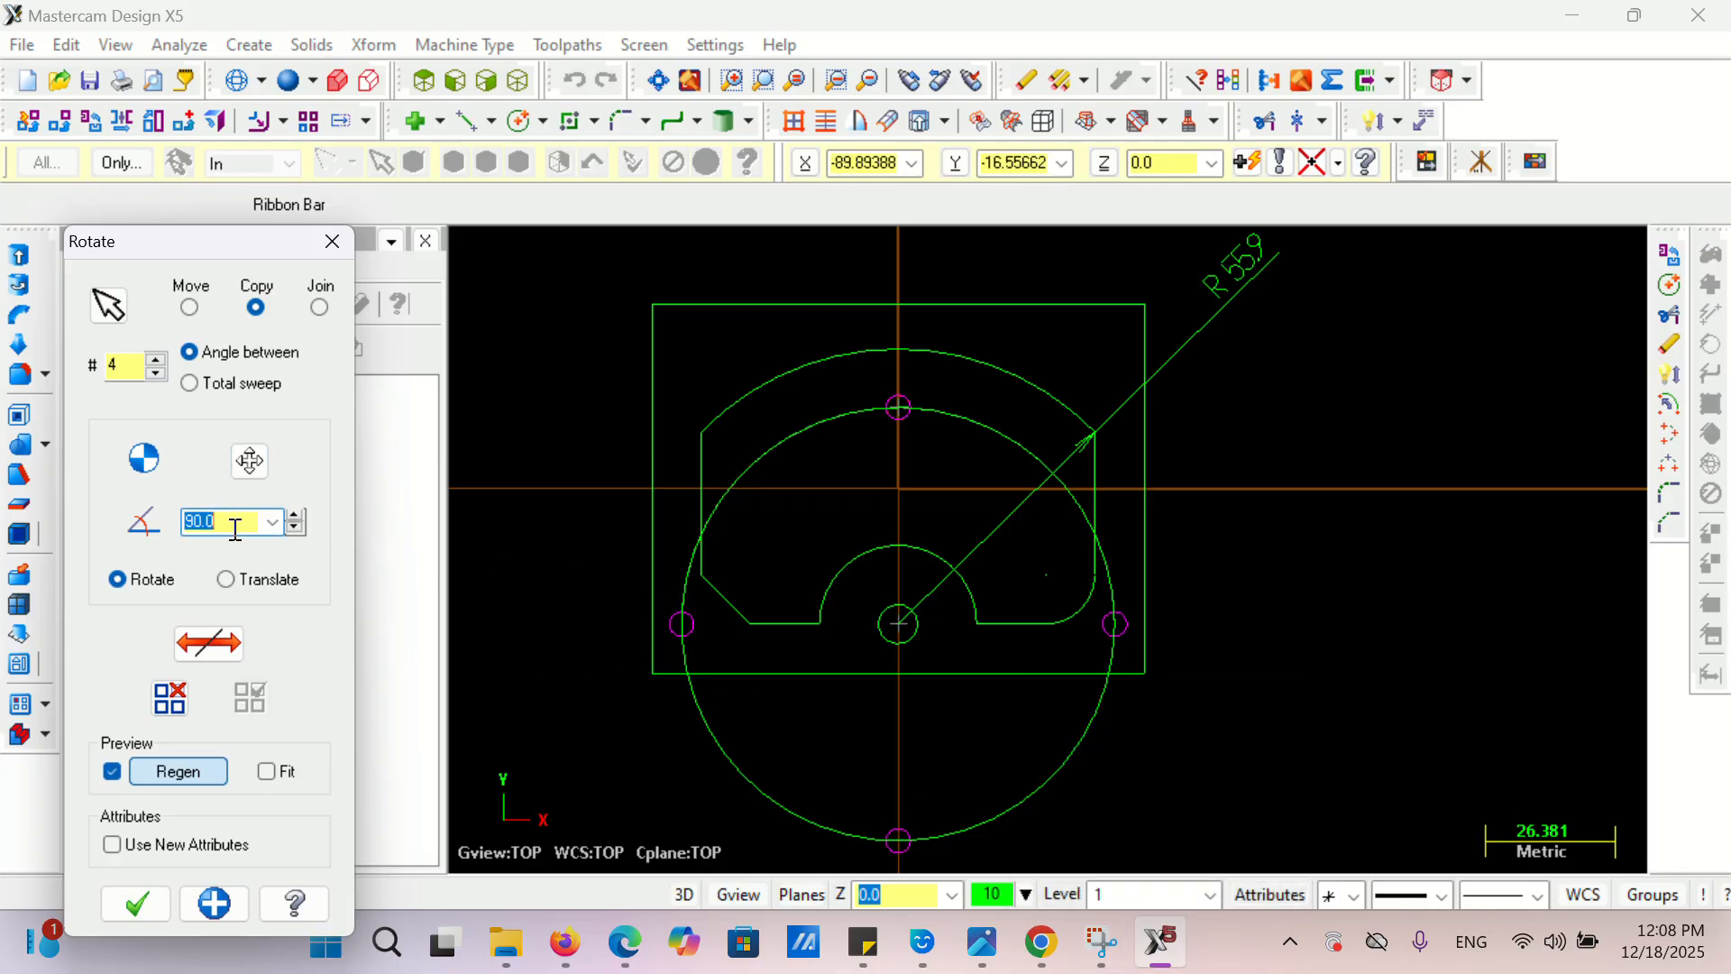
pyautogui.write('10')
pyautogui.press('Return')
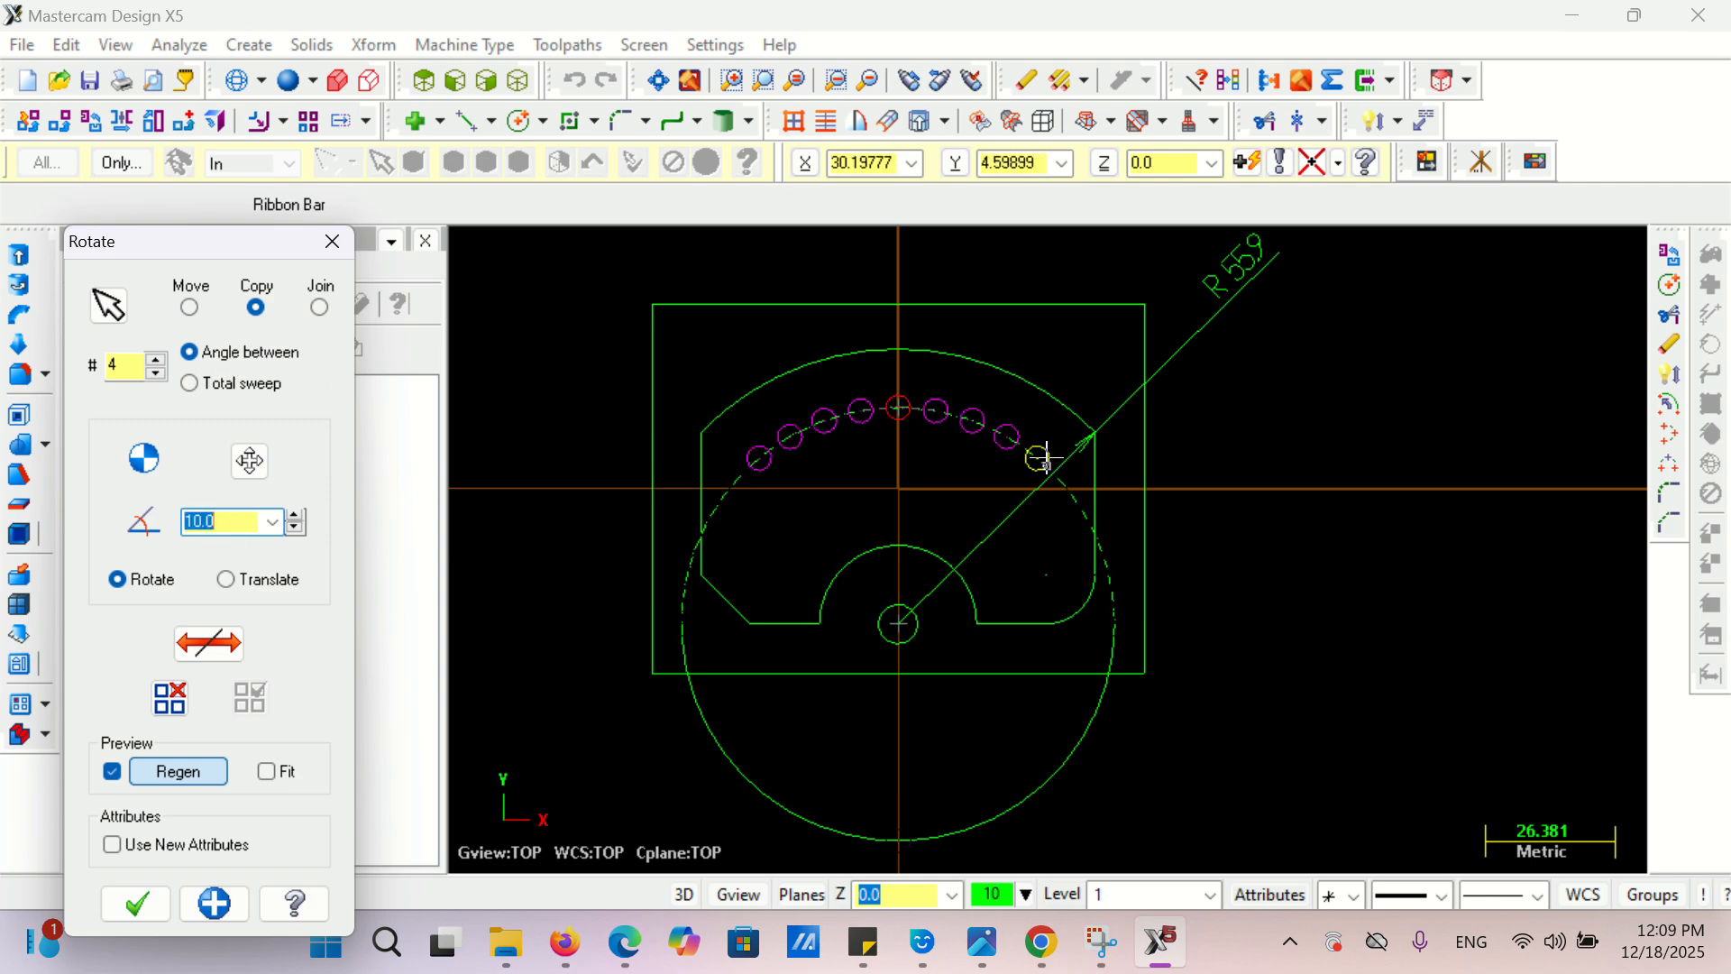
pyautogui.scroll(2, 1005, 446)
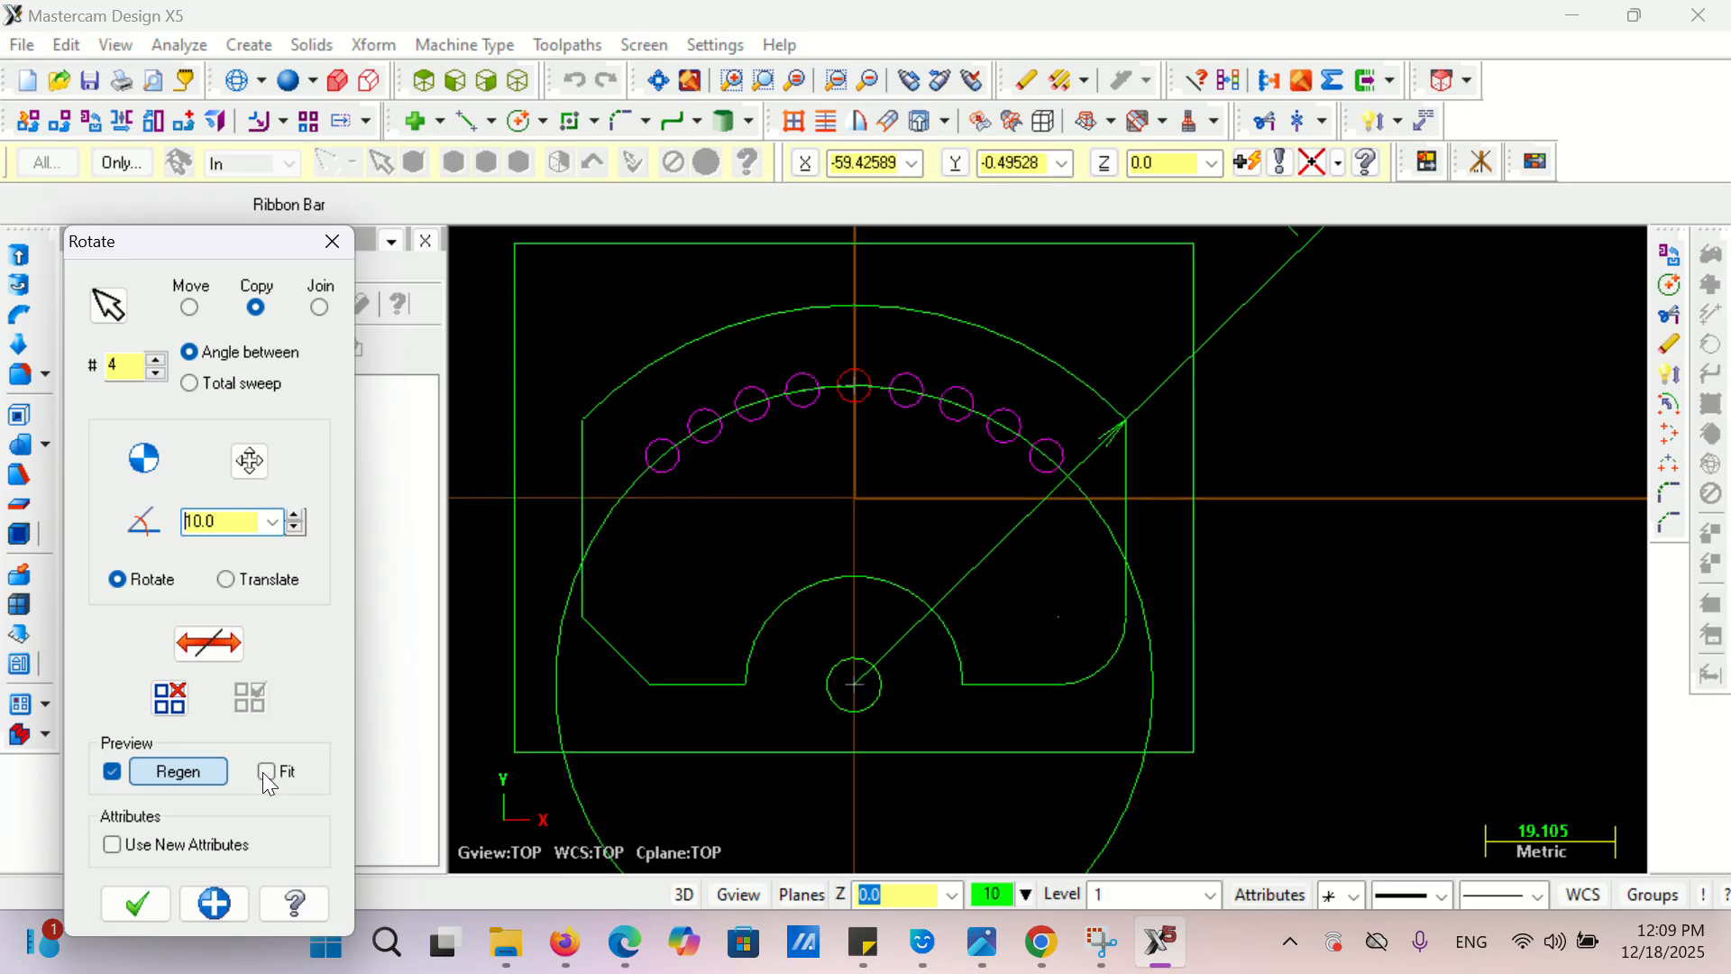
pyautogui.click(143, 901)
pyautogui.scroll(-2, 695, 530)
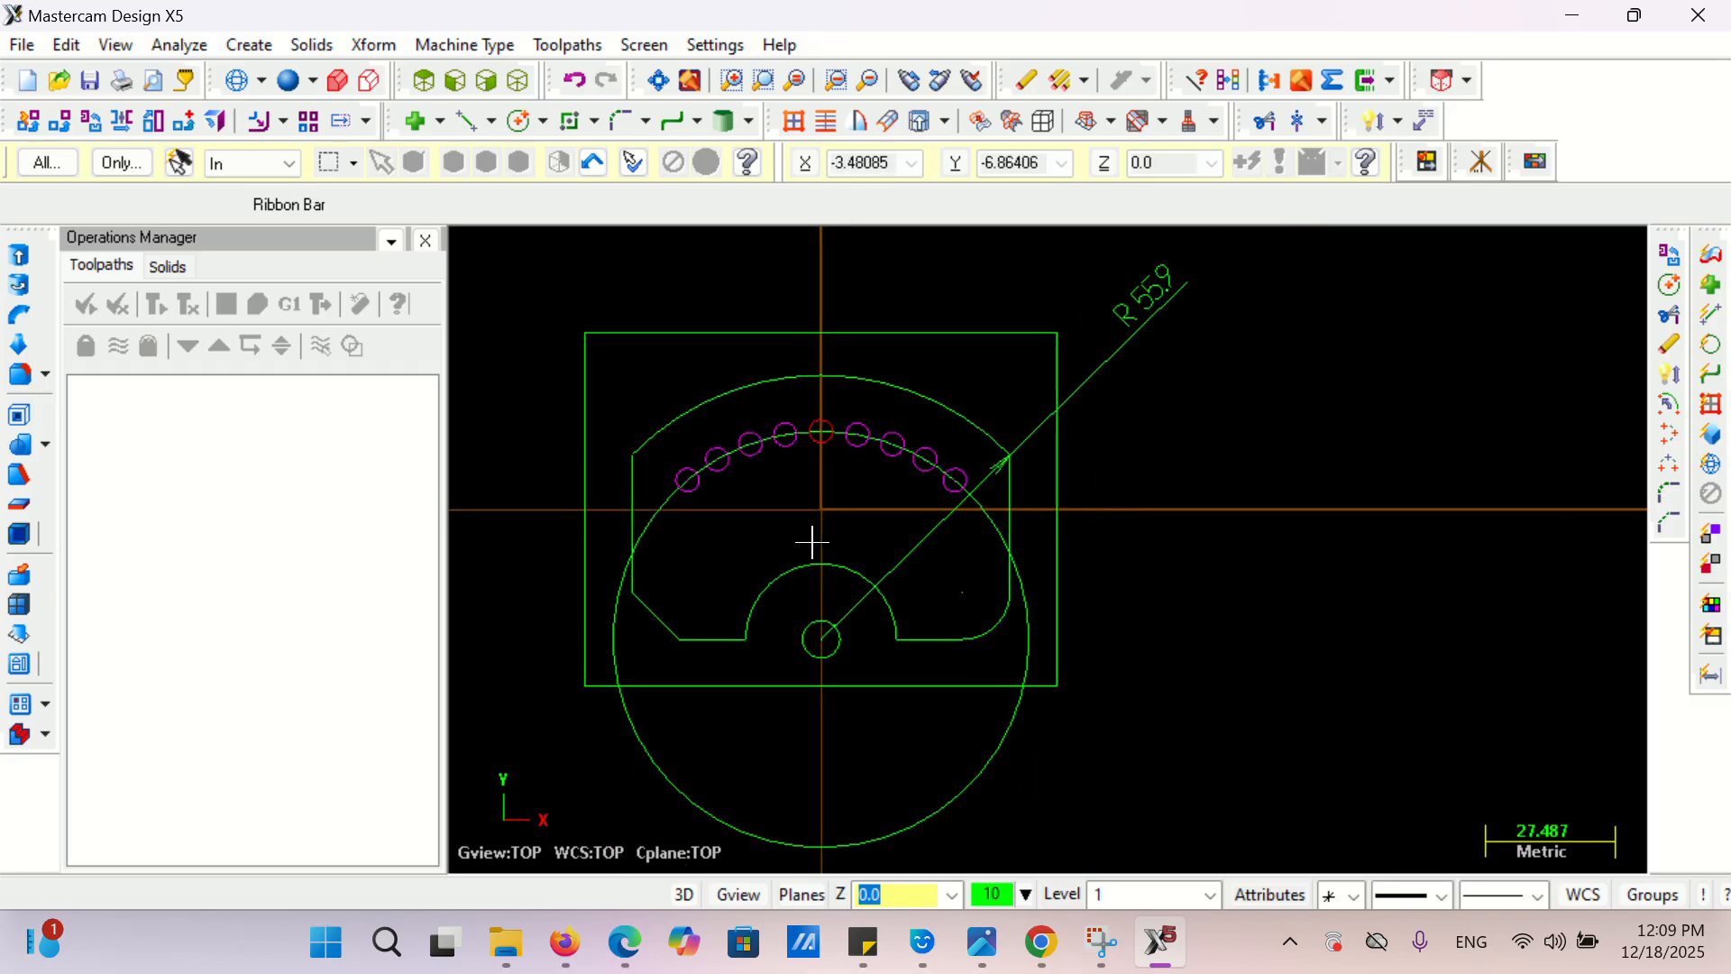
# - Delete the 44 mm radius construction circle and the R 55.9 radius dimension
pyautogui.click(1021, 751)
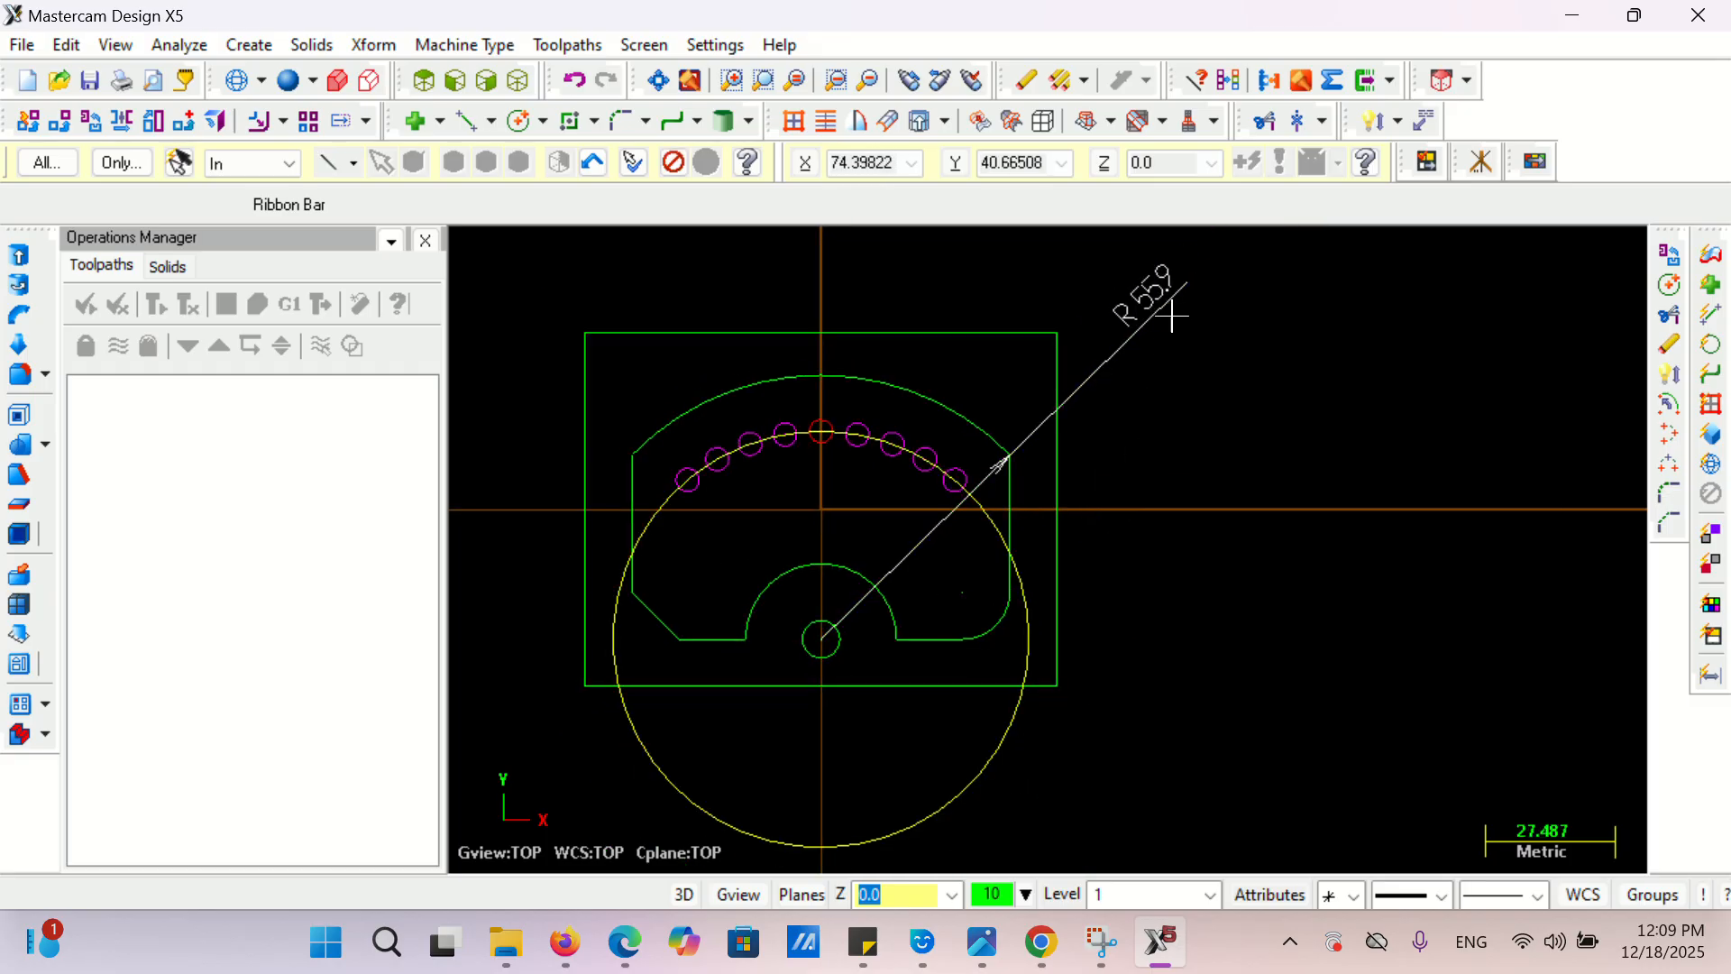
pyautogui.press('Delete')
pyautogui.scroll(-1, 1041, 685)
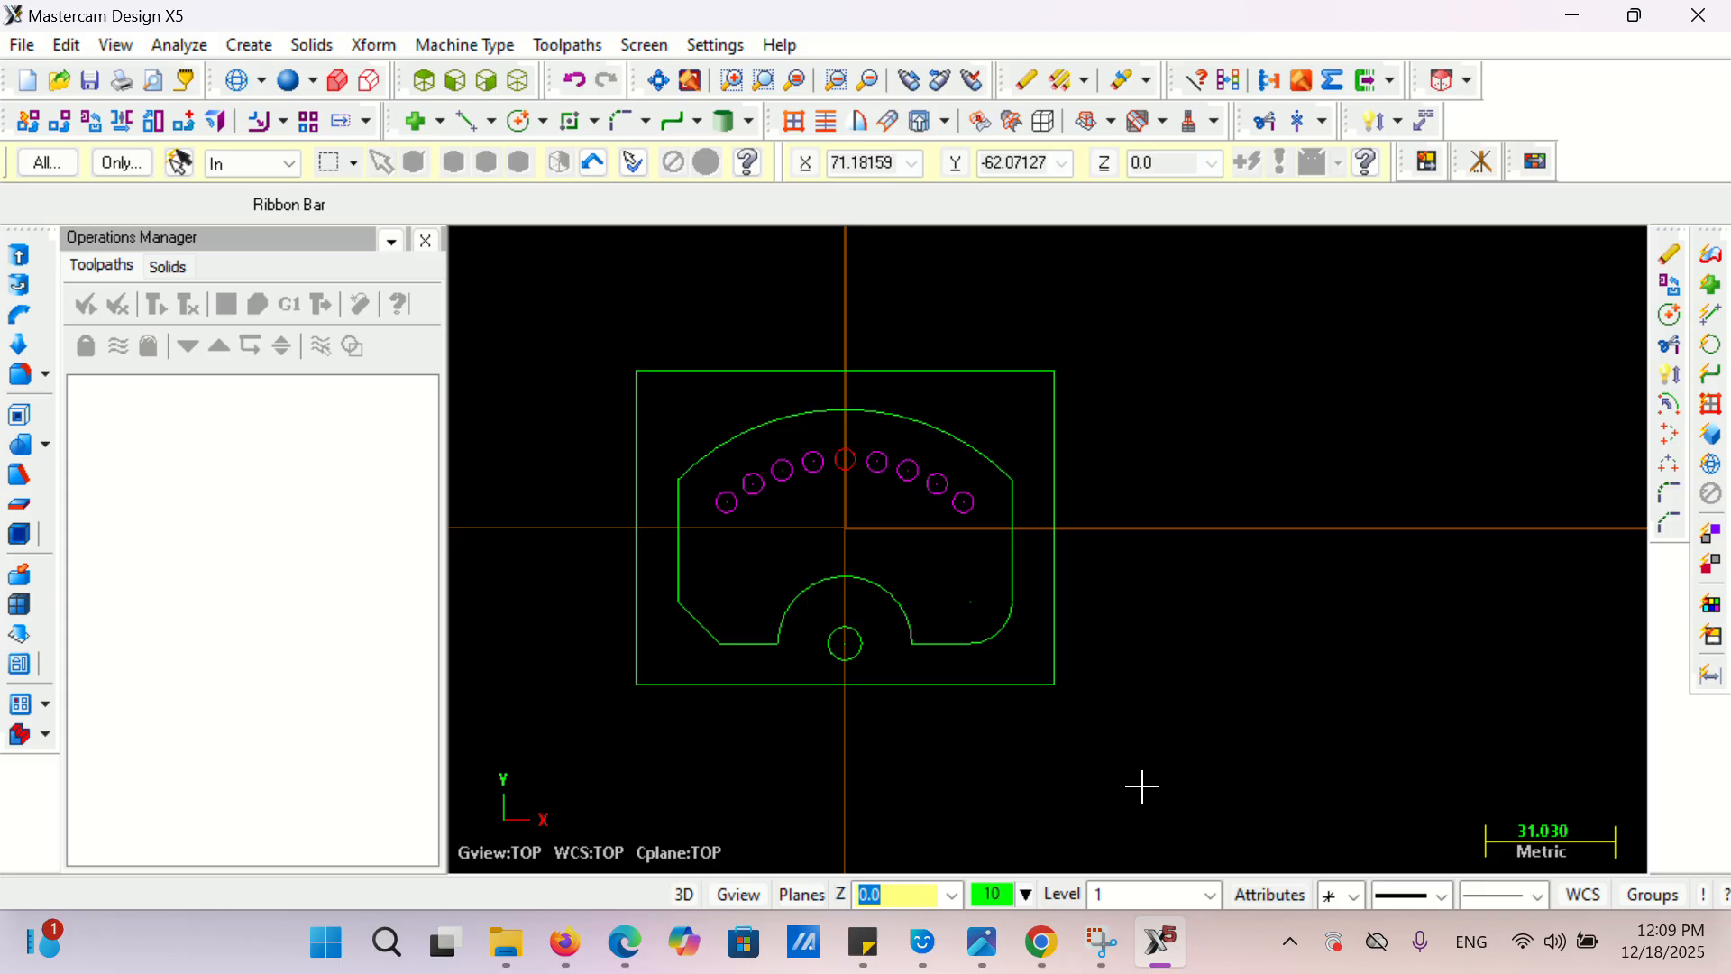
# - Check the corner slot dimensions in the PDF drawing and offset a copy of the plate's bottom edge 59 mm upward
pyautogui.click(1165, 952)
pyautogui.scroll(-3, 838, 501)
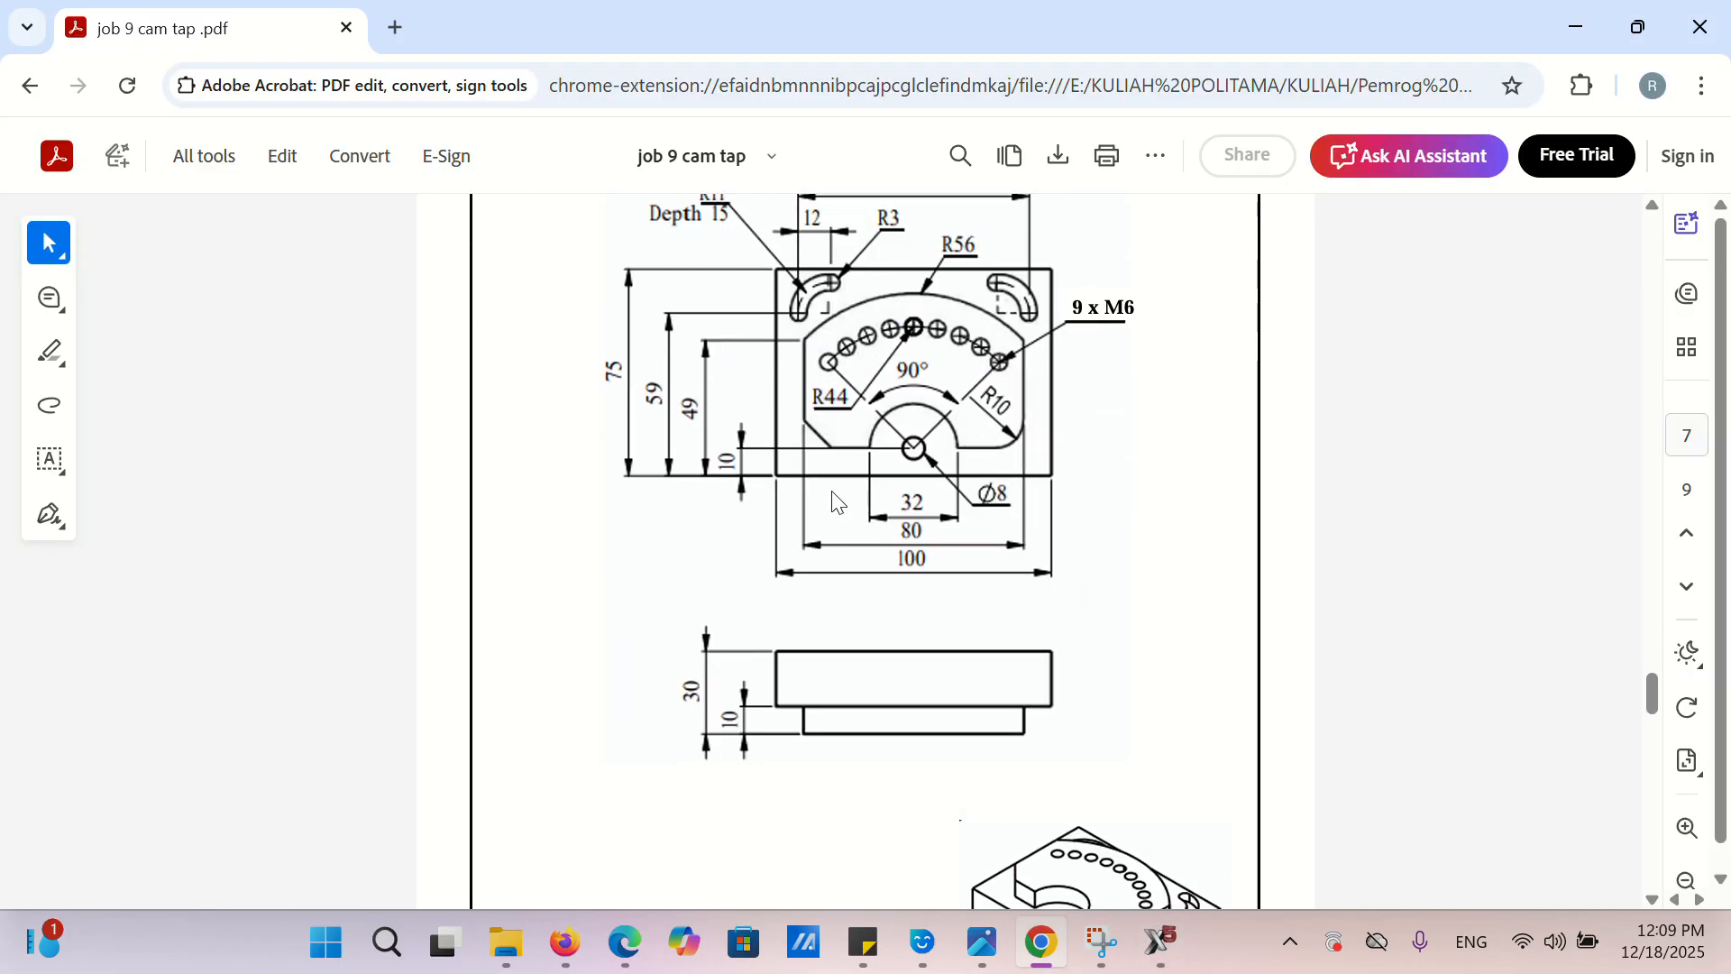
pyautogui.scroll(3, 837, 502)
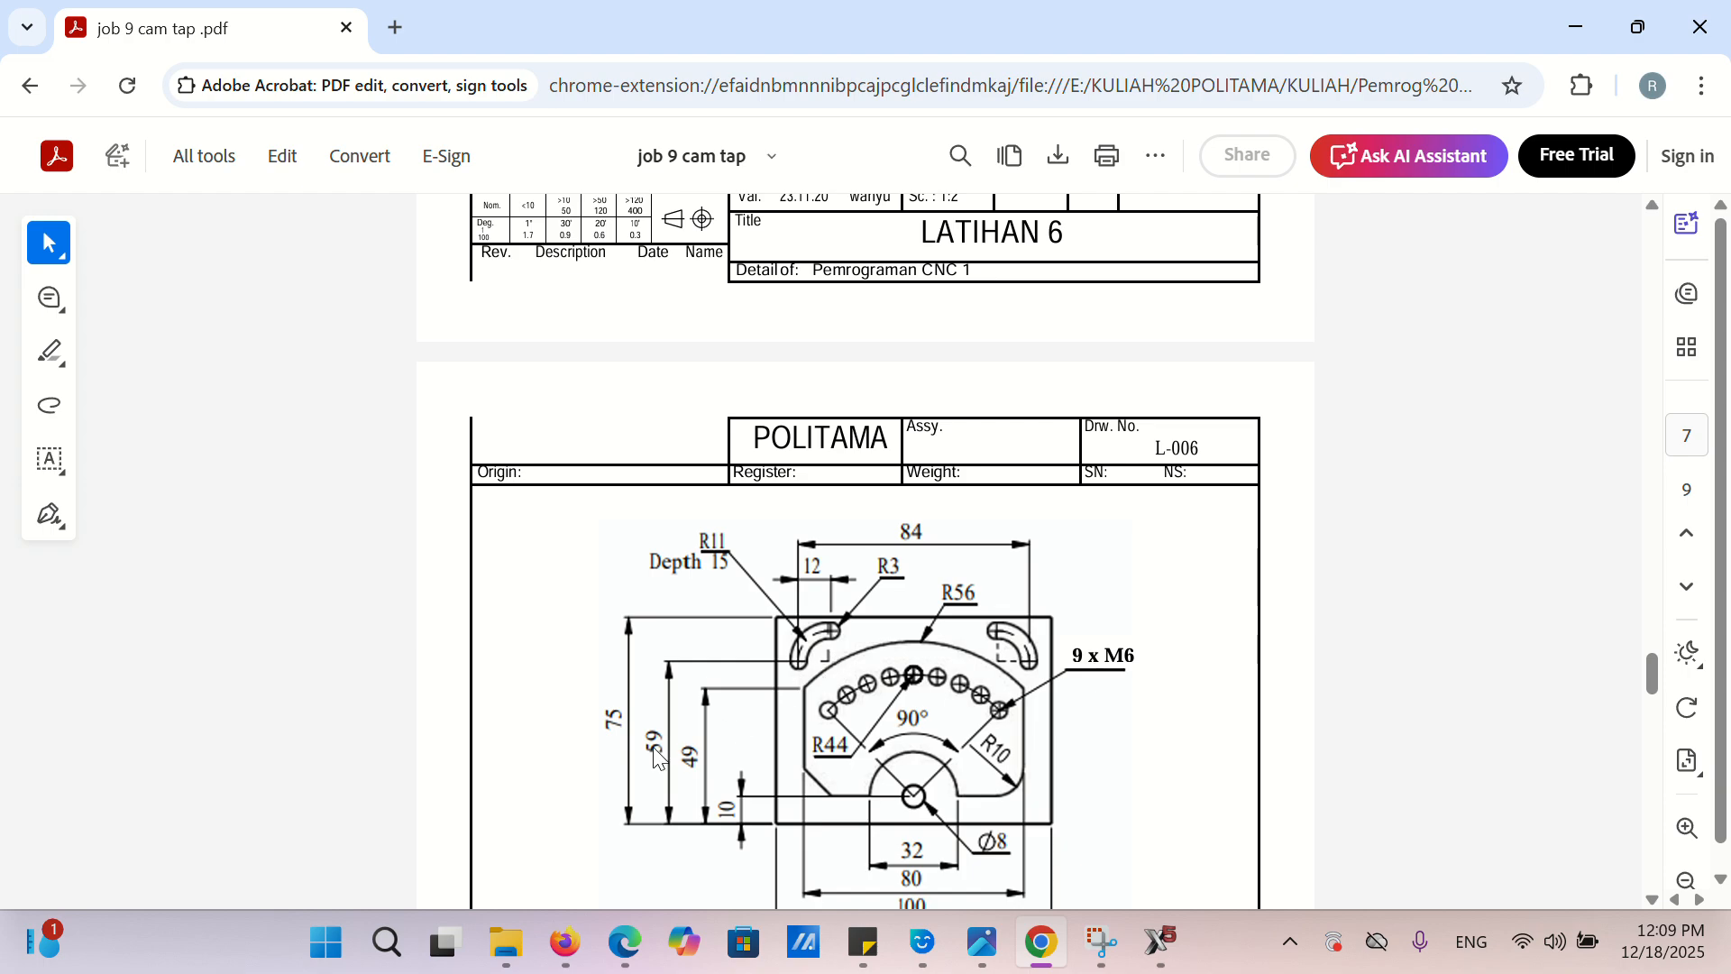
pyautogui.click(1159, 942)
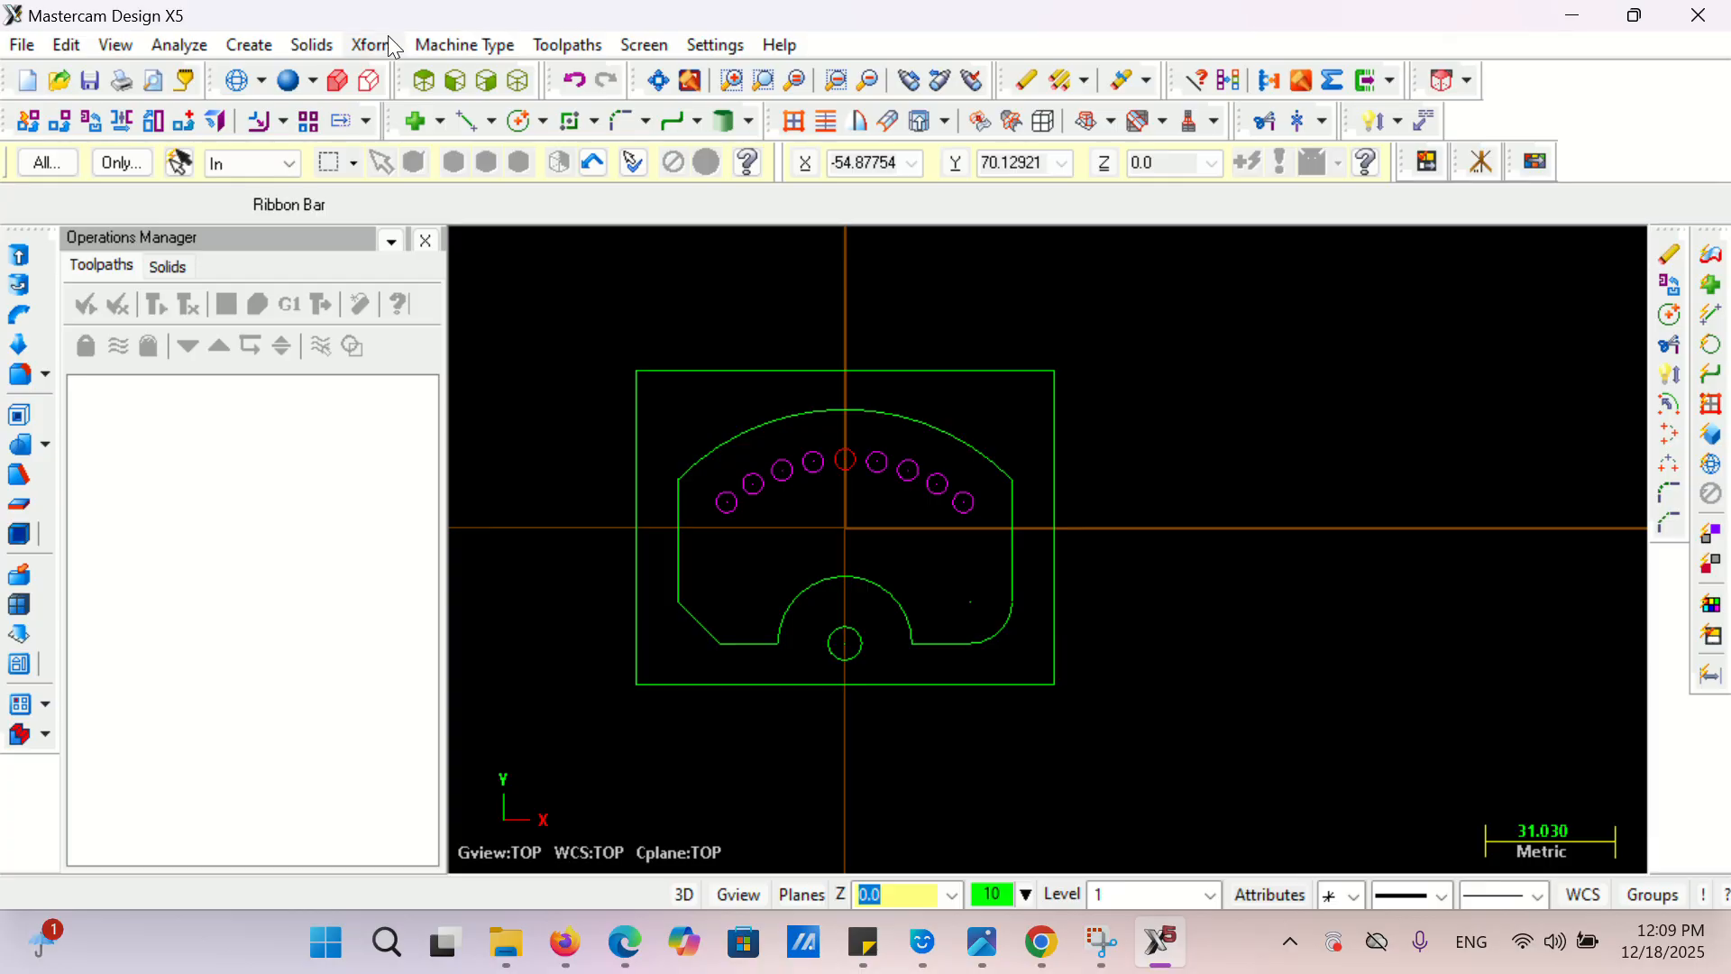
pyautogui.click(387, 44)
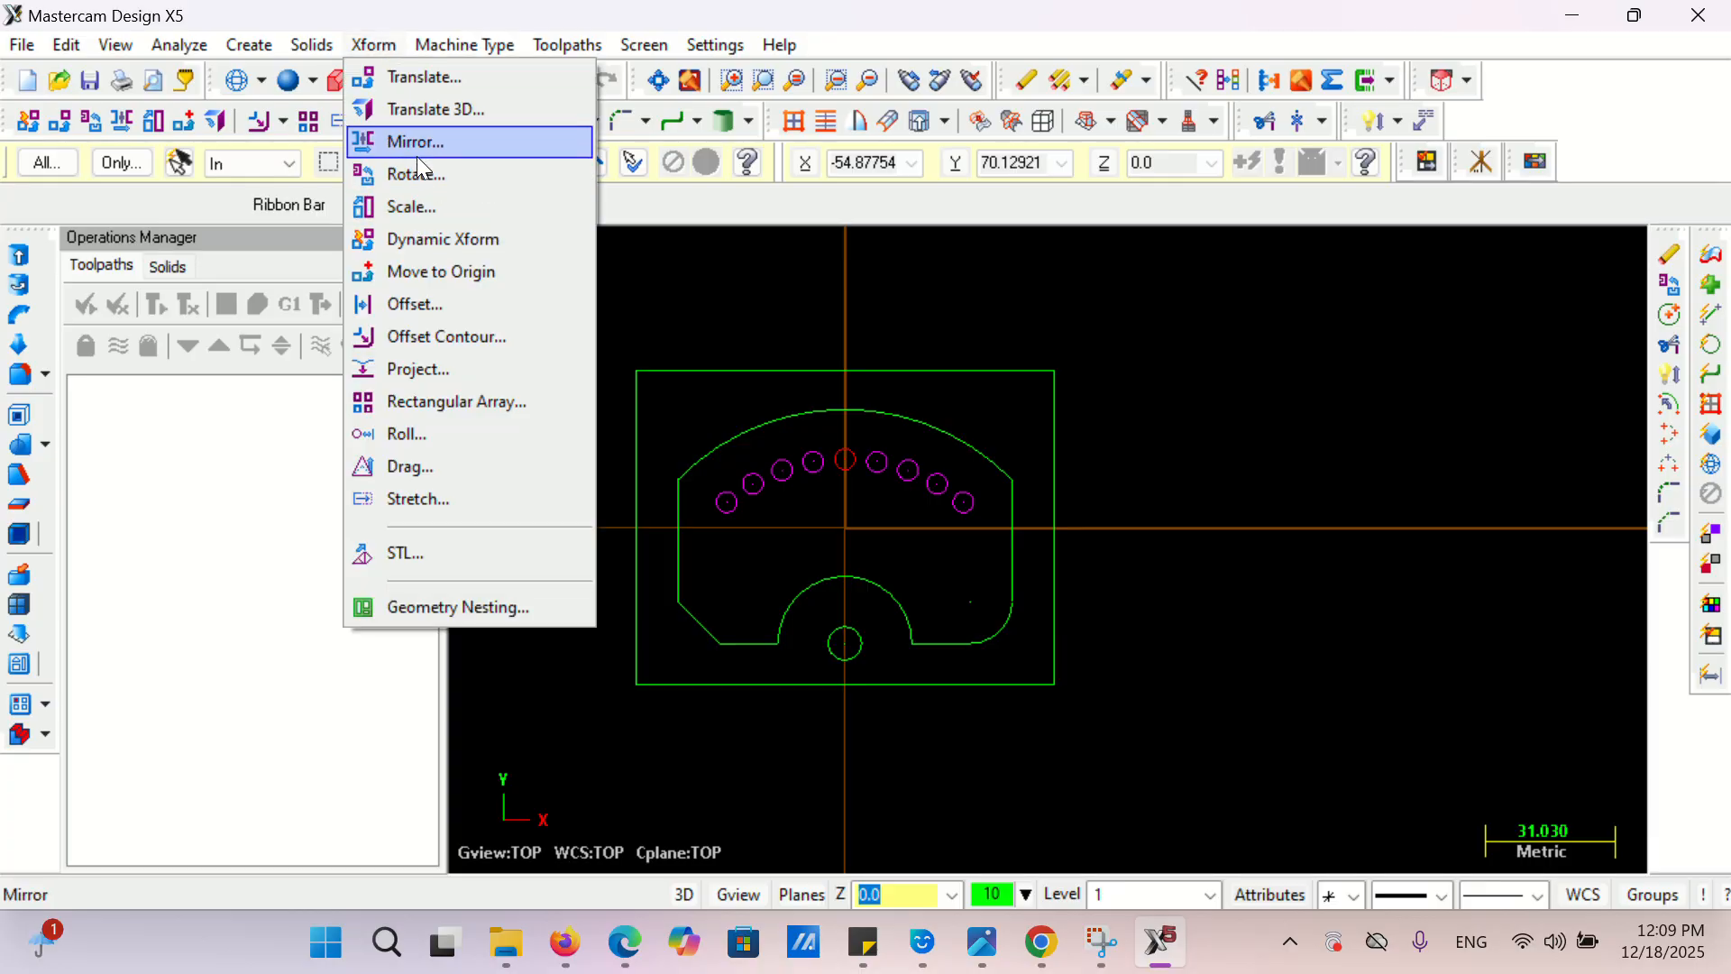
pyautogui.click(421, 303)
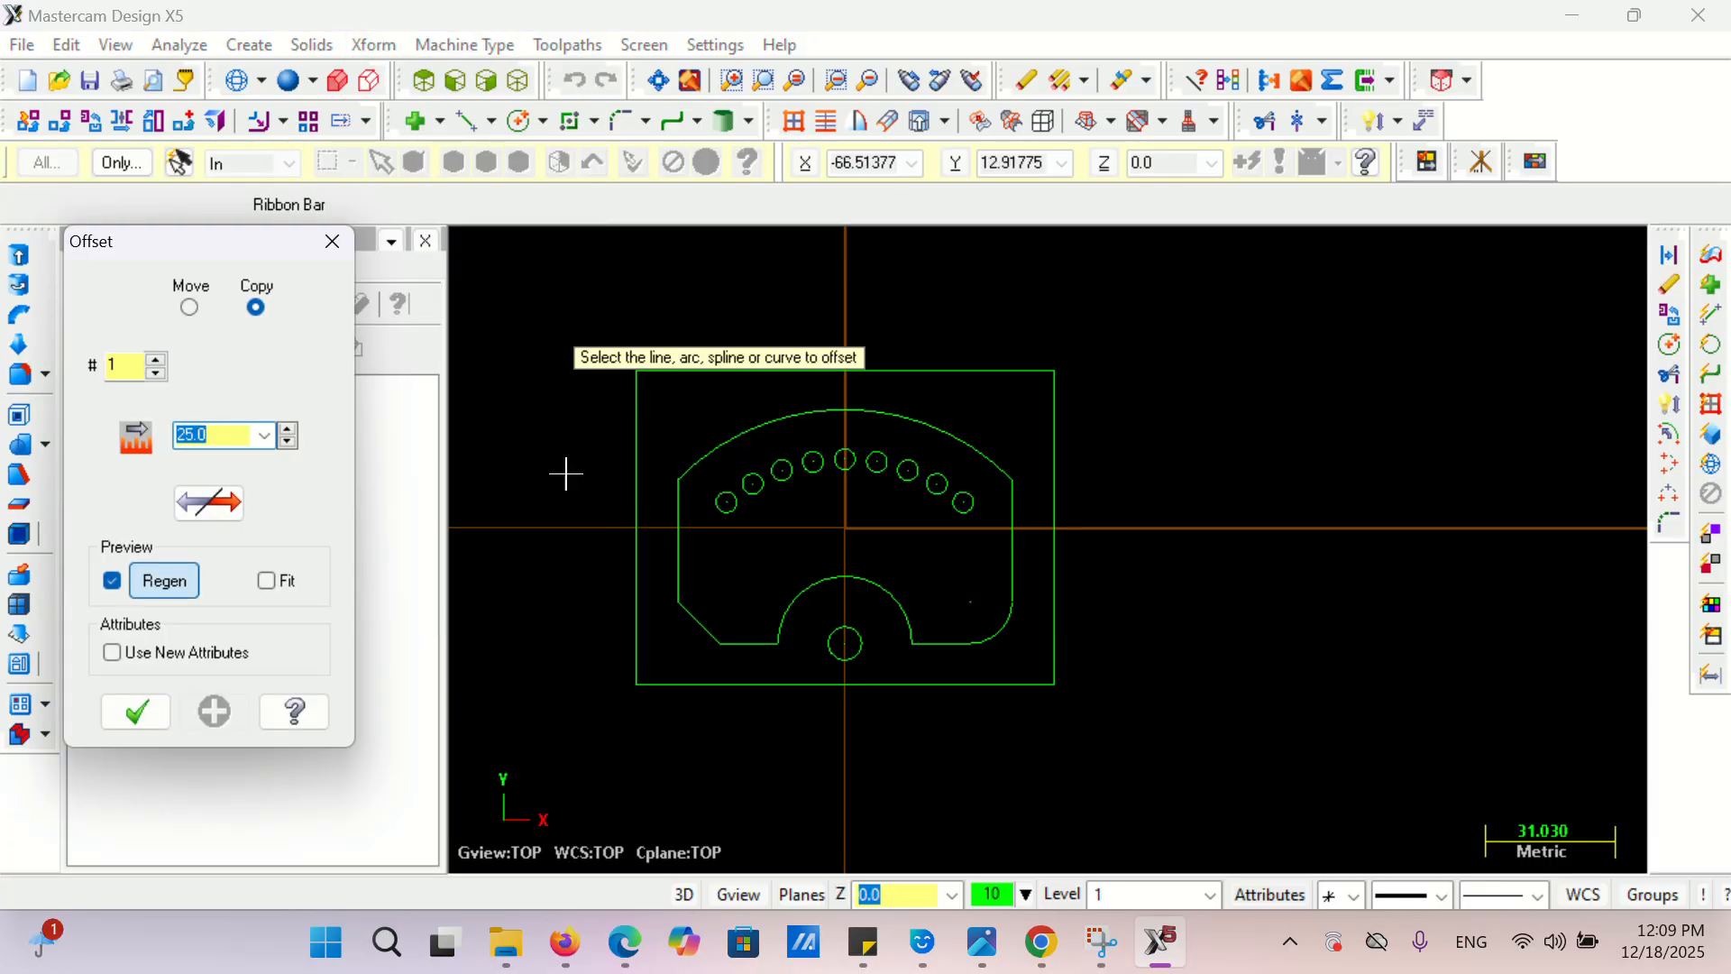
pyautogui.write('59')
pyautogui.press('Return')
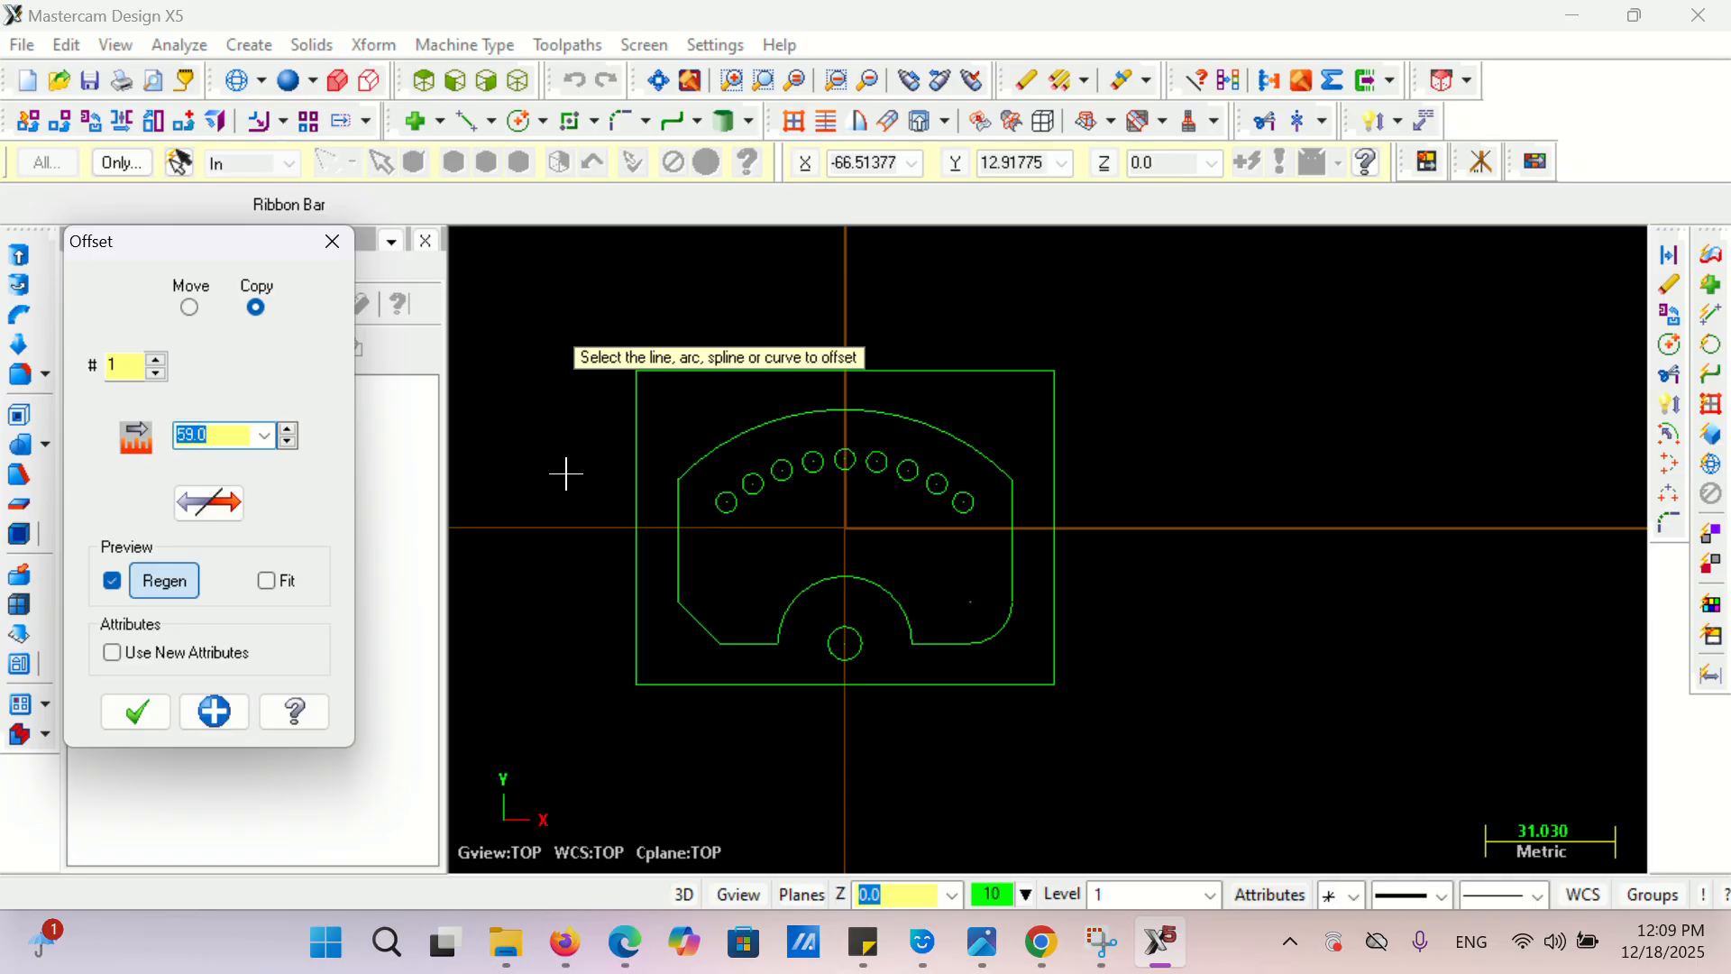
pyautogui.click(695, 682)
pyautogui.click(580, 494)
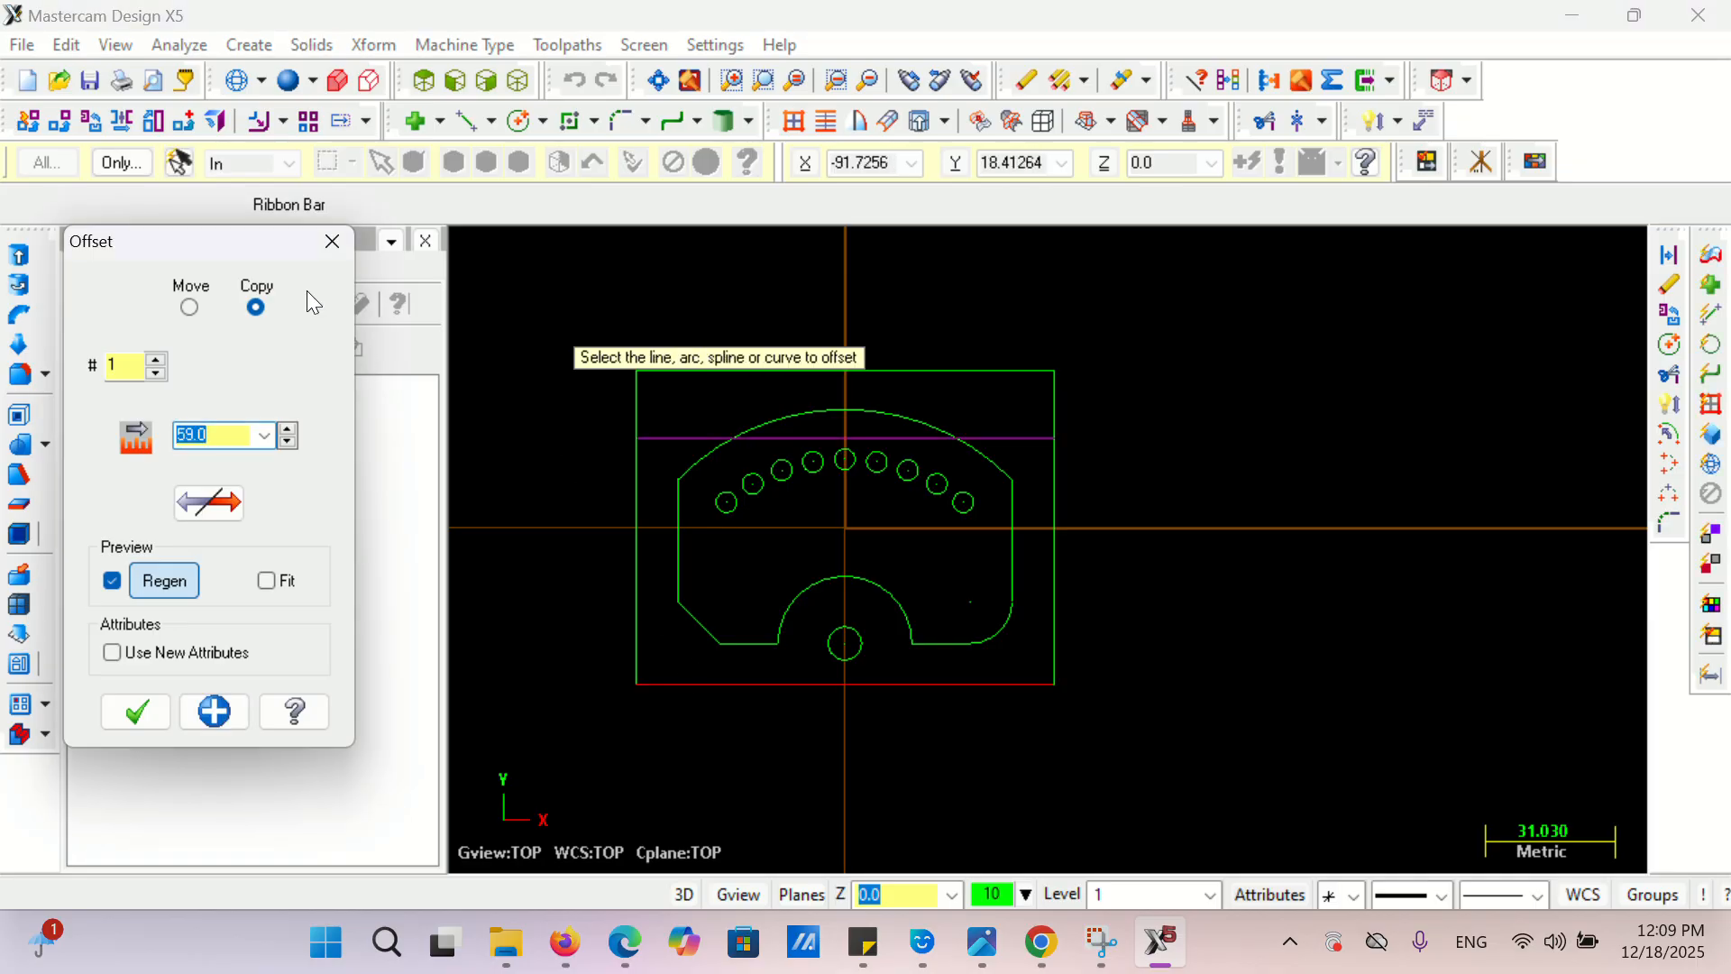
pyautogui.click(1042, 943)
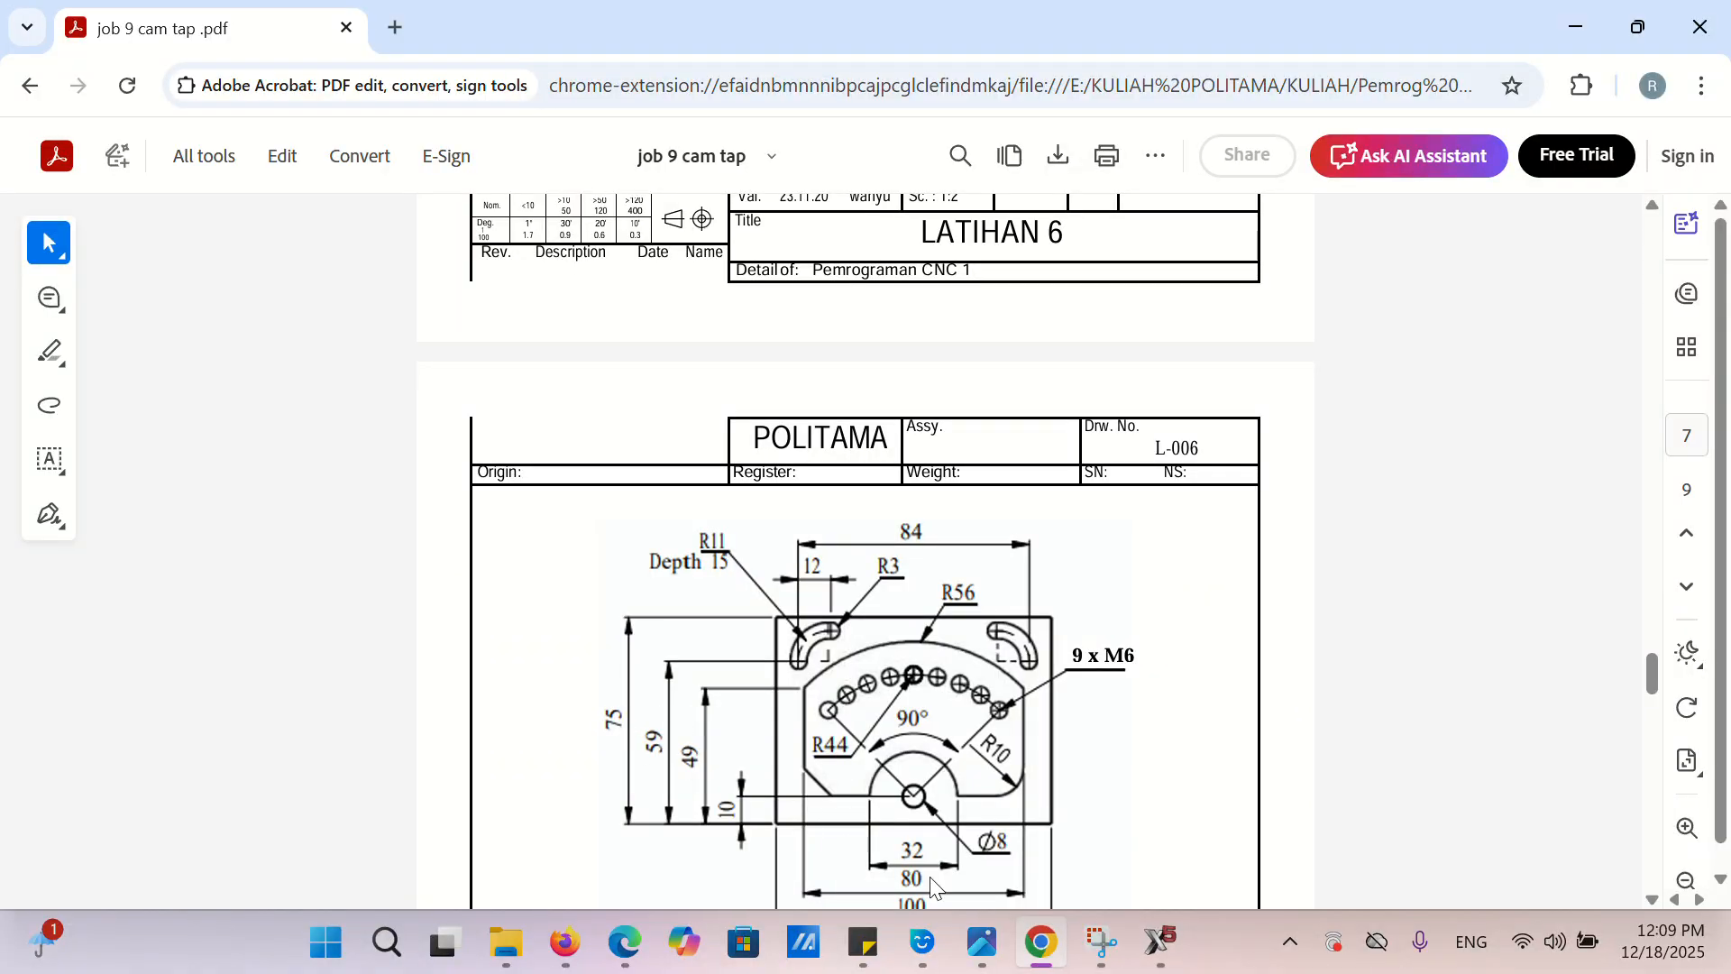
pyautogui.click(1037, 953)
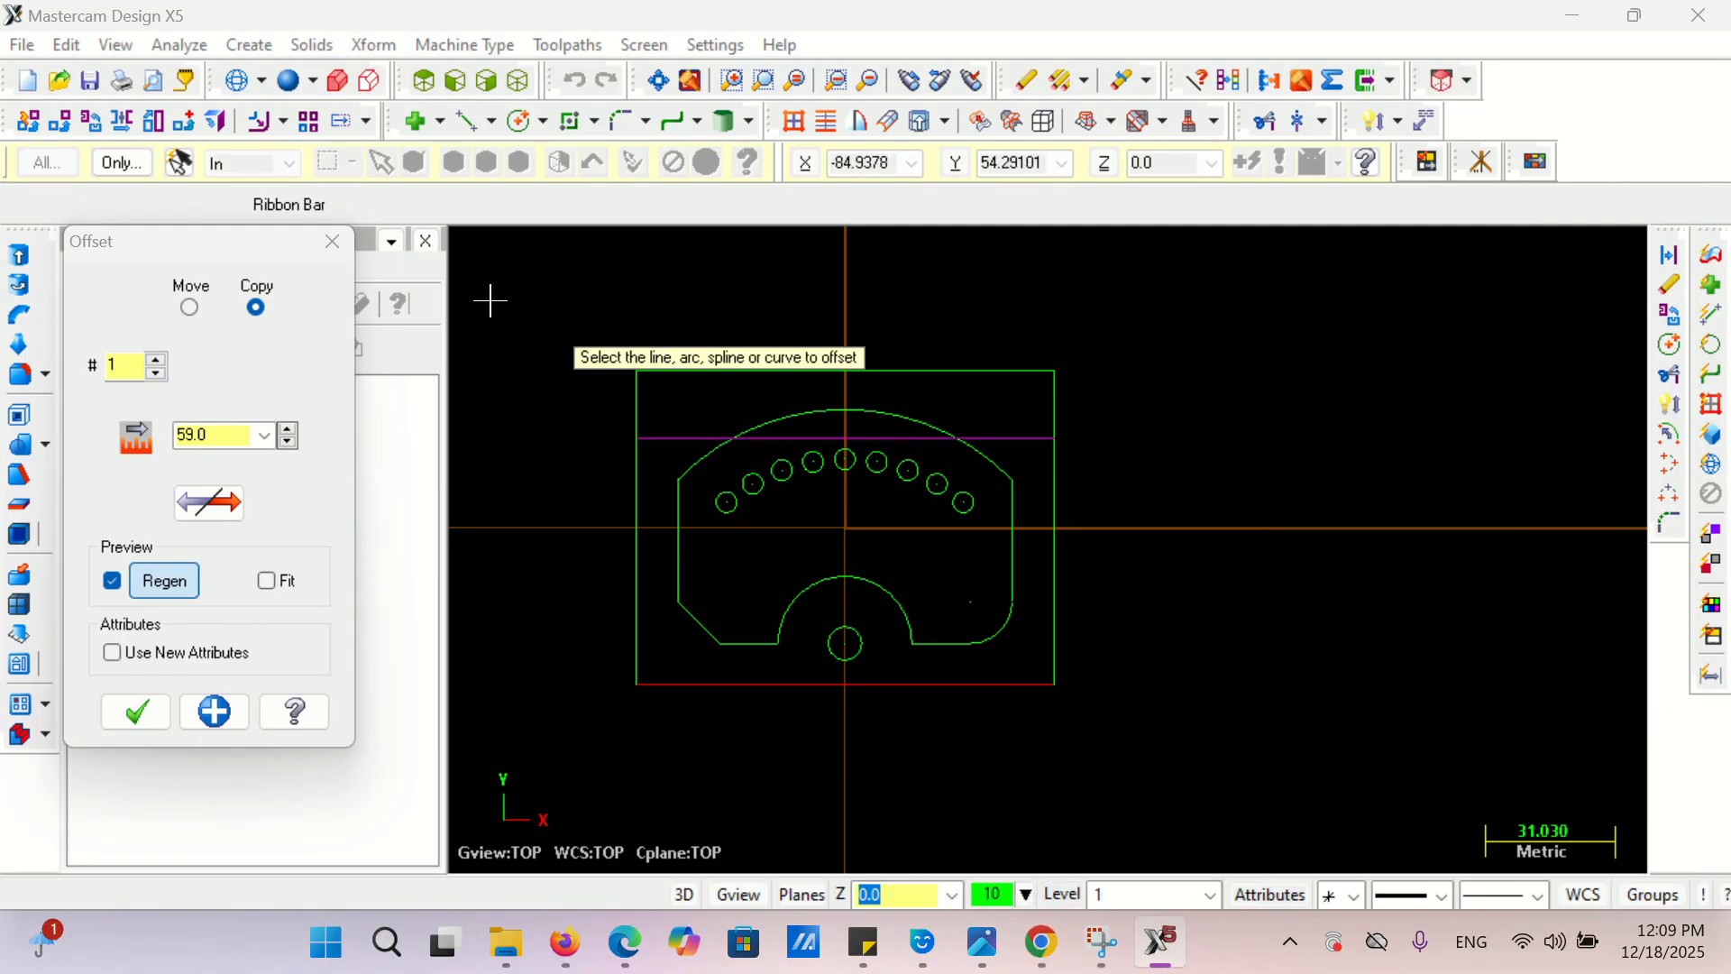
pyautogui.click(136, 712)
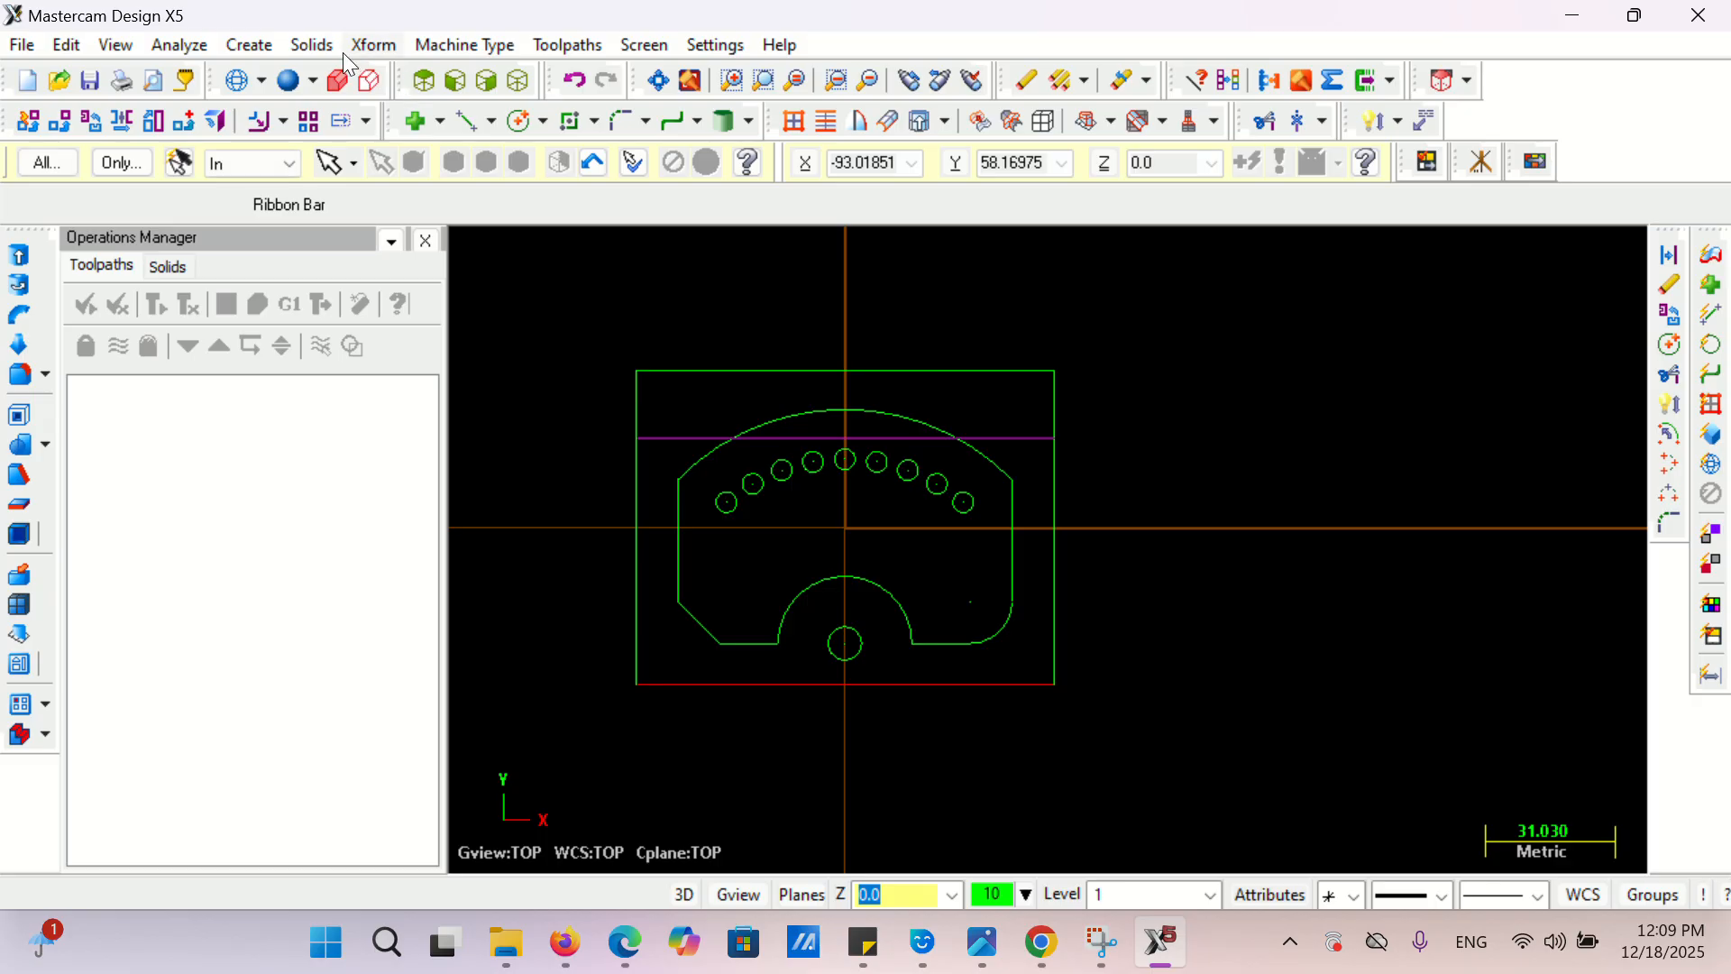
# - Offset a copy of the plate's left edge 12 mm inward
pyautogui.click(371, 44)
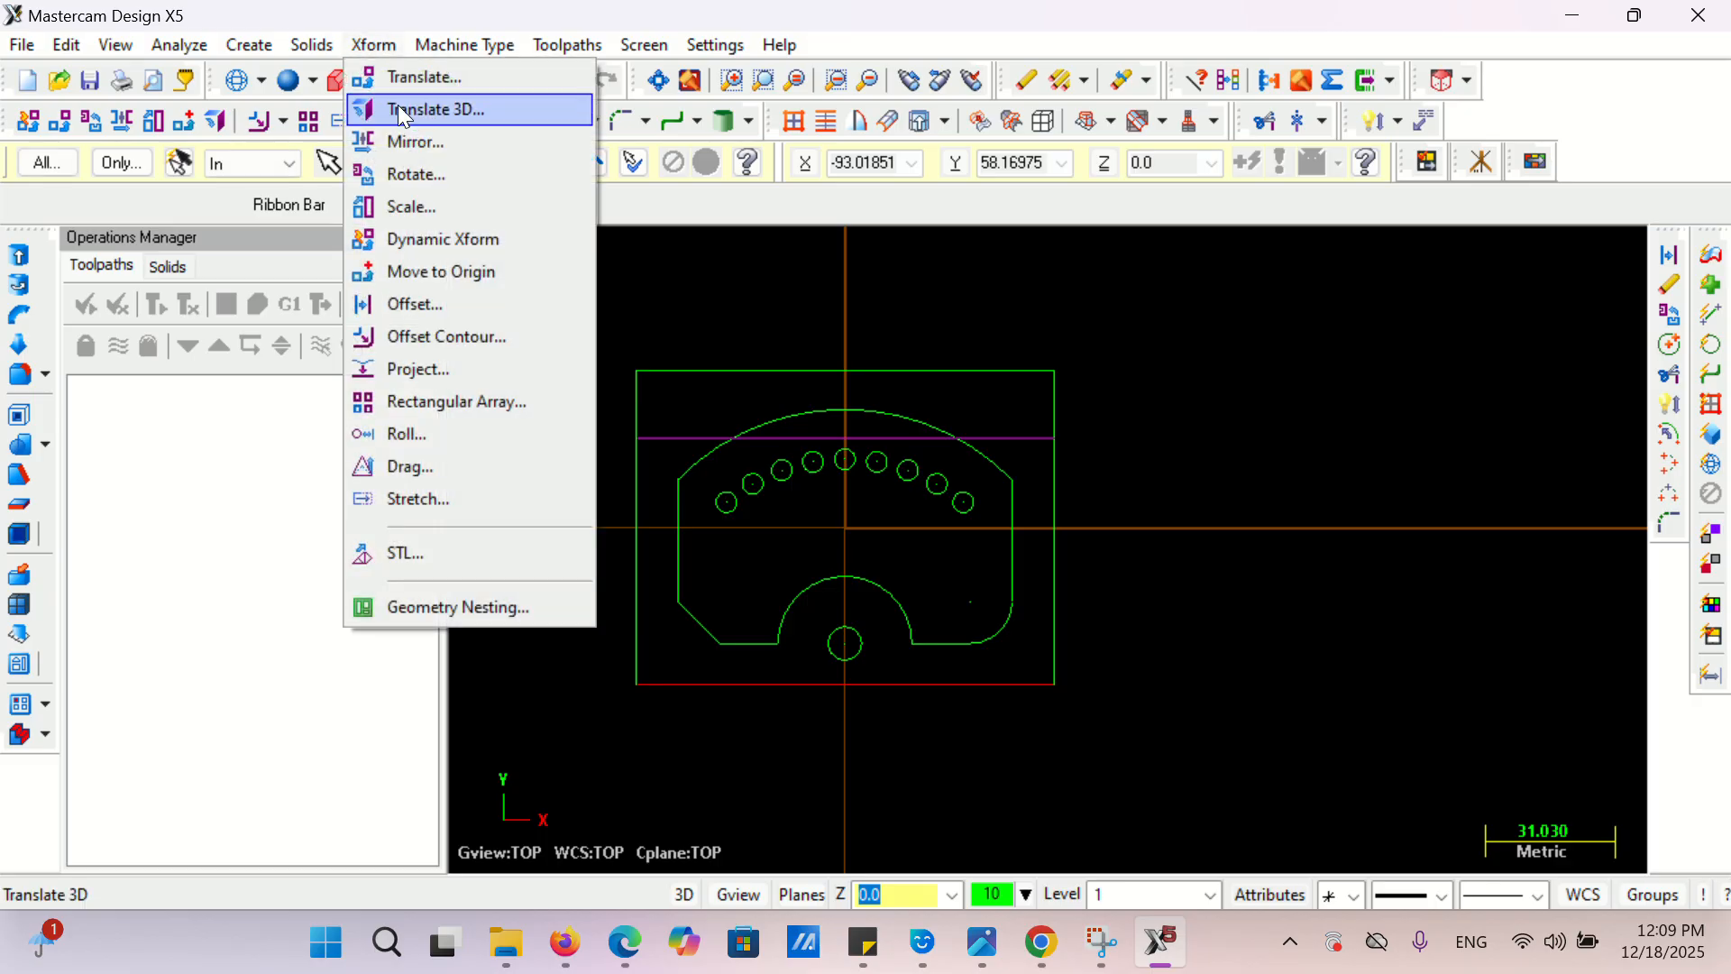
pyautogui.click(435, 303)
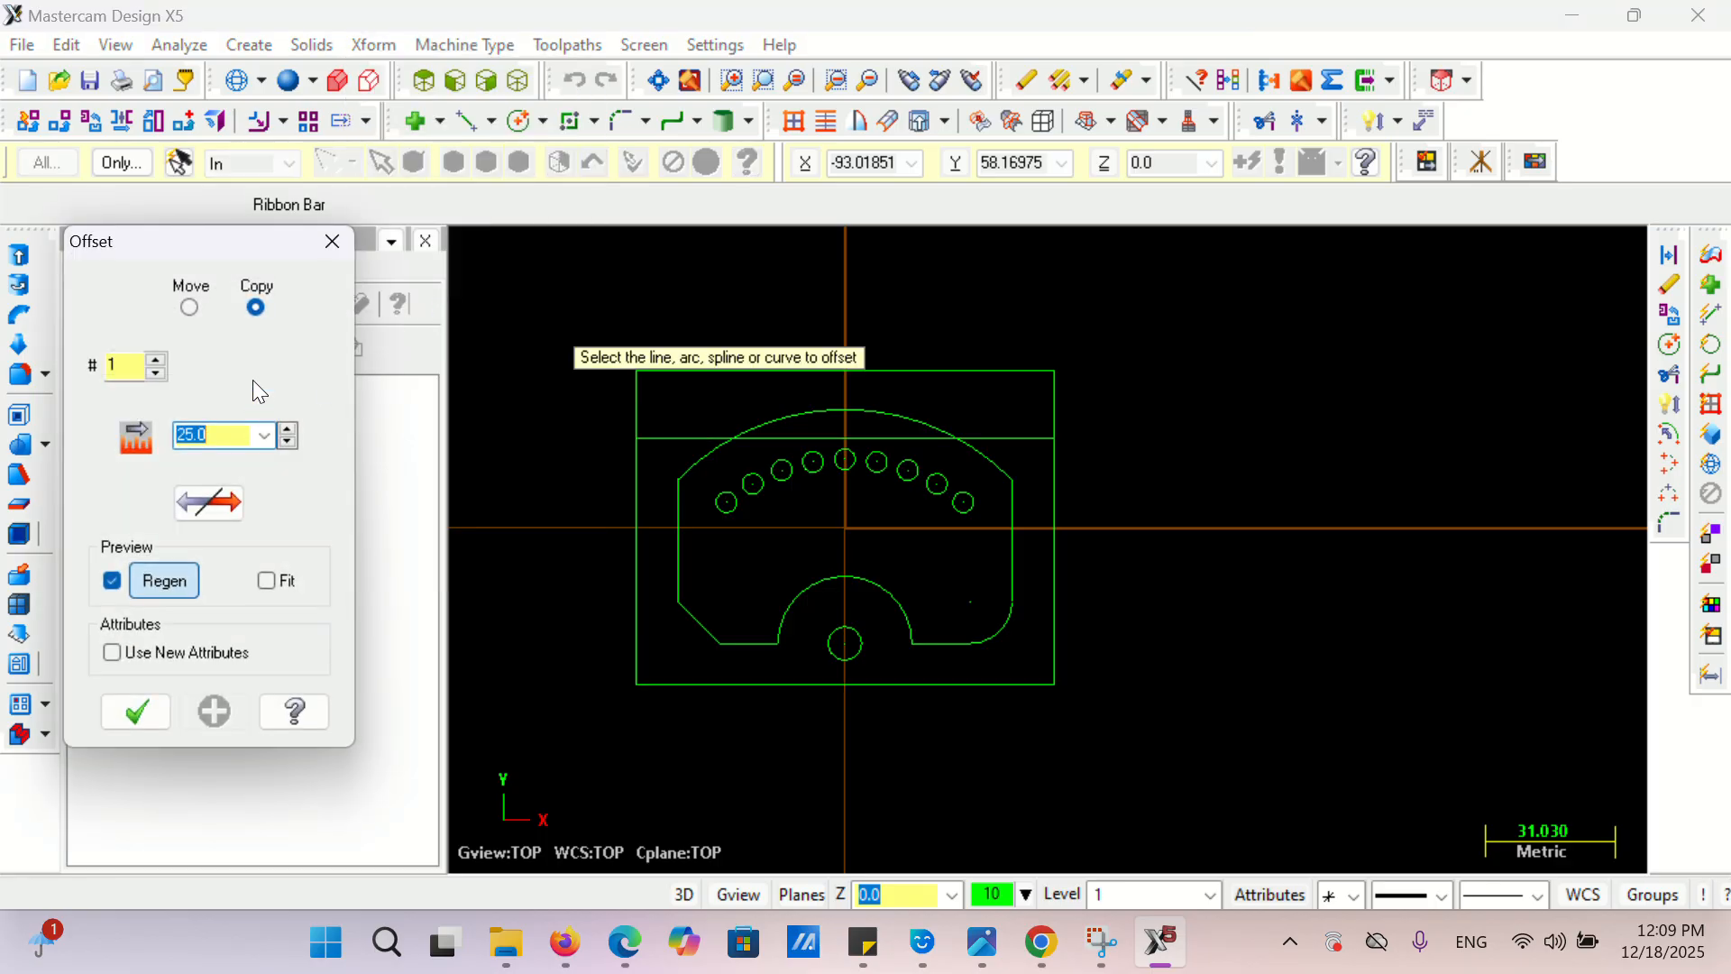
pyautogui.write('12')
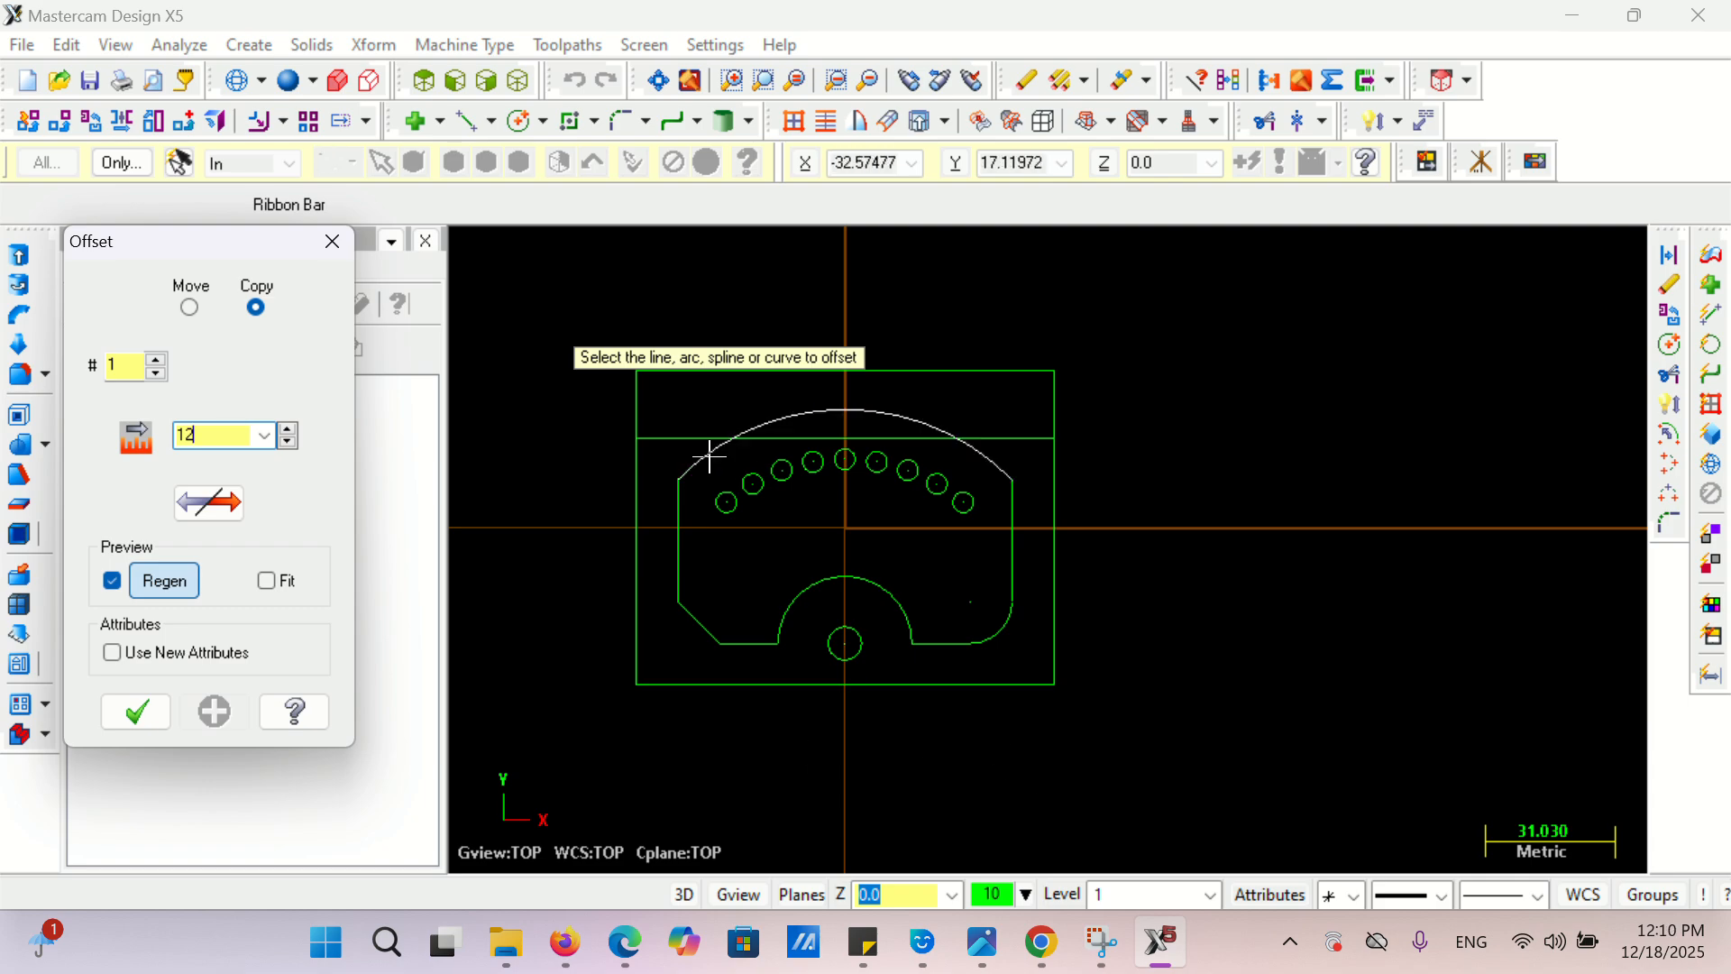
pyautogui.click(638, 407)
pyautogui.click(811, 410)
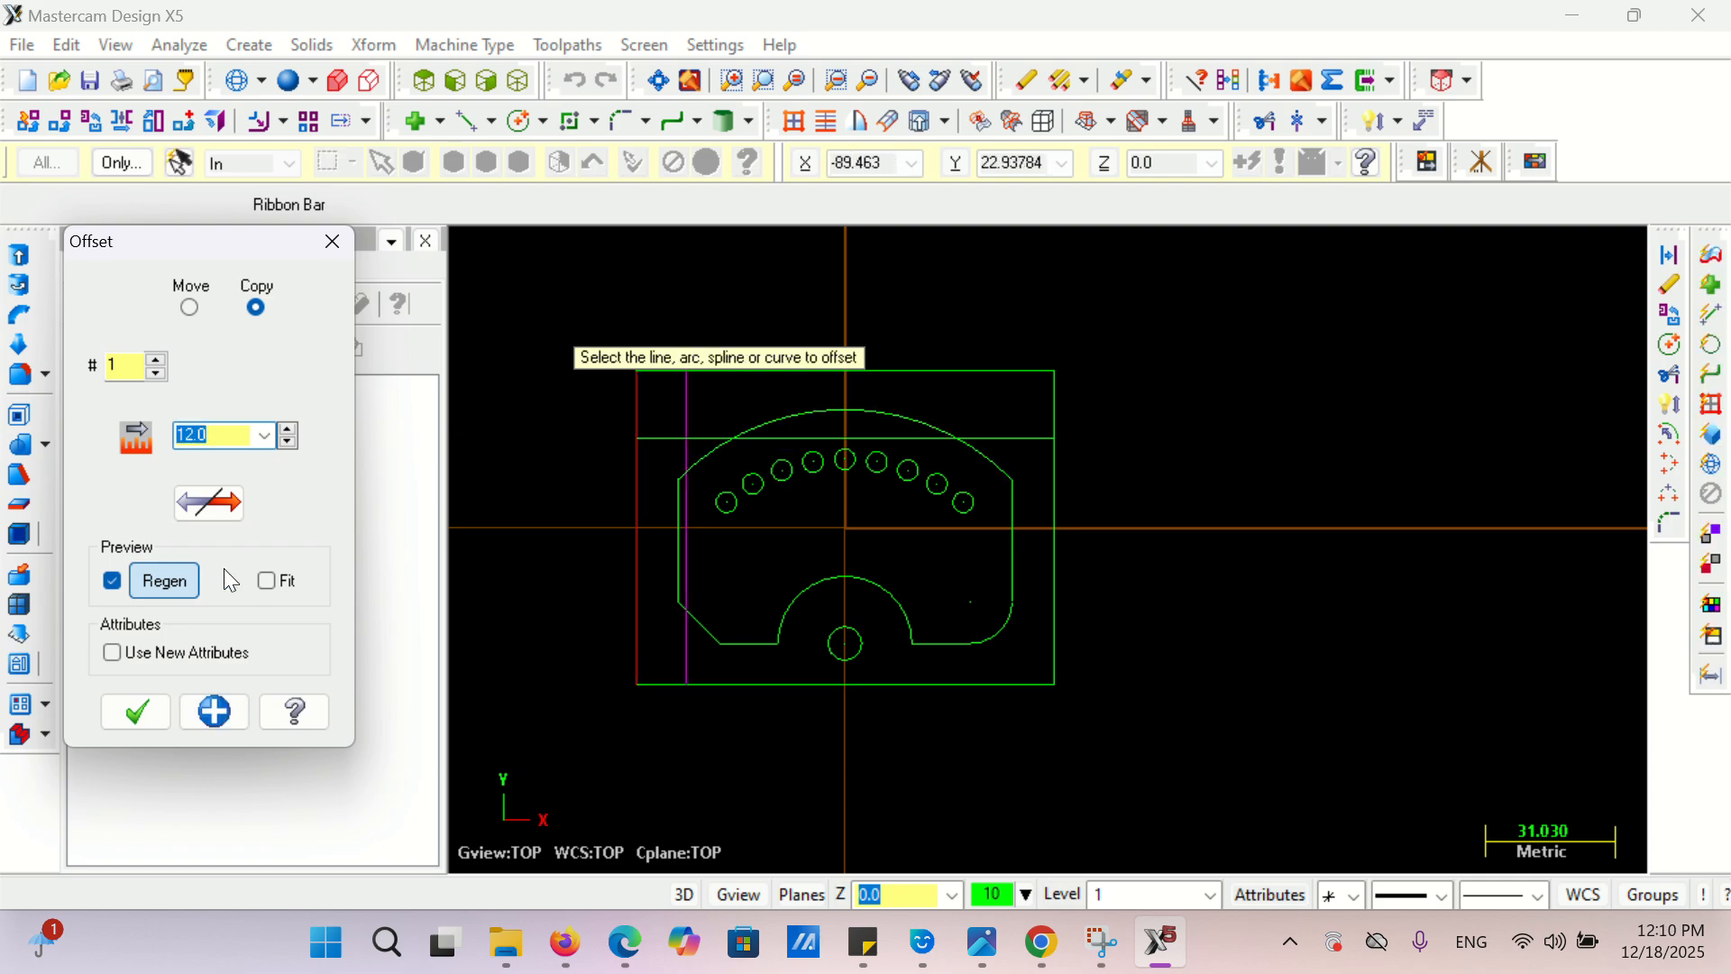
pyautogui.click(124, 720)
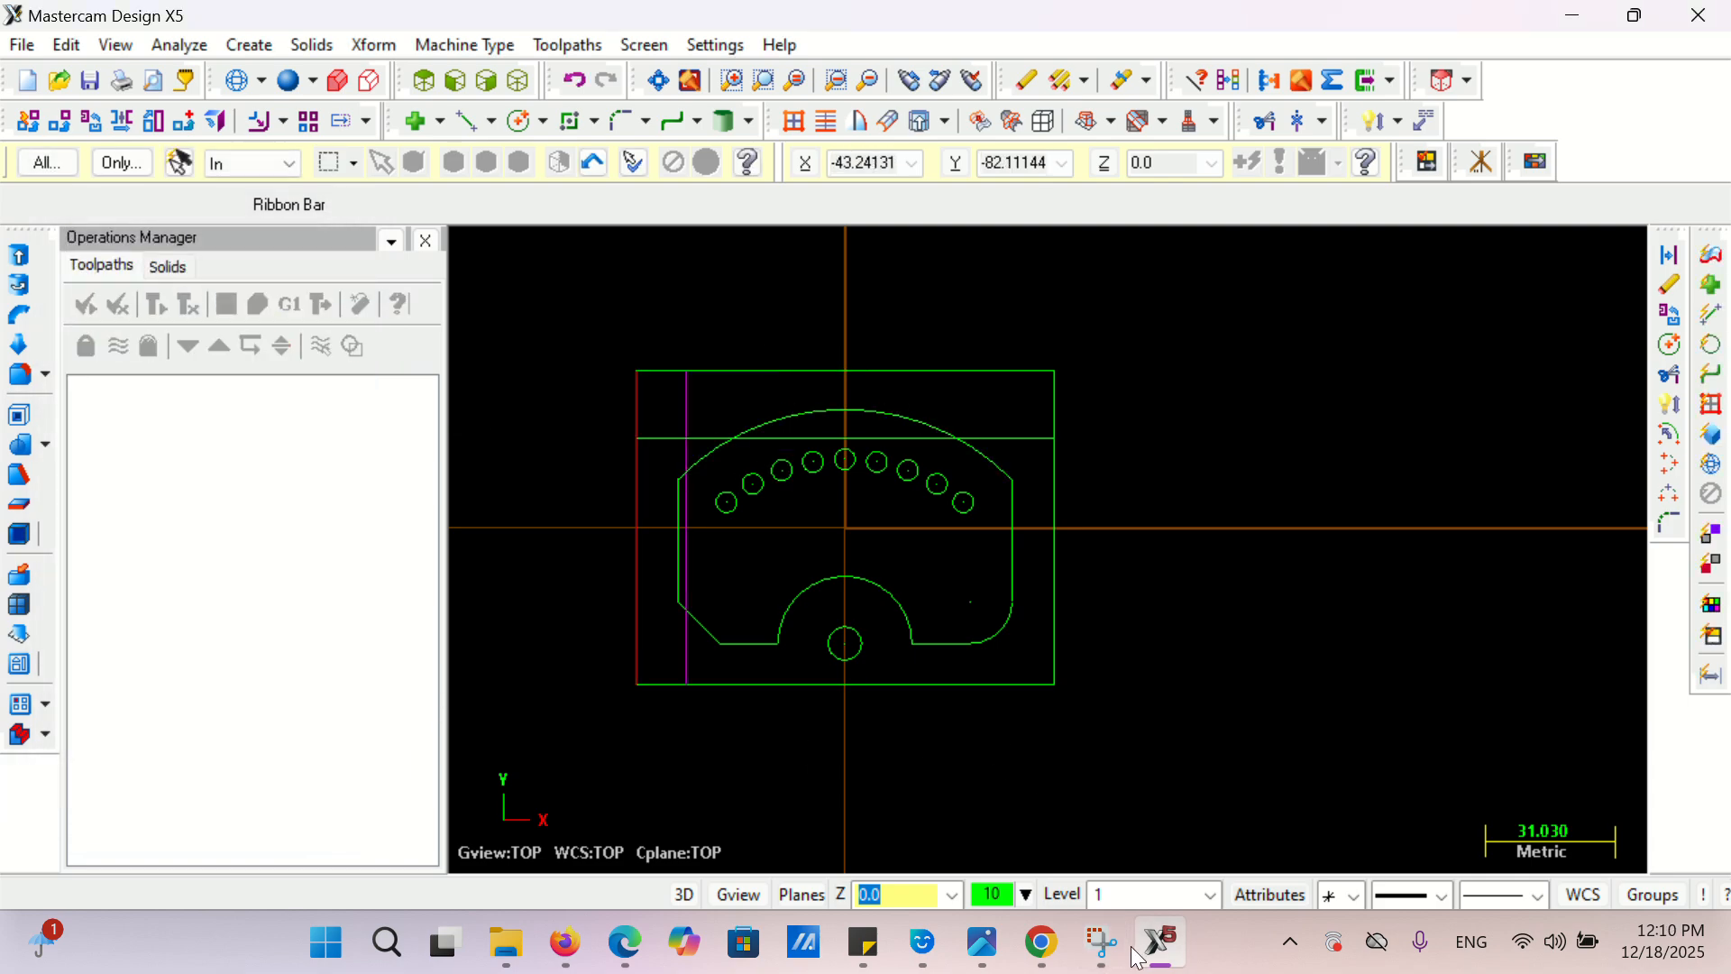
# - Check the horizontal position and radii of the corner slots in the PDF drawing and return to Mastercam
pyautogui.click(1041, 944)
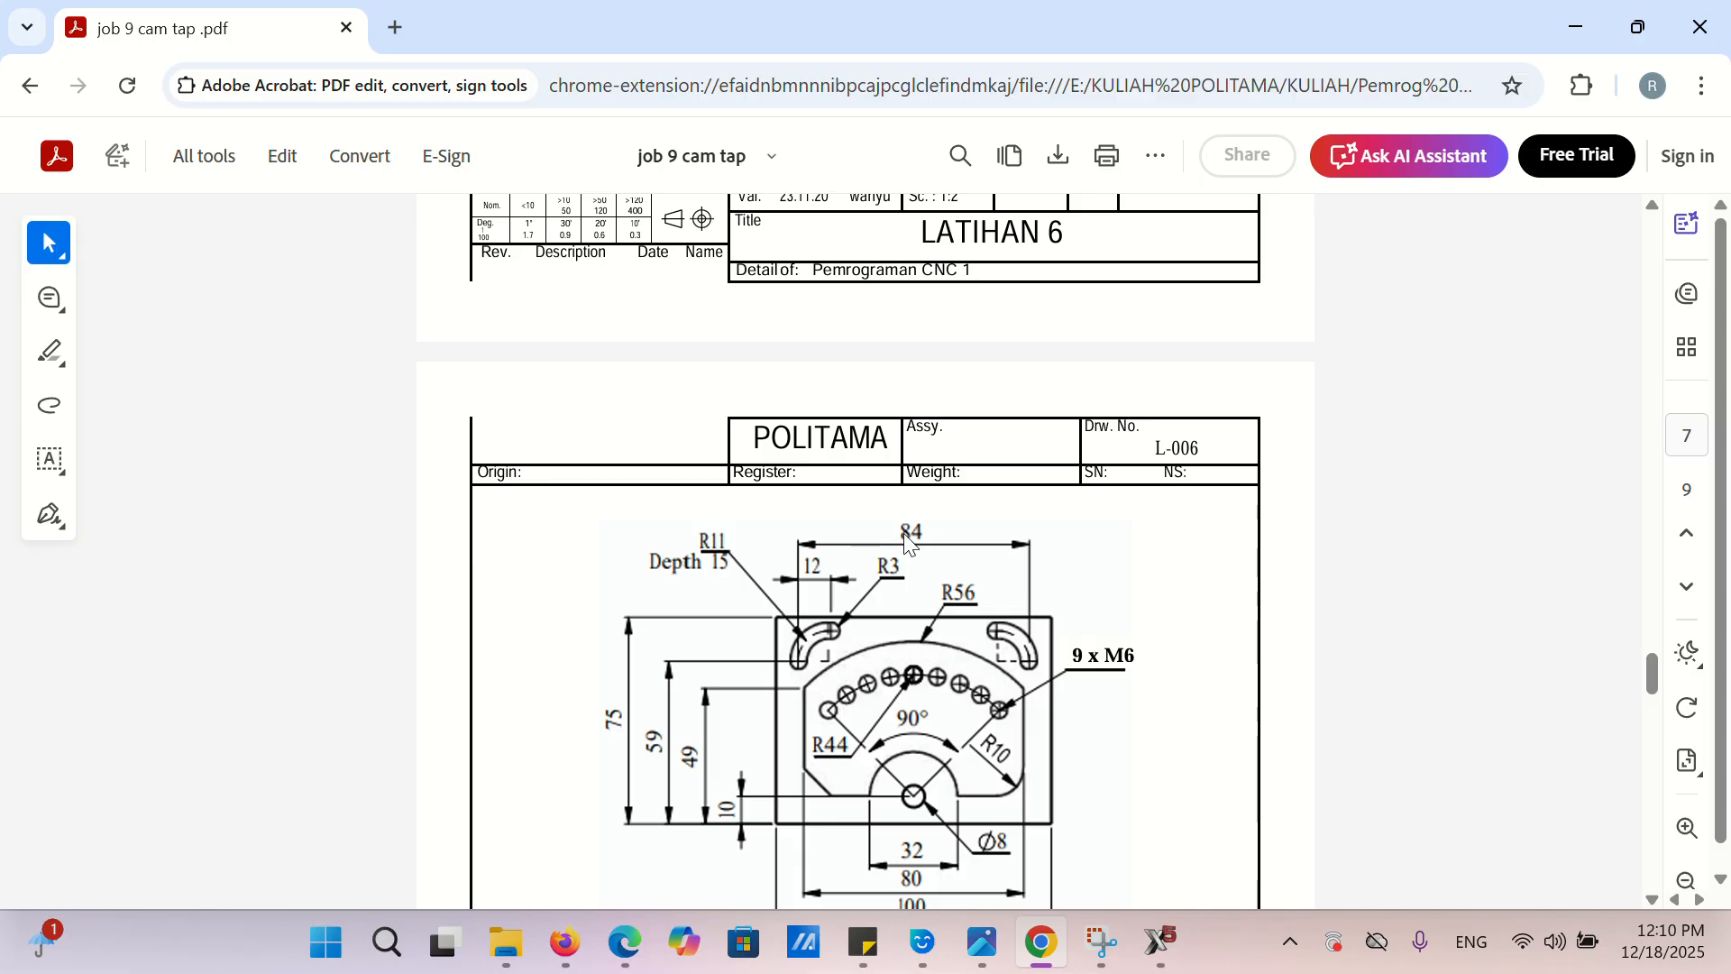
pyautogui.scroll(-3, 908, 541)
pyautogui.scroll(2, 938, 667)
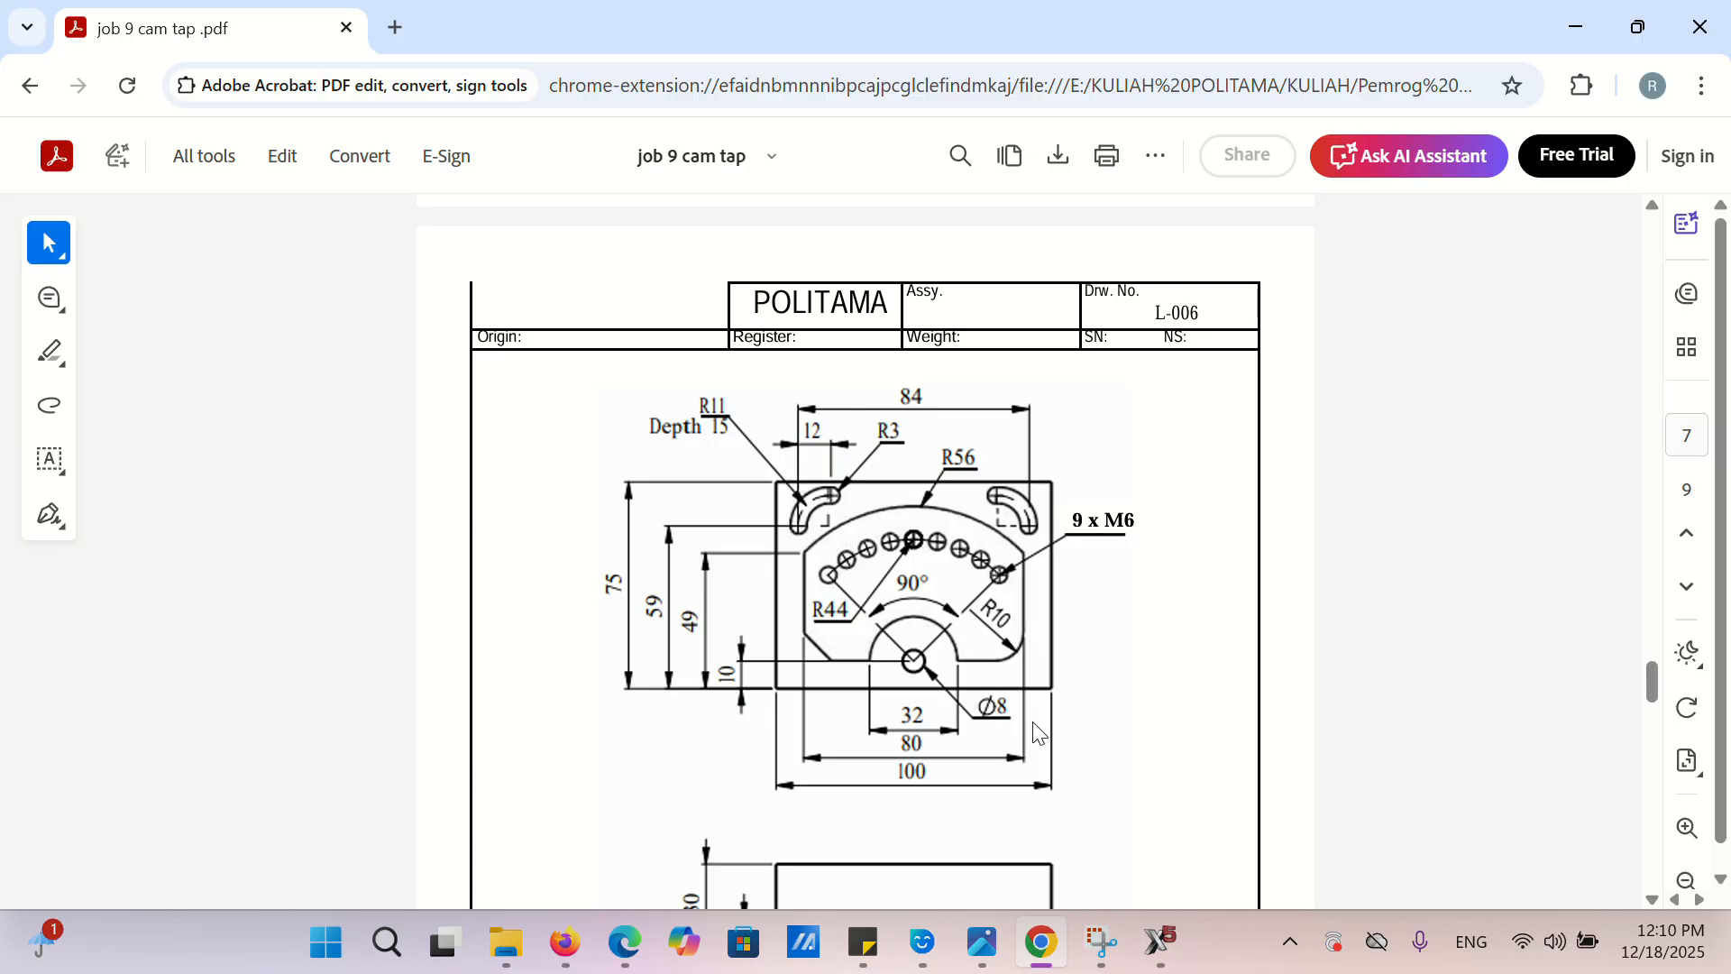
pyautogui.click(1158, 931)
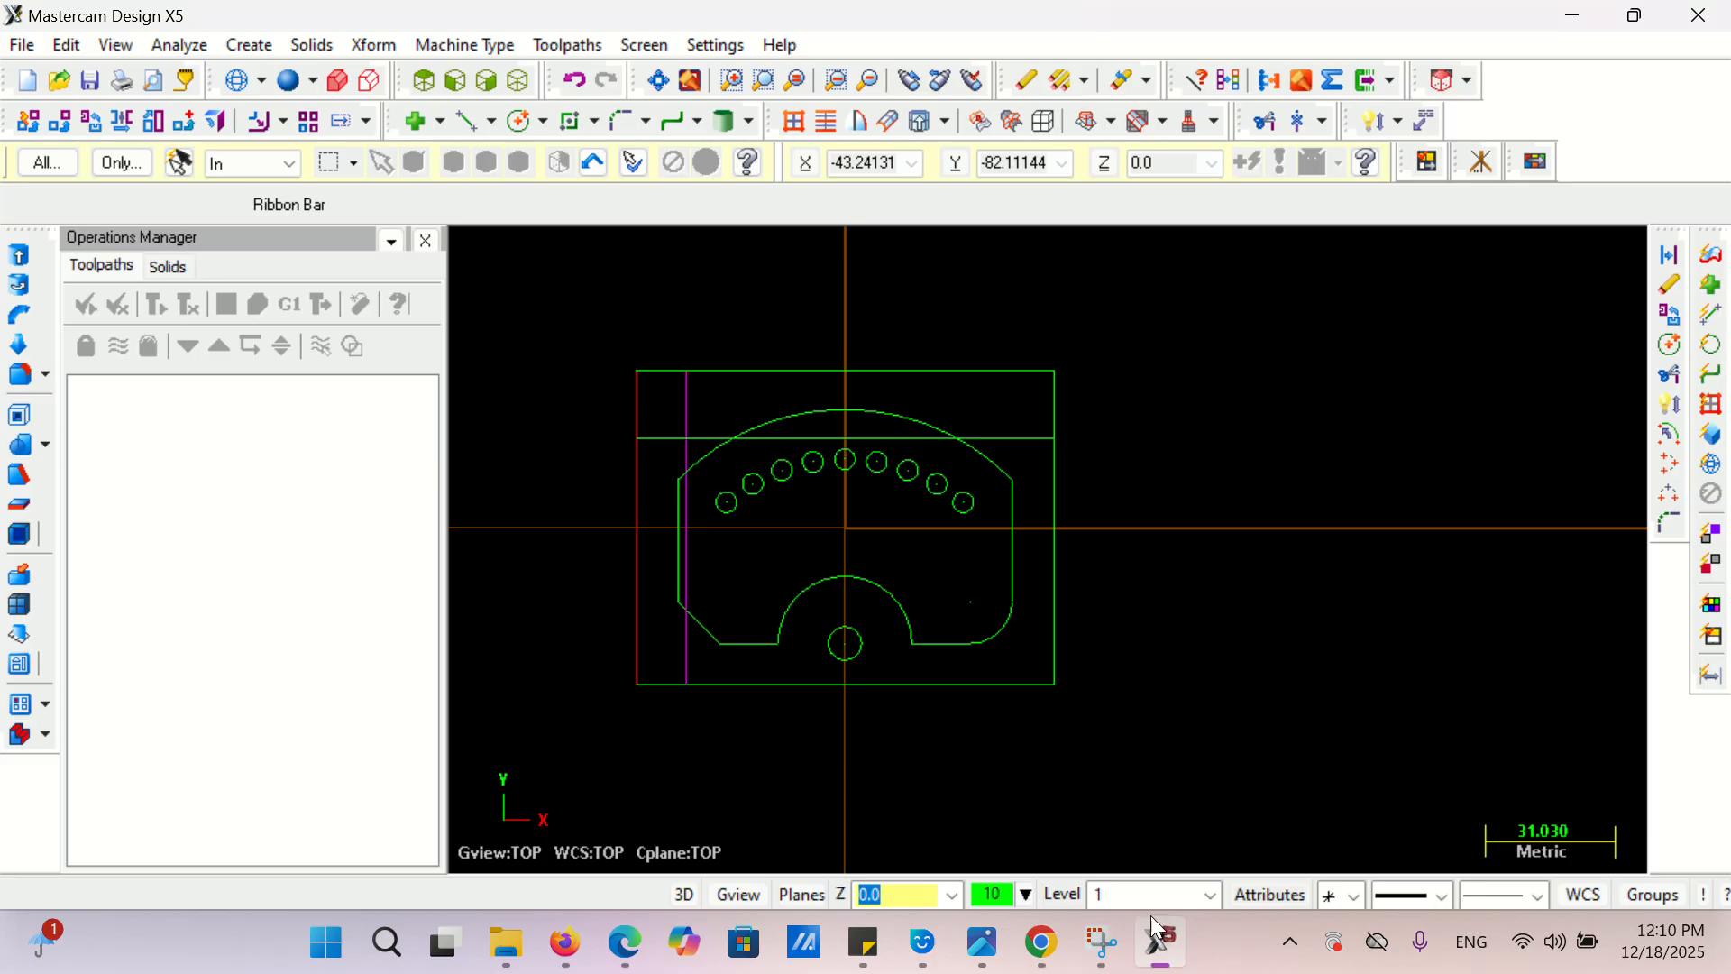
# - Delete the vertical line 12 mm inside the plate's left edge and offset a copy of that edge 20 mm inward
pyautogui.click(693, 395)
pyautogui.press('Escape')
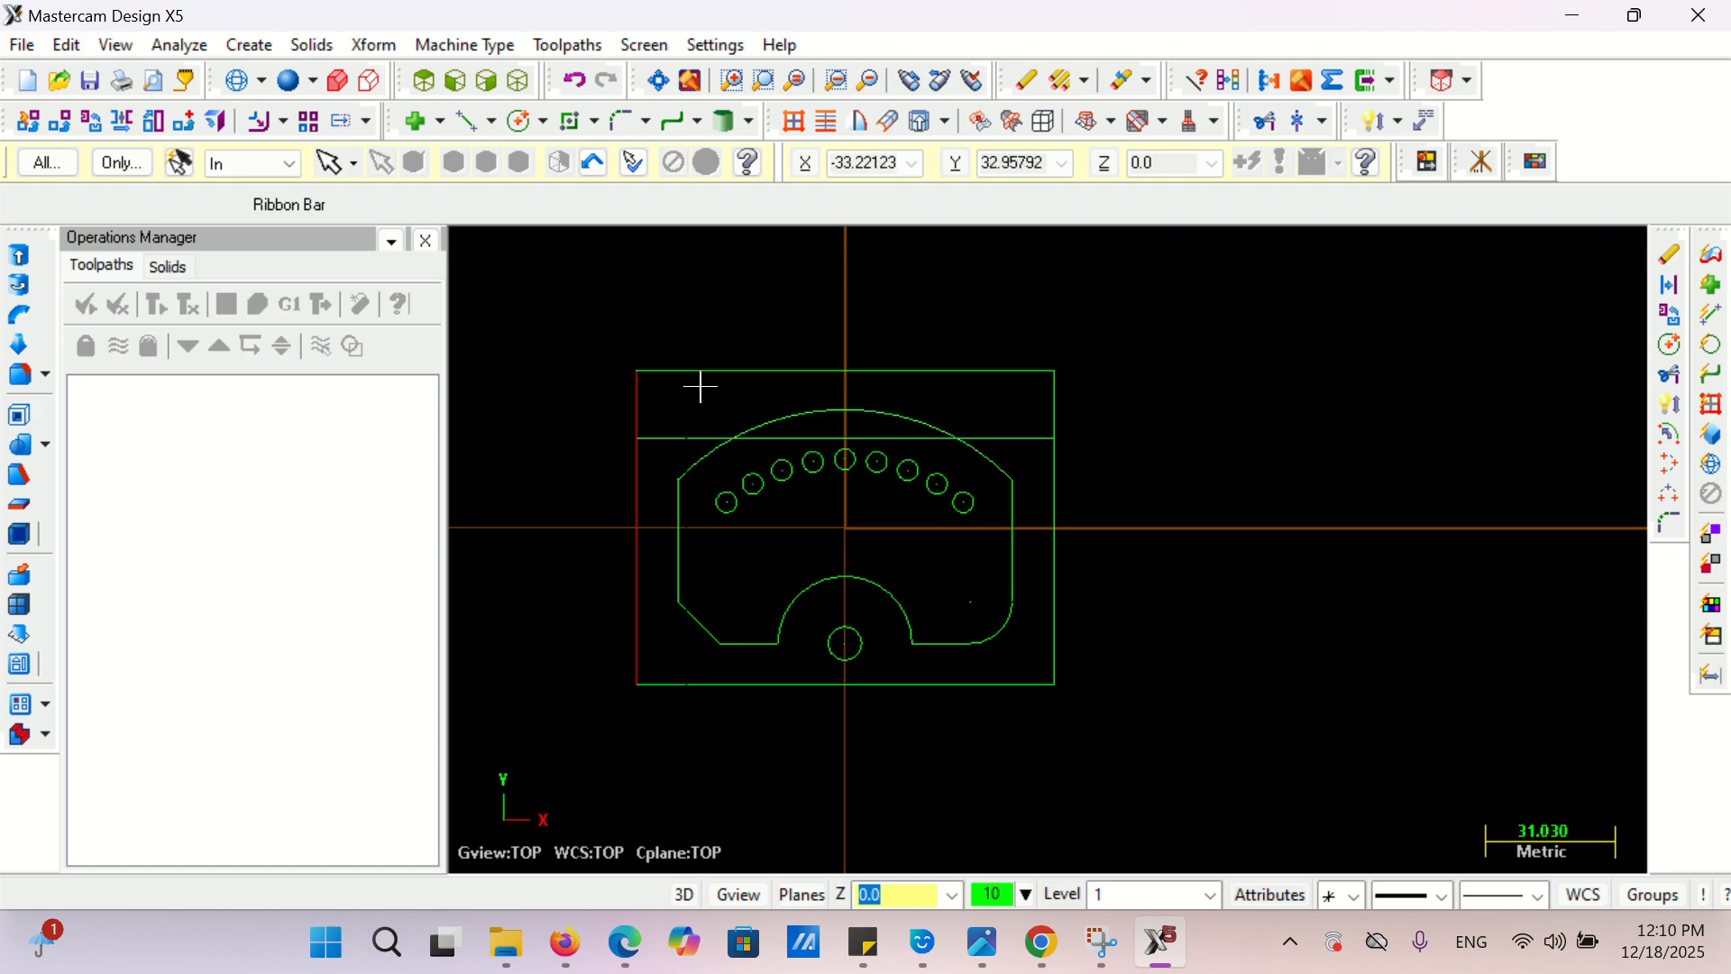
pyautogui.click(370, 47)
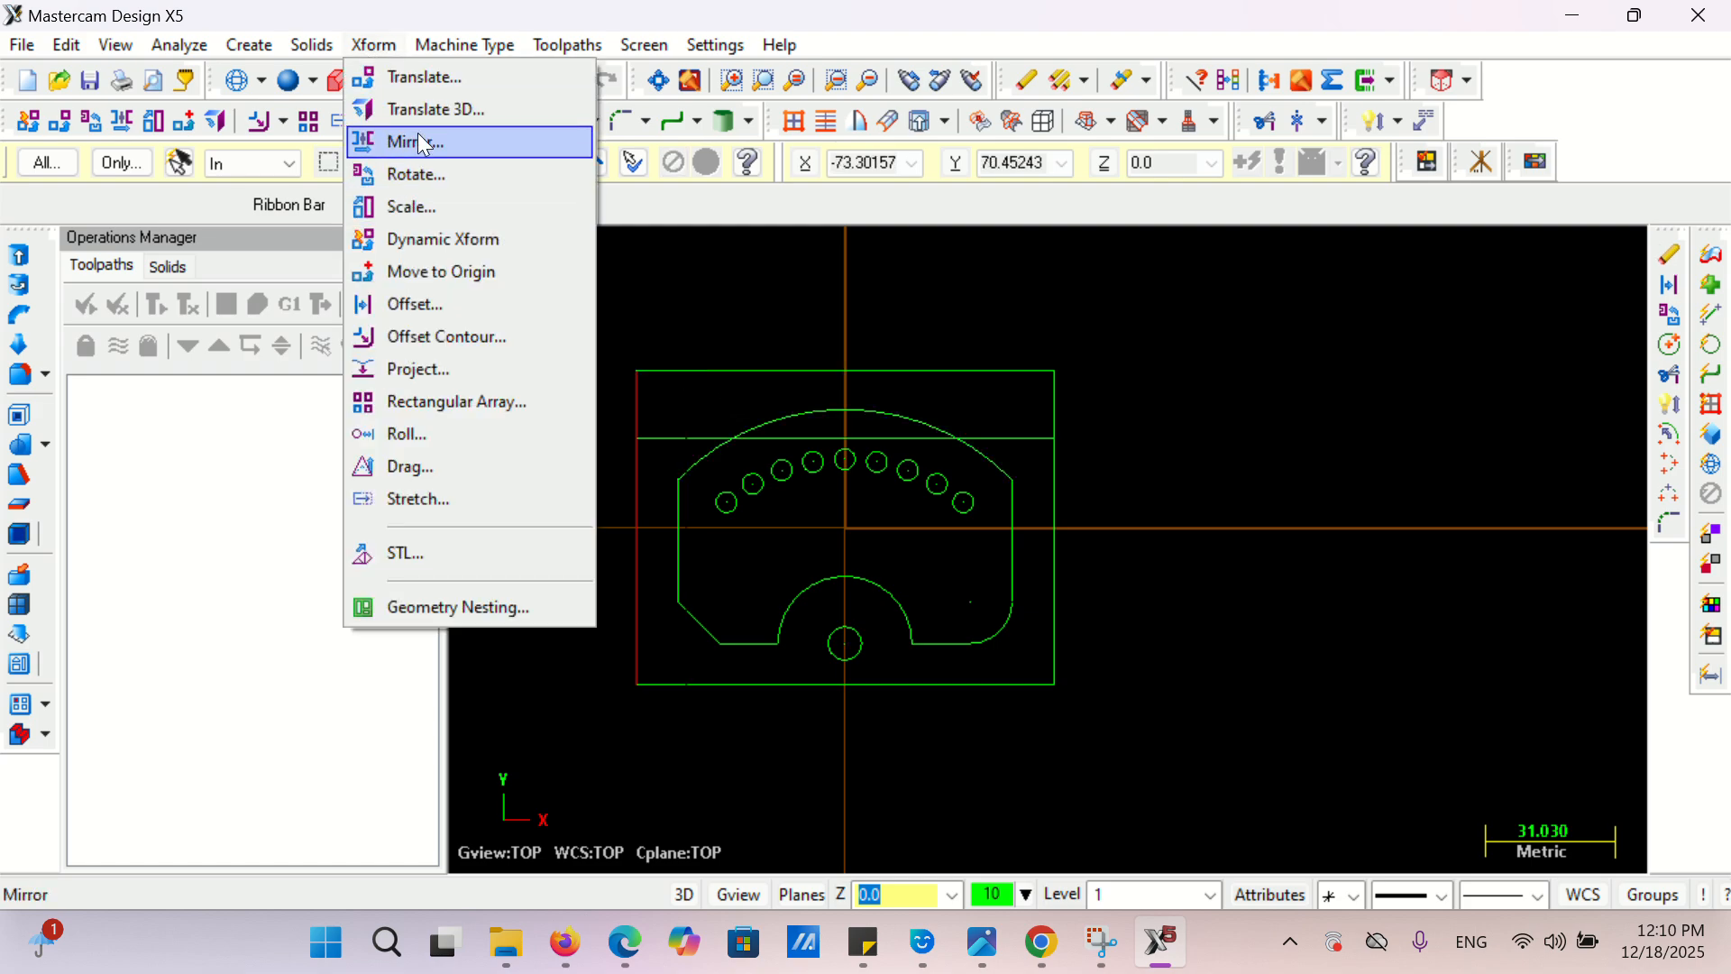
pyautogui.click(442, 305)
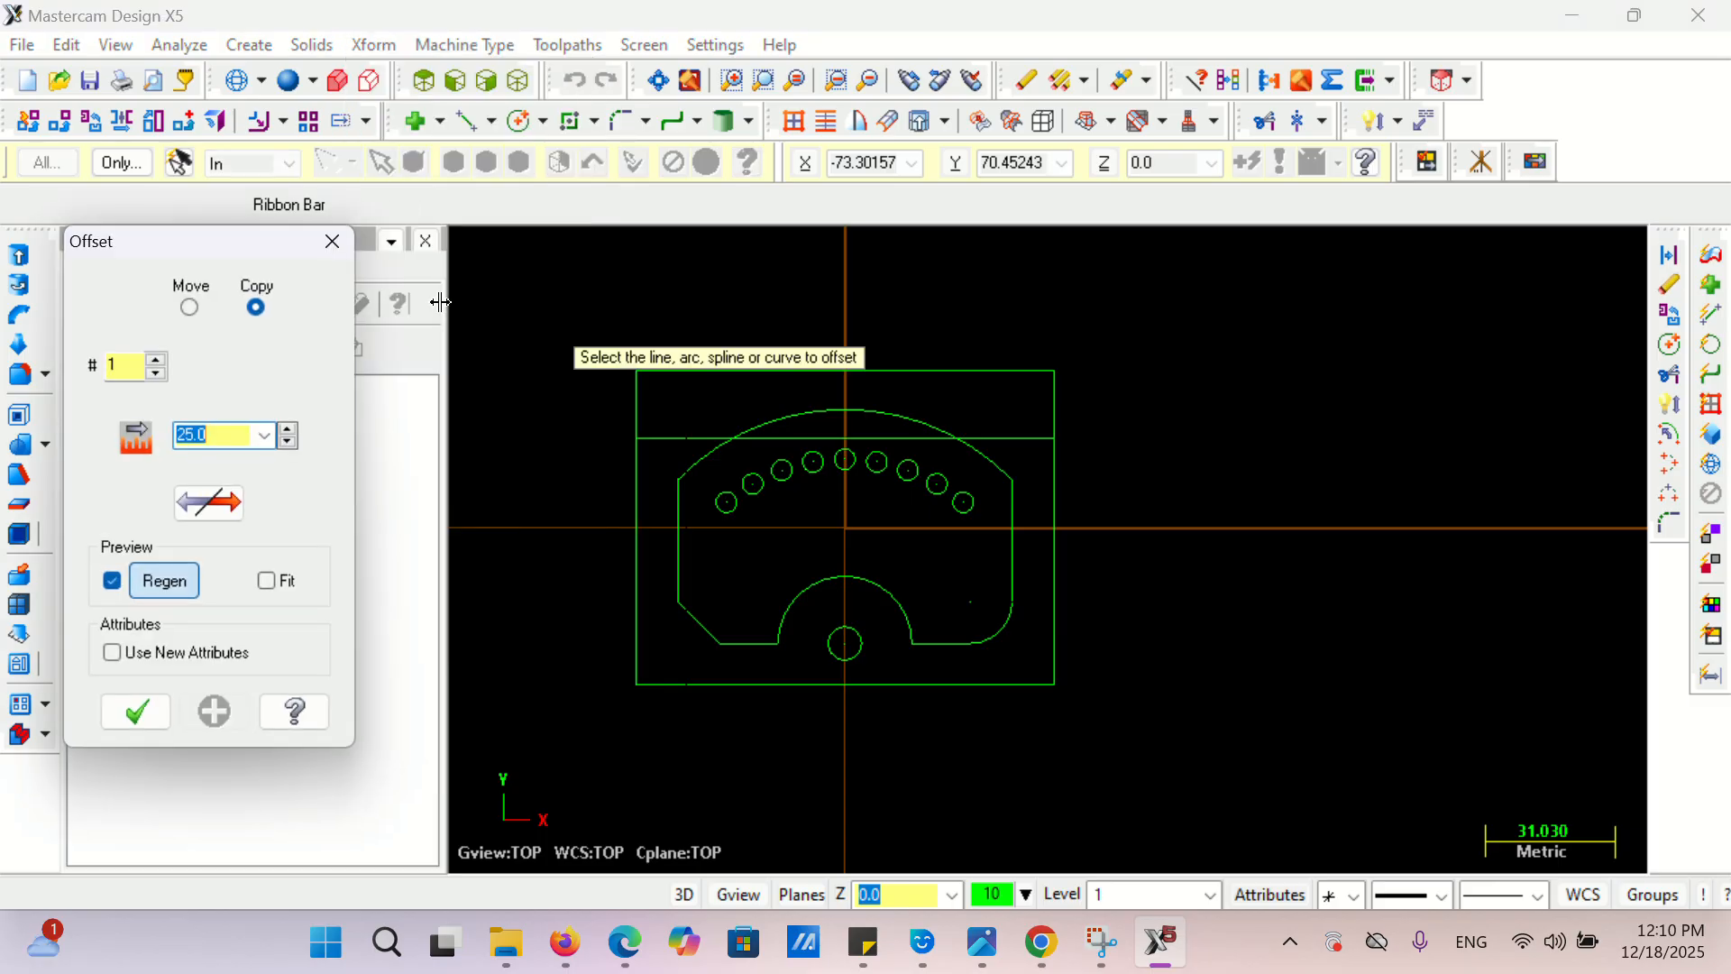
pyautogui.write('2')
pyautogui.click(647, 397)
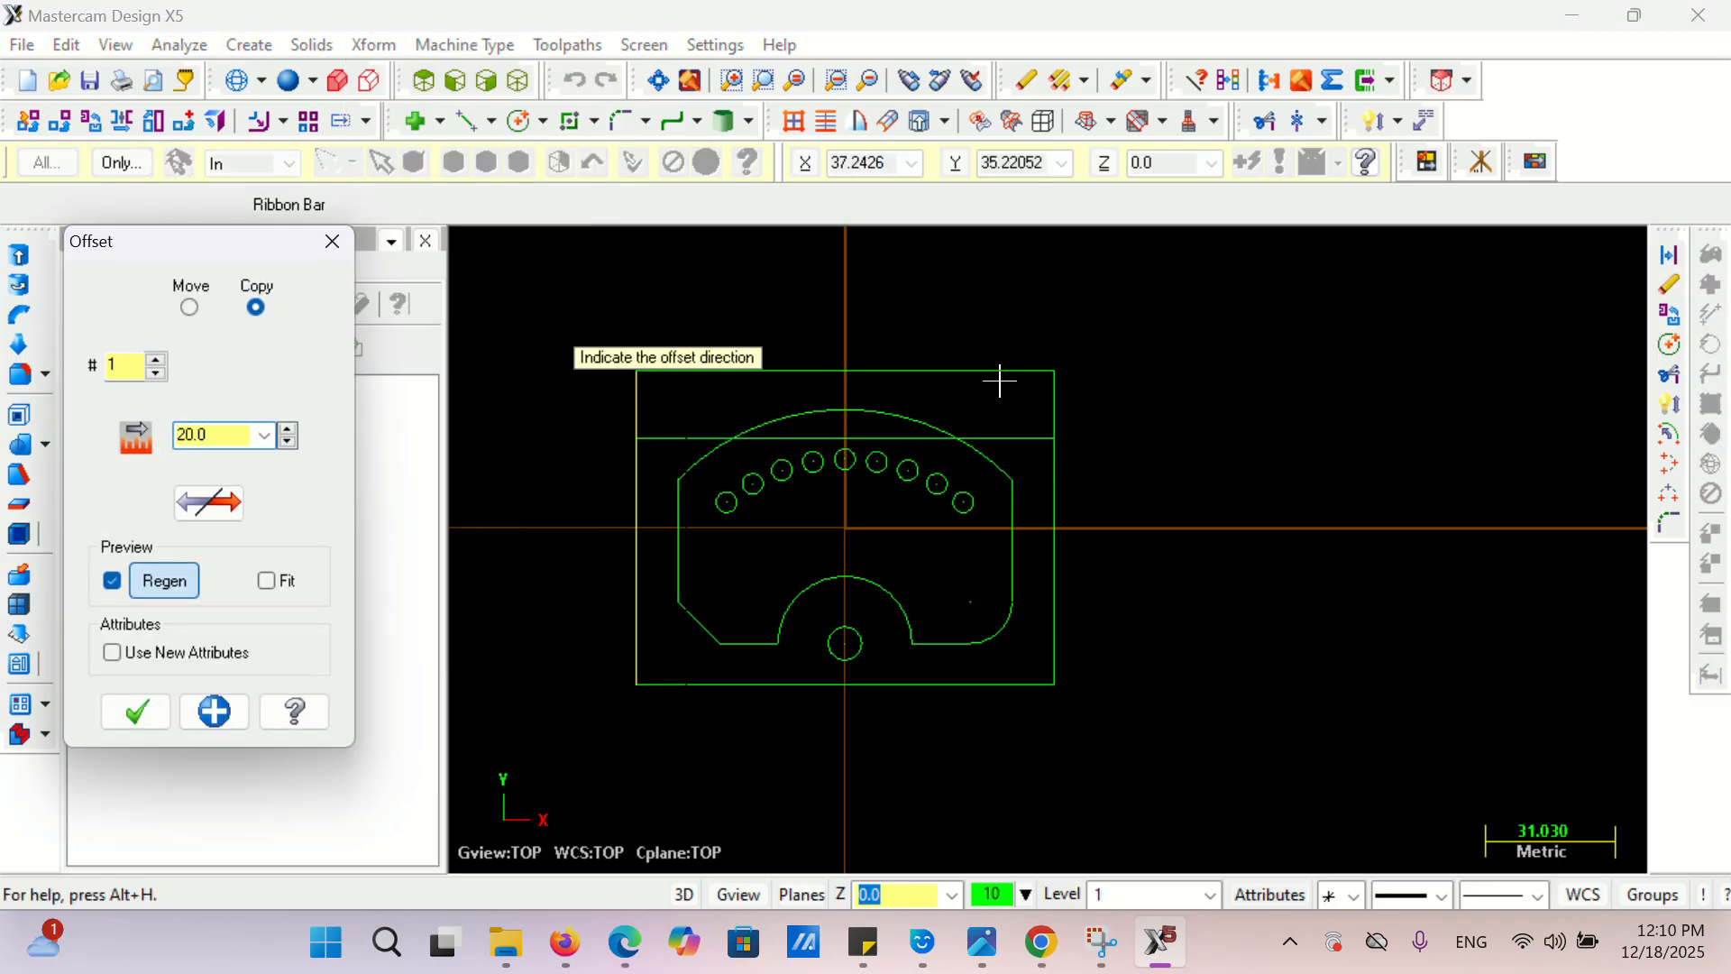
pyautogui.click(914, 389)
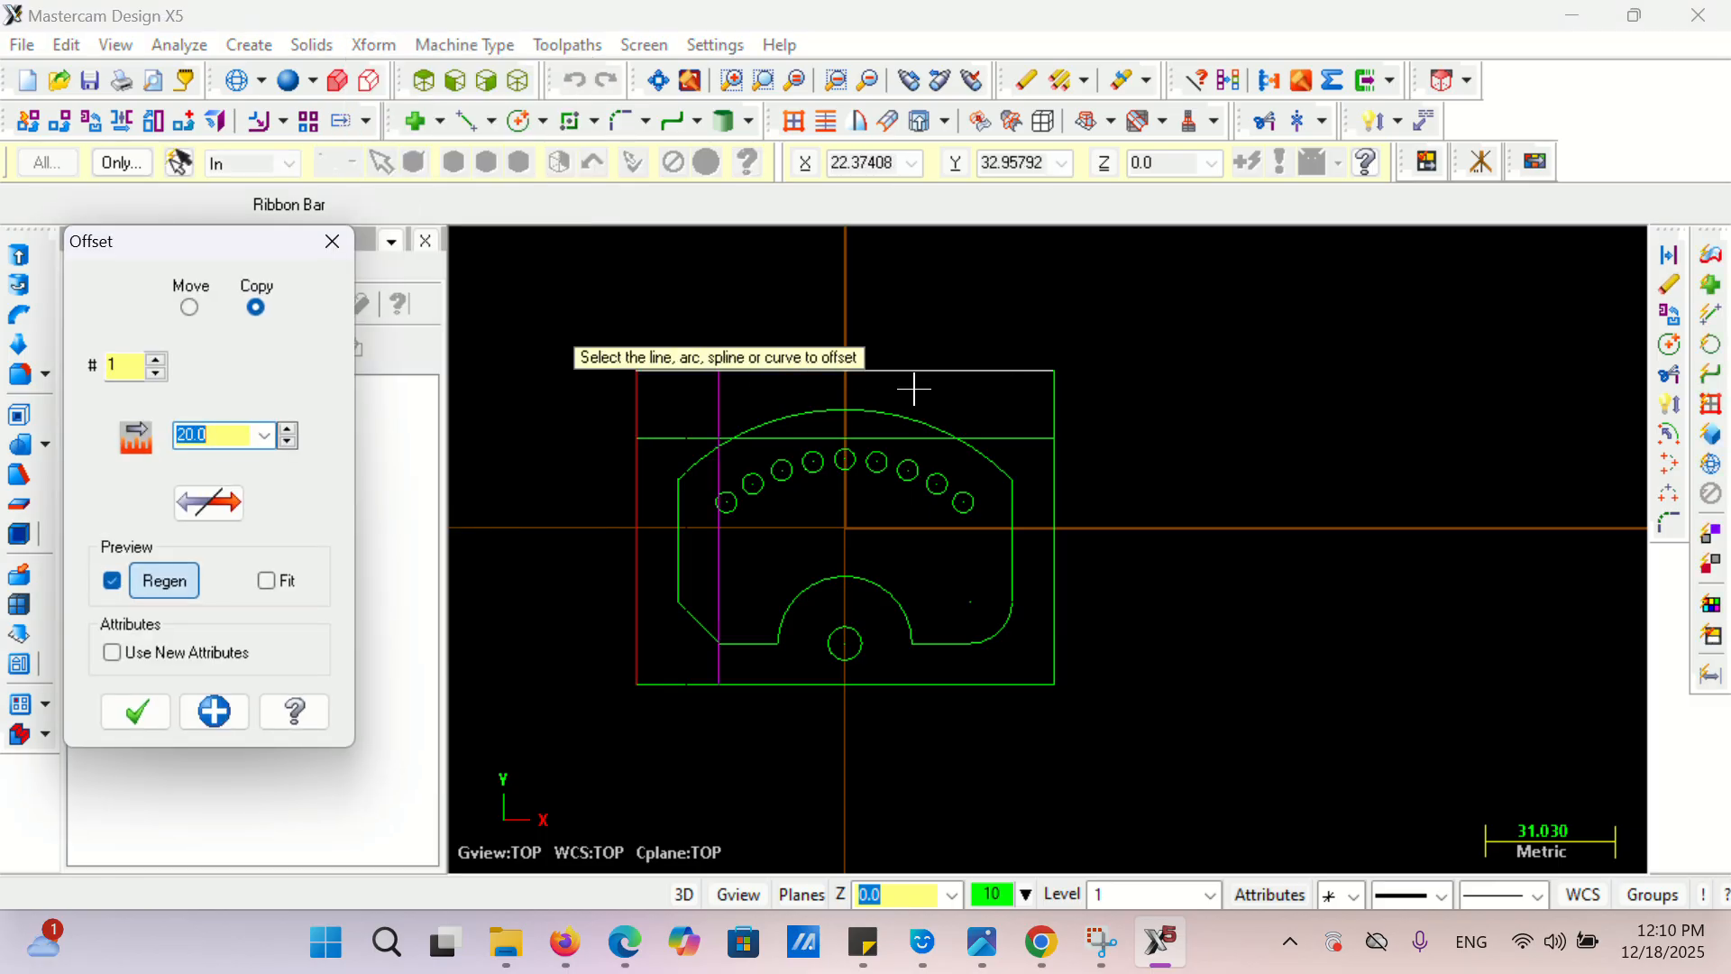
pyautogui.click(135, 713)
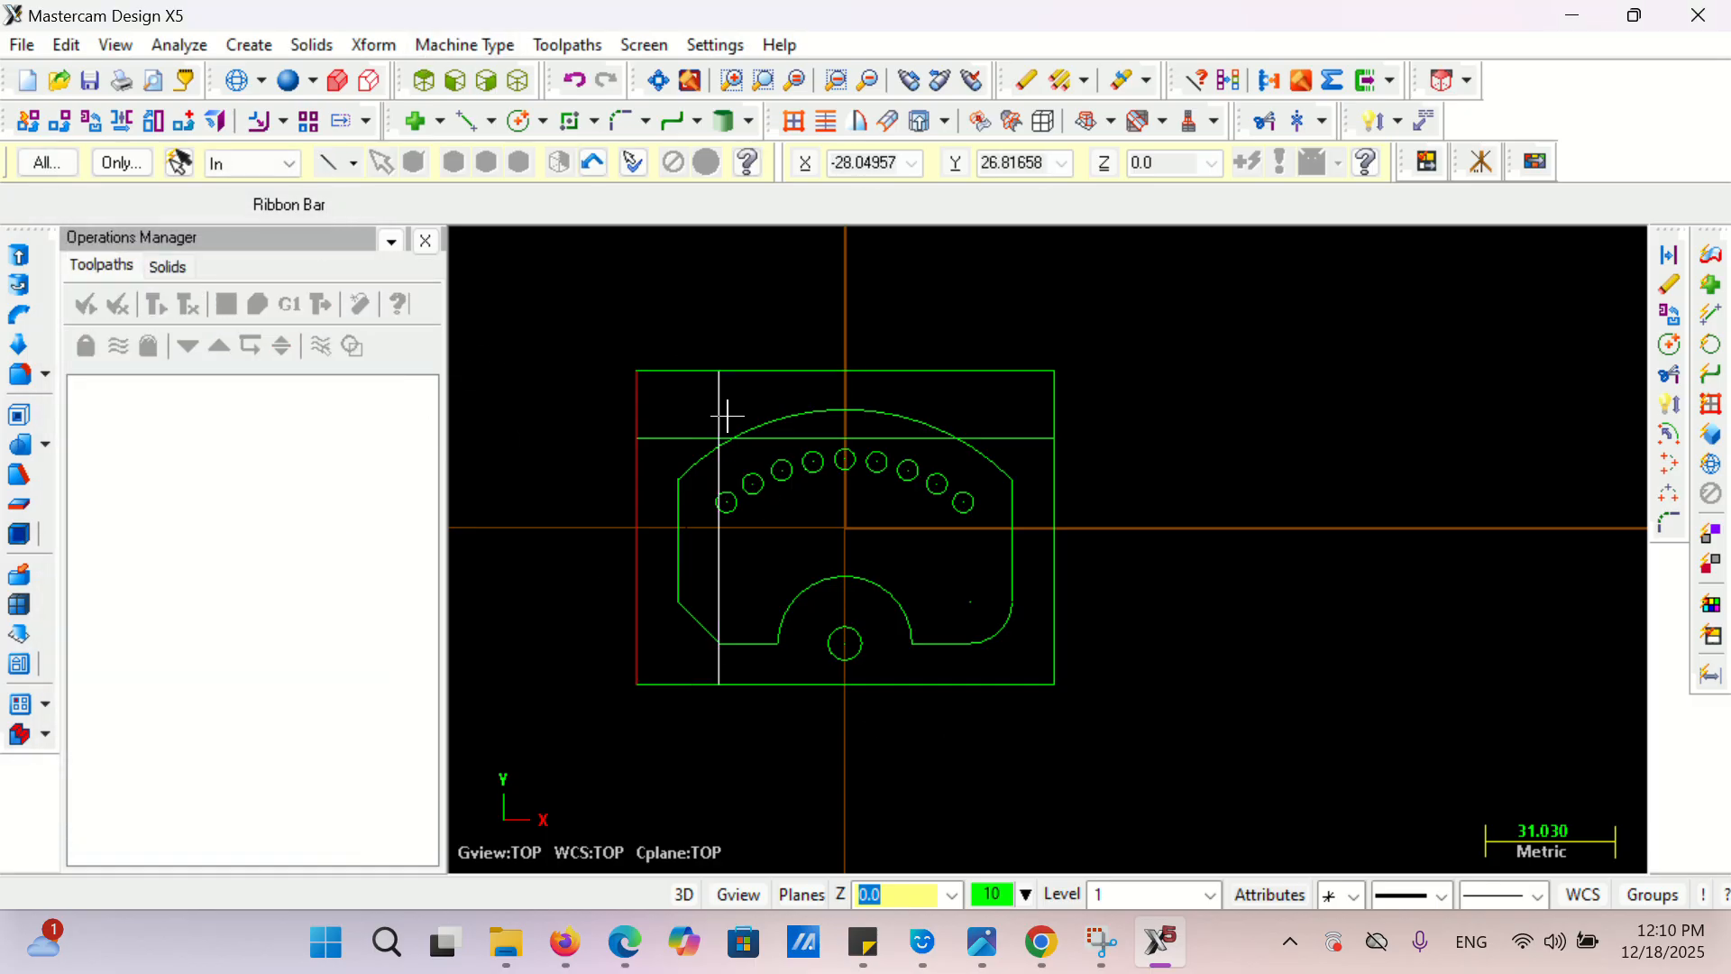
# - Check the slot radius in the PDF drawing and draw an 11 mm radius circle where the two offset lines cross
pyautogui.click(1051, 961)
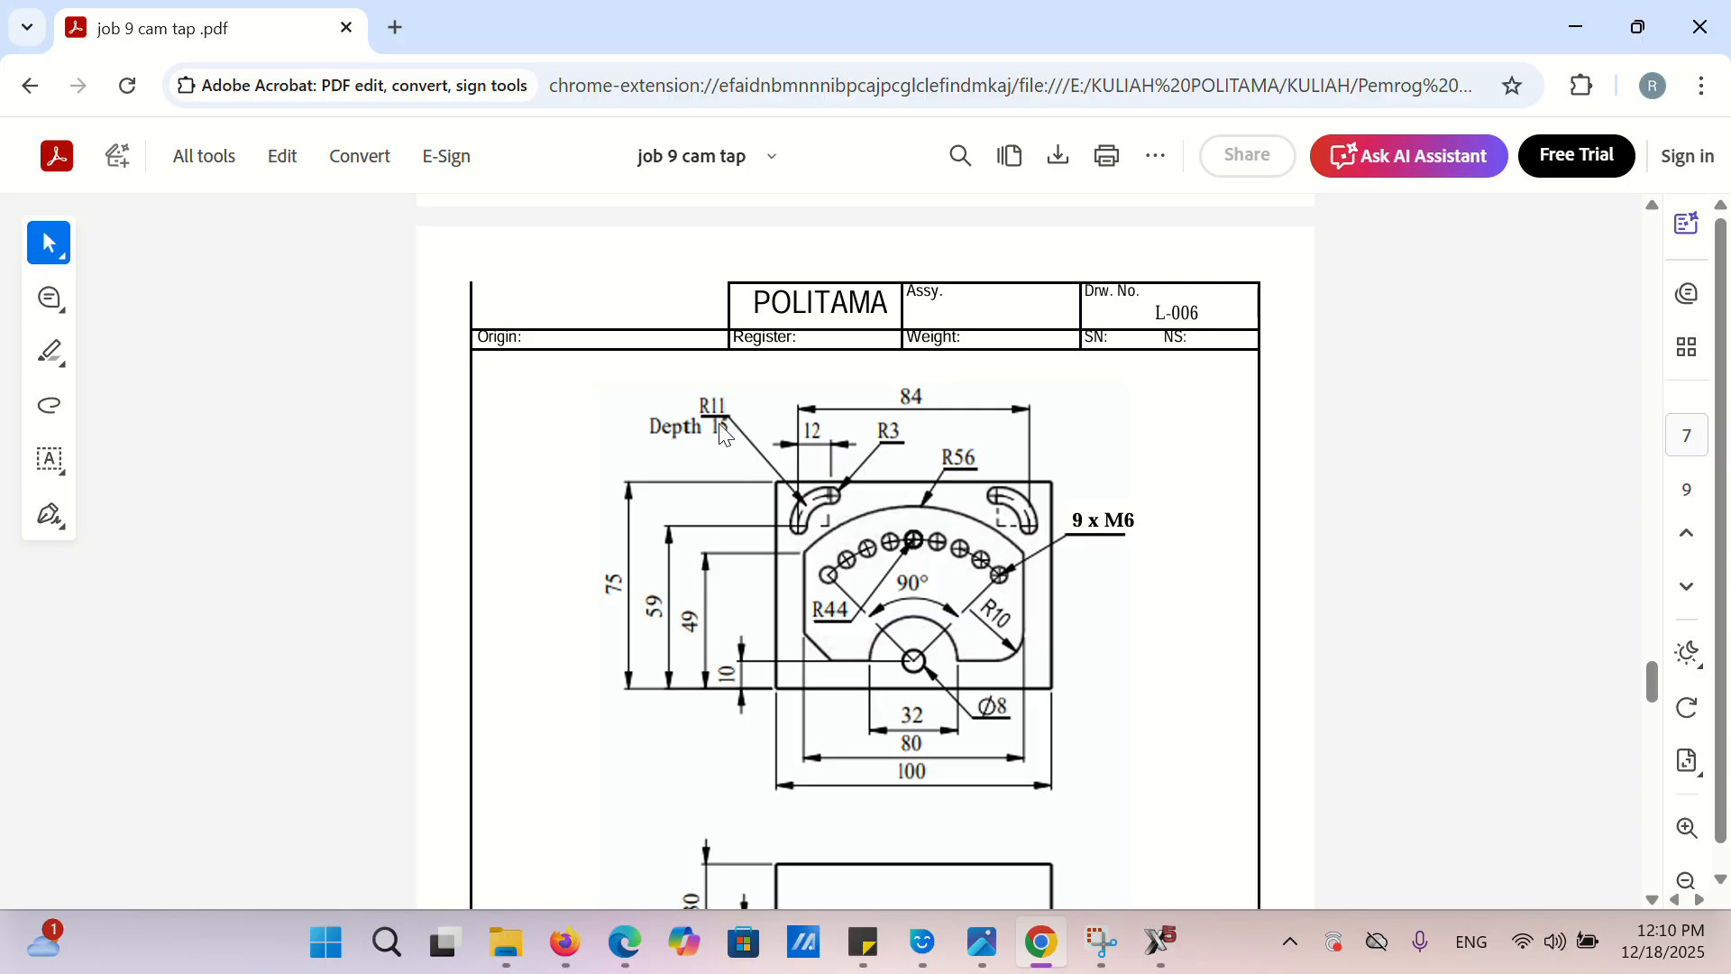
pyautogui.click(1160, 942)
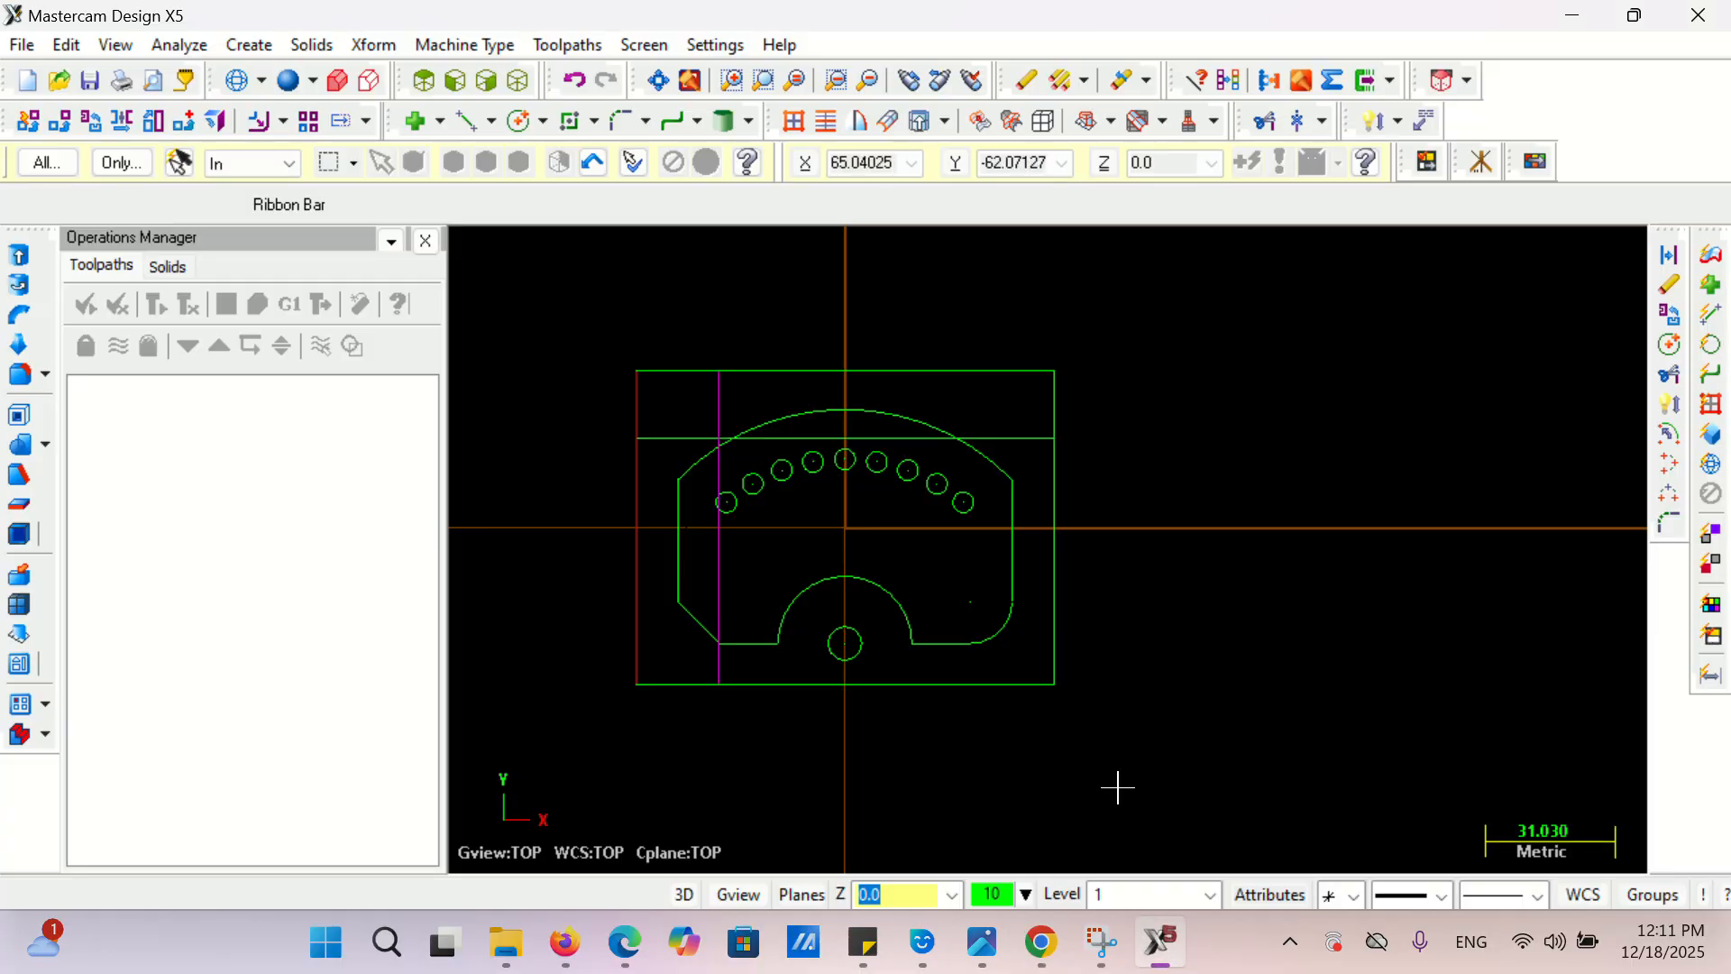
pyautogui.click(242, 44)
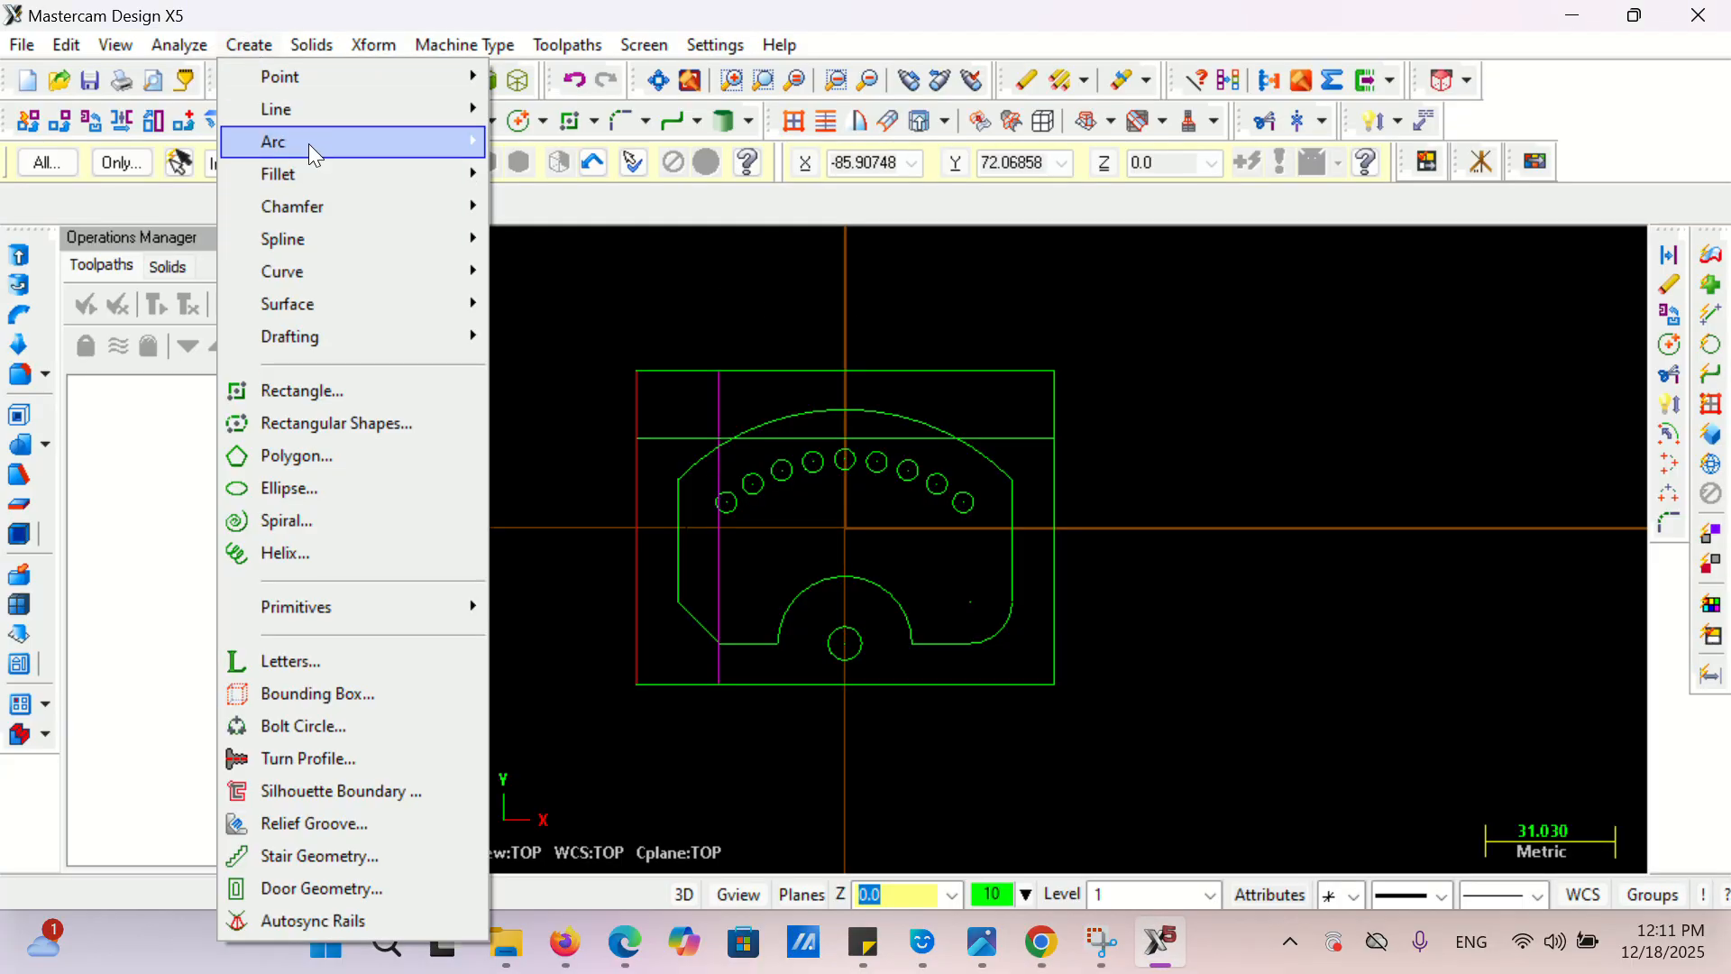
pyautogui.moveTo(310, 137)
pyautogui.click(566, 171)
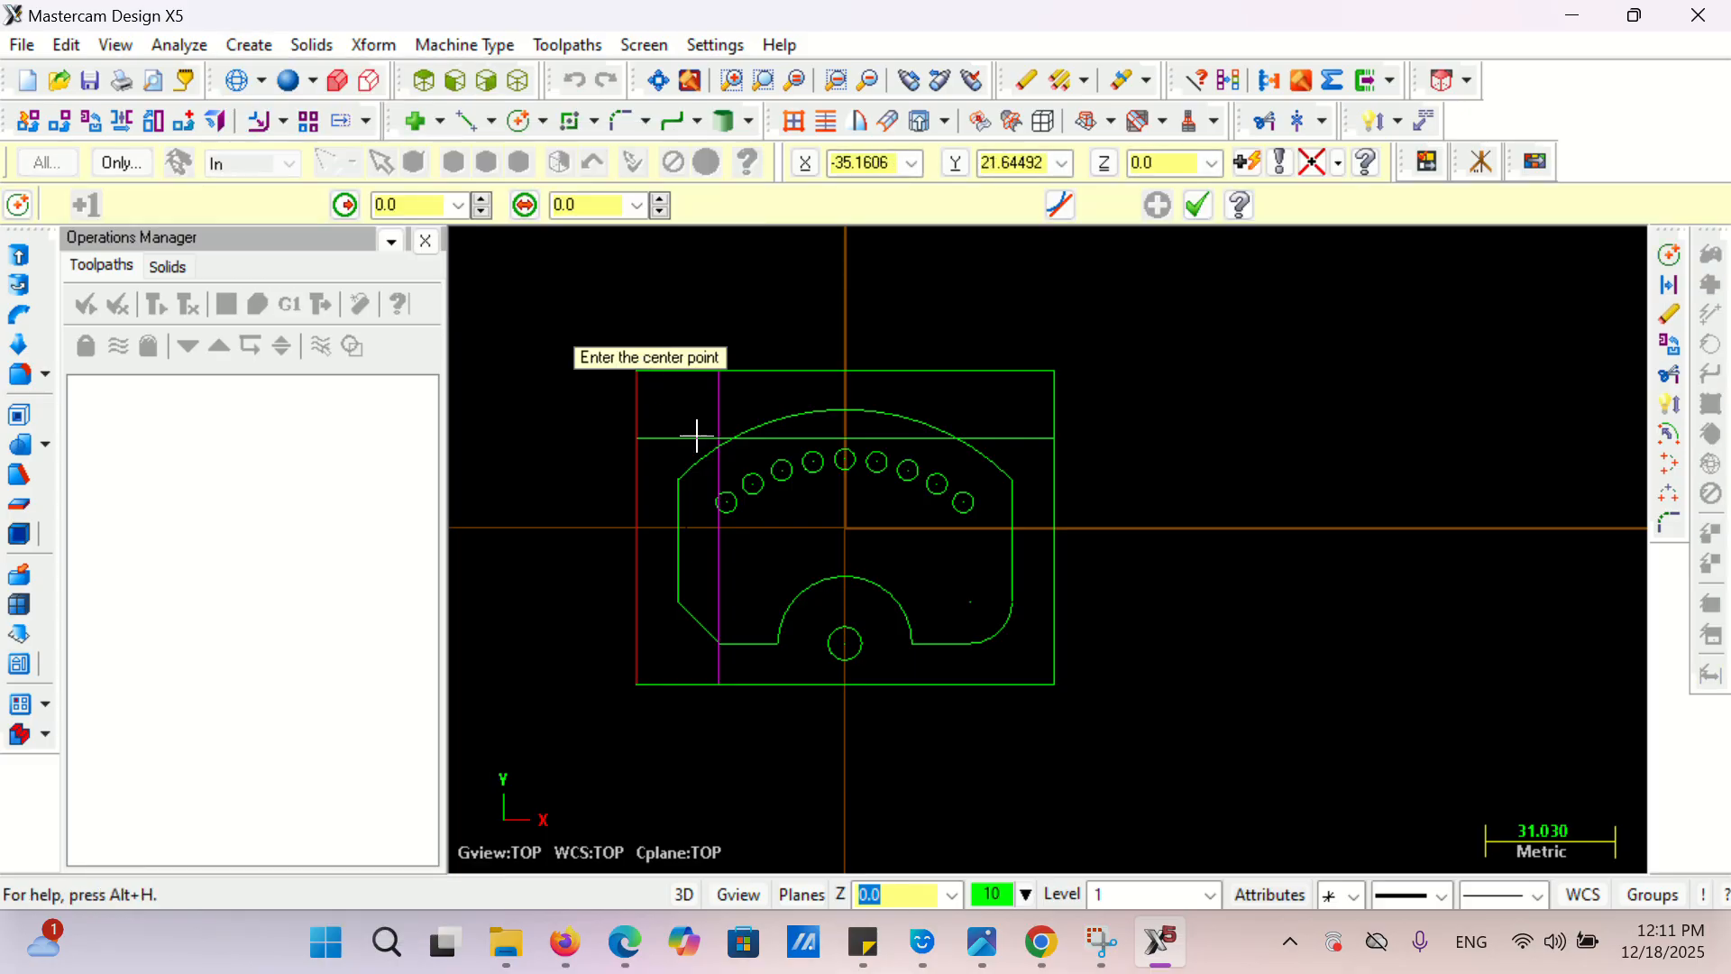
pyautogui.click(718, 437)
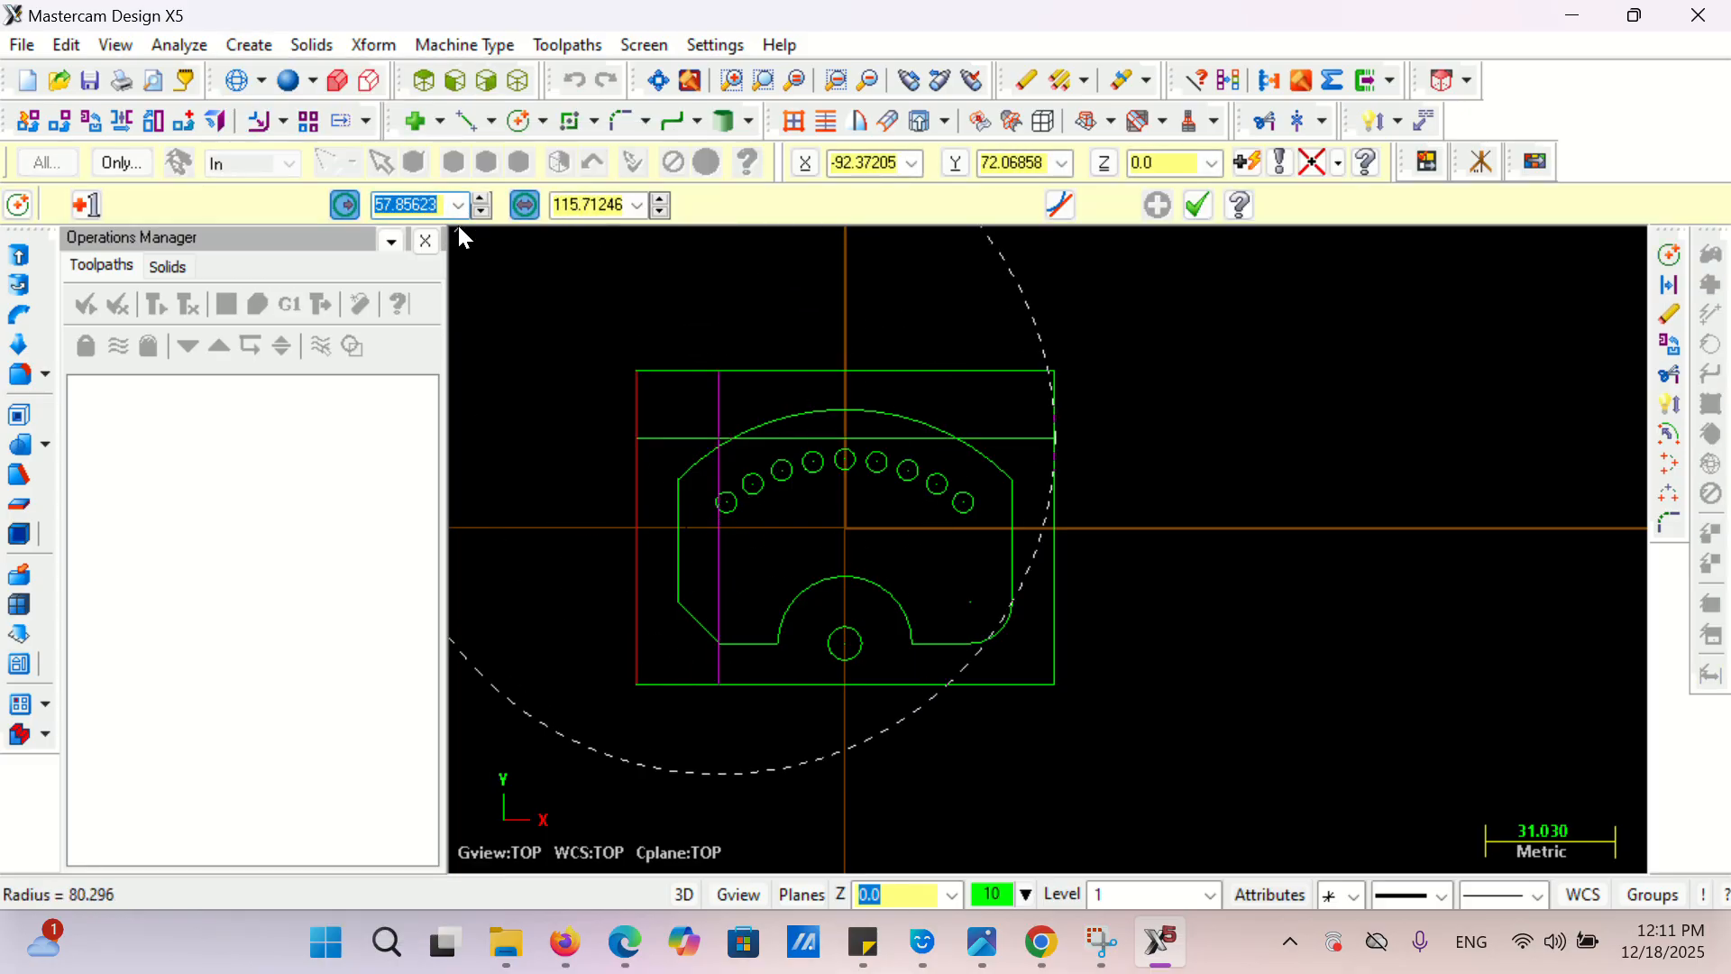
pyautogui.write('11')
pyautogui.press('Return')
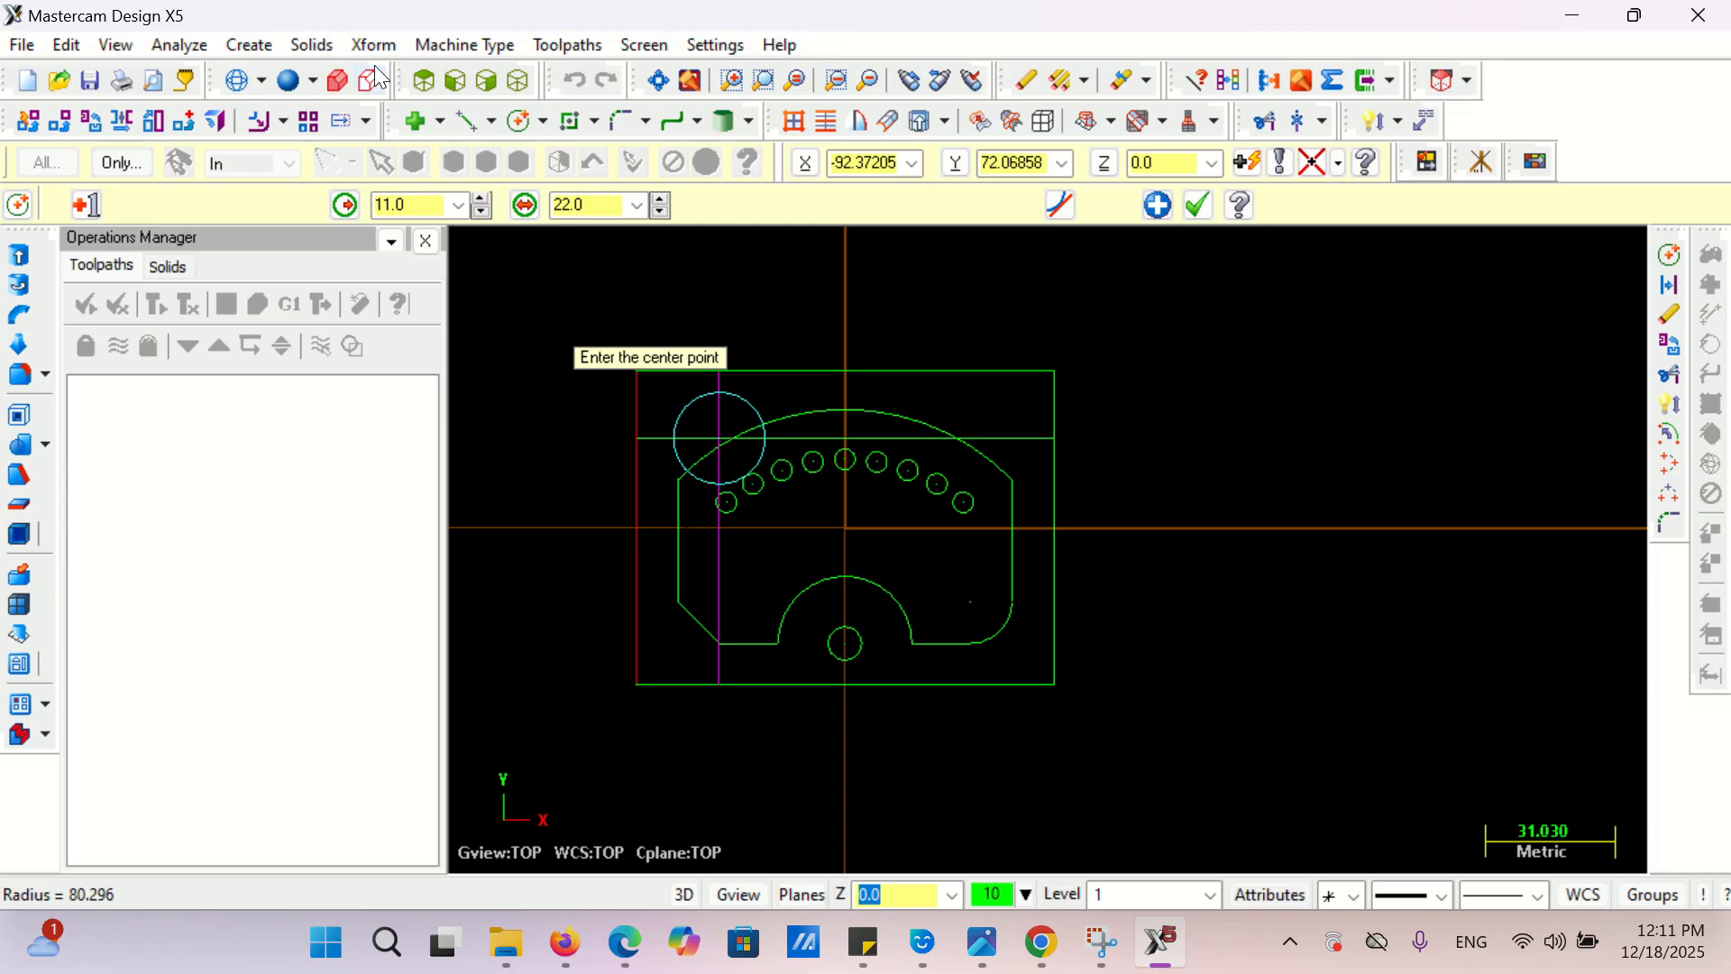
pyautogui.click(1199, 204)
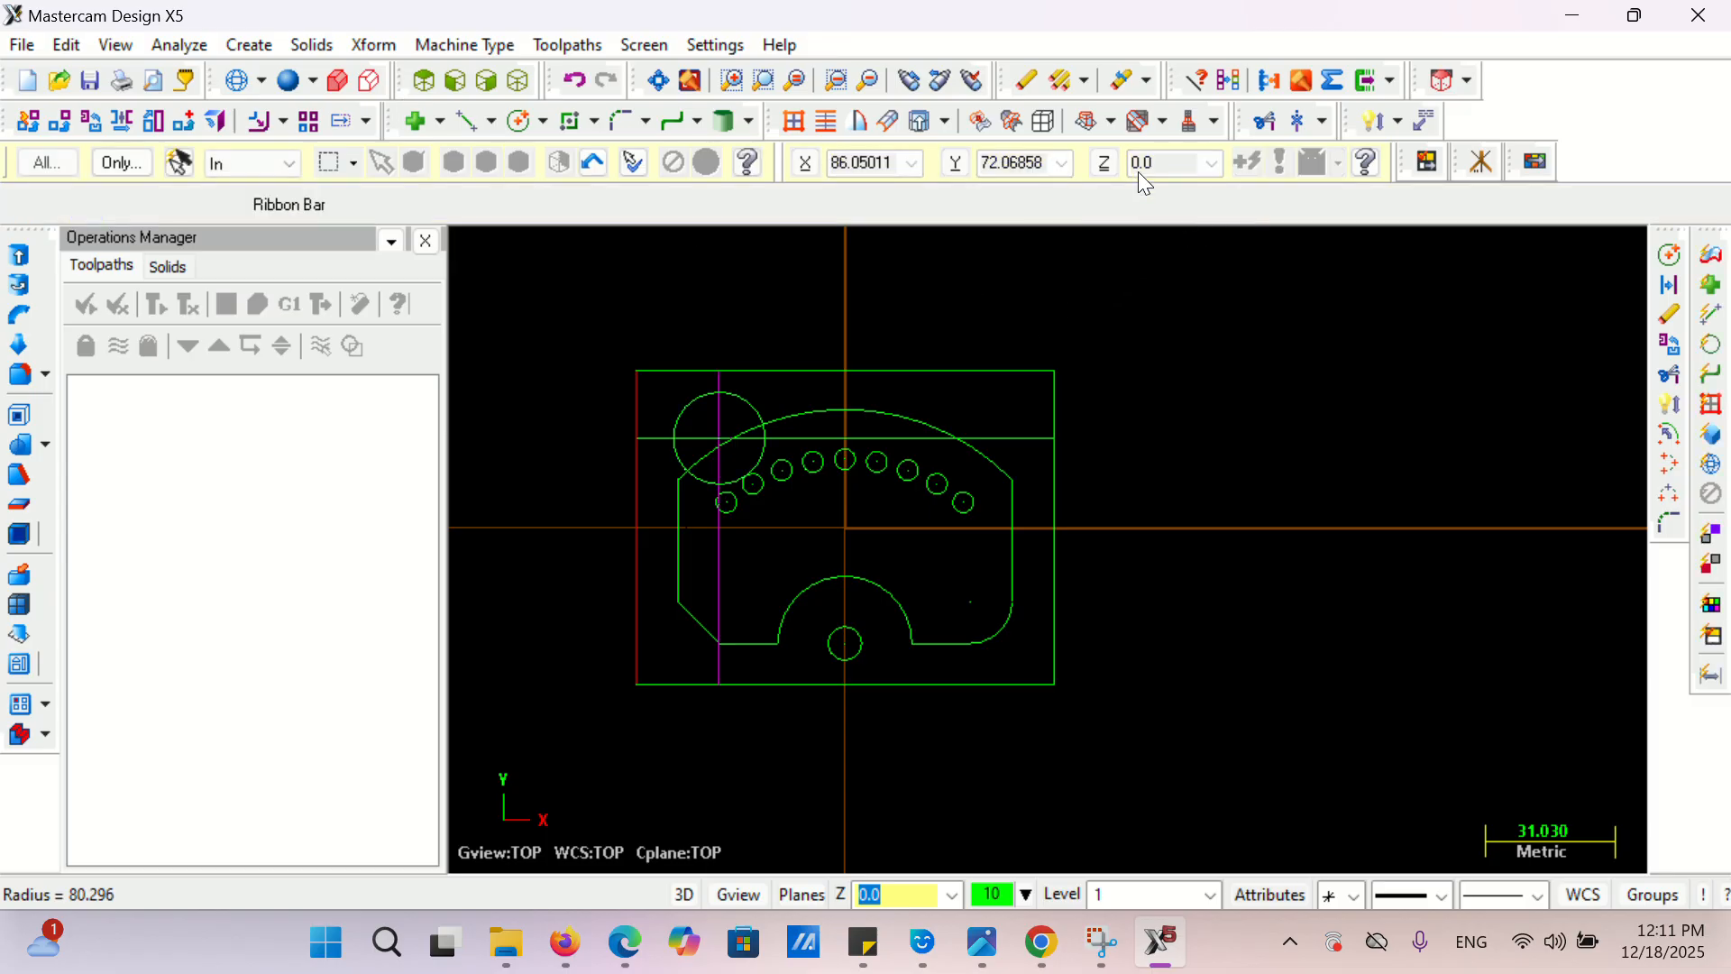
# - Check the slot end radius in the PDF drawing and offset copies of the 11 mm radius circle 3 mm outward and 3 mm inward
pyautogui.click(1177, 944)
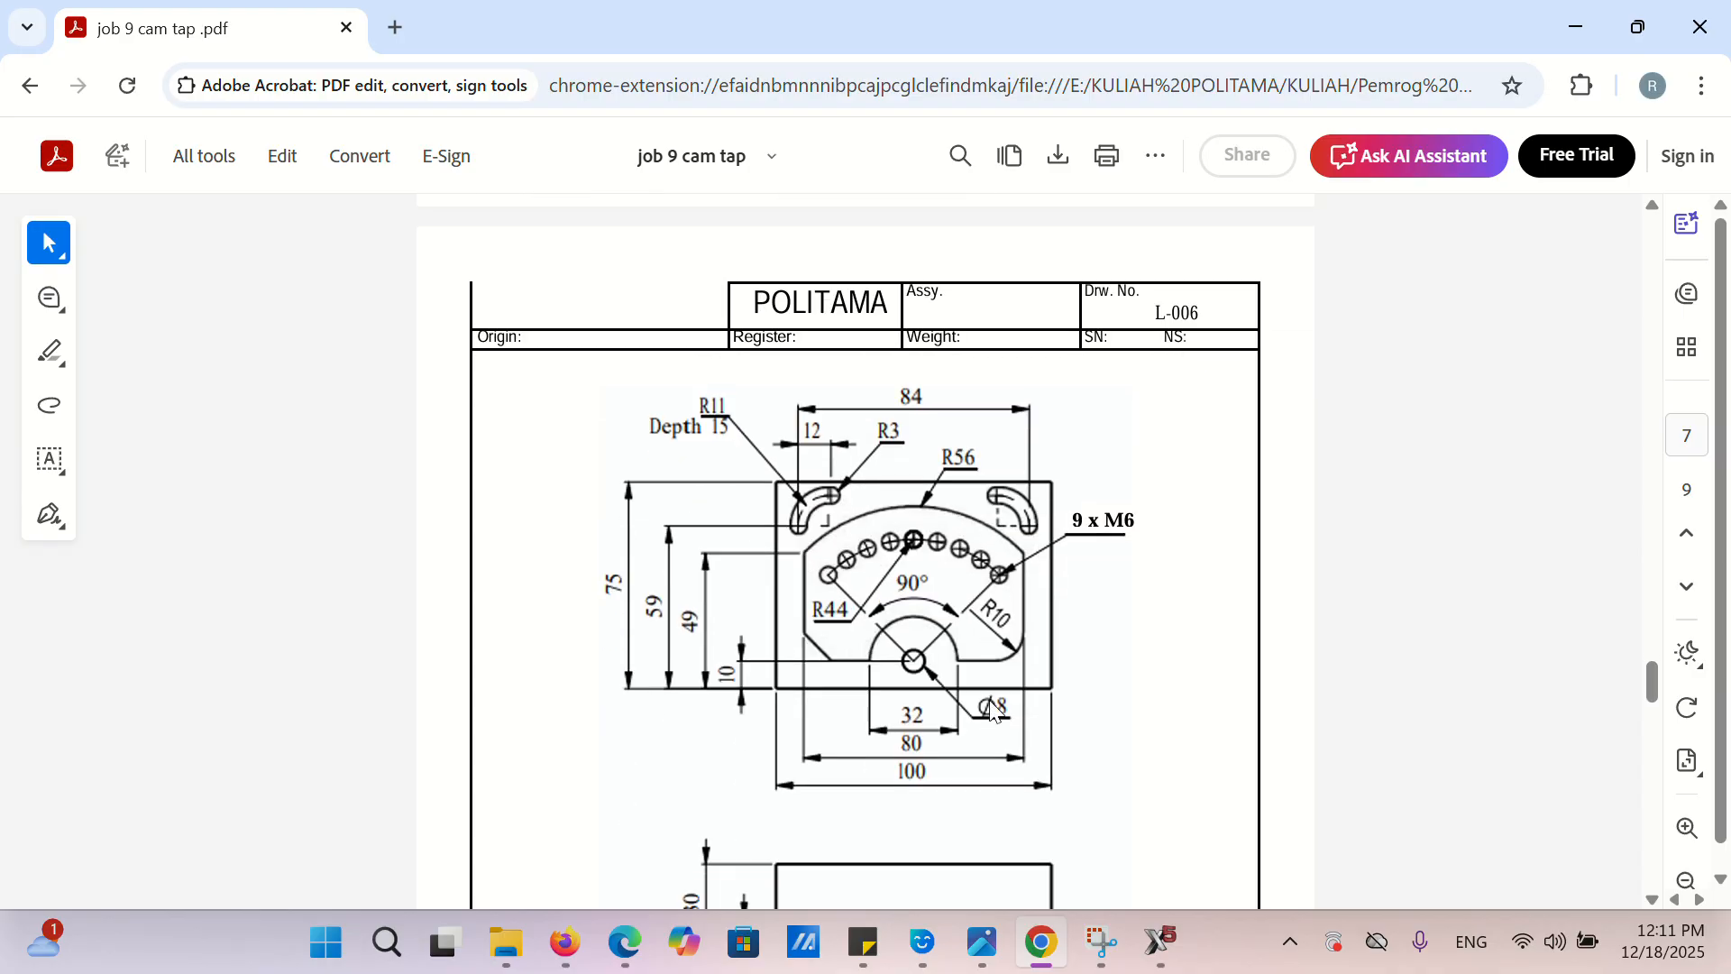
pyautogui.click(1163, 942)
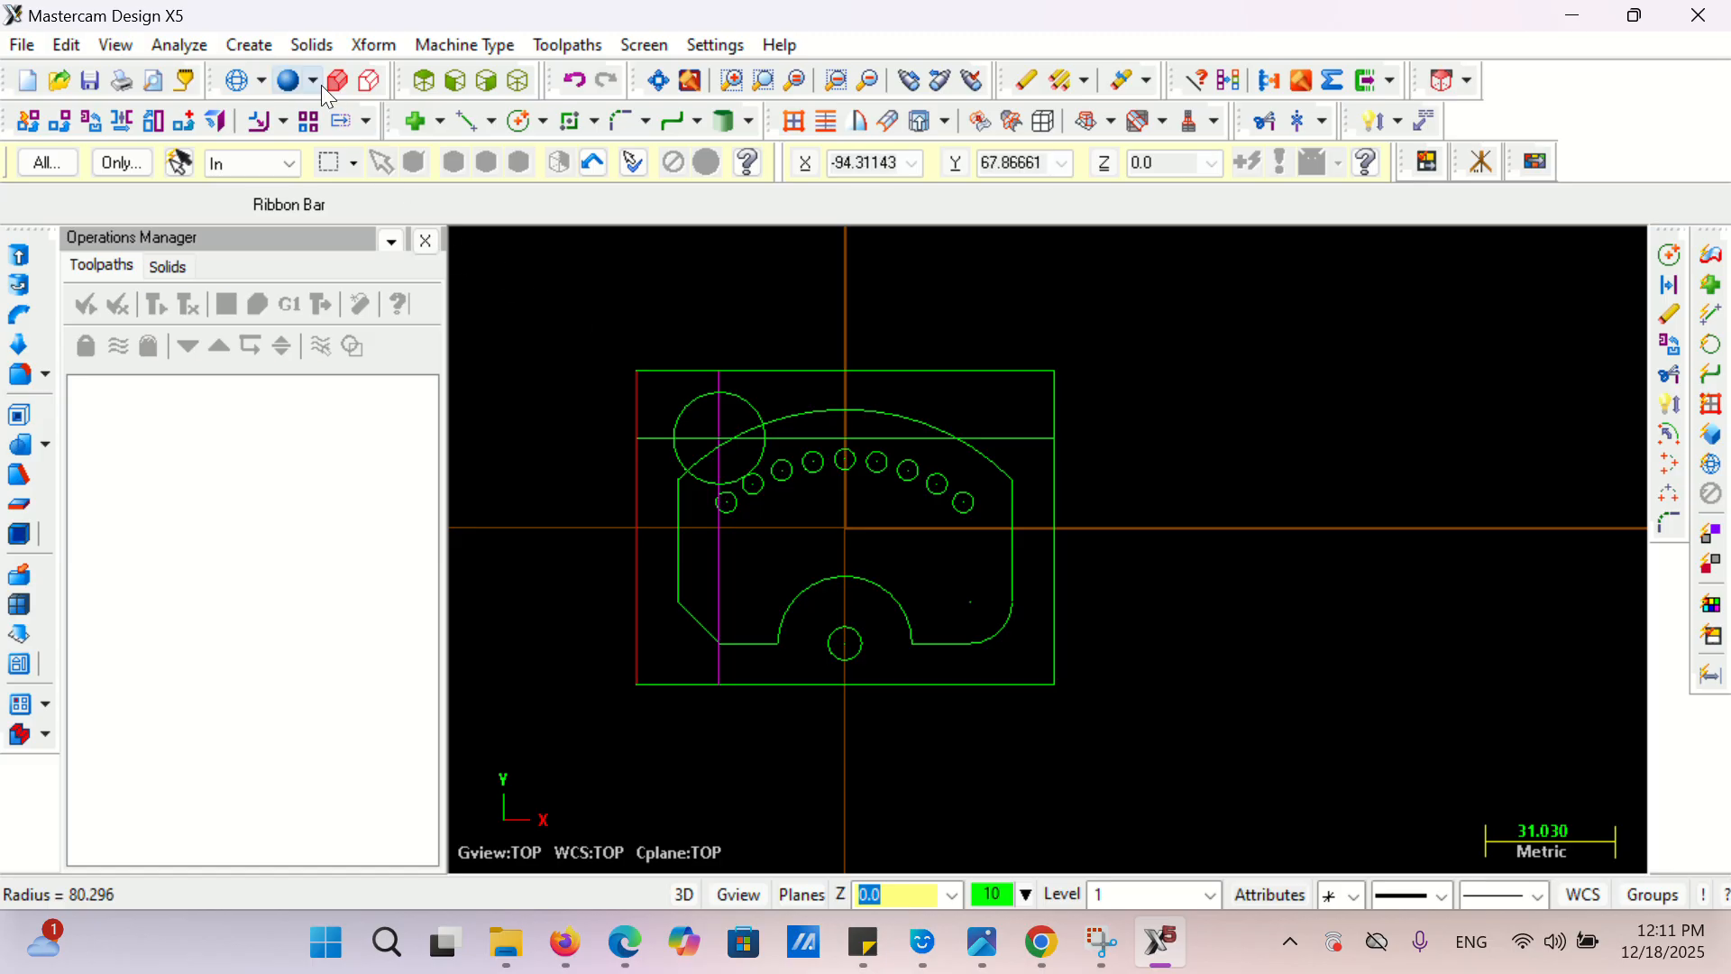
pyautogui.click(371, 45)
pyautogui.click(476, 294)
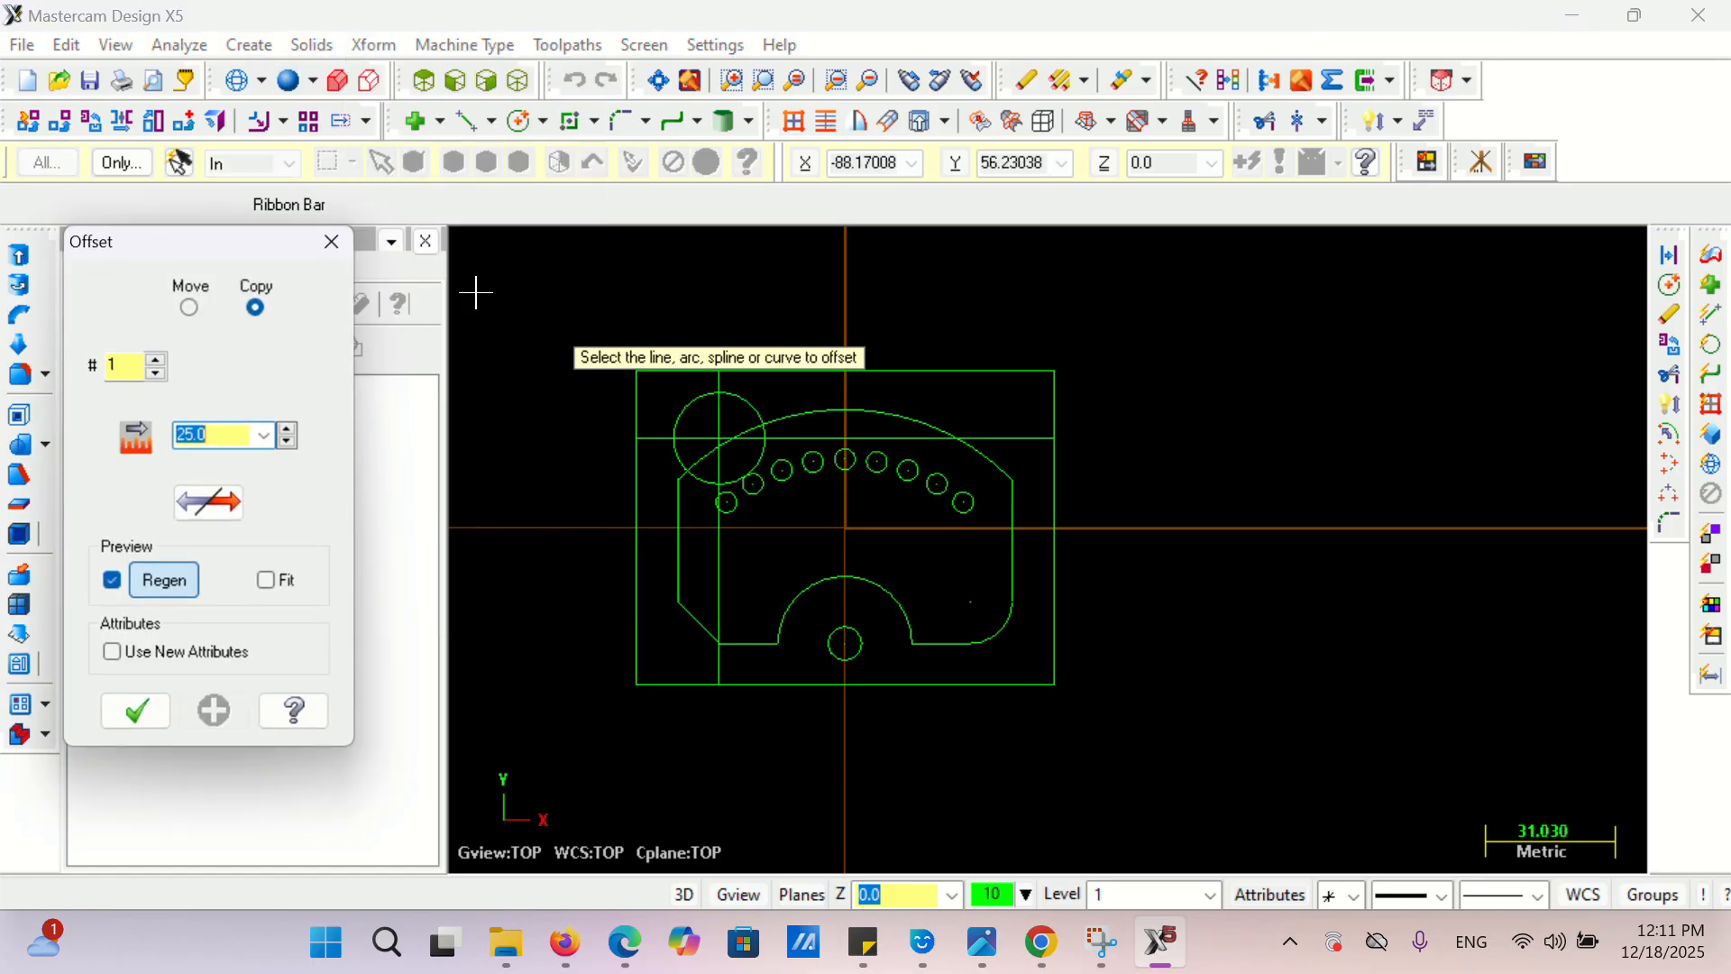
pyautogui.write('3')
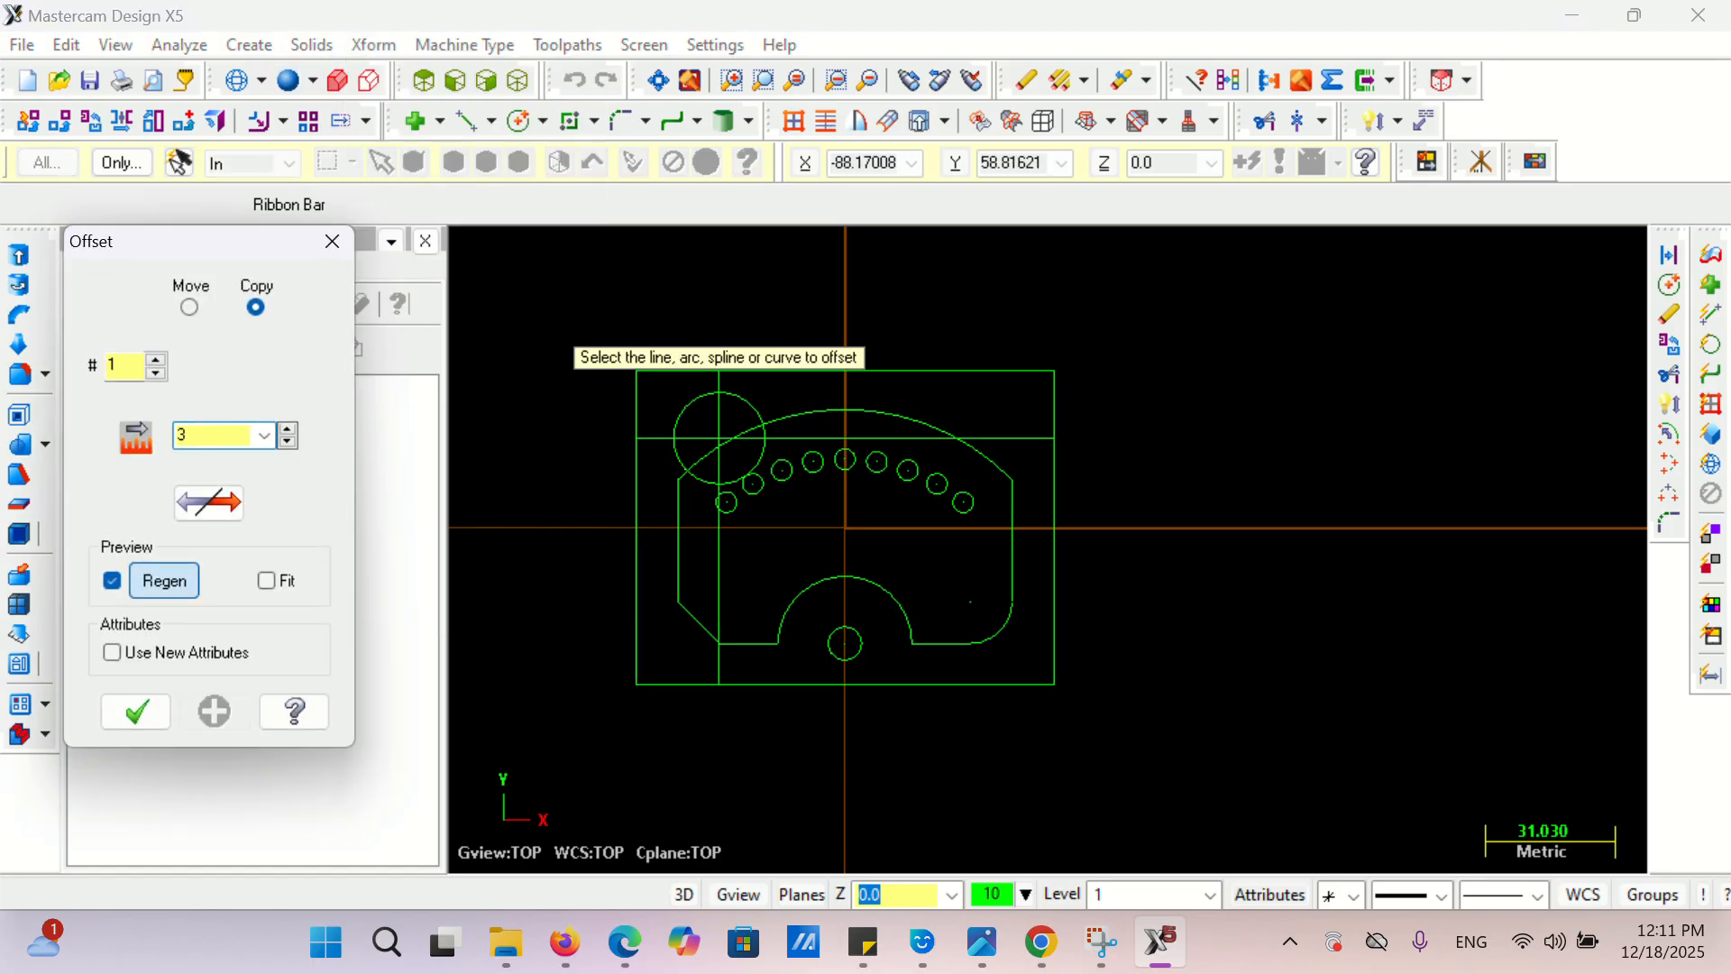
pyautogui.press('Return')
pyautogui.scroll(-1, 1141, 494)
pyautogui.scroll(5, 708, 417)
pyautogui.scroll(-2, 939, 534)
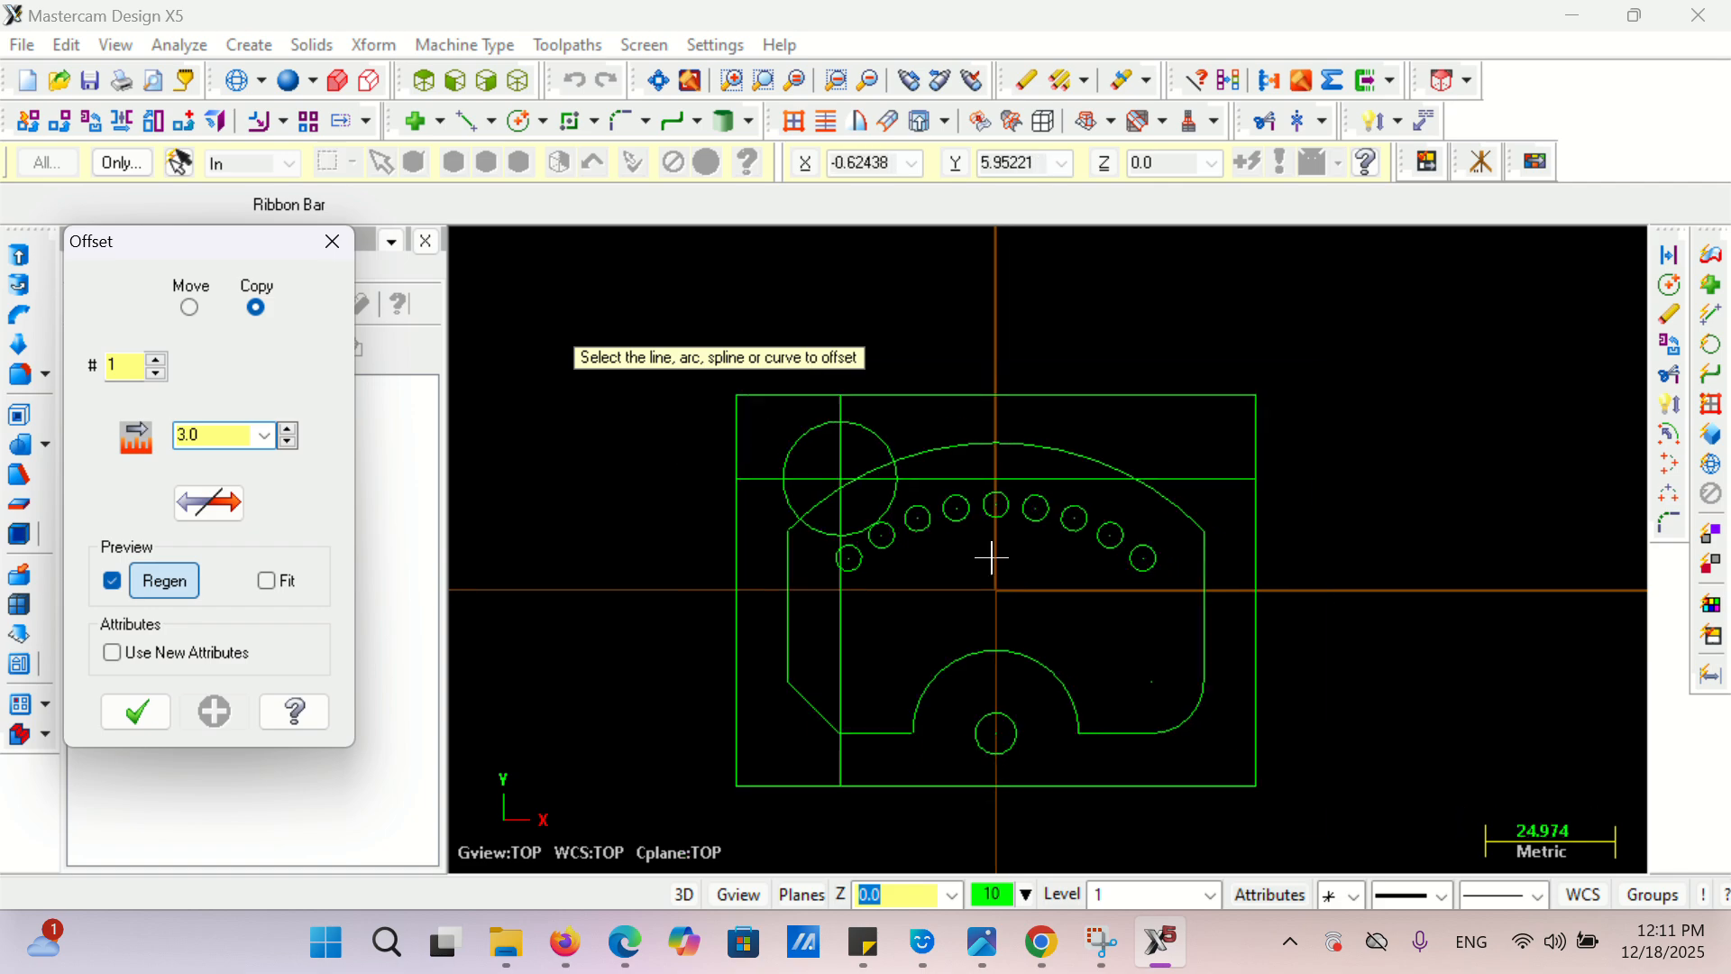
pyautogui.click(797, 437)
pyautogui.click(769, 402)
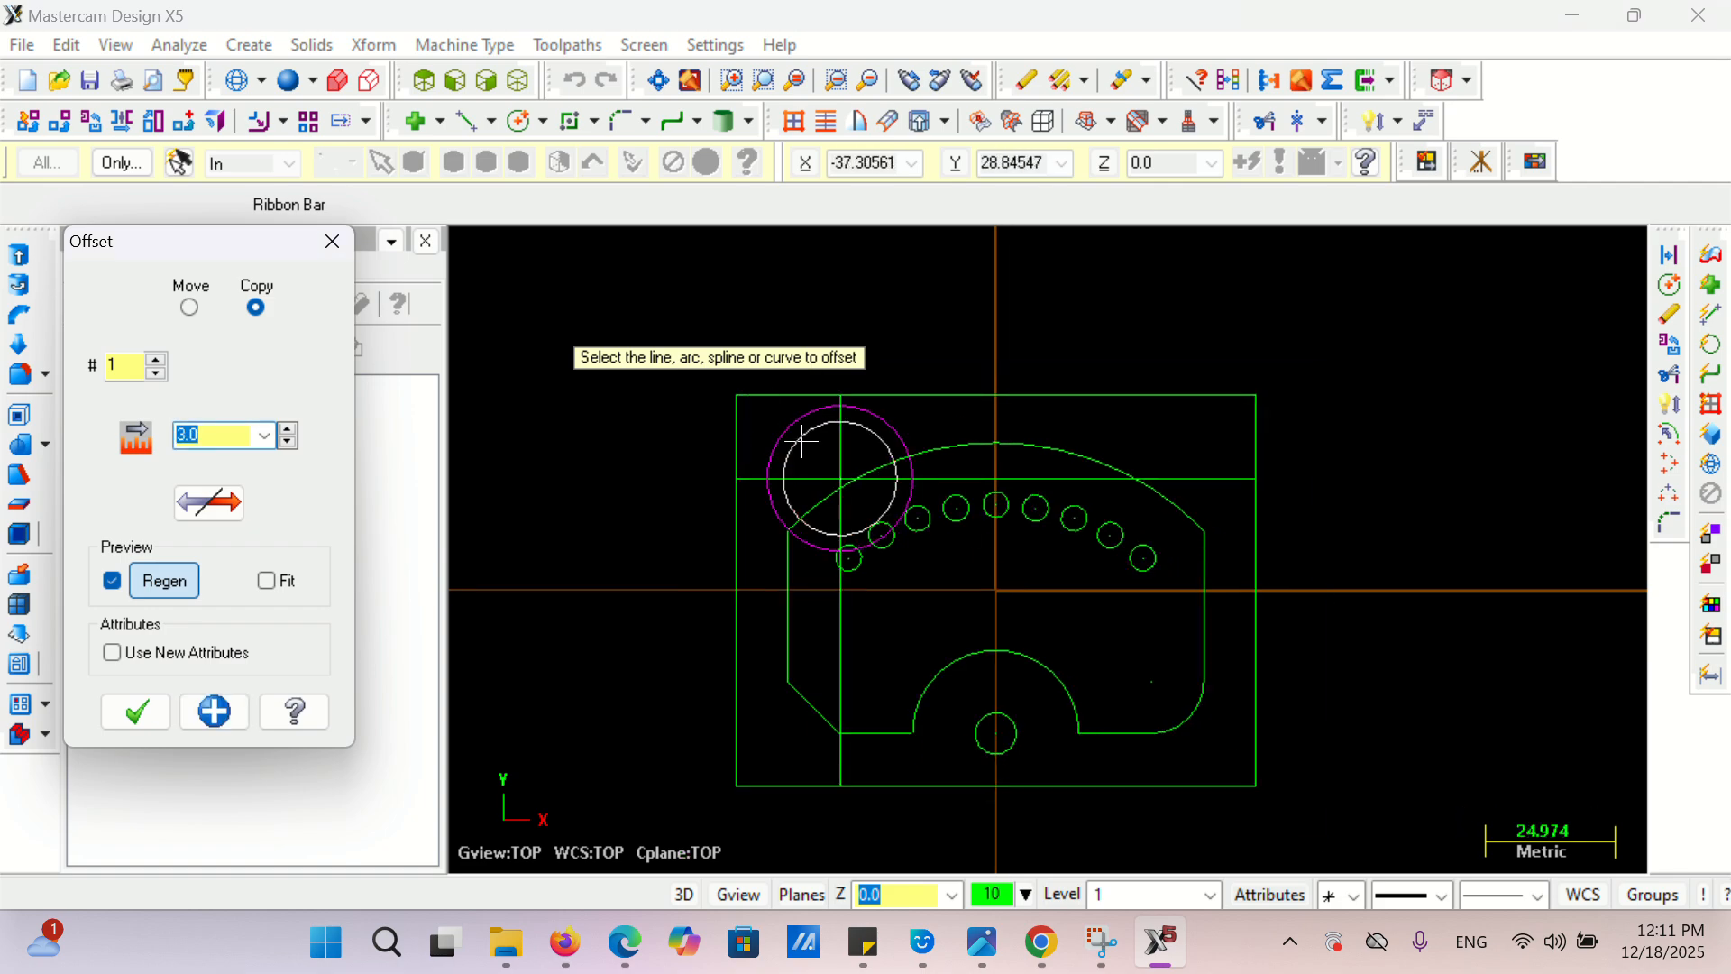
pyautogui.click(801, 441)
pyautogui.click(829, 468)
pyautogui.click(144, 719)
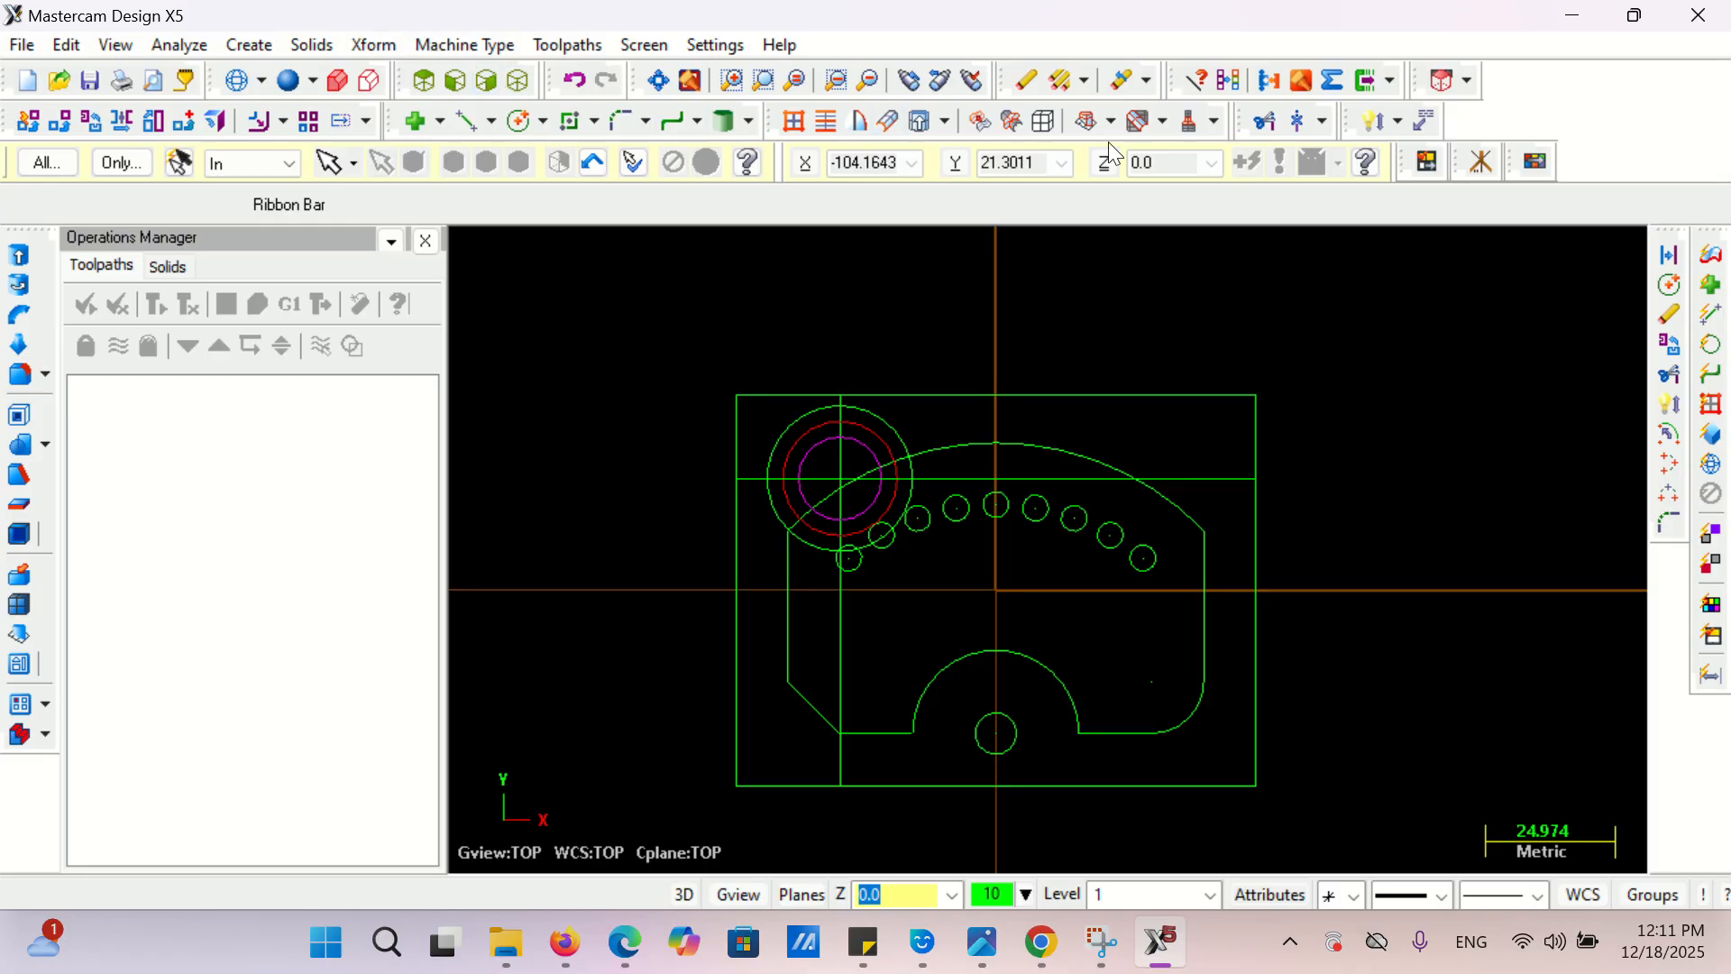
# - Trim the innermost slot circle to its upper-left quarter arc using the vertical and horizontal offset lines
pyautogui.click(1266, 121)
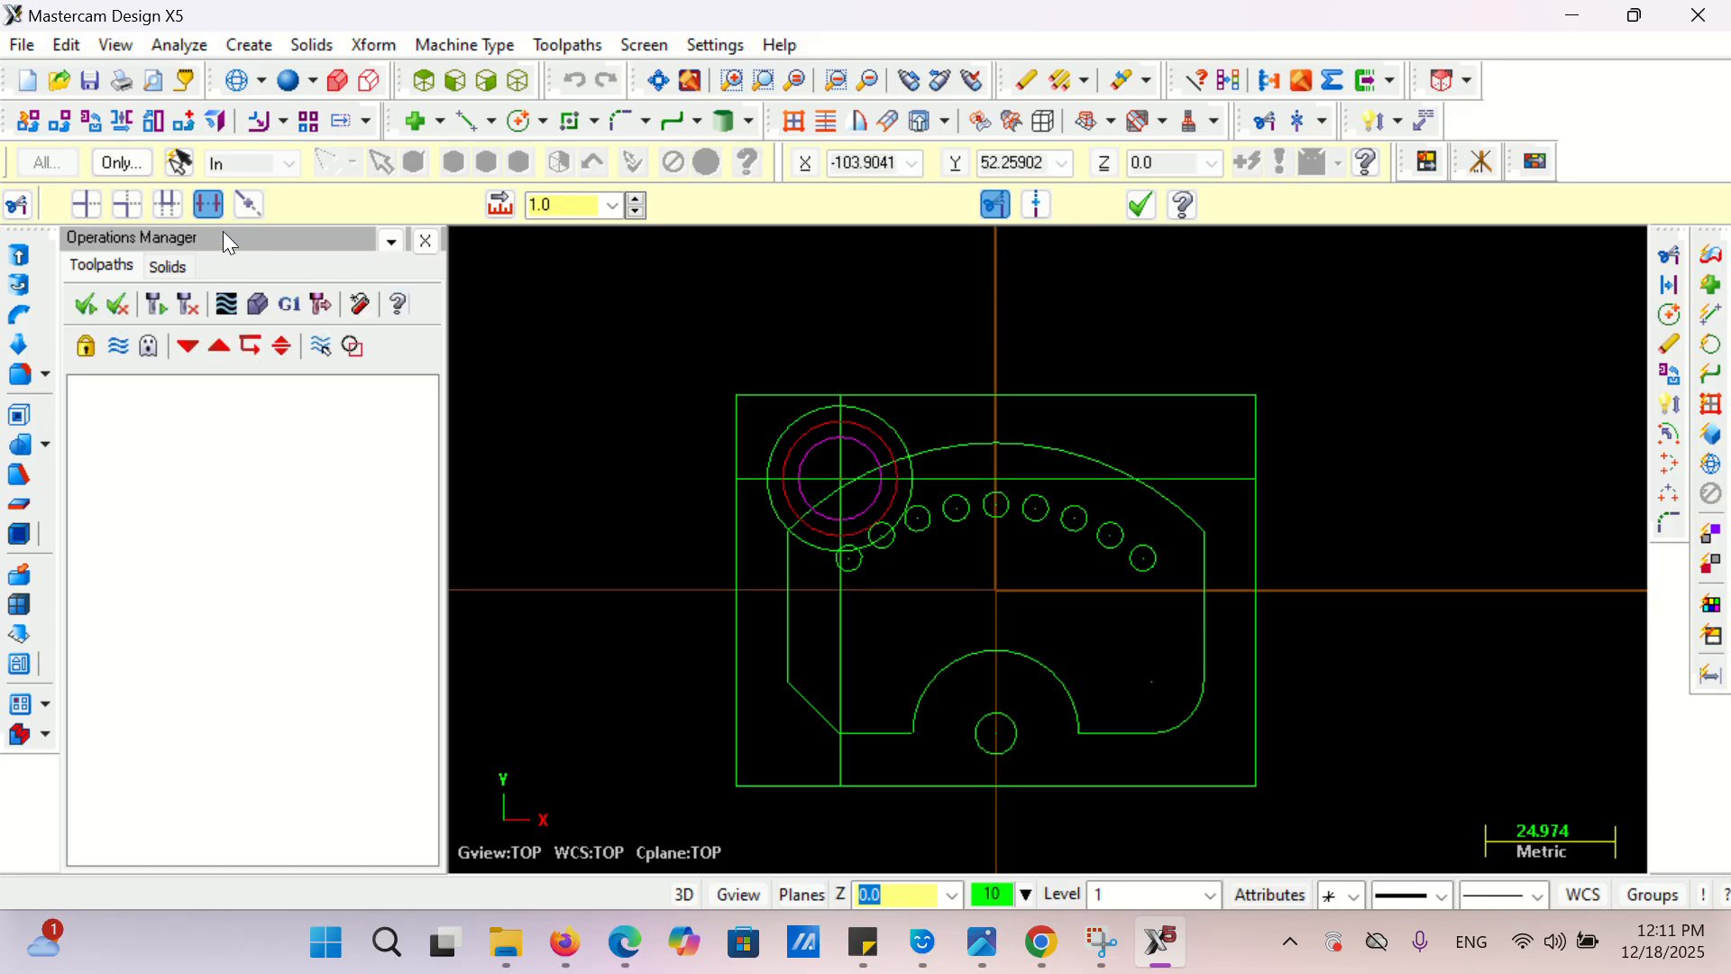
pyautogui.click(86, 204)
pyautogui.scroll(3, 875, 446)
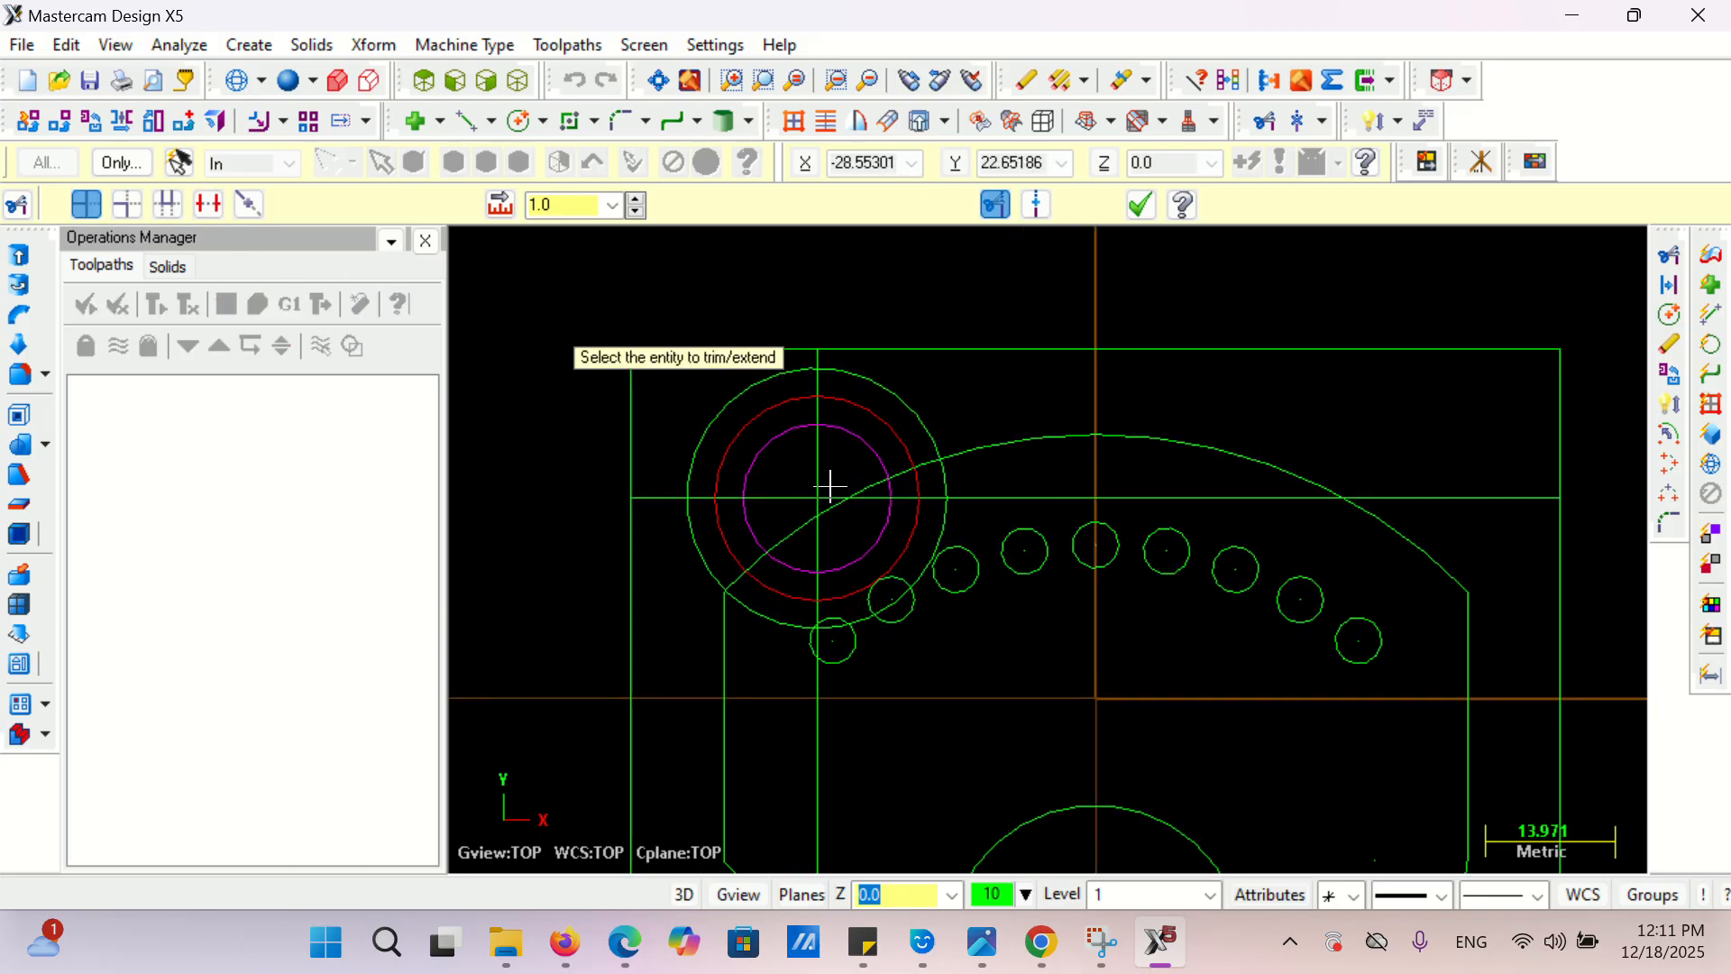
pyautogui.click(789, 440)
pyautogui.click(818, 455)
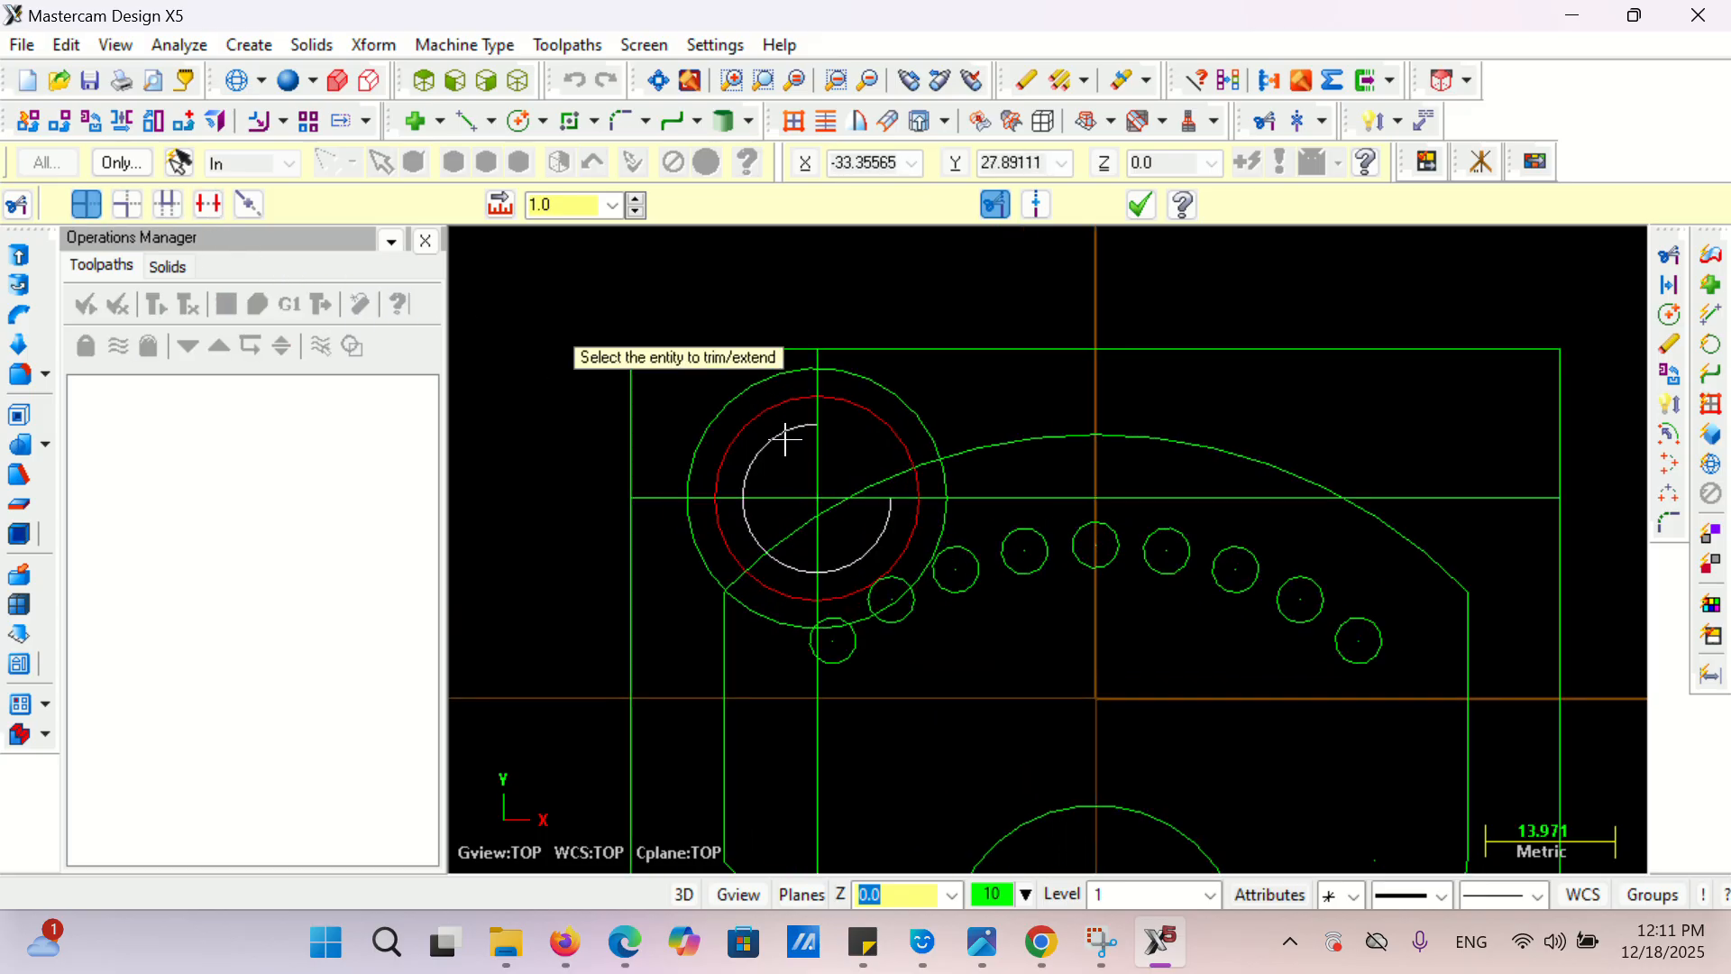
pyautogui.click(785, 438)
pyautogui.click(772, 497)
# - Trim the middle and outer slot circles to their upper-left quarter arcs at the same two offset lines
pyautogui.click(737, 440)
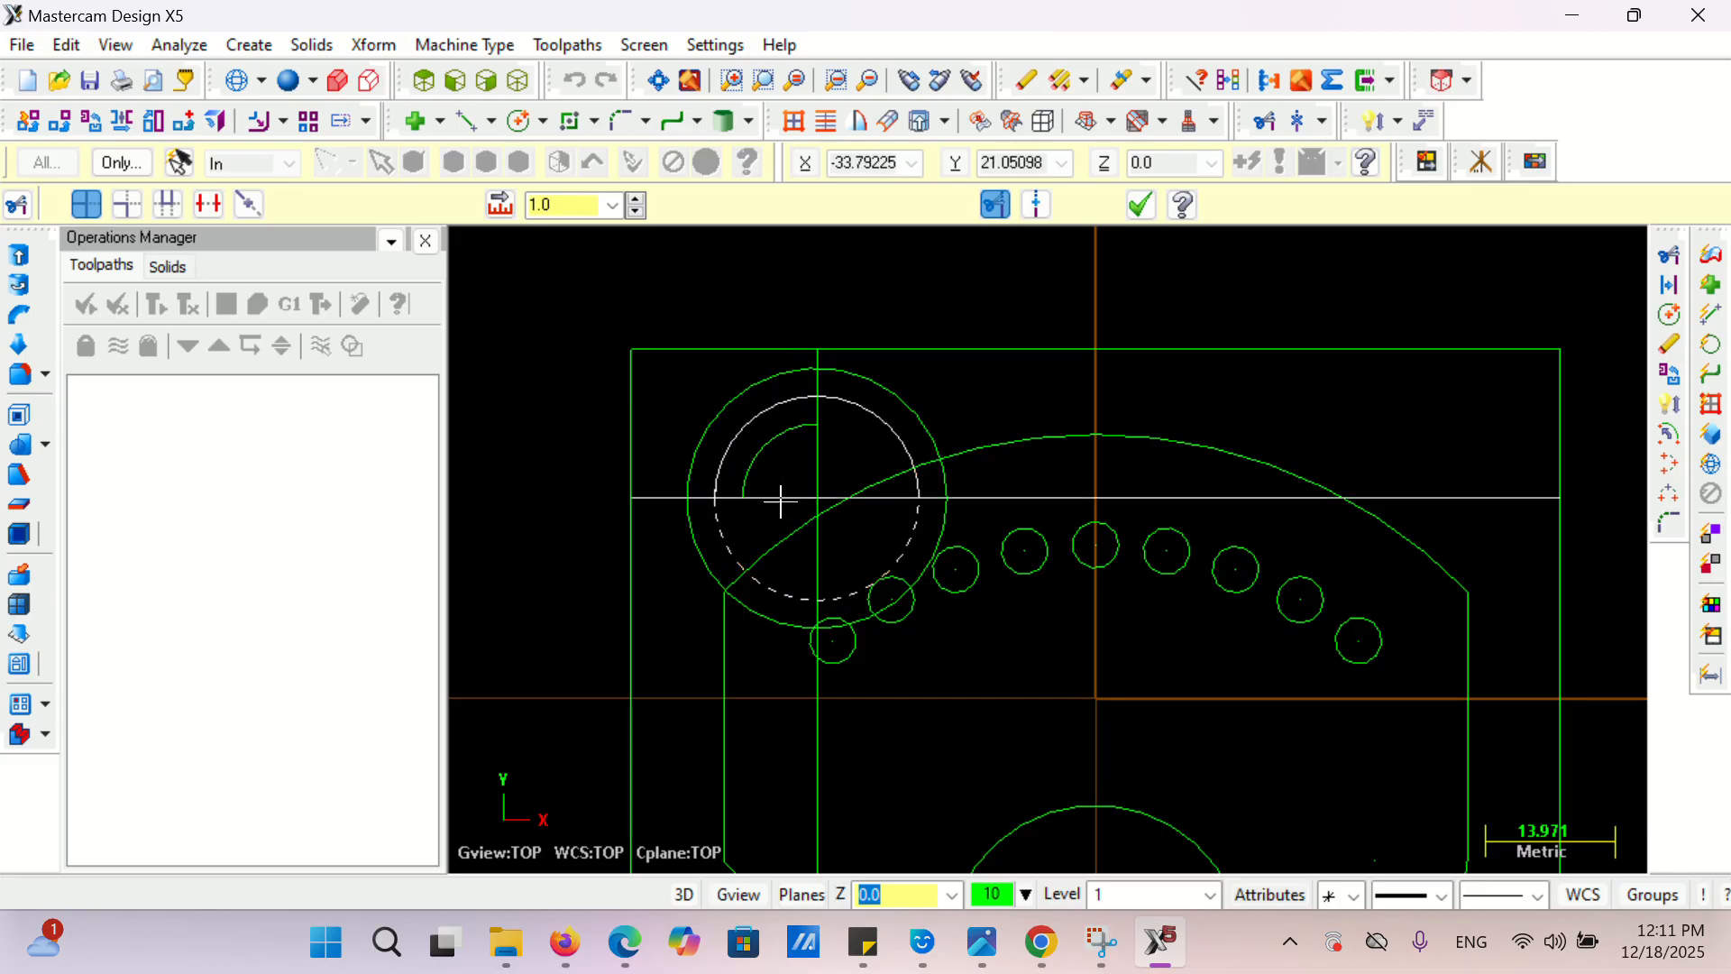
pyautogui.click(781, 497)
pyautogui.click(766, 412)
pyautogui.click(817, 433)
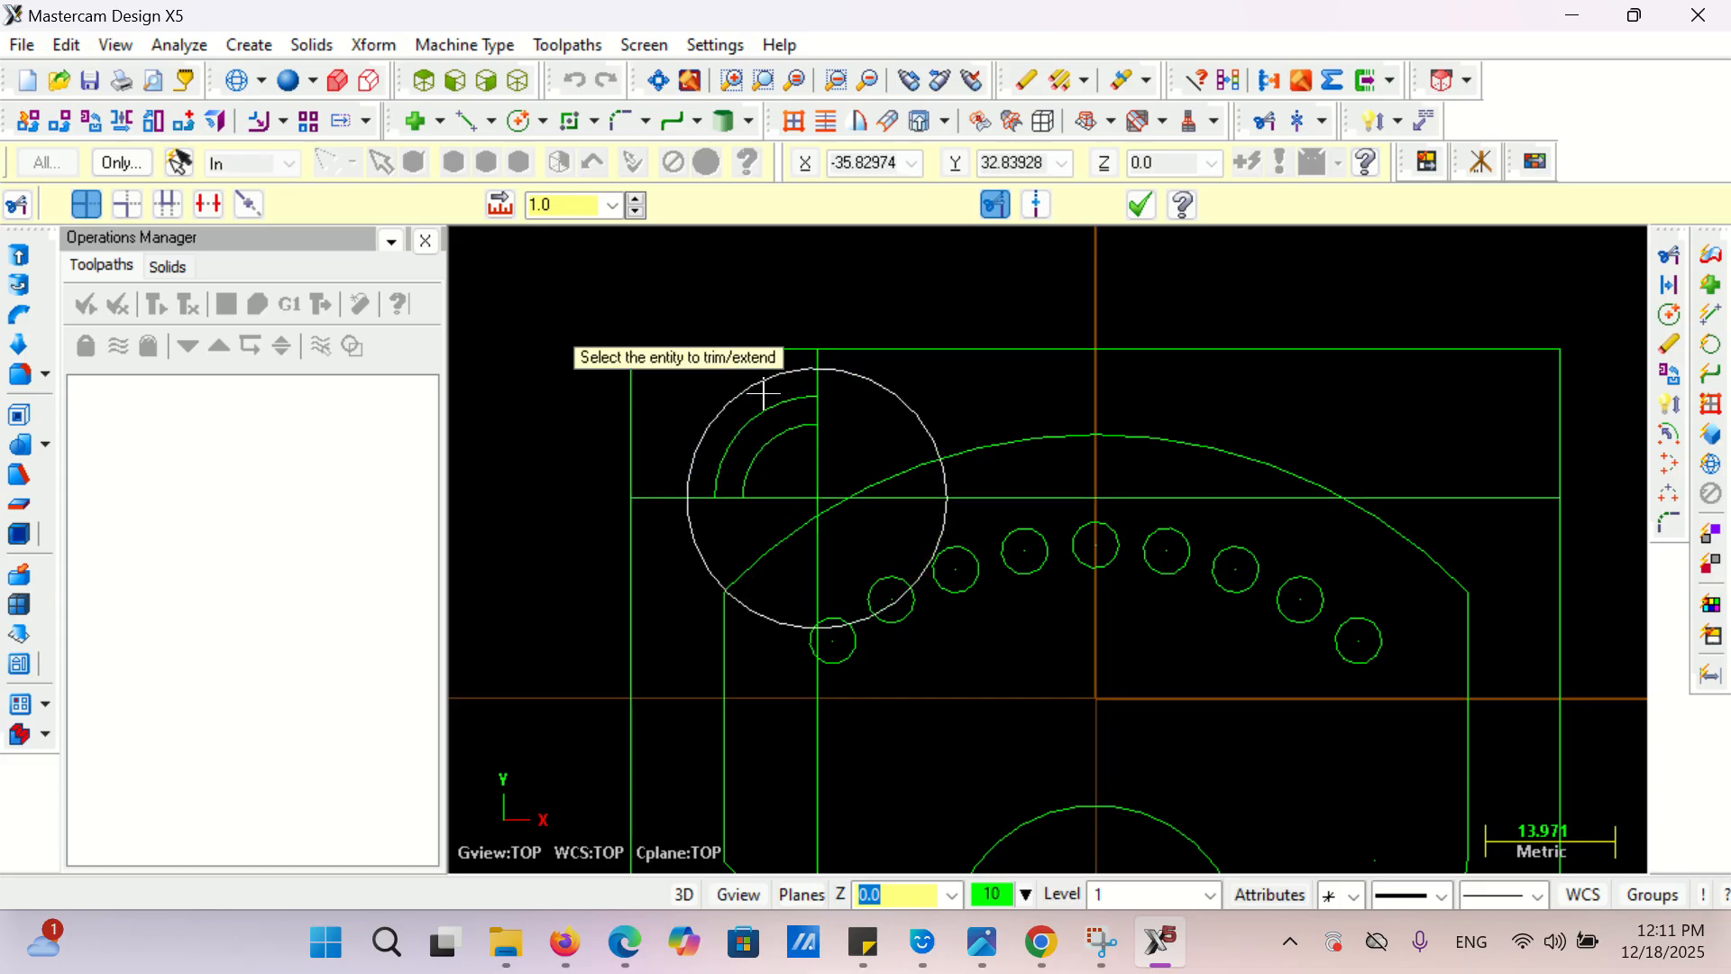
pyautogui.click(766, 386)
pyautogui.click(818, 386)
pyautogui.click(740, 406)
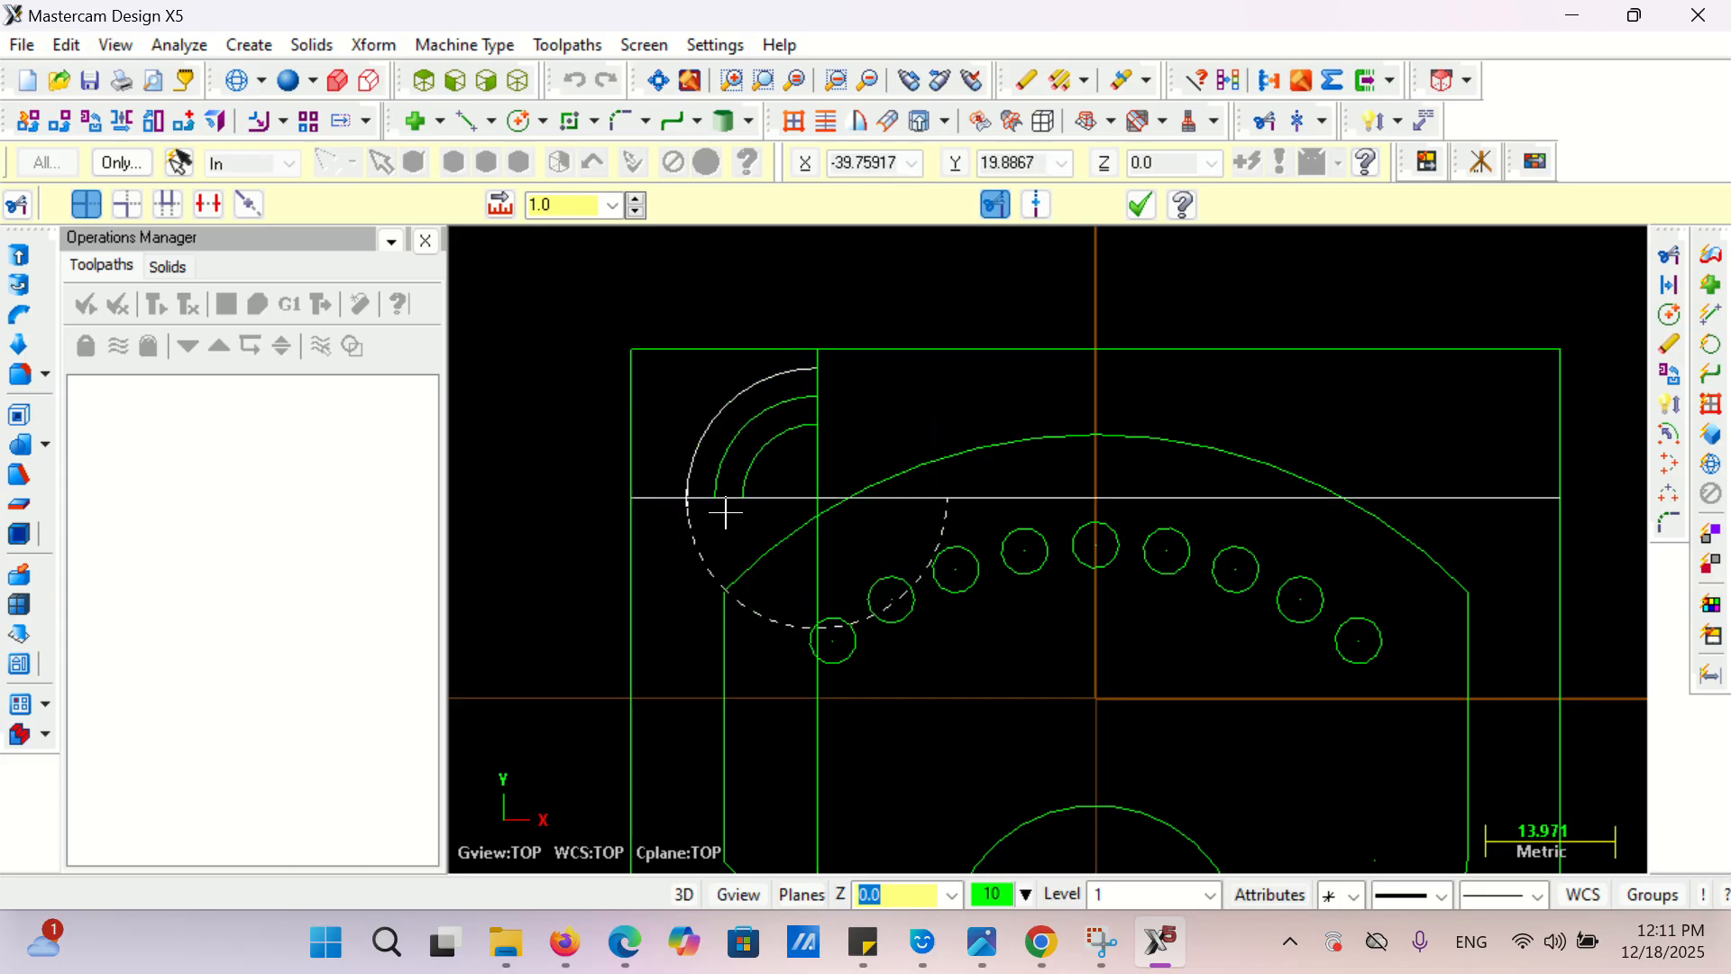
pyautogui.click(726, 497)
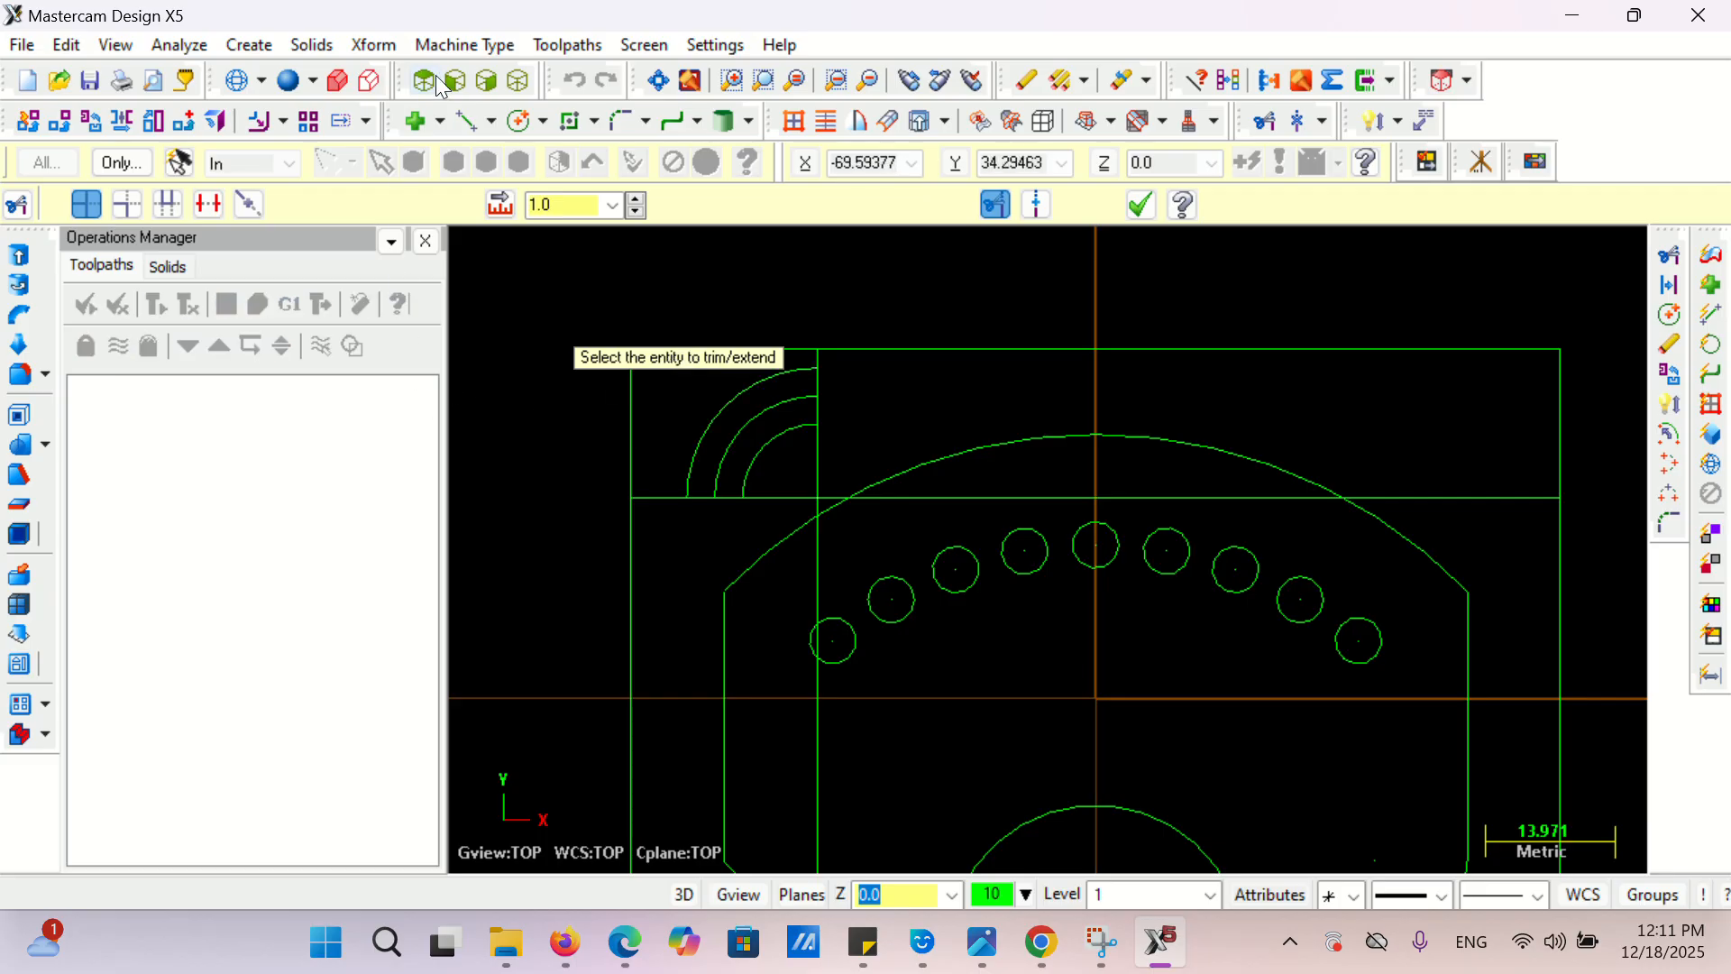
# - Draw 3 mm radius circles centred on both ends of the middle slot arc
pyautogui.click(523, 127)
pyautogui.click(818, 397)
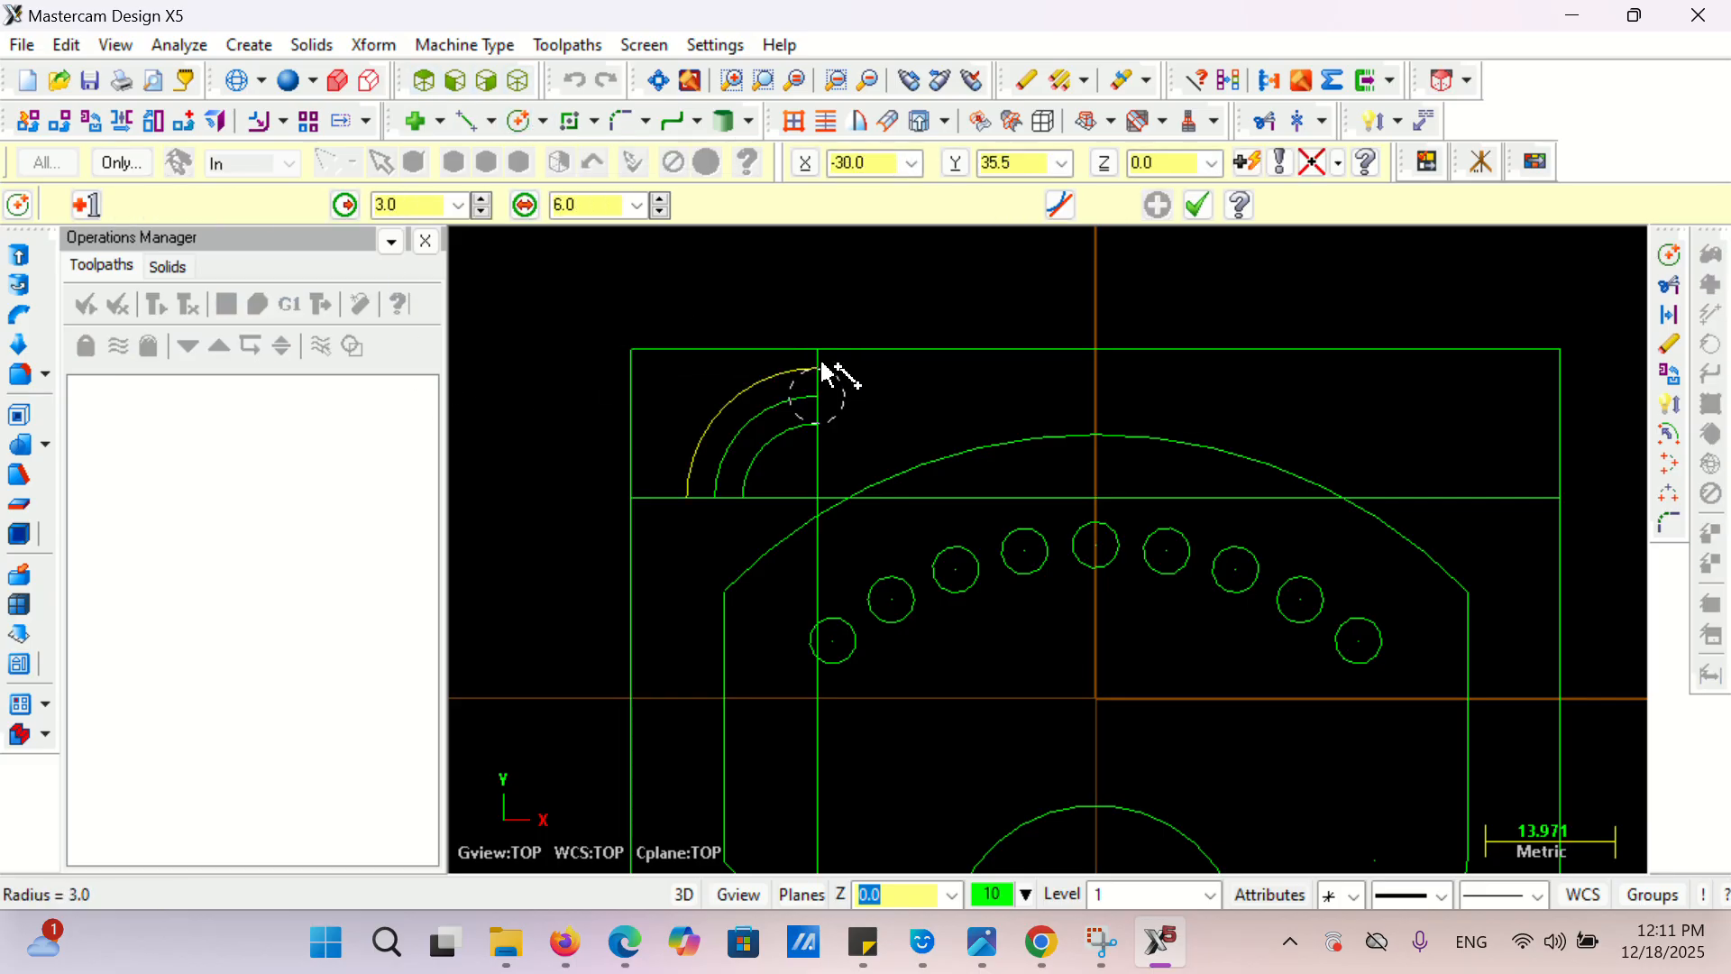
pyautogui.click(820, 368)
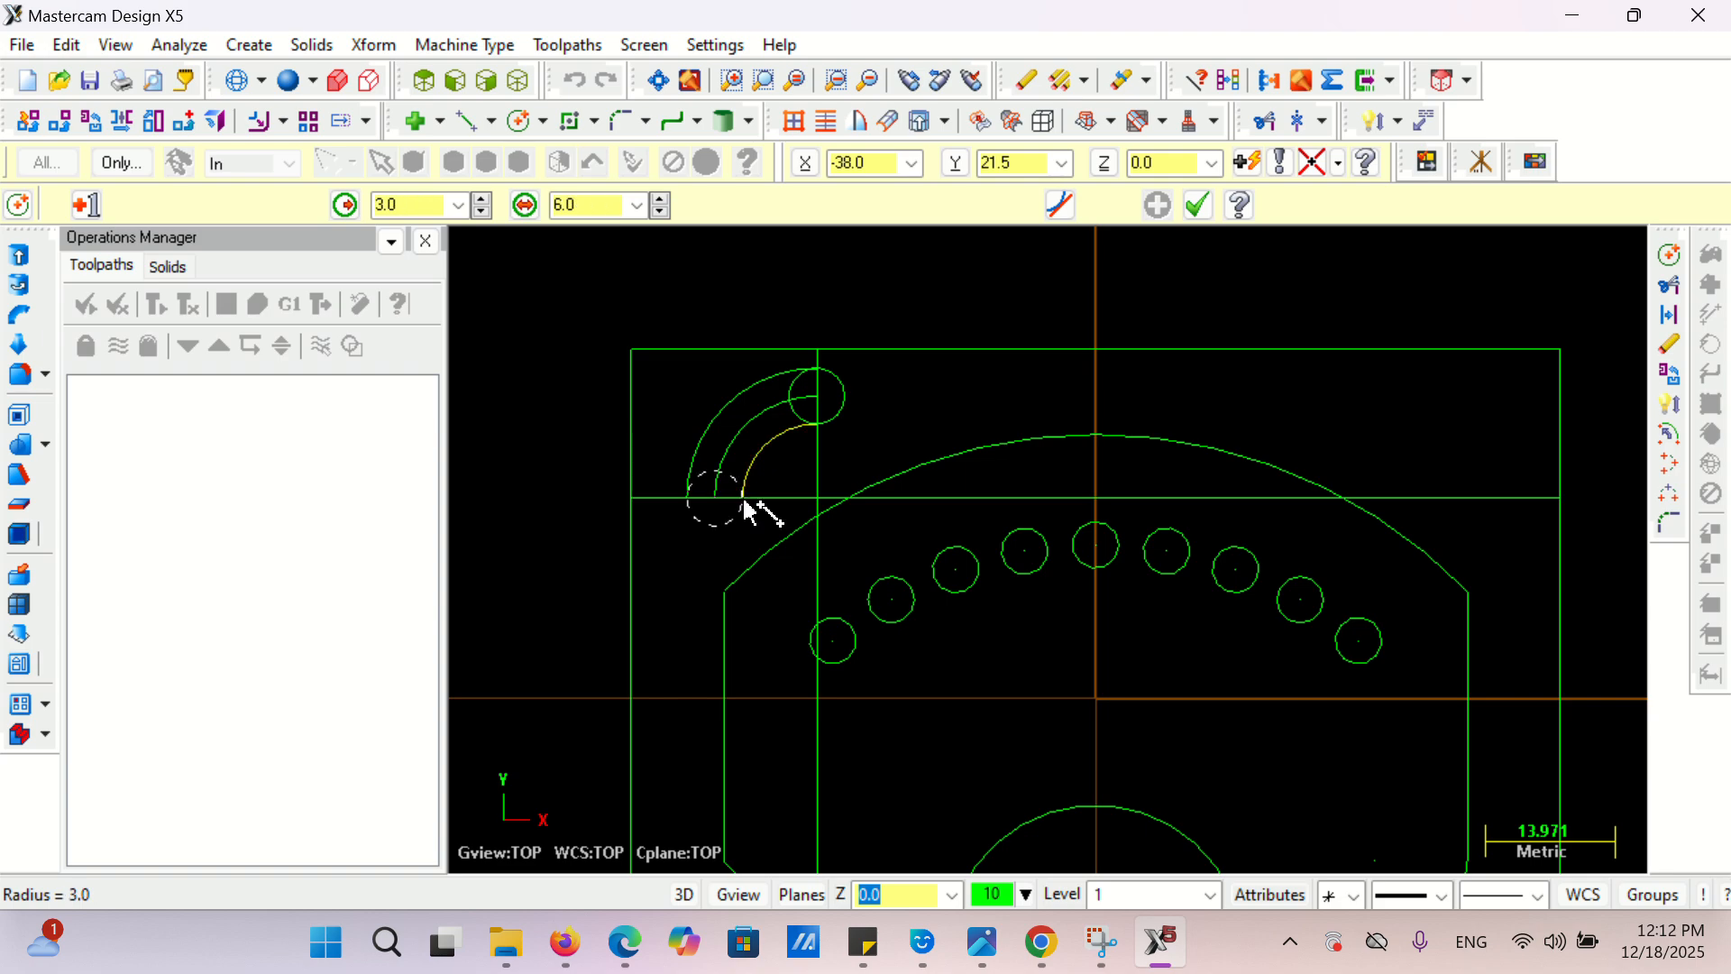
pyautogui.click(747, 510)
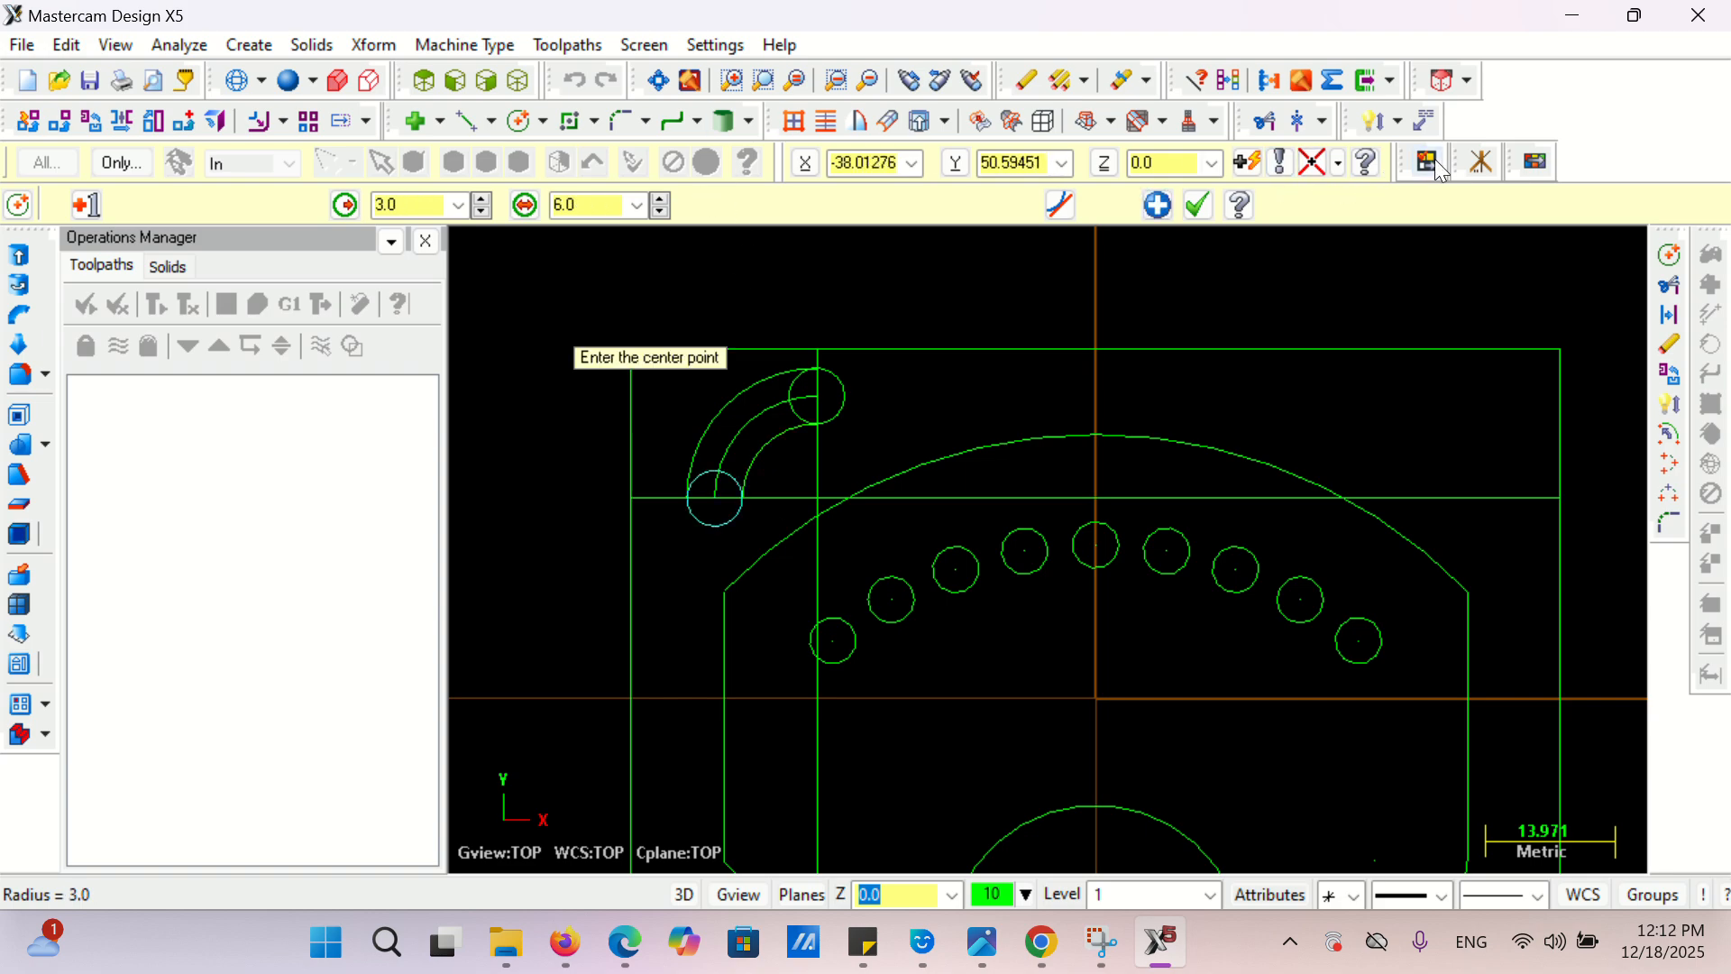
# - Trim away the inner halves of both end circles with the divide option to leave rounded slot ends
pyautogui.click(1265, 121)
pyautogui.scroll(2, 708, 490)
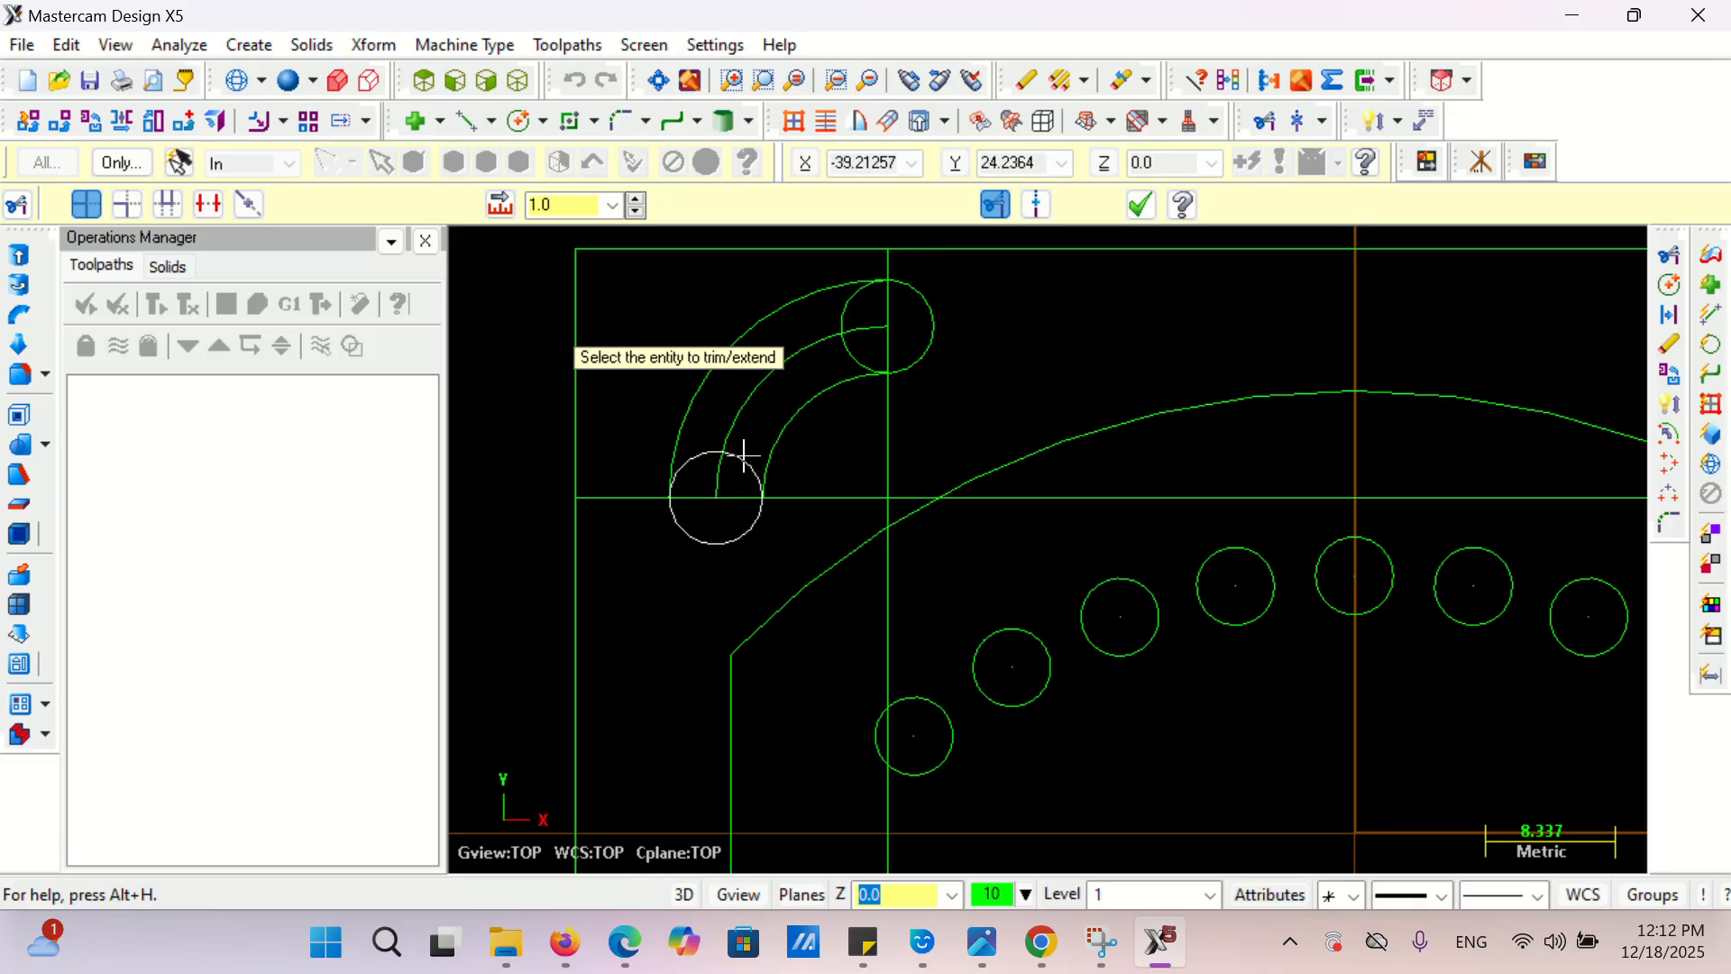
pyautogui.click(208, 203)
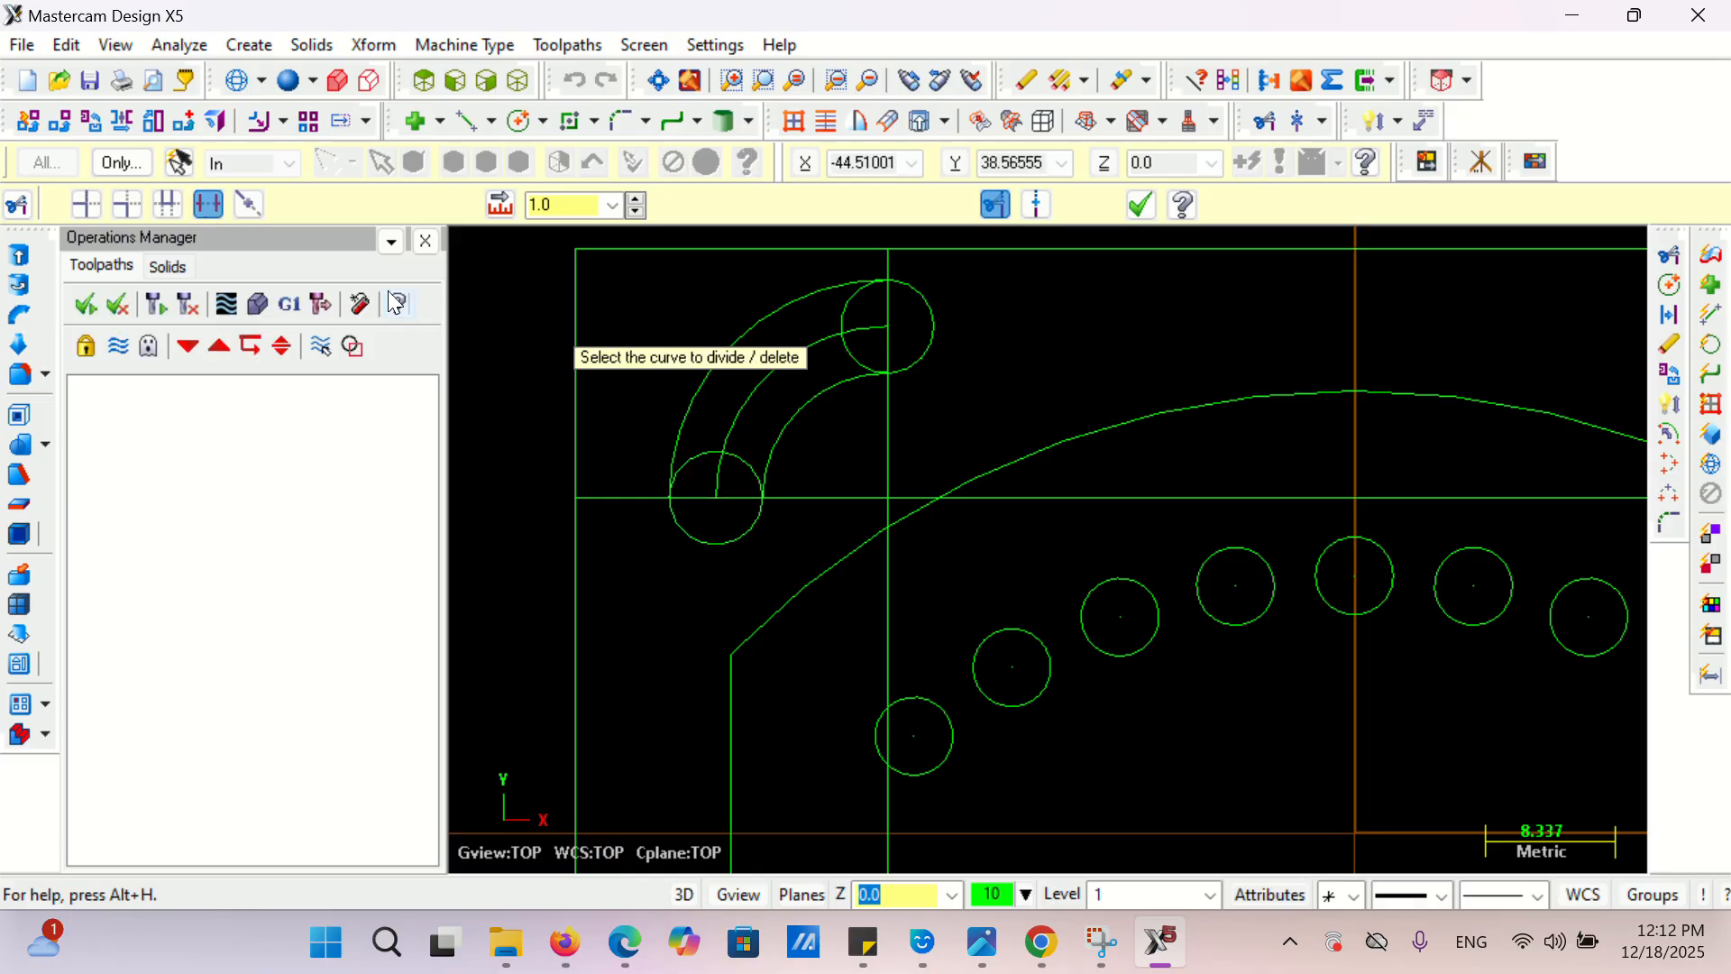
pyautogui.click(701, 452)
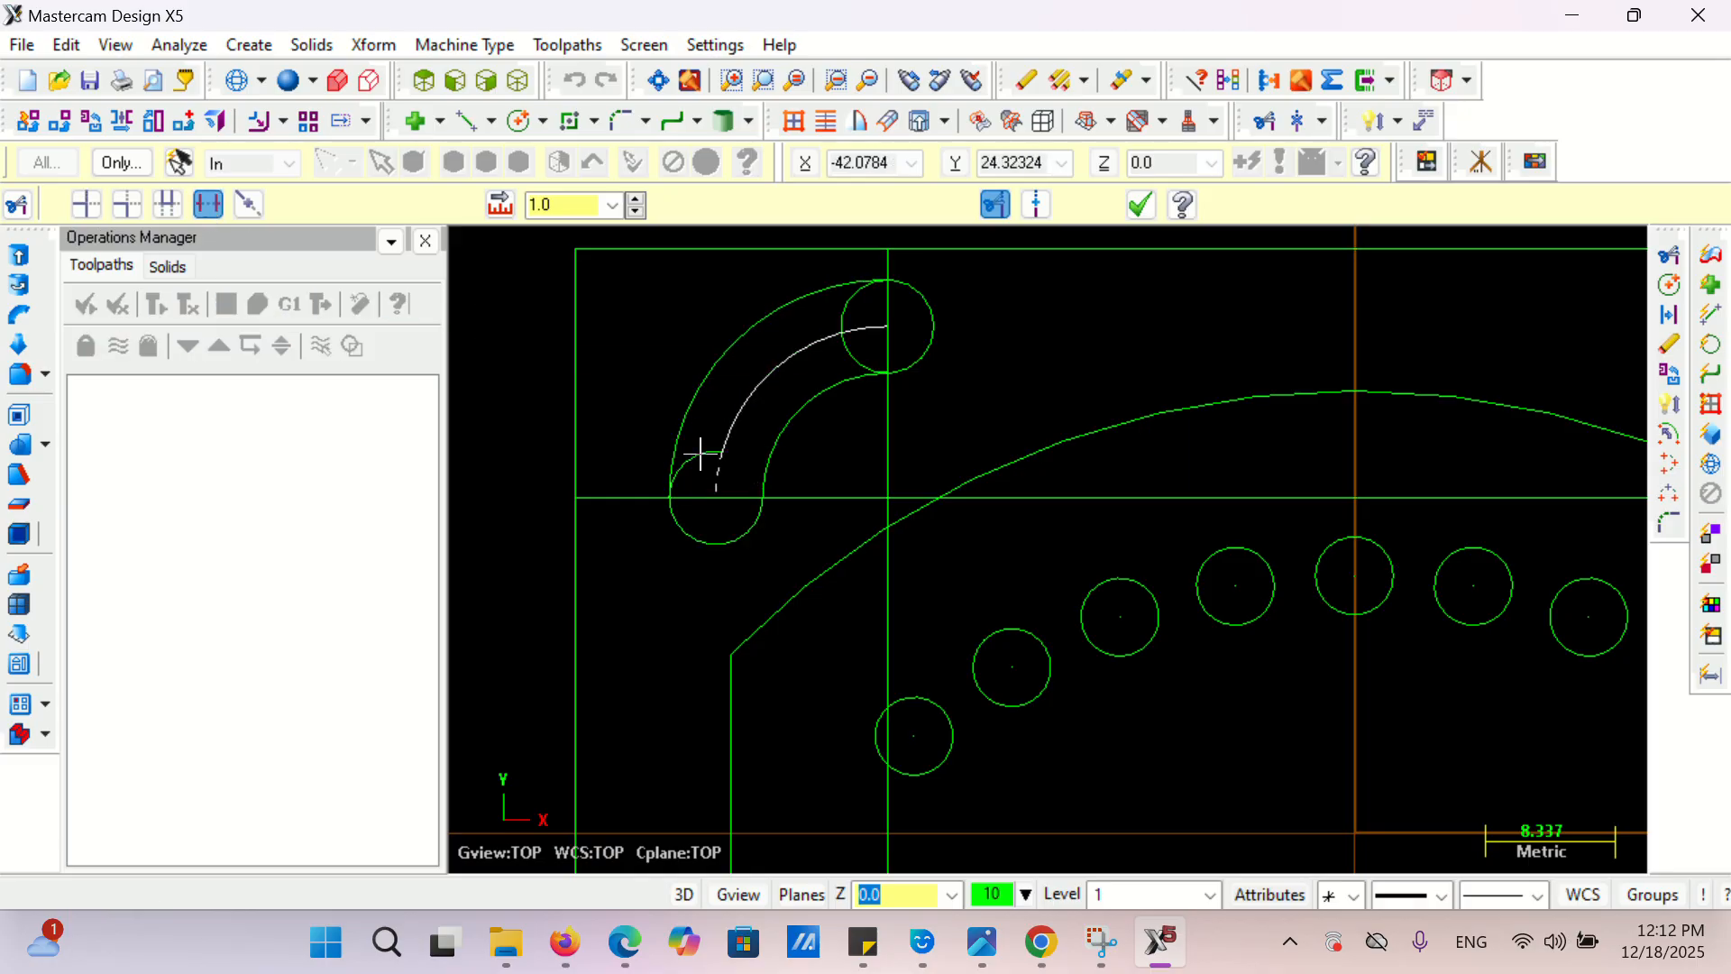
pyautogui.click(842, 309)
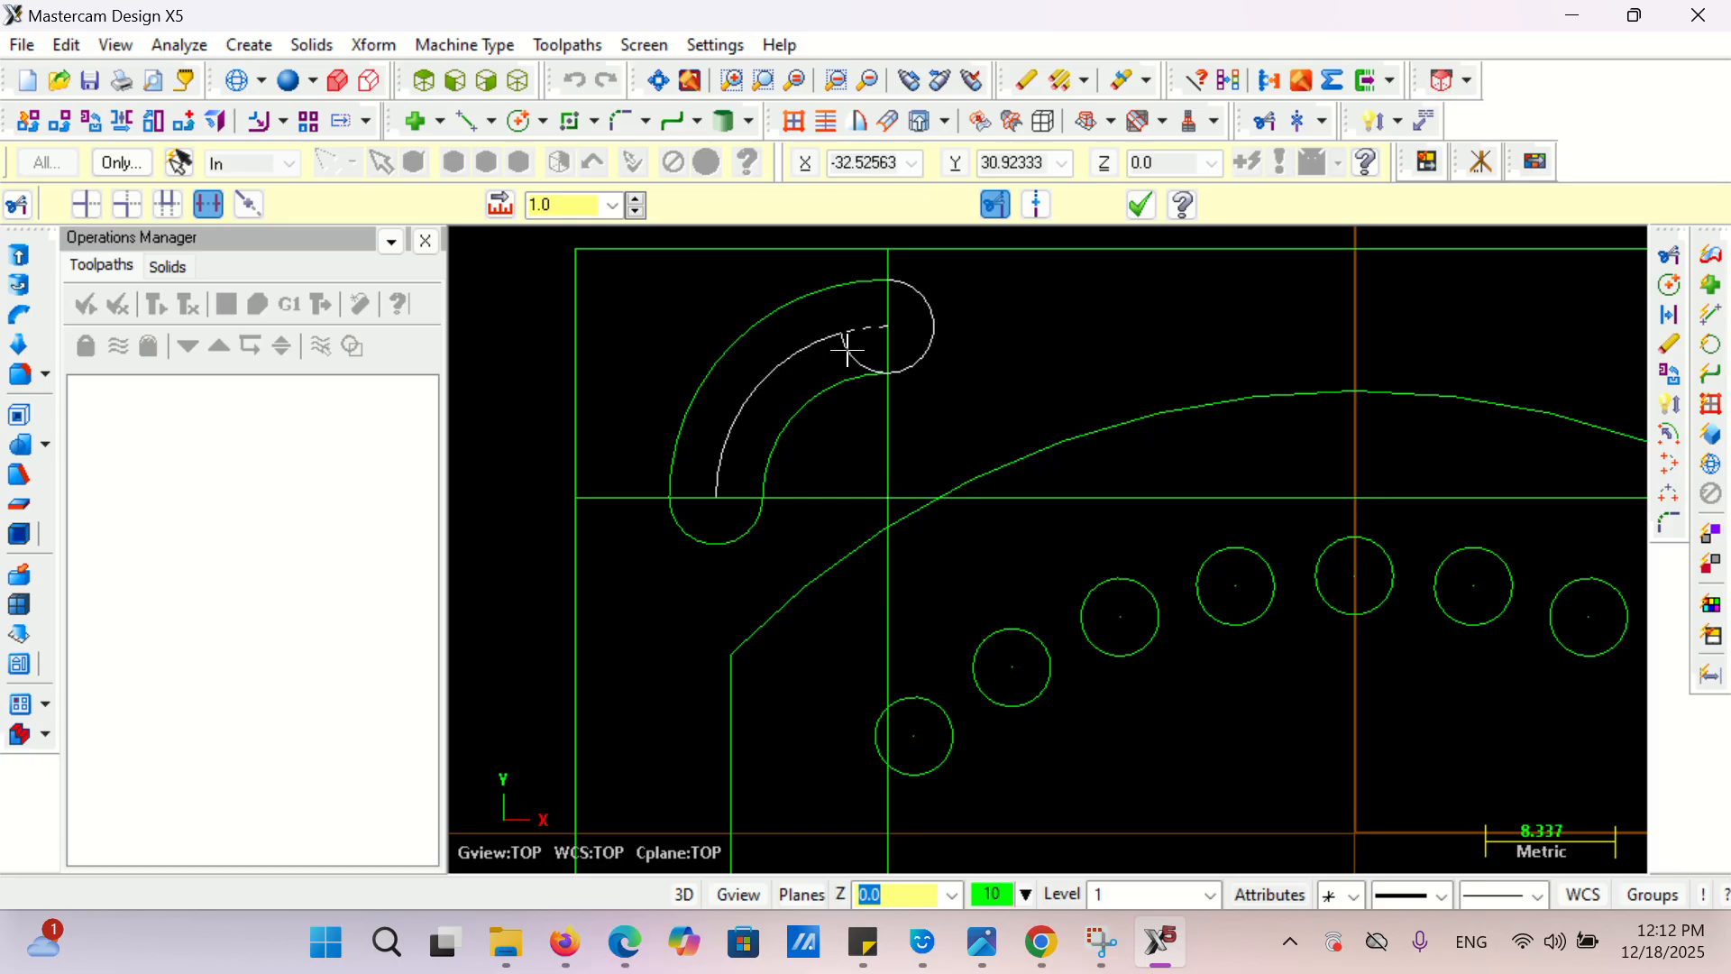
pyautogui.click(844, 346)
pyautogui.click(1141, 204)
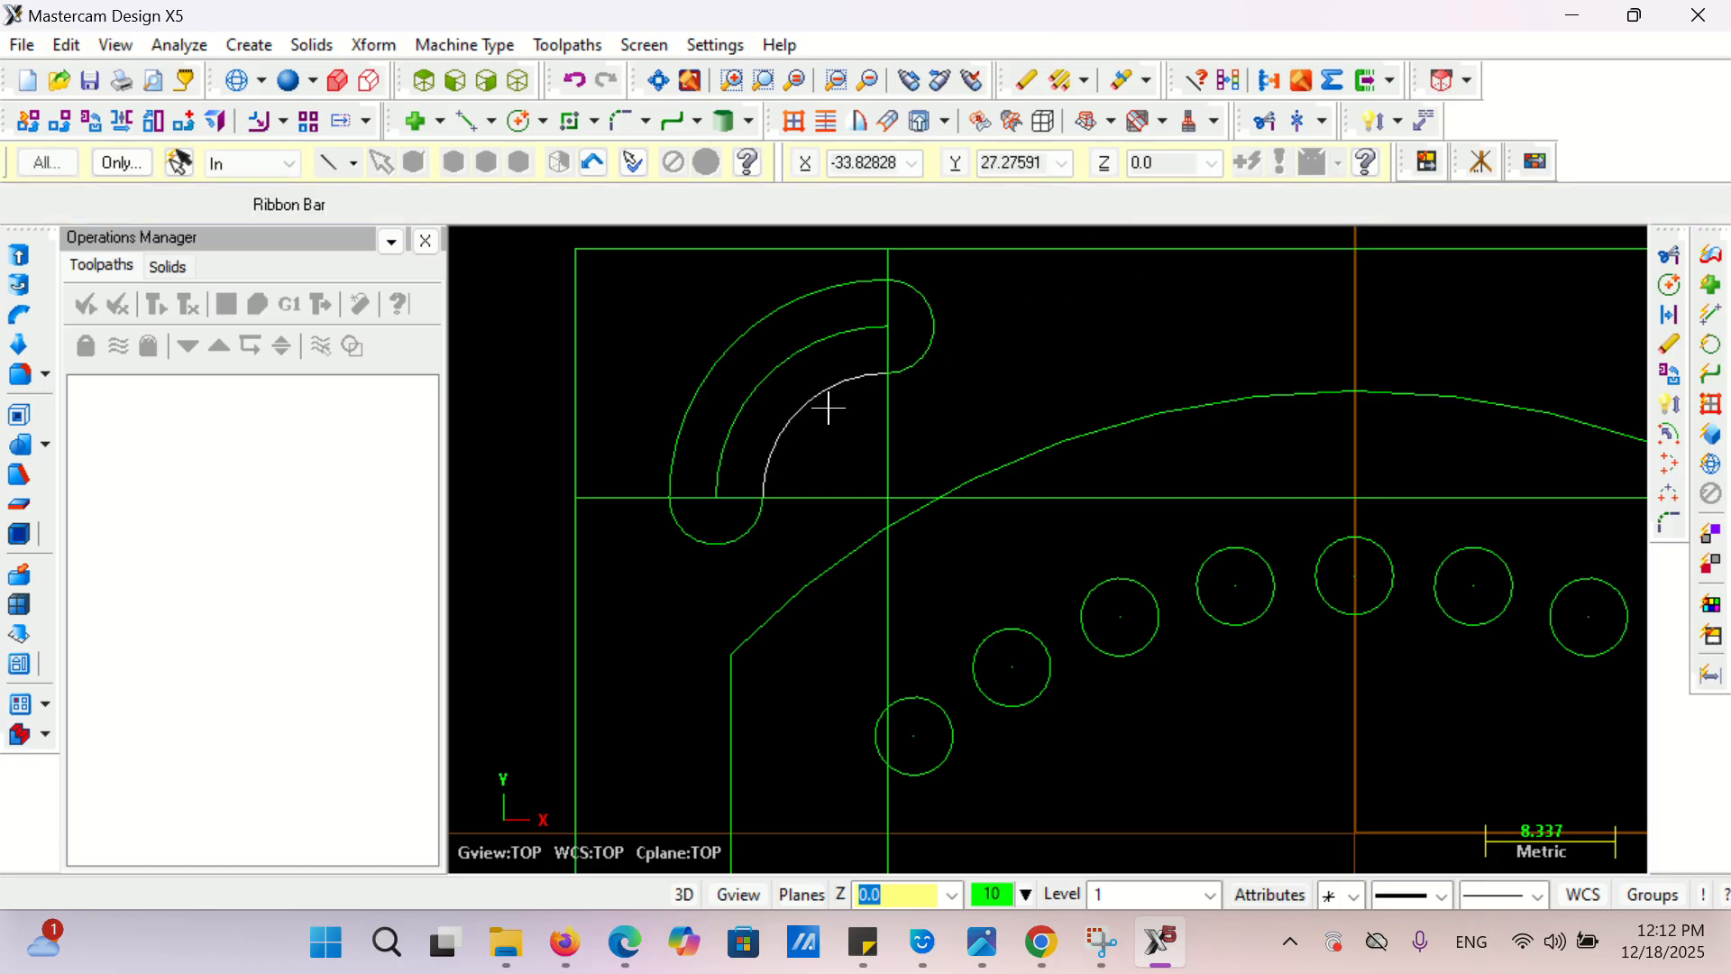
# - Delete the horizontal and vertical construction lines that bounded the upper-left slot
pyautogui.scroll(-2, 738, 418)
pyautogui.scroll(-2, 738, 418)
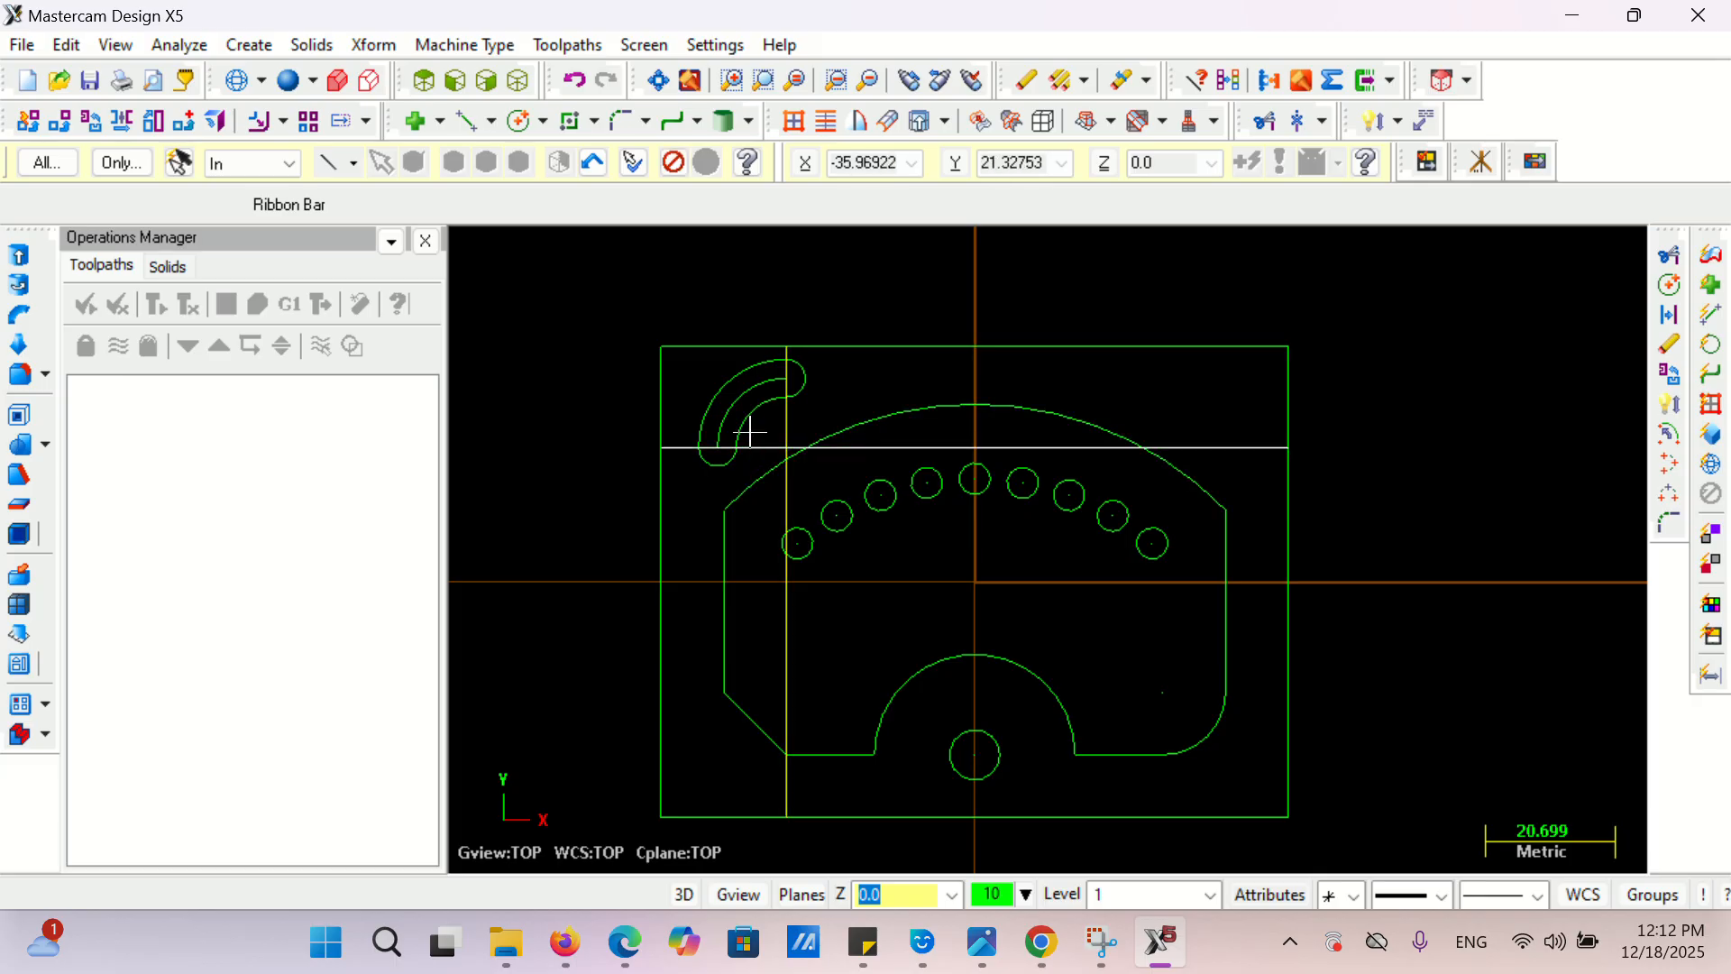
pyautogui.click(751, 447)
pyautogui.press('Delete')
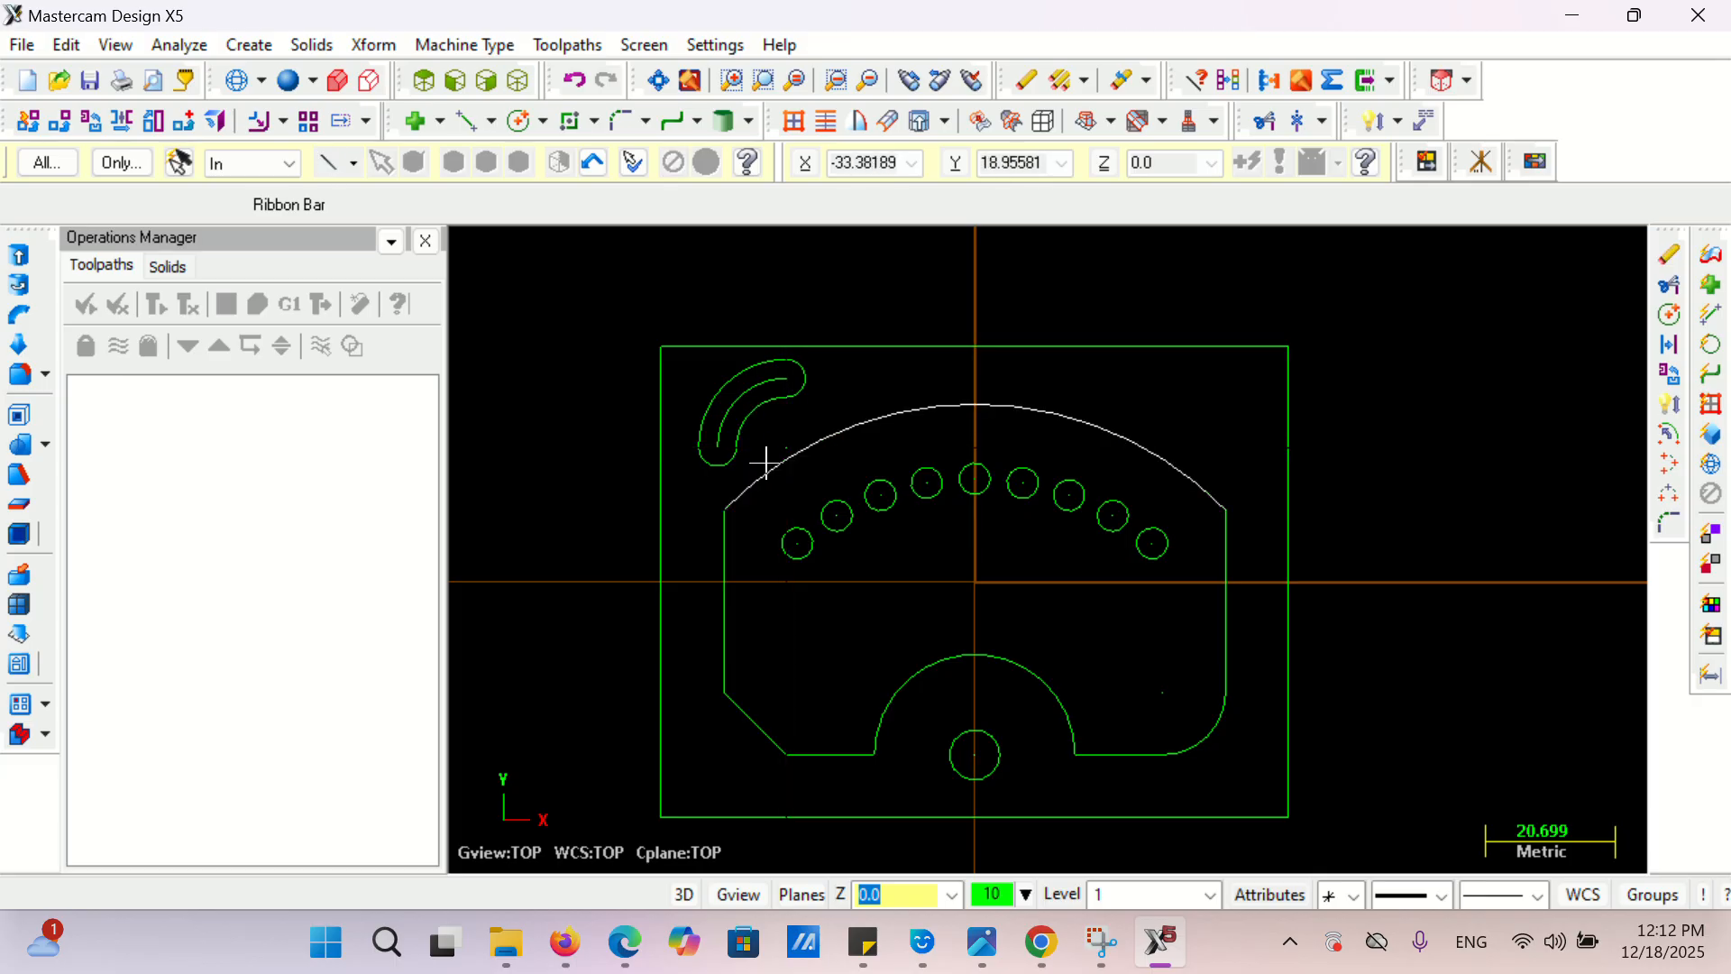
# - Mirror a copy of the upper-left curved slot about the line through the midpoints of the plate's top and bottom edges
pyautogui.moveTo(817, 276); pyautogui.dragTo(691, 484)
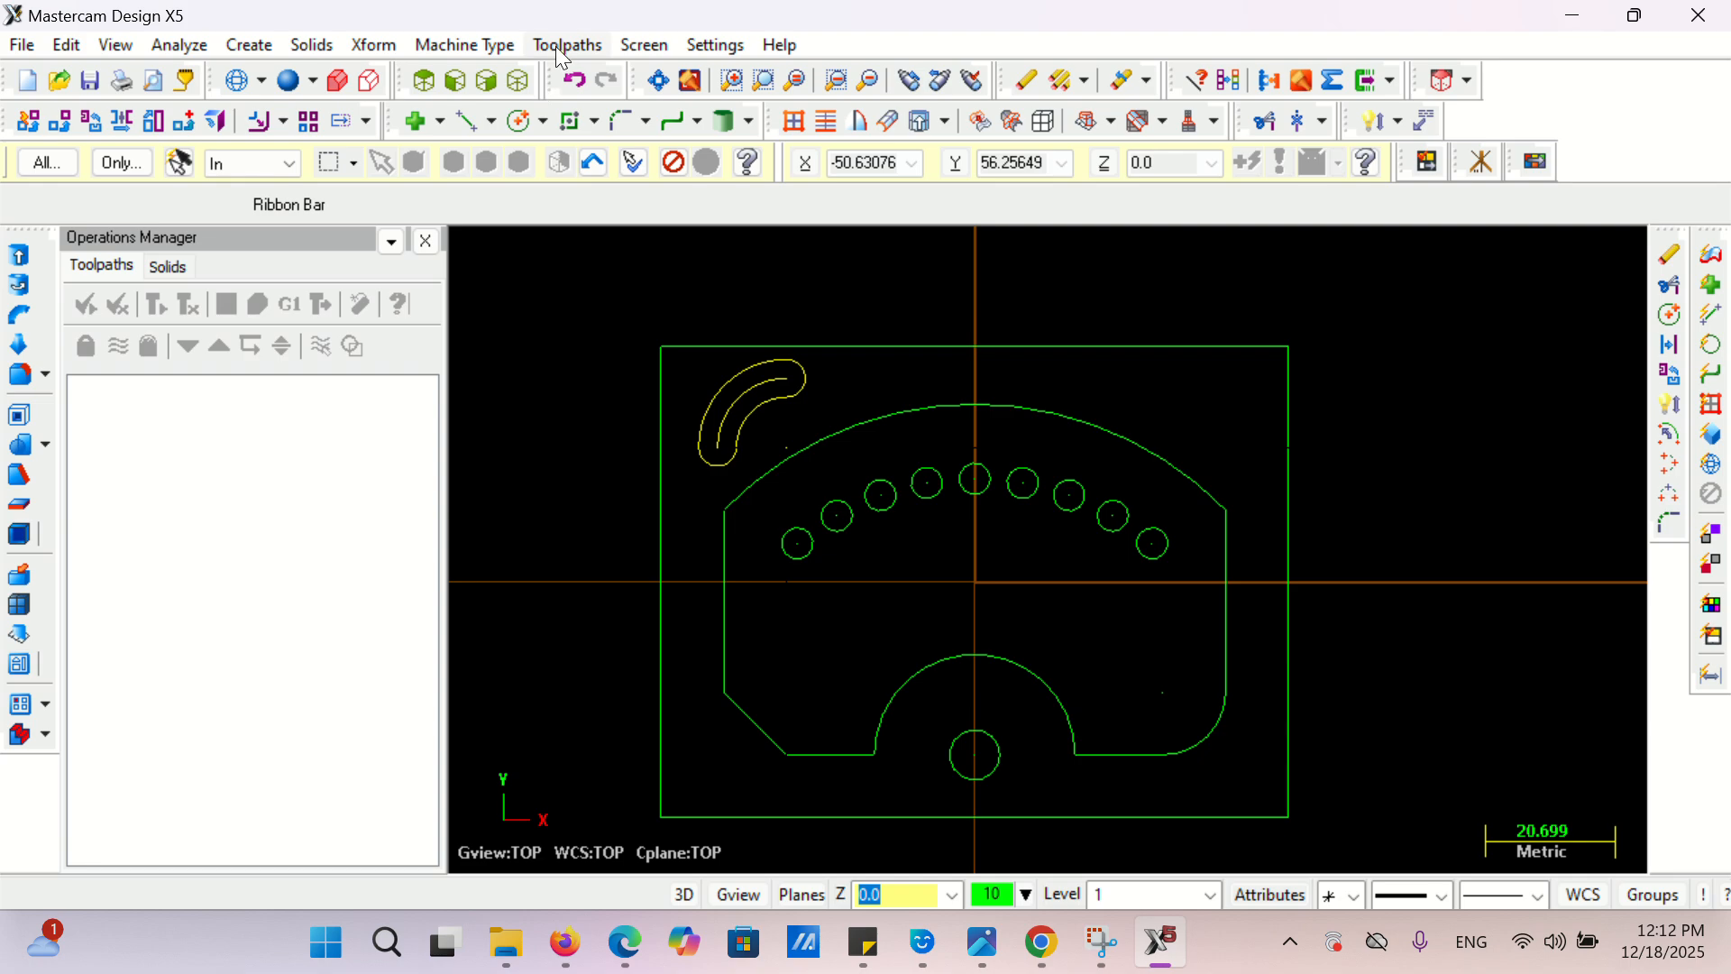
pyautogui.click(373, 44)
pyautogui.click(406, 140)
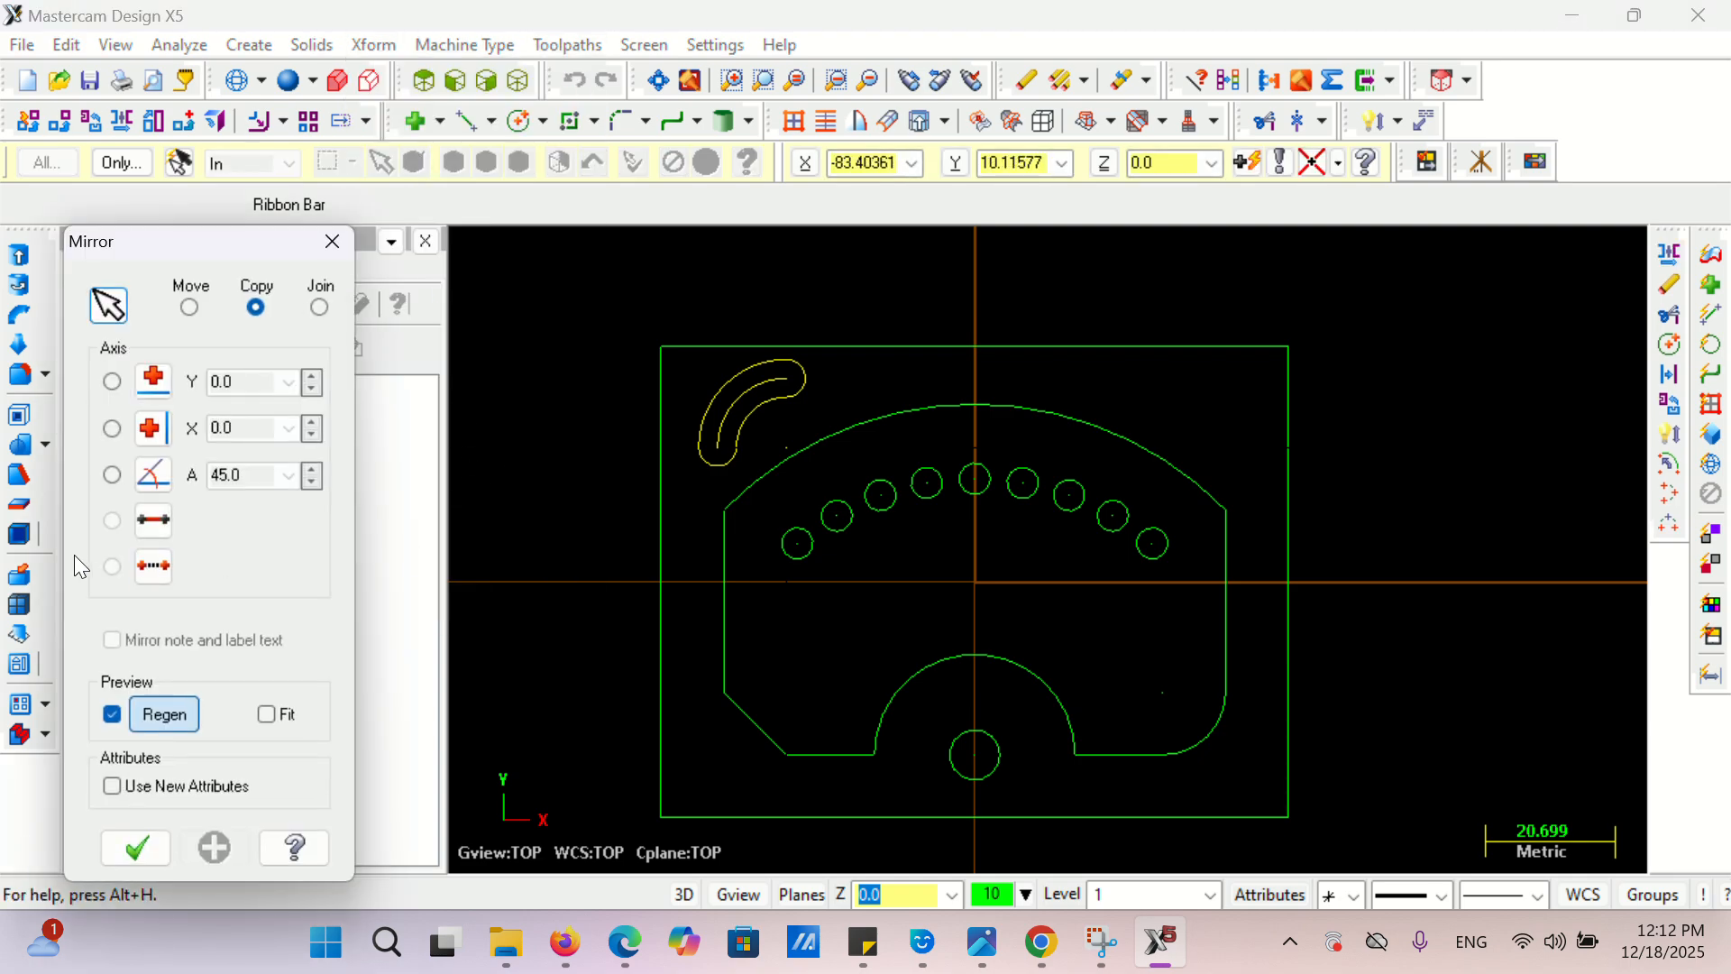
pyautogui.click(153, 567)
pyautogui.click(974, 346)
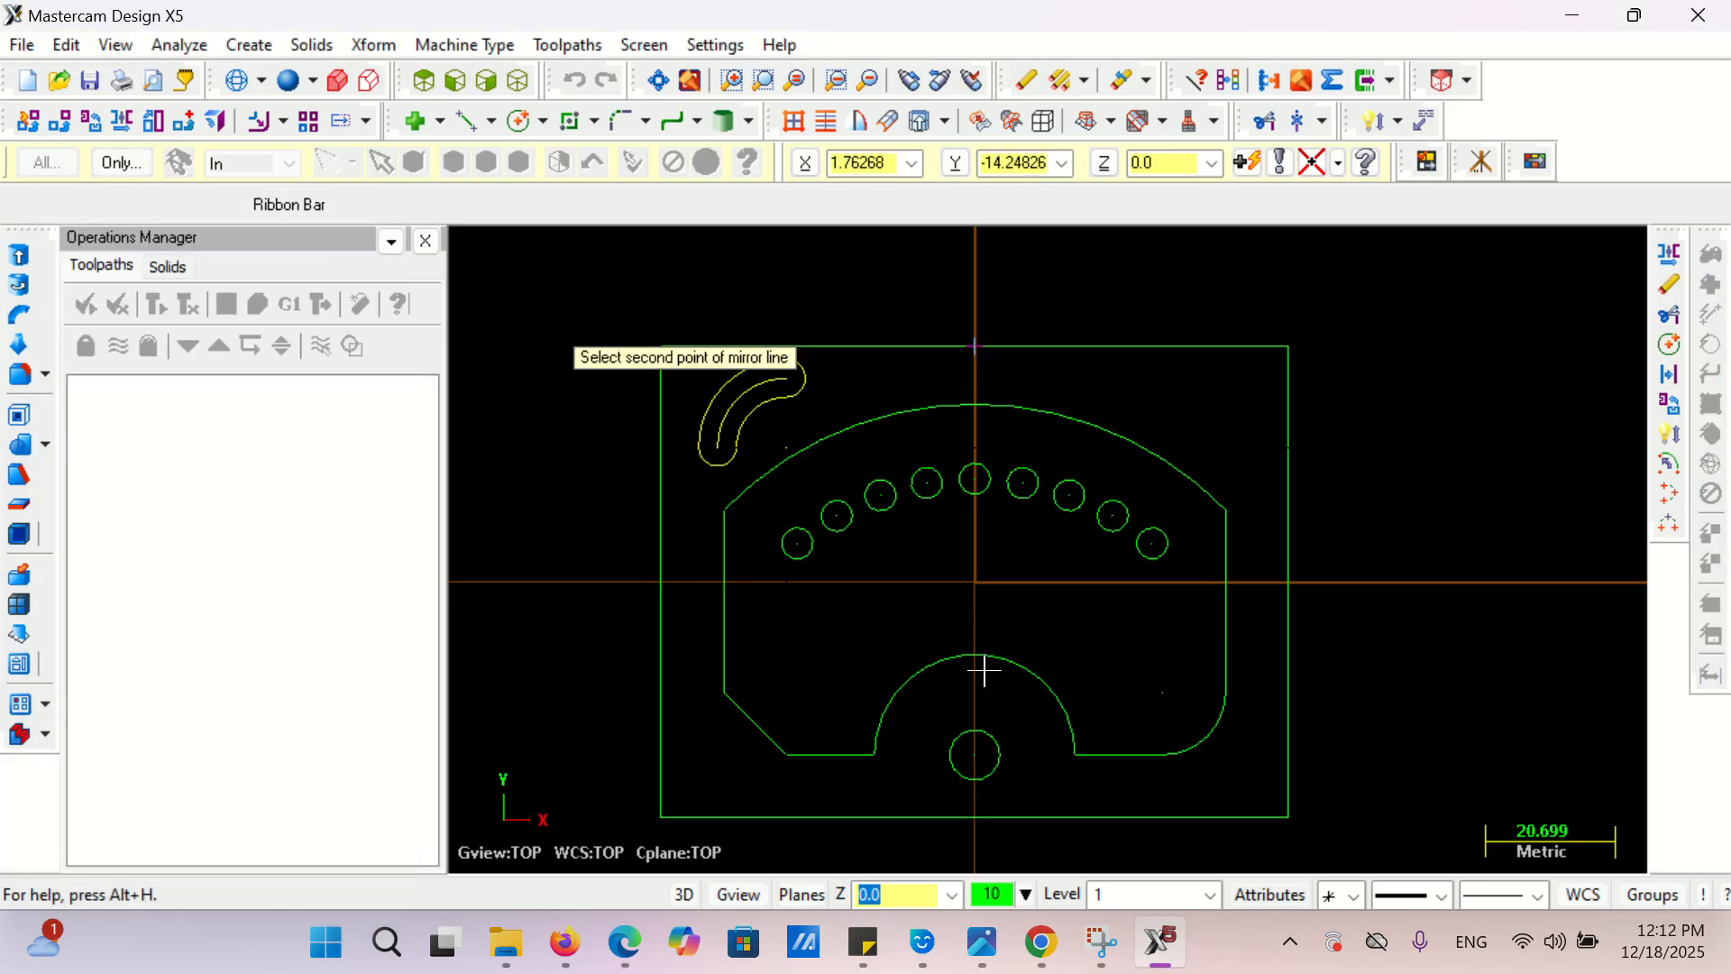
pyautogui.click(974, 816)
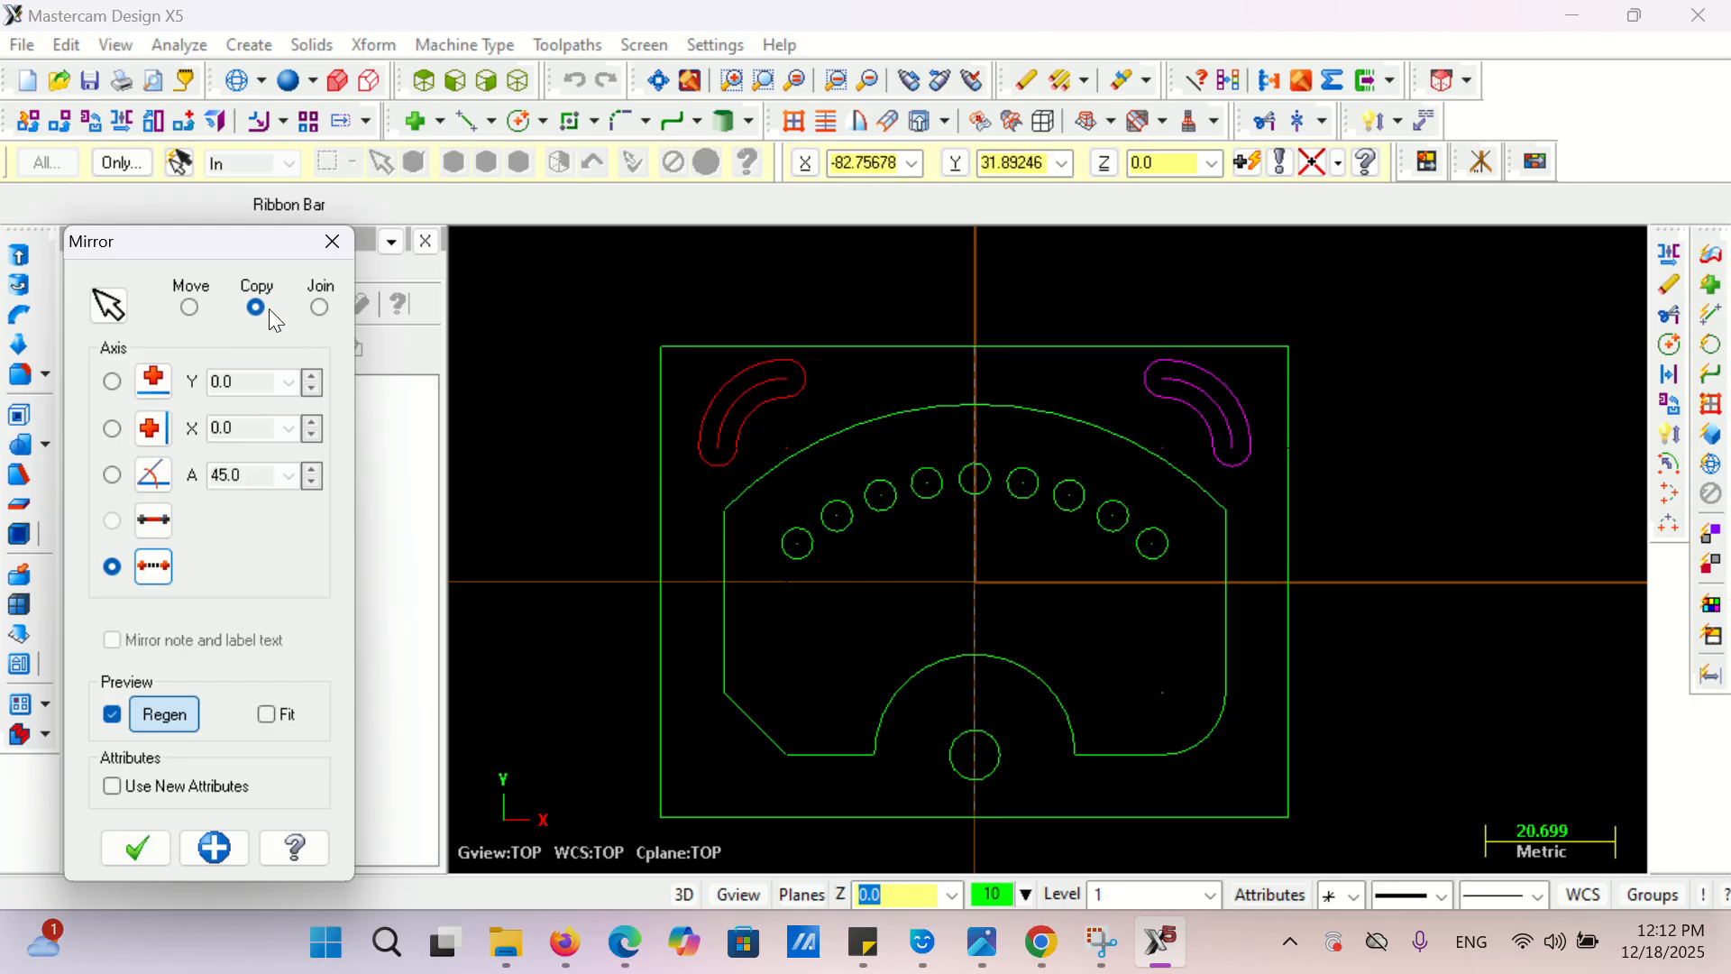
pyautogui.click(144, 846)
# - Check the side view in the Chrome PDF drawing, and apply rectangular stock of 100 x 75 x 30 mm in Mastercam
pyautogui.click(1041, 946)
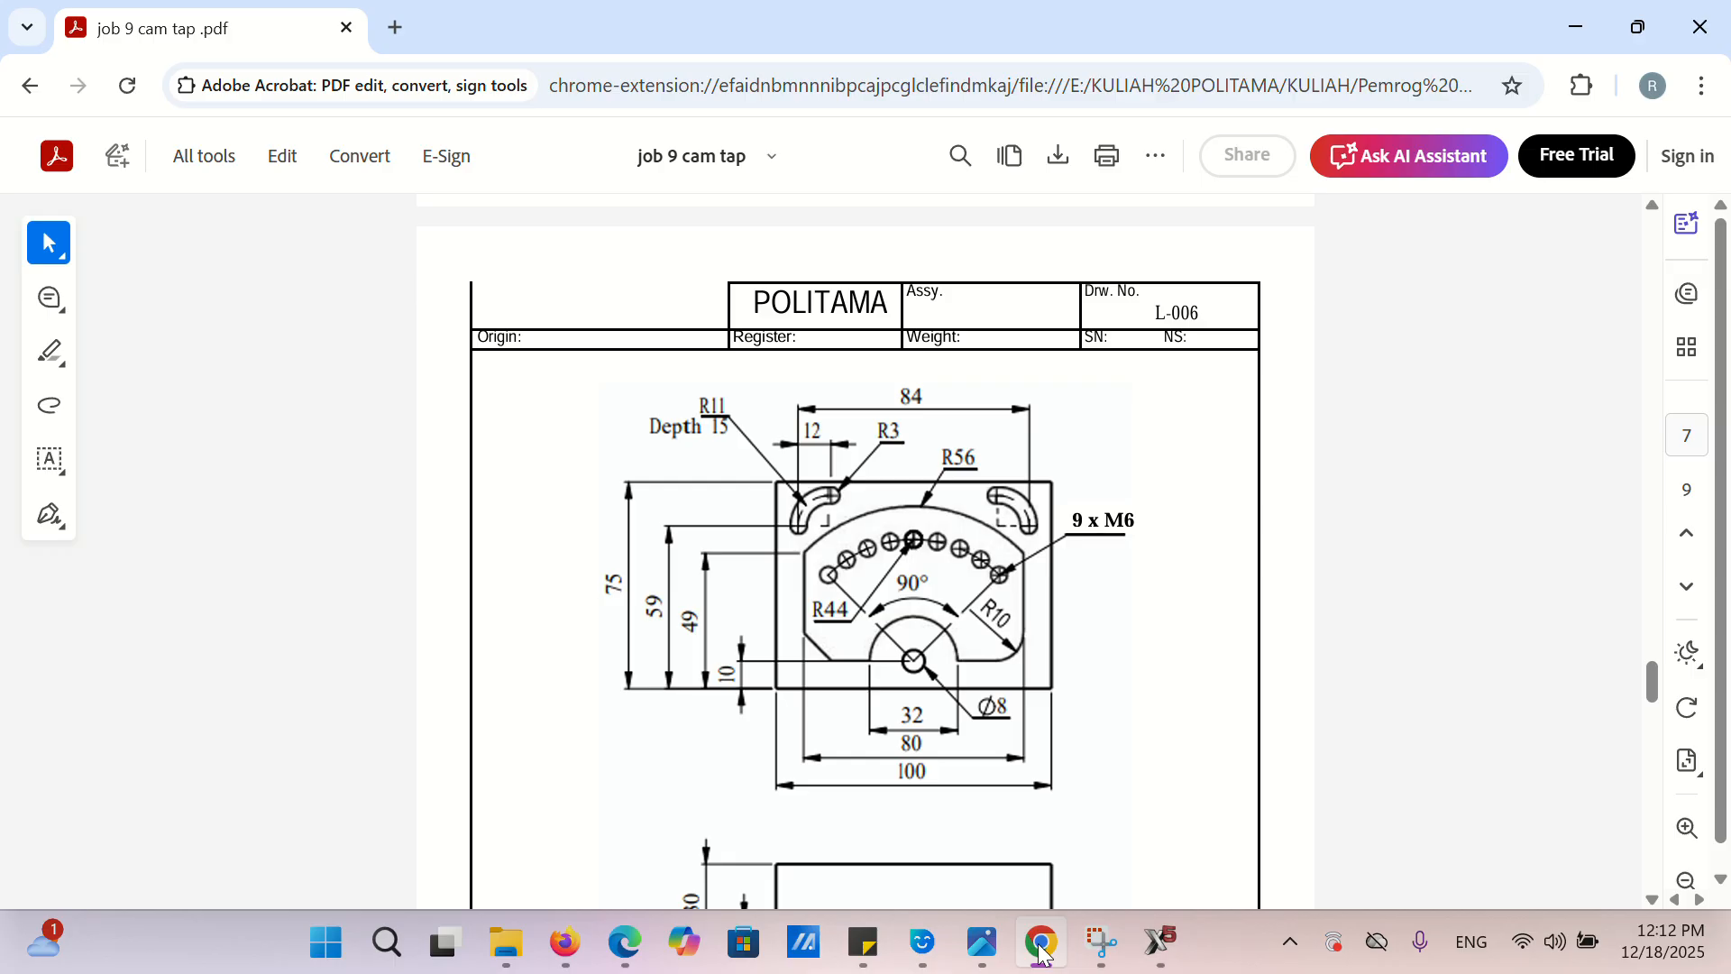
pyautogui.scroll(-2, 1012, 700)
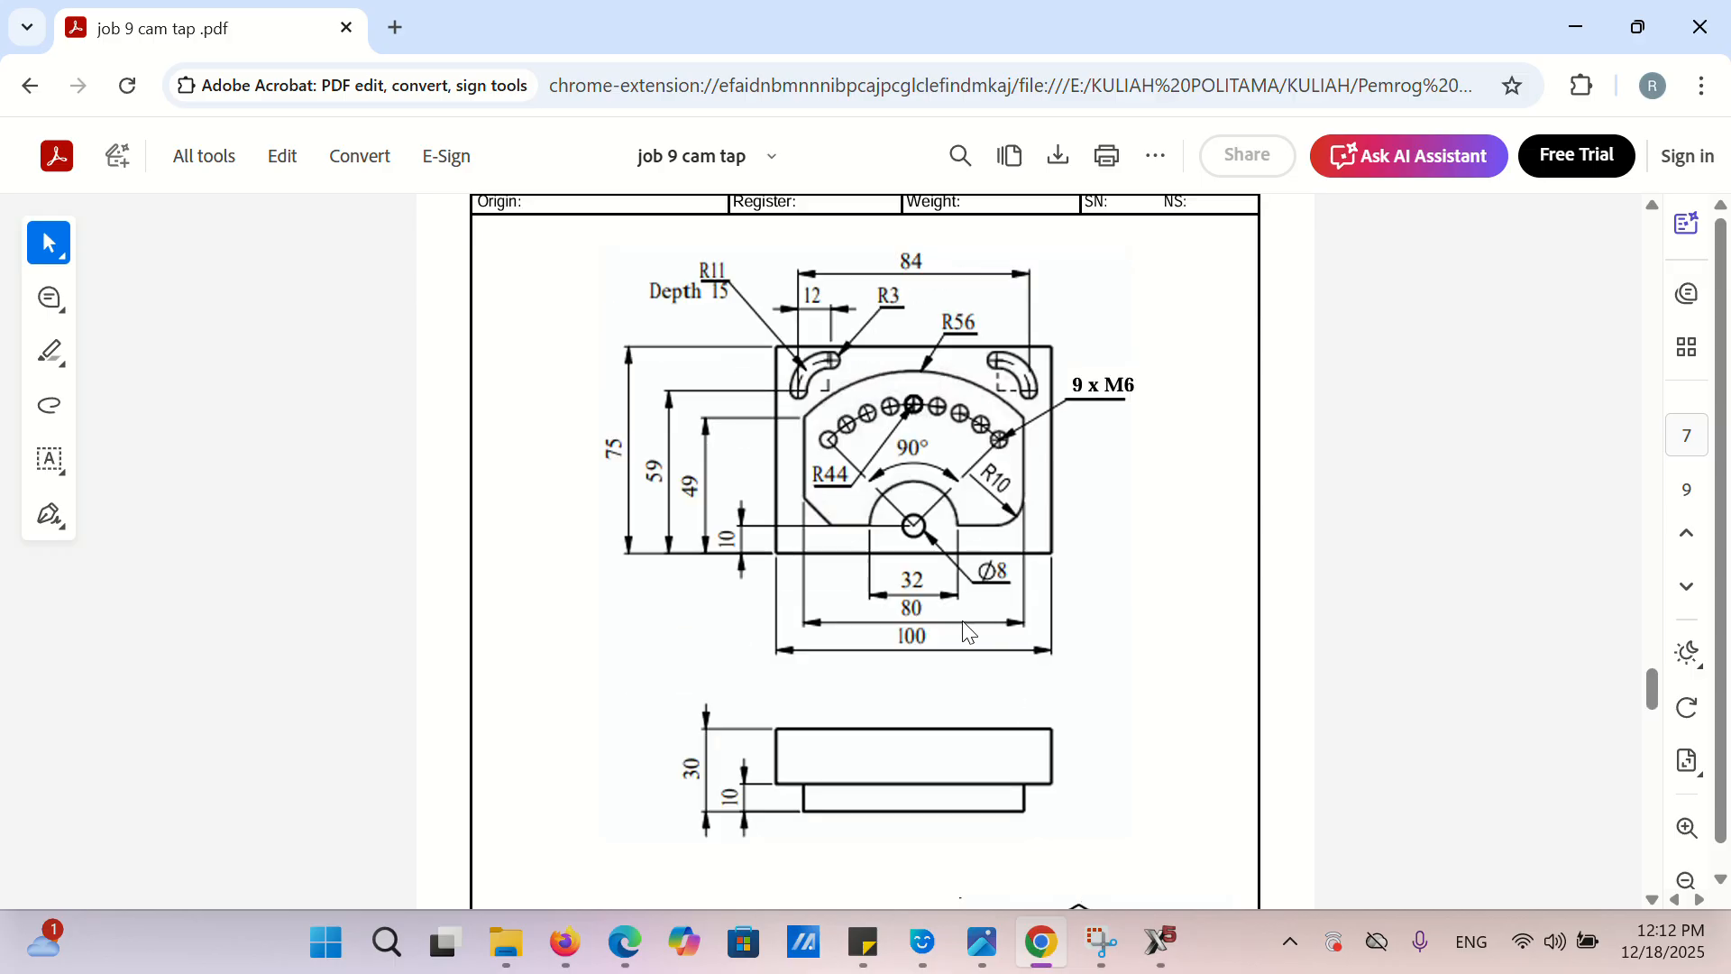
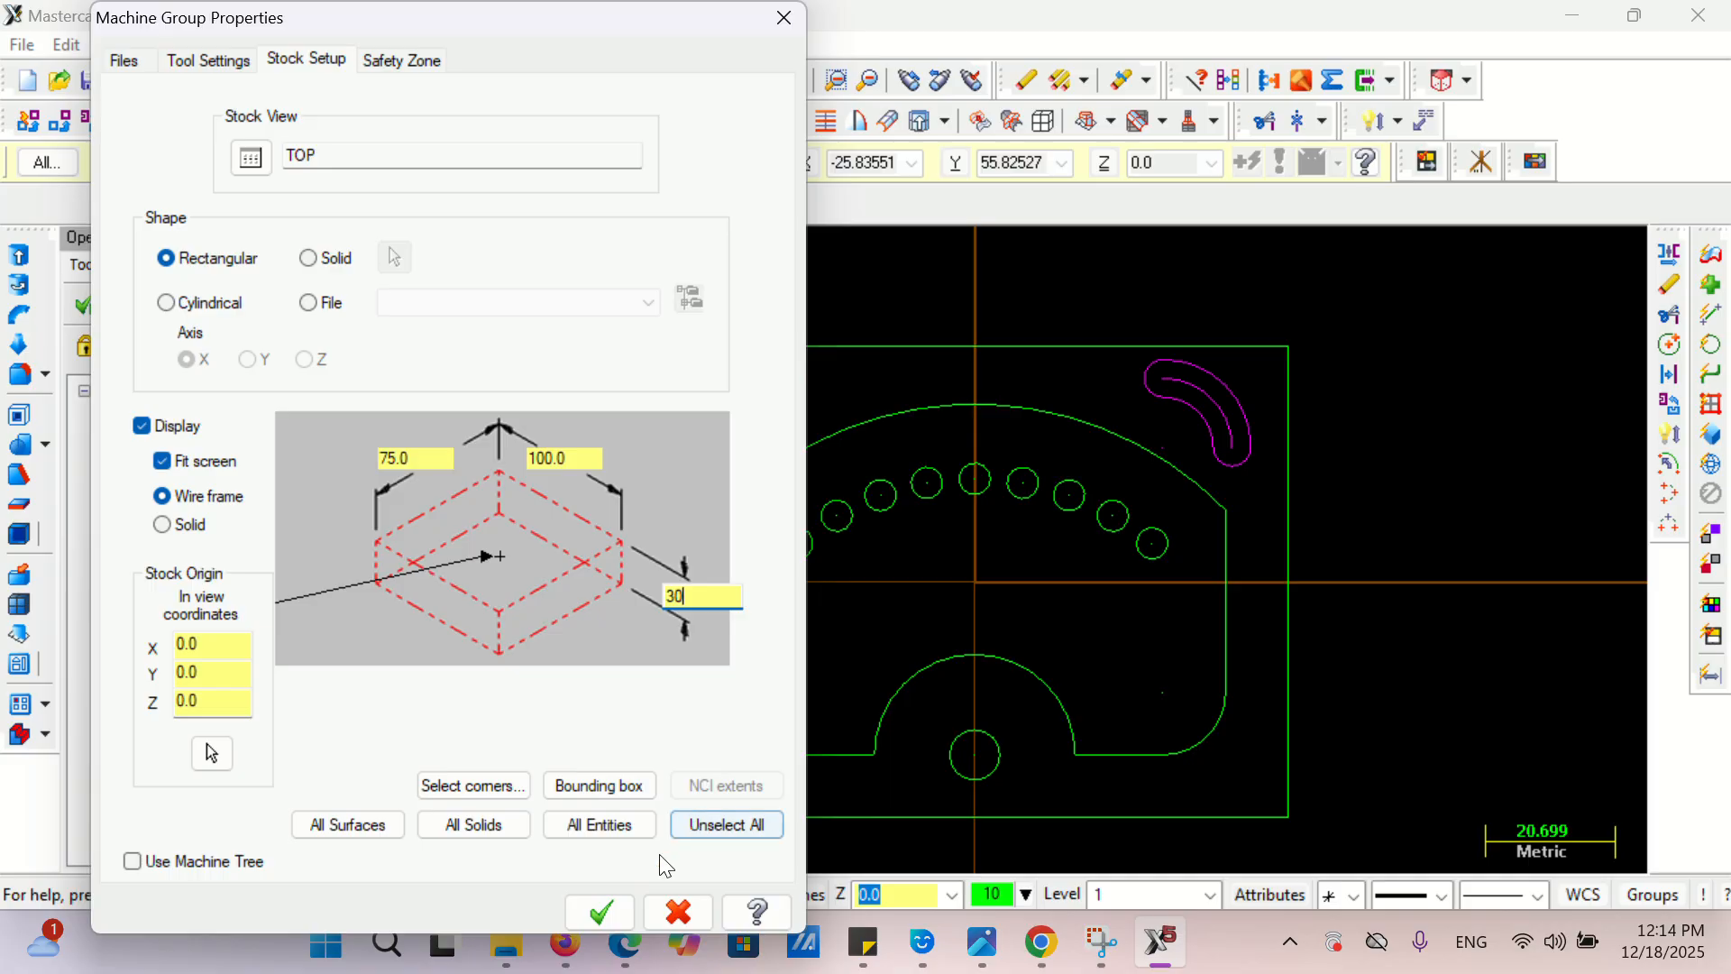
pyautogui.click(599, 912)
pyautogui.moveTo(747, 843); pyautogui.dragTo(866, 559, button='middle')
pyautogui.click(431, 83)
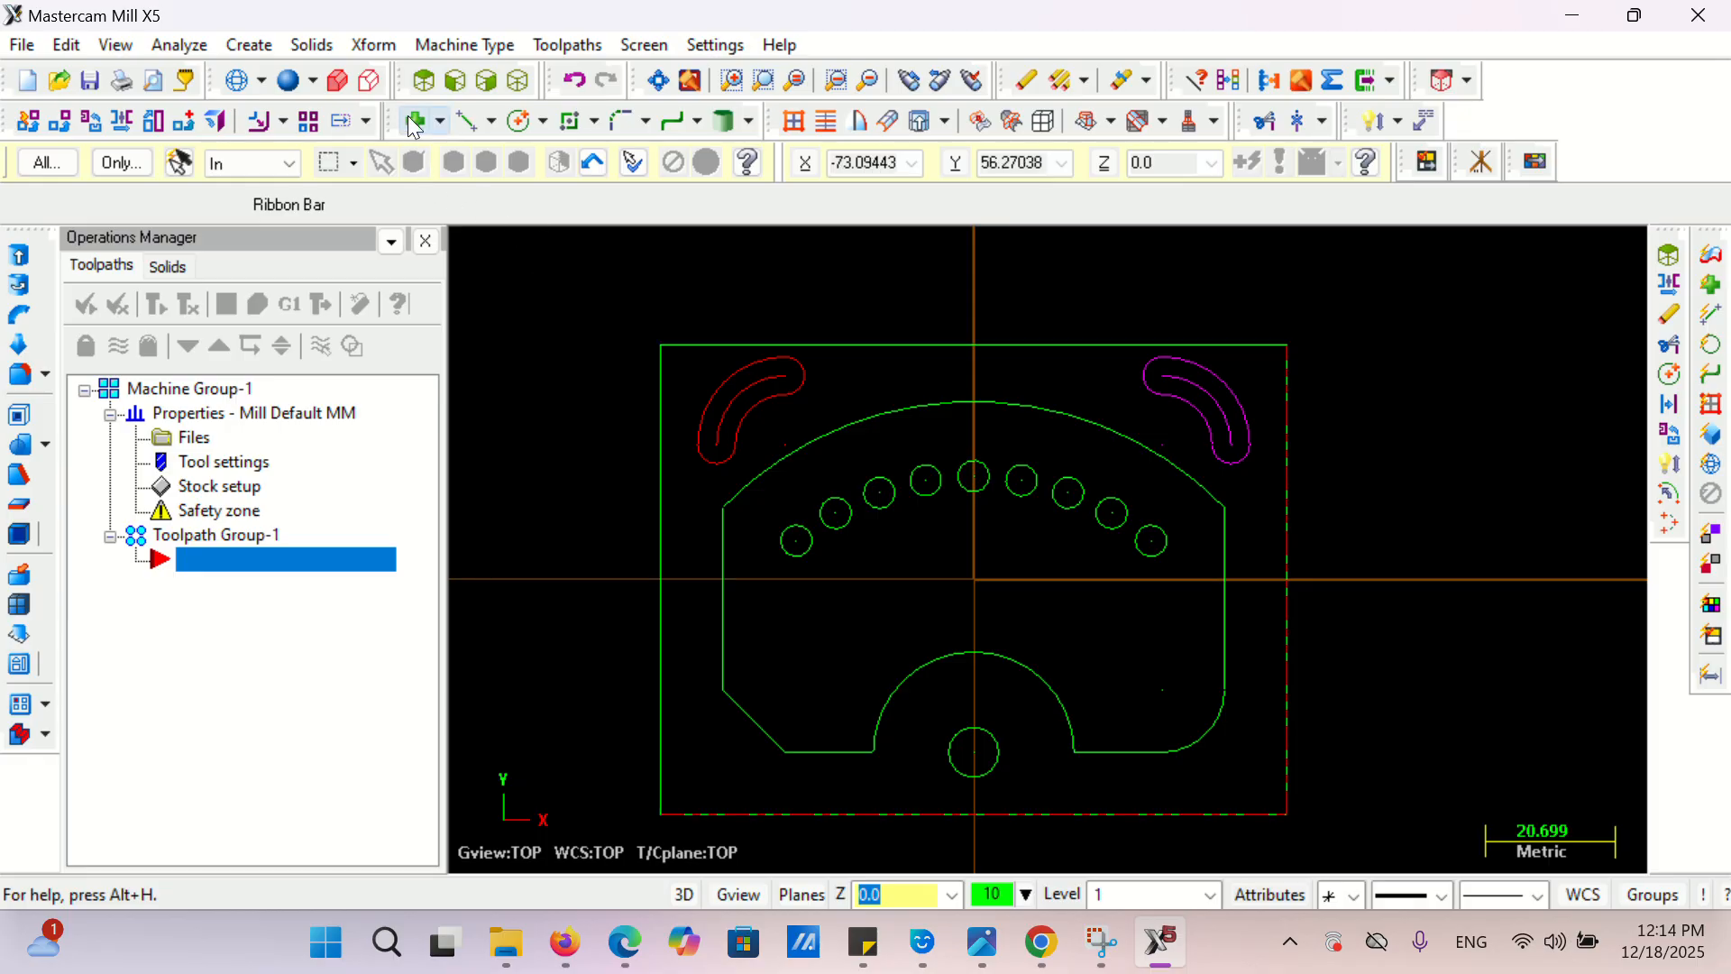
pyautogui.click(568, 45)
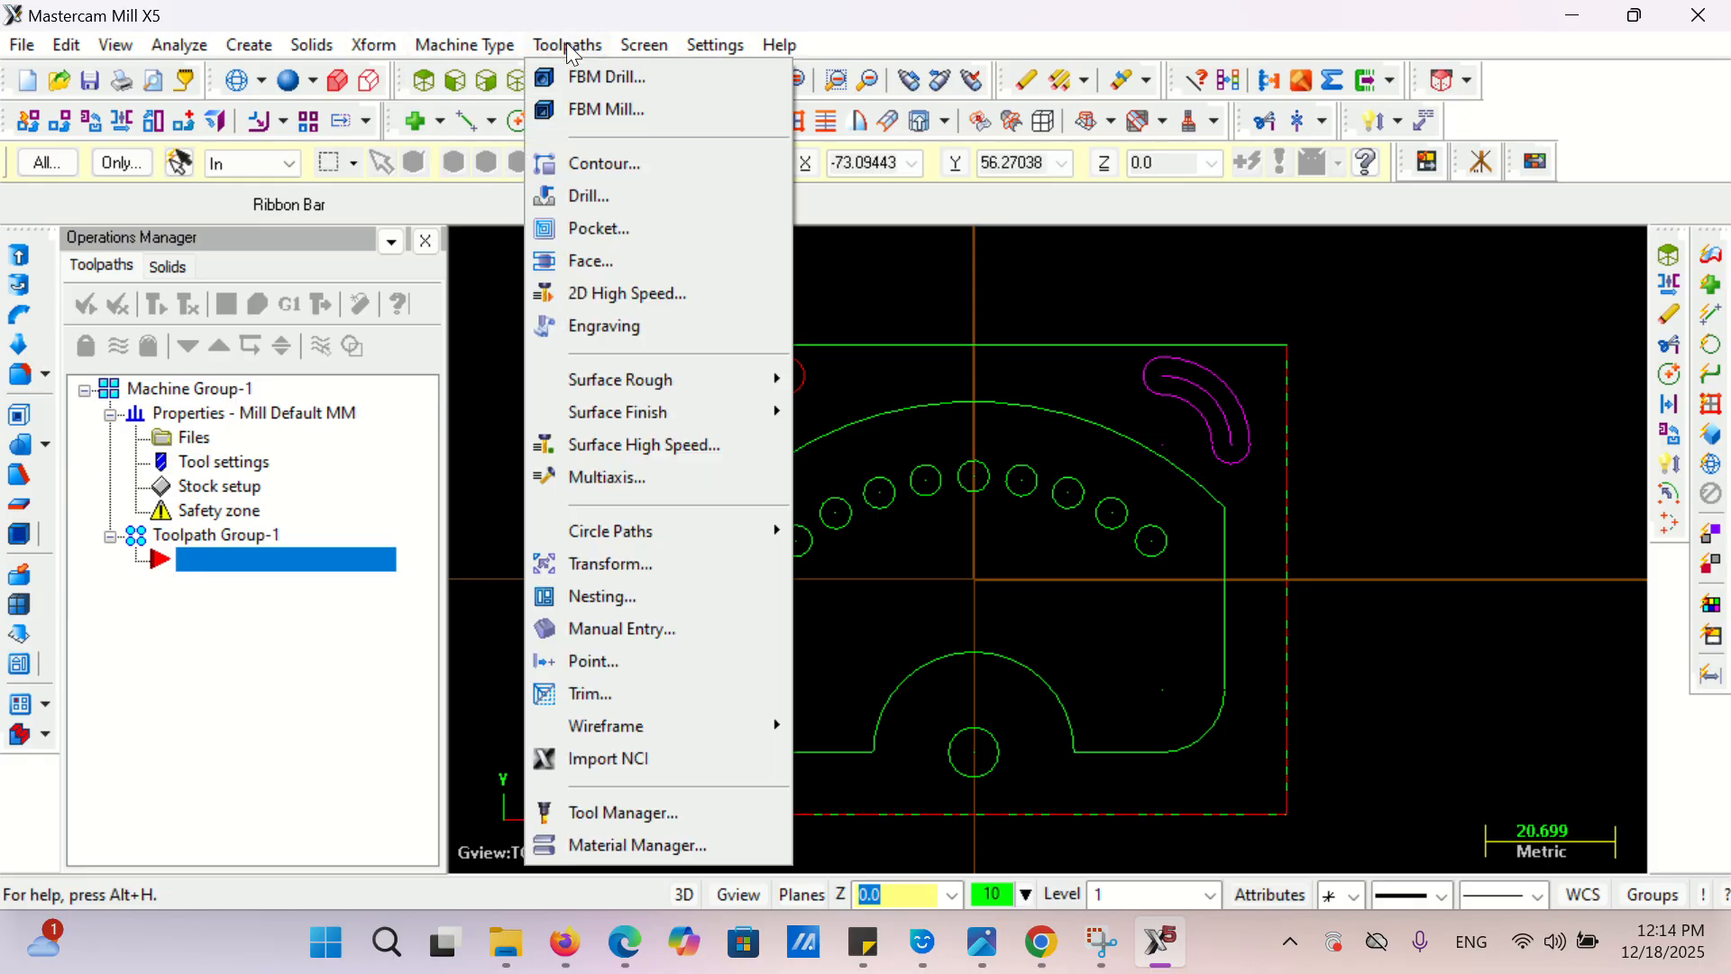
pyautogui.click(613, 164)
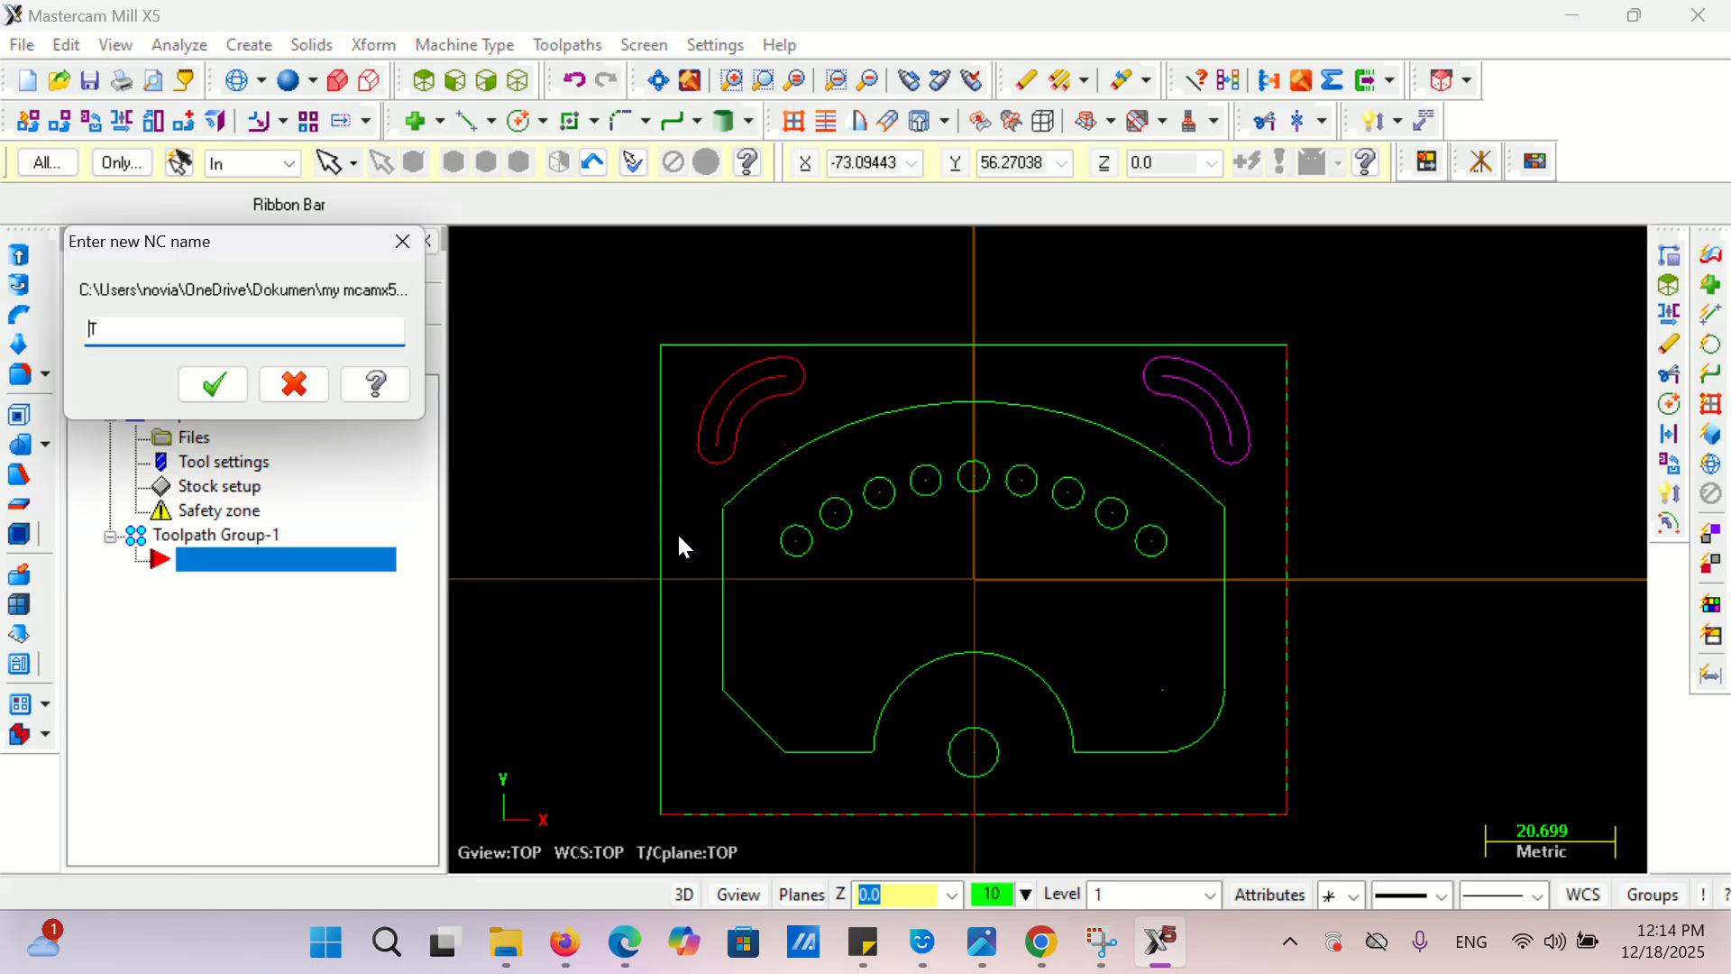
pyautogui.press('Return')
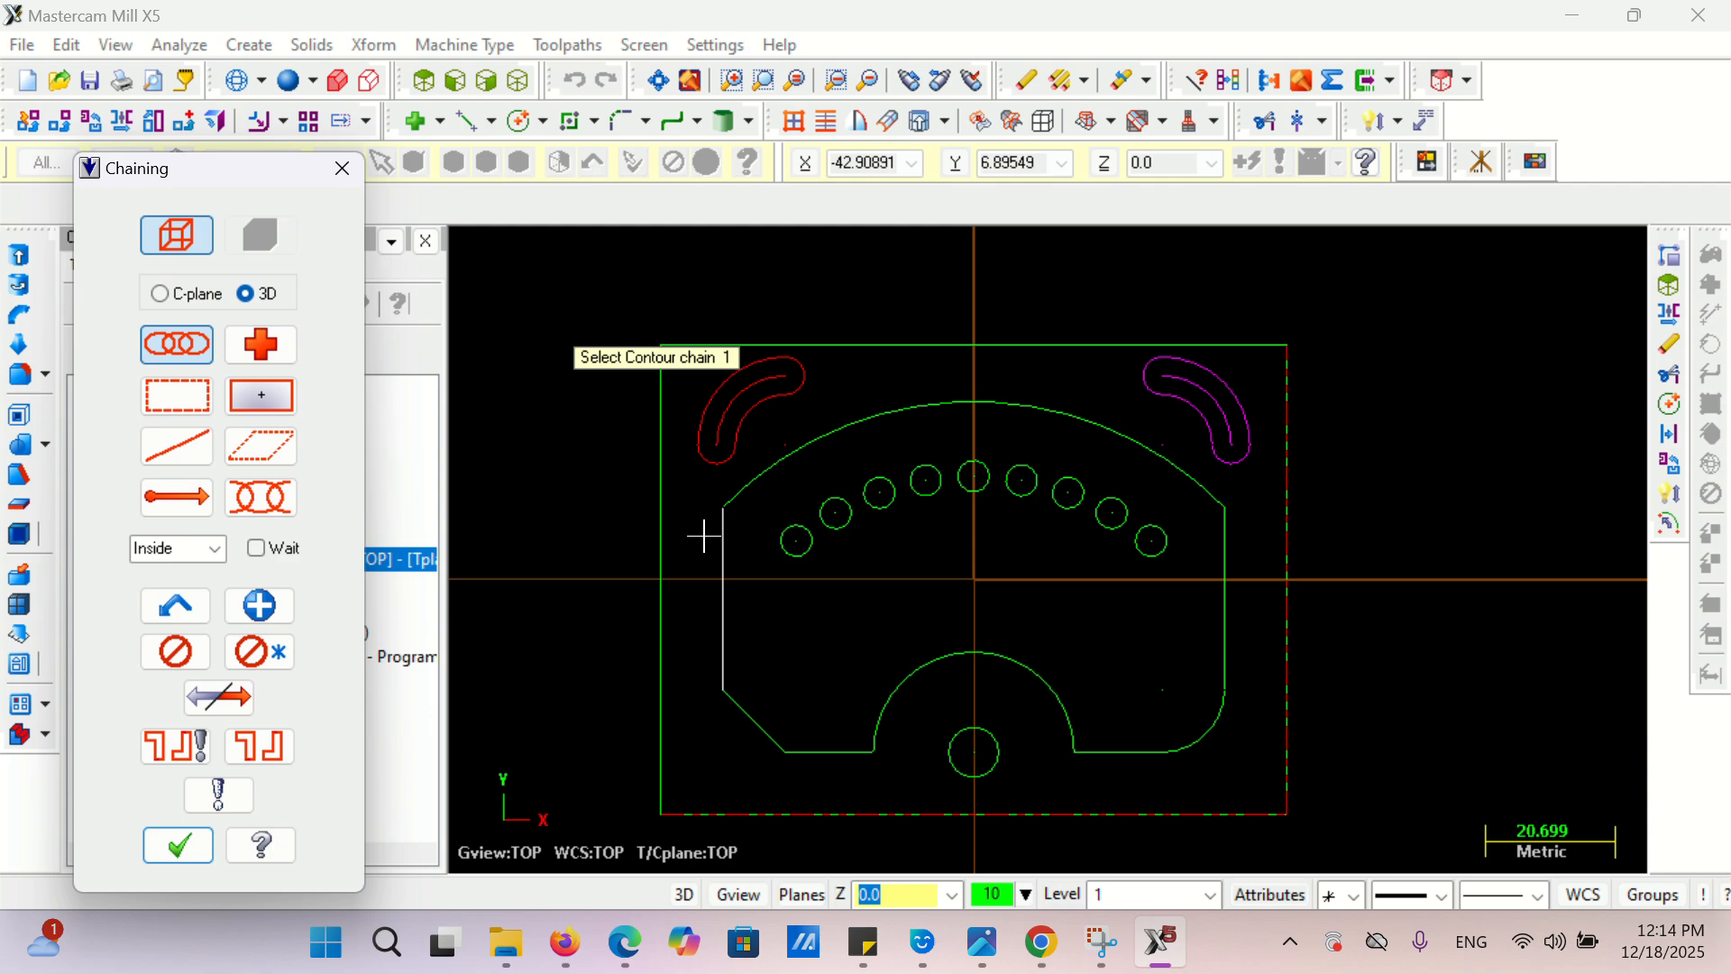
pyautogui.click(703, 536)
pyautogui.click(178, 844)
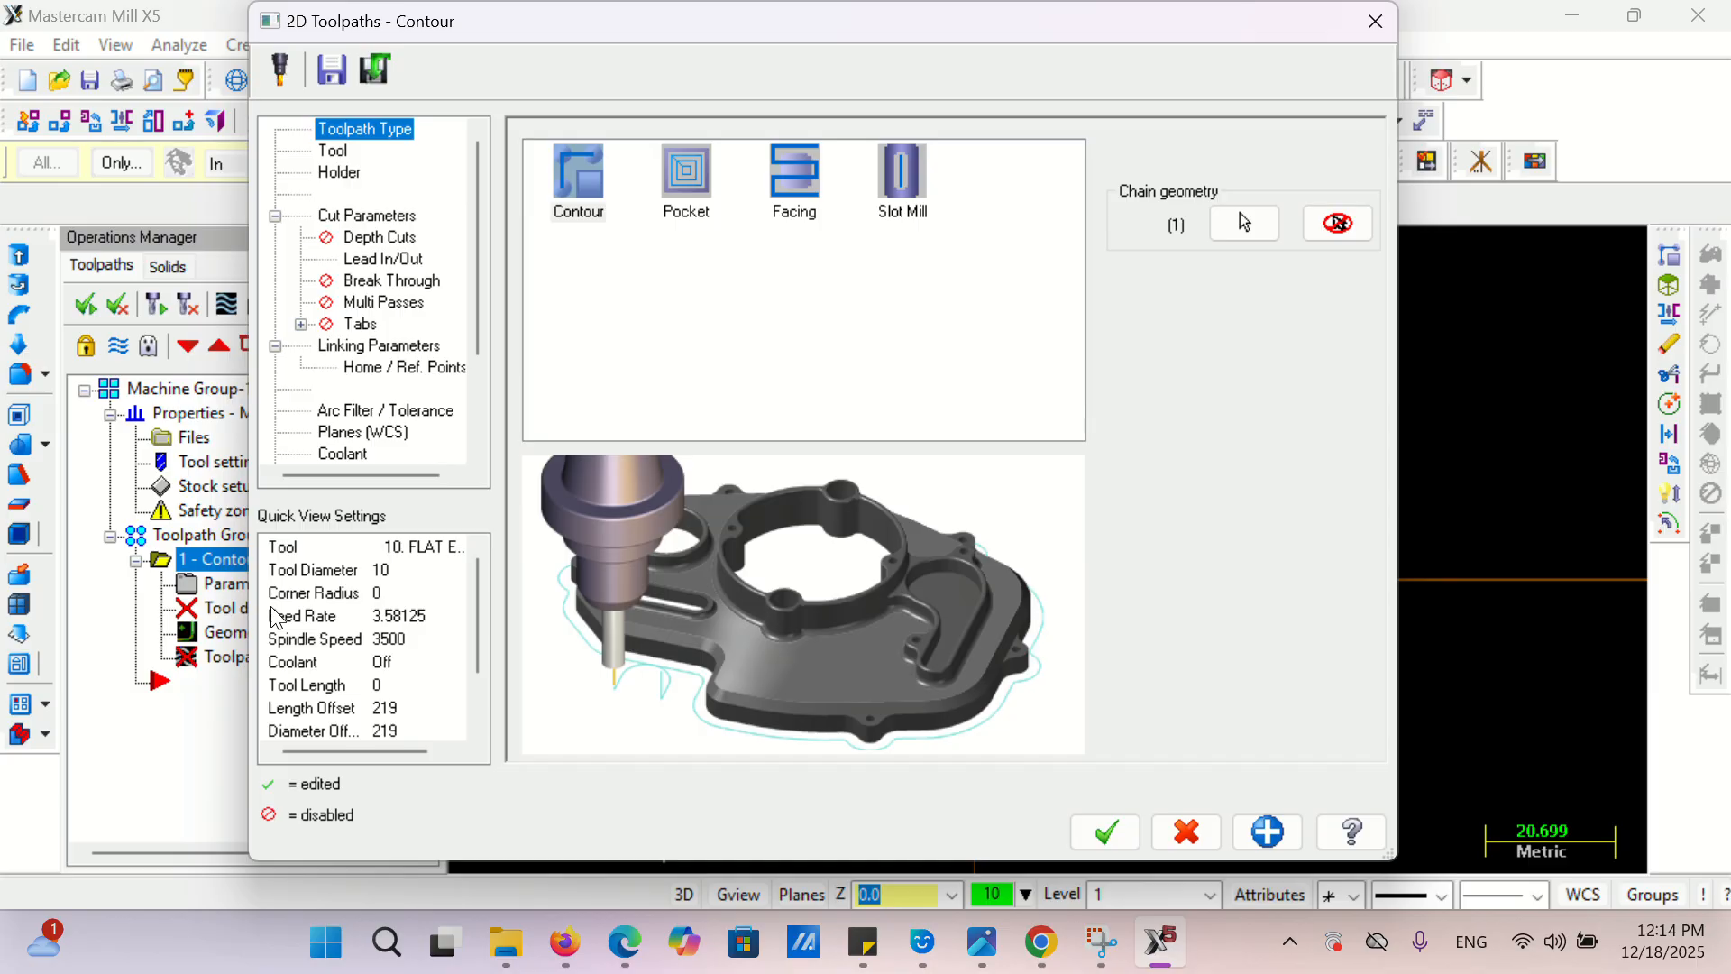
pyautogui.click(1375, 21)
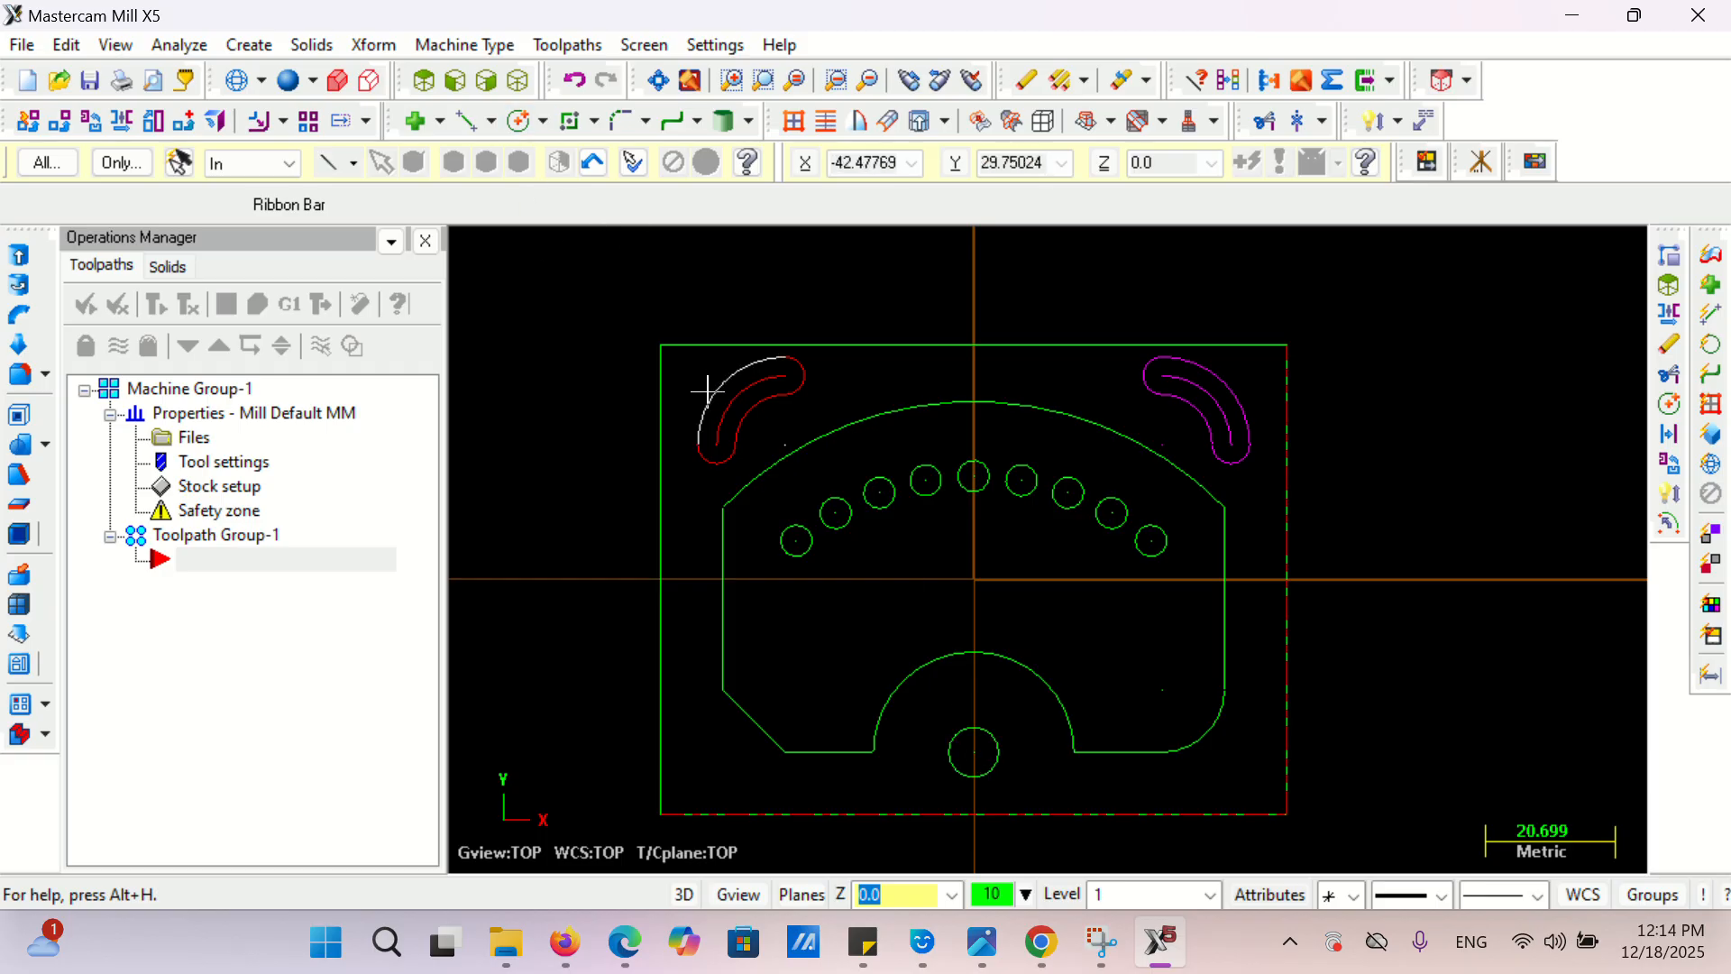
# - Add a diameter dimension to the bottom centre hole, with its text below the plate
pyautogui.click(1297, 121)
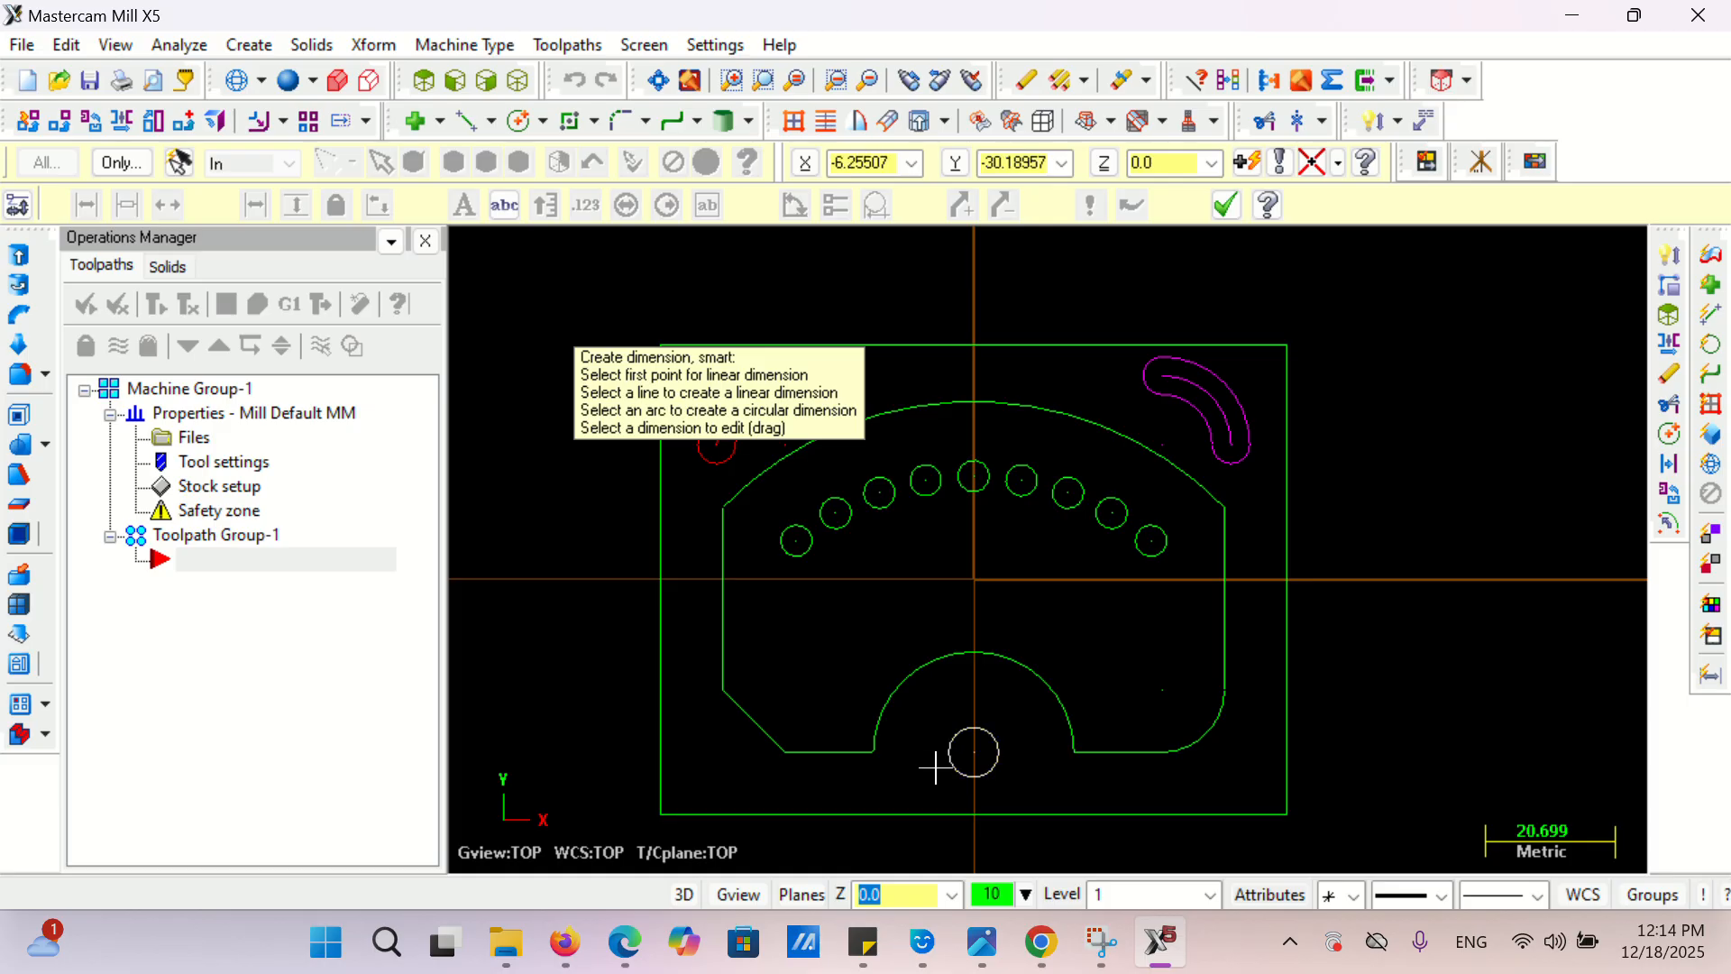
pyautogui.click(938, 765)
pyautogui.scroll(-4, 911, 794)
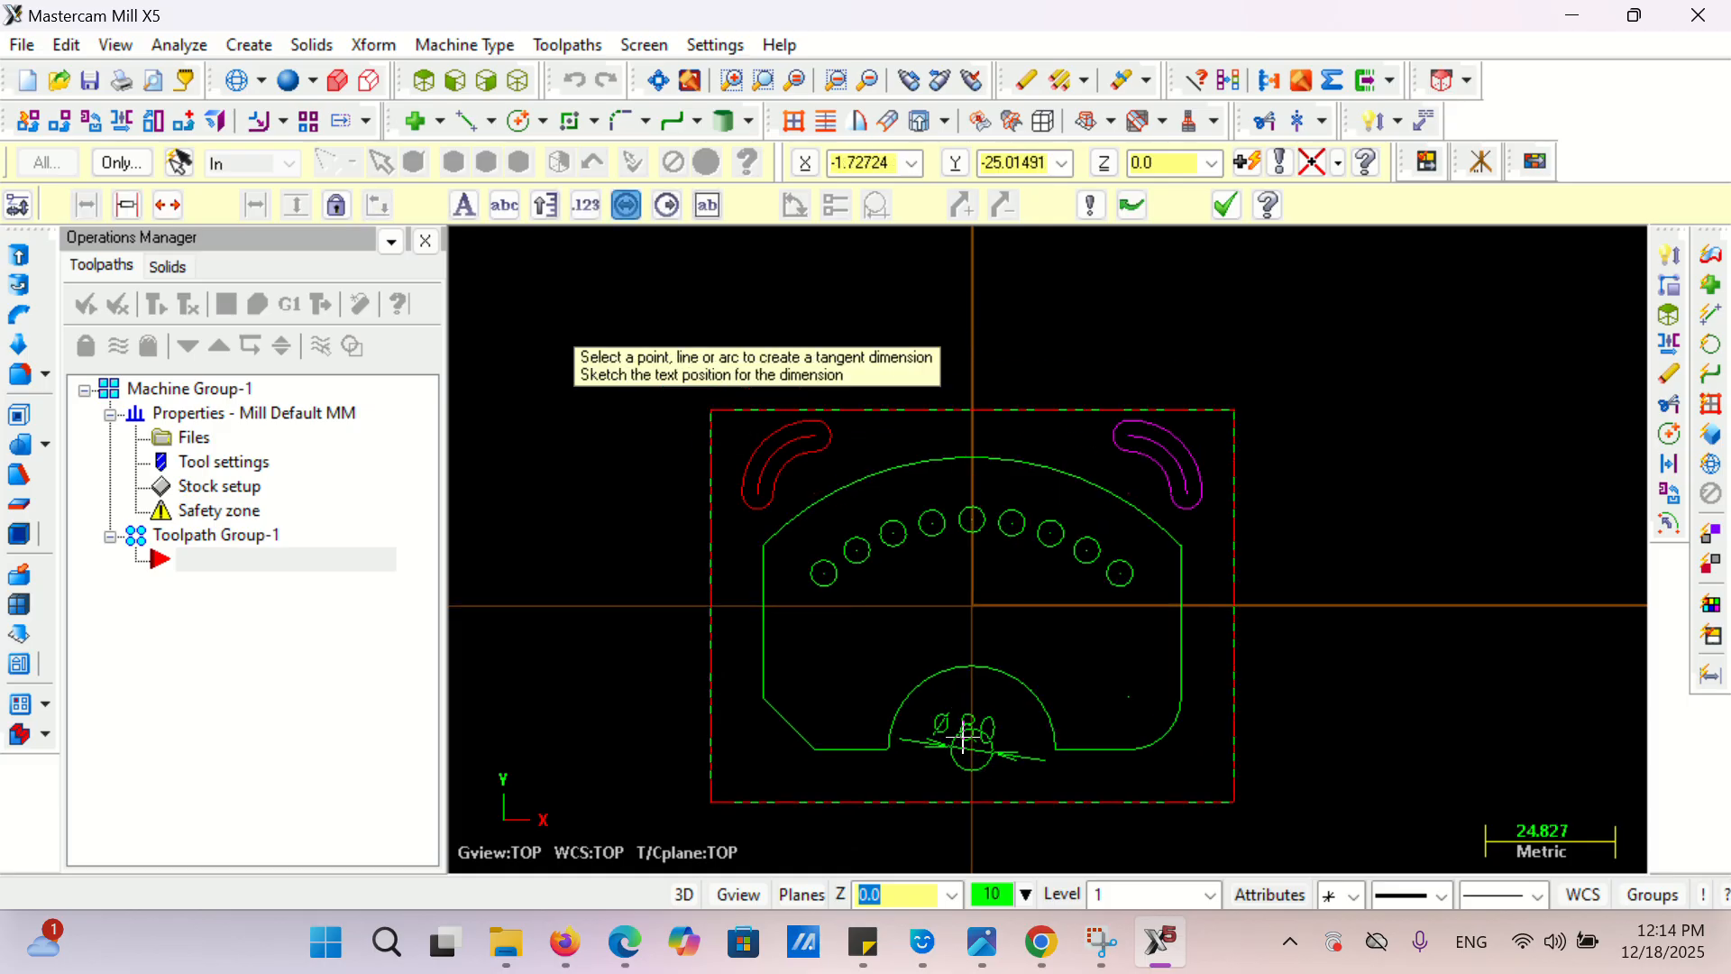
pyautogui.click(918, 816)
pyautogui.scroll(3, 1190, 573)
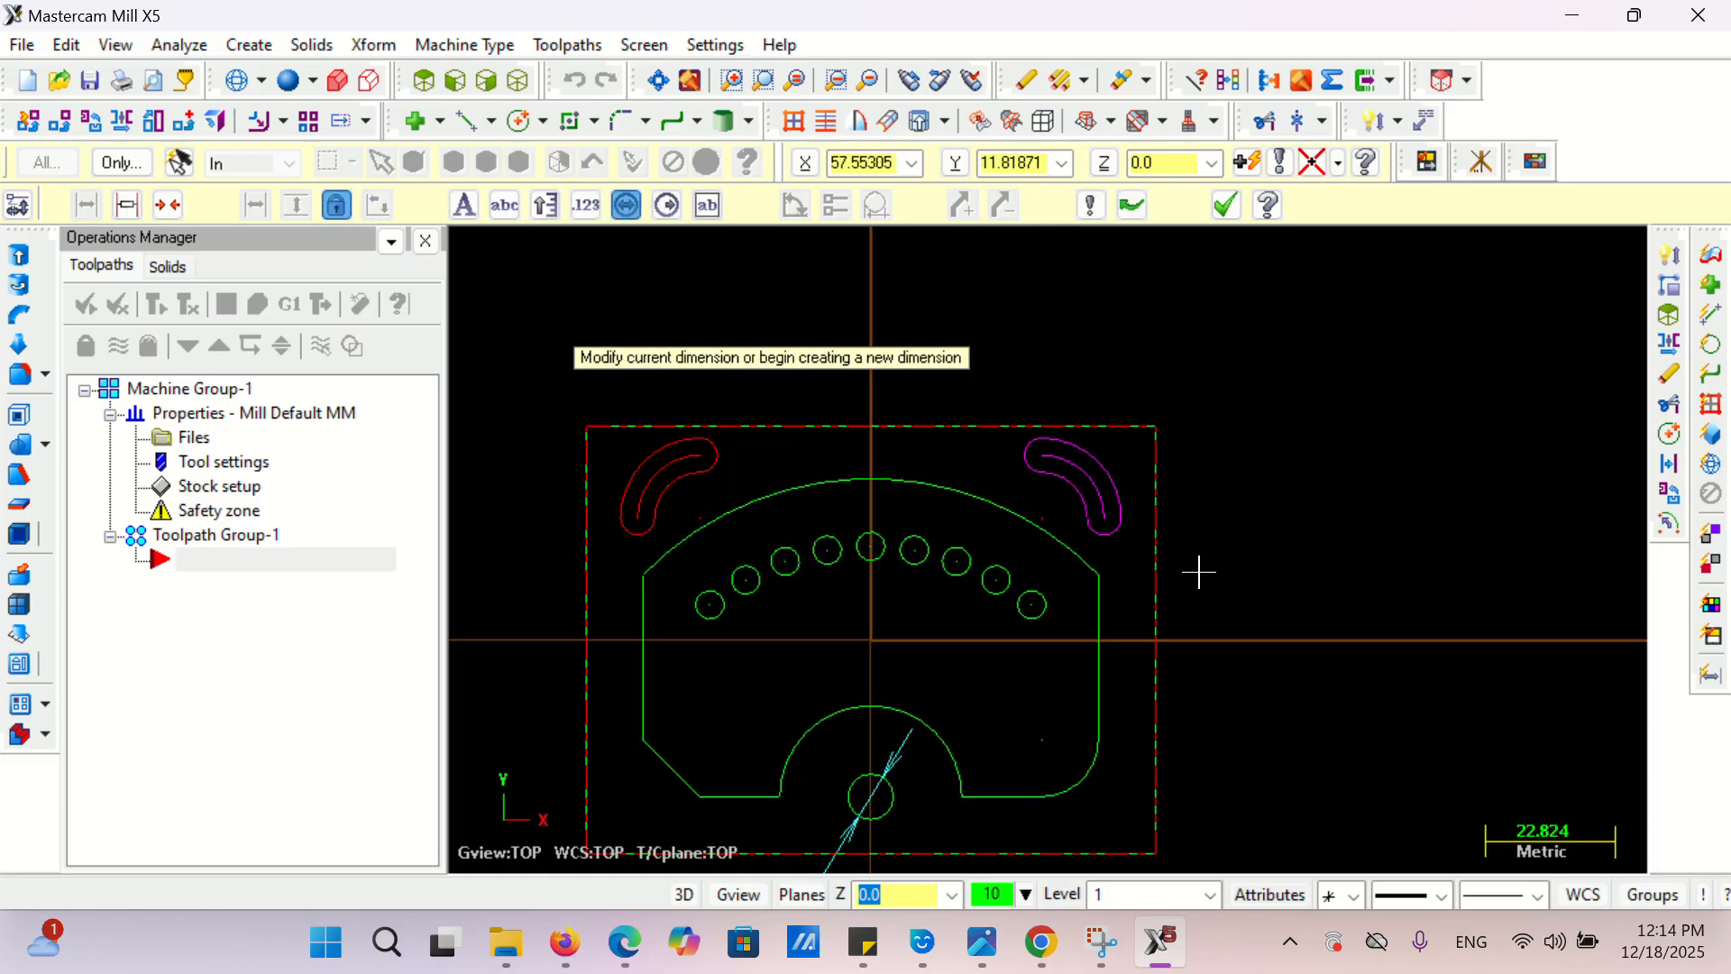
# - Add a diameter dimension to the rightmost hole of the tapped-hole arc and adjust its text position outside the plate's right edge
pyautogui.click(1027, 605)
pyautogui.click(1306, 552)
pyautogui.scroll(-1, 1307, 552)
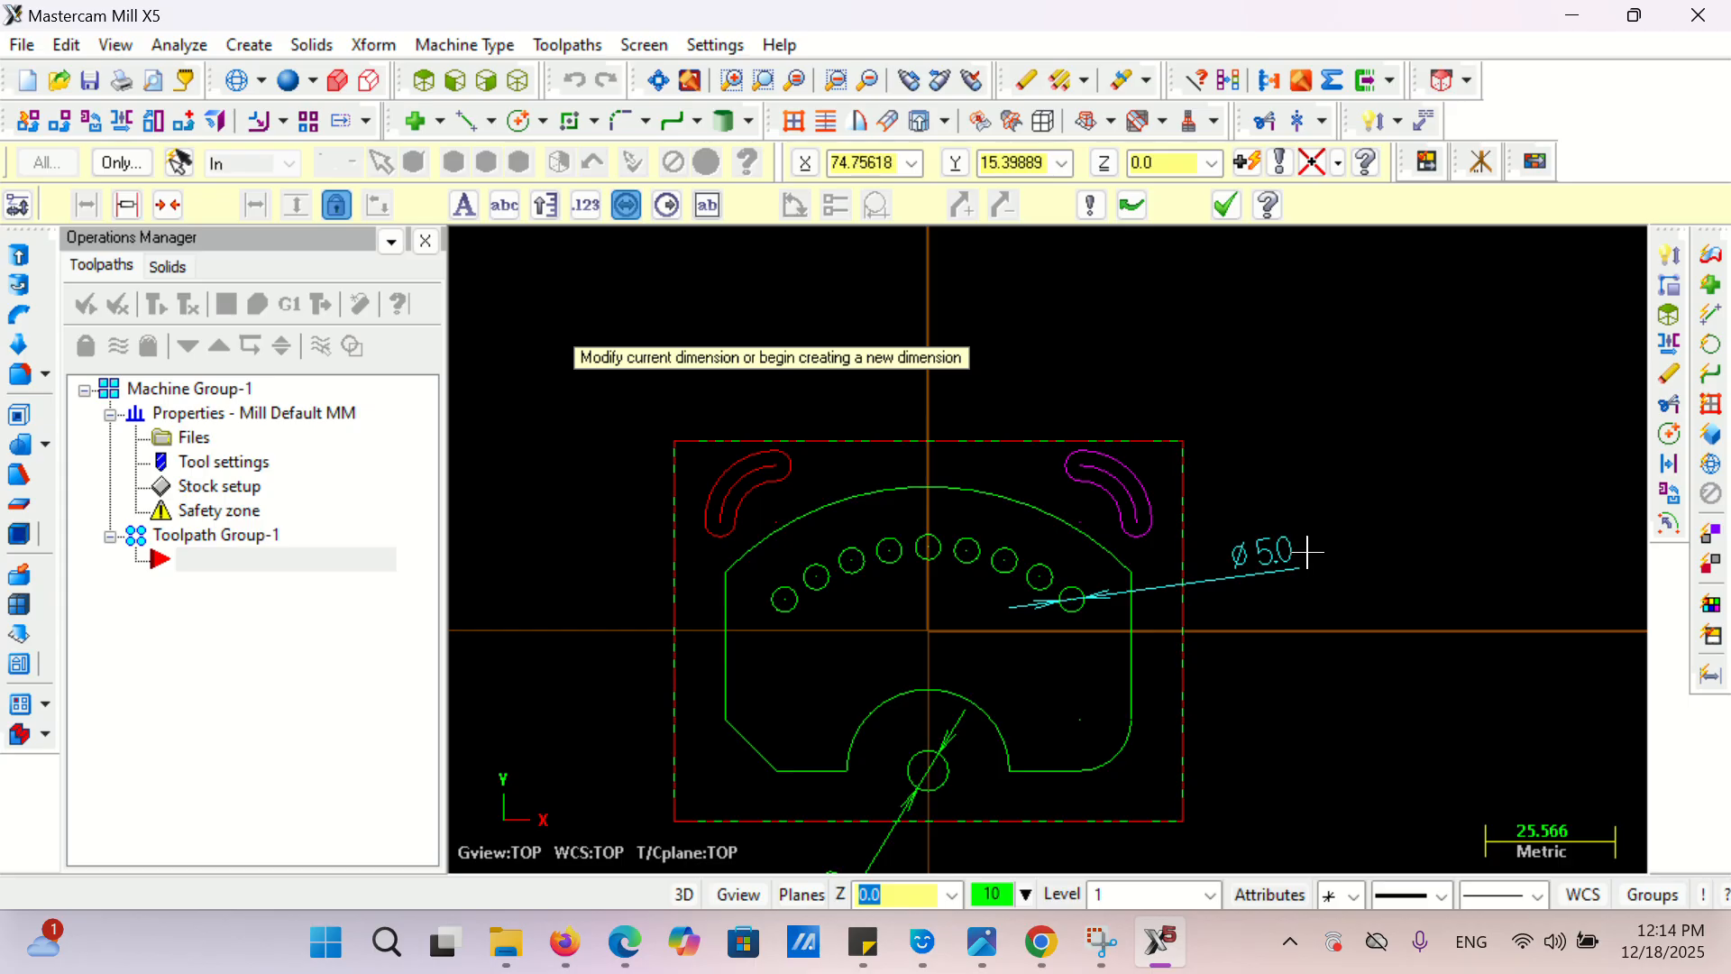
pyautogui.click(1241, 561)
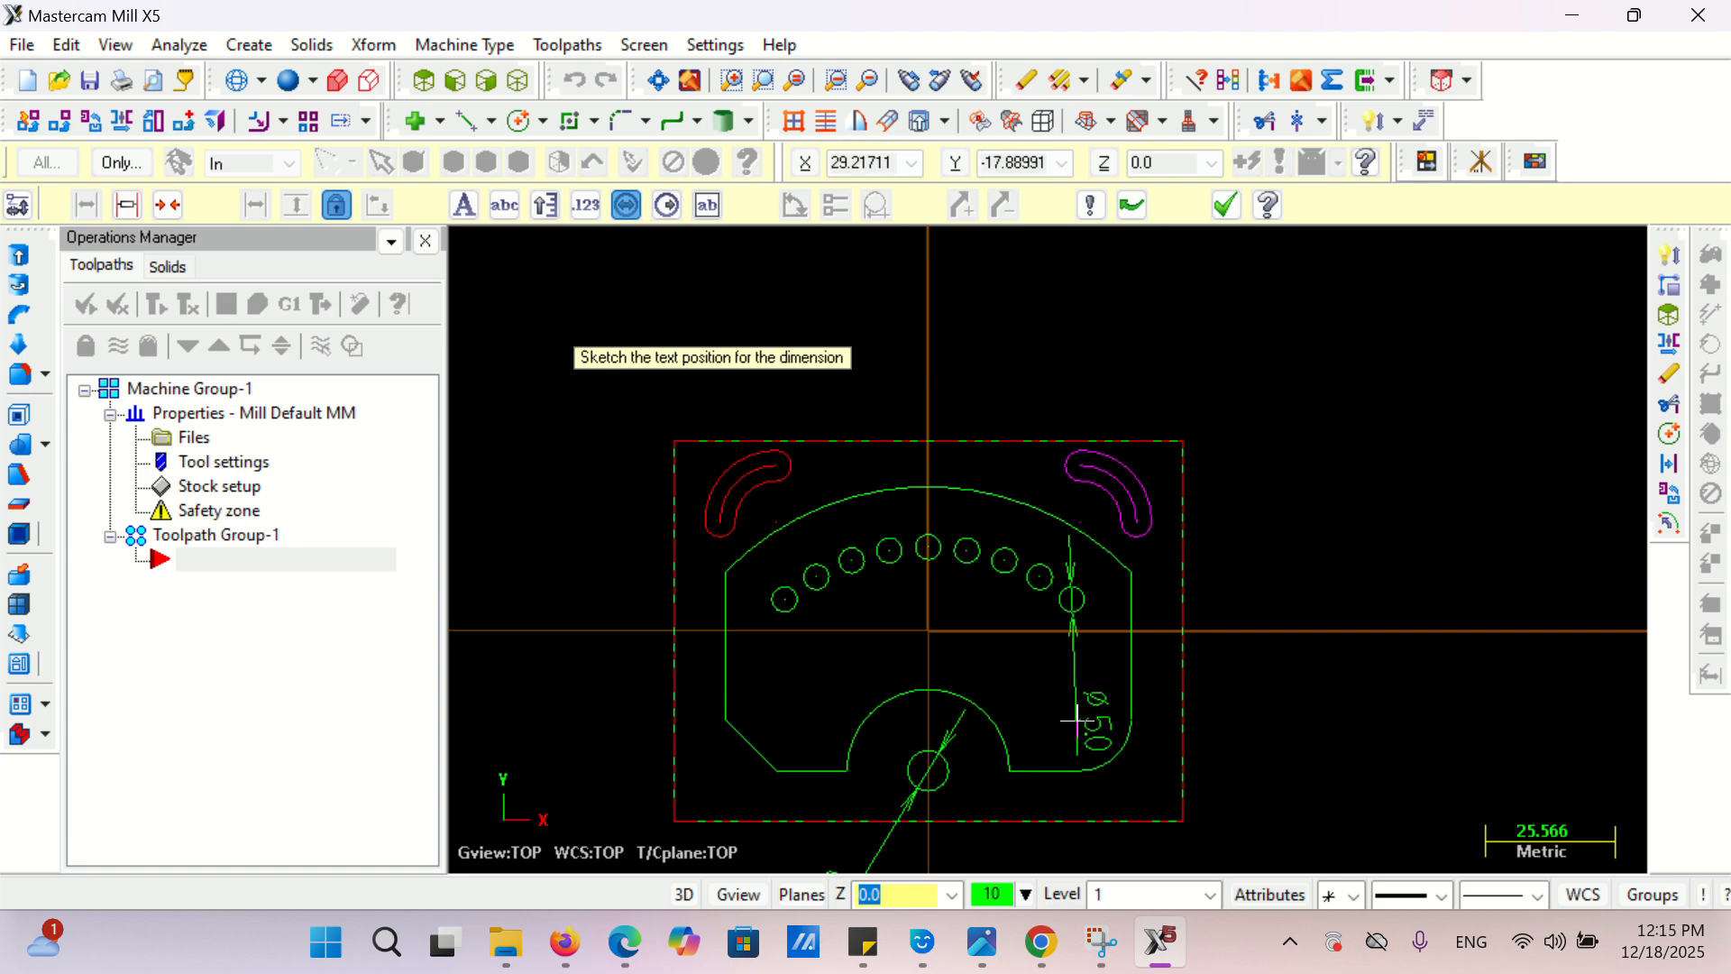
pyautogui.click(1255, 560)
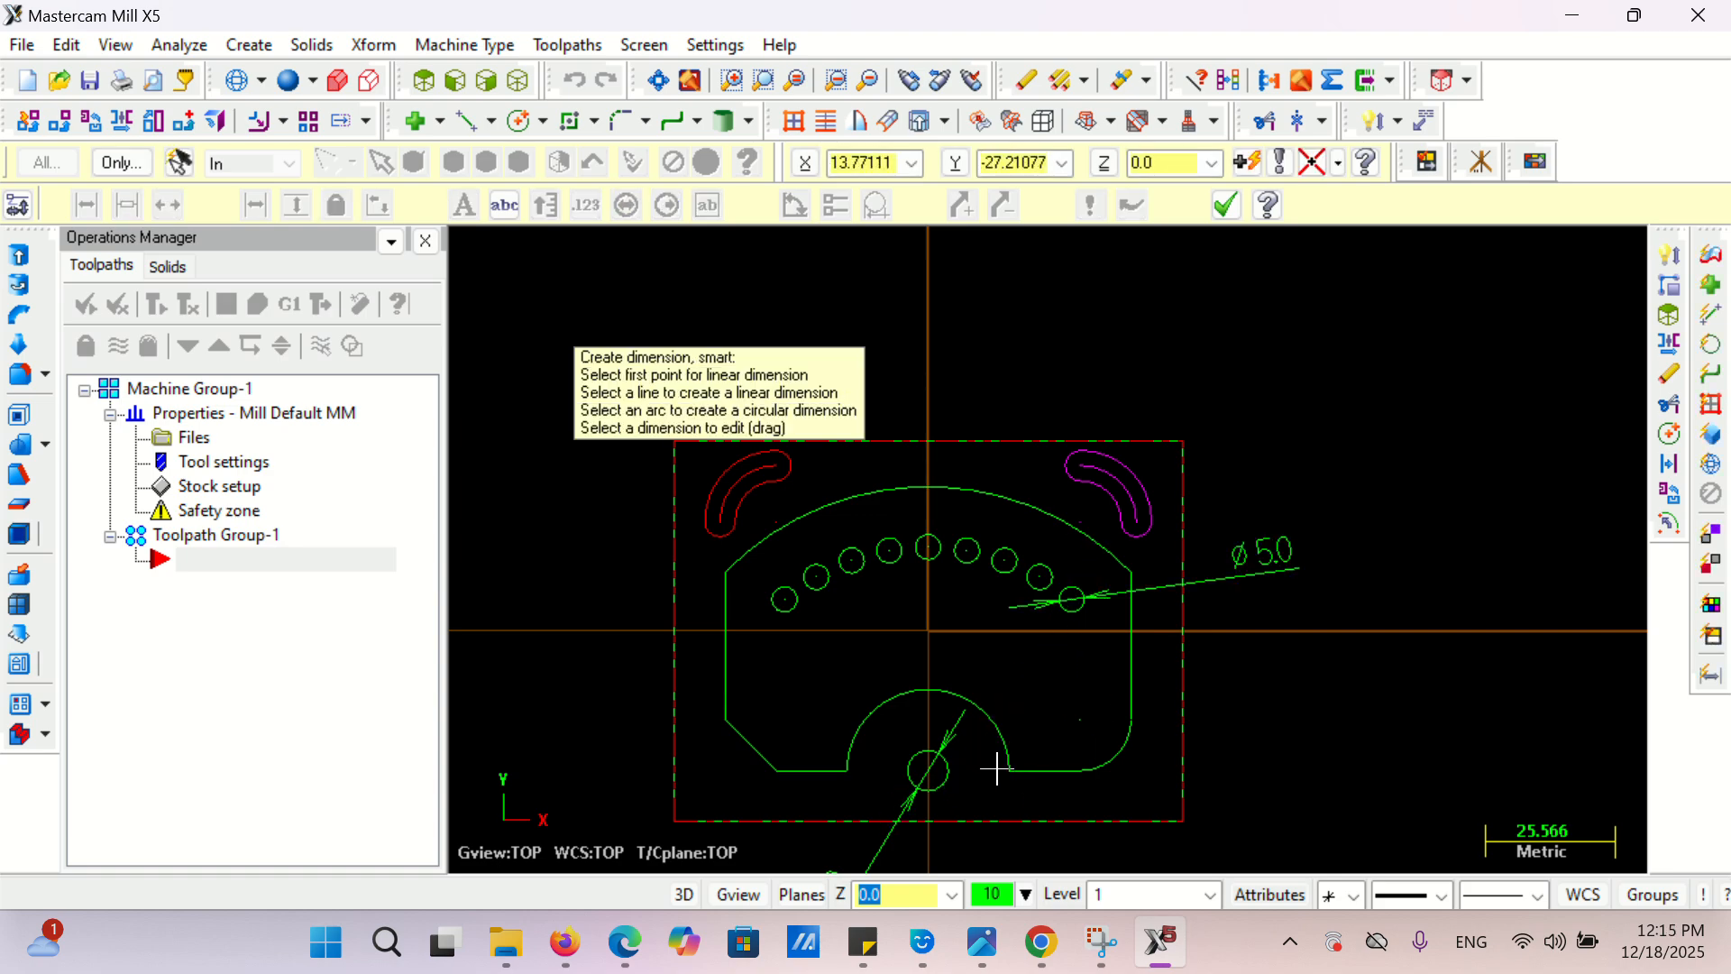
pyautogui.scroll(-2, 1073, 604)
pyautogui.click(1190, 590)
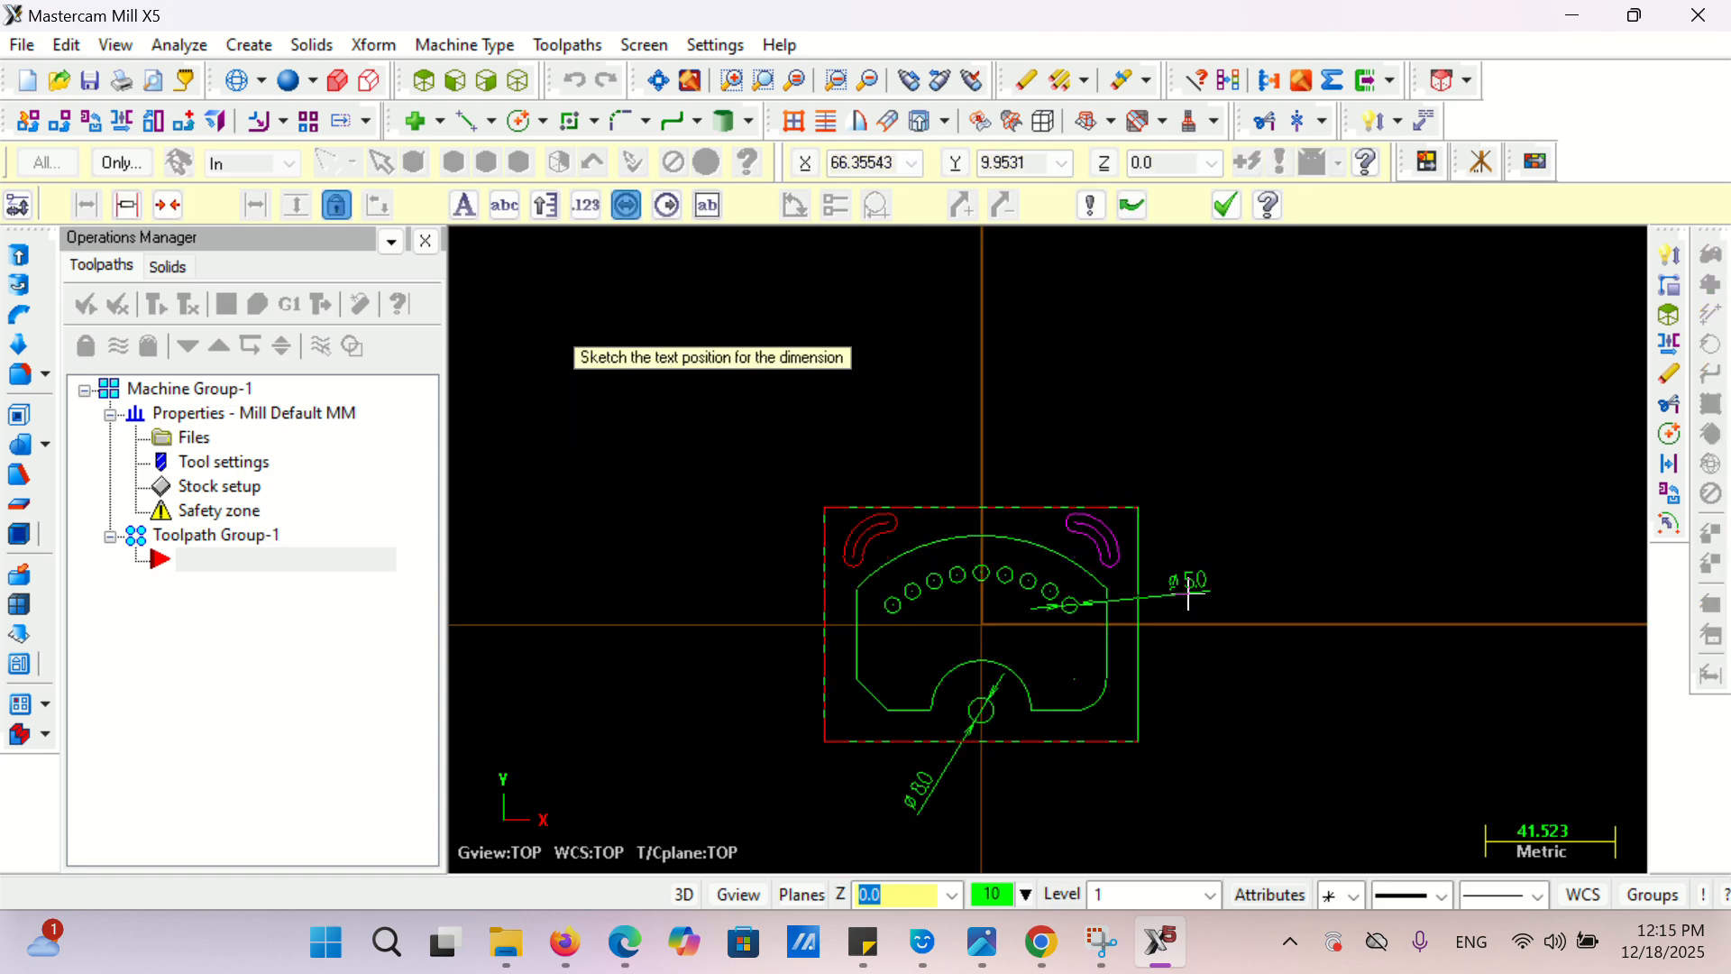
# - Delete the diameter dimensions of the 5 mm hole and the 8 mm hole
pyautogui.press('Escape')
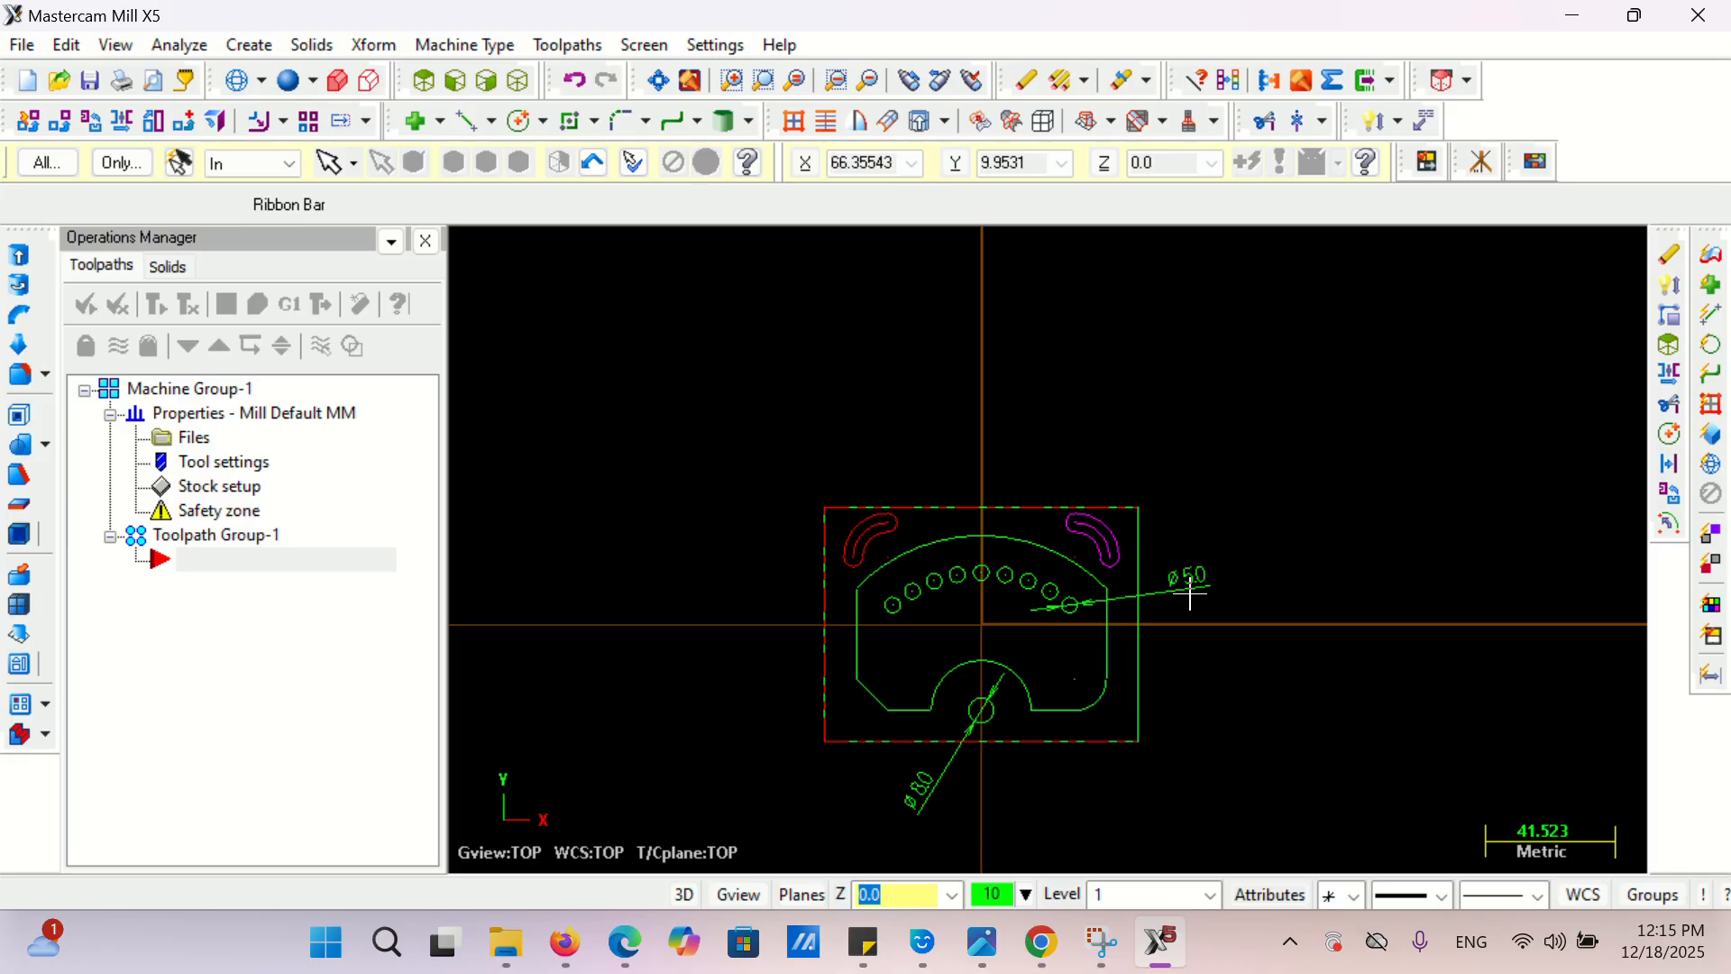
pyautogui.scroll(-1, 1145, 707)
pyautogui.scroll(2, 972, 805)
pyautogui.click(961, 799)
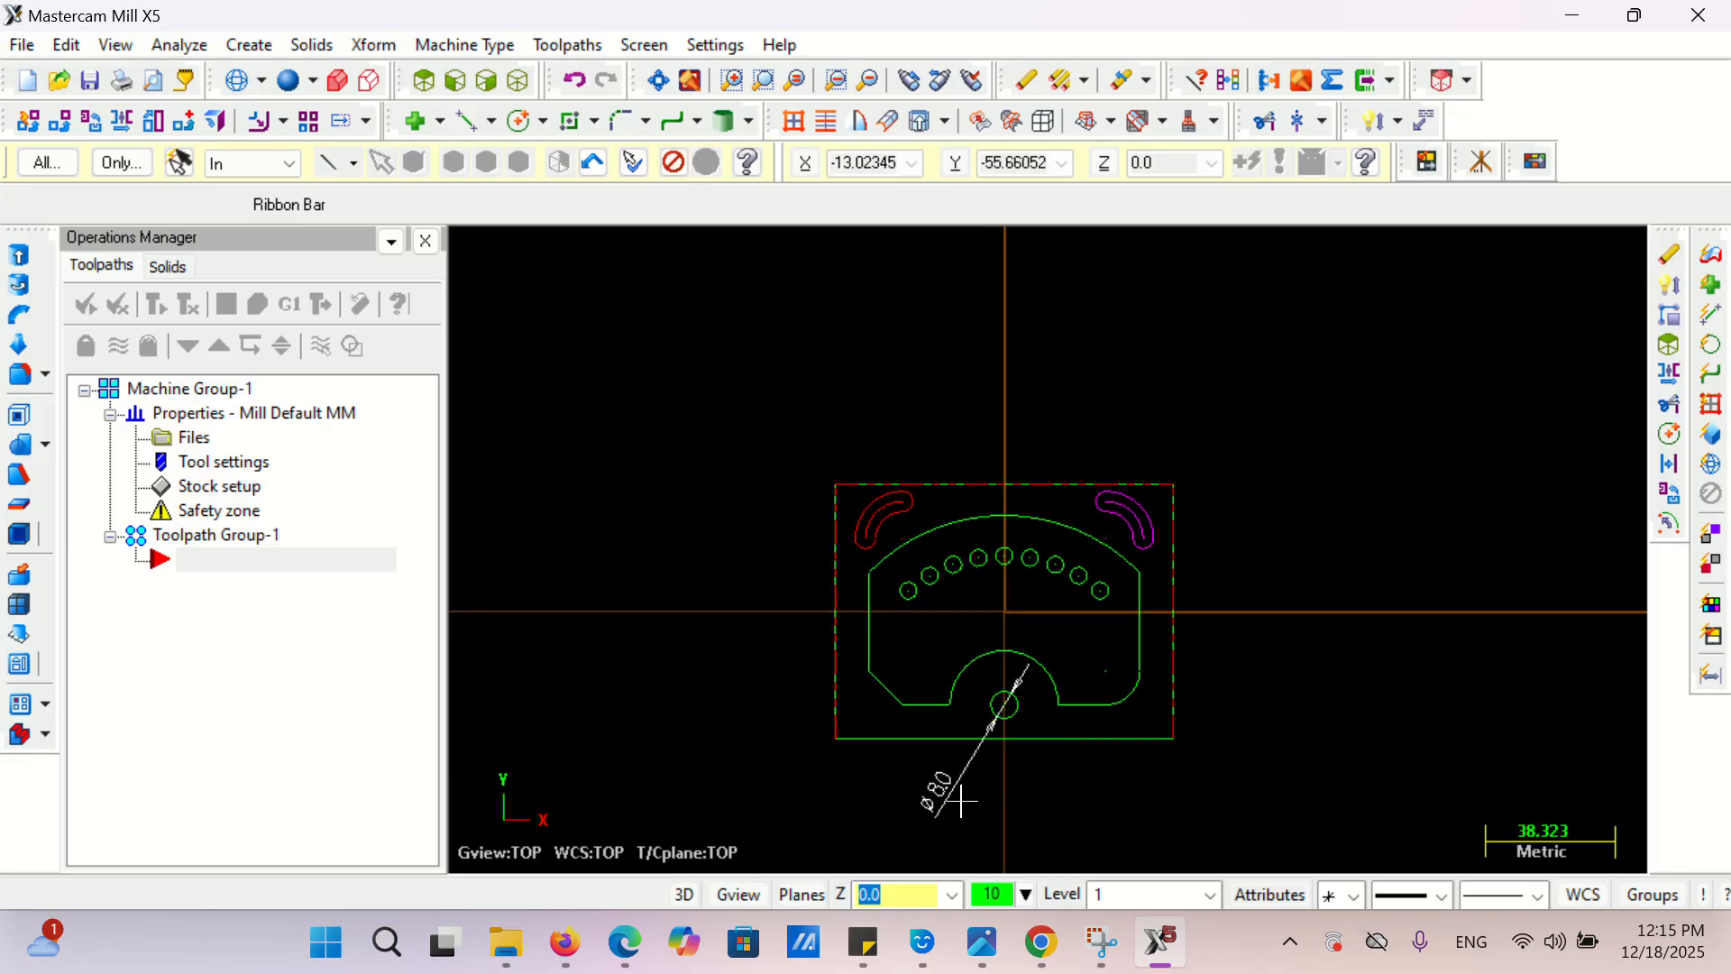
pyautogui.press('Delete')
pyautogui.scroll(-1, 861, 790)
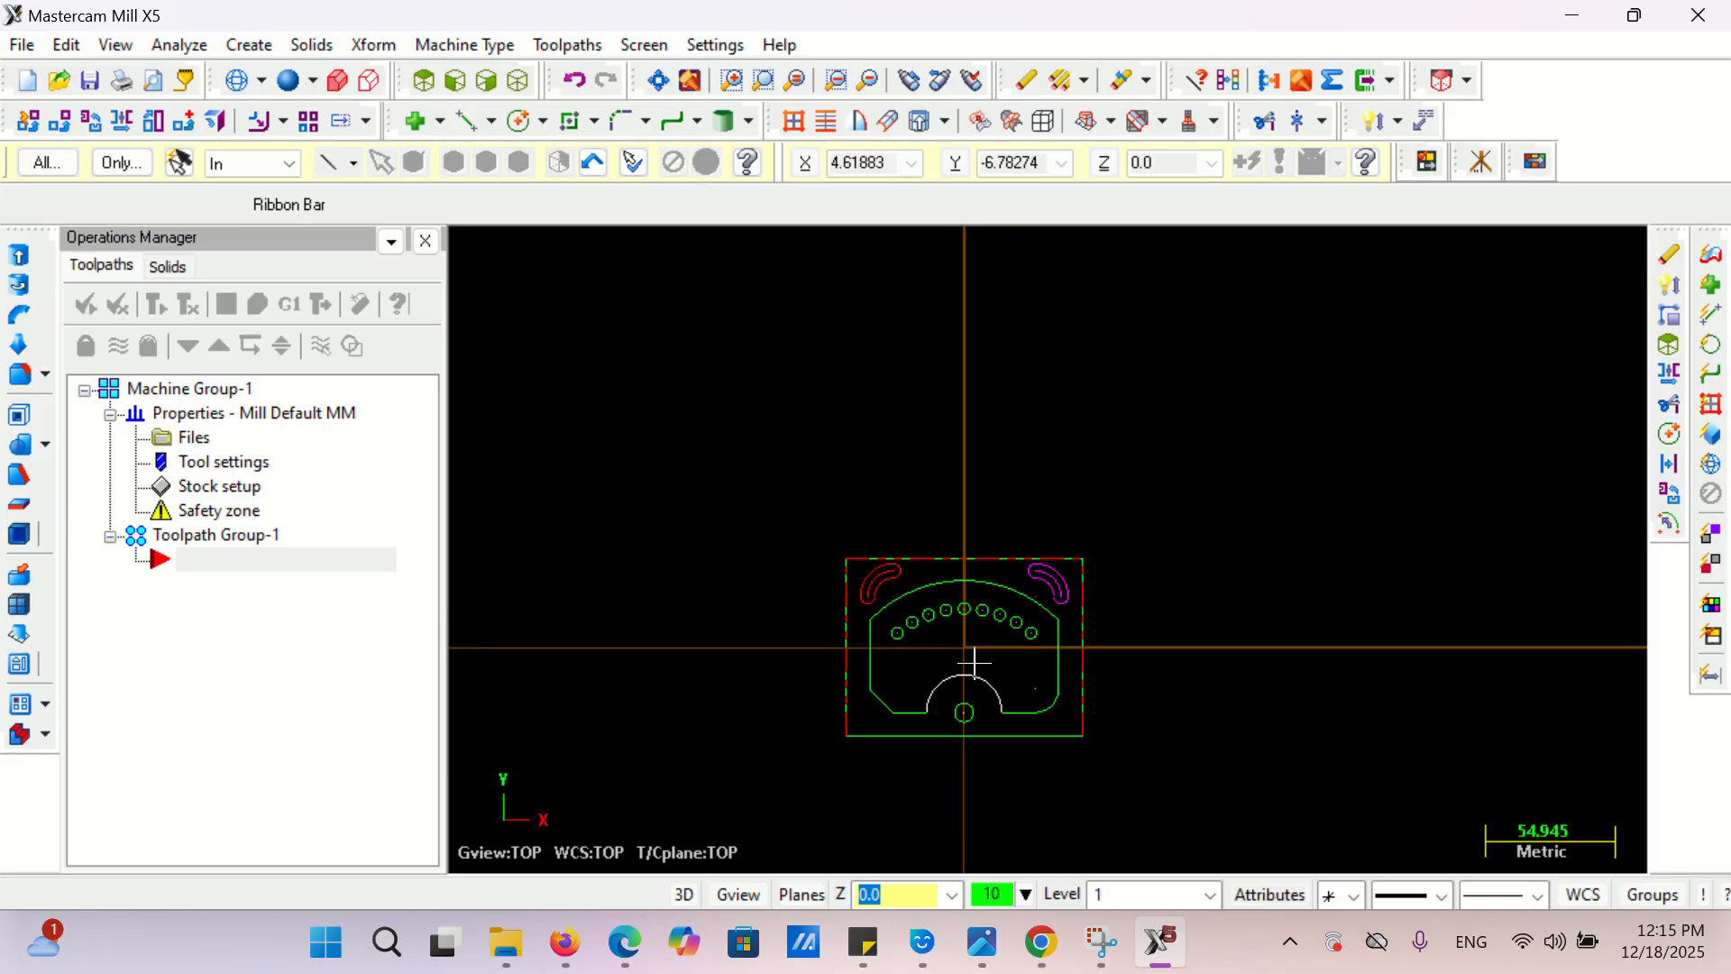
pyautogui.scroll(2, 973, 699)
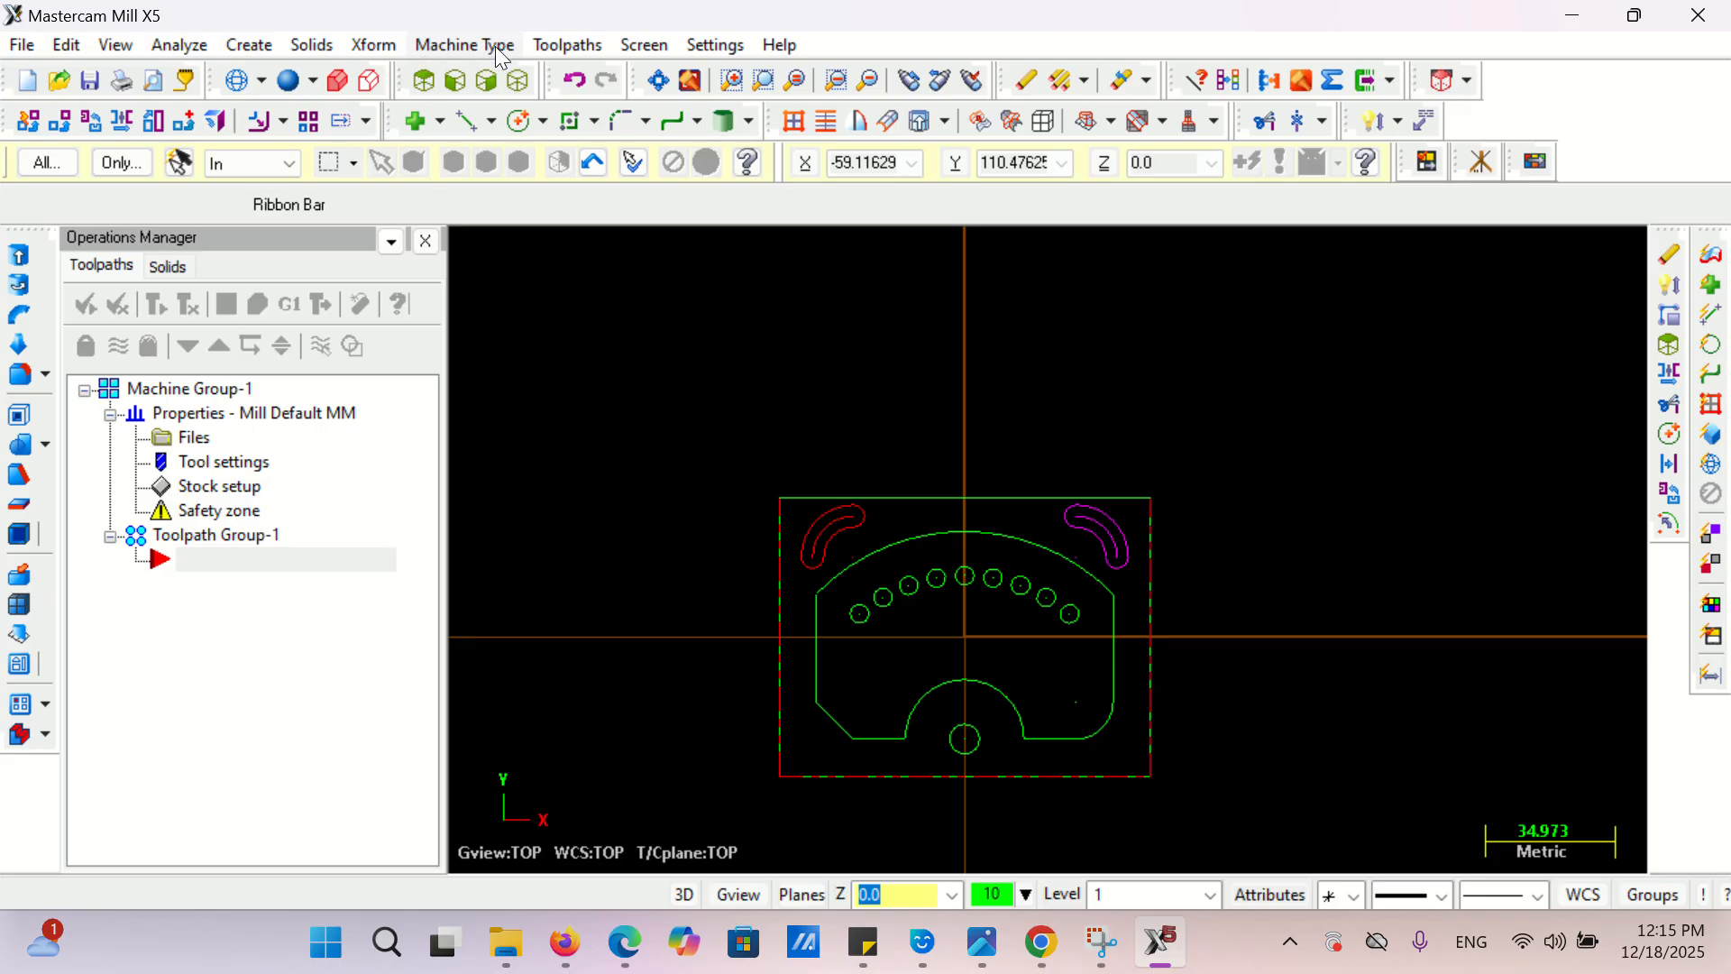
pyautogui.click(556, 46)
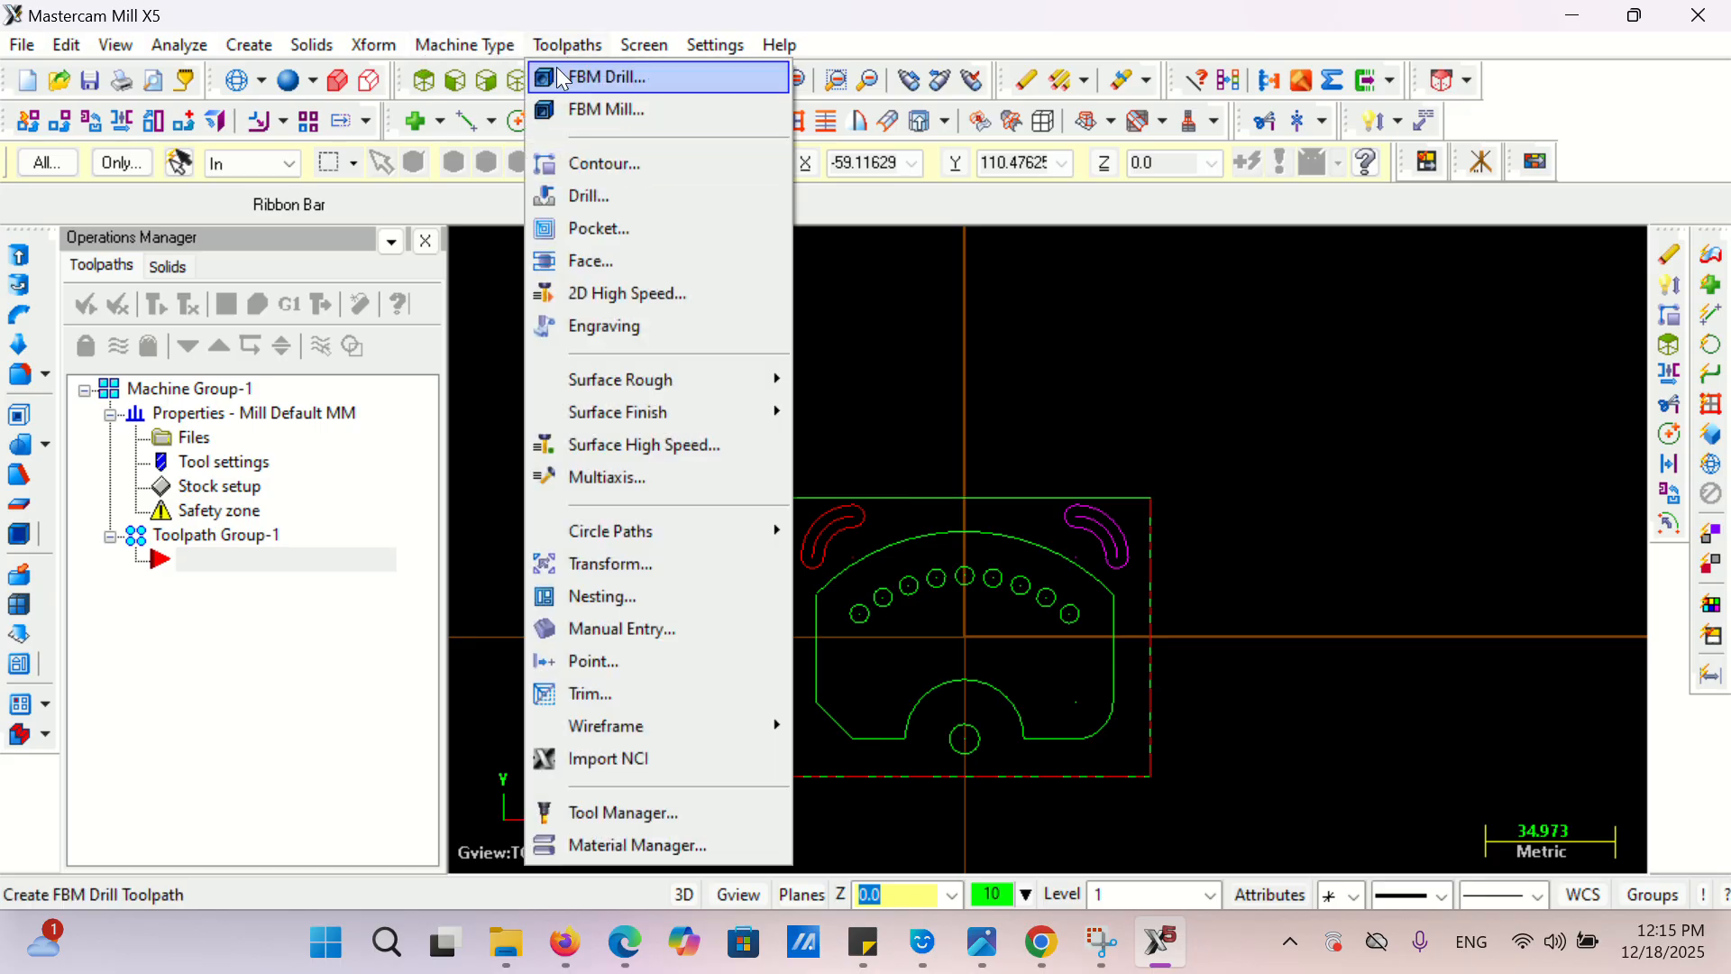
pyautogui.click(593, 197)
pyautogui.click(219, 380)
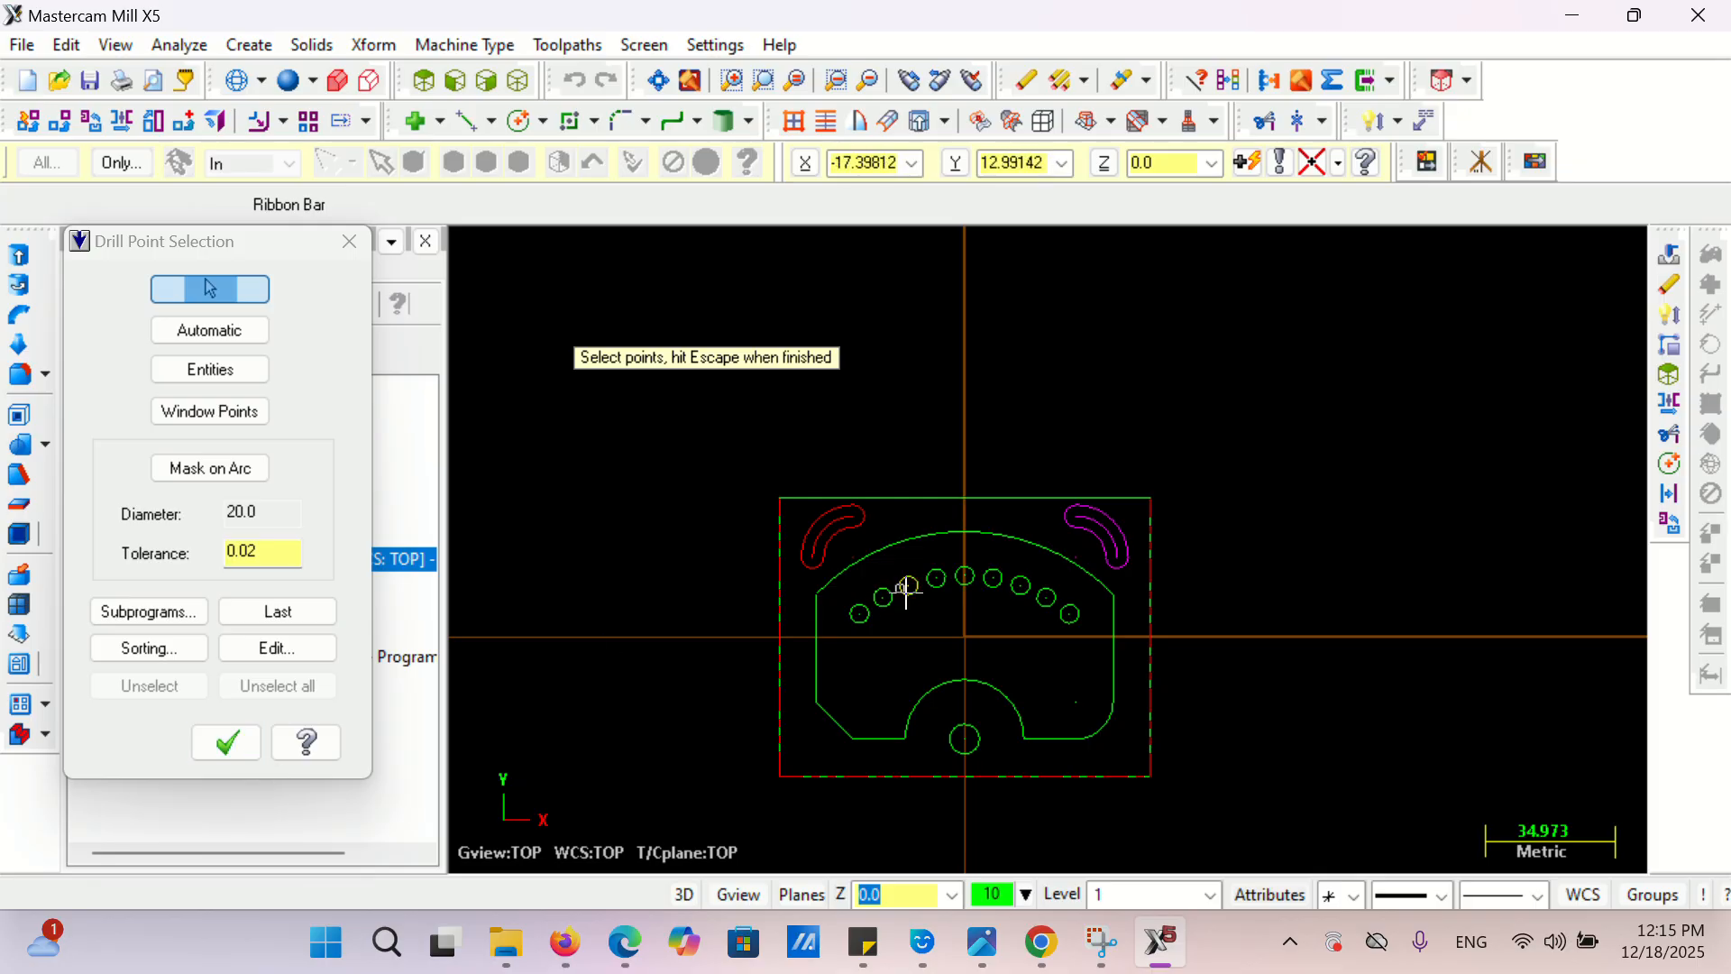
pyautogui.scroll(4, 881, 643)
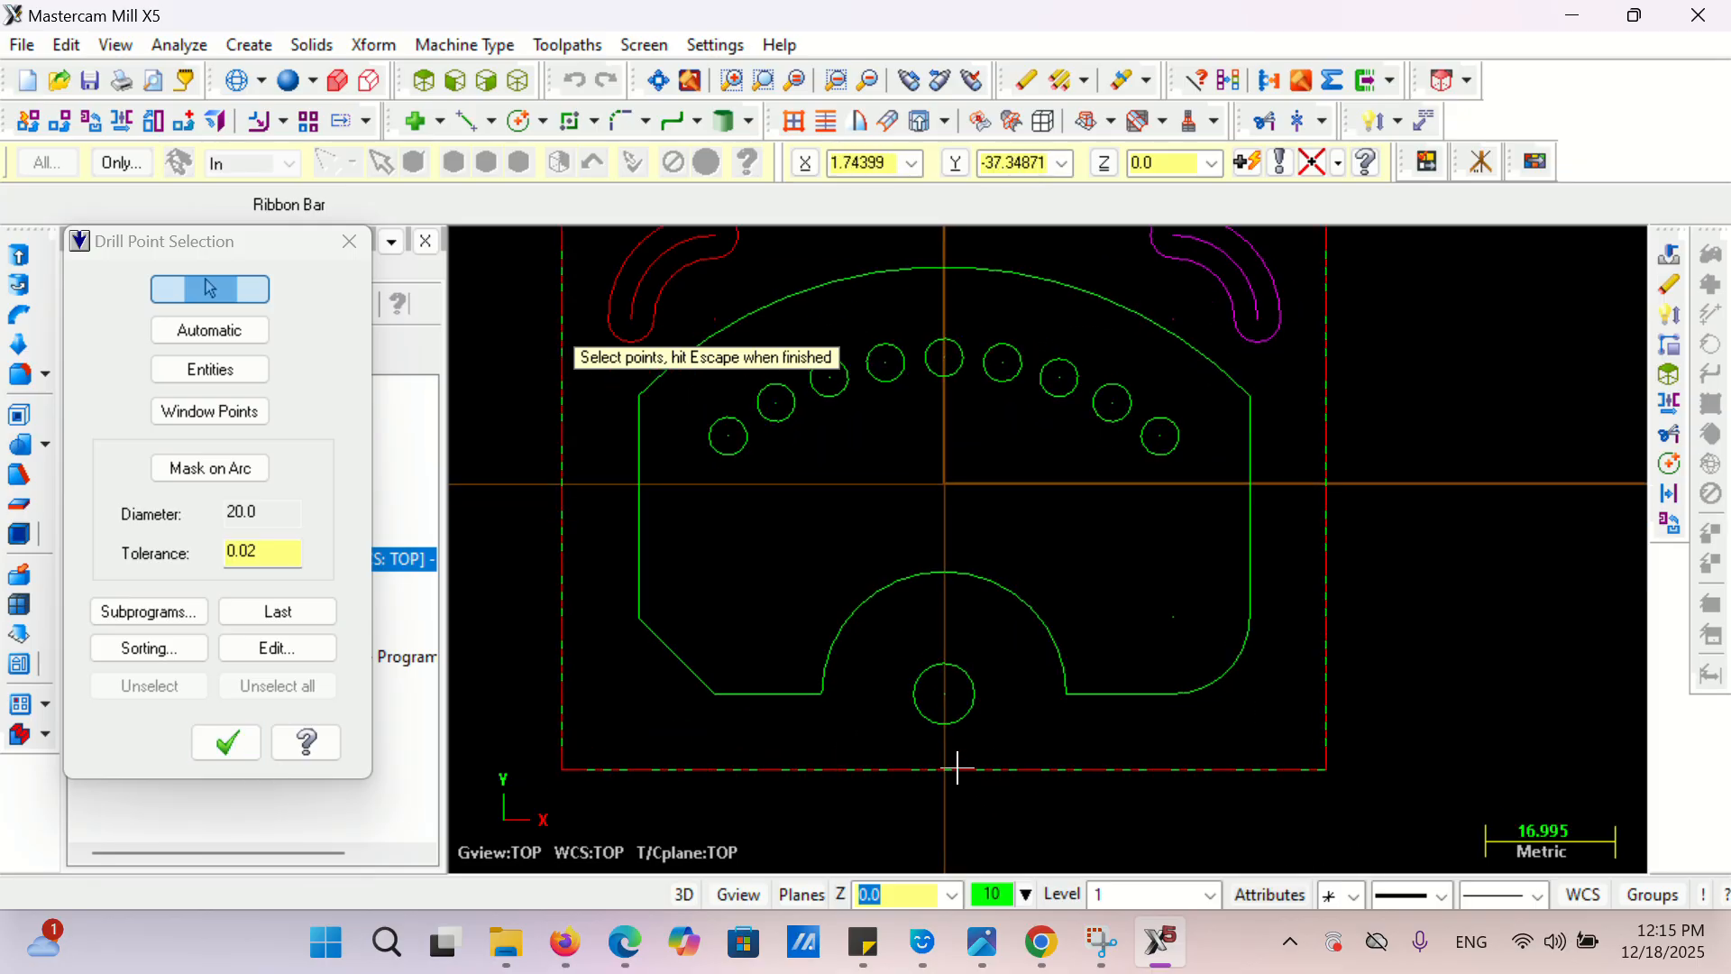
pyautogui.click(728, 437)
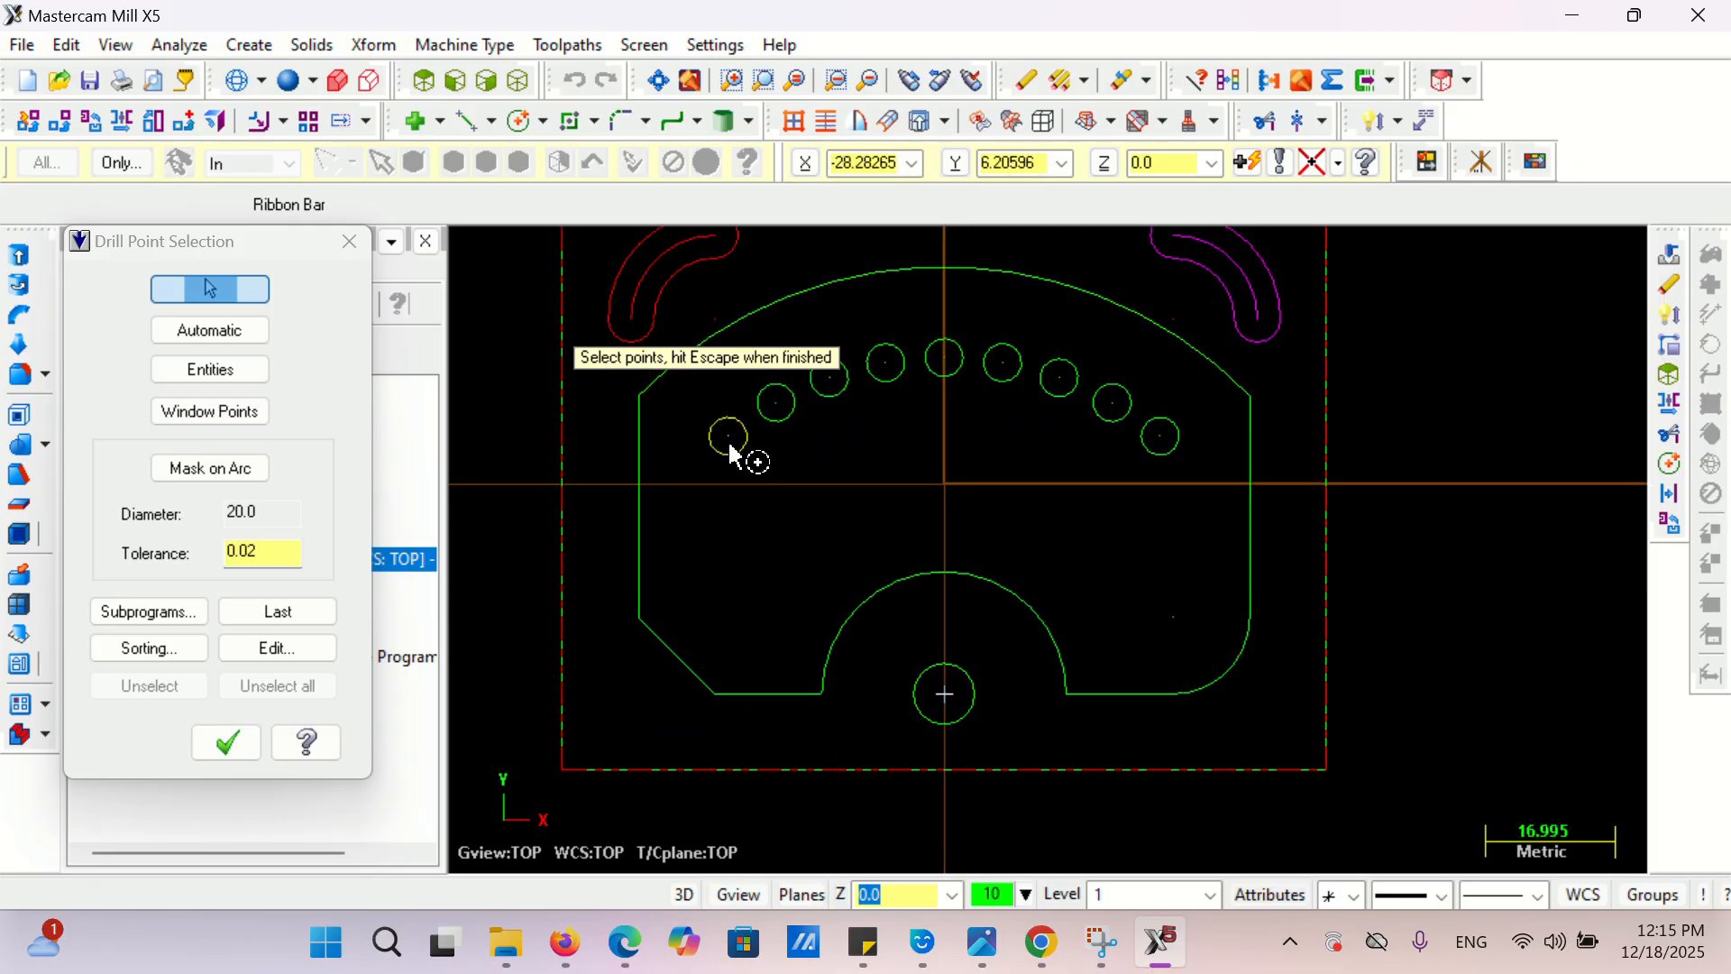
pyautogui.click(777, 404)
pyautogui.click(829, 378)
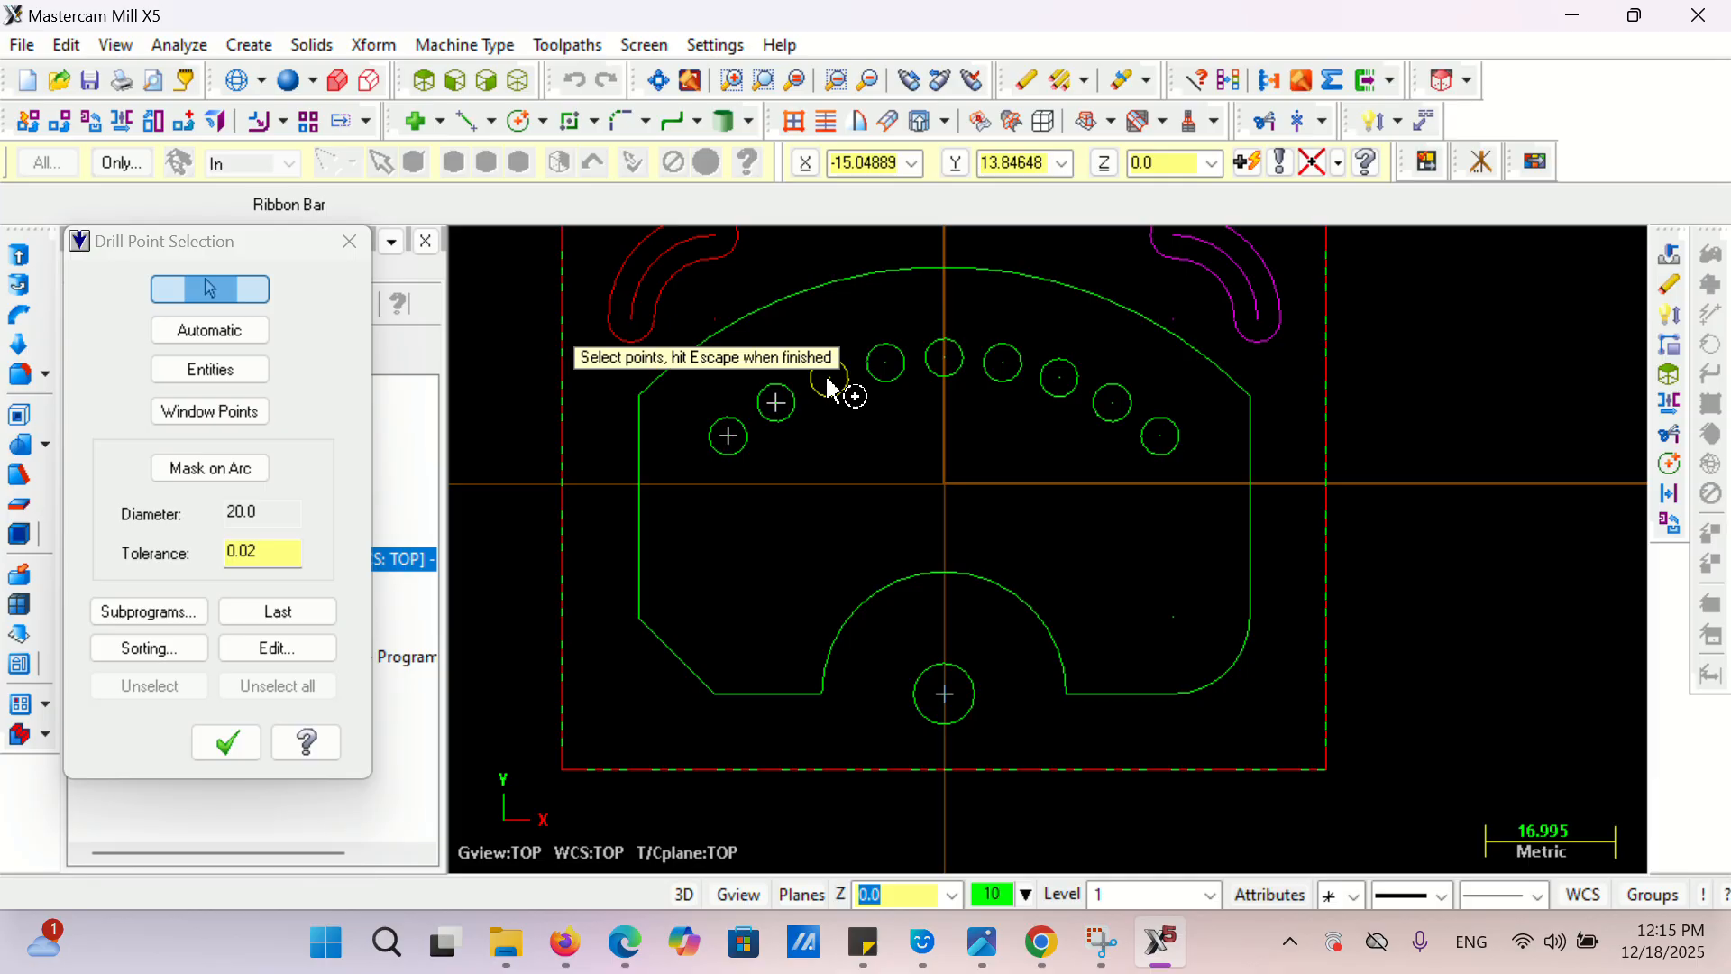
pyautogui.click(885, 362)
pyautogui.click(945, 361)
pyautogui.click(1004, 364)
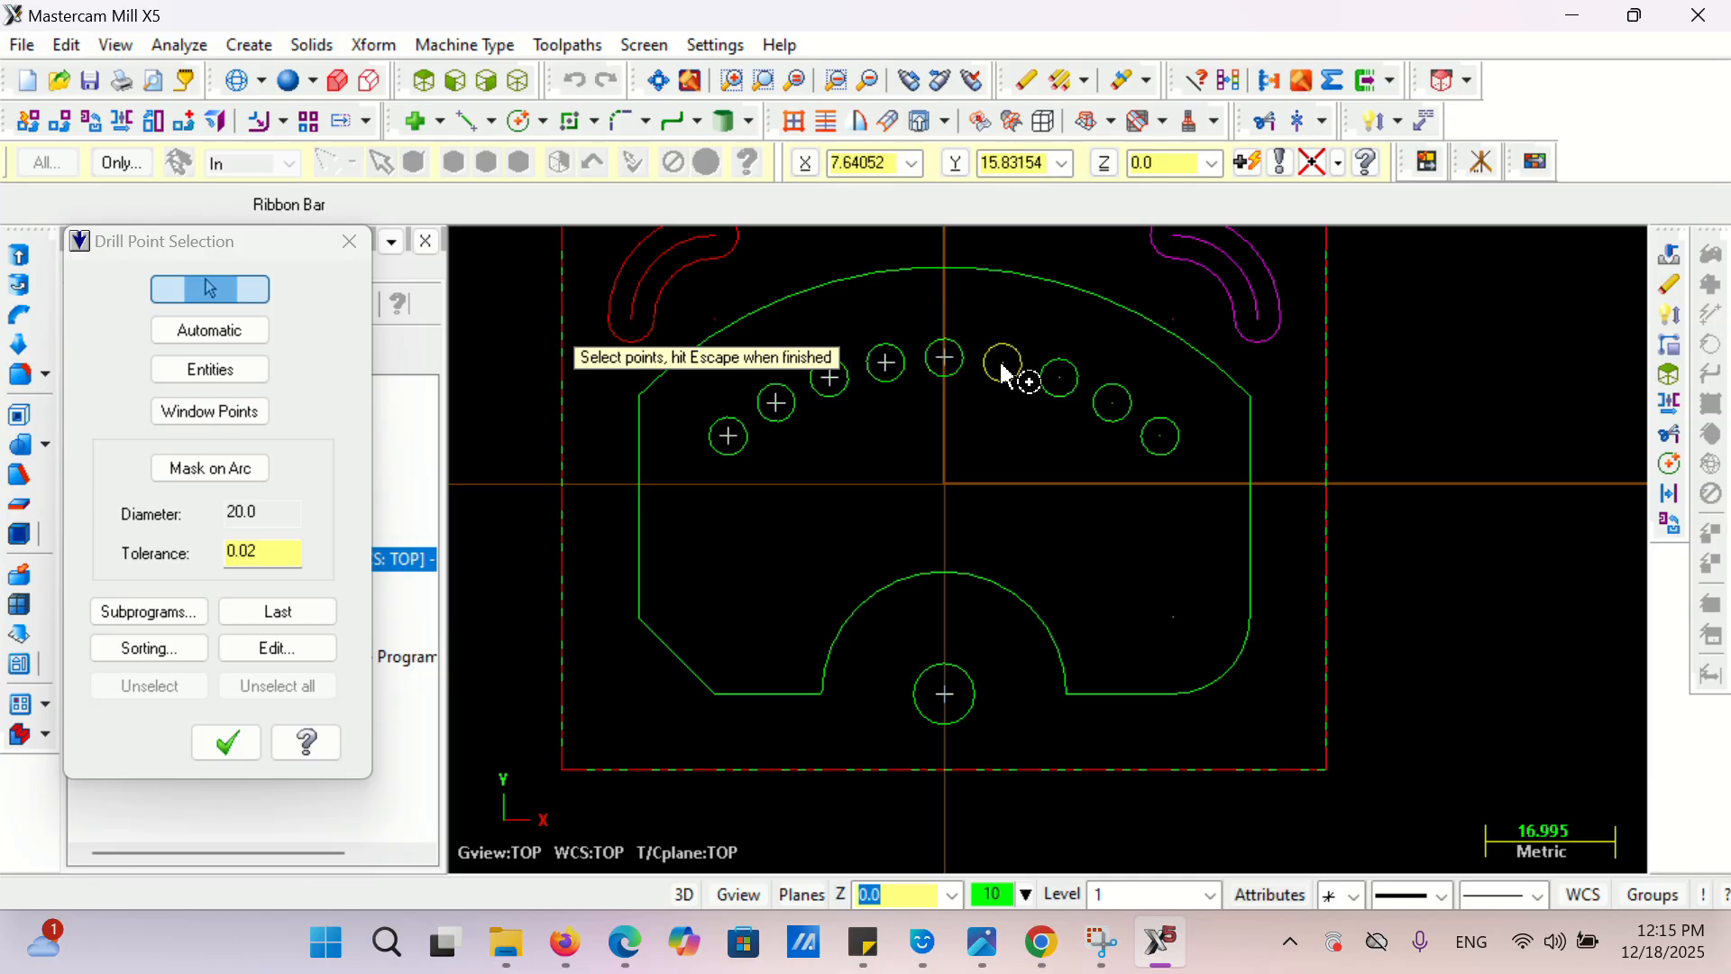
pyautogui.click(1055, 382)
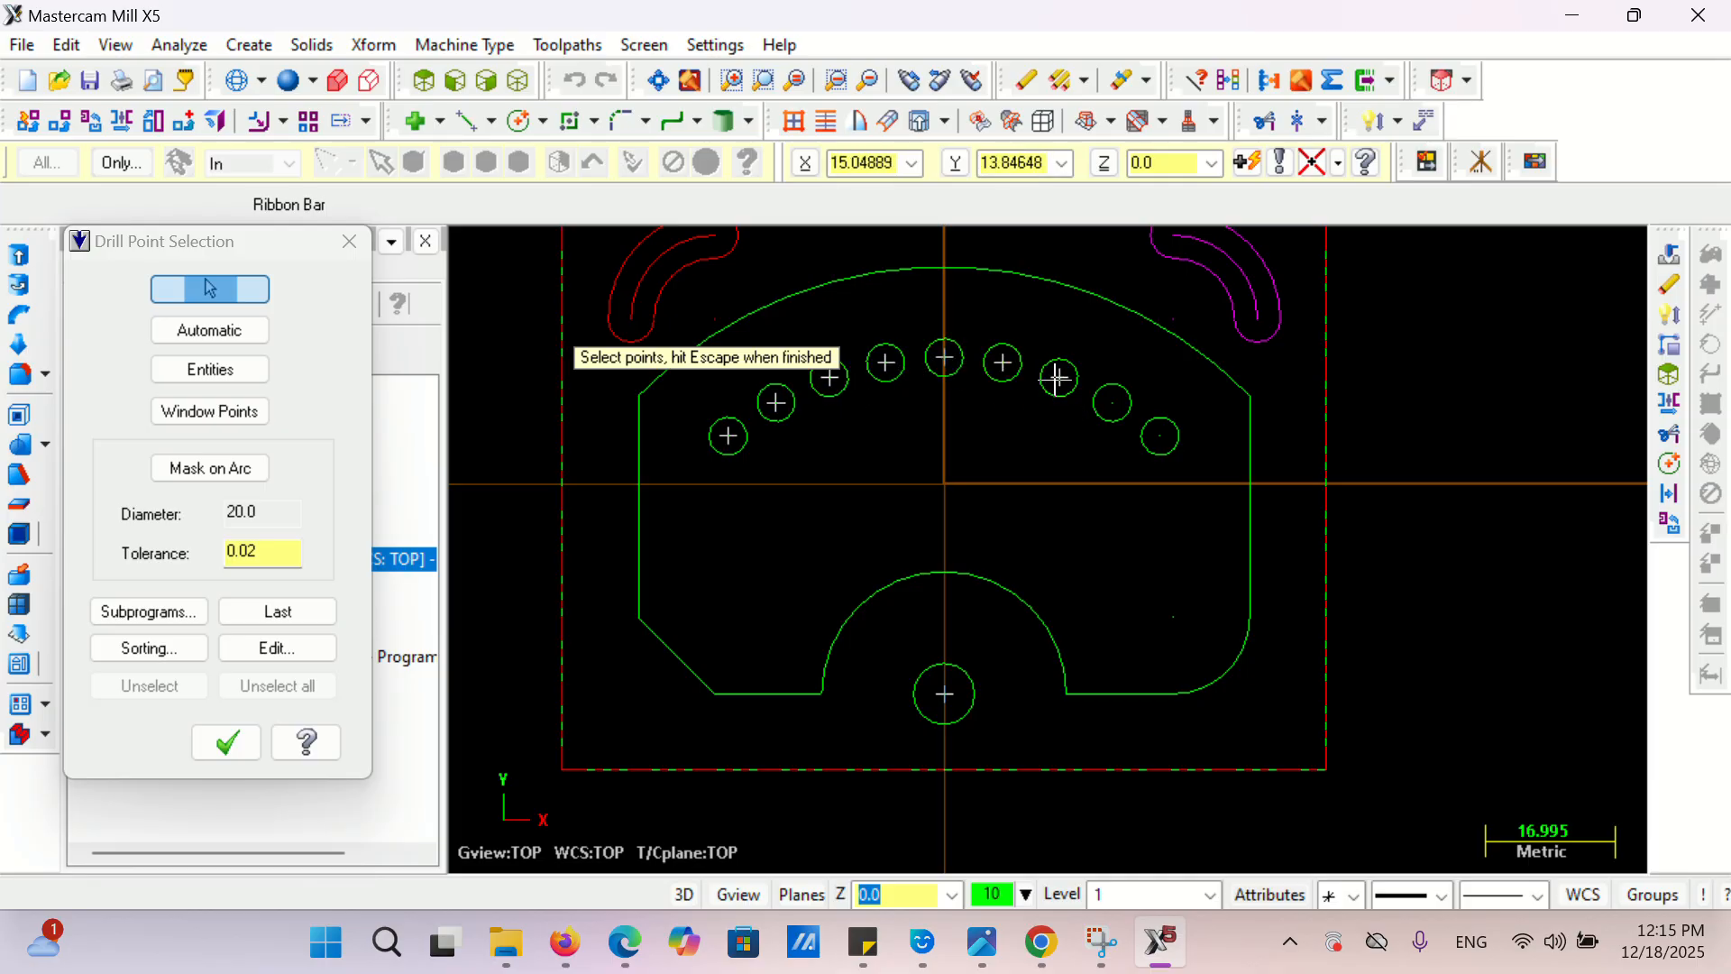
pyautogui.click(1112, 403)
pyautogui.click(1161, 416)
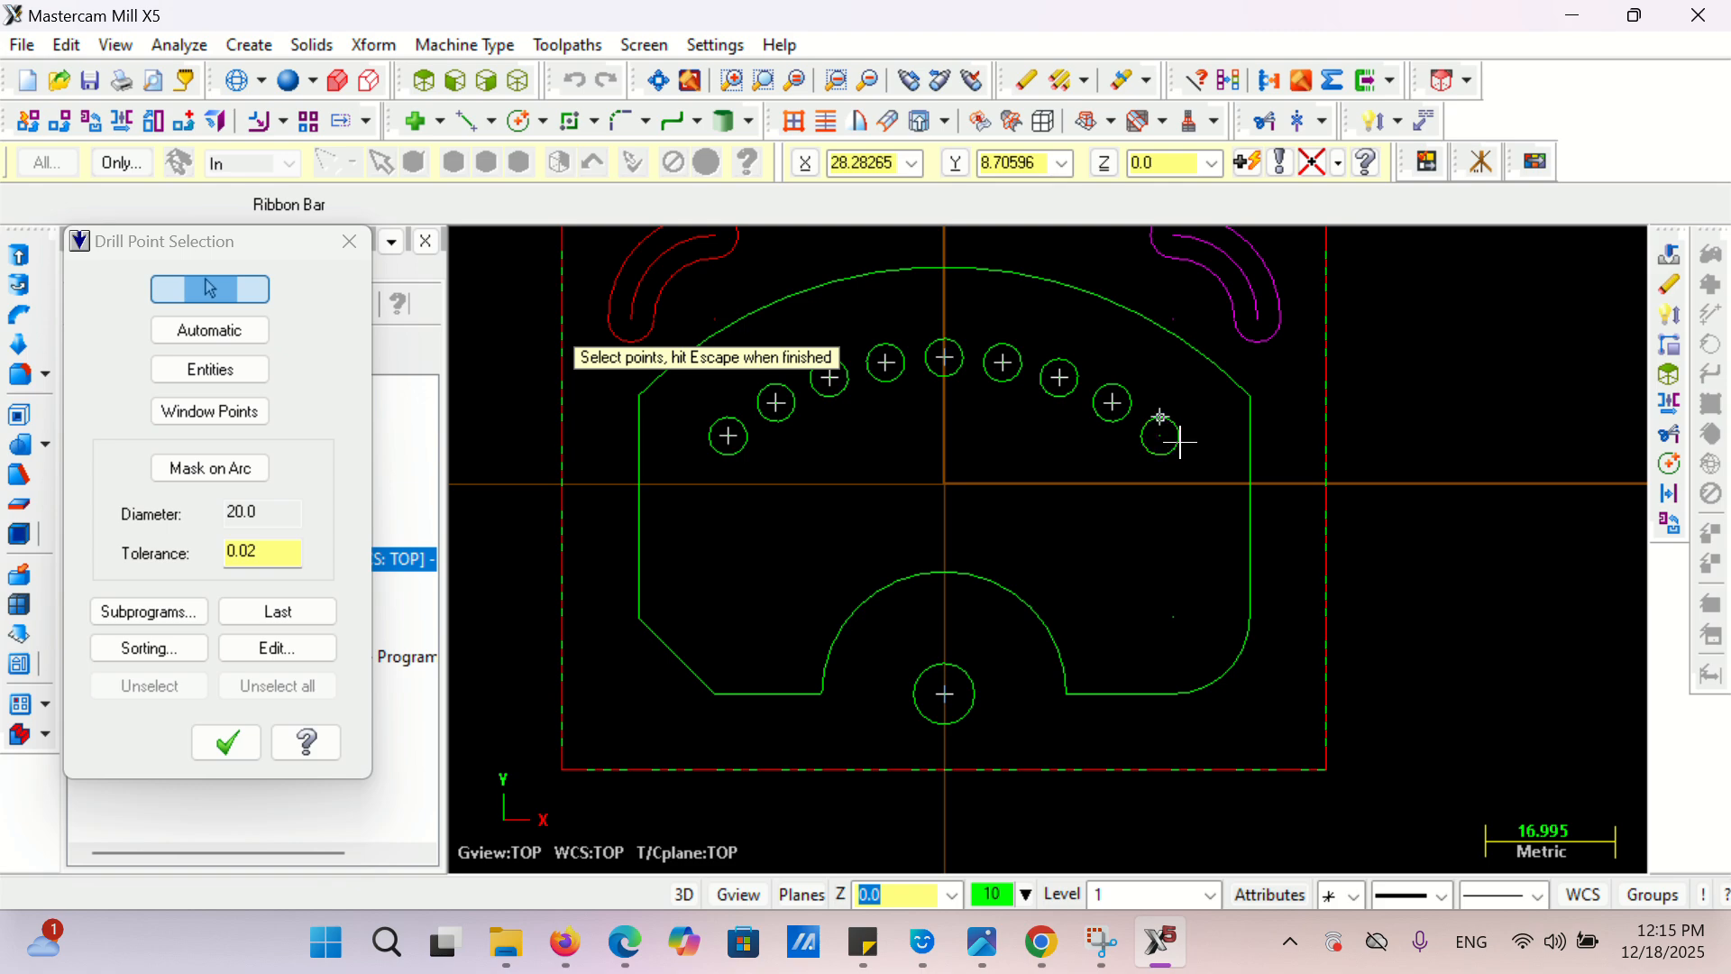
pyautogui.click(247, 749)
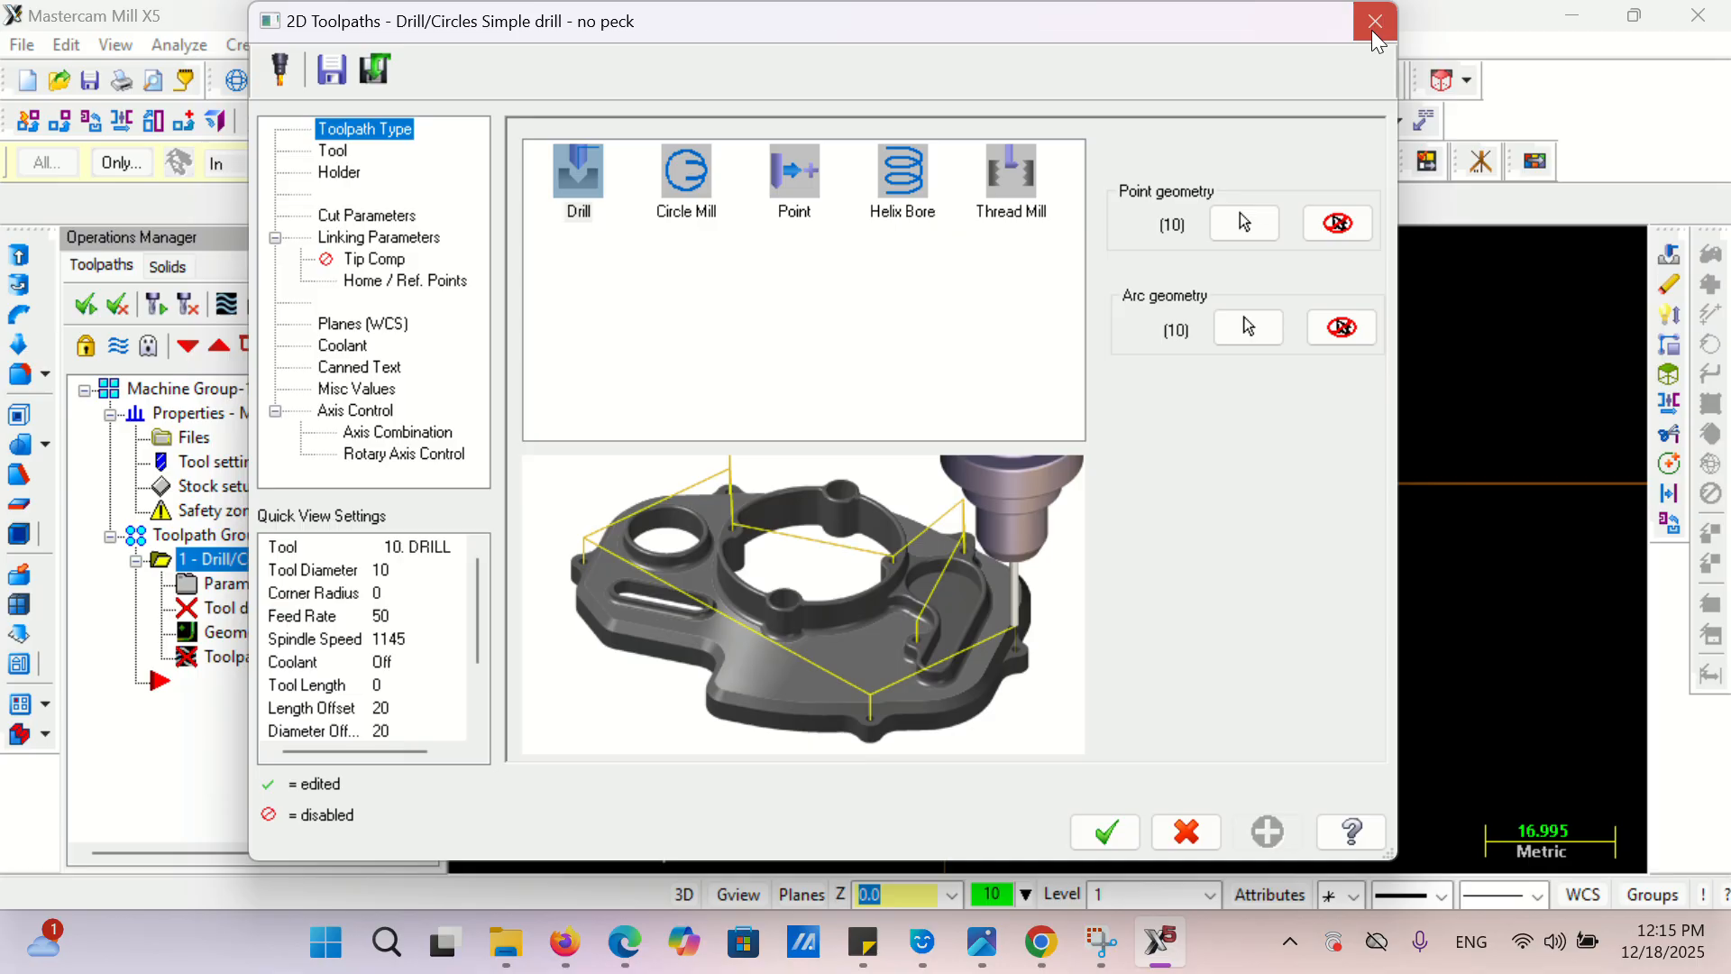
pyautogui.click(1371, 29)
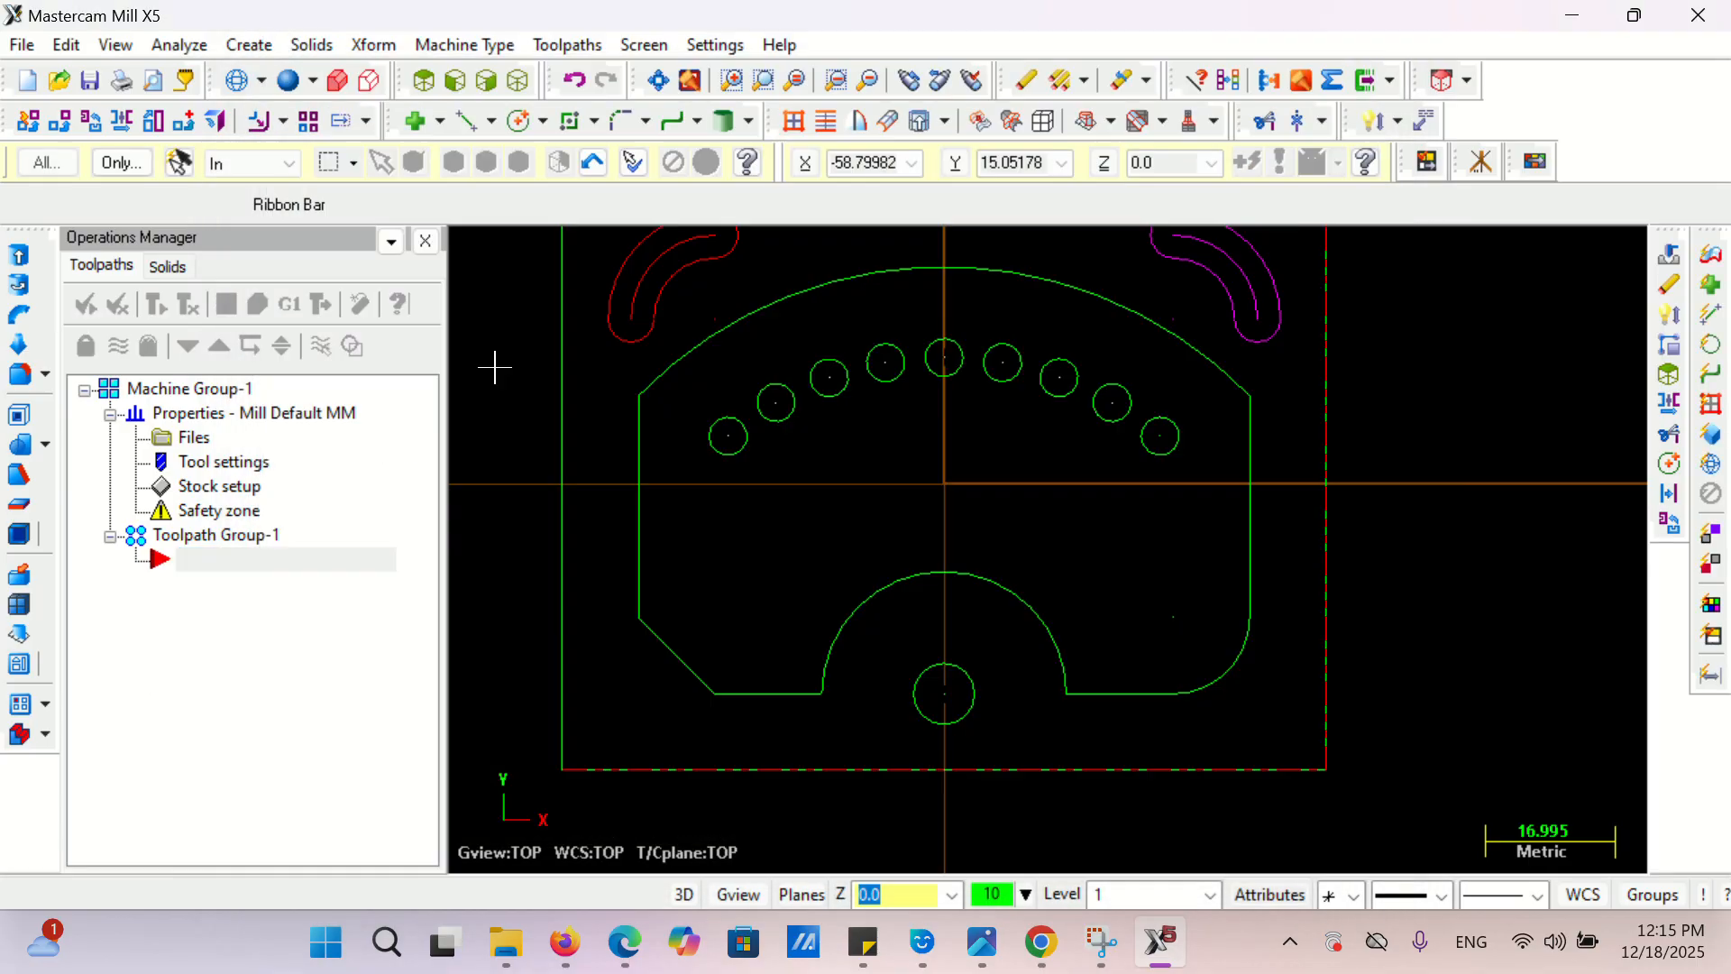
# - Try to pick the drill toolpath's points with a selection window around all the holes
pyautogui.click(567, 44)
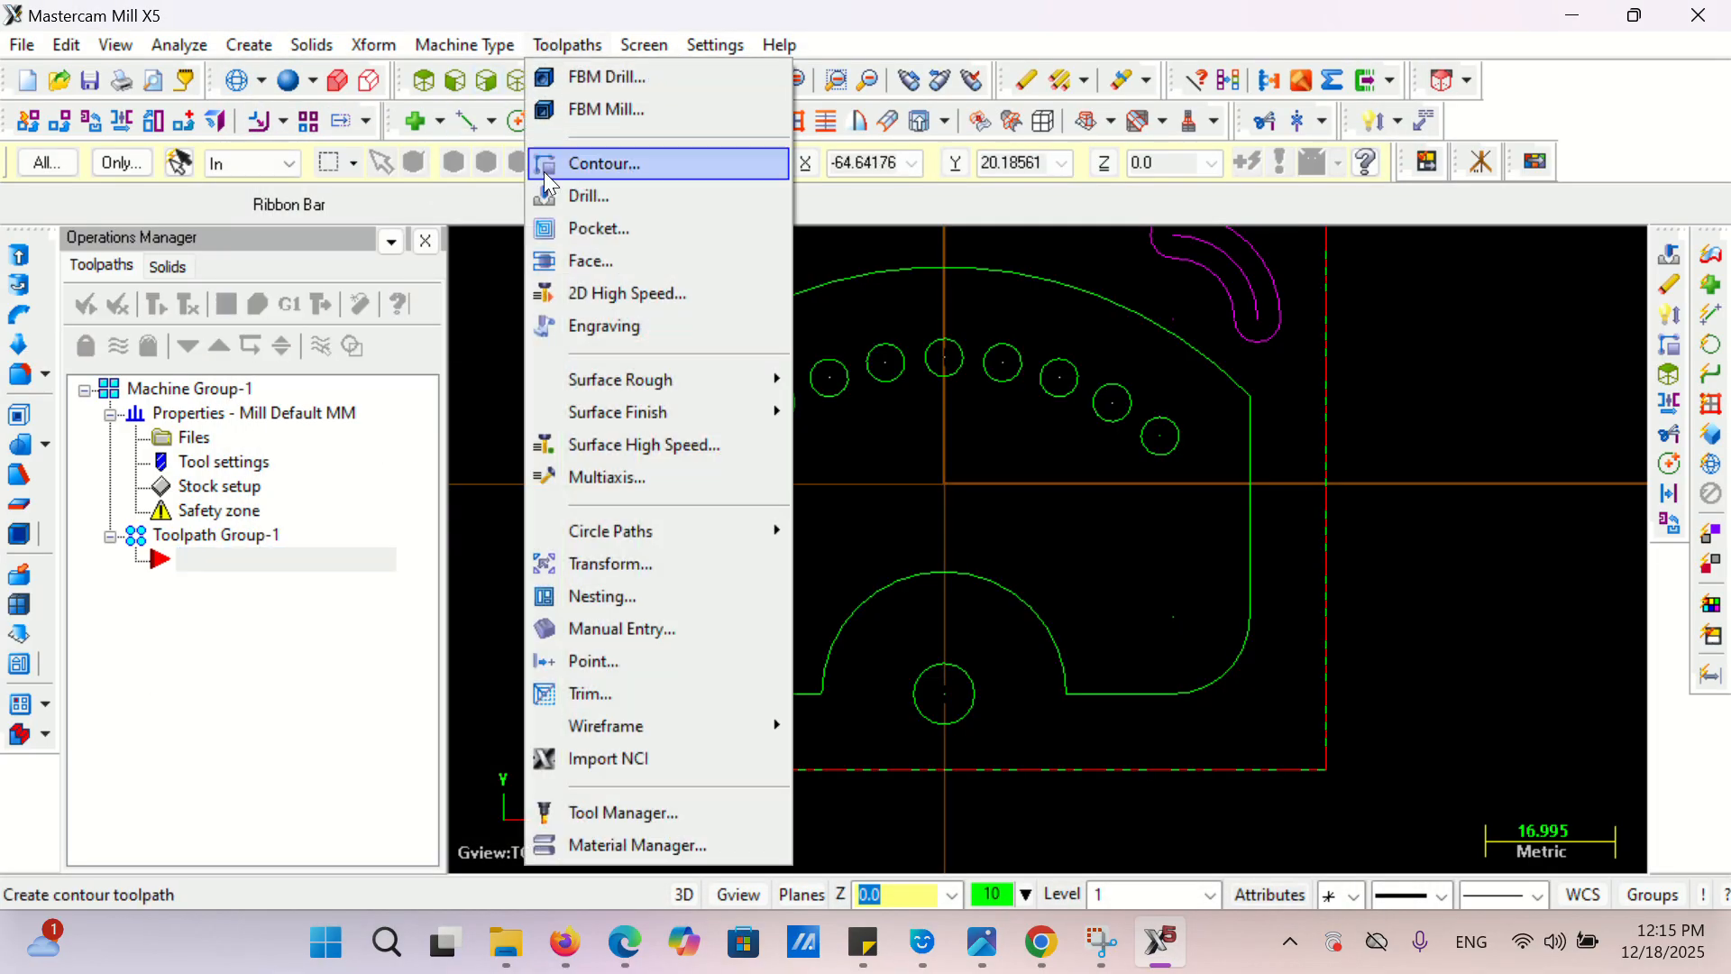
pyautogui.click(586, 197)
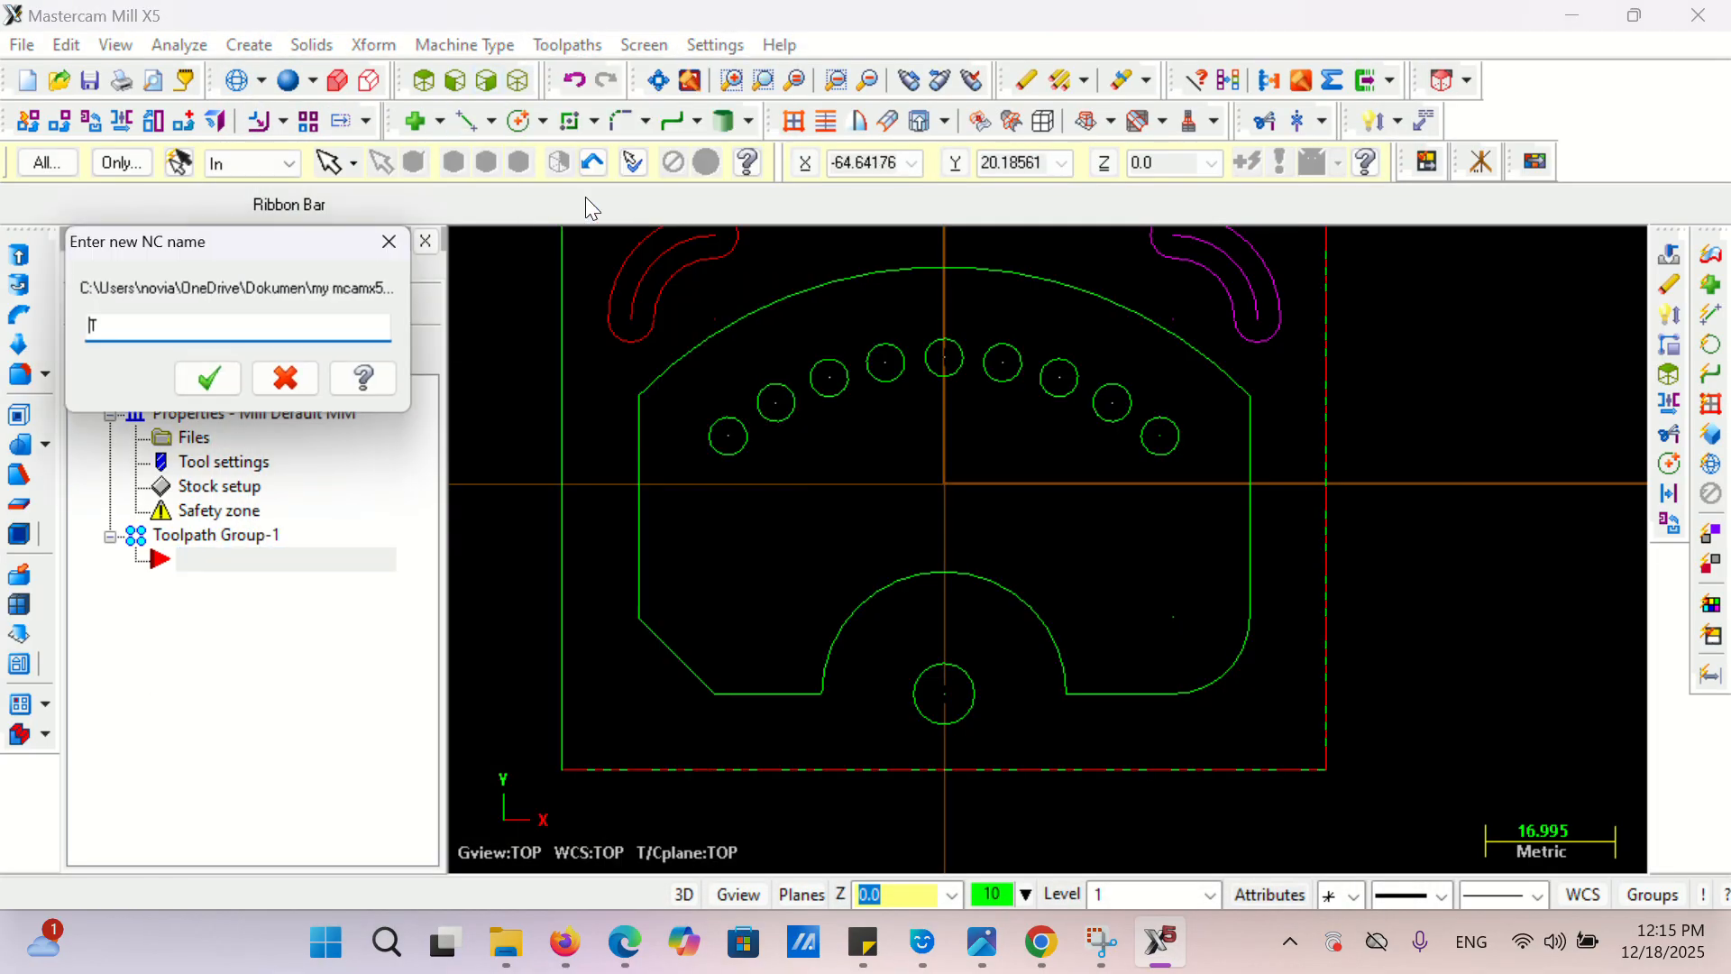
pyautogui.click(222, 386)
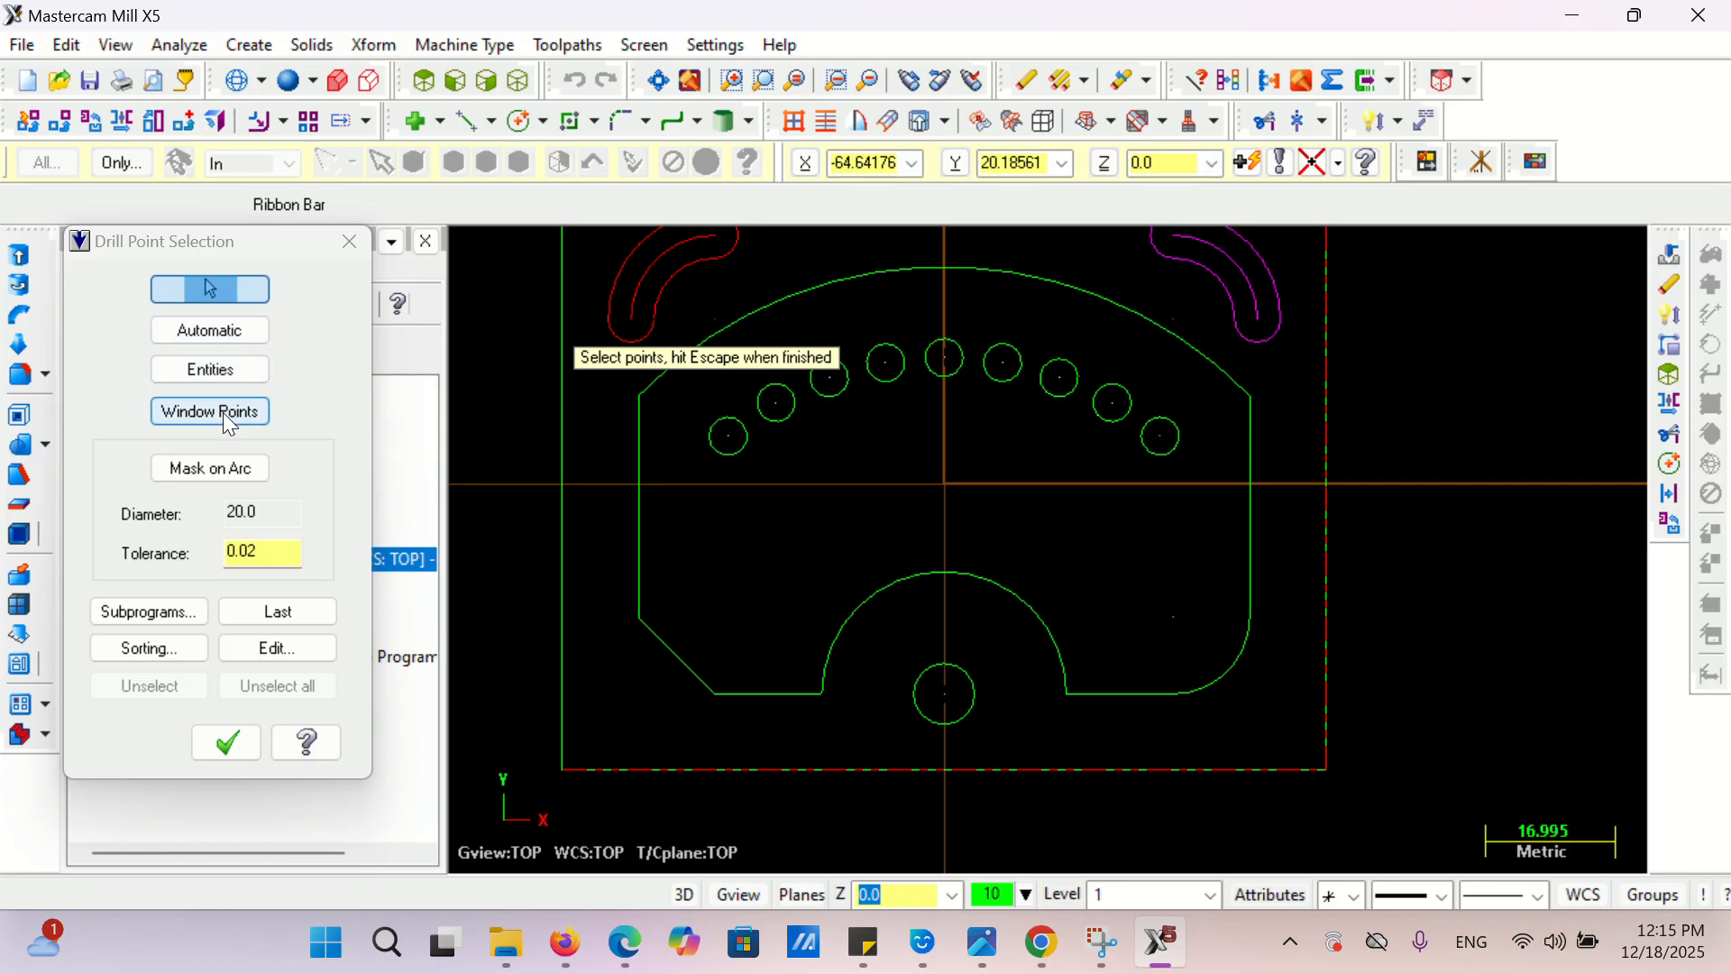
pyautogui.click(224, 412)
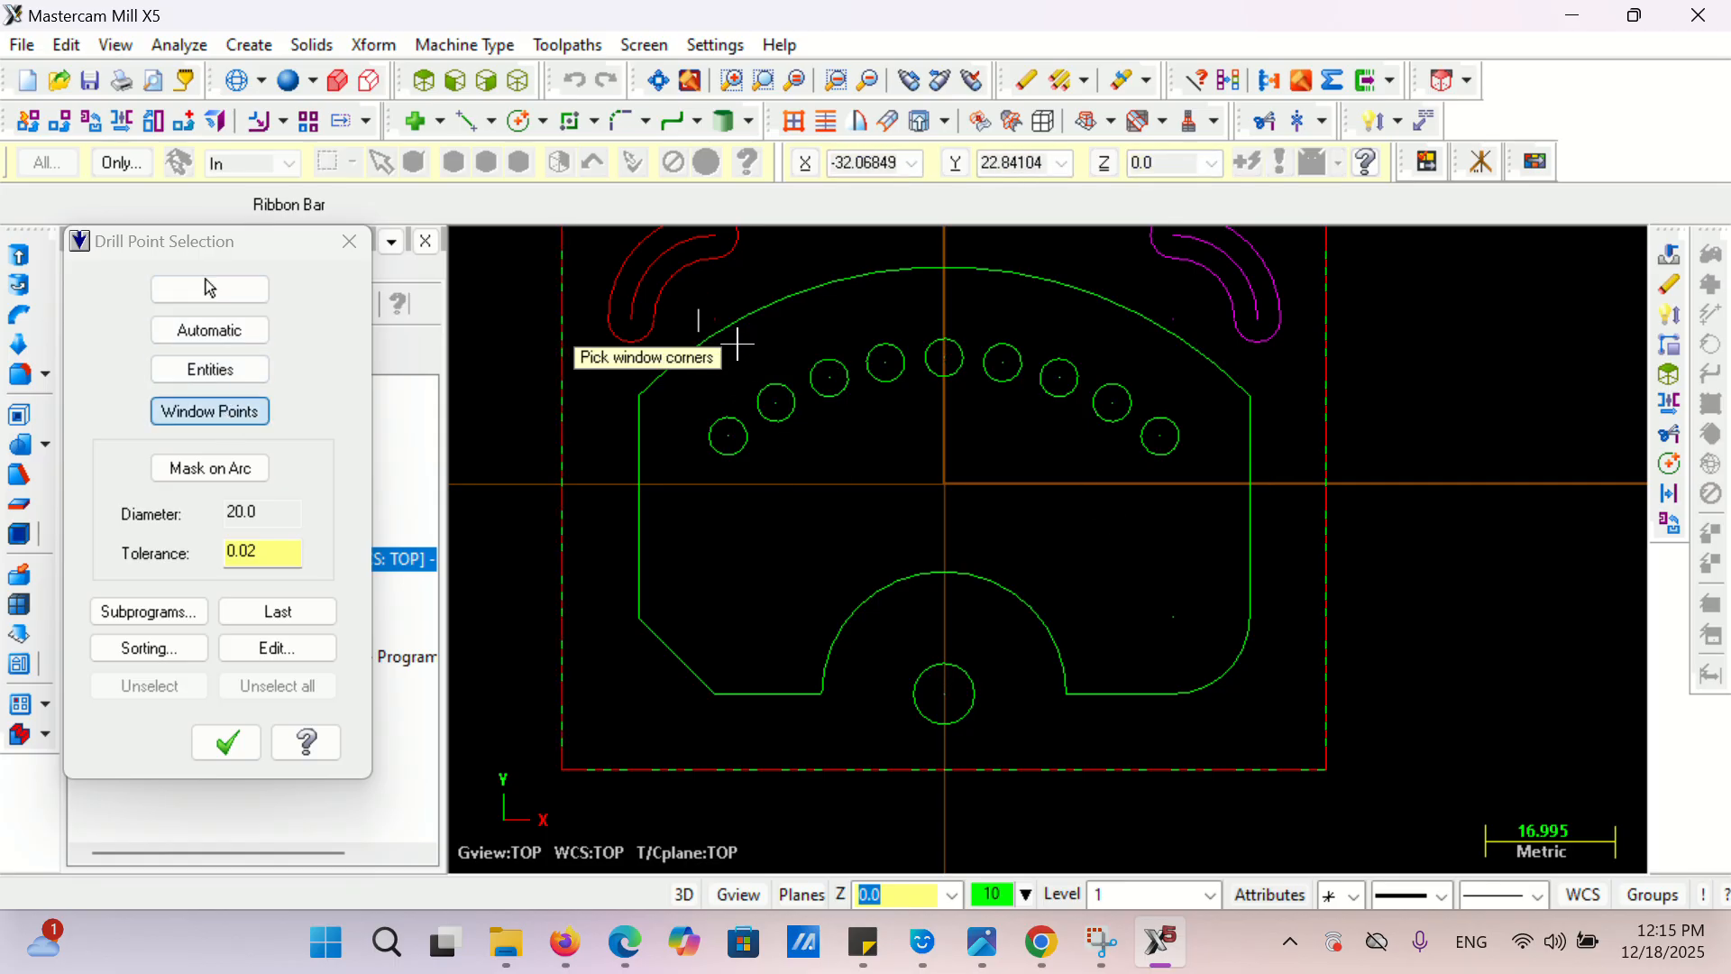
pyautogui.click(699, 308)
pyautogui.click(1213, 752)
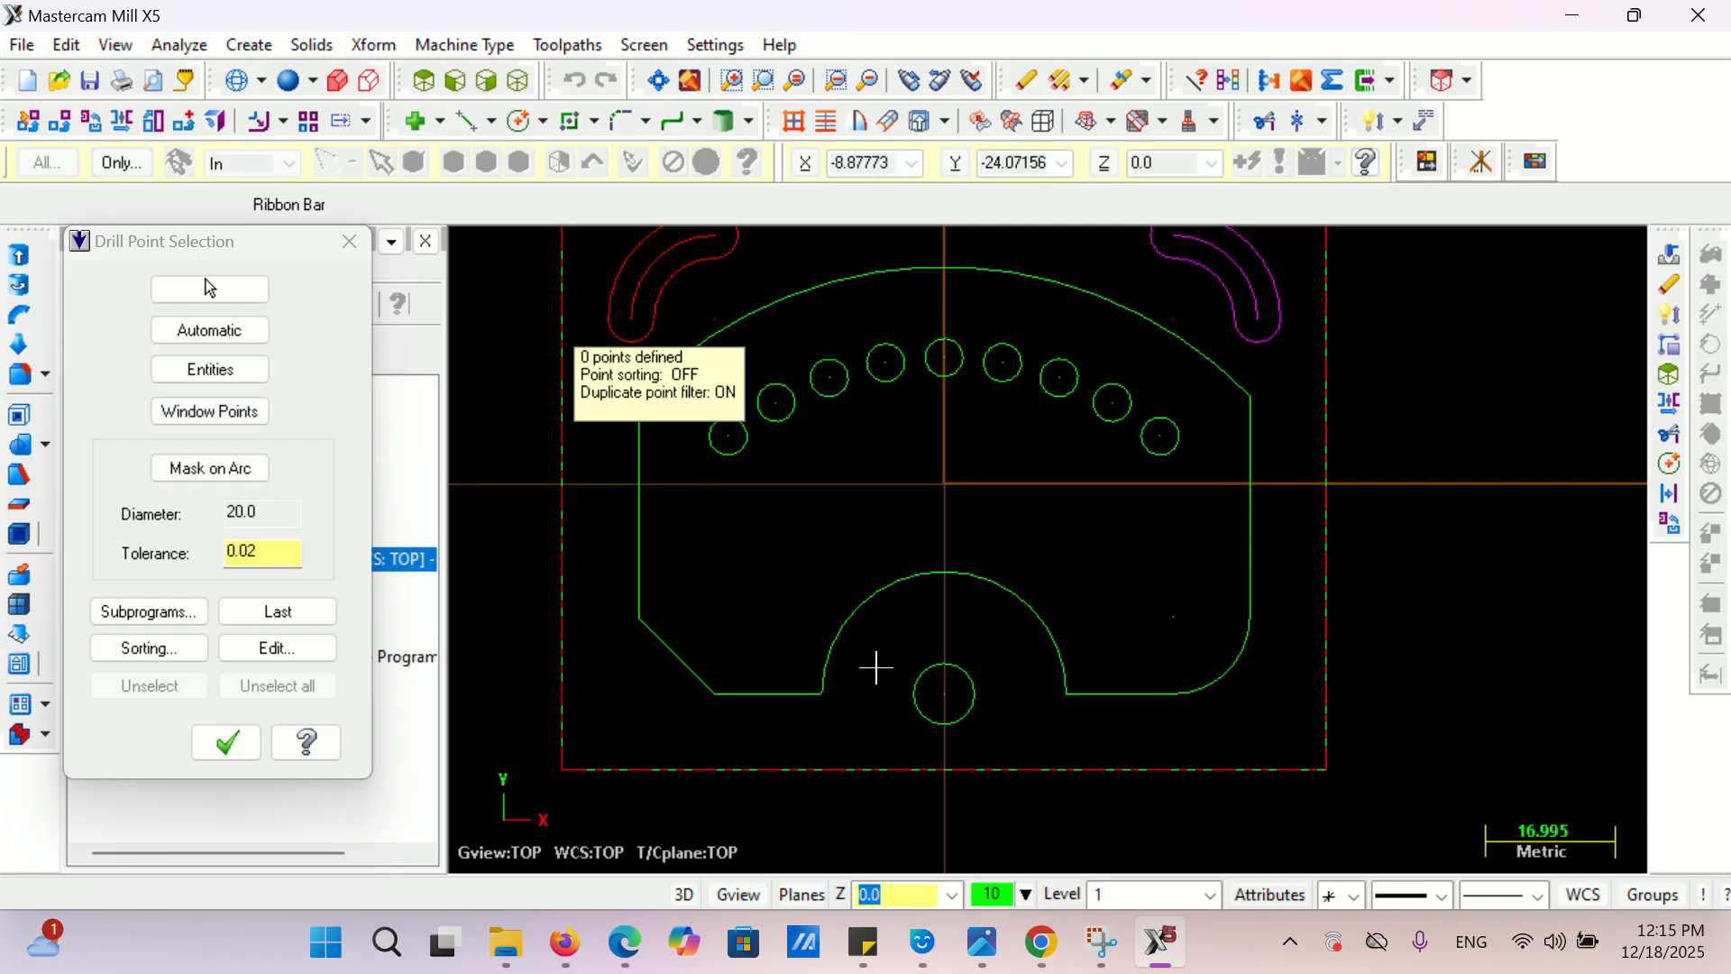
pyautogui.press('Return')
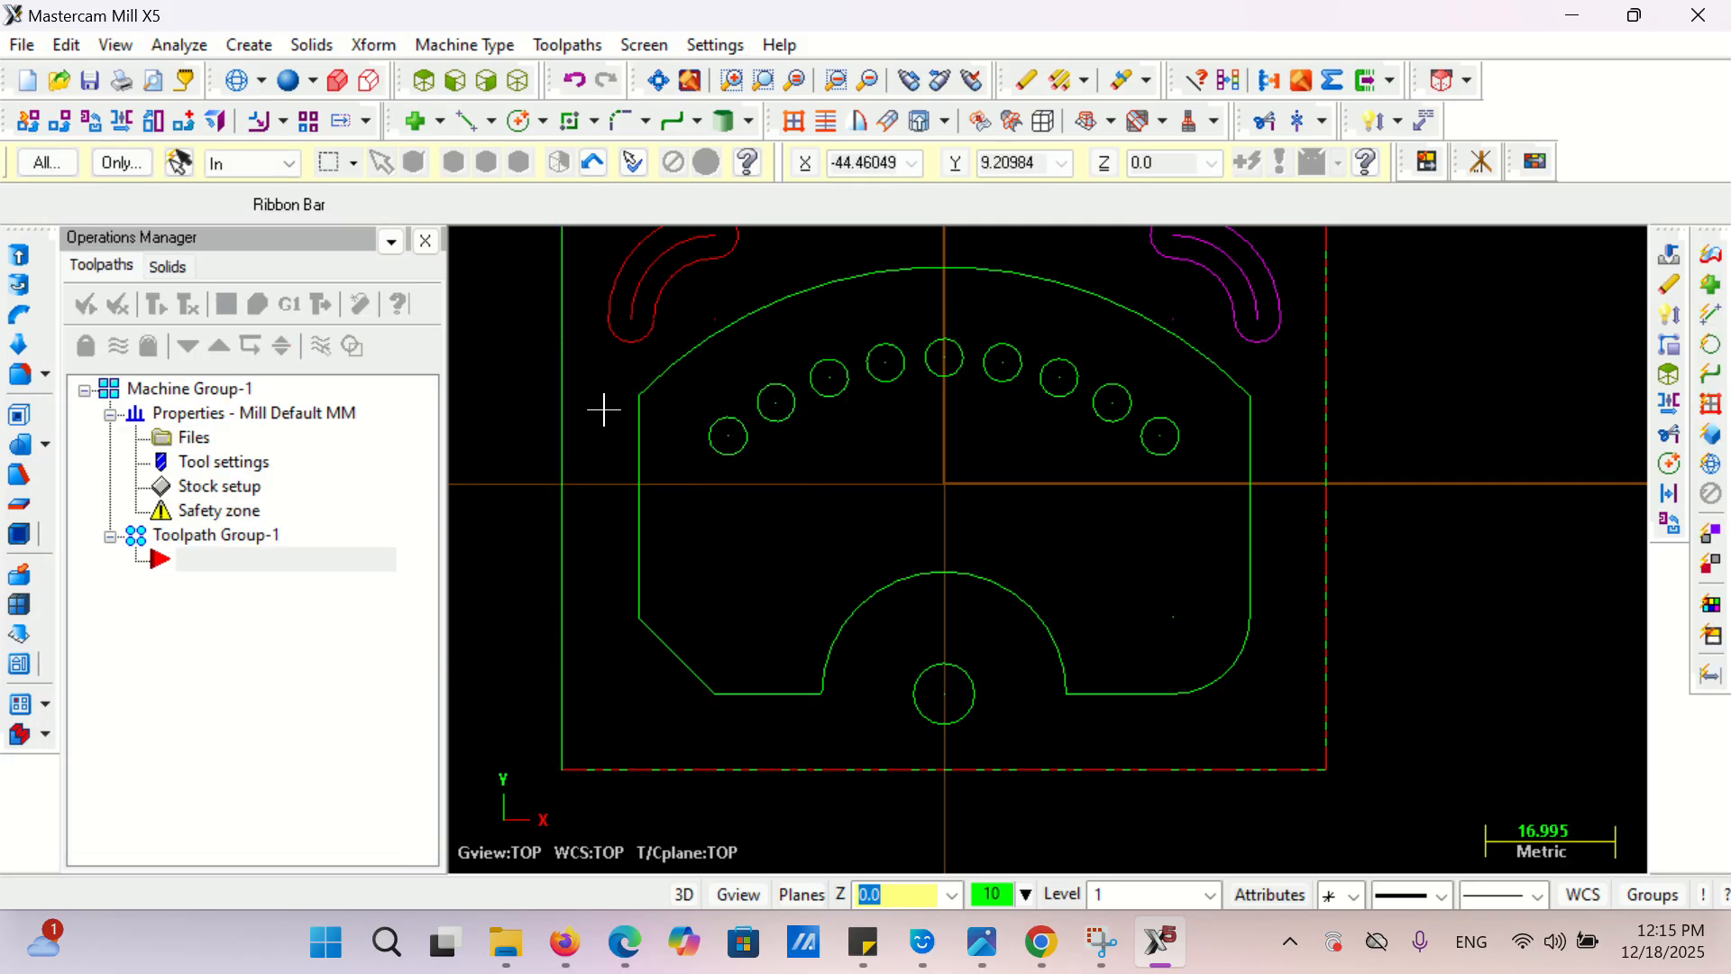
# - Create a point at the centre of each of the nine holes along the arc and the larger hole below them
pyautogui.click(259, 47)
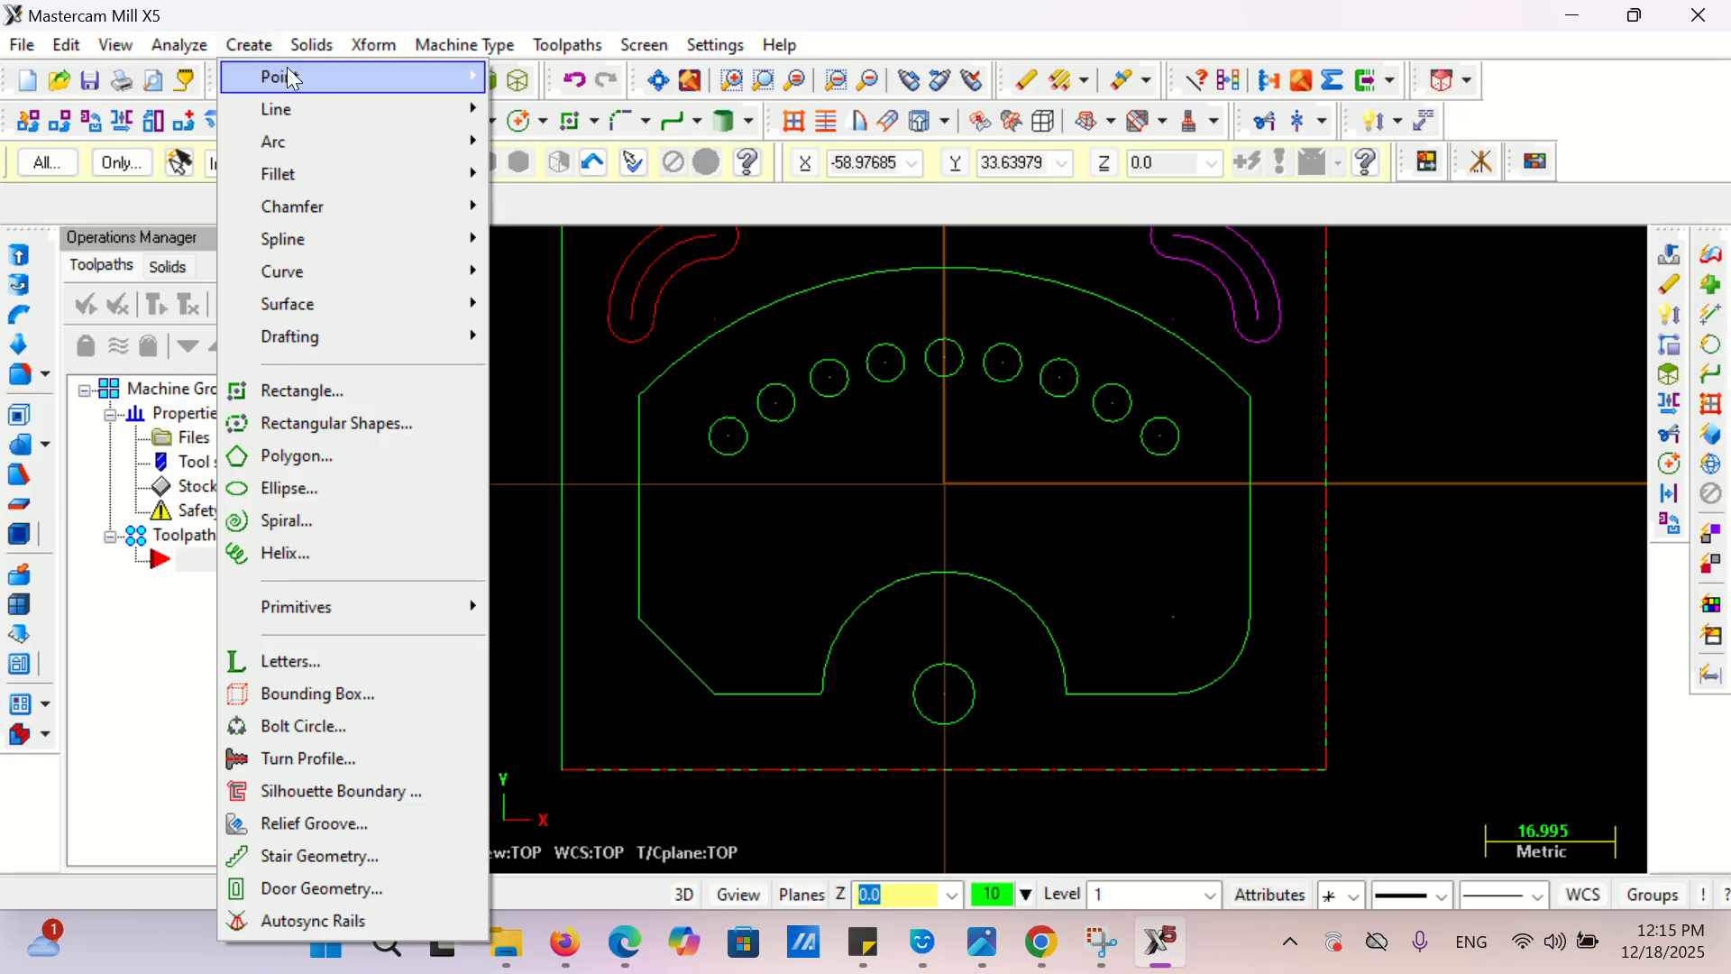
pyautogui.moveTo(293, 78)
pyautogui.click(545, 77)
pyautogui.scroll(3, 712, 432)
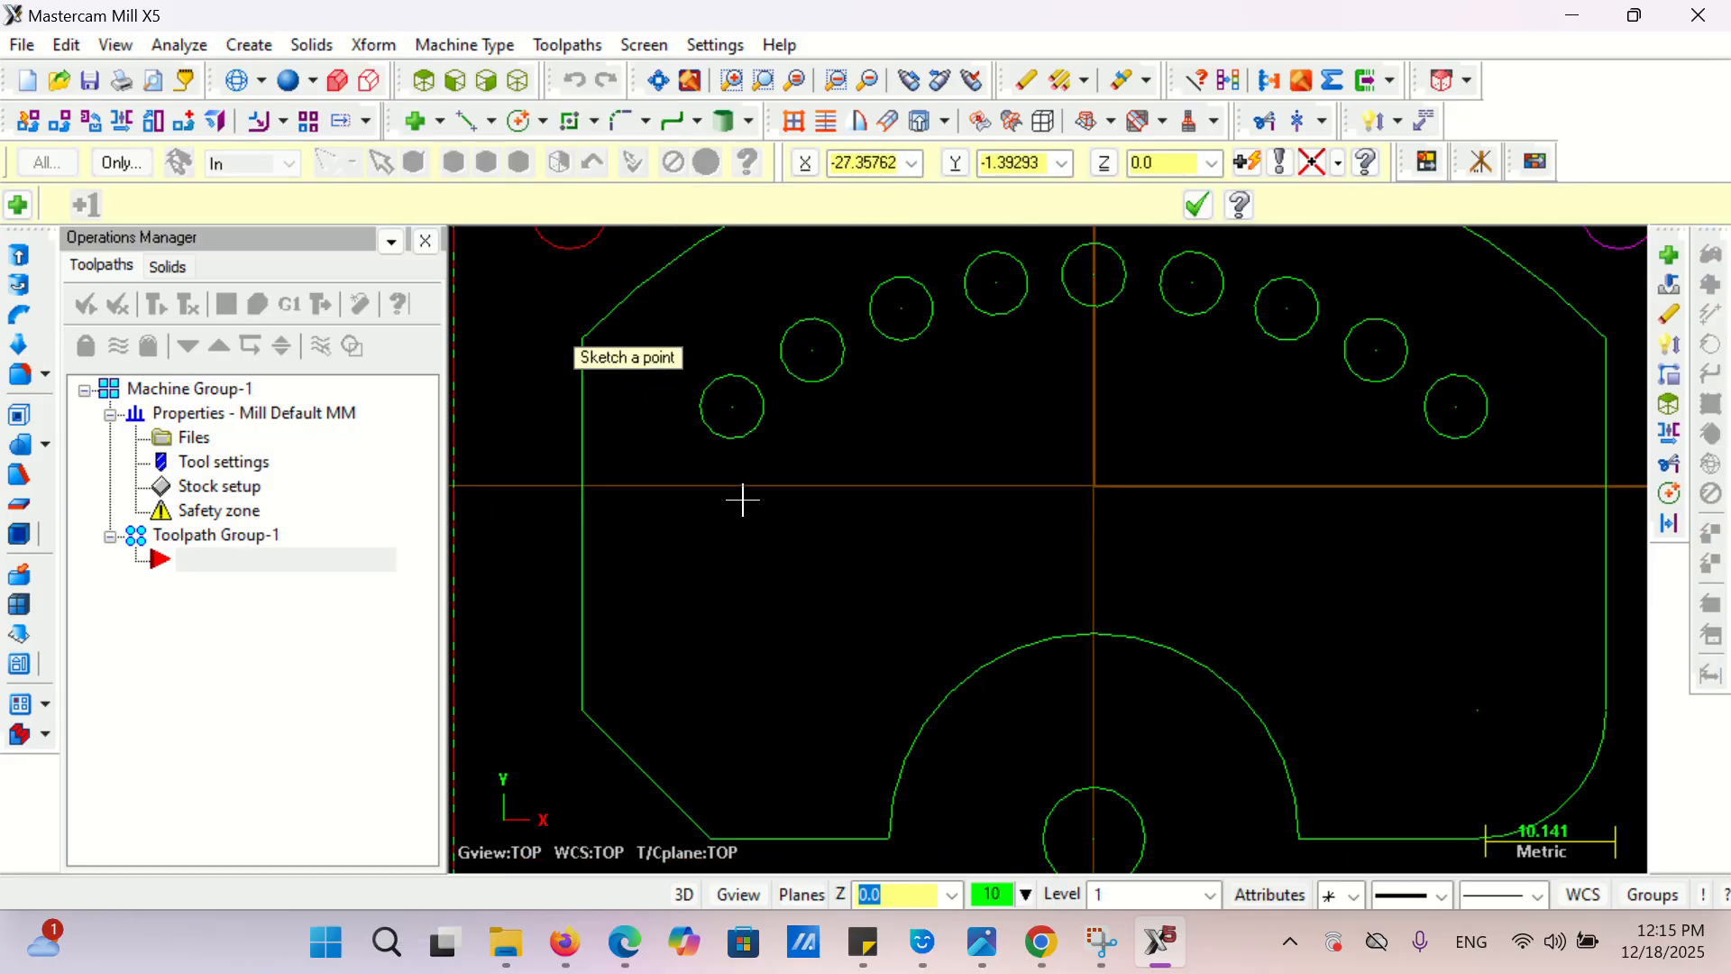
pyautogui.click(735, 408)
pyautogui.click(813, 351)
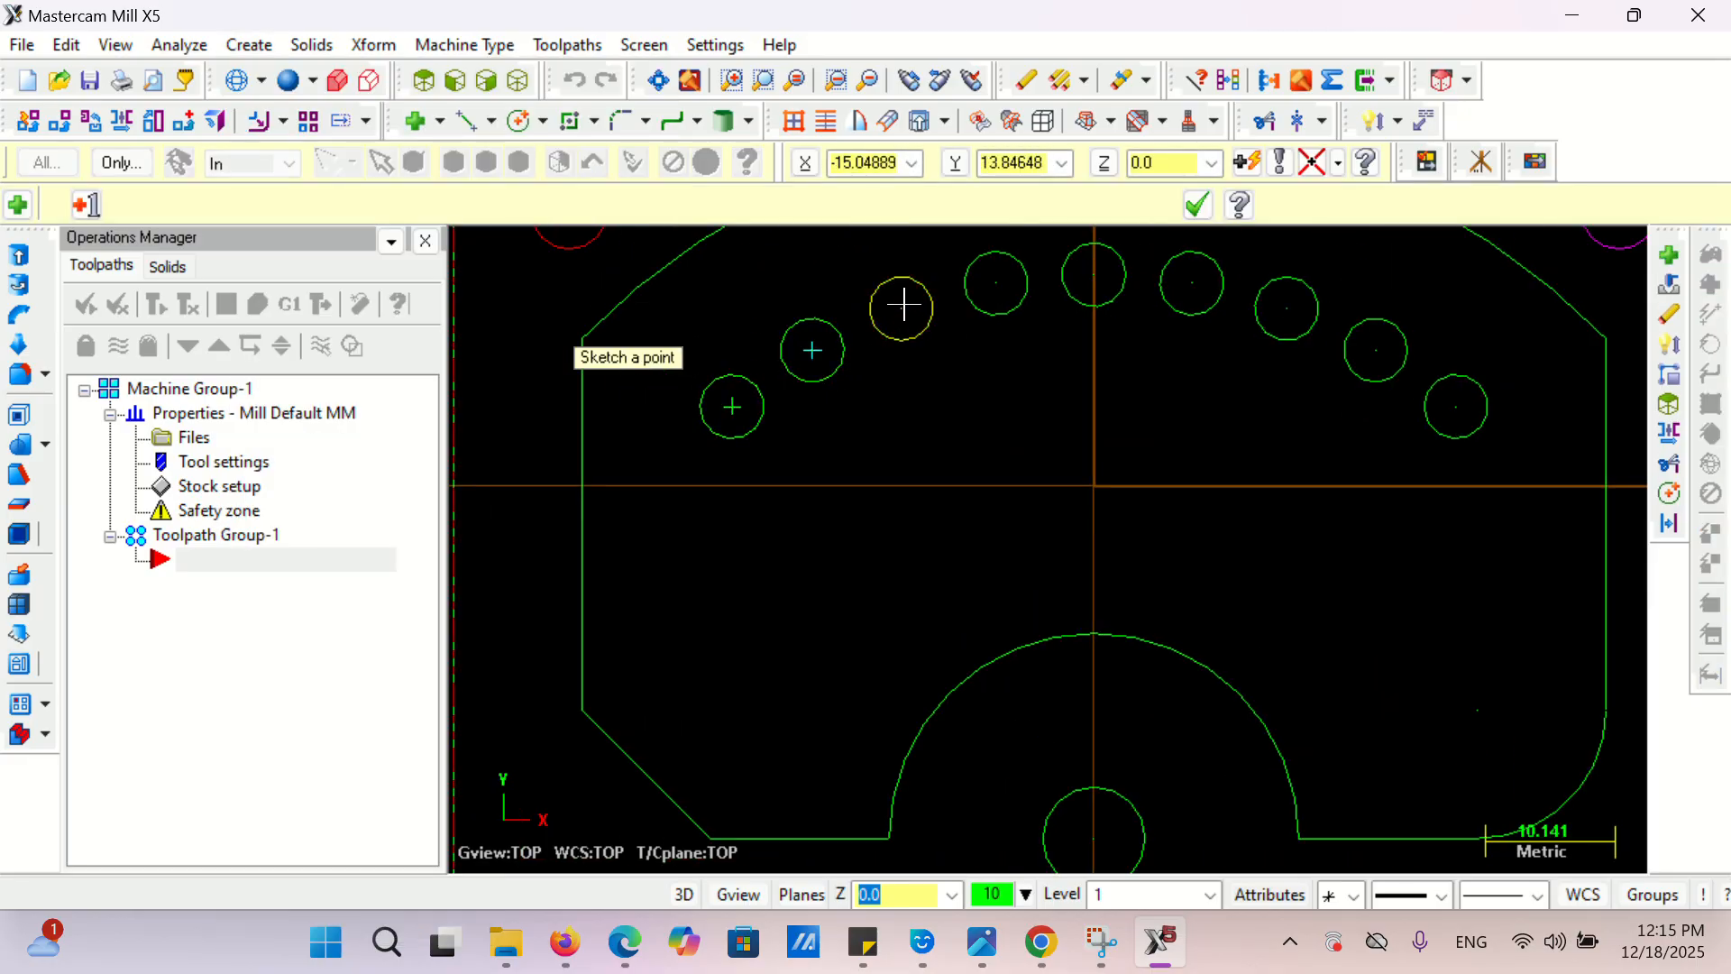
pyautogui.click(901, 308)
pyautogui.click(1001, 287)
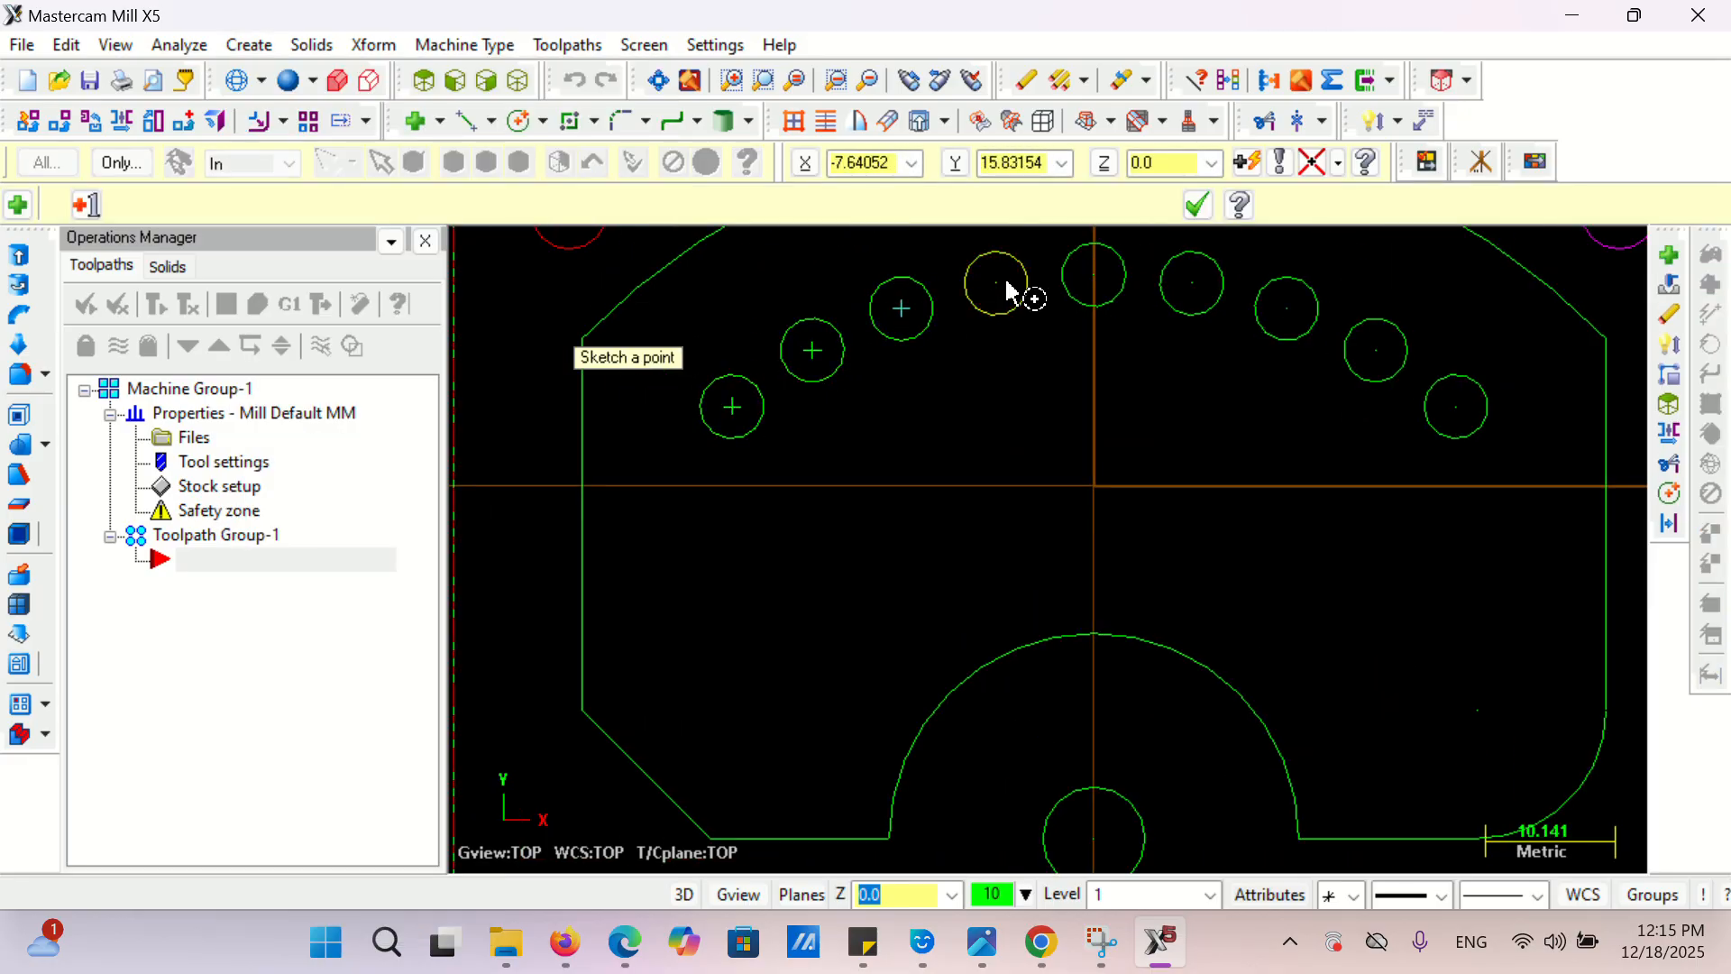
pyautogui.click(1096, 277)
pyautogui.click(1198, 291)
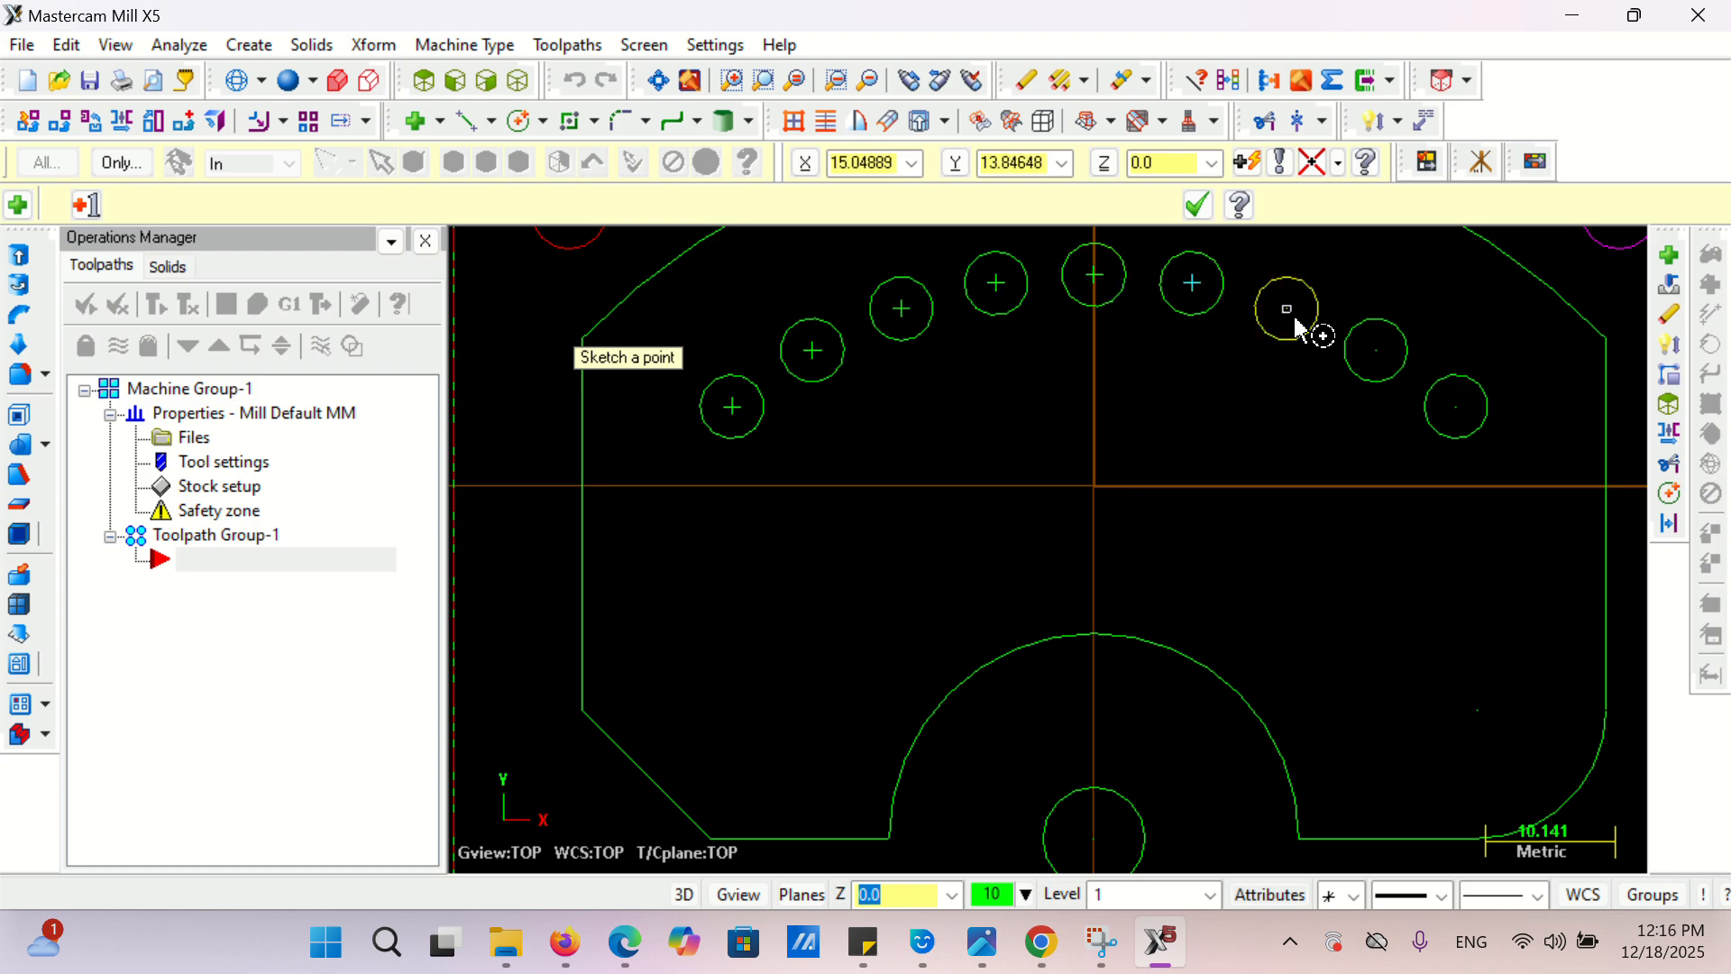
pyautogui.click(1289, 311)
pyautogui.click(1376, 350)
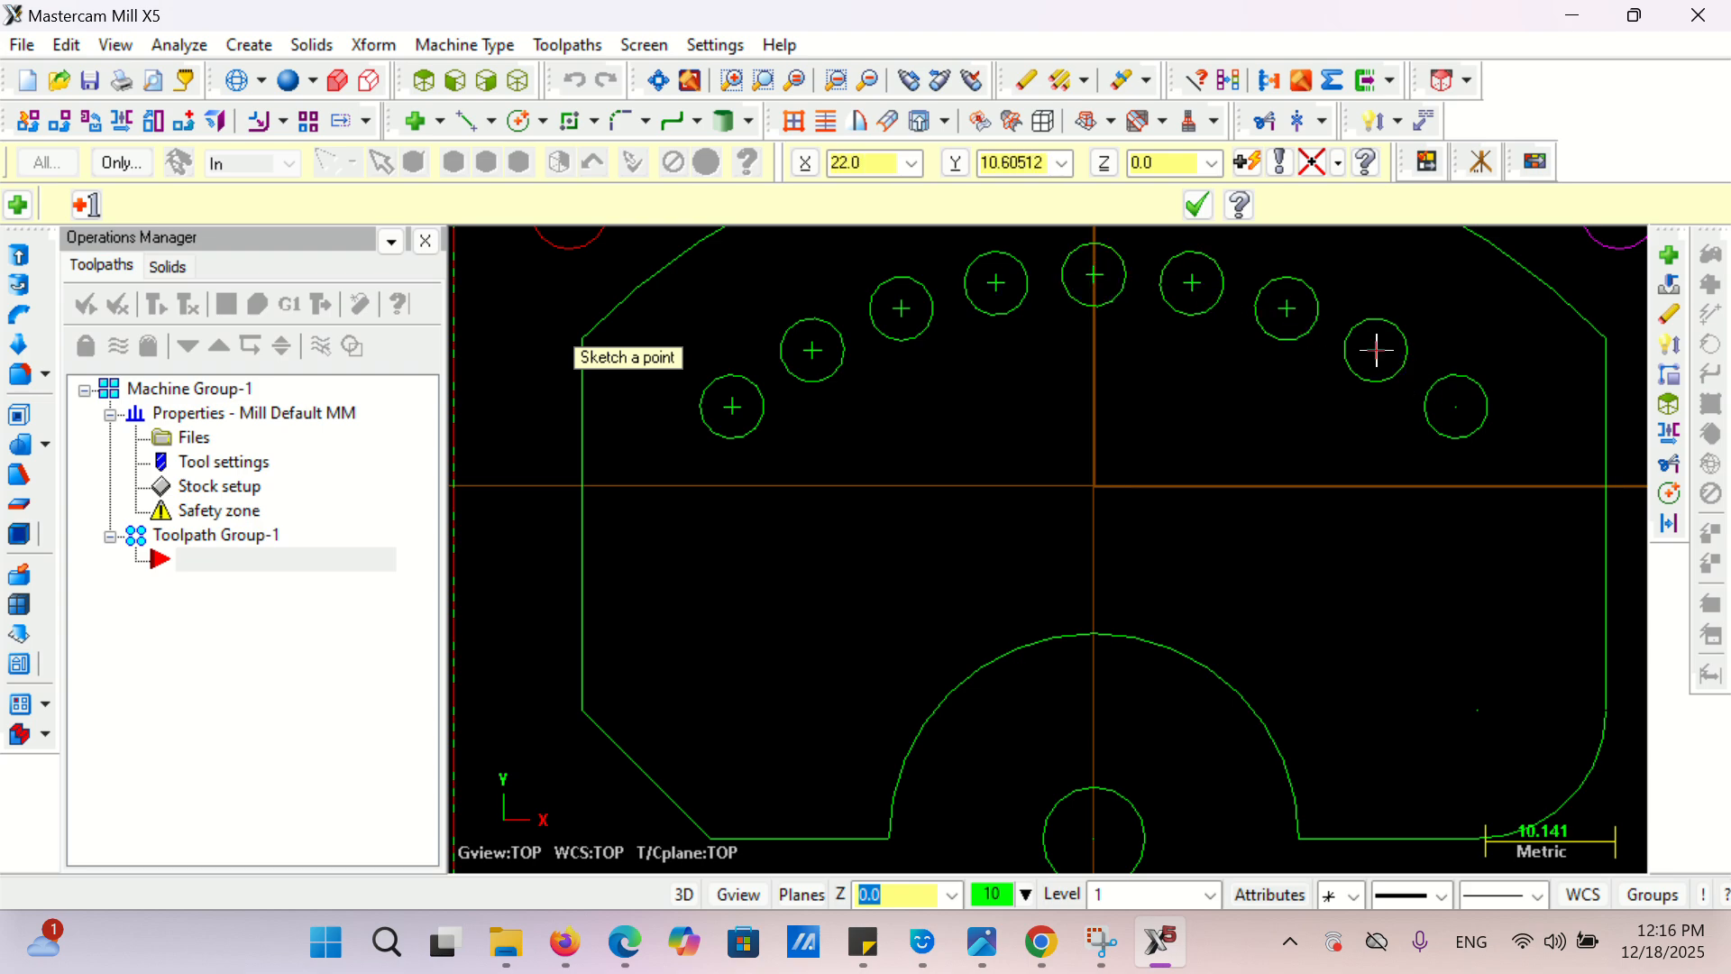
pyautogui.click(1477, 422)
pyautogui.scroll(-1, 1071, 413)
pyautogui.click(1087, 727)
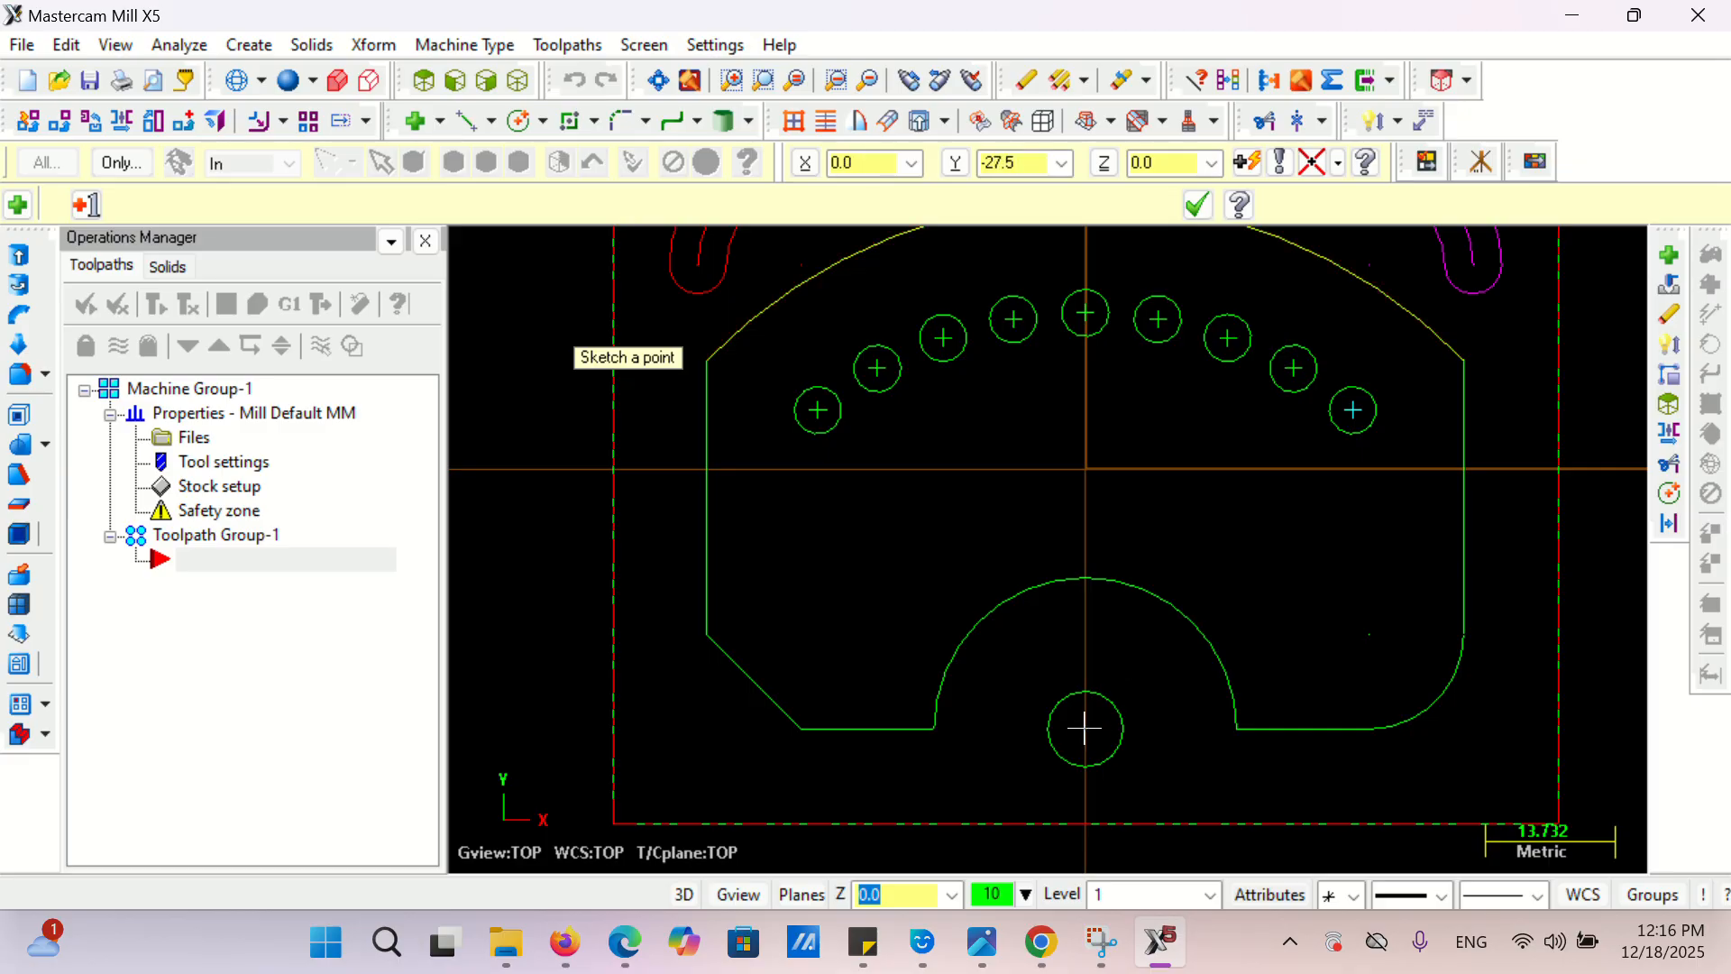
pyautogui.click(1196, 214)
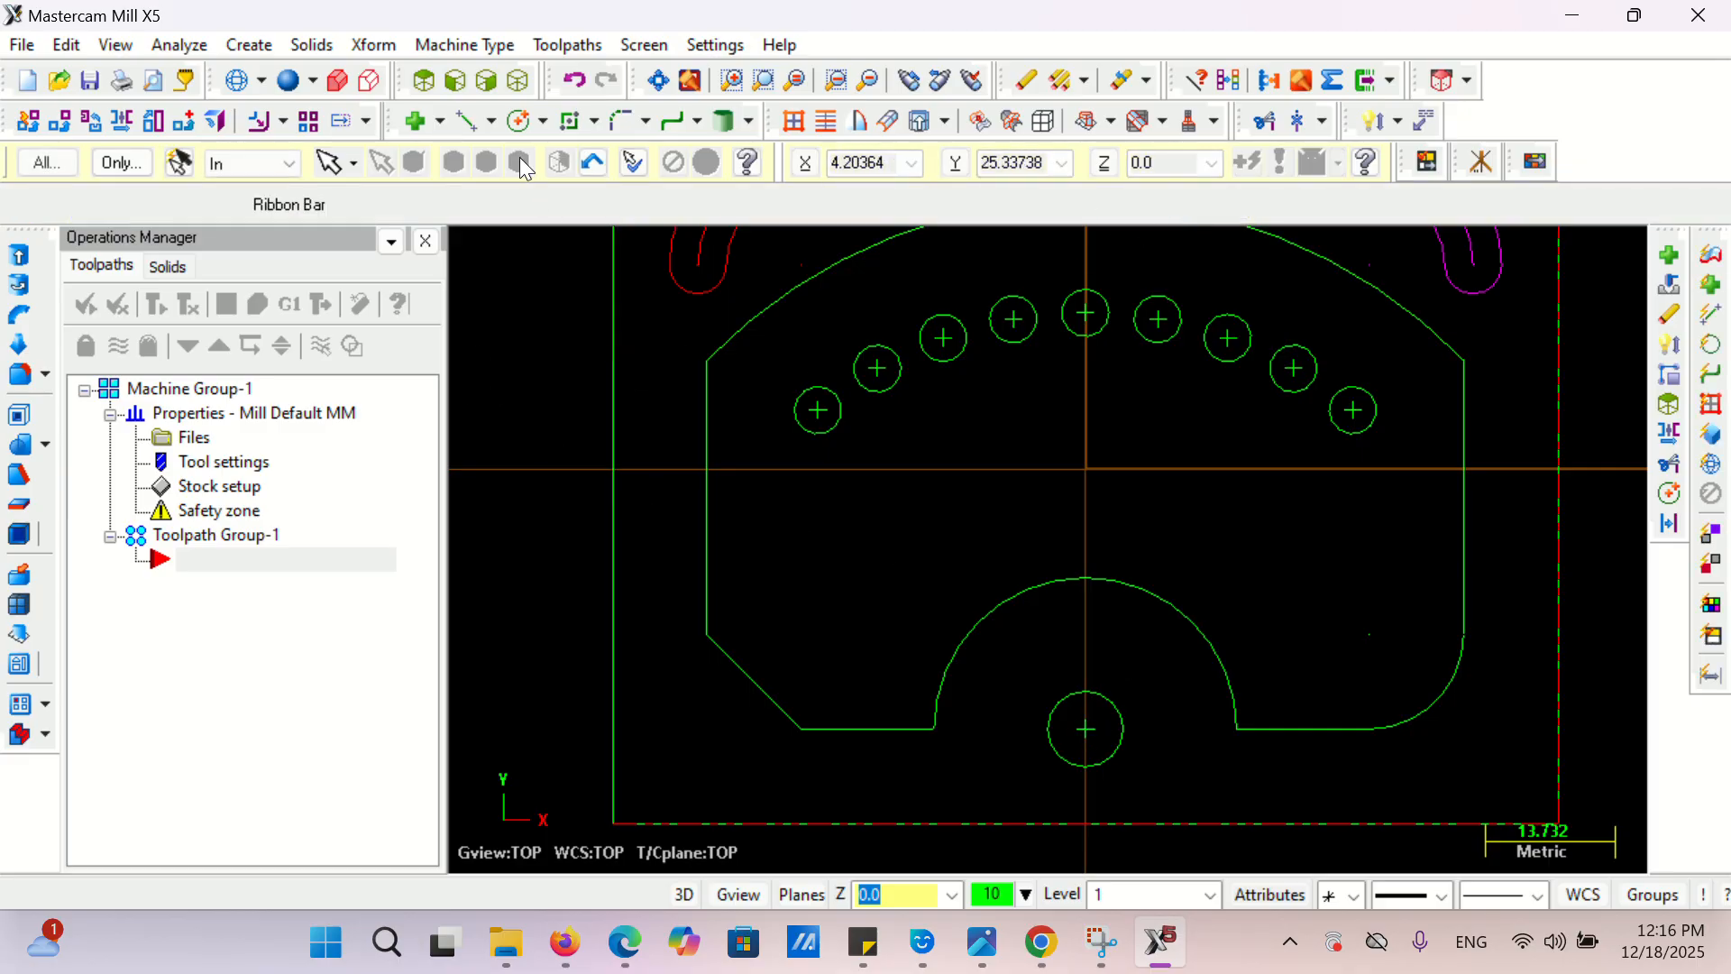
# - Create a drill toolpath with NC name T, using window points selection to pick the ten hole-centre points
pyautogui.click(568, 45)
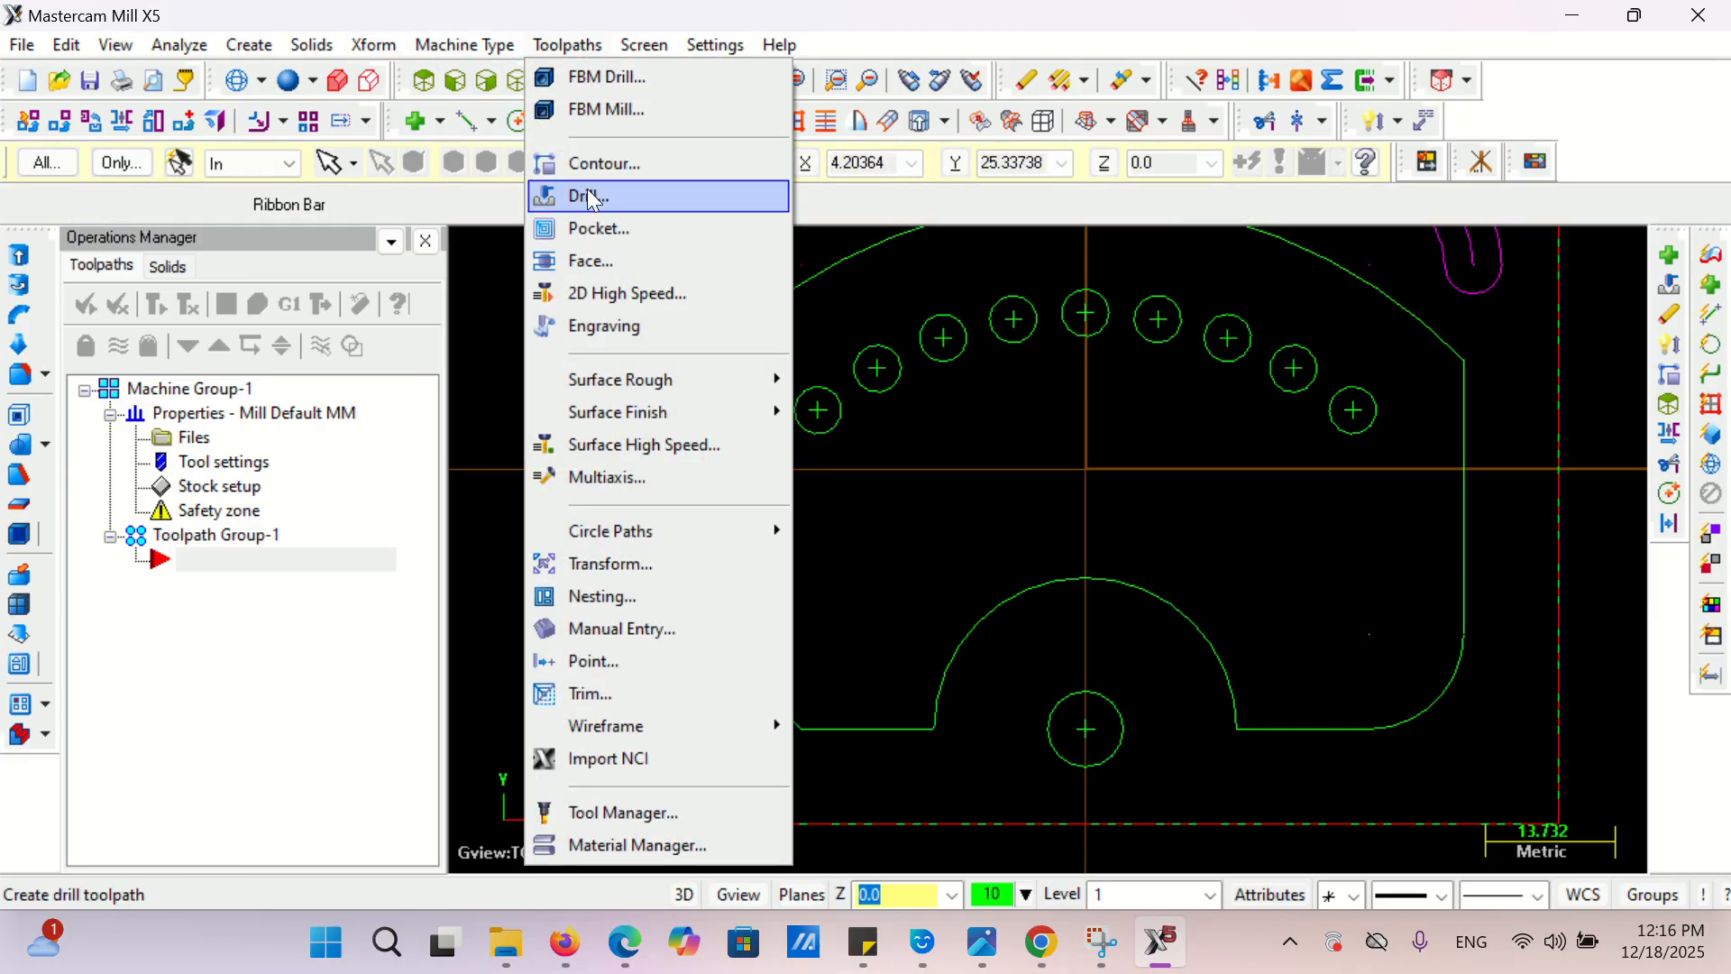
pyautogui.click(615, 200)
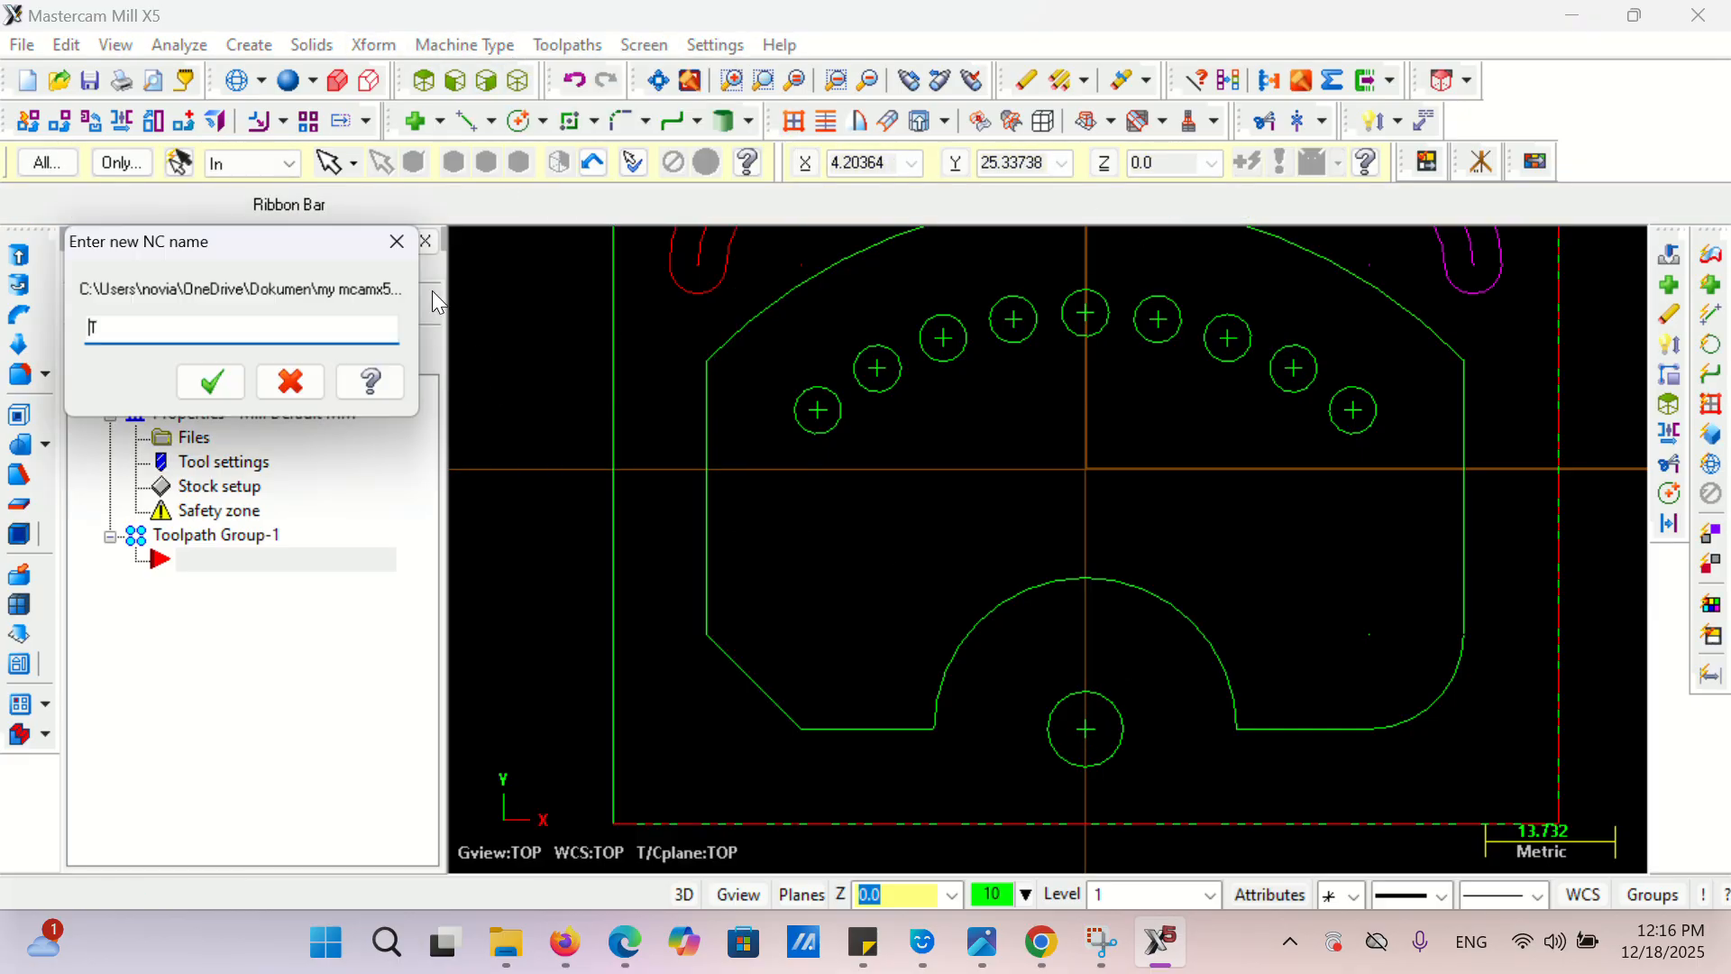
pyautogui.click(217, 380)
pyautogui.click(230, 405)
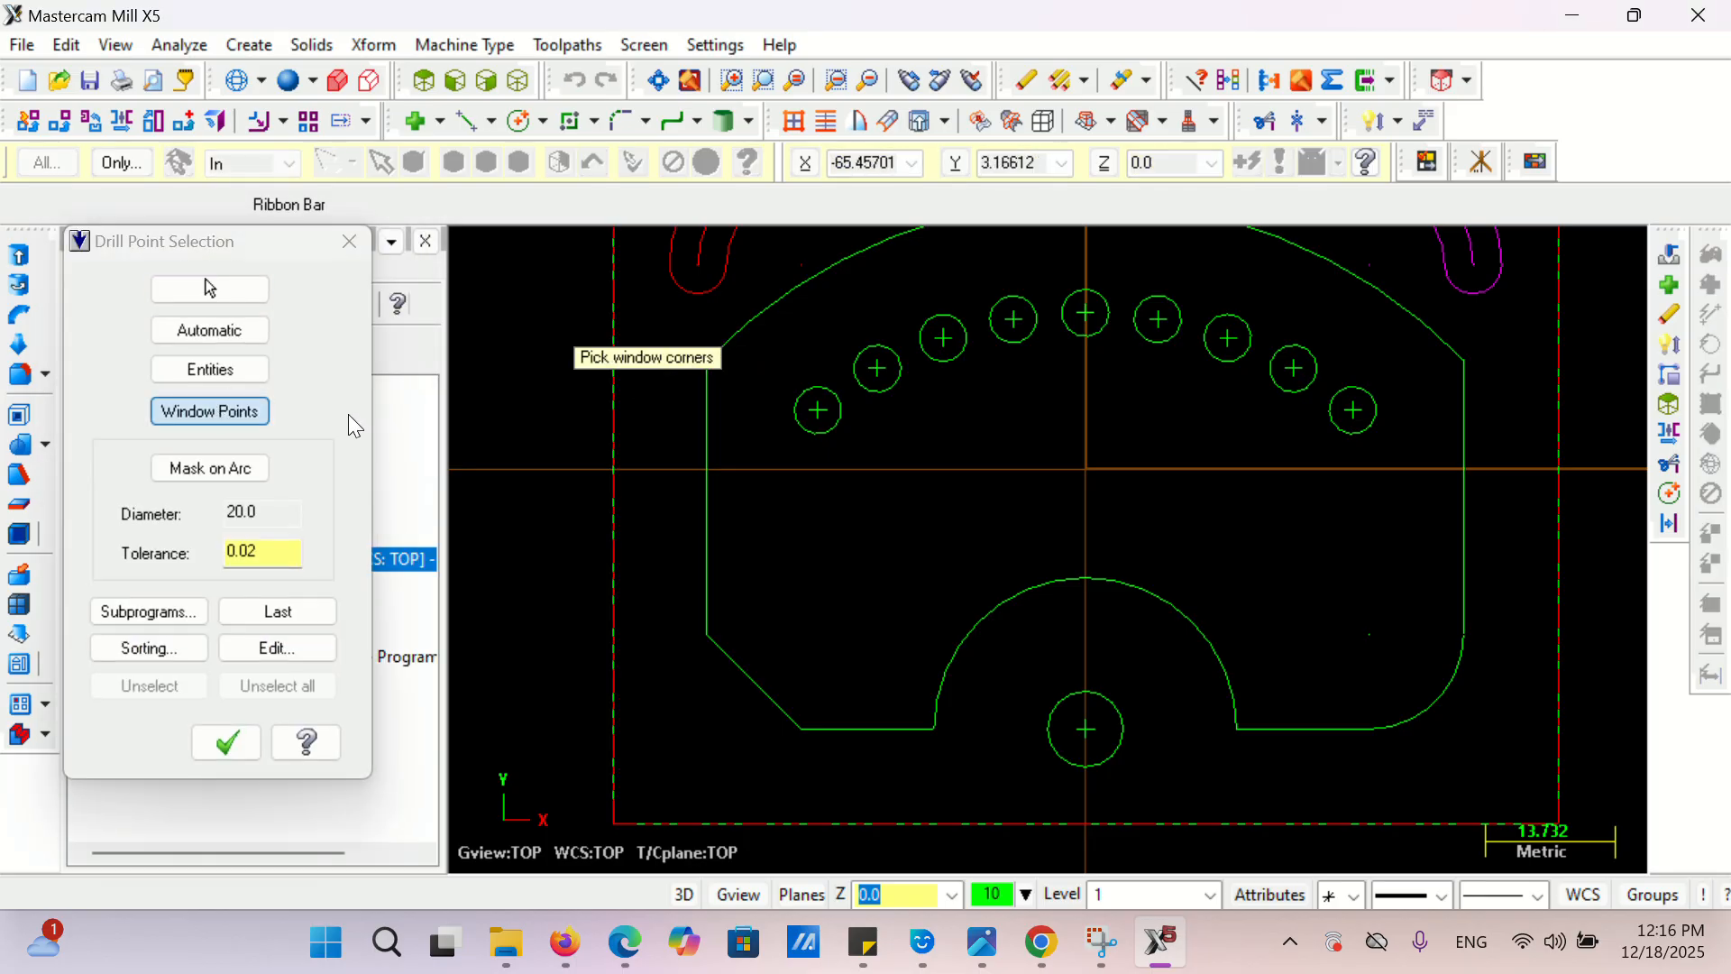
pyautogui.scroll(-1, 681, 433)
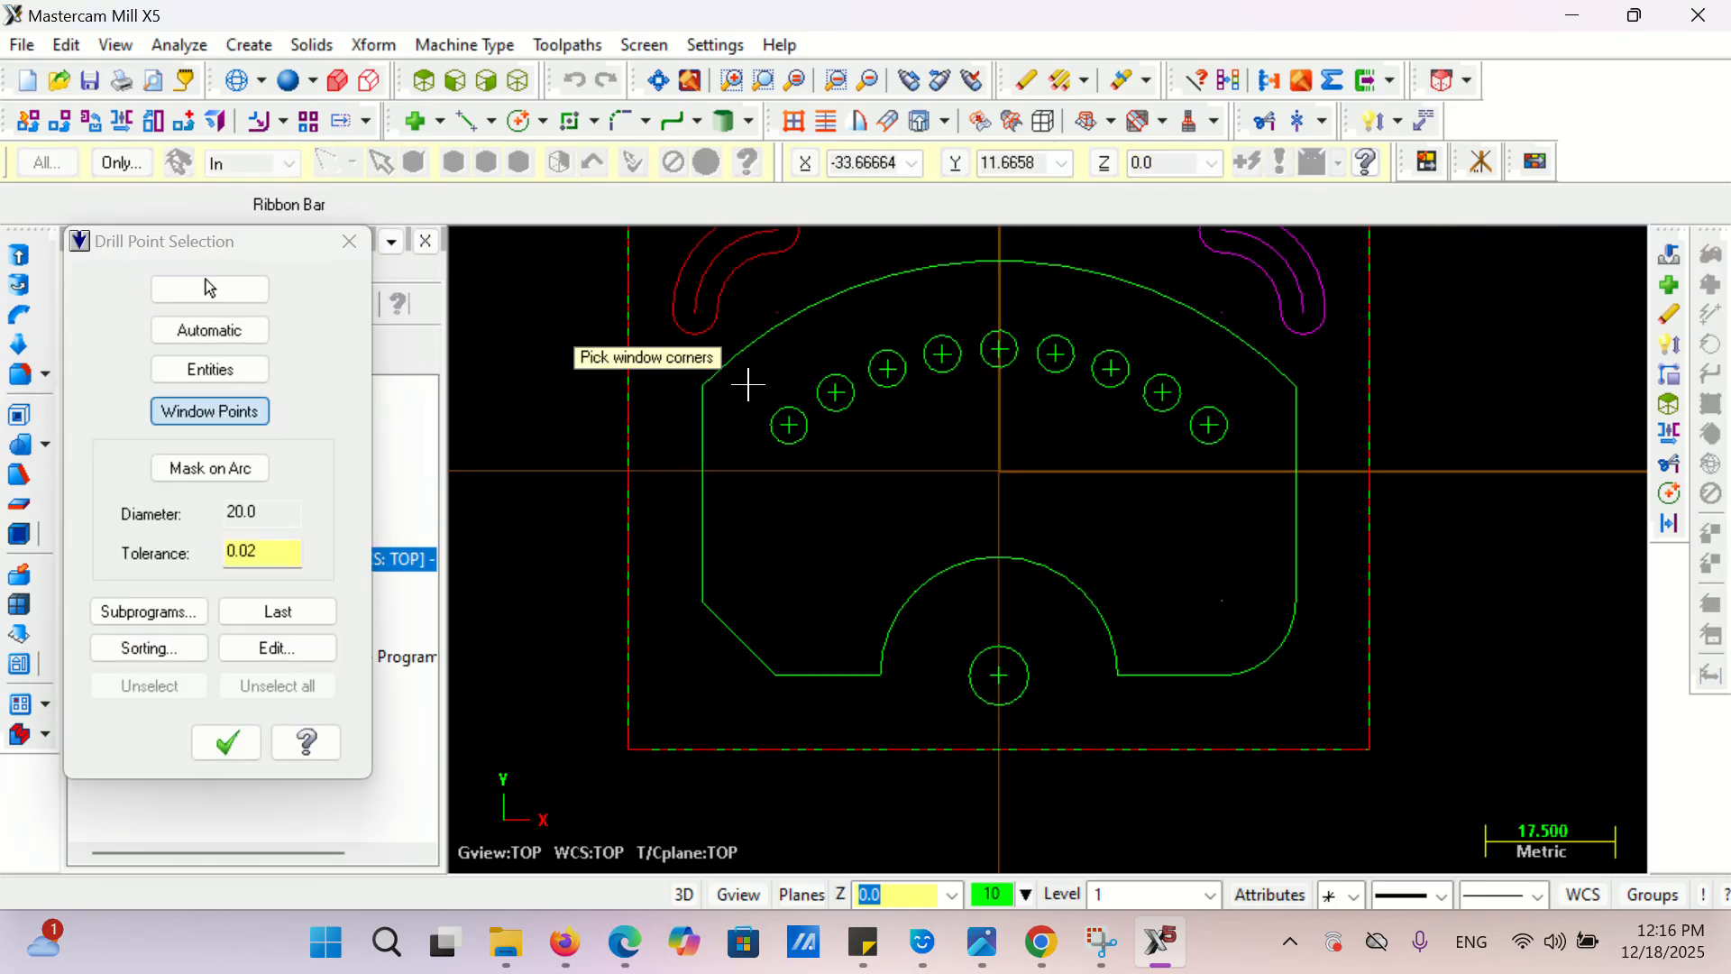
pyautogui.click(757, 282)
pyautogui.click(1251, 745)
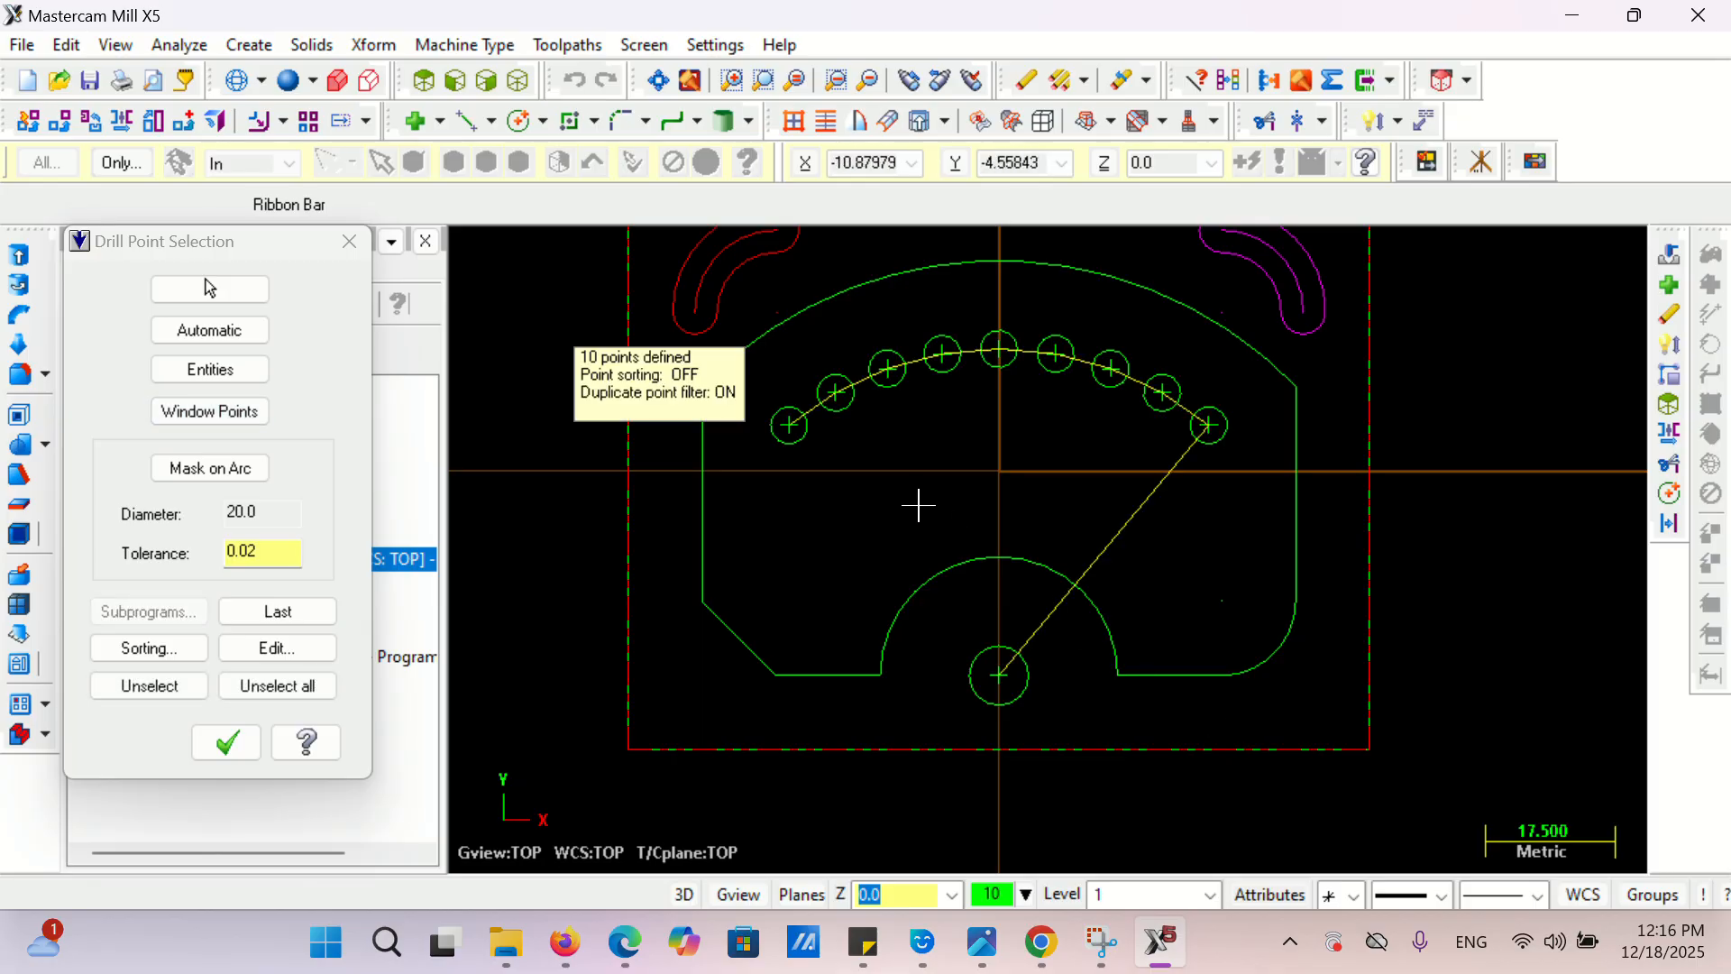
pyautogui.click(227, 742)
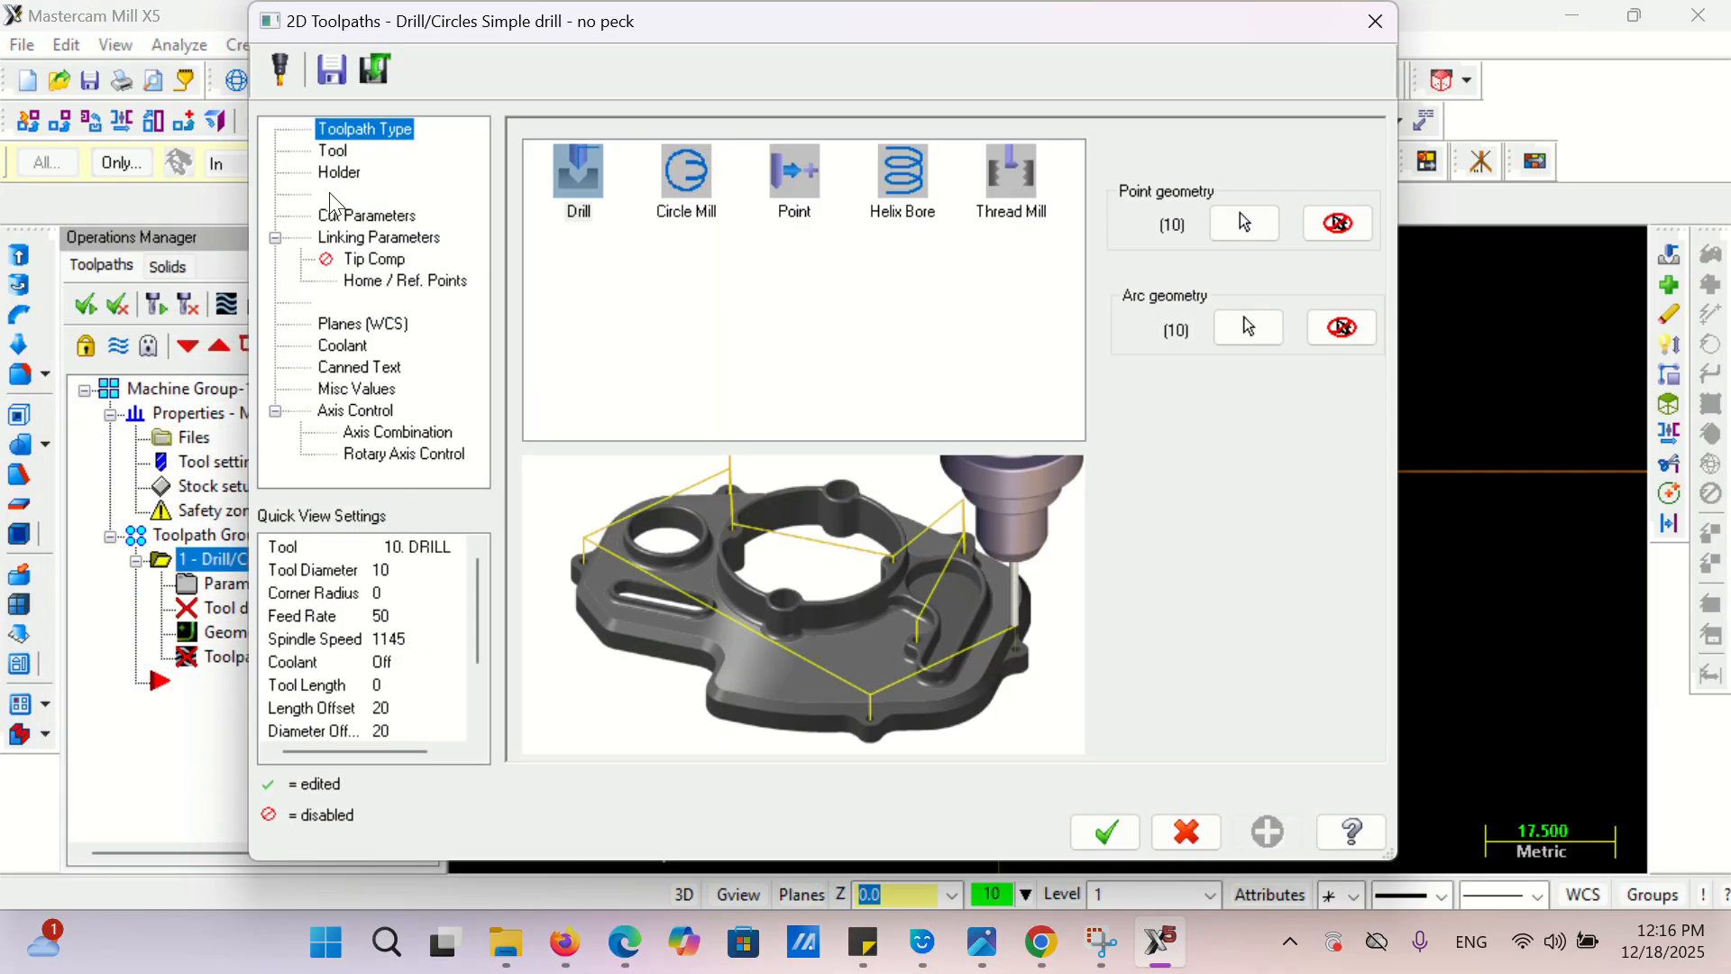
# - Create a new center drill tool with a 6.25 mm diameter for the drill toolpath
pyautogui.click(334, 151)
pyautogui.rightClick(661, 250)
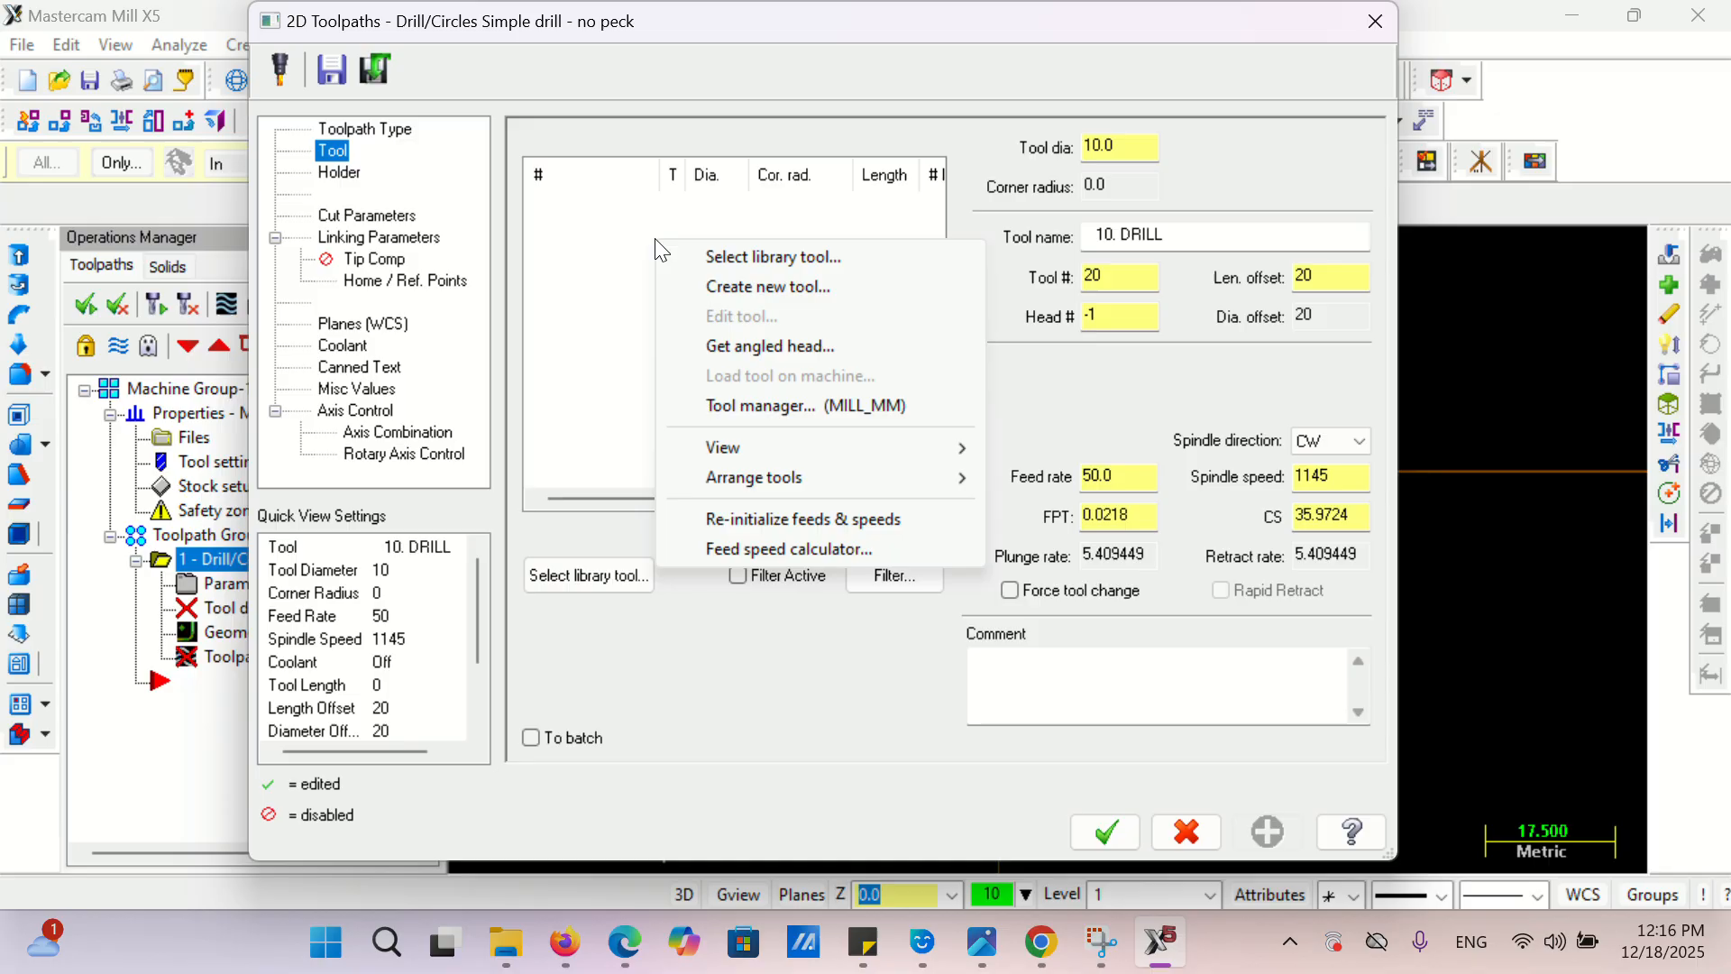
pyautogui.click(755, 283)
pyautogui.click(452, 614)
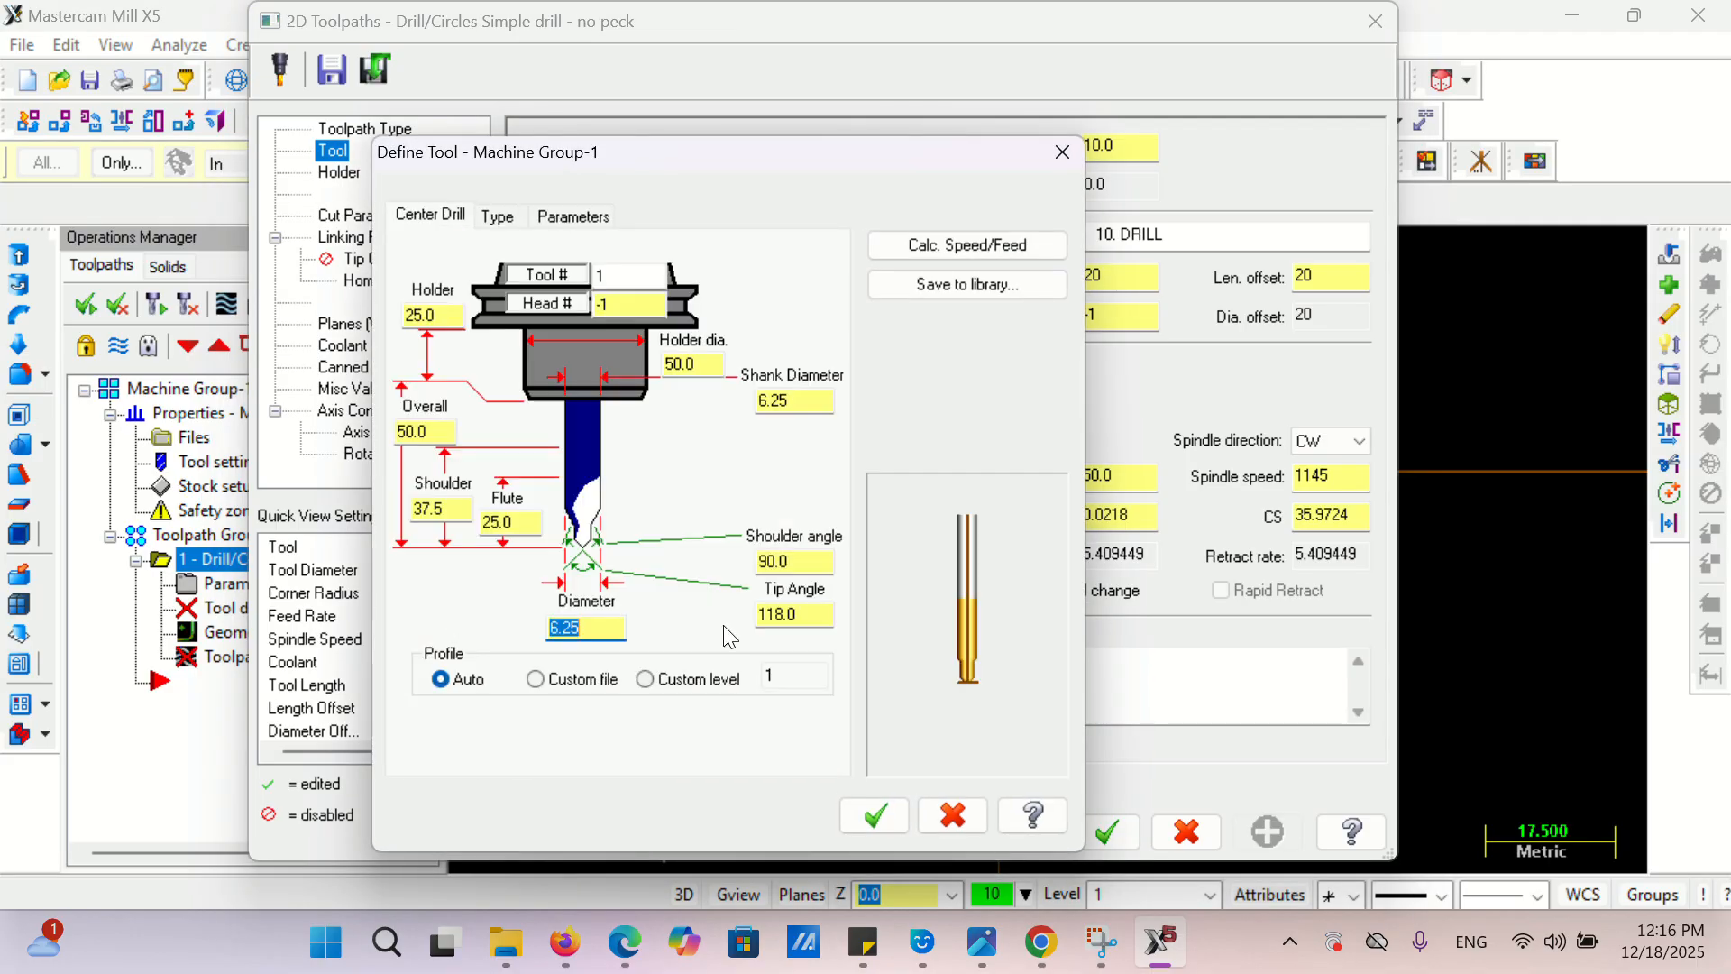
pyautogui.click(872, 815)
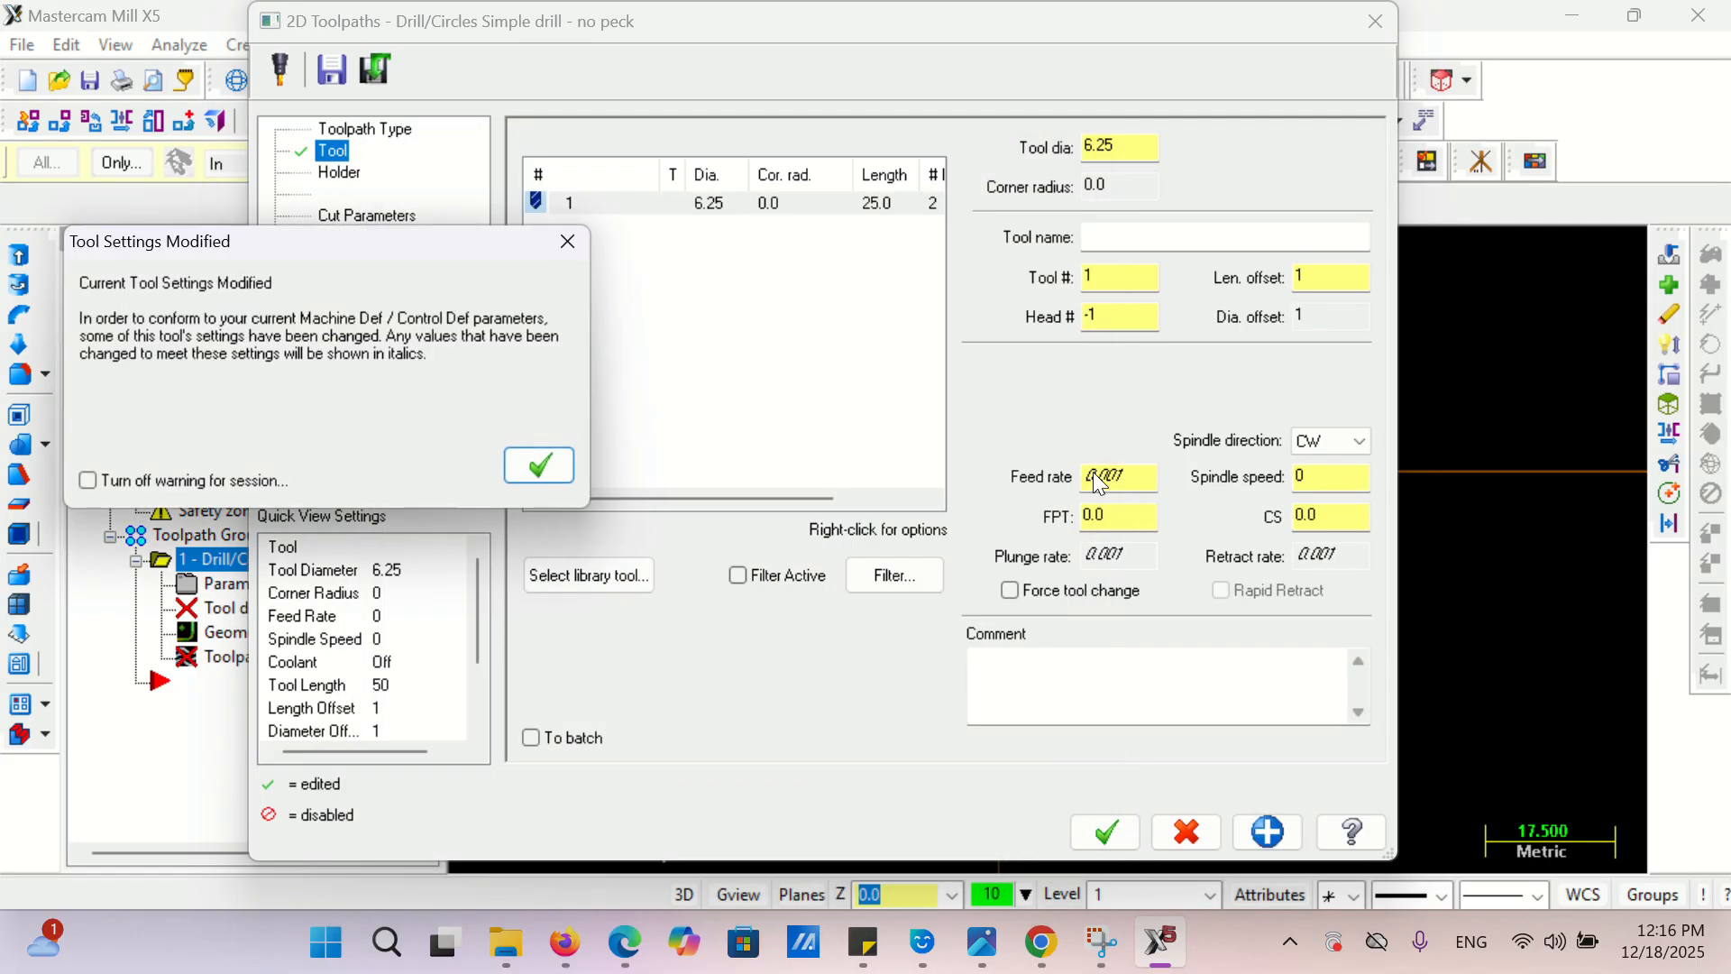
pyautogui.click(539, 465)
# - Set the center drill's feed rate to 50 and its spindle speed to 2000
pyautogui.doubleClick(1137, 486)
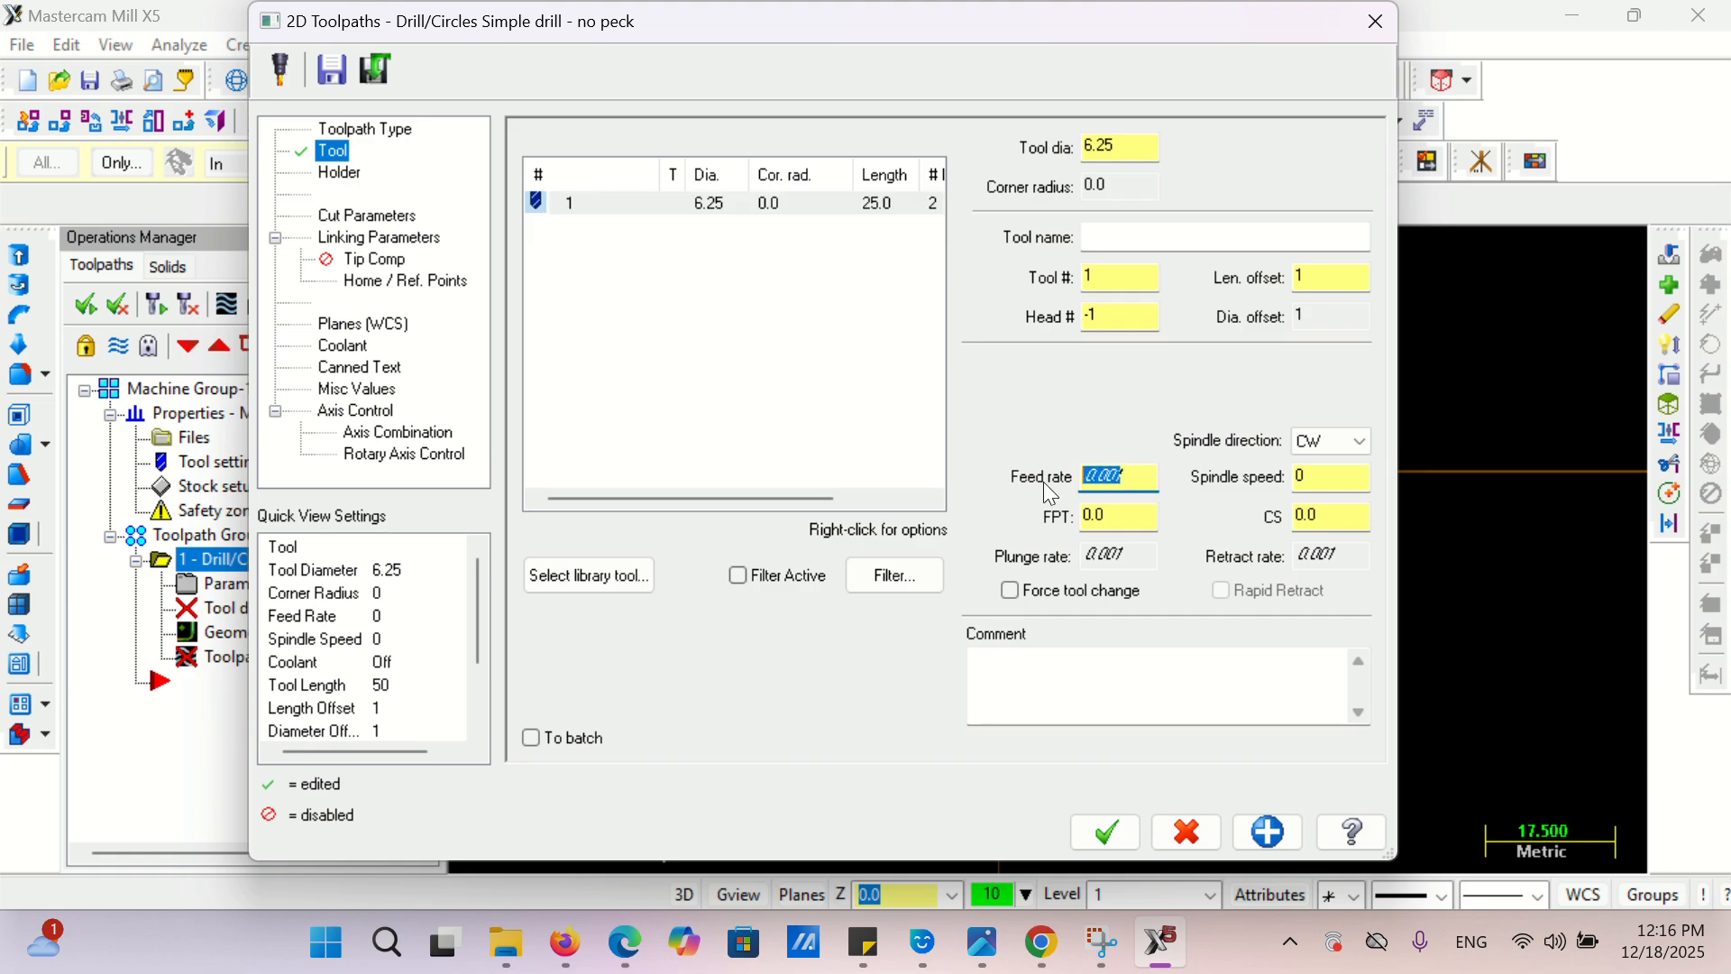
pyautogui.write('50')
pyautogui.doubleClick(1361, 478)
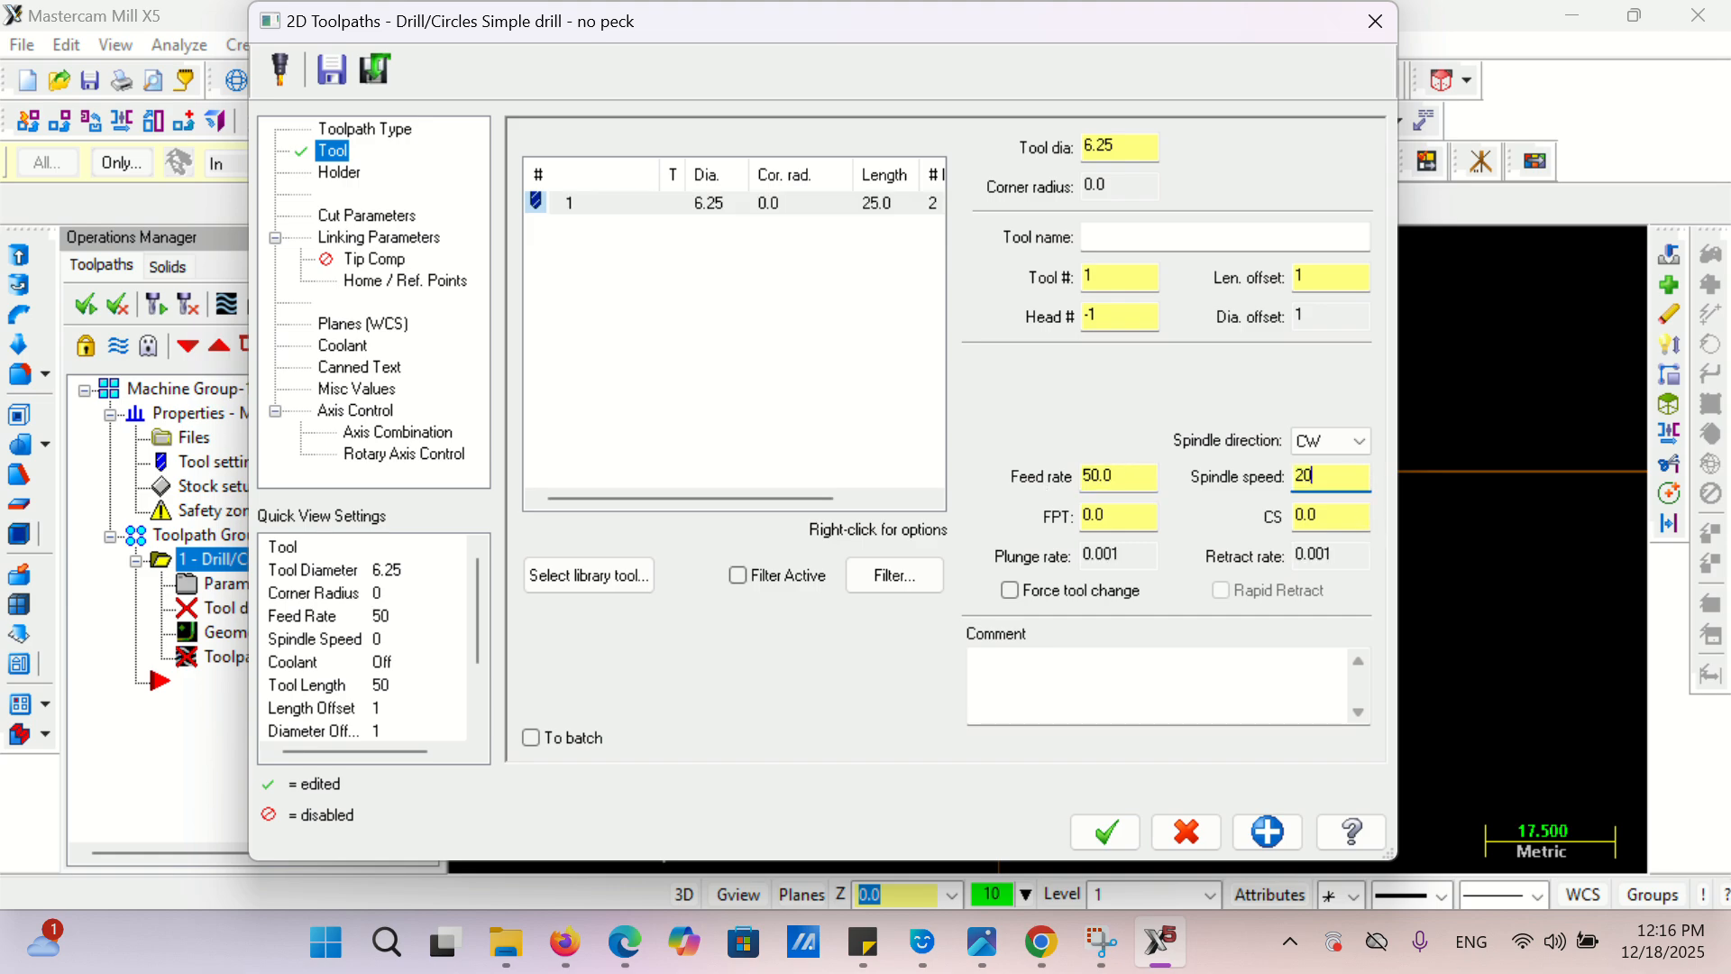
pyautogui.doubleClick(1351, 516)
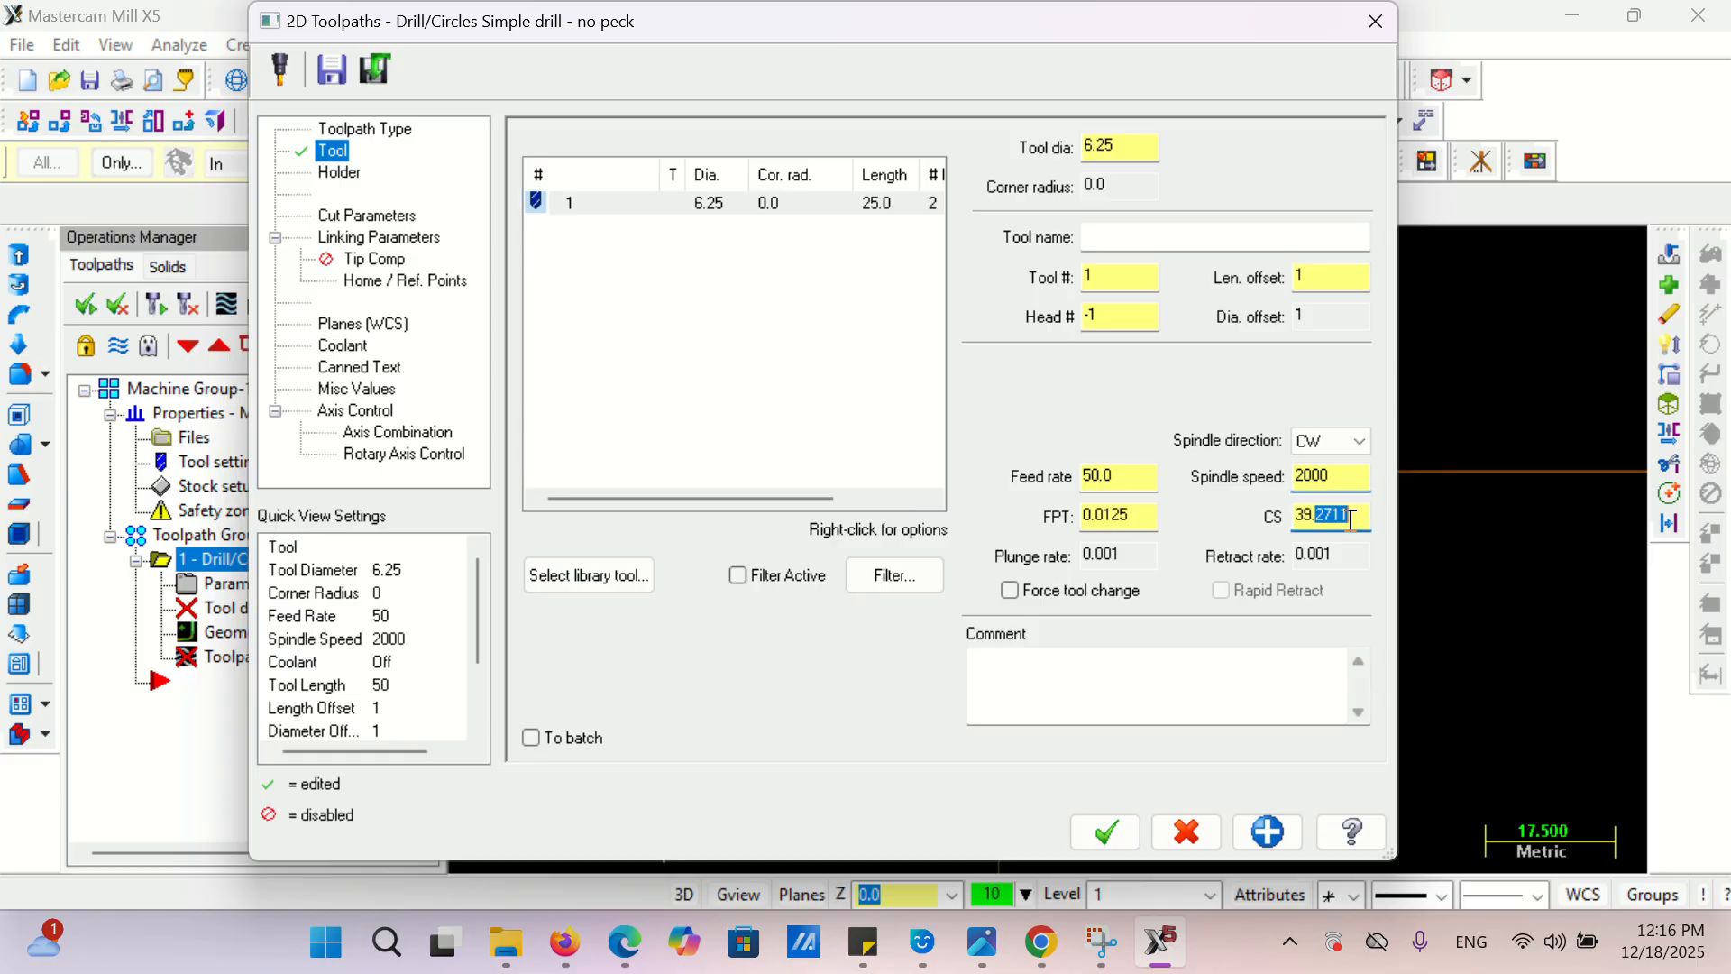
# - Enable an absolute clearance of 50, set the retract to absolute 2 and the depth to a negative absolute value, and generate the toolpath
pyautogui.click(366, 218)
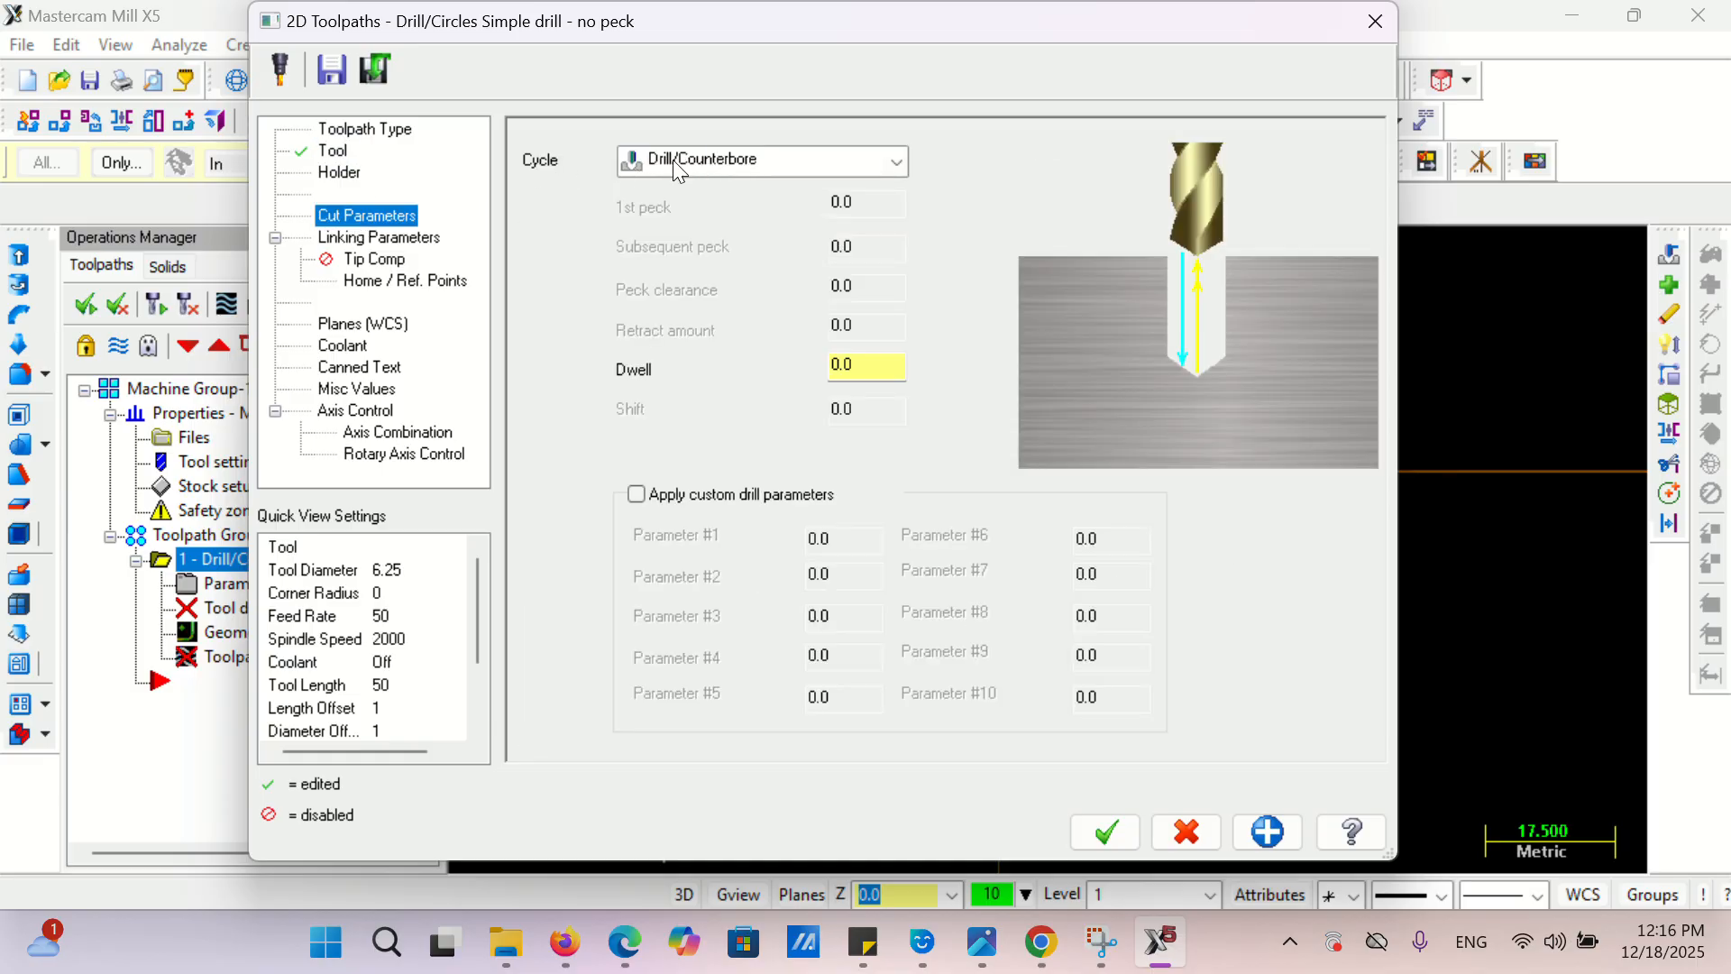
pyautogui.click(431, 238)
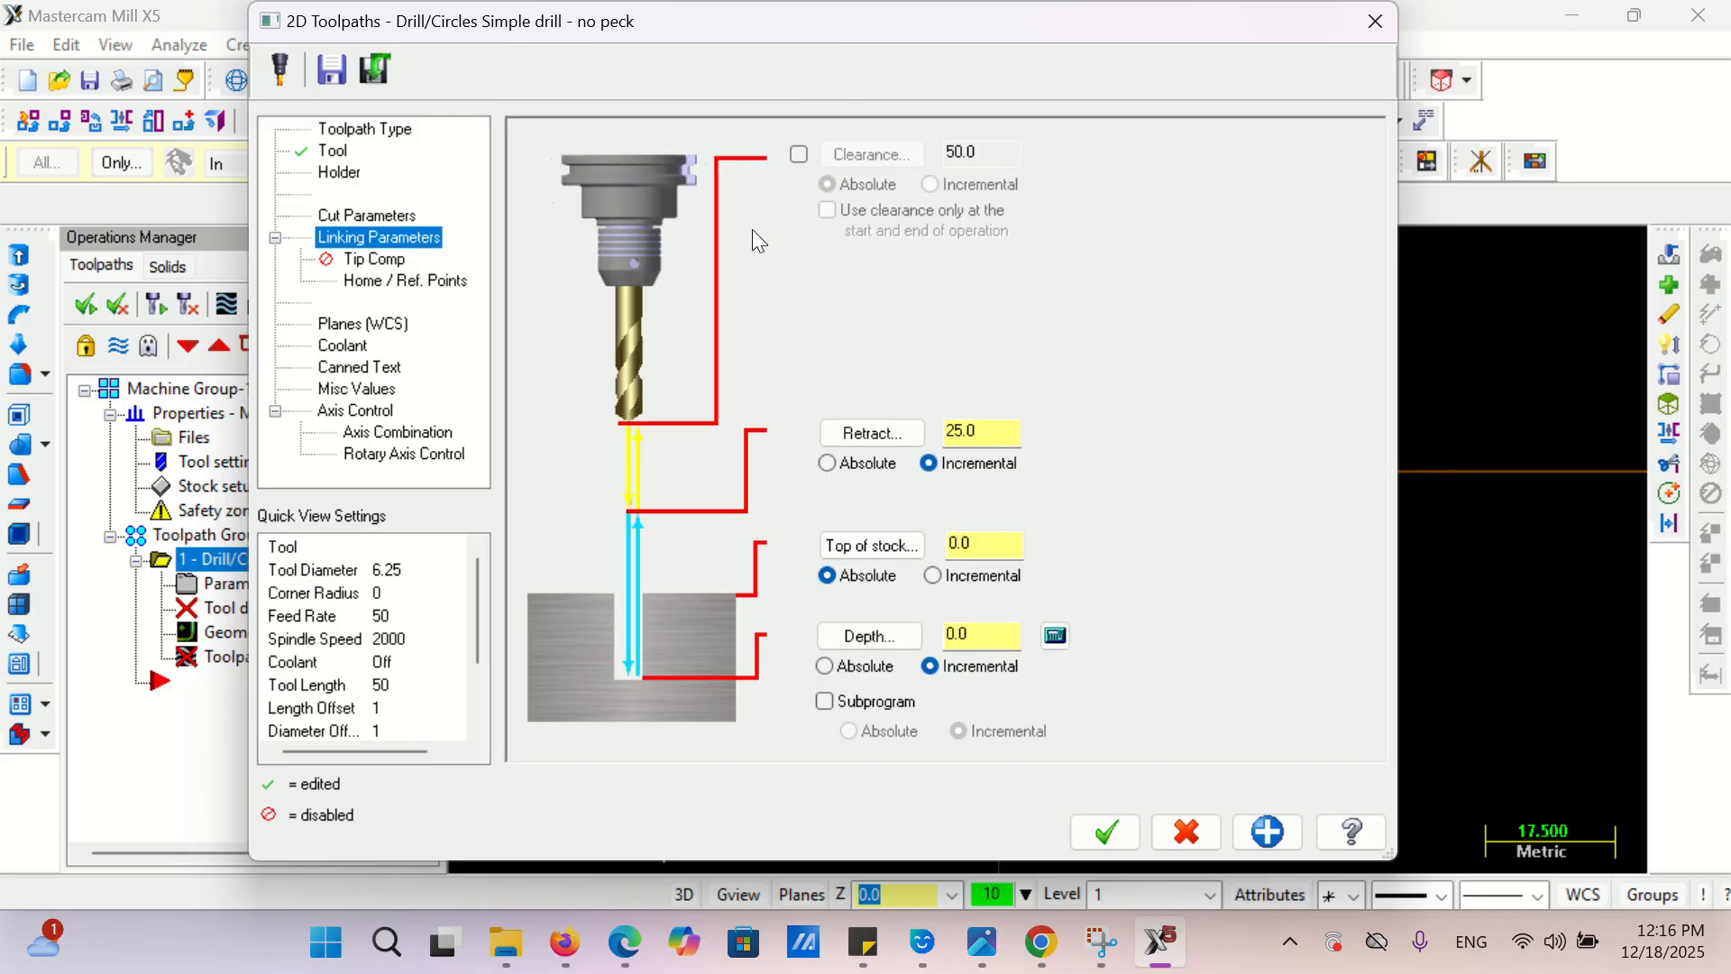
pyautogui.click(797, 155)
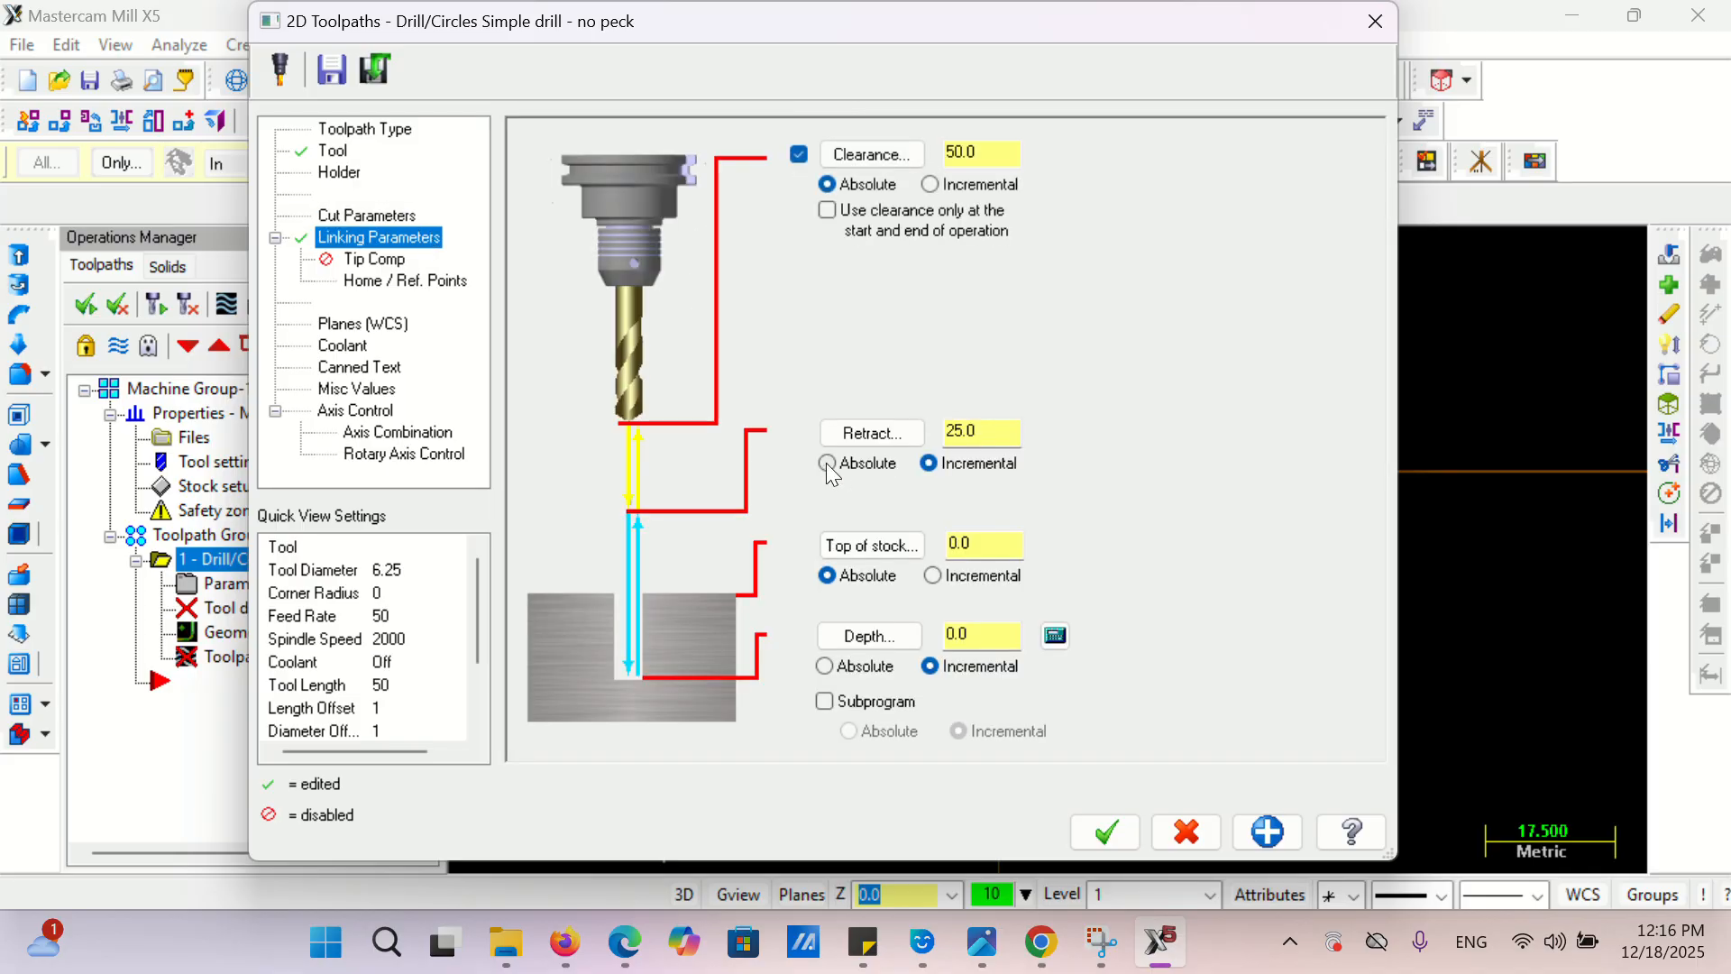
pyautogui.doubleClick(978, 443)
pyautogui.write('2')
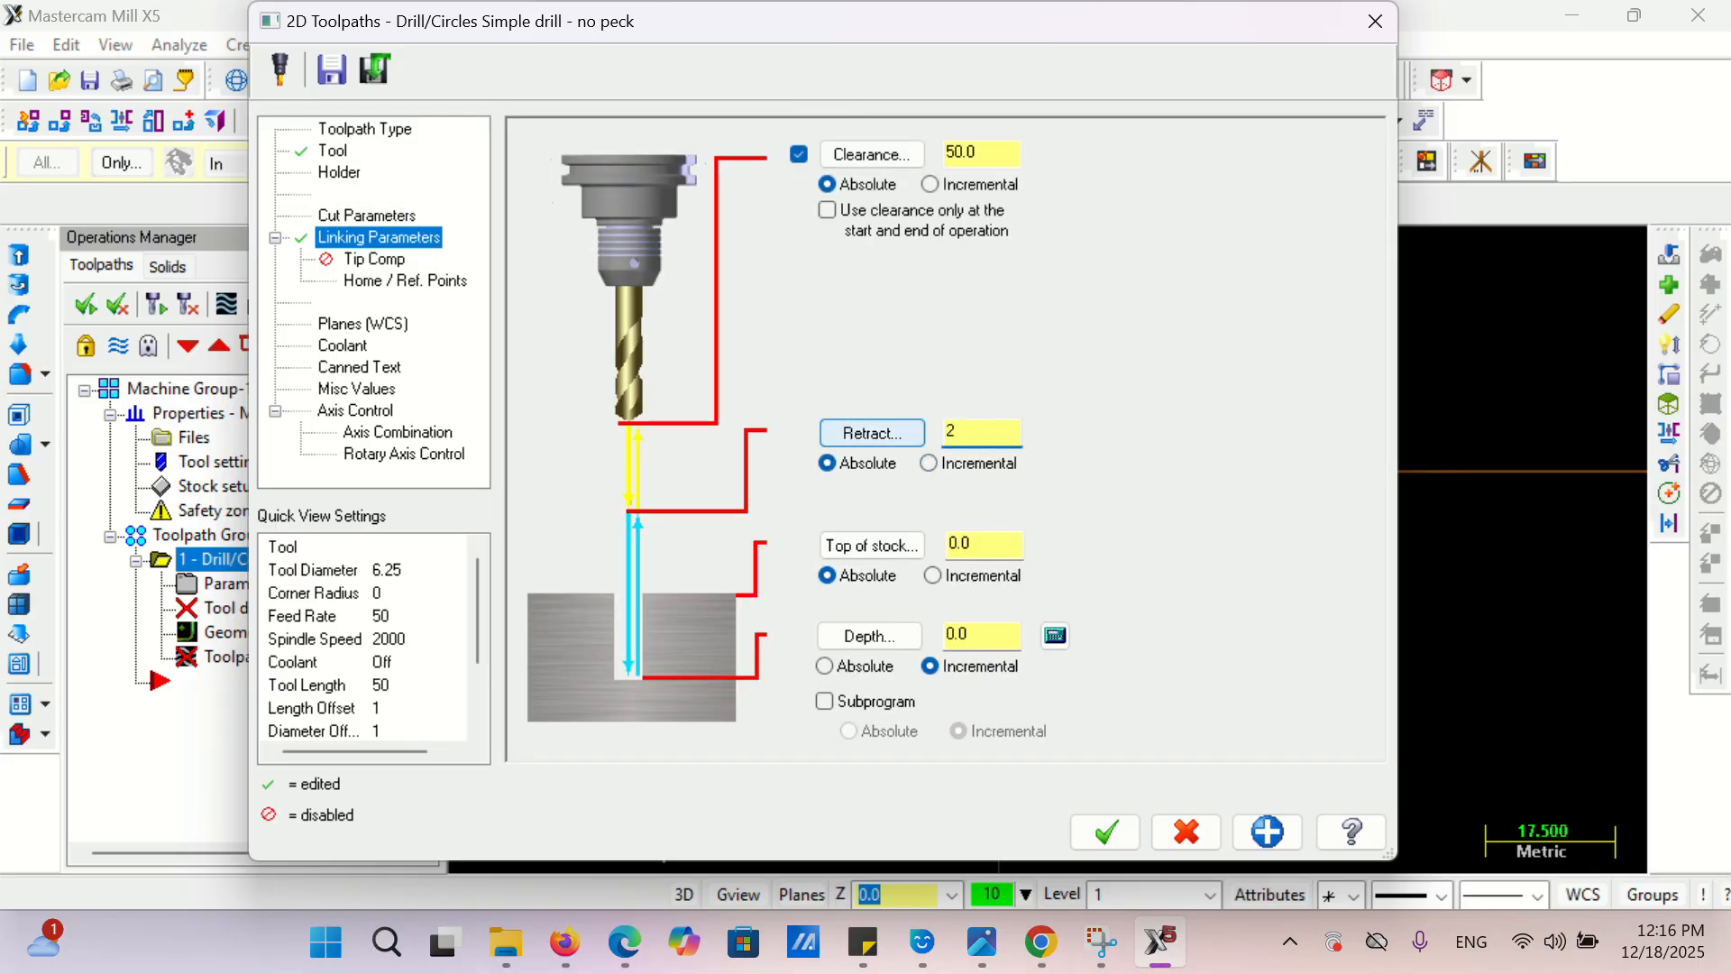
pyautogui.click(825, 666)
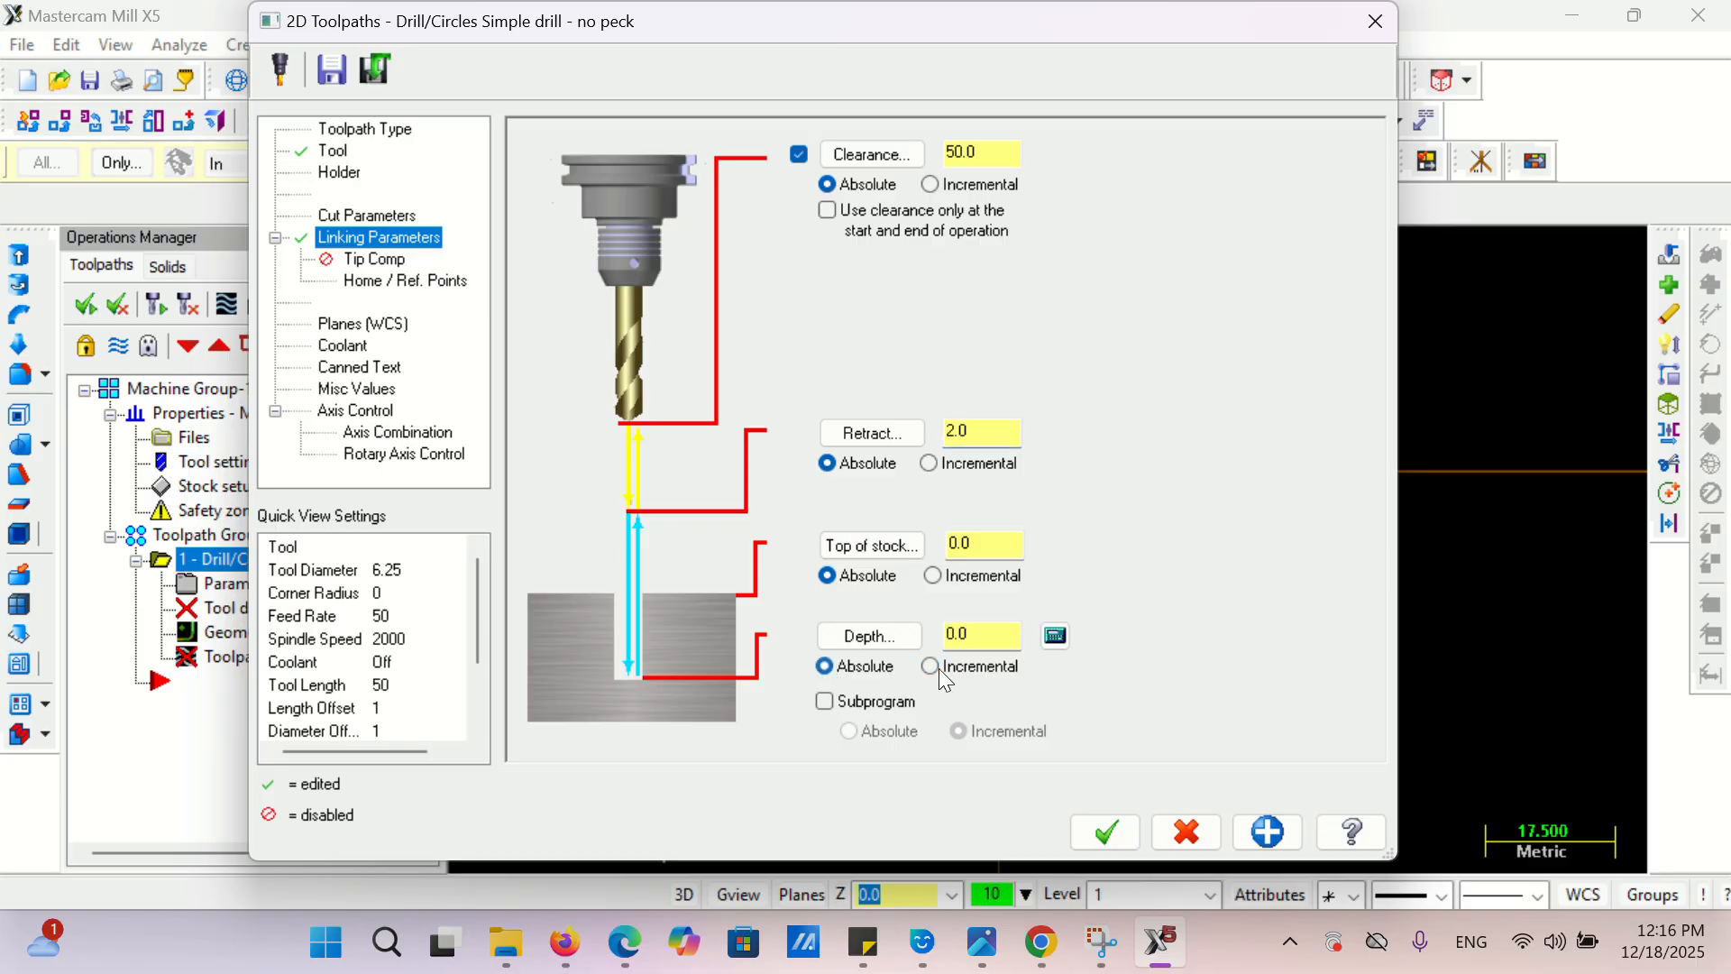
pyautogui.doubleClick(934, 635)
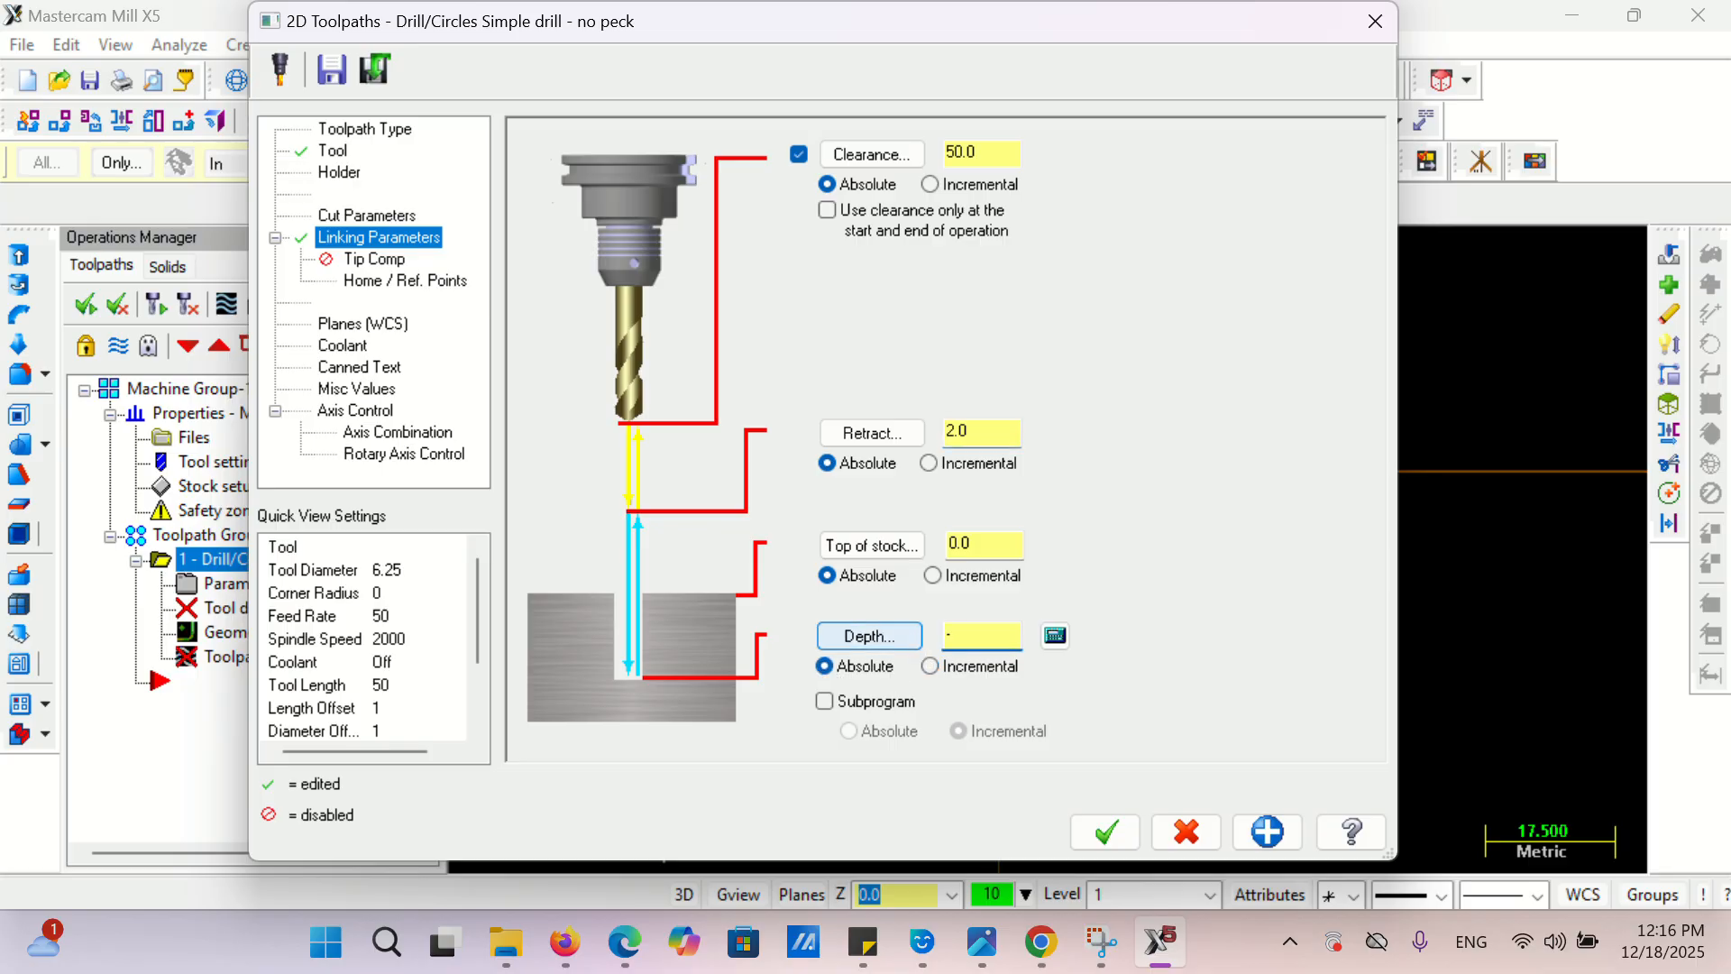
pyautogui.click(1106, 831)
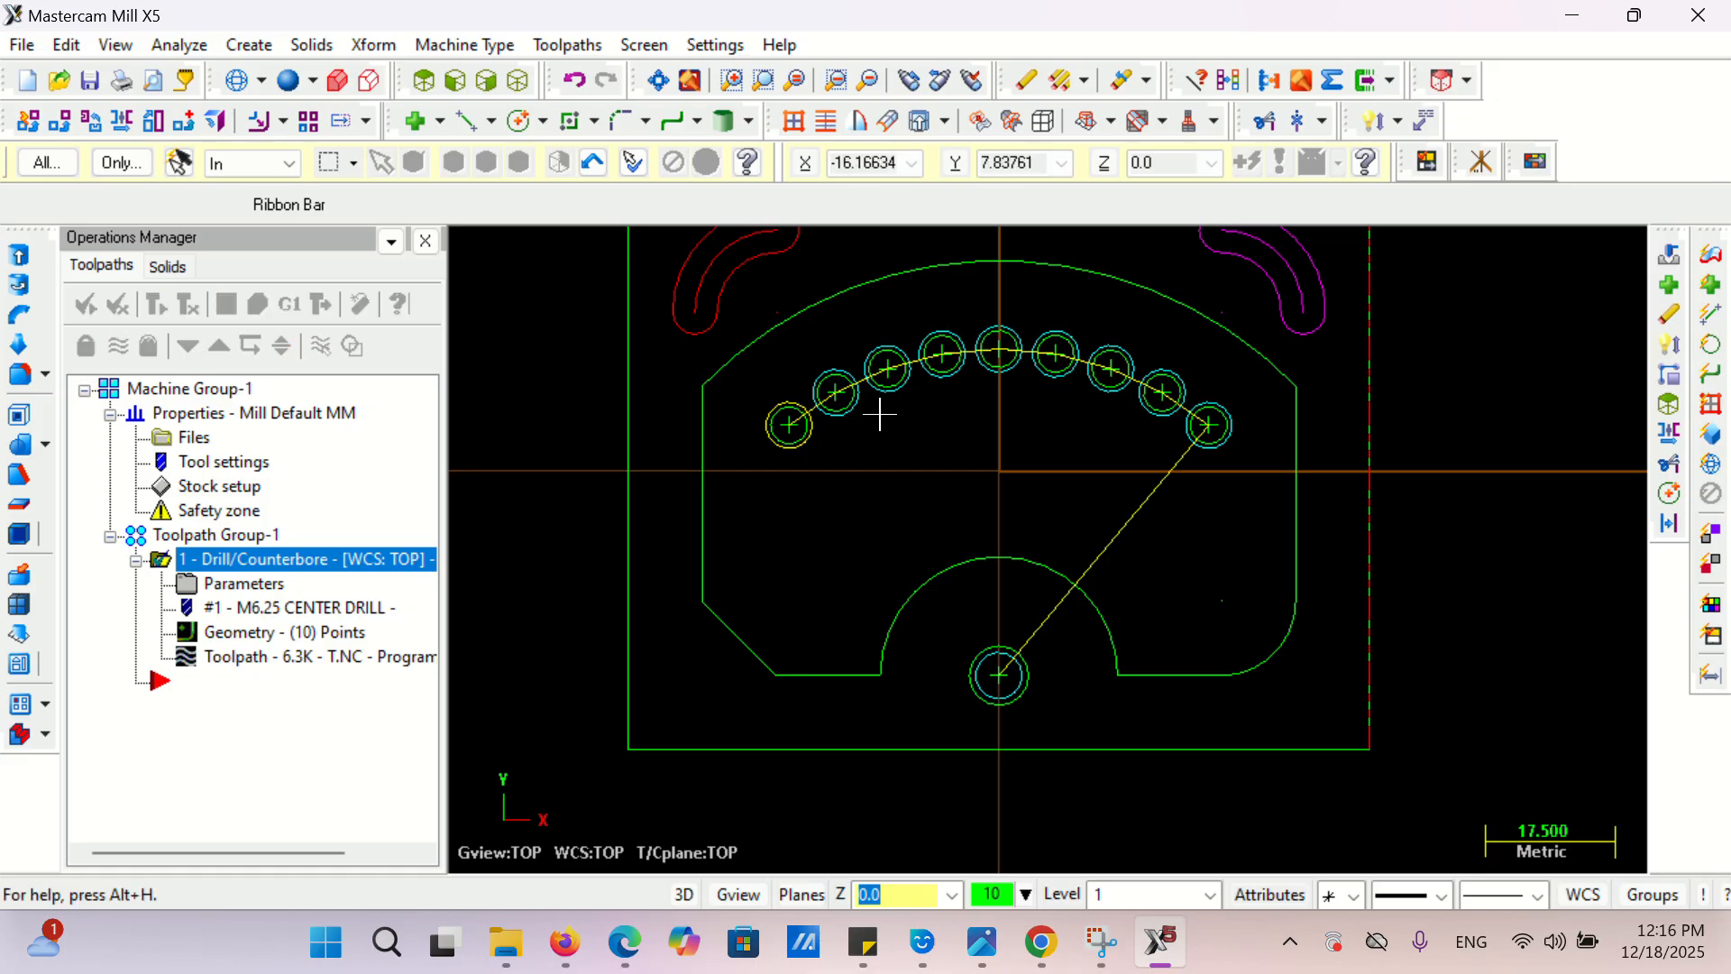
# - Hide the center drill toolpath's display and check the hole sizes and depths on the job 9 cam tap PDF drawing
pyautogui.scroll(-1, 815, 546)
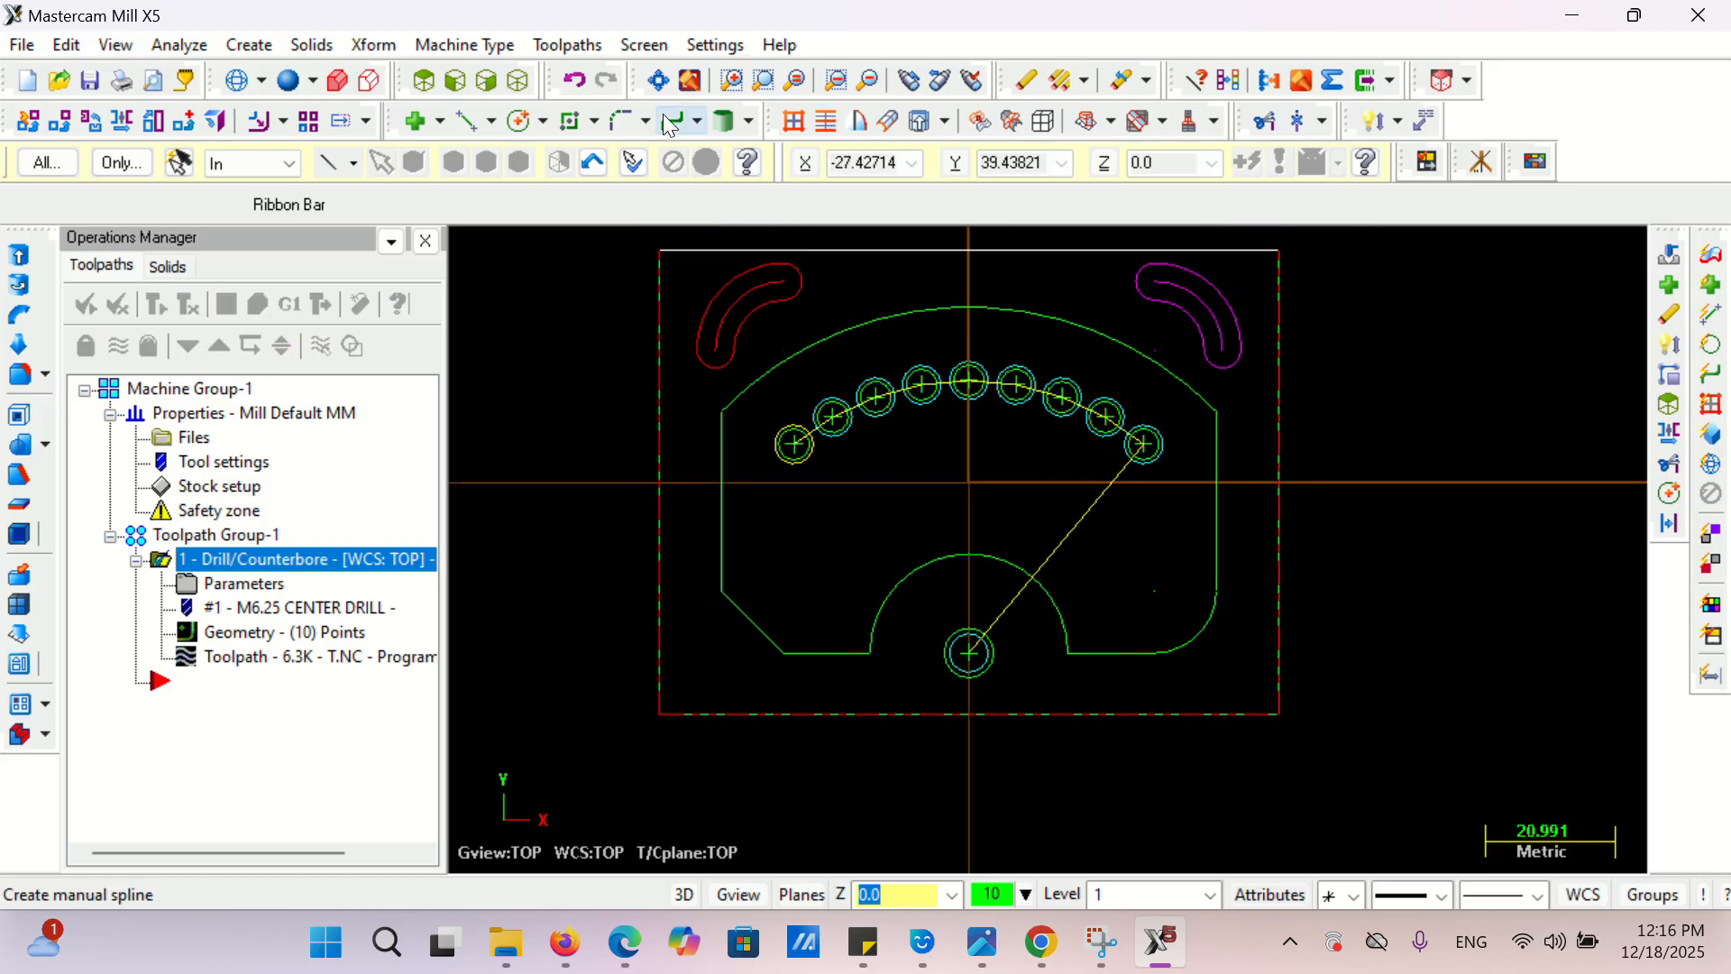
pyautogui.click(120, 346)
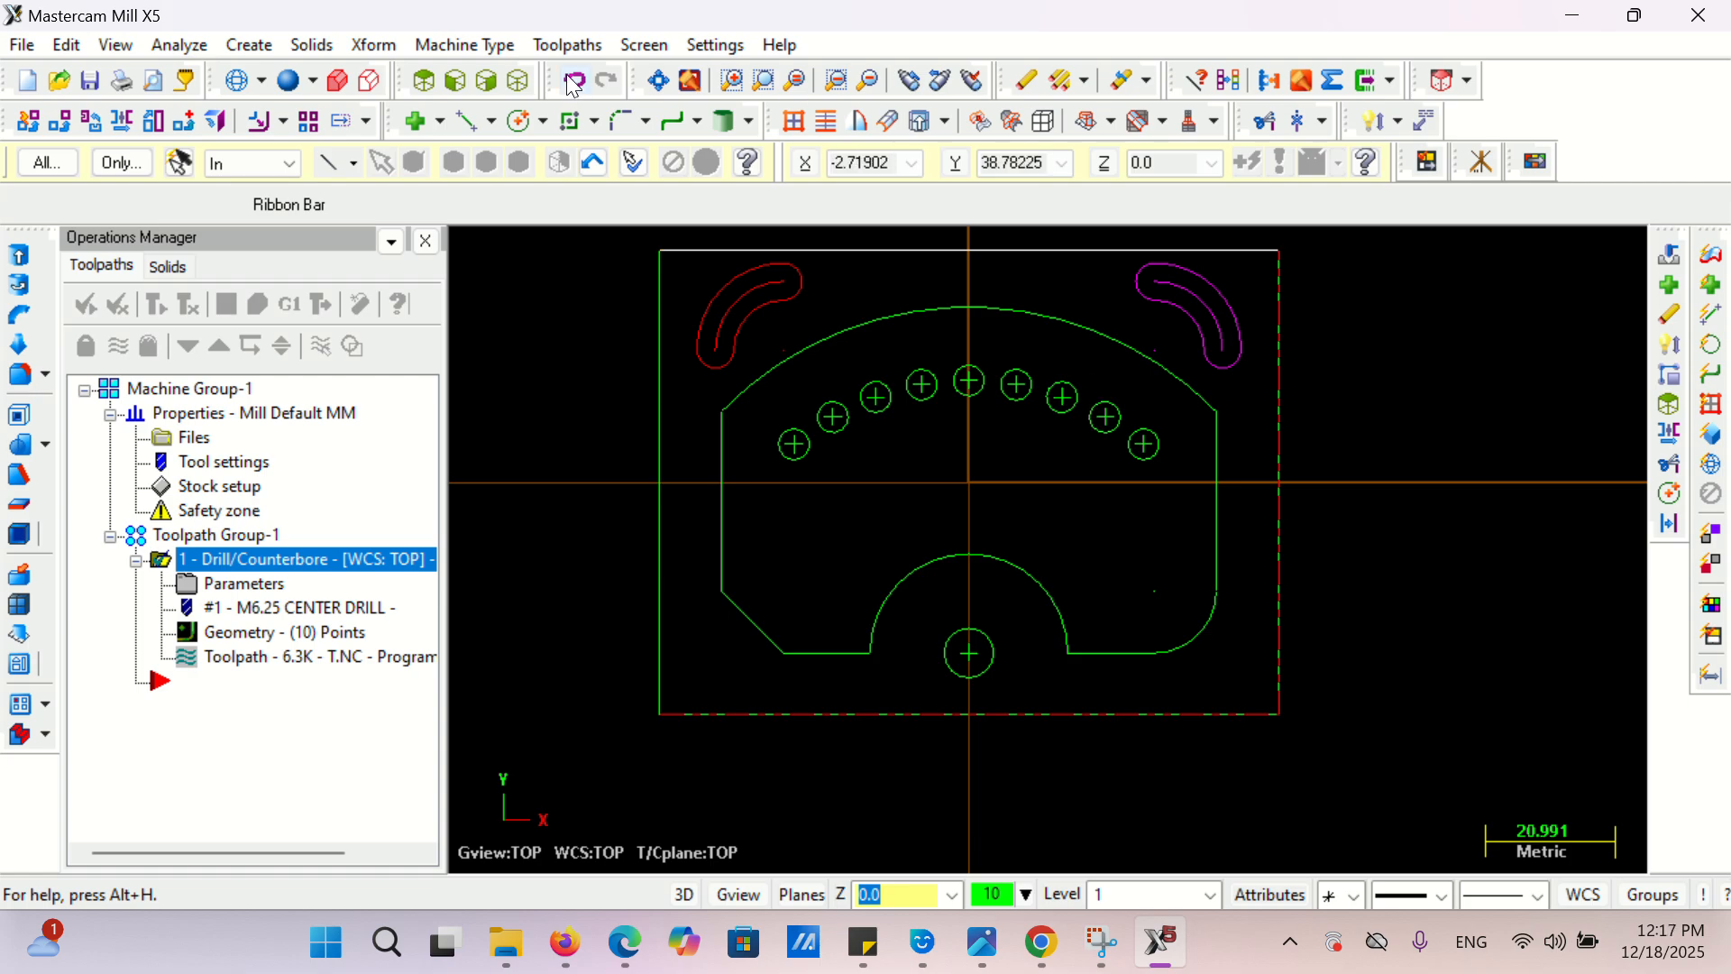
pyautogui.click(1043, 937)
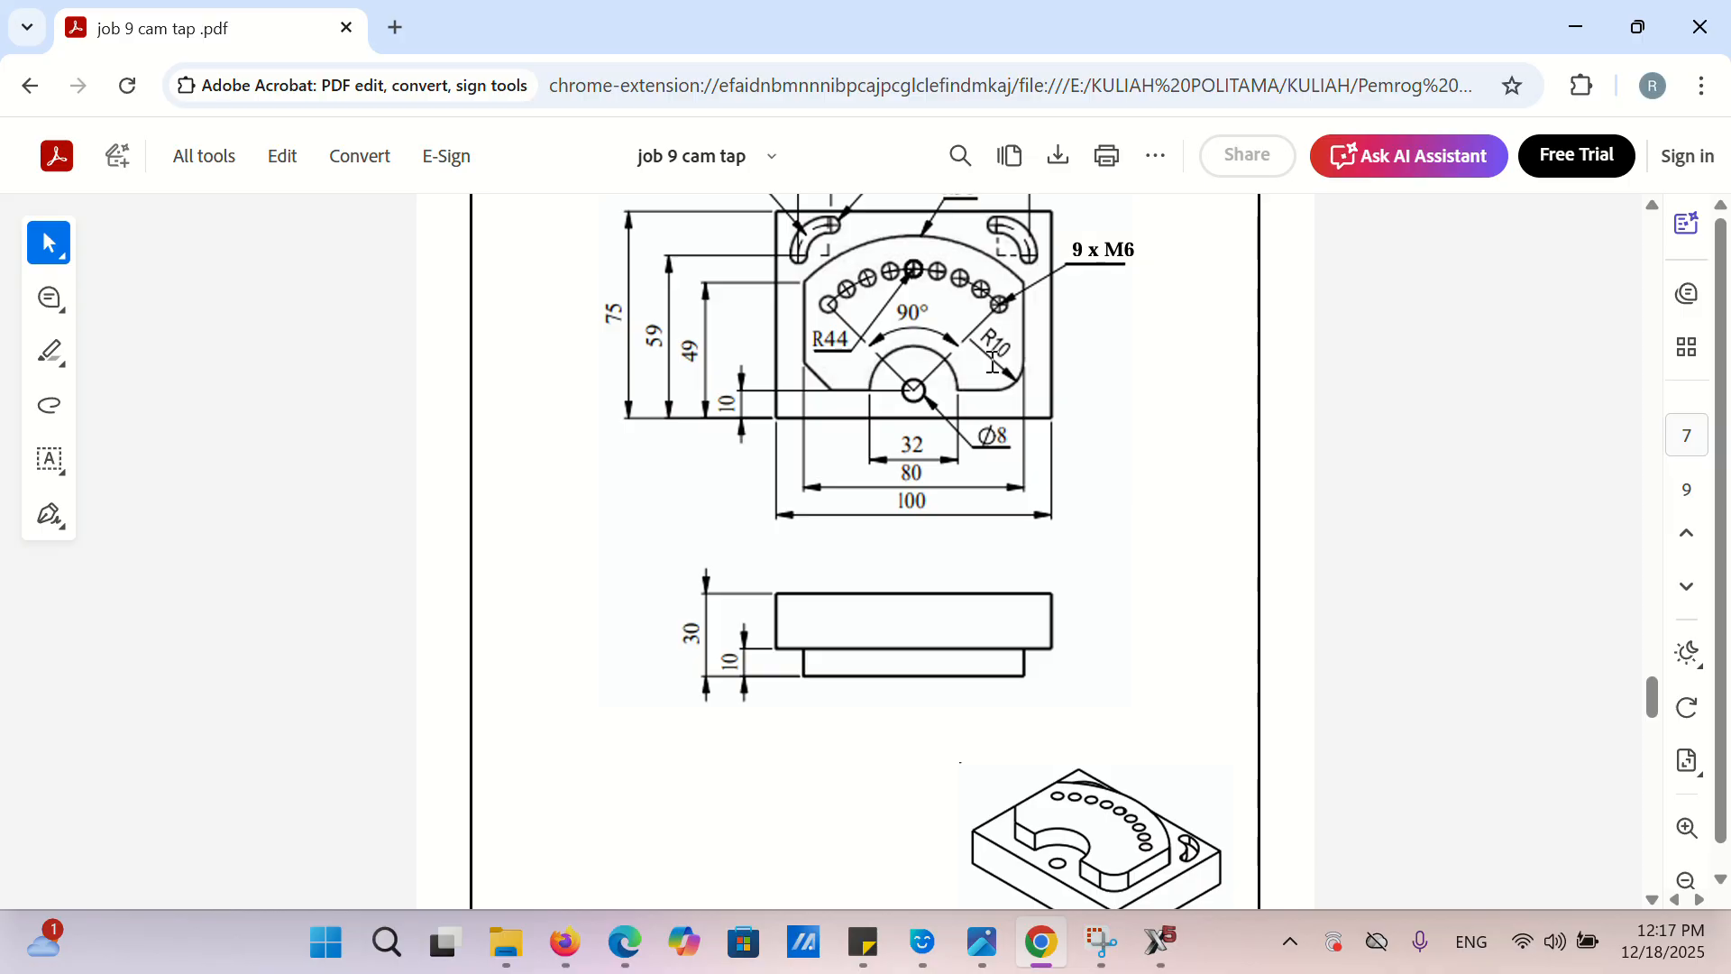
pyautogui.scroll(2, 988, 417)
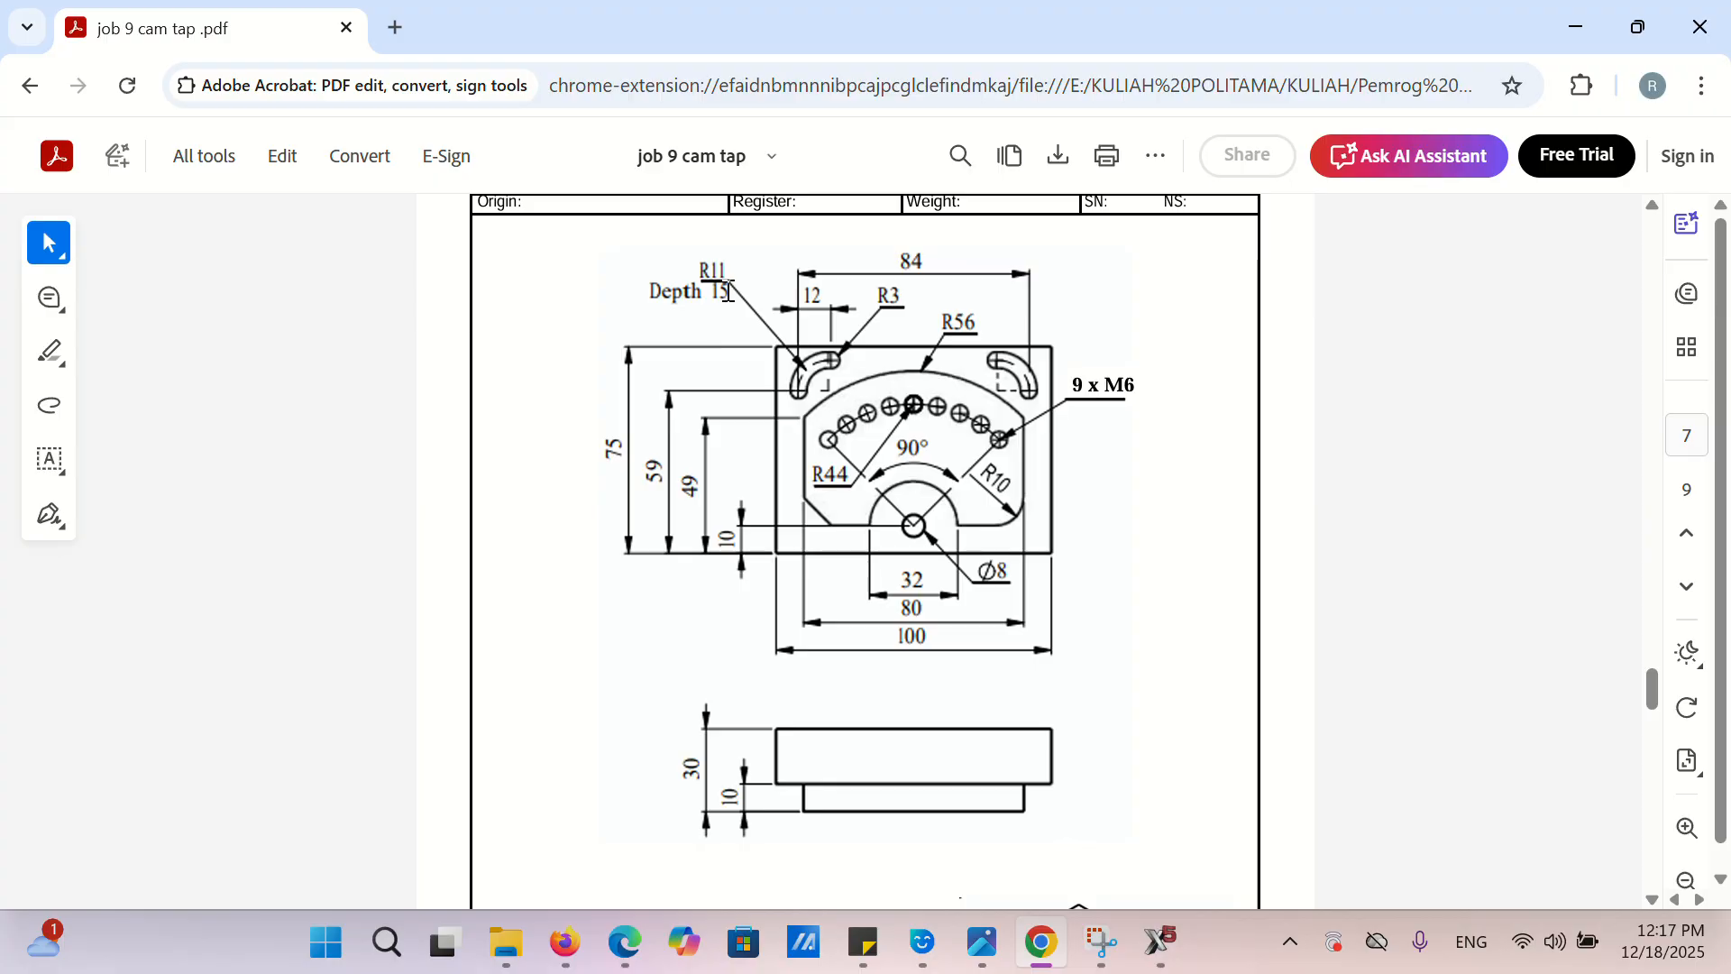
pyautogui.click(1161, 942)
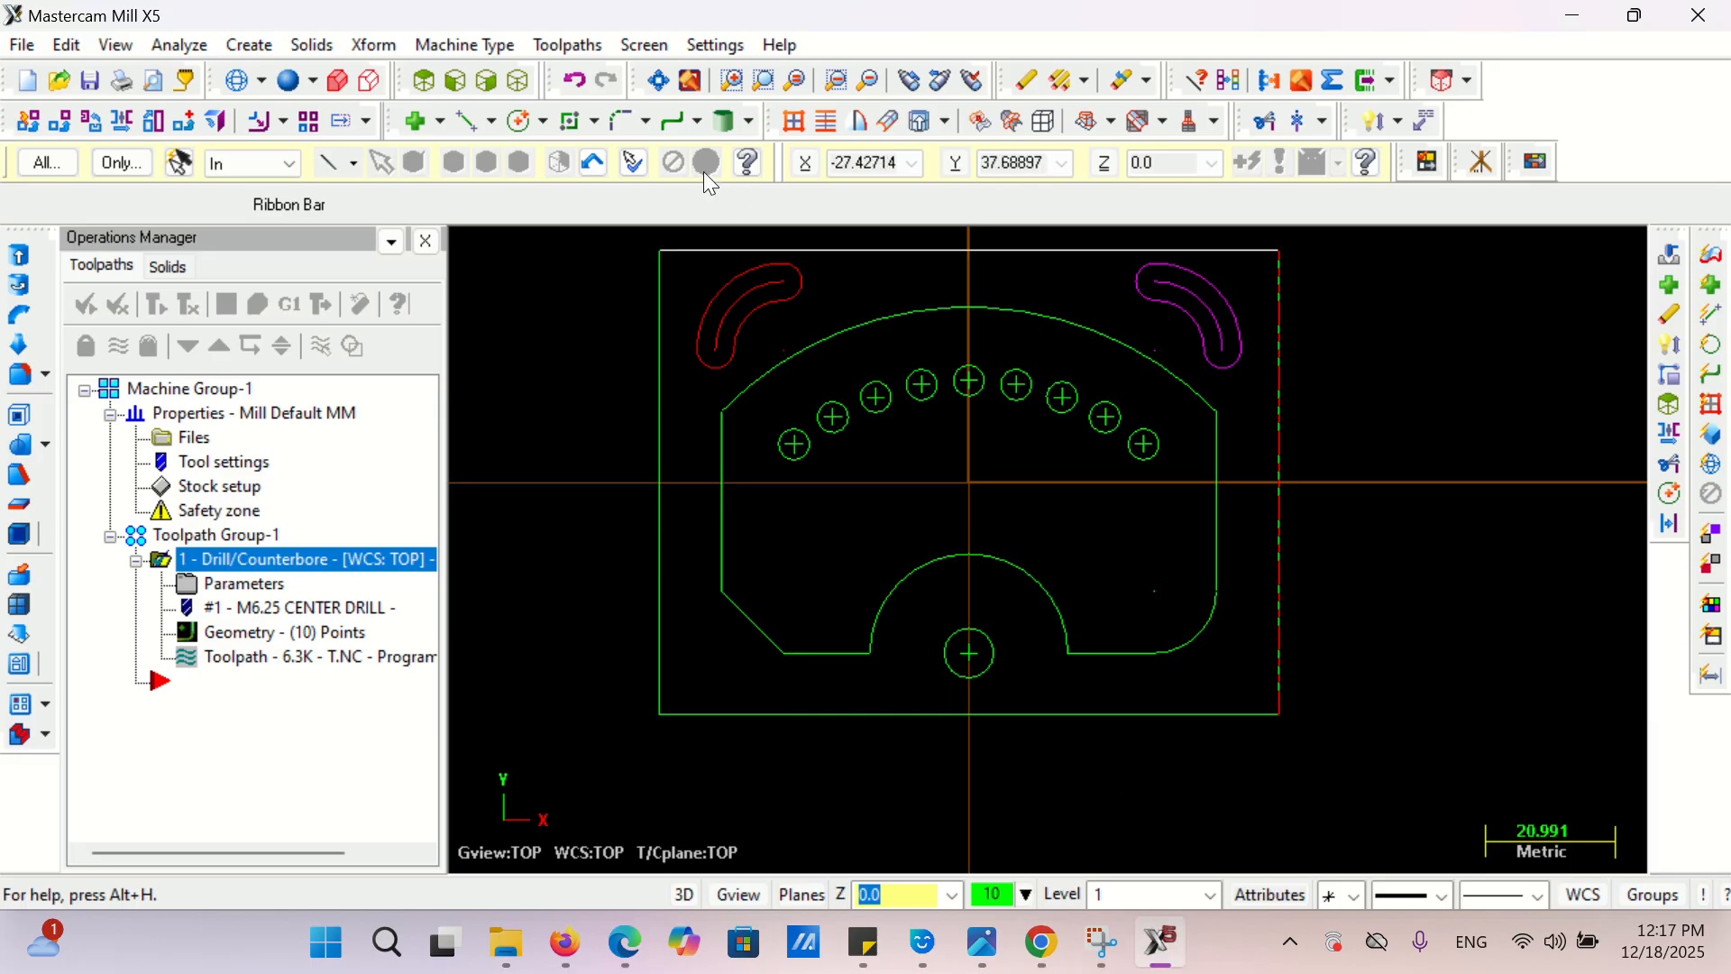
# - Create a second drill toolpath, using window points selection to pick only the nine holes along the arc
pyautogui.click(568, 47)
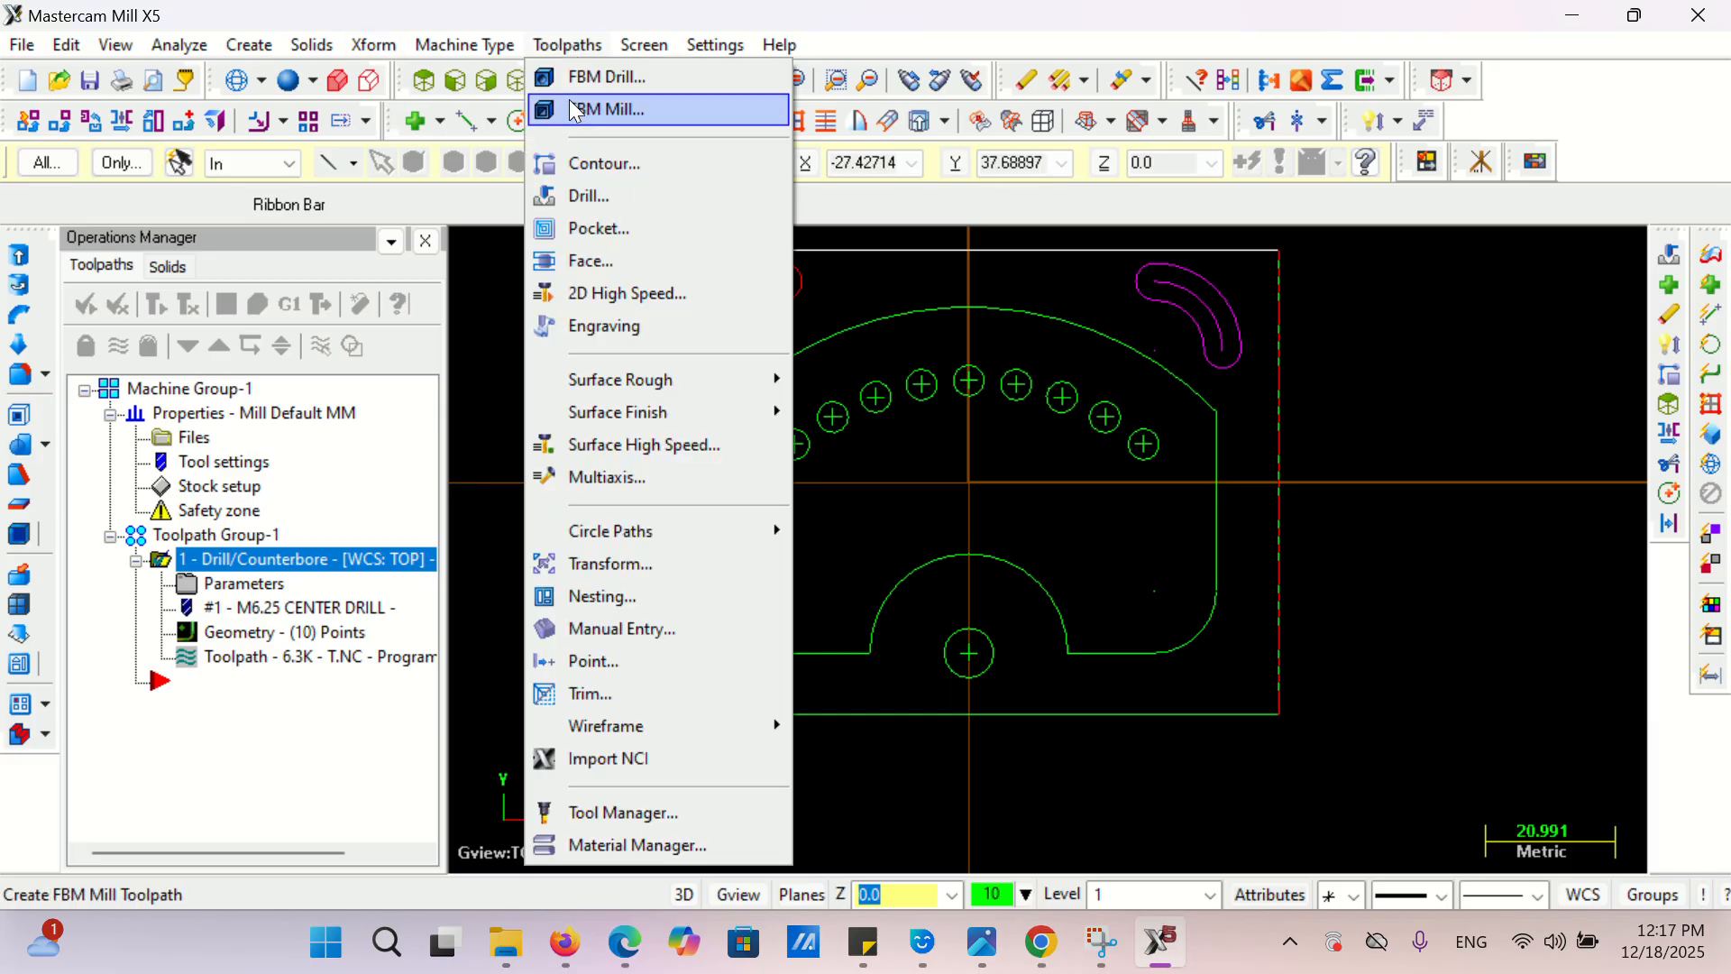
pyautogui.click(598, 195)
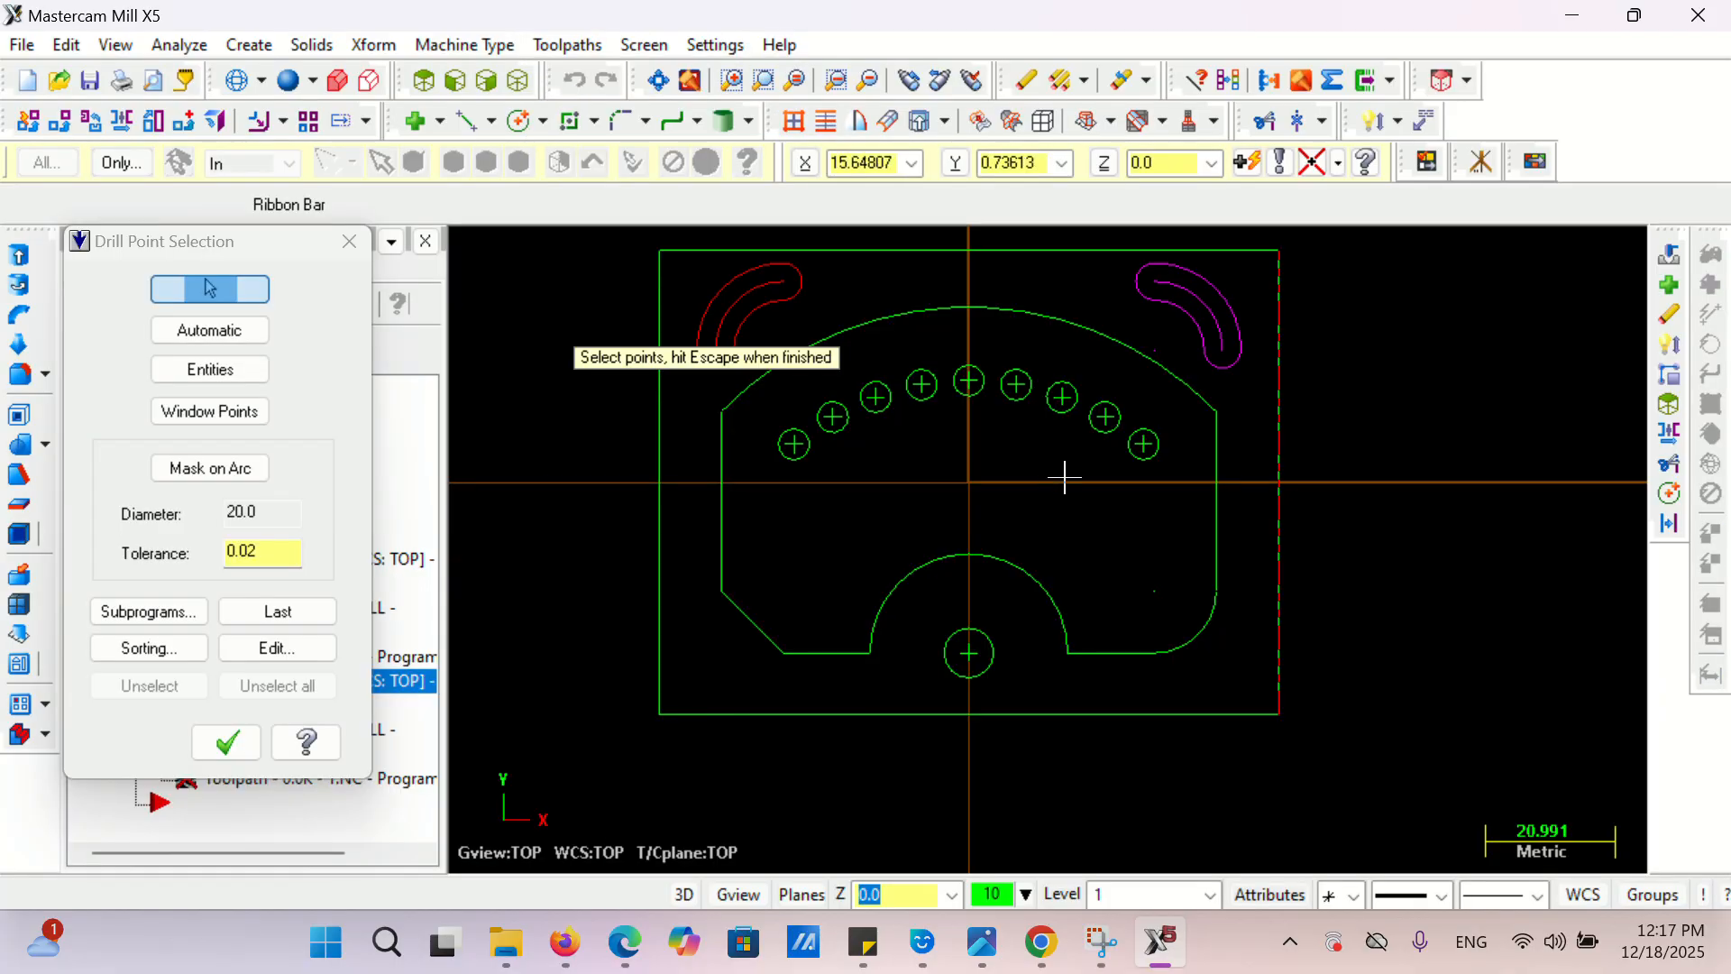
pyautogui.click(209, 411)
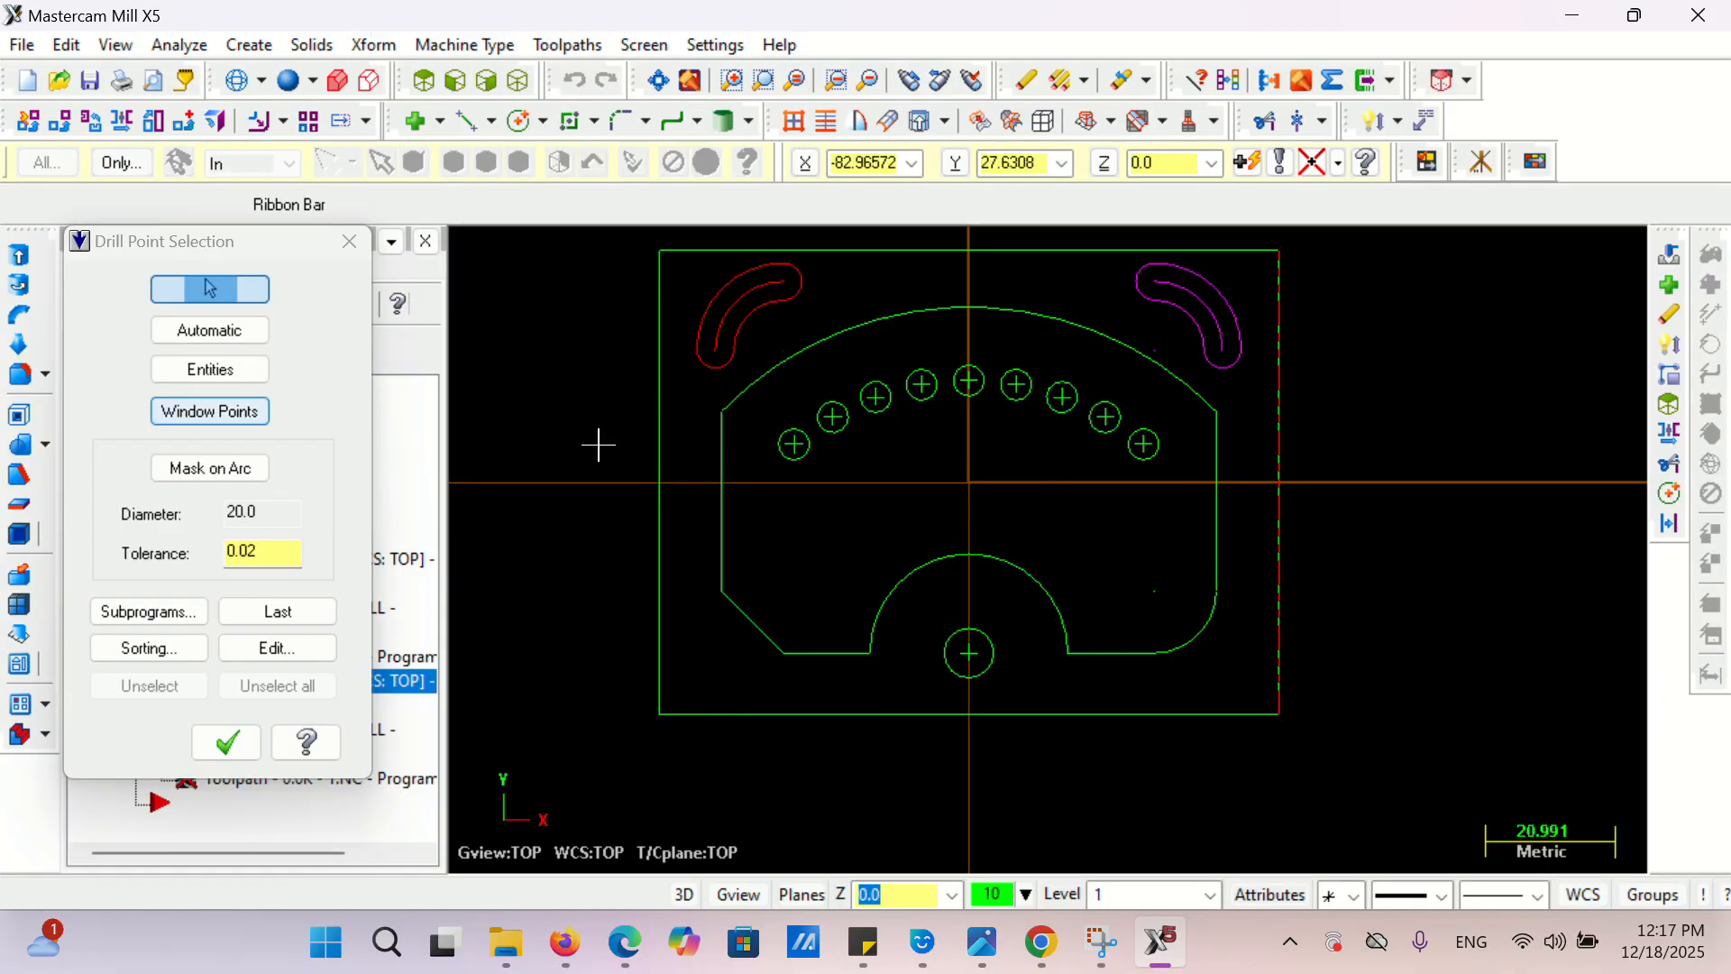
pyautogui.click(752, 351)
pyautogui.click(1177, 517)
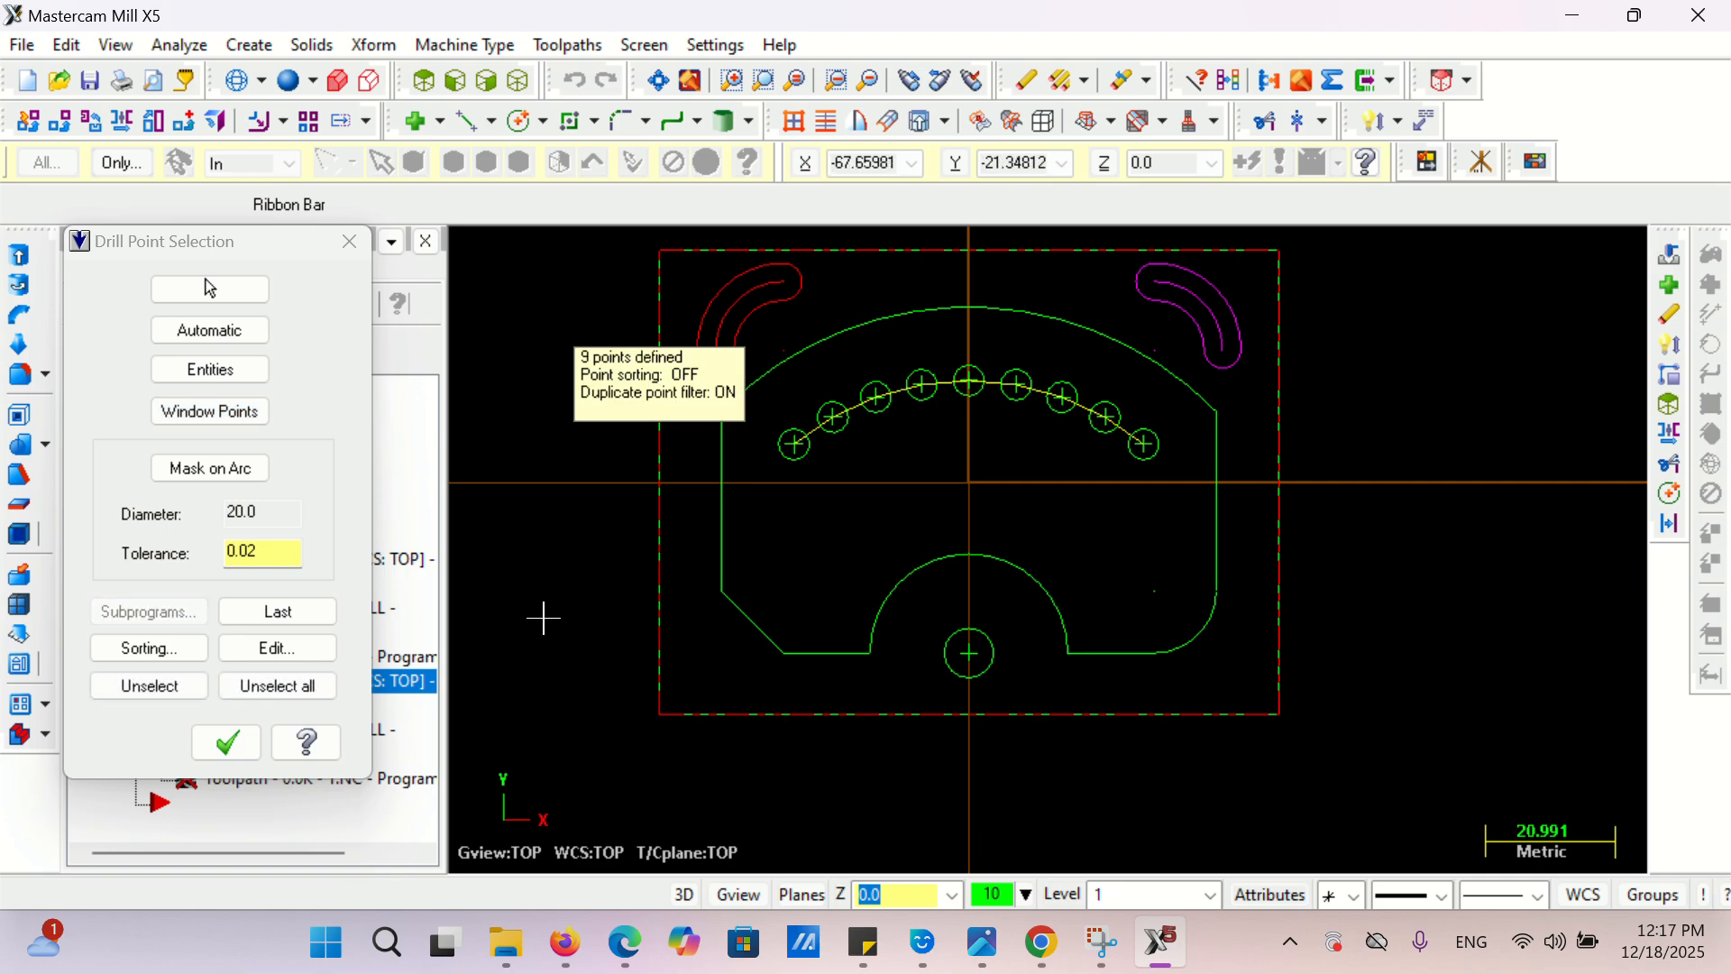
pyautogui.click(226, 742)
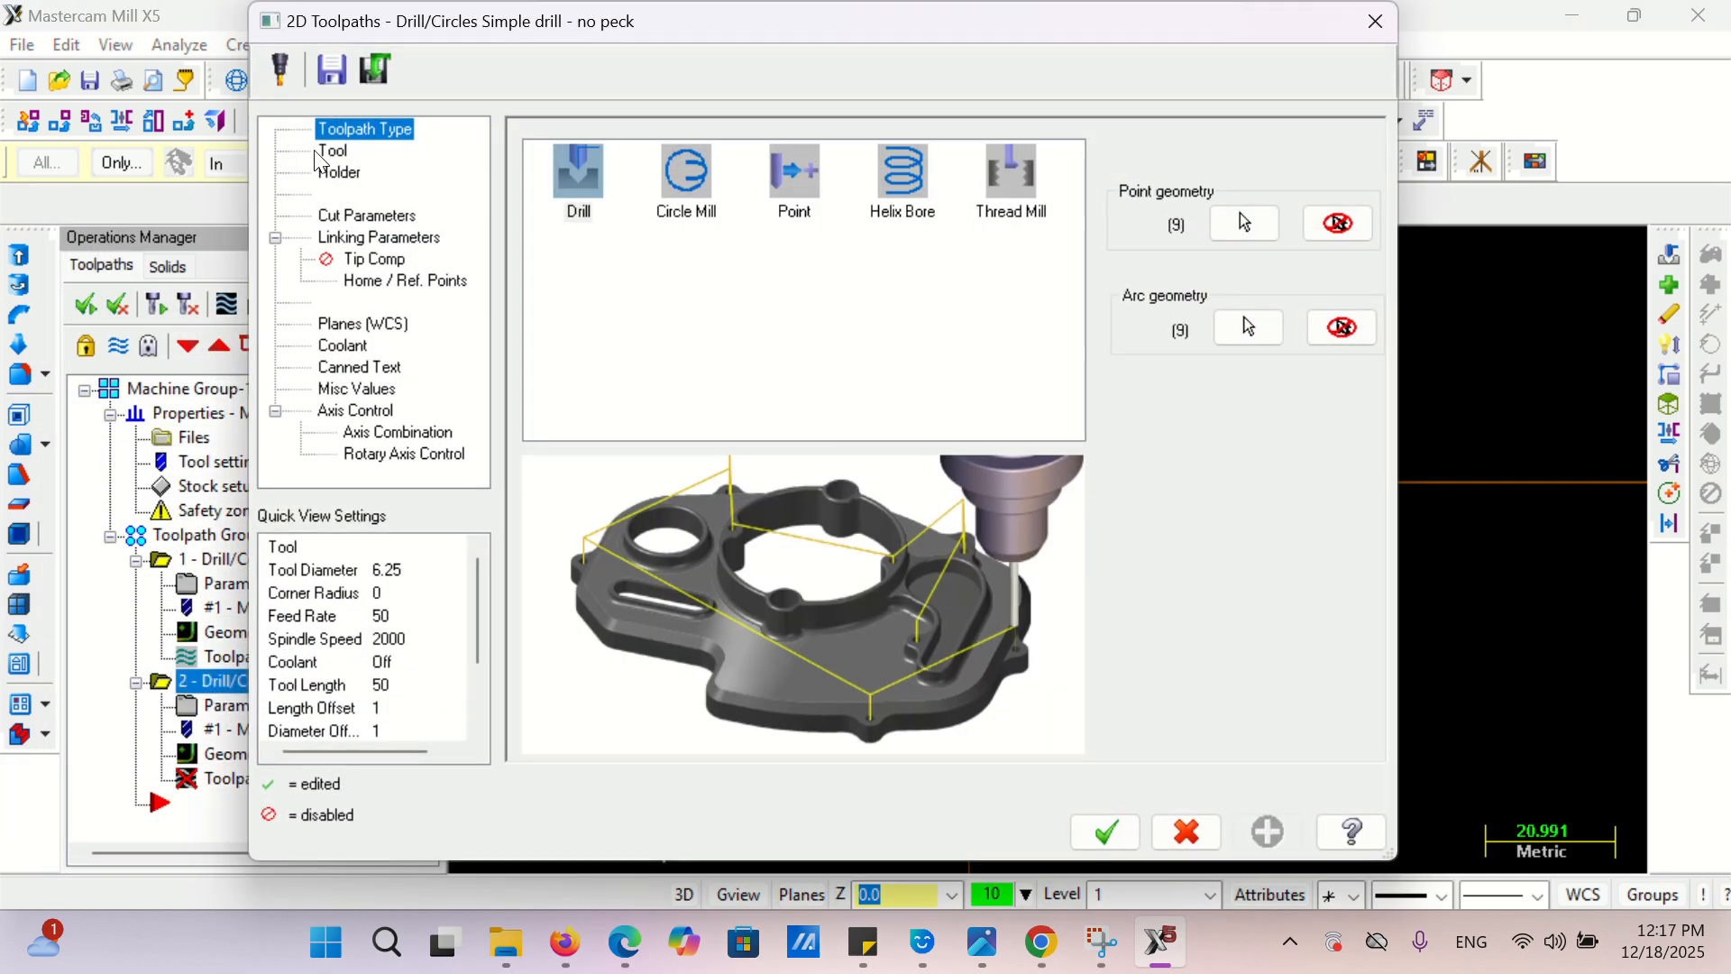
# - Create a new drill tool with a 5 mm diameter for the nine-hole toolpath
pyautogui.click(331, 150)
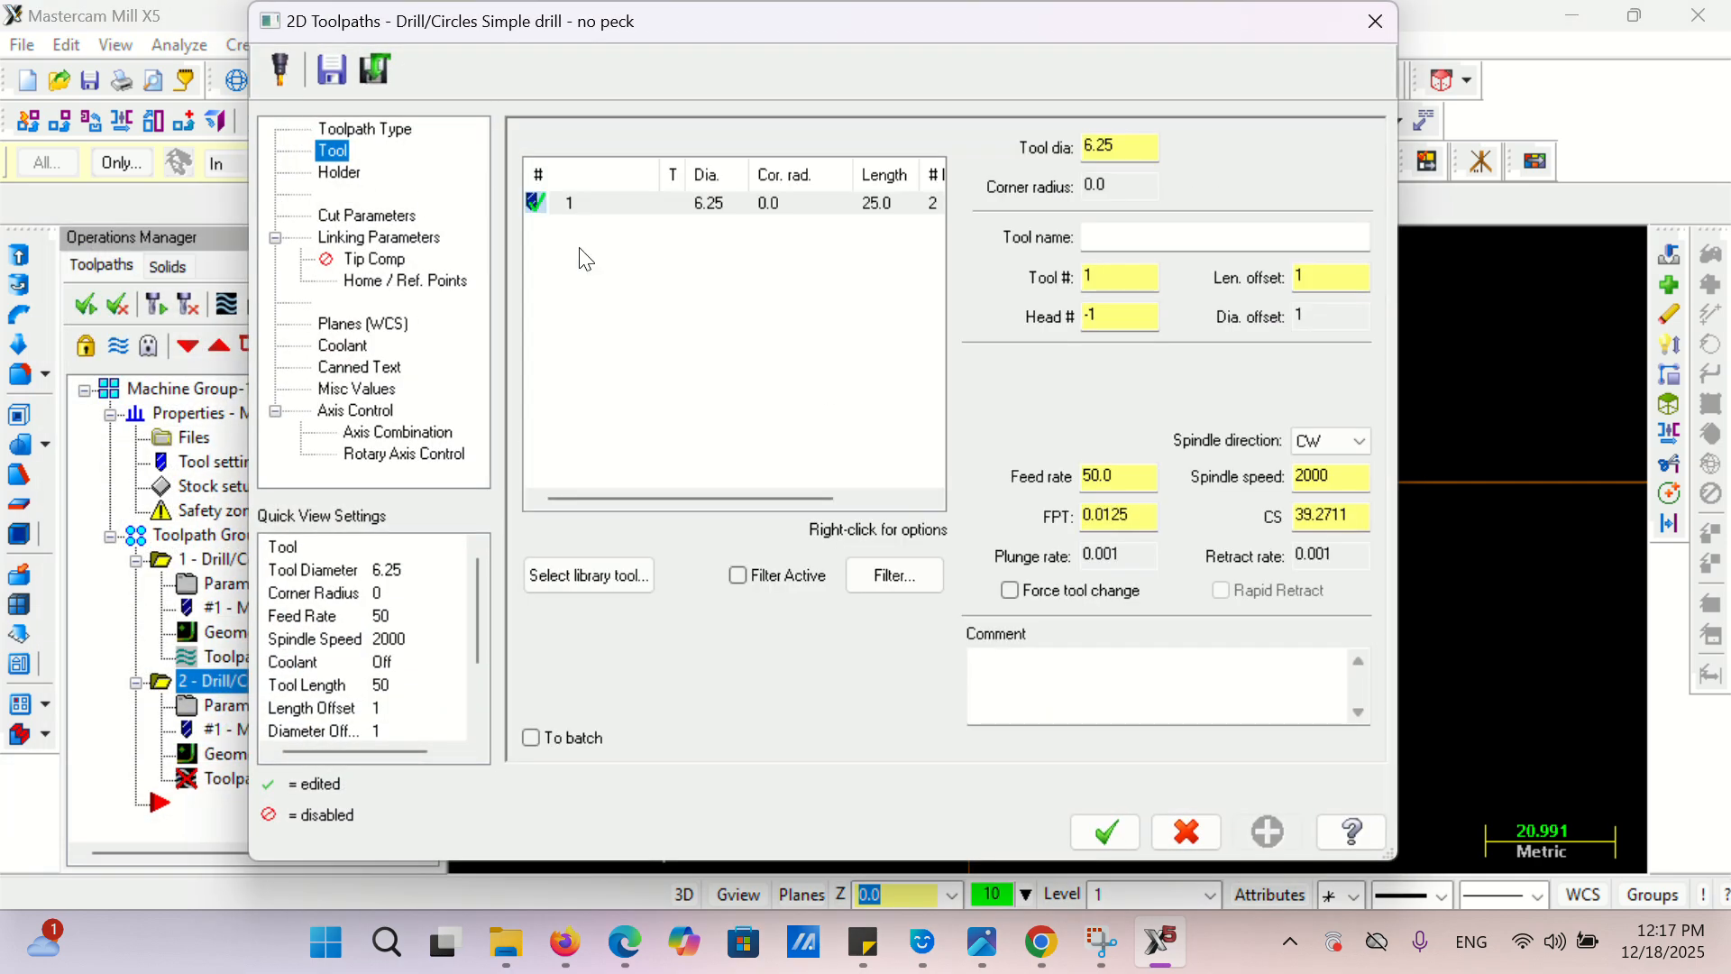
pyautogui.rightClick(651, 269)
pyautogui.click(719, 314)
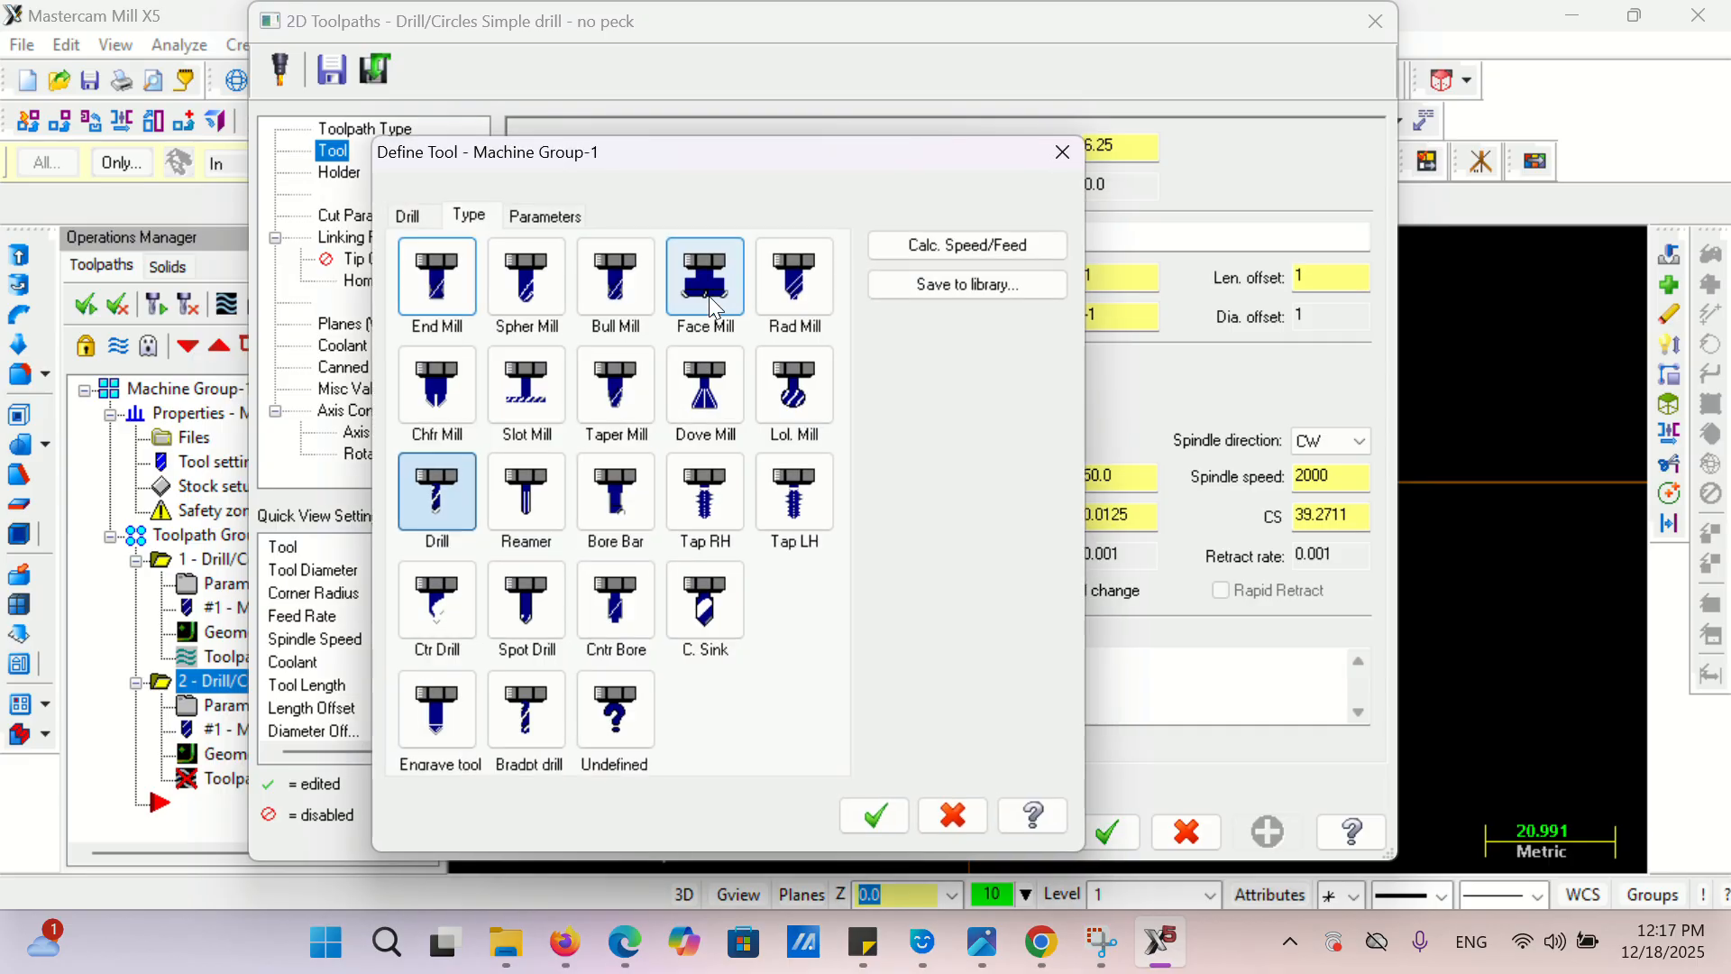
pyautogui.click(423, 494)
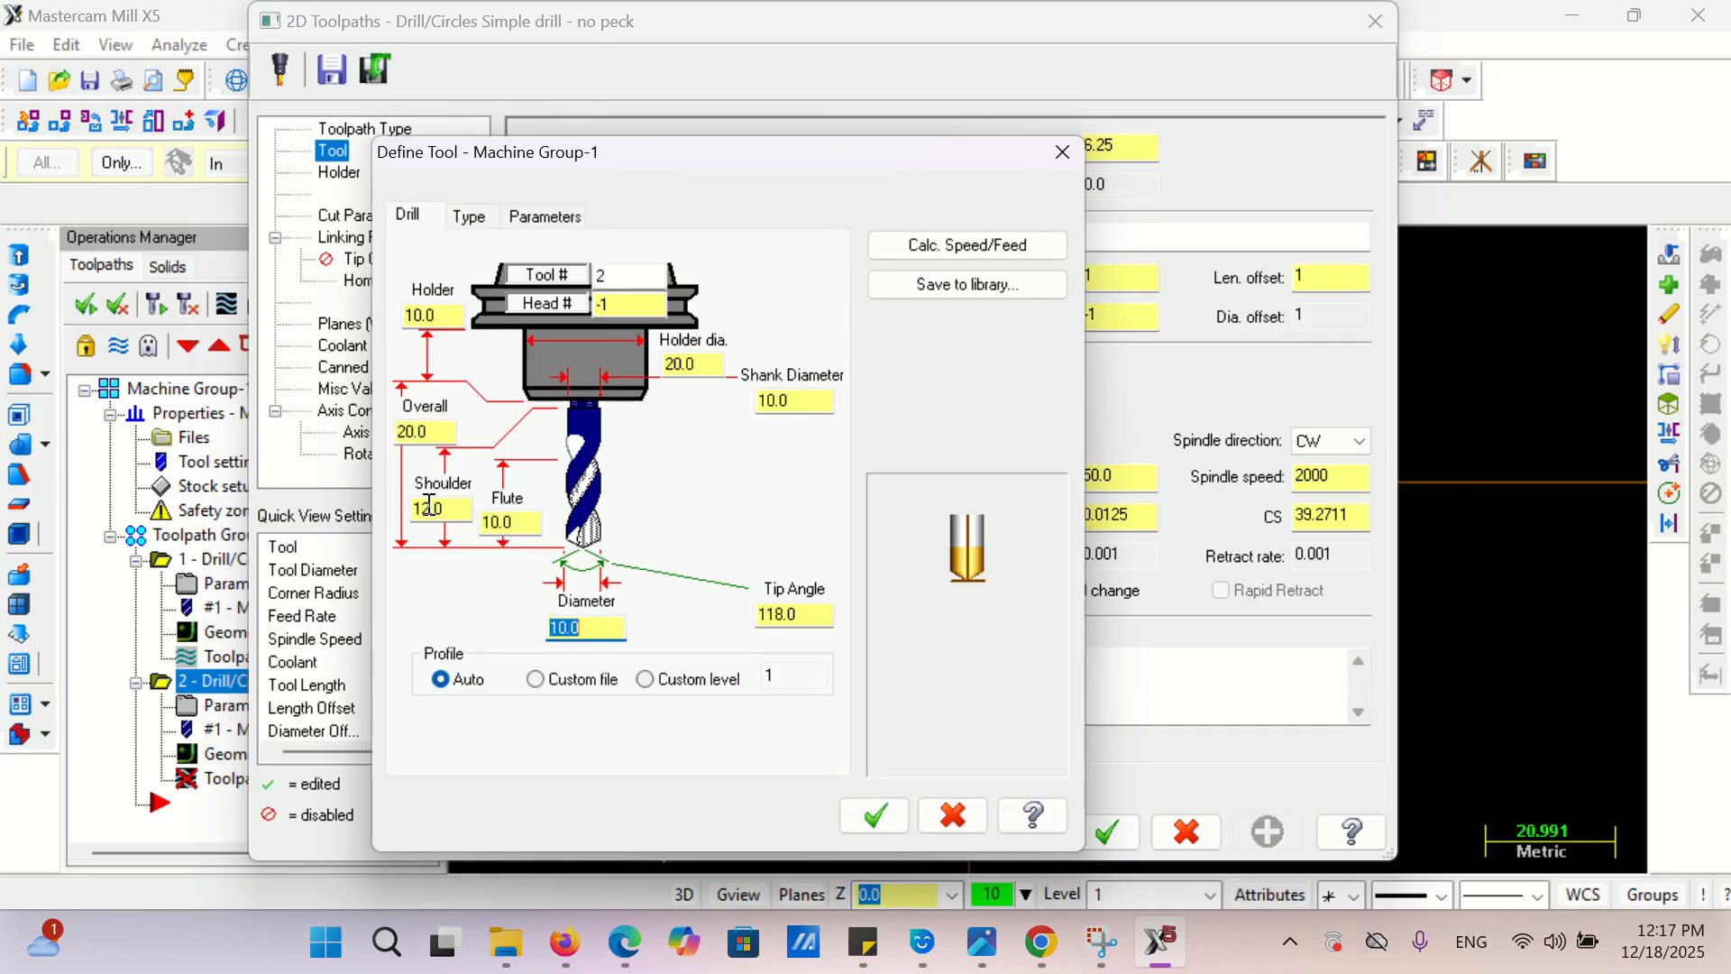
pyautogui.write('5')
pyautogui.click(880, 824)
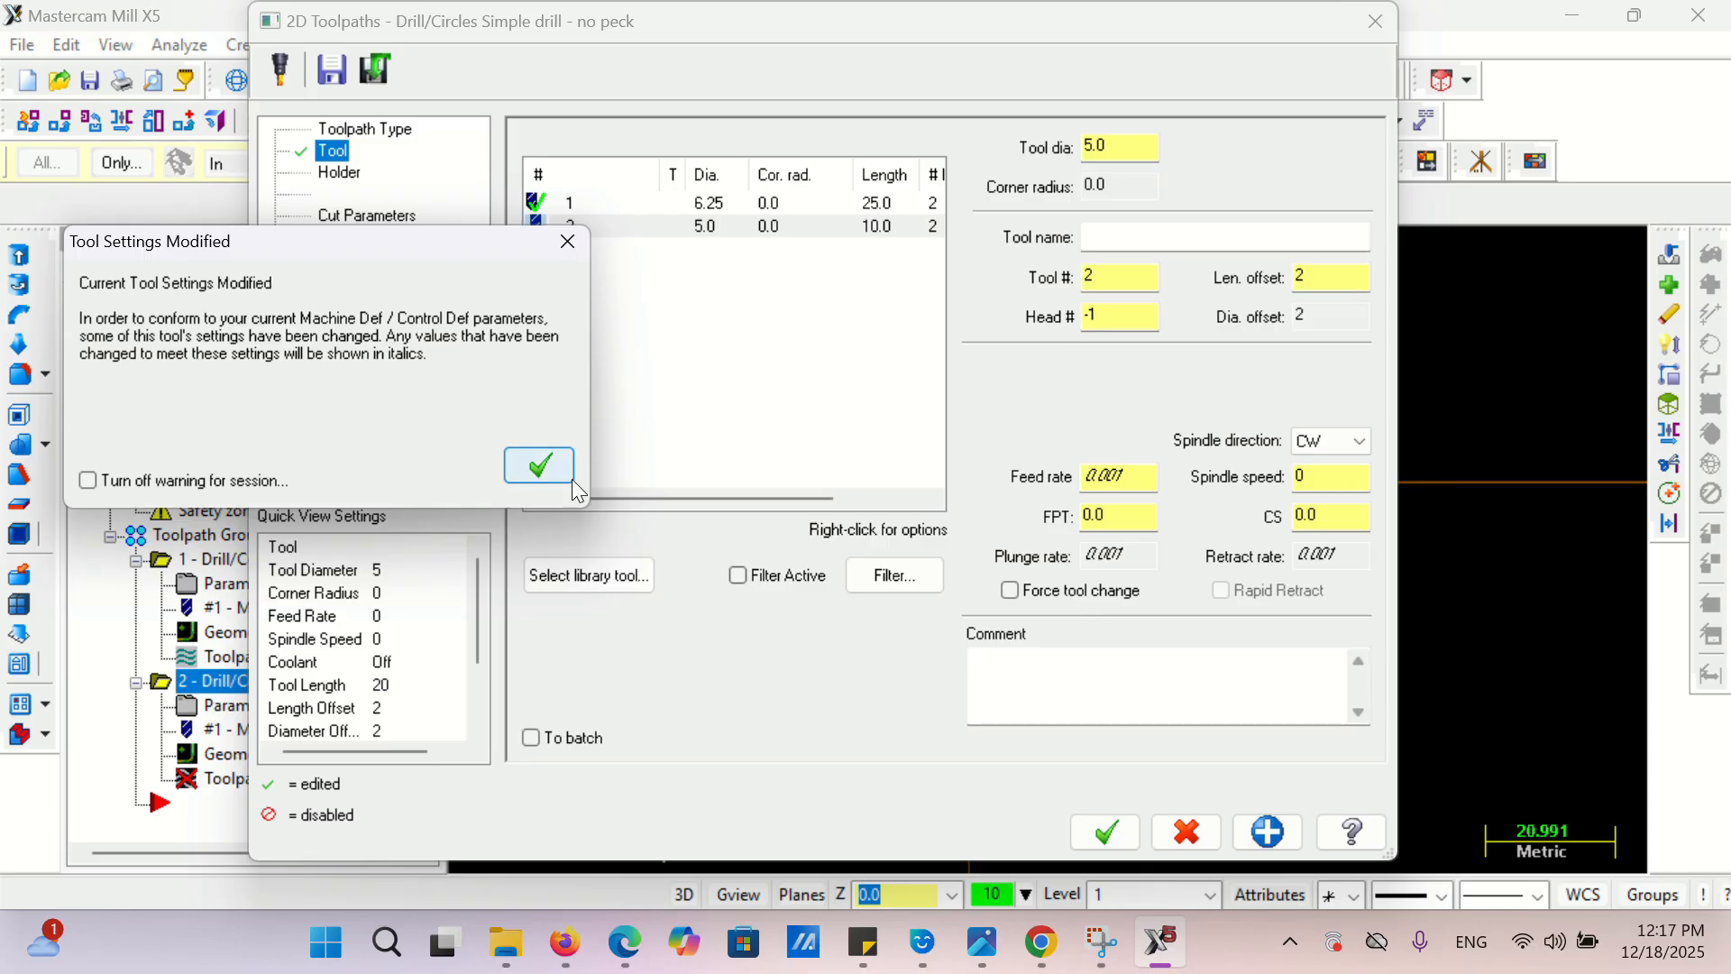
pyautogui.click(537, 568)
# - Set the 5 mm drill's feed rate to 50 and its spindle speed to 2000
pyautogui.doubleClick(1127, 480)
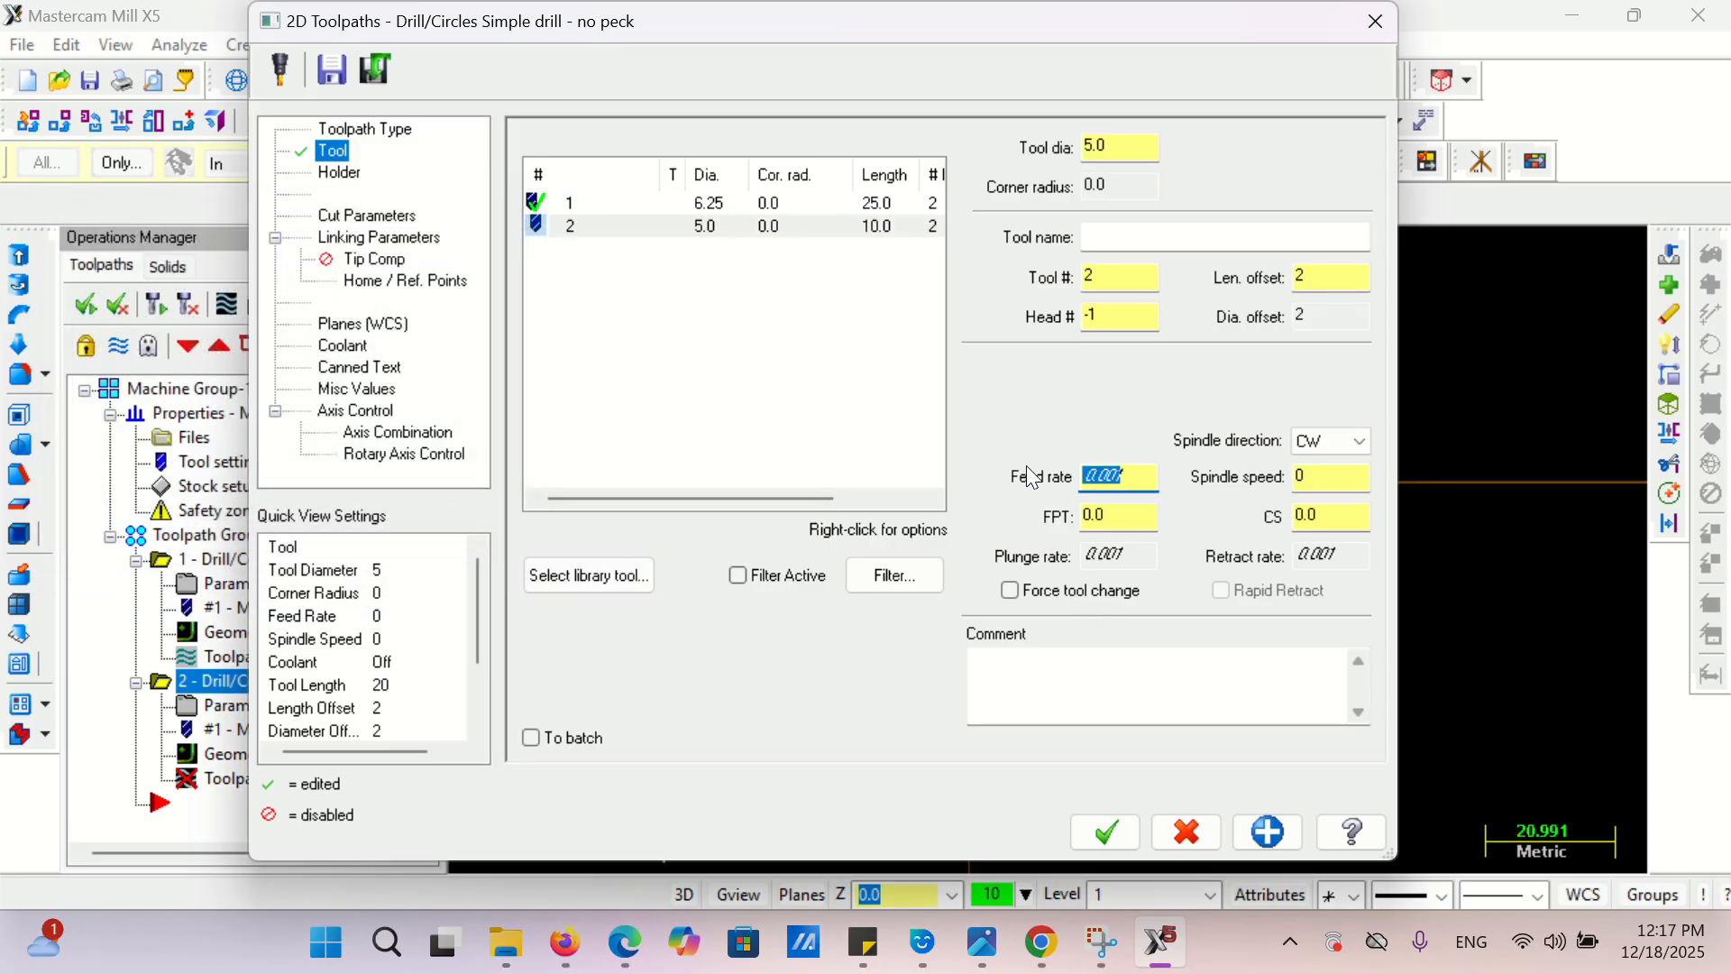
pyautogui.write('50')
pyautogui.doubleClick(1328, 477)
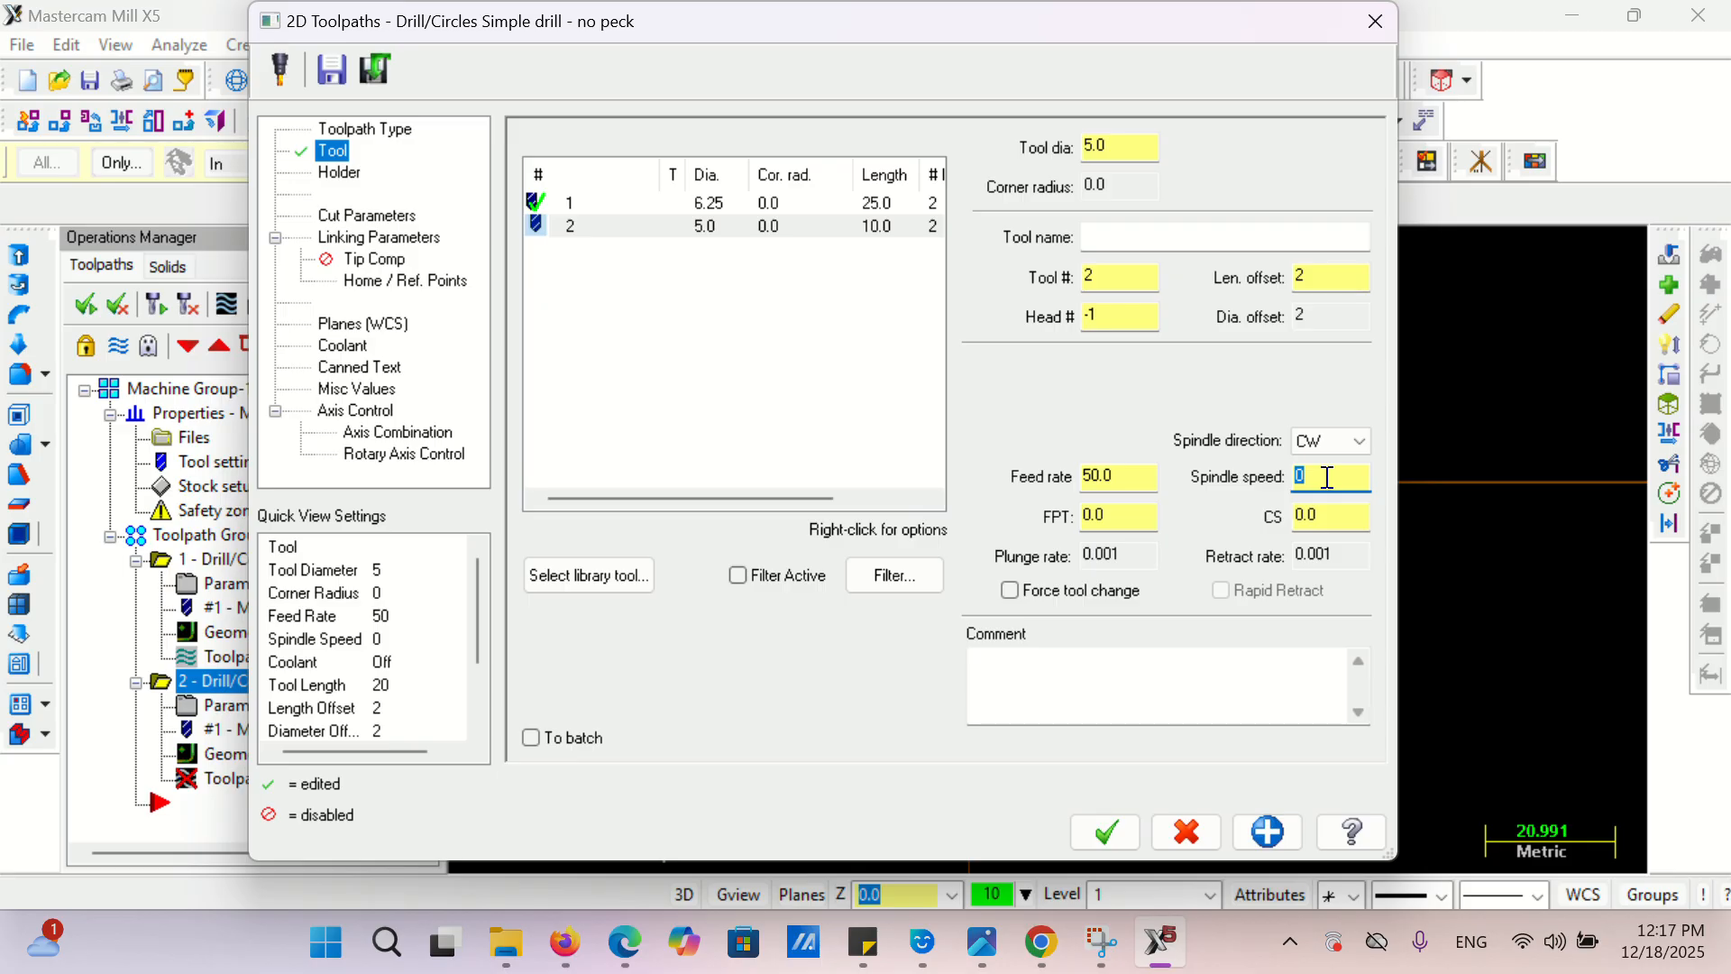
pyautogui.write('2000')
pyautogui.press('Return')
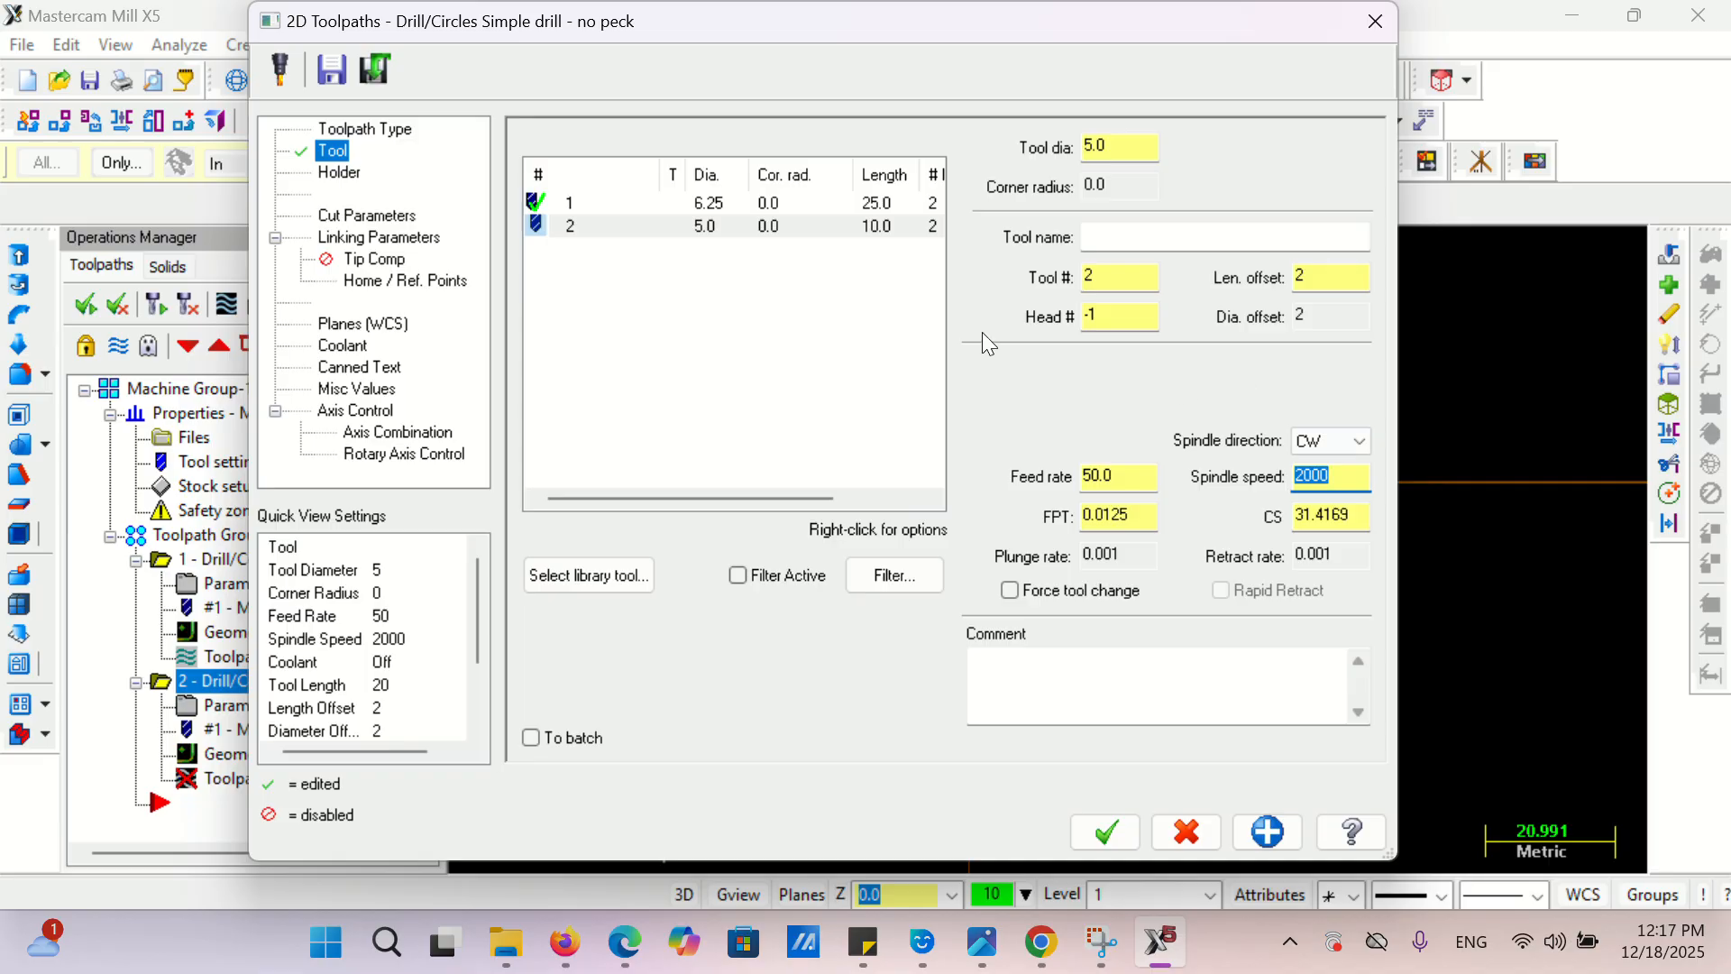
# - Set the nine-hole toolpath's cycle to Peck Drill with a peck of 1
pyautogui.click(394, 219)
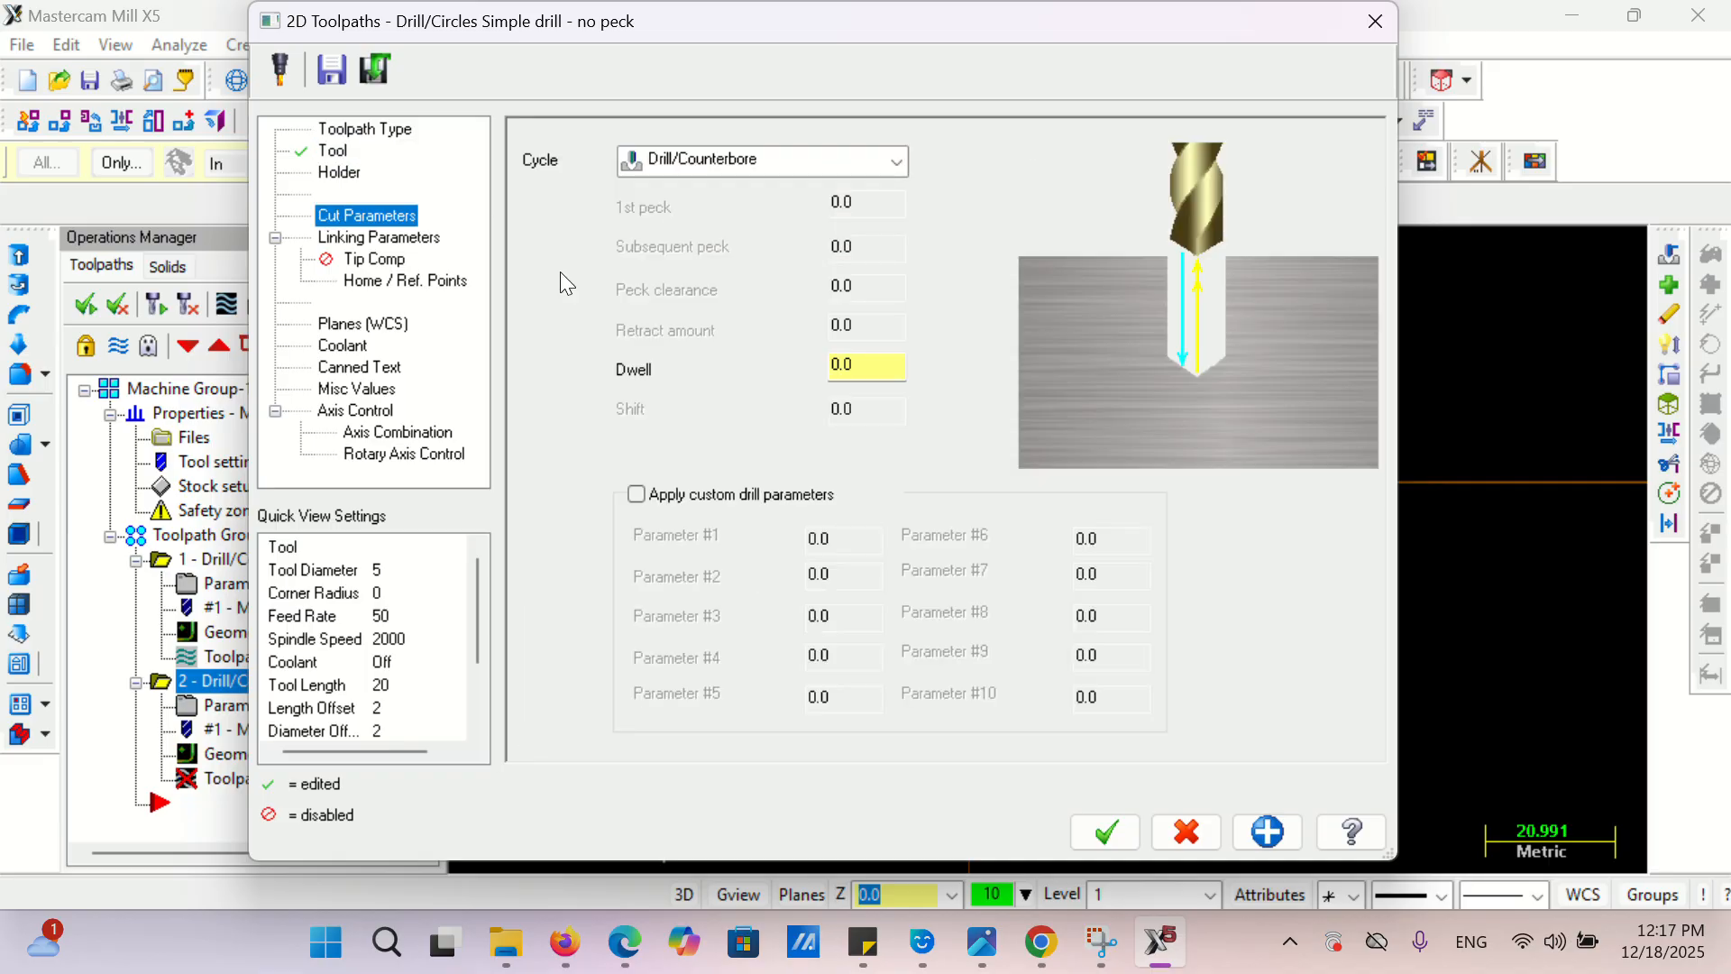
pyautogui.click(758, 162)
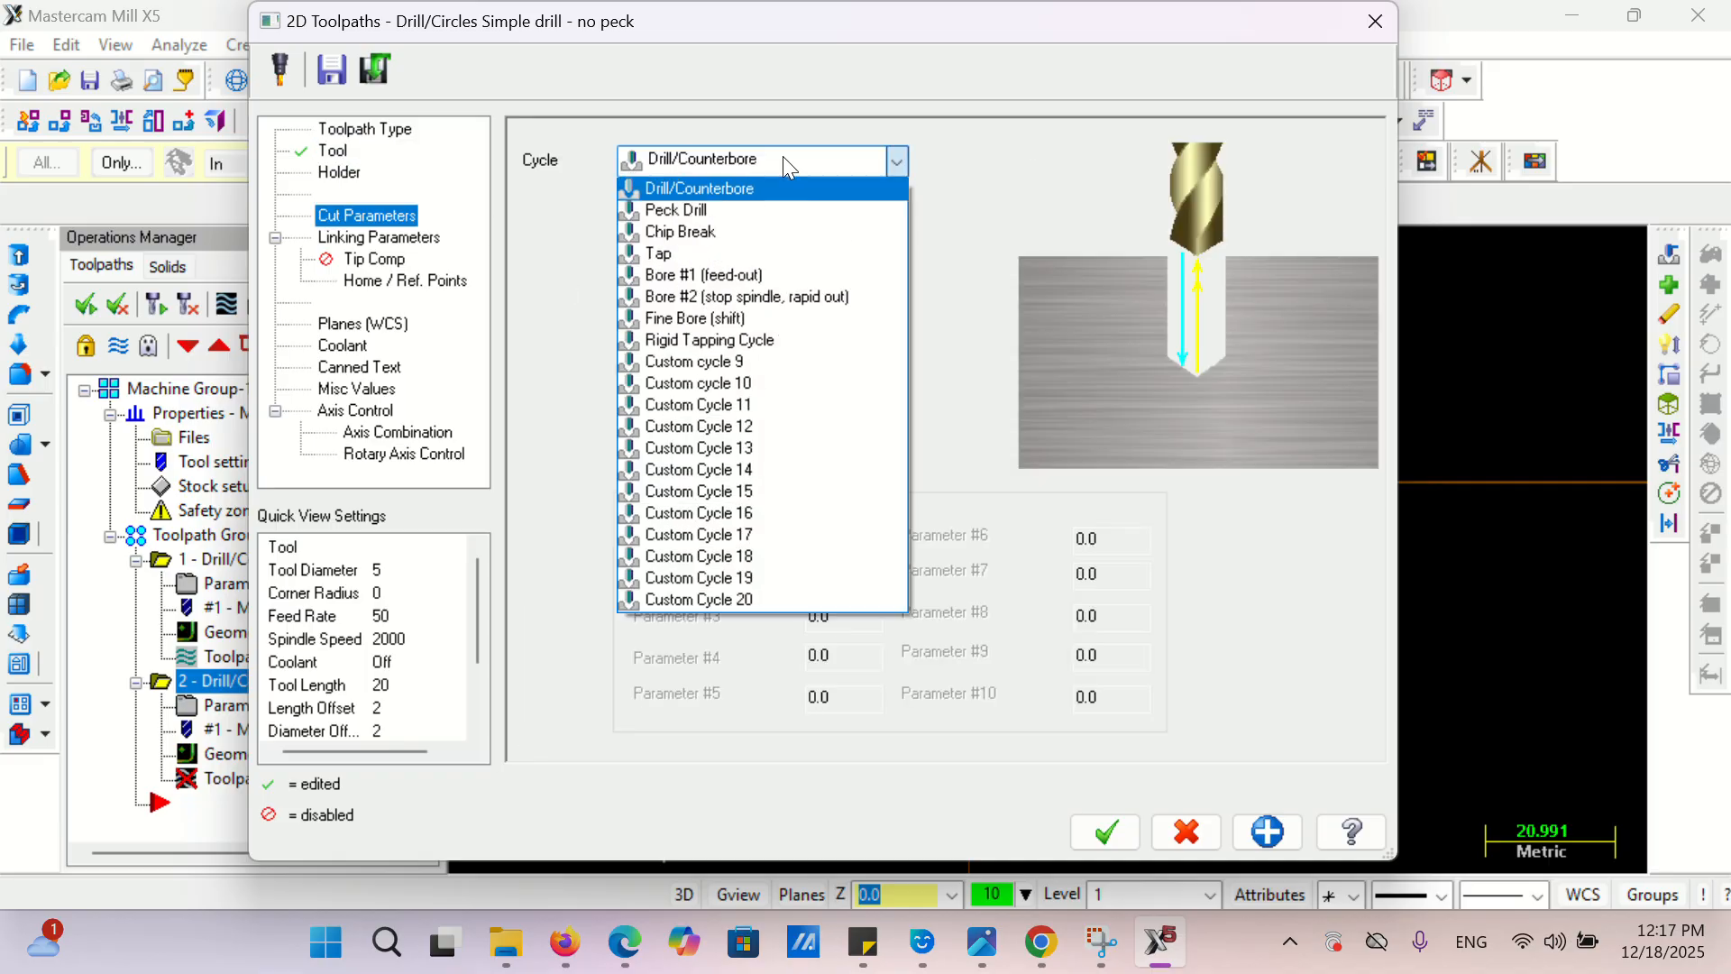
pyautogui.click(763, 209)
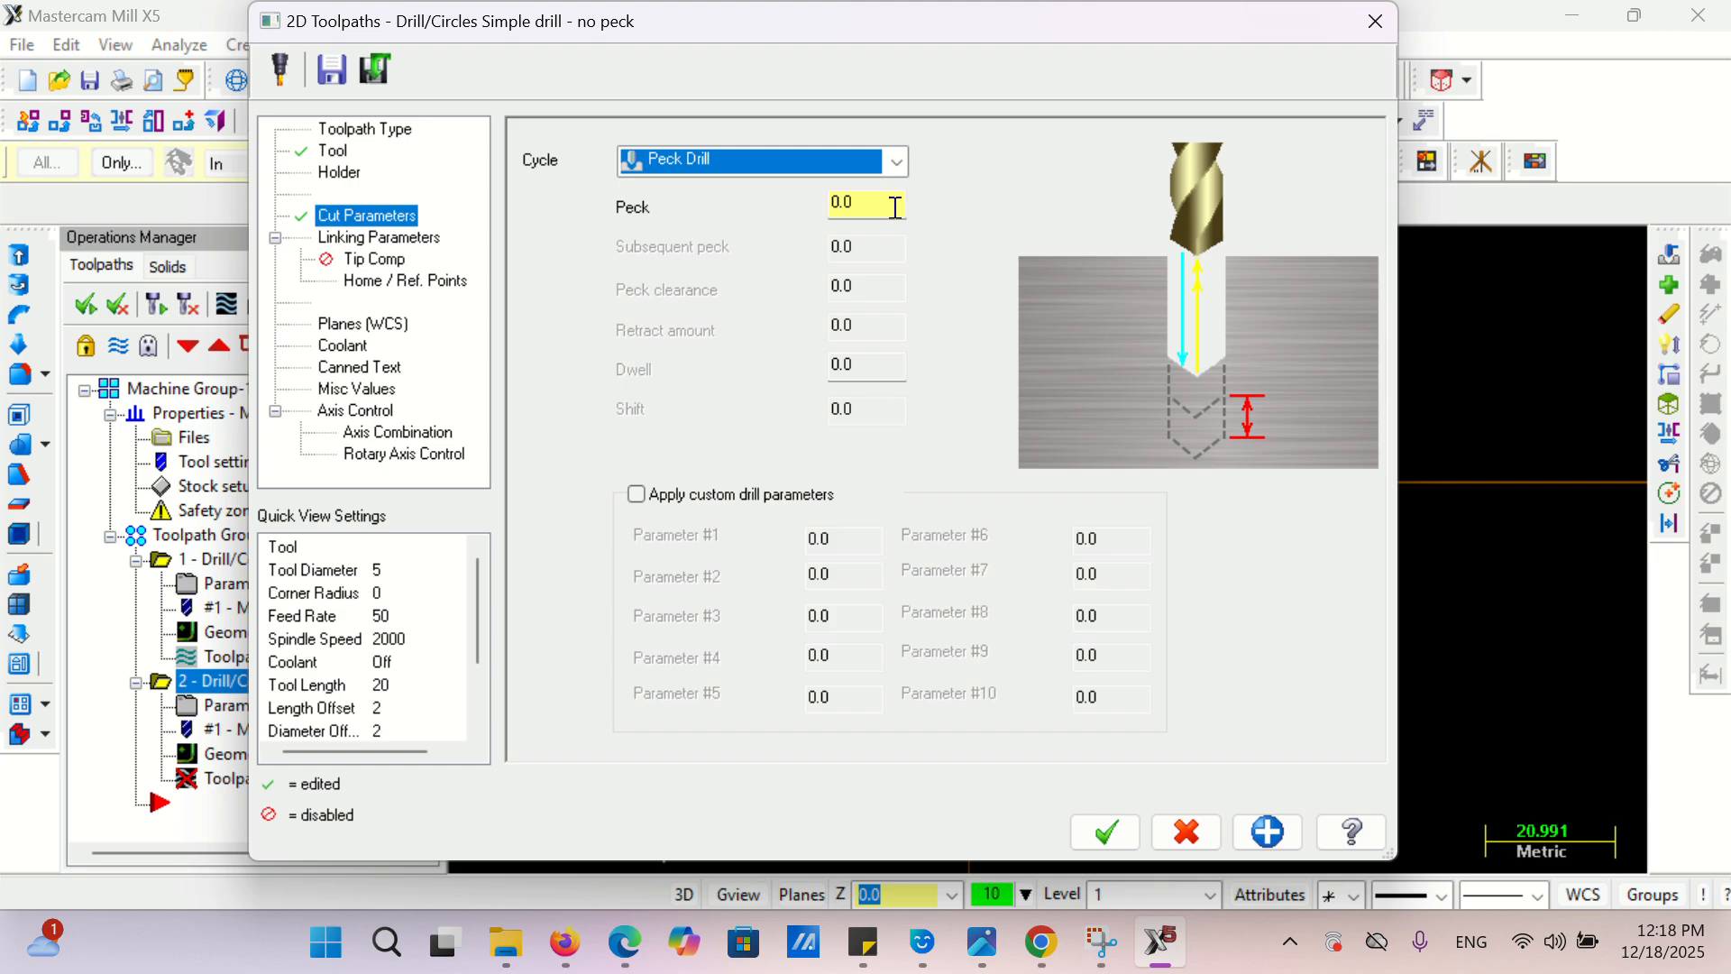
pyautogui.write('1')
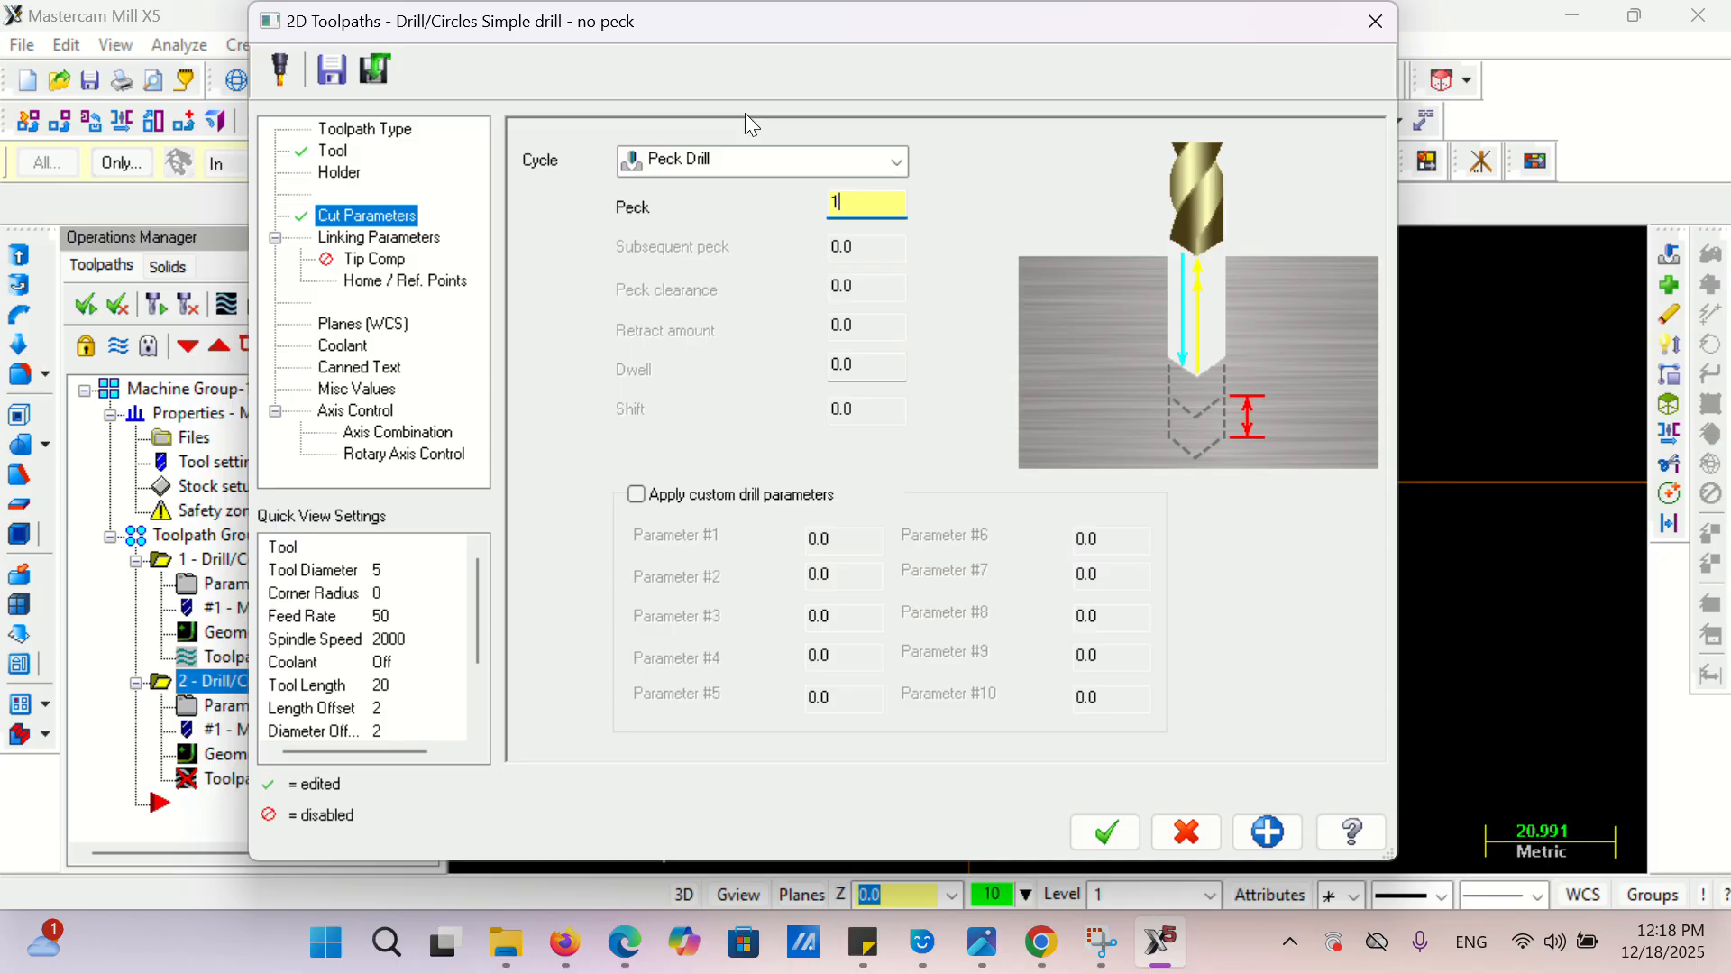
# - Set the nine-hole peck drilling toolpath's absolute depth to -15 and accept the toolpath
pyautogui.click(422, 251)
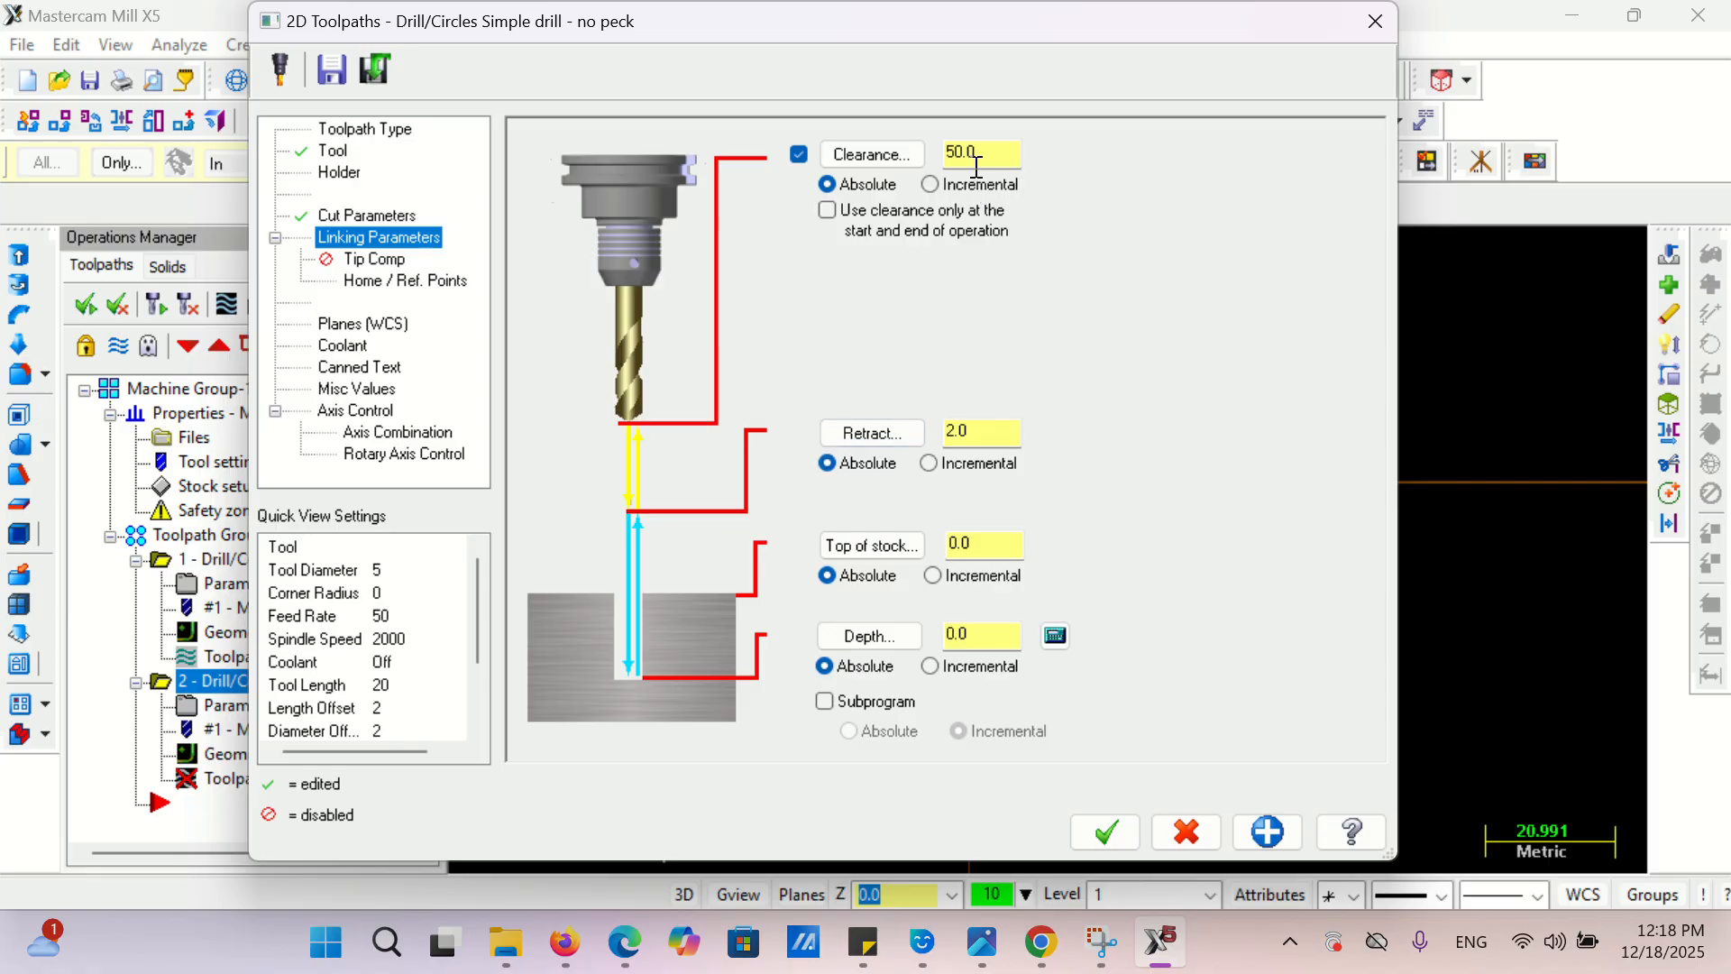
pyautogui.doubleClick(966, 632)
pyautogui.press('BackSpace')
pyautogui.write('-15')
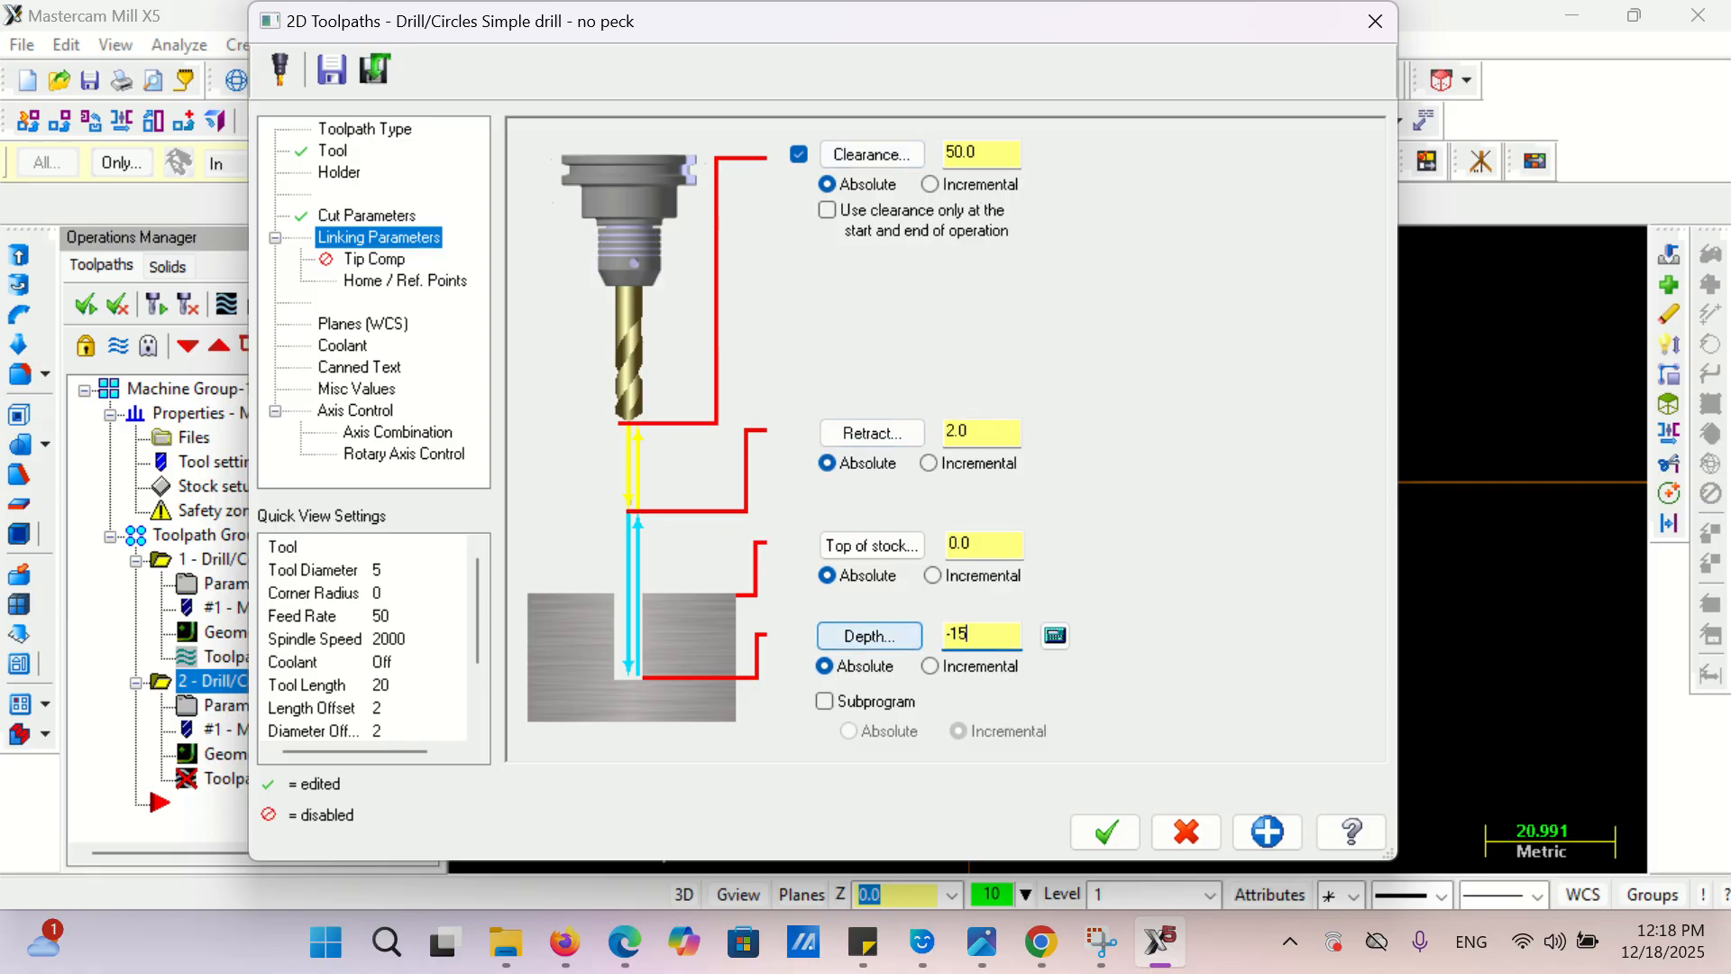
pyautogui.click(1107, 830)
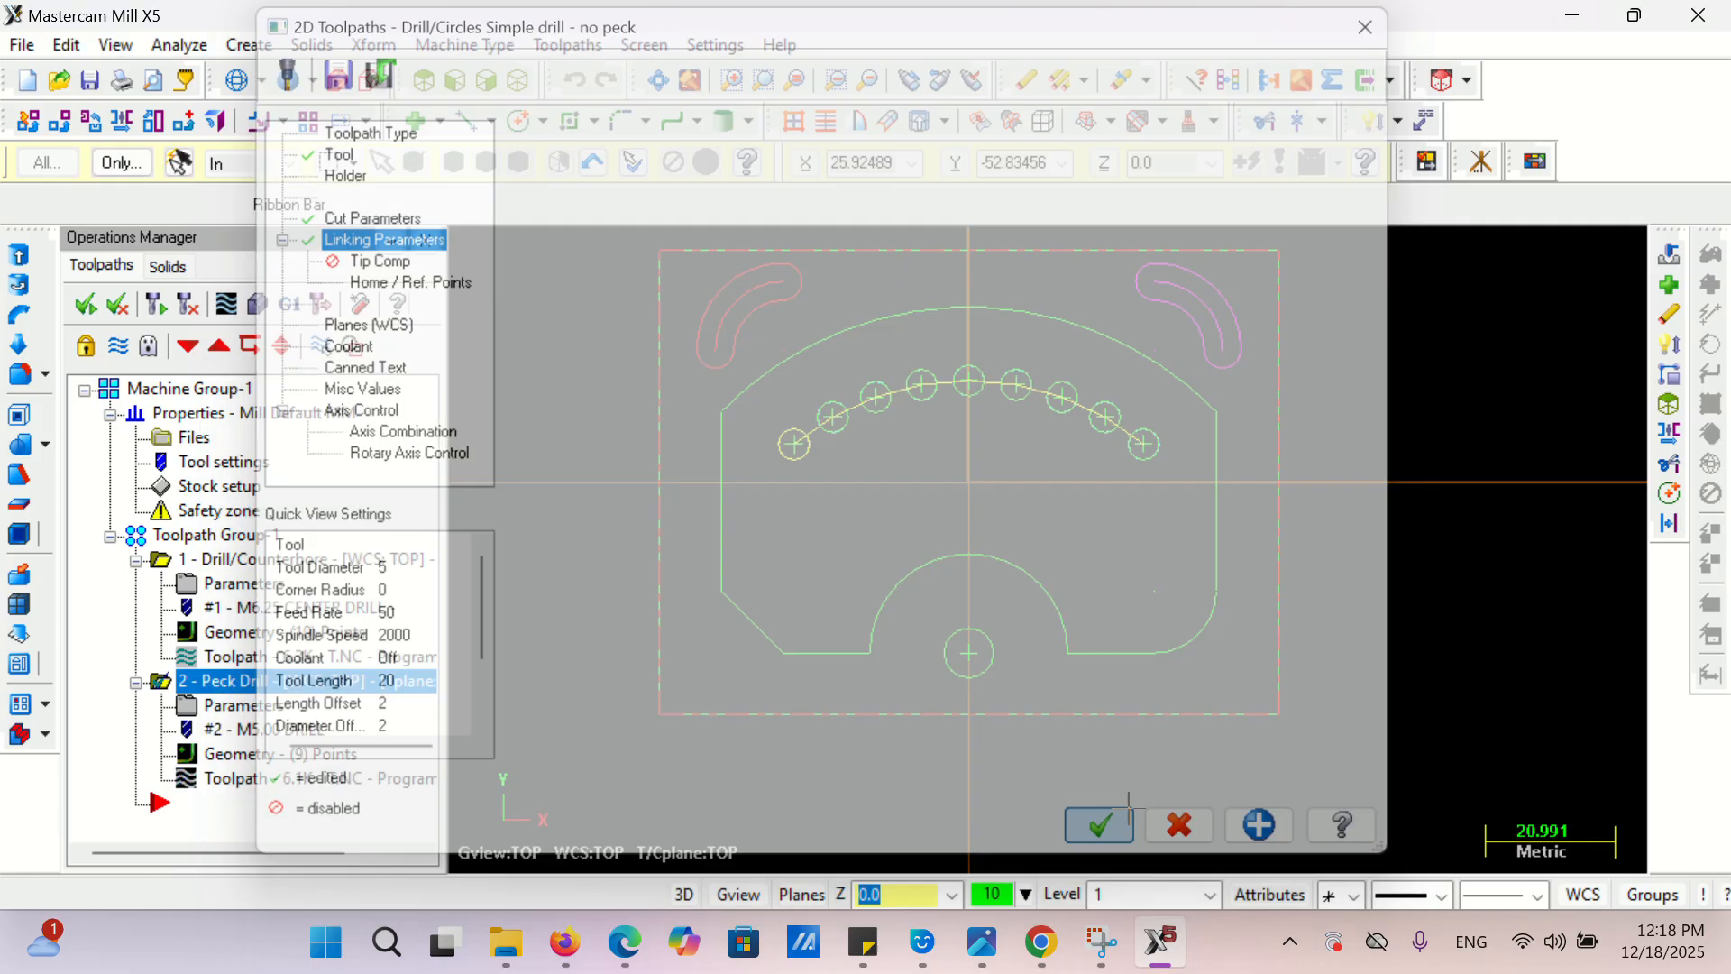
# - Run the solid verification of the whole toolpath group, inspect the nine drilled holes, and return to the top view
pyautogui.click(154, 538)
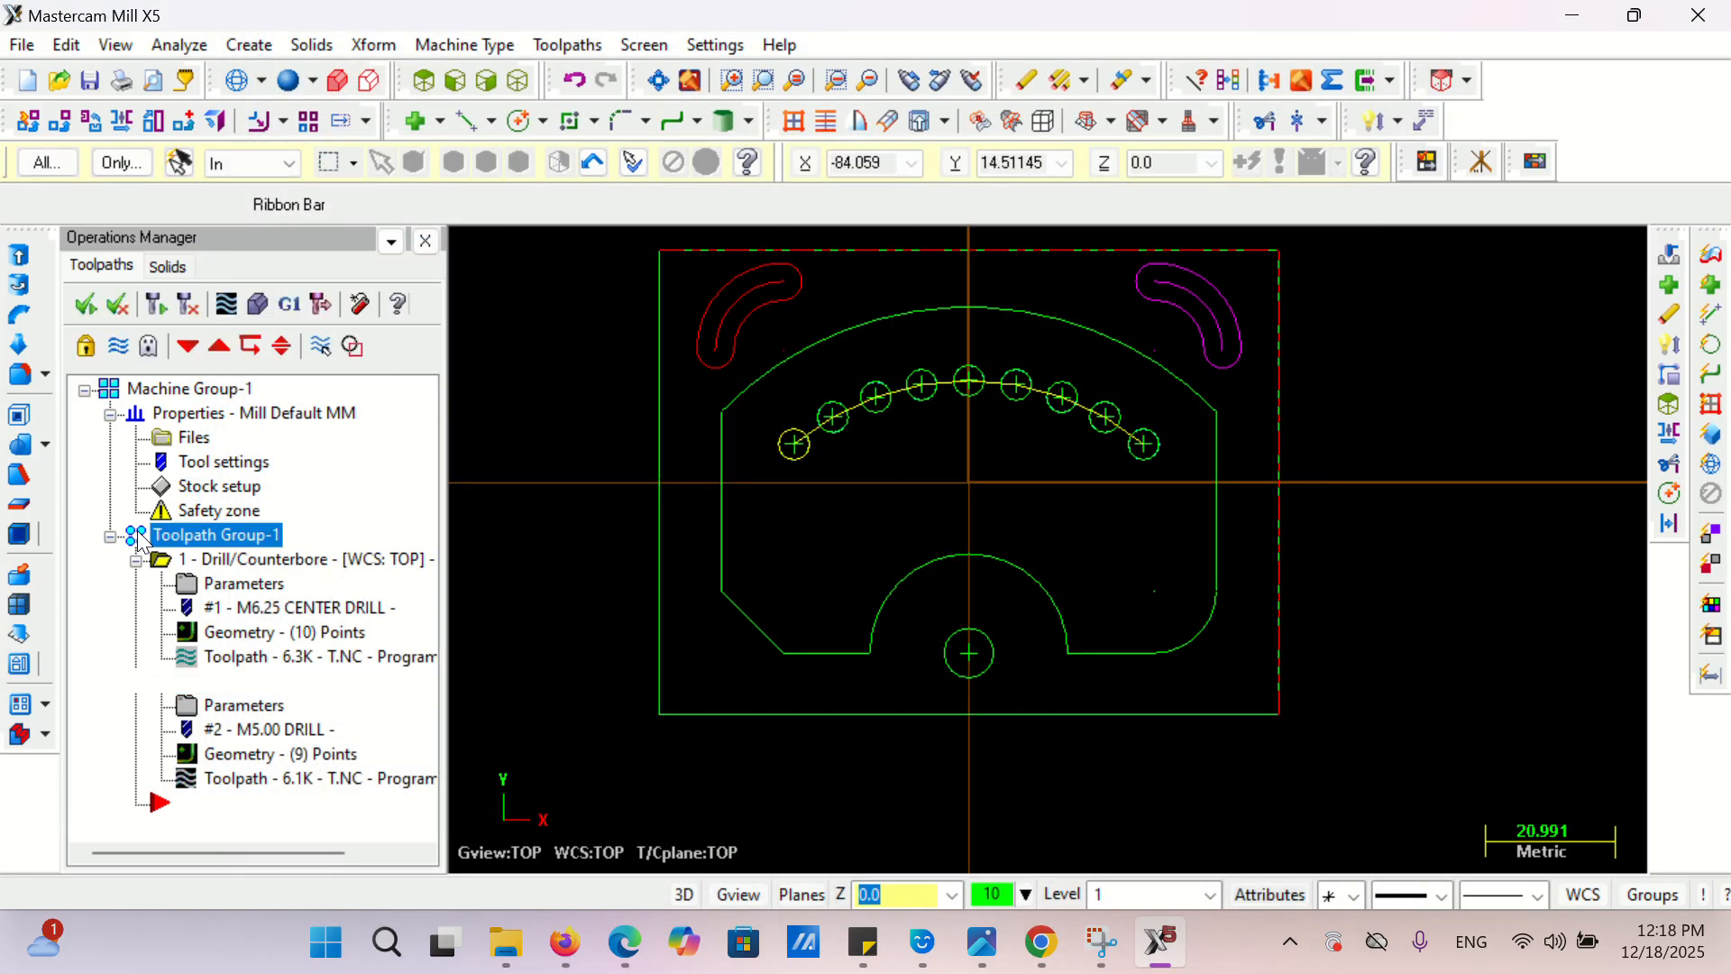
pyautogui.click(257, 304)
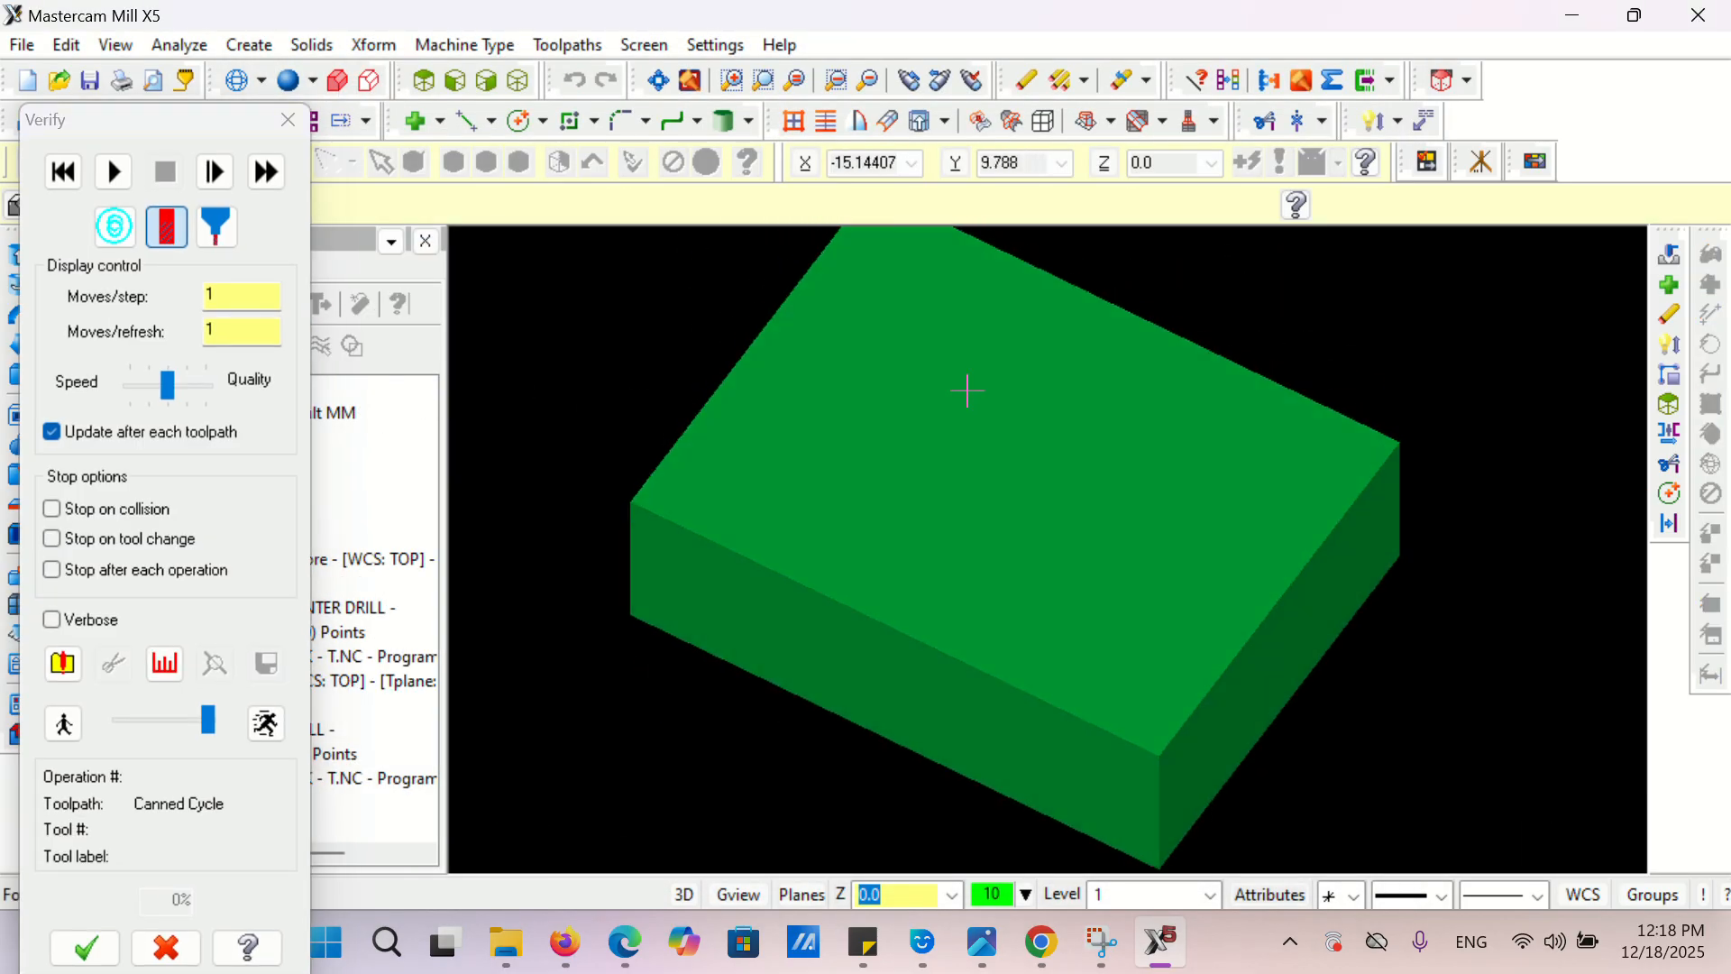
pyautogui.click(113, 171)
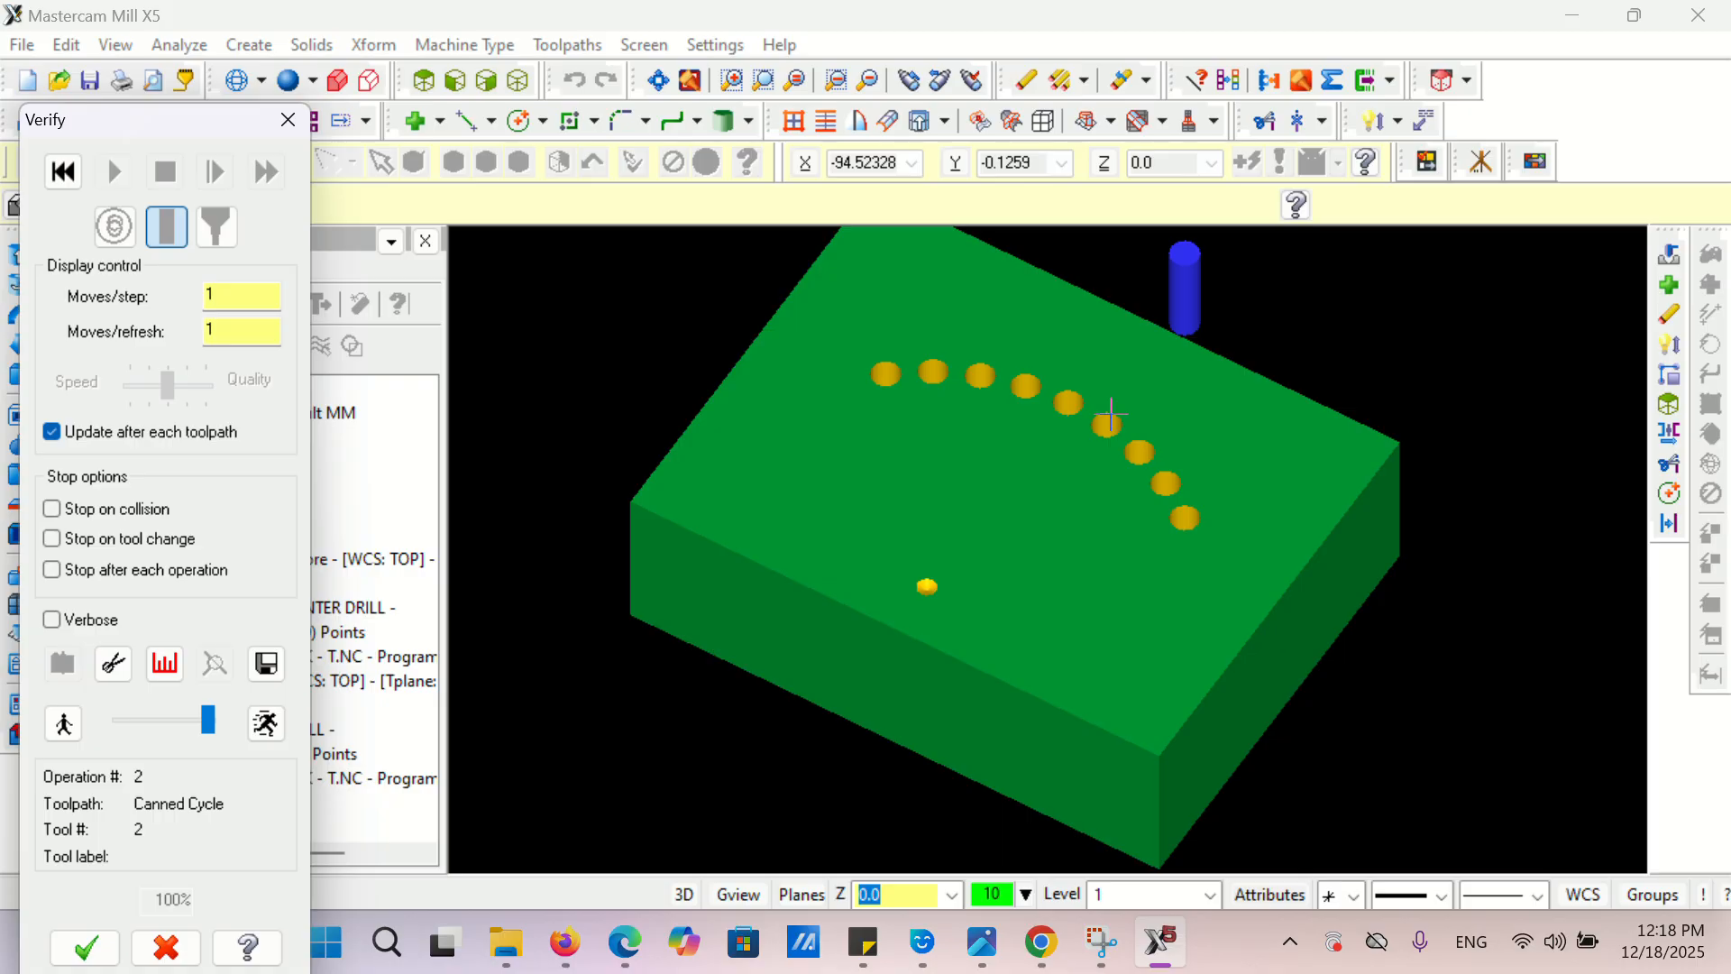
pyautogui.moveTo(1110, 411)
pyautogui.mouseDown(button='middle')
pyautogui.moveTo(1090, 505)
pyautogui.moveTo(1113, 438)
pyautogui.mouseUp(button='middle')
pyautogui.moveTo(1049, 512); pyautogui.dragTo(1001, 561, button='middle')
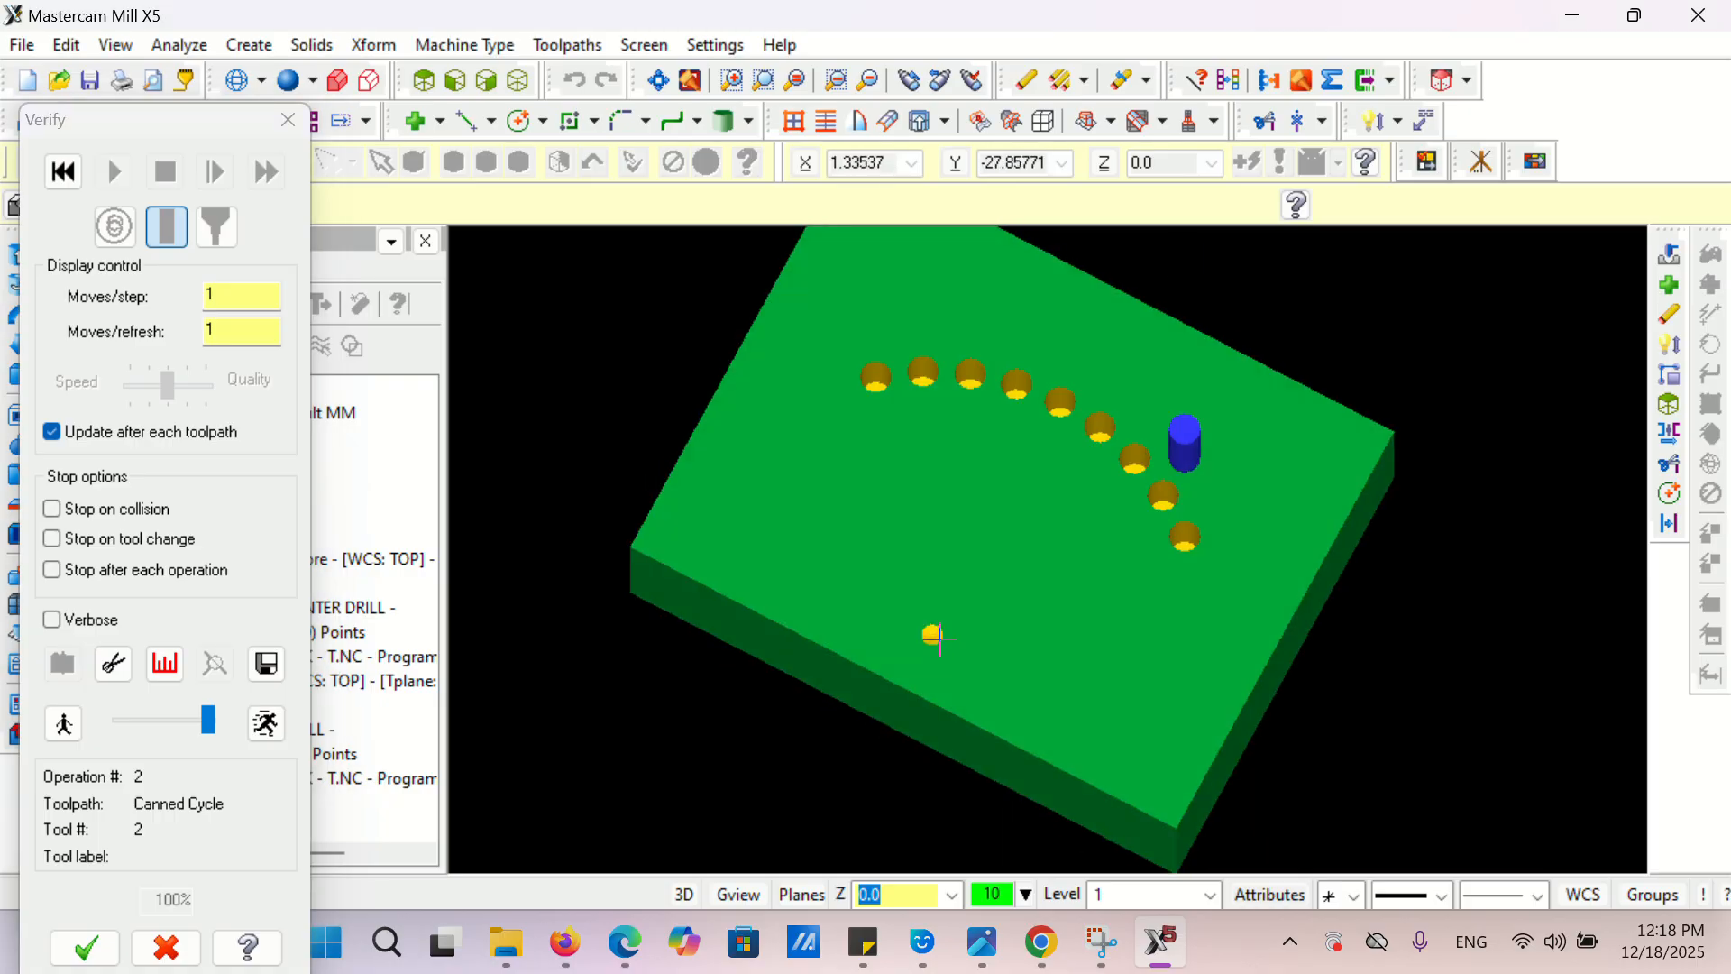
pyautogui.click(424, 80)
pyautogui.click(289, 120)
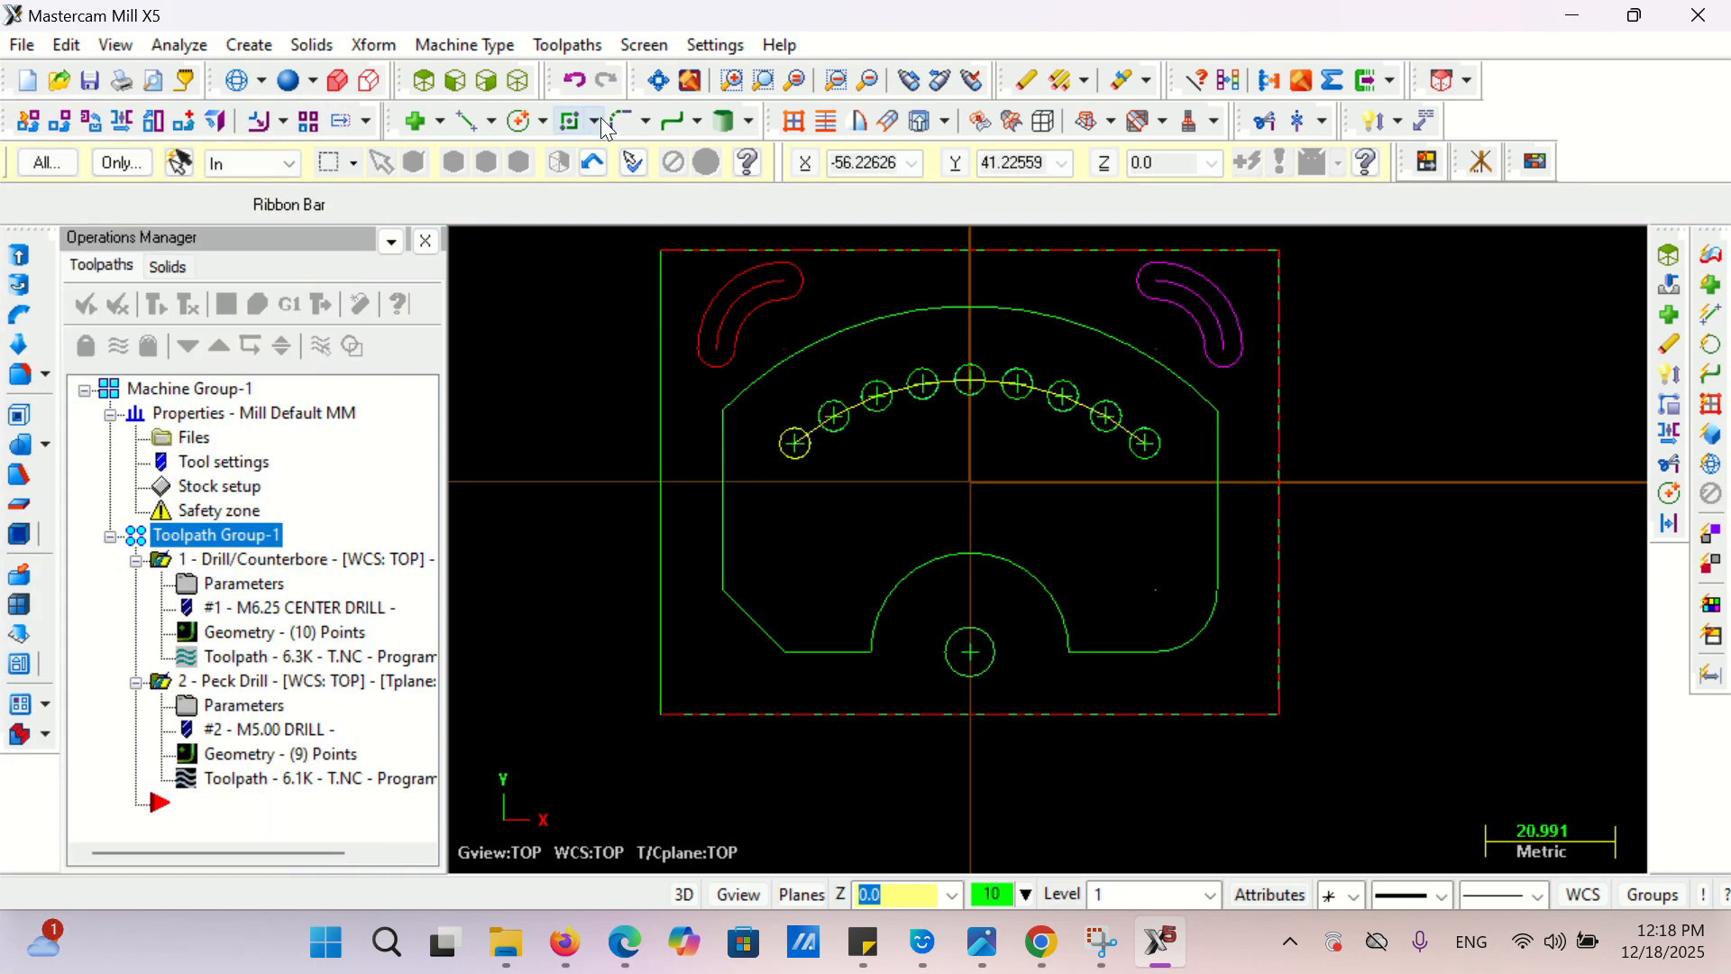
# - Create a third drill toolpath on the centre of the single larger hole below the arc cutout
pyautogui.click(564, 45)
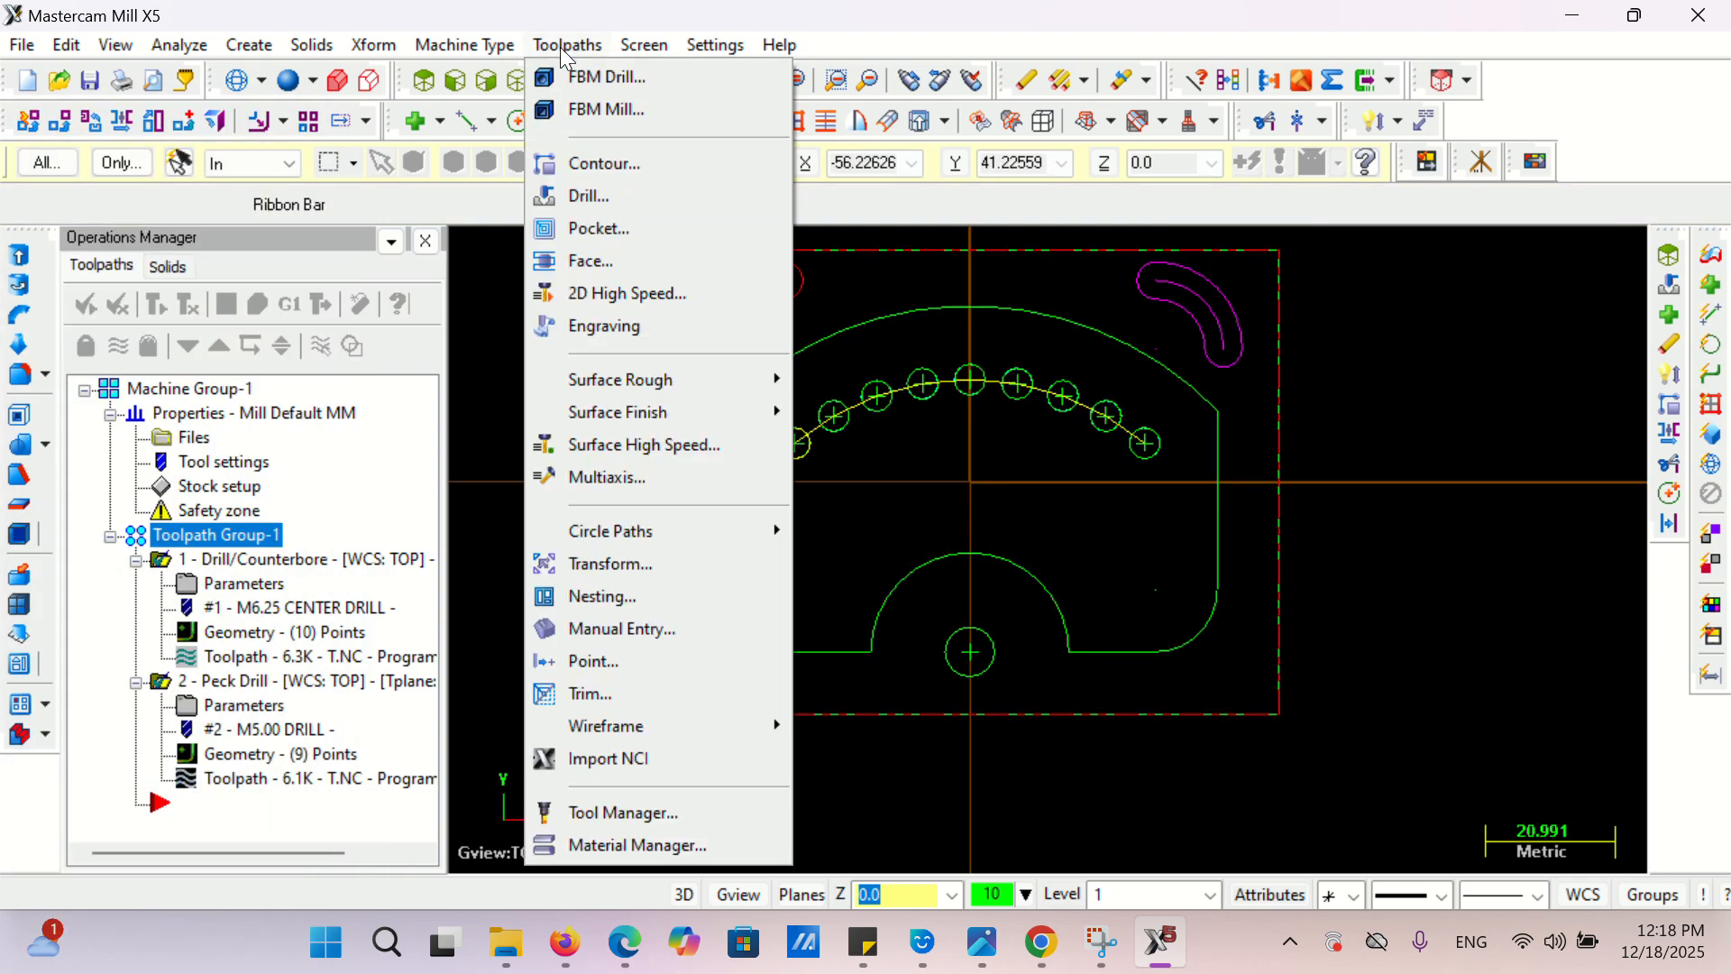
pyautogui.click(599, 181)
pyautogui.click(971, 651)
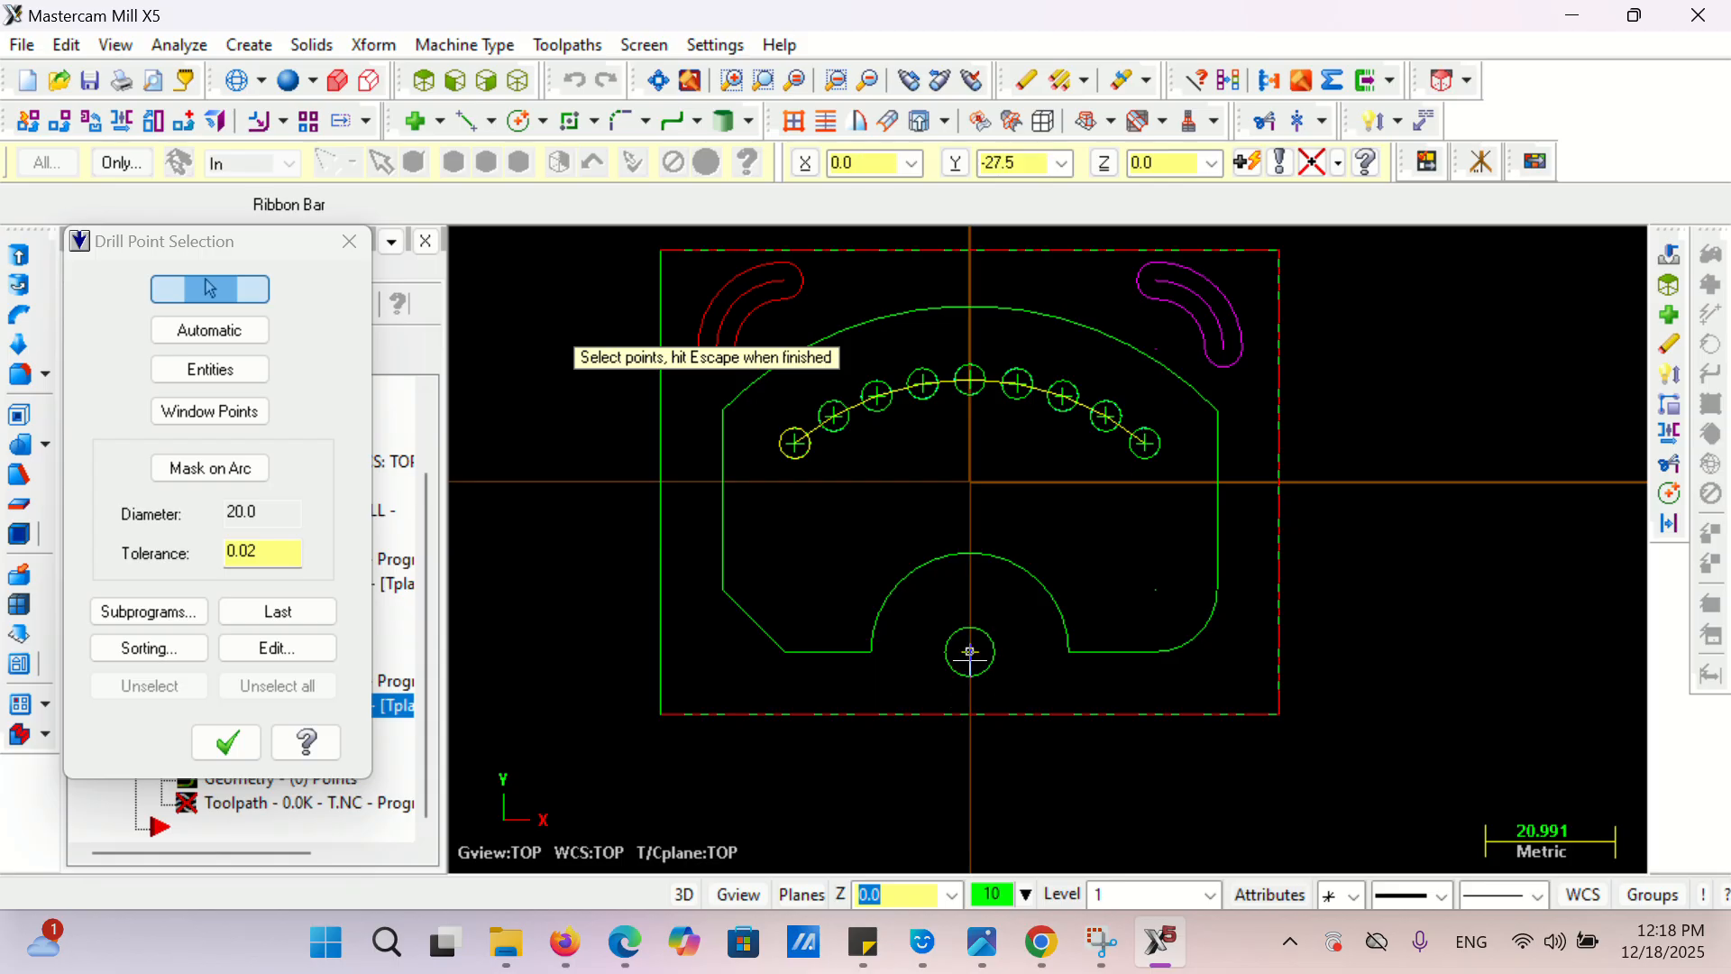
pyautogui.click(226, 742)
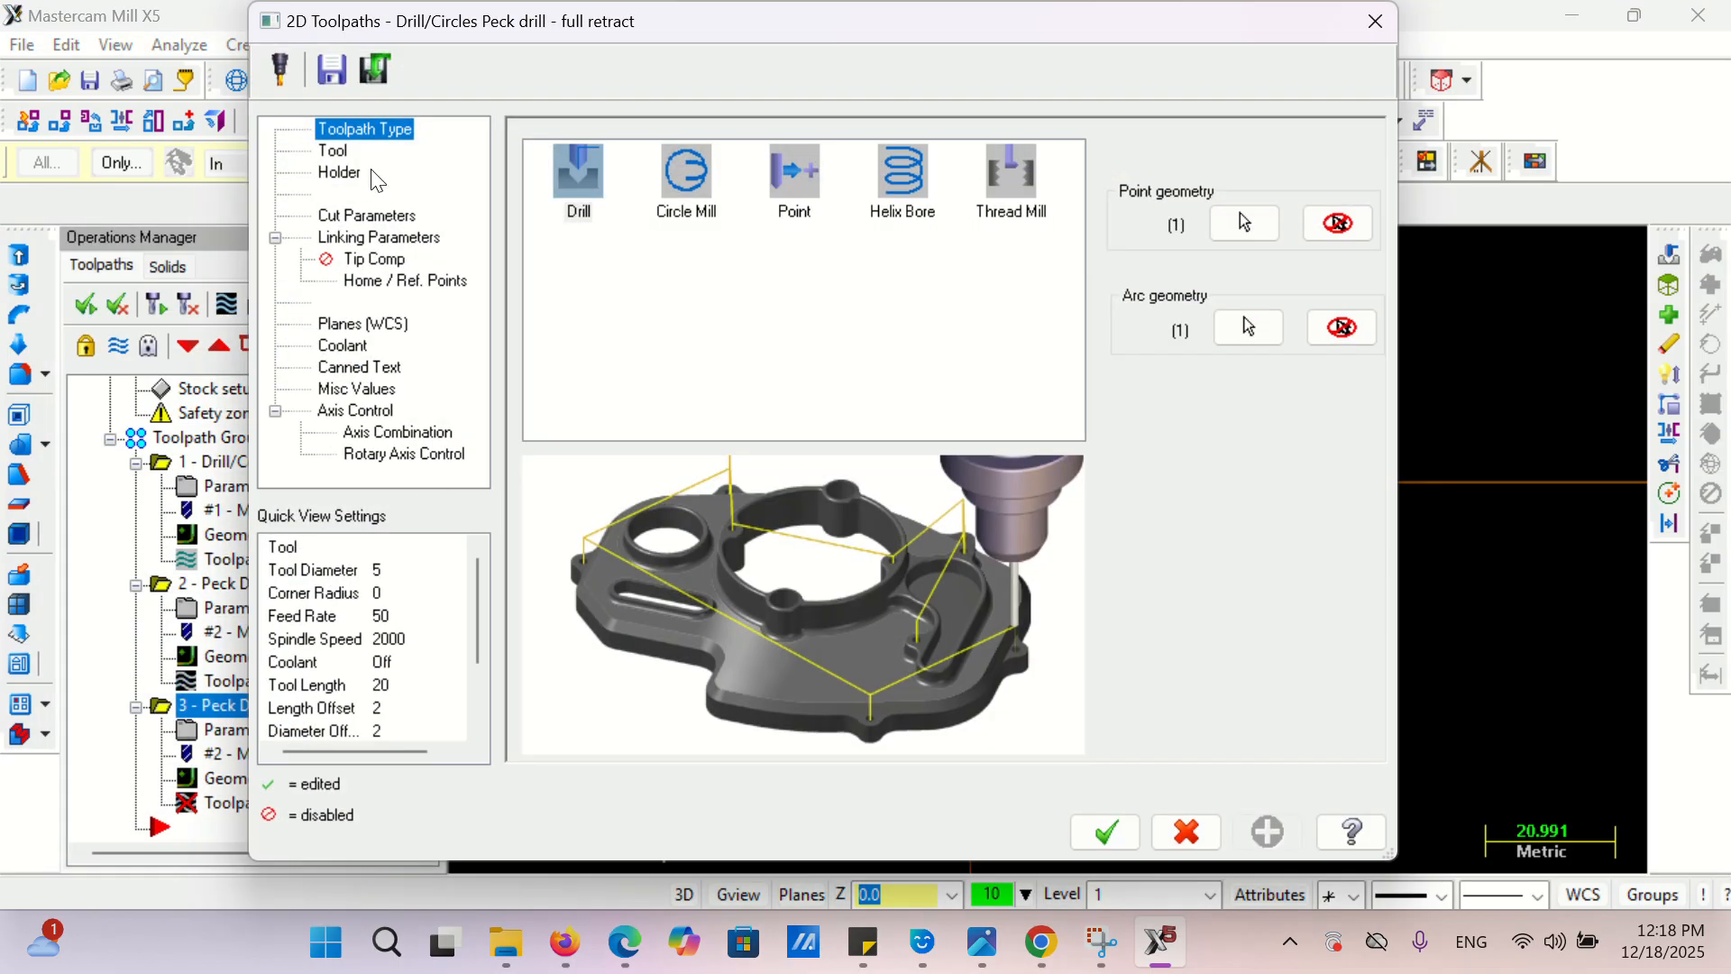
# - Create a new drill tool with an 8 mm diameter for the single-hole toolpath
pyautogui.click(339, 152)
pyautogui.rightClick(636, 266)
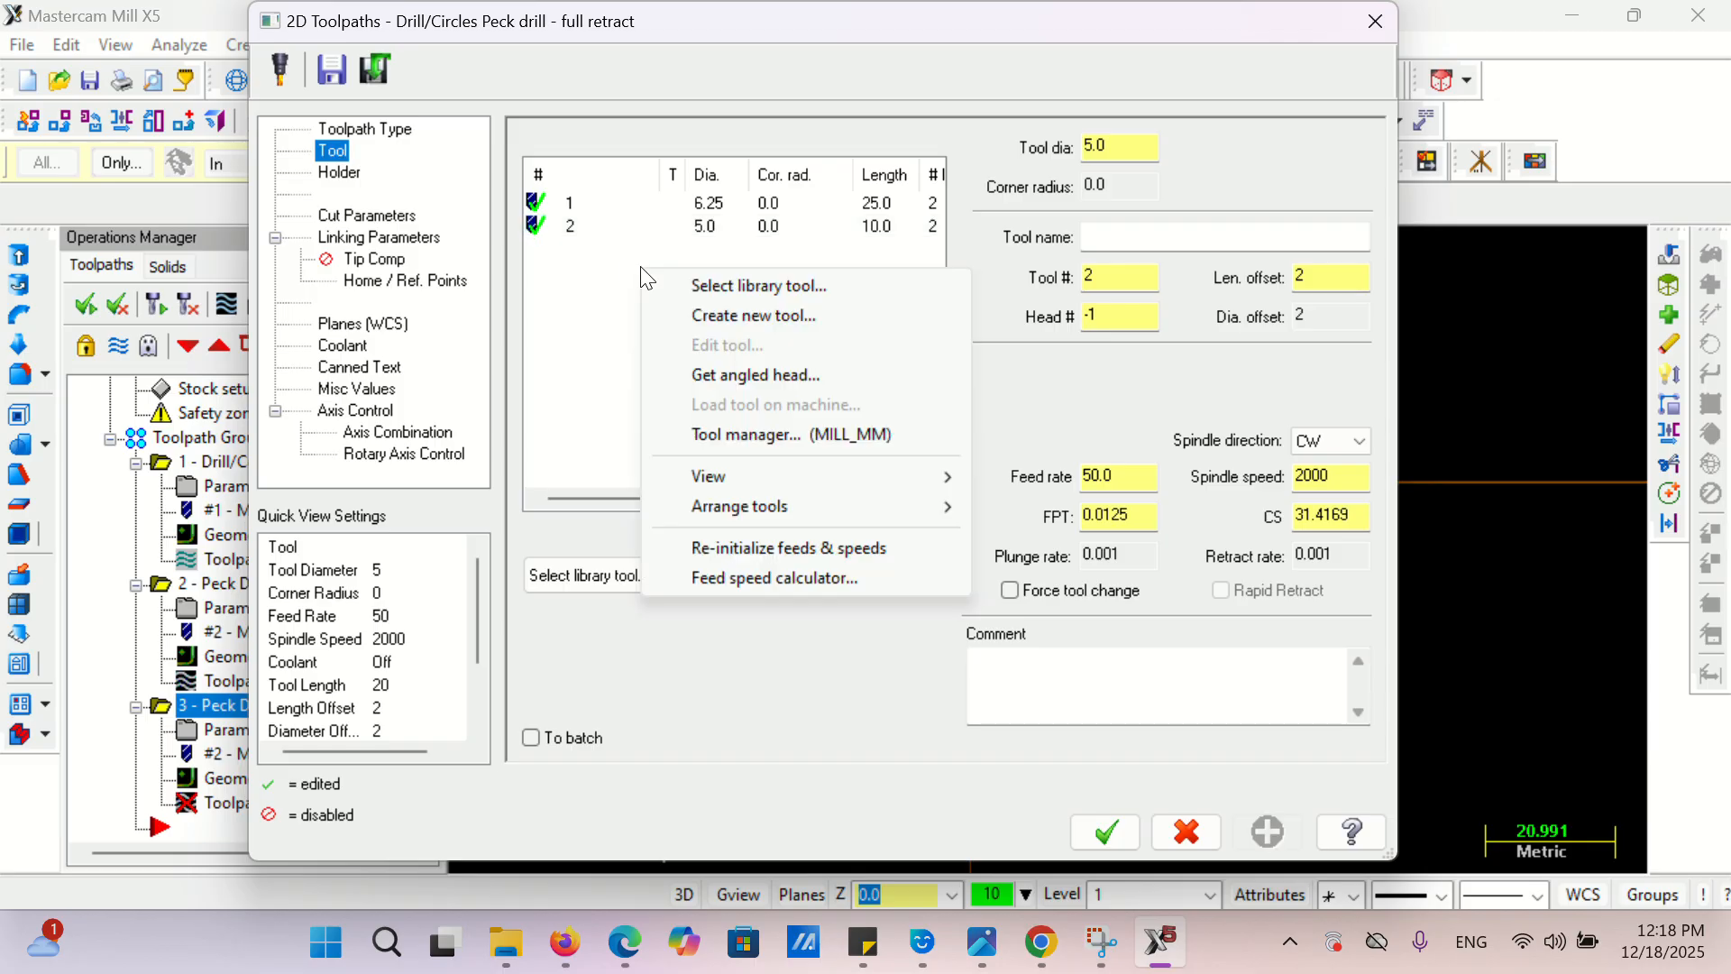
pyautogui.click(696, 311)
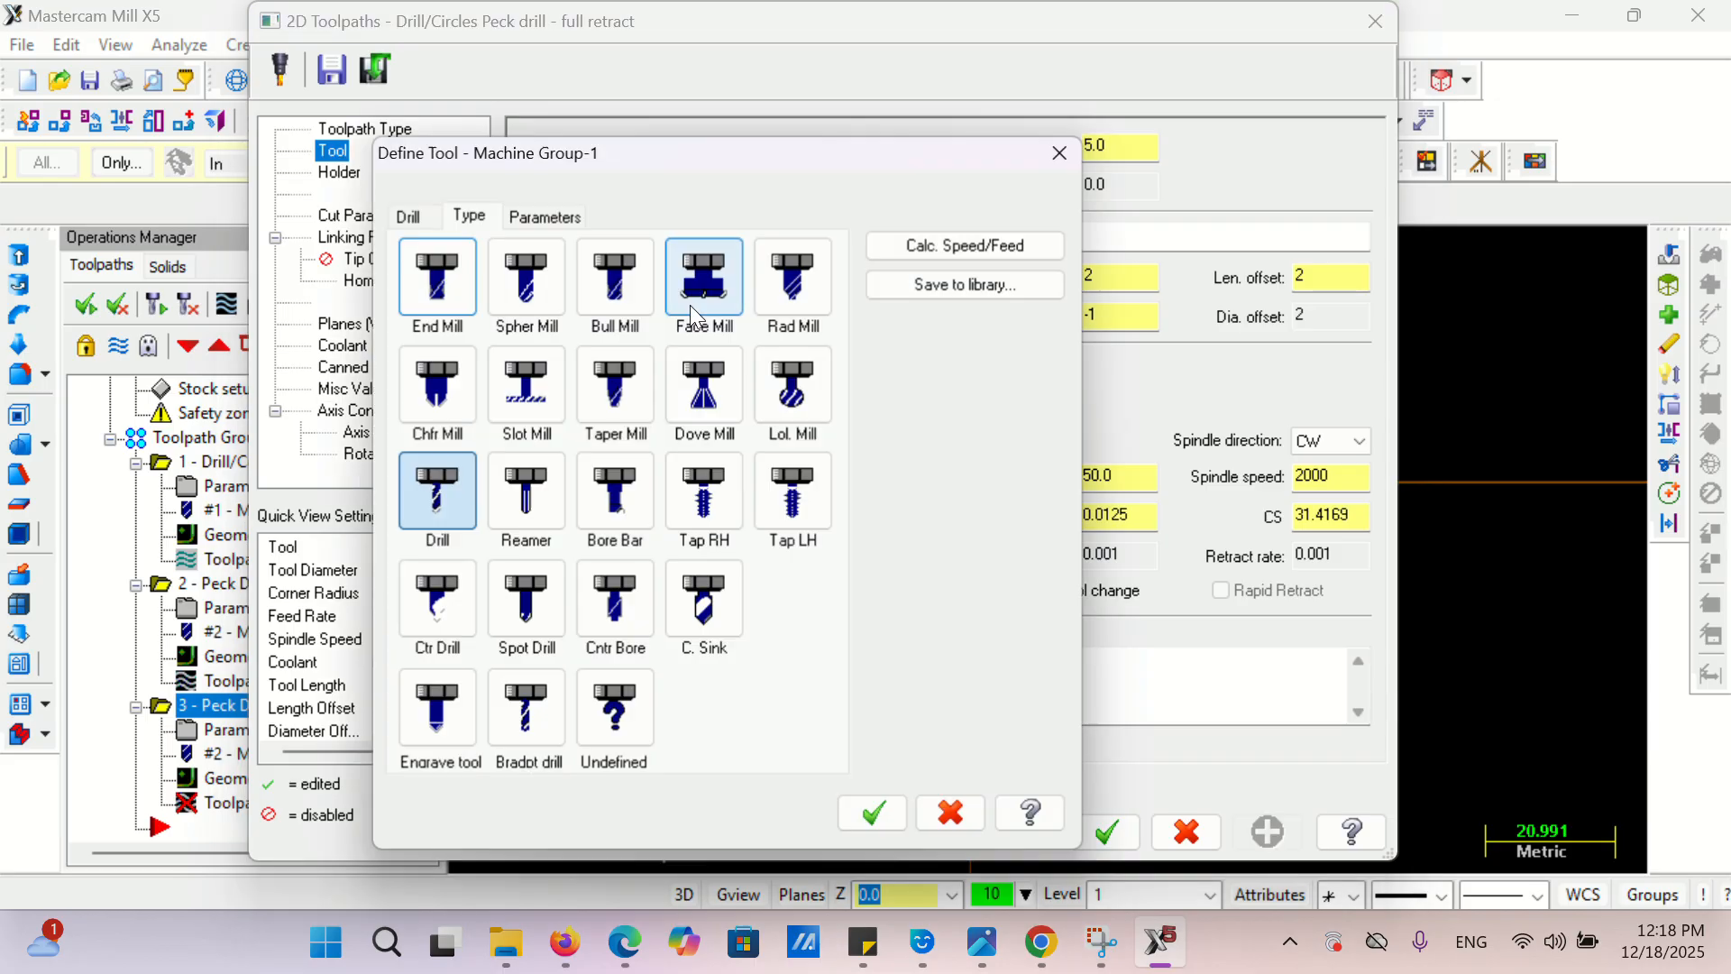
pyautogui.doubleClick(437, 504)
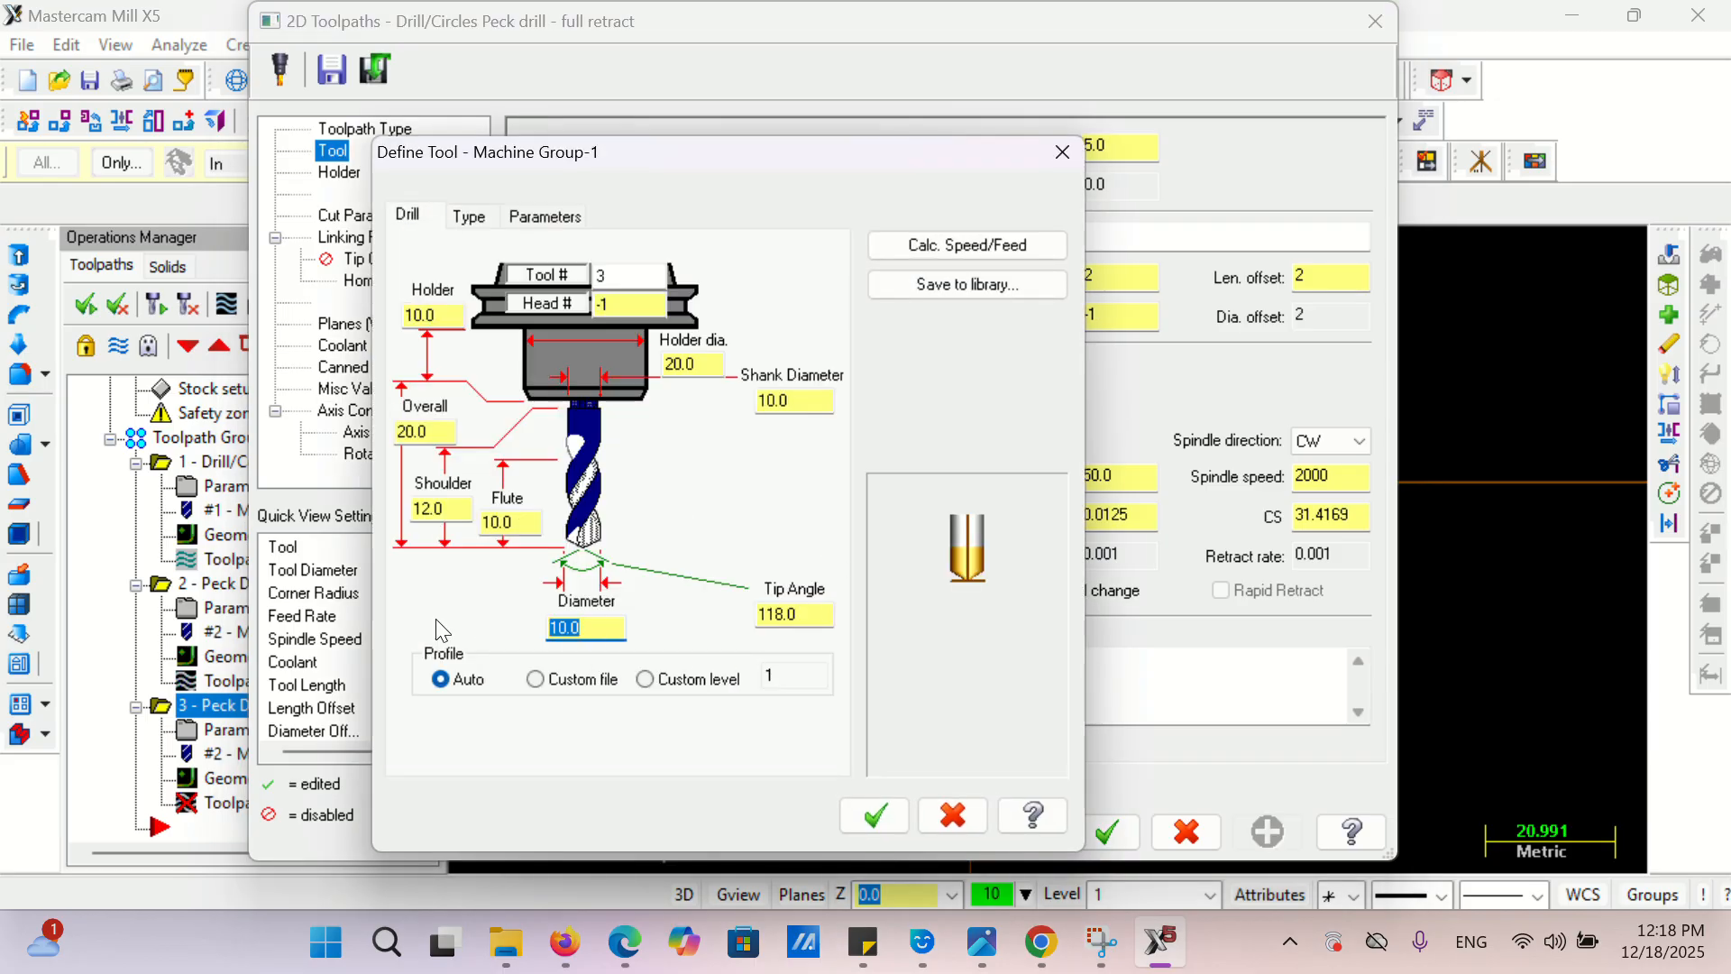
pyautogui.write('8')
pyautogui.click(871, 817)
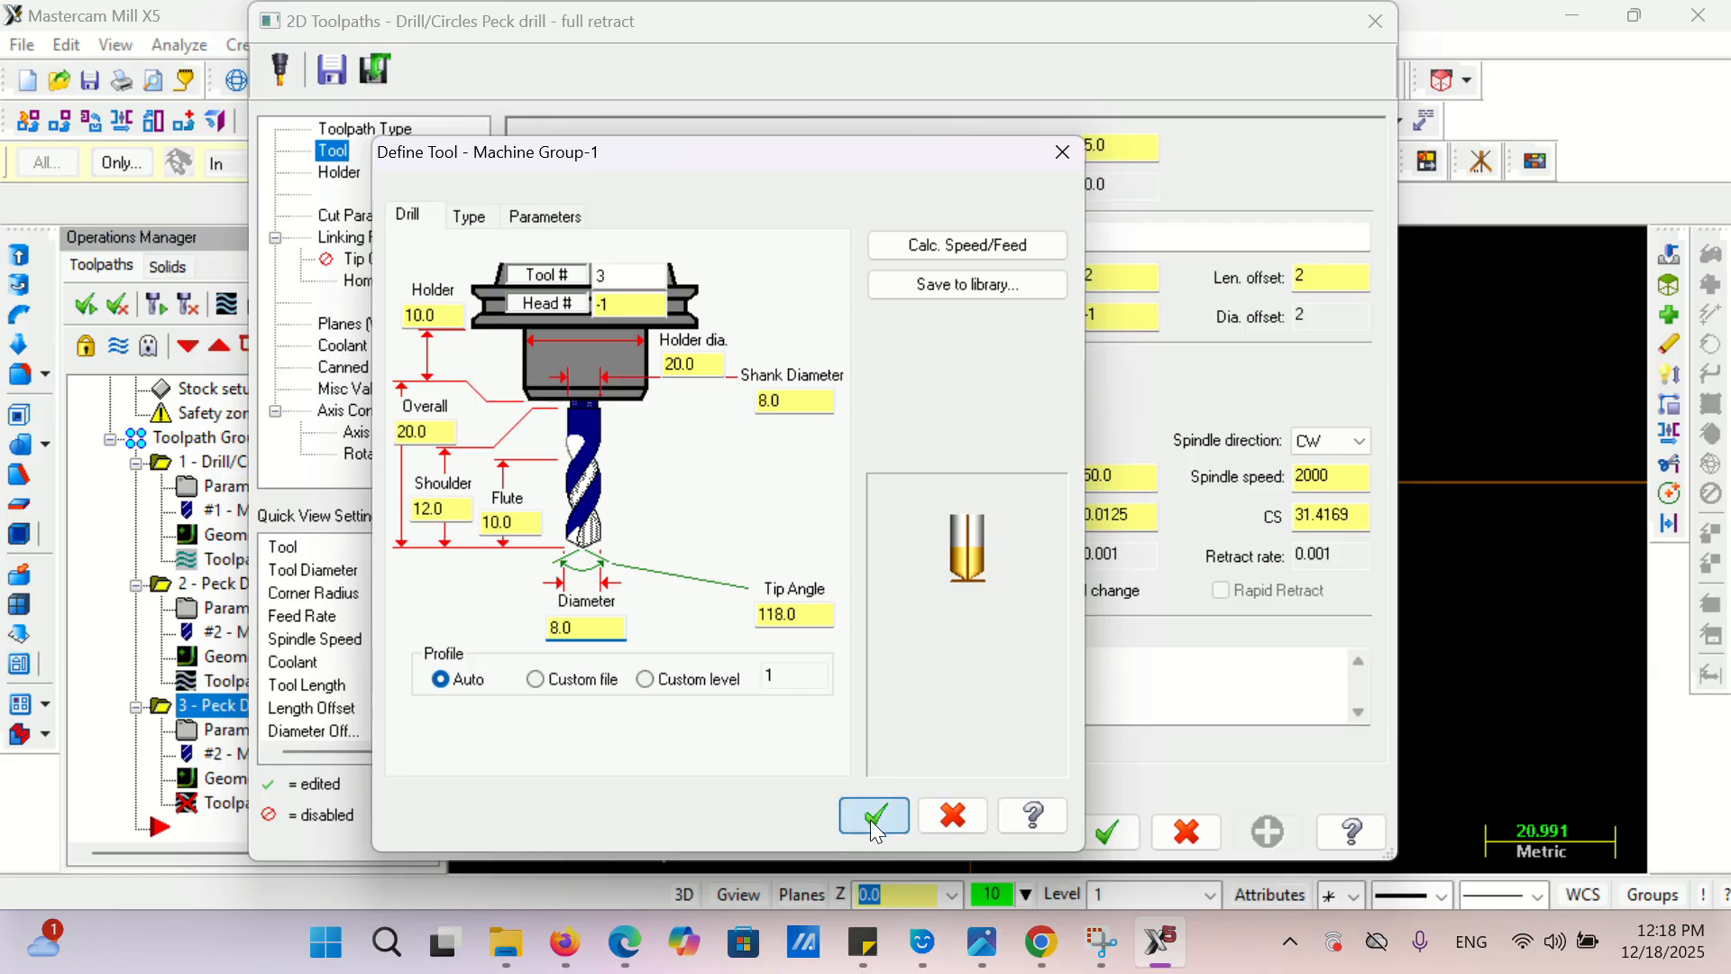
# - Set the 8 mm drill's feed rate to 50 and its spindle speed to 1500
pyautogui.click(540, 465)
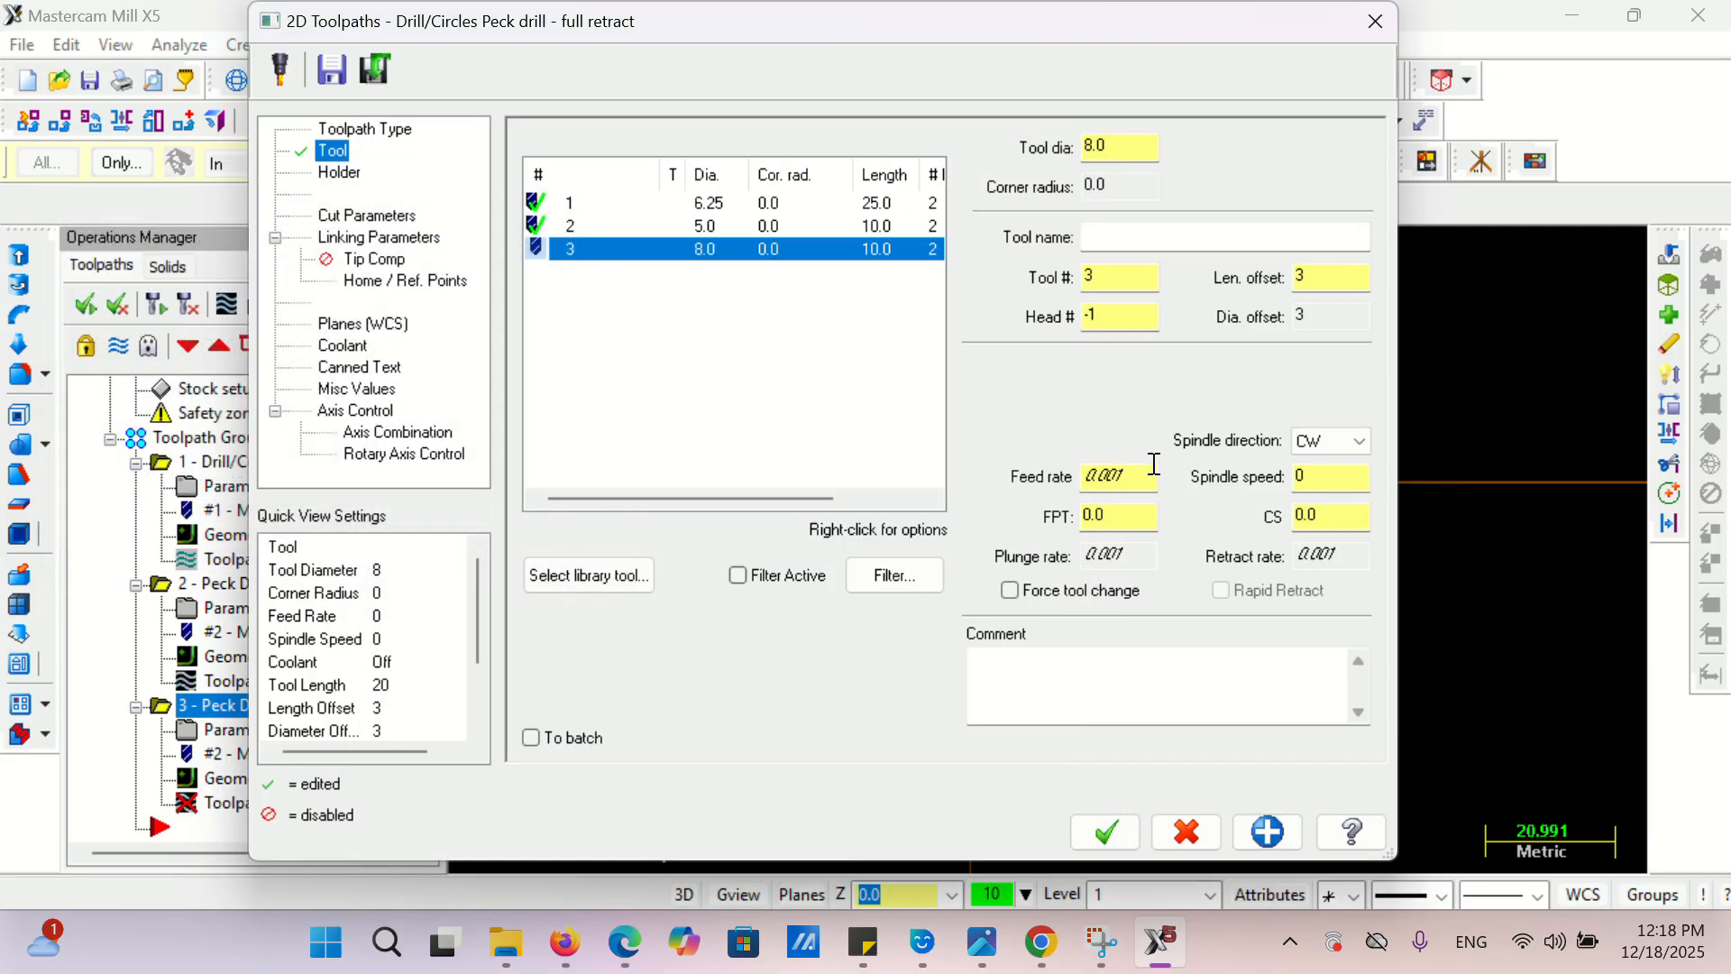
pyautogui.write('50')
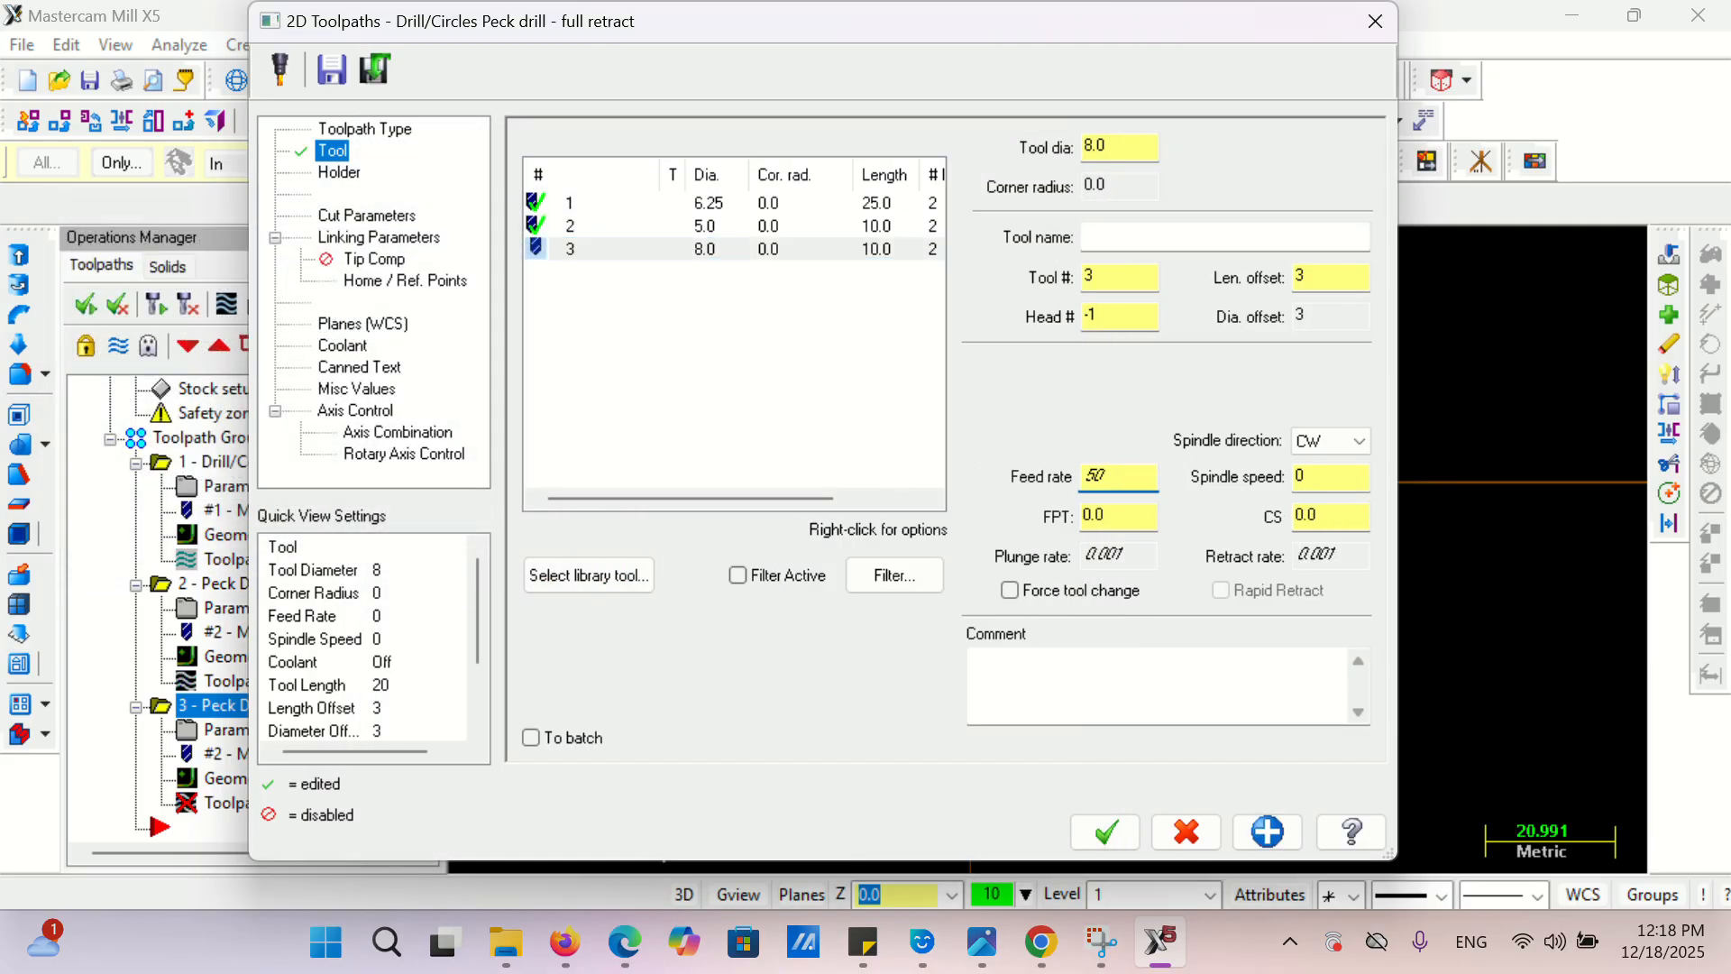
pyautogui.click(1352, 472)
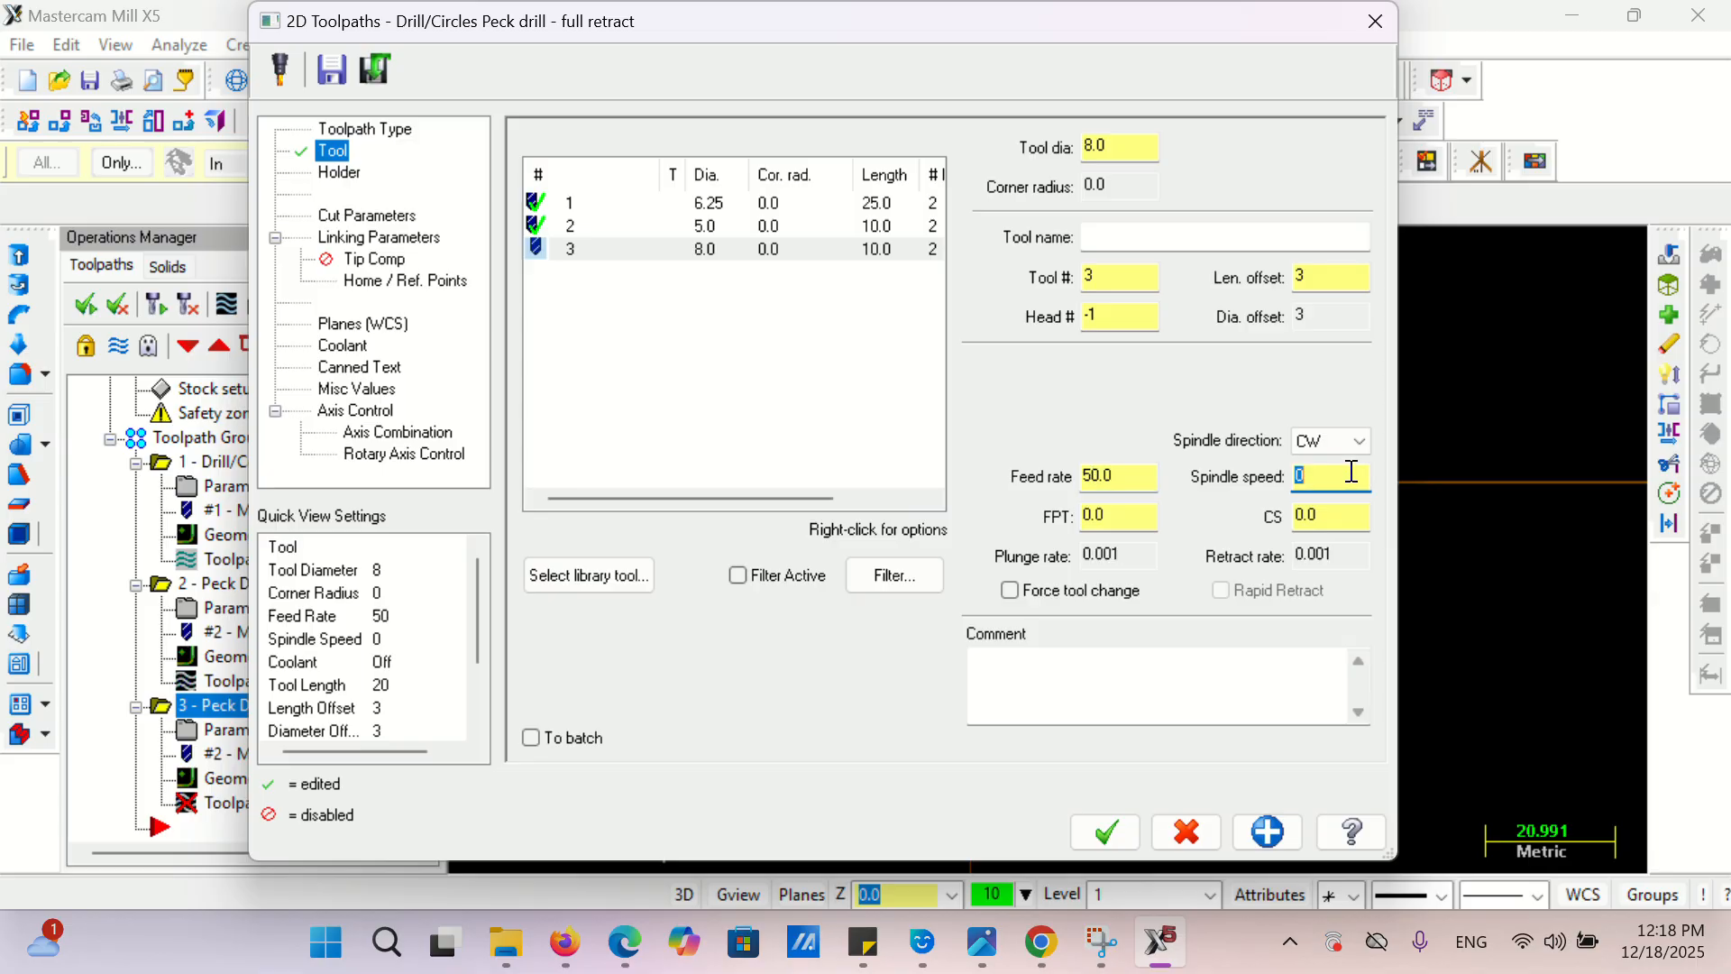
pyautogui.write('1500')
# - Check the single-hole toolpath's peck settings, set its absolute depth to -15, and accept the toolpath
pyautogui.click(405, 235)
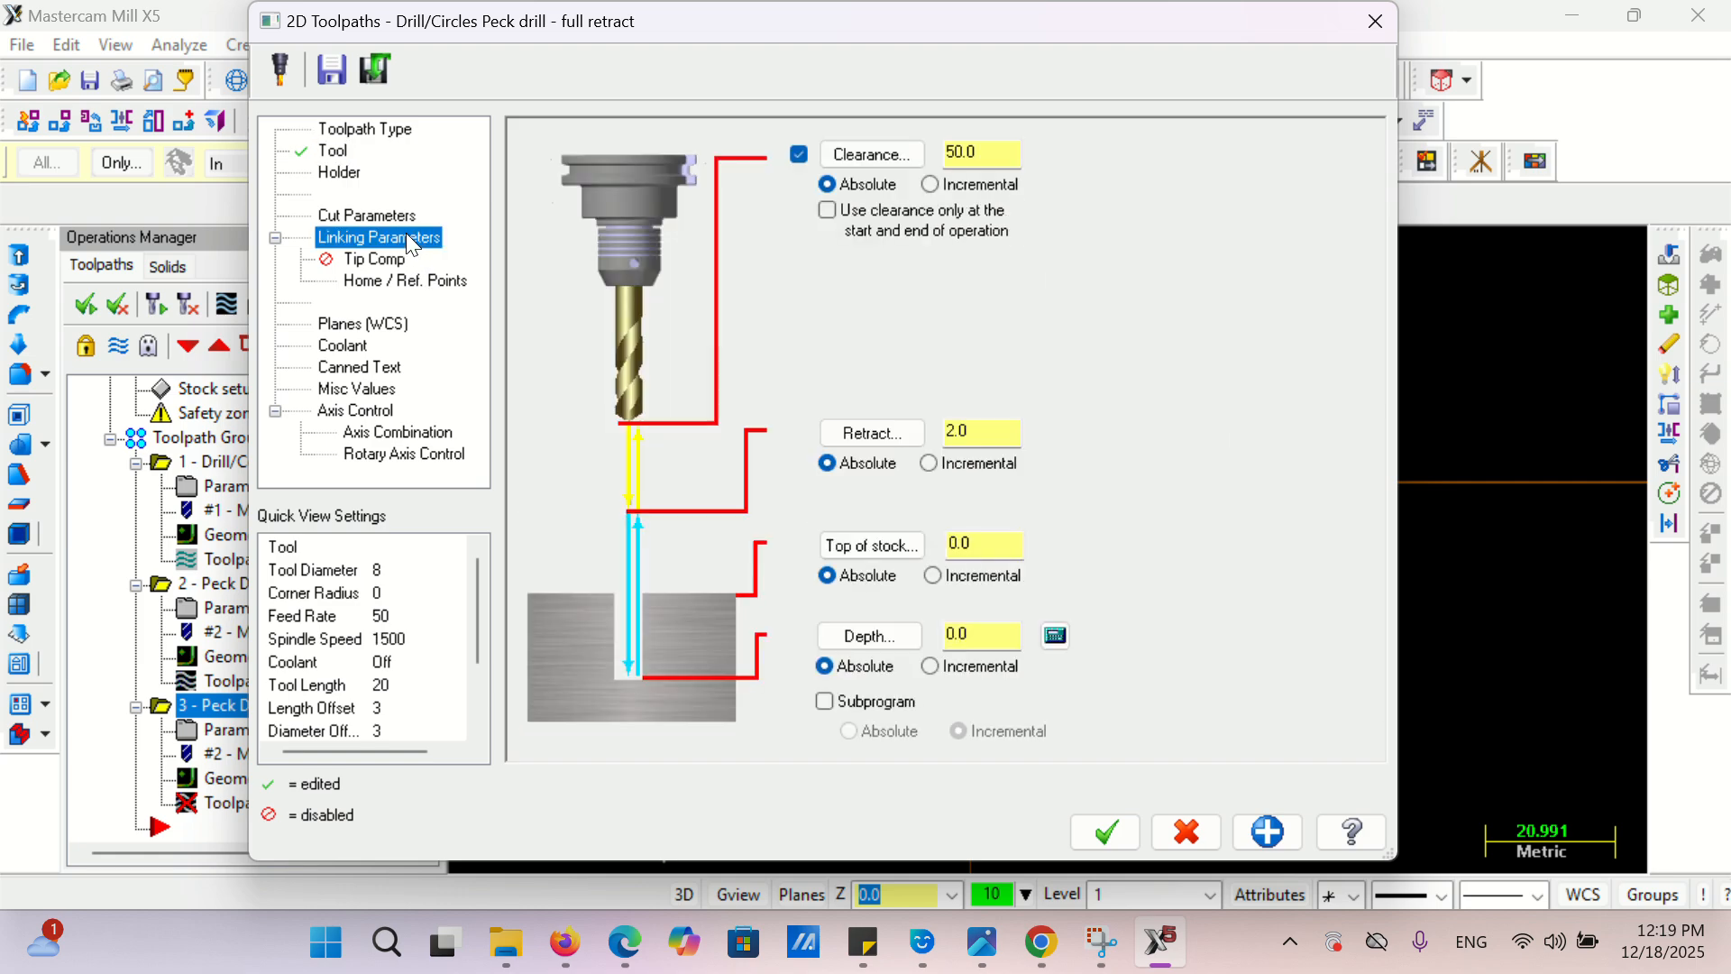
pyautogui.click(394, 218)
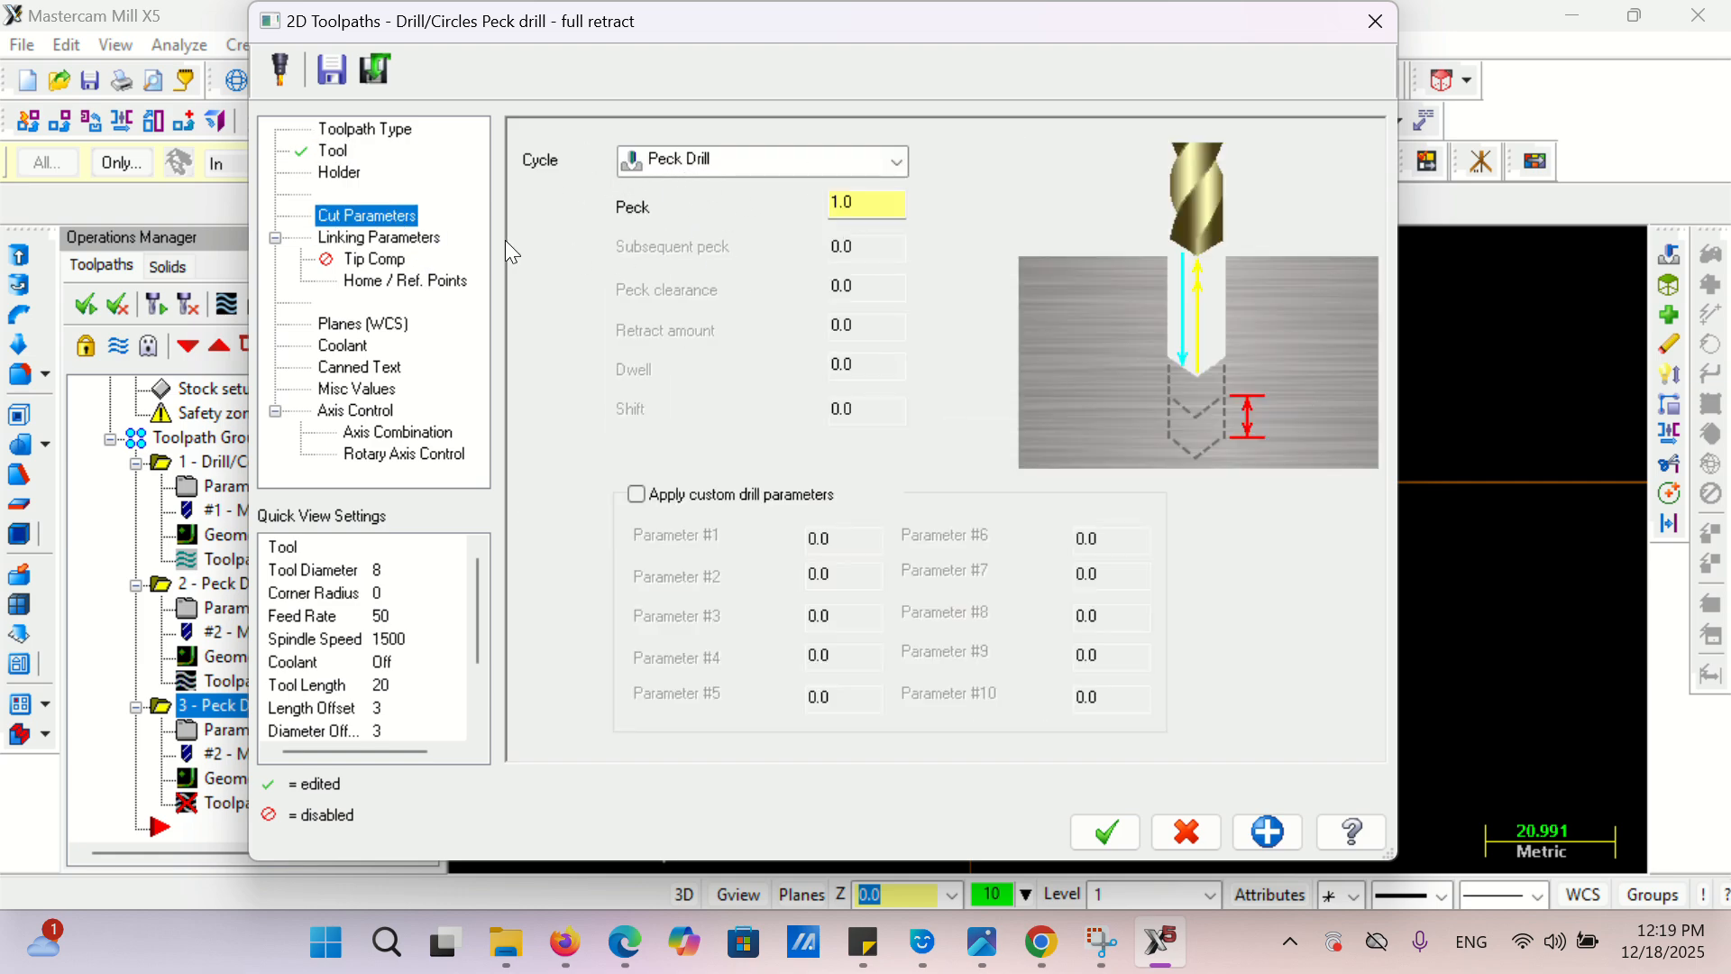
pyautogui.click(405, 238)
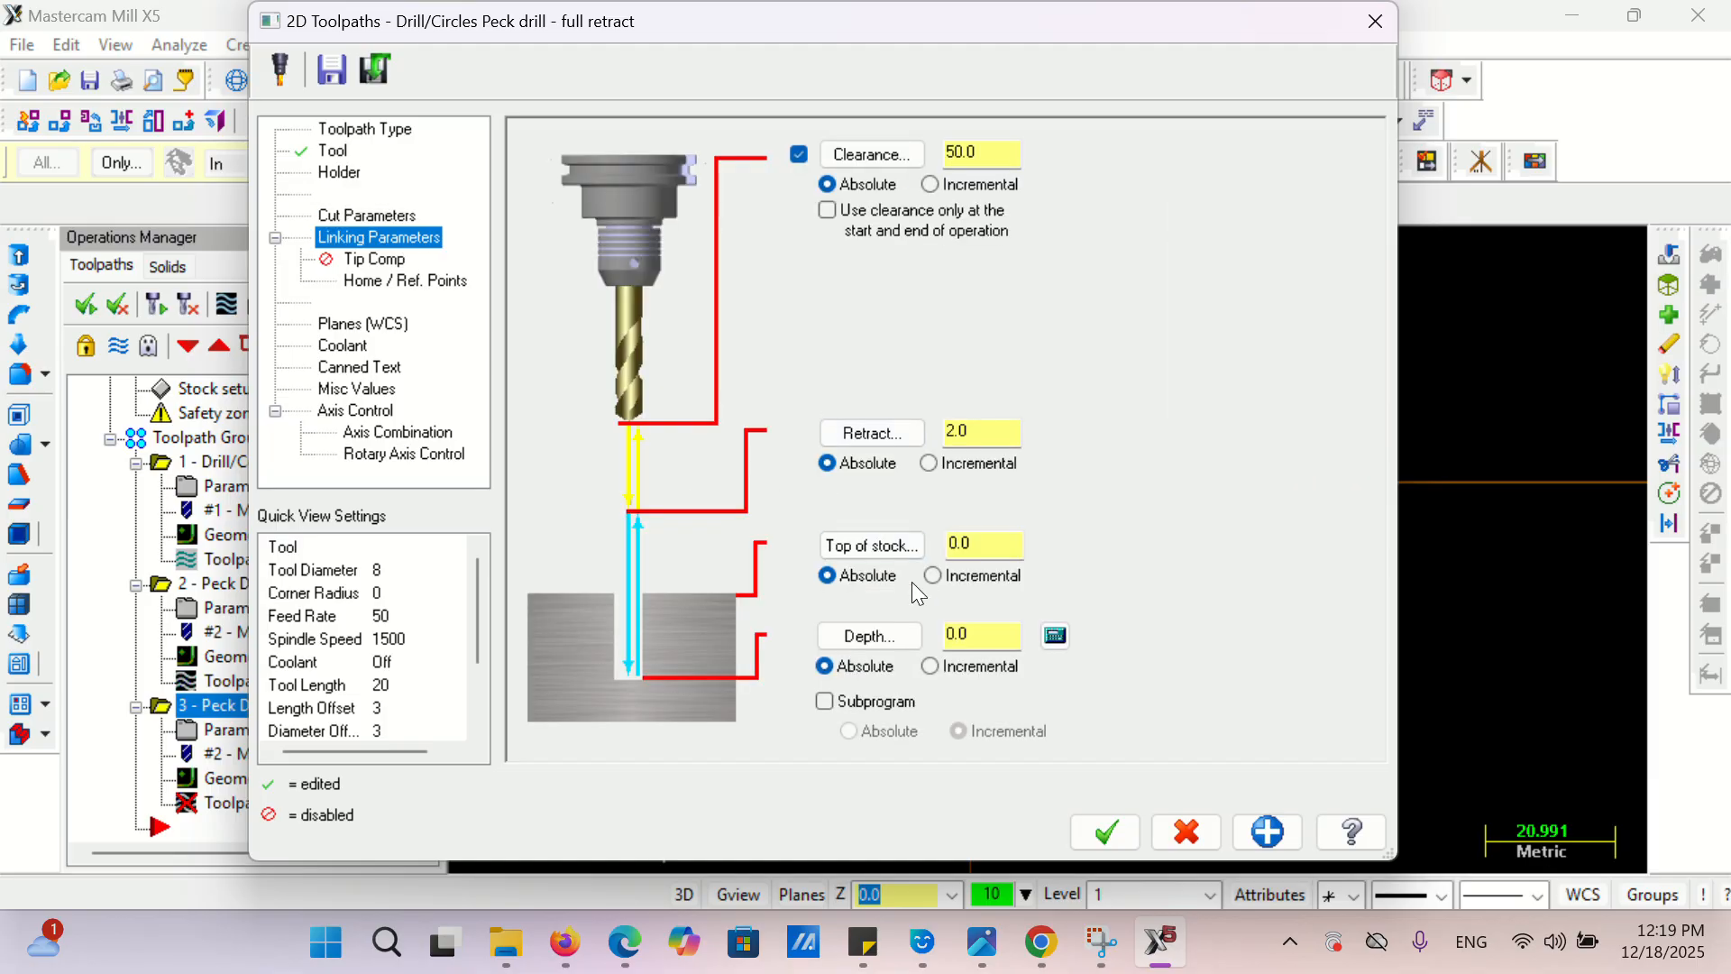
pyautogui.doubleClick(974, 634)
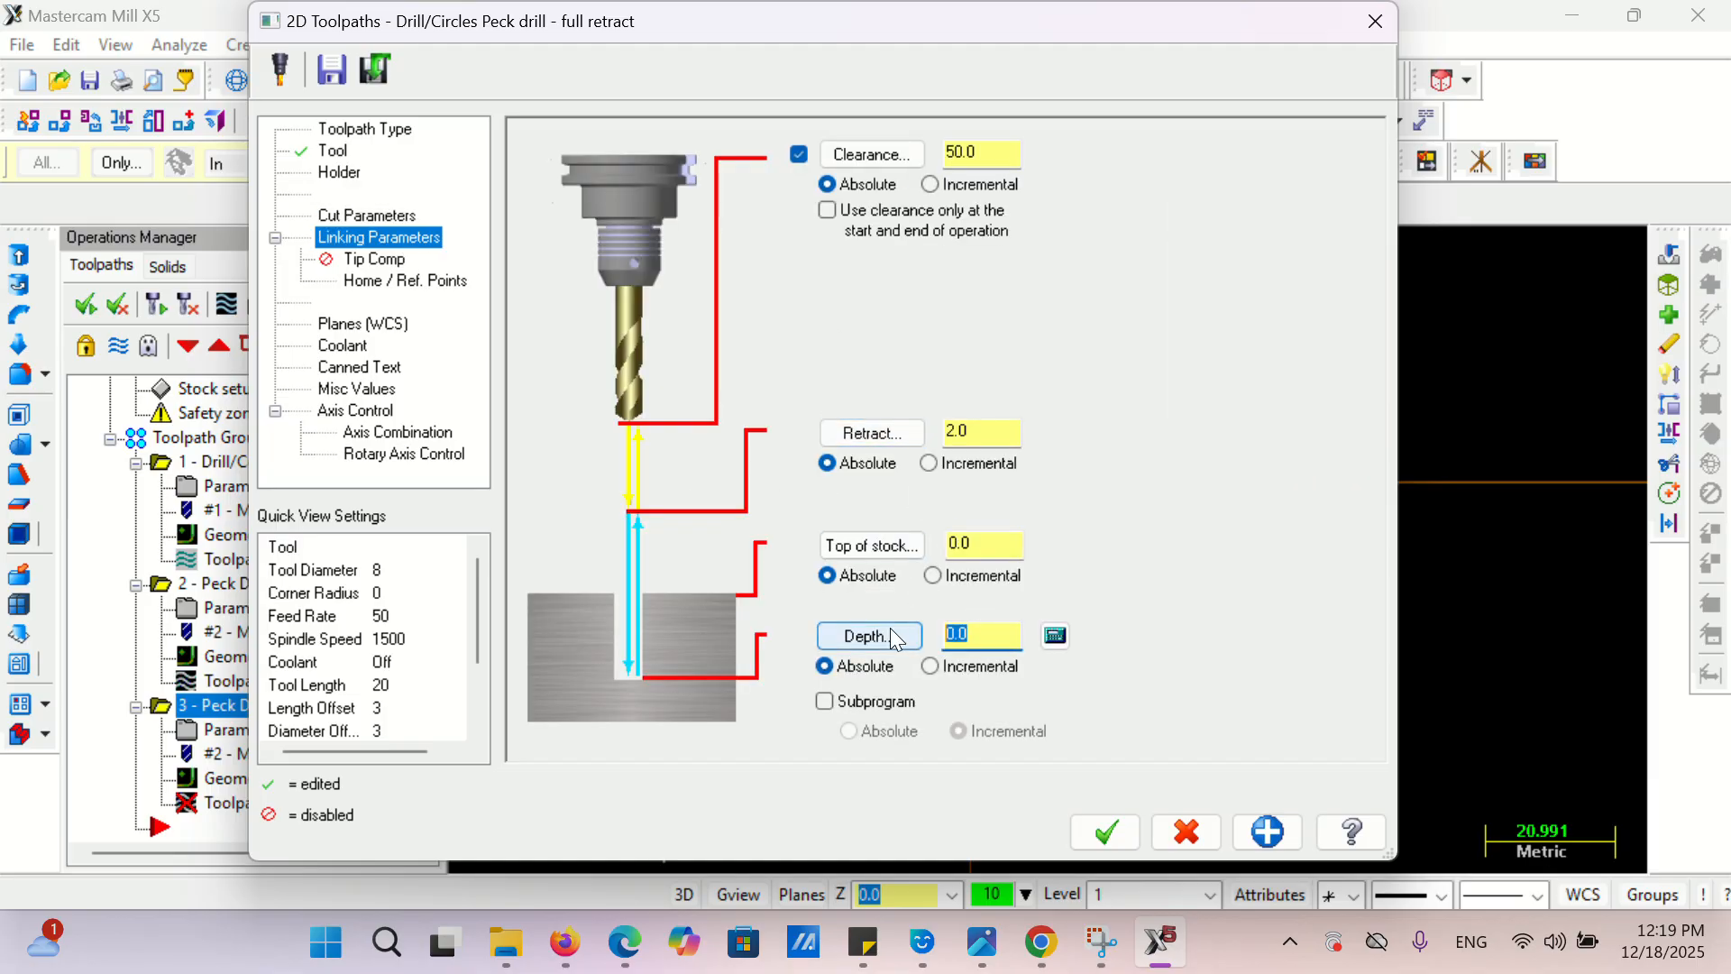
pyautogui.write('-15')
pyautogui.click(1106, 832)
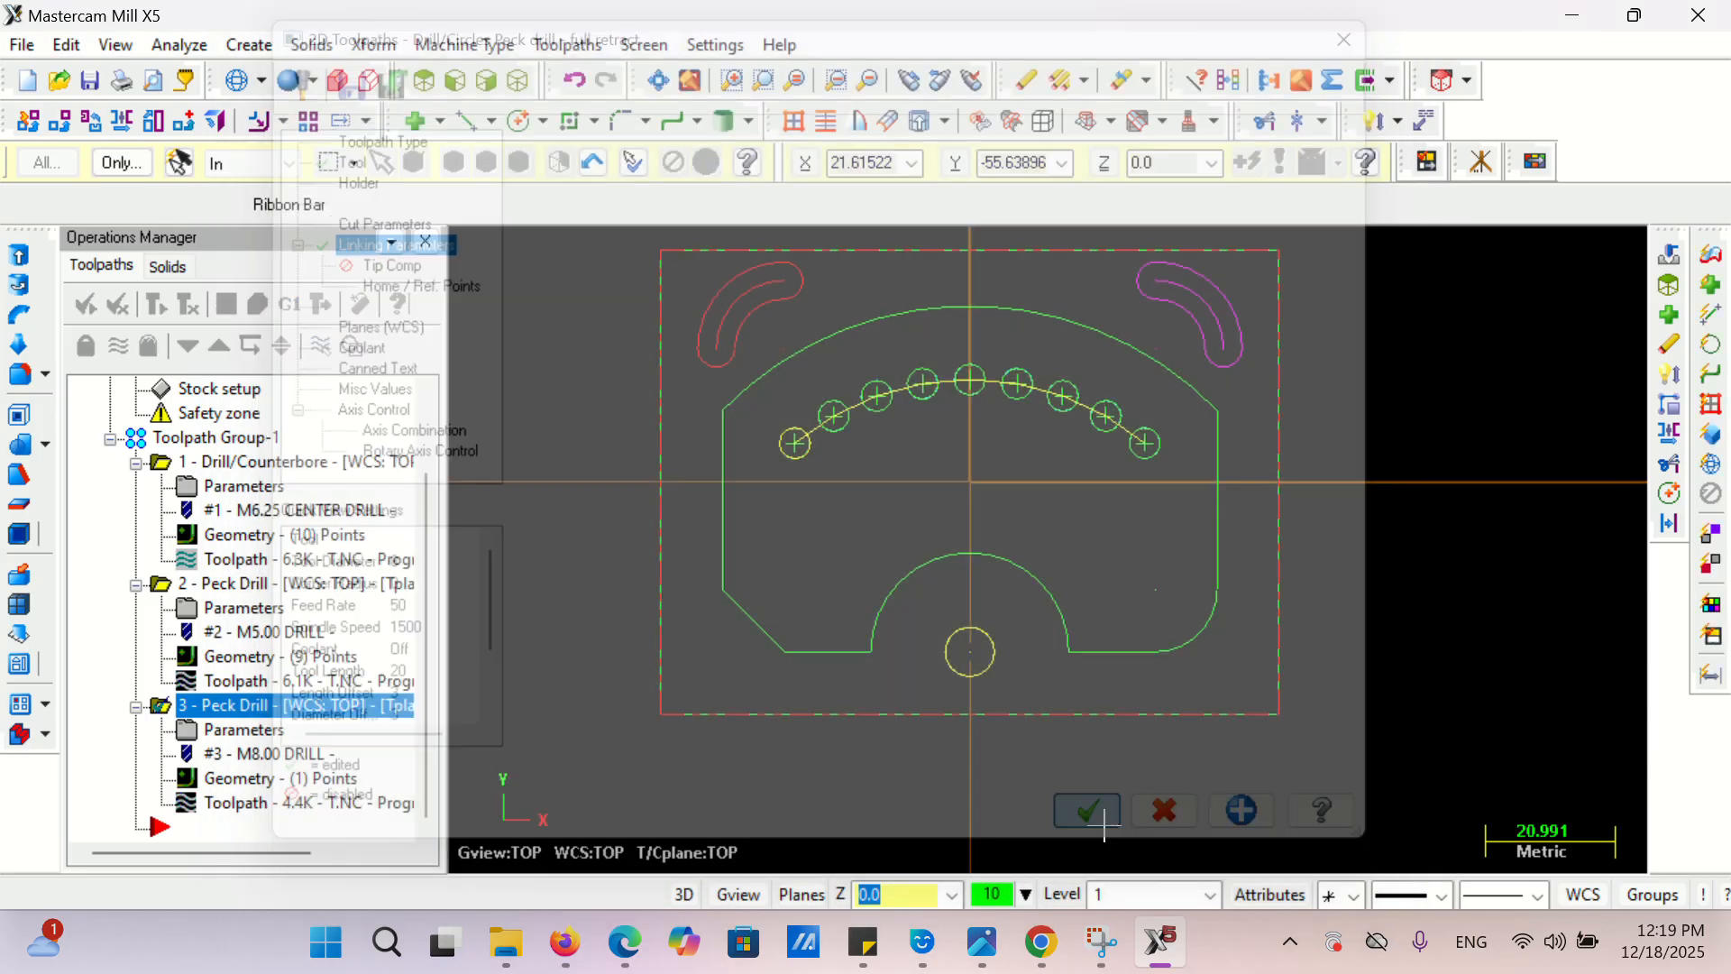
# - Verify all three drilling operations on the solid stock, inspect the toolpaths in 3D, and return to the top view
pyautogui.click(215, 437)
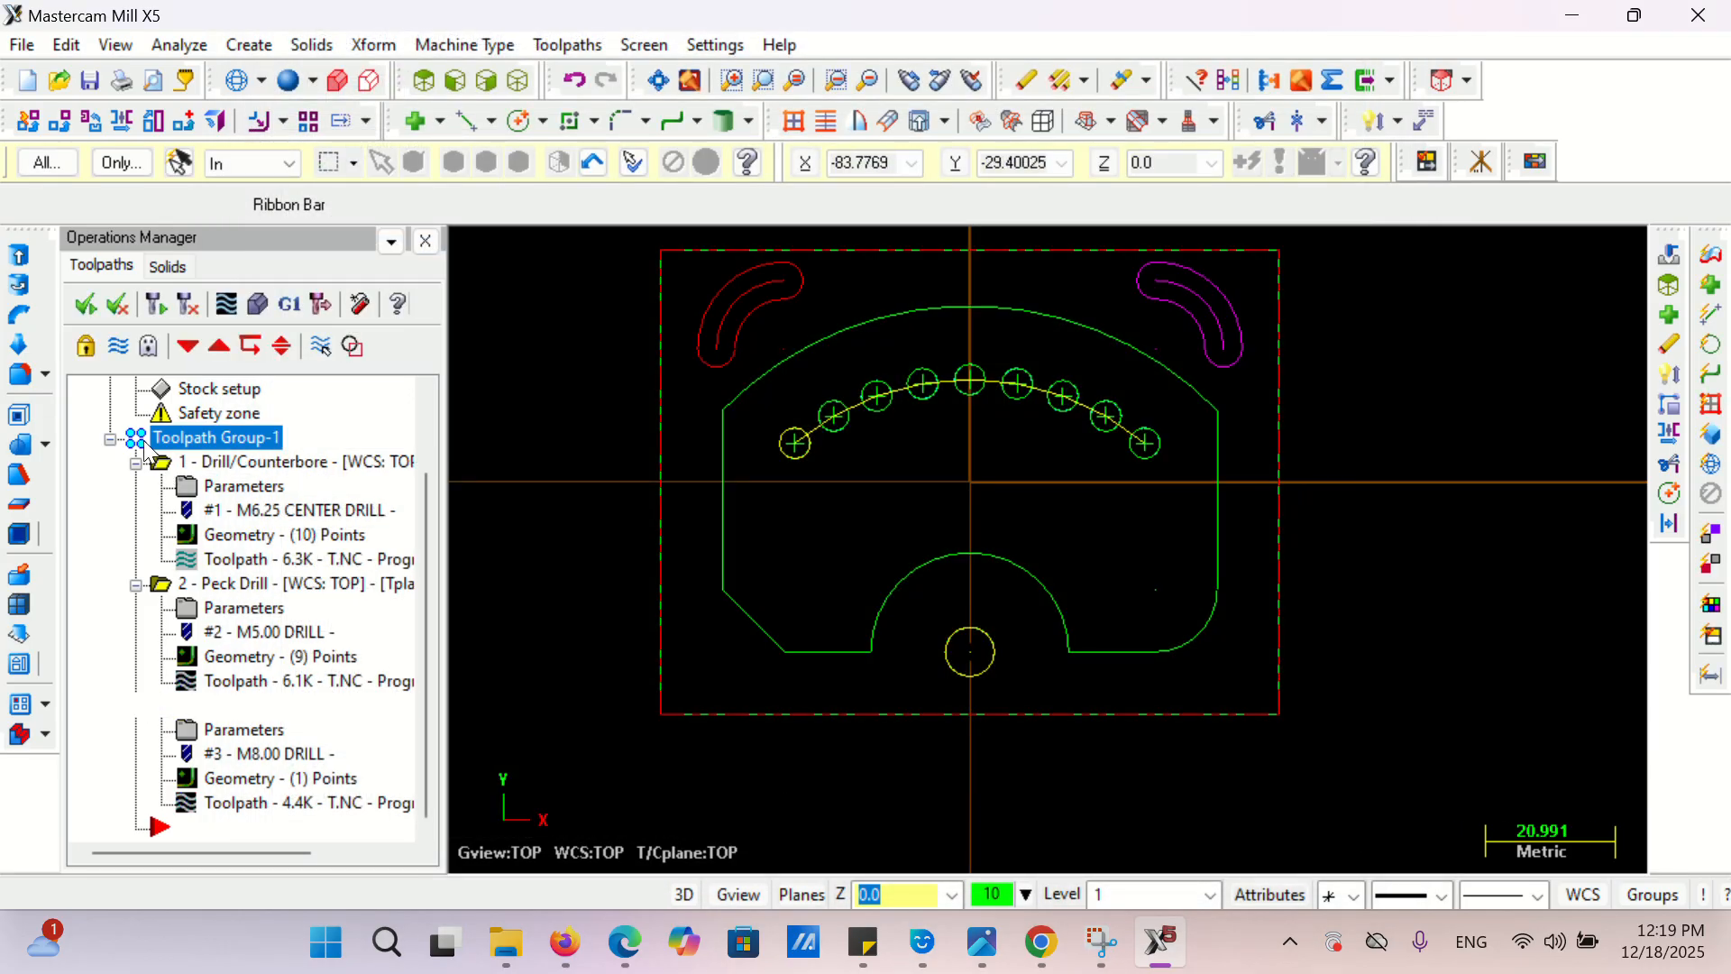
pyautogui.click(258, 304)
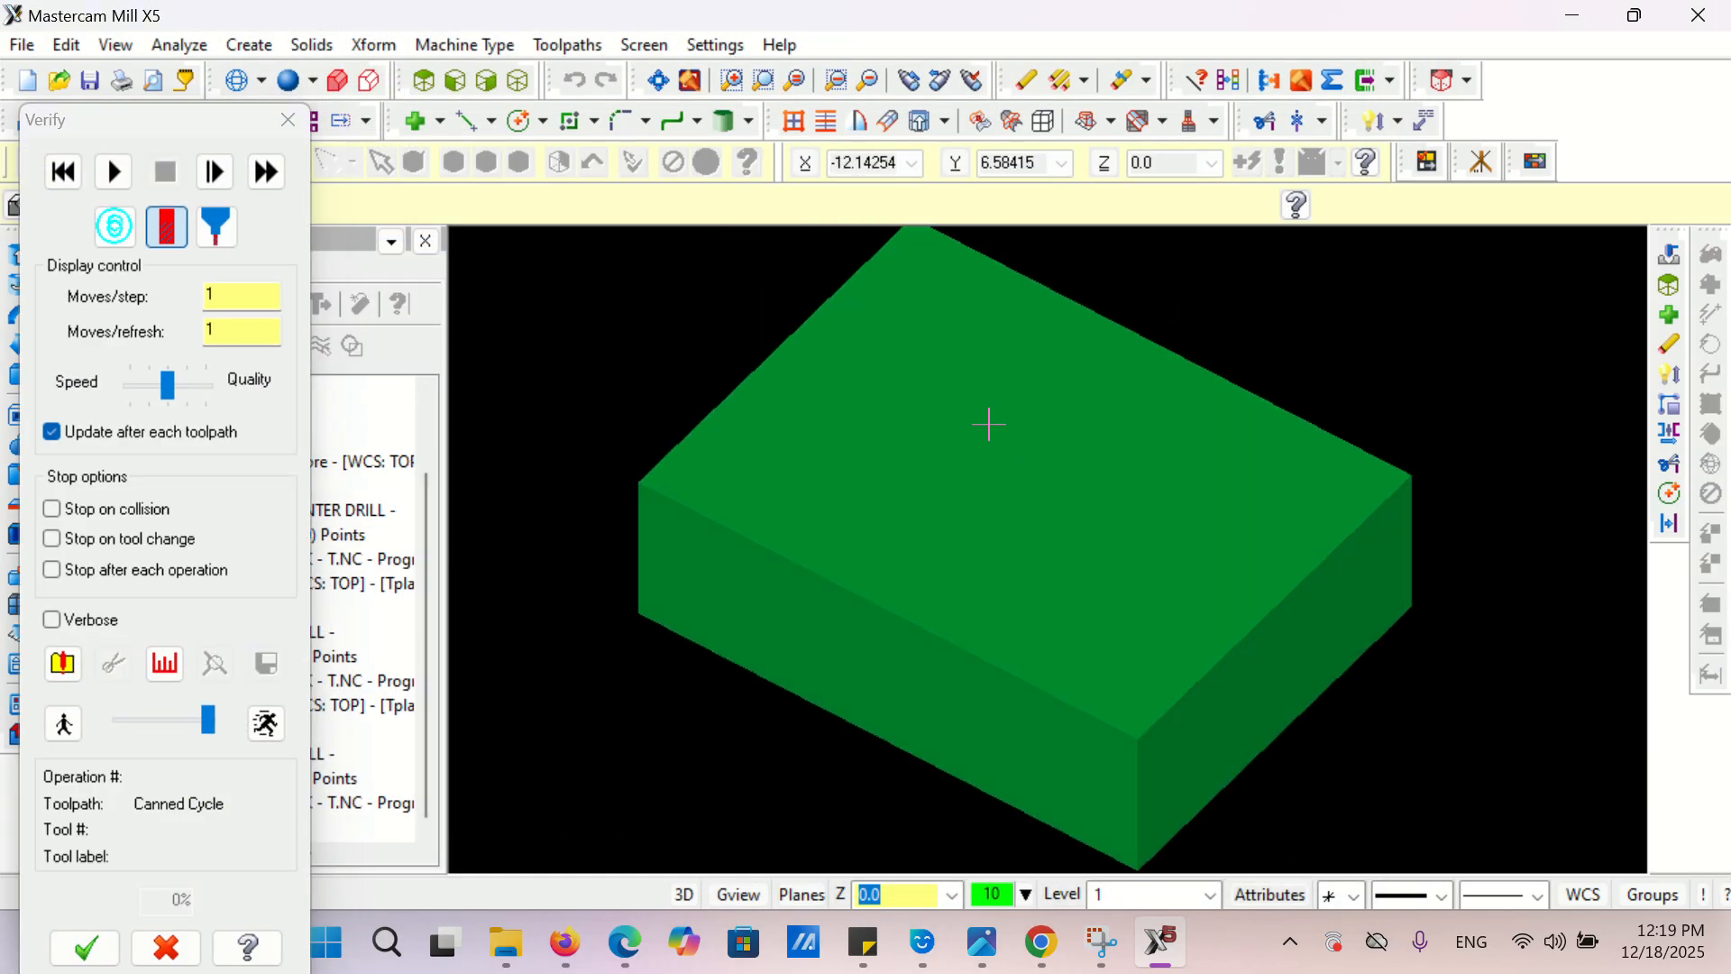
pyautogui.click(112, 171)
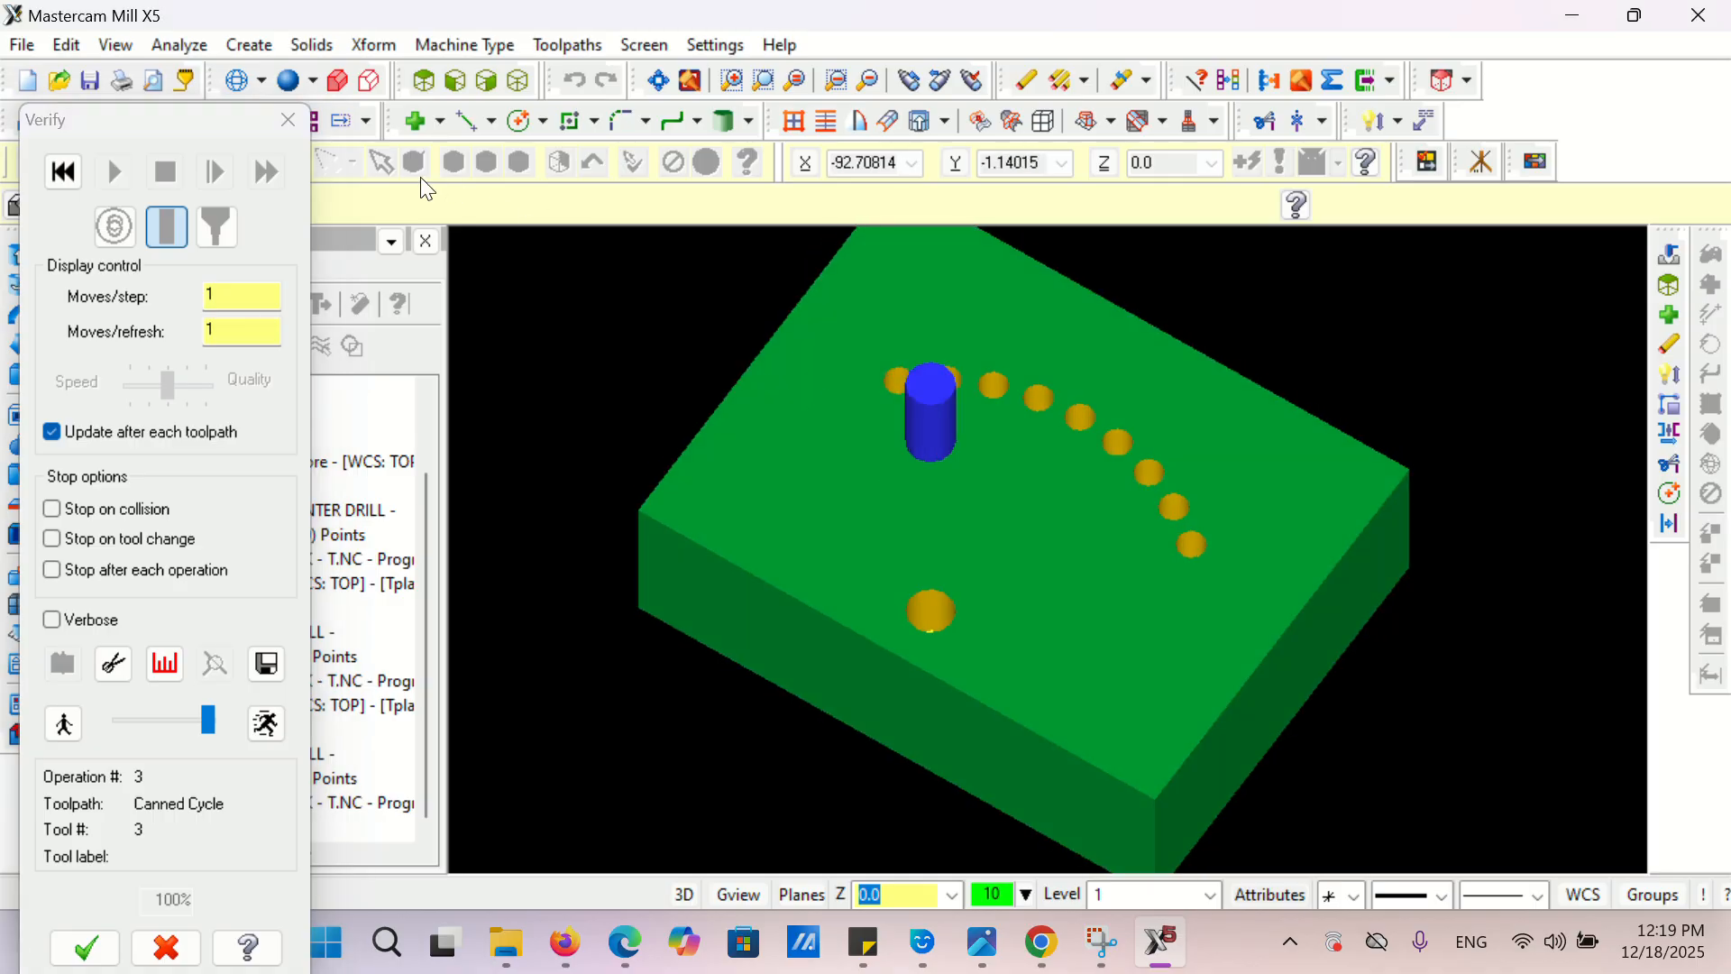
pyautogui.click(288, 120)
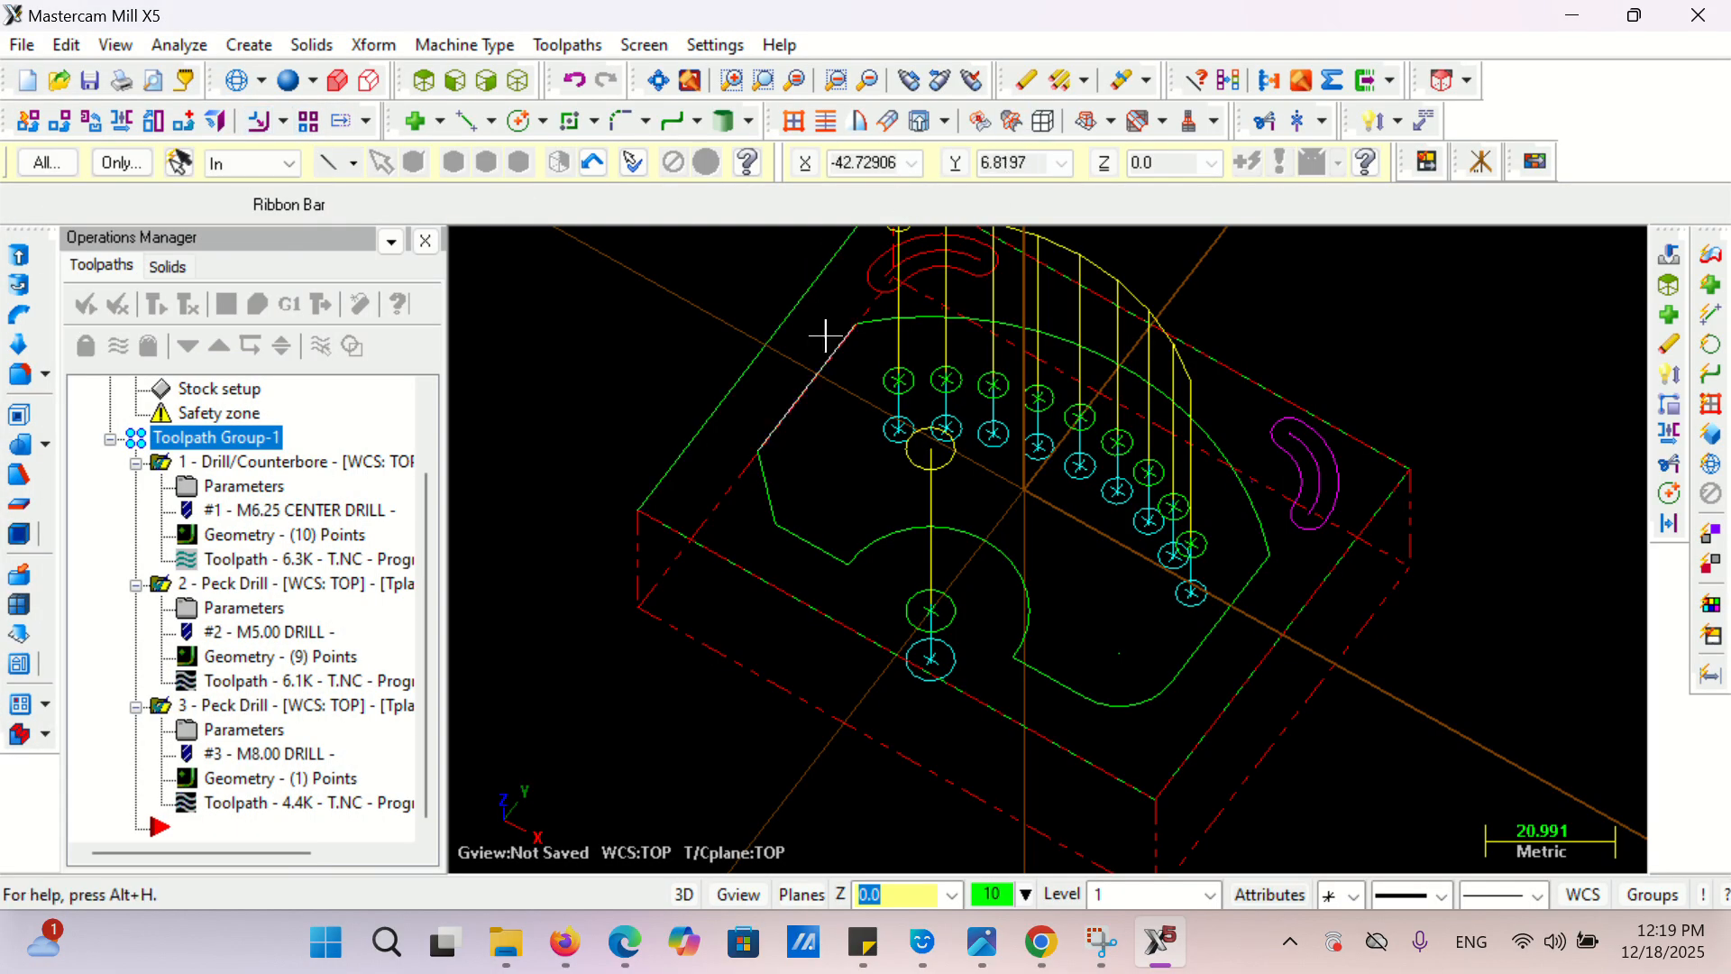
pyautogui.moveTo(936, 537)
pyautogui.mouseDown(button='middle')
pyautogui.moveTo(947, 572)
pyautogui.moveTo(952, 548)
pyautogui.mouseUp(button='middle')
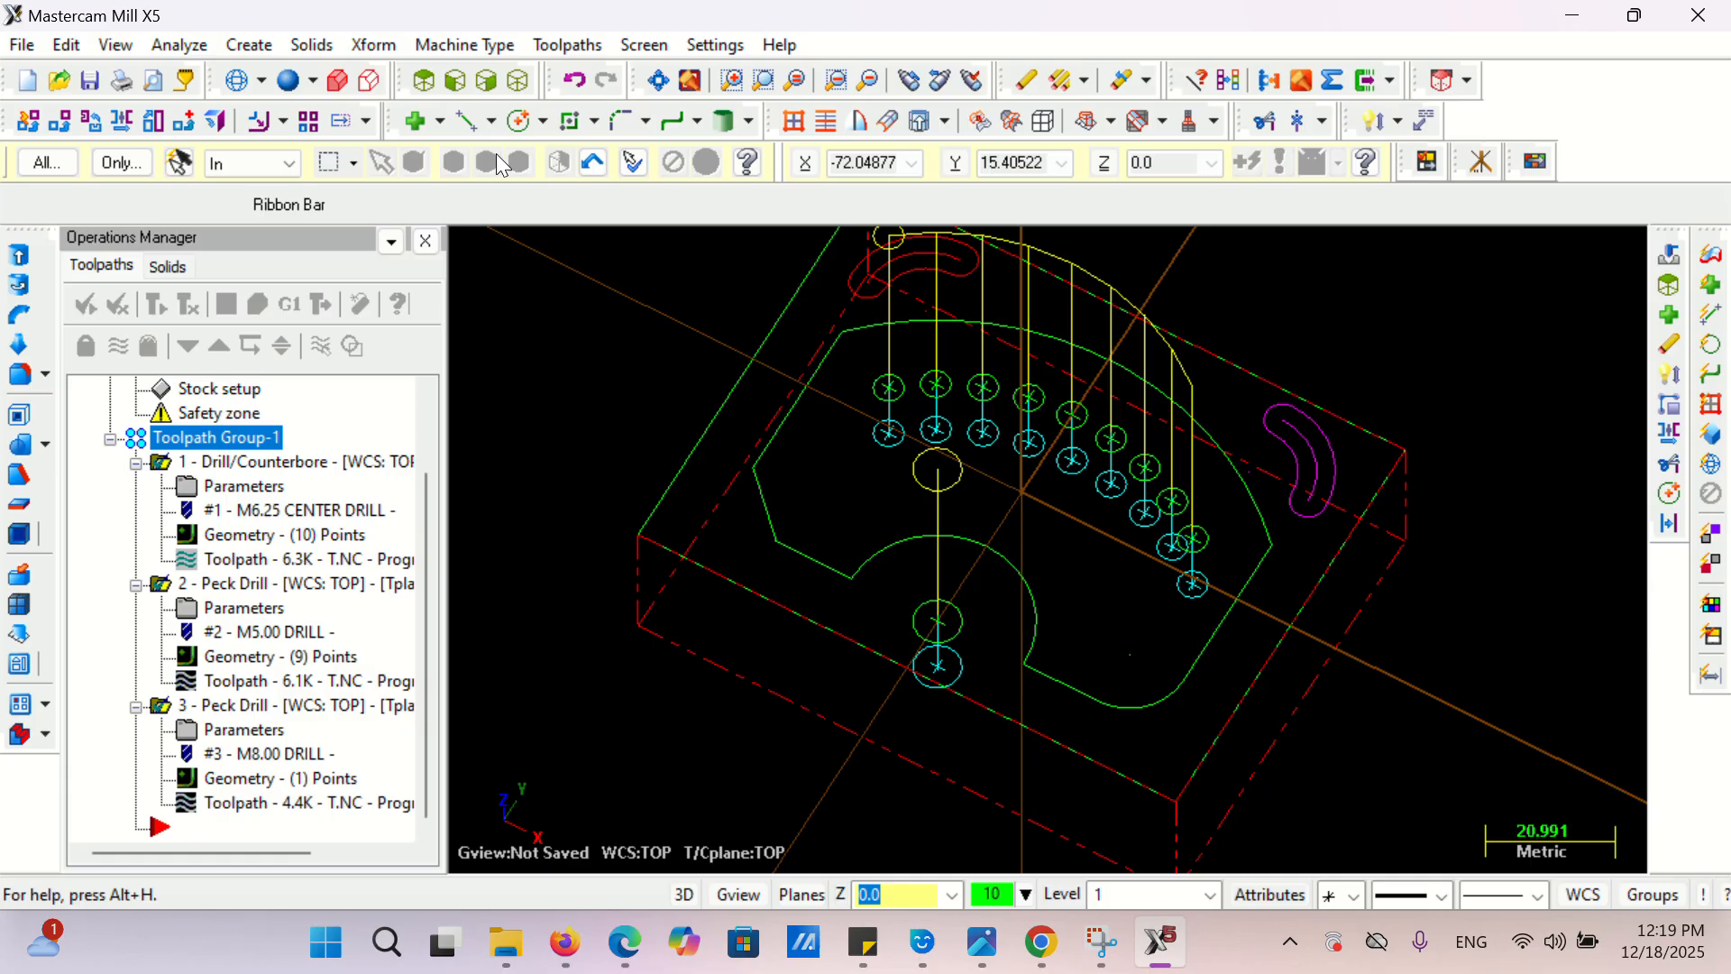
pyautogui.click(424, 80)
pyautogui.scroll(-2, 926, 382)
pyautogui.scroll(1, 926, 382)
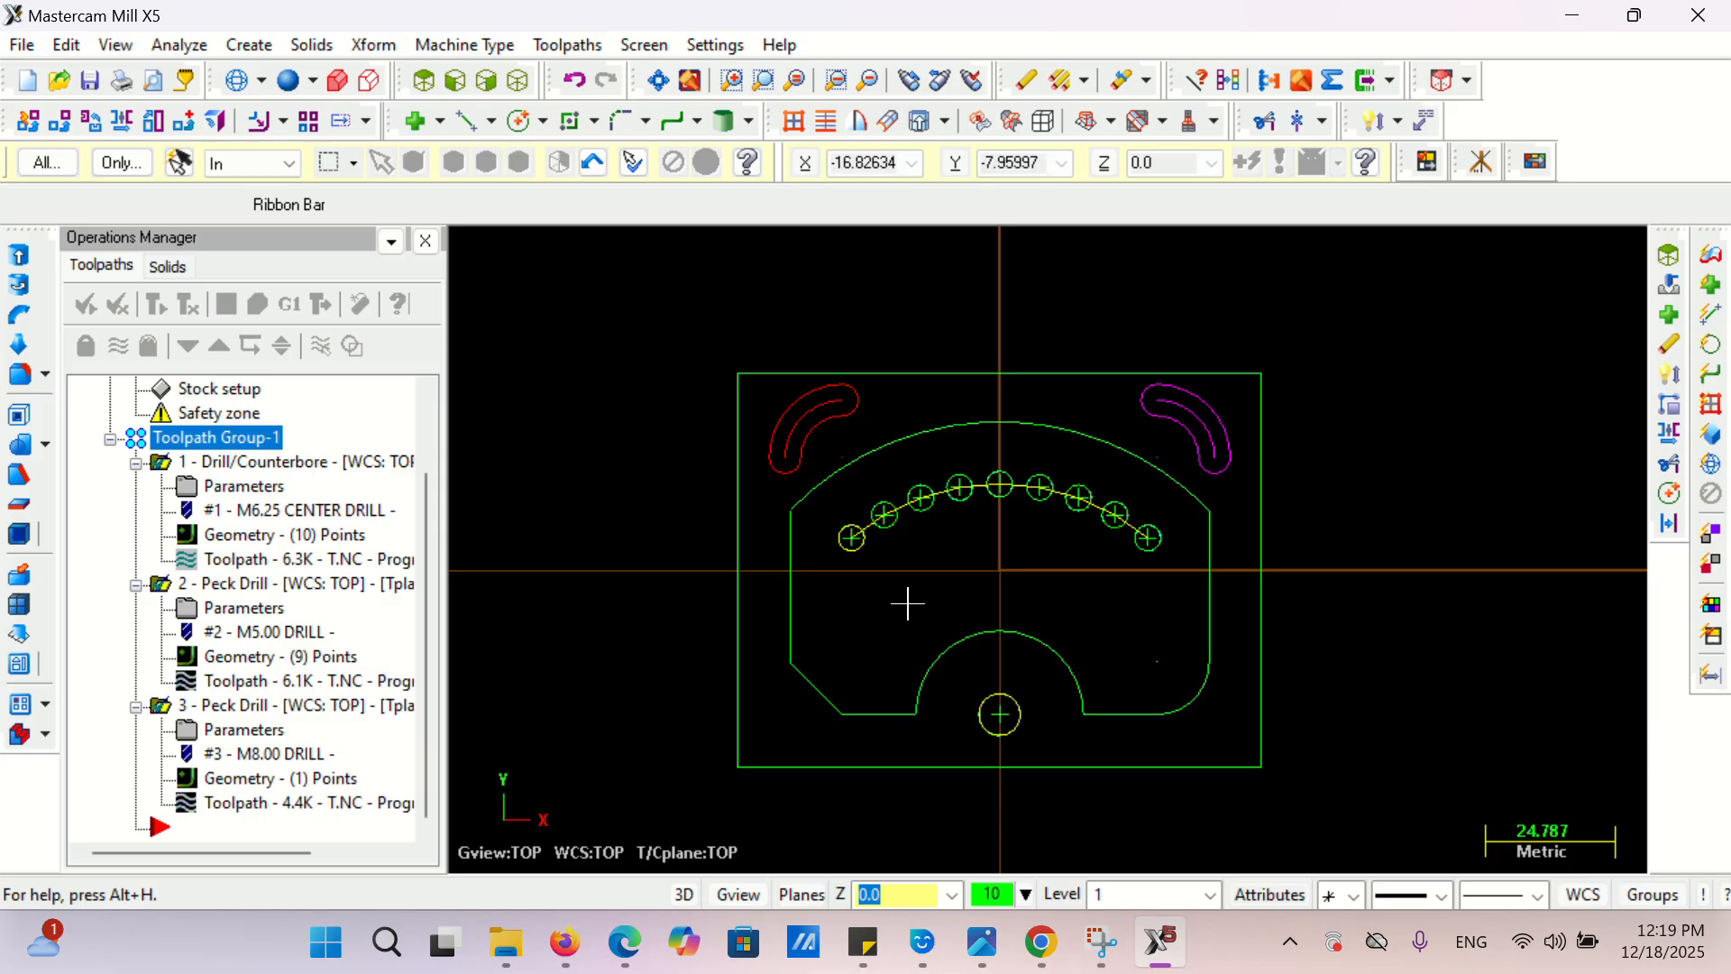
# - Create a contour toolpath by chaining the closed part profile inside the rectangular stock boundary
pyautogui.click(570, 47)
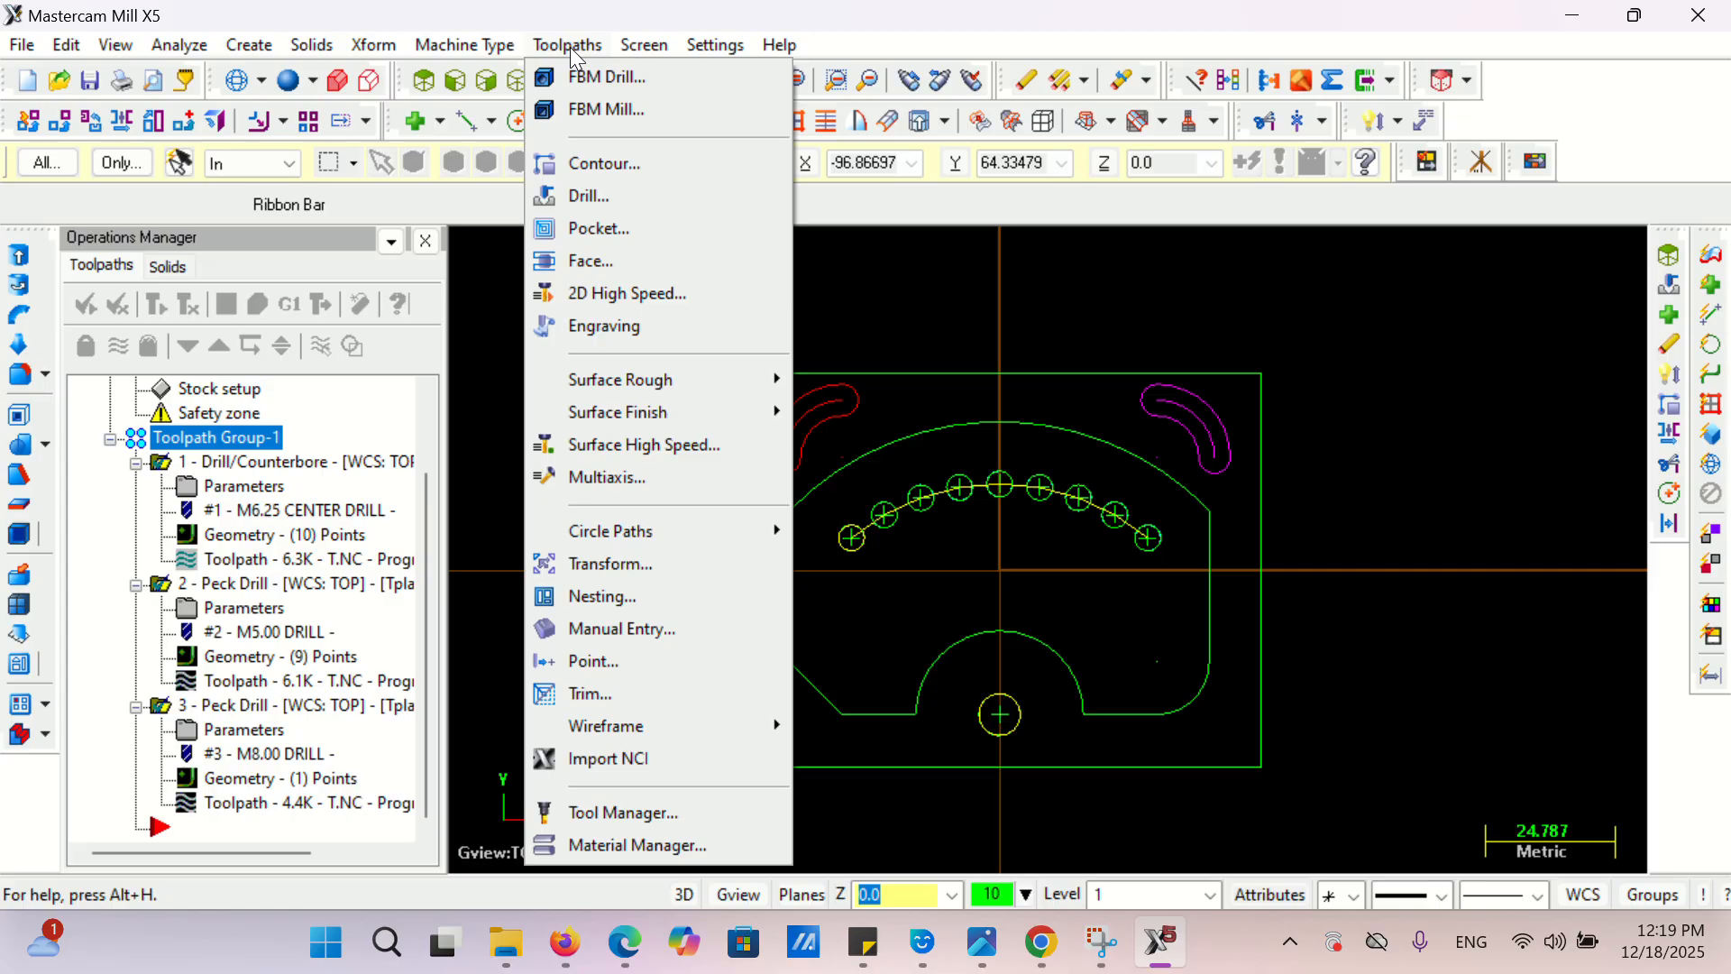
pyautogui.click(618, 166)
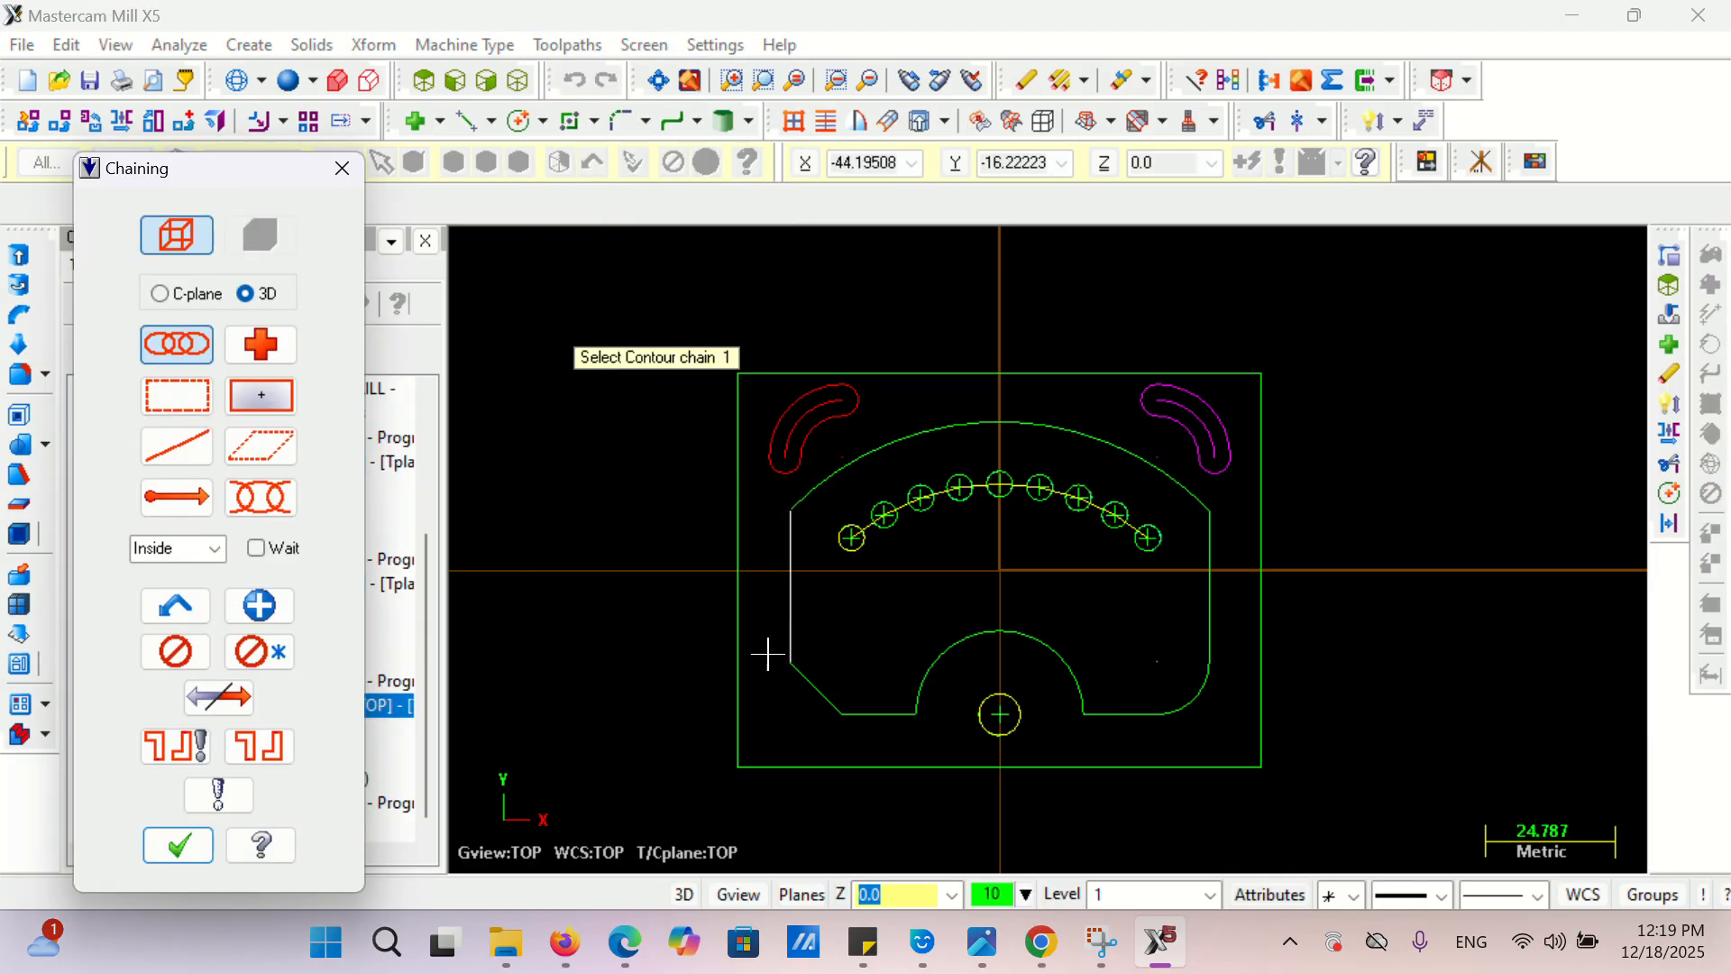
pyautogui.click(786, 574)
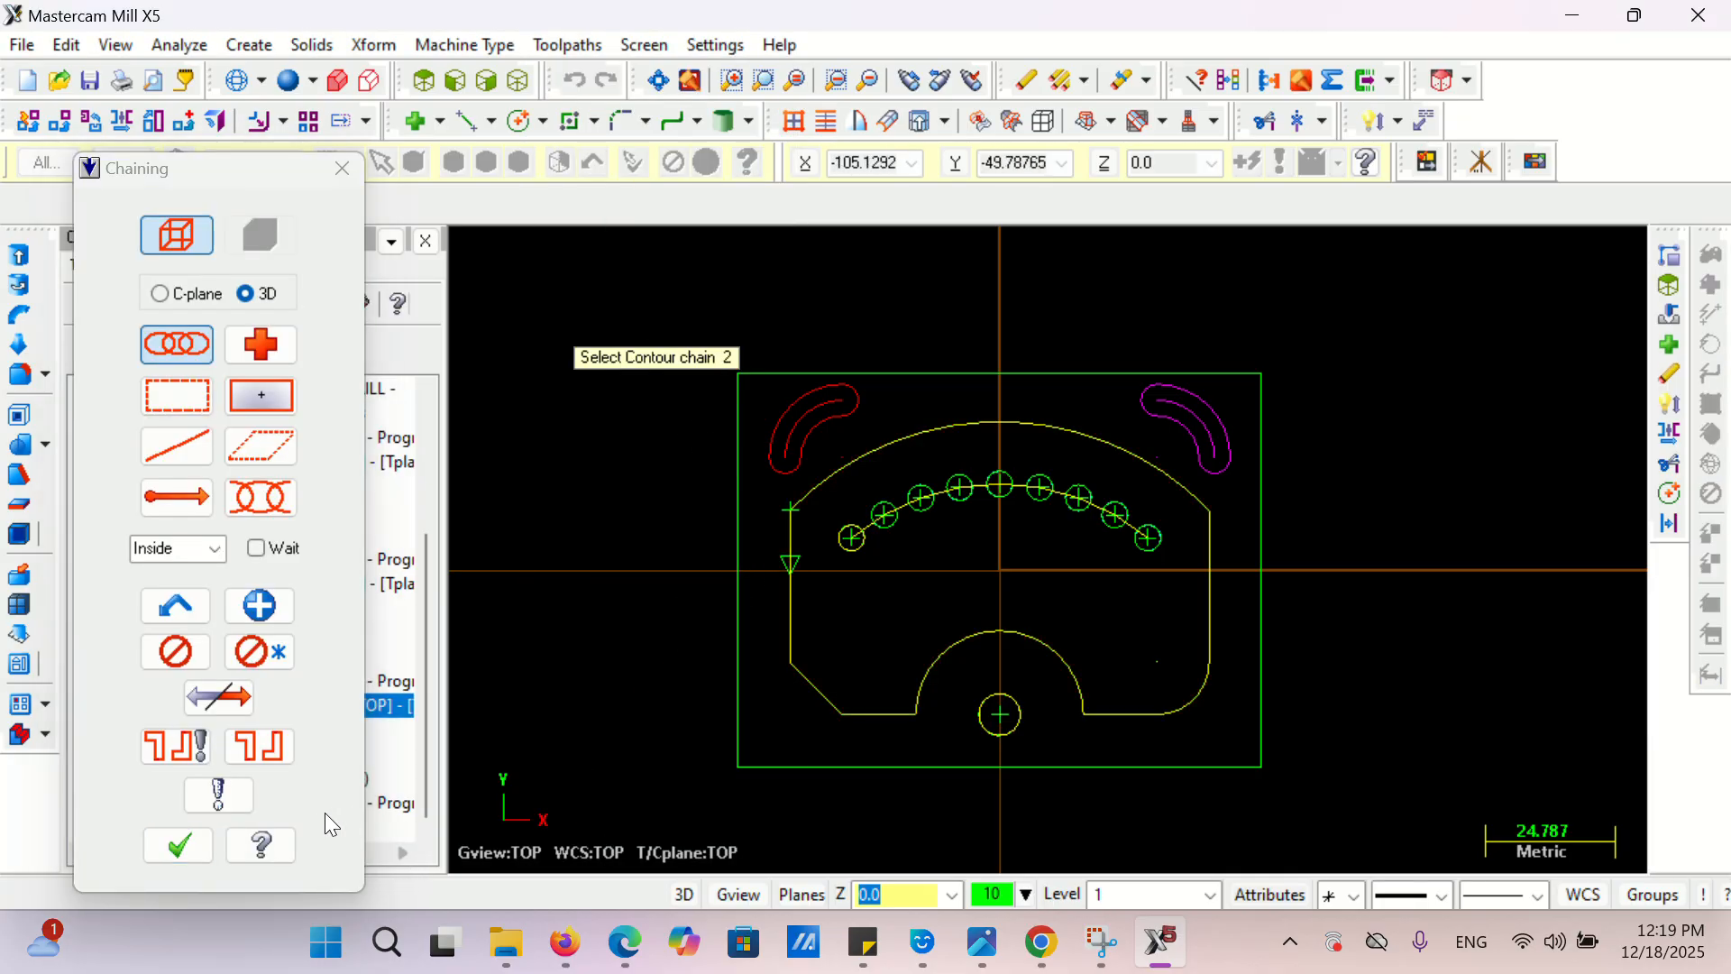
pyautogui.click(180, 846)
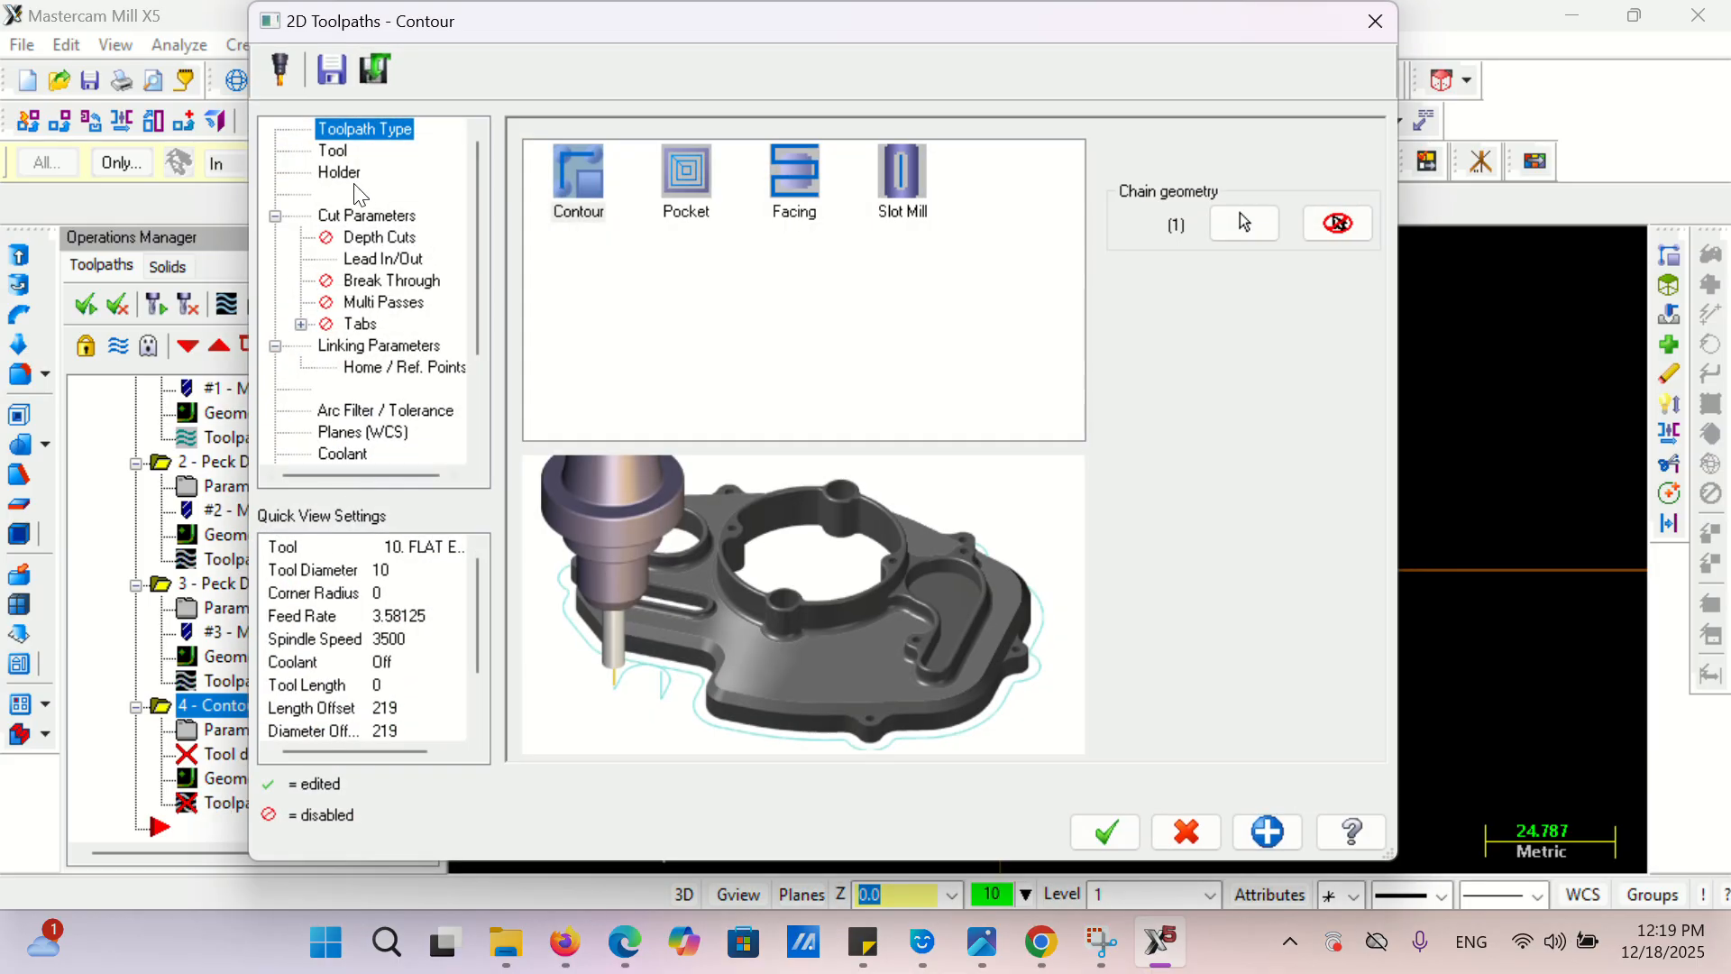
# - Create a new 10 mm flat endmill as tool 4 for the contour toolpath
pyautogui.click(333, 152)
pyautogui.rightClick(677, 347)
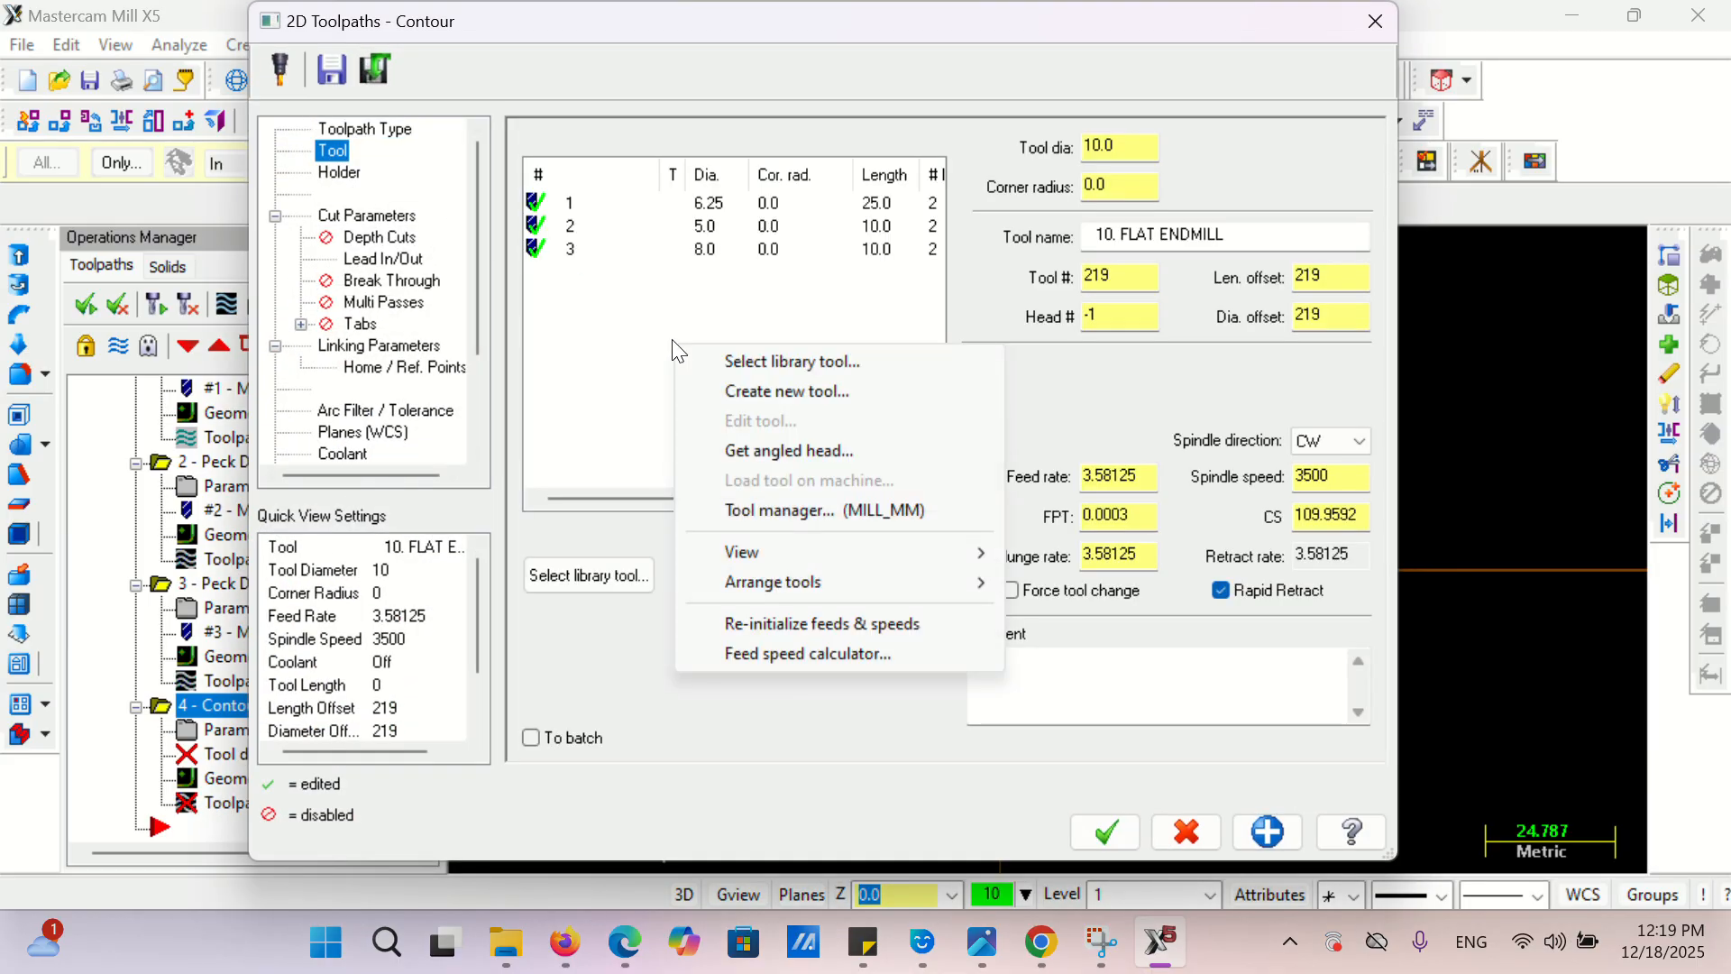
pyautogui.click(756, 391)
pyautogui.click(527, 284)
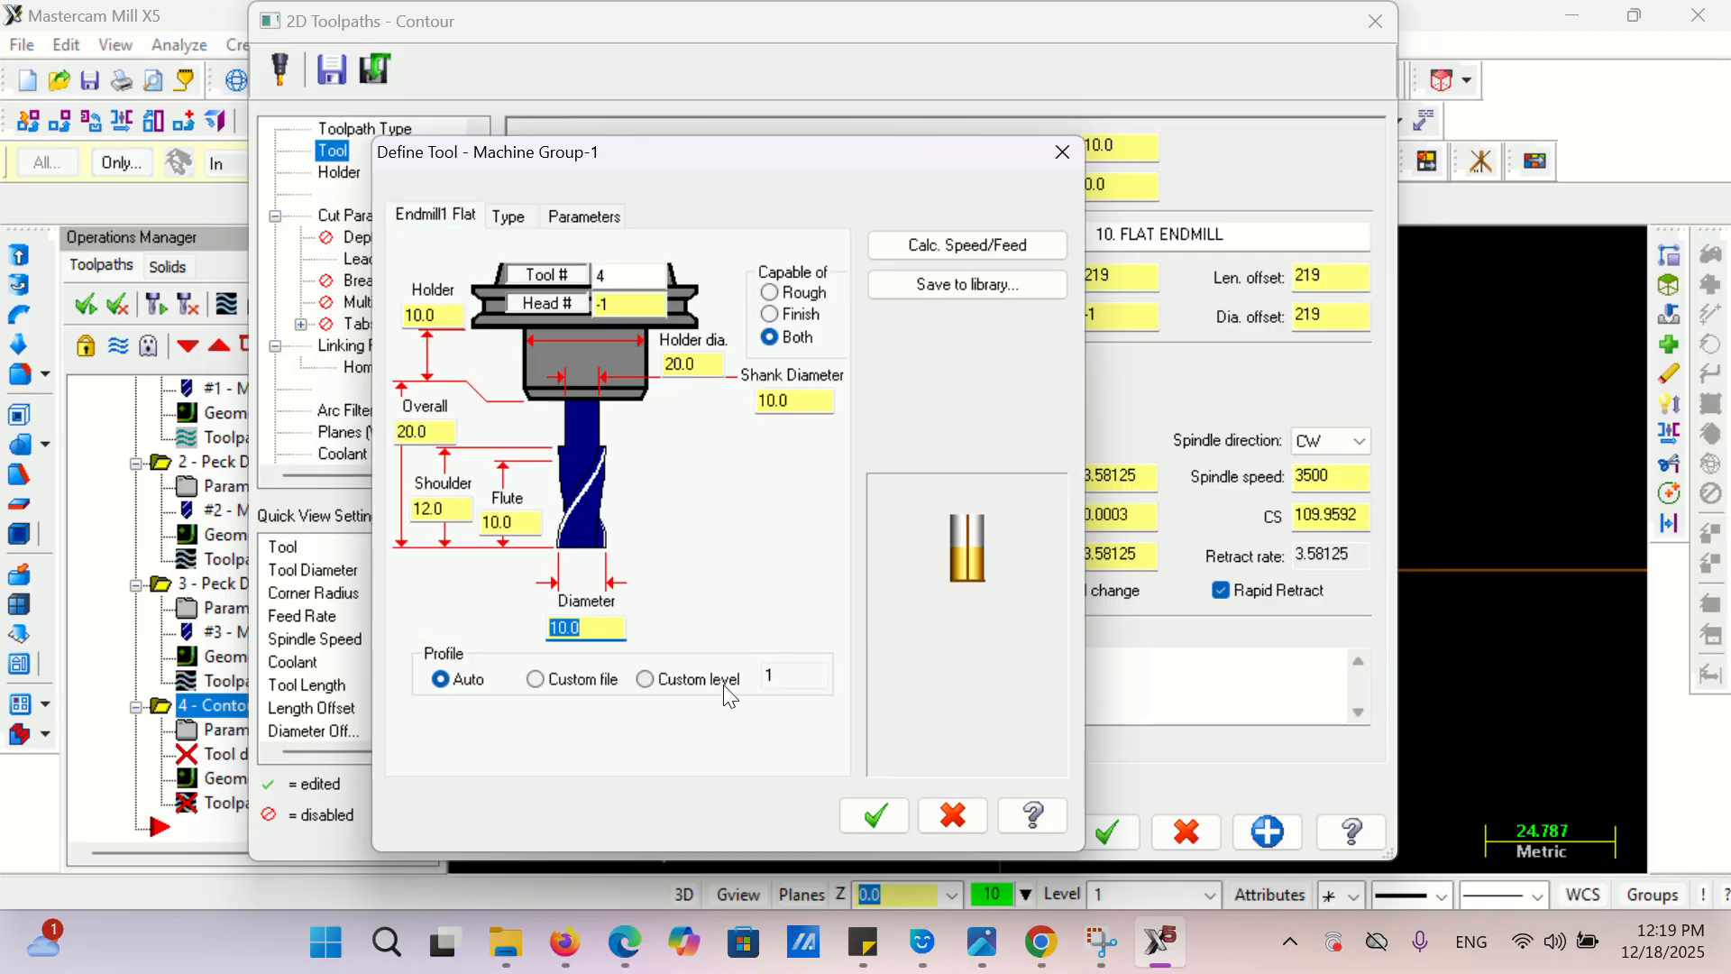
pyautogui.click(876, 817)
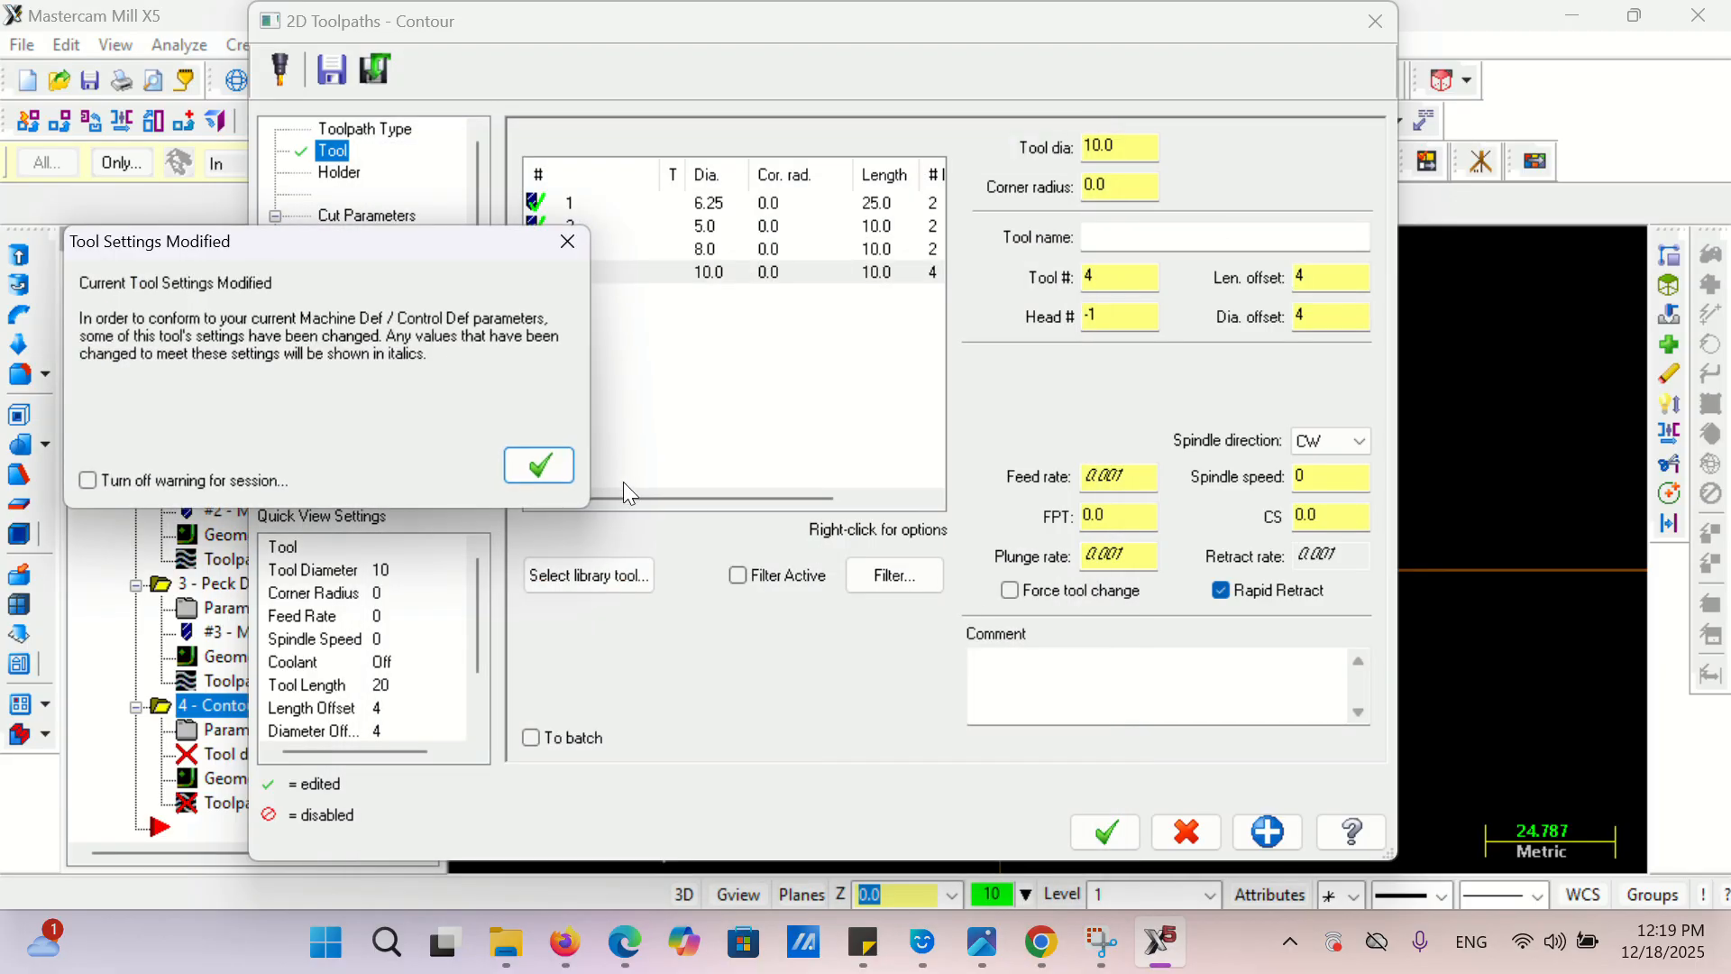
pyautogui.click(556, 463)
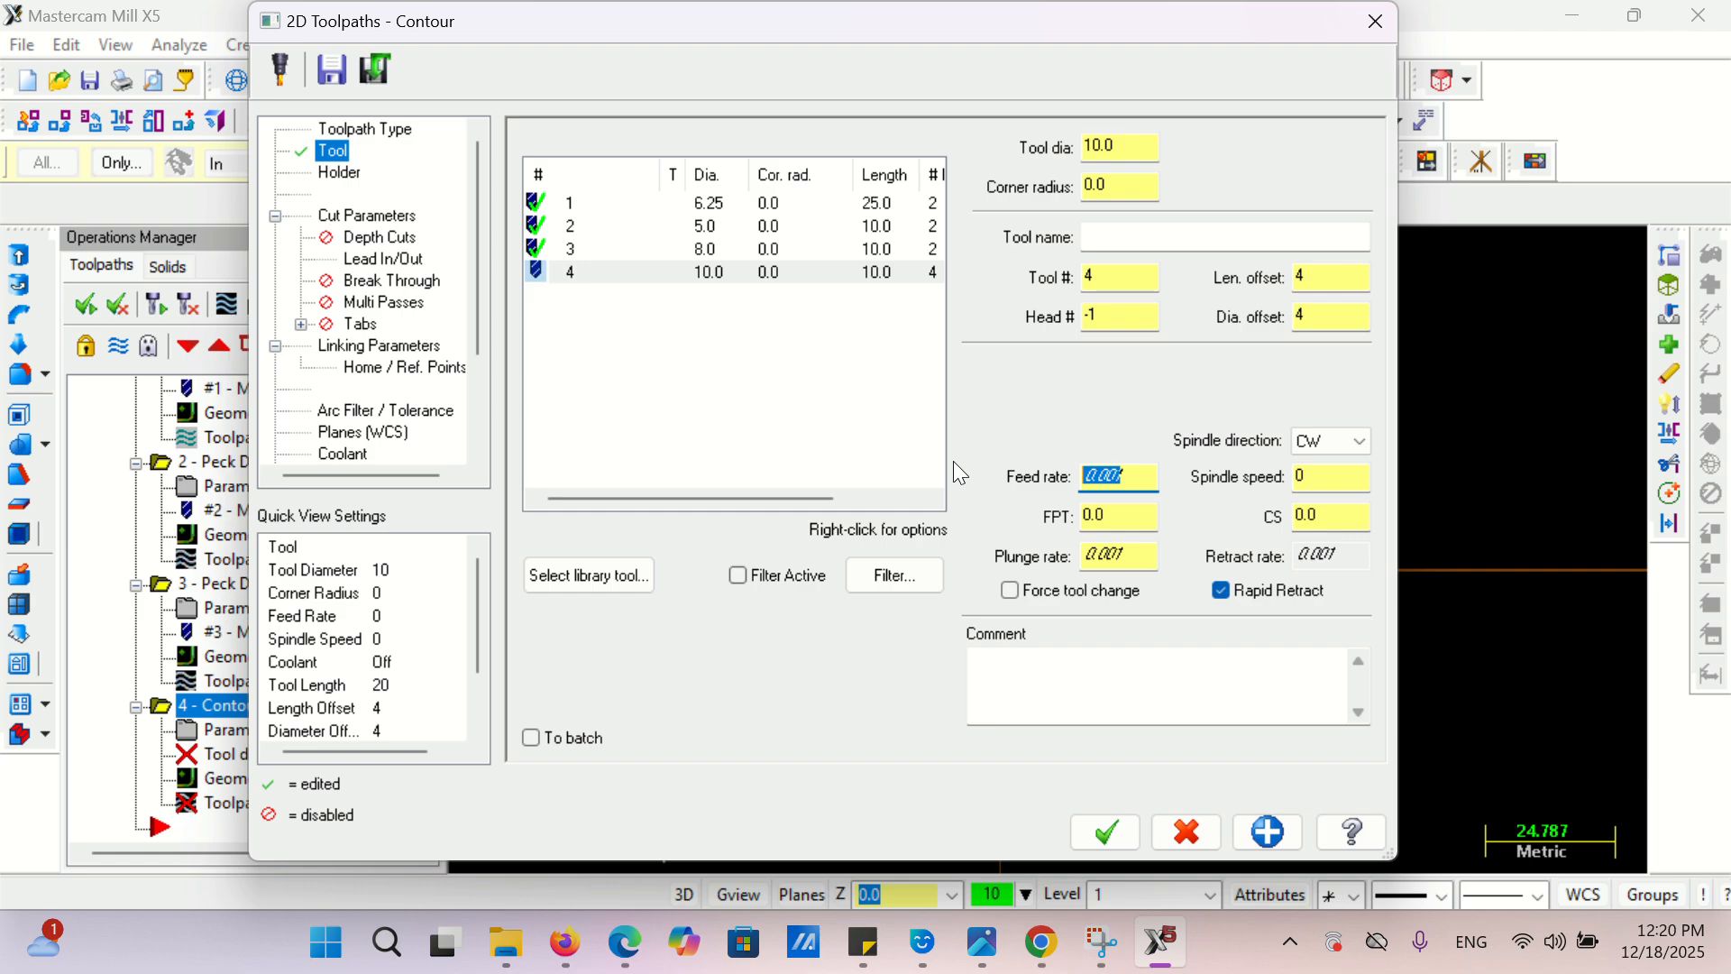
# - Set the 10 mm endmill's feed rate to 1000, spindle speed to 2000 and plunge rate to 1000
pyautogui.write('1000')
pyautogui.click(1325, 477)
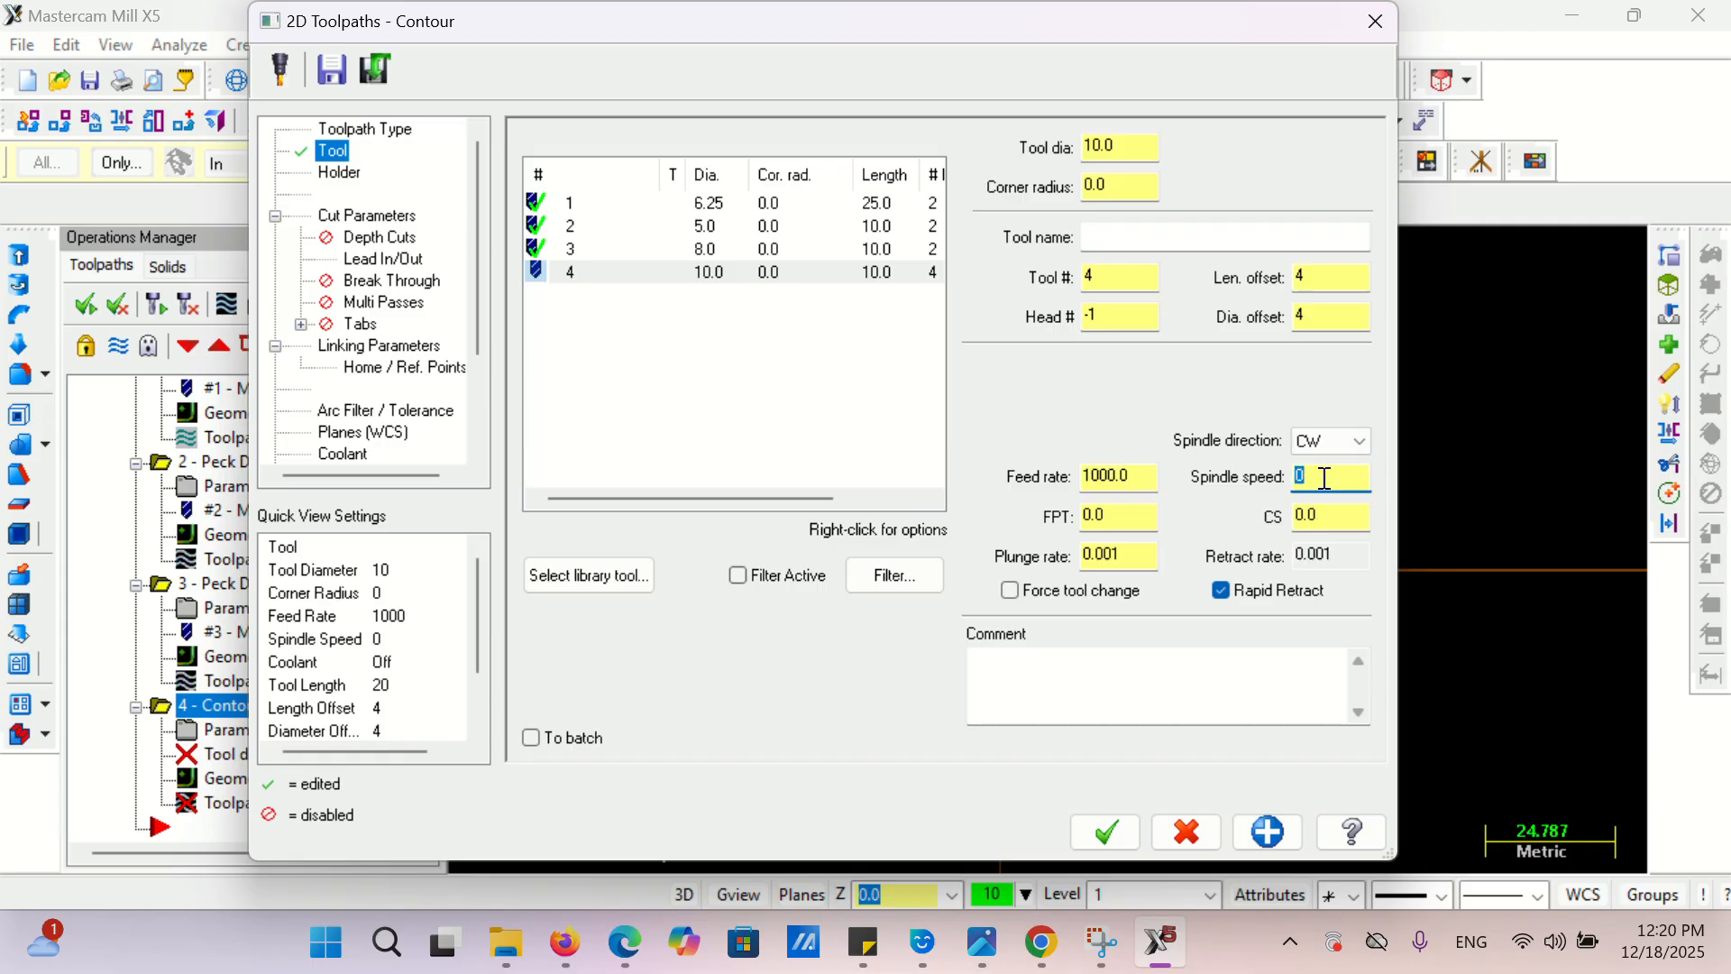
pyautogui.write('2000')
pyautogui.click(1132, 524)
pyautogui.moveTo(1125, 557); pyautogui.dragTo(1079, 559)
pyautogui.write('1')
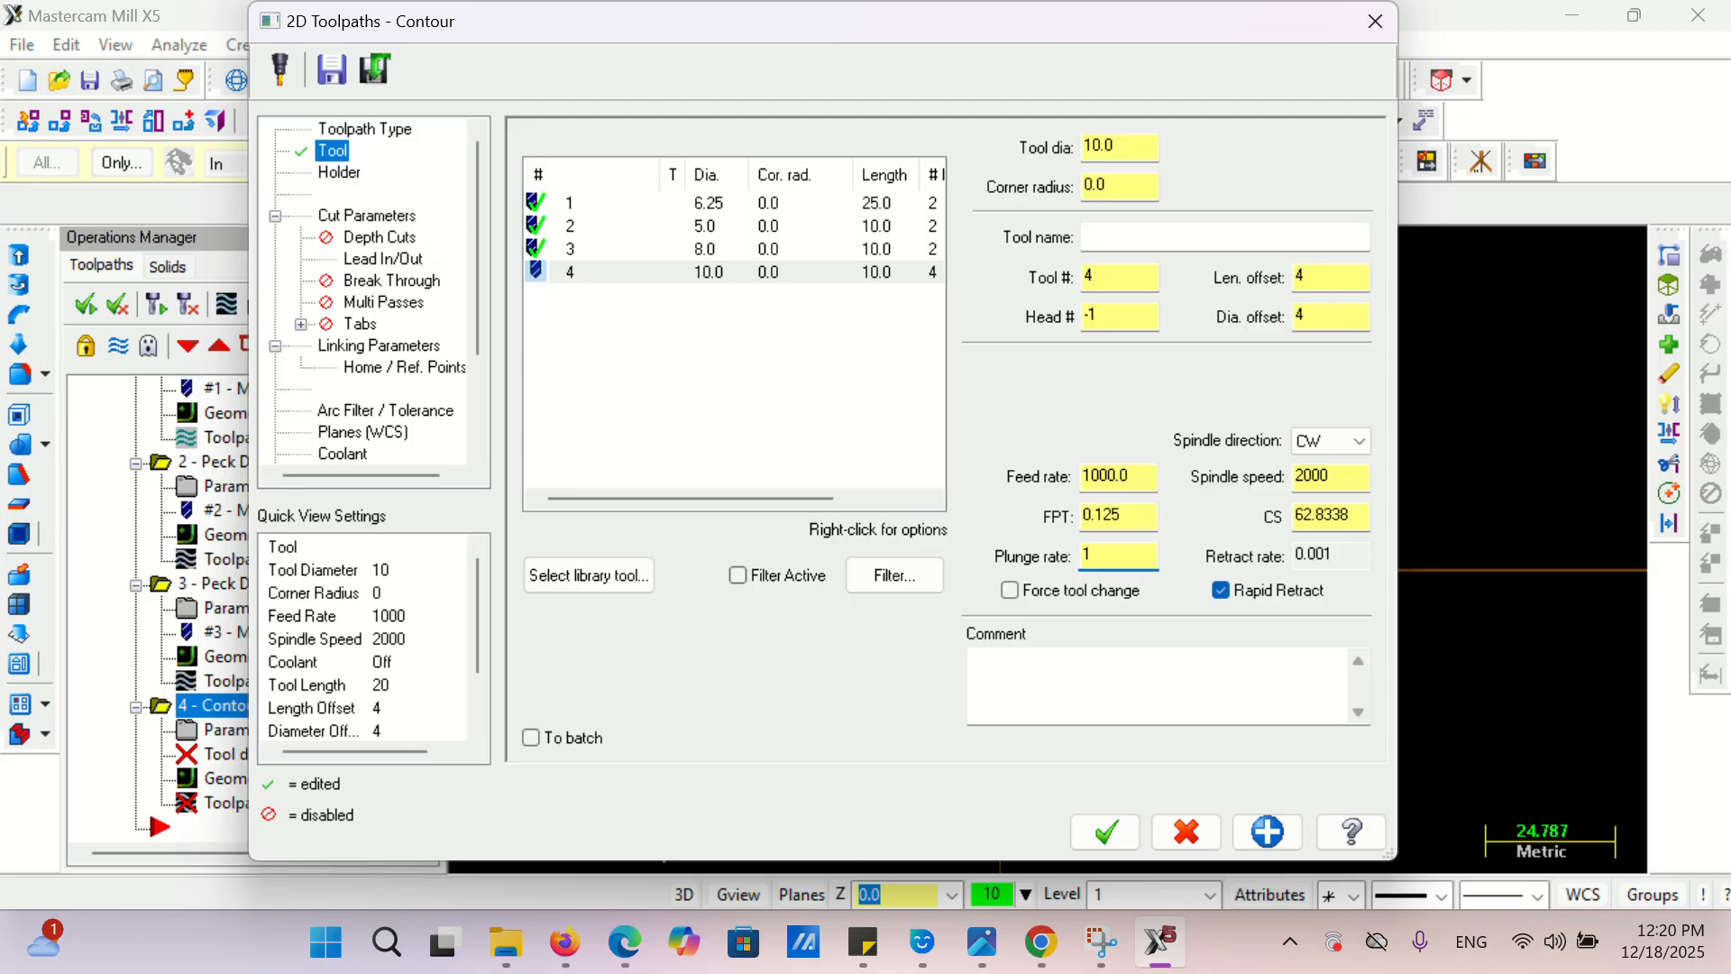
pyautogui.write('000')
# - Enable depth cuts for the contour with a 1.0 max rough step, 1 finish cut and a 0.2 finish step
pyautogui.click(391, 221)
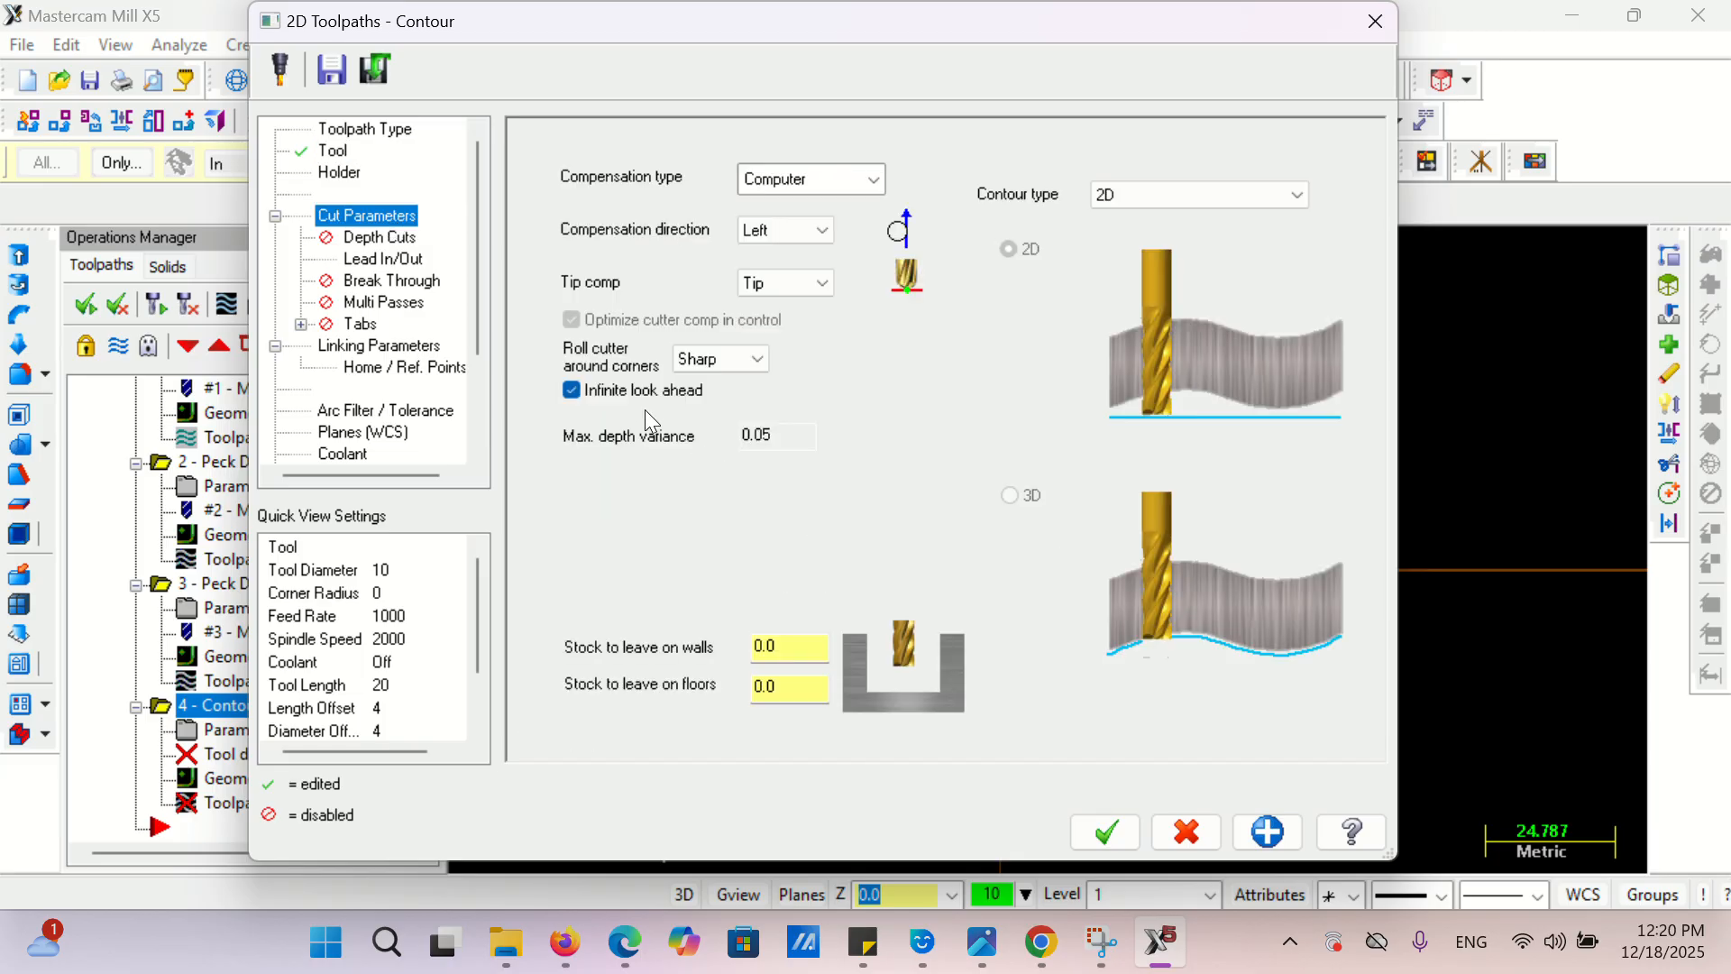
pyautogui.click(409, 238)
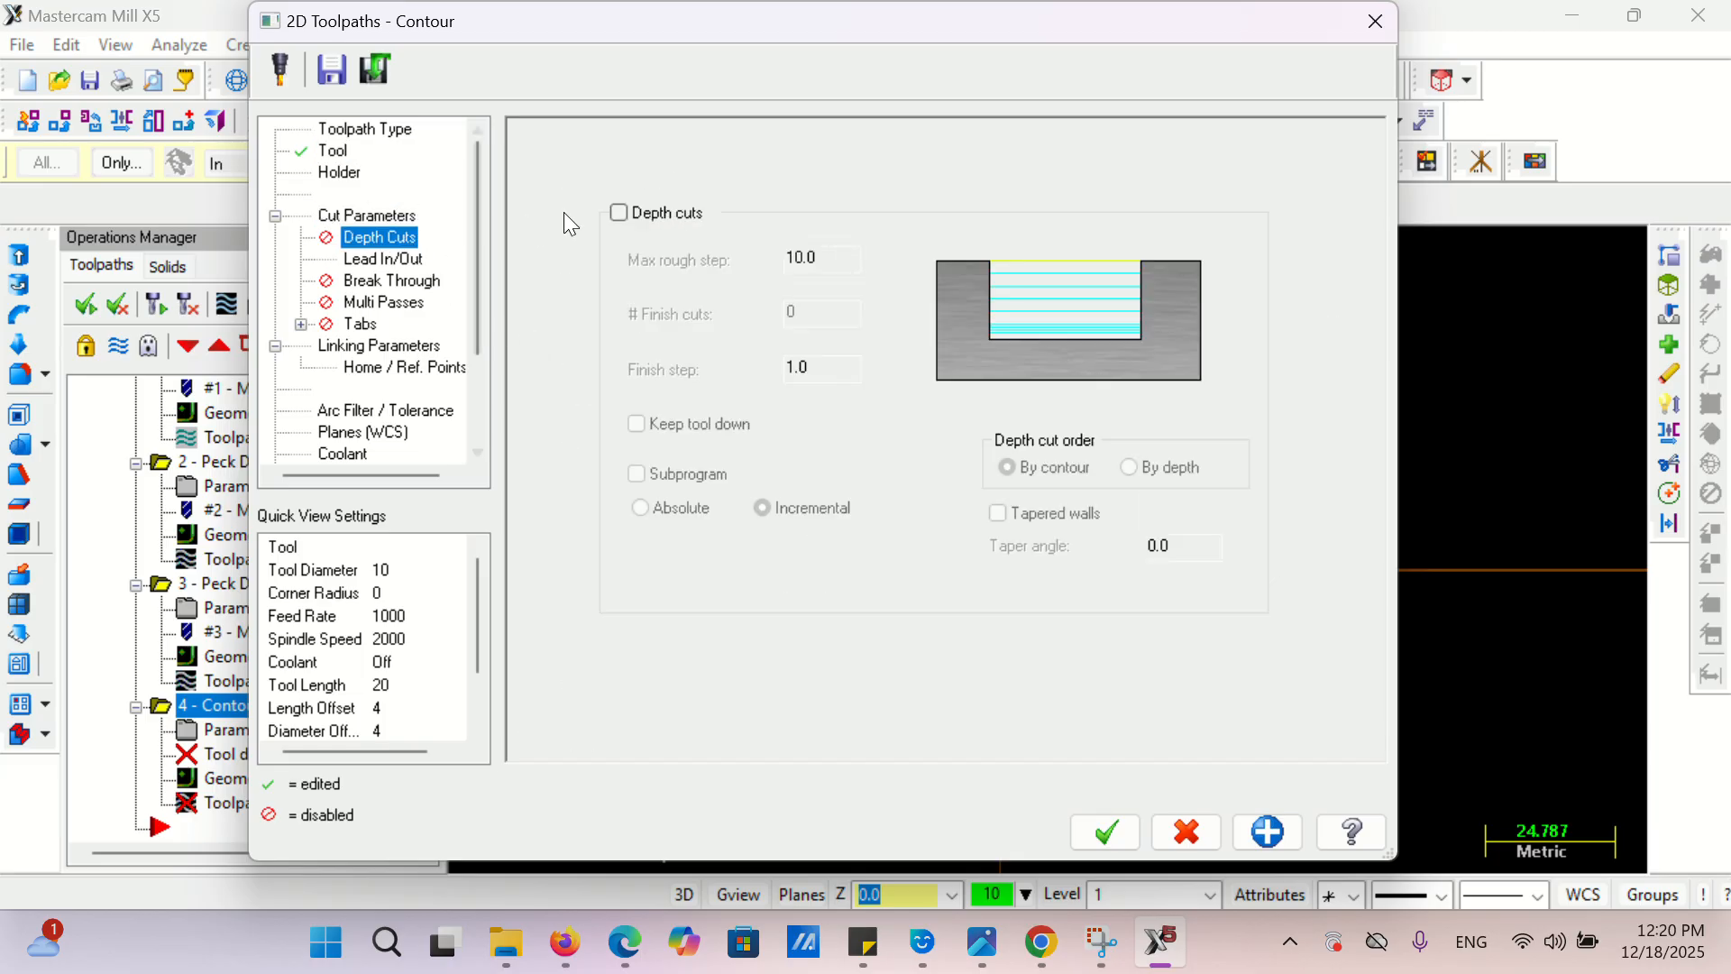
pyautogui.click(619, 213)
pyautogui.press('Tab')
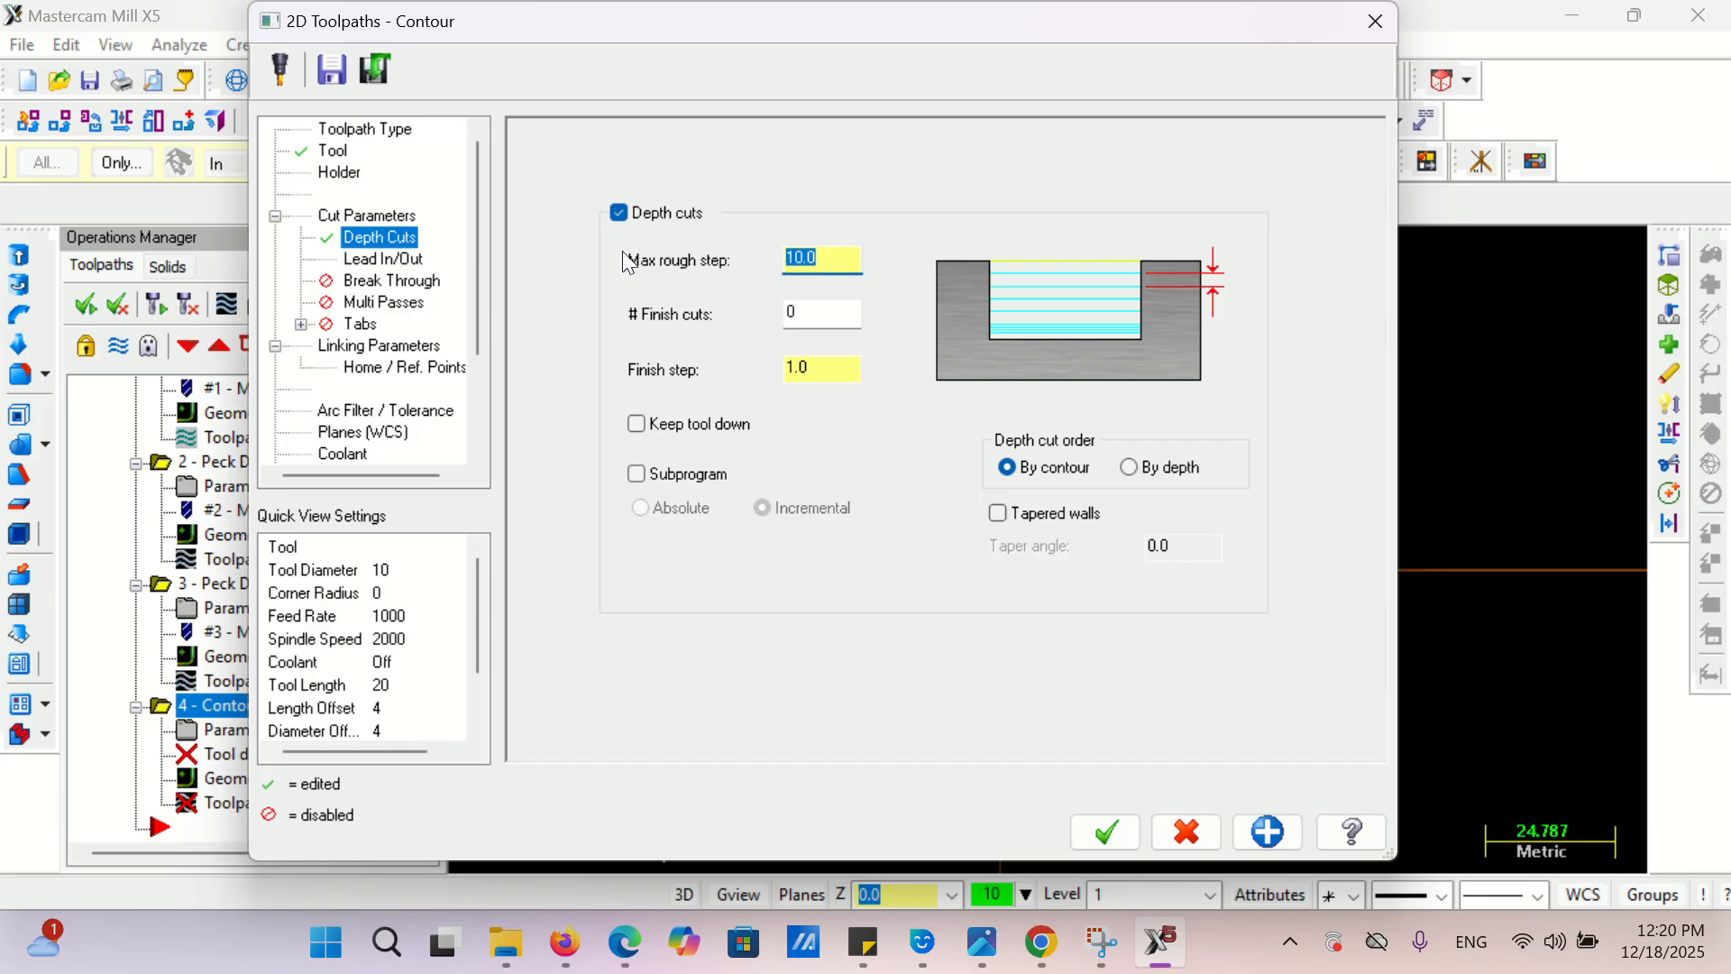
pyautogui.write('1.0')
pyautogui.press('Tab')
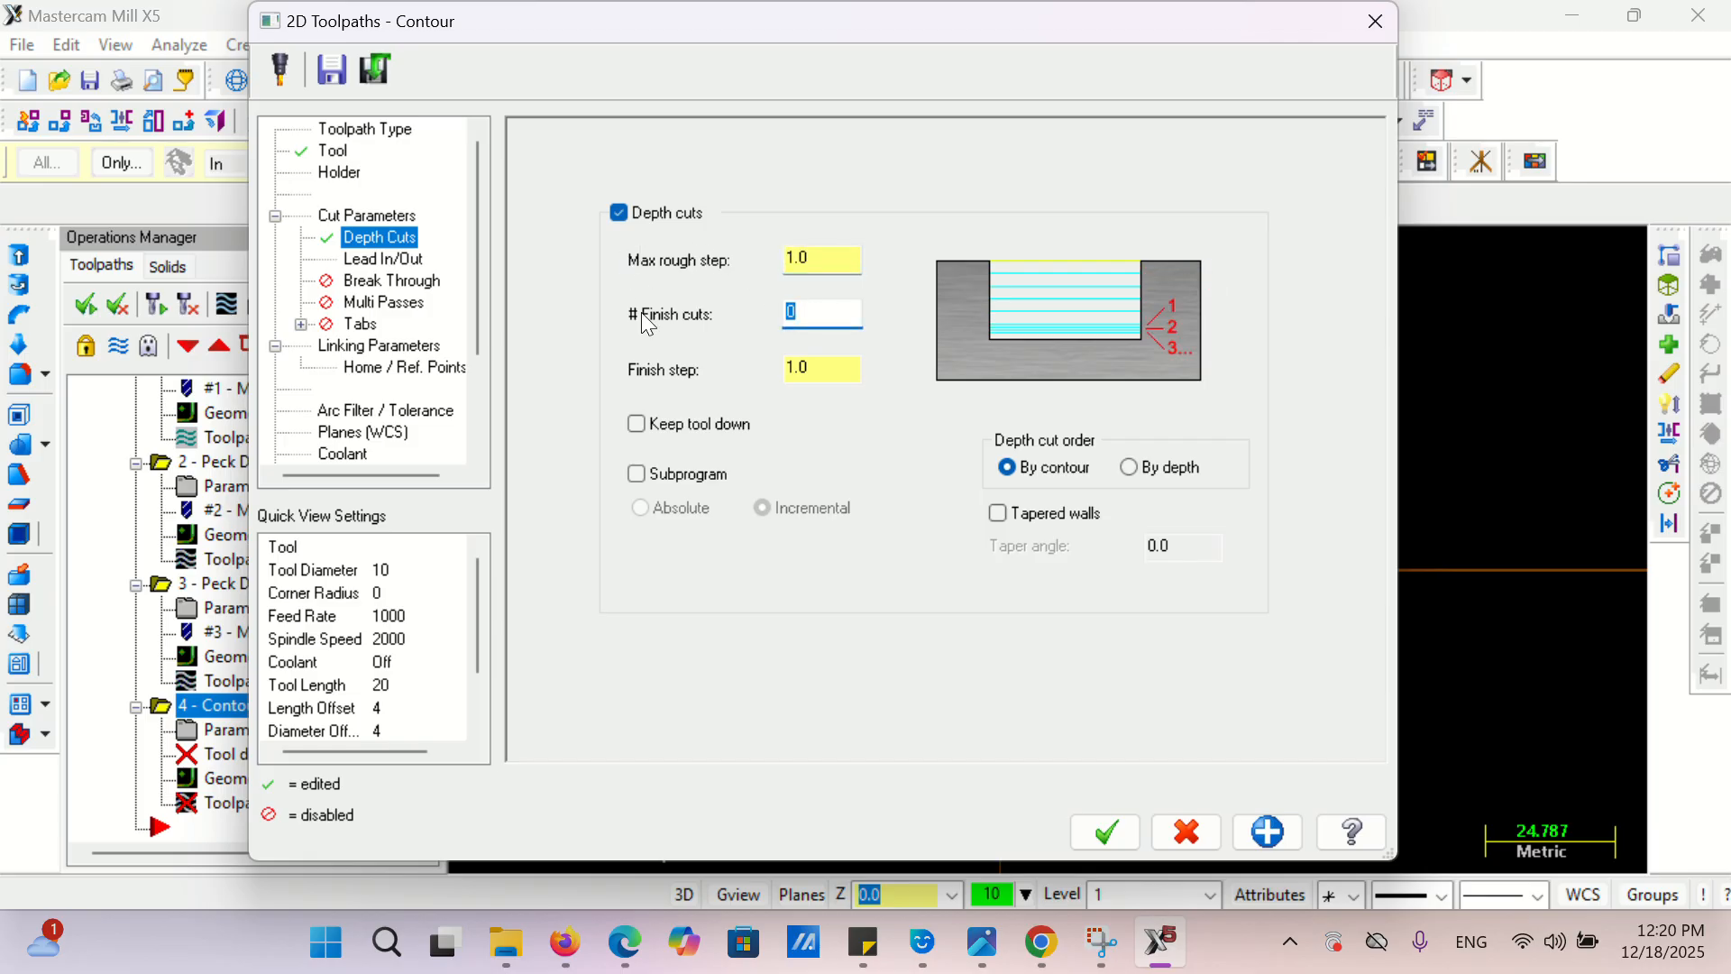
pyautogui.write('1')
pyautogui.press('Tab')
pyautogui.write('0')
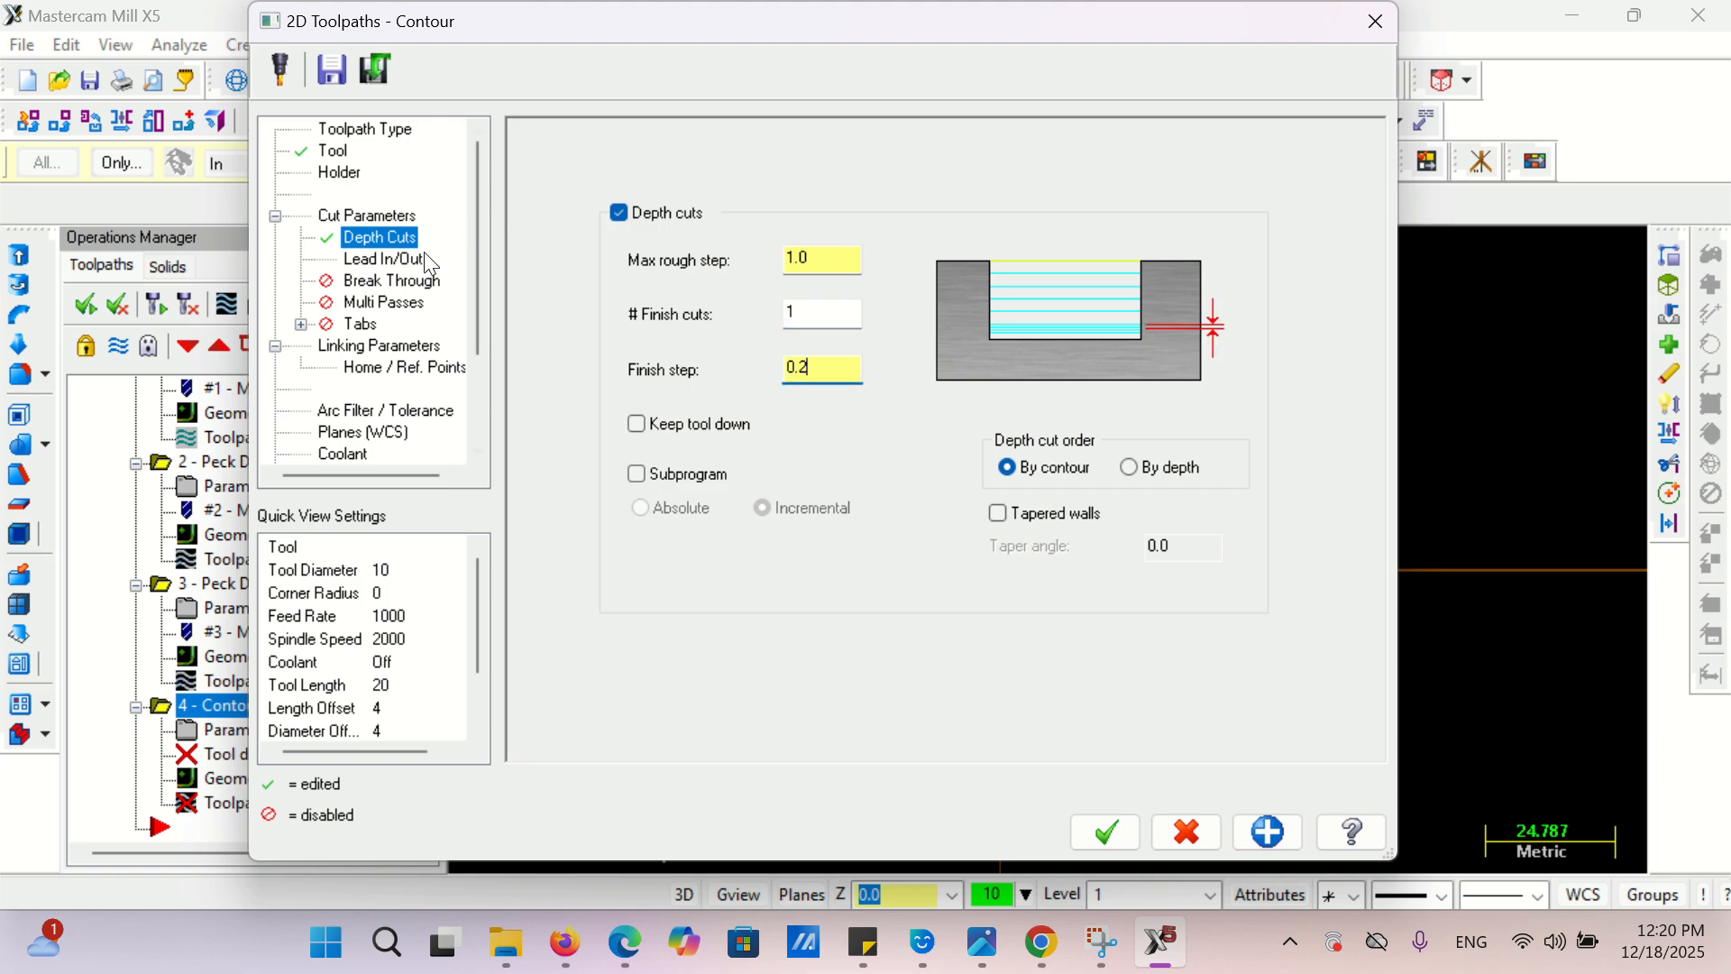
# - Enable the contour's clearance height of 50 and make its retract, feed plane and depth absolute
pyautogui.click(410, 306)
pyautogui.click(388, 348)
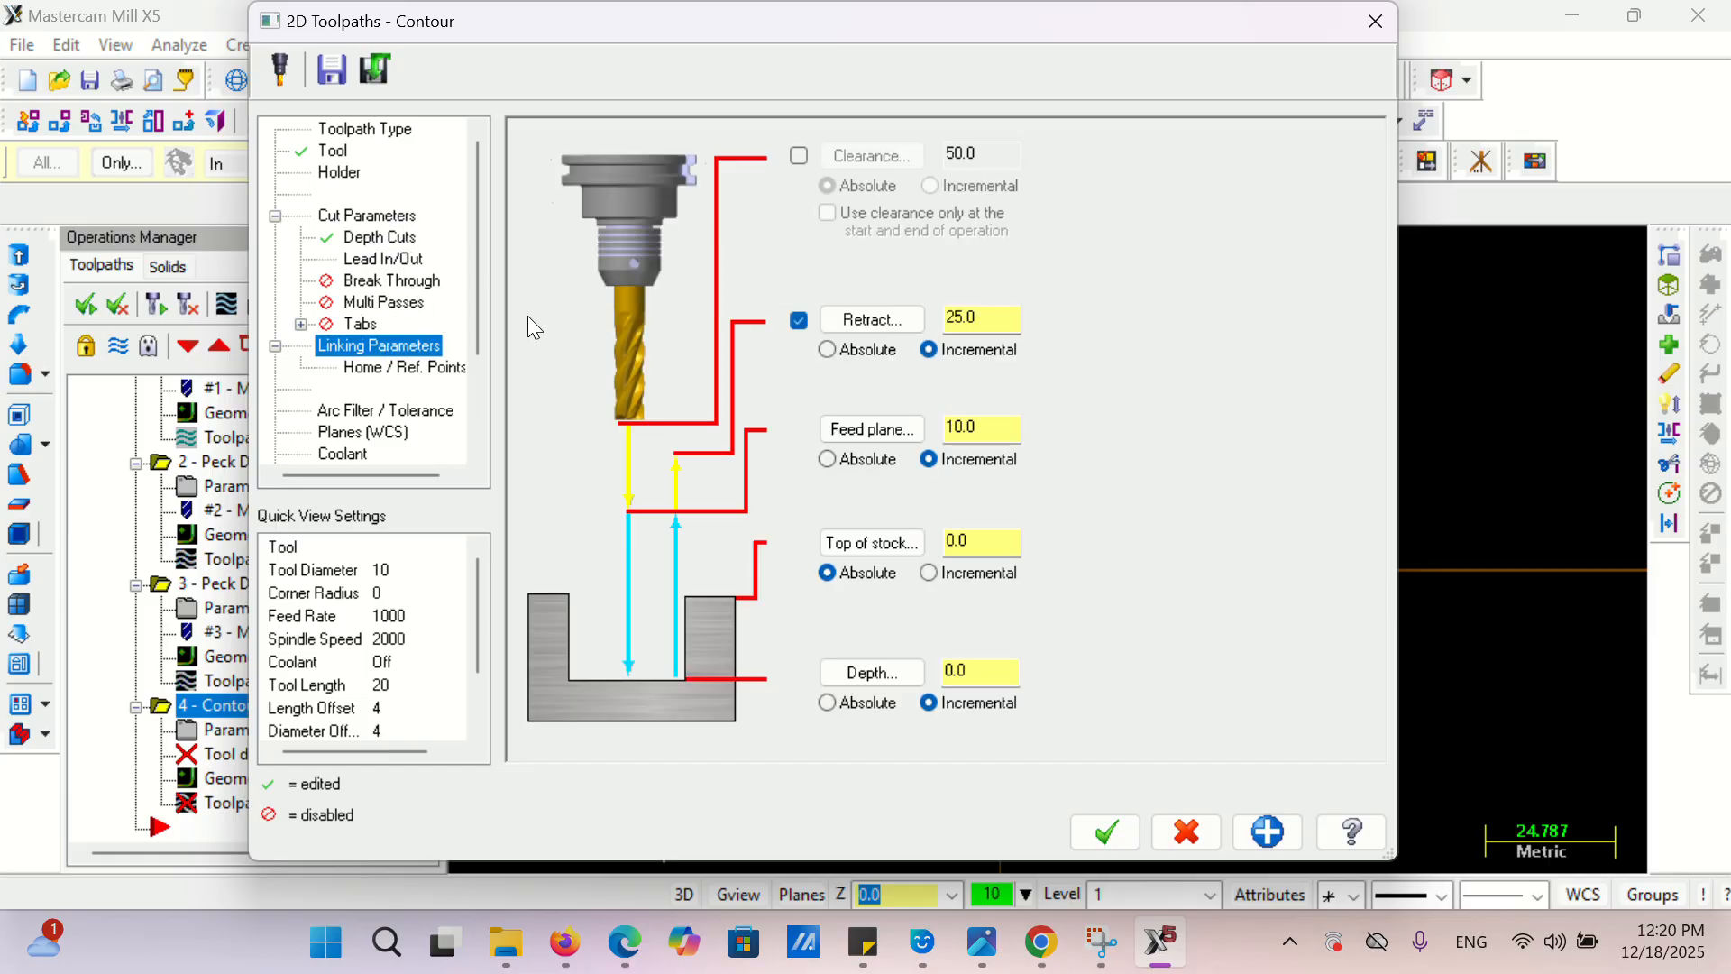
pyautogui.click(799, 154)
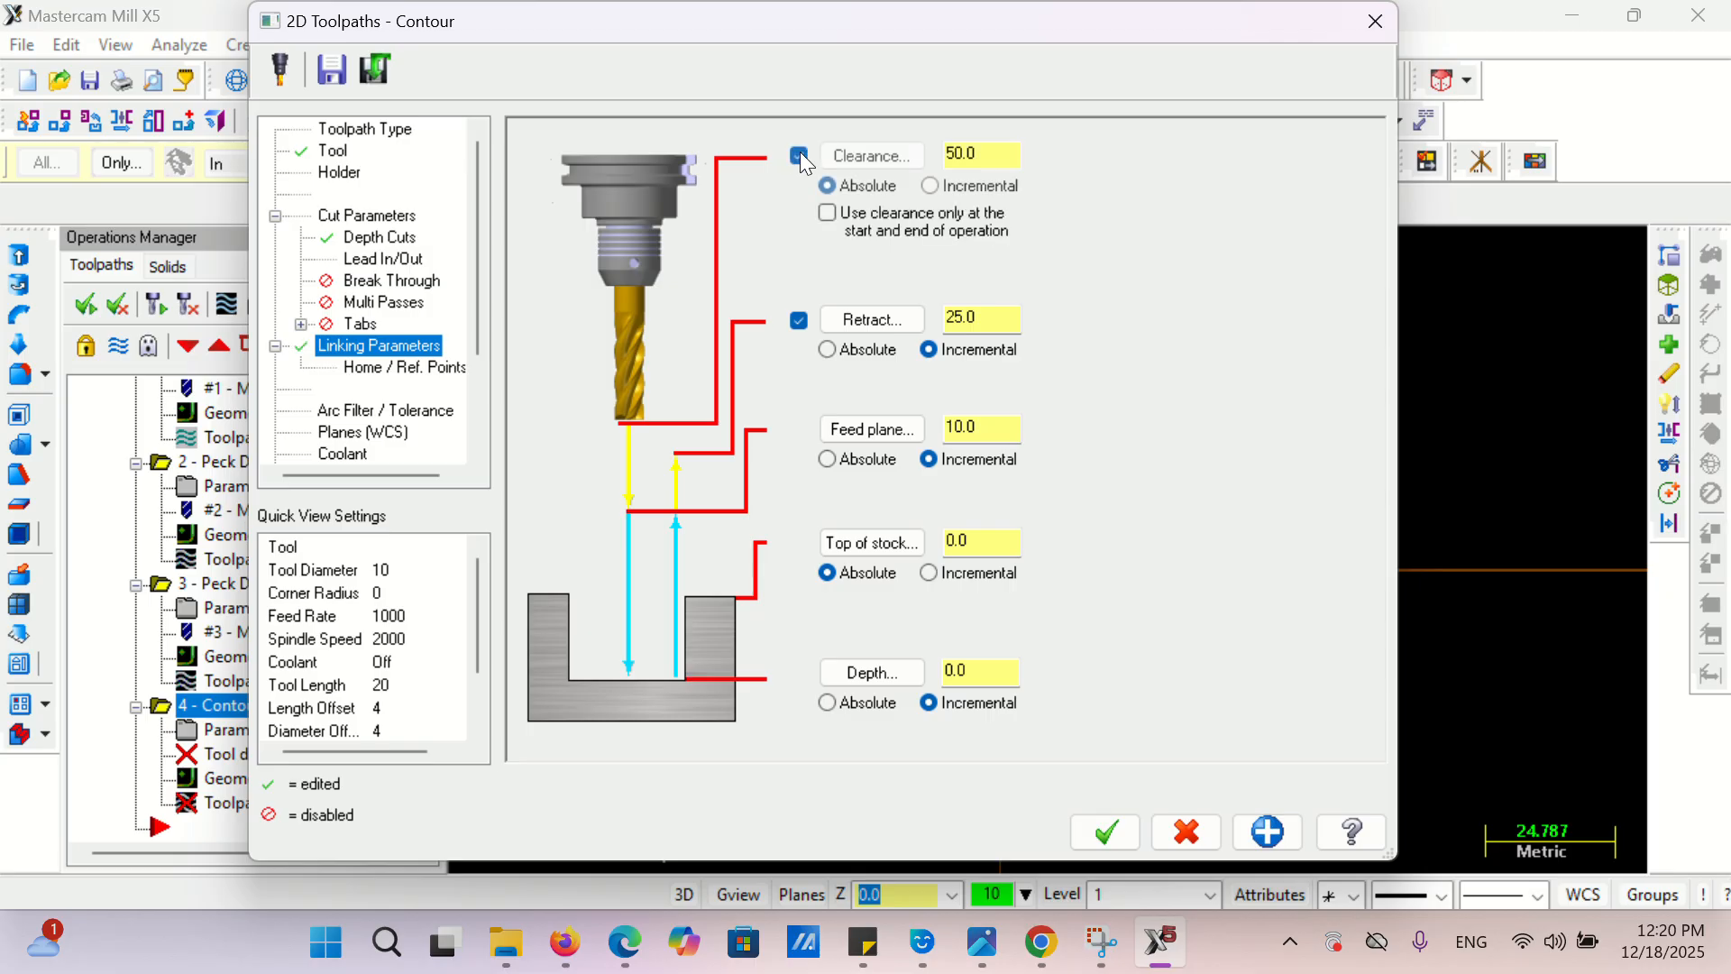
pyautogui.click(827, 350)
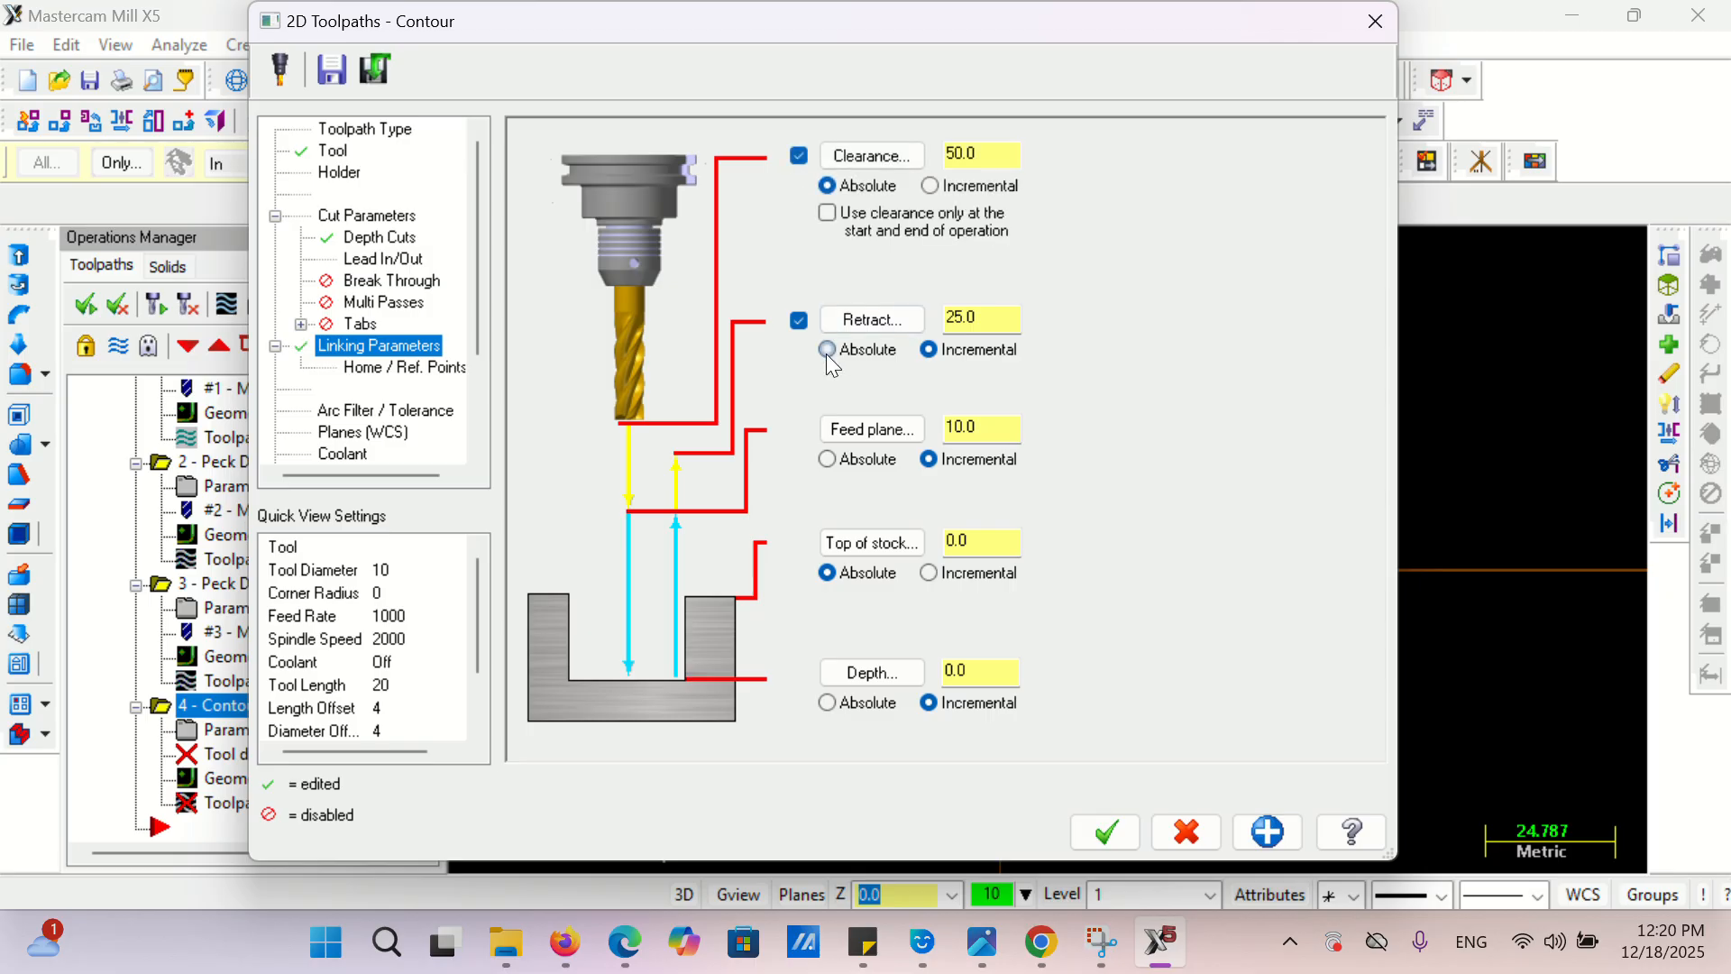
pyautogui.click(826, 459)
pyautogui.click(827, 702)
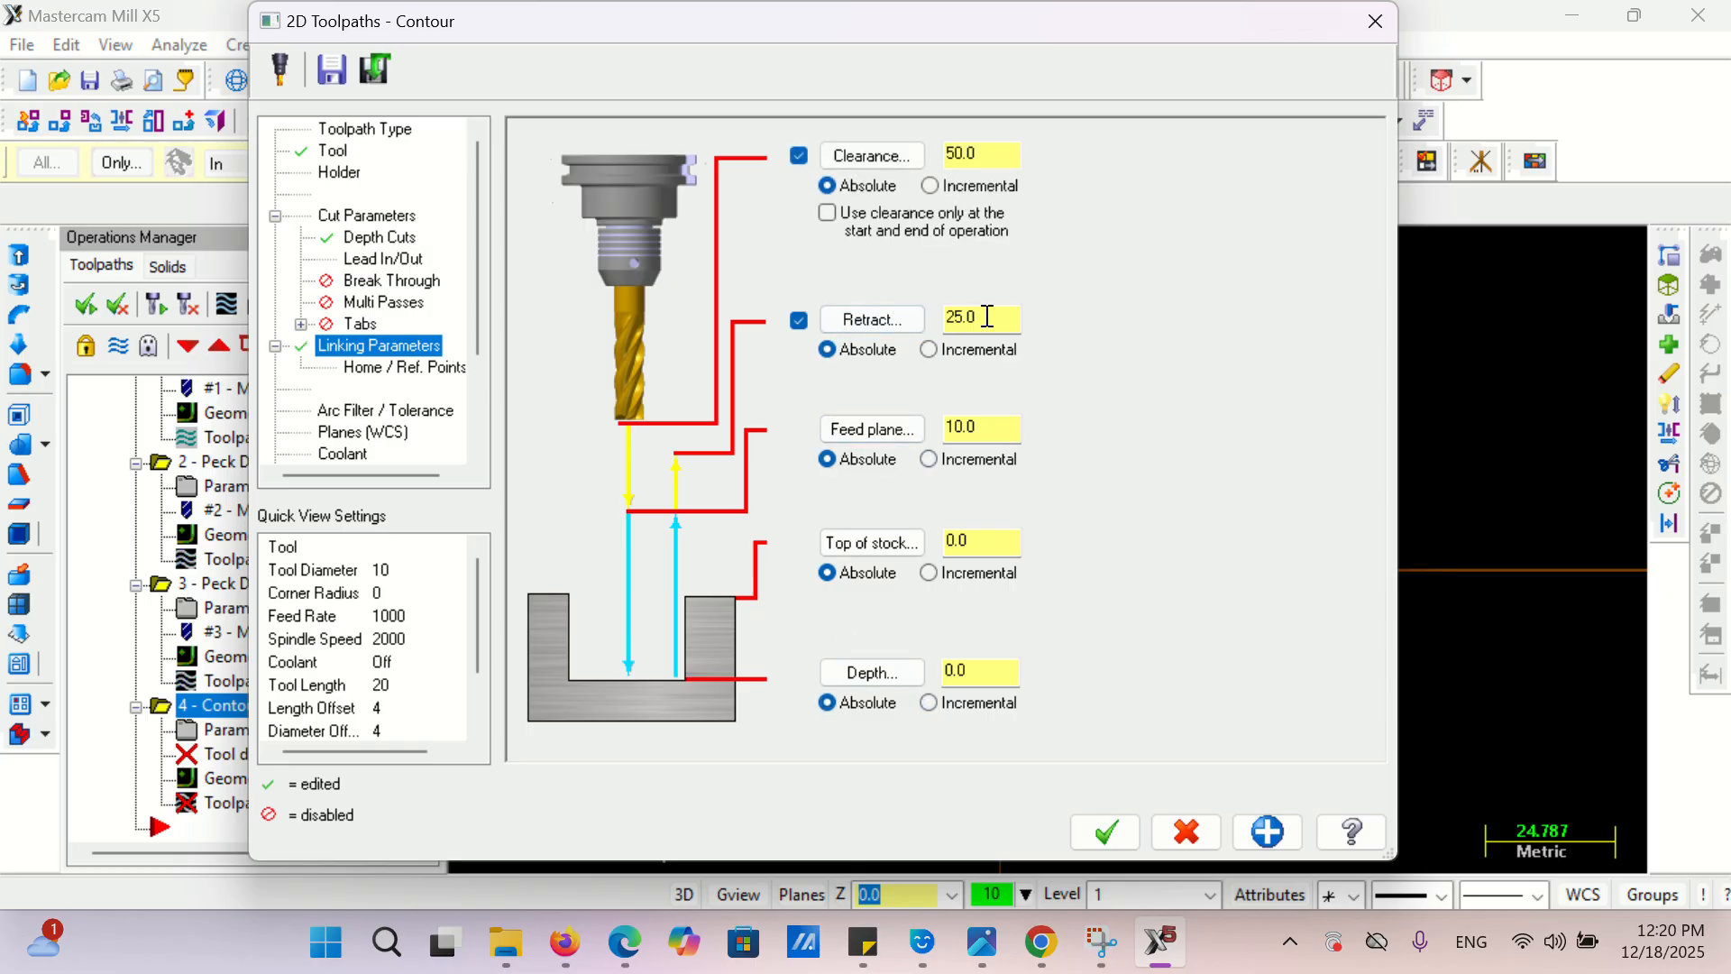
# - Set the contour's retract to 6, feed plane to 3 and depth to -10, and accept the toolpath
pyautogui.moveTo(989, 317); pyautogui.dragTo(886, 327)
pyautogui.write('3')
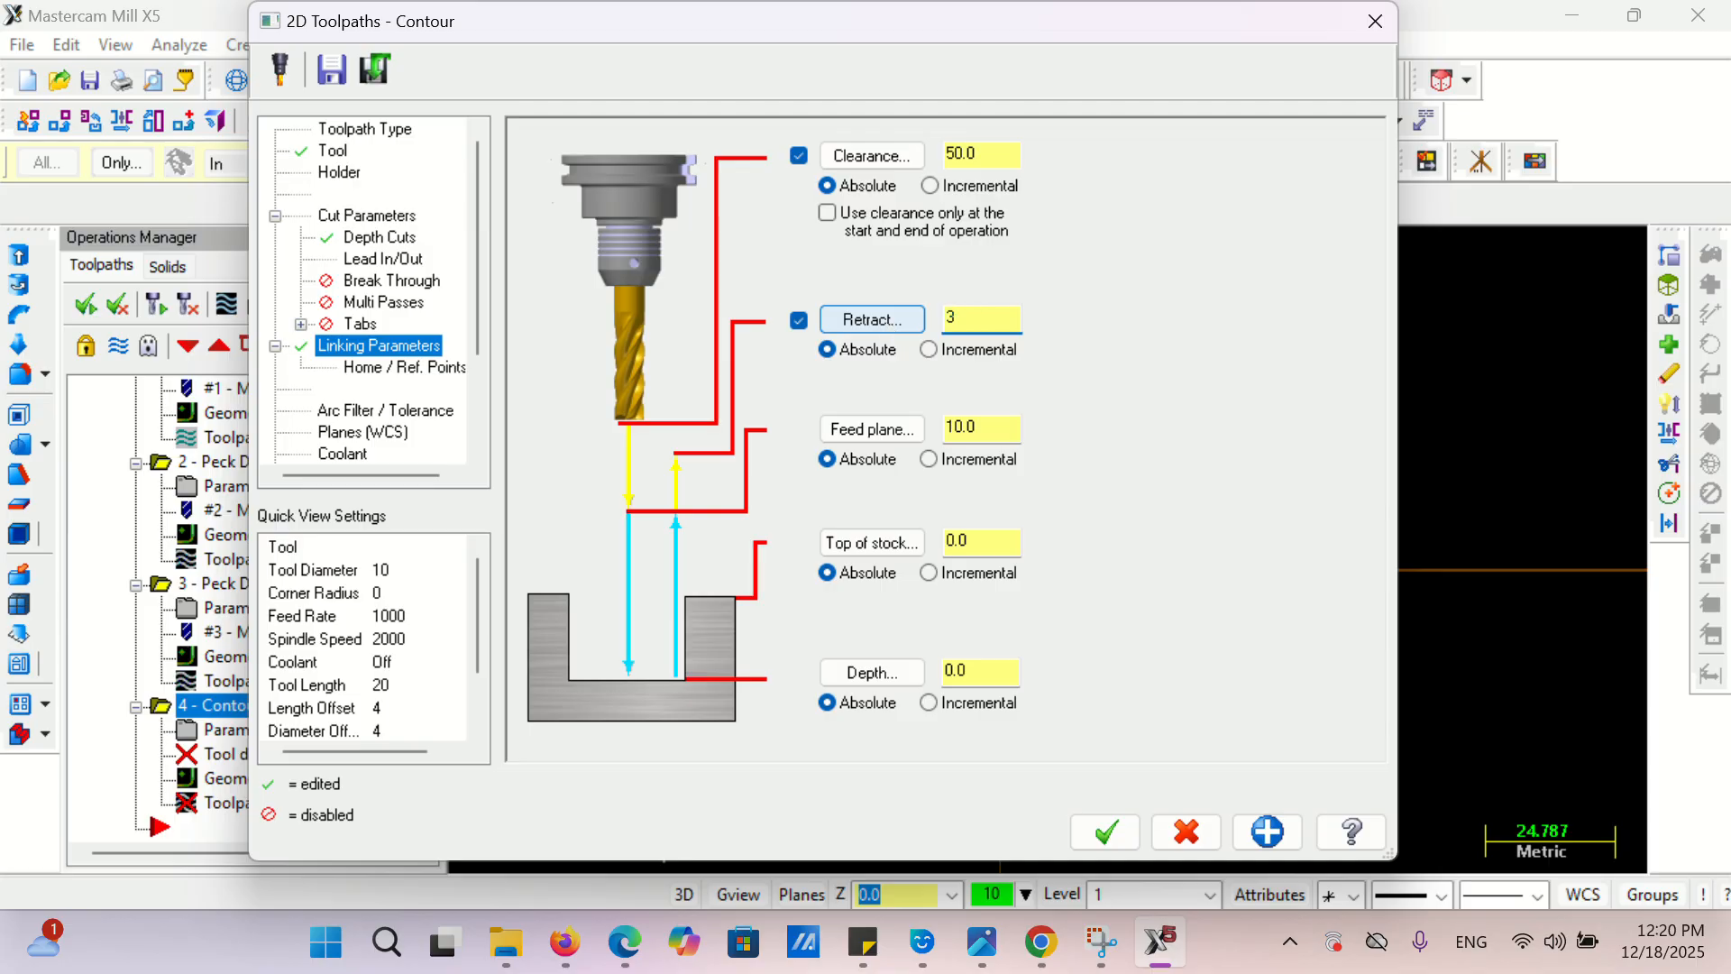
pyautogui.doubleClick(996, 426)
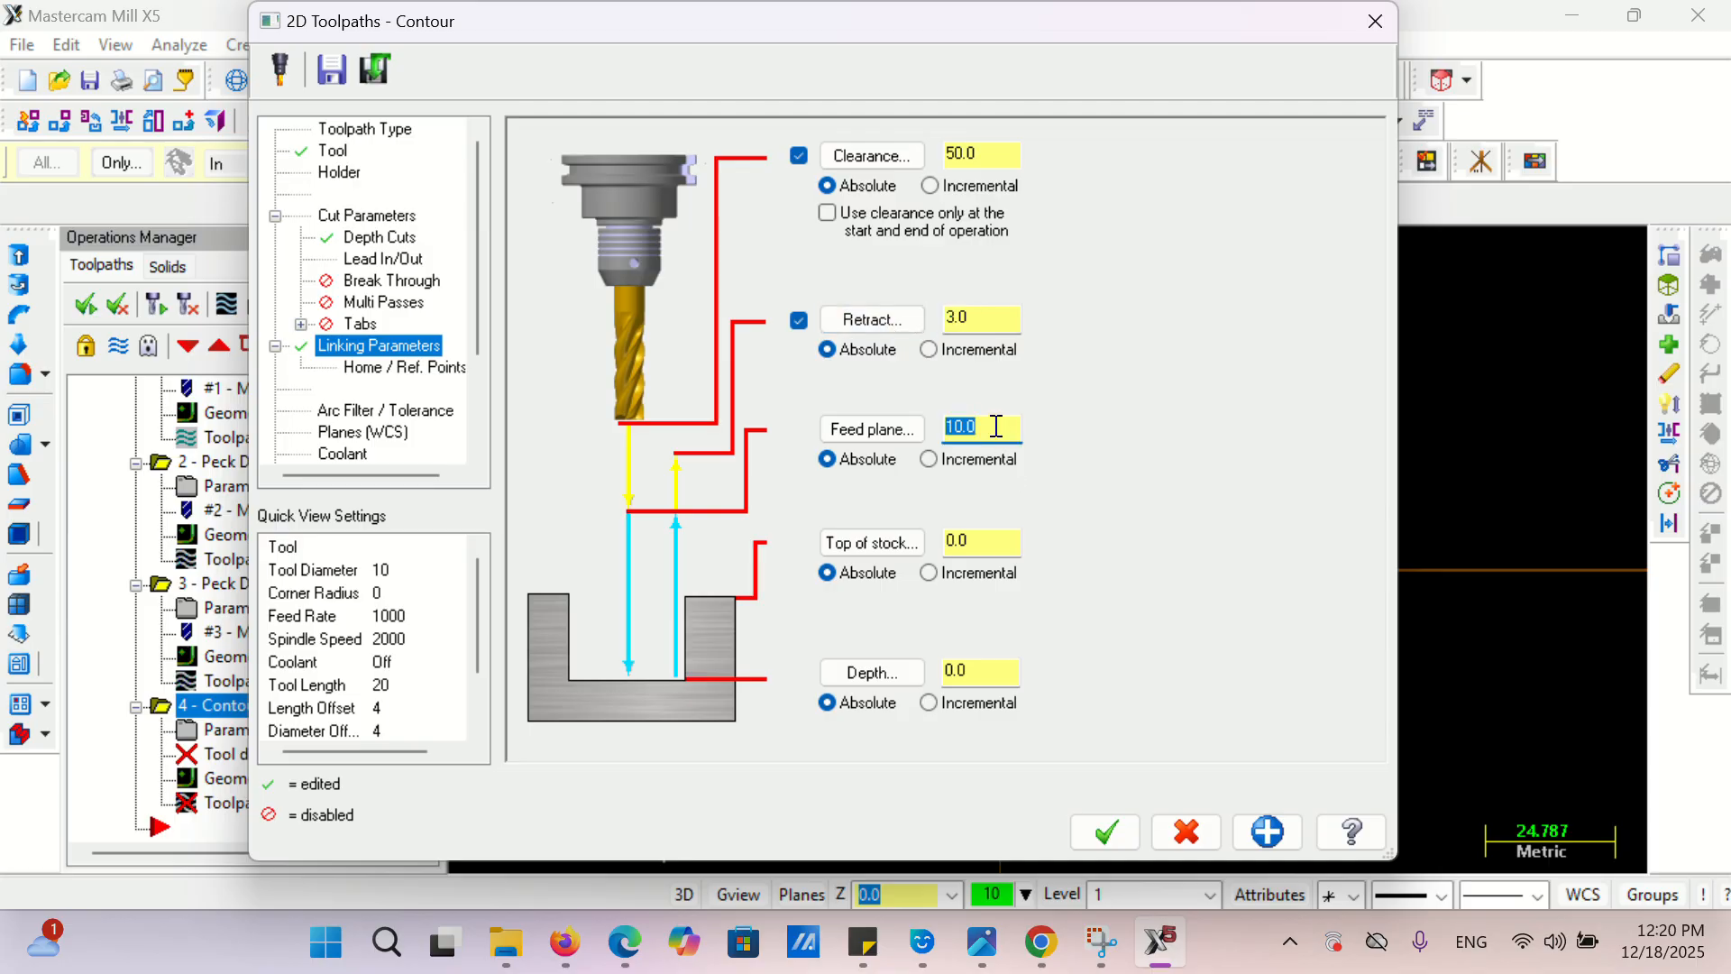
pyautogui.write('3')
pyautogui.doubleClick(992, 320)
pyautogui.write('6')
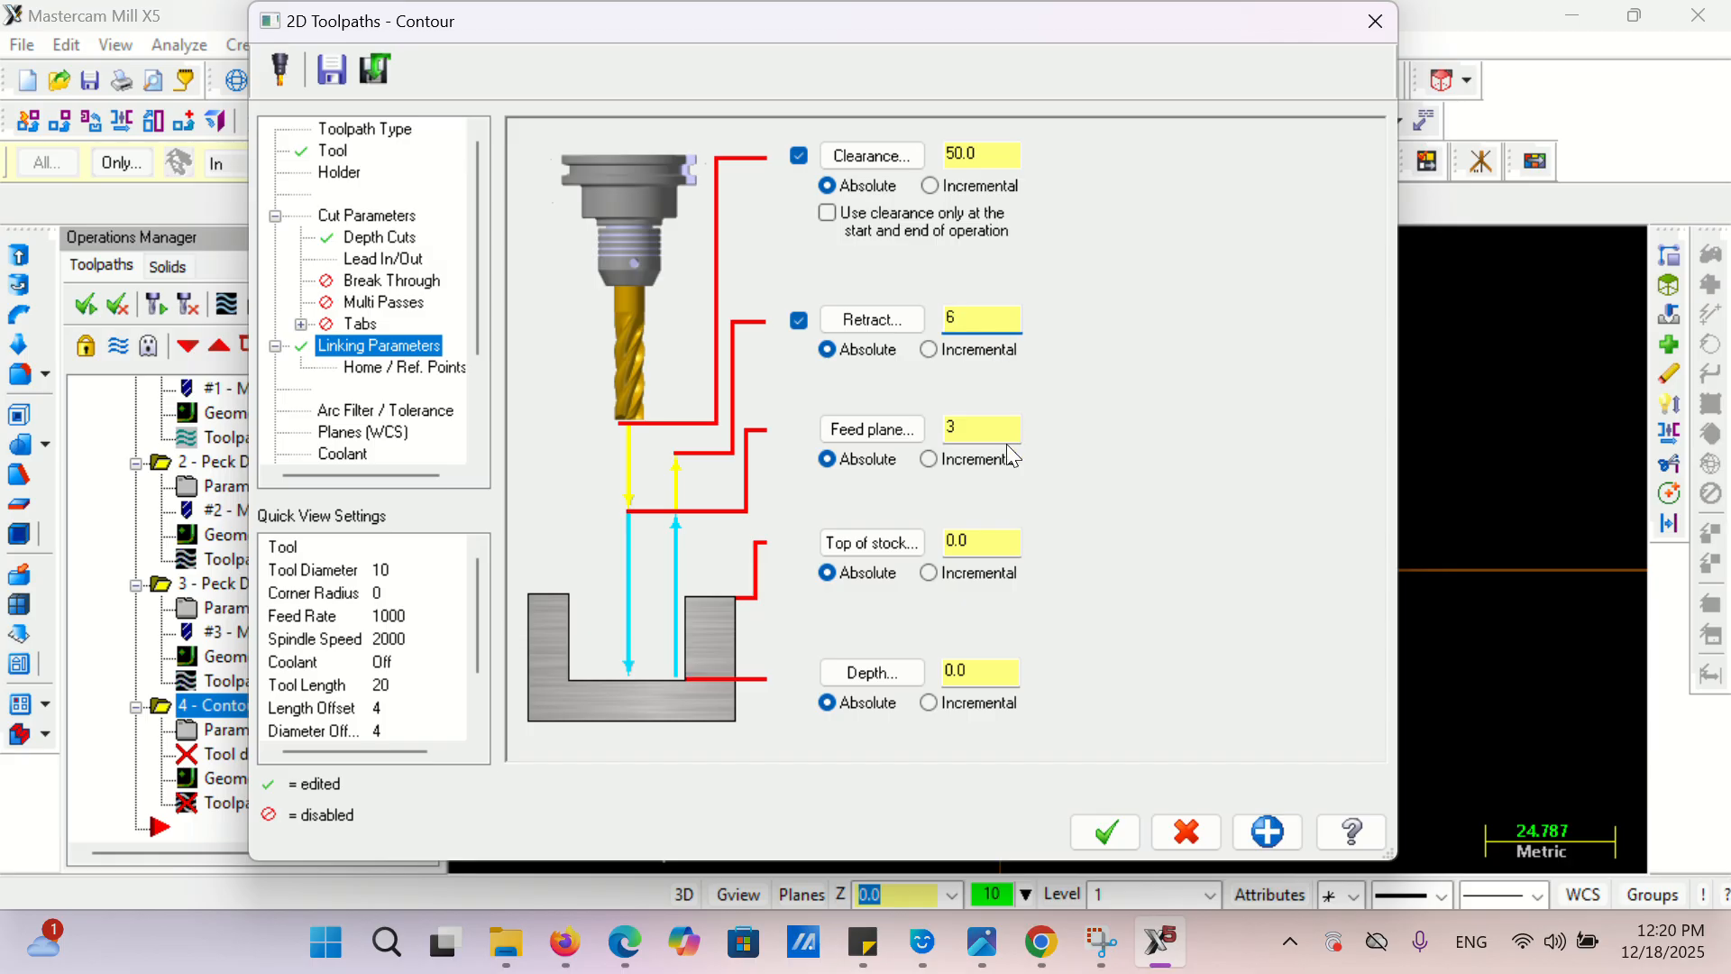
pyautogui.doubleClick(985, 670)
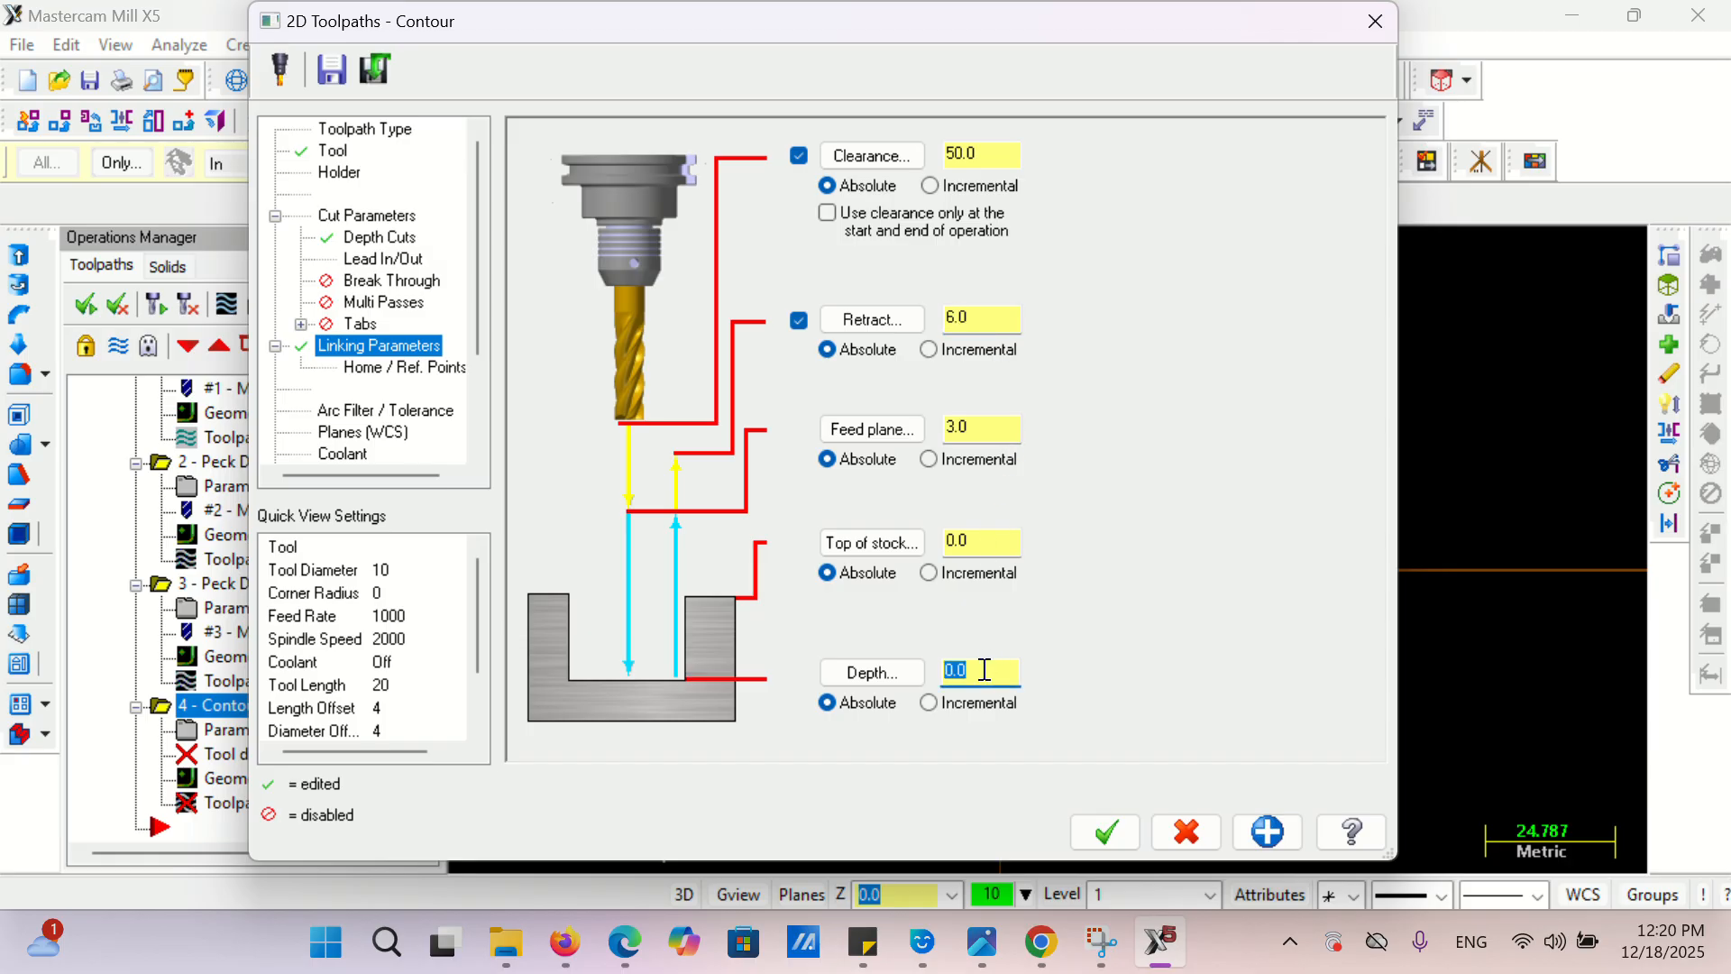
pyautogui.write('-10')
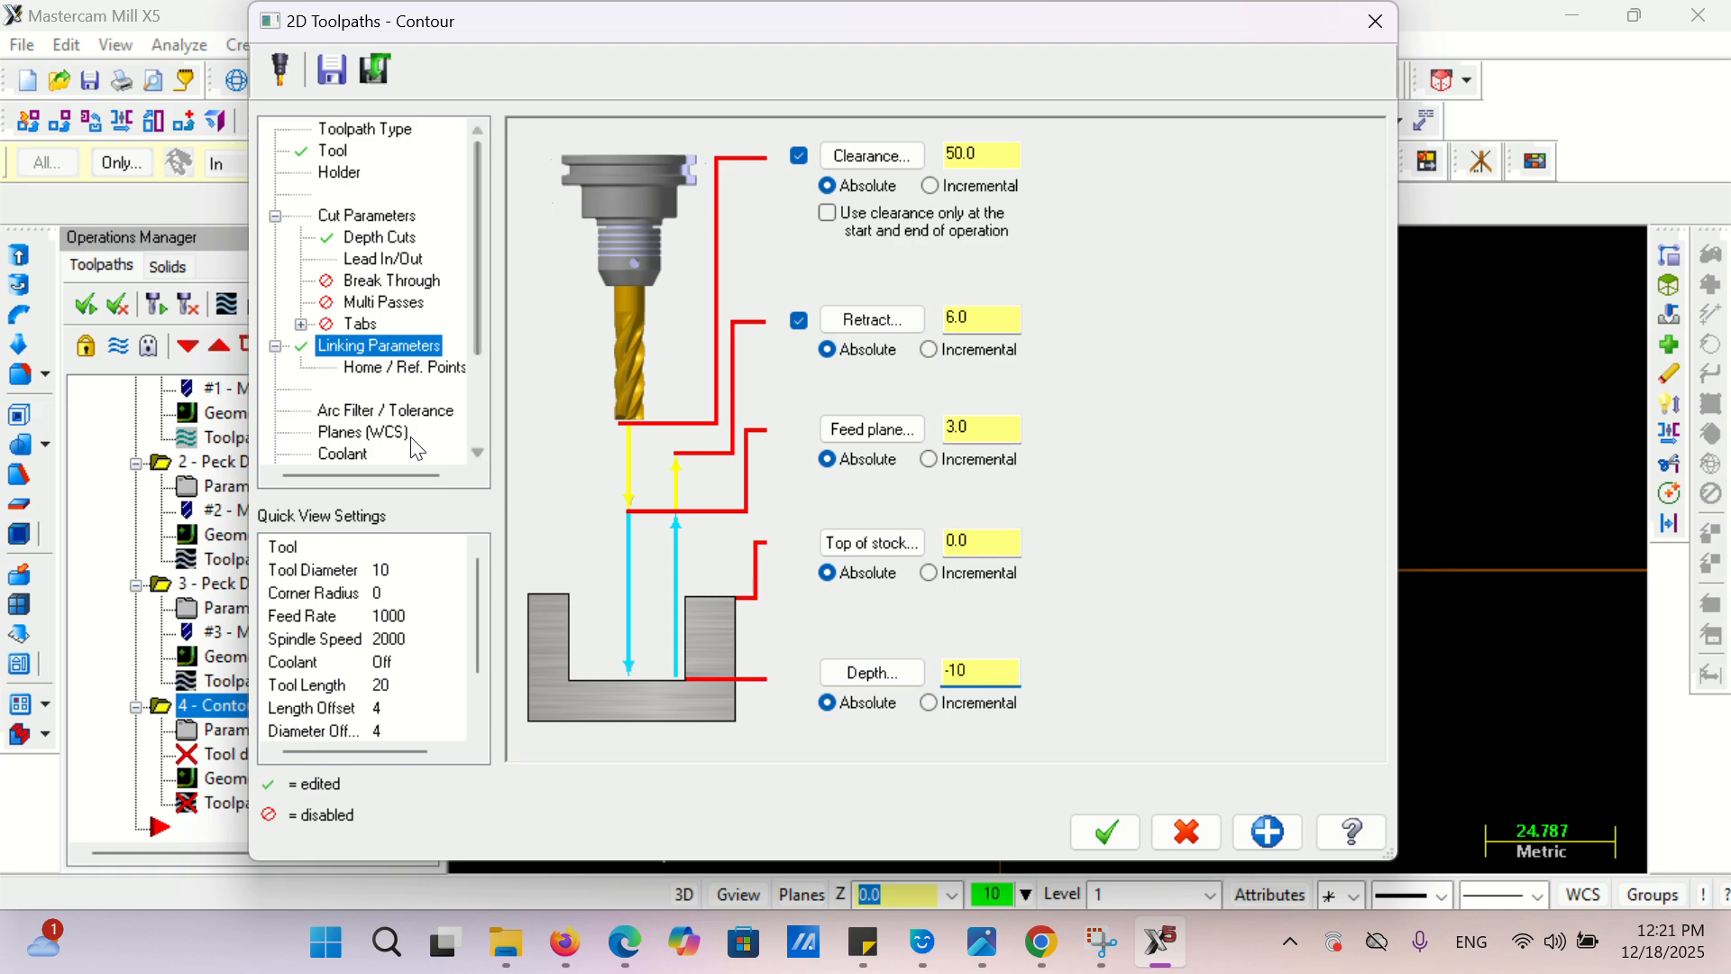
pyautogui.click(1112, 831)
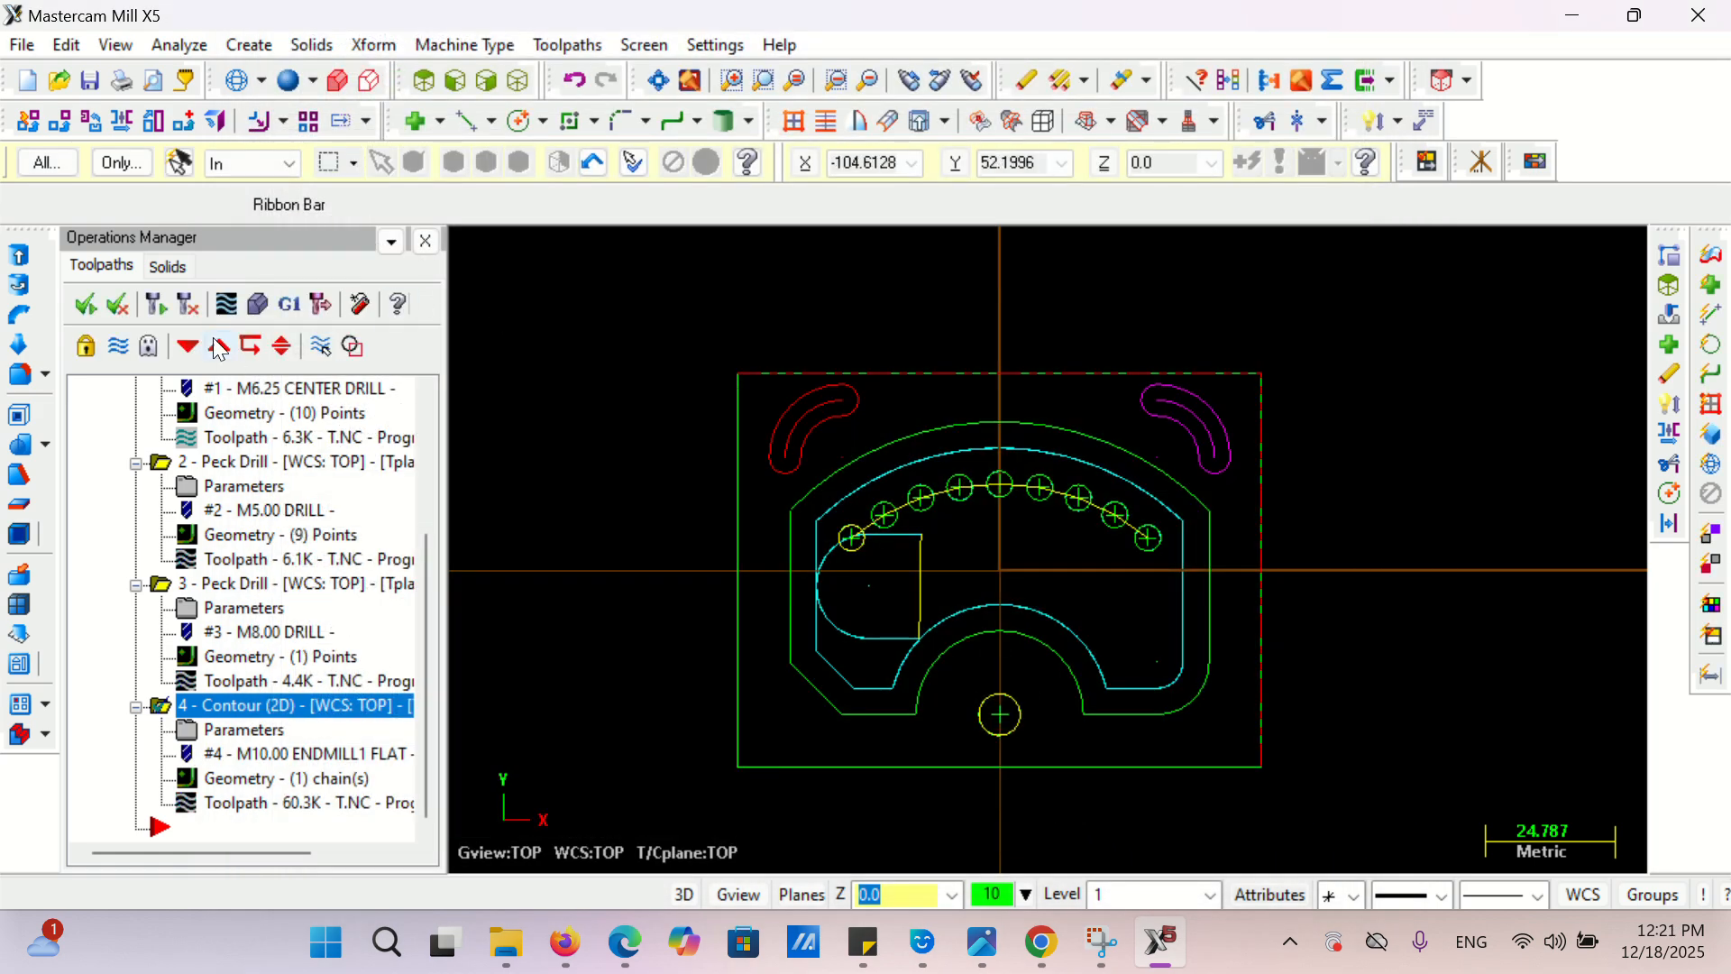
# - Verify all four operations on the solid stock, inspect the cut in 3D, and return to the top view
pyautogui.click(142, 541)
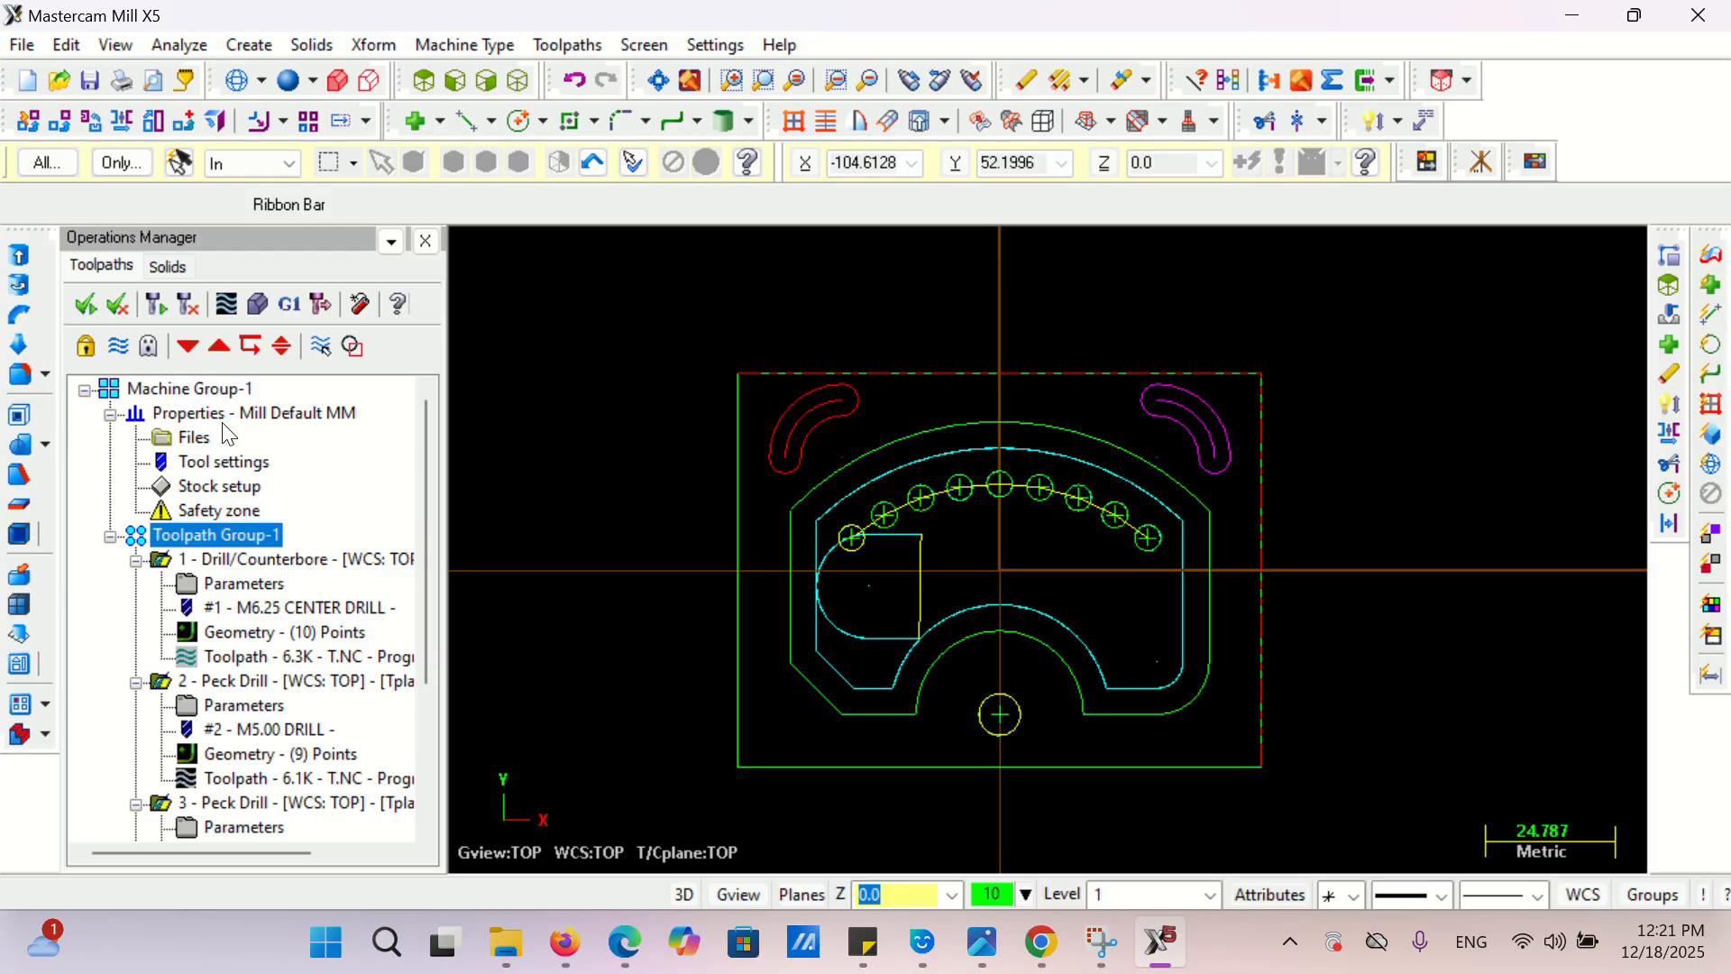
pyautogui.click(259, 305)
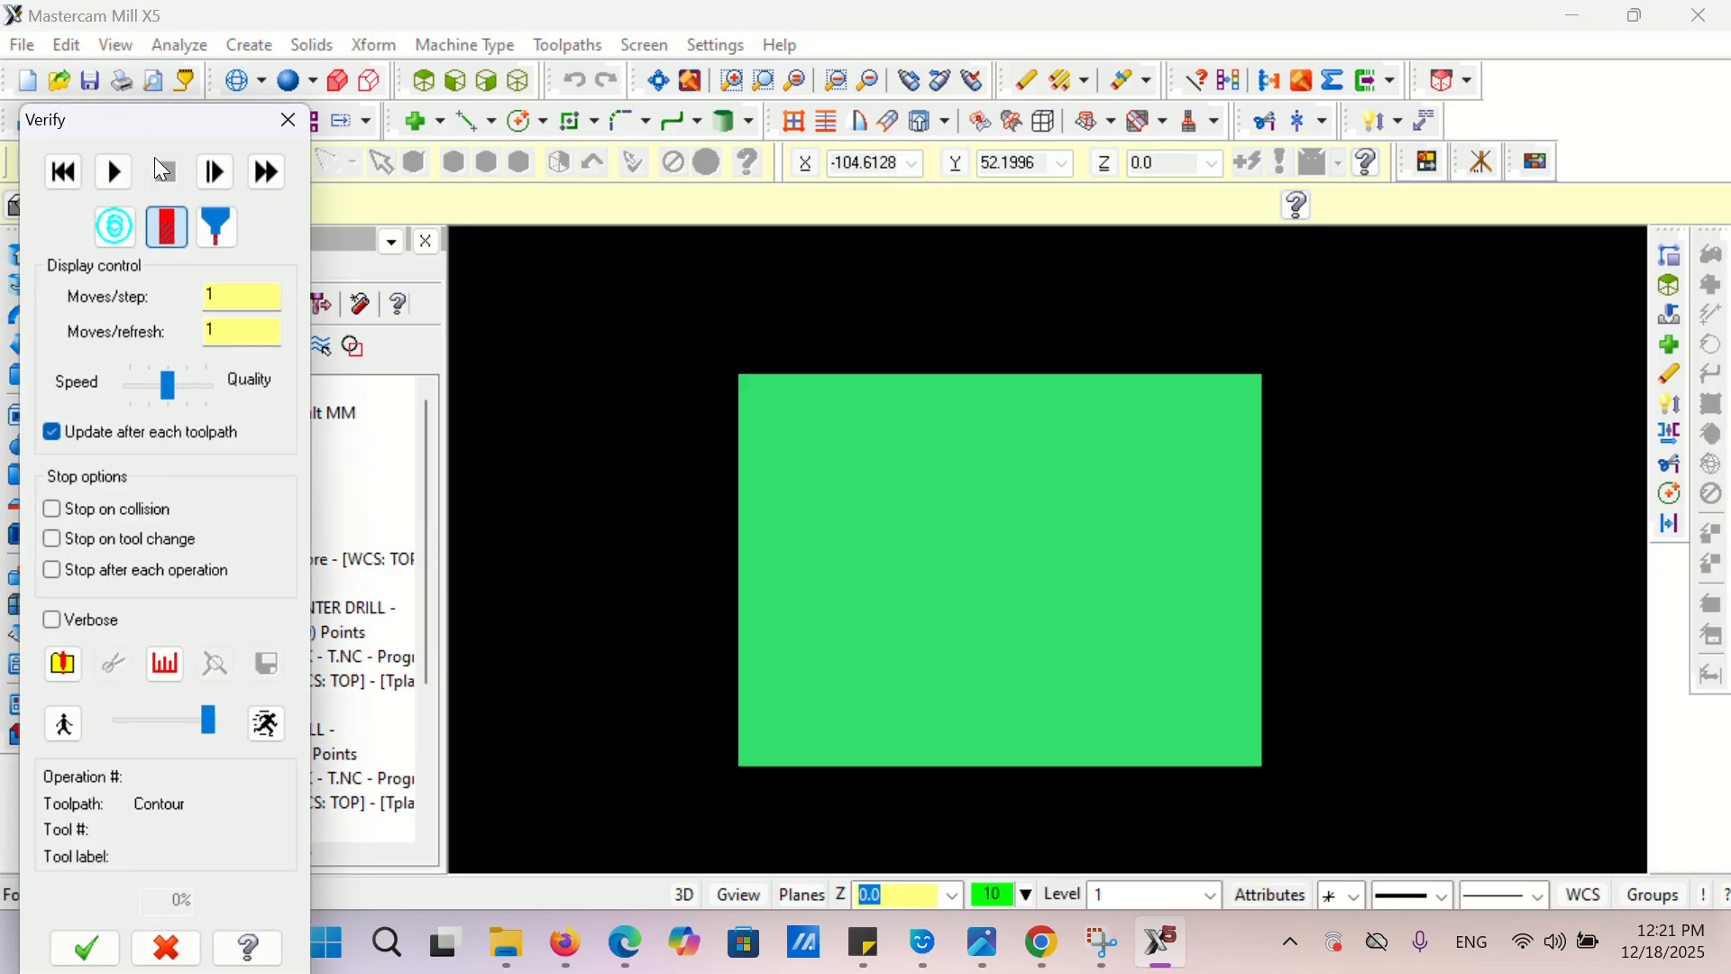
pyautogui.click(131, 173)
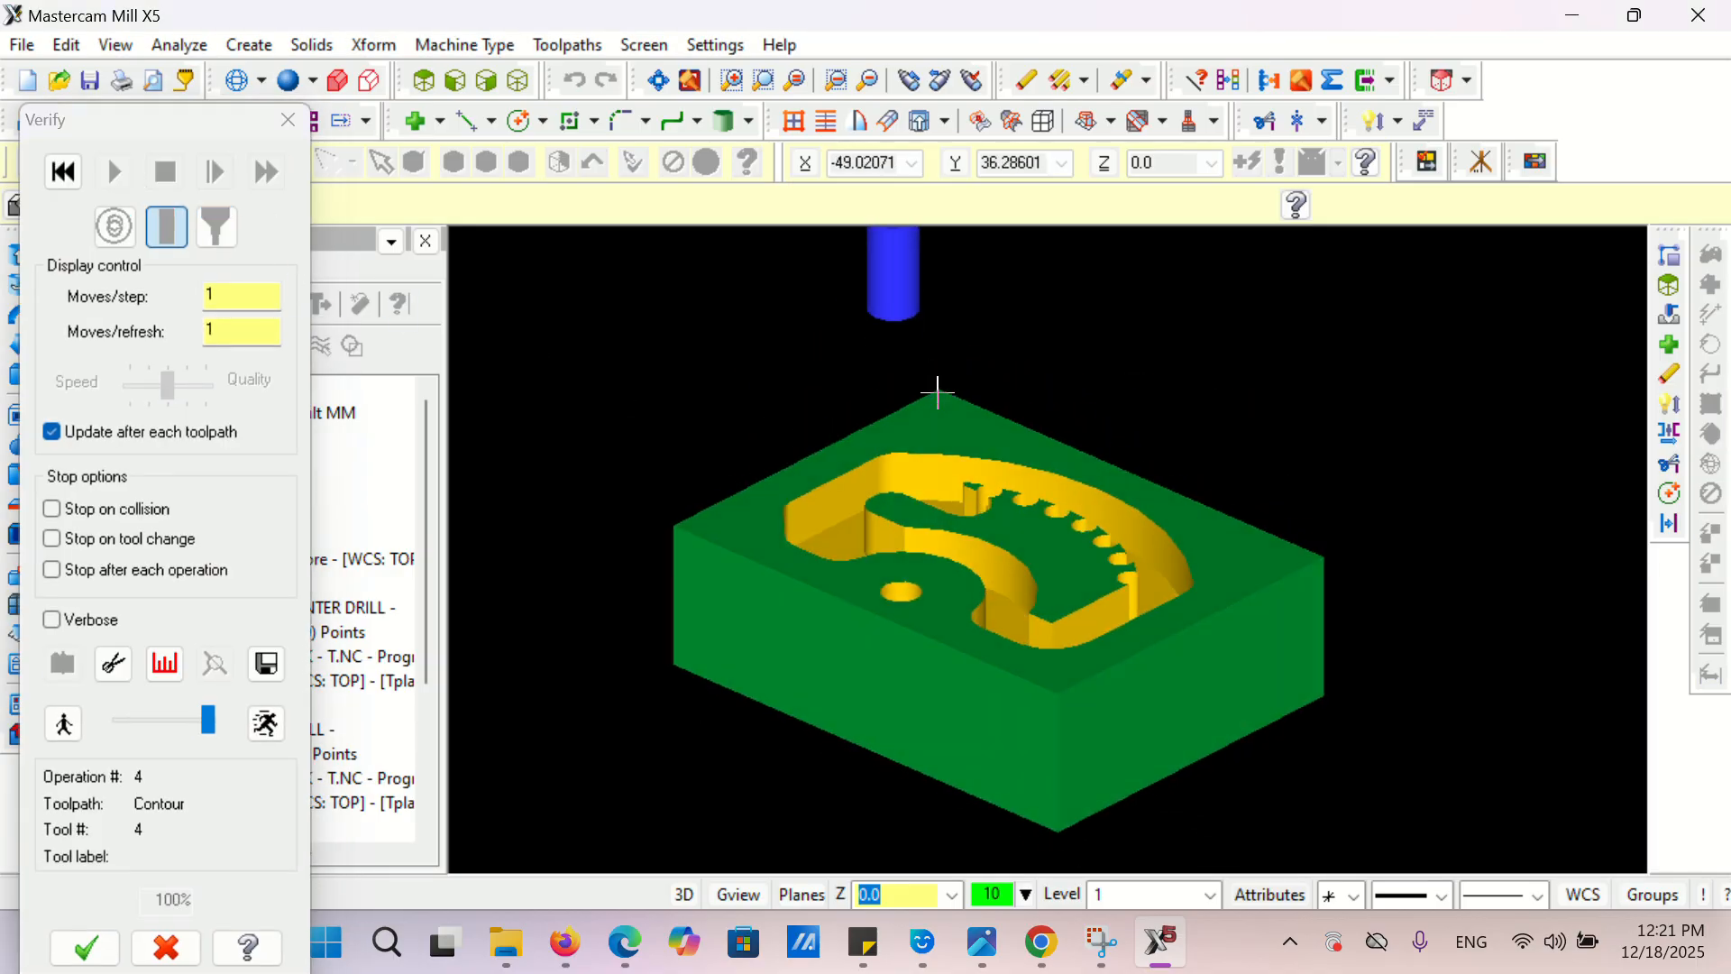
pyautogui.moveTo(983, 532); pyautogui.dragTo(730, 264, button='middle')
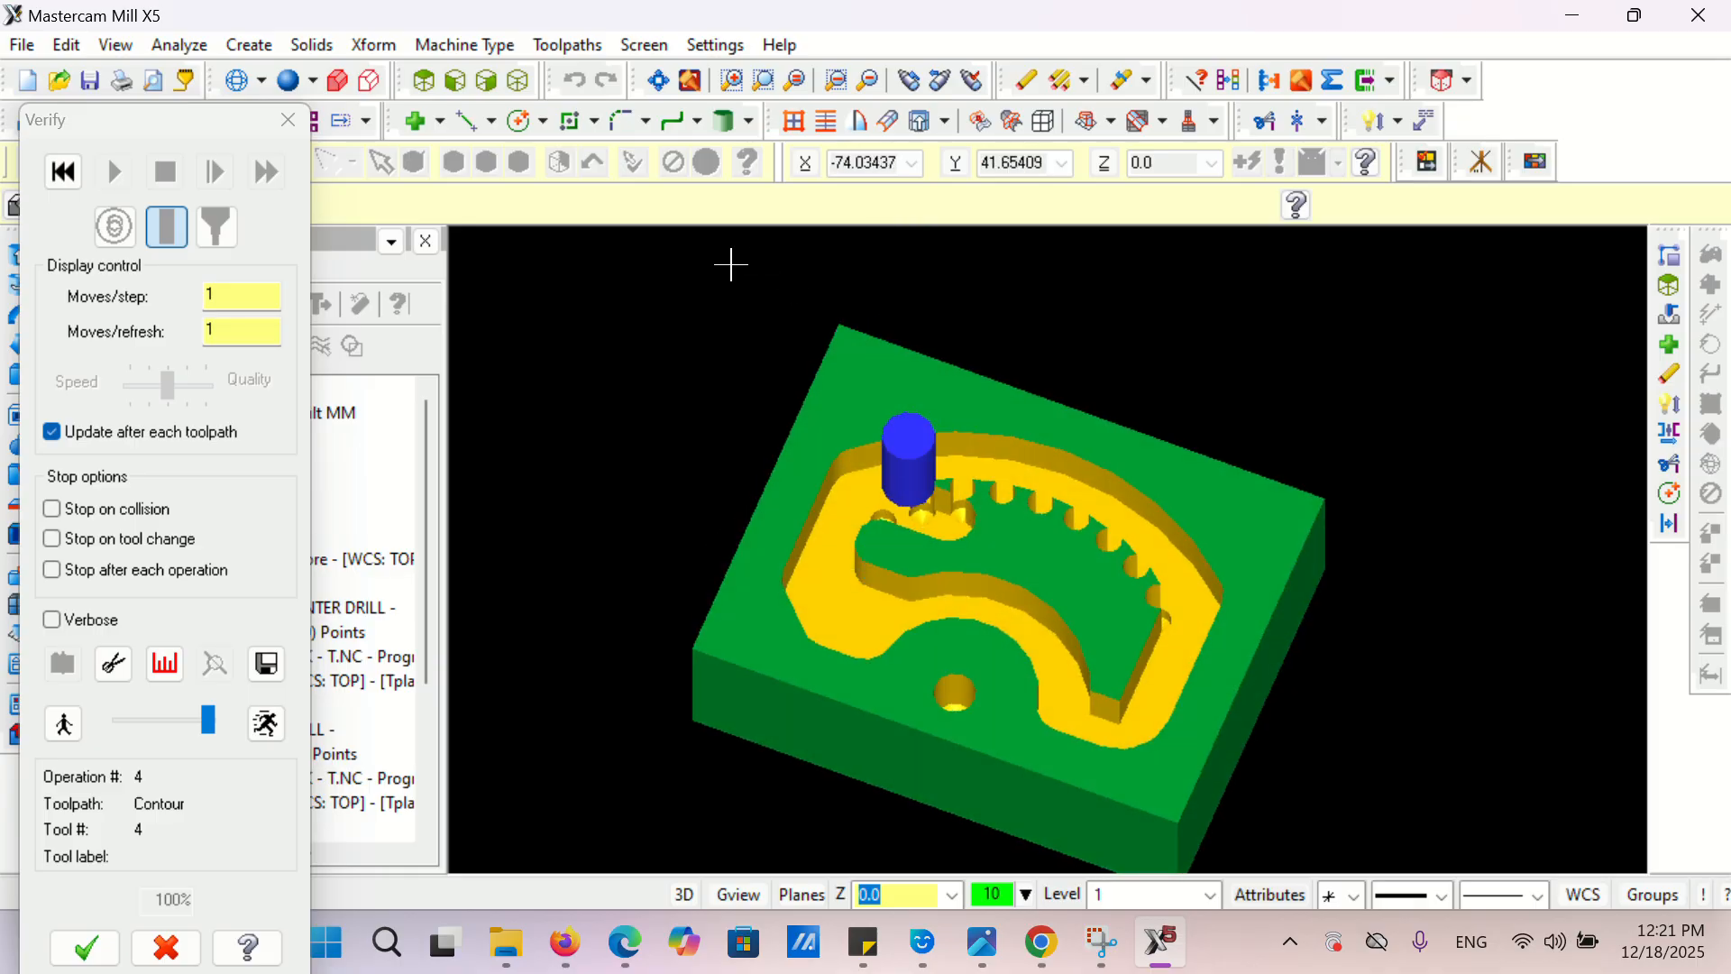
pyautogui.click(423, 81)
pyautogui.click(287, 120)
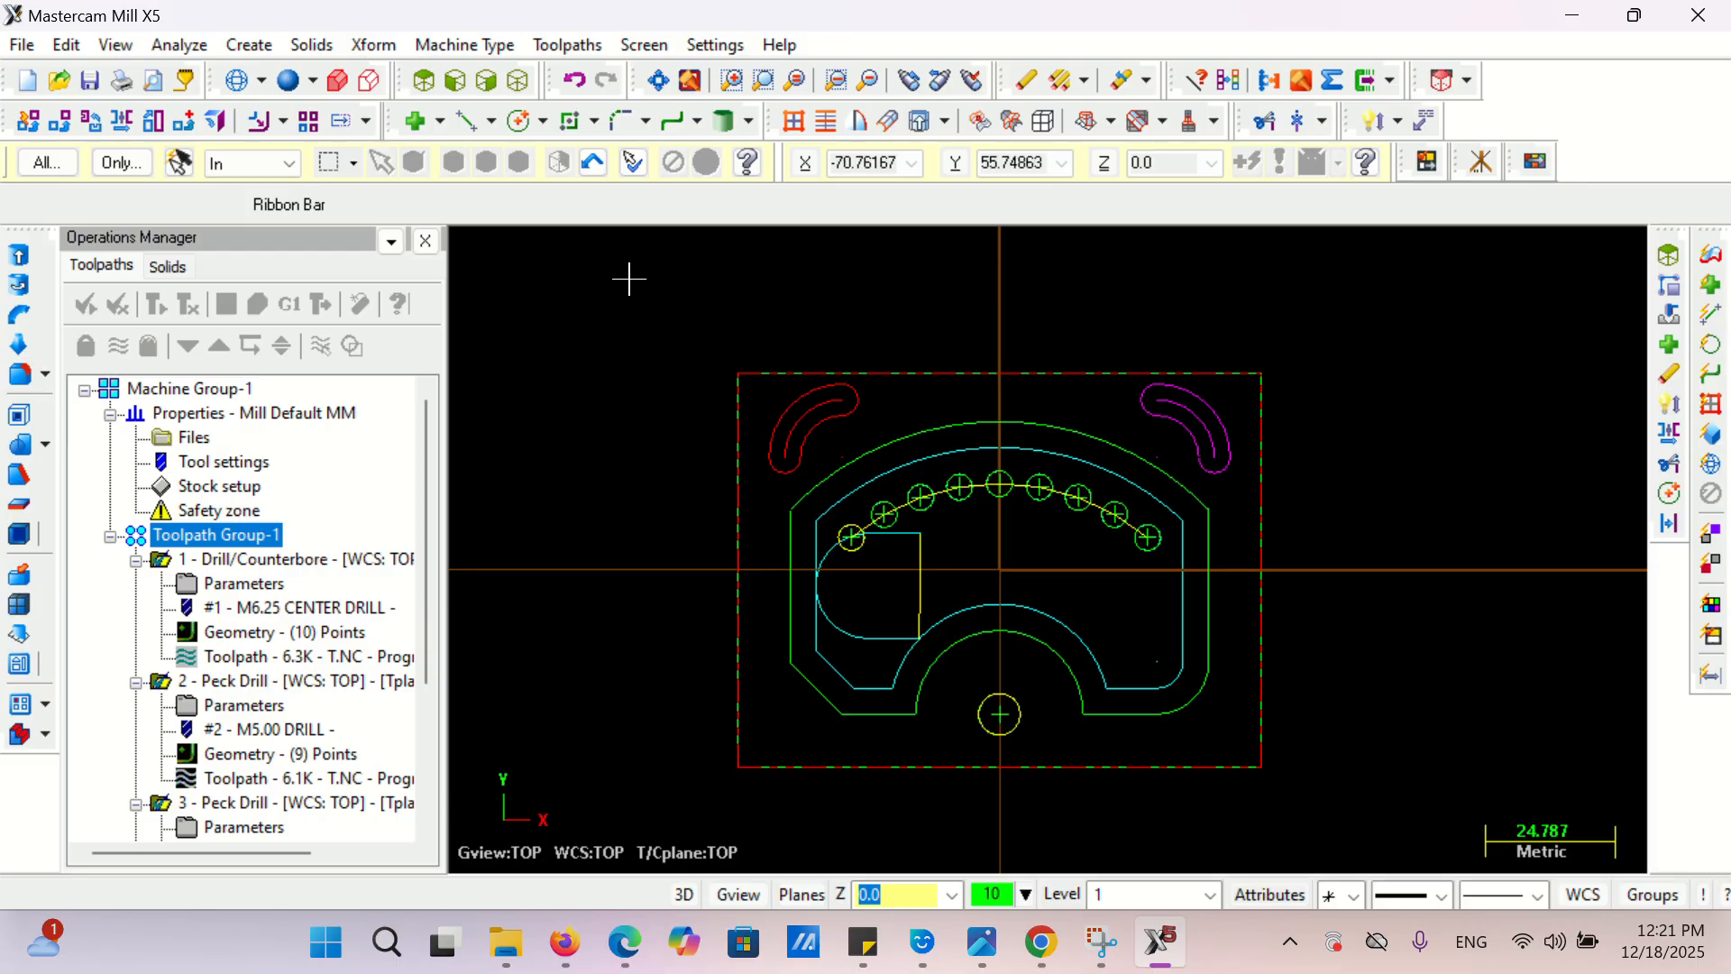
# - Change the contour chain's side to the outside of the profile and backplot the regenerated toolpath
pyautogui.click(135, 560)
pyautogui.click(136, 584)
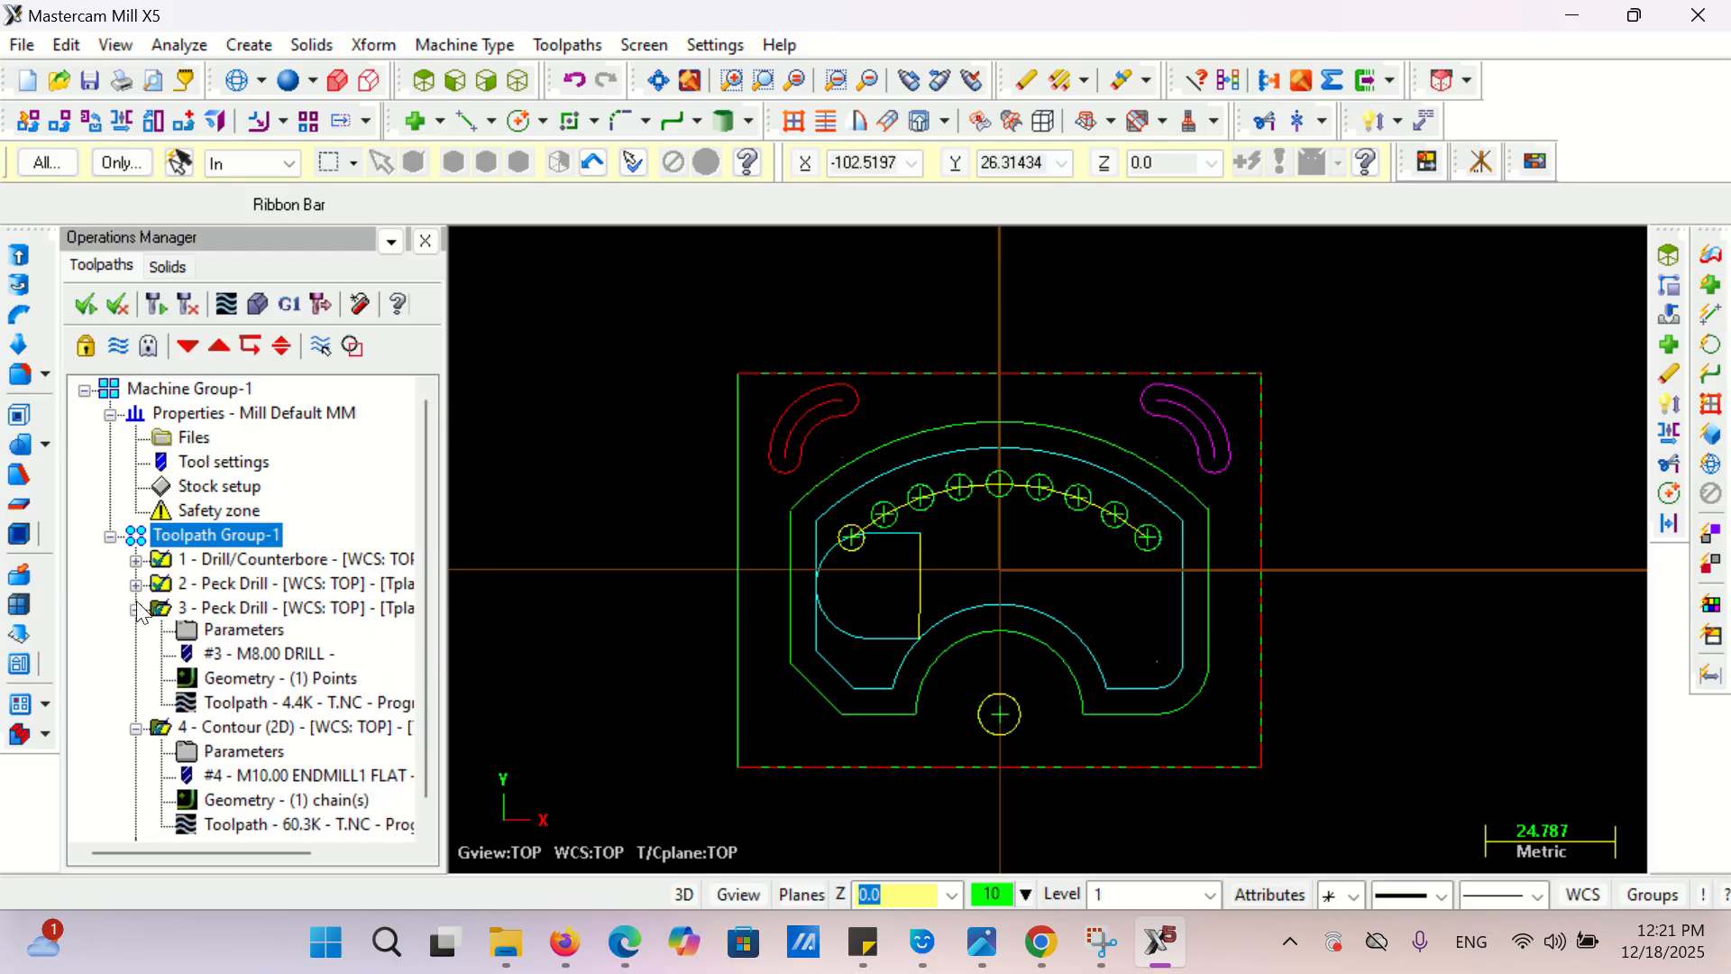
pyautogui.click(135, 608)
pyautogui.scroll(-1, 478, 491)
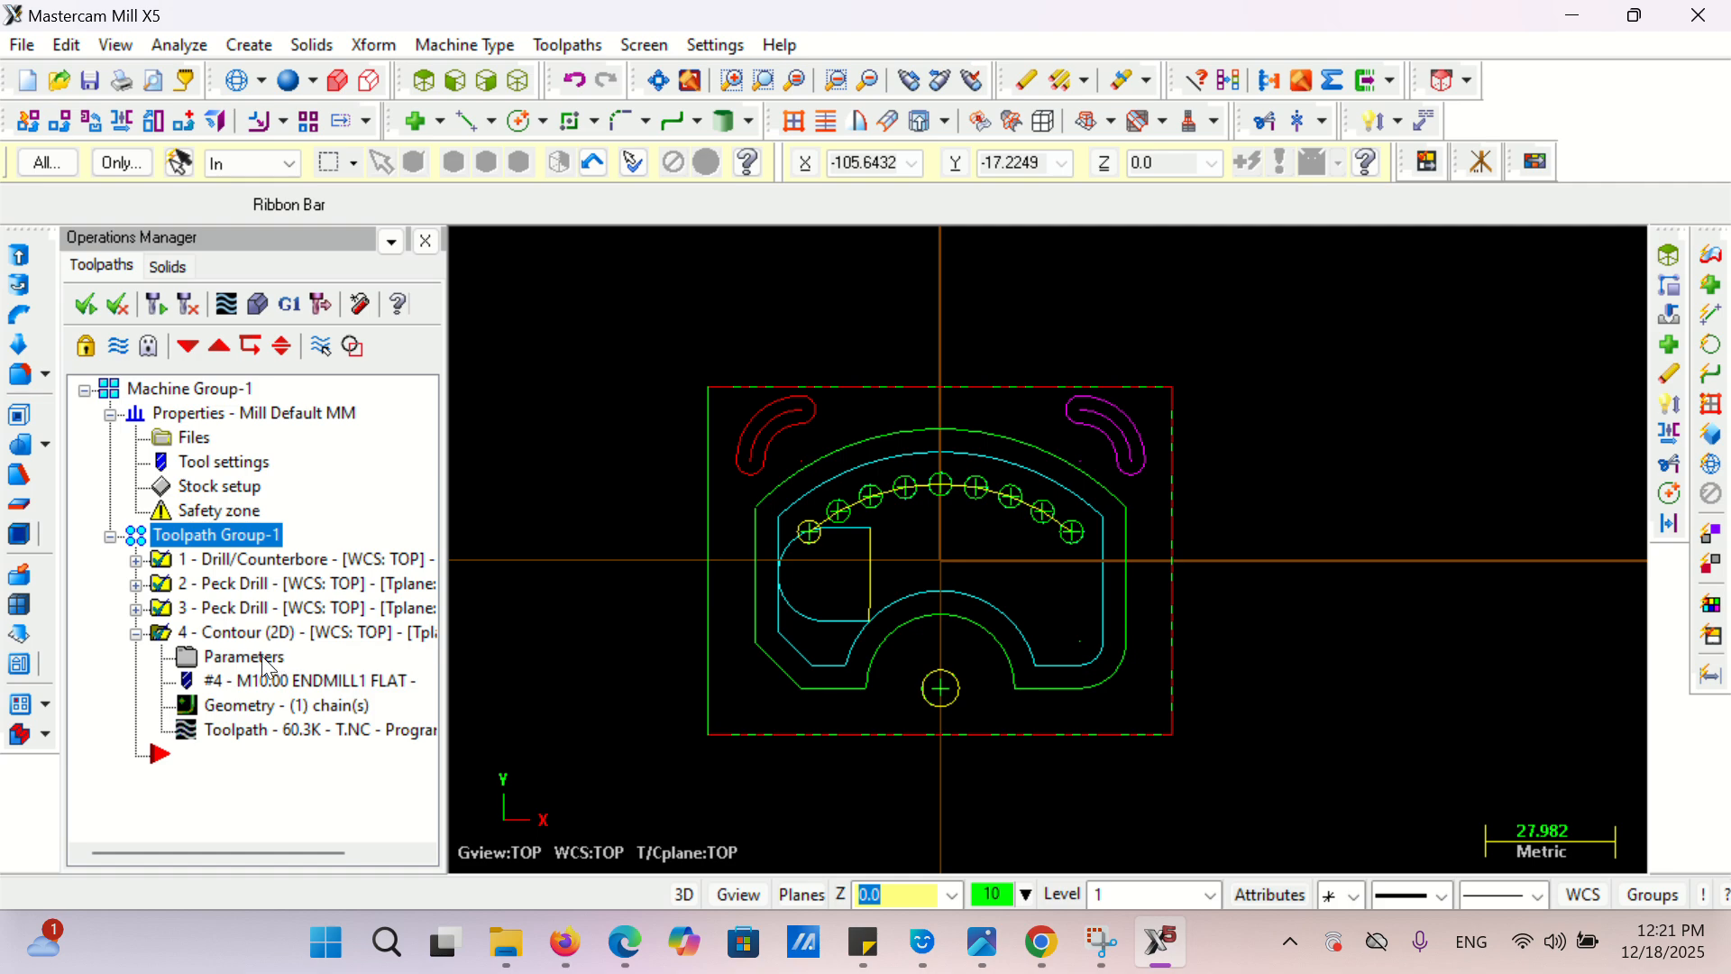
pyautogui.click(237, 707)
pyautogui.rightClick(131, 338)
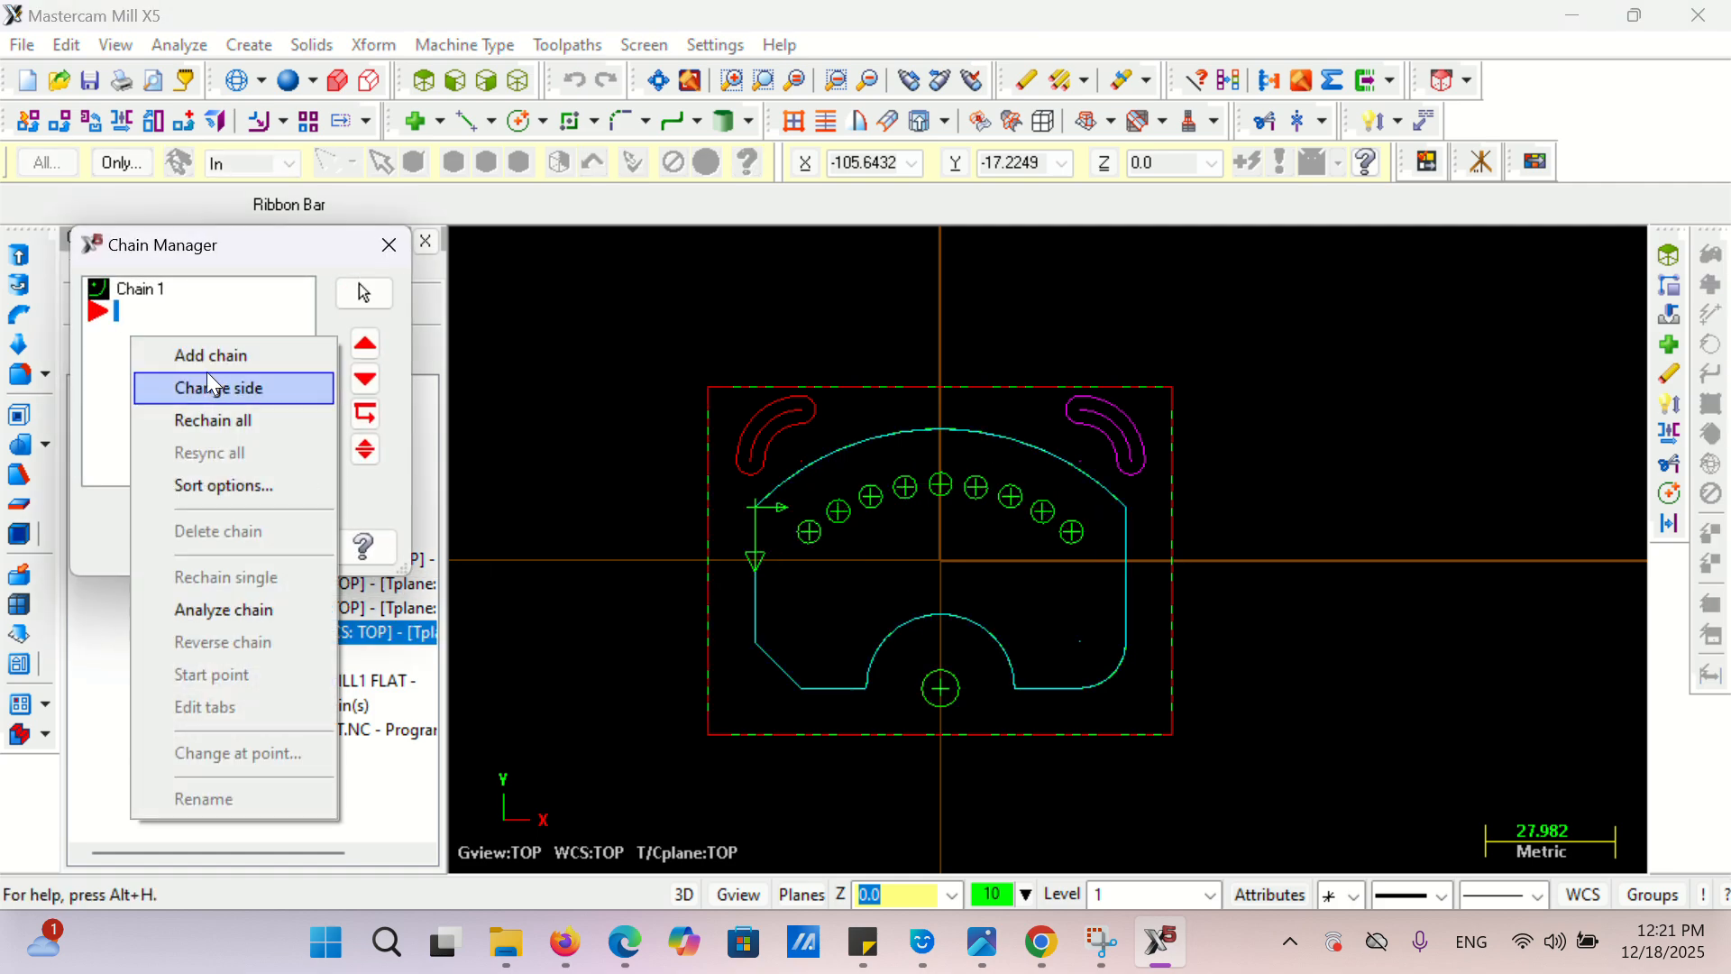
pyautogui.click(274, 388)
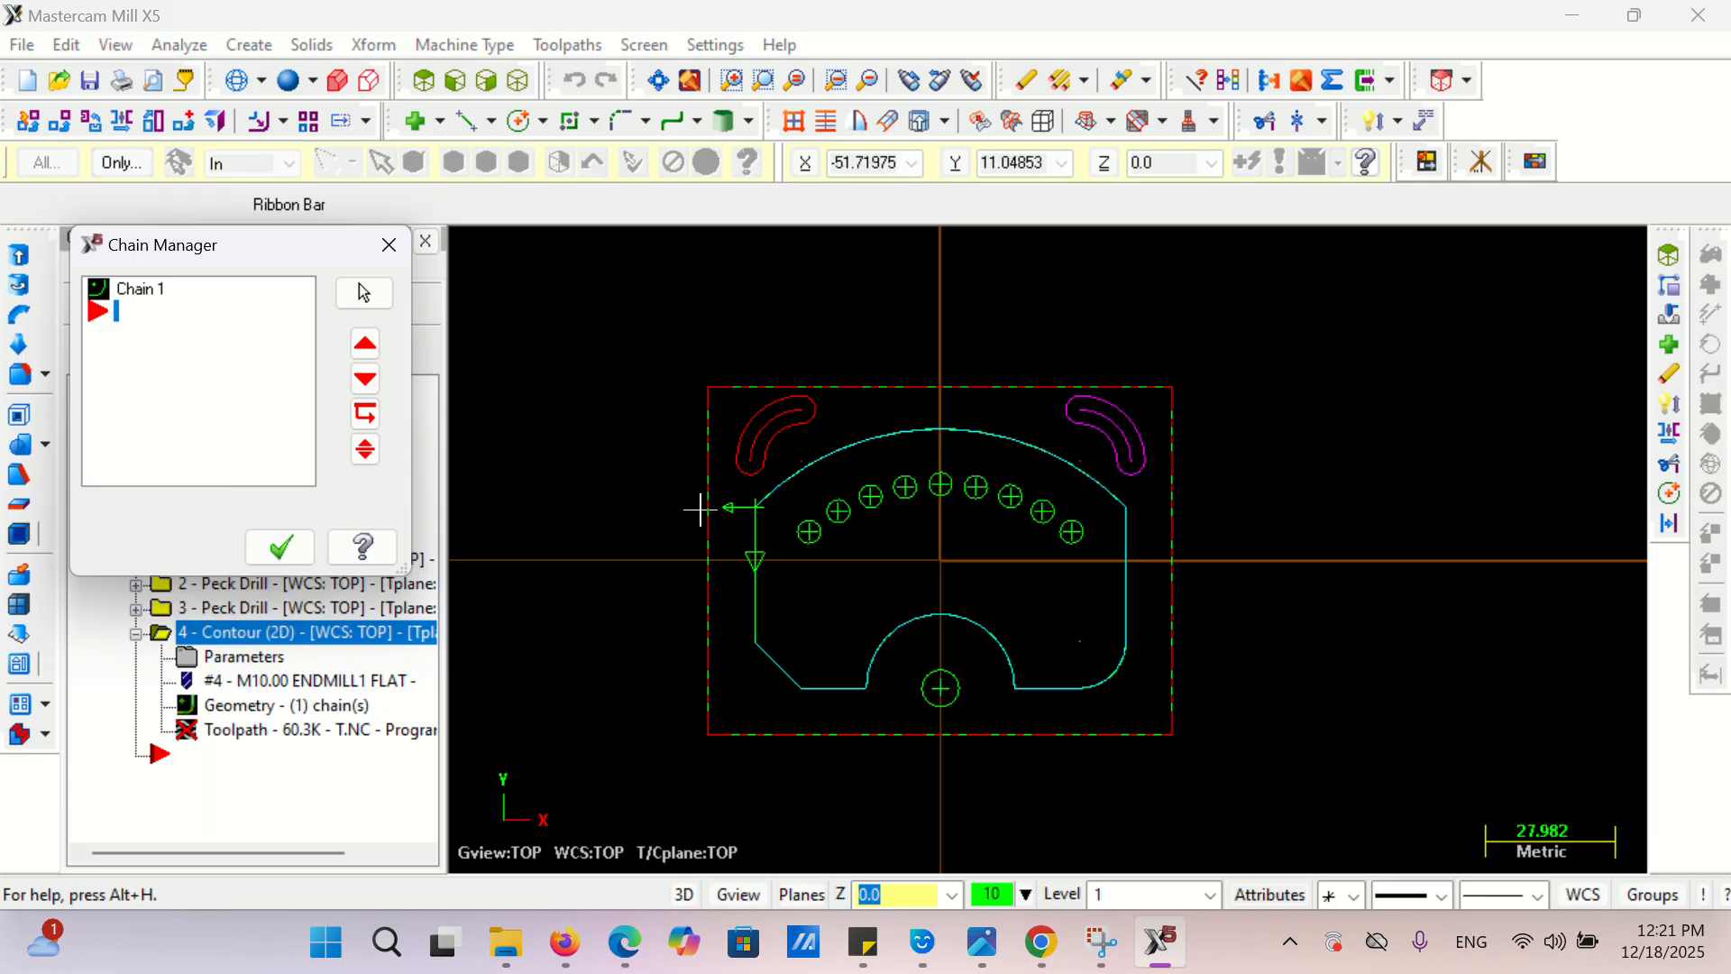
pyautogui.click(281, 547)
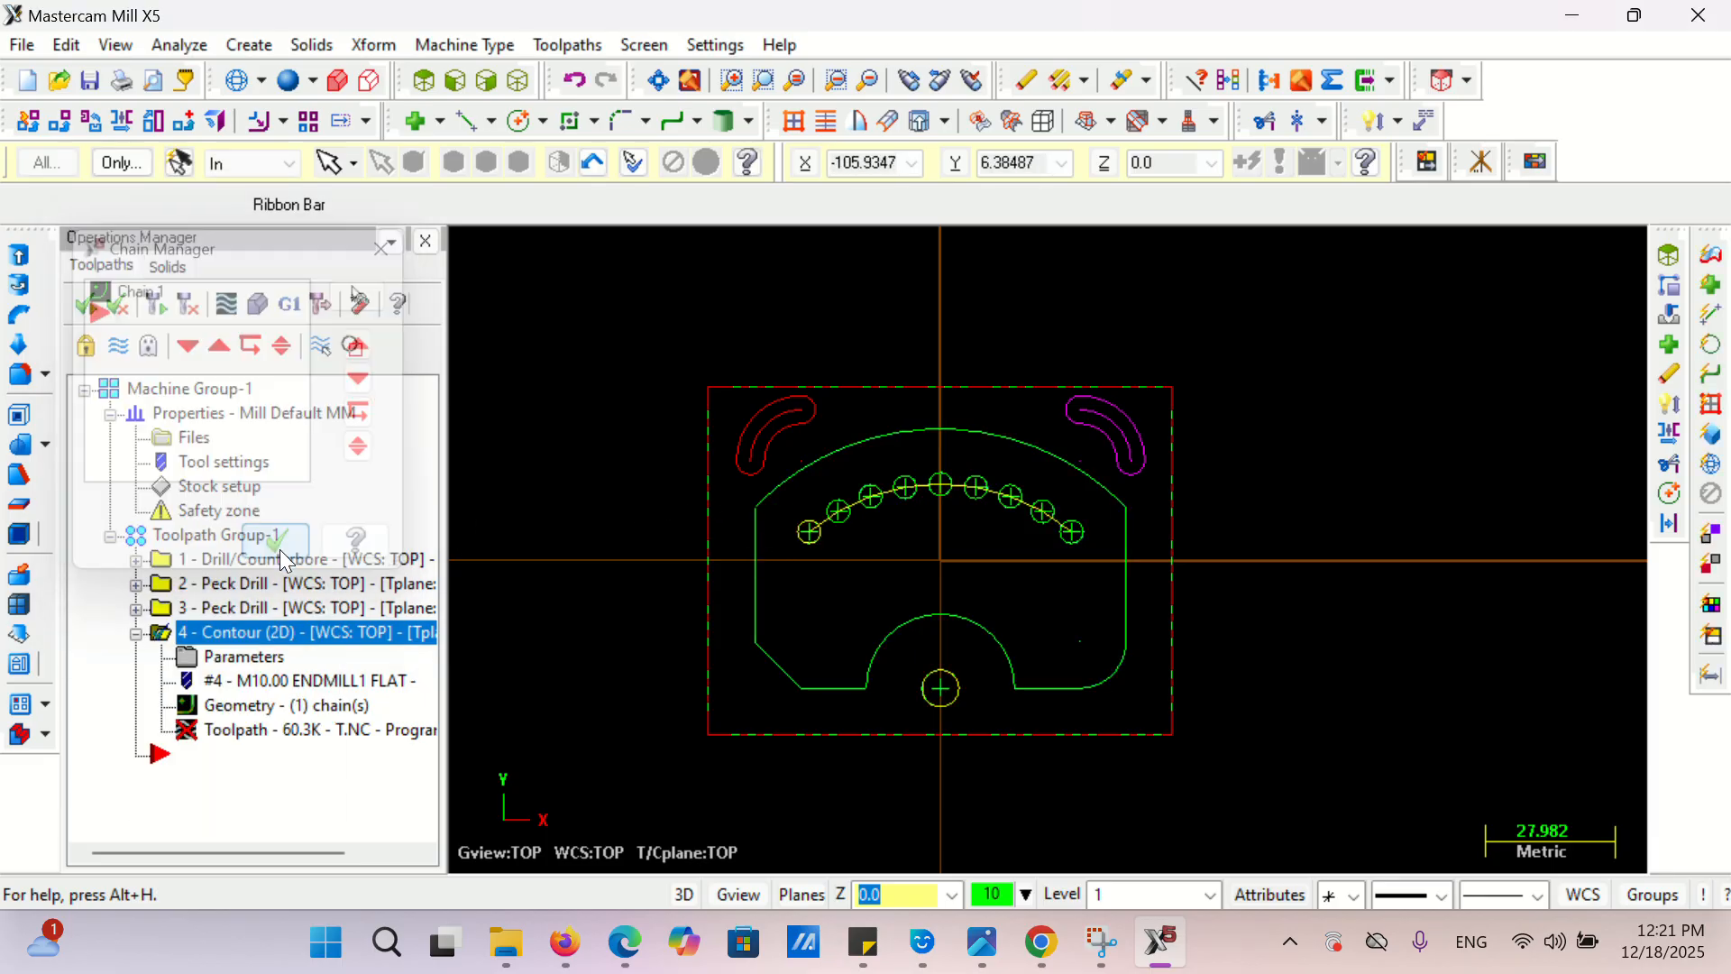
pyautogui.click(160, 303)
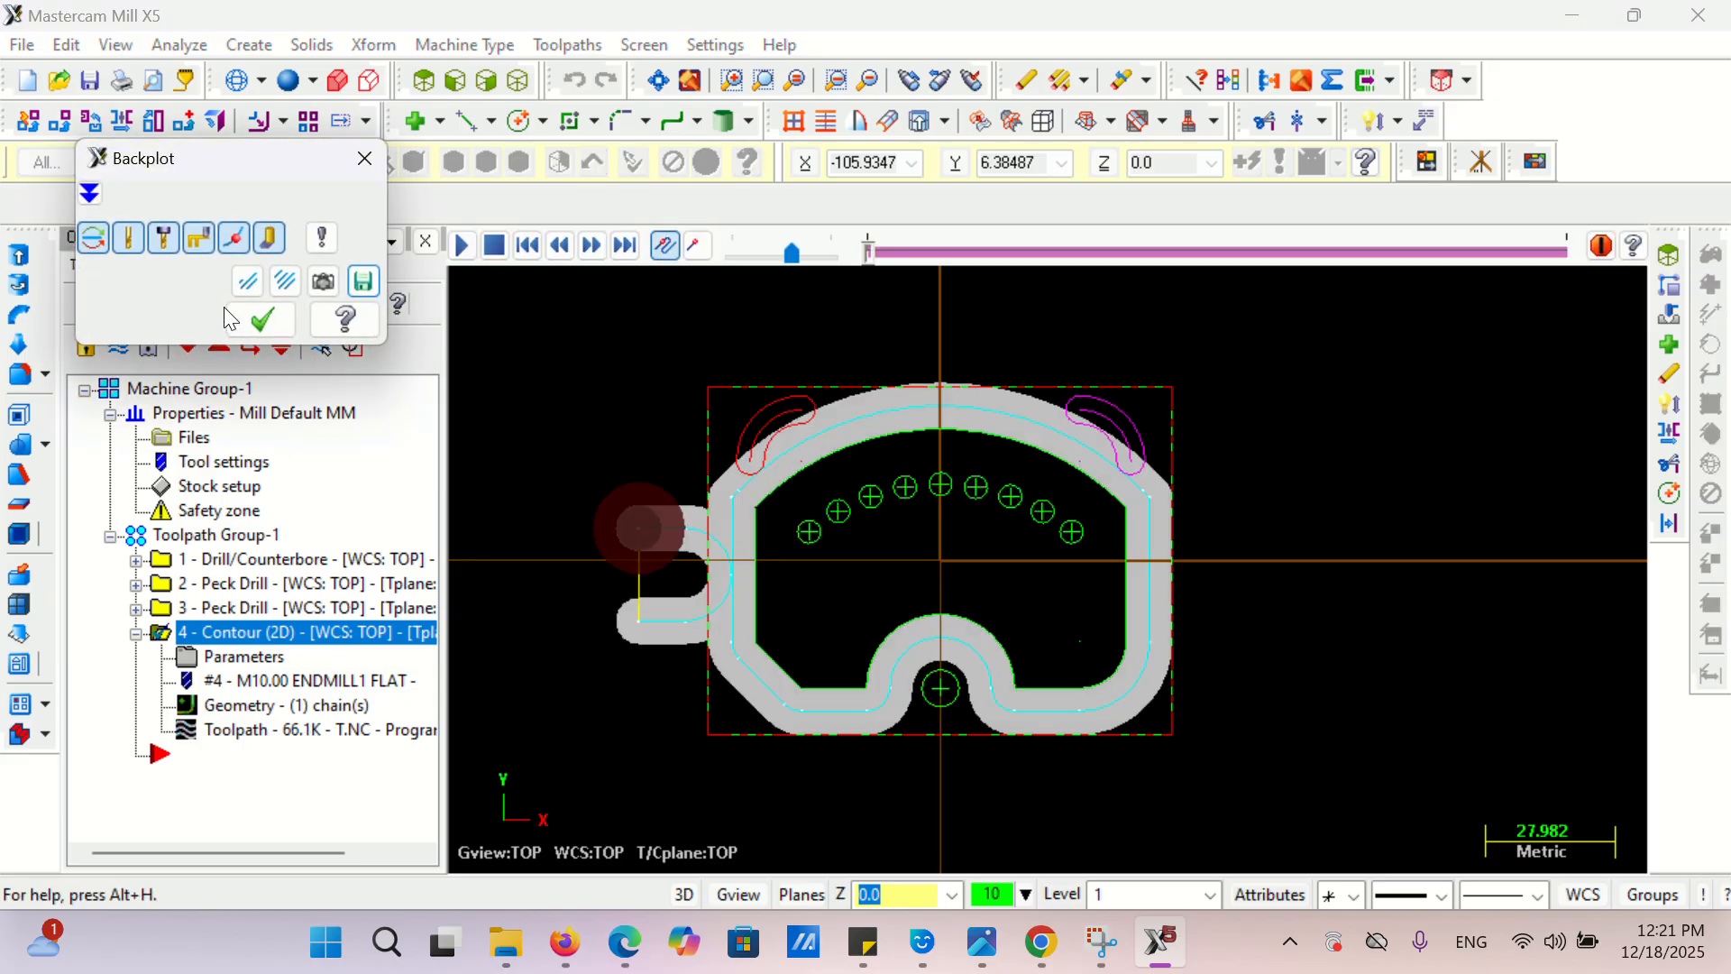
pyautogui.click(362, 159)
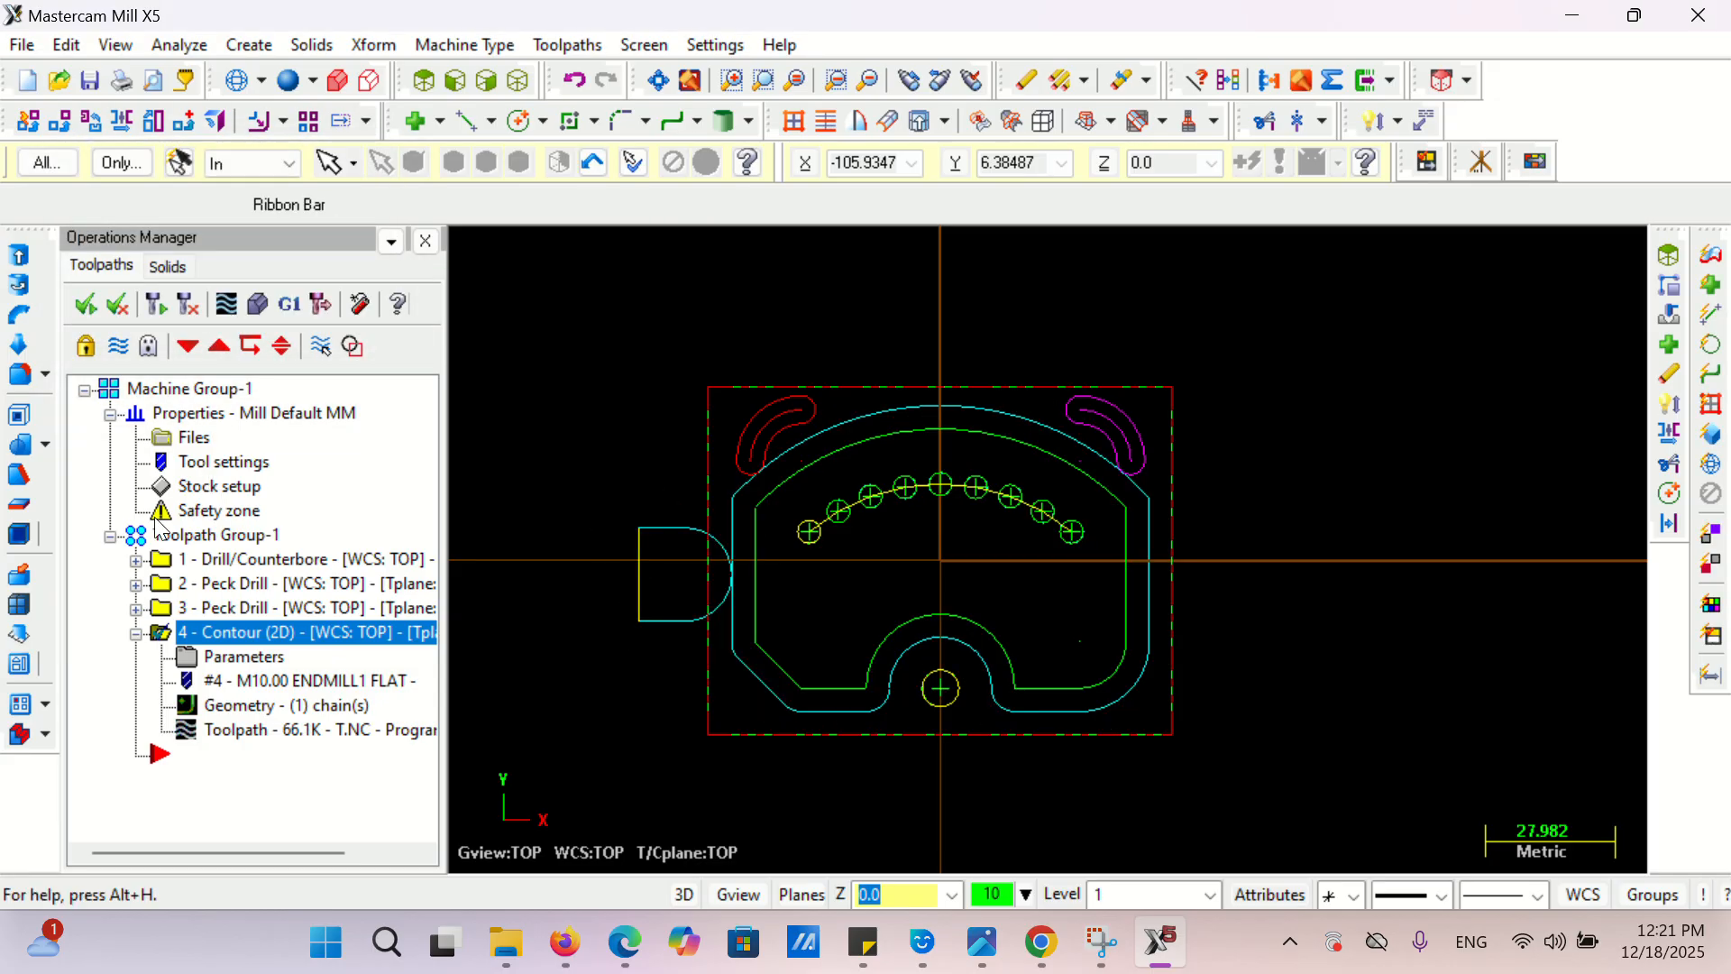
# - Verify the whole toolpath group again with the outside contour and inspect the machined stock in 3D
pyautogui.click(152, 535)
pyautogui.click(261, 305)
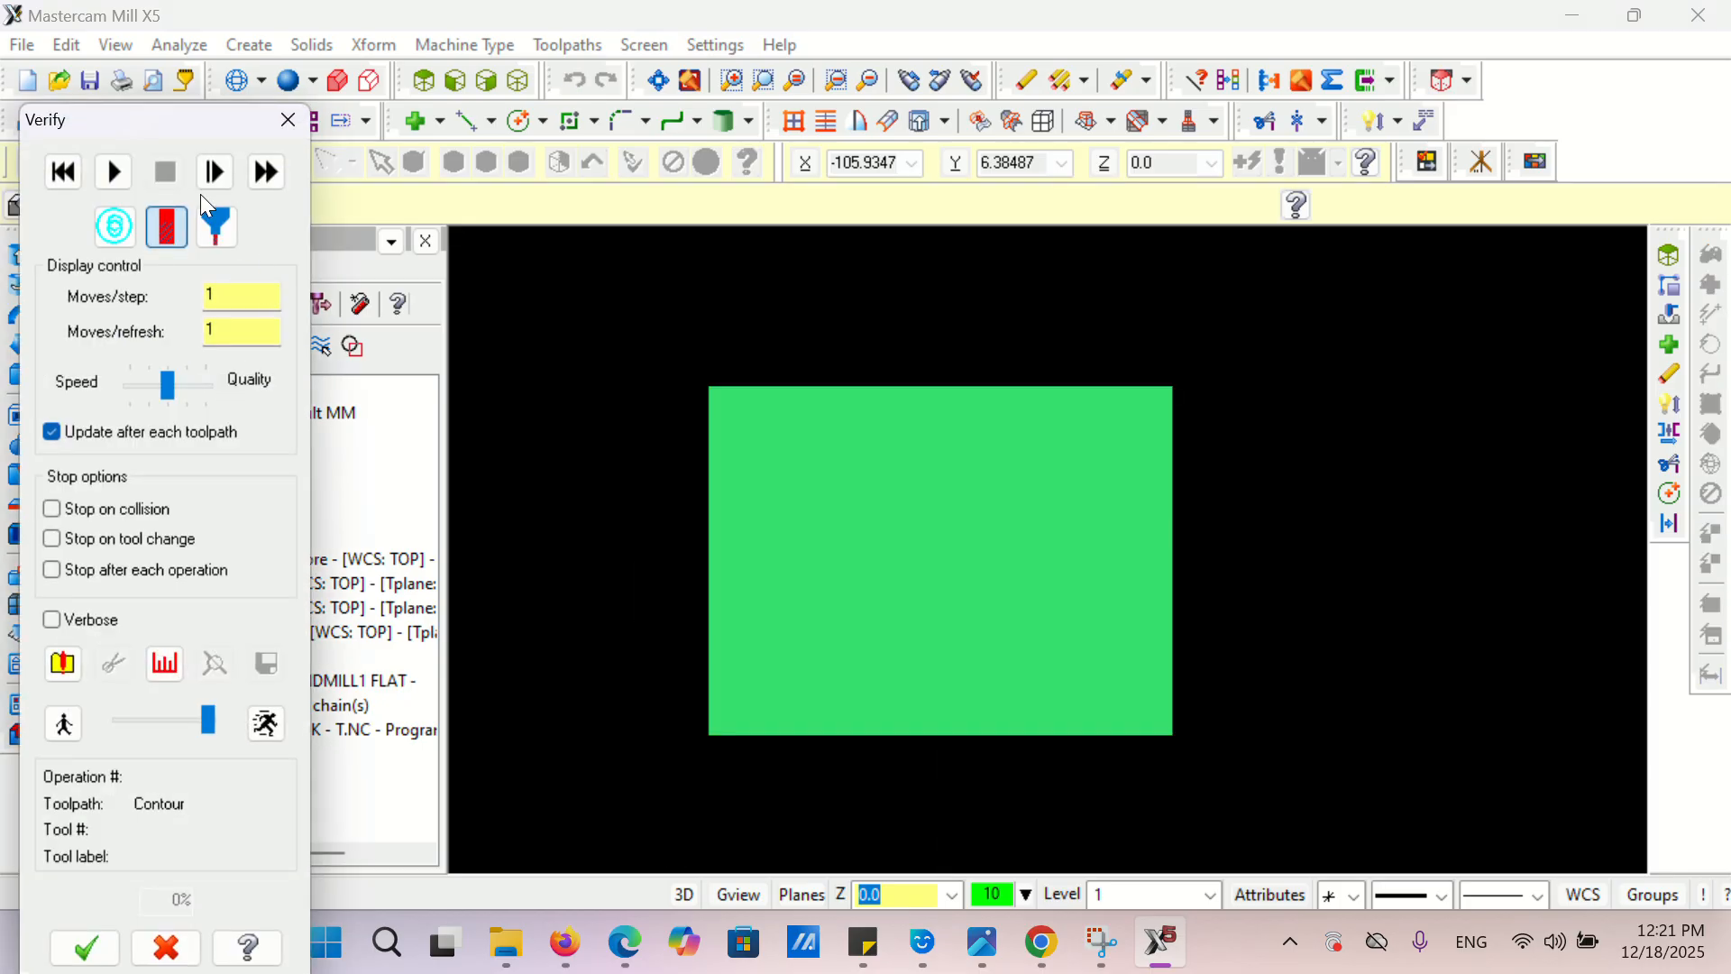
pyautogui.click(124, 176)
pyautogui.moveTo(660, 460); pyautogui.dragTo(911, 473, button='middle')
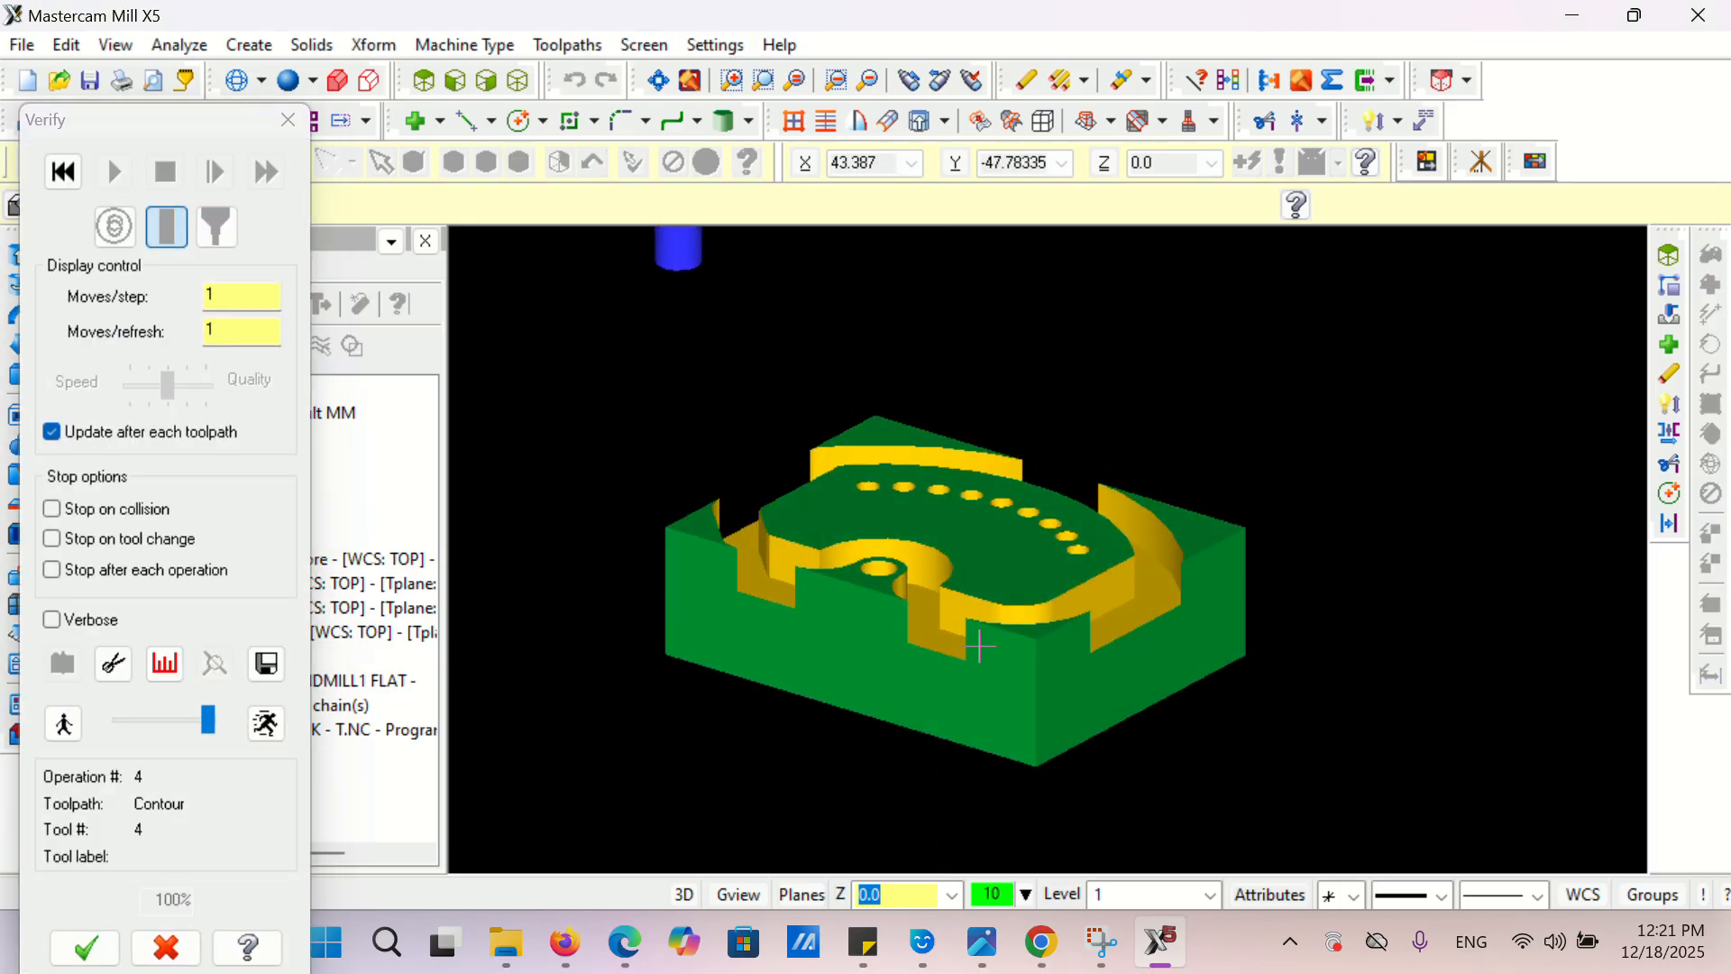
# - Inspect the machined stock from a steeper angle and close the verification
pyautogui.moveTo(879, 588); pyautogui.dragTo(880, 631, button='middle')
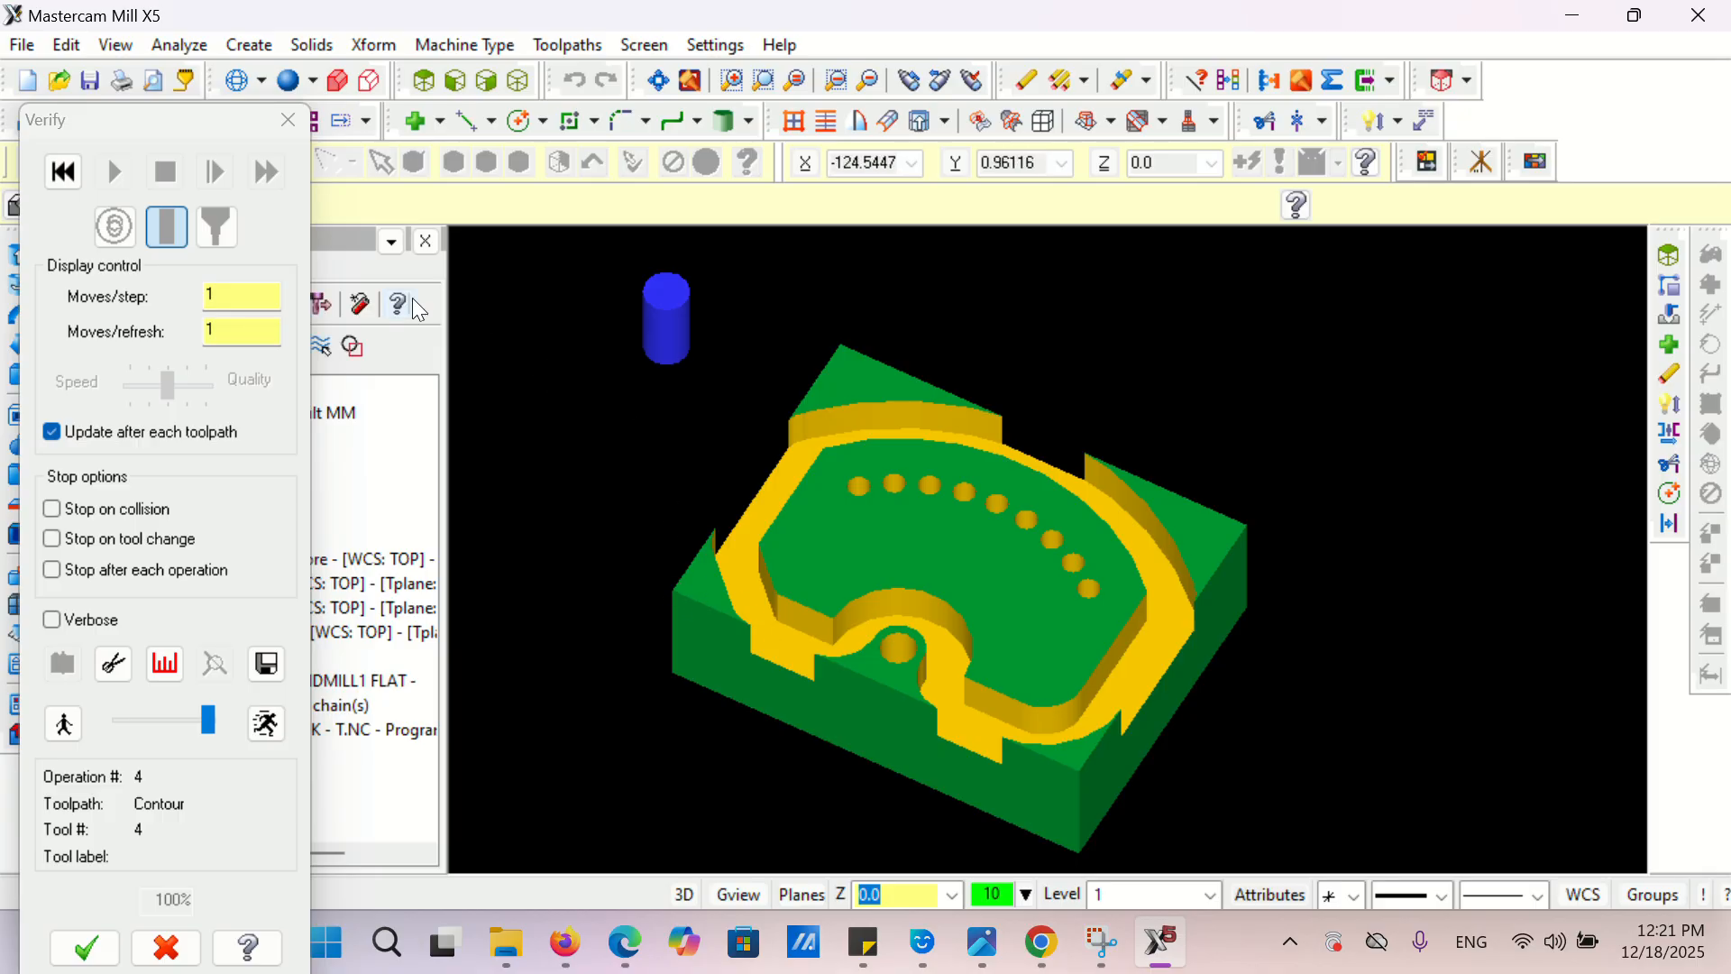
pyautogui.click(287, 120)
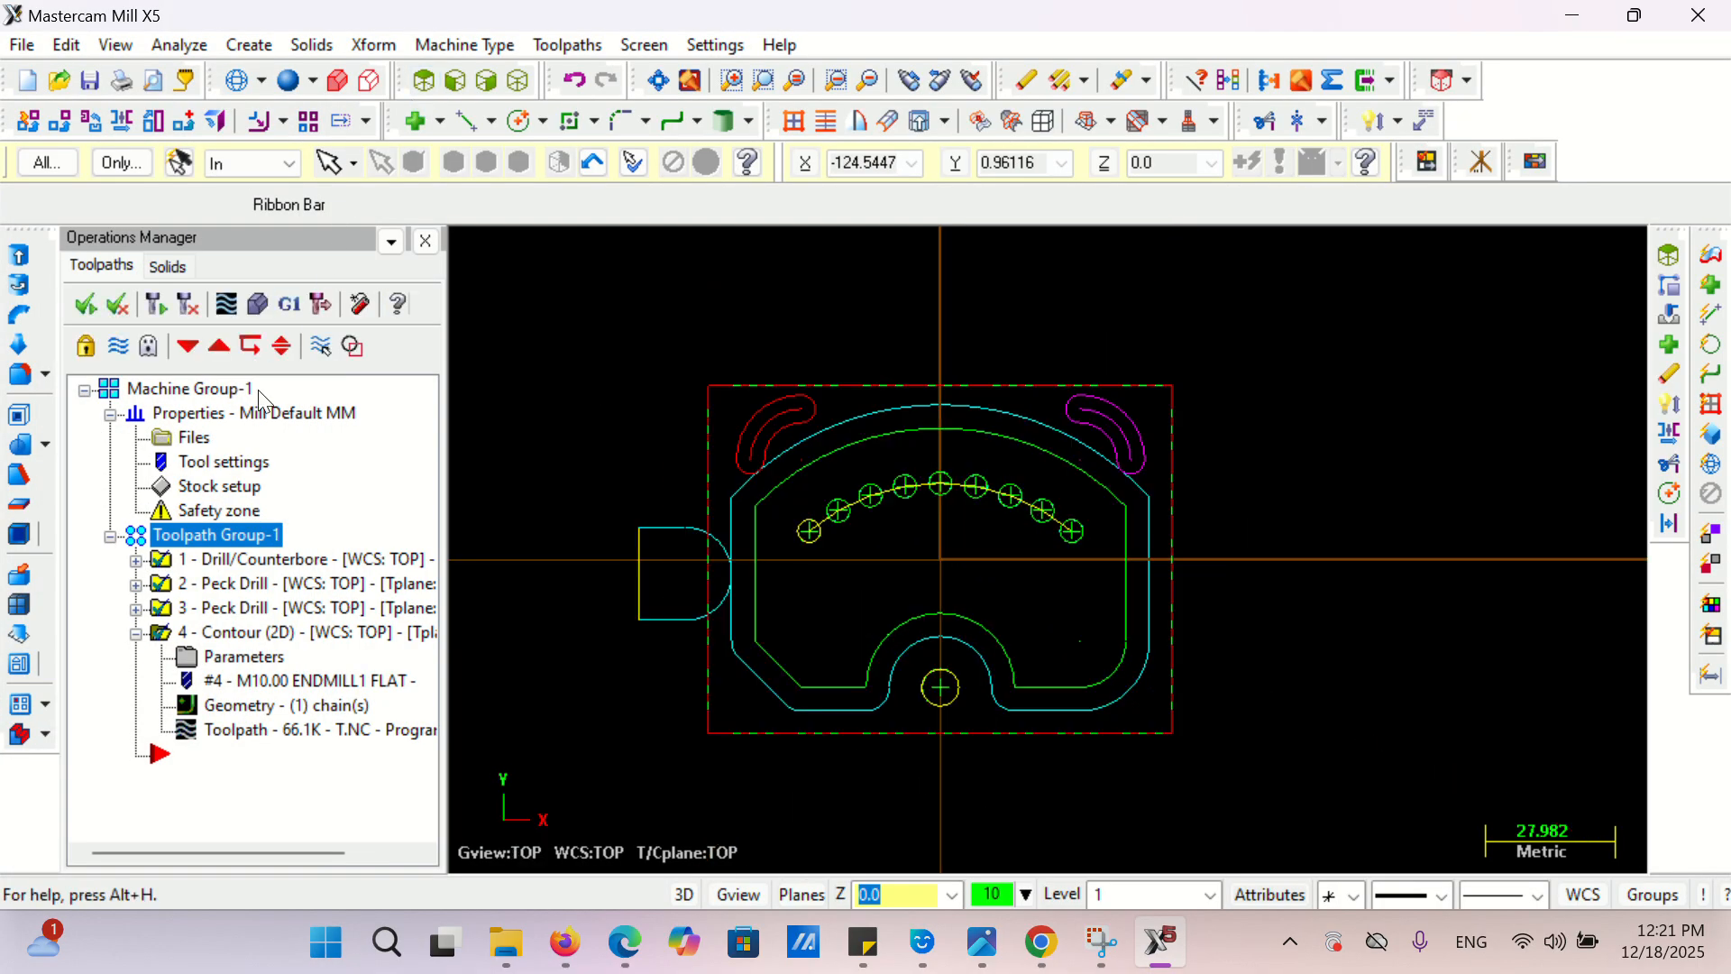
# - Enable multi passes on the contour toolpath with 2 rough passes at a spacing of 9
pyautogui.click(238, 639)
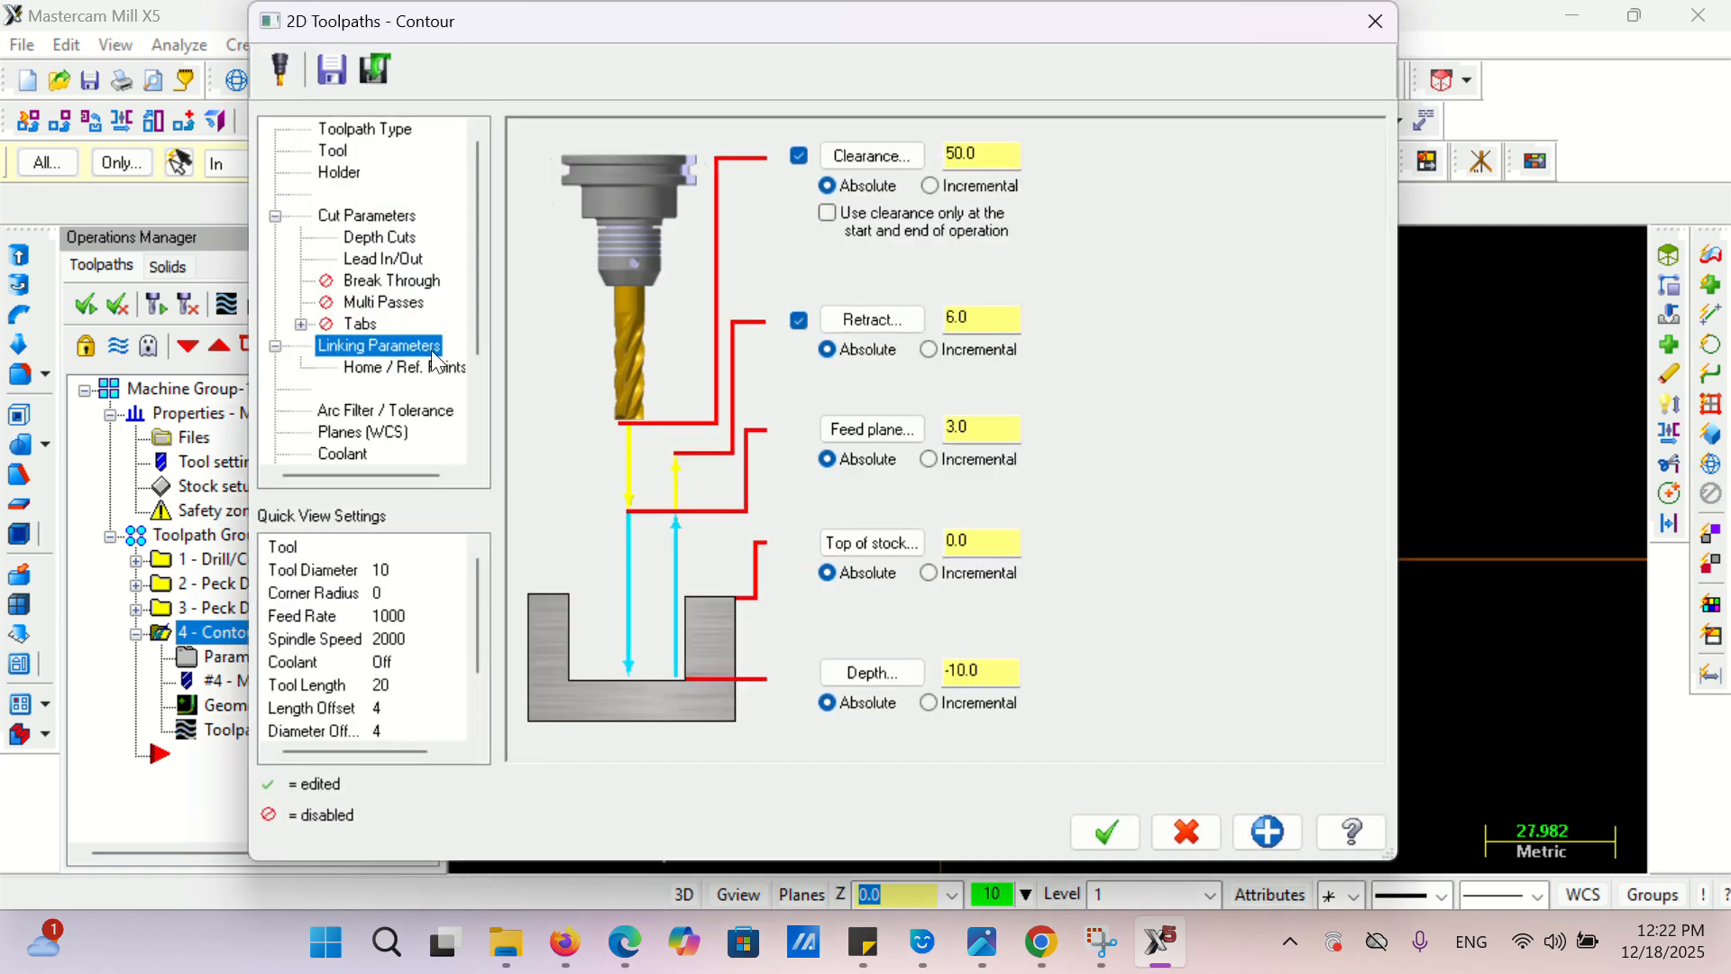
pyautogui.click(362, 302)
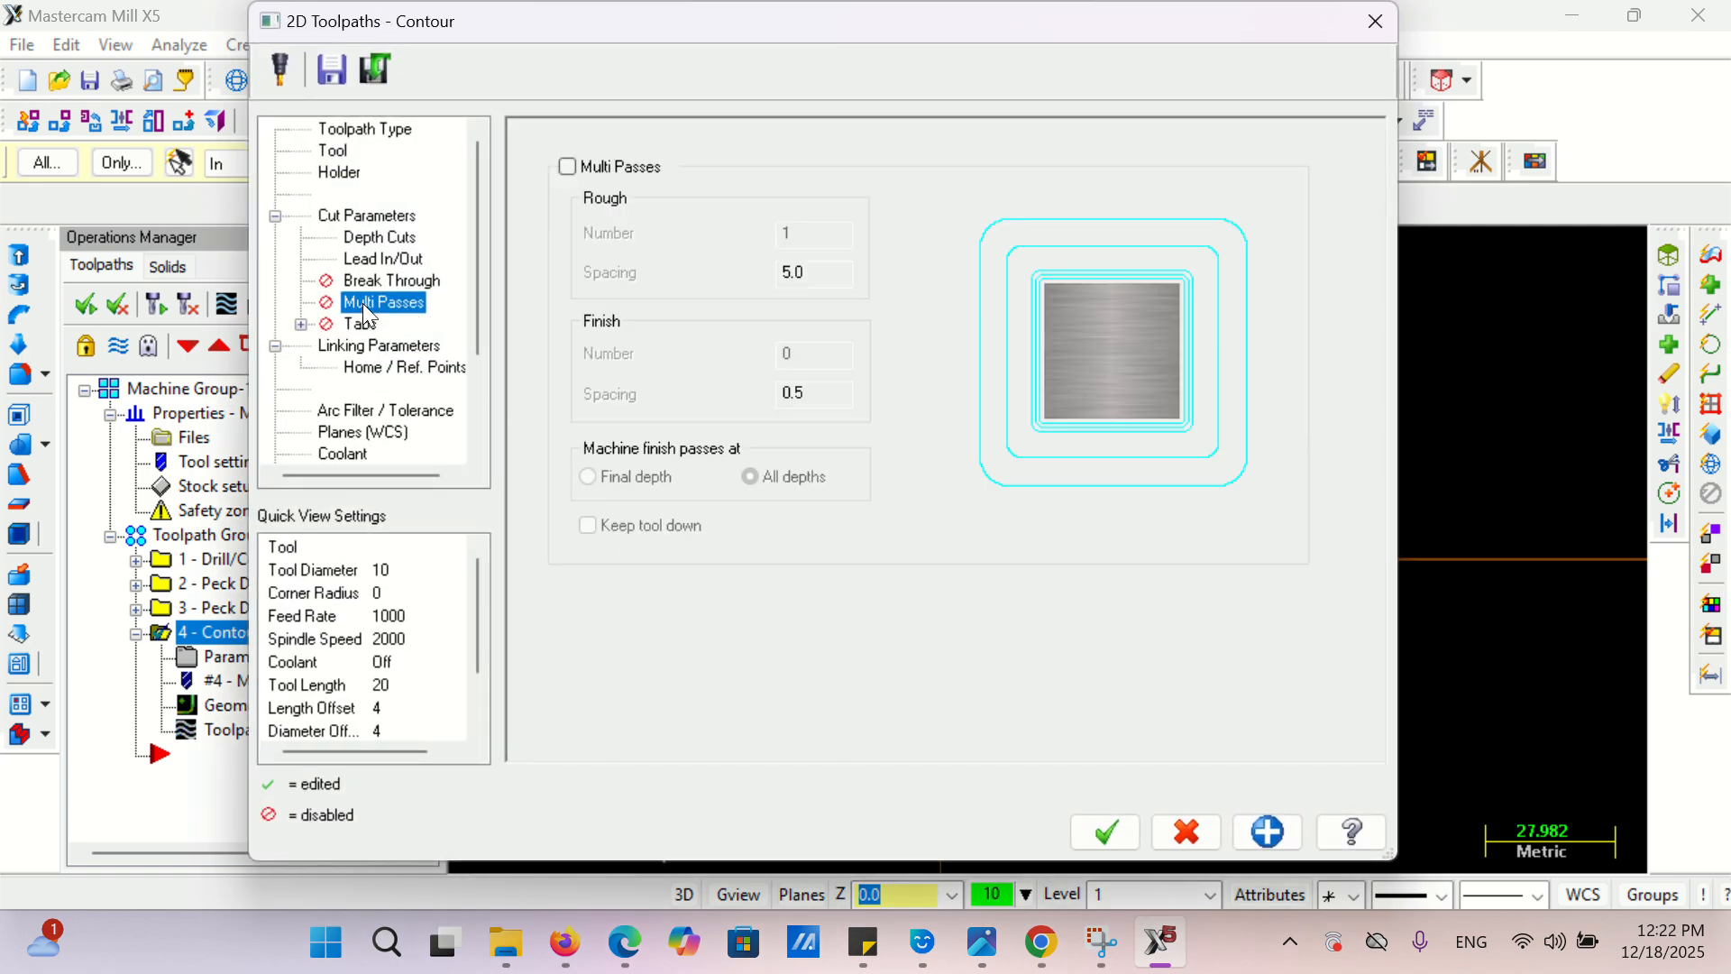
pyautogui.click(567, 167)
pyautogui.doubleClick(810, 237)
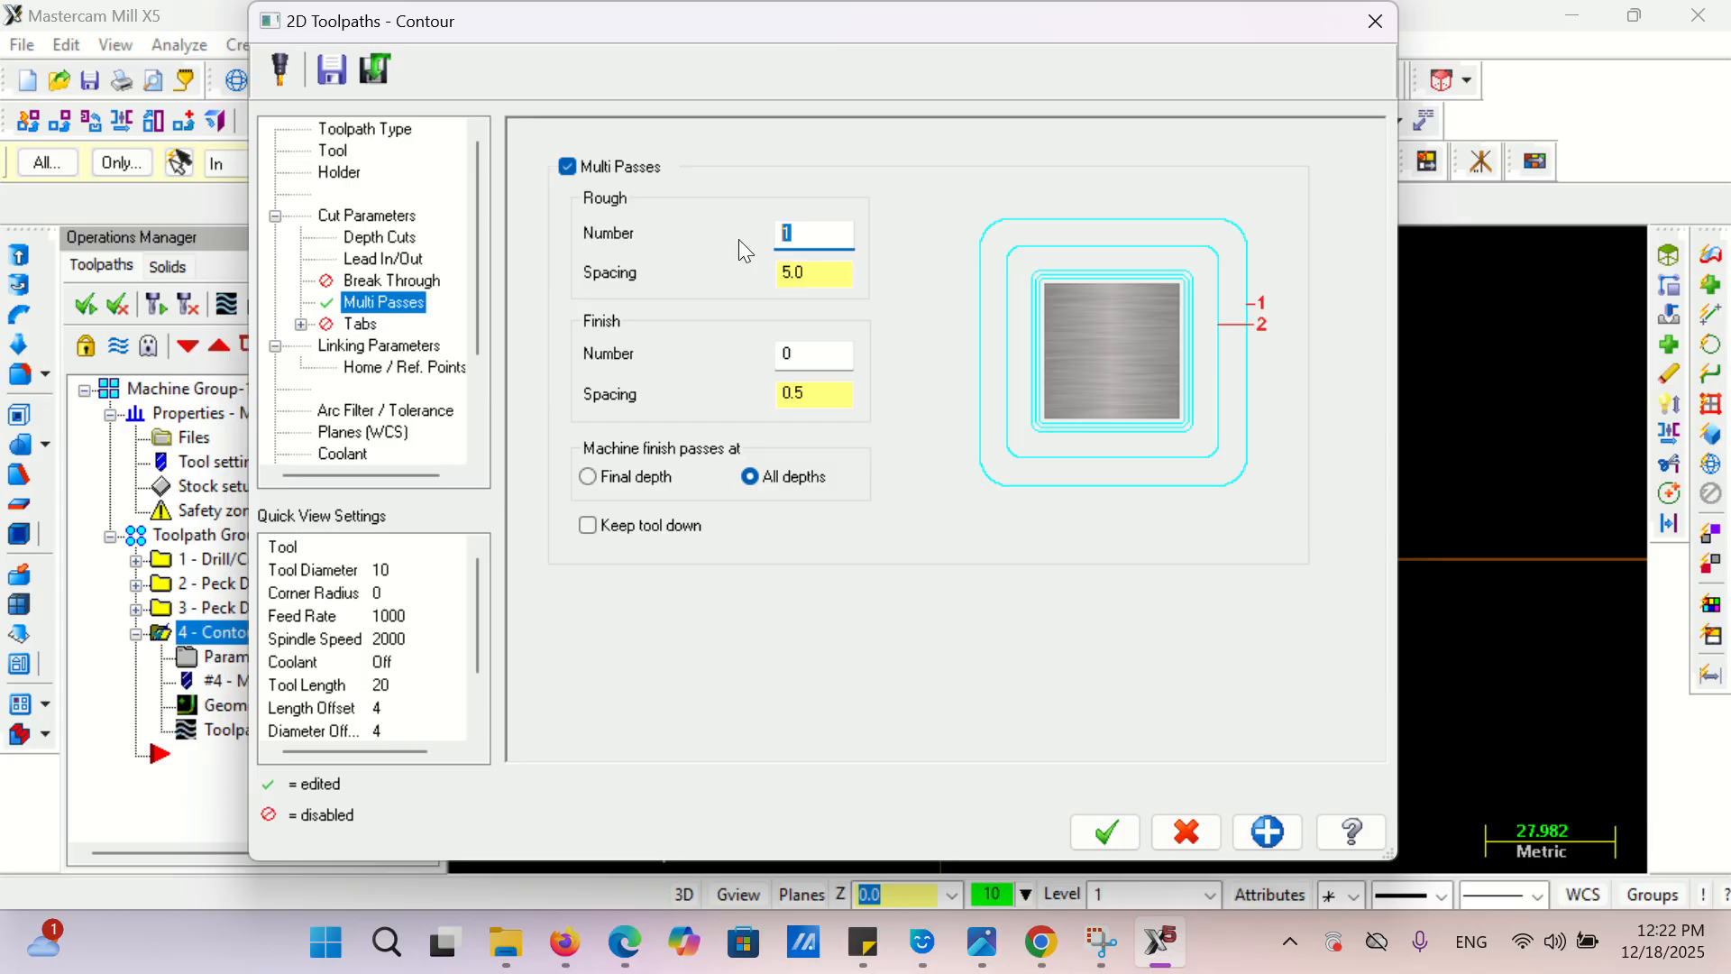
pyautogui.press('Tab')
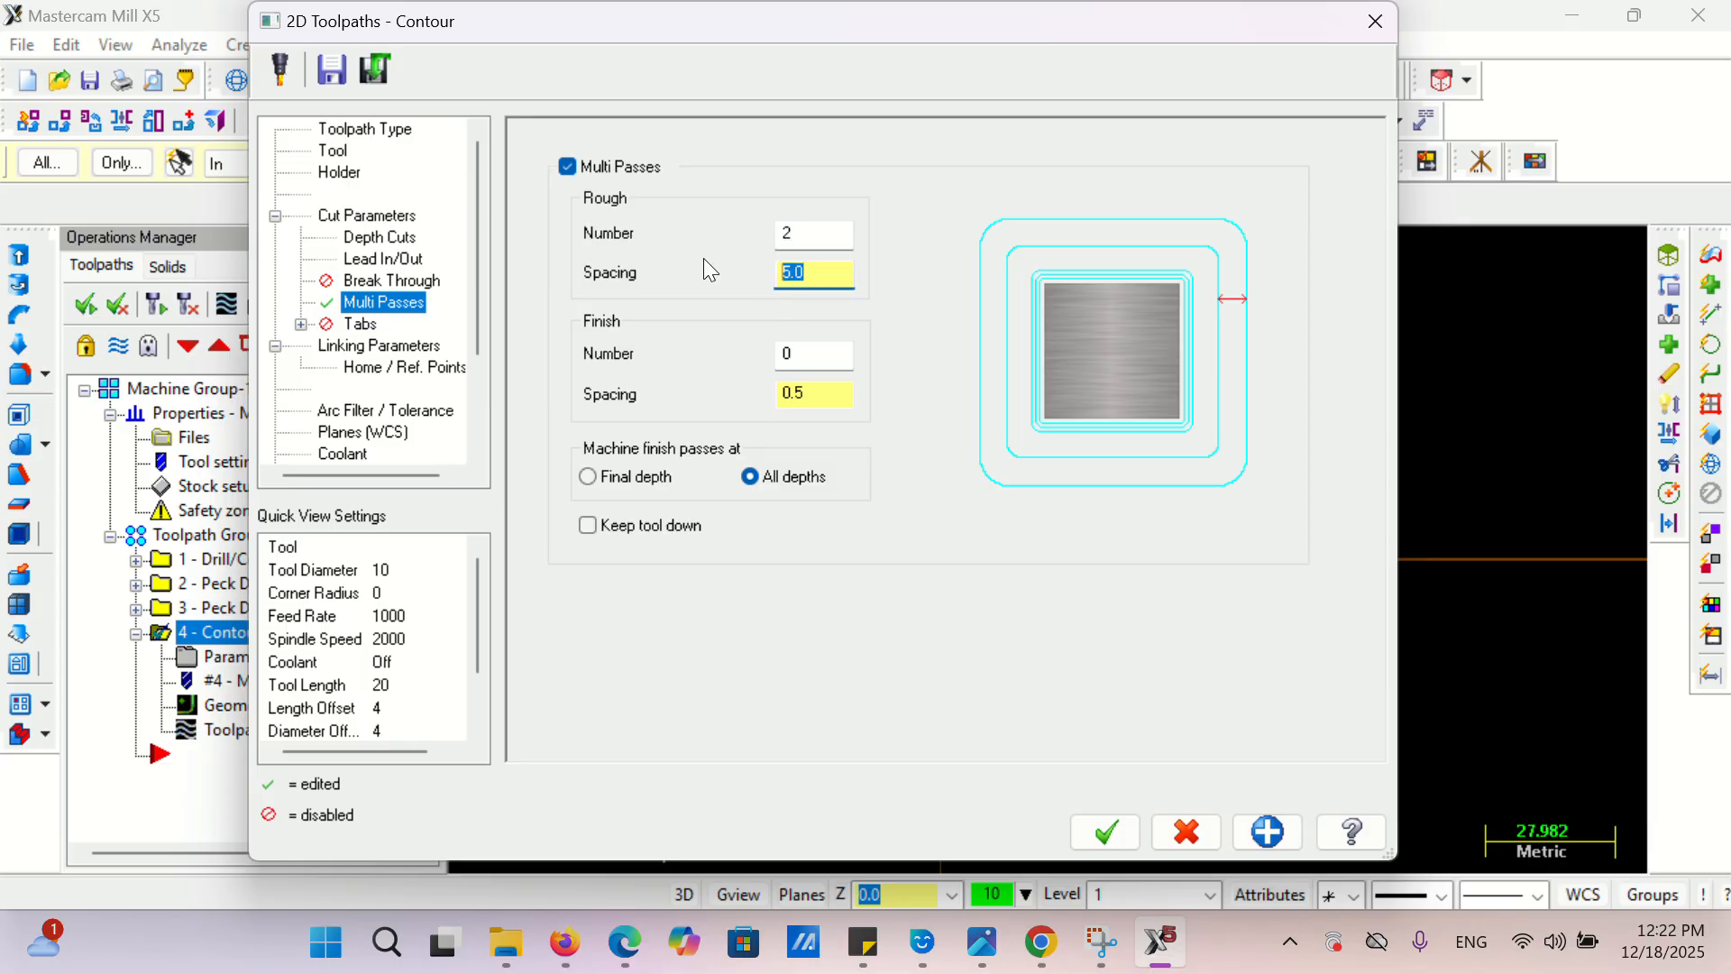
pyautogui.write('9')
pyautogui.click(1105, 831)
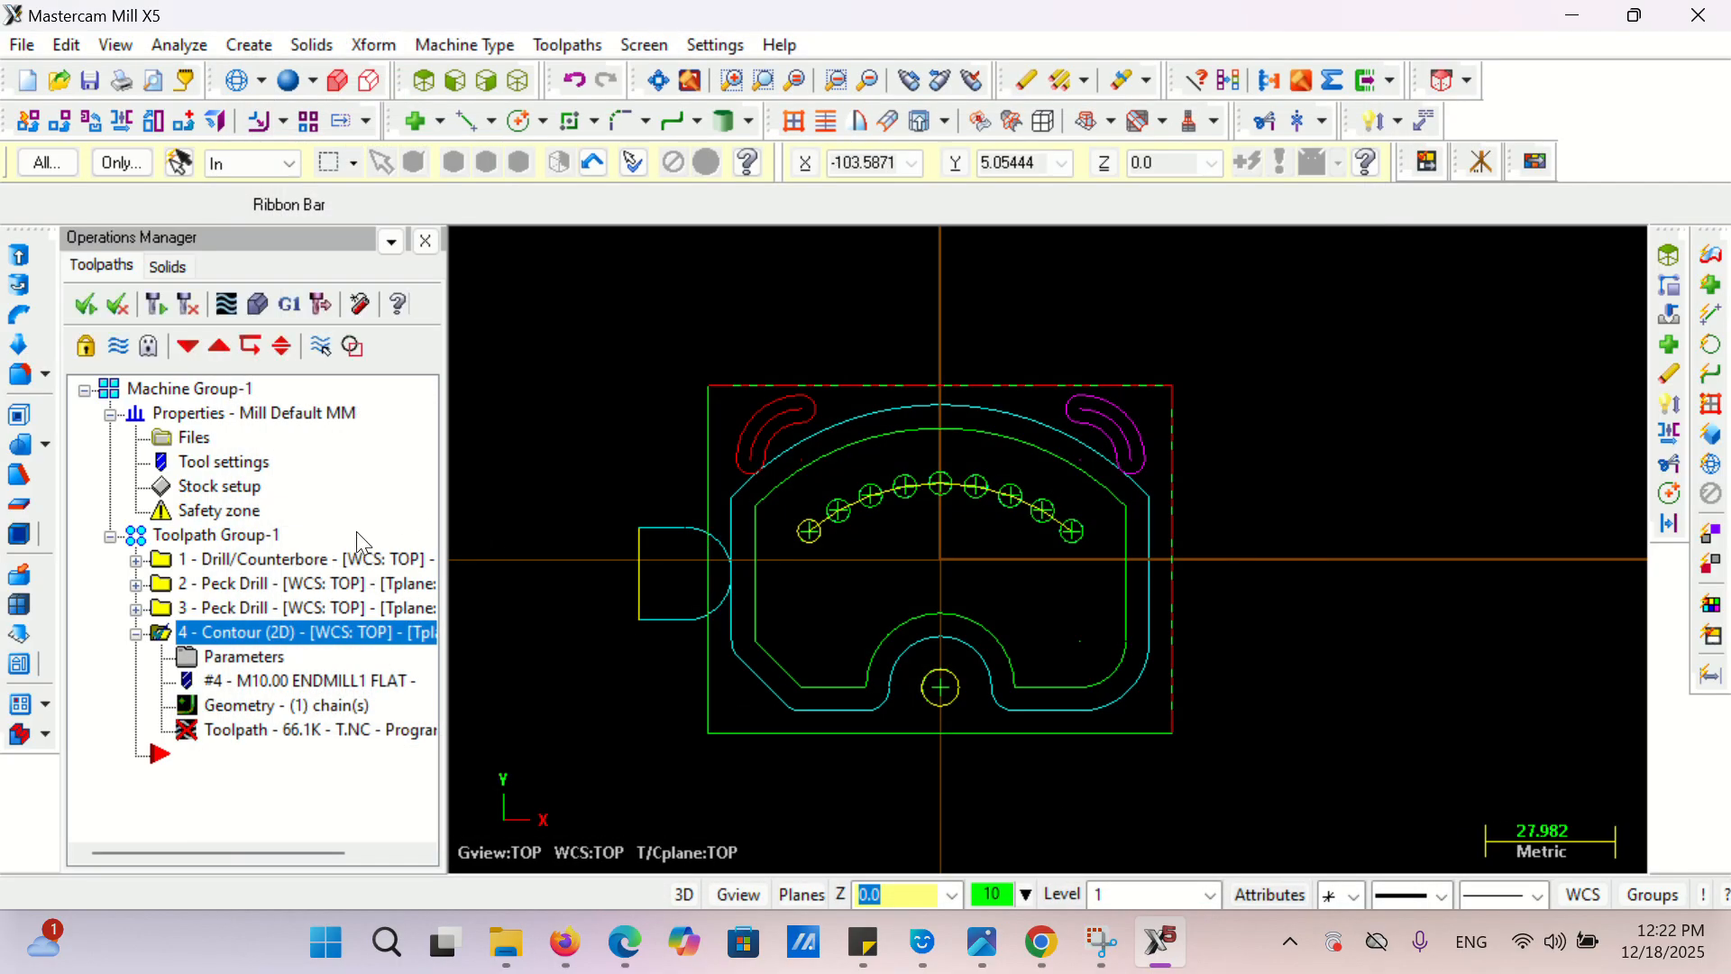
# - Regenerate the contour operation and backplot its multi-pass toolpath
pyautogui.click(153, 306)
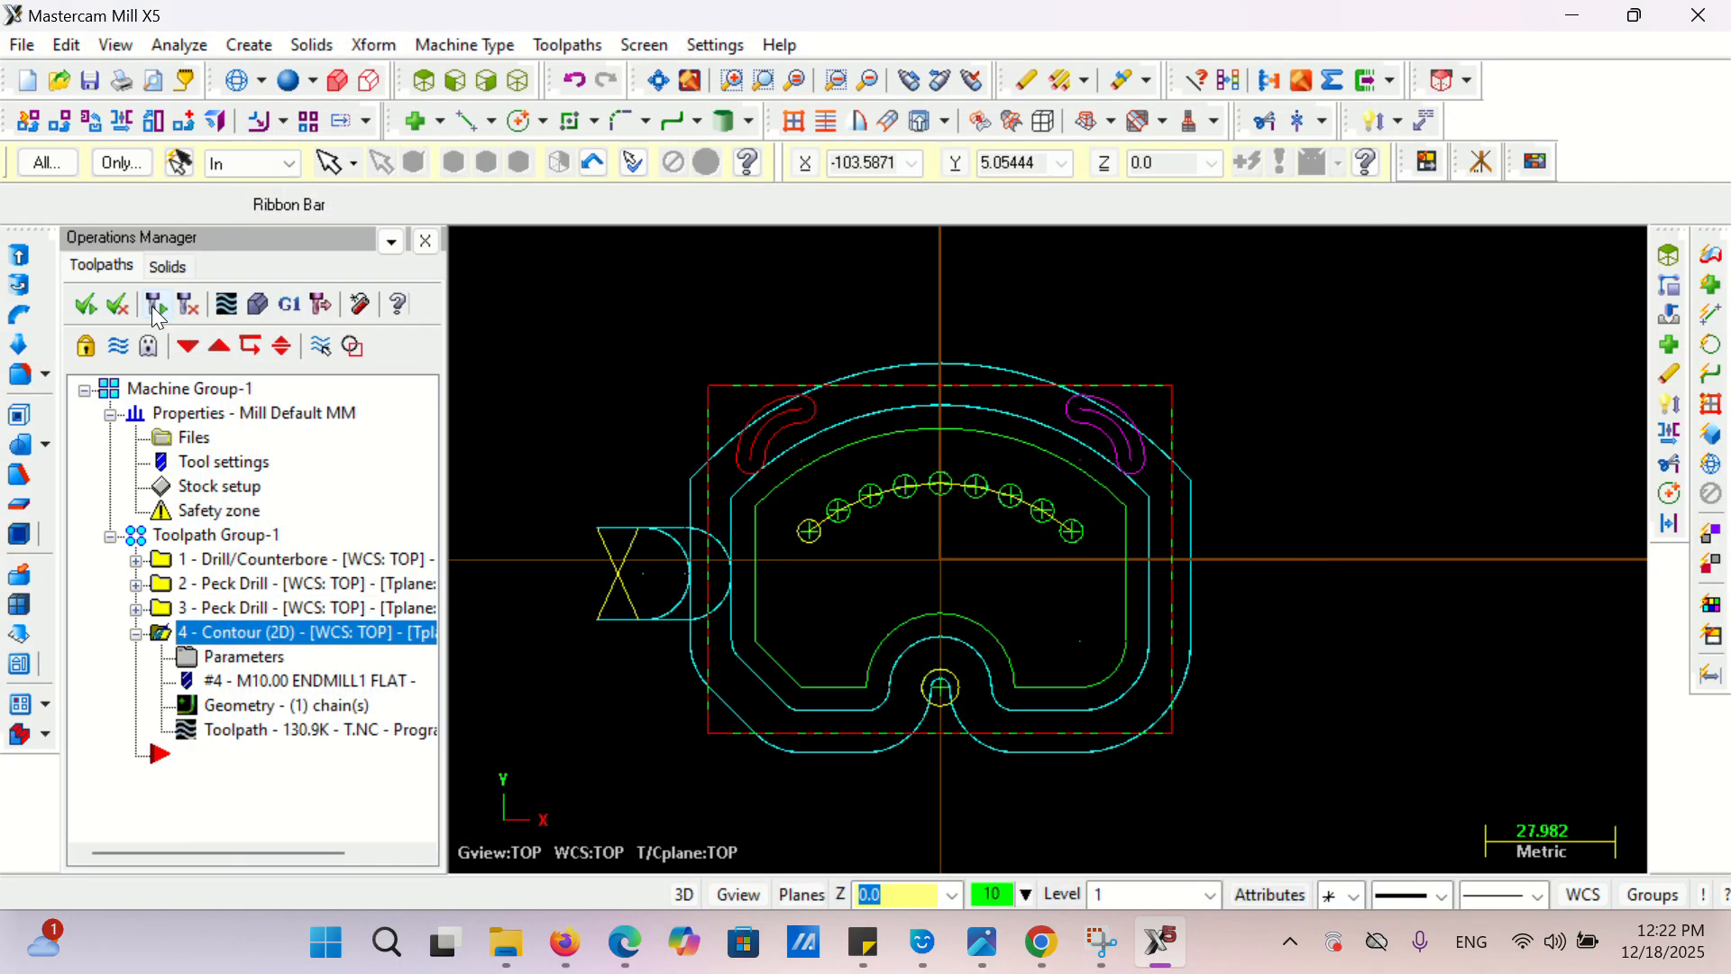
pyautogui.click(227, 306)
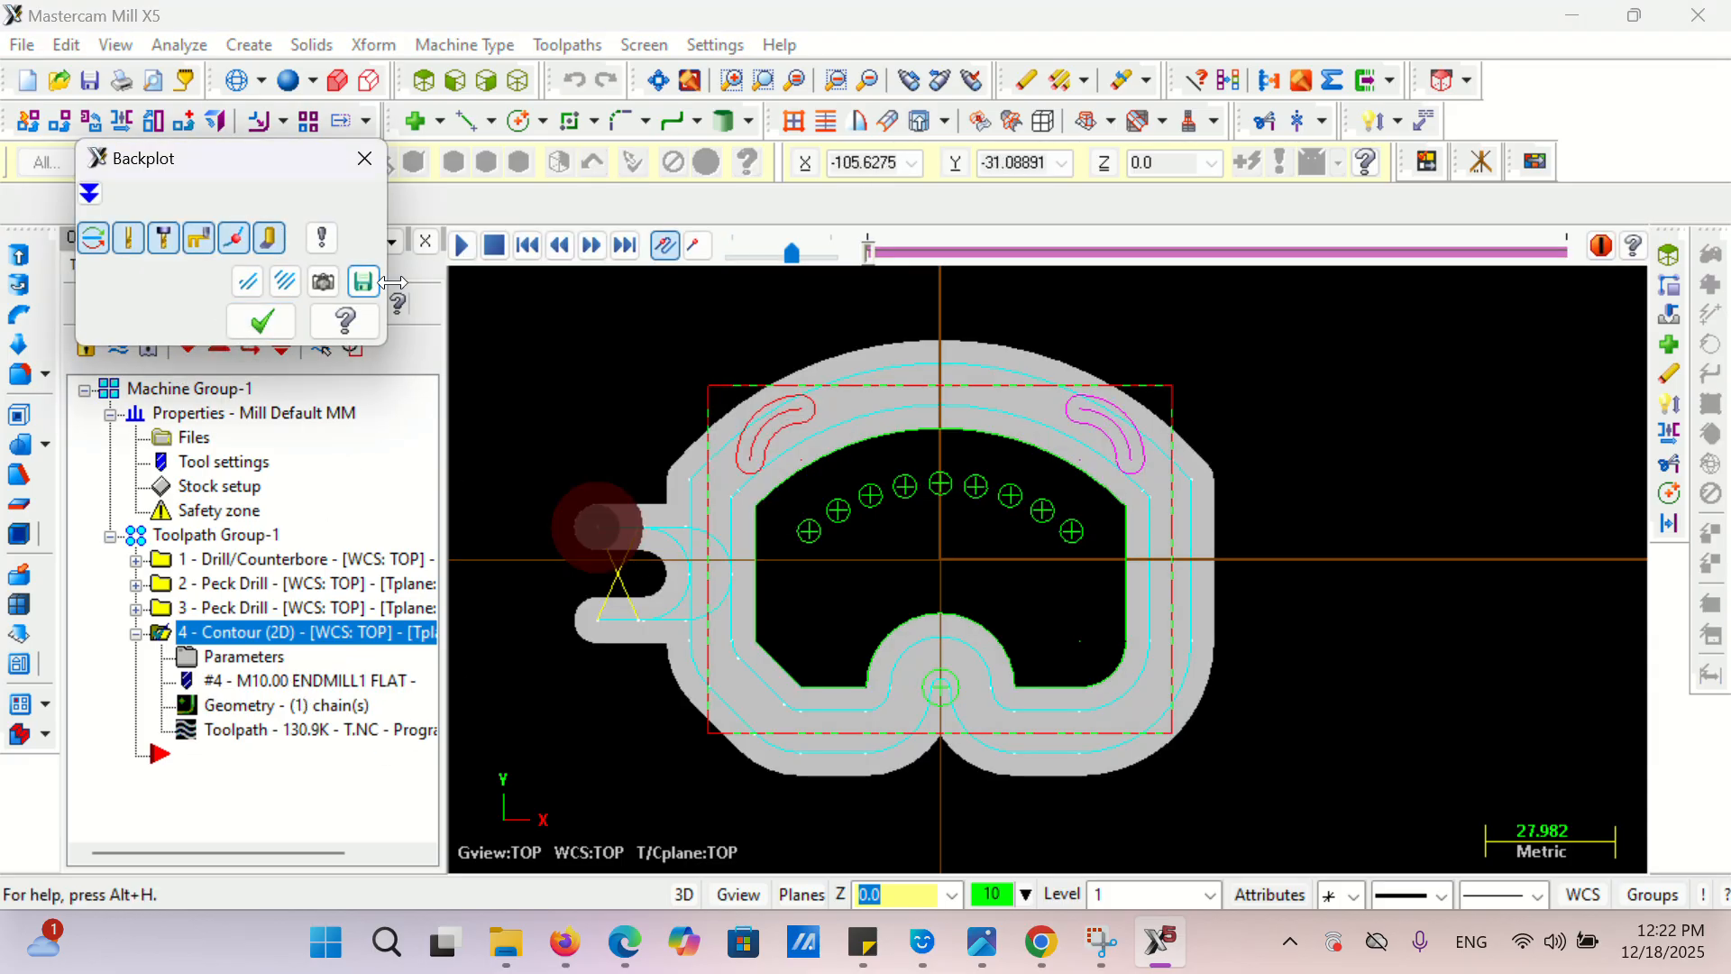
pyautogui.click(364, 158)
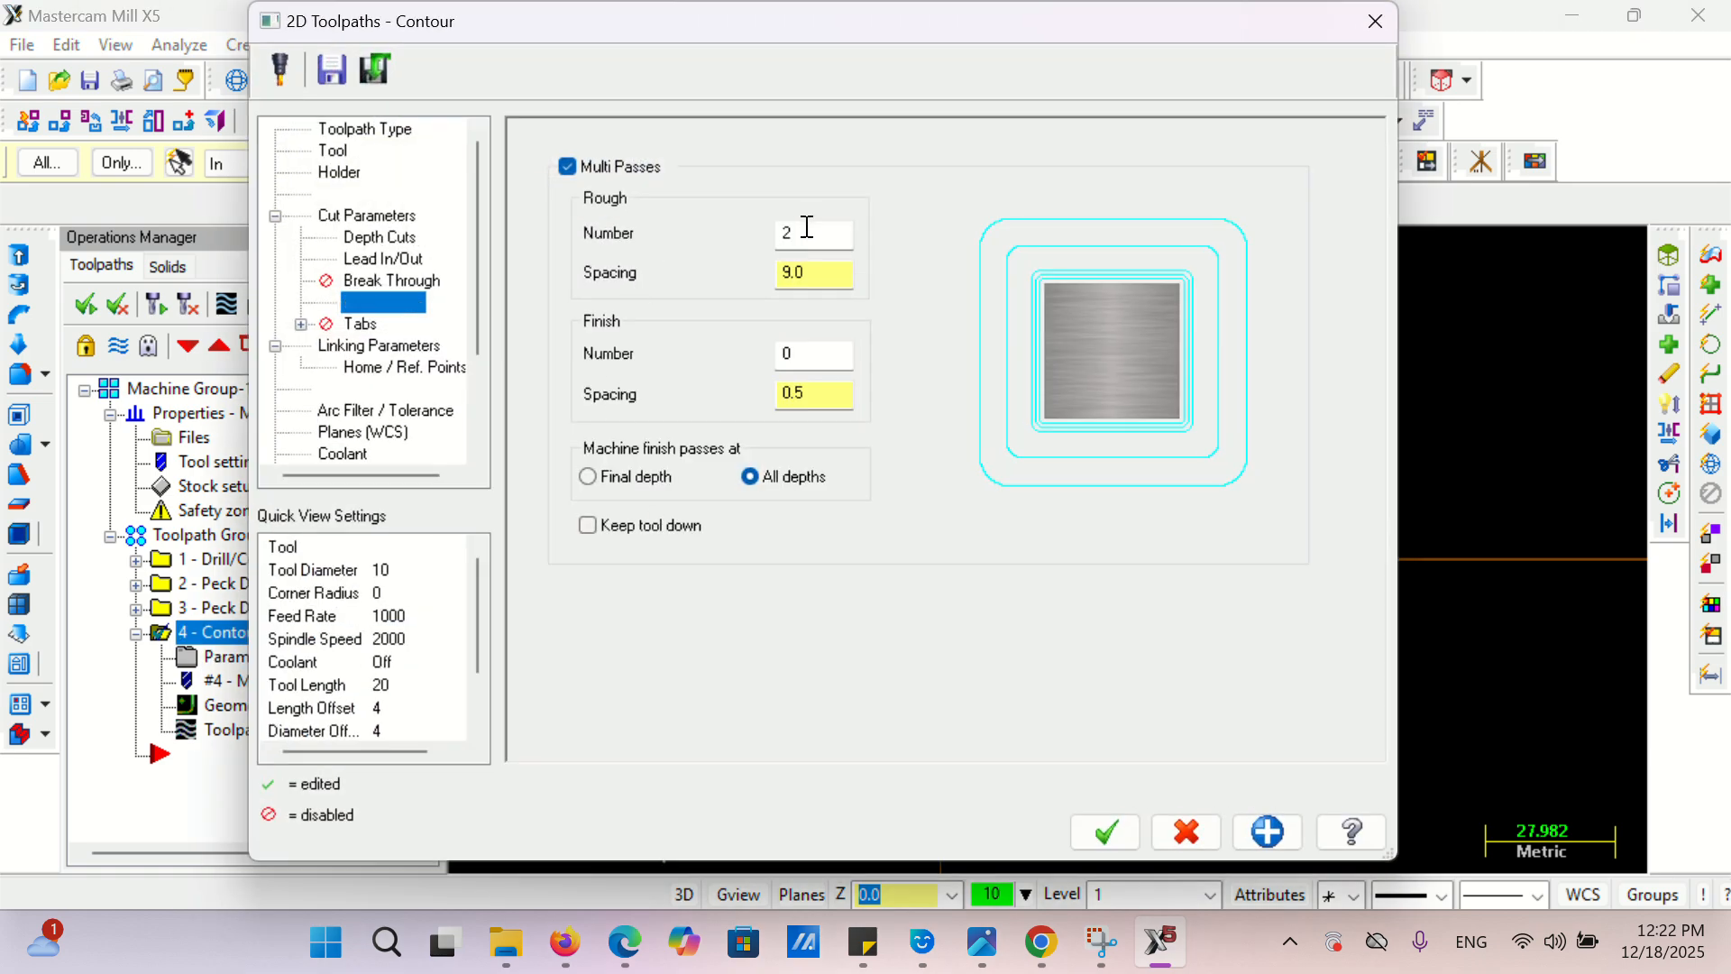
# - Set the contour's number of rough passes to 3 and backplot the regenerated toolpath
pyautogui.doubleClick(797, 227)
pyautogui.write('3')
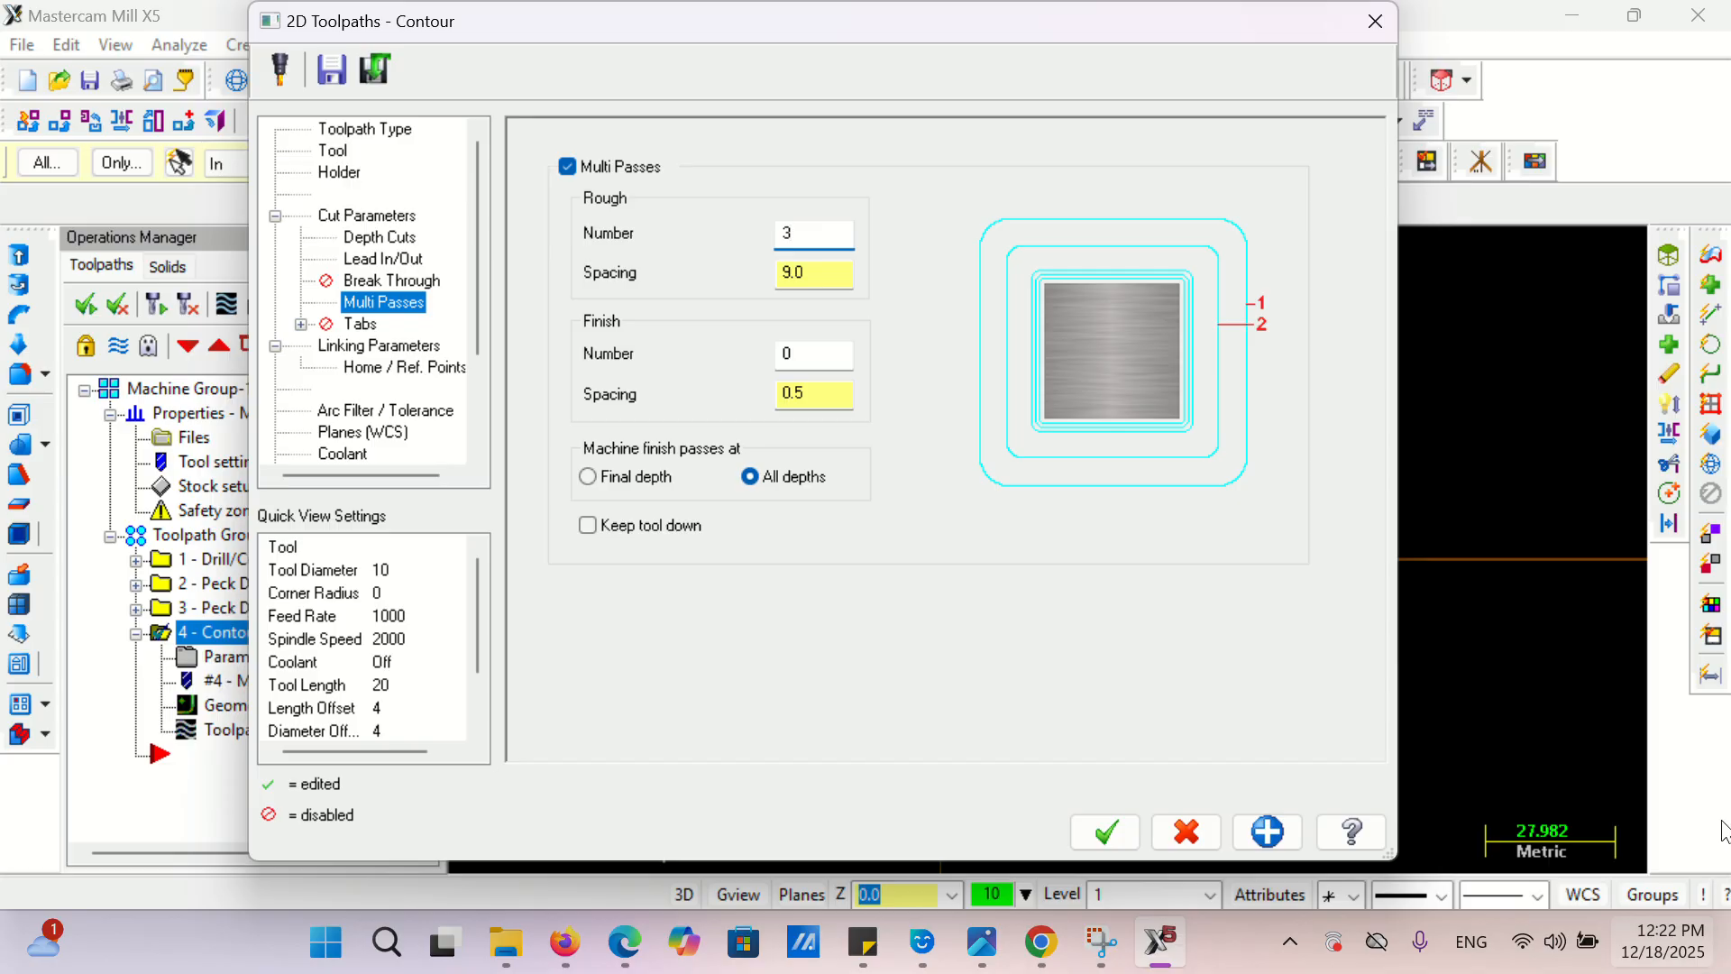
pyautogui.click(1108, 831)
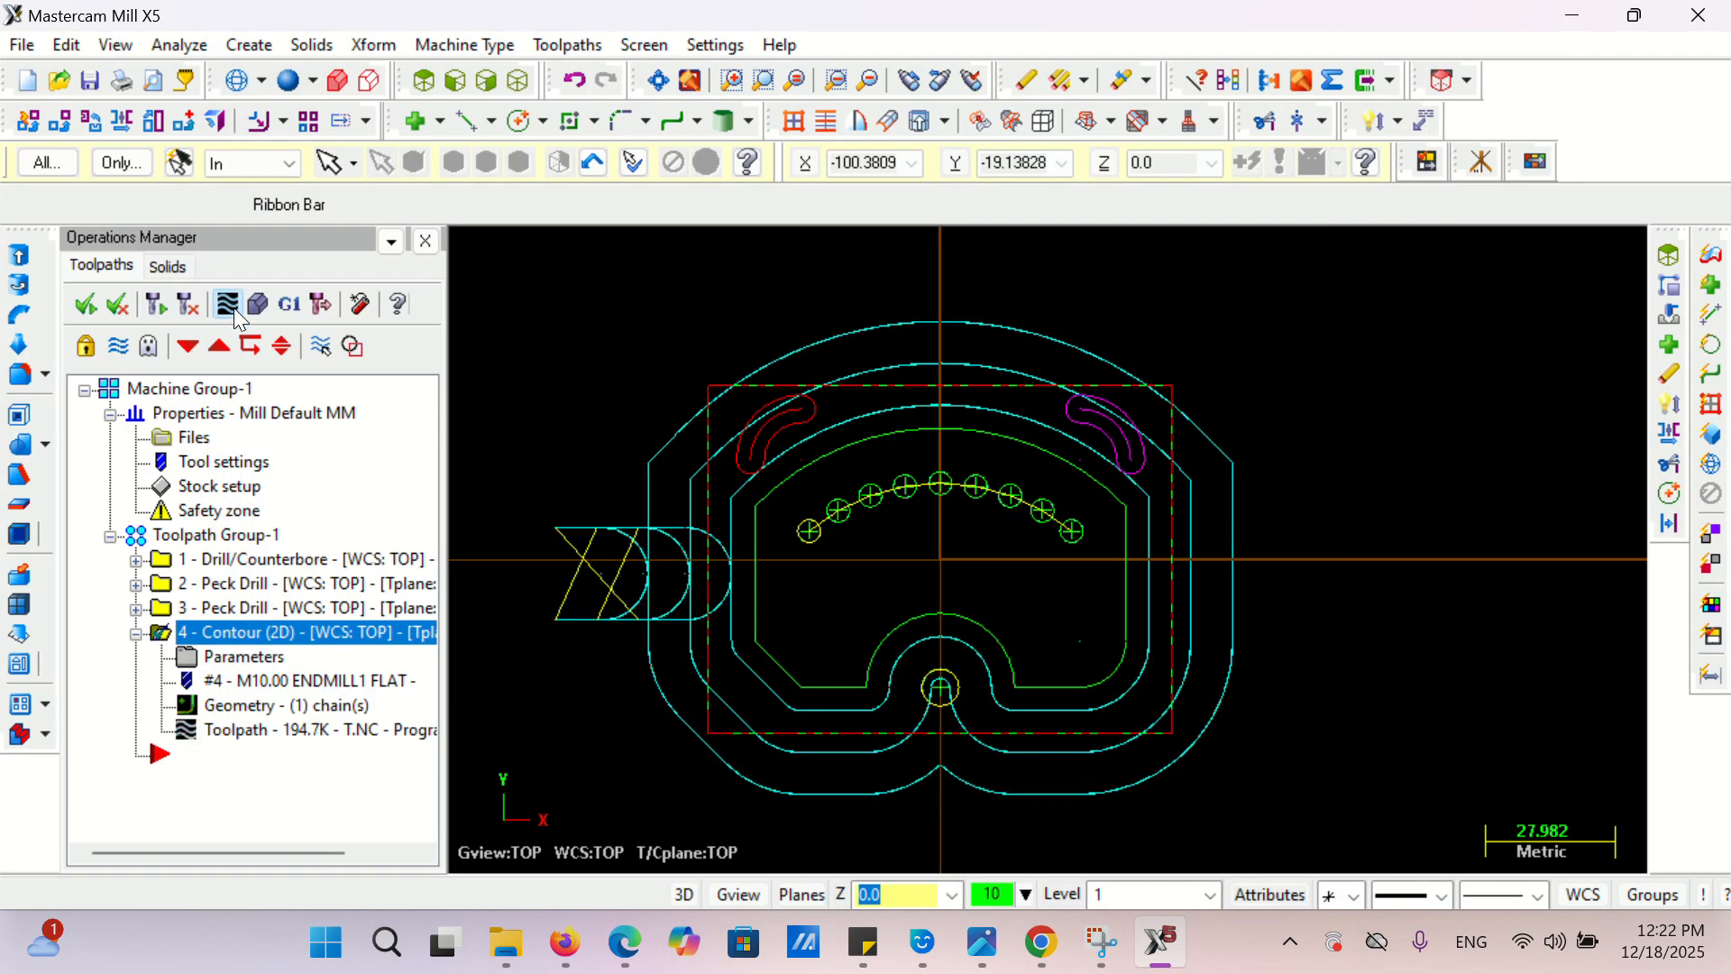
pyautogui.click(226, 304)
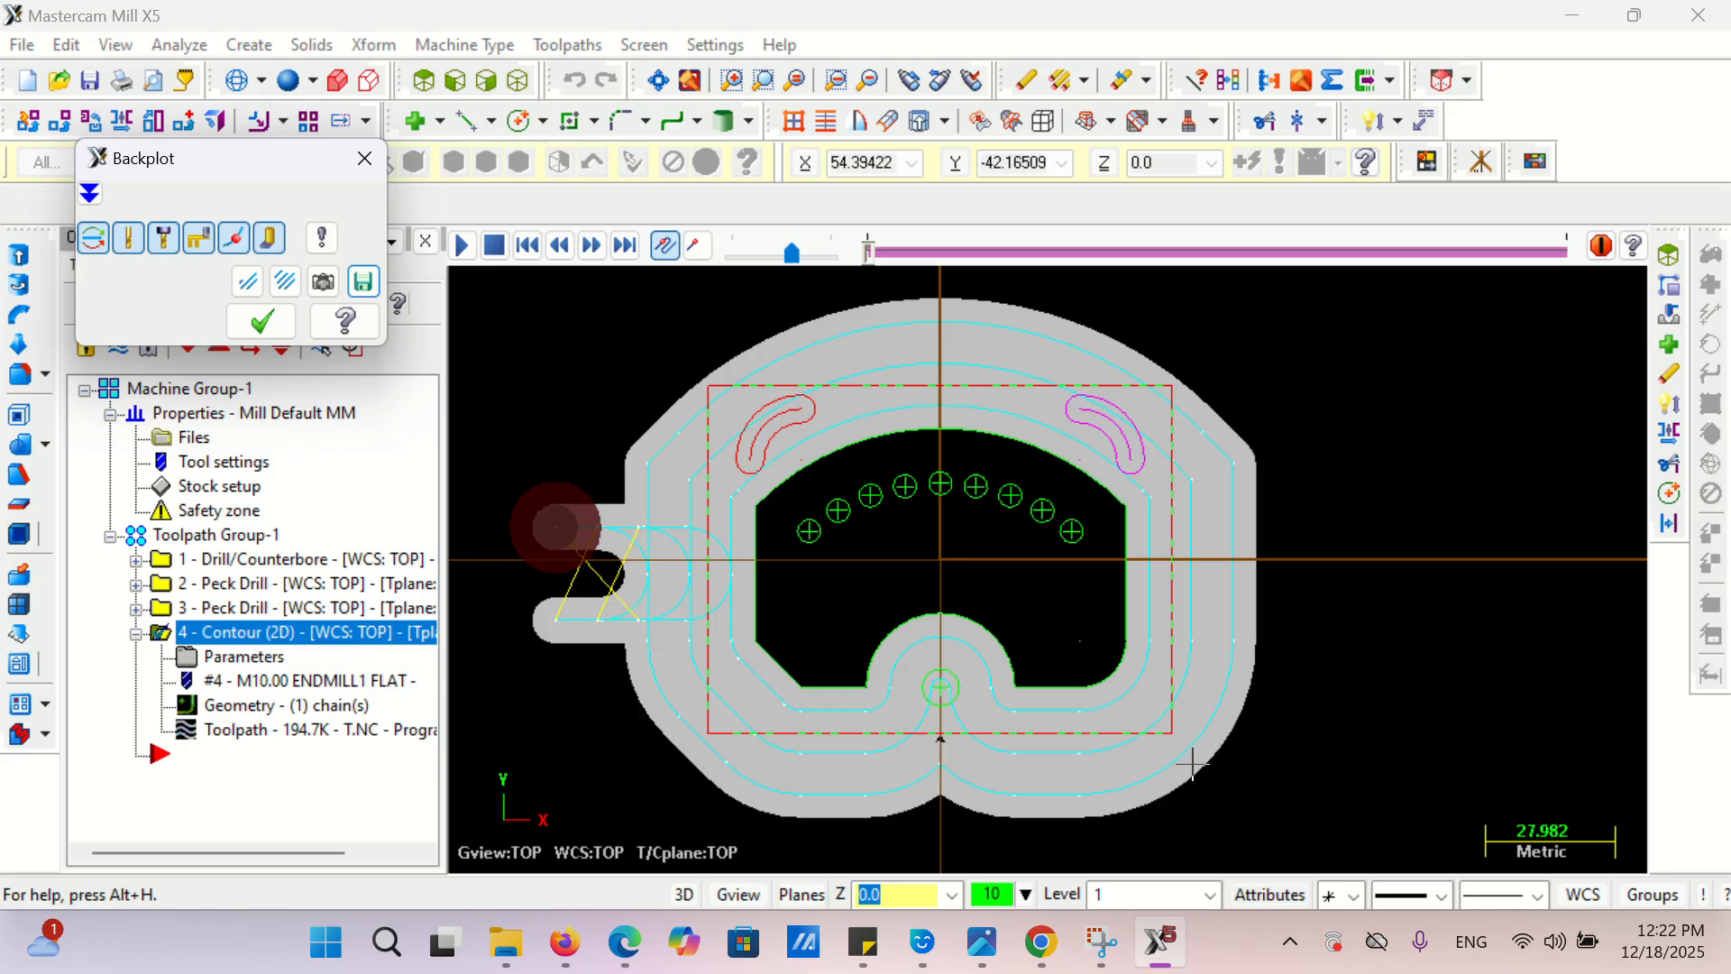
pyautogui.click(262, 321)
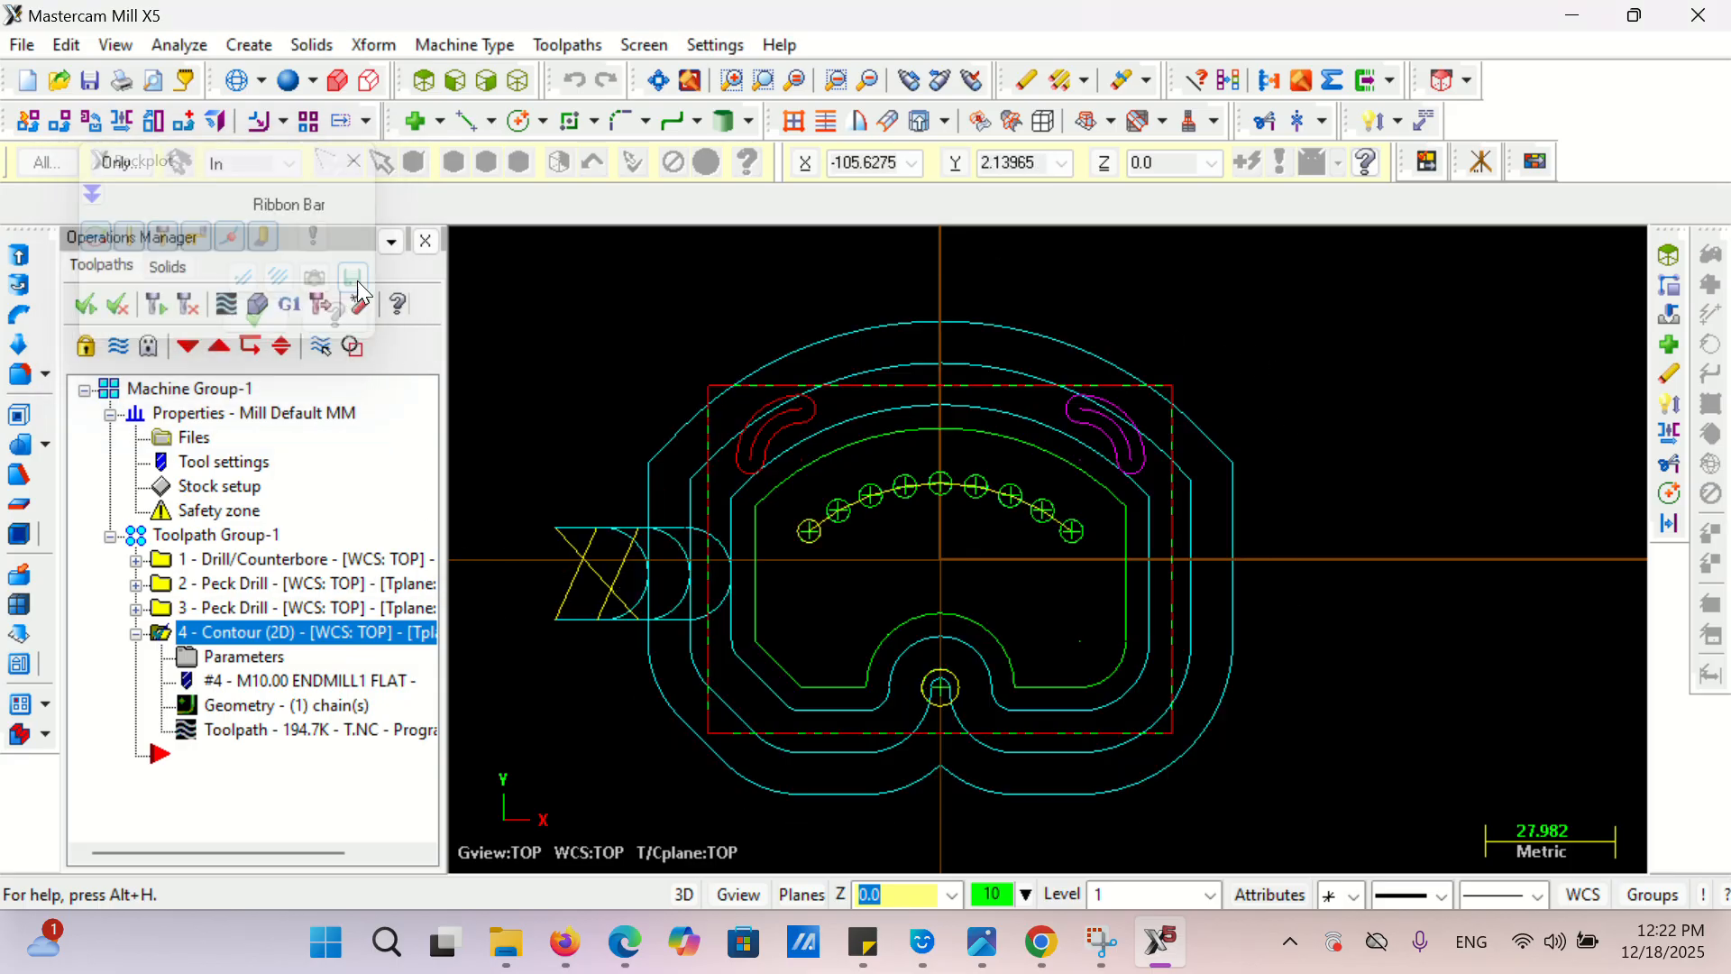
# - Verify the whole toolpath group with the added contour passes, inspect the stock in 3D and return to the top view
pyautogui.click(135, 532)
pyautogui.click(260, 305)
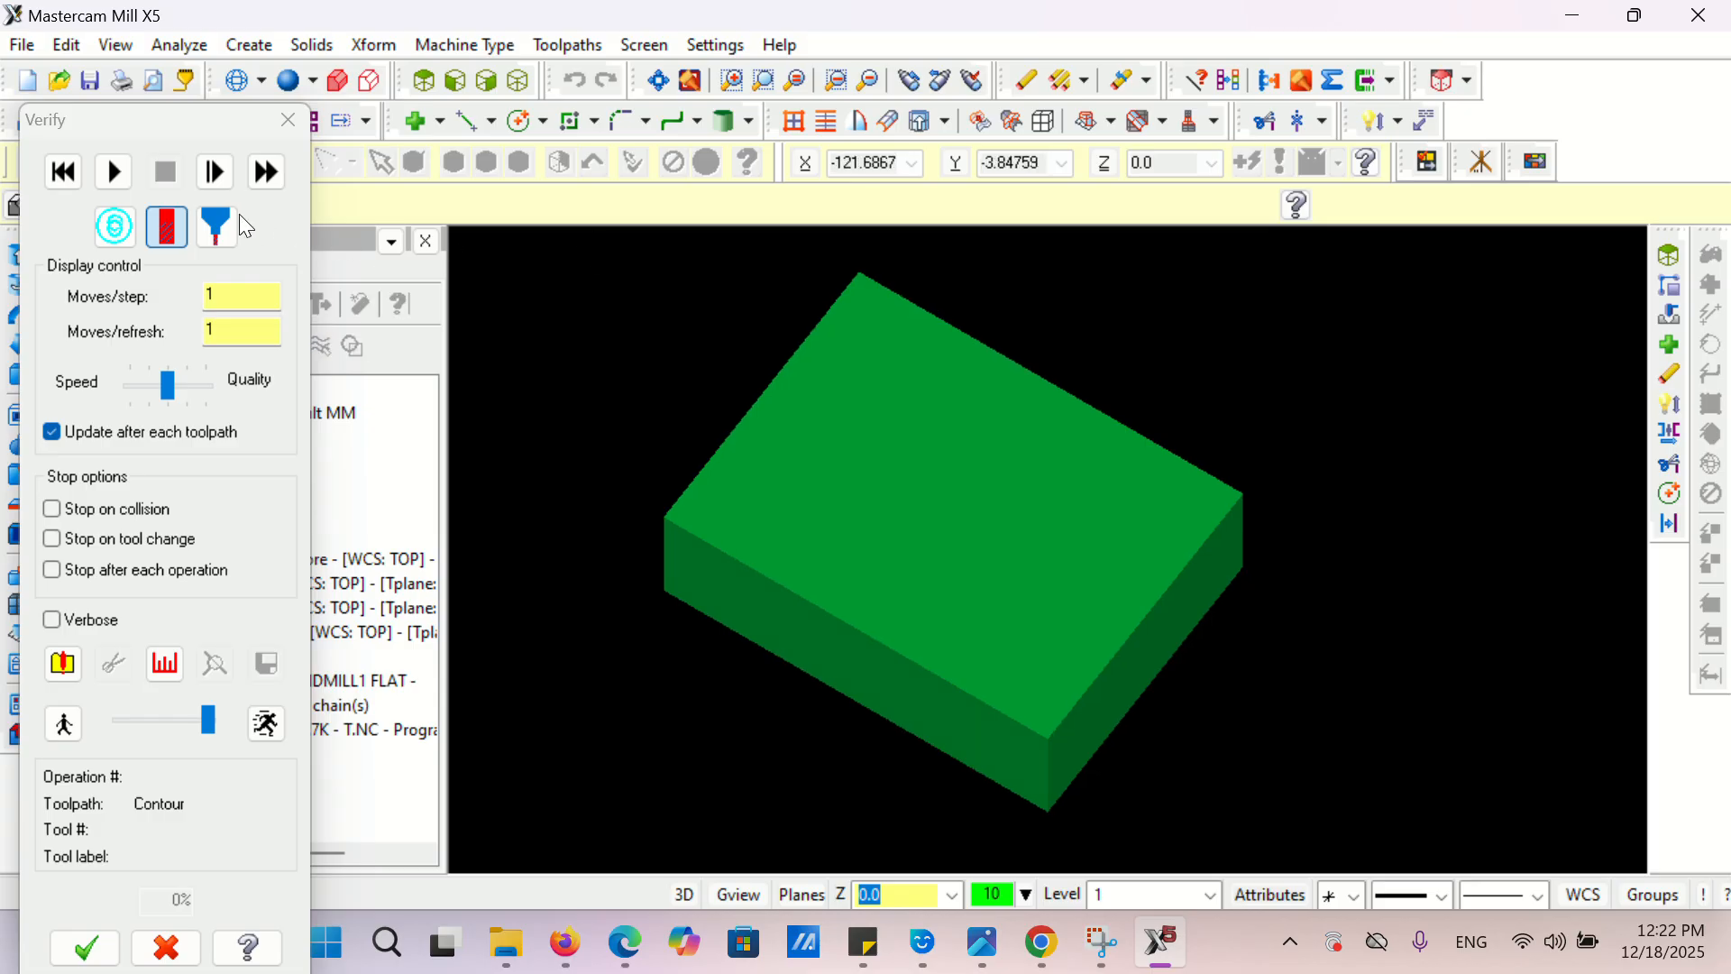
pyautogui.click(113, 171)
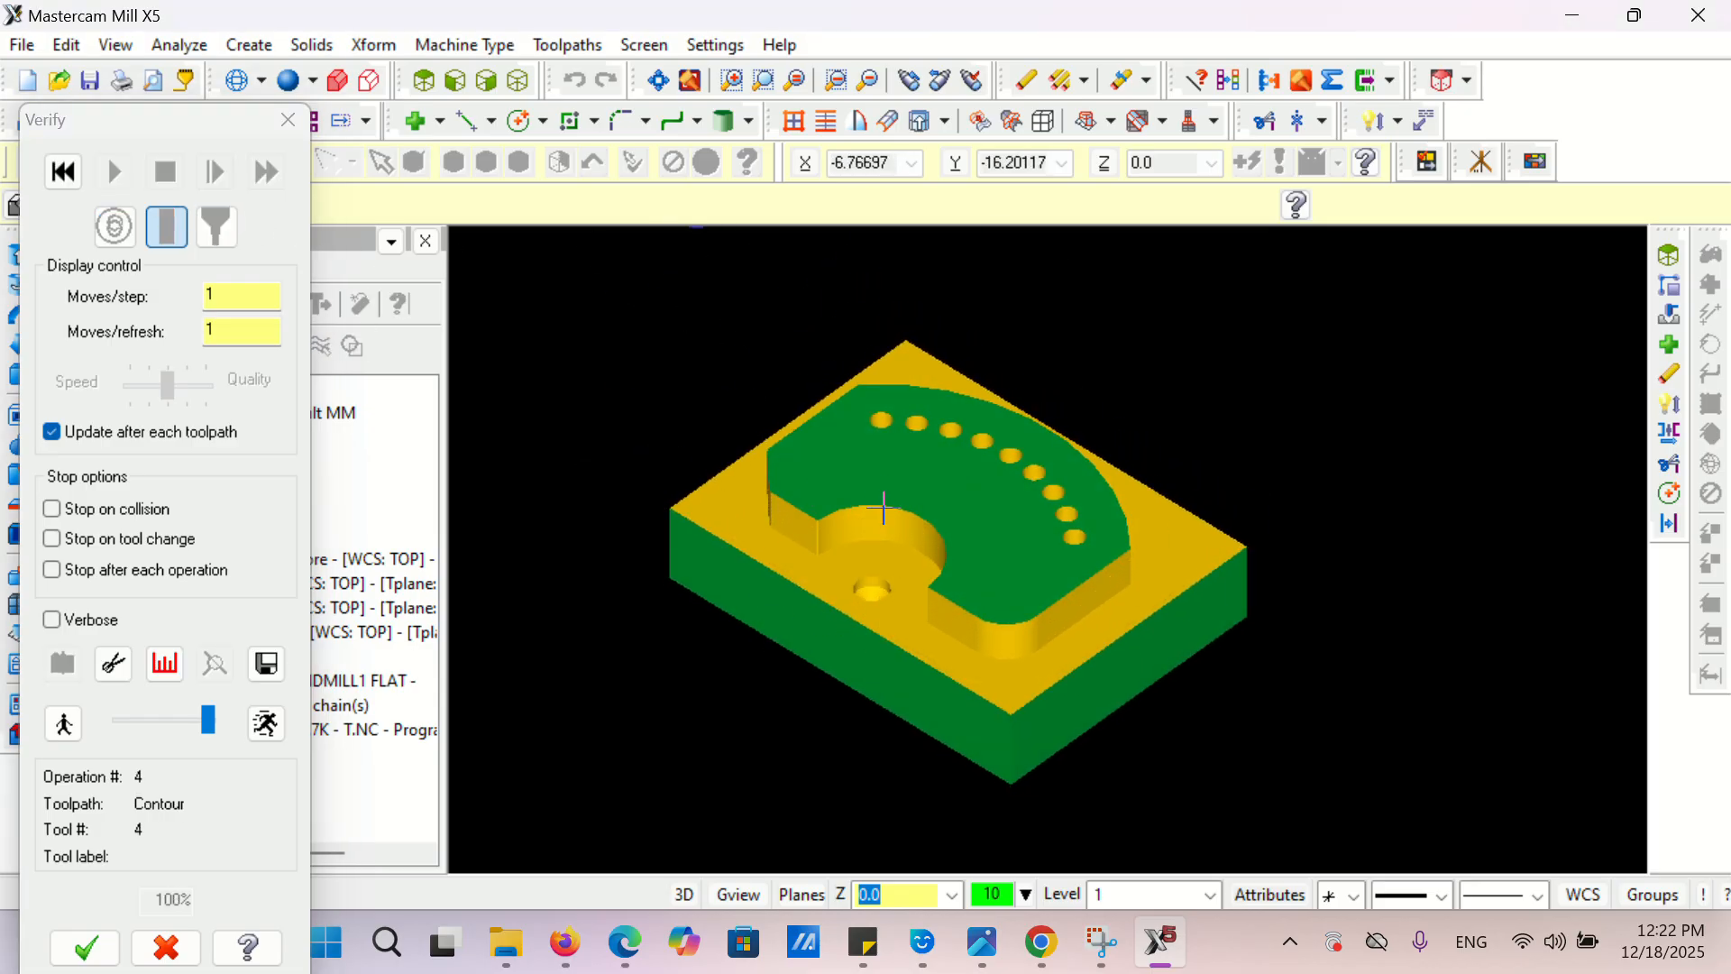
pyautogui.moveTo(899, 501); pyautogui.dragTo(839, 541, button='middle')
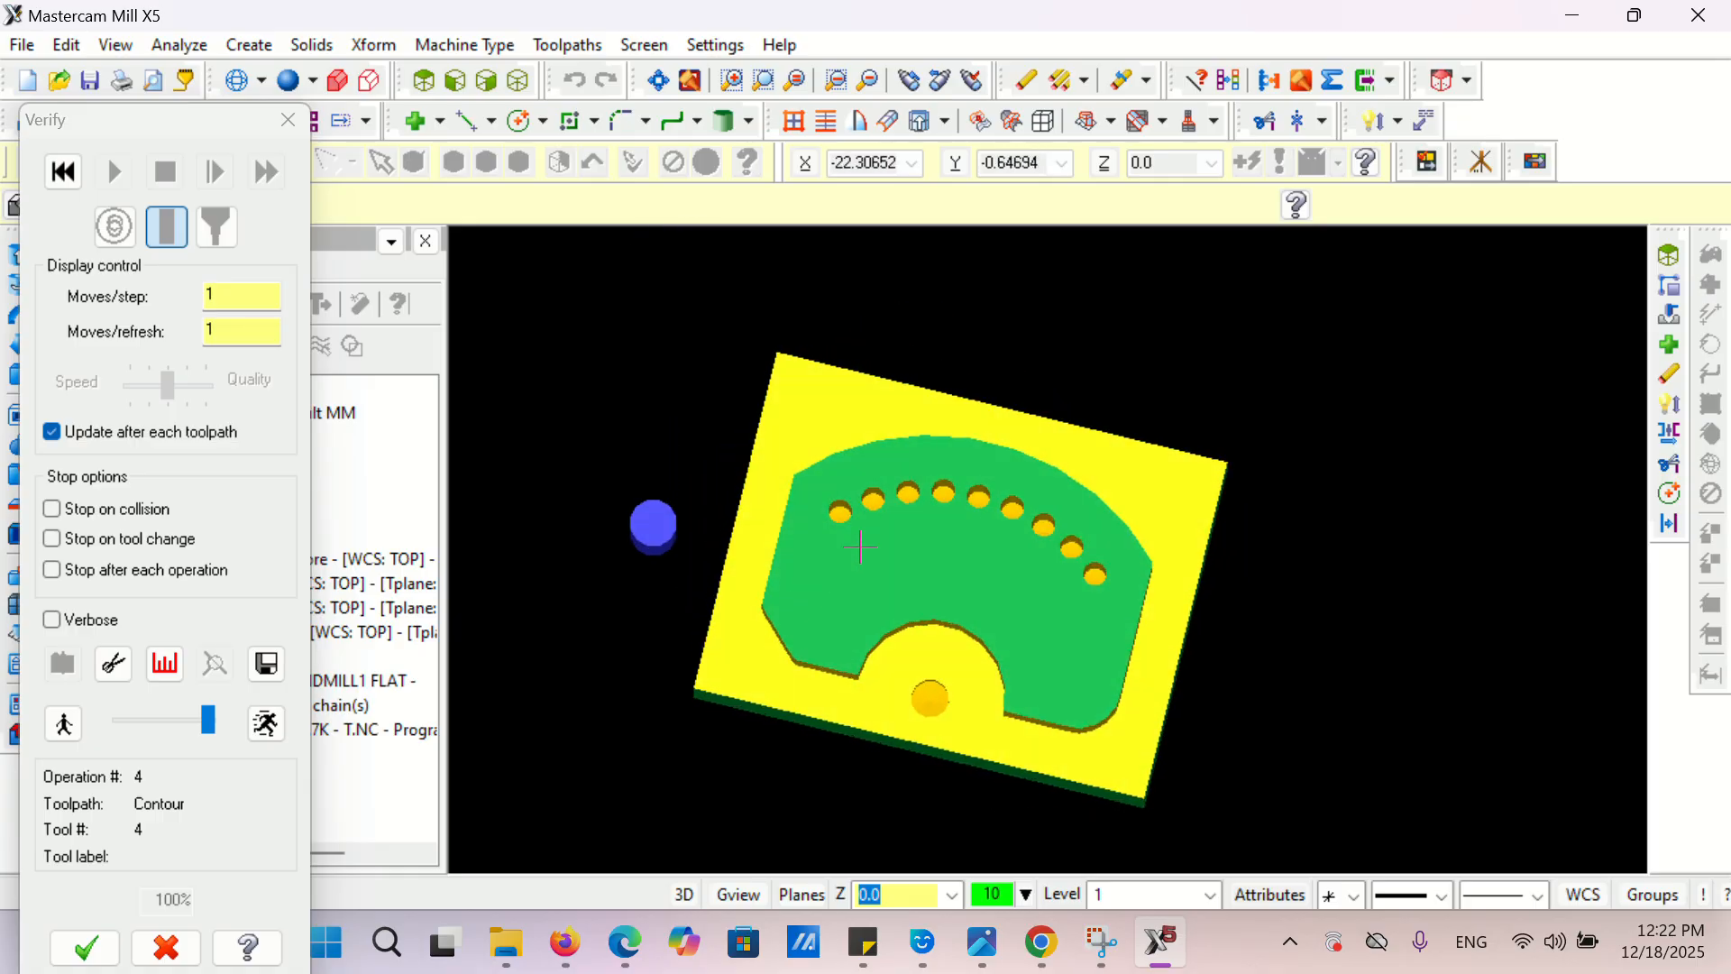
pyautogui.click(289, 121)
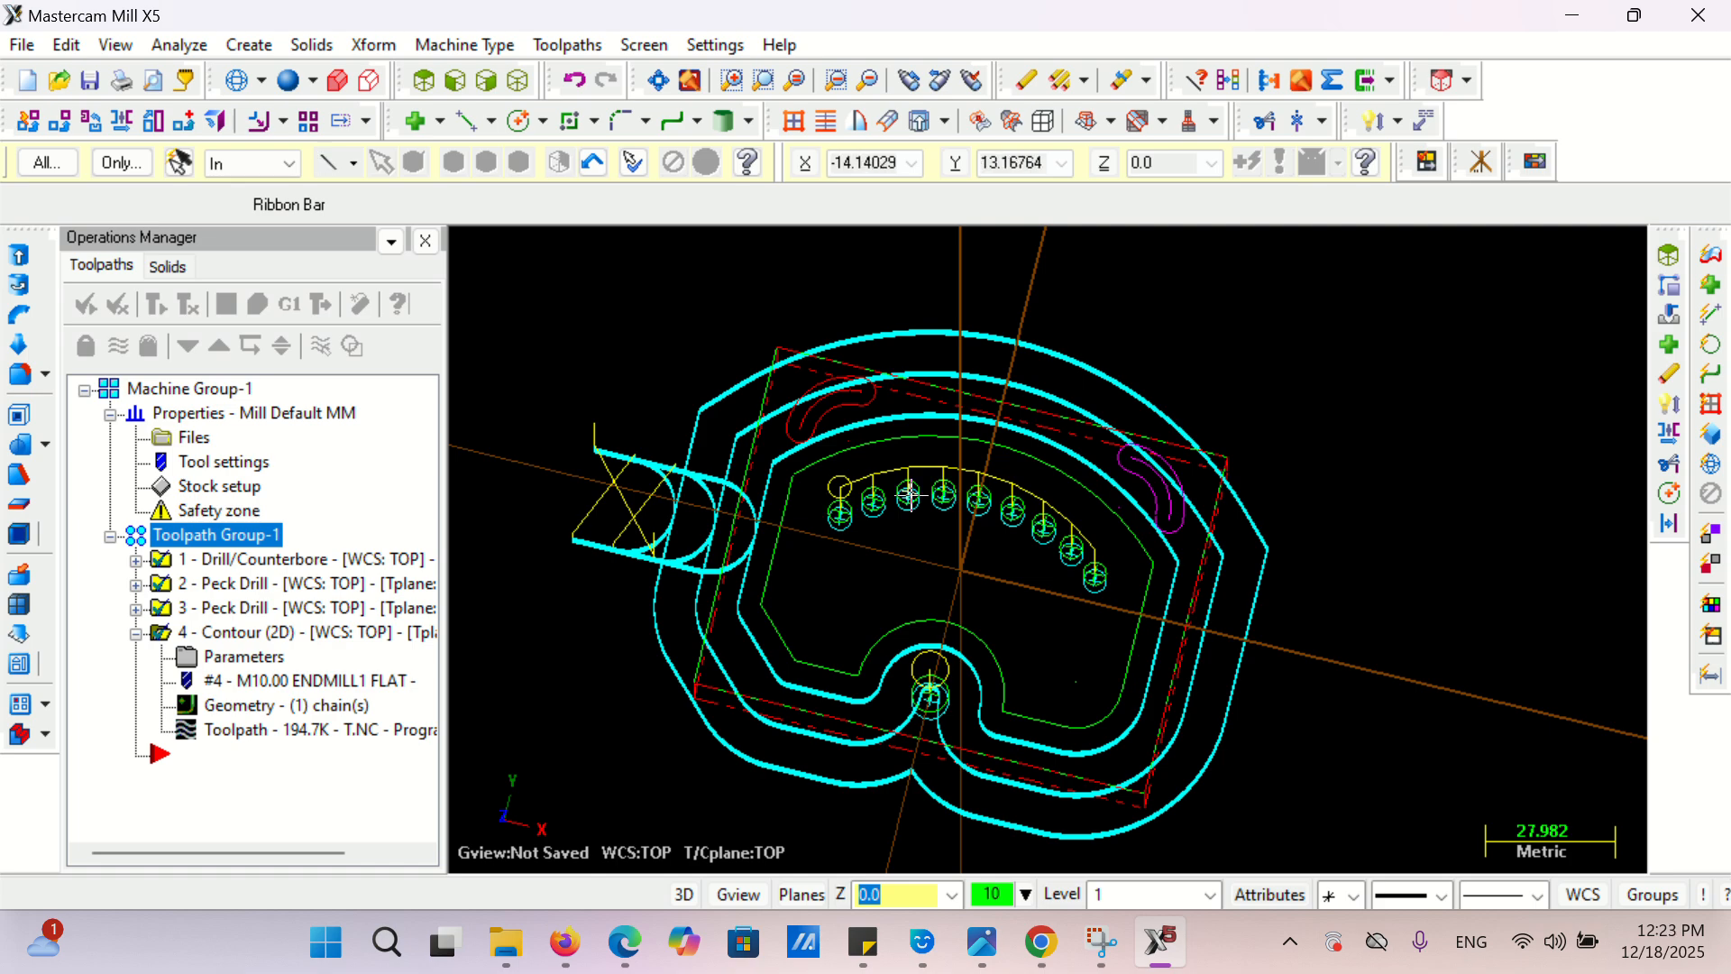
pyautogui.click(461, 85)
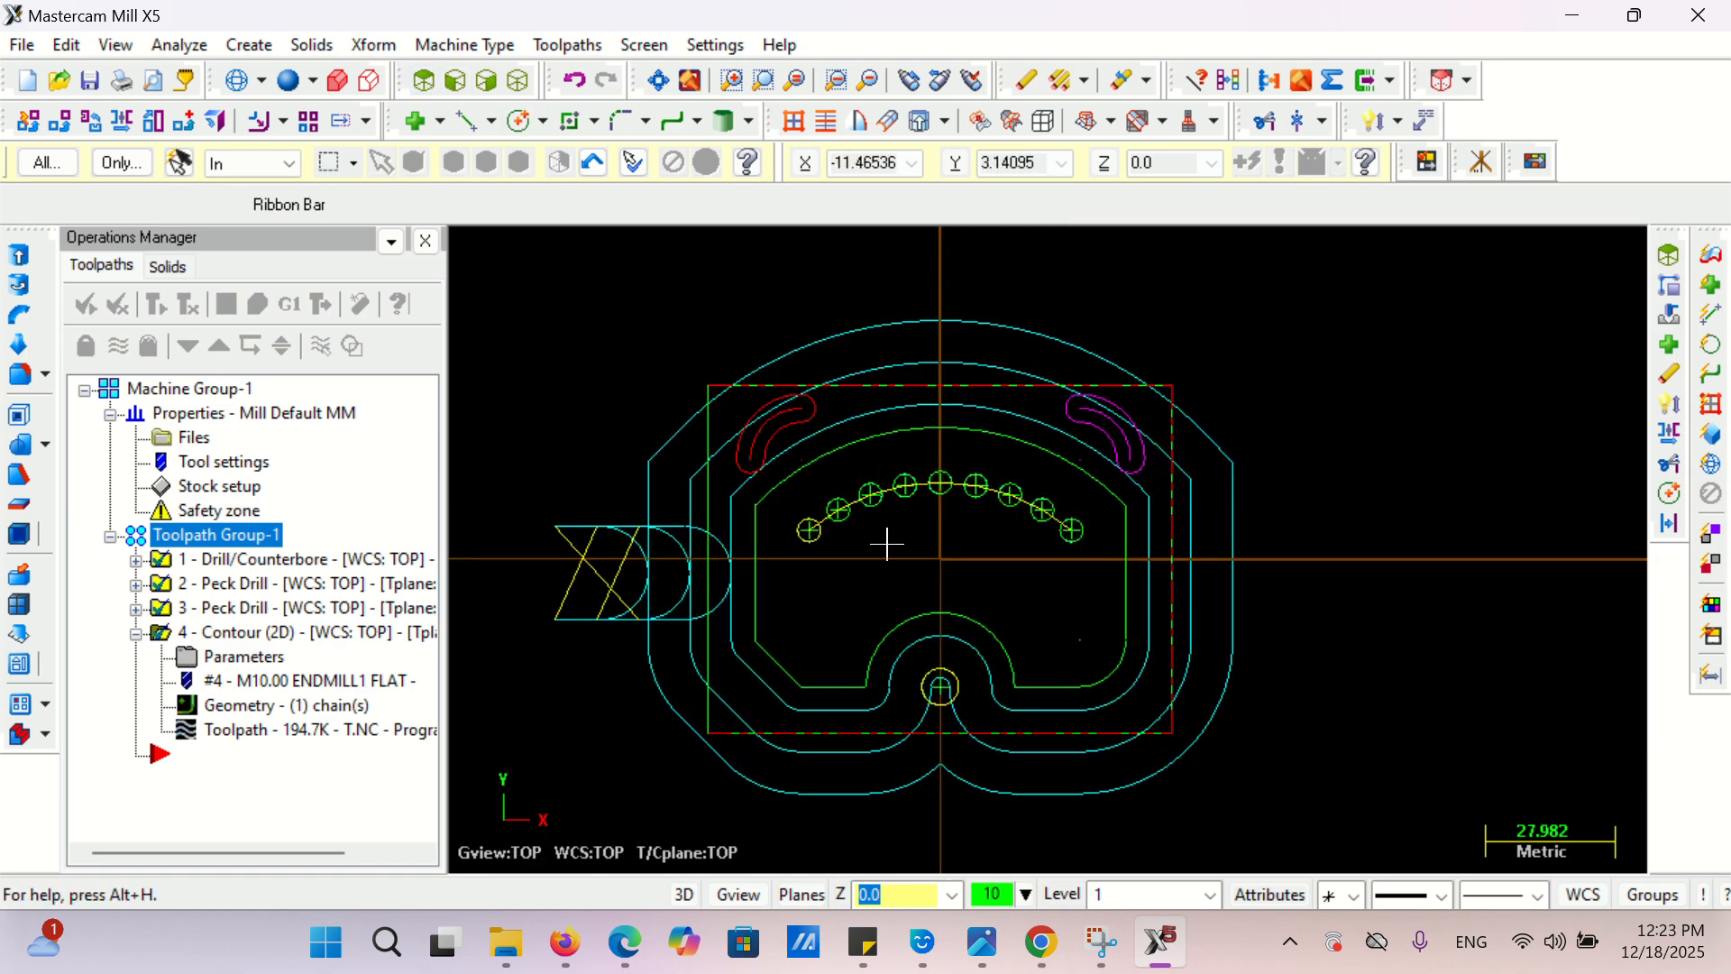
# - Check the part drawing in the Chrome PDF, return to Mastercam and hide the toolpath display of the whole group
pyautogui.click(1041, 942)
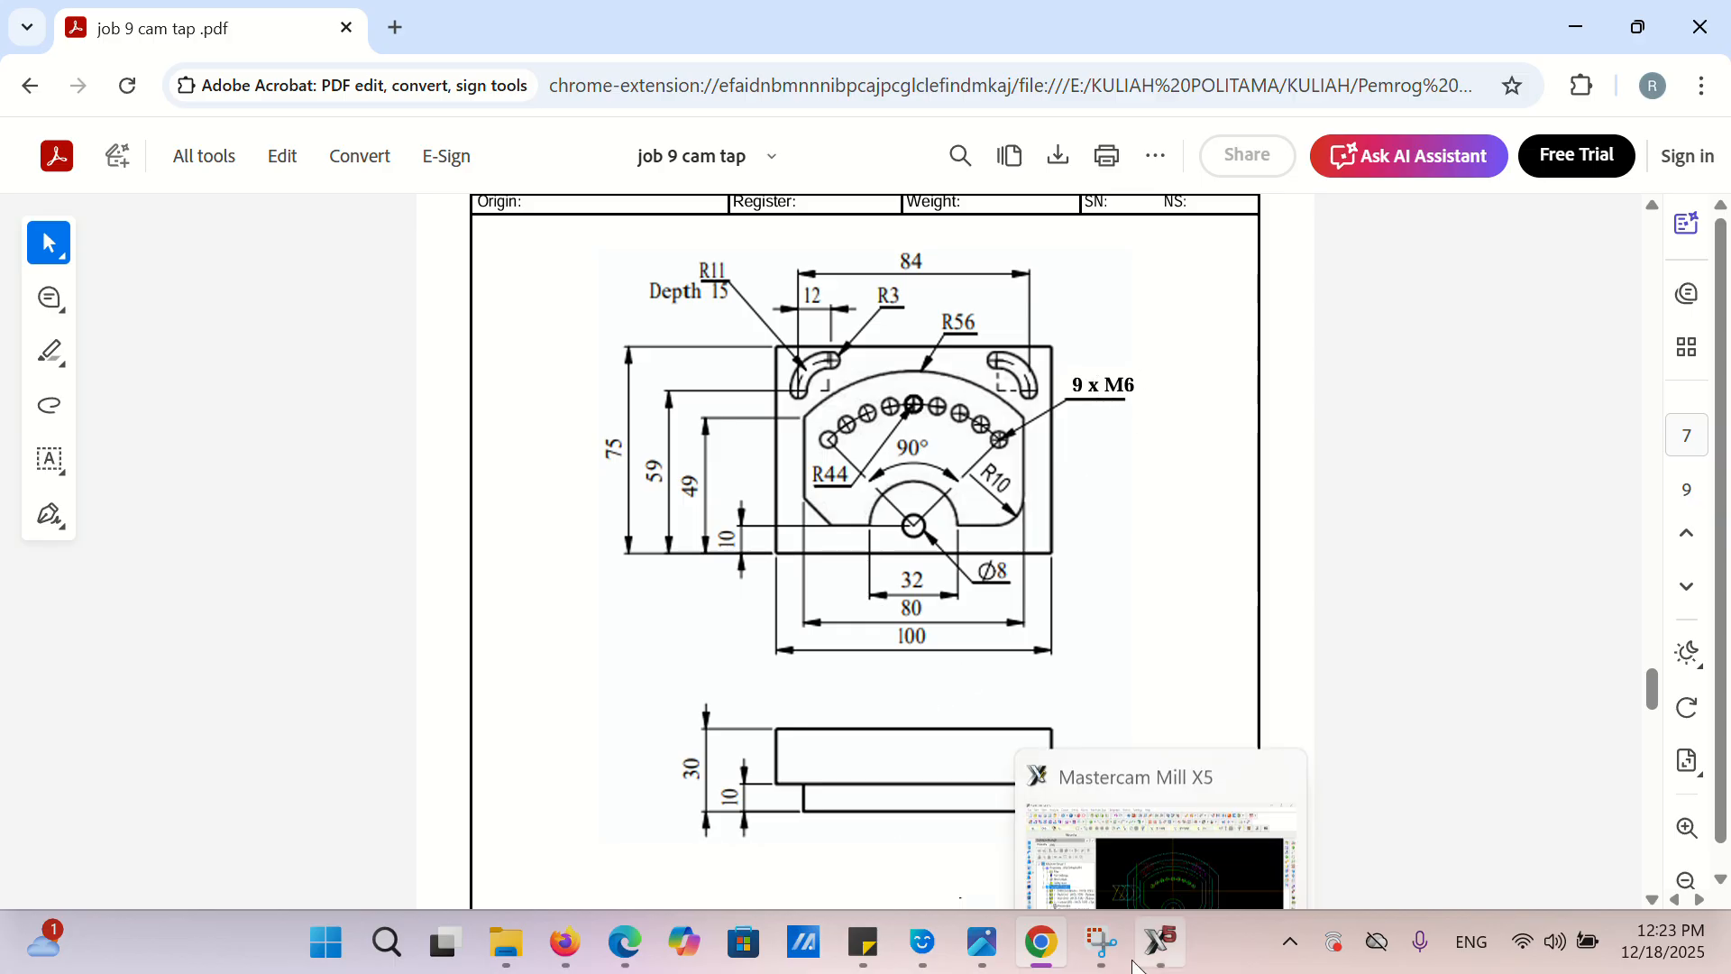
pyautogui.click(1160, 943)
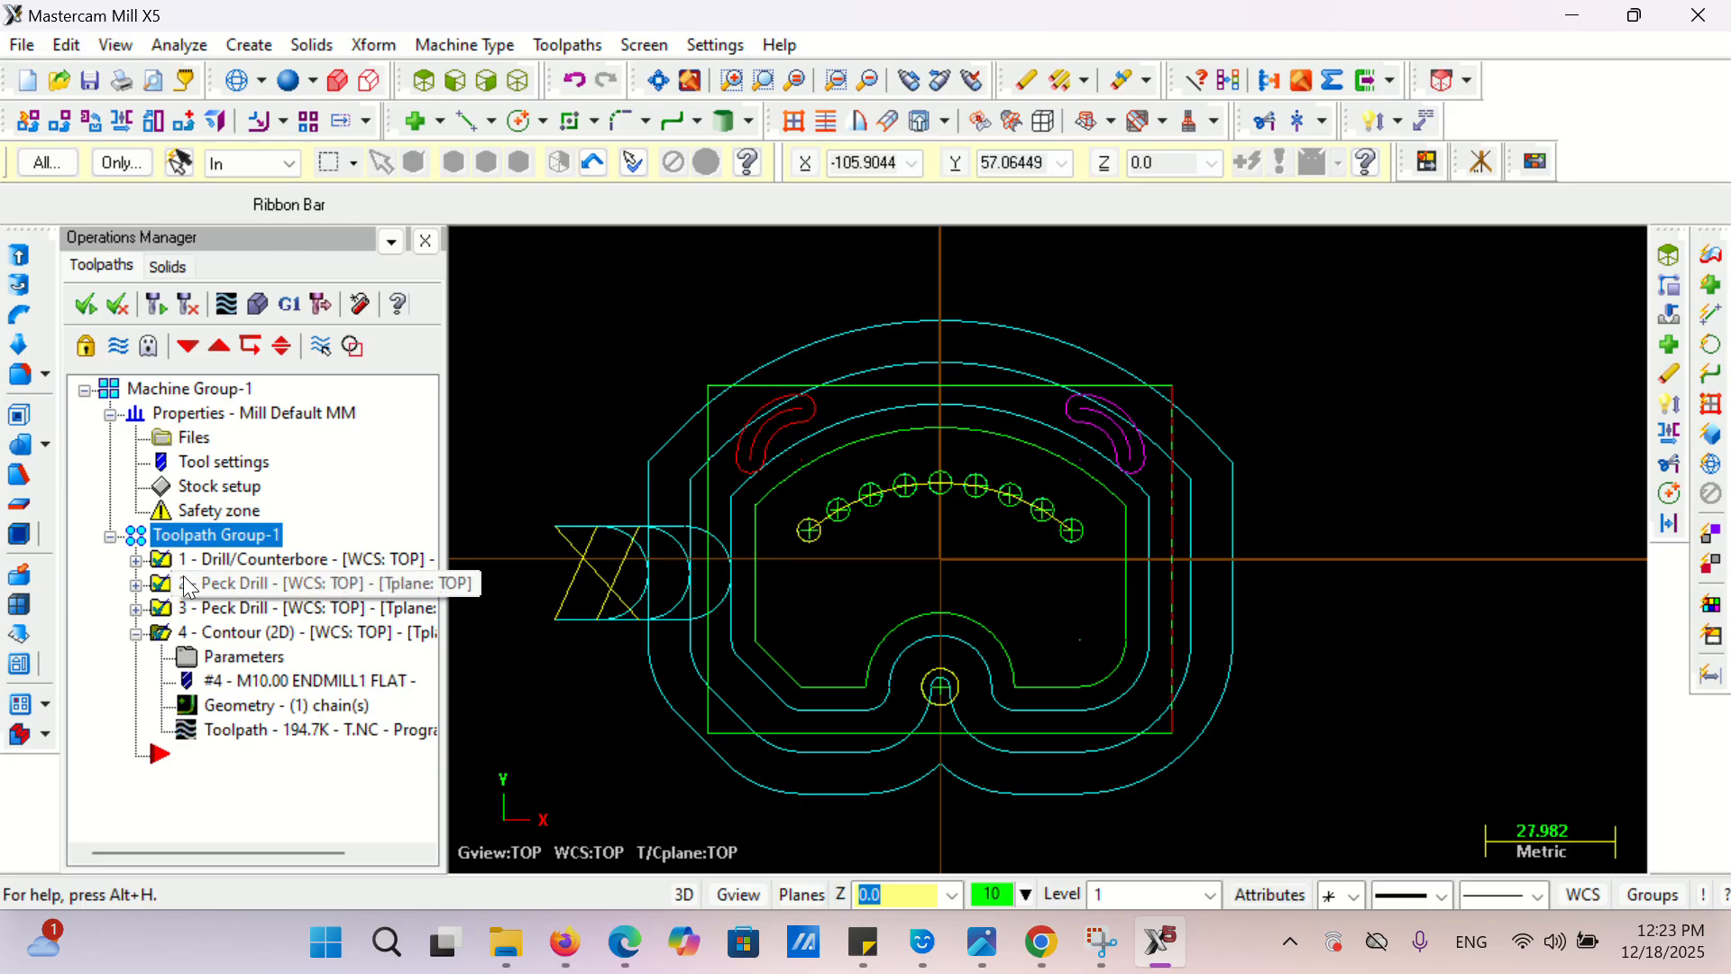
pyautogui.click(118, 350)
pyautogui.click(115, 350)
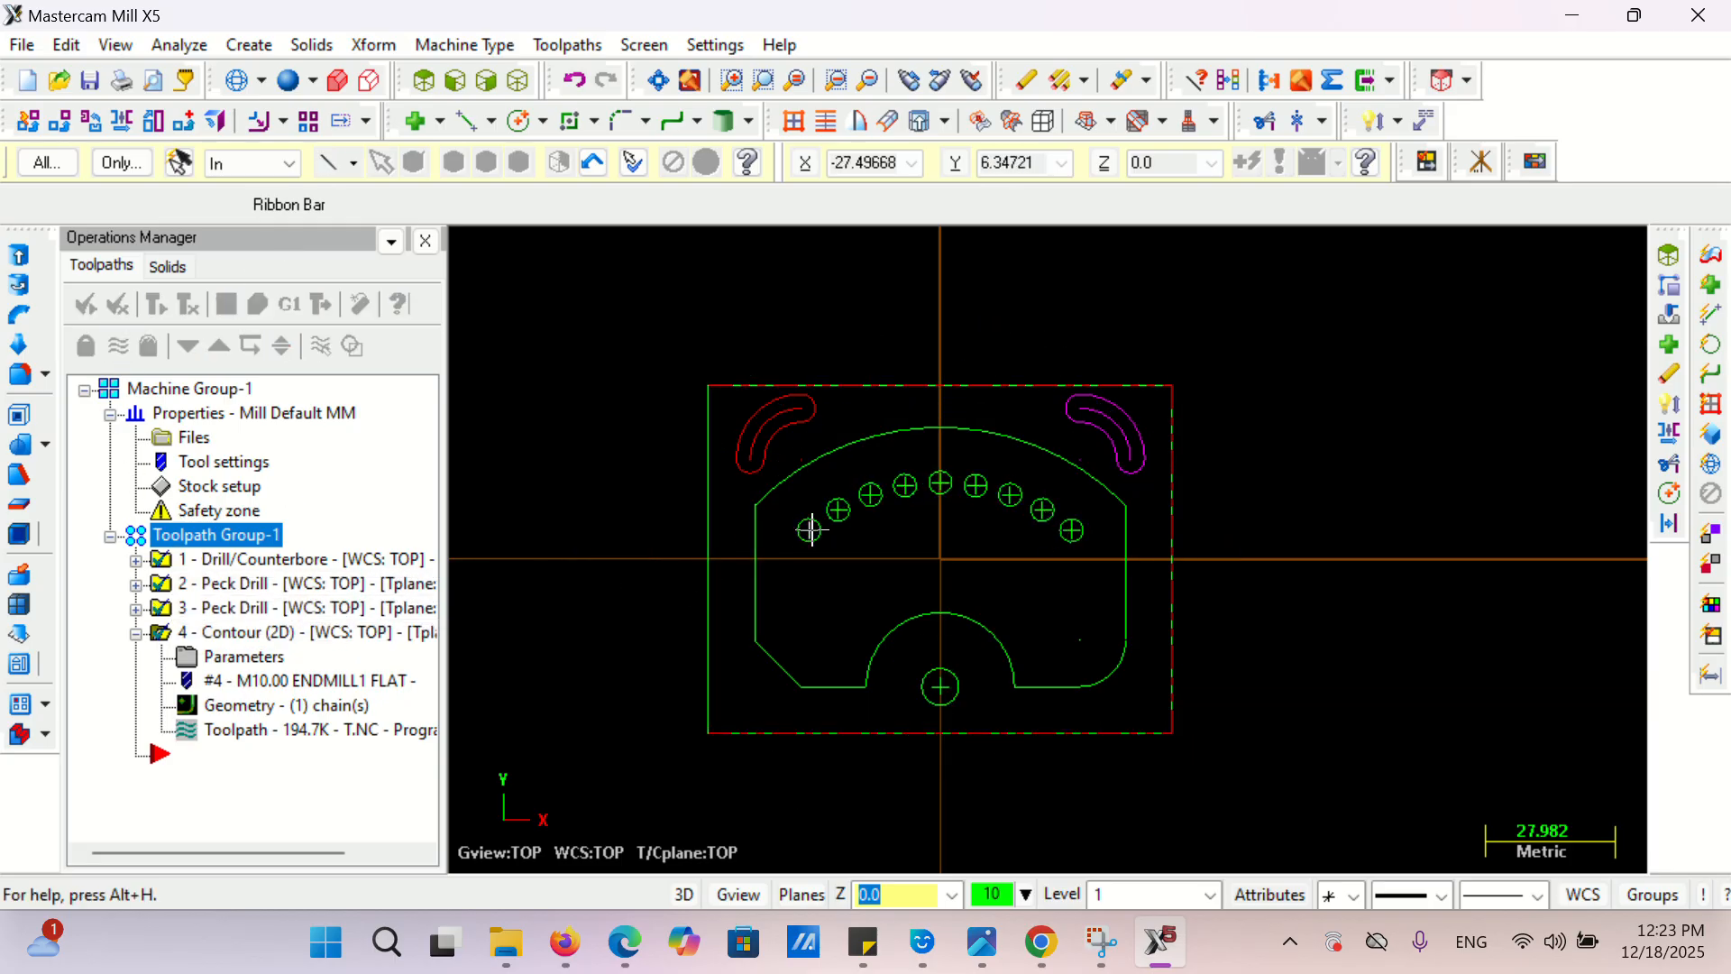
pyautogui.click(568, 45)
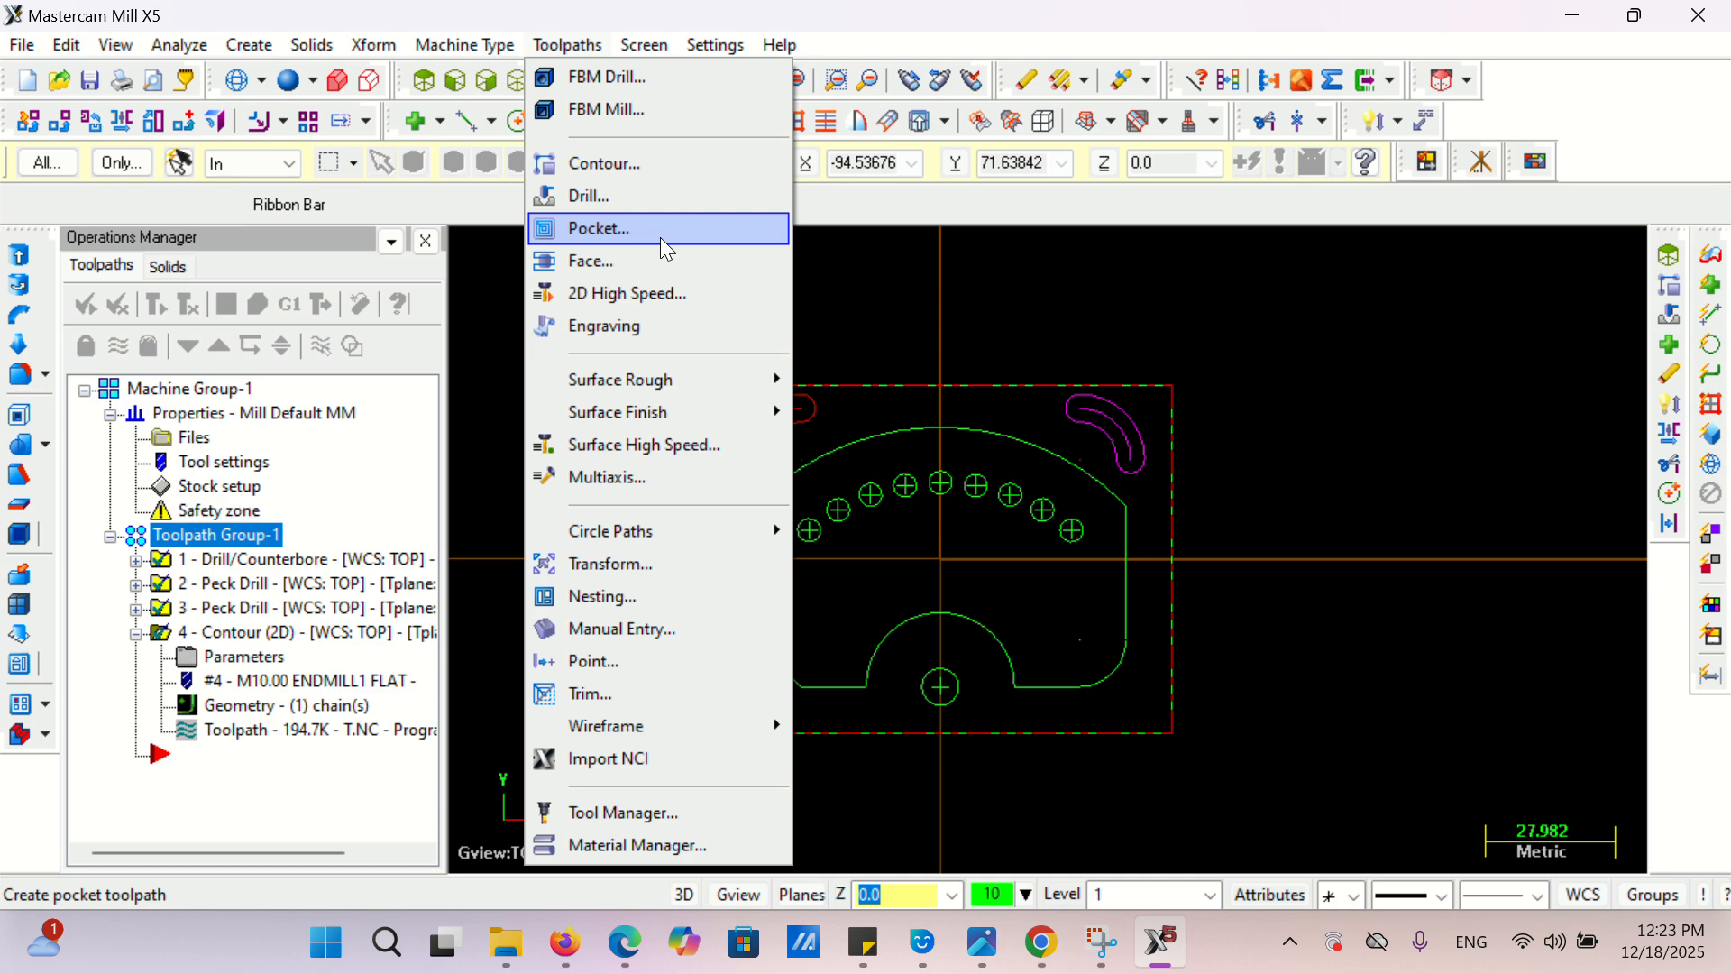
pyautogui.click(636, 194)
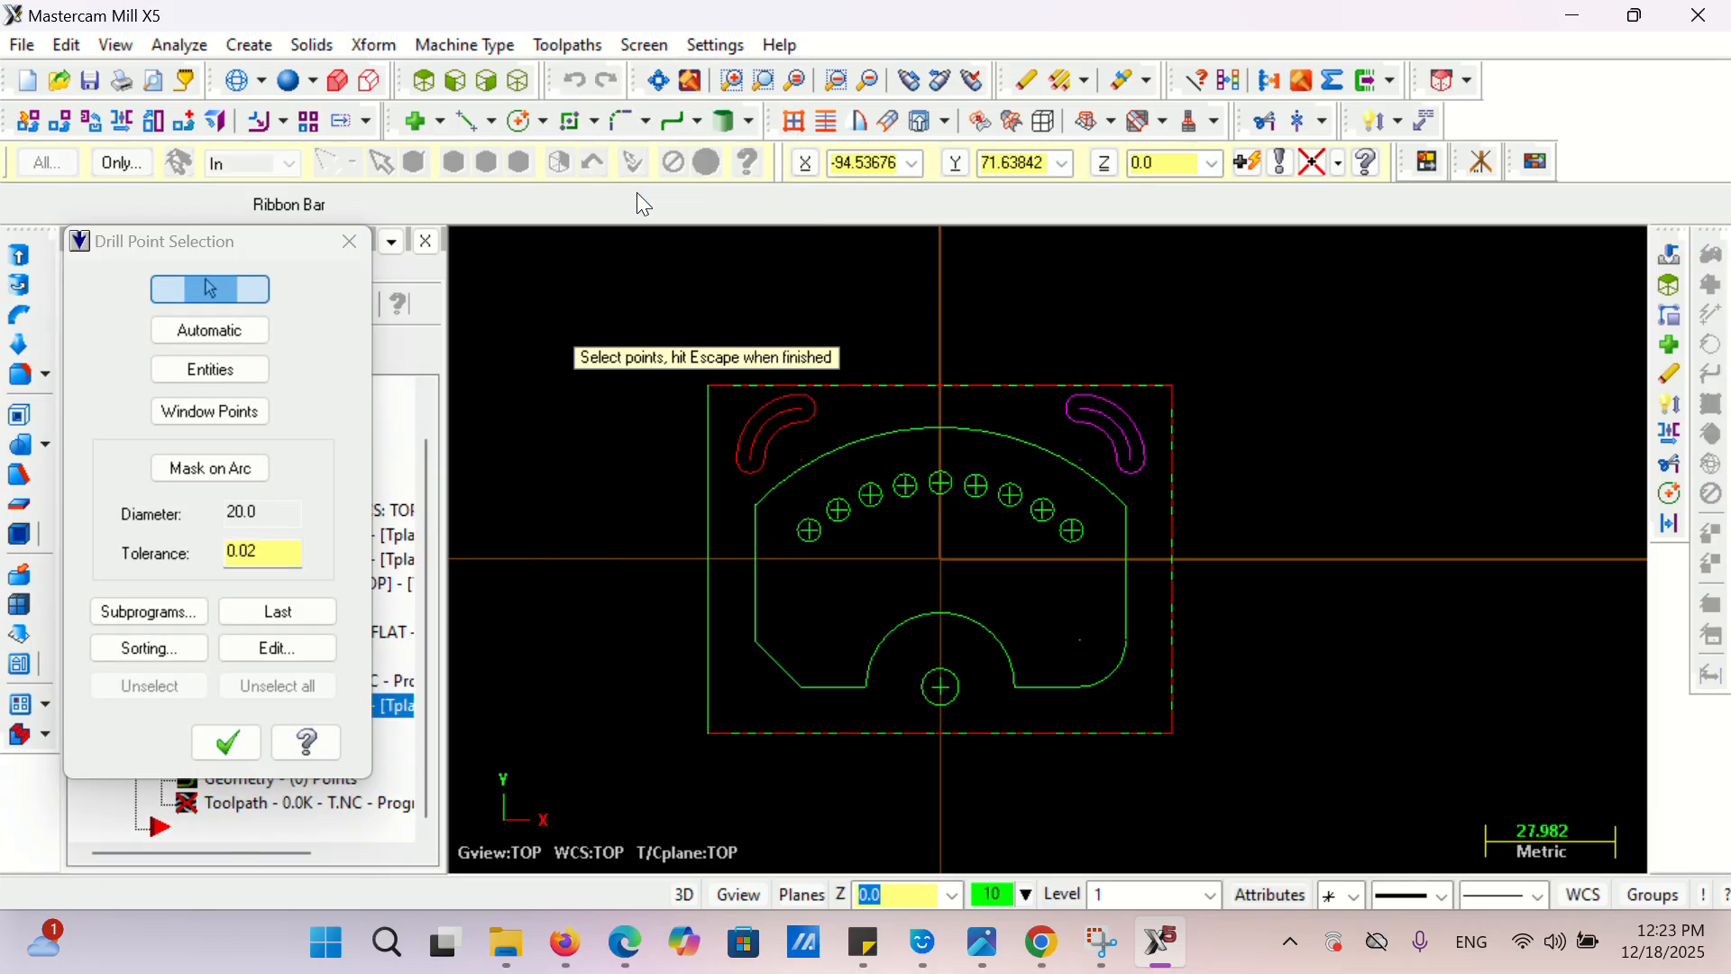
pyautogui.click(365, 251)
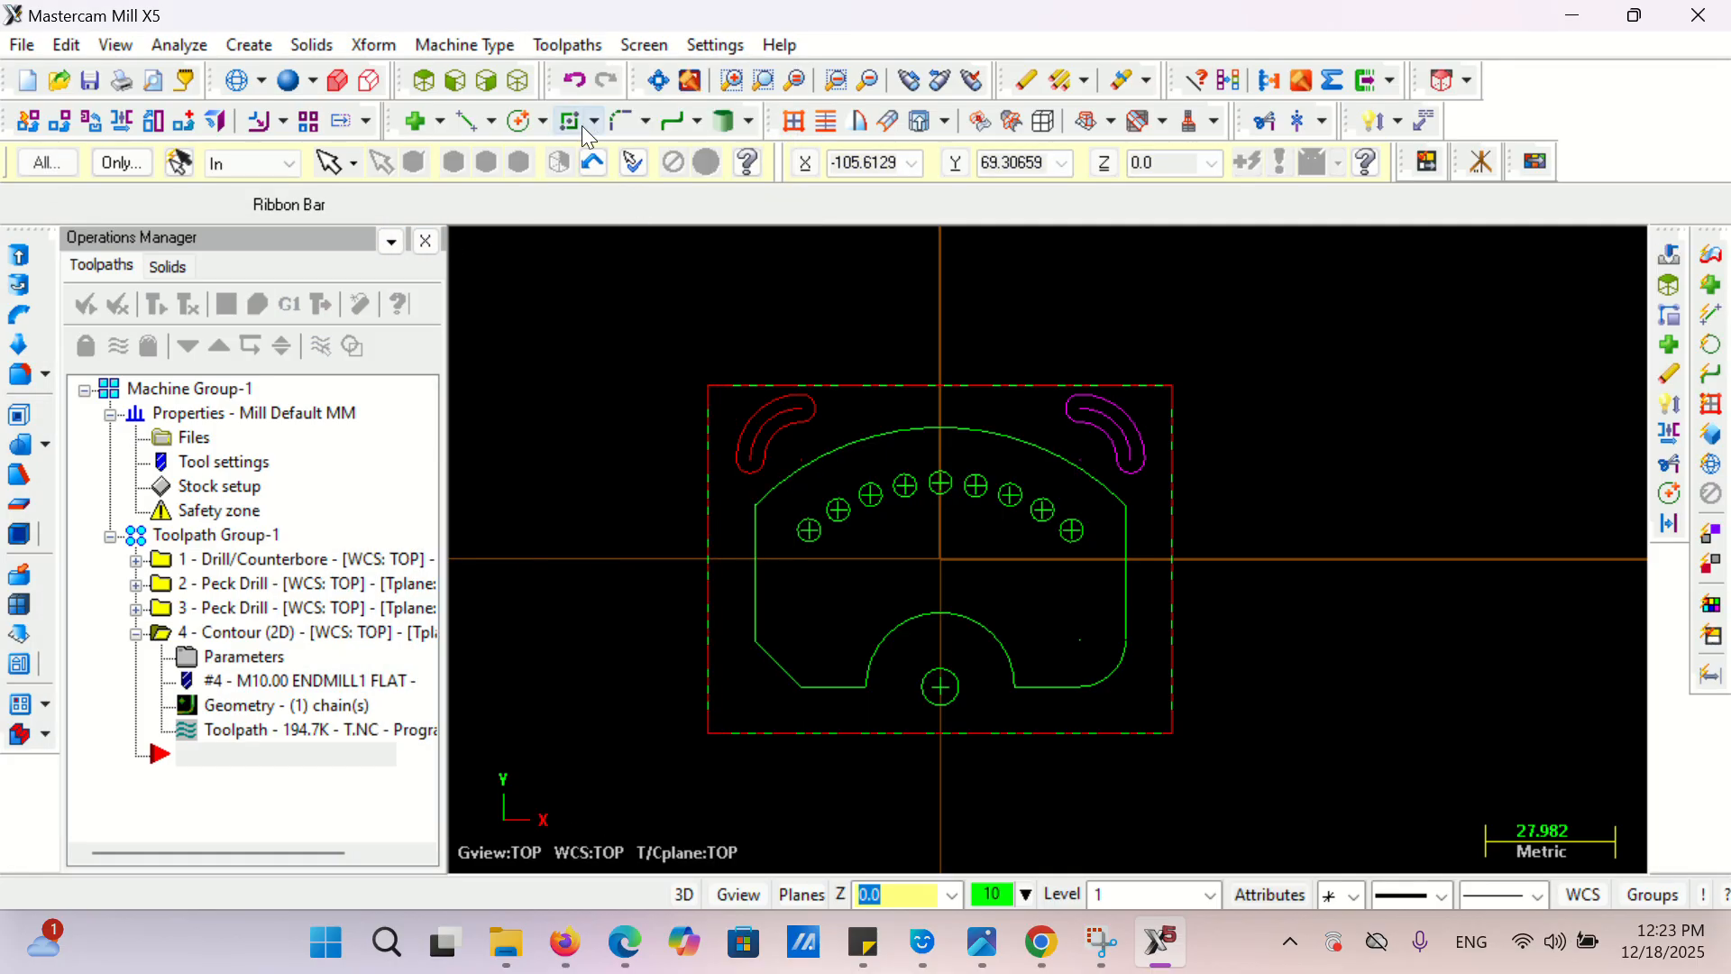
# - Start a drill toolpath on the nine small arc-pattern holes, picking their points with a window
pyautogui.click(588, 48)
pyautogui.click(609, 196)
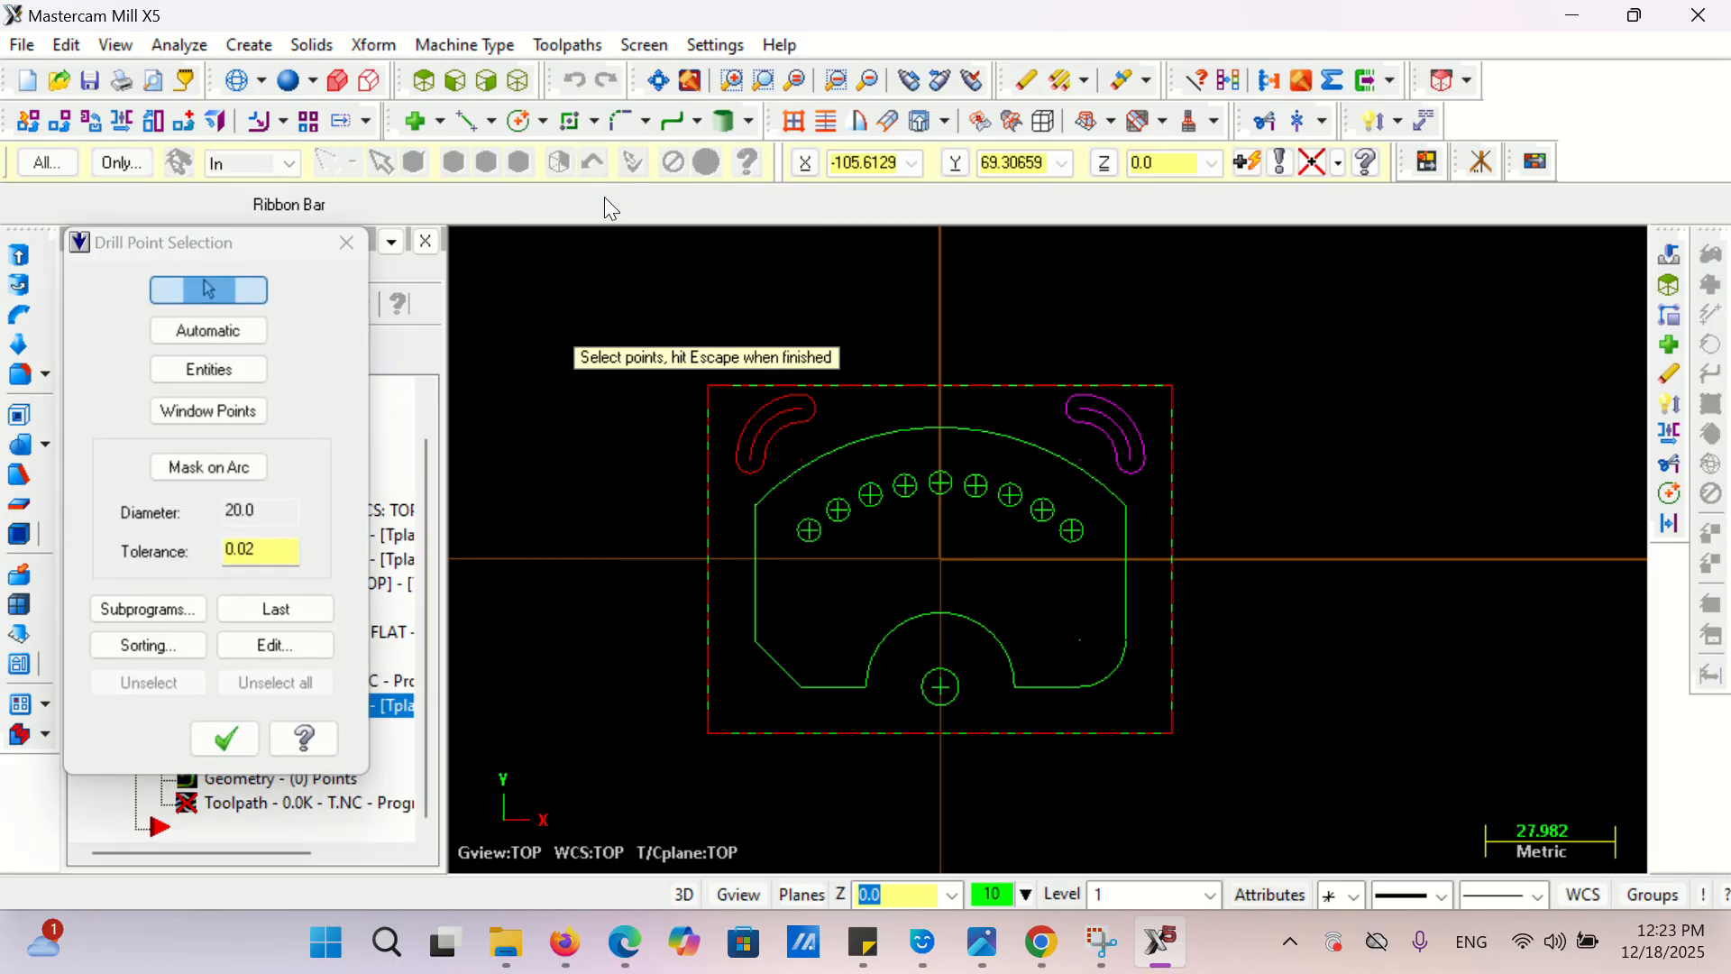
pyautogui.click(229, 416)
pyautogui.click(781, 458)
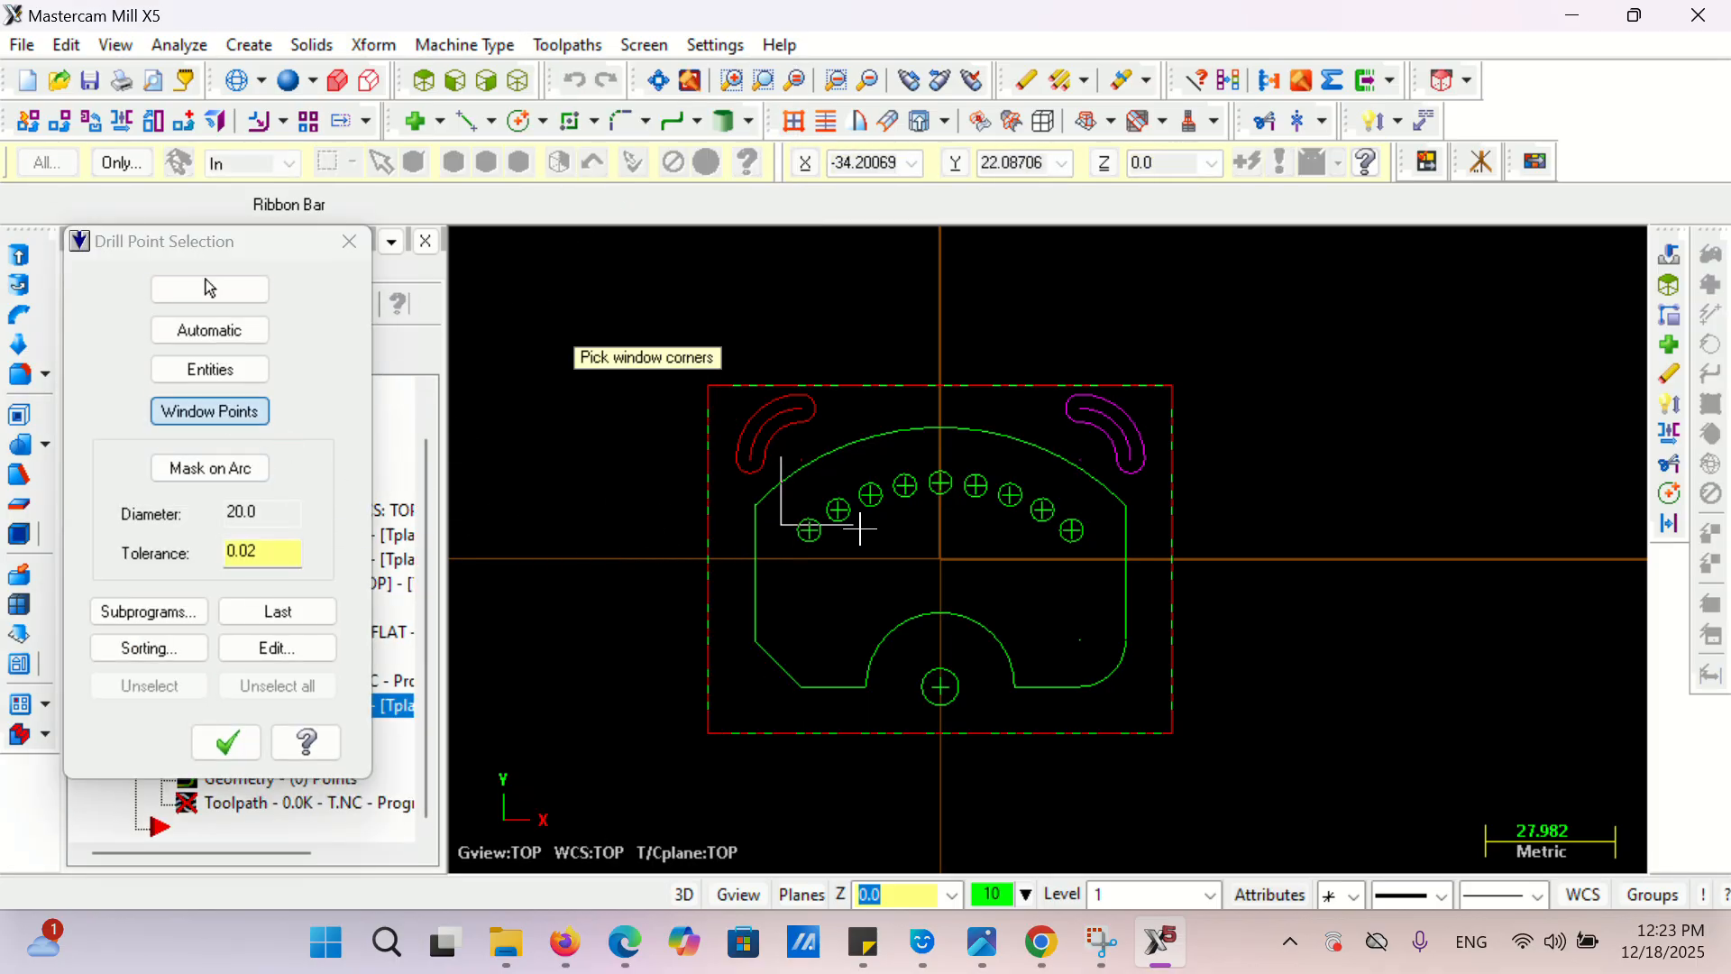
pyautogui.click(1099, 571)
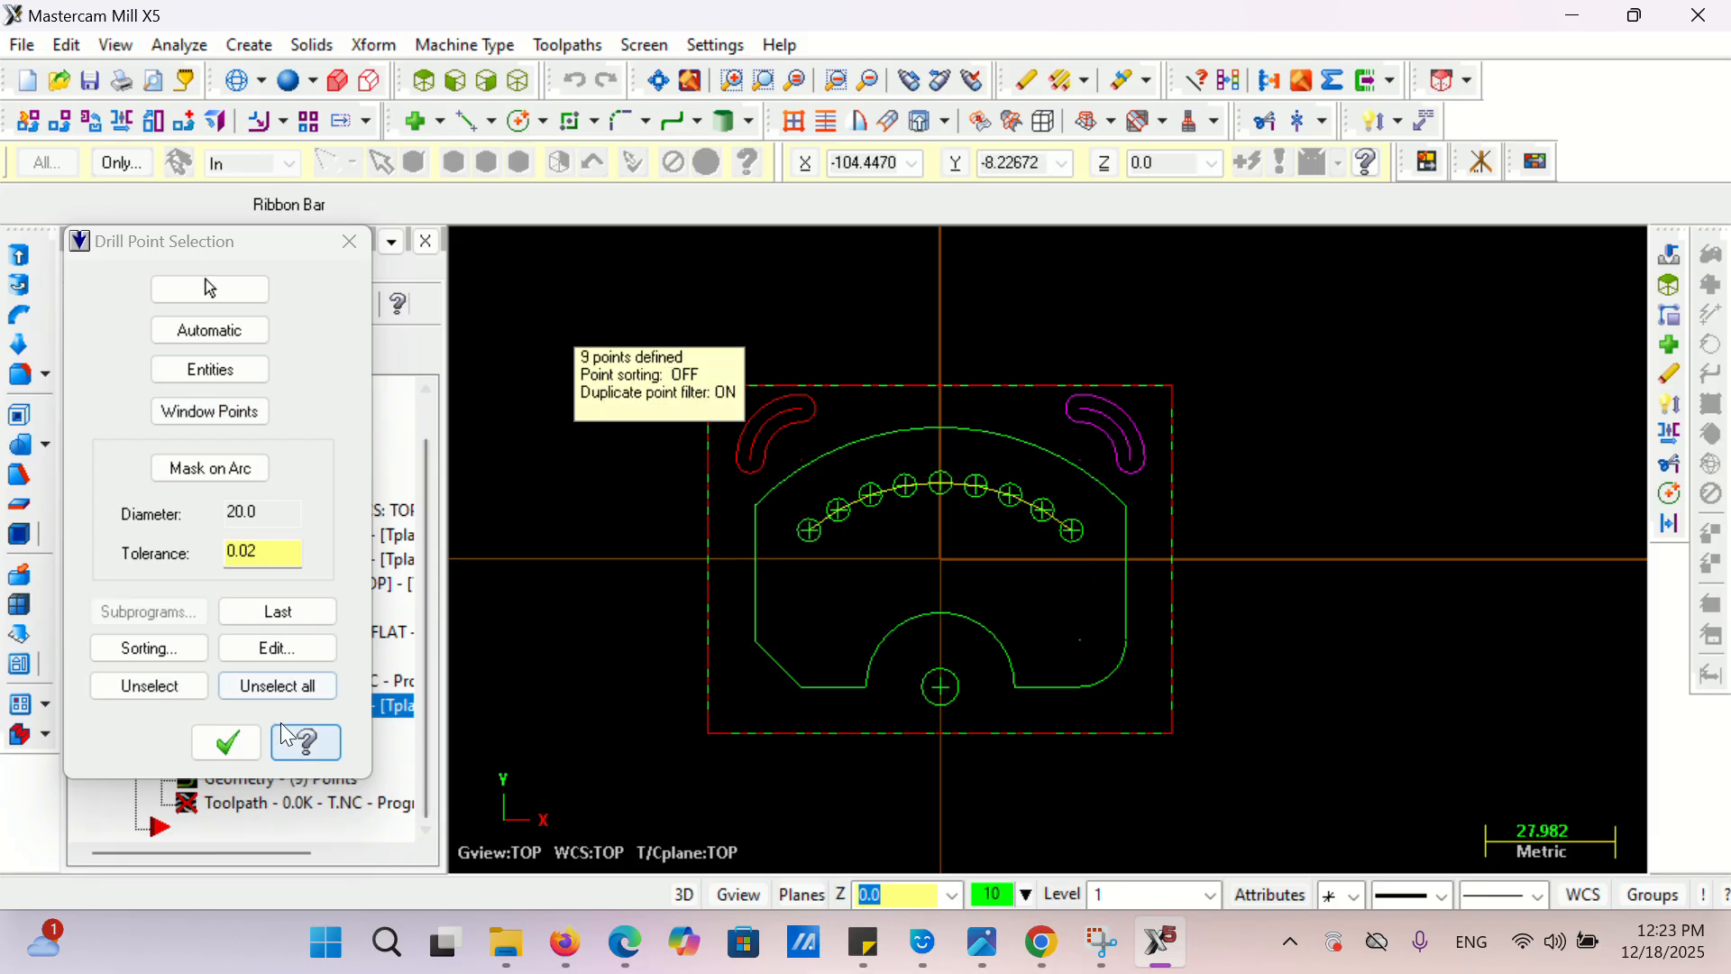
pyautogui.click(228, 744)
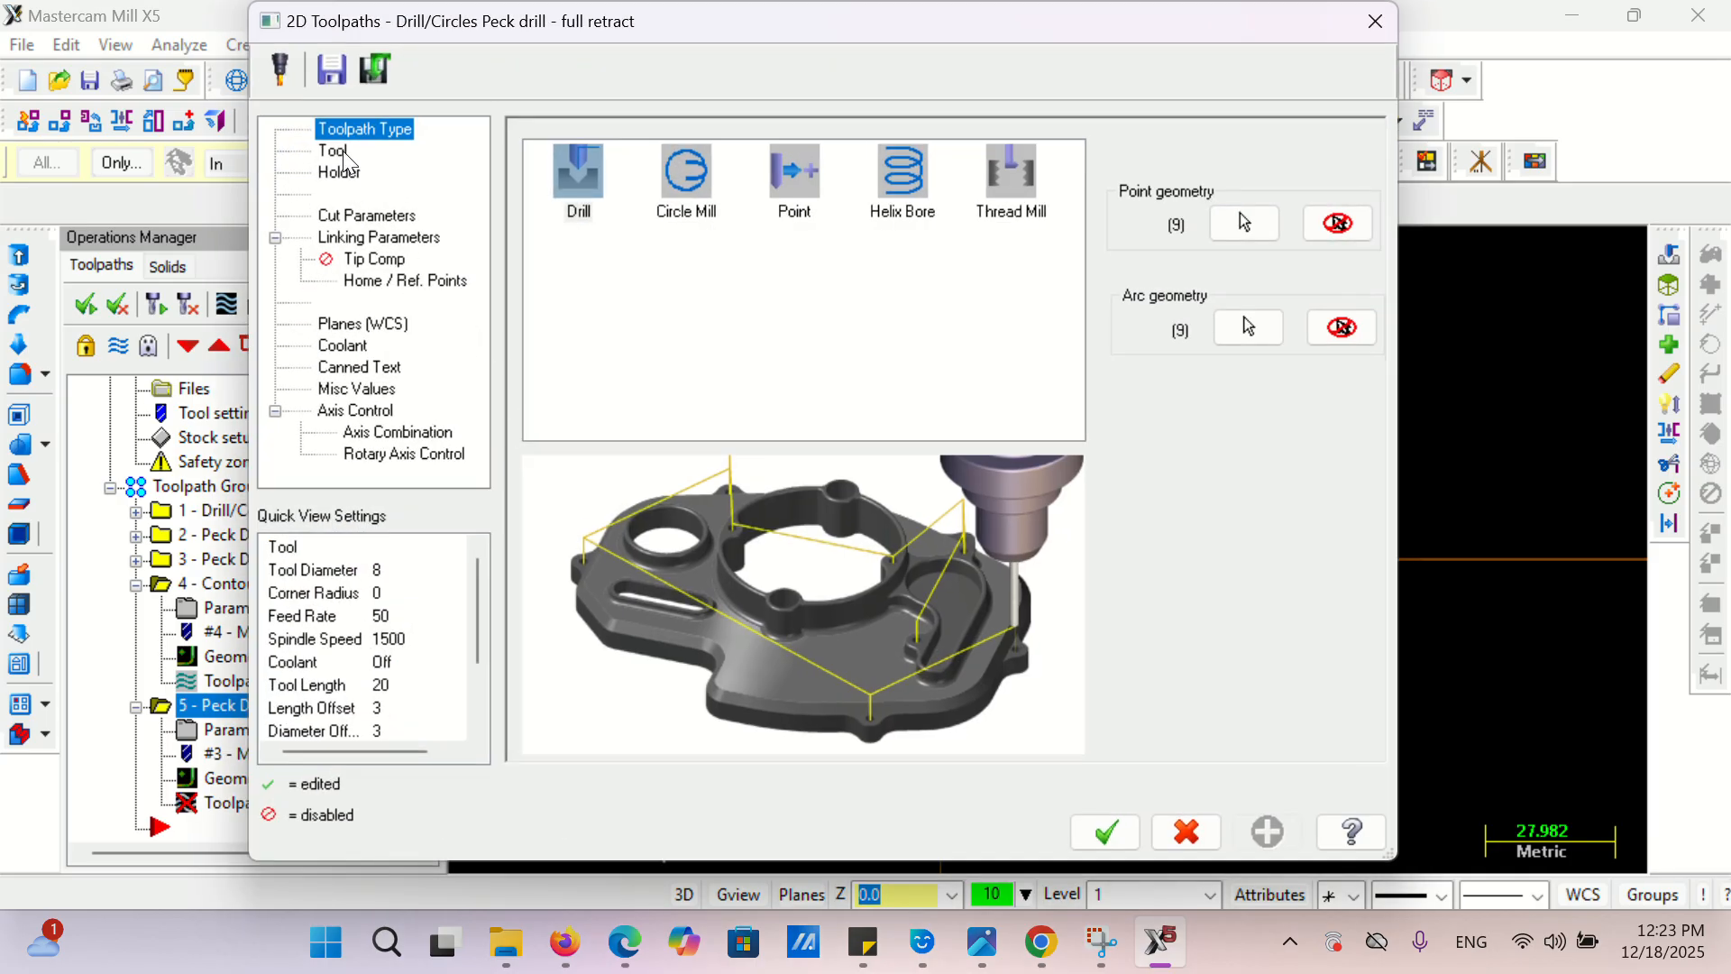
# - Create a new right-hand tap for the drill operation with diameter 6 and pitch 1
pyautogui.click(343, 150)
pyautogui.rightClick(602, 320)
pyautogui.click(676, 354)
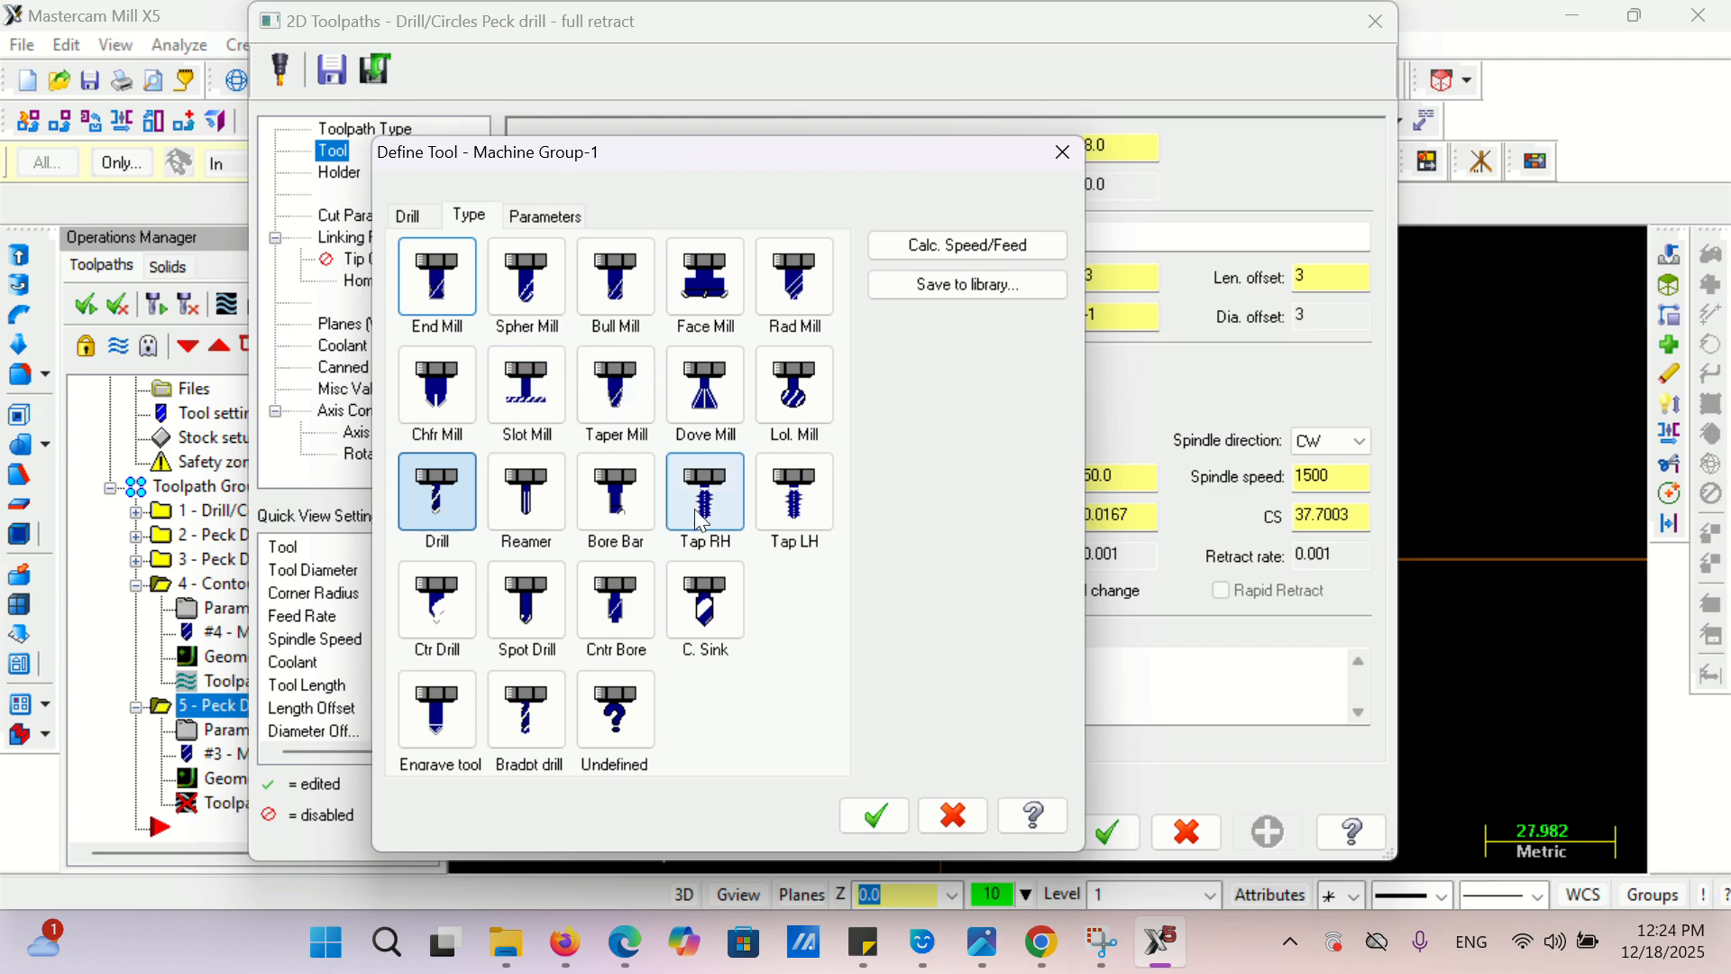
pyautogui.click(711, 517)
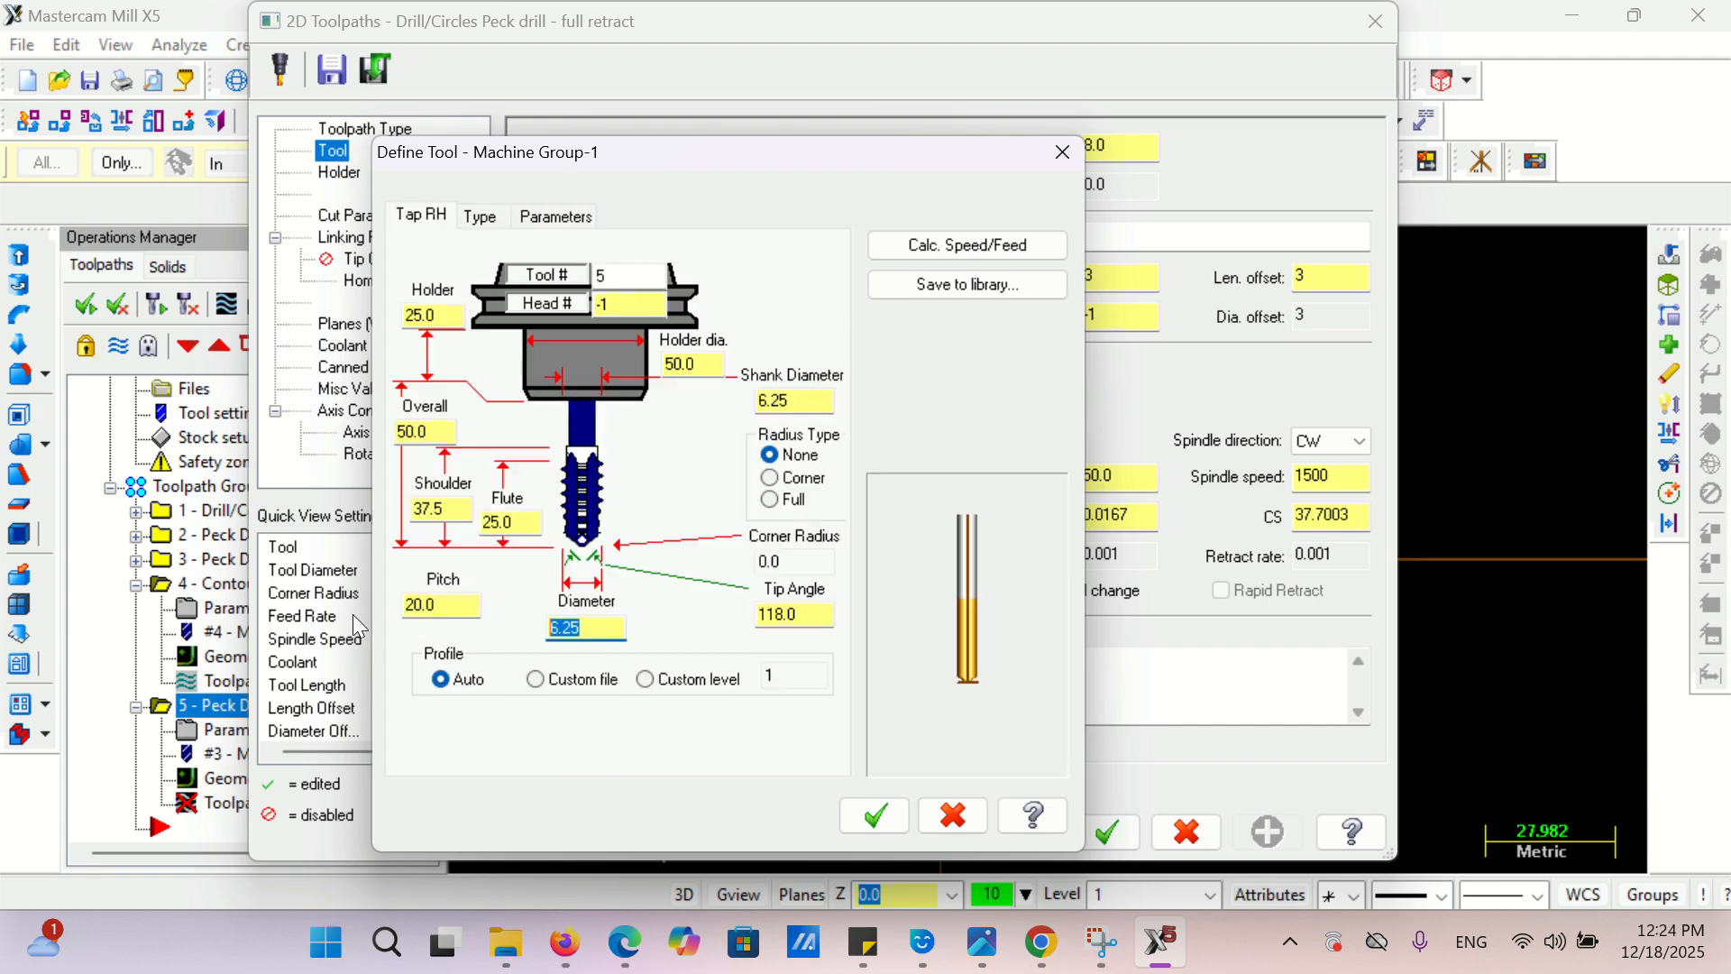
pyautogui.write('6')
pyautogui.press('Tab')
pyautogui.write('1')
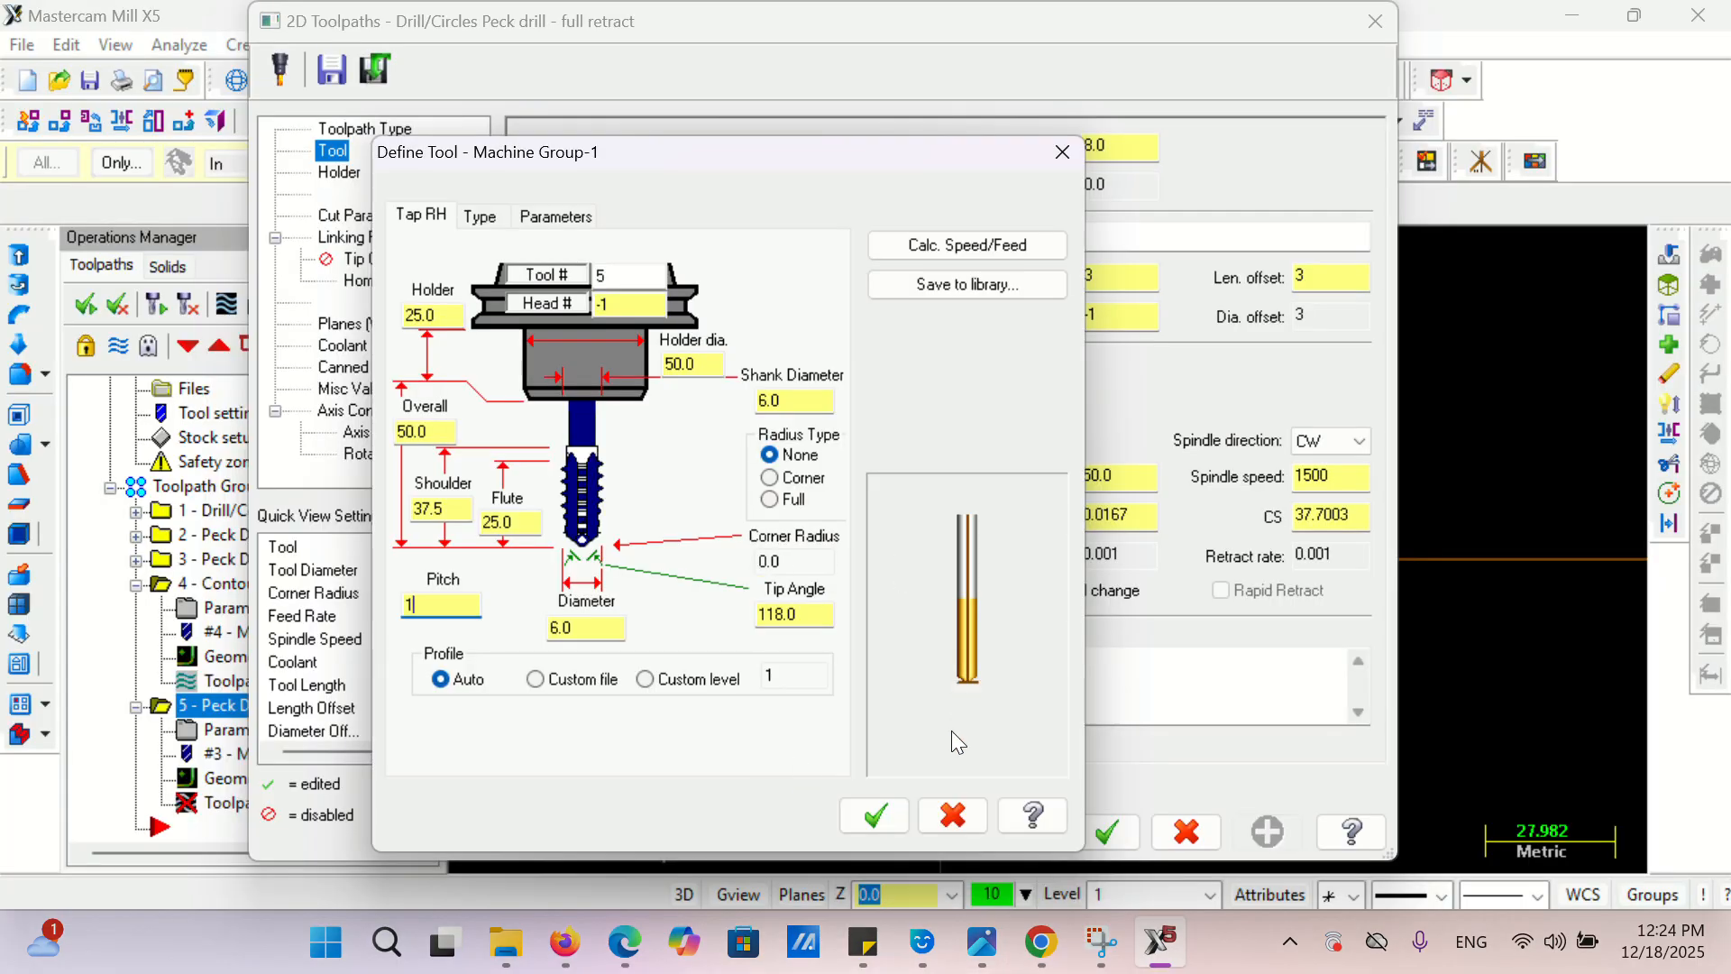
pyautogui.click(877, 811)
# - Accept the new tap for the drill operation and set its spindle speed to 60
pyautogui.click(538, 465)
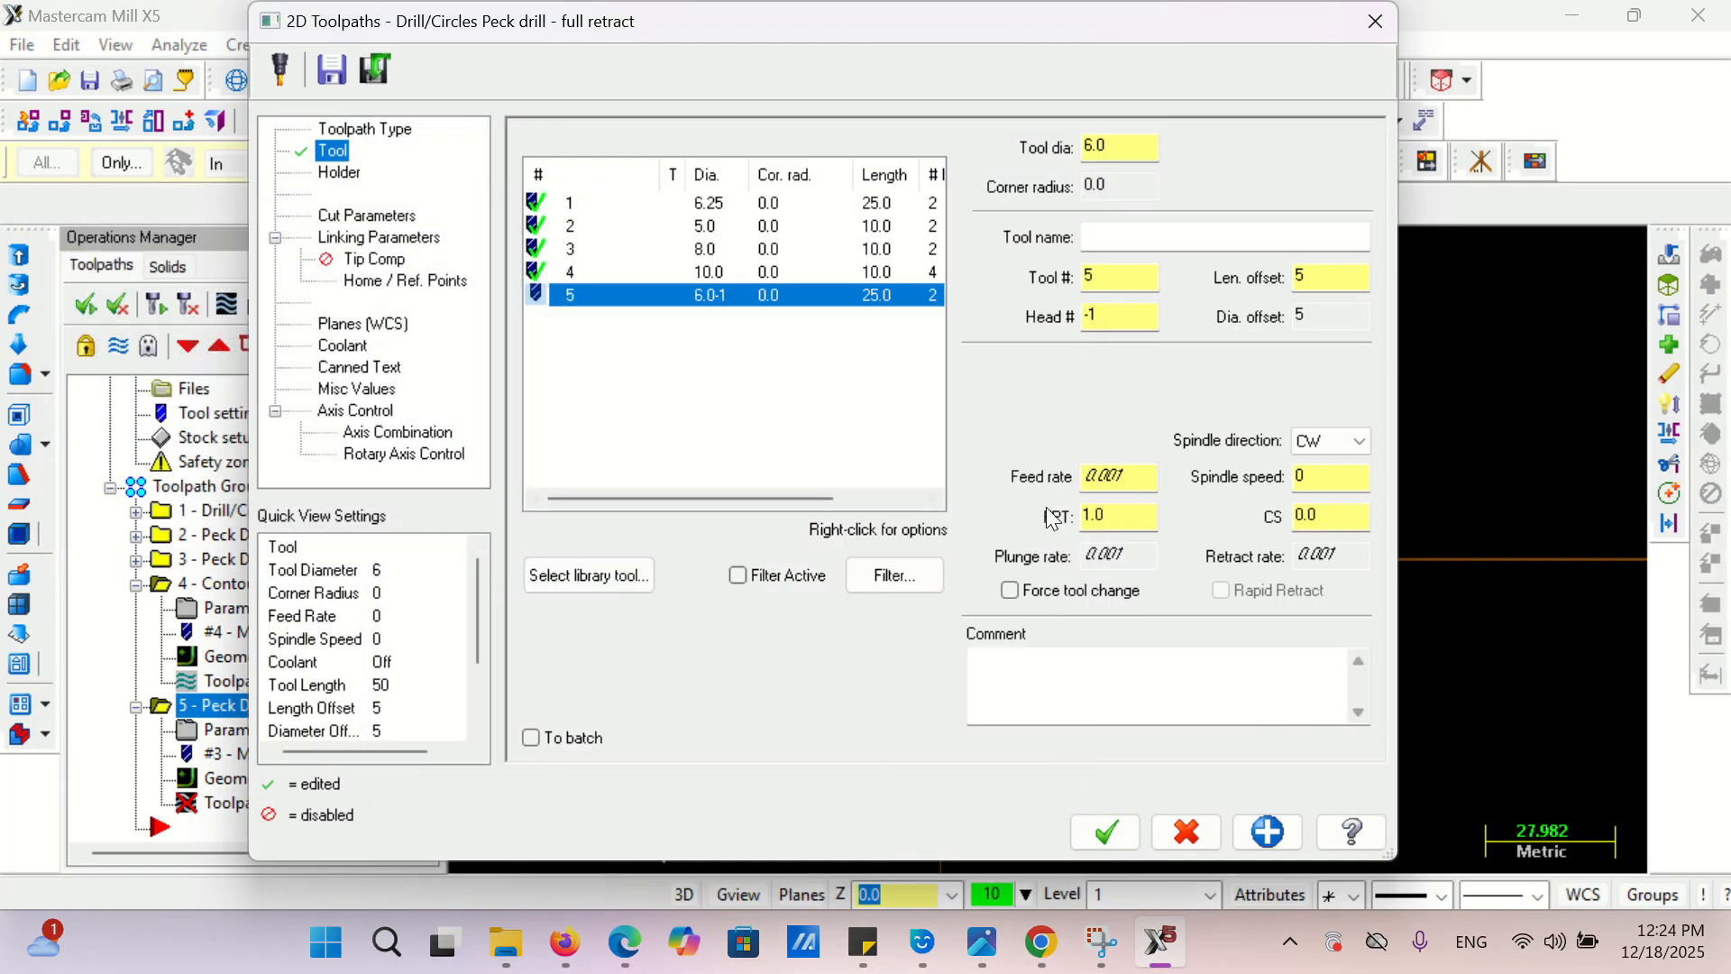
pyautogui.doubleClick(1127, 476)
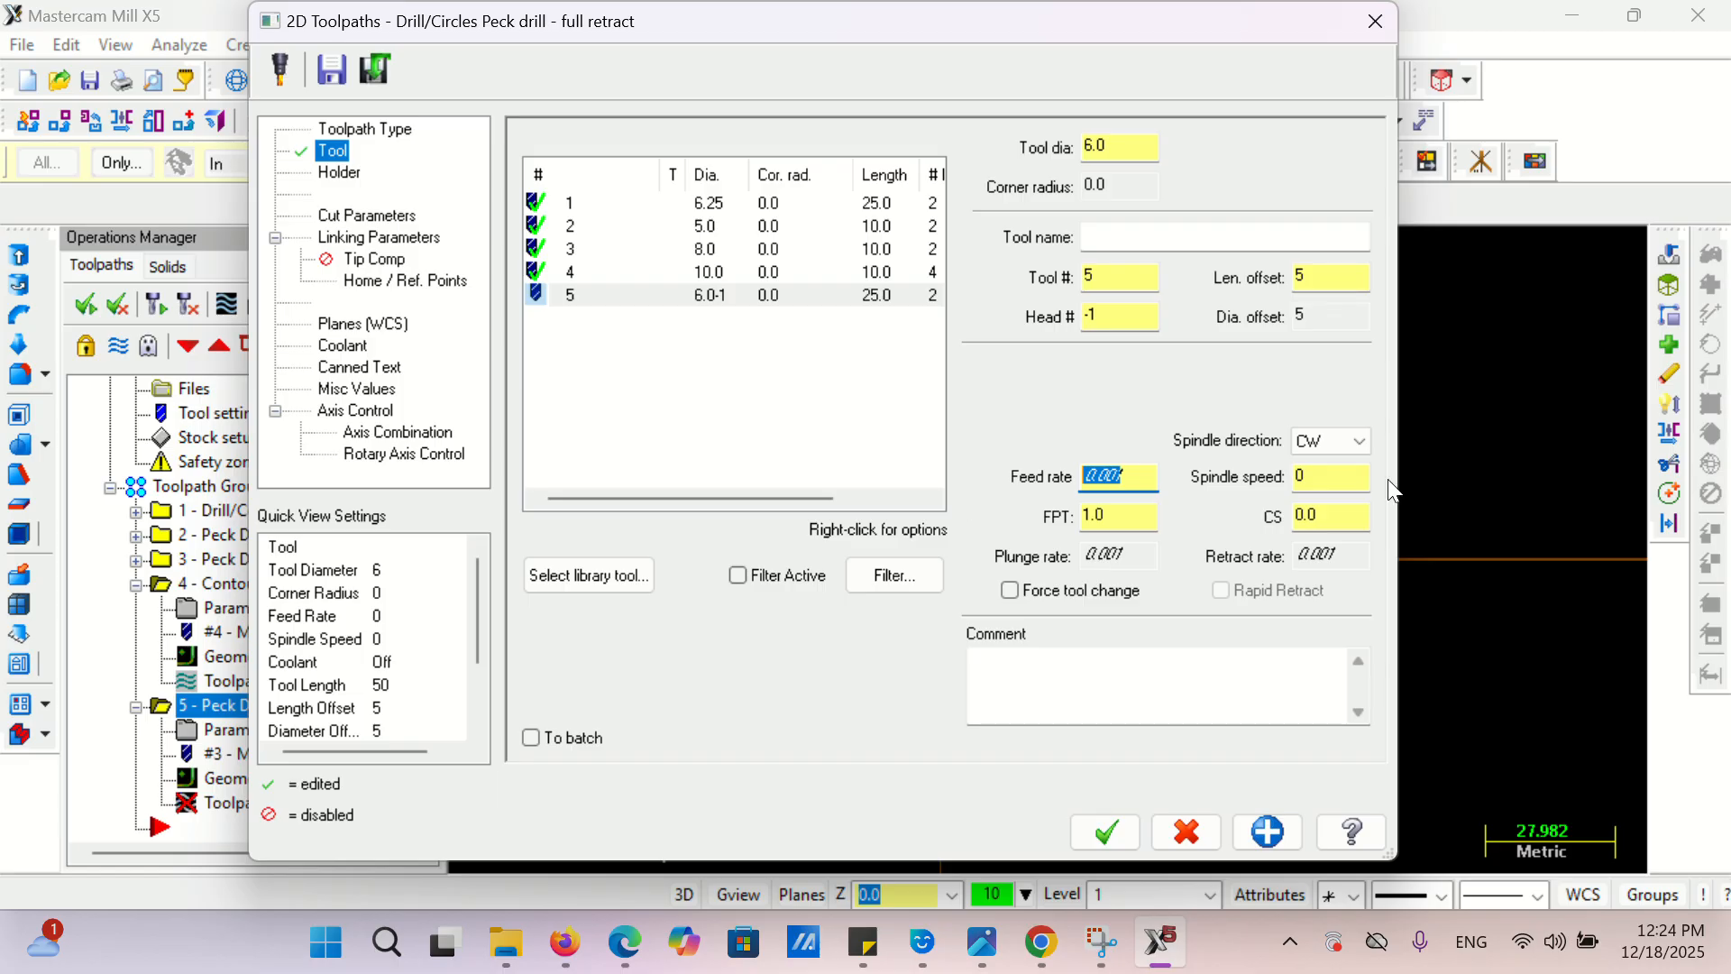
pyautogui.doubleClick(1307, 476)
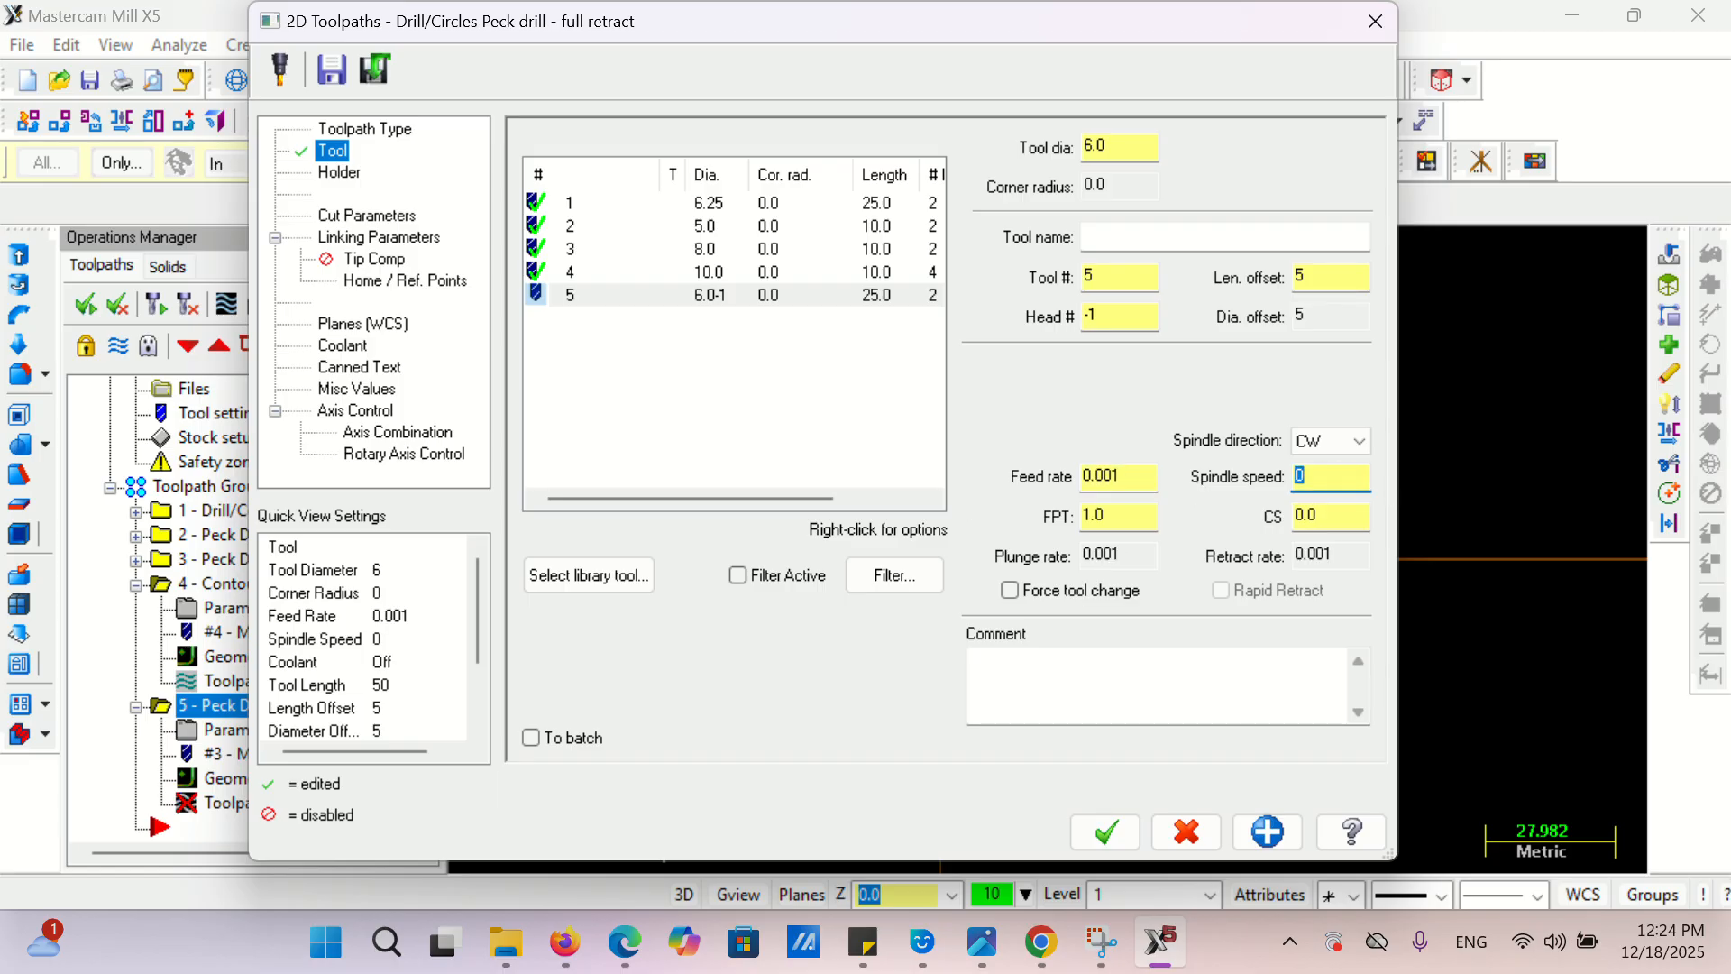
pyautogui.write('60')
pyautogui.click(1318, 514)
pyautogui.doubleClick(1330, 476)
pyautogui.doubleClick(1109, 475)
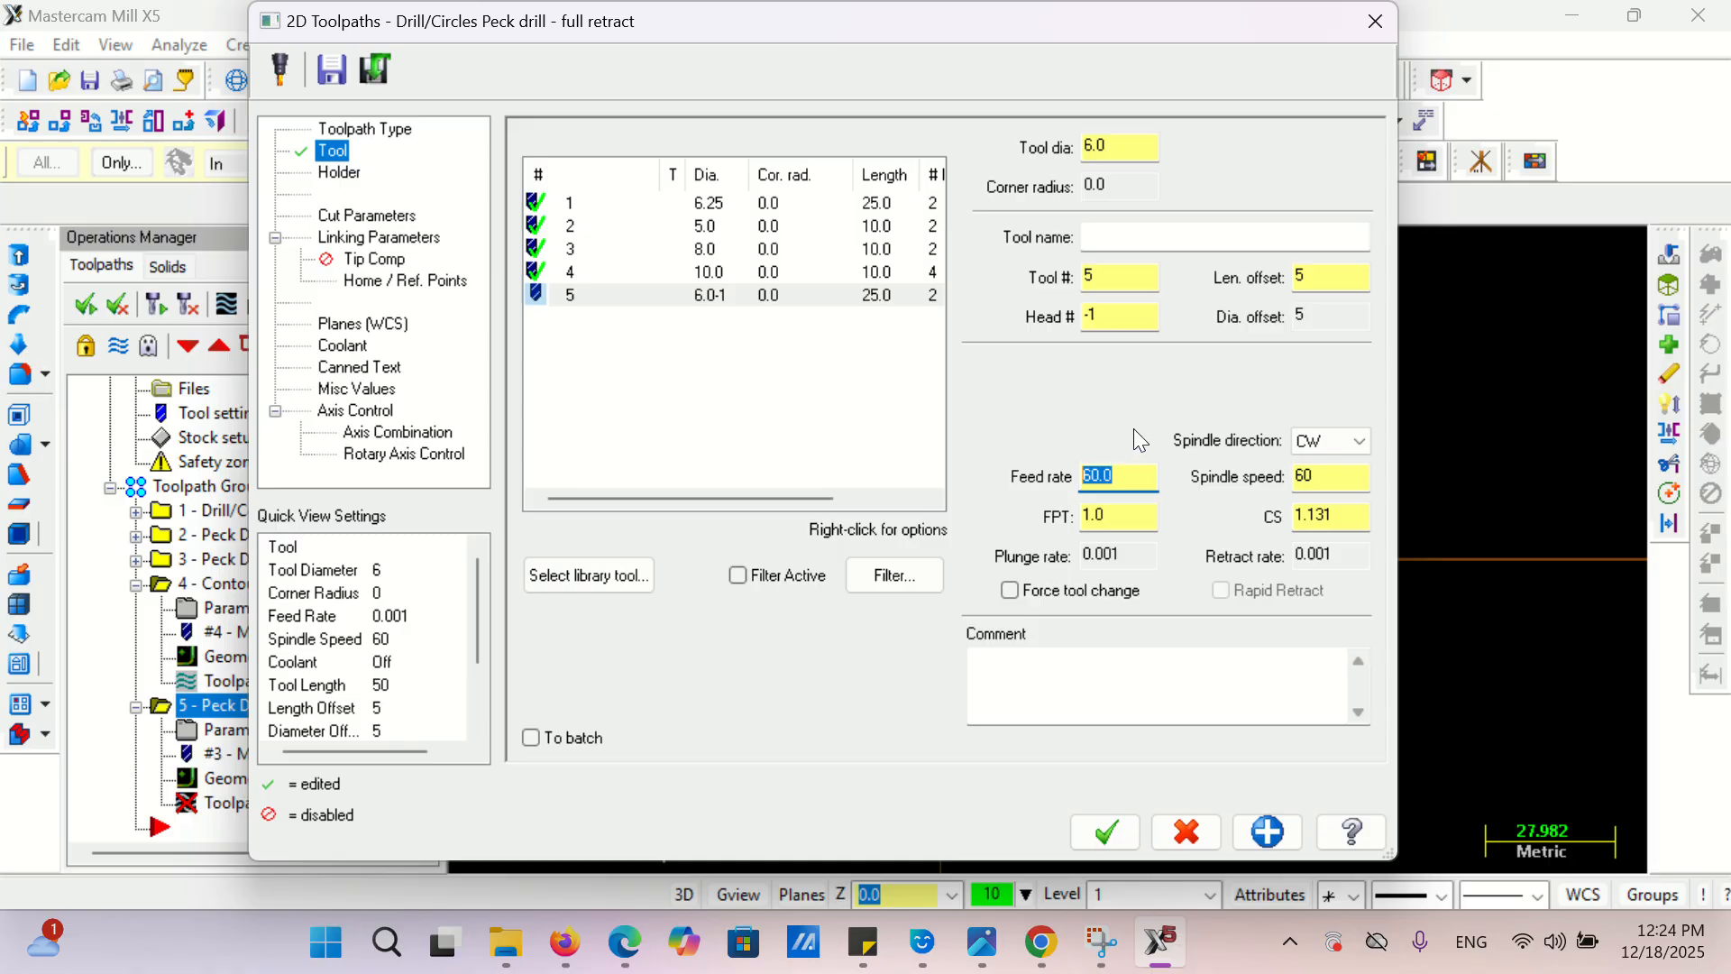
pyautogui.doubleClick(1310, 483)
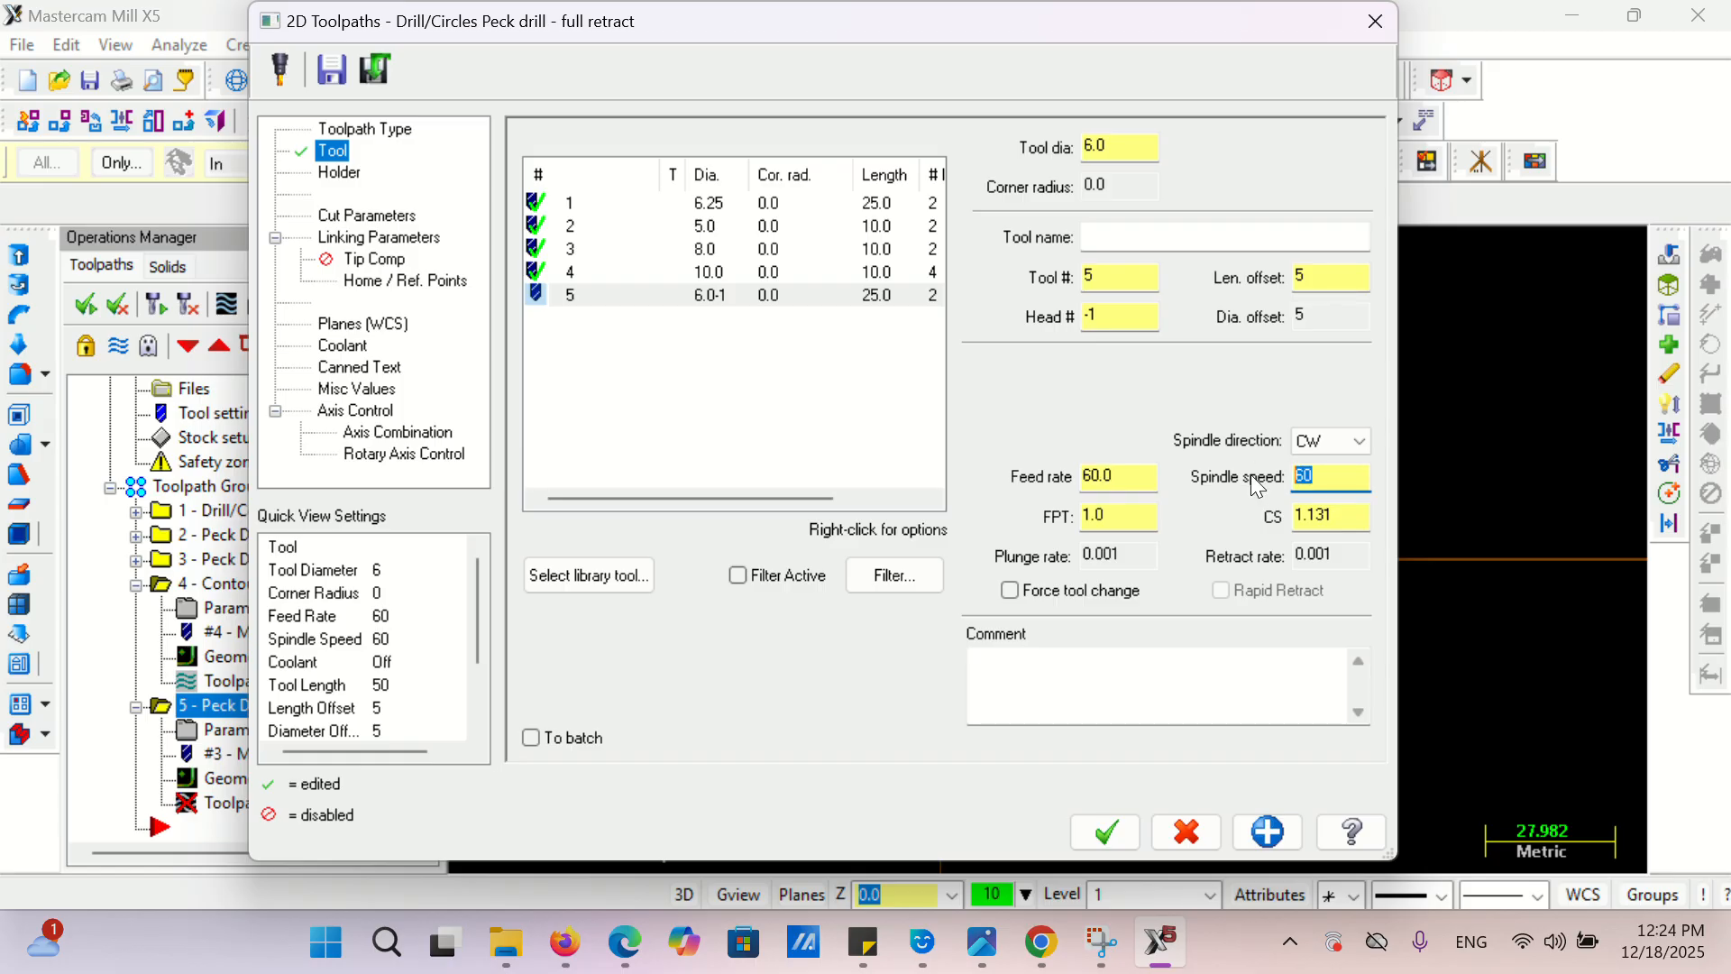
pyautogui.moveTo(1116, 512); pyautogui.dragTo(1062, 523)
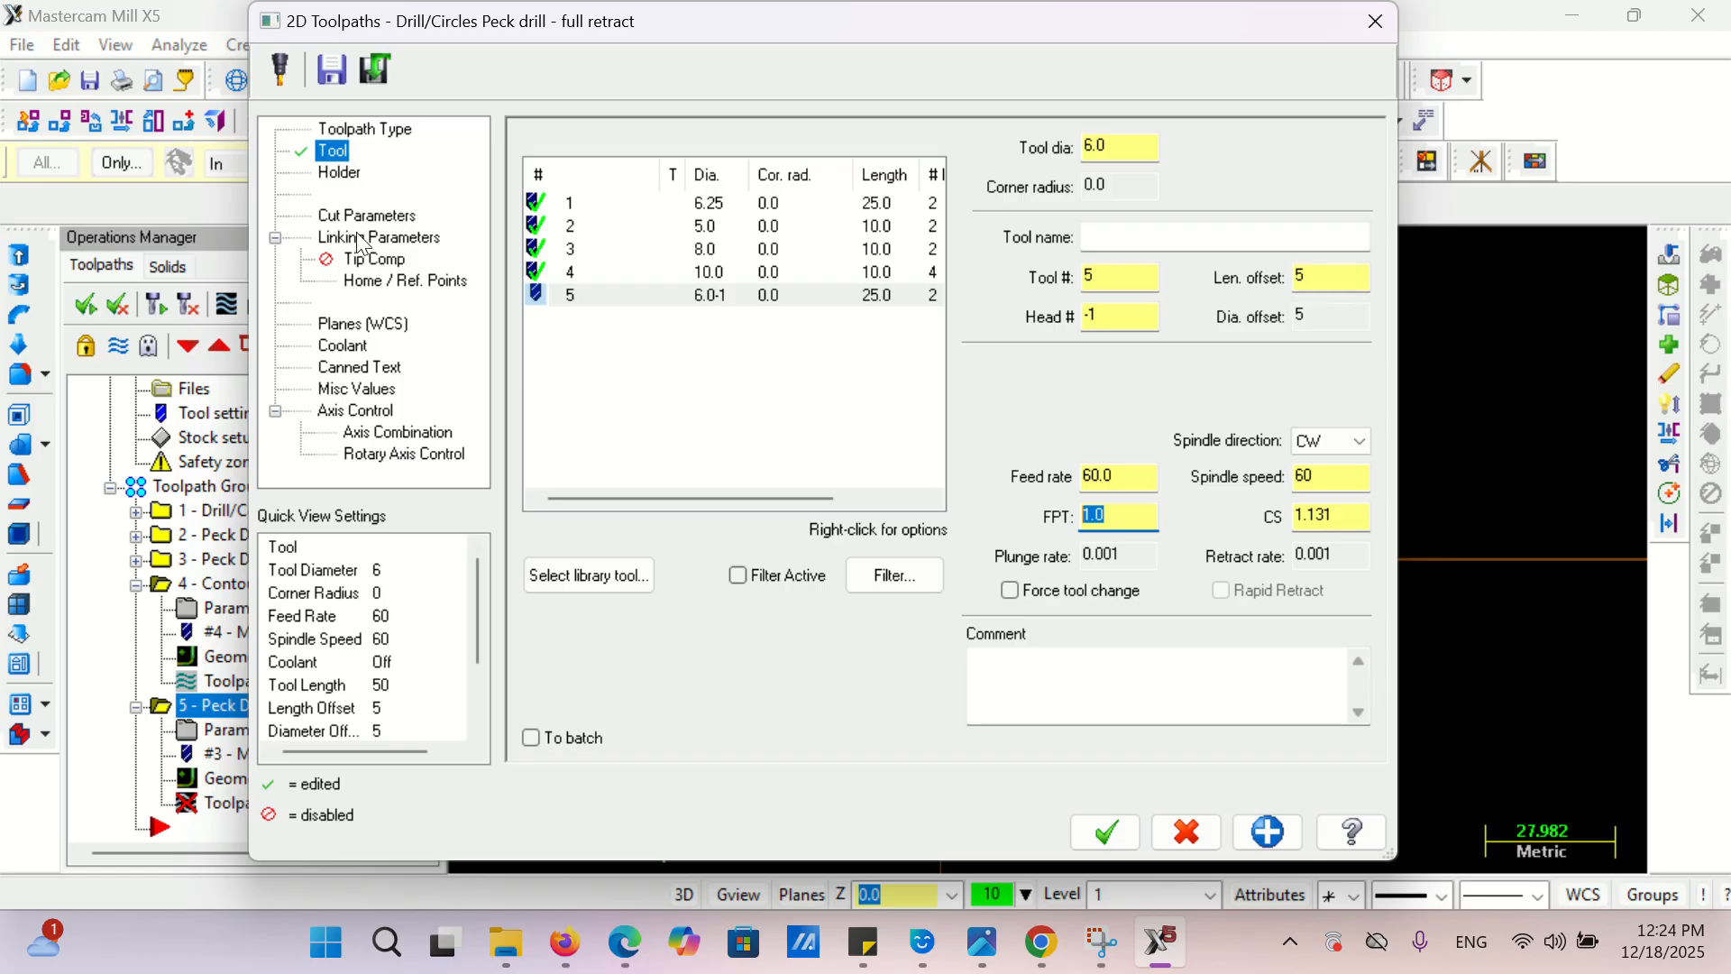
# - Switch the drill cycle to Tap, set the absolute depth to -14 and generate the tapping operation
pyautogui.click(357, 215)
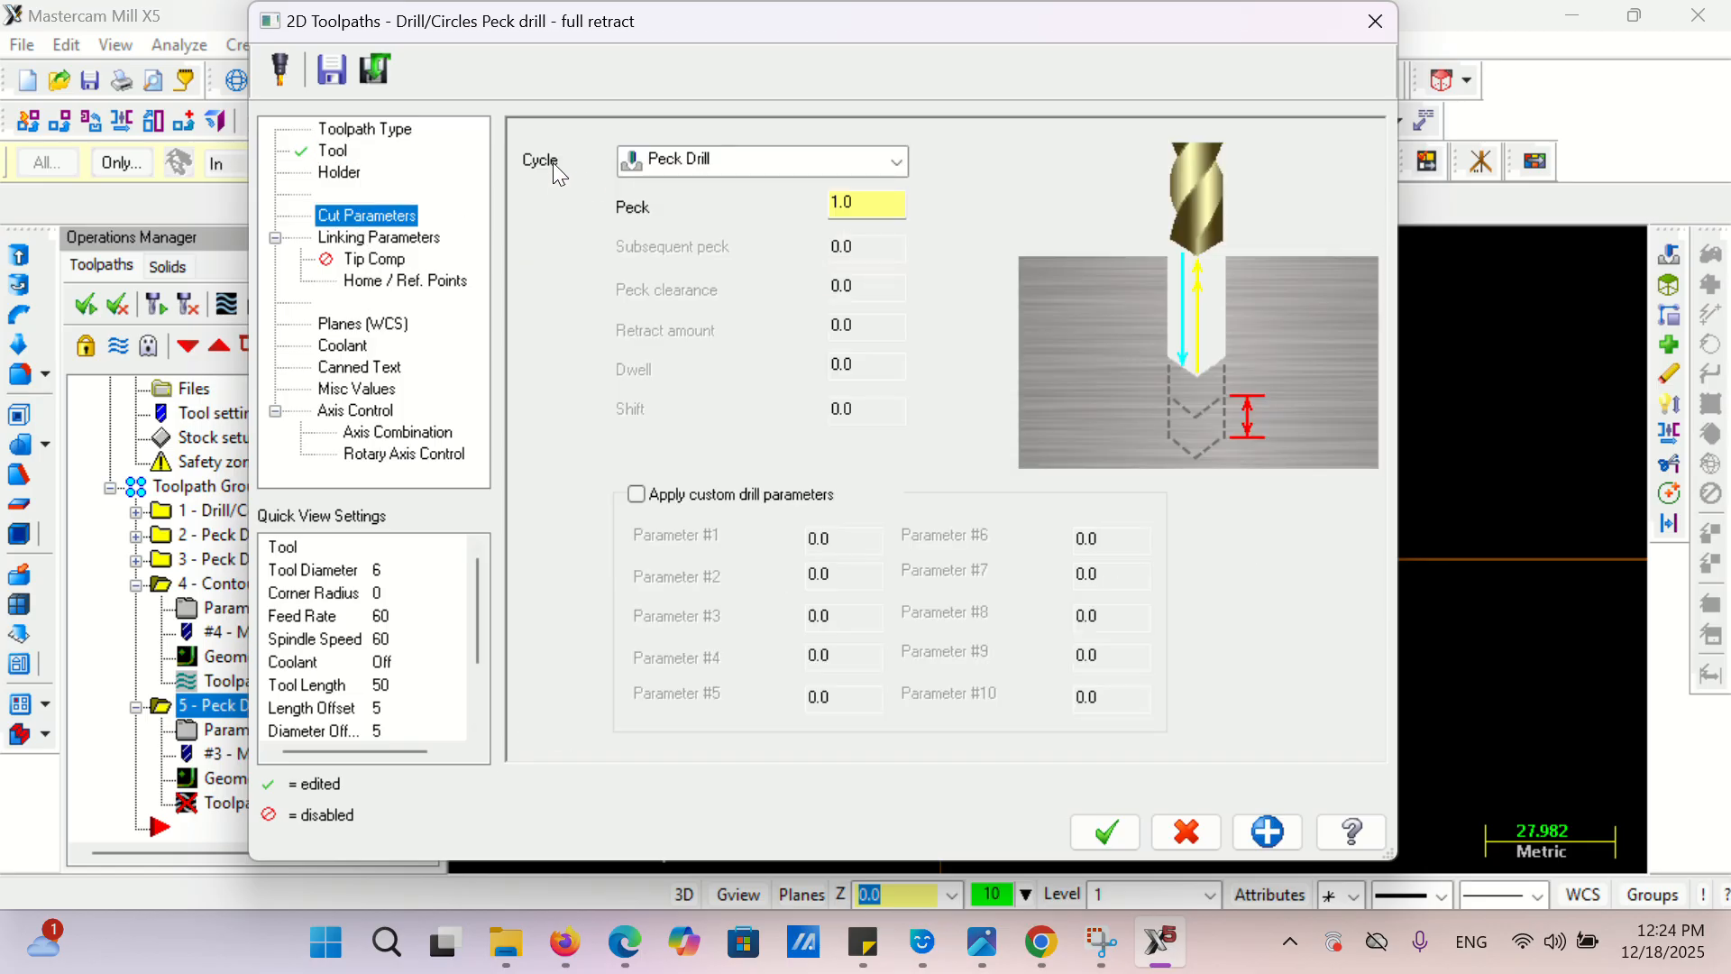
pyautogui.click(738, 166)
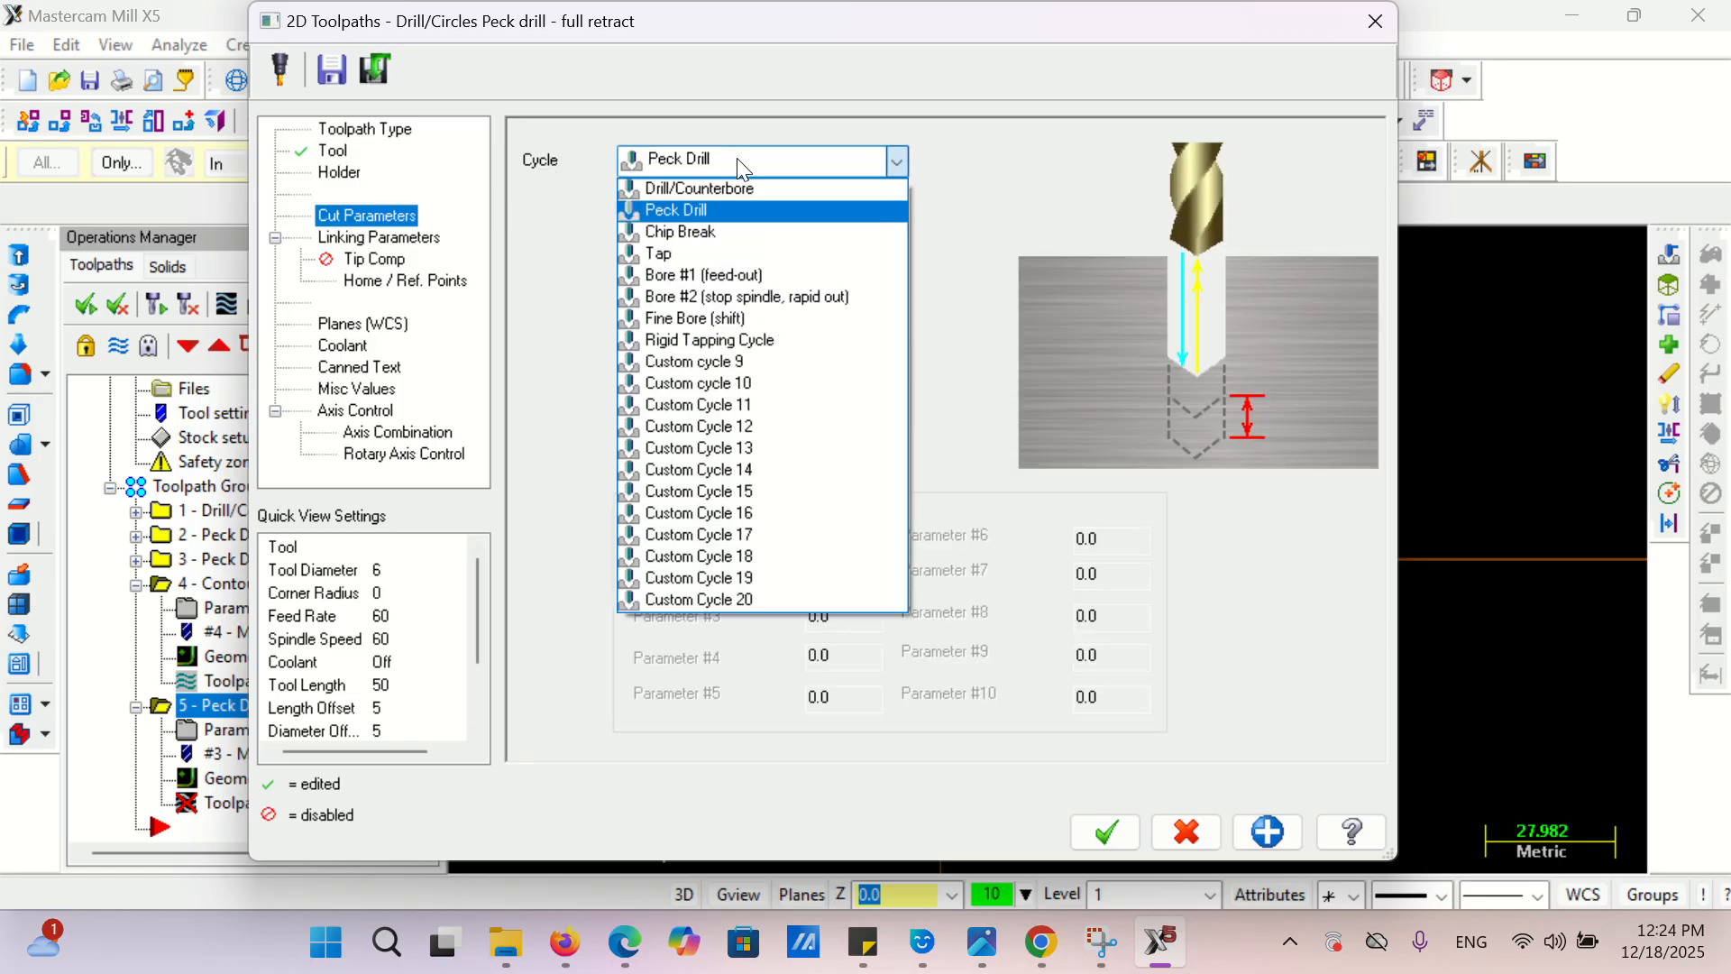
pyautogui.click(731, 252)
pyautogui.click(388, 238)
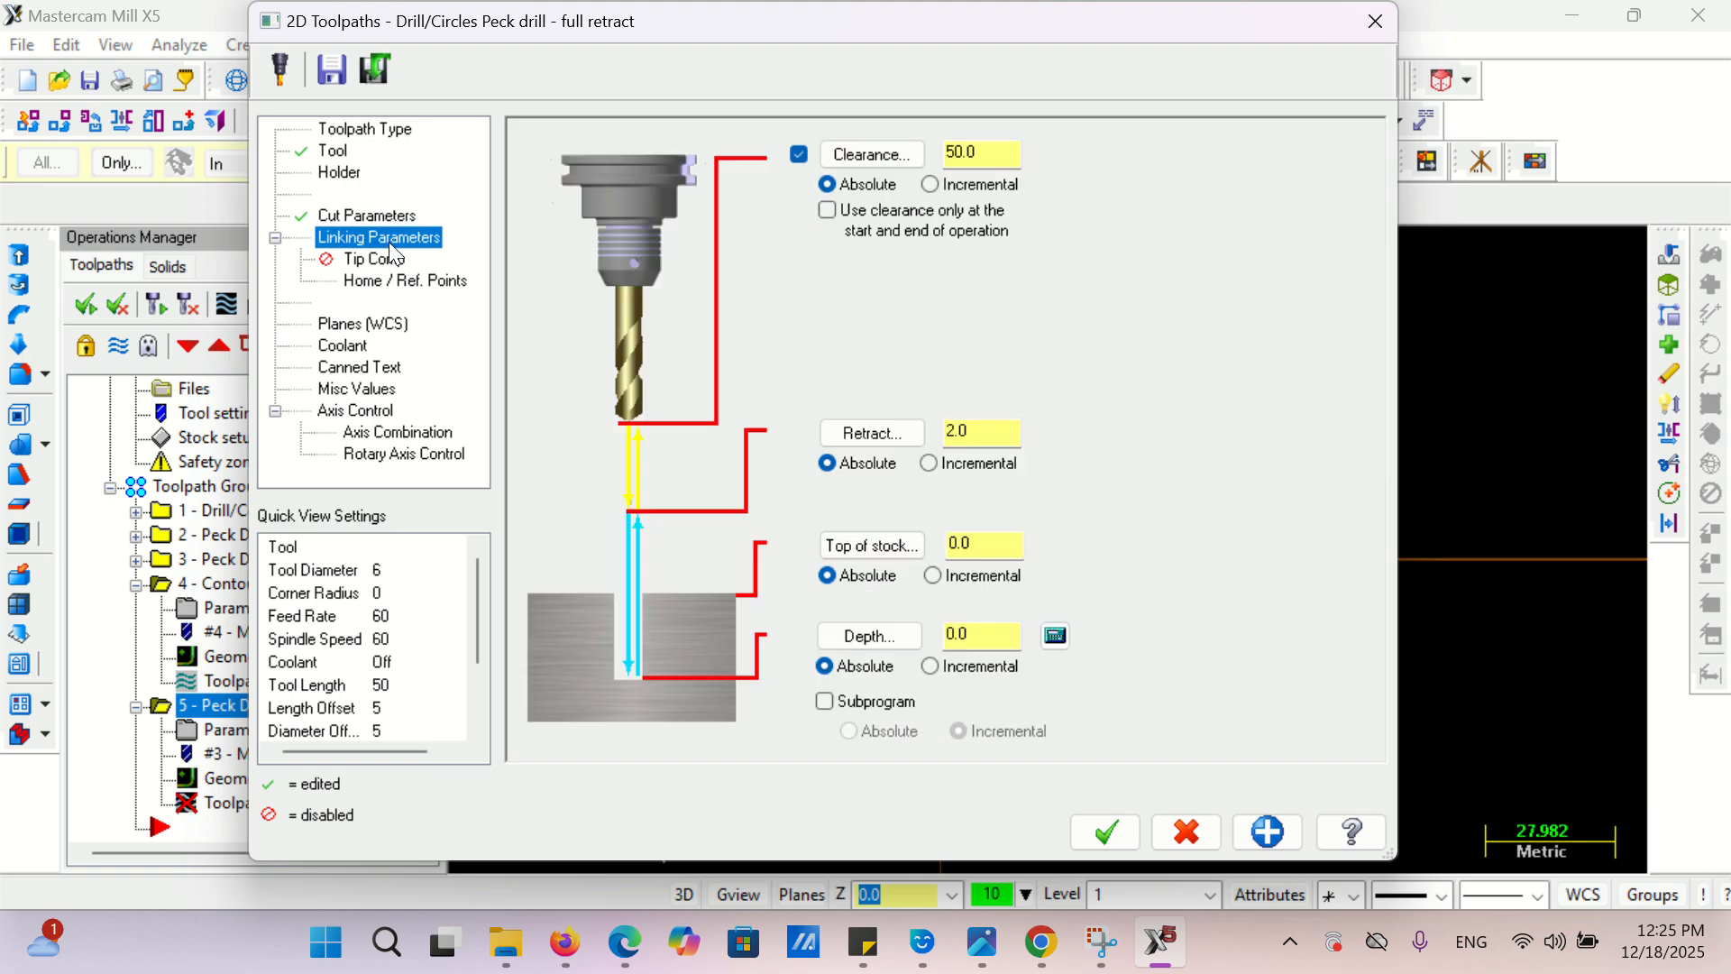
pyautogui.click(977, 634)
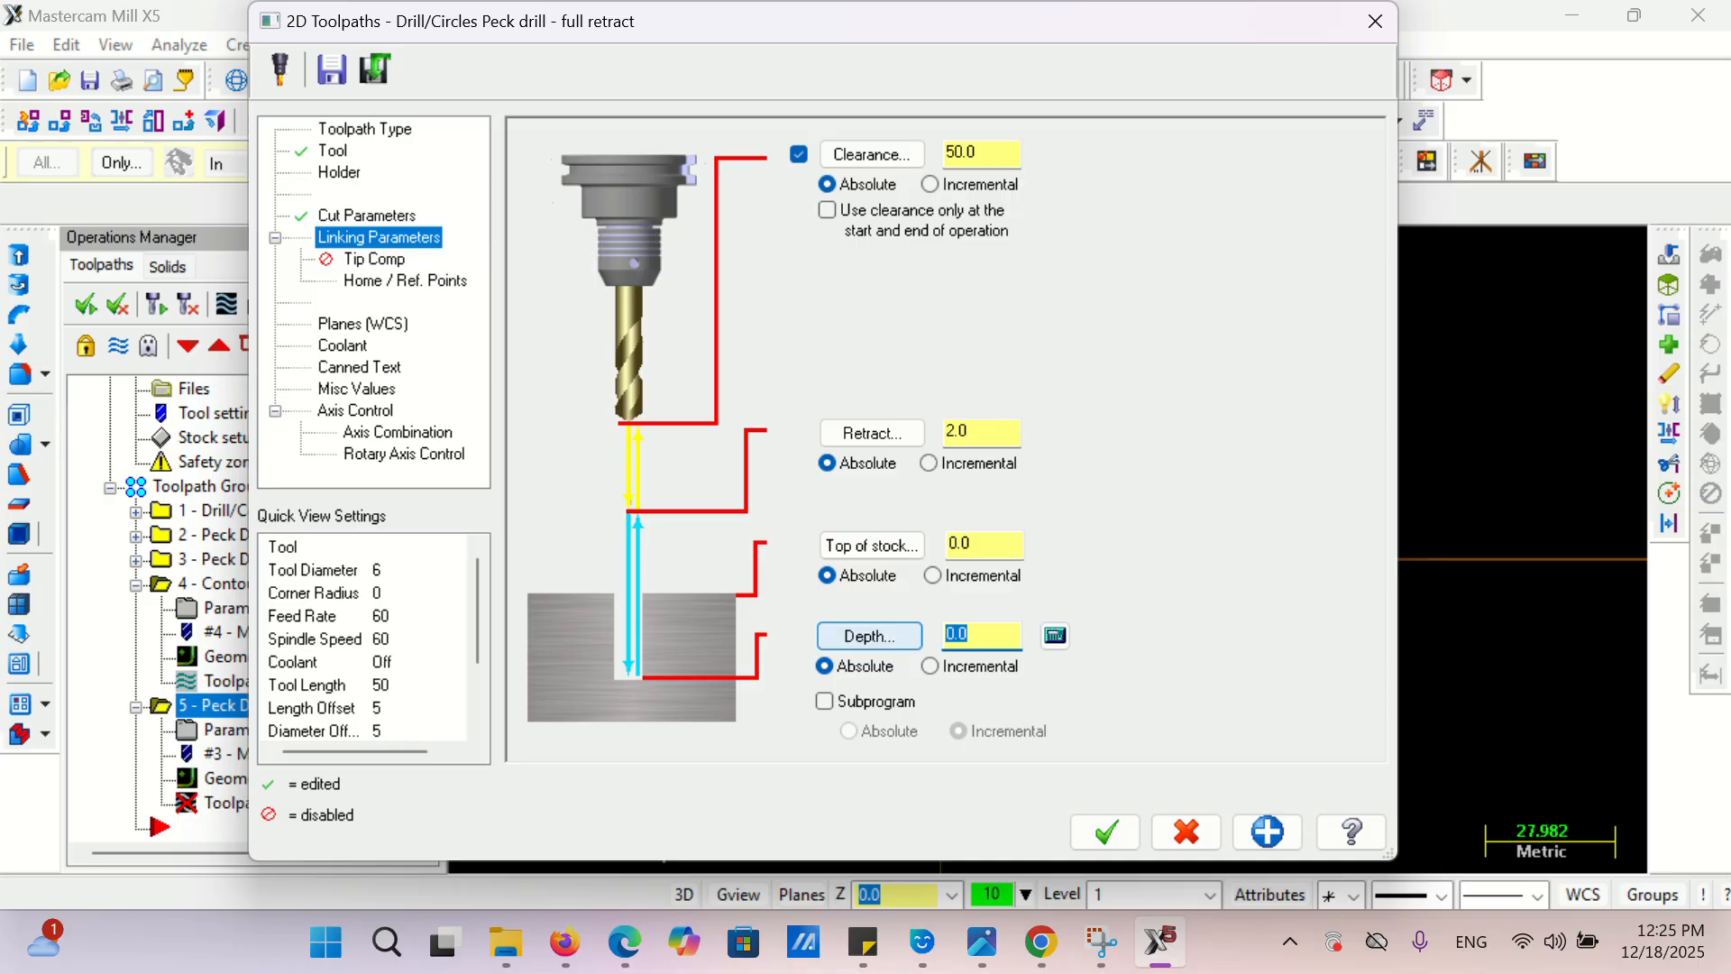
pyautogui.write('14')
pyautogui.press('Home')
pyautogui.write('-')
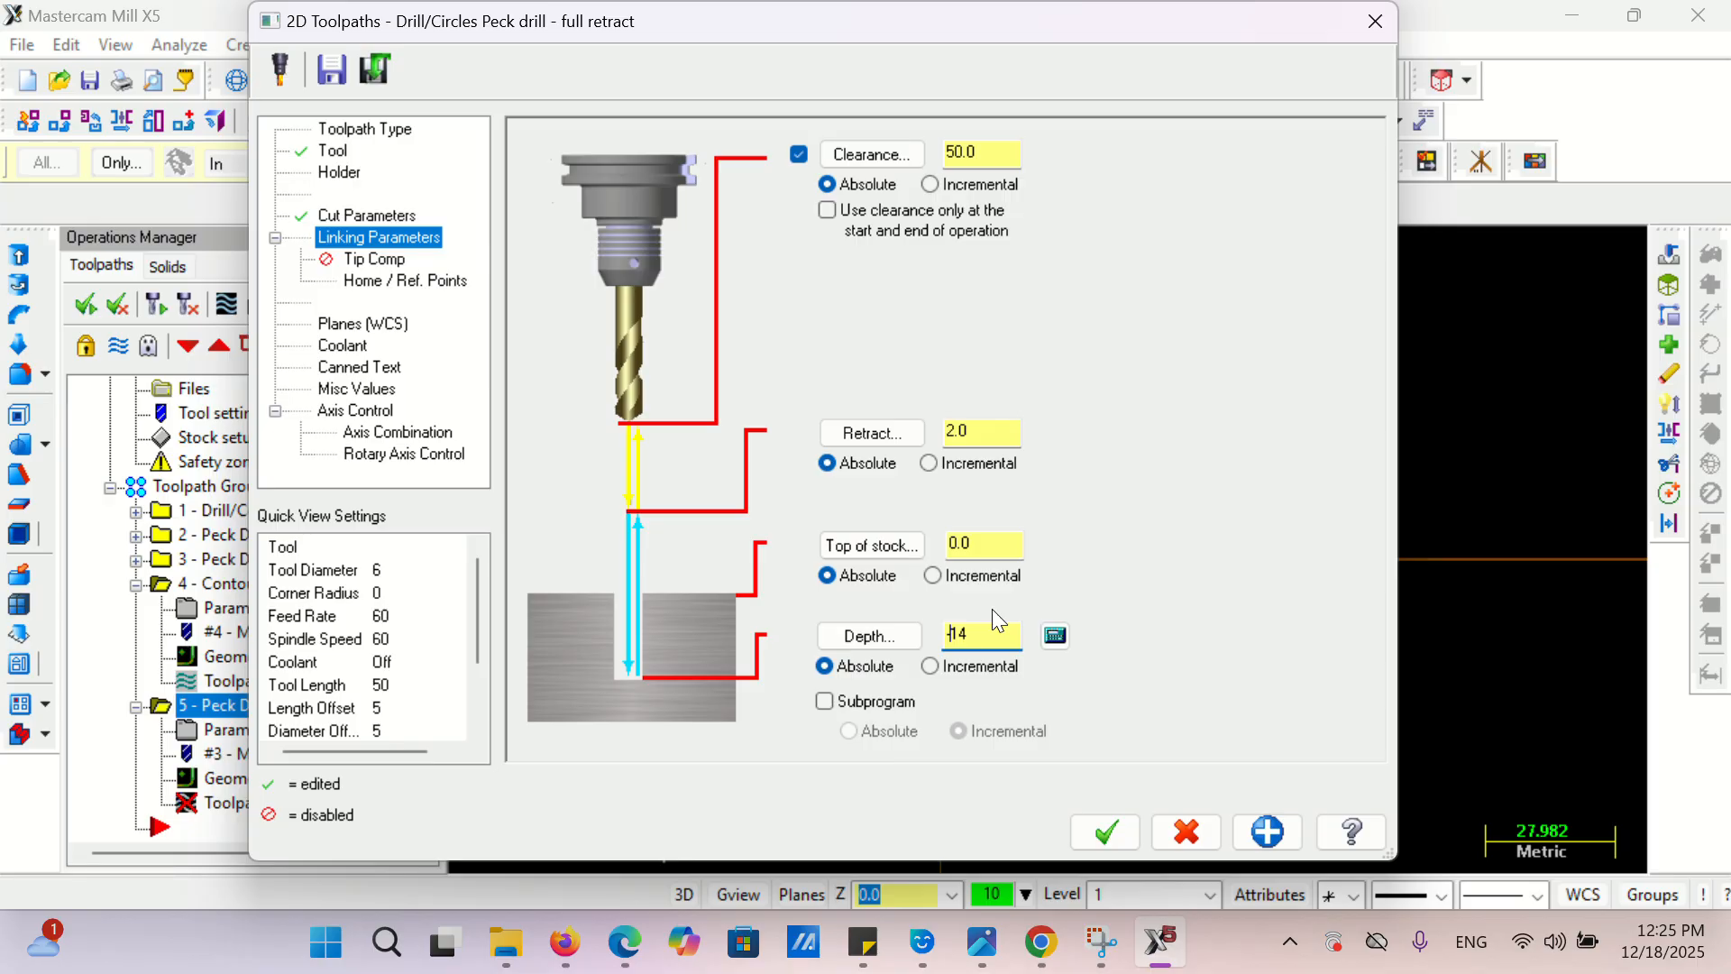
pyautogui.click(974, 635)
pyautogui.click(1106, 834)
# - Verify the whole toolpath group with the tapping operation included, inspect the machined stock in 3D and close the simulation
pyautogui.click(140, 495)
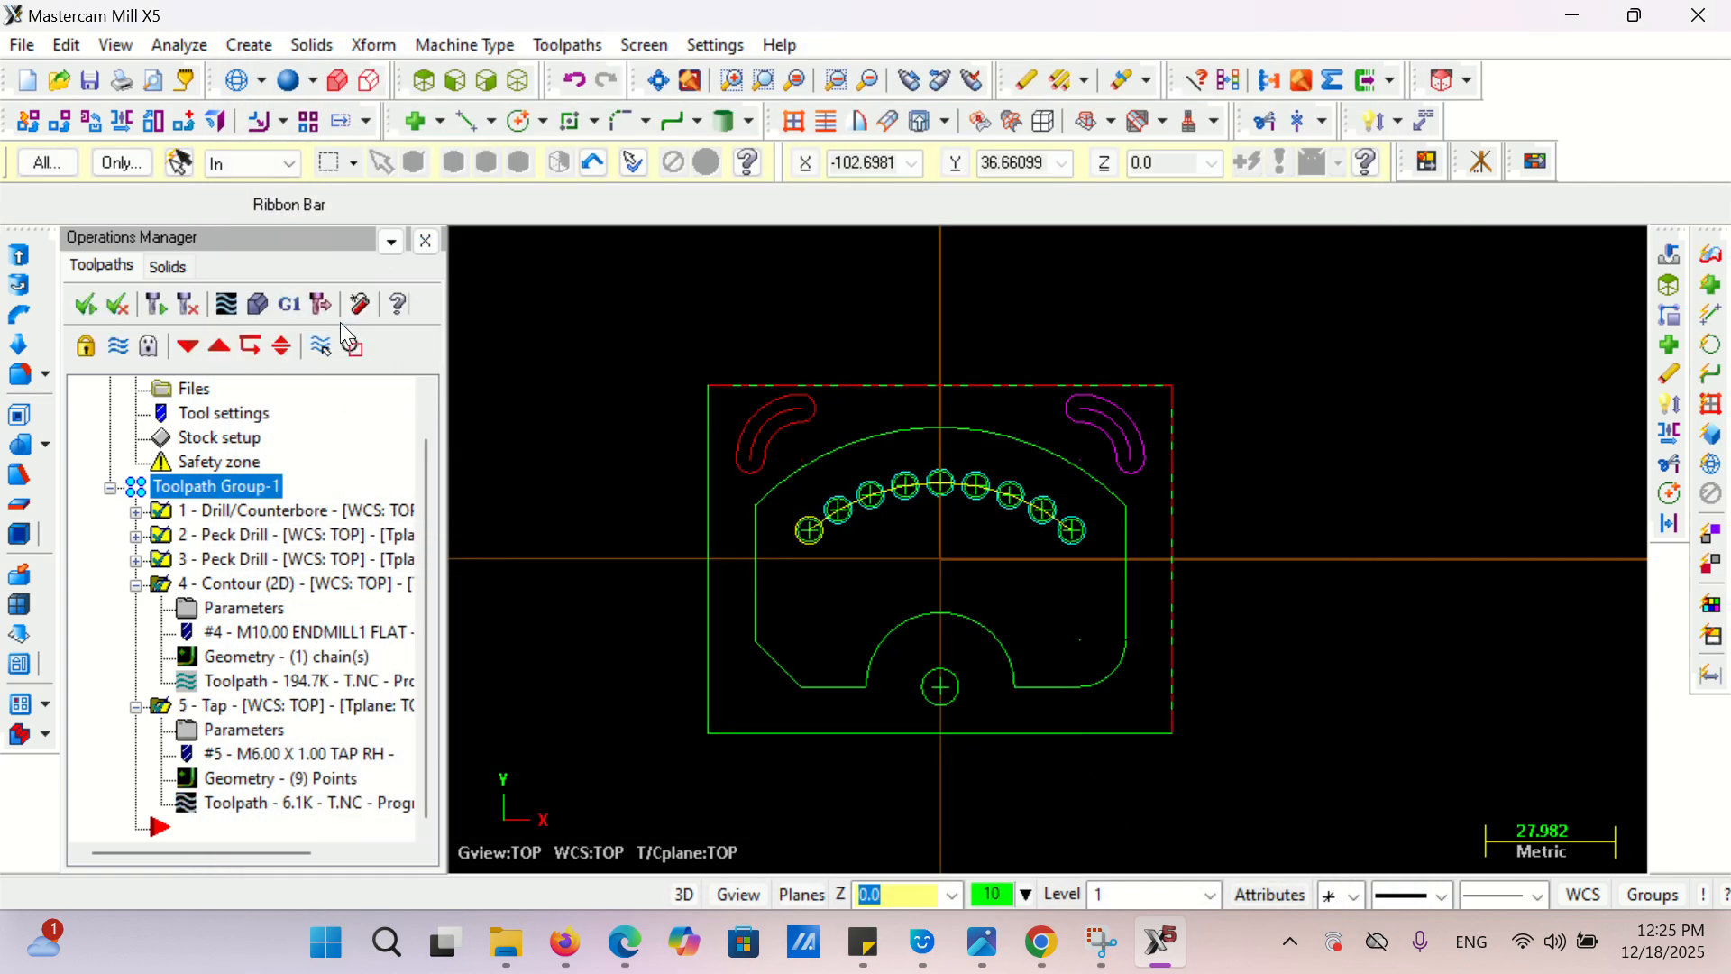
pyautogui.click(262, 299)
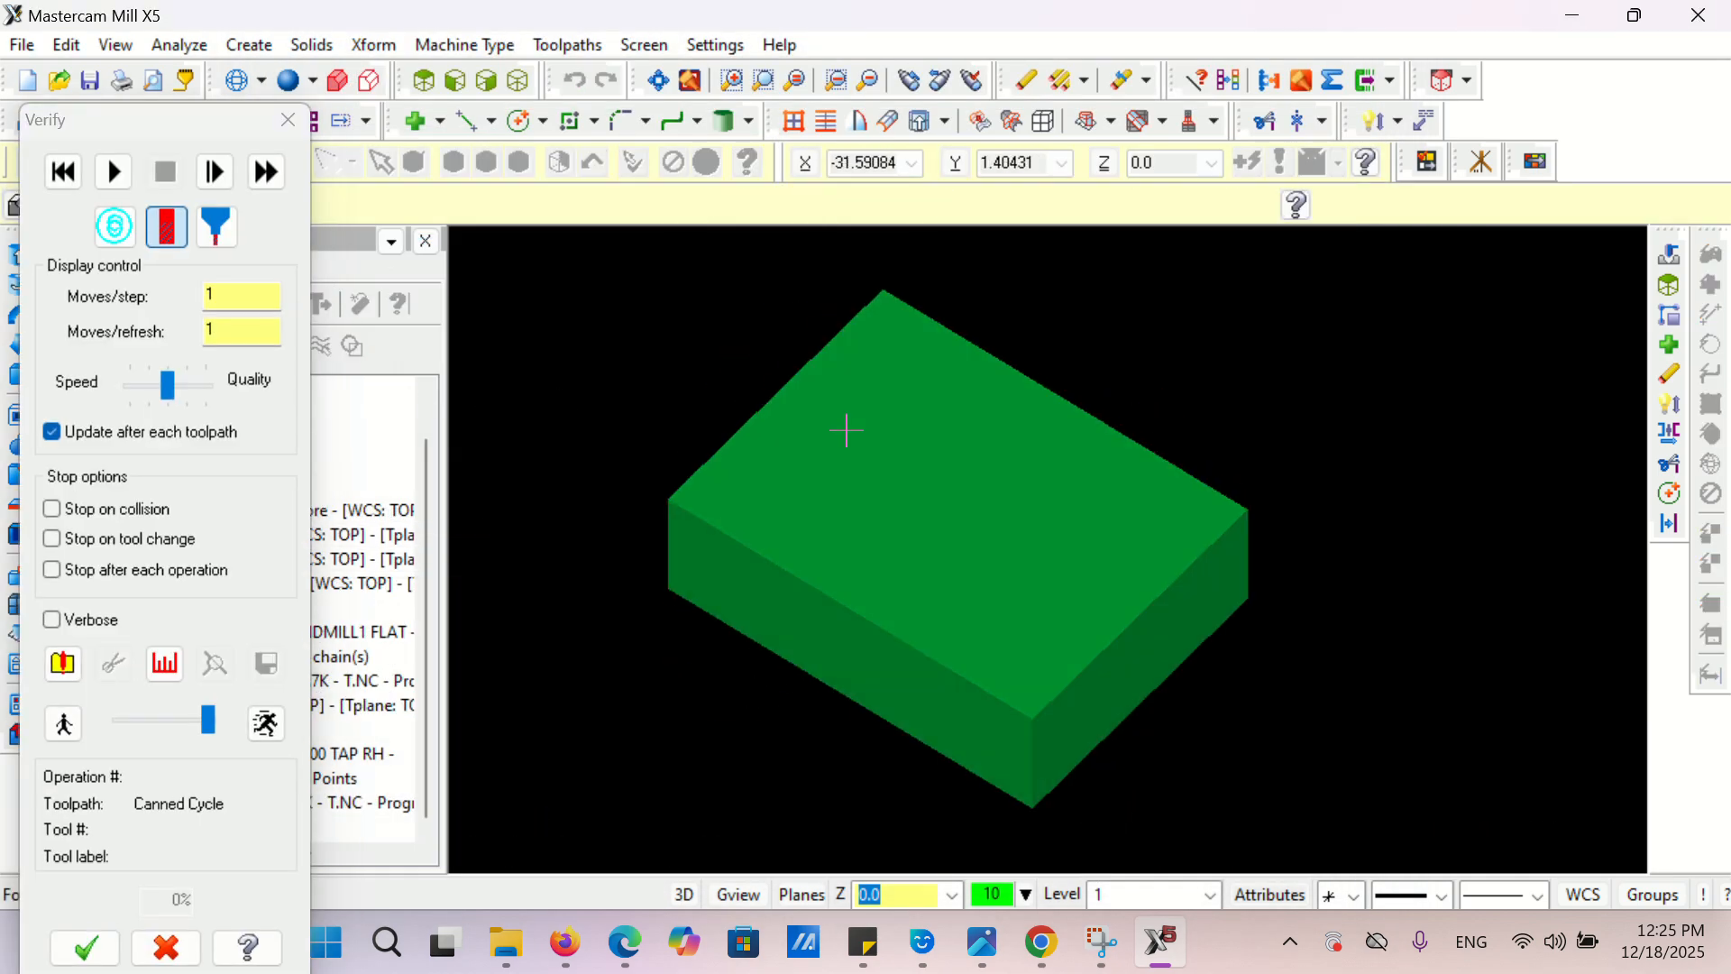
pyautogui.click(106, 167)
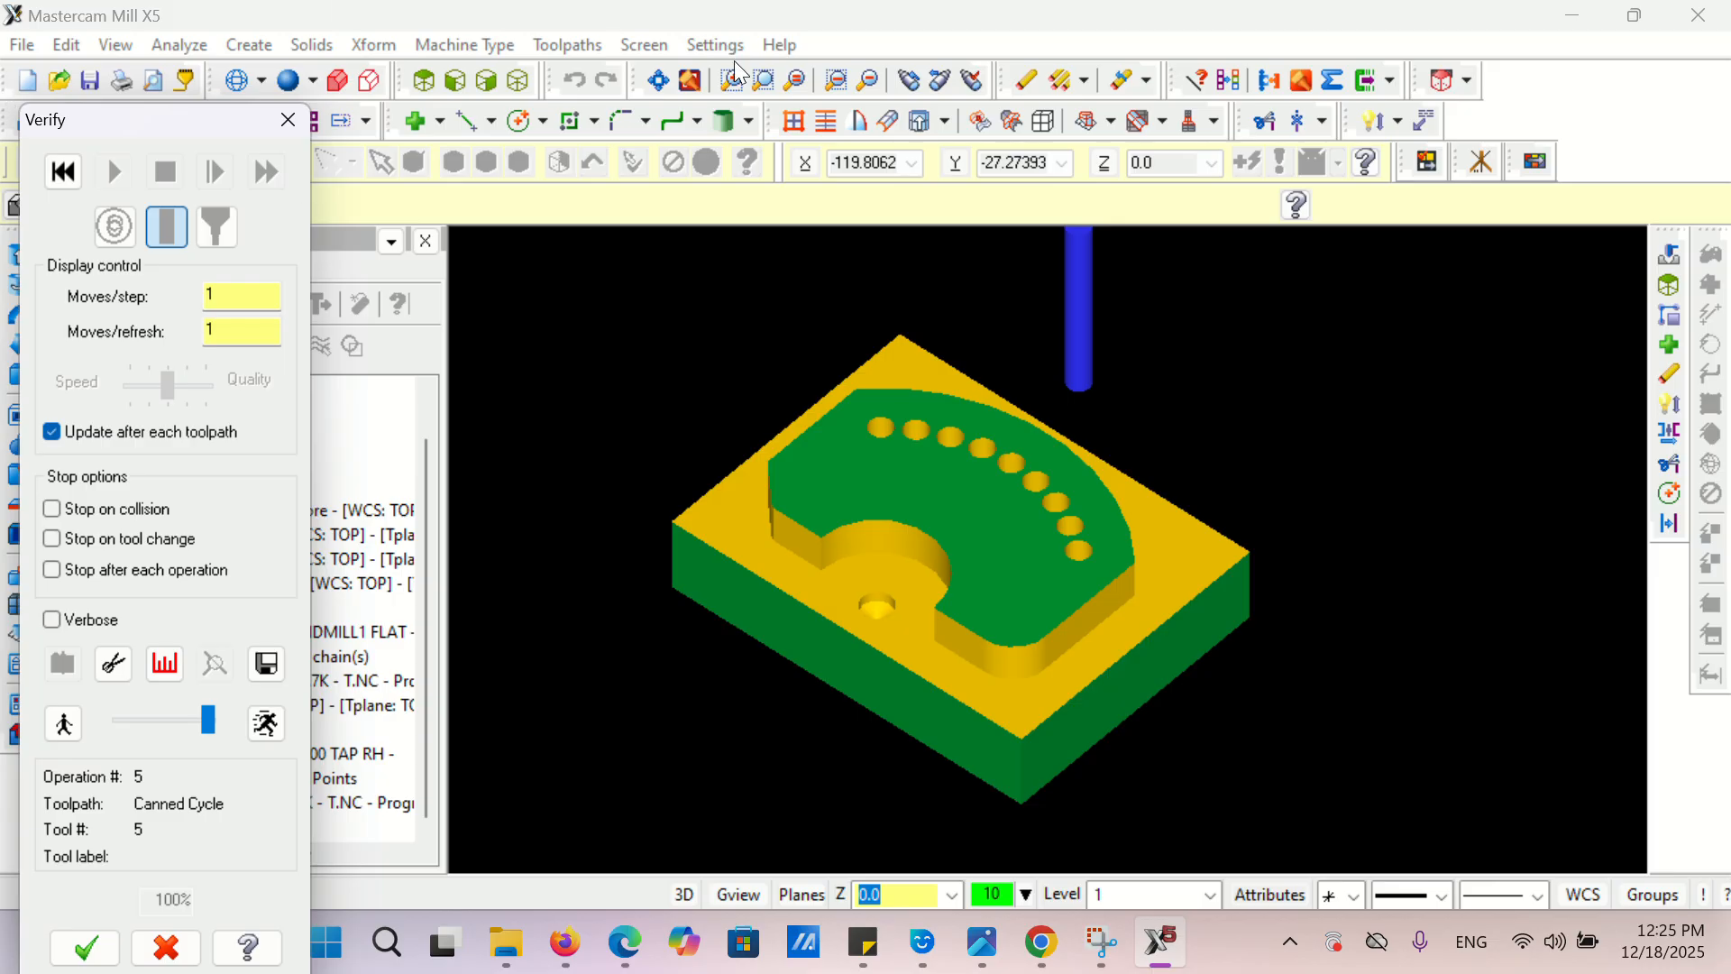
pyautogui.moveTo(1083, 455); pyautogui.dragTo(1065, 478, button='middle')
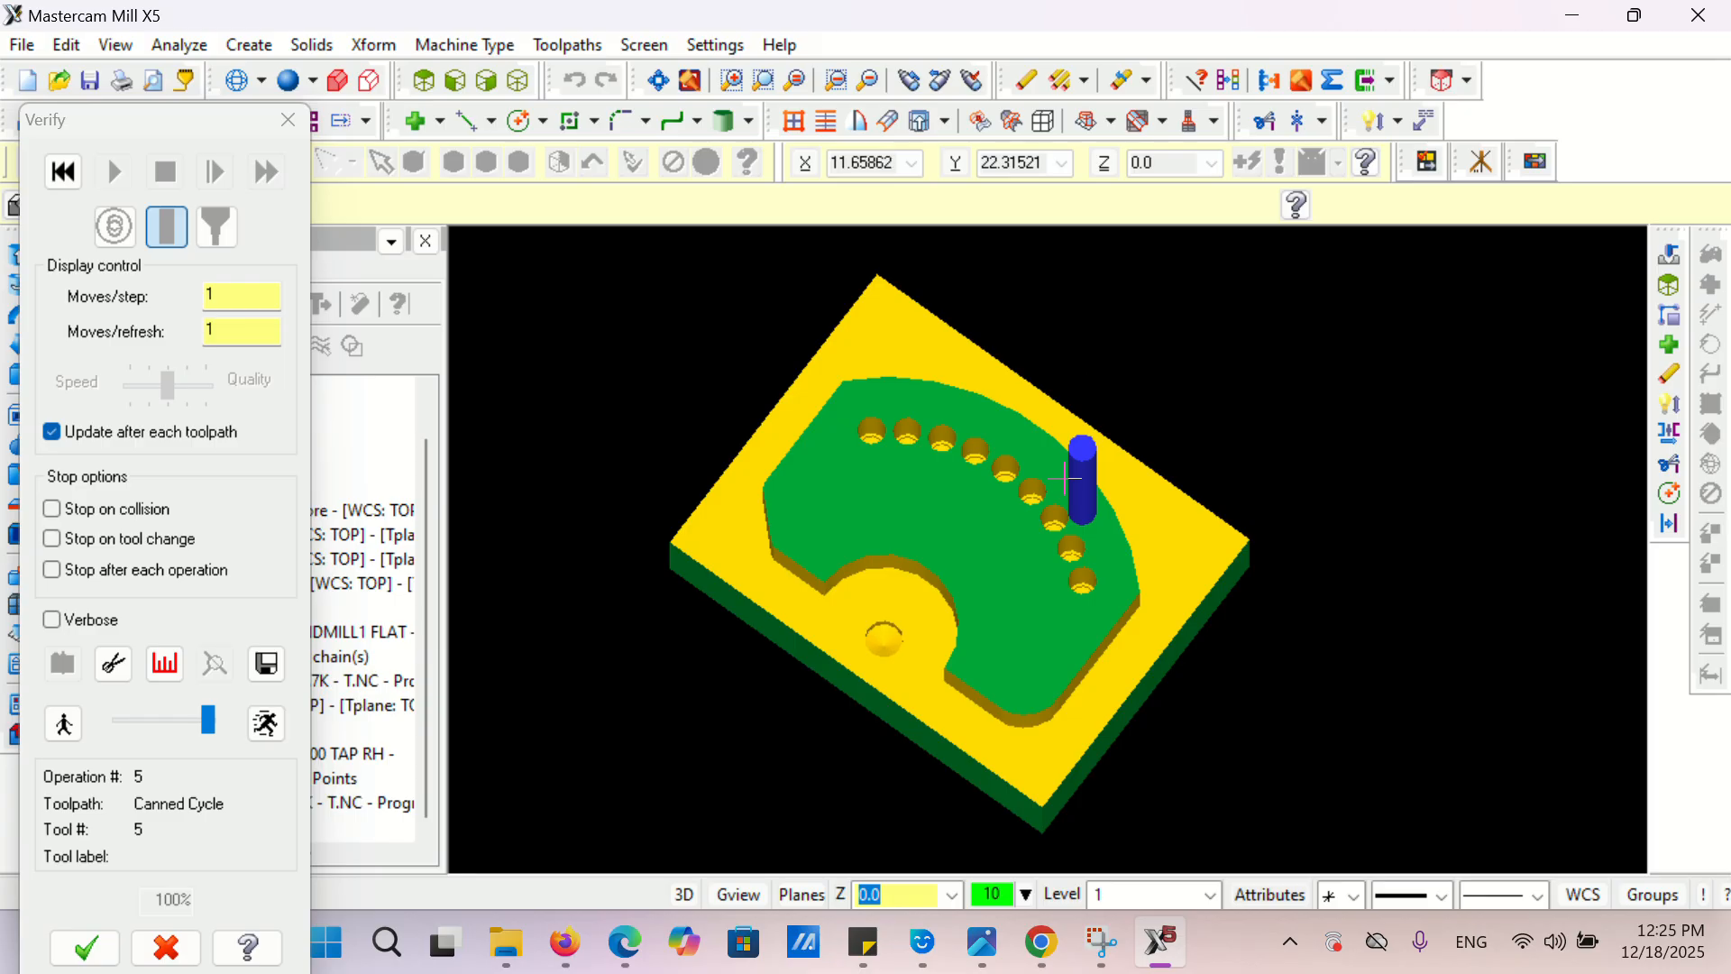
pyautogui.moveTo(1063, 478); pyautogui.dragTo(1109, 367, button='middle')
pyautogui.scroll(6, 989, 584)
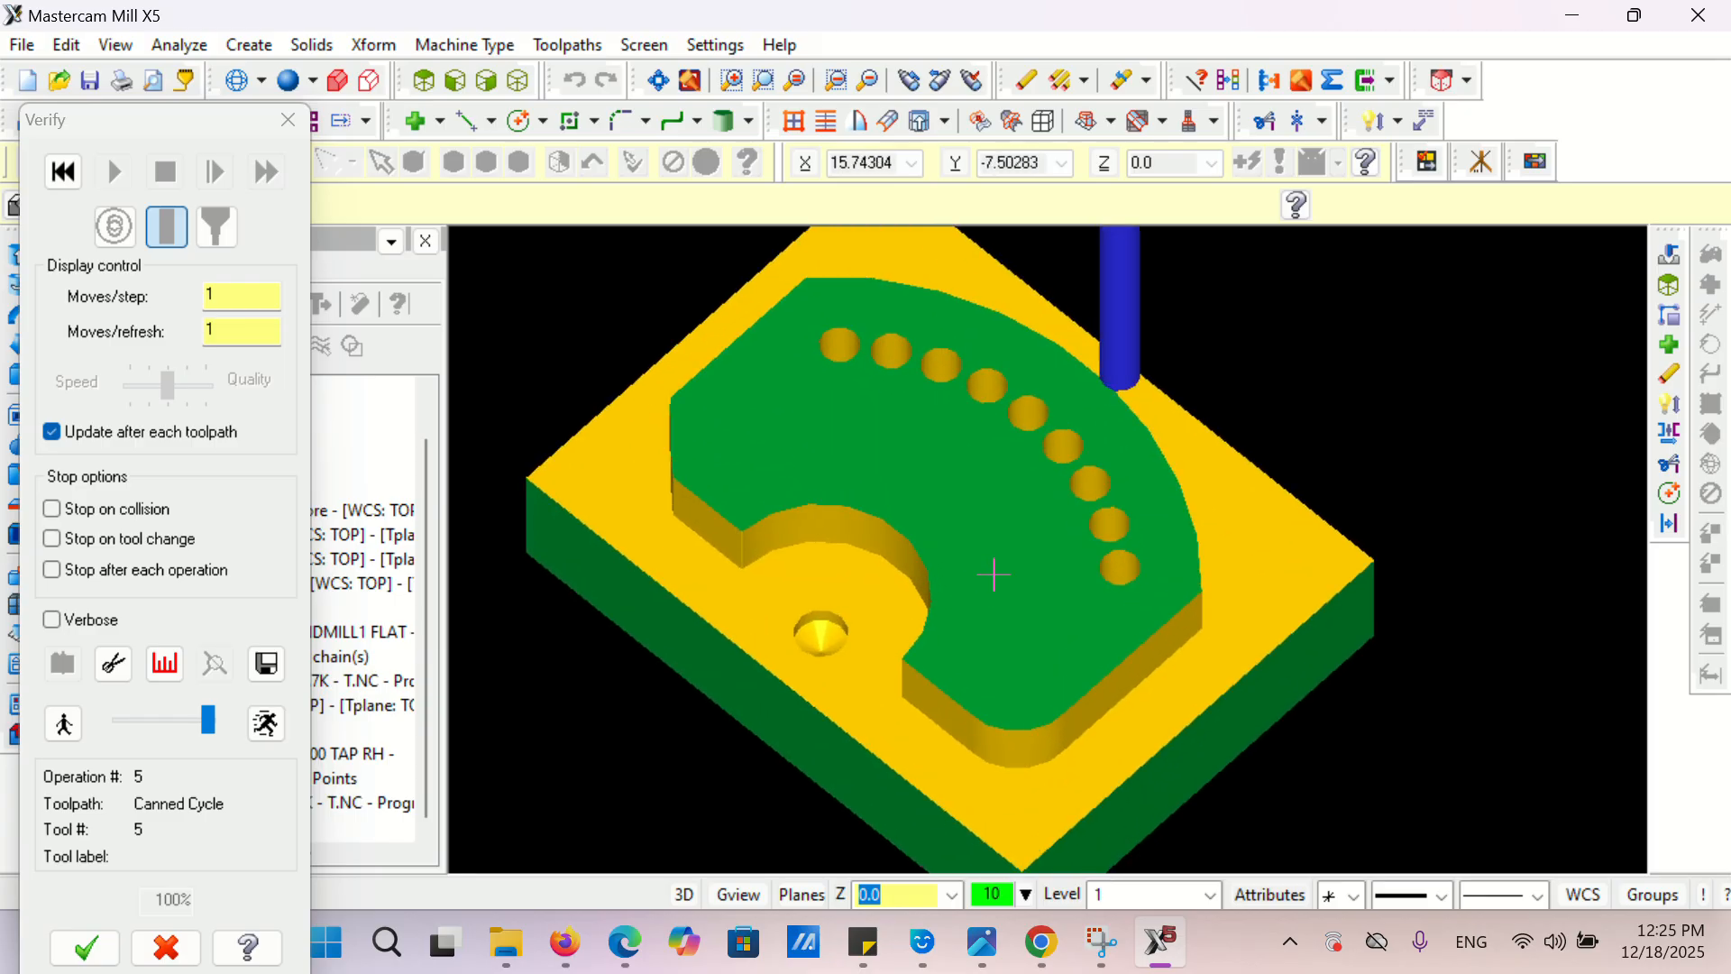
pyautogui.scroll(-3, 1016, 512)
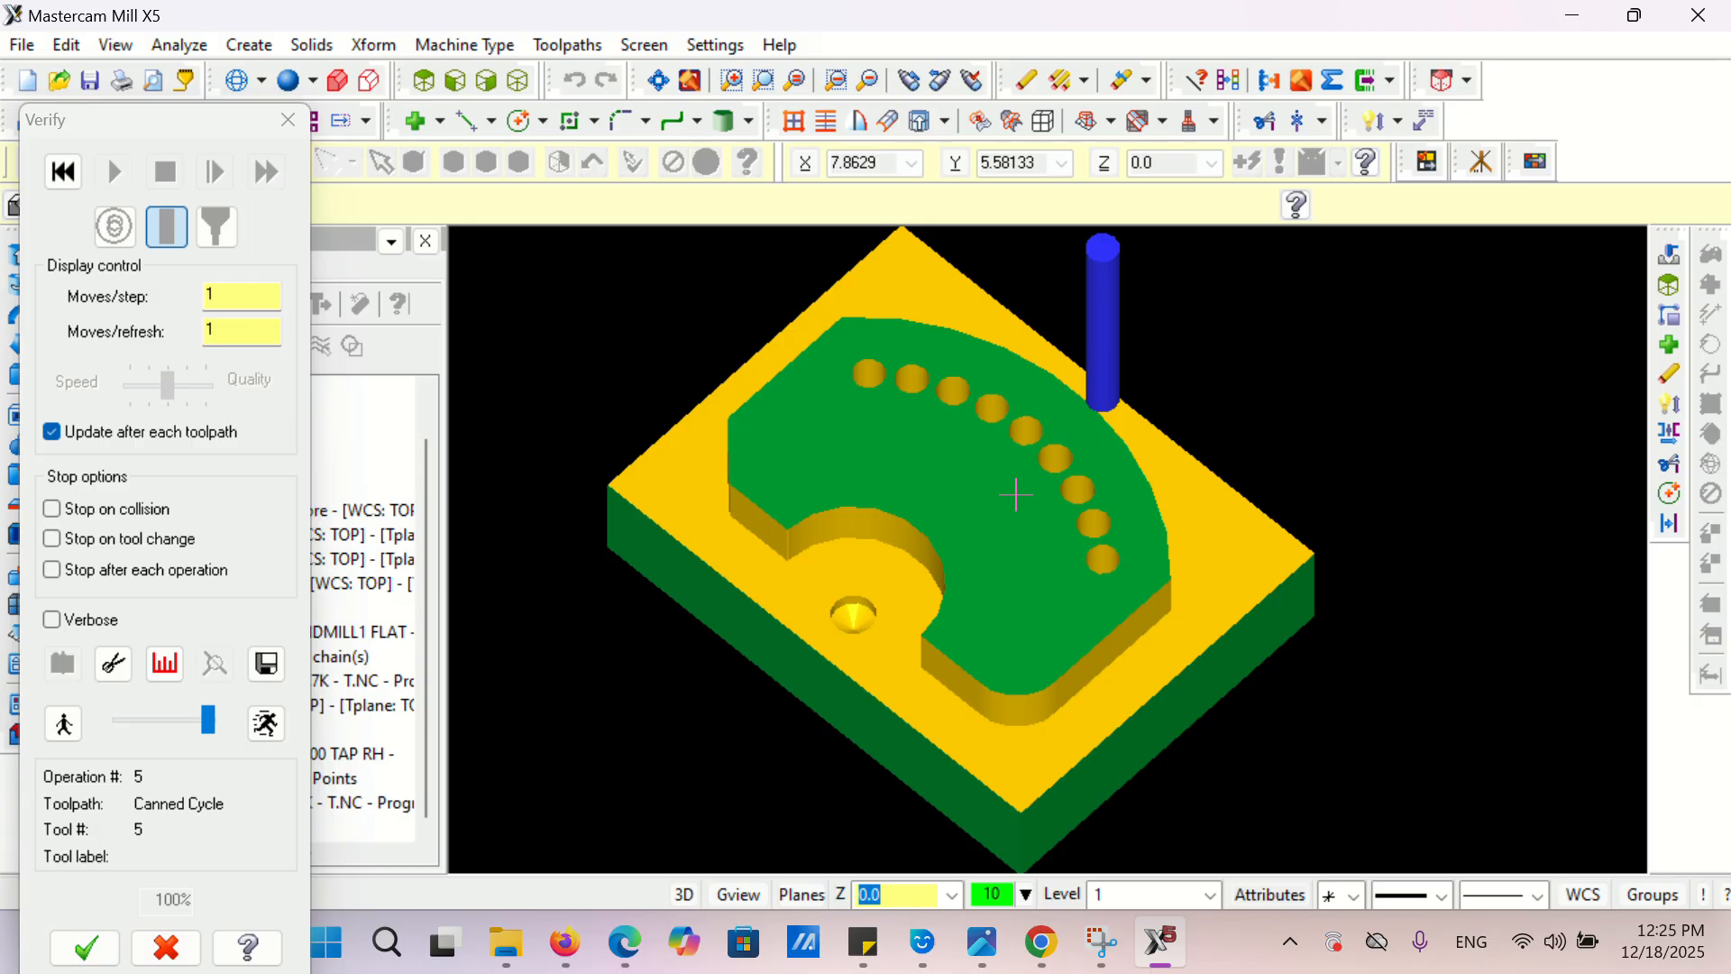
pyautogui.click(287, 120)
# - Start a contour toolpath chained on the centre arcs of the two curved slots
pyautogui.scroll(1, 780, 437)
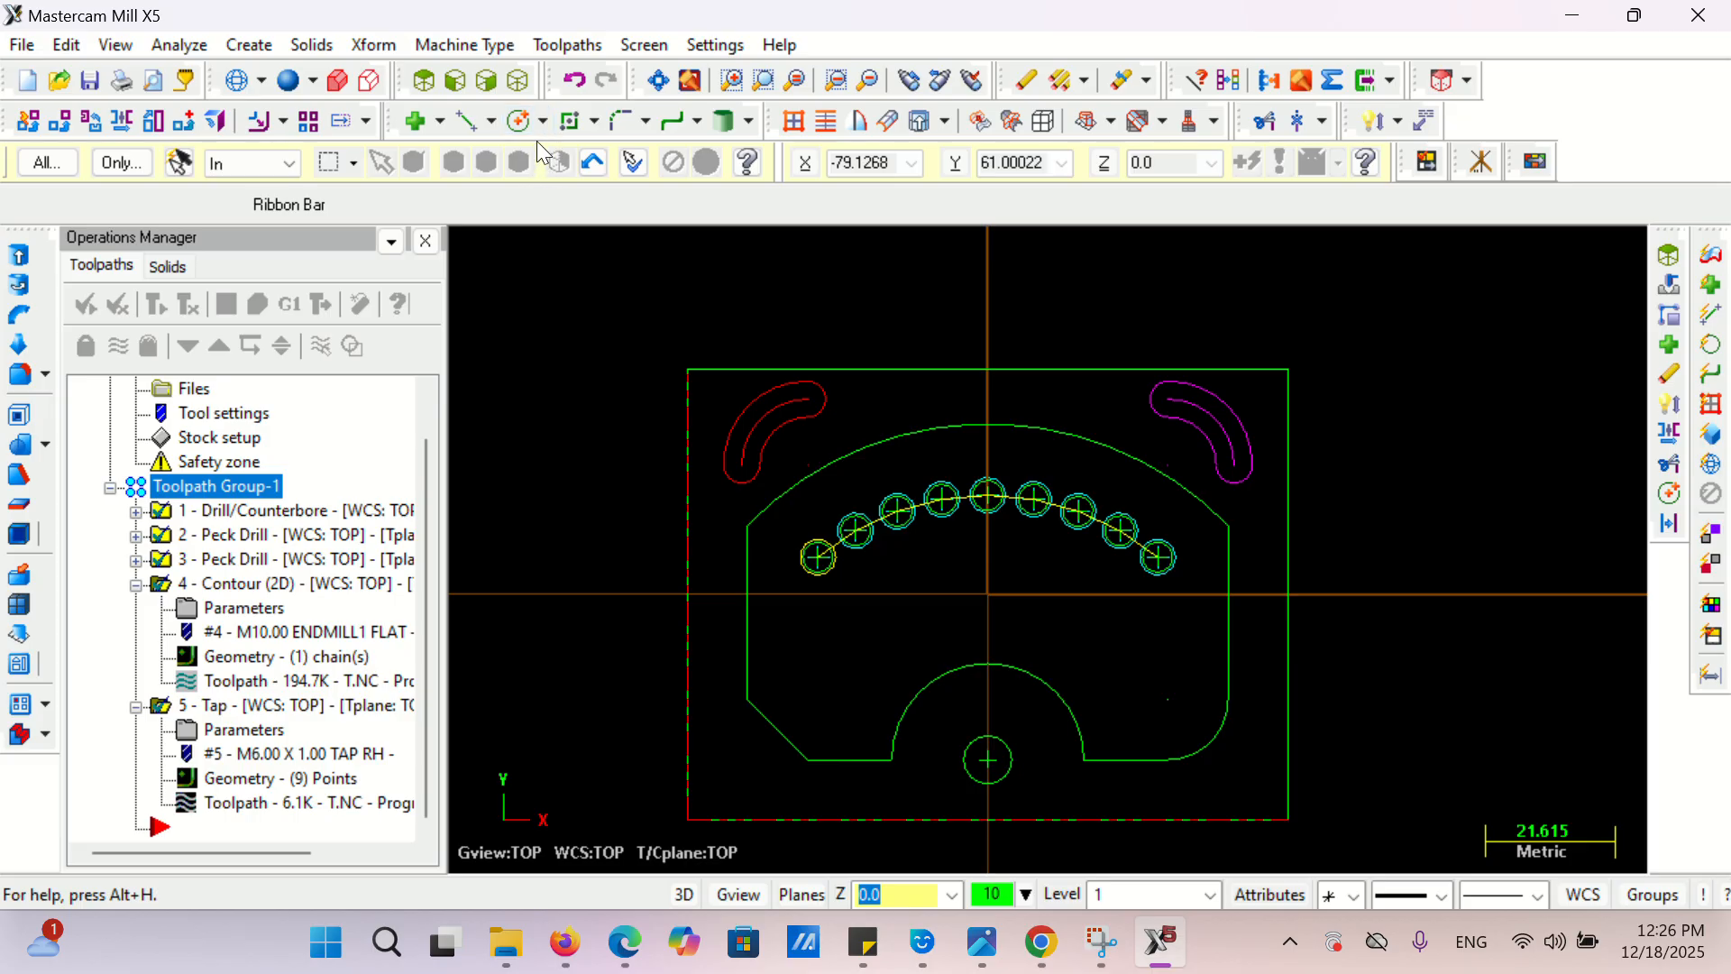
pyautogui.click(575, 50)
pyautogui.click(609, 165)
pyautogui.scroll(3, 767, 469)
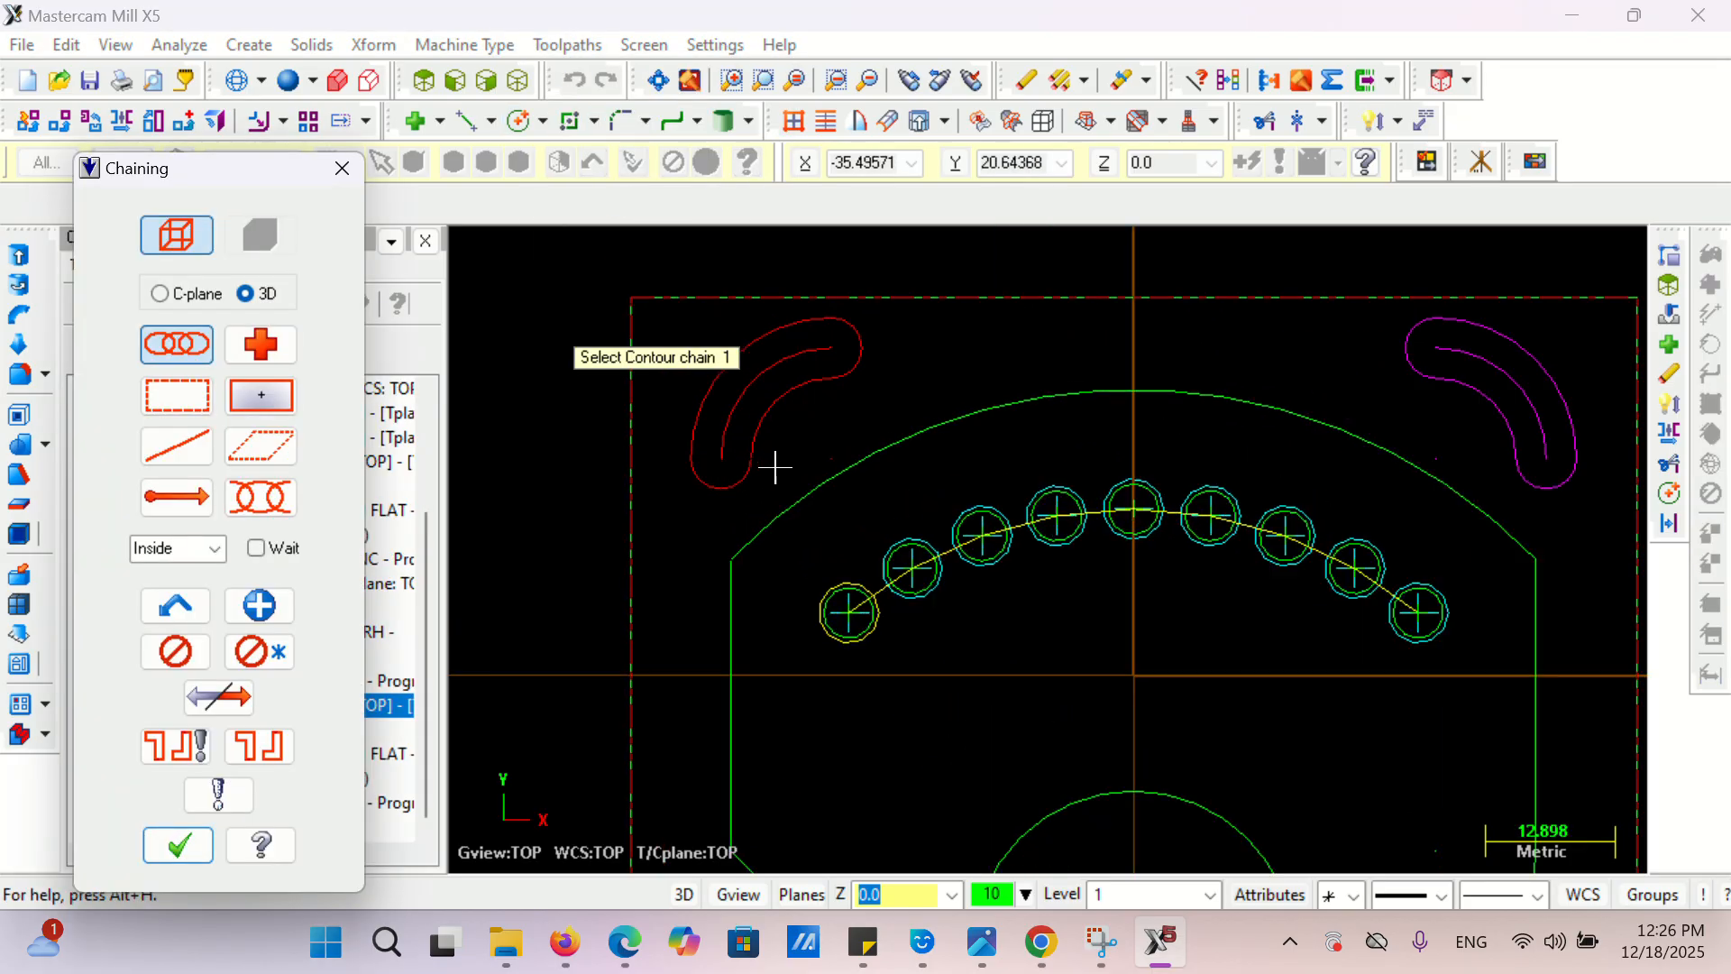
pyautogui.click(752, 453)
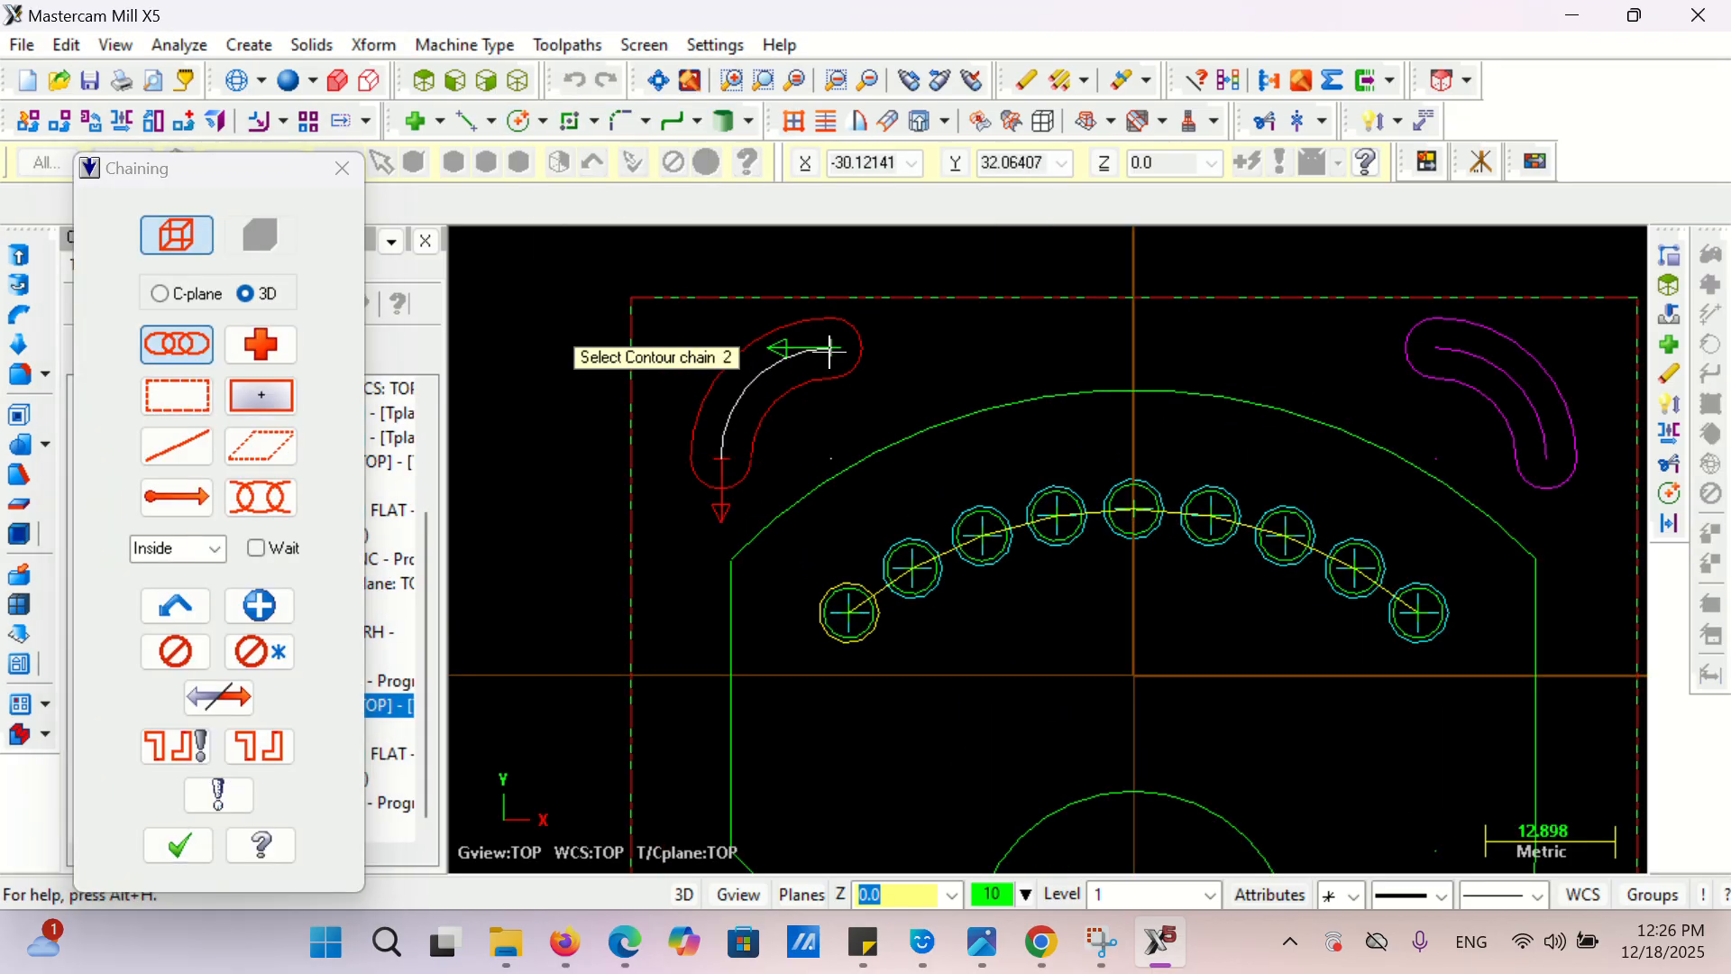
pyautogui.click(1545, 464)
pyautogui.click(178, 845)
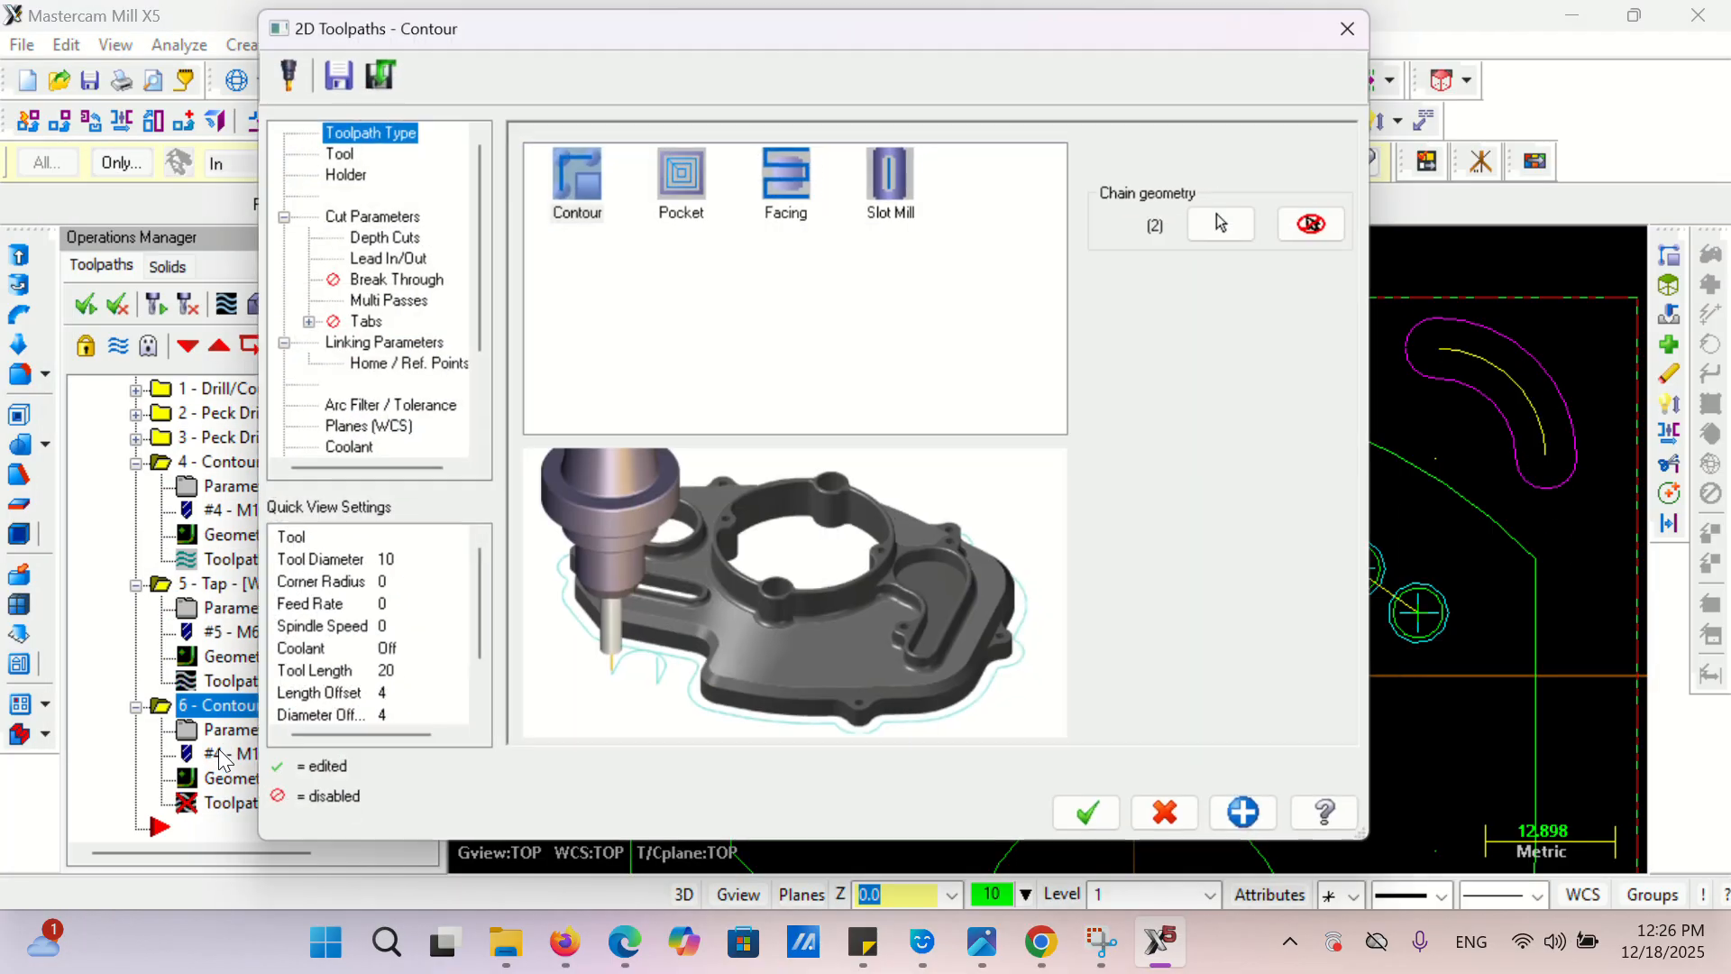
# - Create a new flat end mill with diameter 6 for the slot contour operation
pyautogui.click(339, 155)
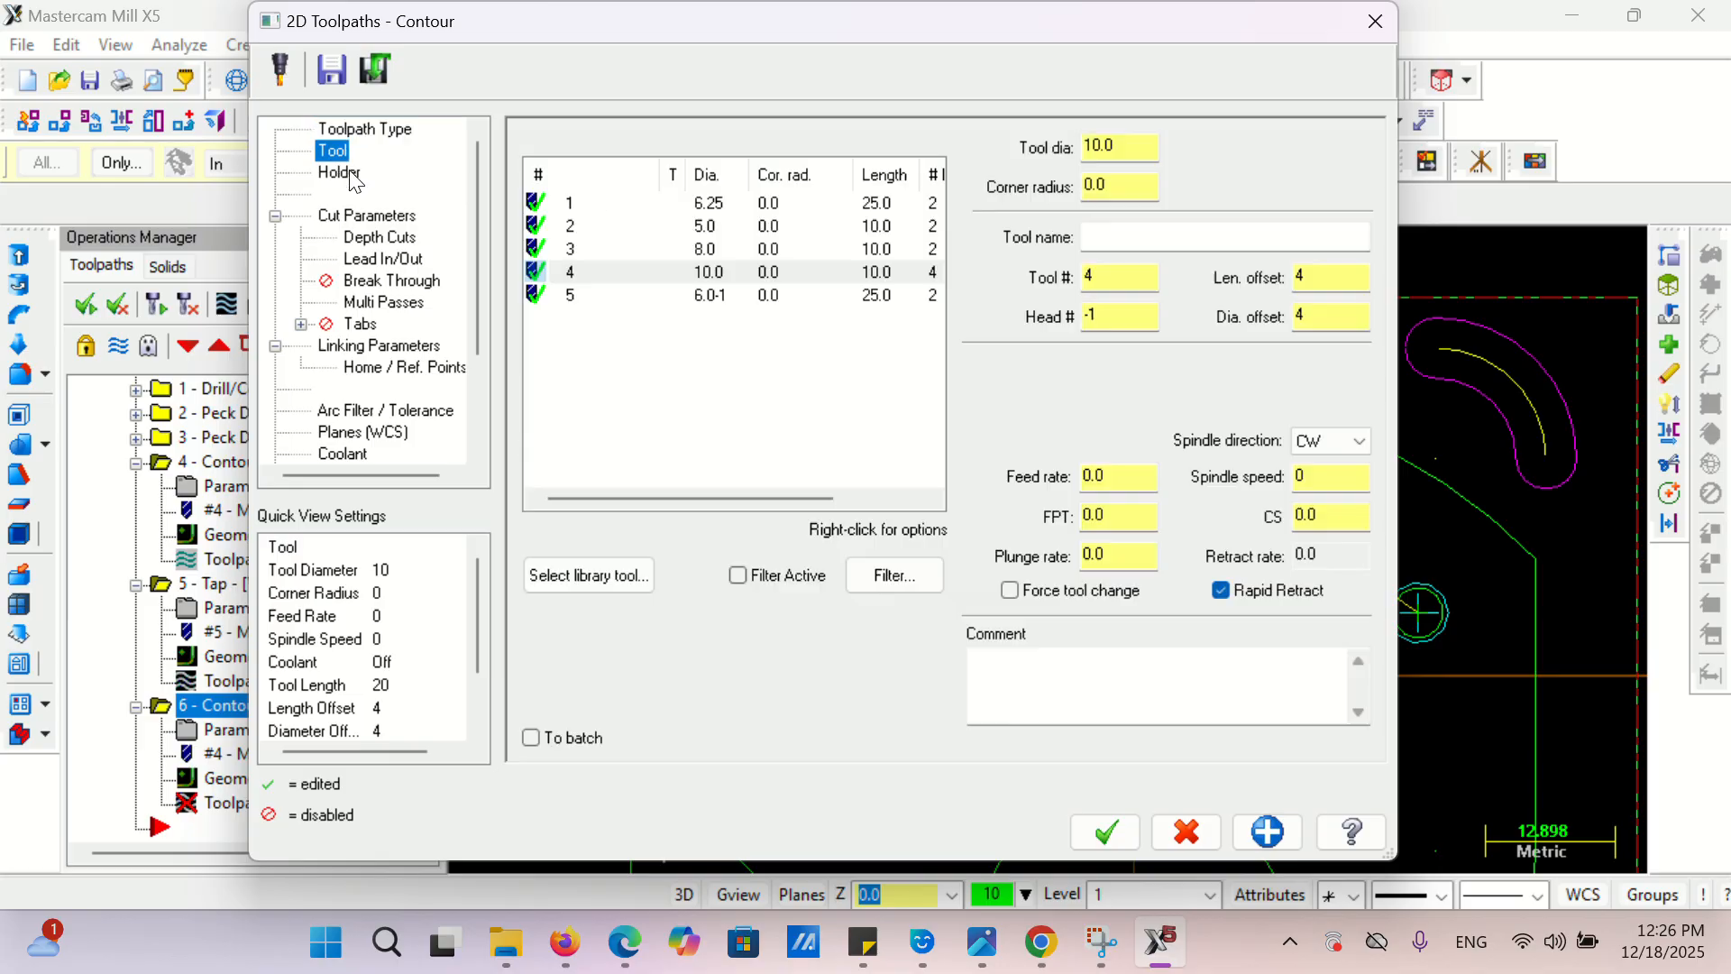
pyautogui.rightClick(606, 352)
pyautogui.click(667, 399)
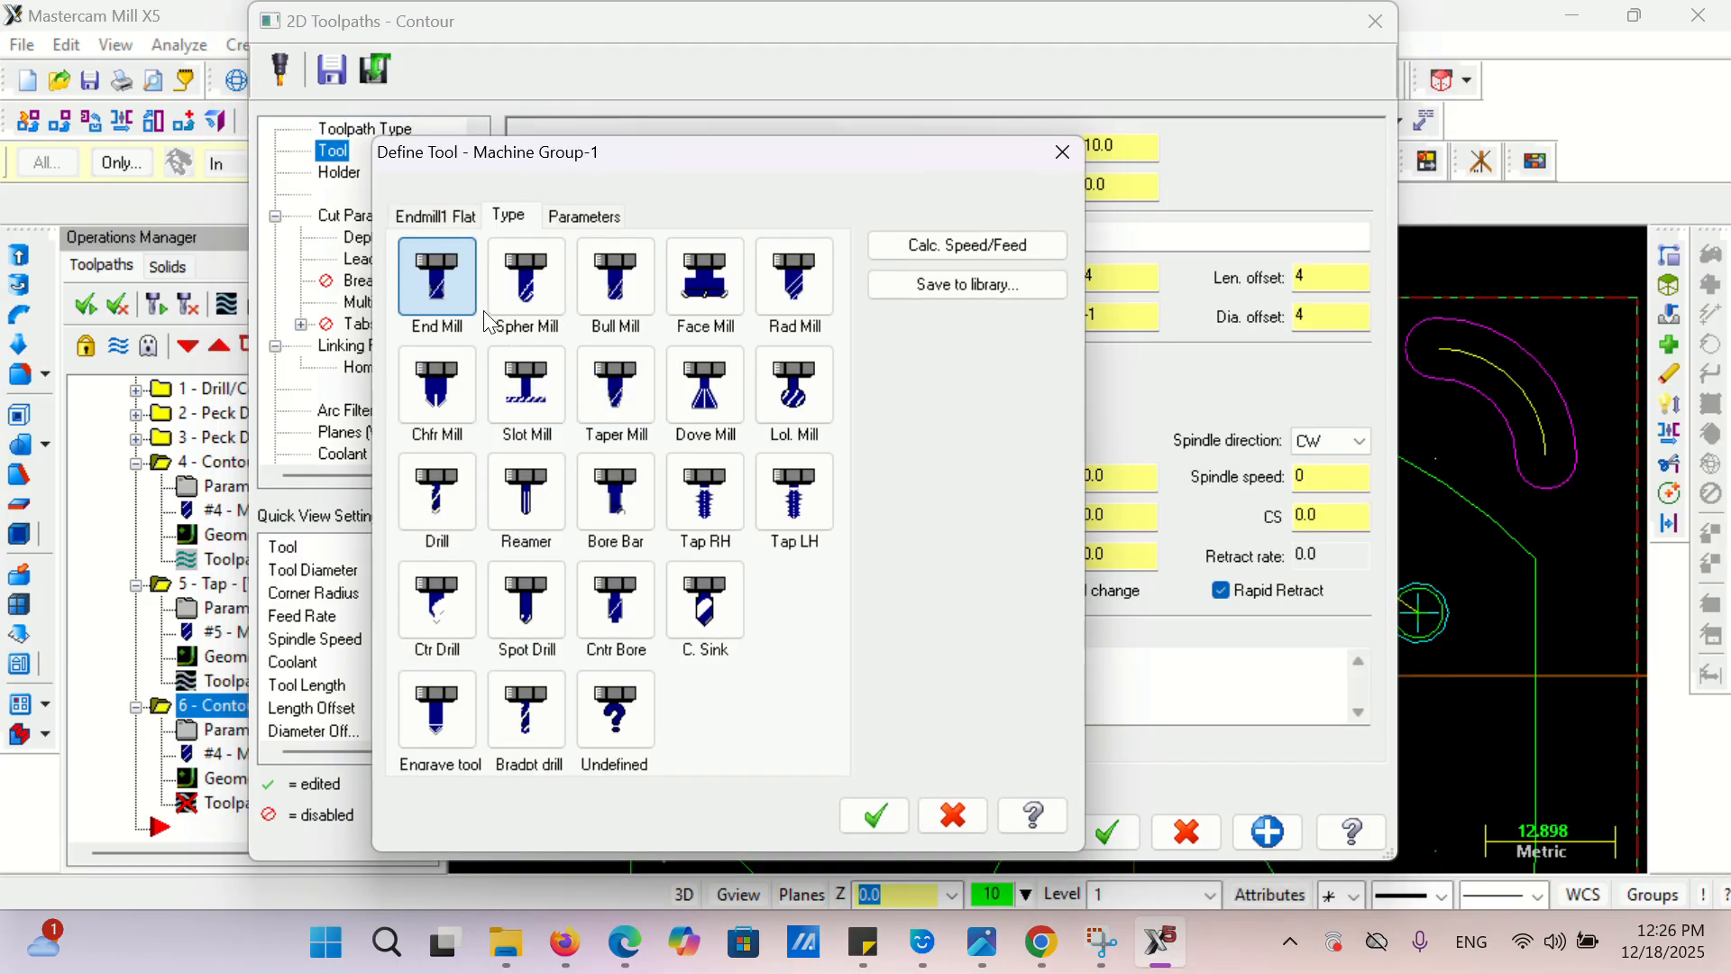
pyautogui.click(452, 287)
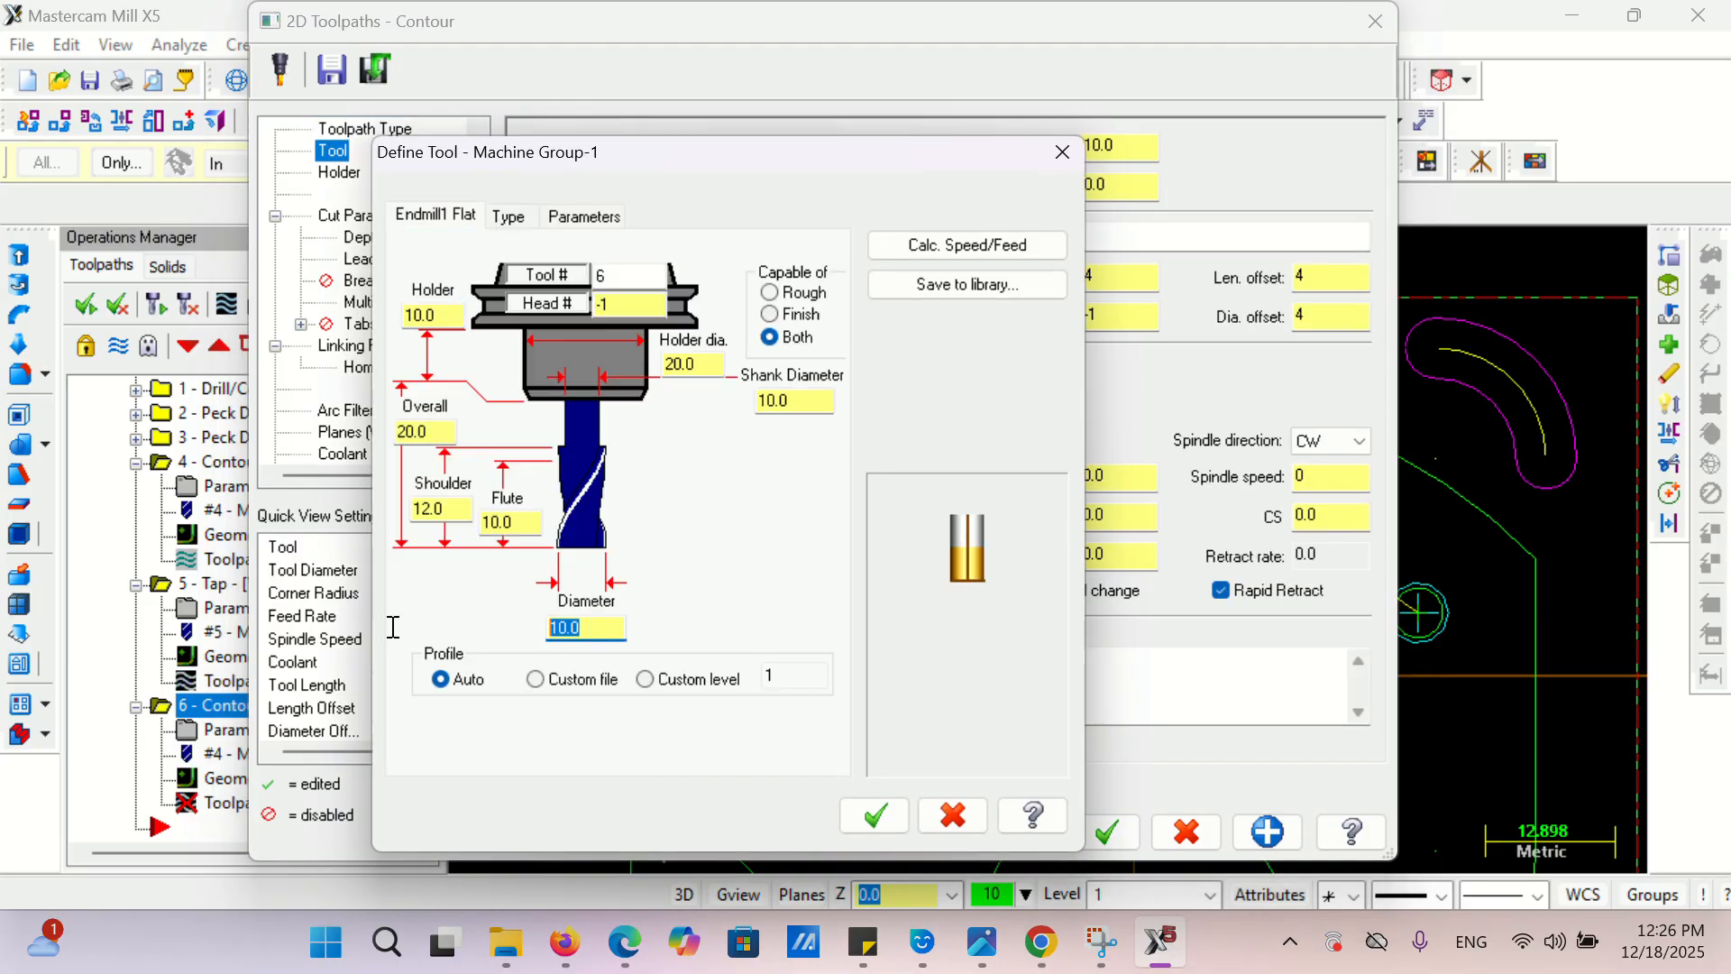
pyautogui.write('6')
pyautogui.click(873, 816)
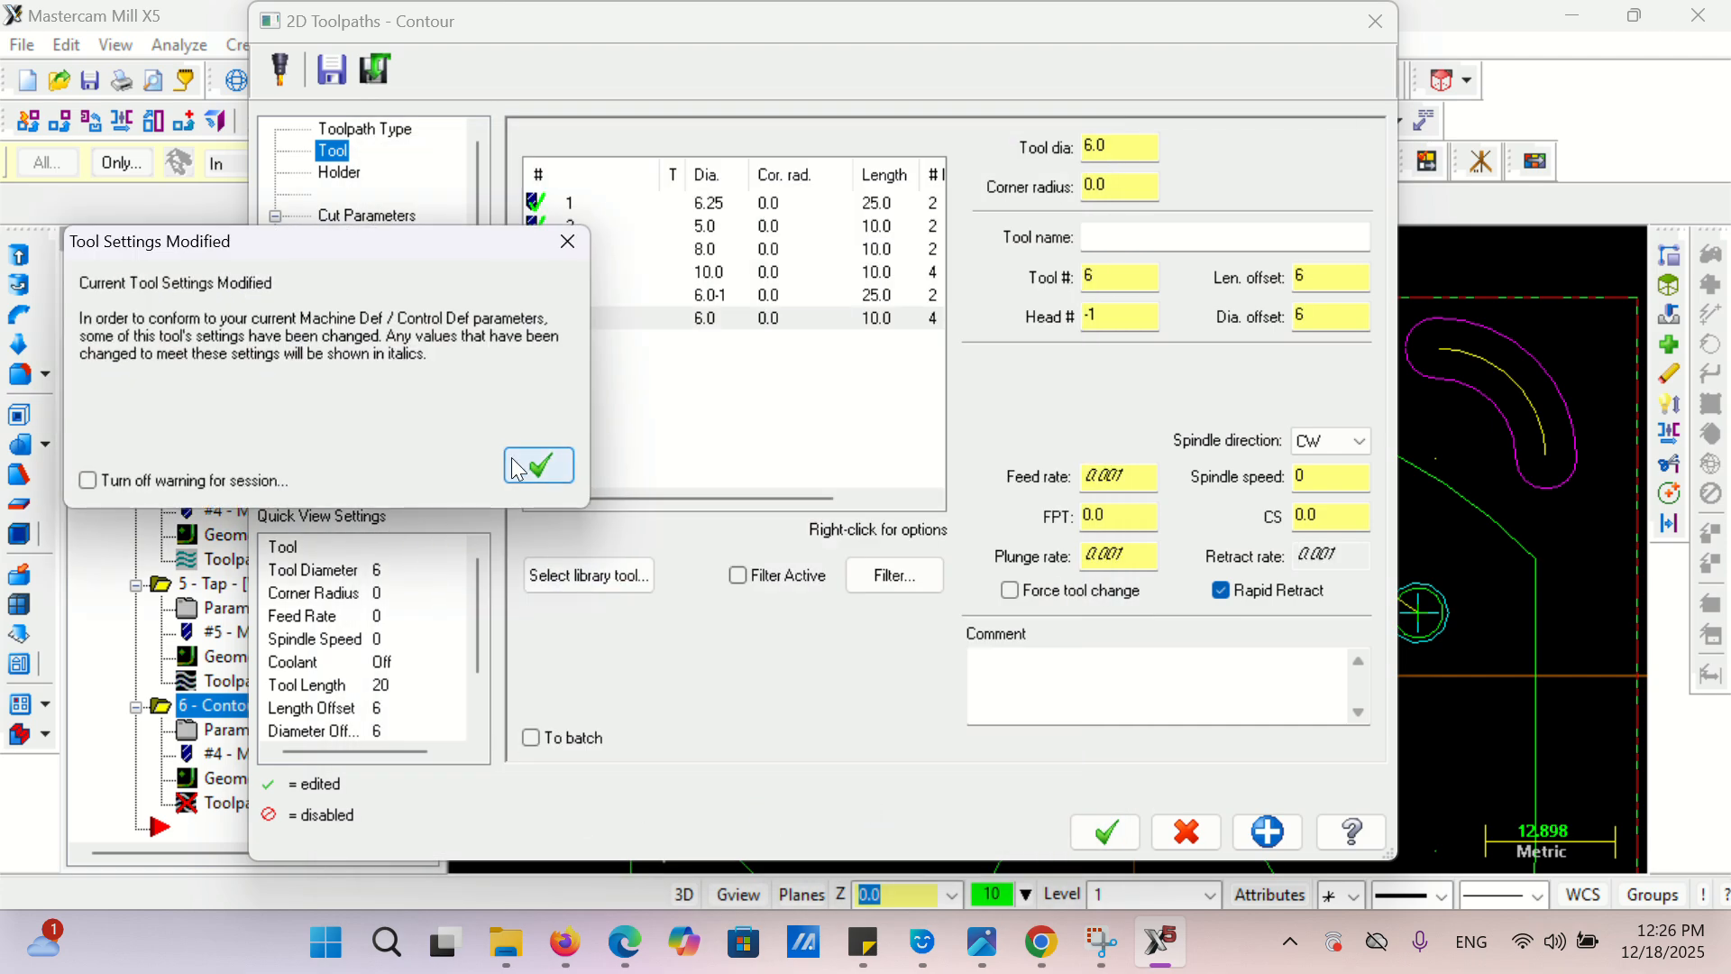
pyautogui.click(539, 465)
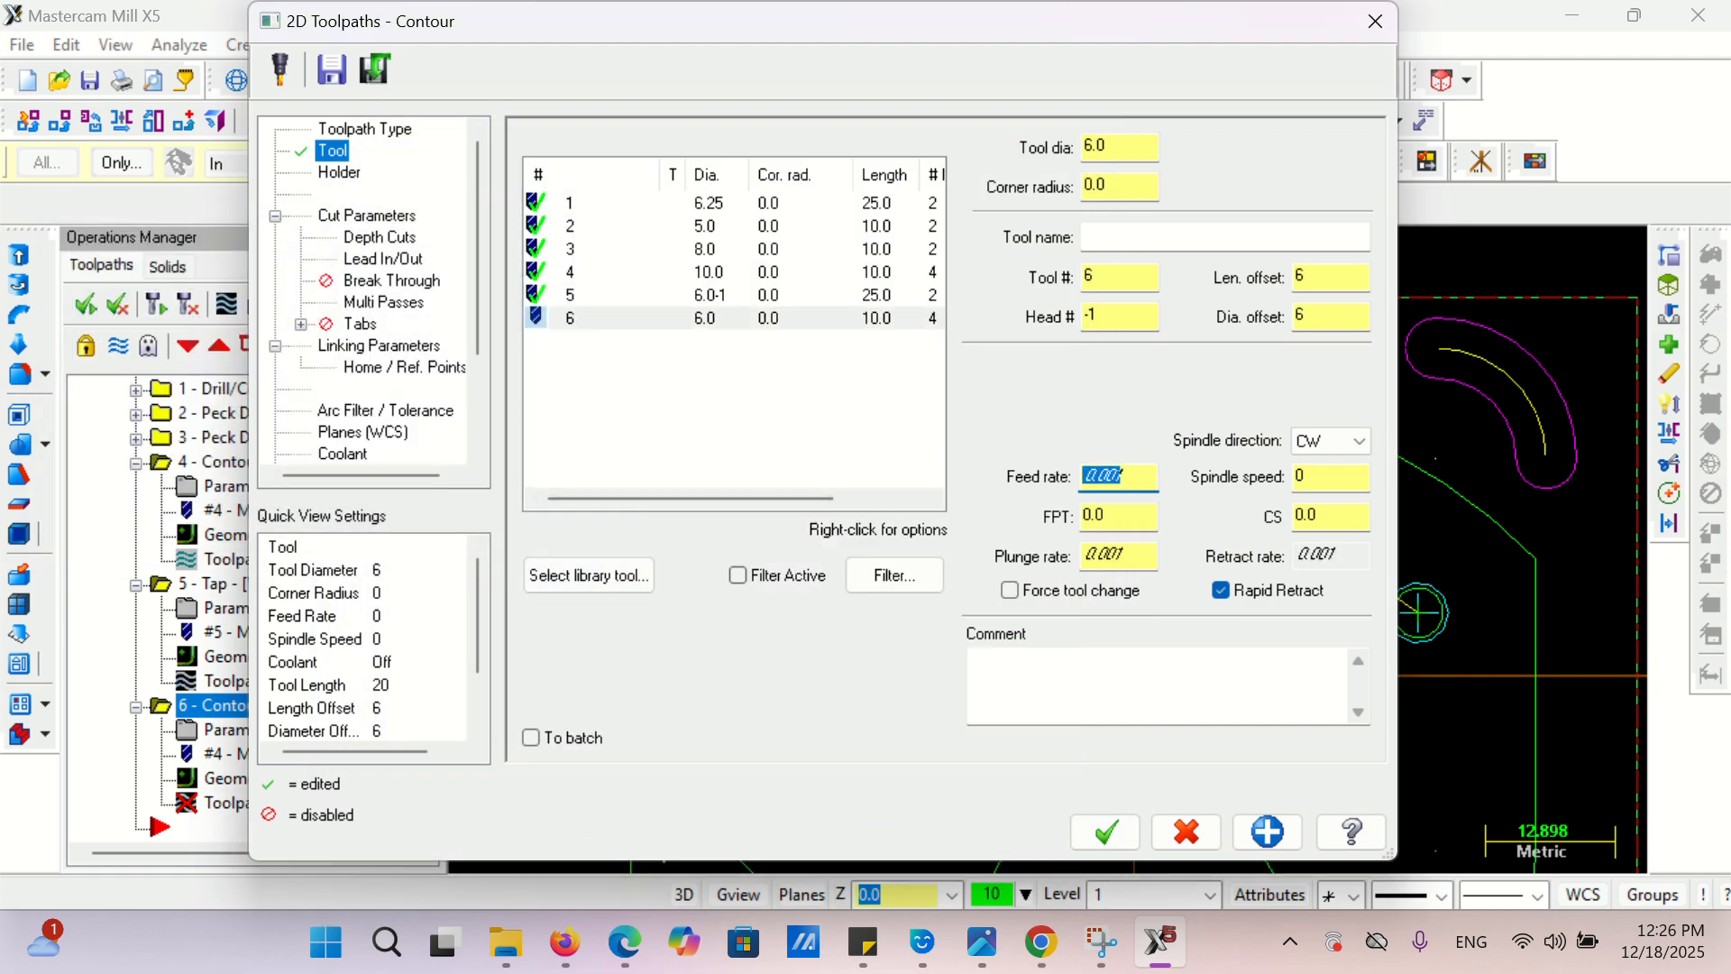
# - Set the 6 mm end mill's feed rate and plunge rate to 500 and its spindle speed to 2500
pyautogui.write('500')
pyautogui.press('Tab')
pyautogui.write('5')
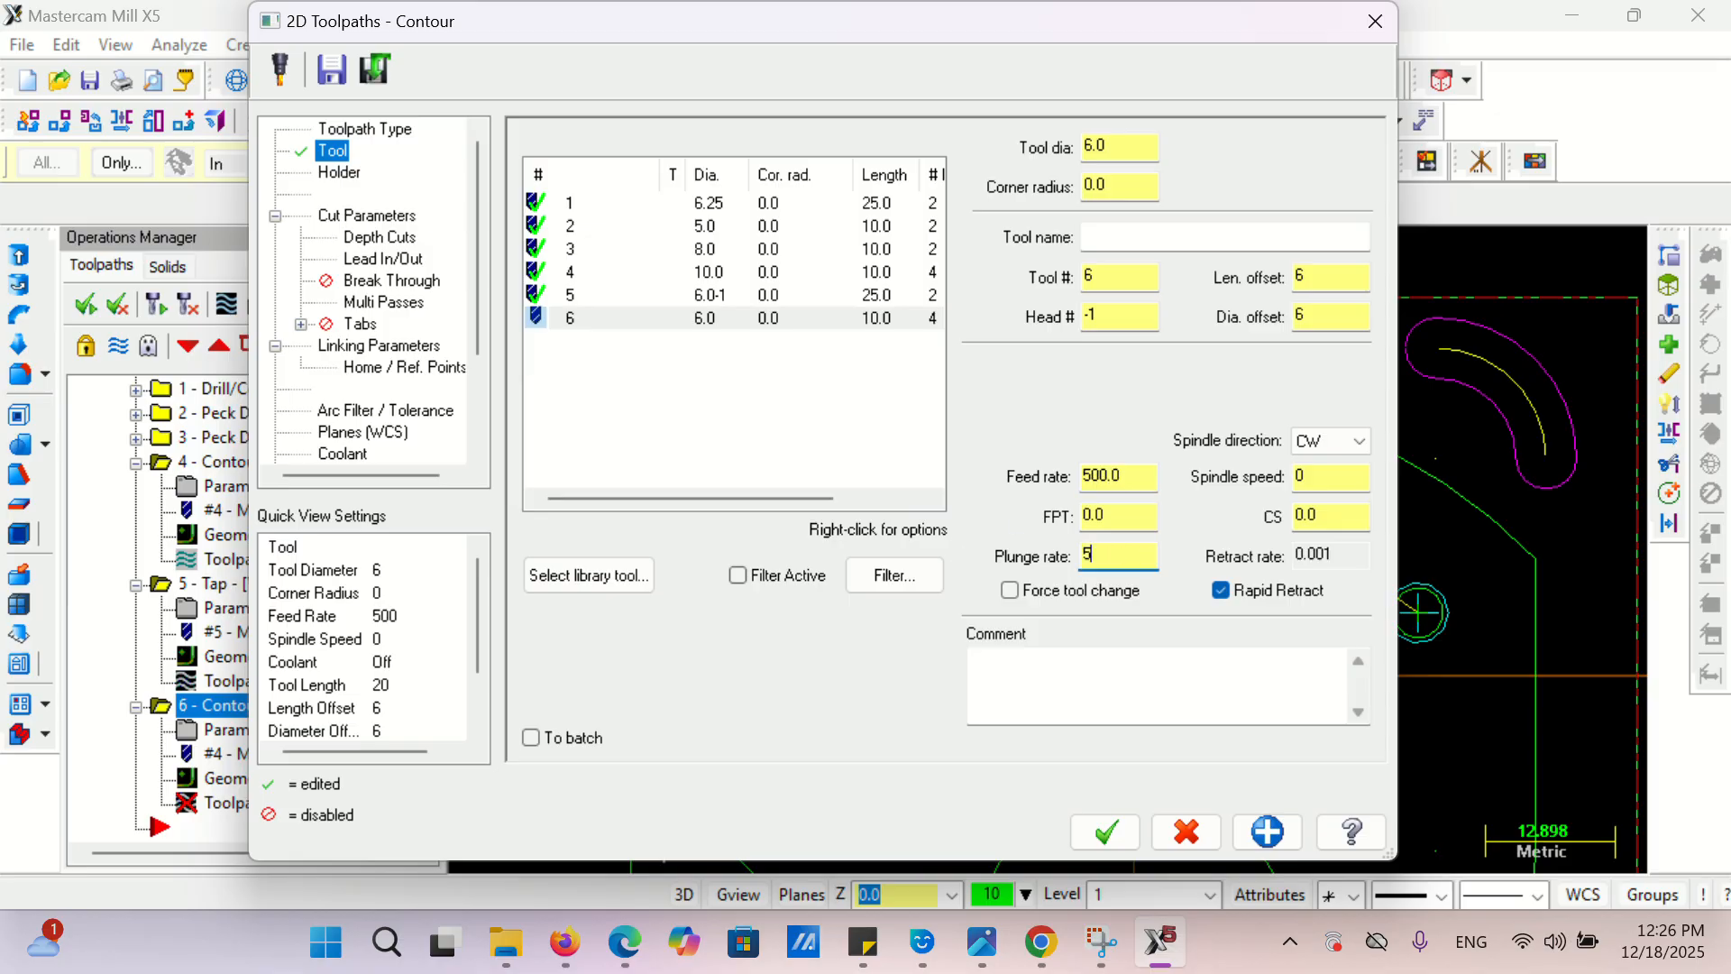
pyautogui.write('00')
pyautogui.click(1347, 485)
pyautogui.write('2500')
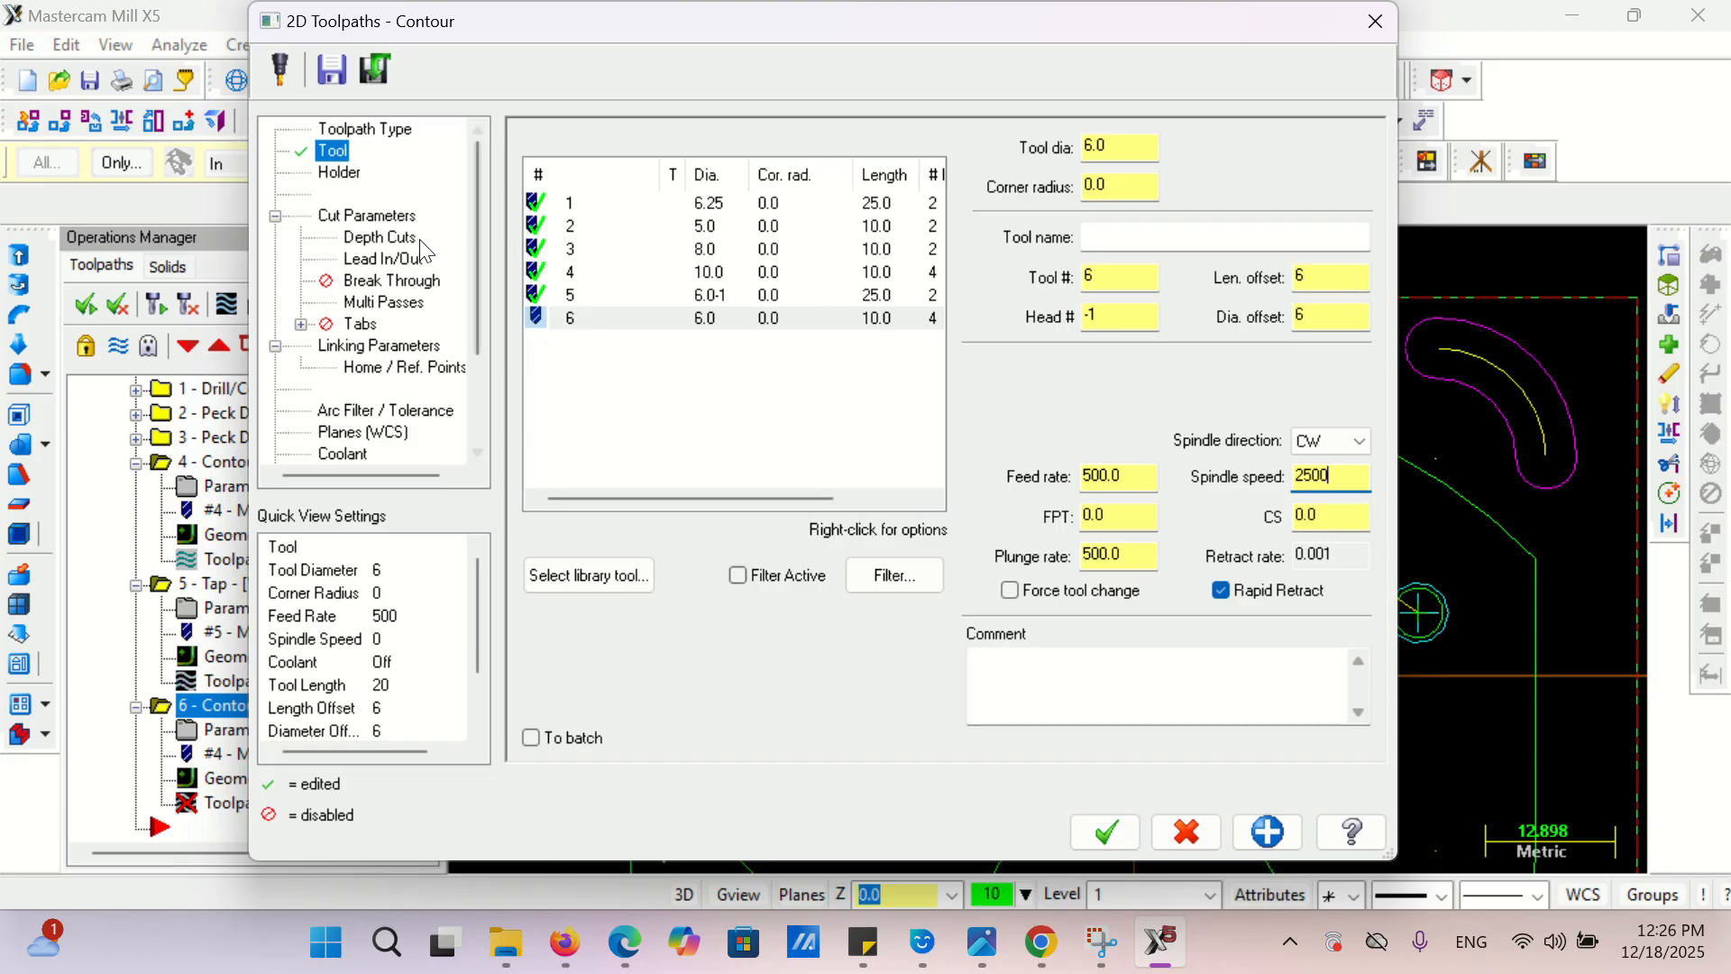
# - Turn cutter compensation off for the slot contour and set the maximum rough step of the depth cuts to 0.5
pyautogui.click(382, 216)
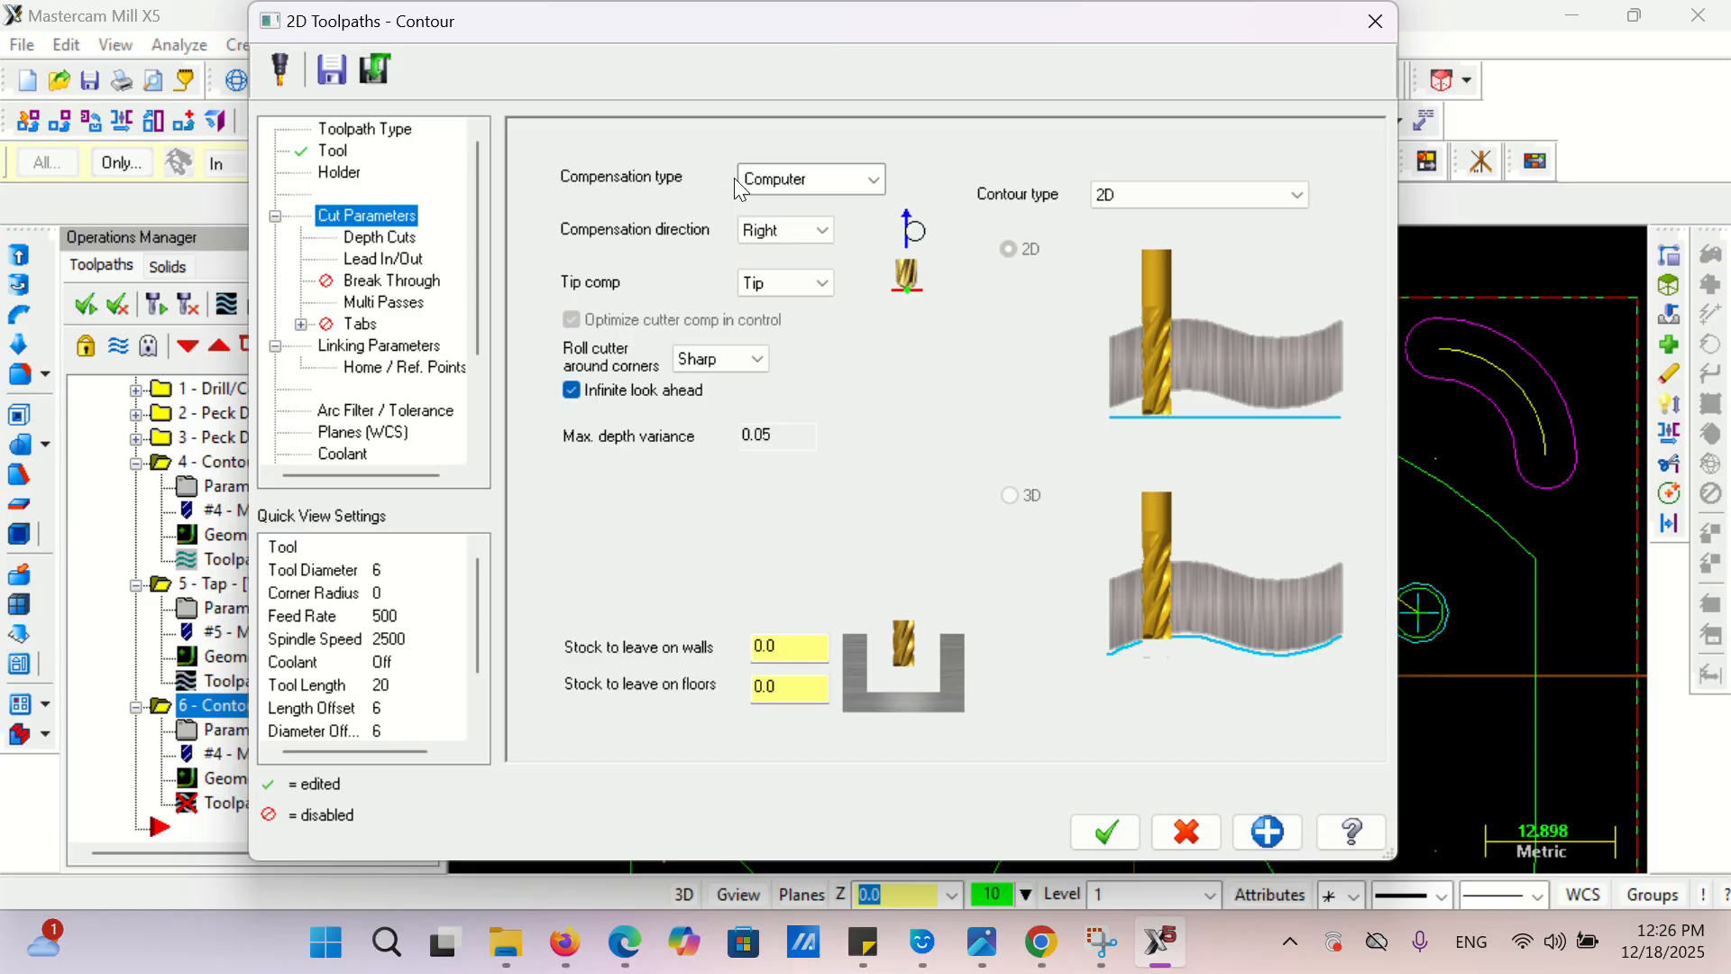
pyautogui.click(826, 180)
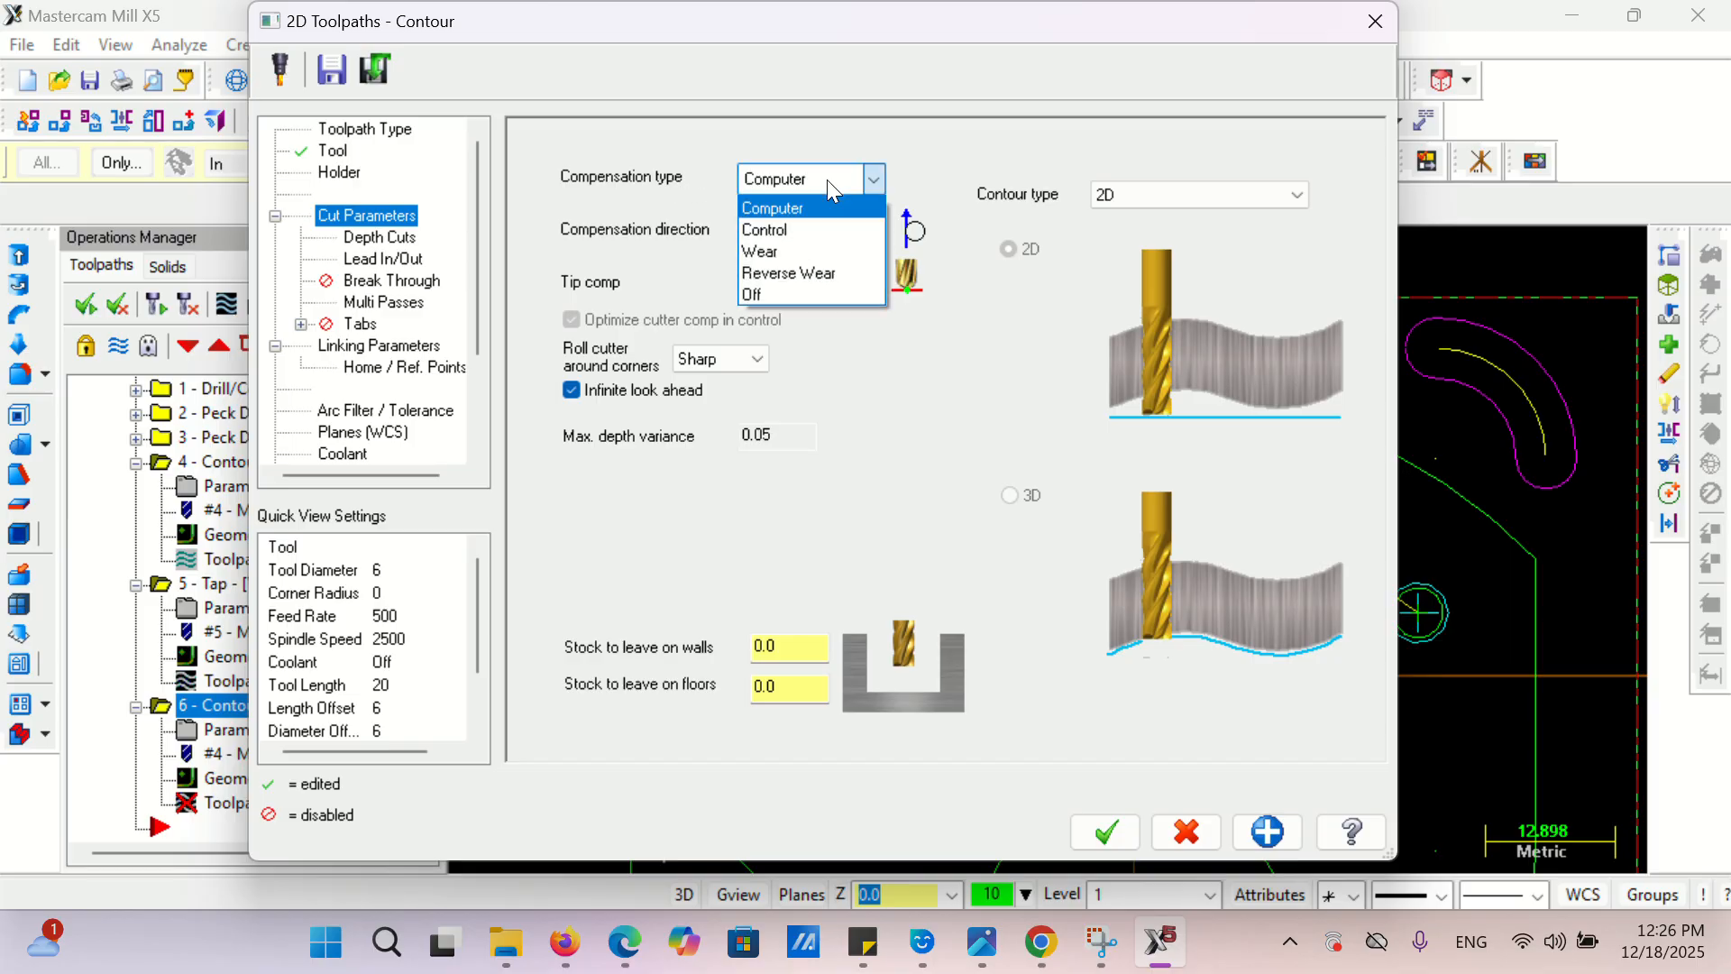
pyautogui.click(807, 294)
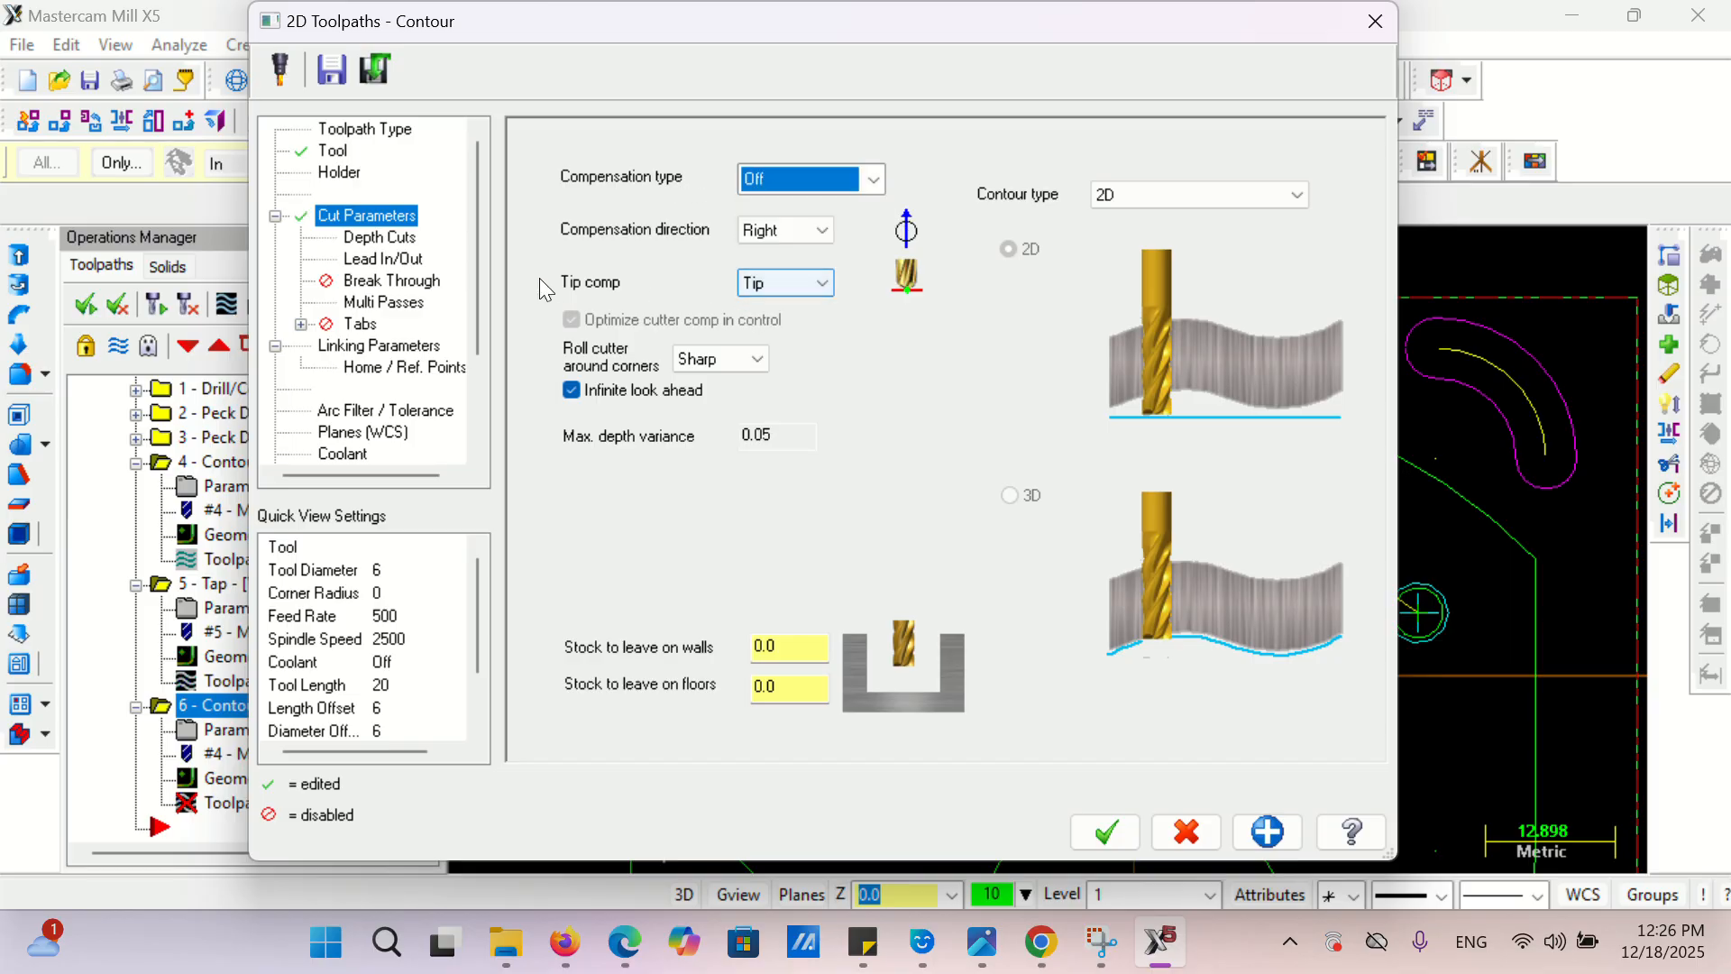
pyautogui.click(383, 238)
pyautogui.doubleClick(799, 260)
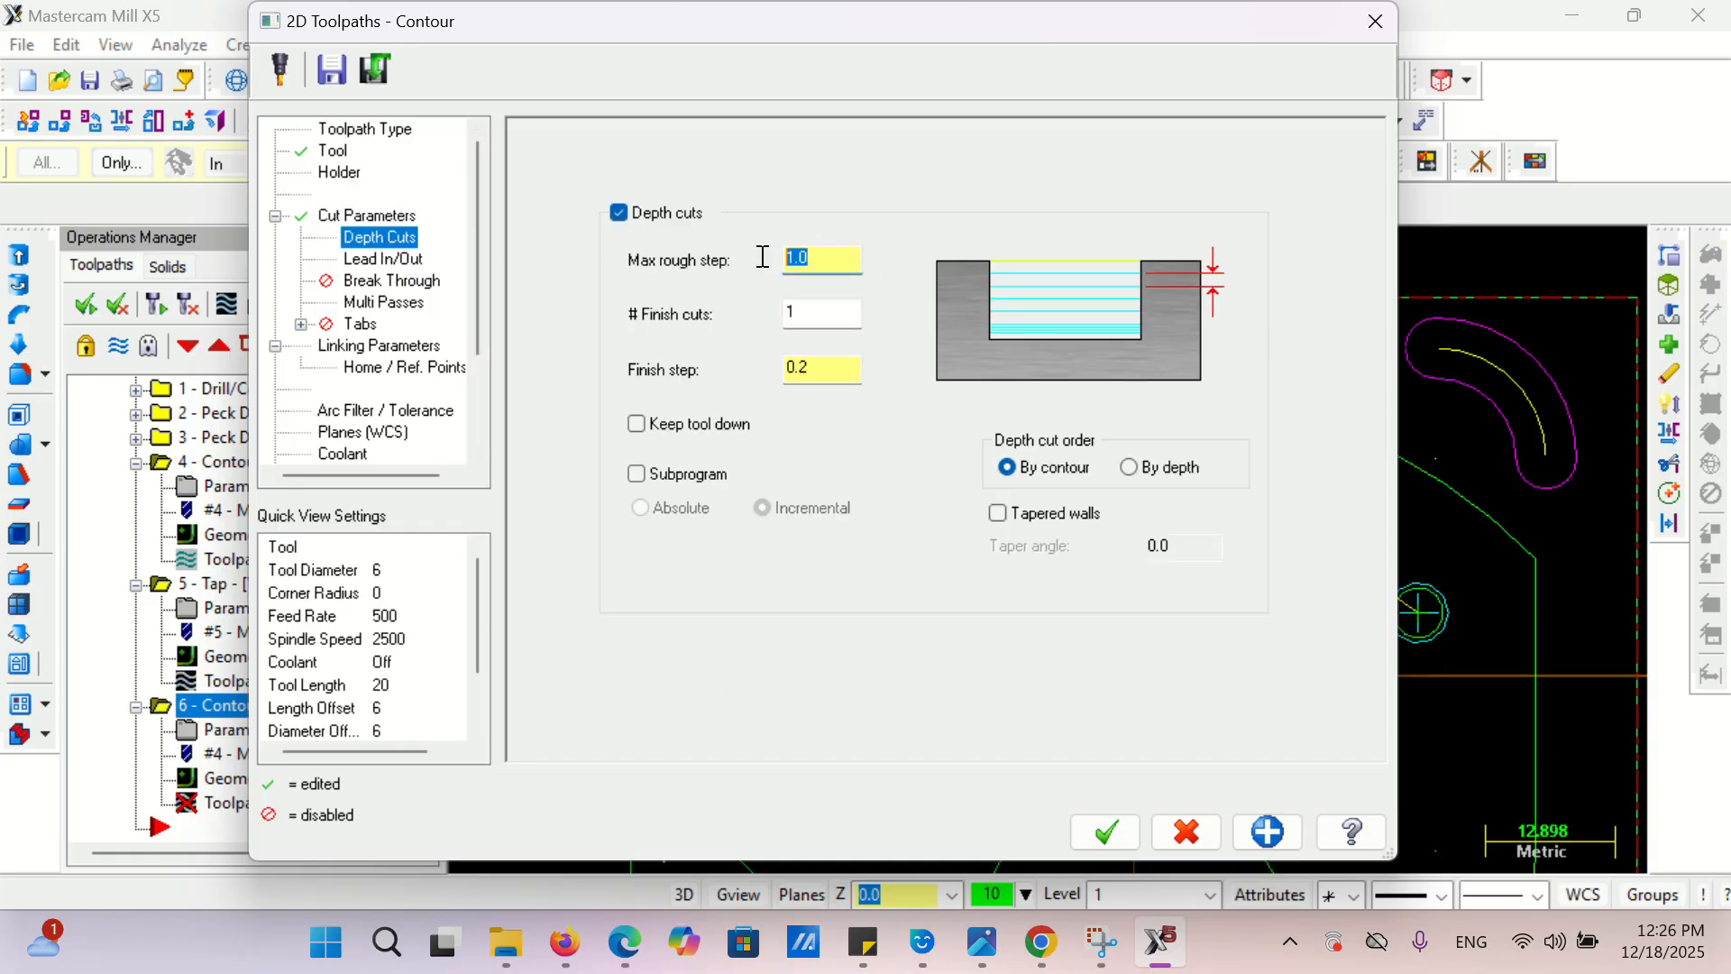
pyautogui.write('0.5')
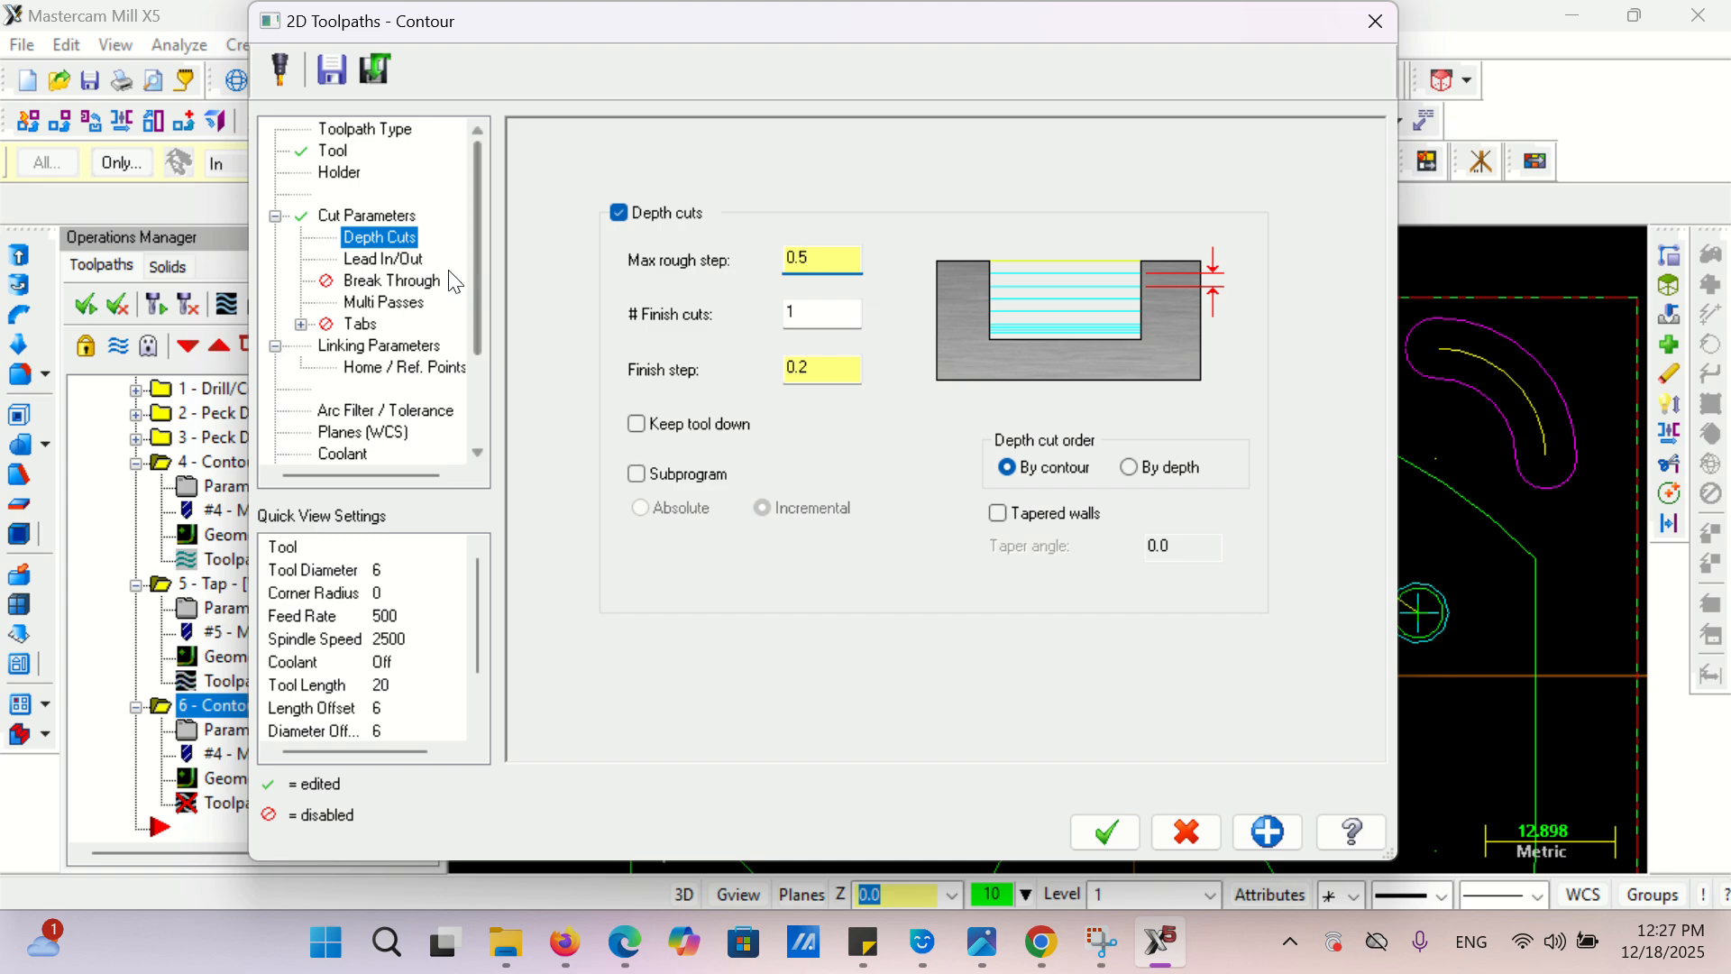
# - Disable lead in/out and multi passes for the slot contour operation
pyautogui.click(410, 260)
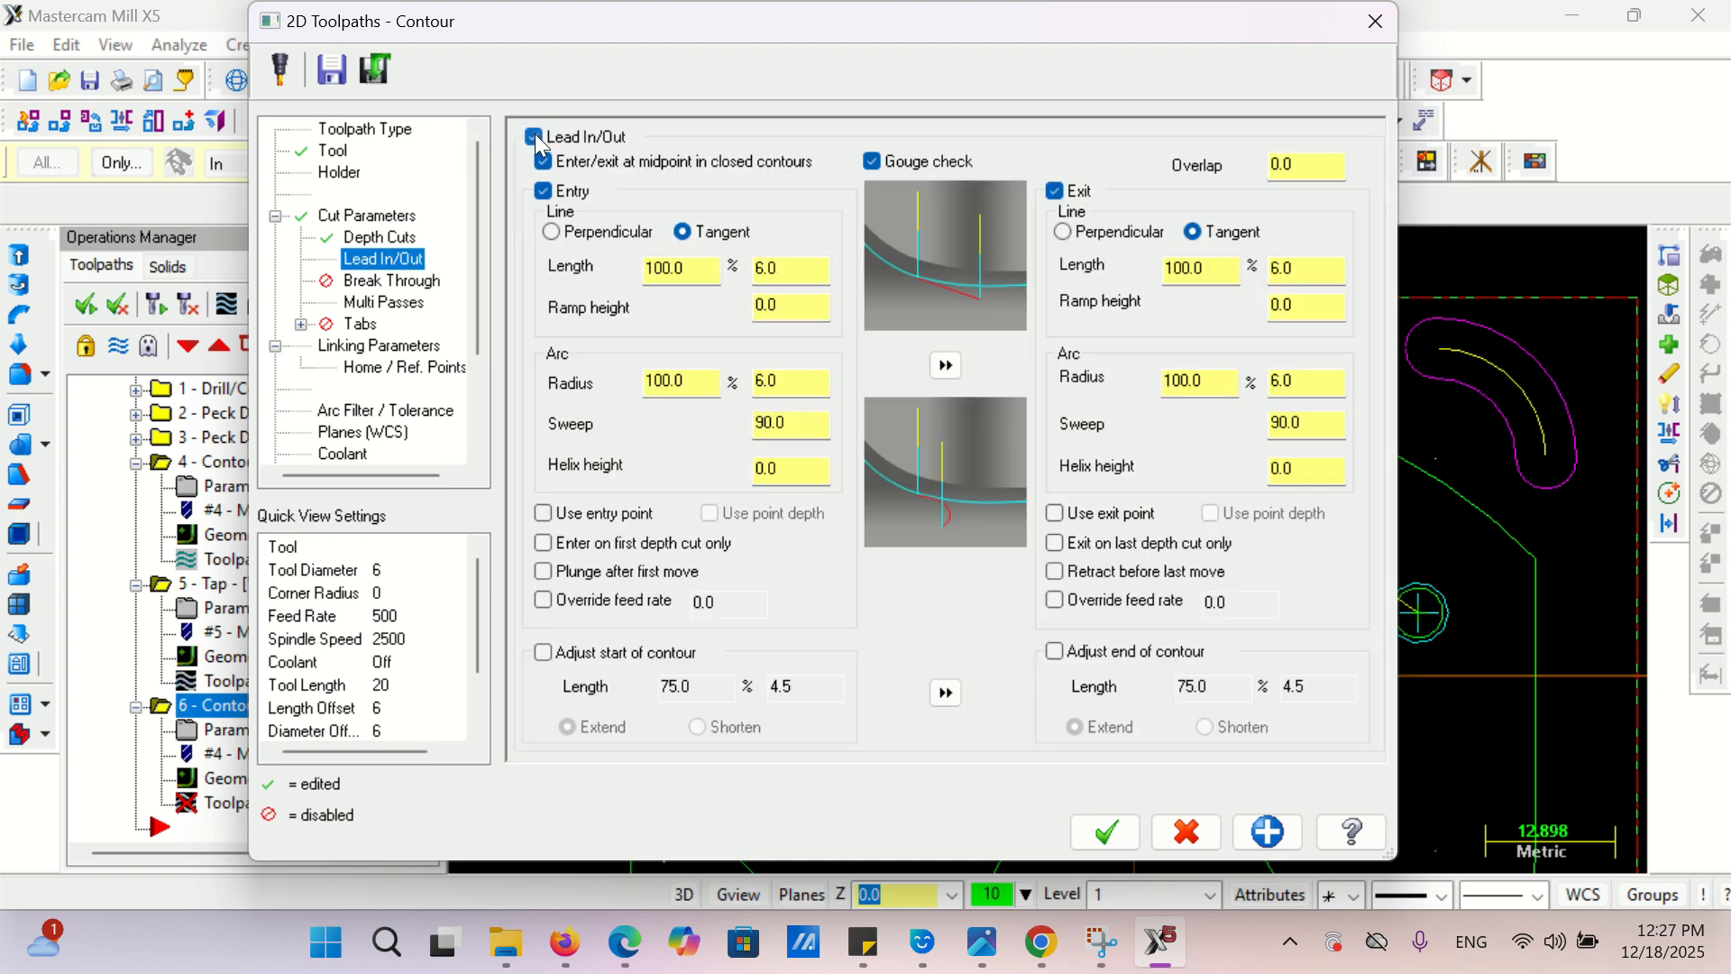
pyautogui.click(534, 136)
pyautogui.click(386, 305)
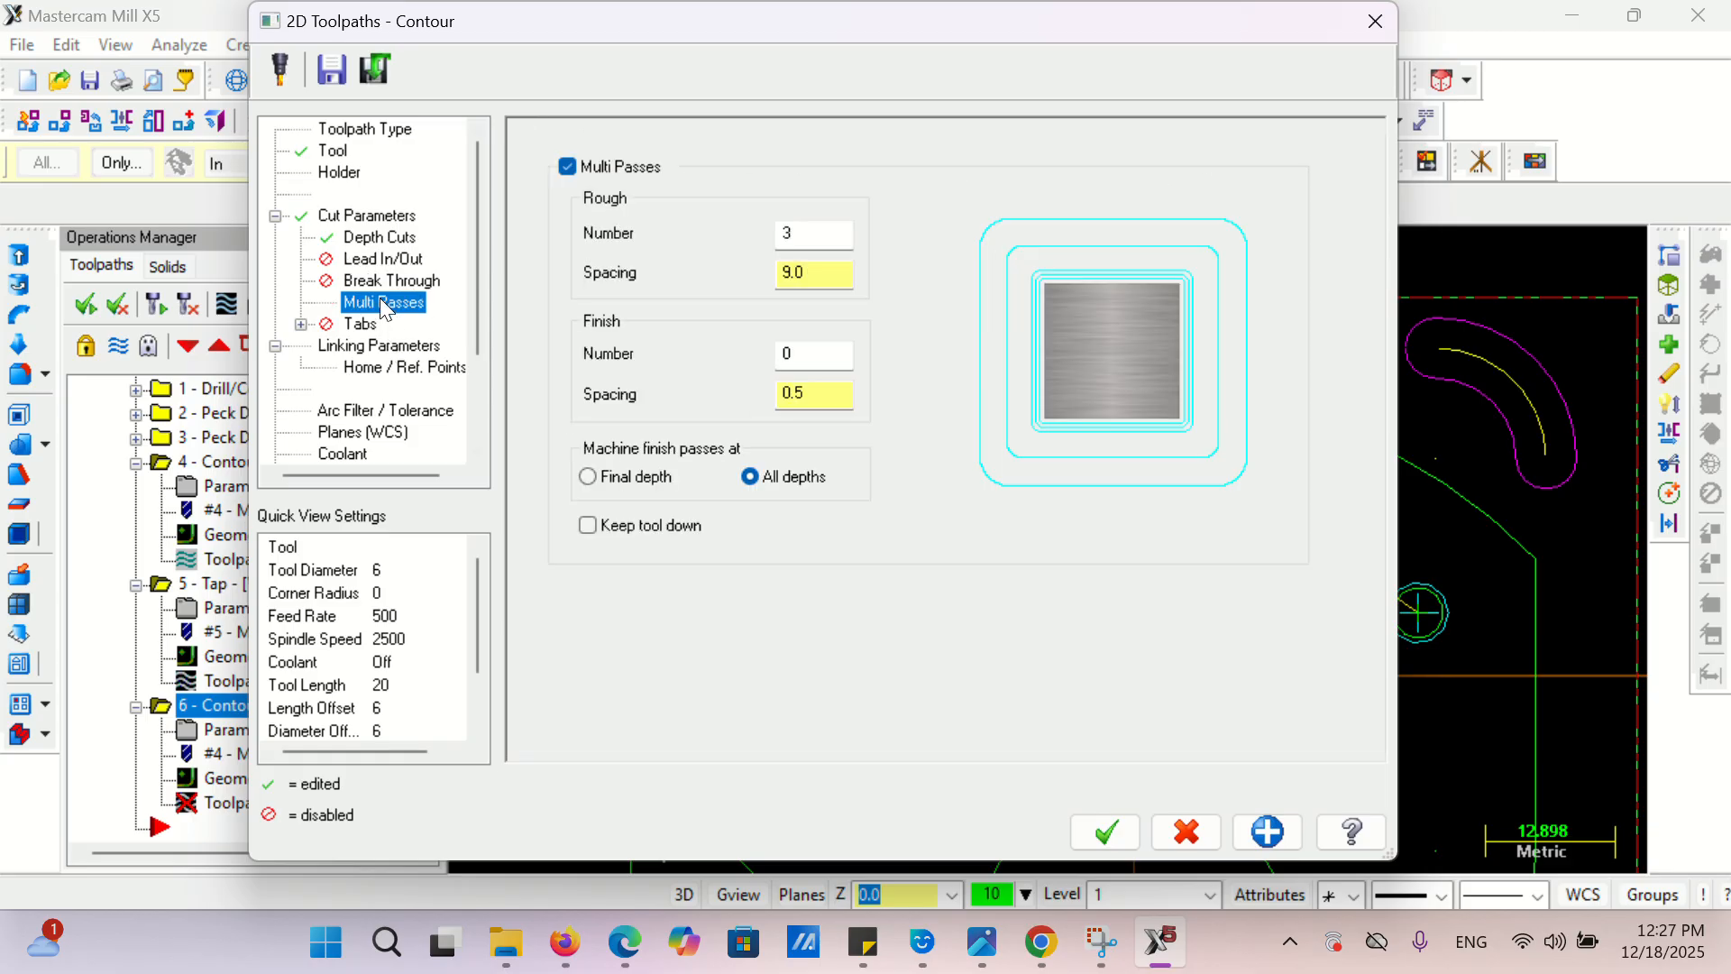
pyautogui.click(567, 167)
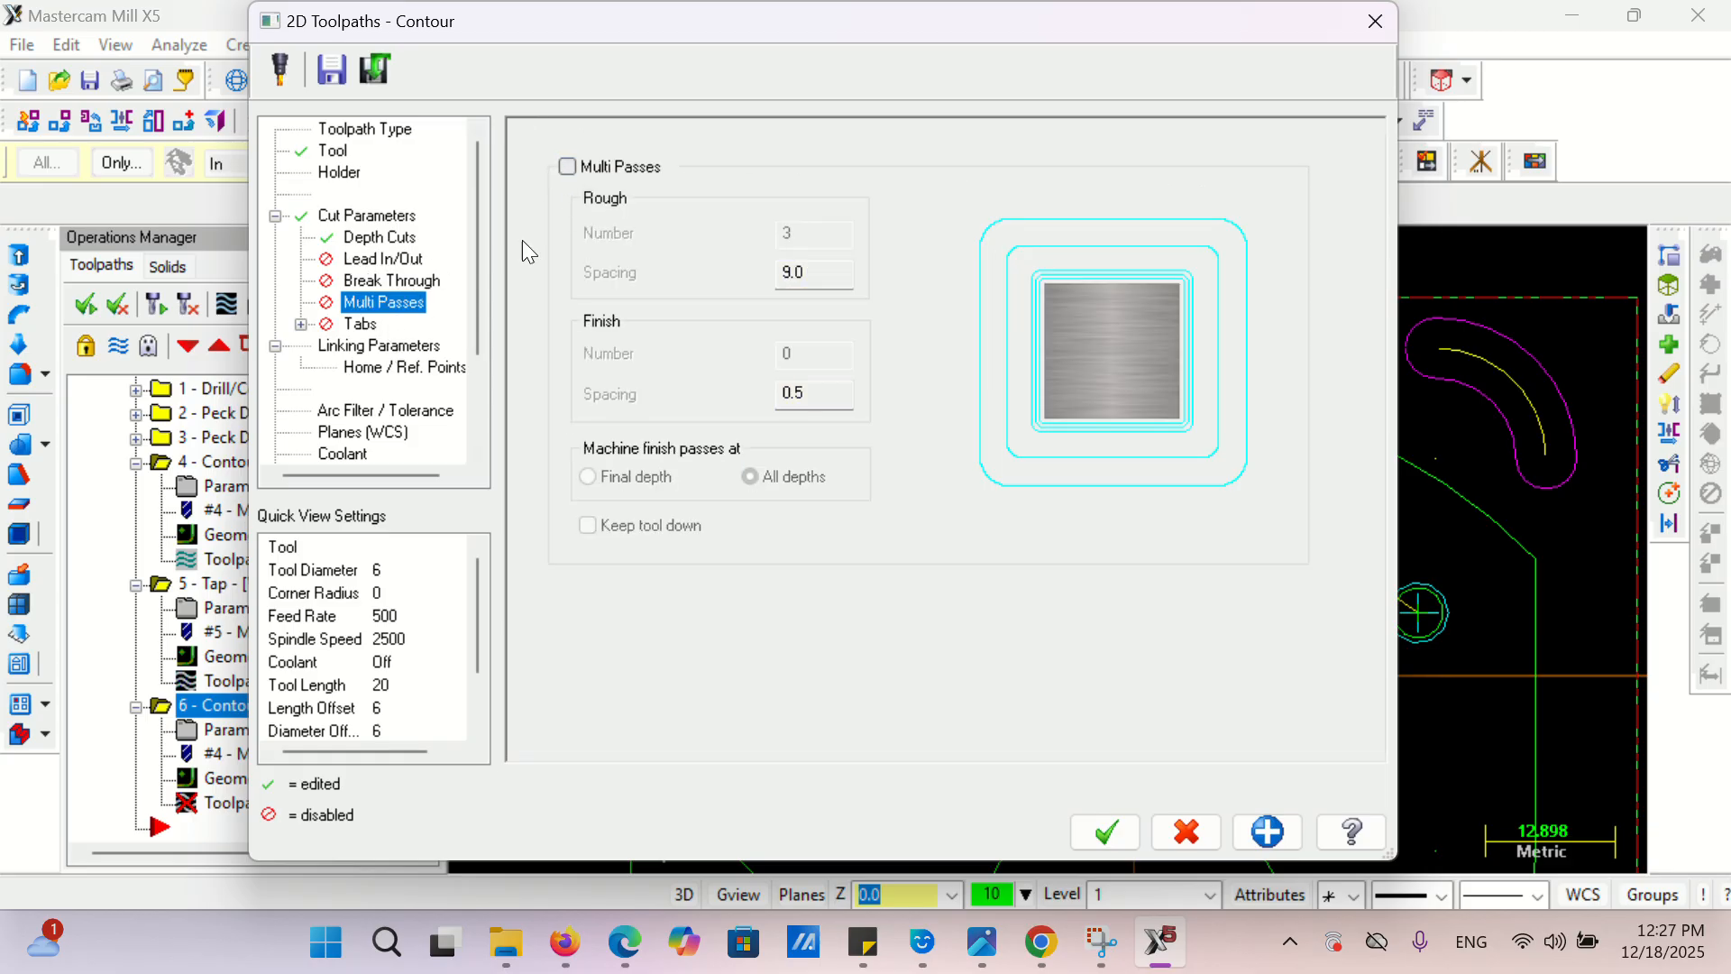
# - Set the slot contour's top of stock to -10 and its depth to -15, and generate the toolpath
pyautogui.click(392, 345)
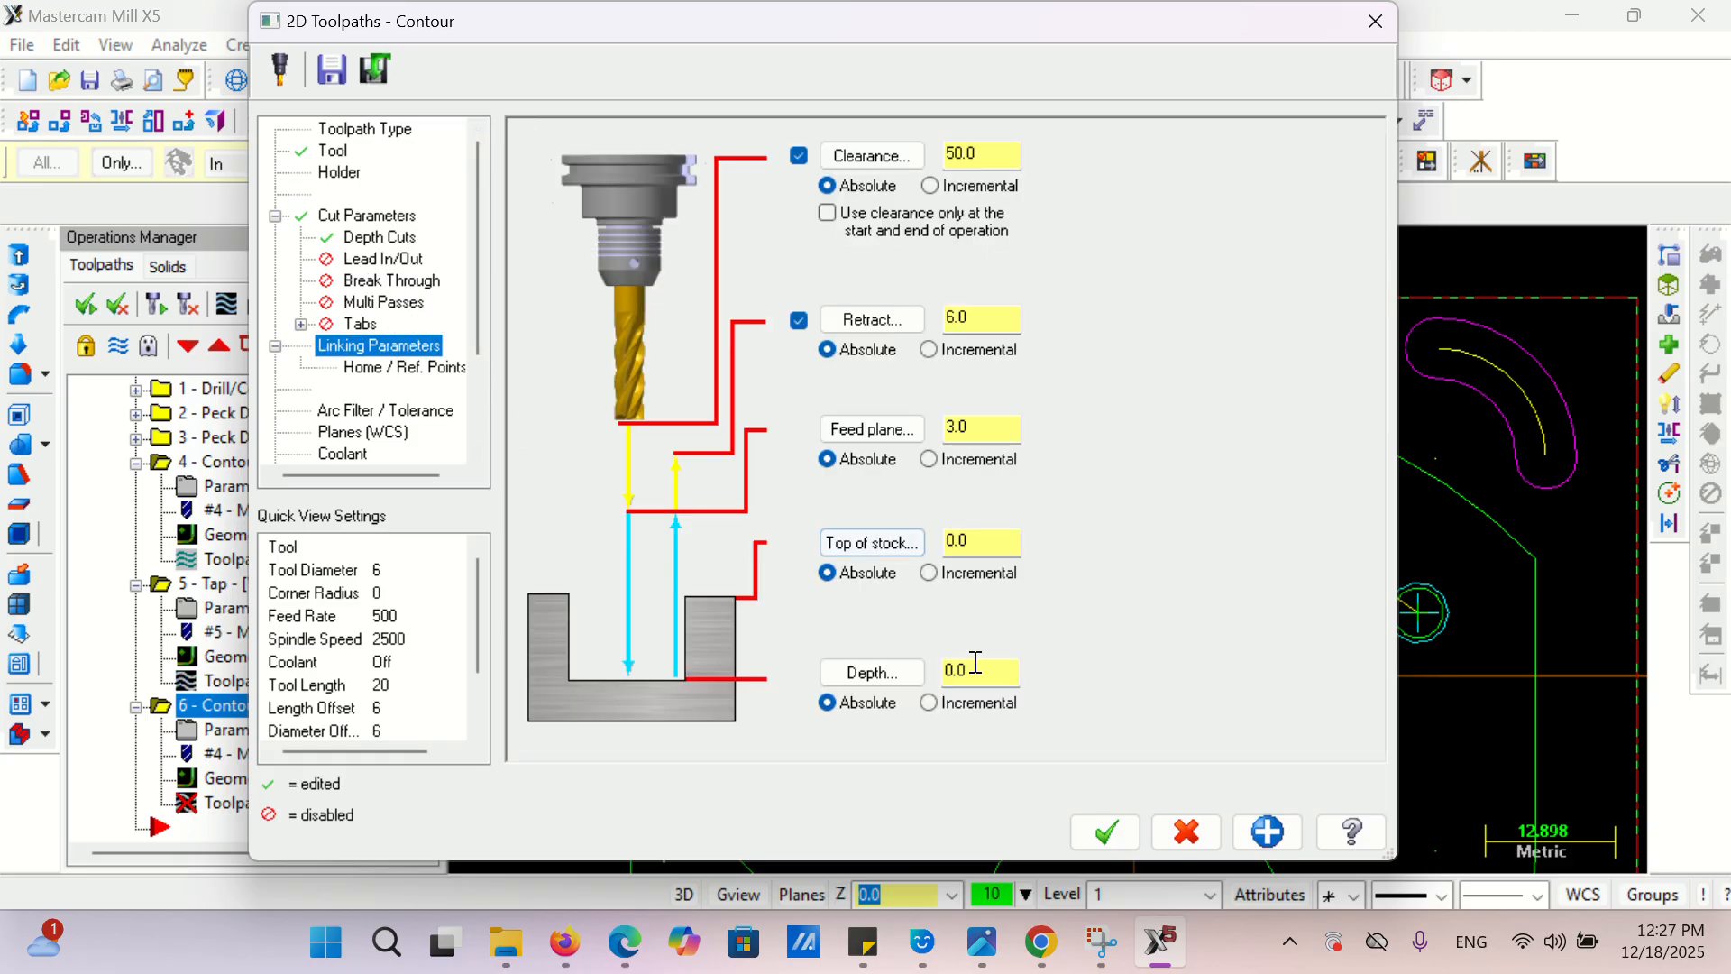
pyautogui.click(985, 541)
pyautogui.write('-10')
pyautogui.click(985, 671)
pyautogui.write('-1')
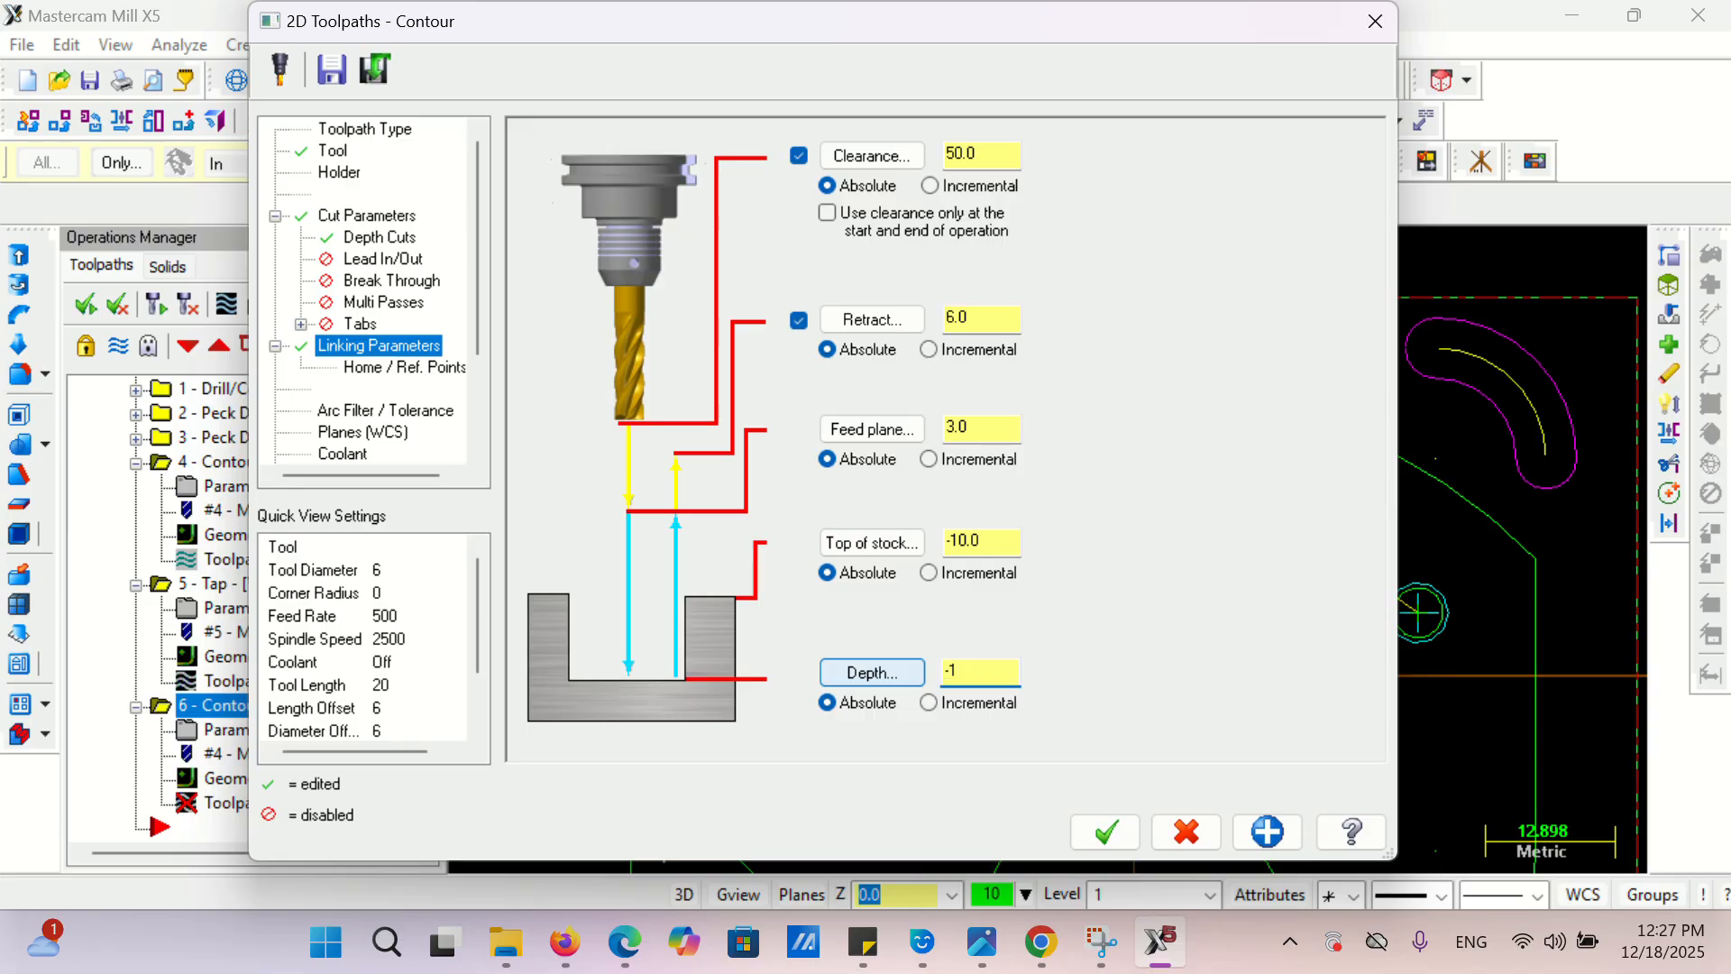
pyautogui.write('5')
pyautogui.click(1105, 830)
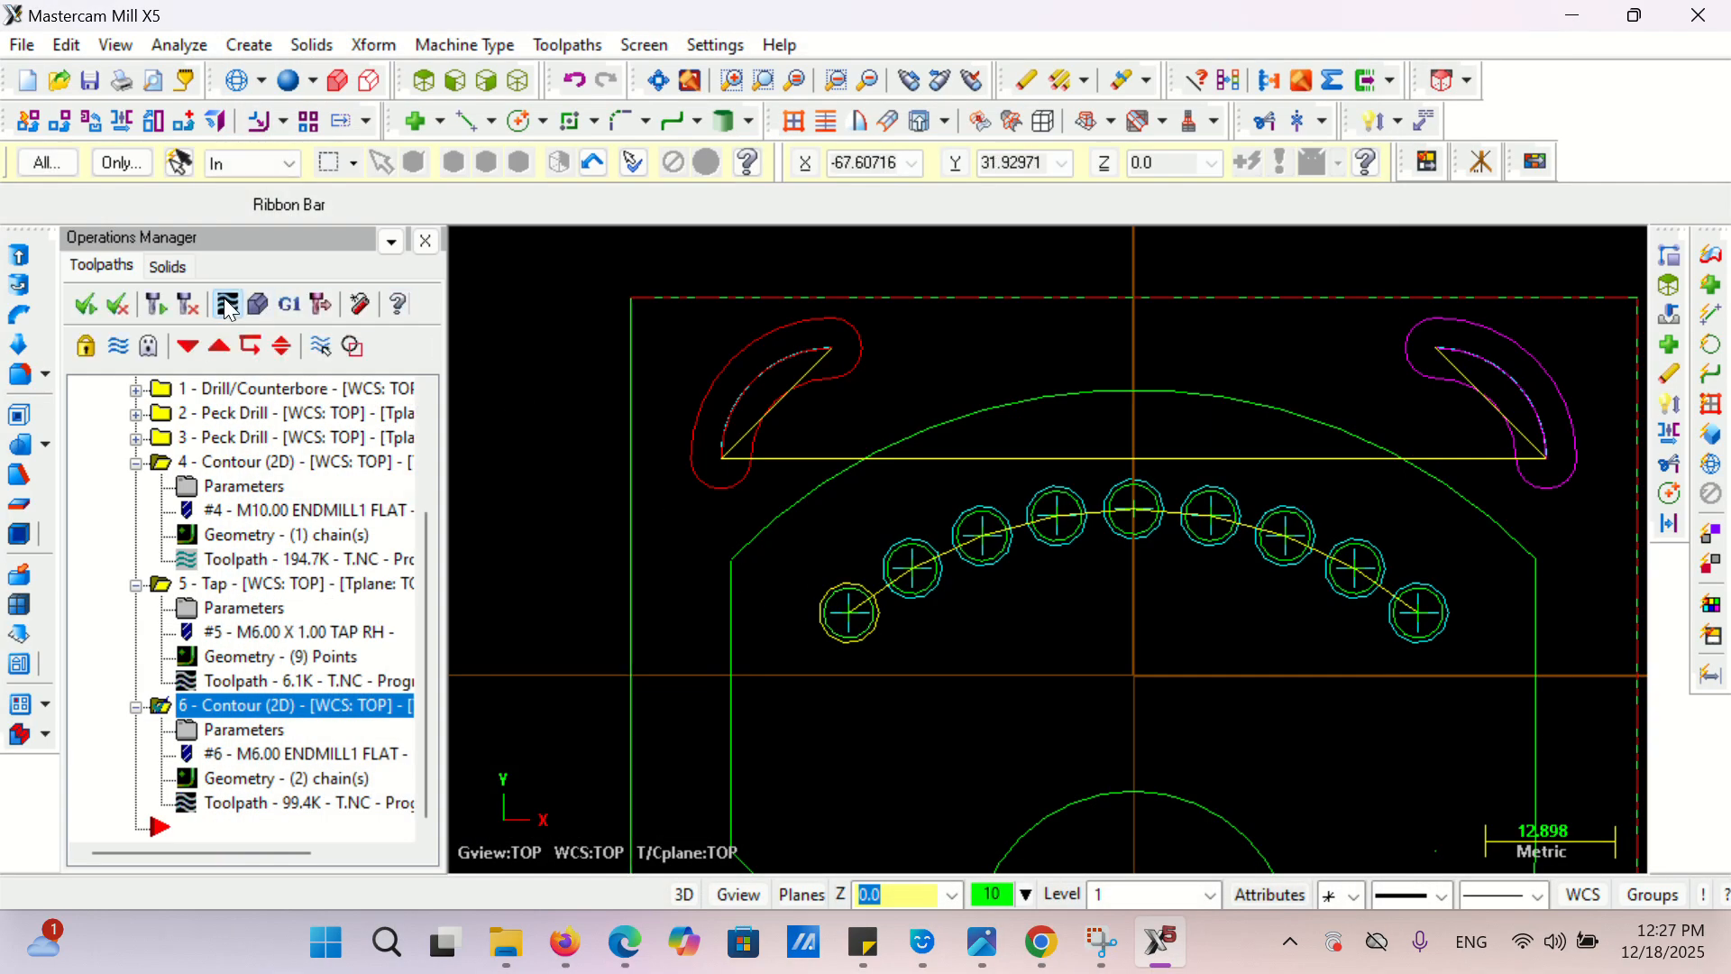
# - Select all operations in Toolpath Group-1 and run the Verify simulation on the stock
pyautogui.click(229, 305)
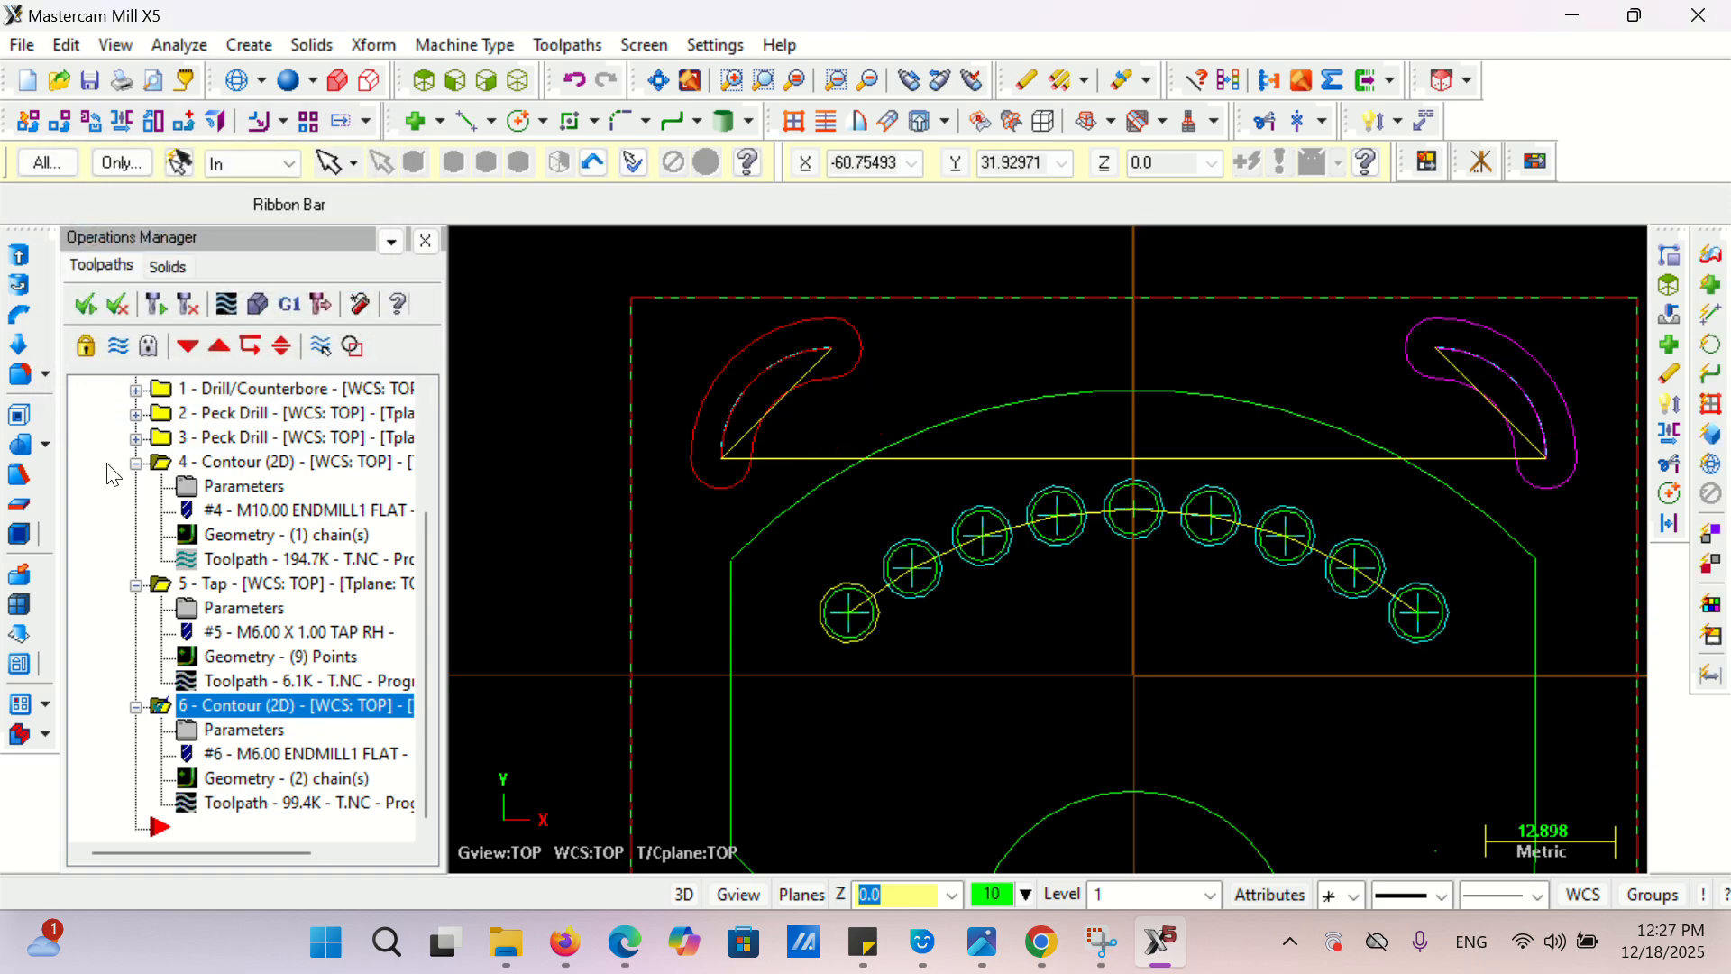
pyautogui.scroll(1, 285, 537)
pyautogui.click(137, 437)
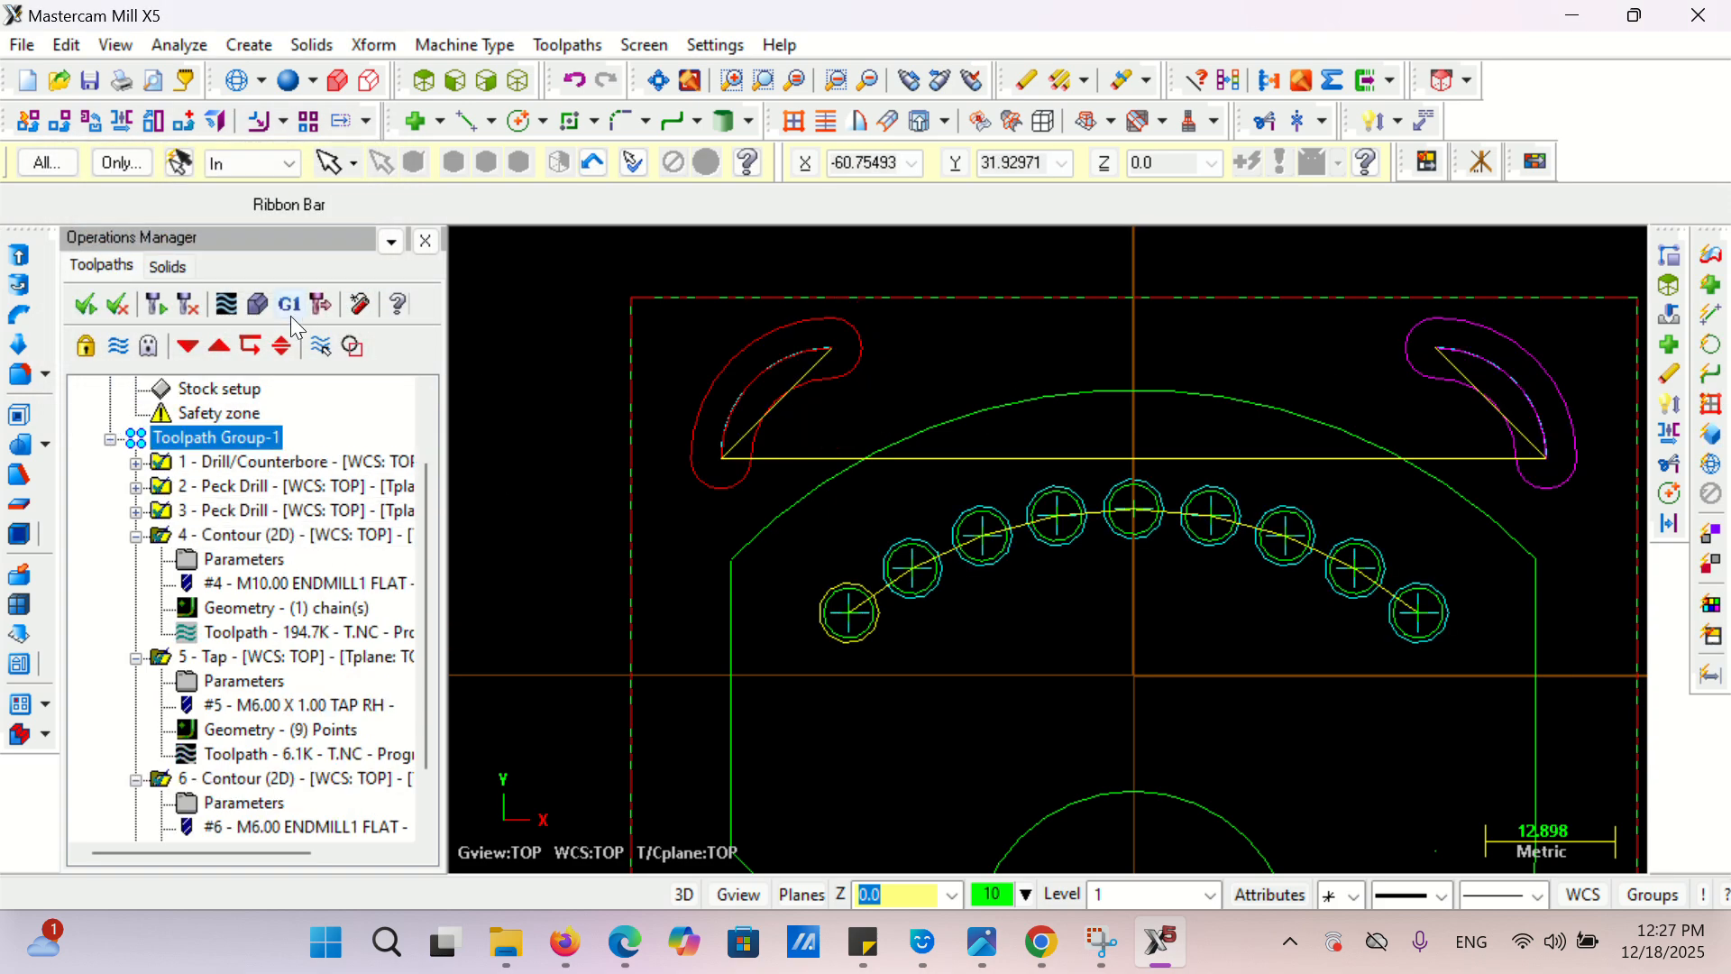
pyautogui.click(259, 302)
pyautogui.scroll(-6, 852, 363)
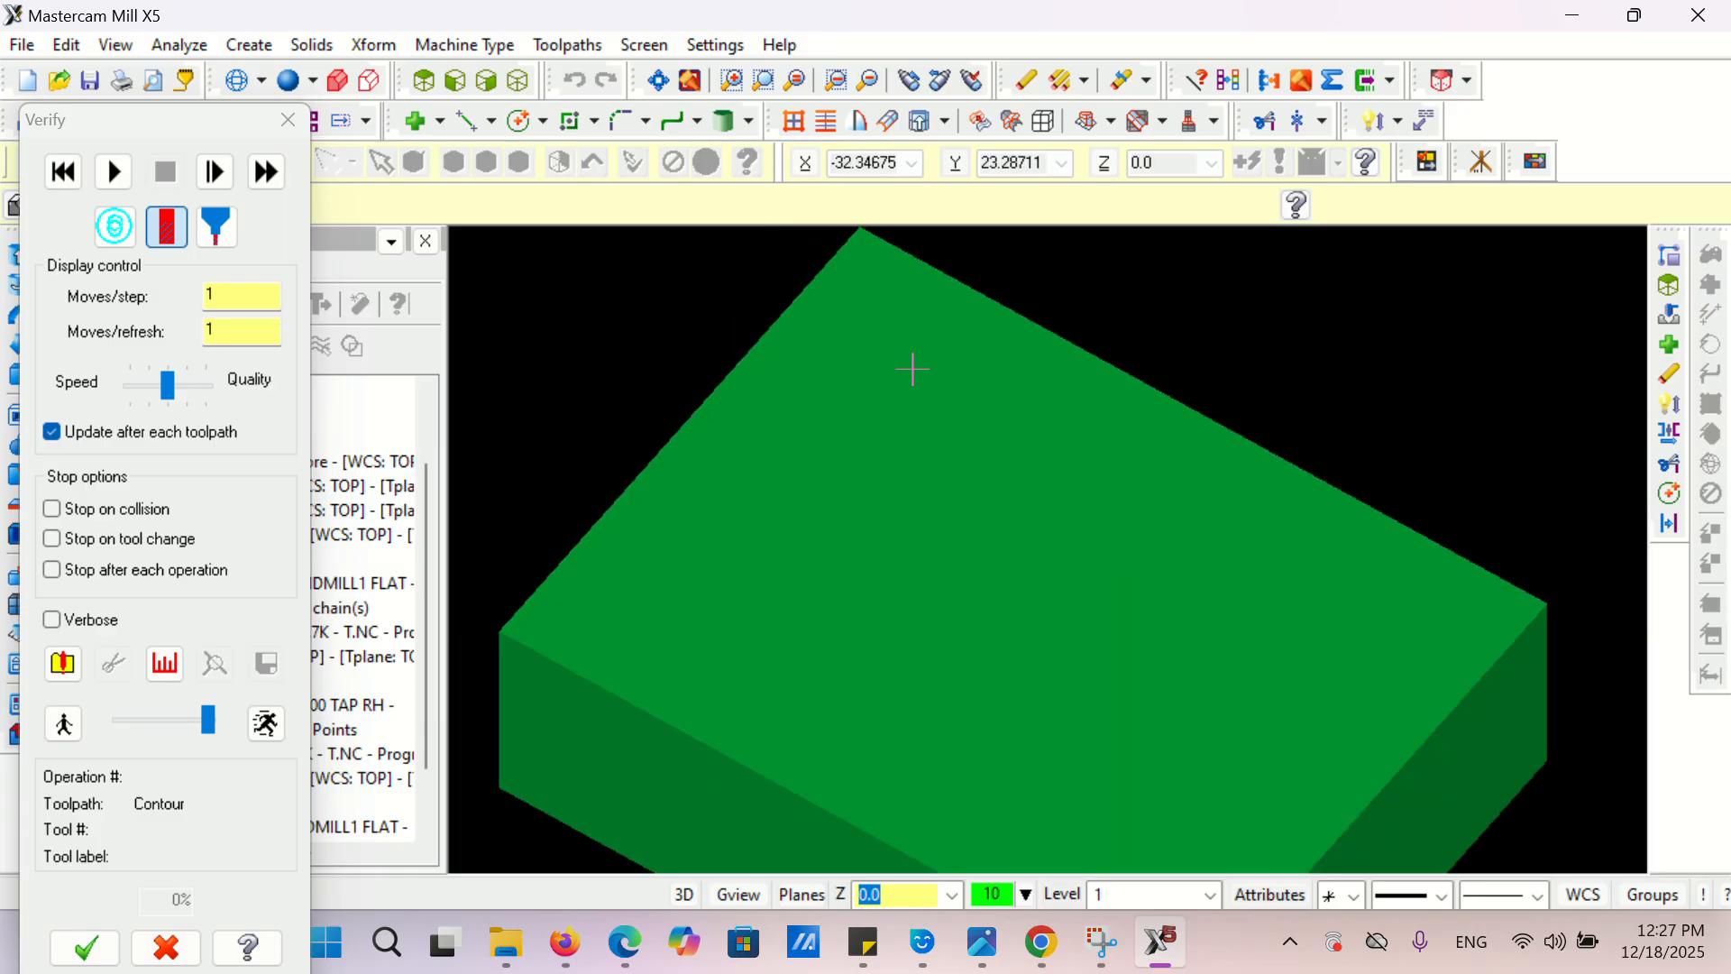
pyautogui.click(63, 172)
pyautogui.click(107, 176)
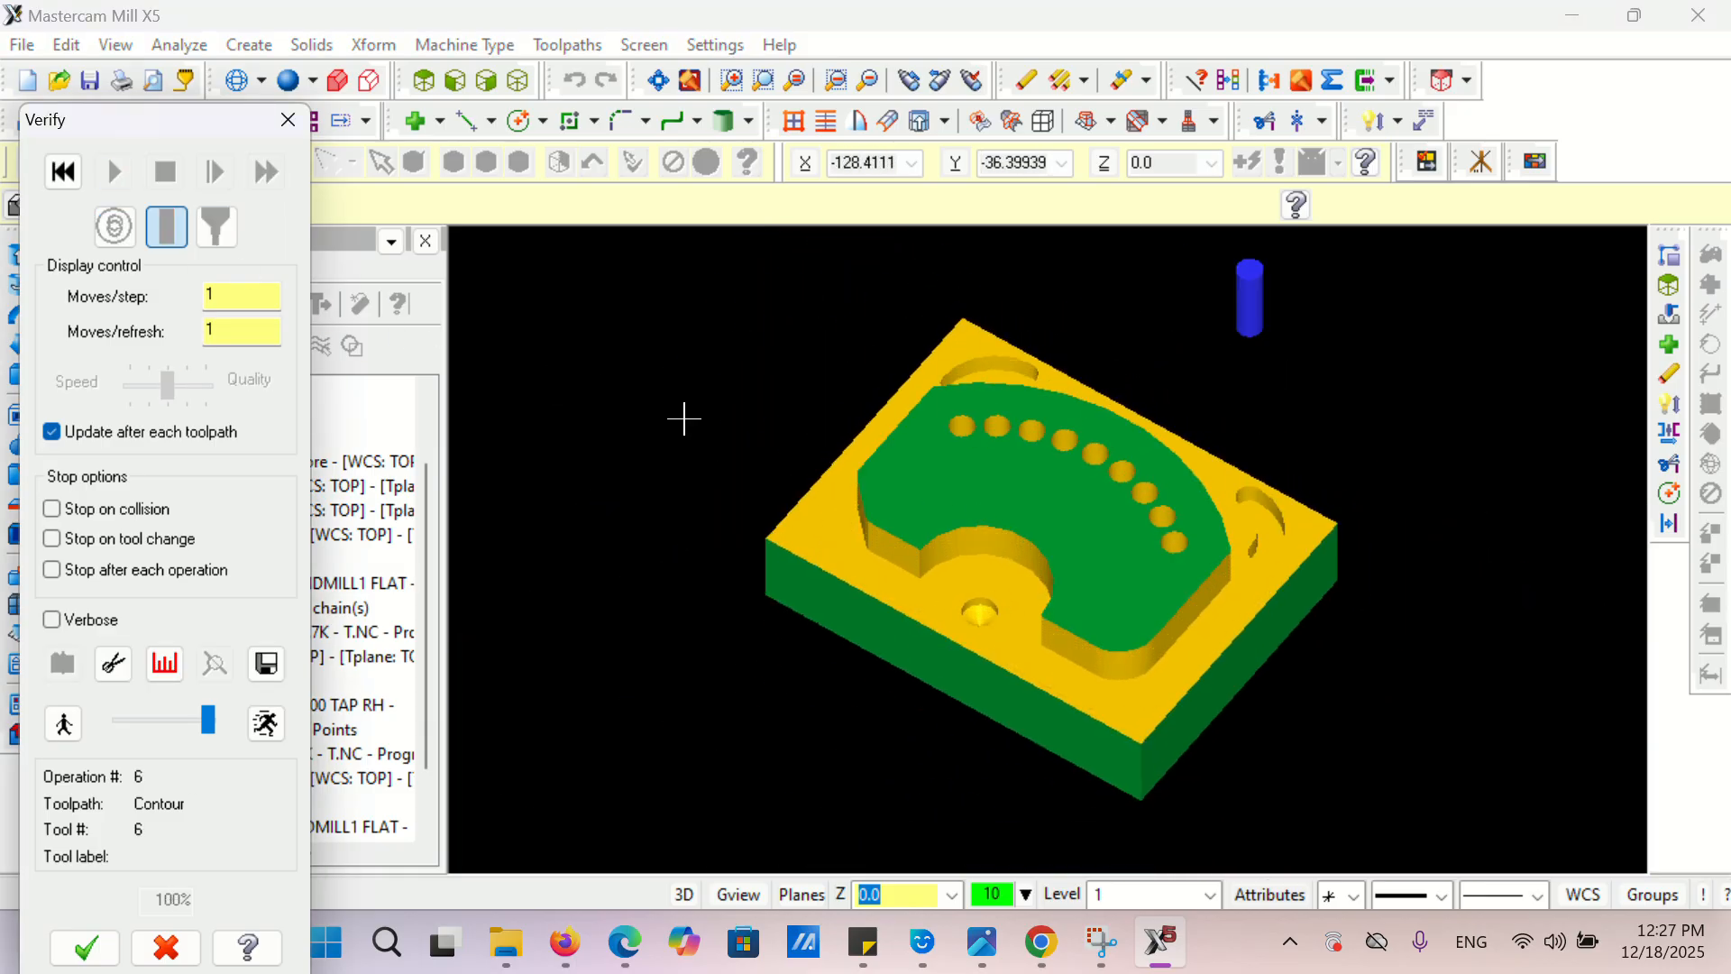
# - Examine the simulated part from an angle and from the top, compare it with the PDF drawing, and close Verify
pyautogui.moveTo(684, 418); pyautogui.dragTo(890, 515, button='middle')
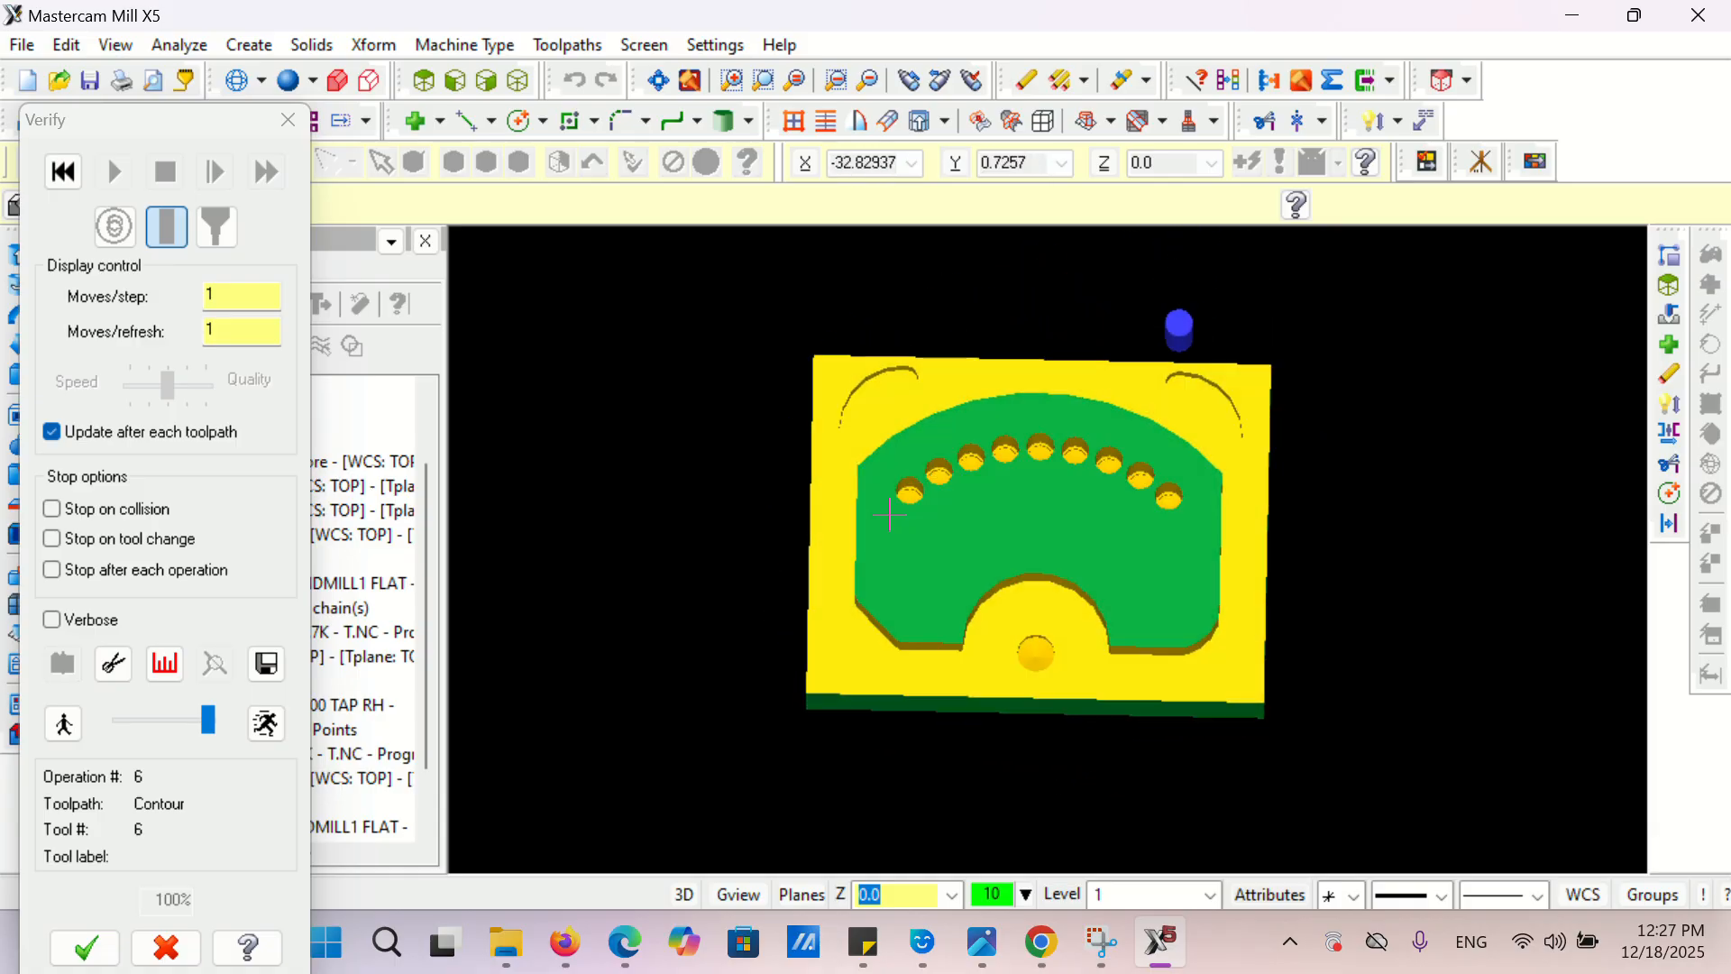
pyautogui.click(428, 83)
pyautogui.scroll(-3, 712, 394)
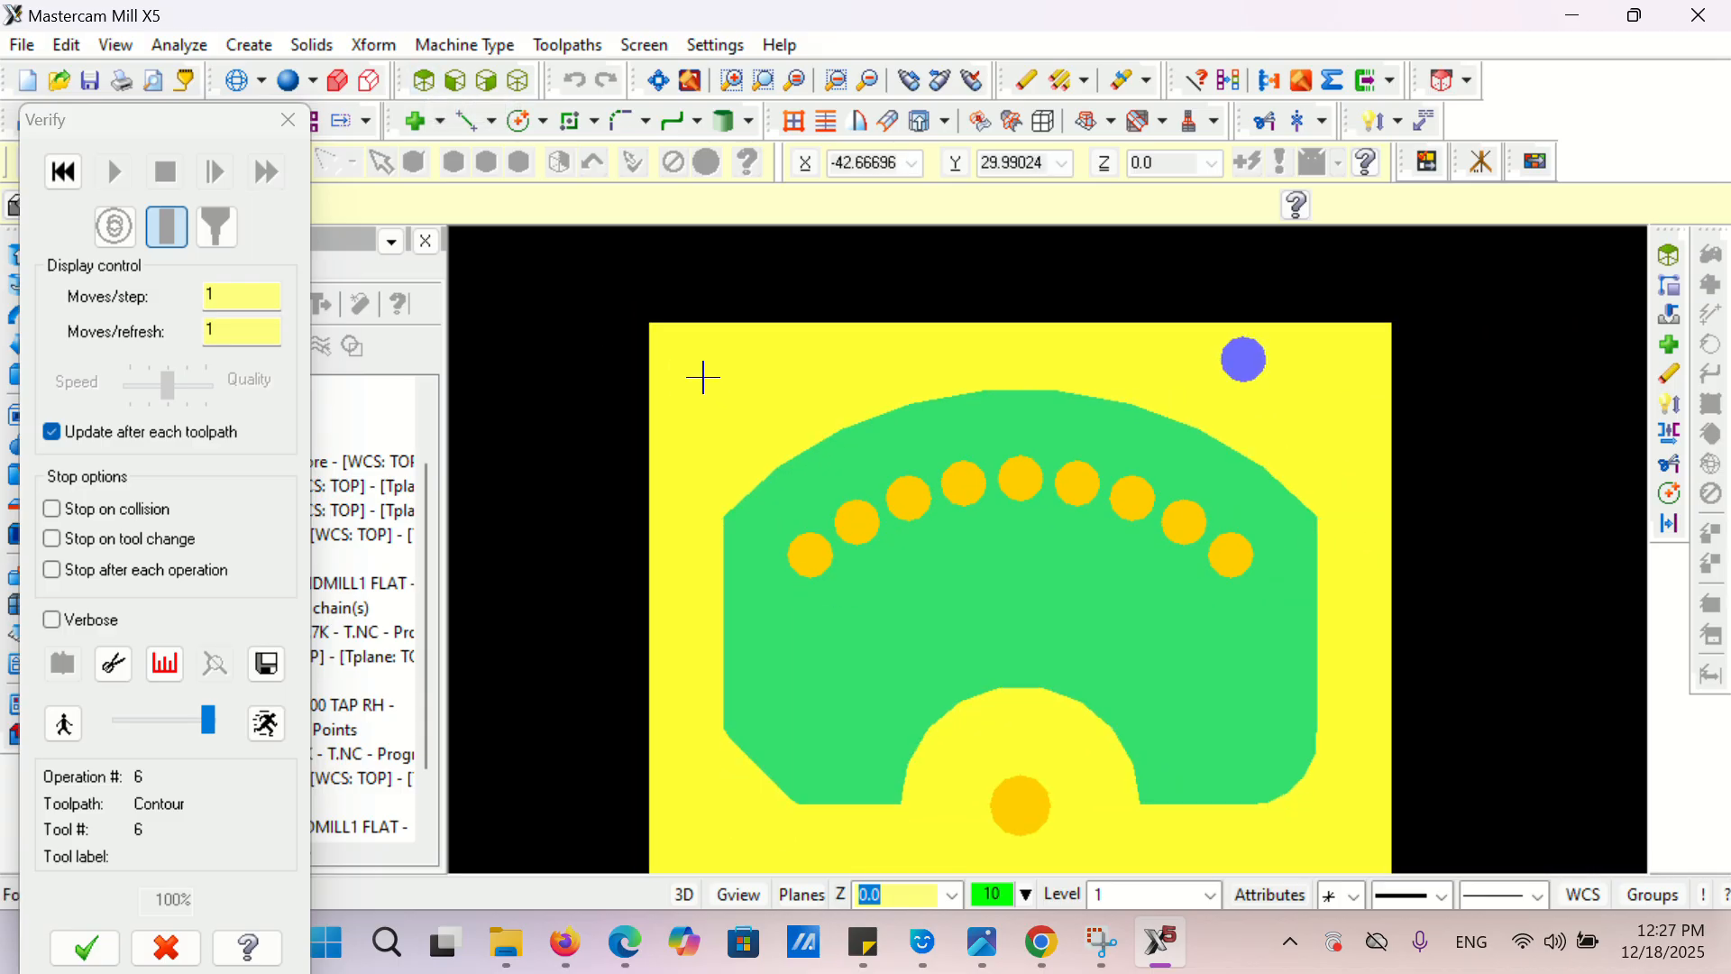
pyautogui.scroll(1, 623, 492)
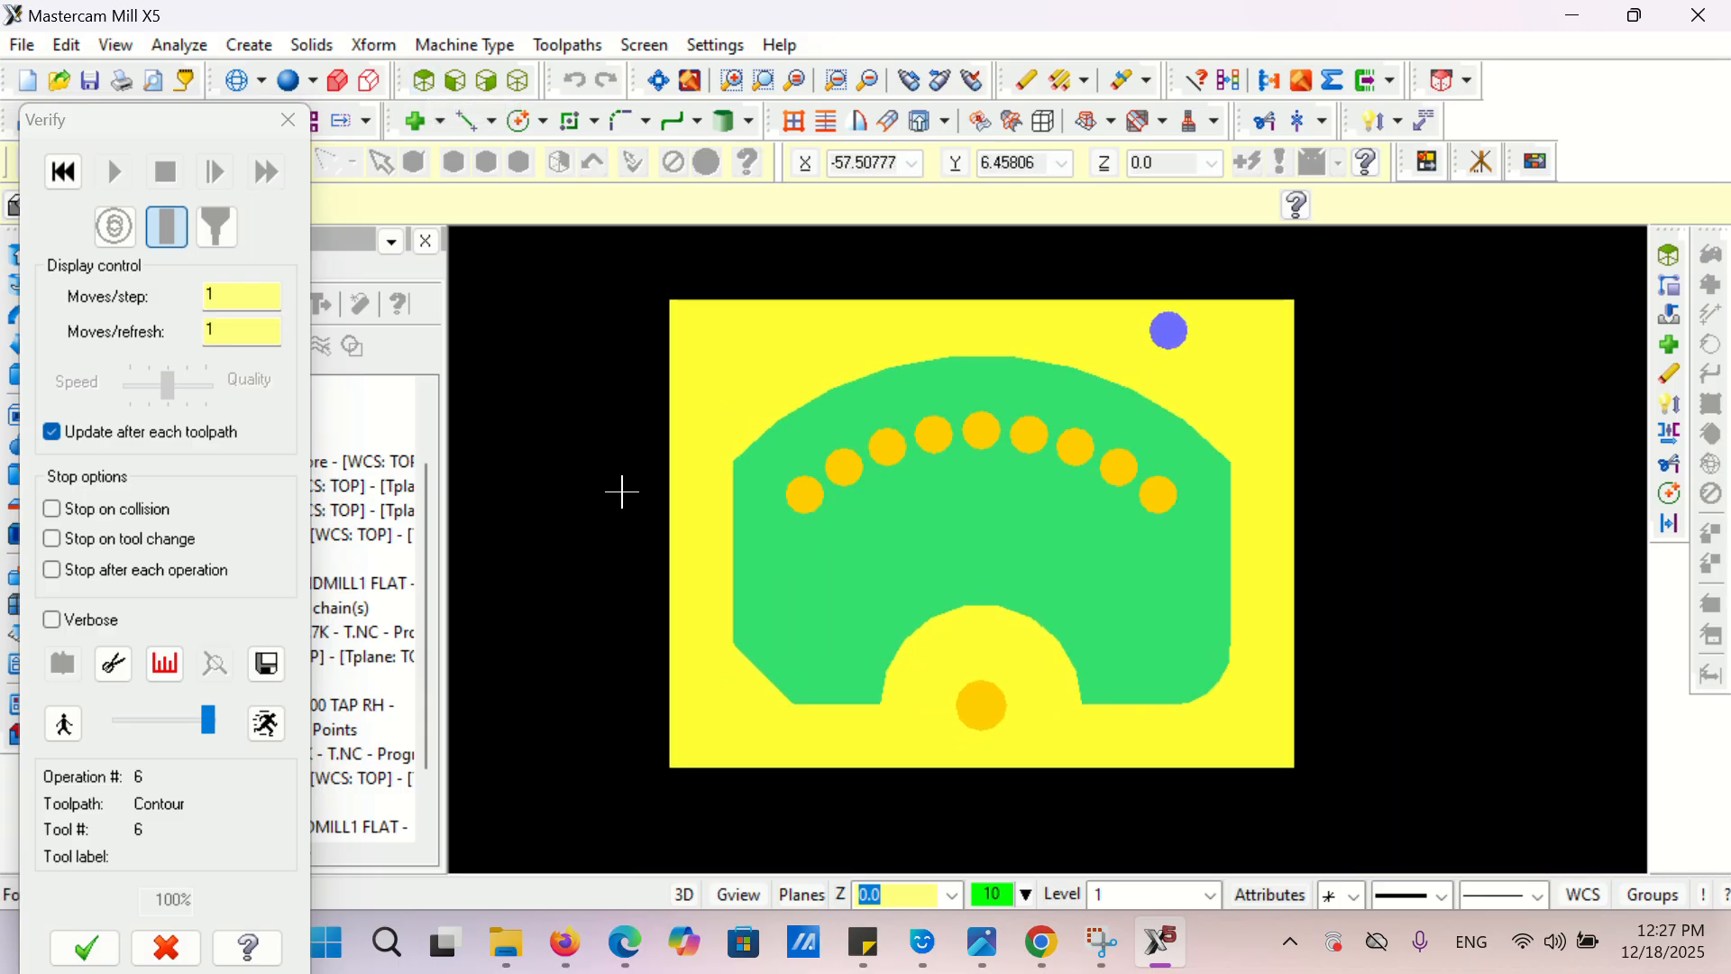
pyautogui.click(1030, 960)
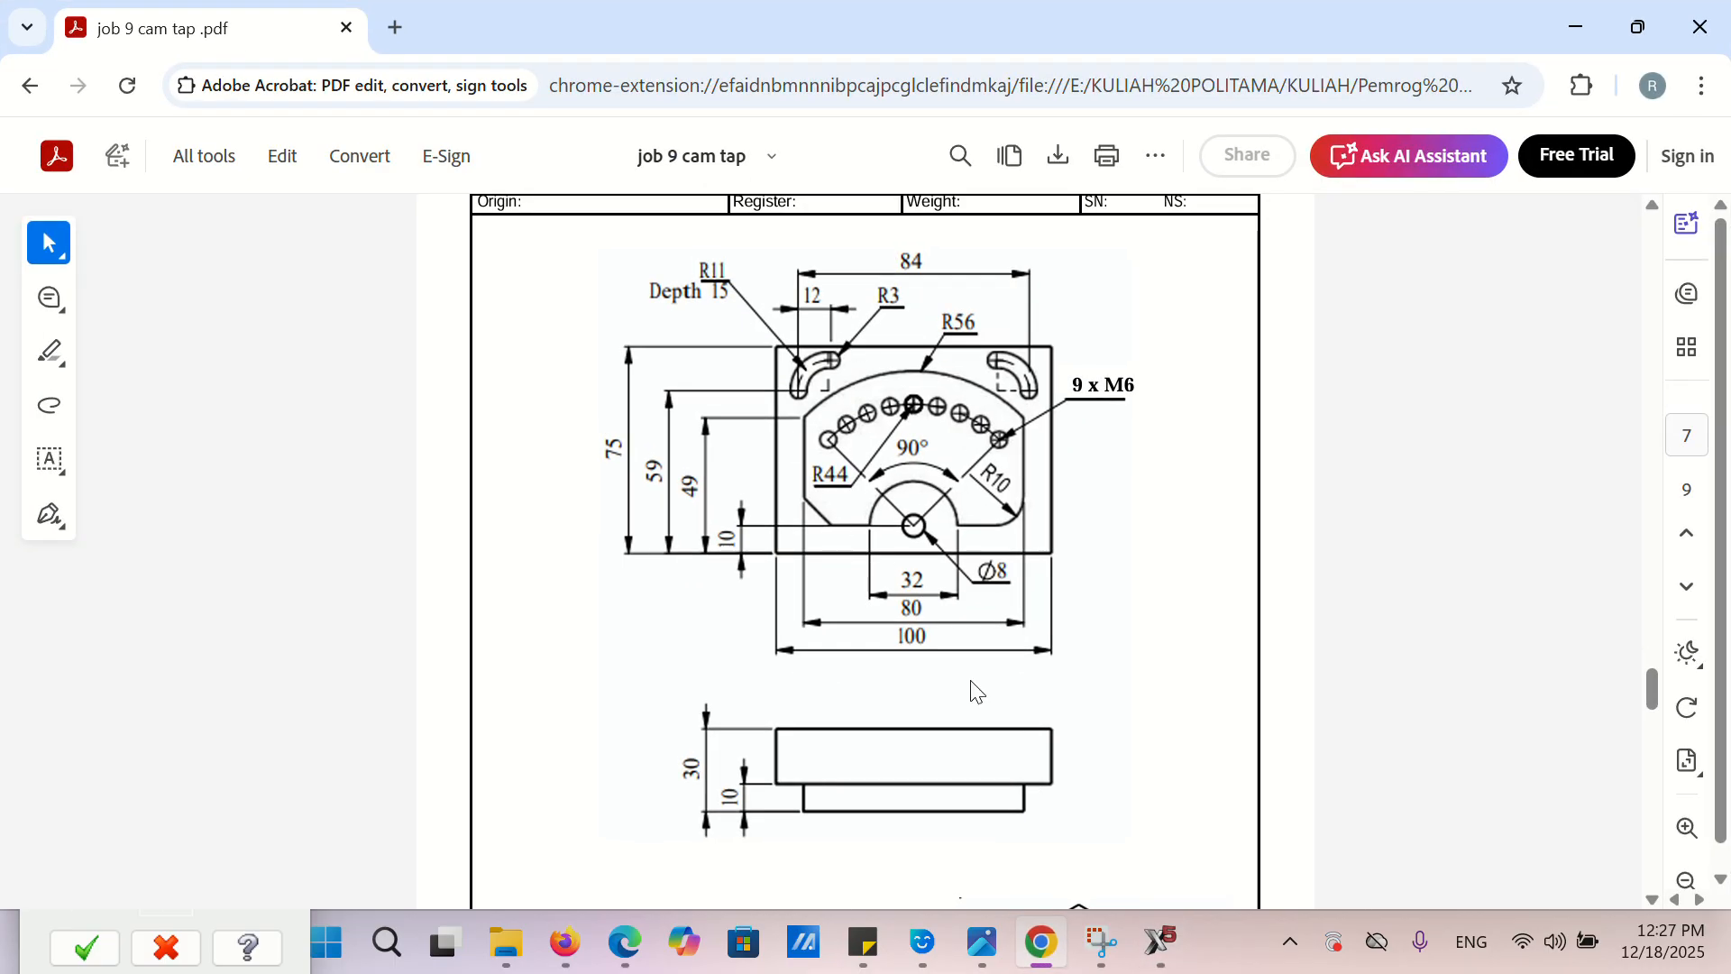
pyautogui.click(1031, 958)
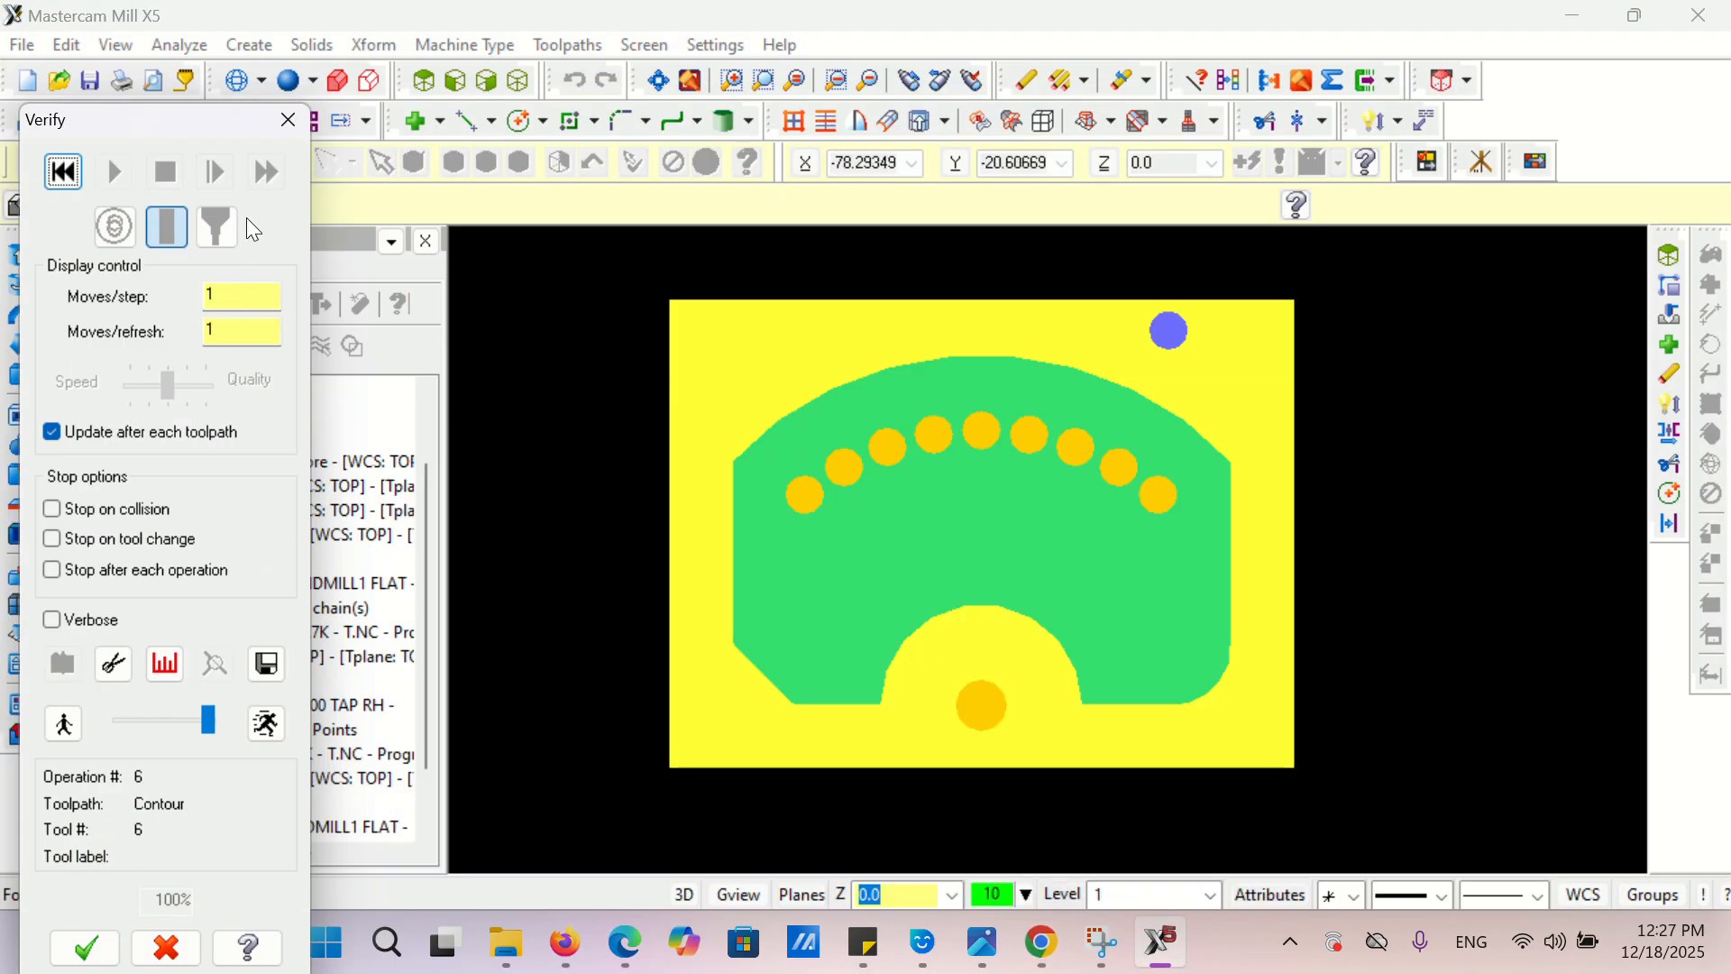
pyautogui.click(286, 126)
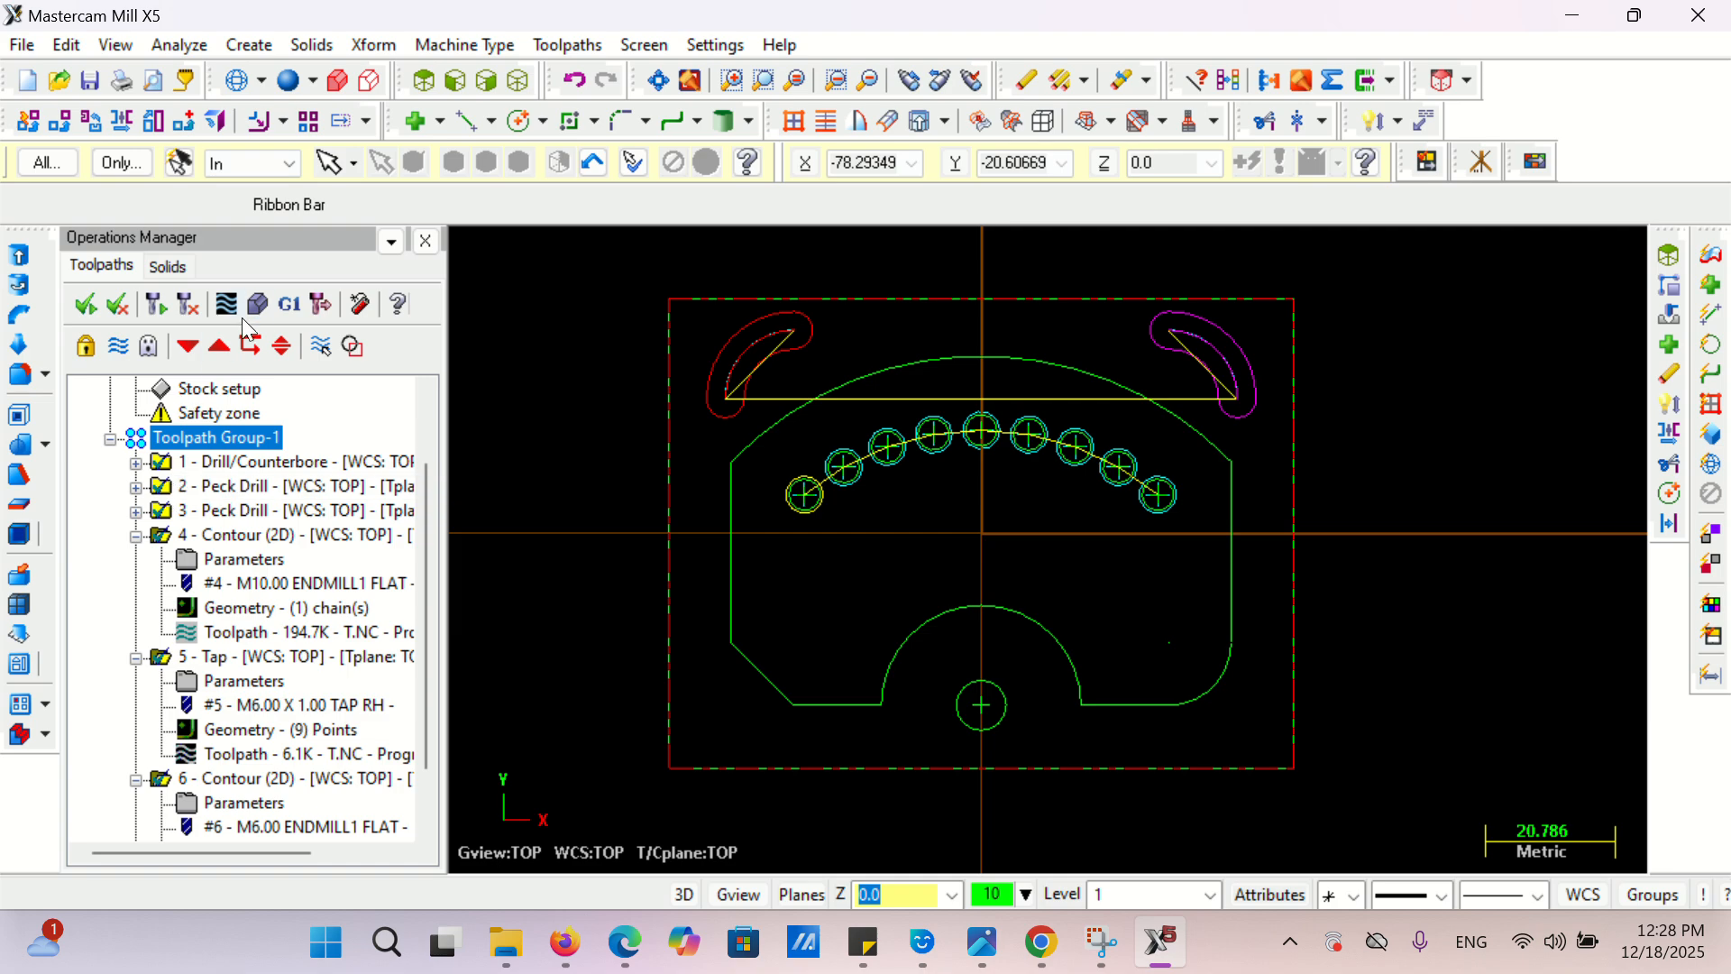
# - Reopen Verify for the toolpath group and enable the Change tool/color option
pyautogui.click(245, 304)
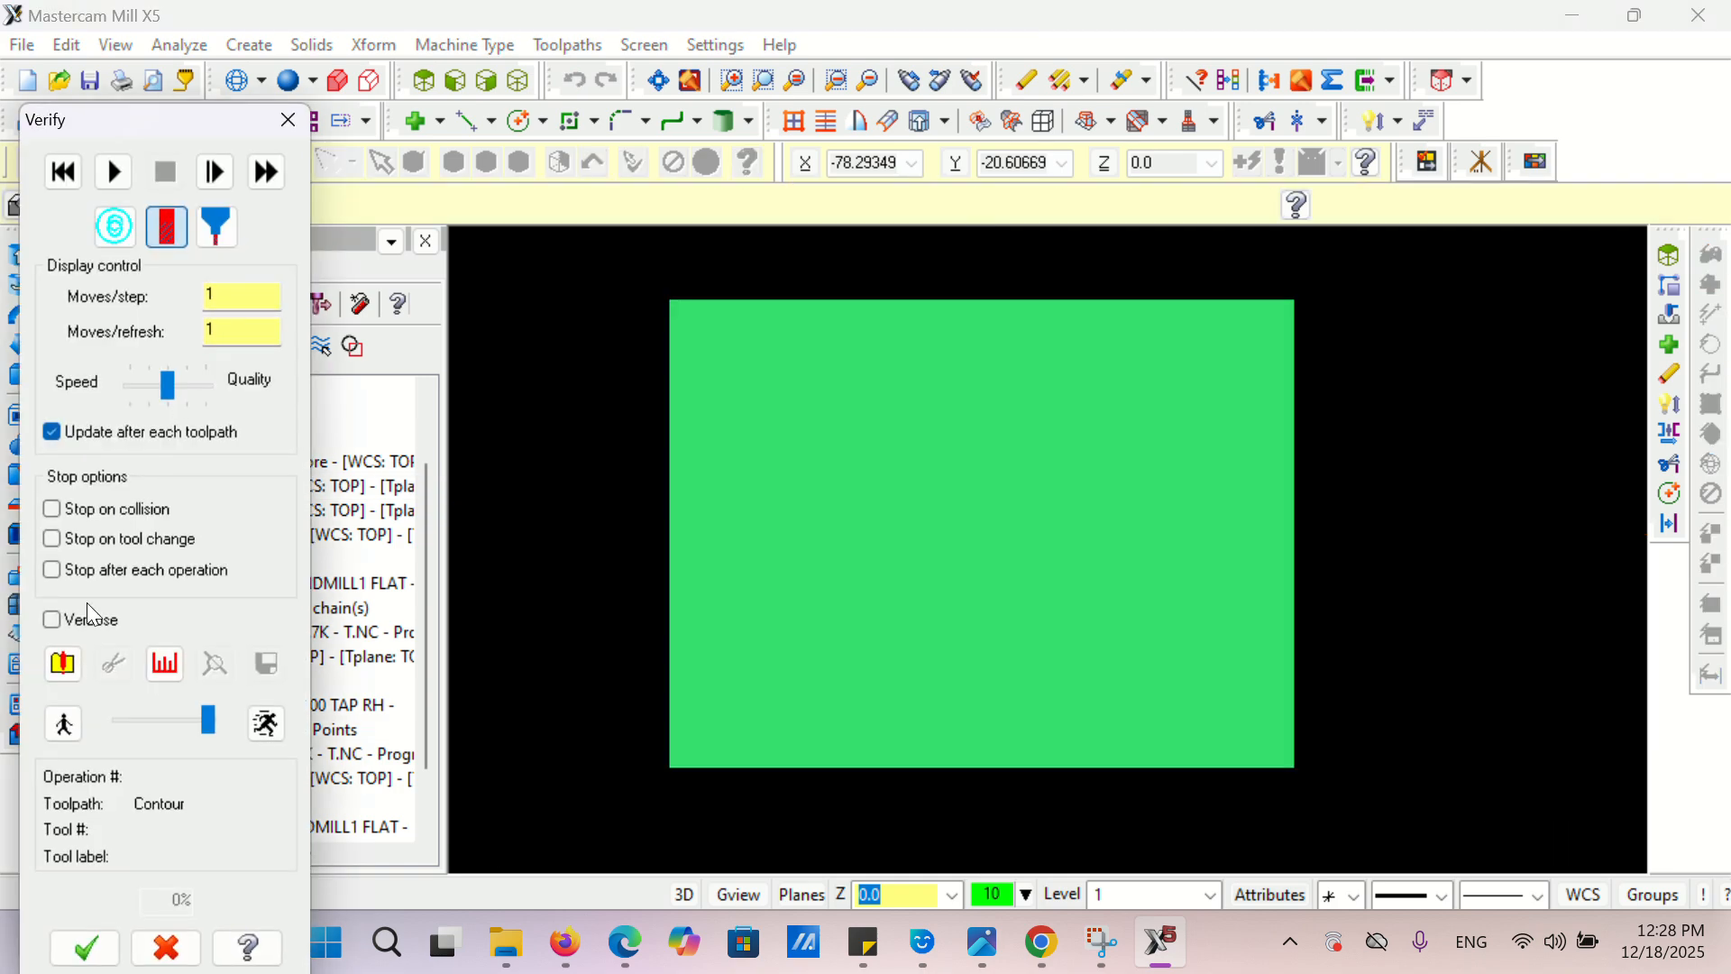
pyautogui.click(74, 666)
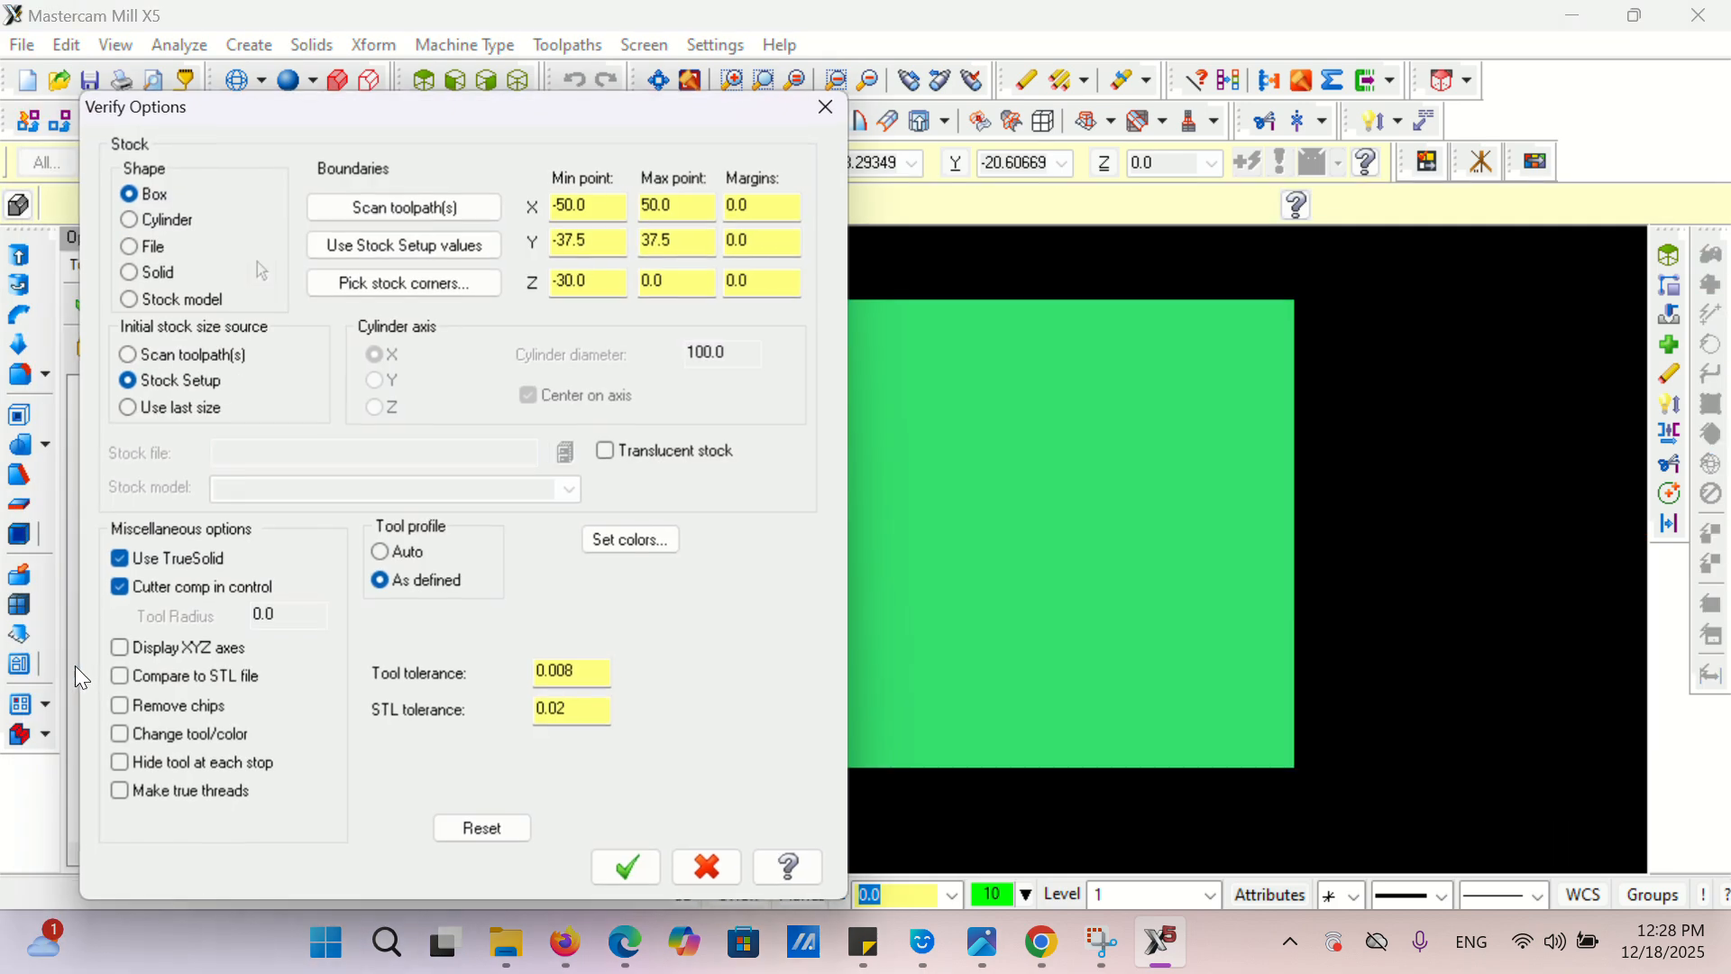
pyautogui.click(120, 734)
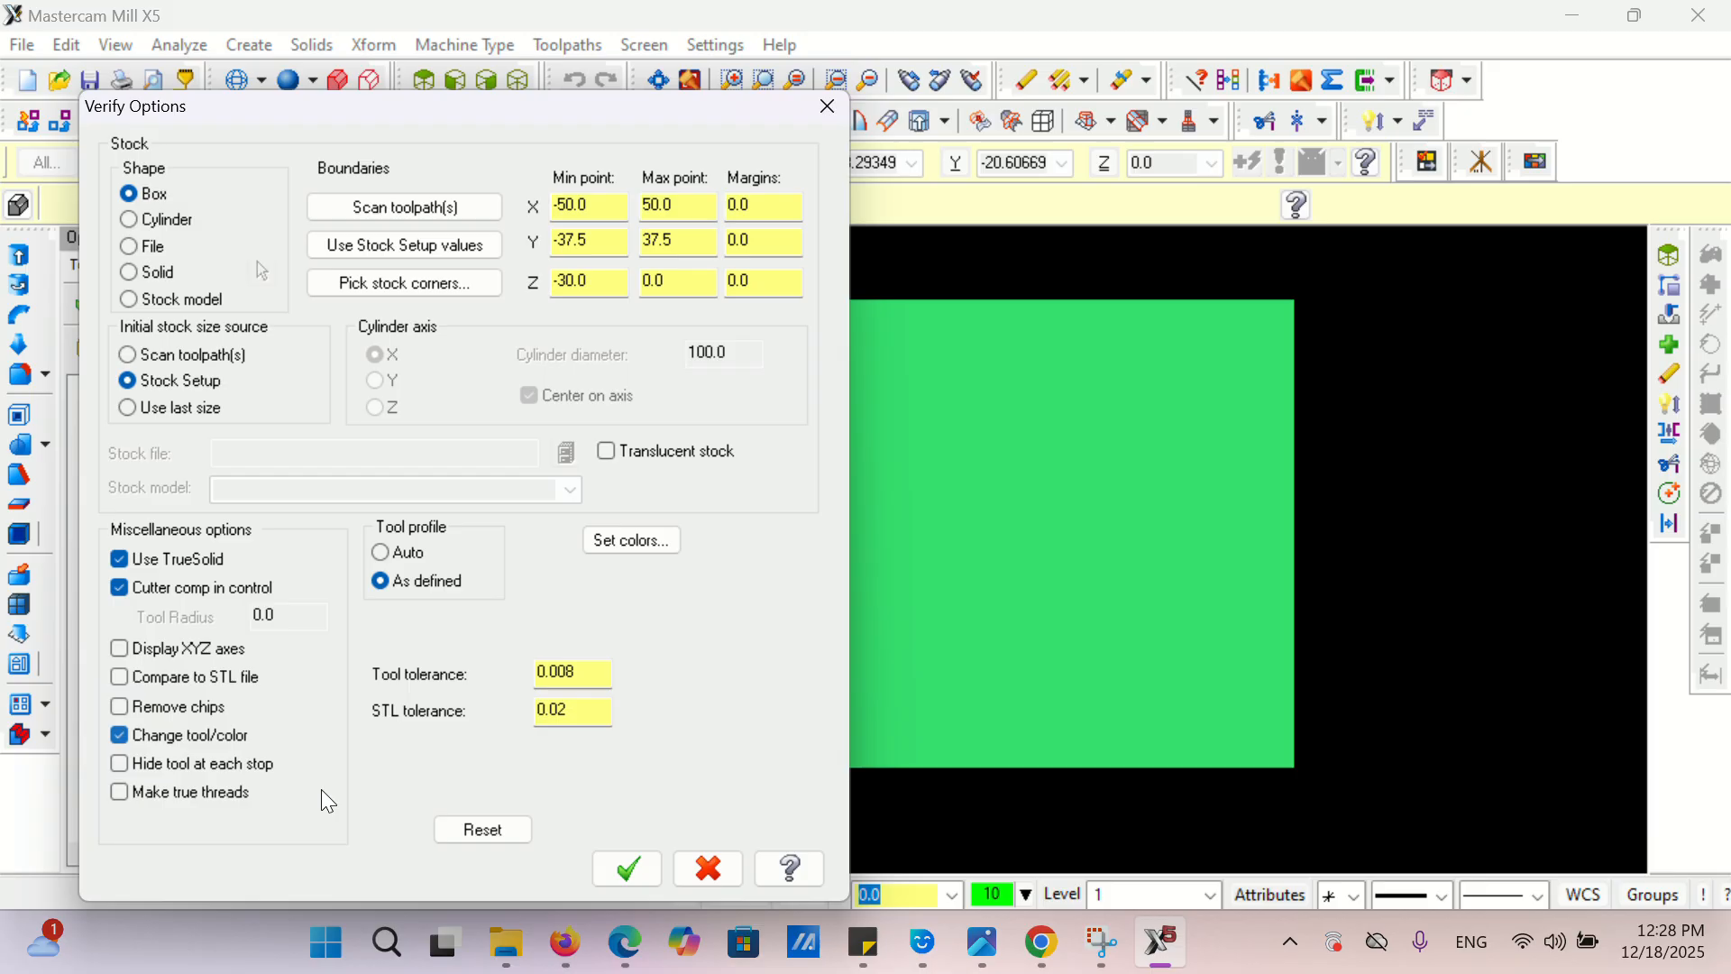
pyautogui.click(629, 868)
# - Run the tool-coloured Verify simulation in a 3D view, examine the machined part, and close Verify
pyautogui.moveTo(1016, 502); pyautogui.dragTo(1104, 482, button='middle')
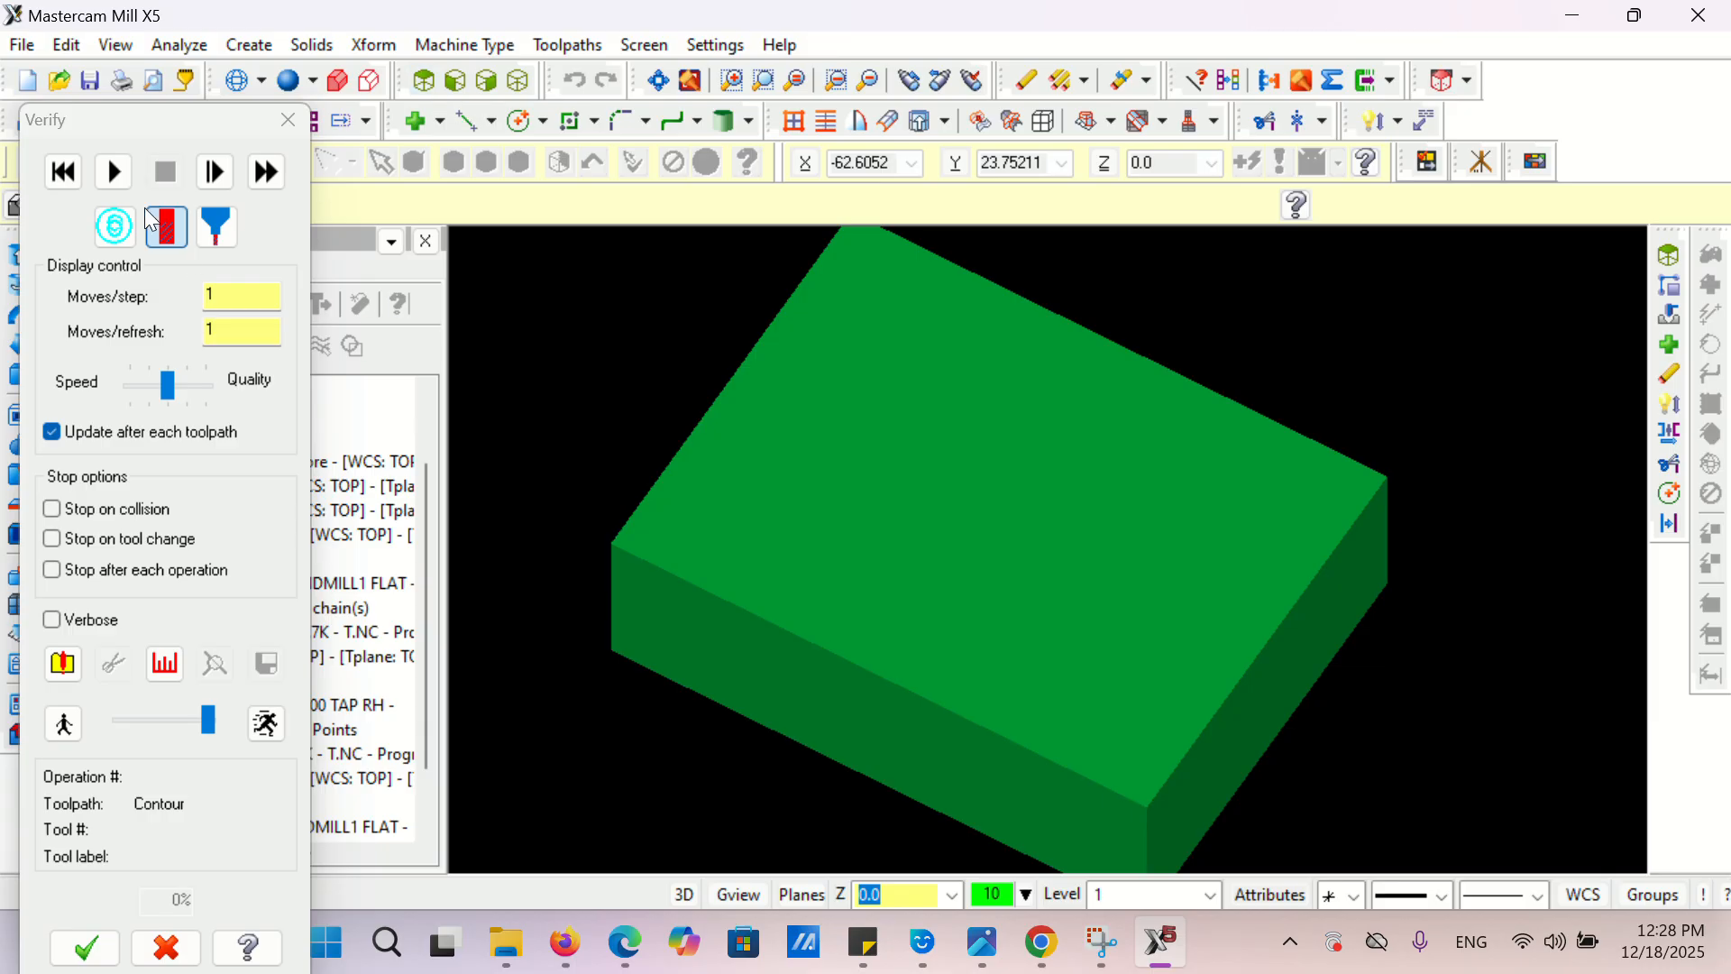
pyautogui.click(114, 172)
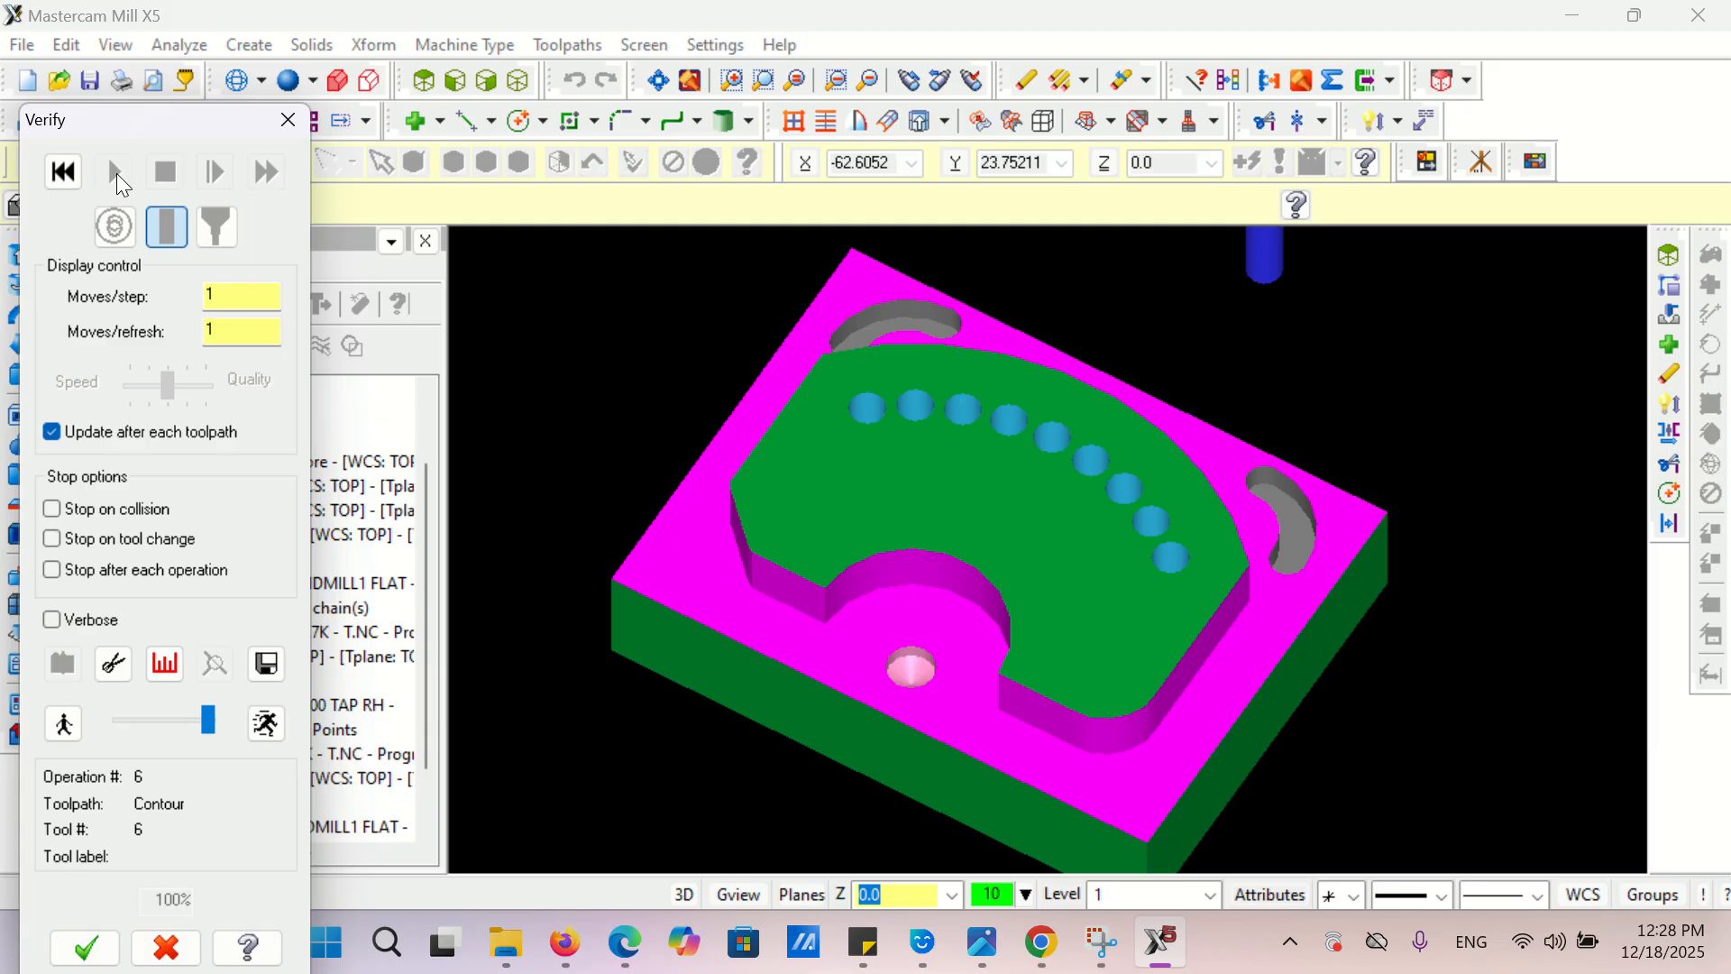
pyautogui.moveTo(994, 478); pyautogui.dragTo(900, 492, button='middle')
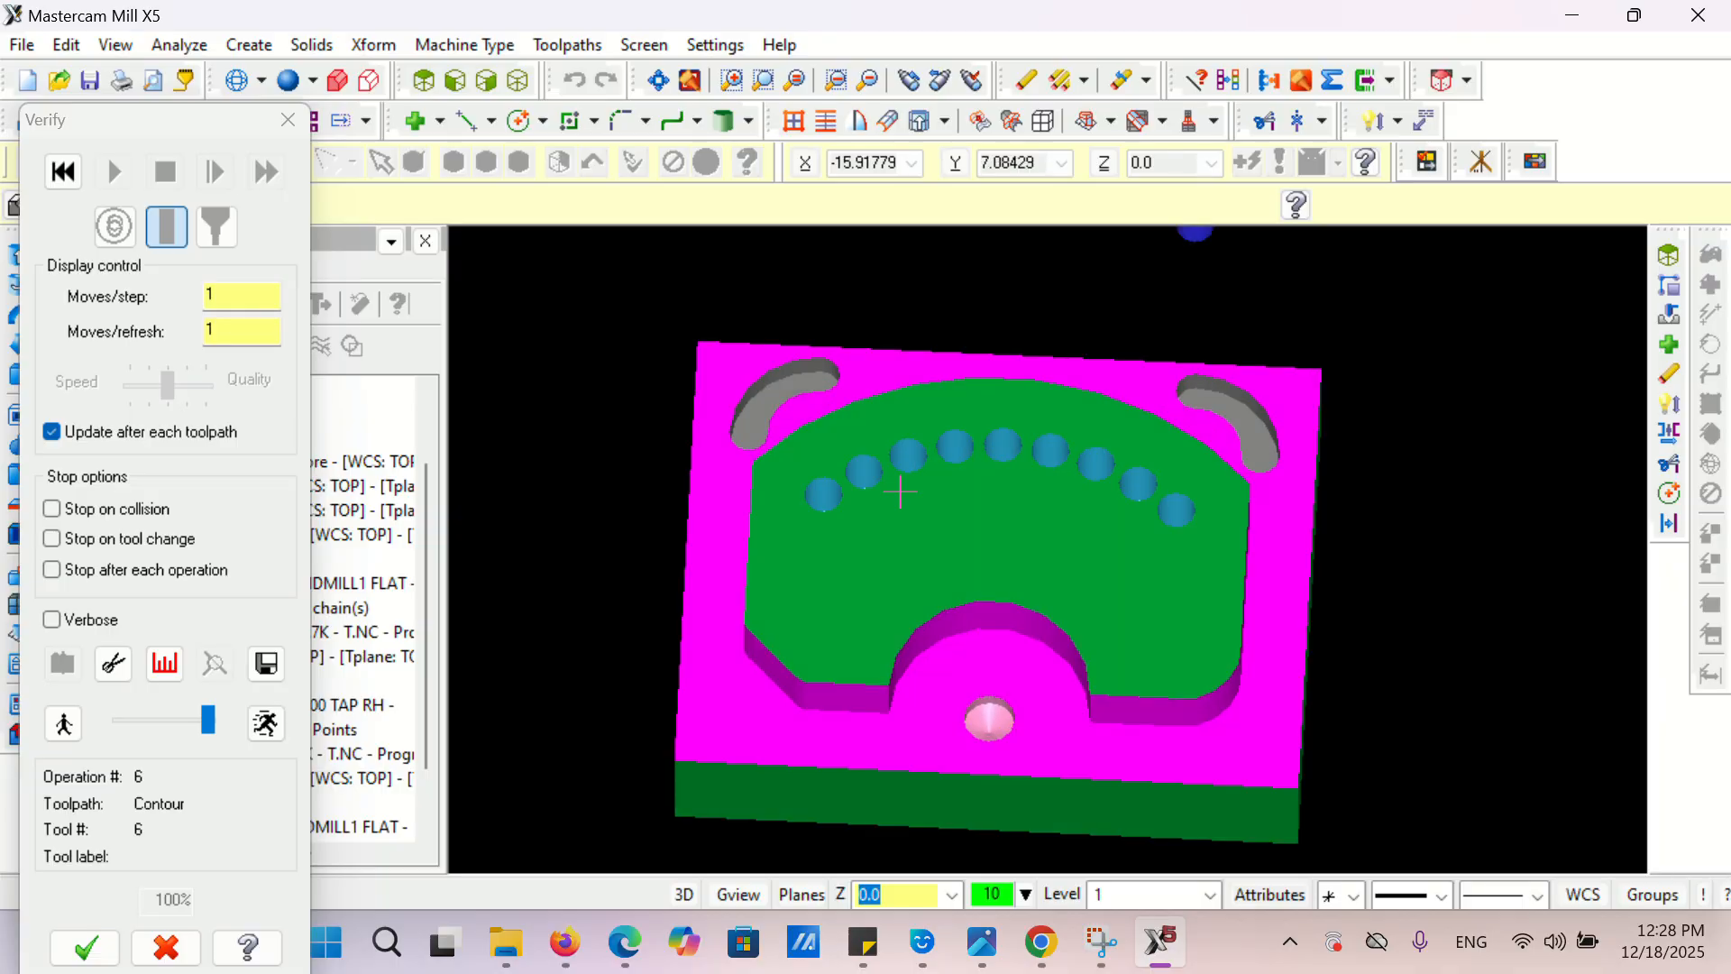
pyautogui.click(289, 119)
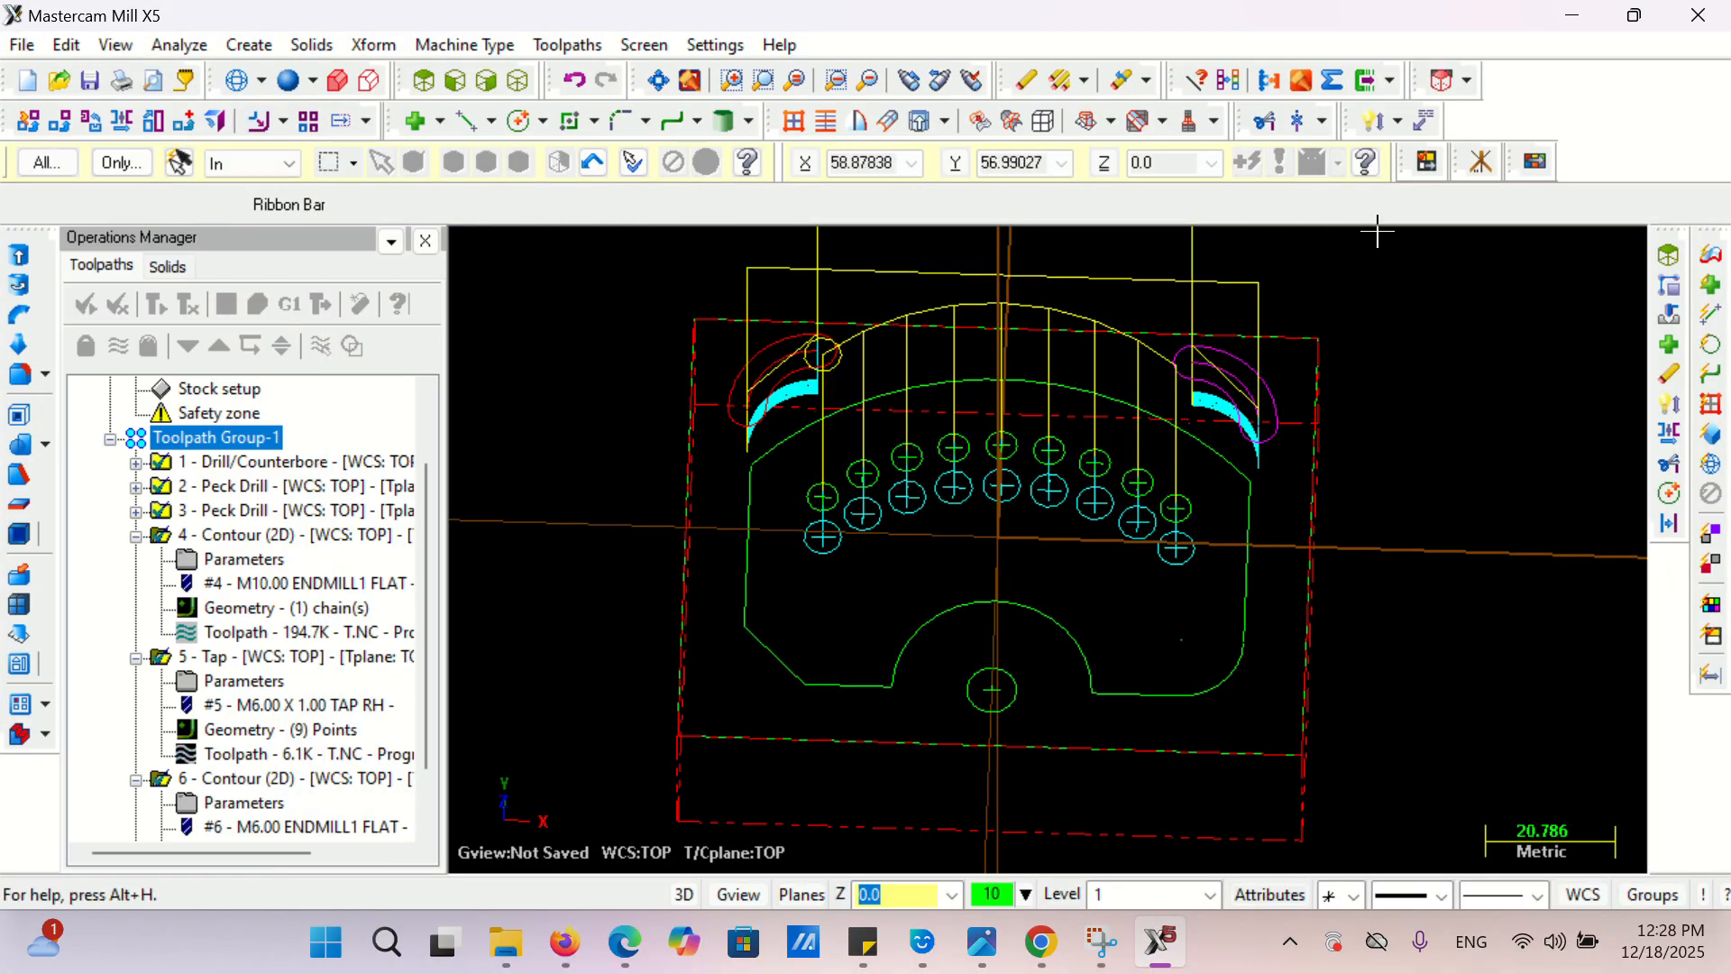
# - Return the model to the top view and switch to the job 9 cam tap PDF drawing in Chrome
pyautogui.click(424, 81)
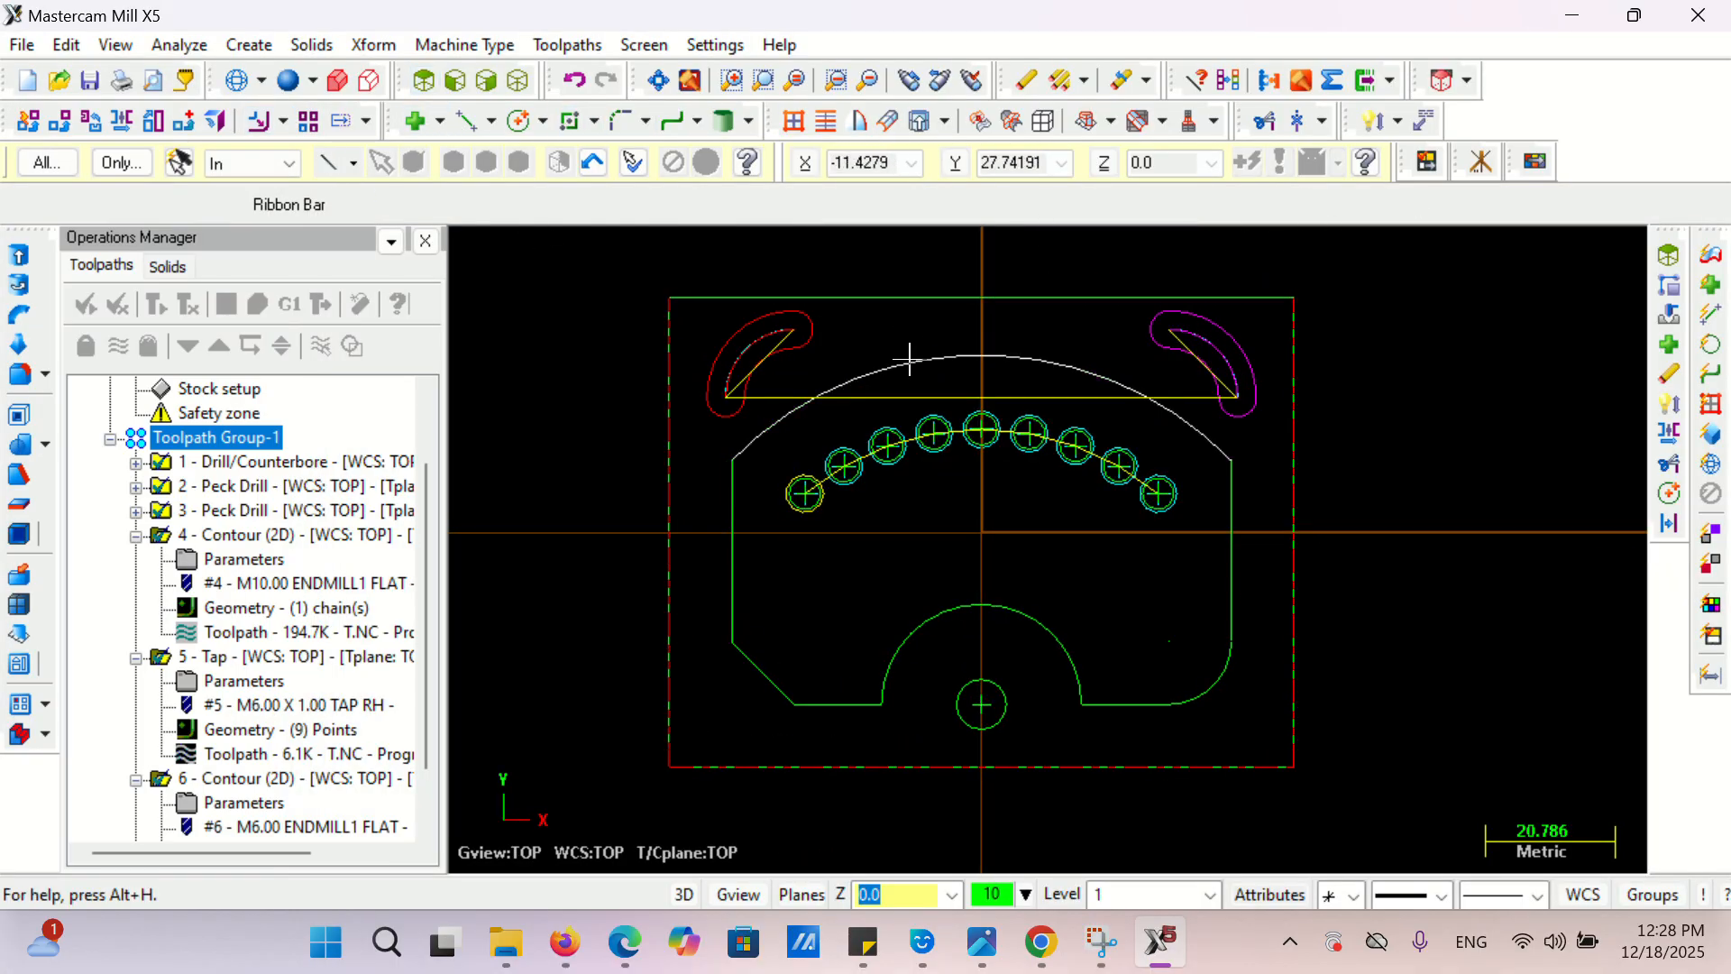
pyautogui.scroll(-2, 943, 470)
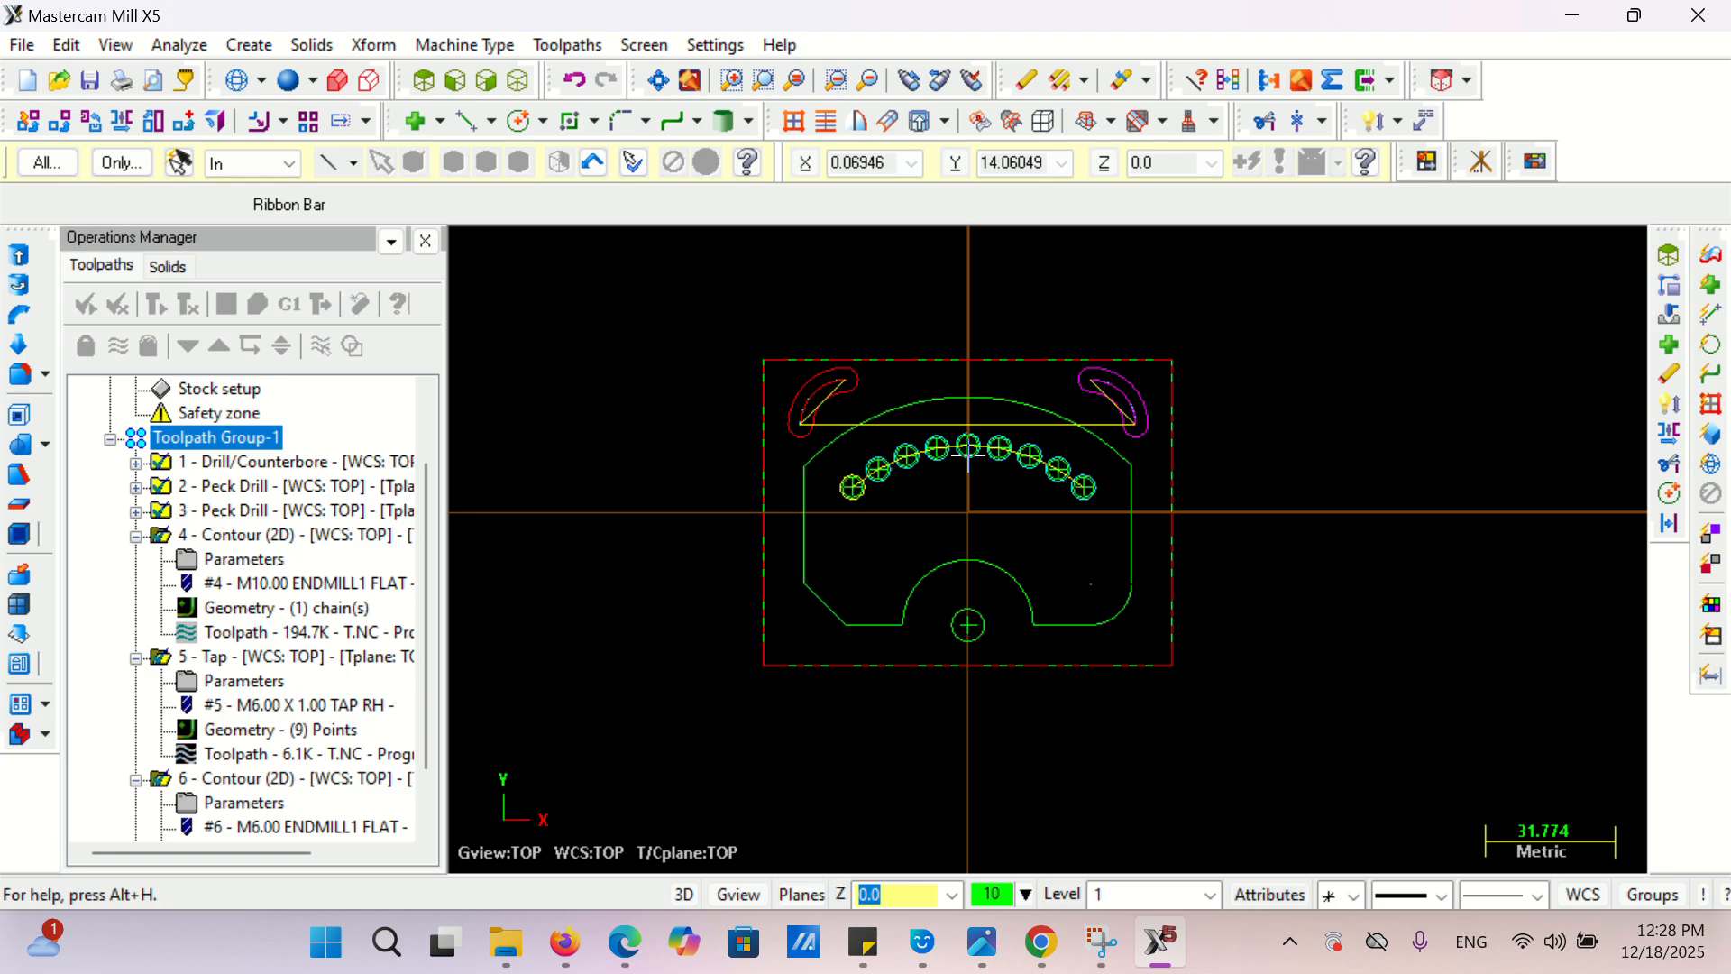
pyautogui.click(1041, 943)
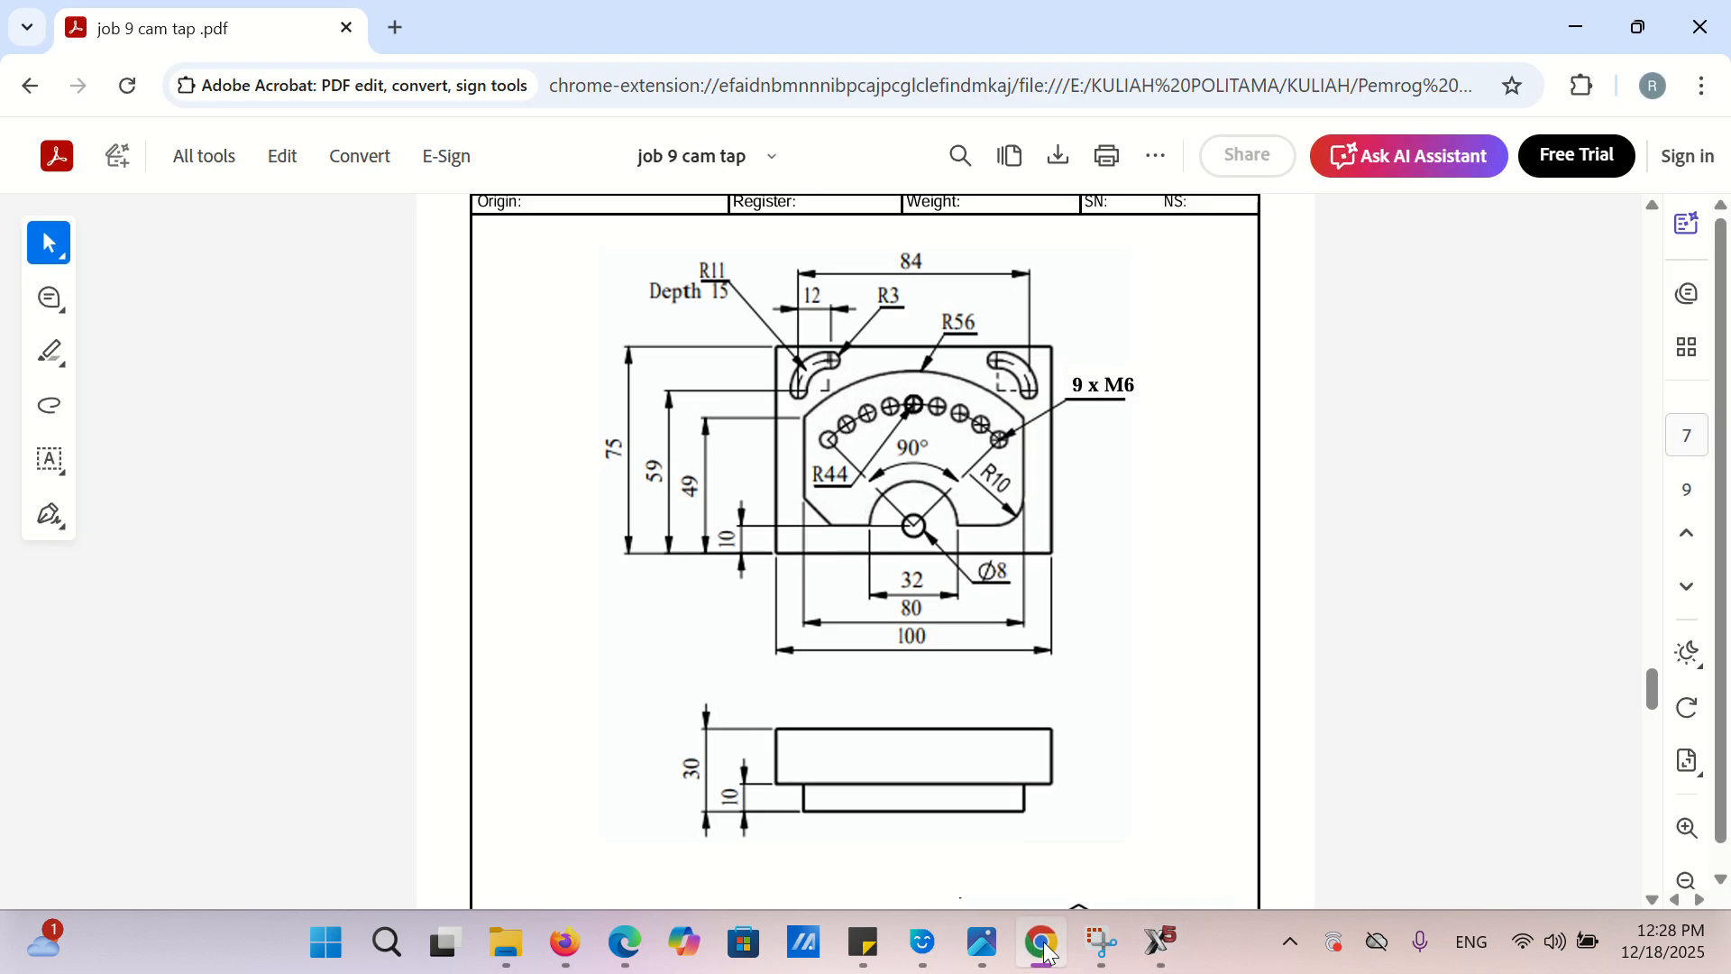